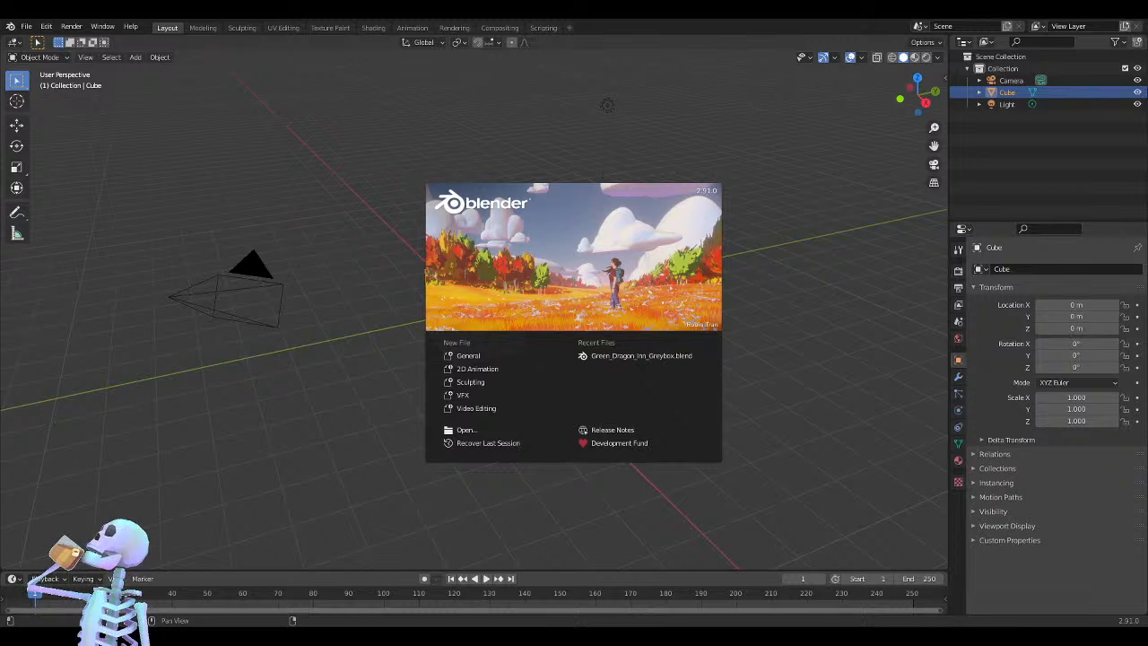
Open the recent file Green_Dragon_Inn_Greybox.blend
{"action": "left_click", "coordinate": [628, 356]}
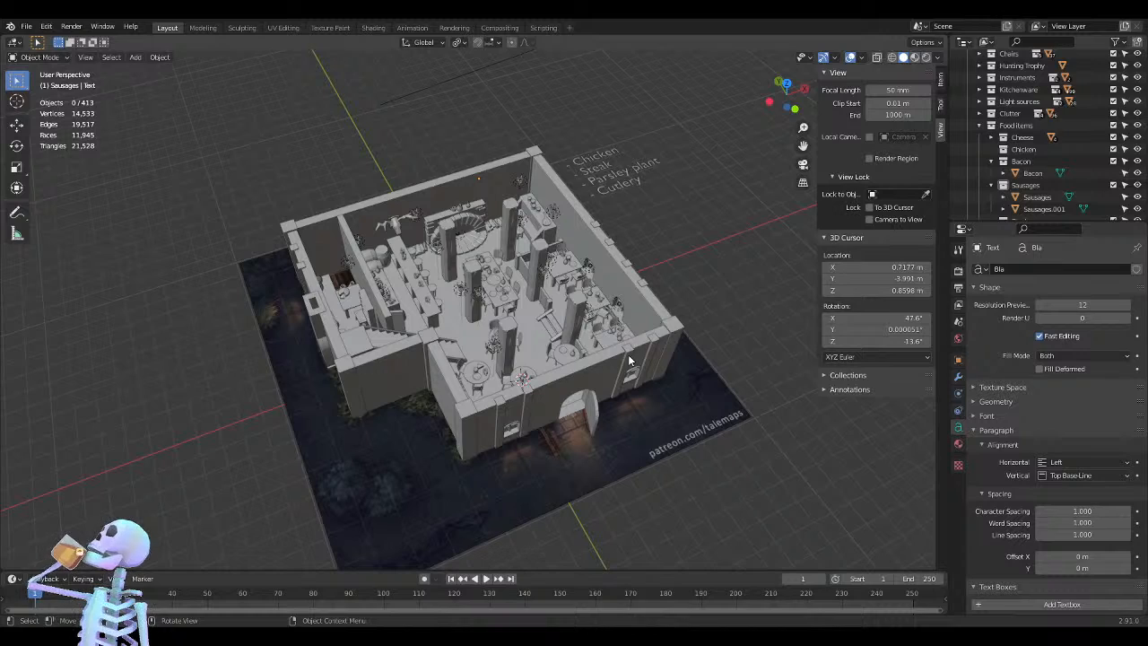
{"action": "scroll", "coordinate": [529, 416], "scroll_direction": "up", "scroll_amount": 4}
{"action": "scroll", "coordinate": [498, 419], "scroll_direction": "down", "scroll_amount": 3}
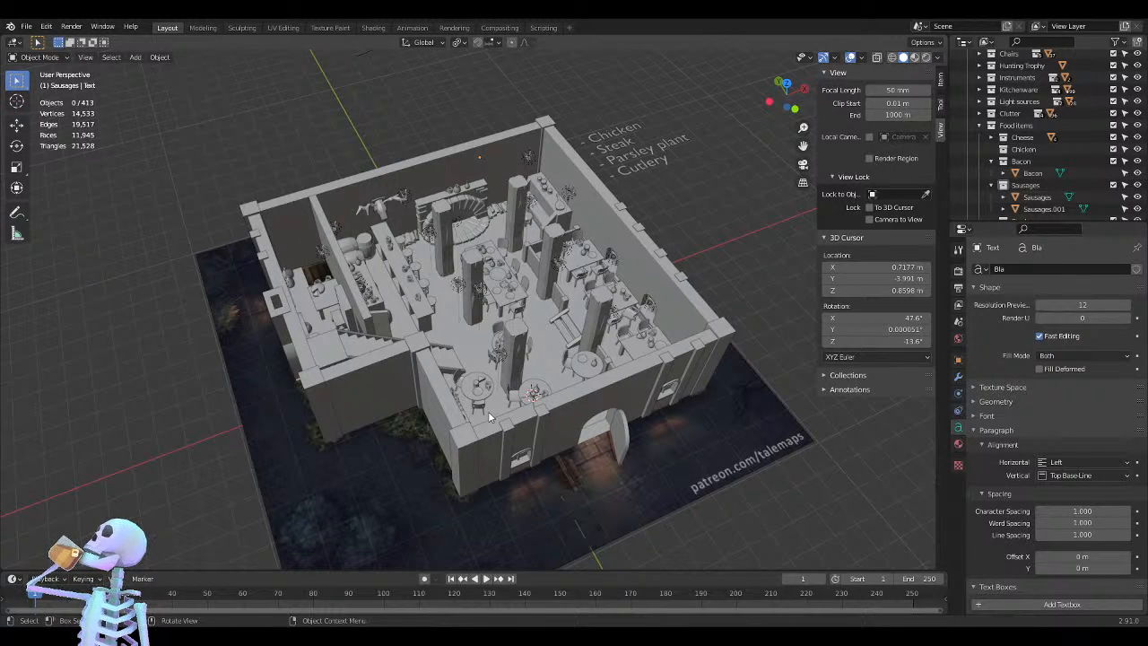
Examine the greybox tavern from several angles, including the stairs, bar, fireplace, pillars and furnished tables
{"action": "middle_click_drag", "start_coordinate": [488, 411], "coordinate": [607, 170]}
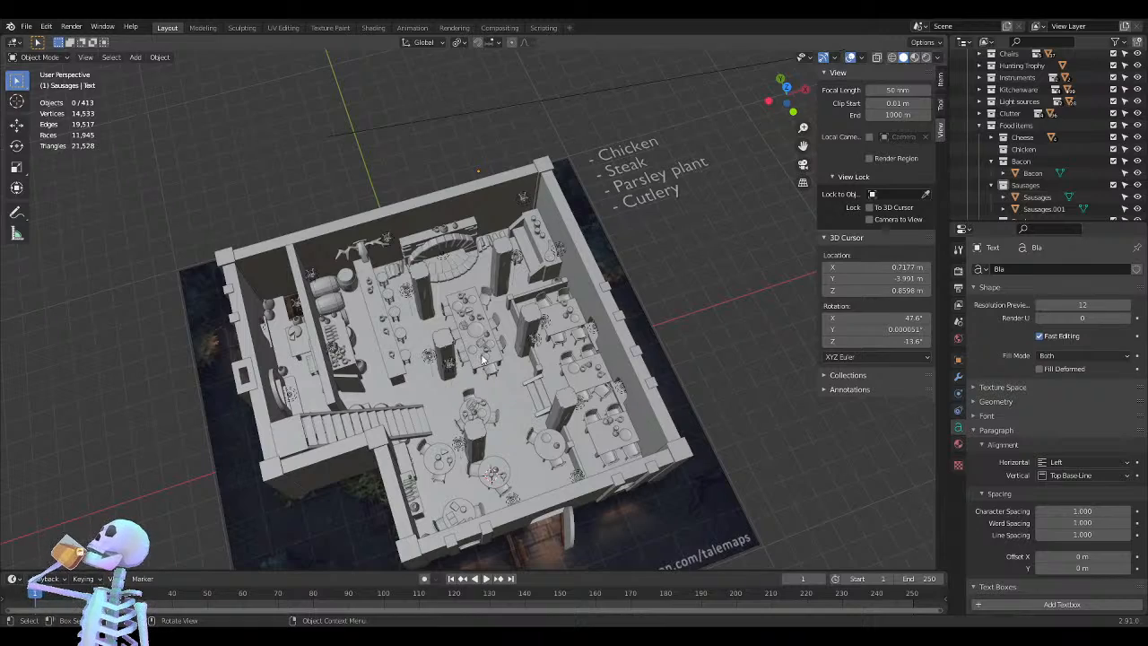
{"action": "middle_click_drag", "start_coordinate": [369, 416], "coordinate": [456, 409], "text": "shift"}
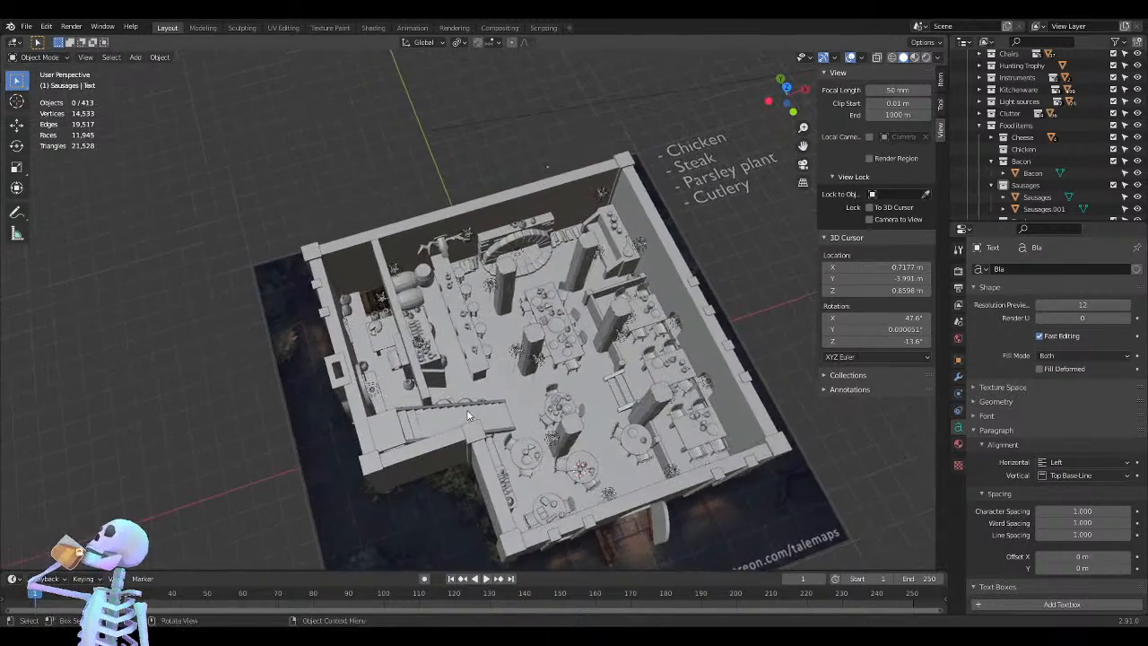
{"action": "scroll", "coordinate": [494, 421], "scroll_direction": "up", "scroll_amount": 4}
{"action": "middle_click_drag", "start_coordinate": [515, 433], "coordinate": [458, 346], "text": "shift"}
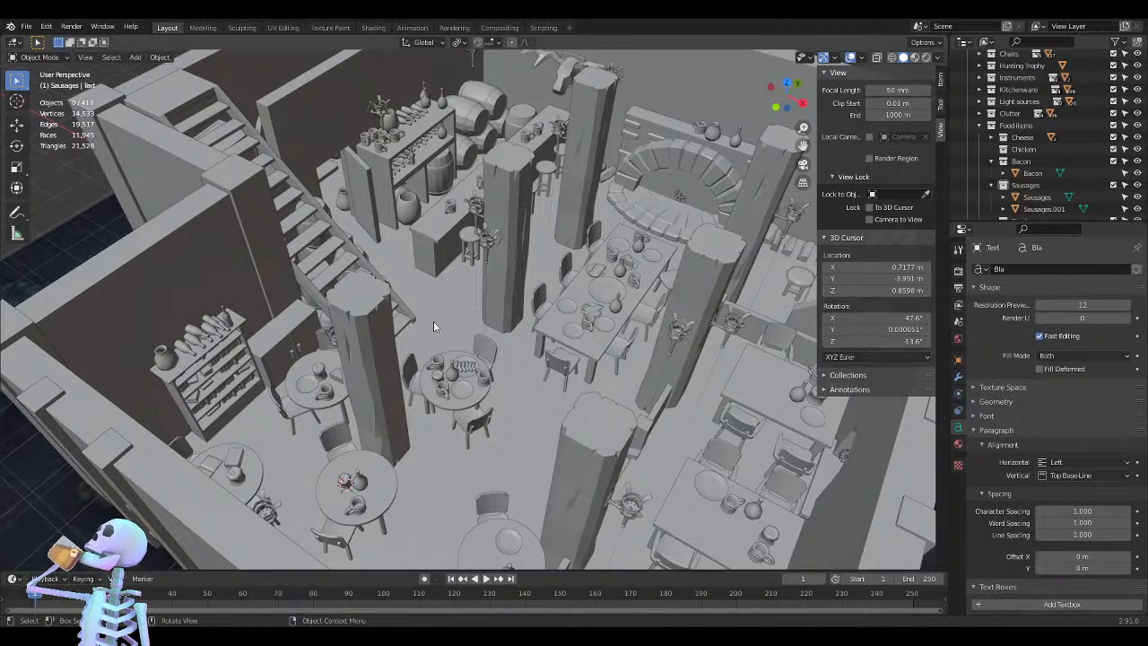
{"action": "middle_click_drag", "start_coordinate": [433, 321], "coordinate": [433, 265]}
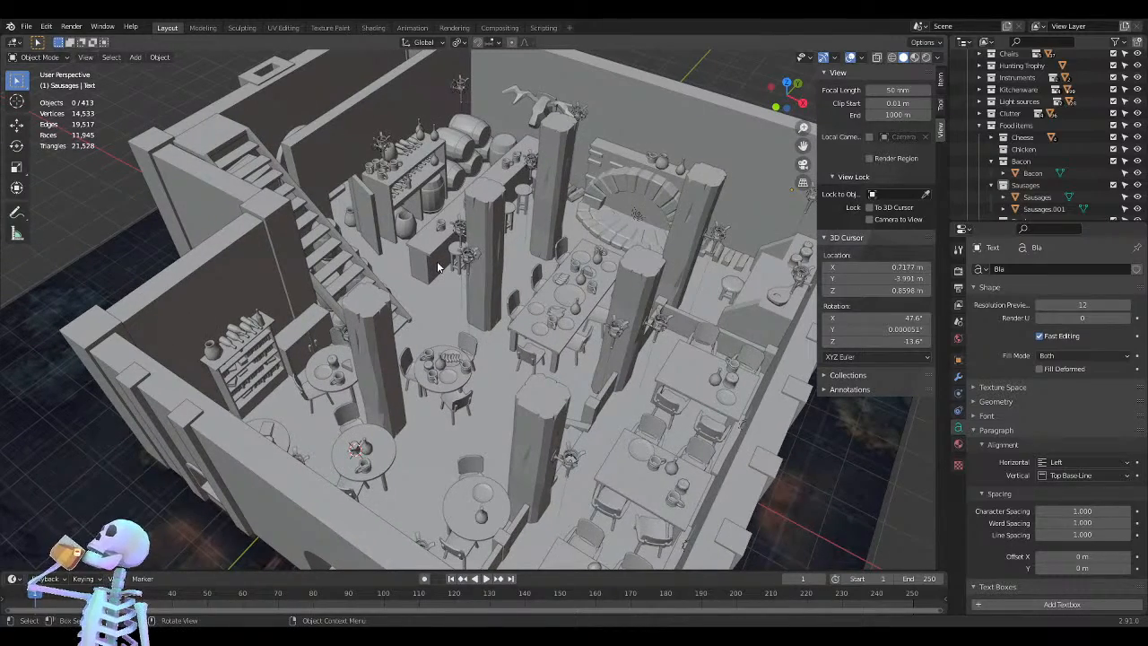
{"action": "middle_click_drag", "start_coordinate": [438, 267], "coordinate": [478, 286]}
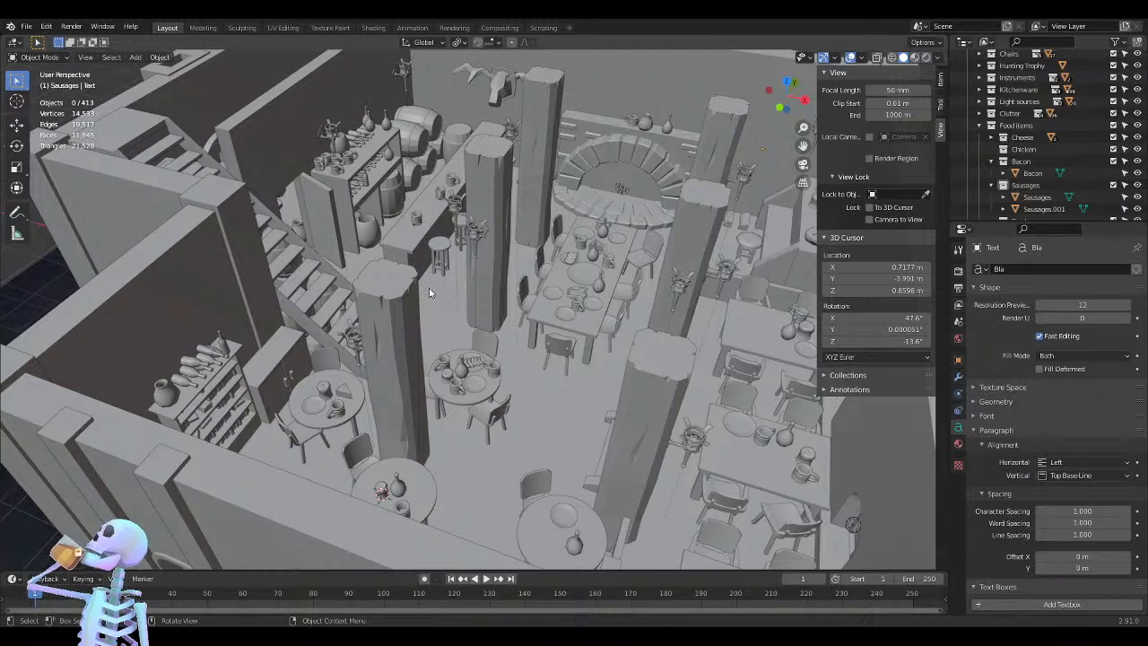
{"action": "scroll", "coordinate": [429, 292], "scroll_direction": "down", "scroll_amount": 6}
{"action": "middle_click_drag", "start_coordinate": [519, 301], "coordinate": [384, 285]}
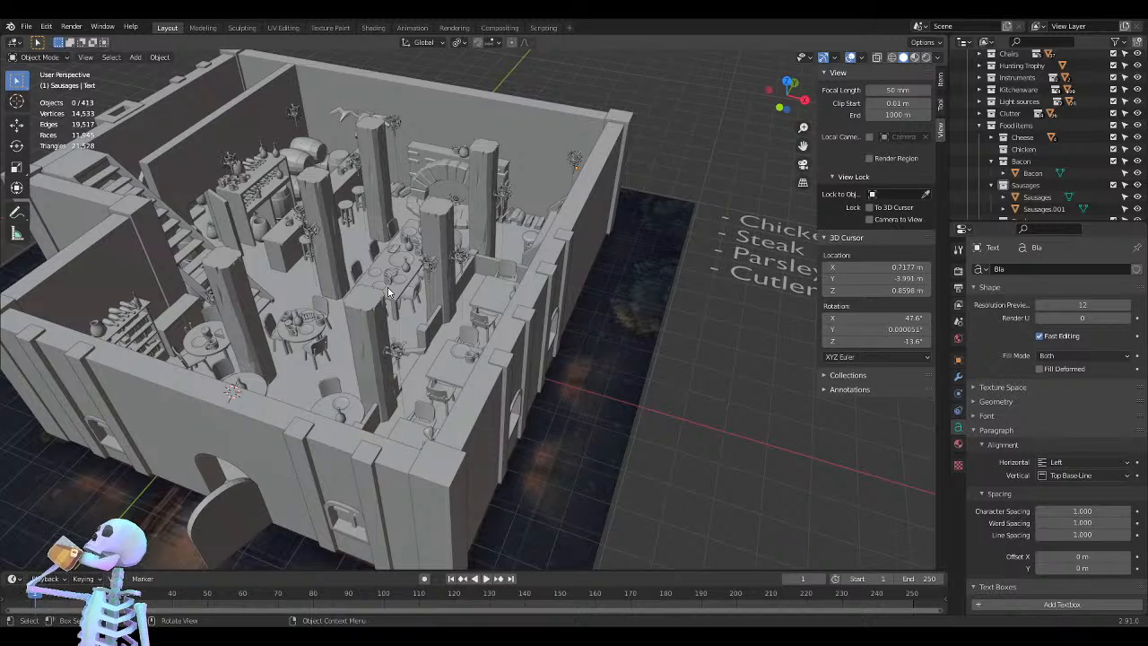
{"action": "middle_click_drag", "start_coordinate": [286, 271], "coordinate": [362, 277]}
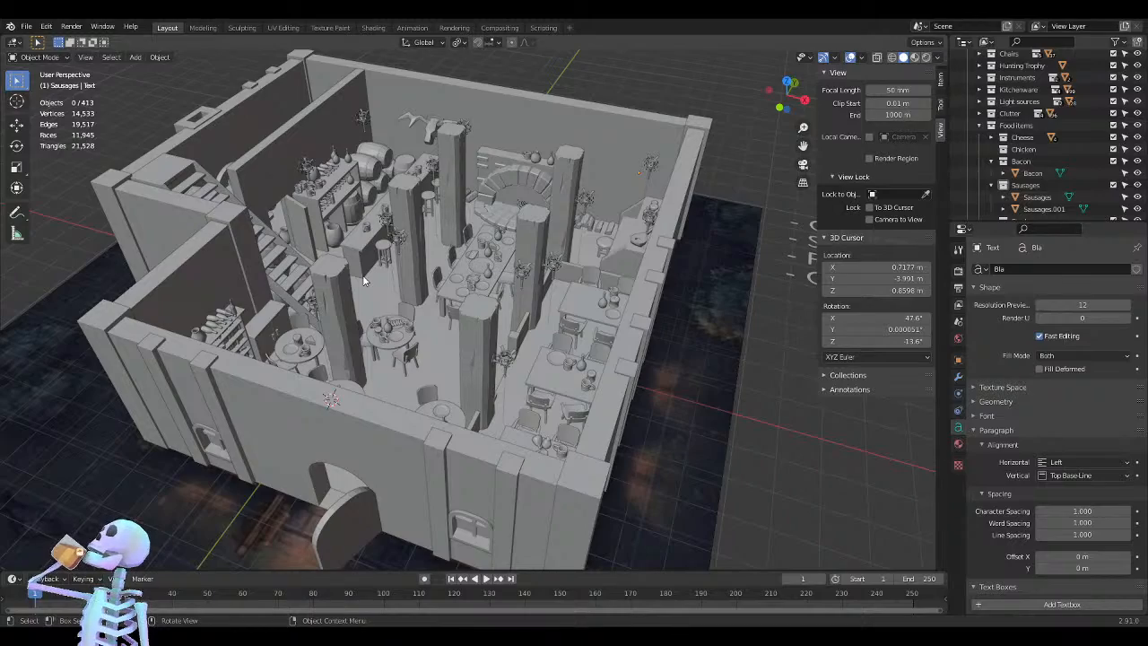
{"action": "scroll", "coordinate": [305, 202], "scroll_direction": "down", "scroll_amount": 2}
{"action": "scroll", "coordinate": [307, 202], "scroll_direction": "up", "scroll_amount": 7}
{"action": "middle_click_drag", "start_coordinate": [307, 203], "coordinate": [479, 333], "text": "shift"}
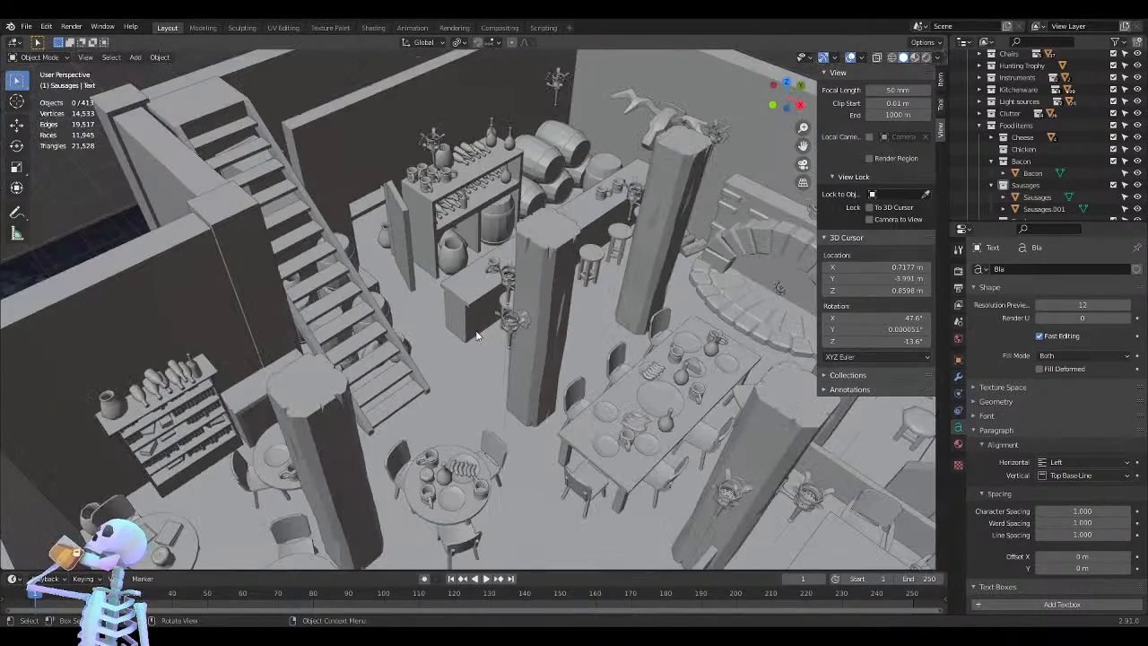
{"action": "scroll", "coordinate": [479, 332], "scroll_direction": "down", "scroll_amount": 5}
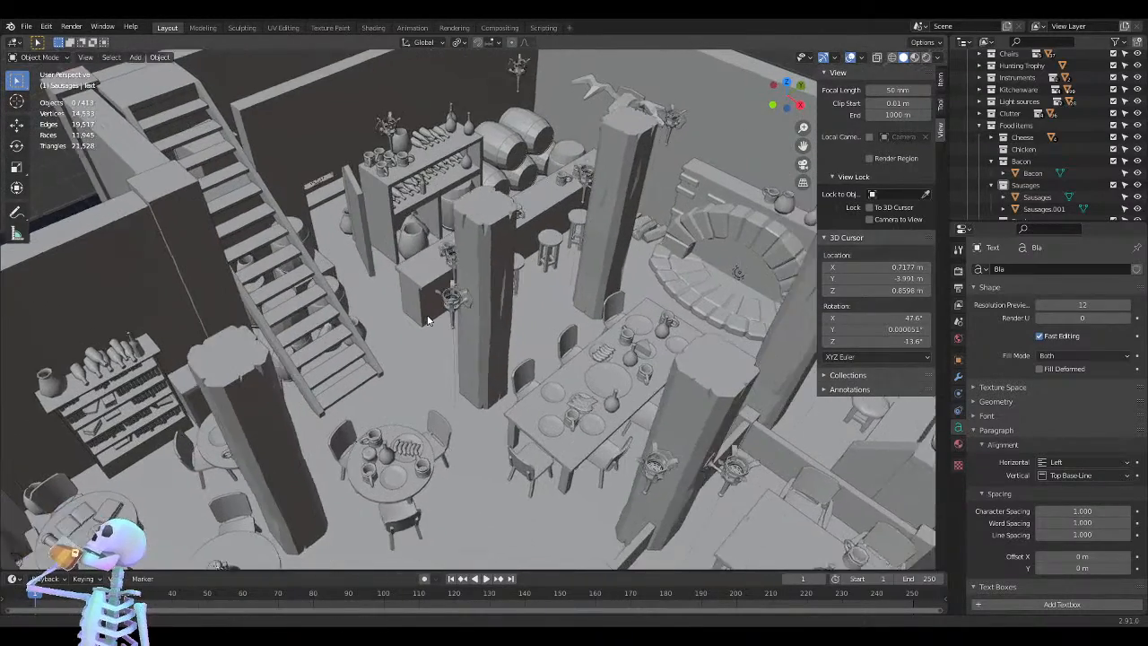
{"action": "scroll", "coordinate": [403, 304], "scroll_direction": "down", "scroll_amount": 4}
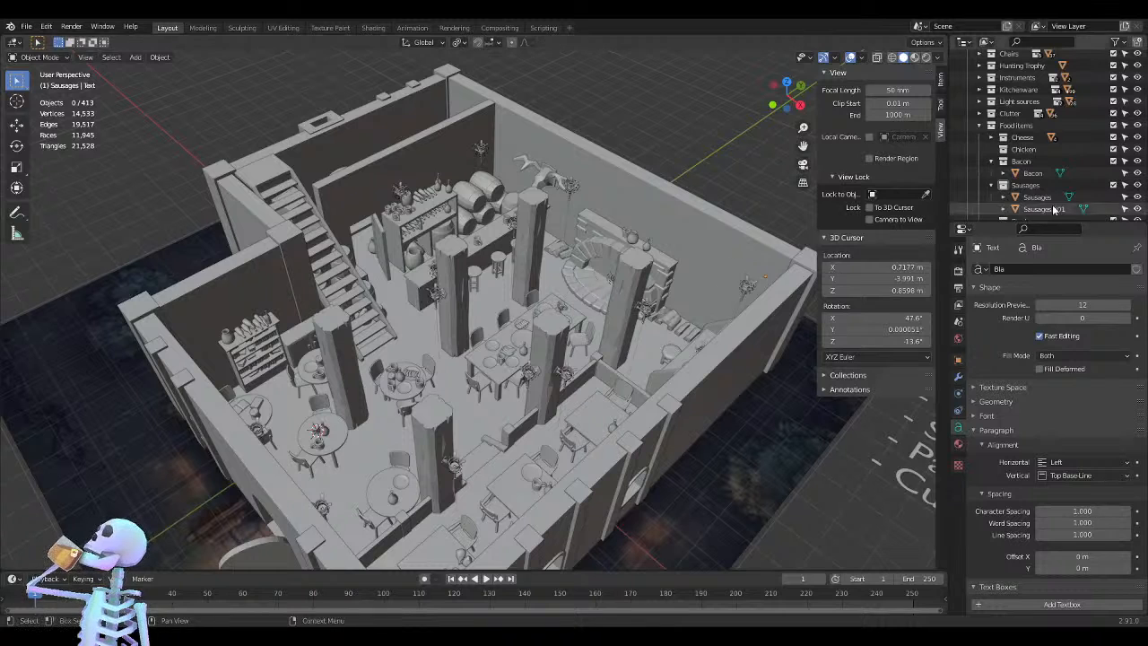
Collapse the Sausages and Bacon collections and make the Chicken collection under Food items active
{"action": "scroll", "coordinate": [995, 175], "scroll_direction": "down", "scroll_amount": 1}
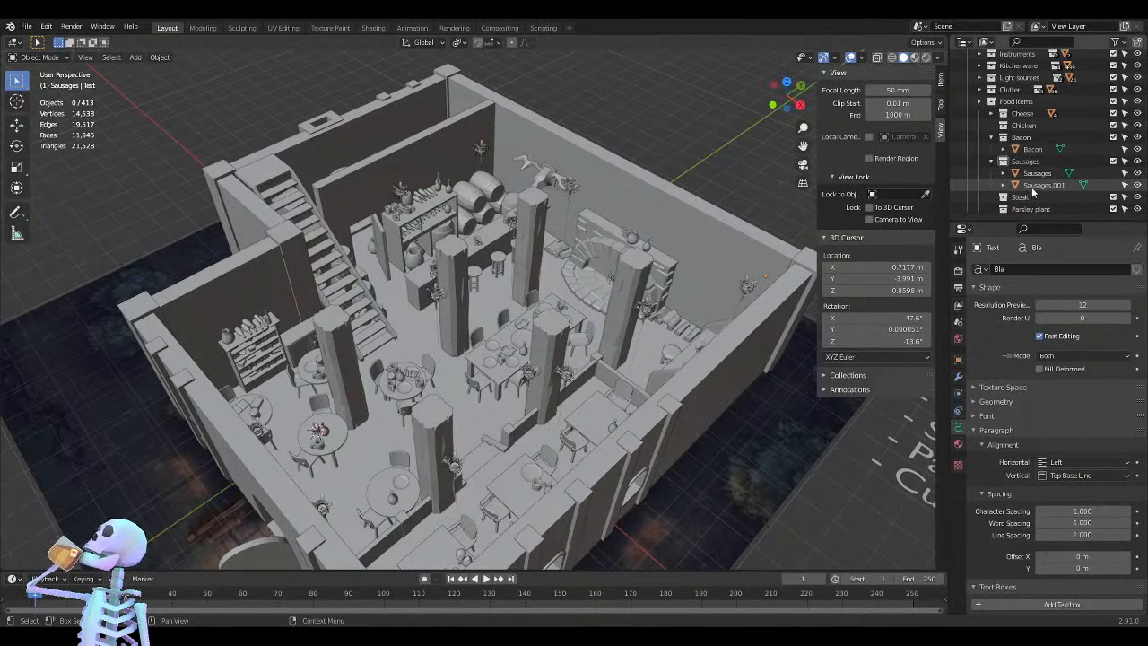
{"action": "left_click", "coordinate": [991, 160]}
{"action": "left_click", "coordinate": [991, 160]}
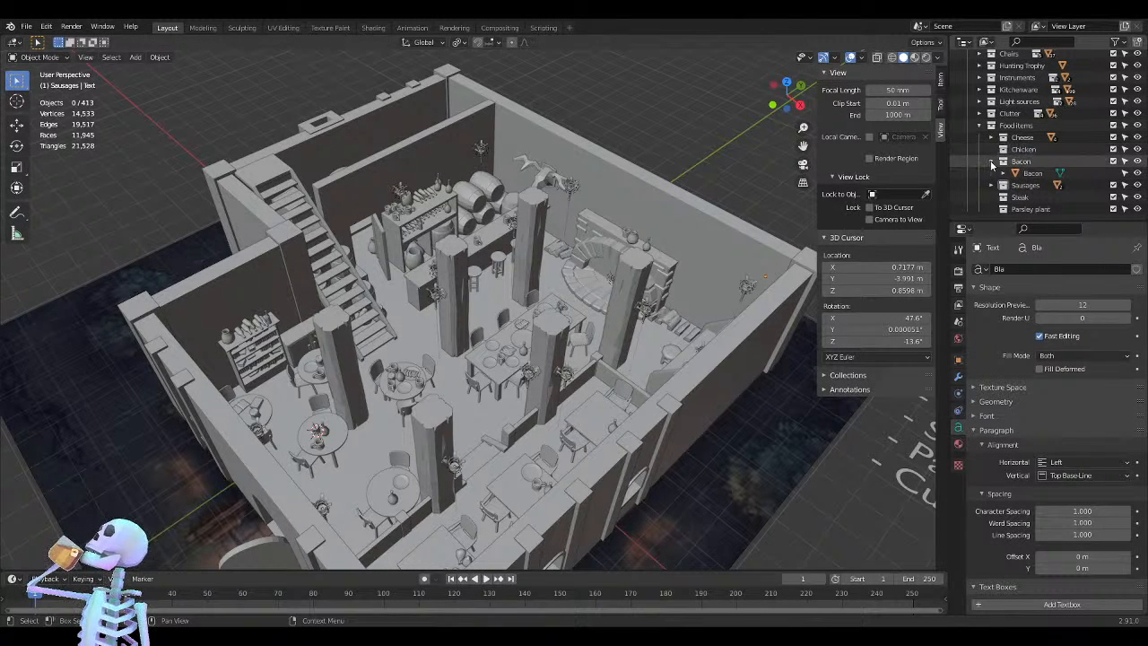
{"action": "left_click", "coordinate": [1026, 161]}
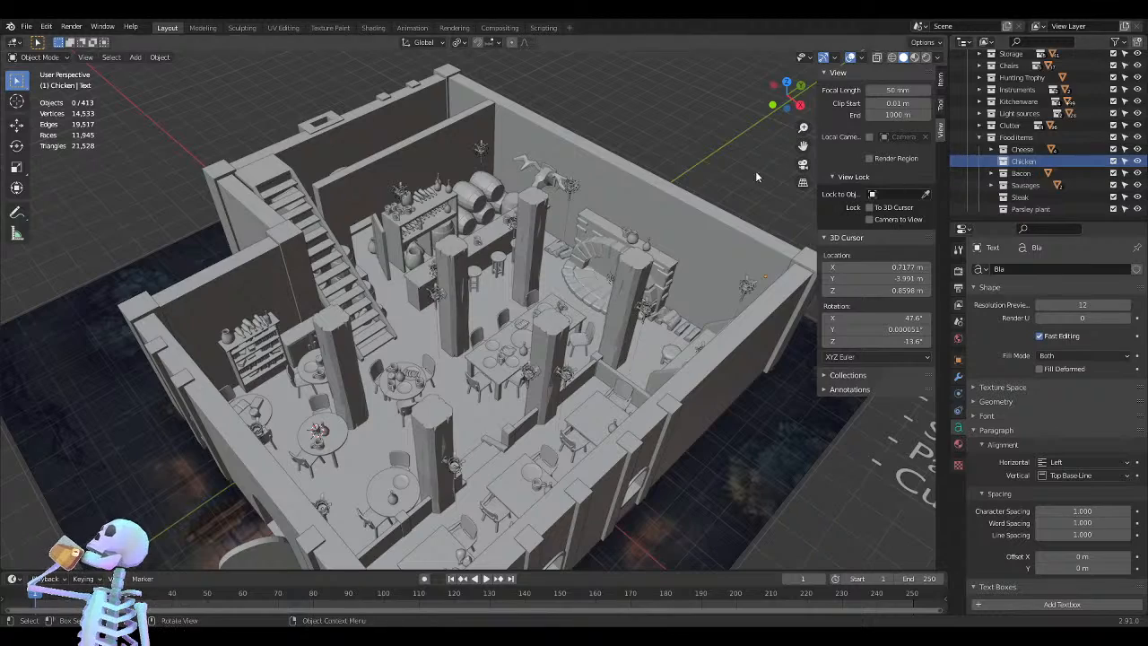
{"action": "middle_click_drag", "start_coordinate": [389, 263], "coordinate": [453, 275]}
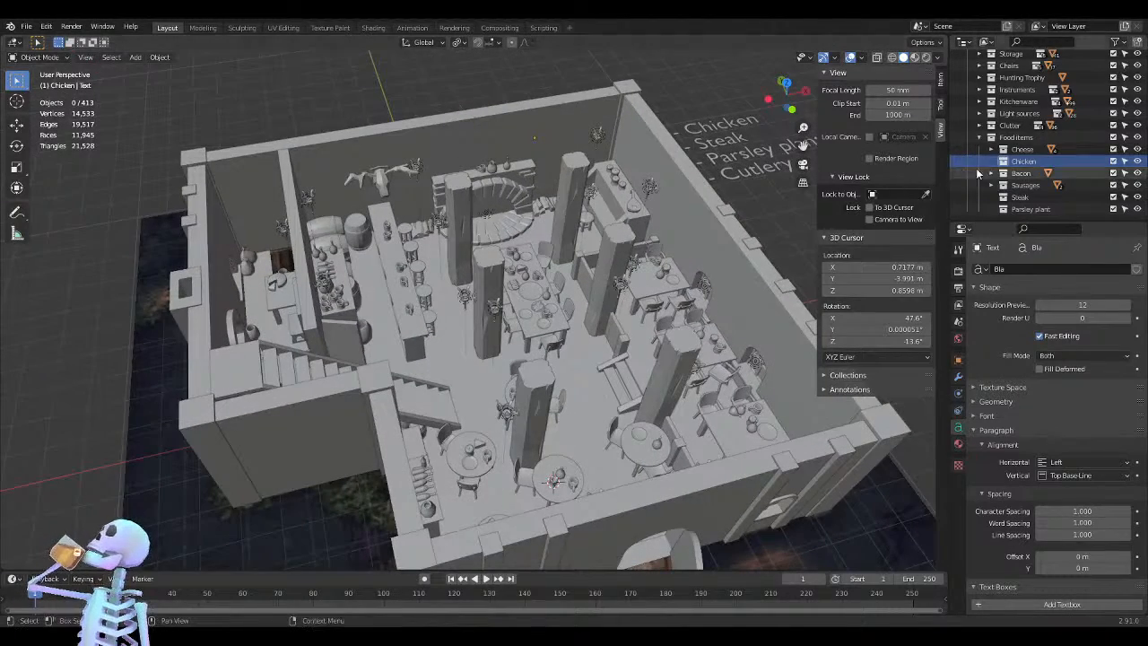
{"action": "left_click", "coordinate": [992, 185]}
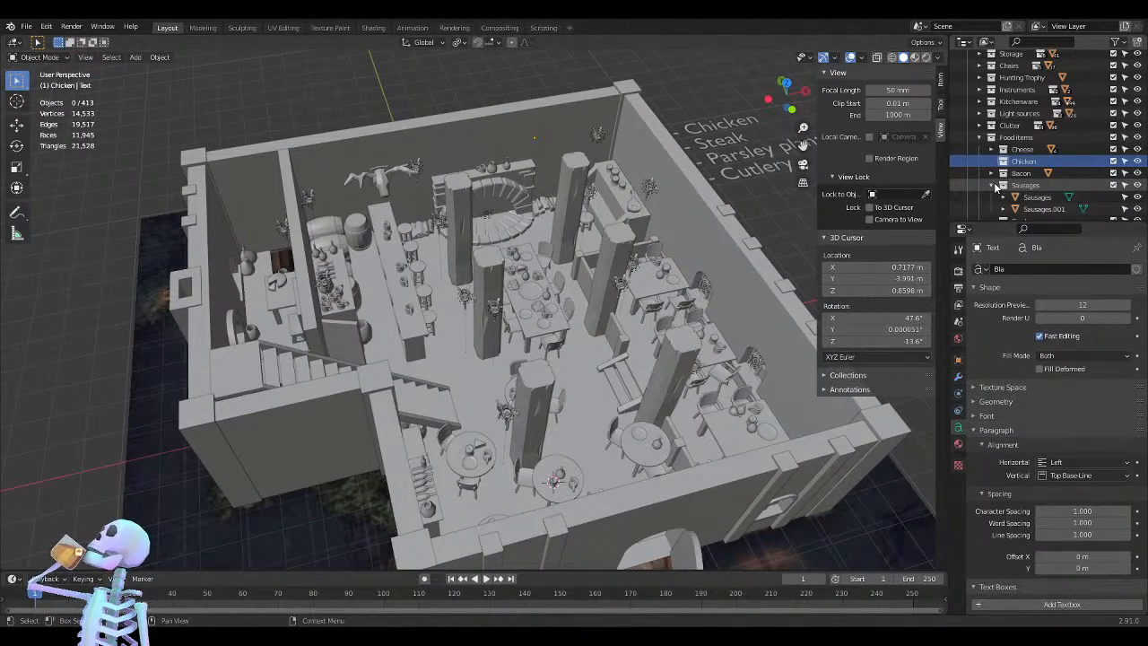
{"action": "left_click", "coordinate": [993, 185]}
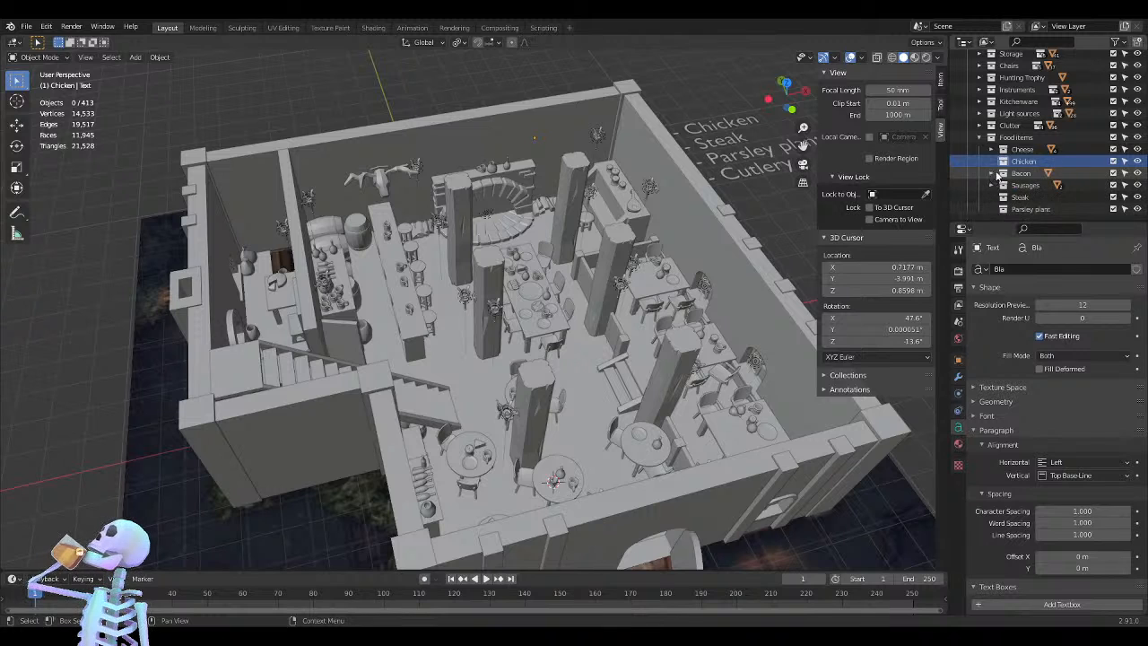
{"action": "left_click", "coordinate": [1018, 150]}
{"action": "left_click", "coordinate": [1021, 161]}
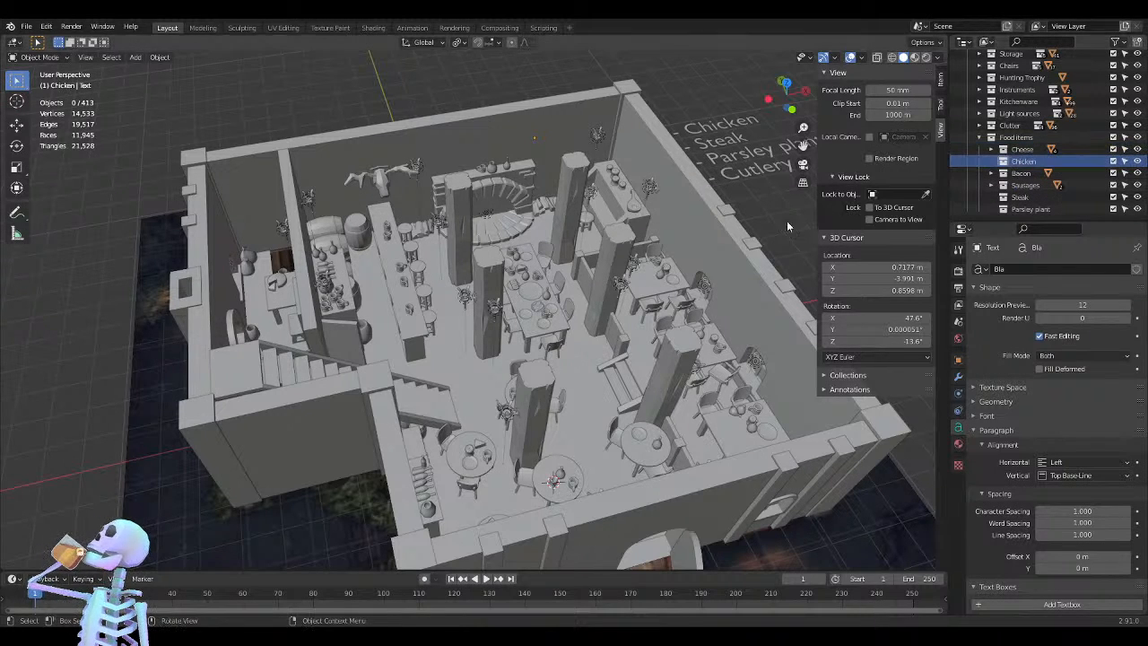
Isolate the tavern map reference image in local view
{"action": "scroll", "coordinate": [567, 291], "scroll_direction": "down", "scroll_amount": 5}
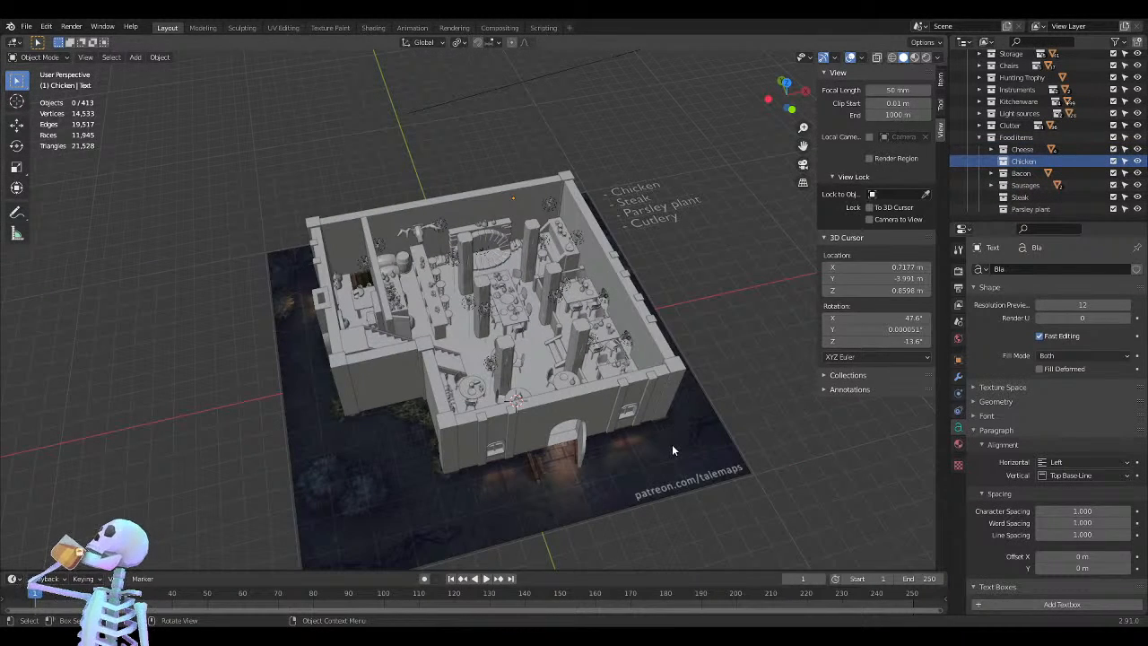
{"action": "left_click", "coordinate": [673, 448]}
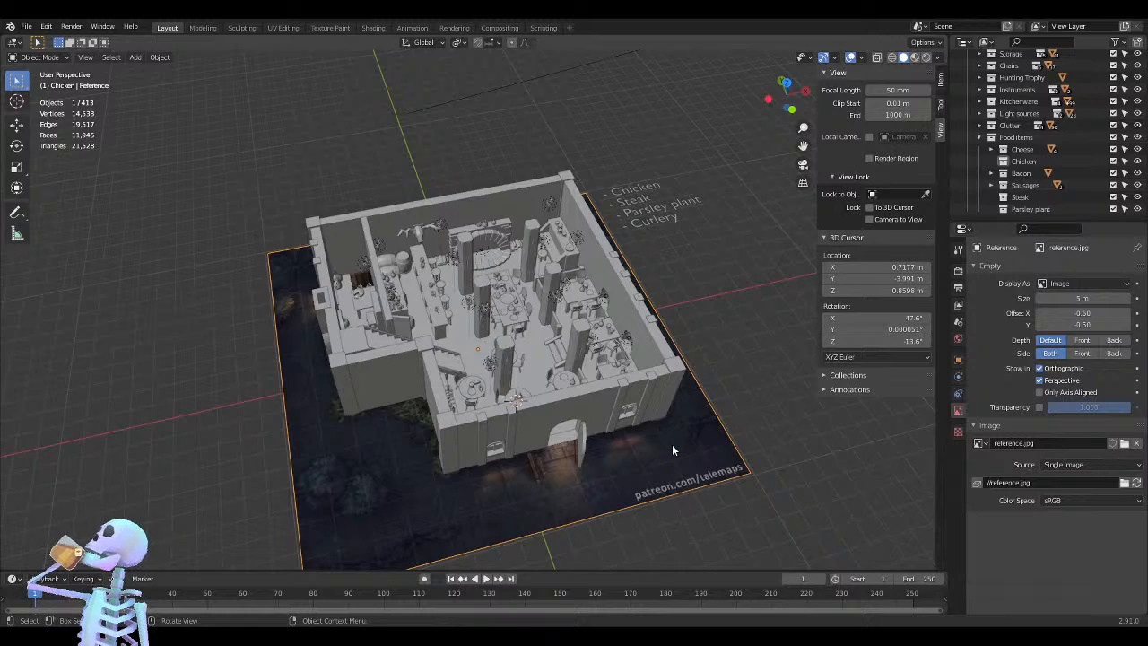
{"action": "key", "text": "KP_Divide"}
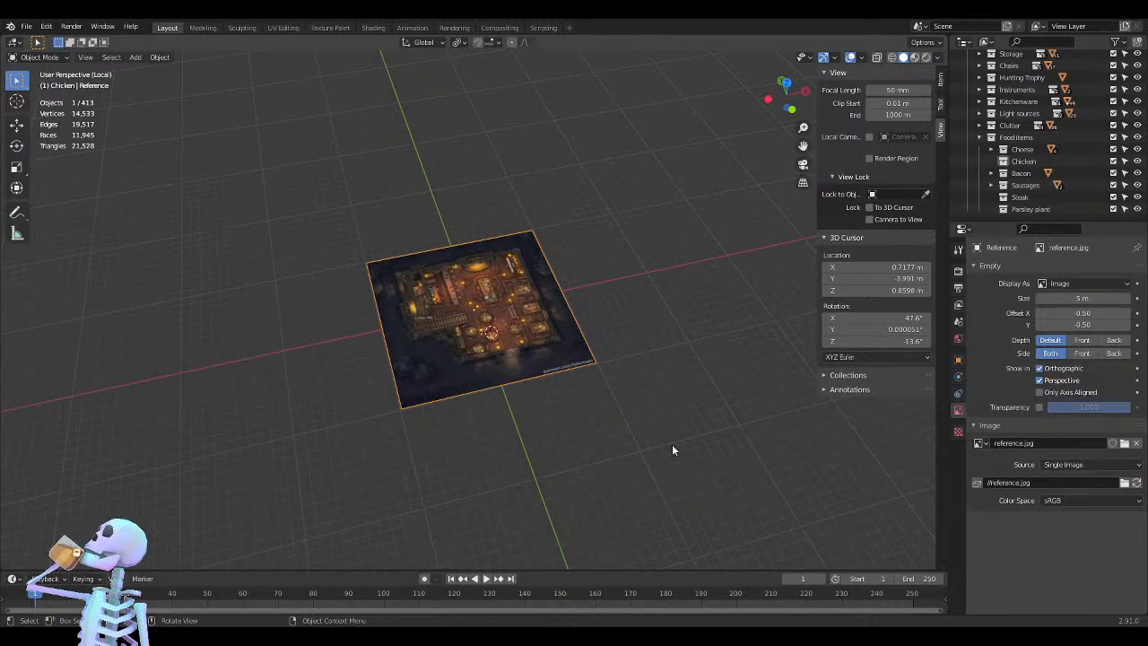
{"action": "scroll", "coordinate": [619, 414], "scroll_direction": "up", "scroll_amount": 7}
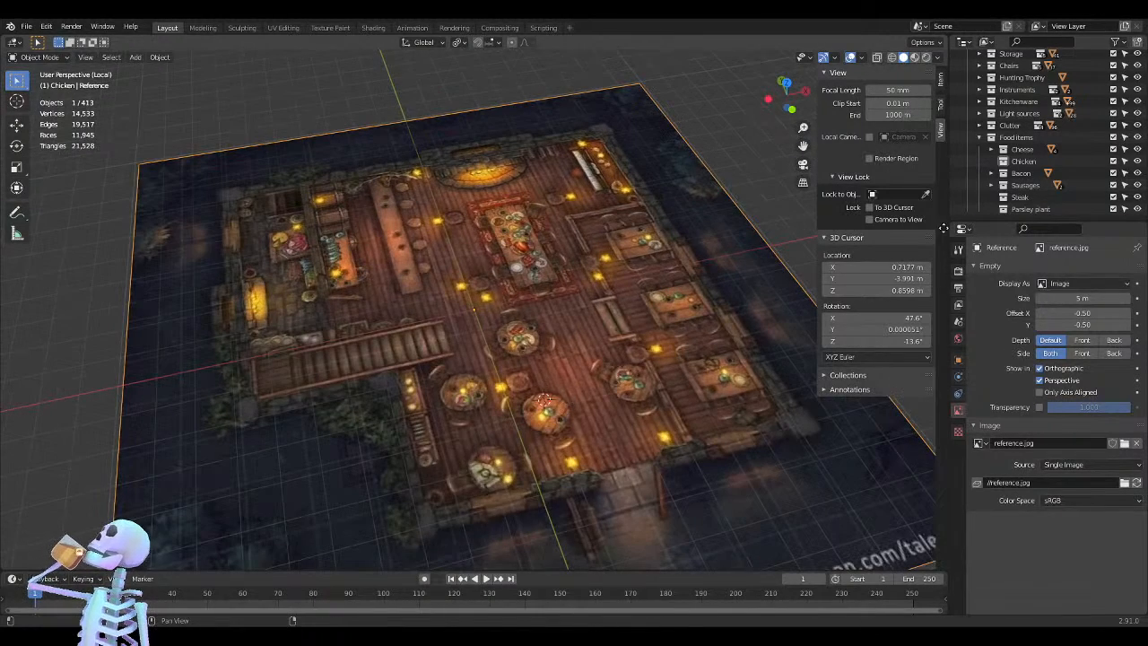
Add a cube mesh to the Chicken collection
{"action": "left_click", "coordinate": [1026, 160]}
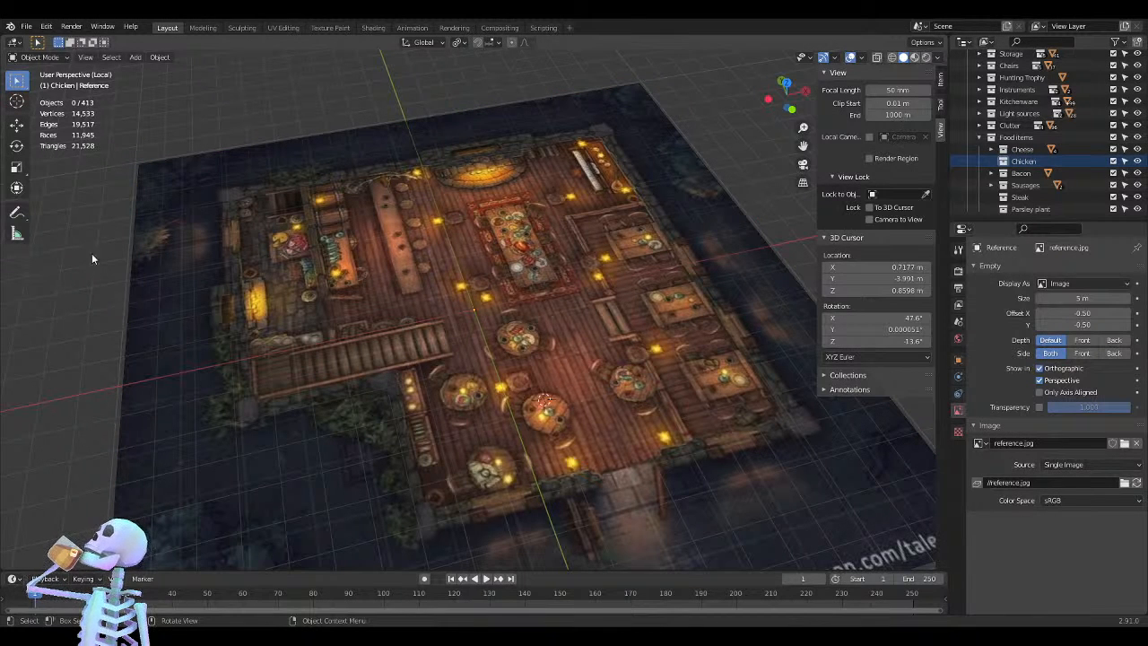
{"action": "left_click", "coordinate": [131, 59]}
{"action": "mouse_move", "coordinate": [180, 76]}
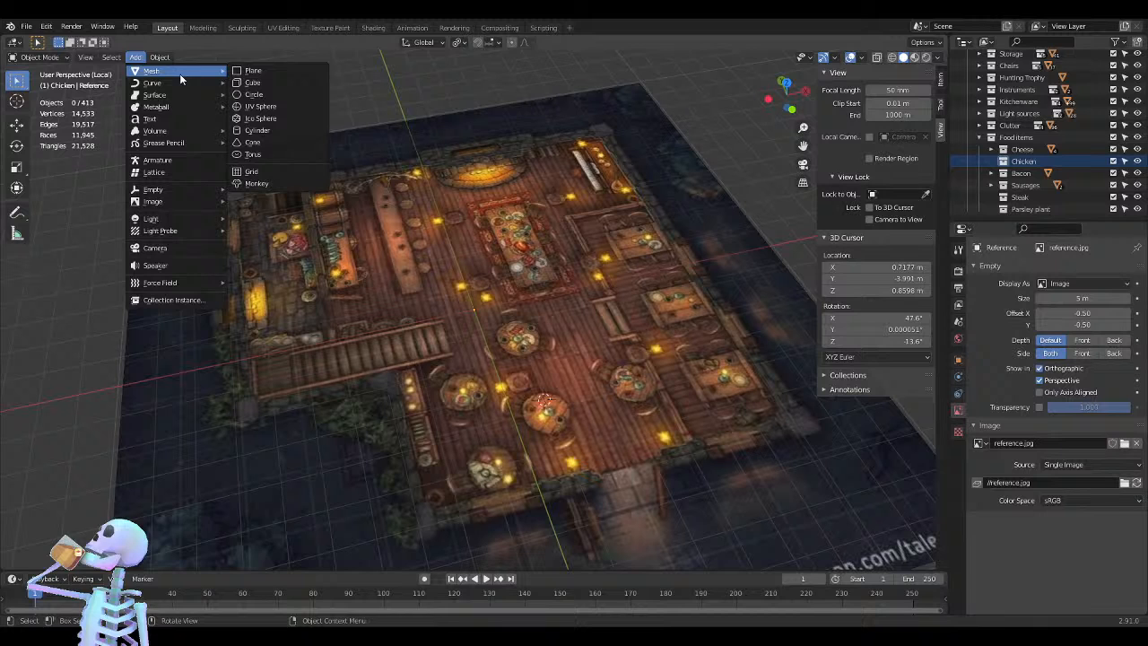
{"action": "left_click", "coordinate": [270, 82]}
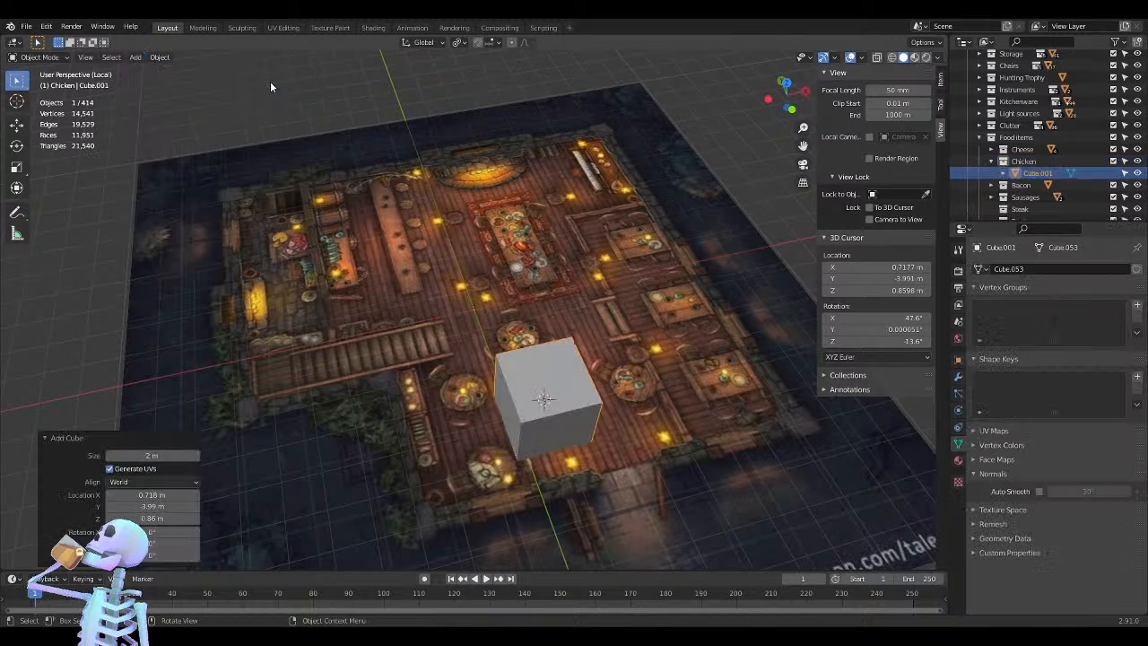
In top view, move the cube about 1.11 m in X and 6.10 m in Y onto the long dining table
{"action": "key", "text": "KP_7"}
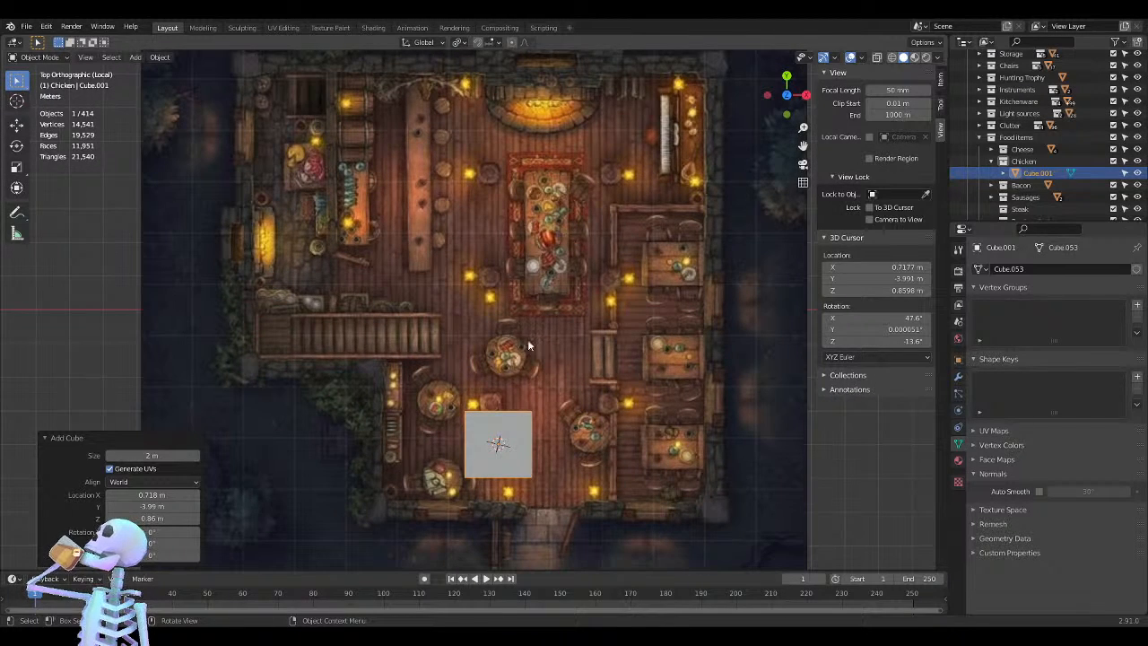
{"action": "scroll", "coordinate": [541, 403], "scroll_direction": "up", "scroll_amount": 2}
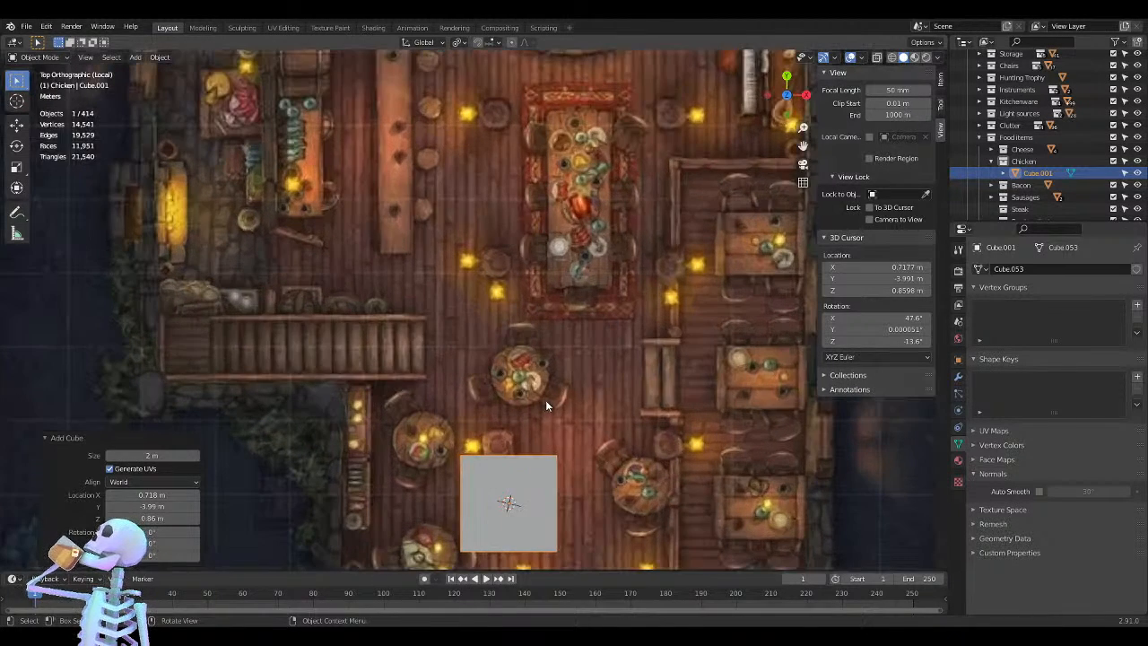
{"action": "key", "text": "g"}
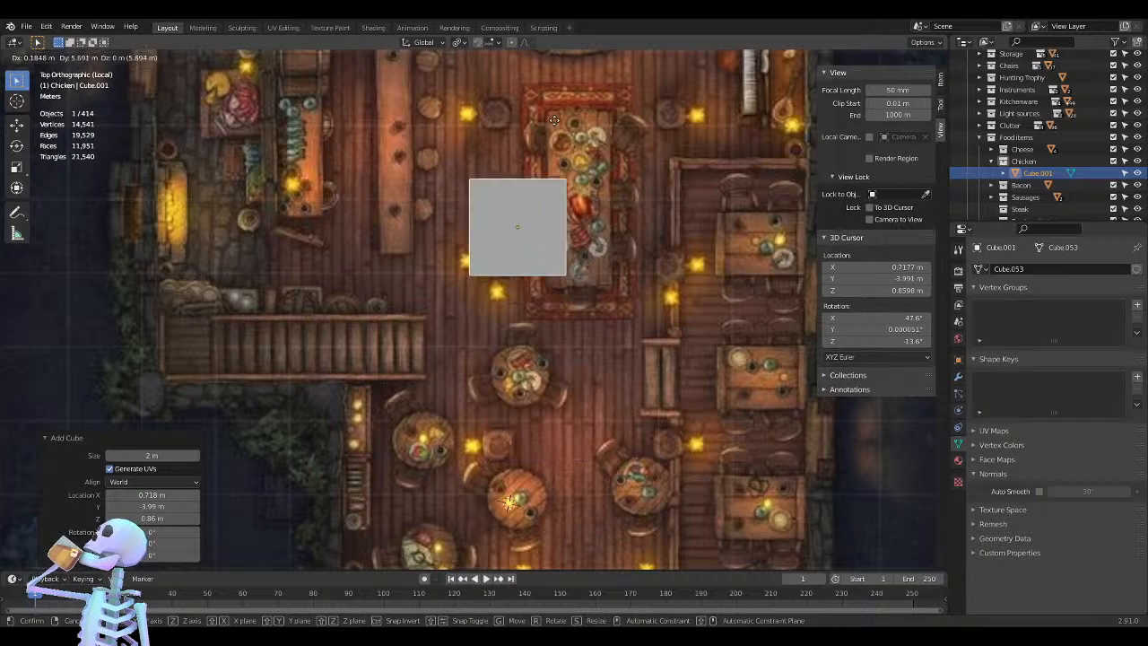
{"action": "left_click", "coordinate": [599, 103]}
Scale the cube uniformly to about 0.218 so it roughly matches the size of the chicken on the table
{"action": "scroll", "coordinate": [662, 167], "scroll_direction": "up", "scroll_amount": 5}
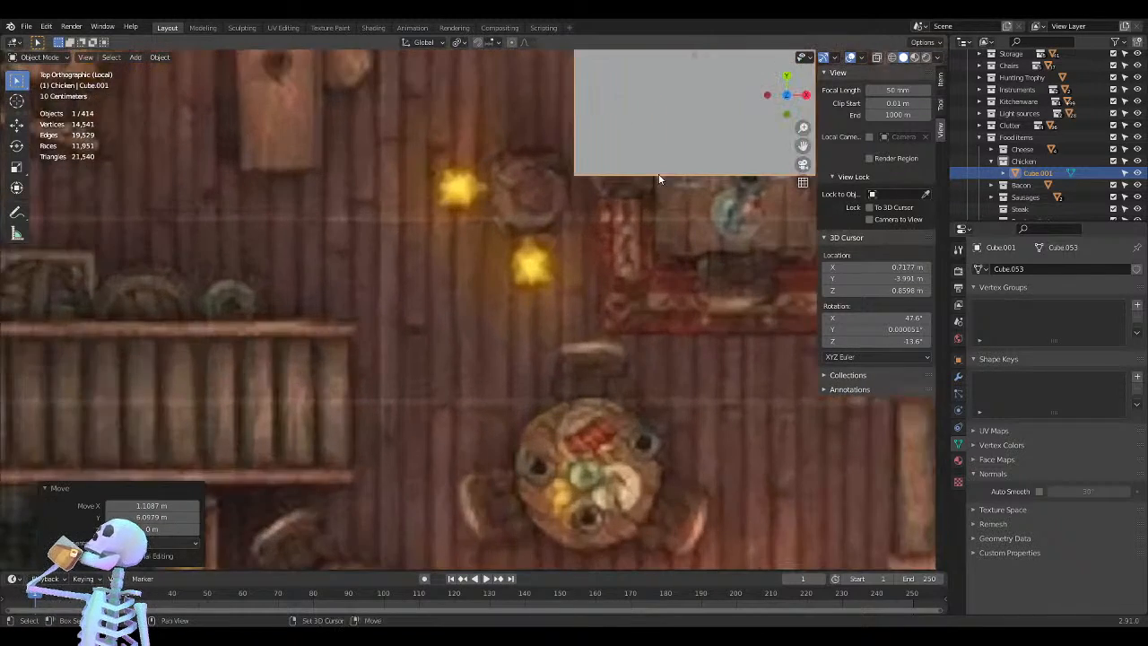
{"action": "middle_click_drag", "start_coordinate": [628, 194], "coordinate": [275, 426], "text": "shift"}
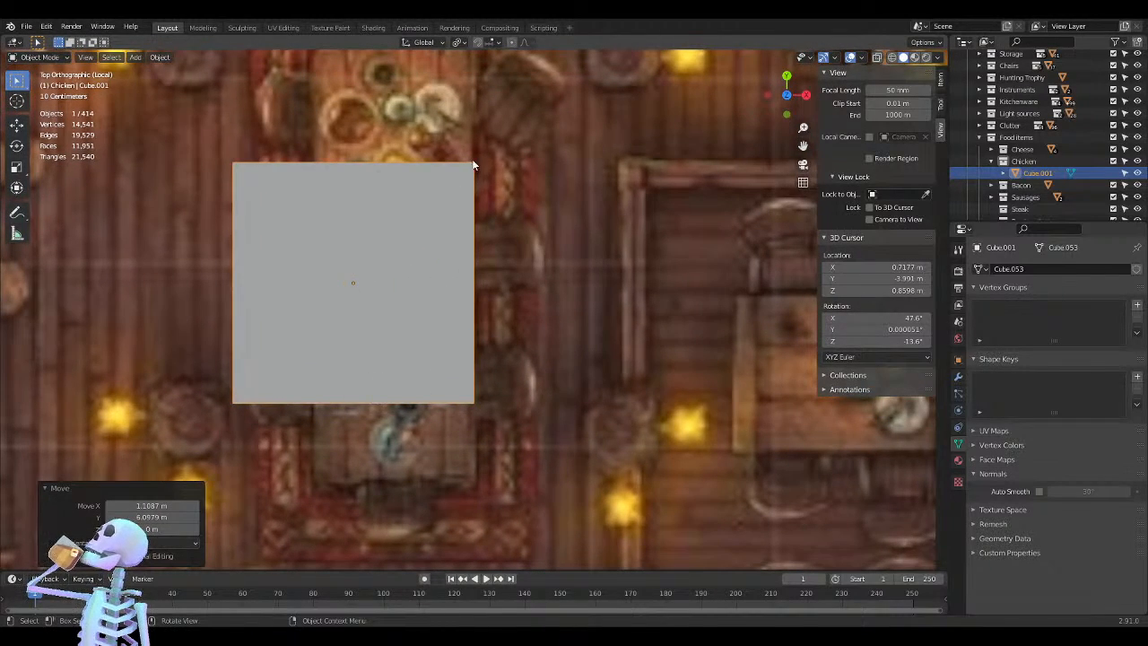
{"action": "key", "text": "s"}
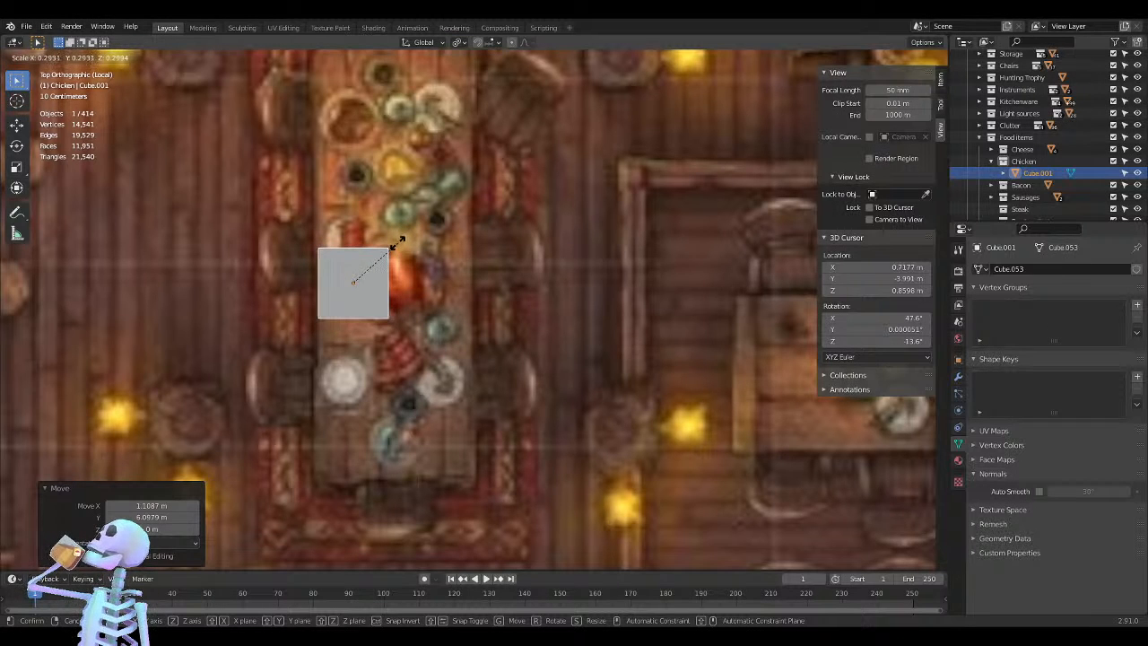
{"action": "left_click", "coordinate": [382, 262]}
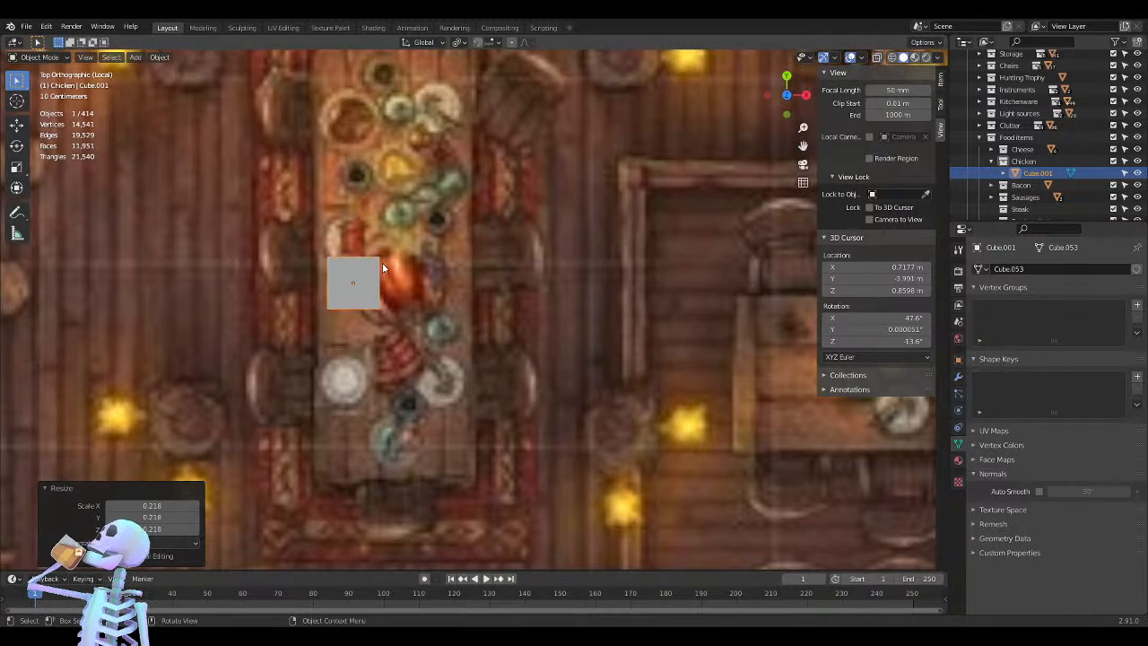
In Edit Mode, add one centred loop cut splitting the cube into two halves along X
{"action": "scroll", "coordinate": [325, 336], "scroll_direction": "up", "scroll_amount": 4}
{"action": "middle_click_drag", "start_coordinate": [250, 335], "coordinate": [435, 371], "text": "shift"}
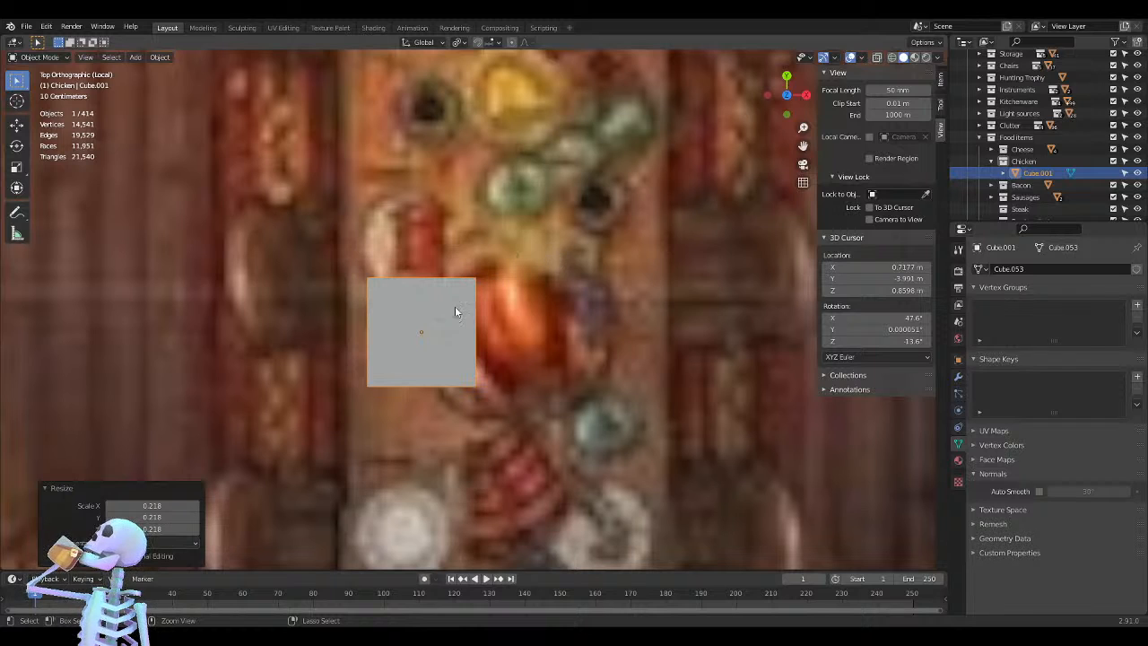
{"action": "key", "text": "Tab"}
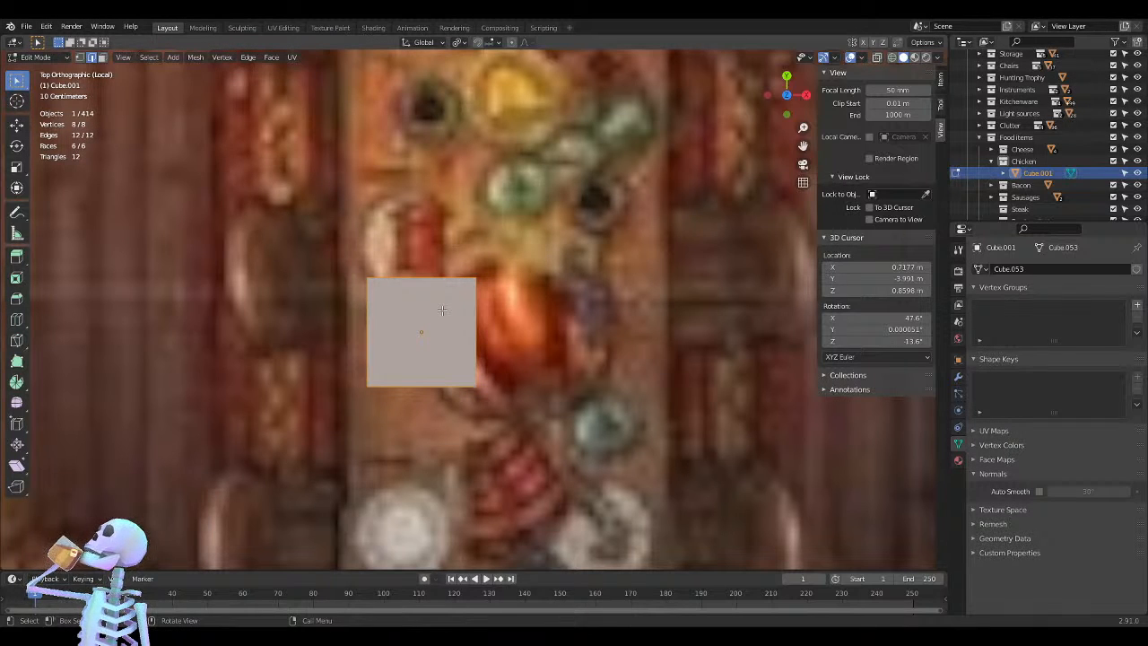
{"action": "left_click", "coordinate": [442, 310]}
{"action": "key", "text": "ctrl+r"}
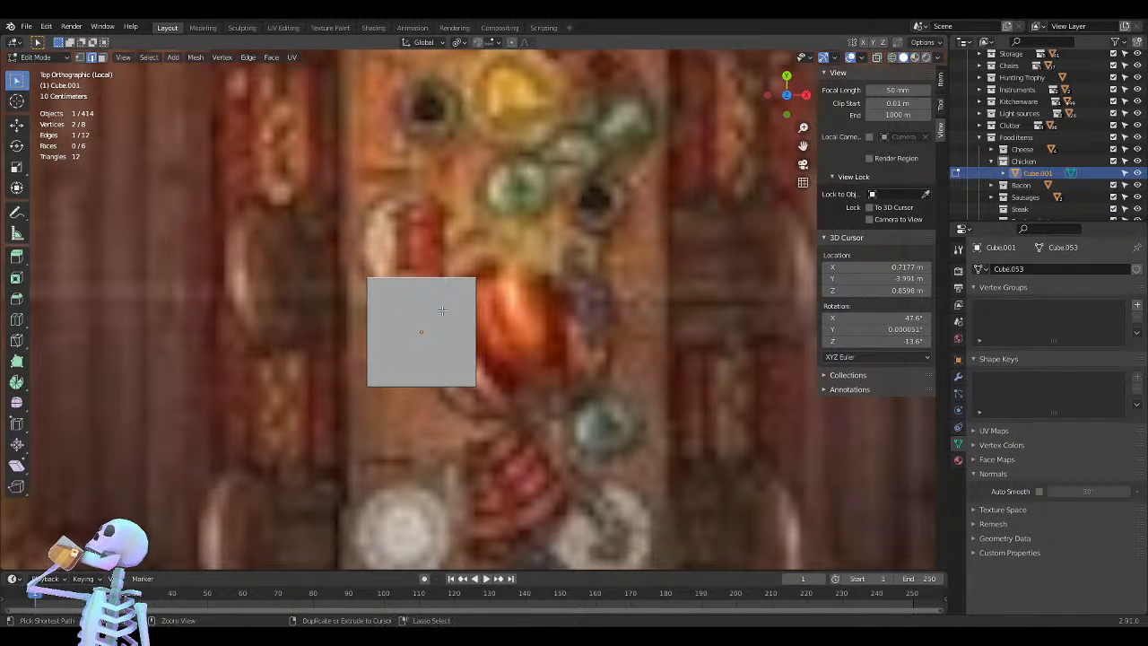
{"action": "left_click", "coordinate": [441, 285]}
{"action": "right_click", "coordinate": [438, 285]}
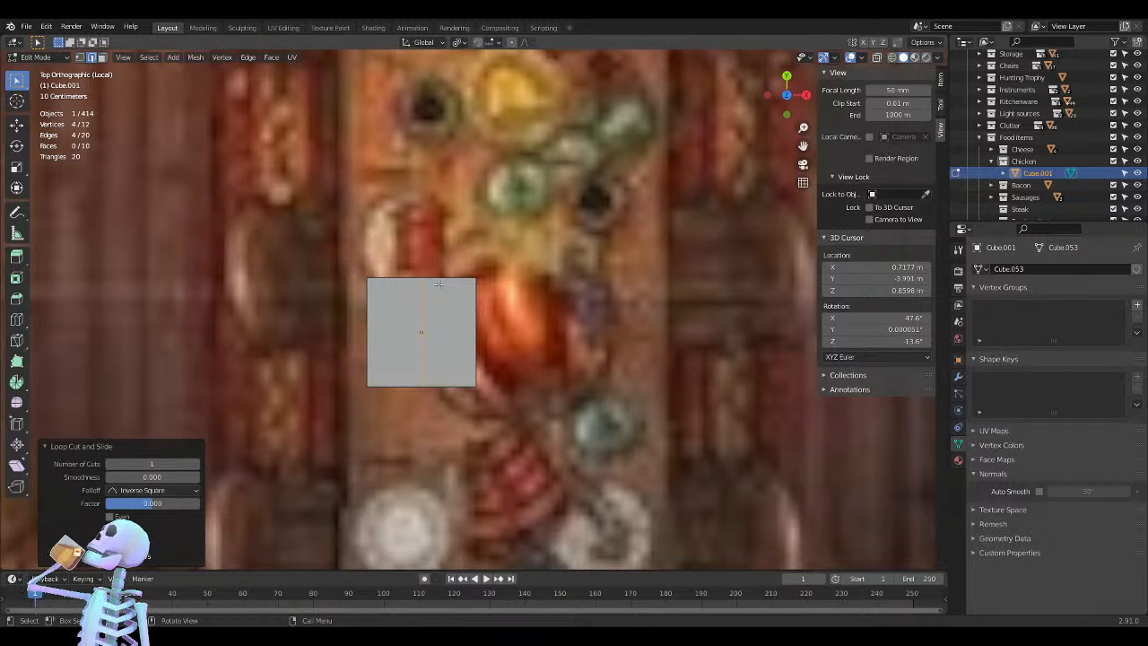
Delete all faces of the cube's +X half
{"action": "key", "text": "3"}
{"action": "left_click_drag", "start_coordinate": [518, 214], "coordinate": [448, 457]}
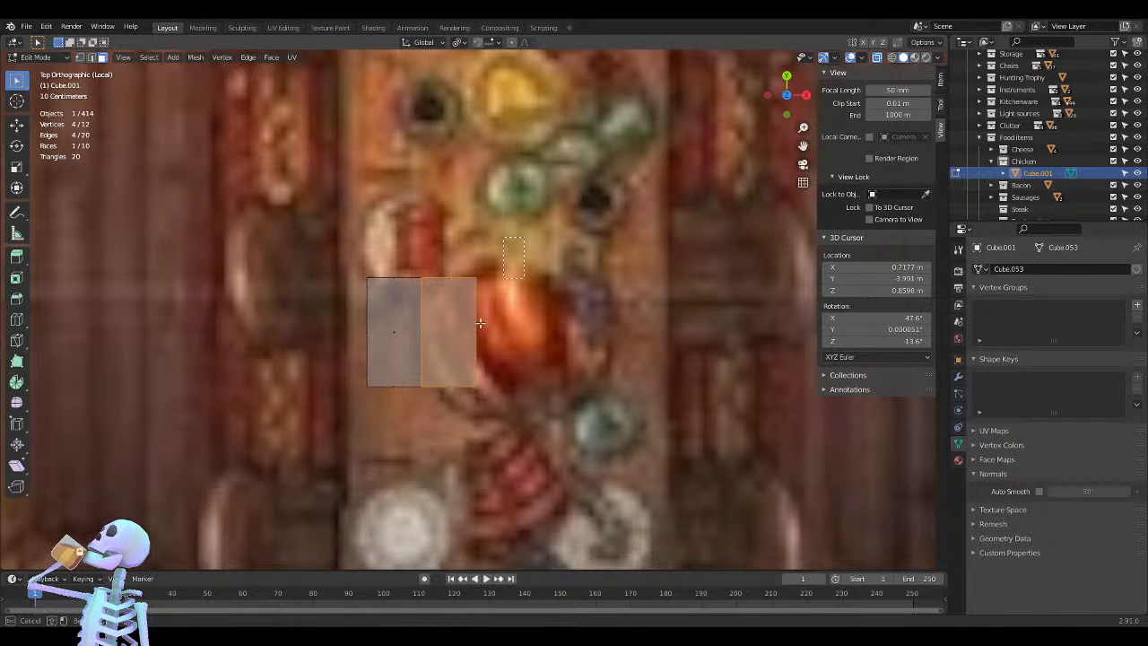
{"action": "key", "text": "x"}
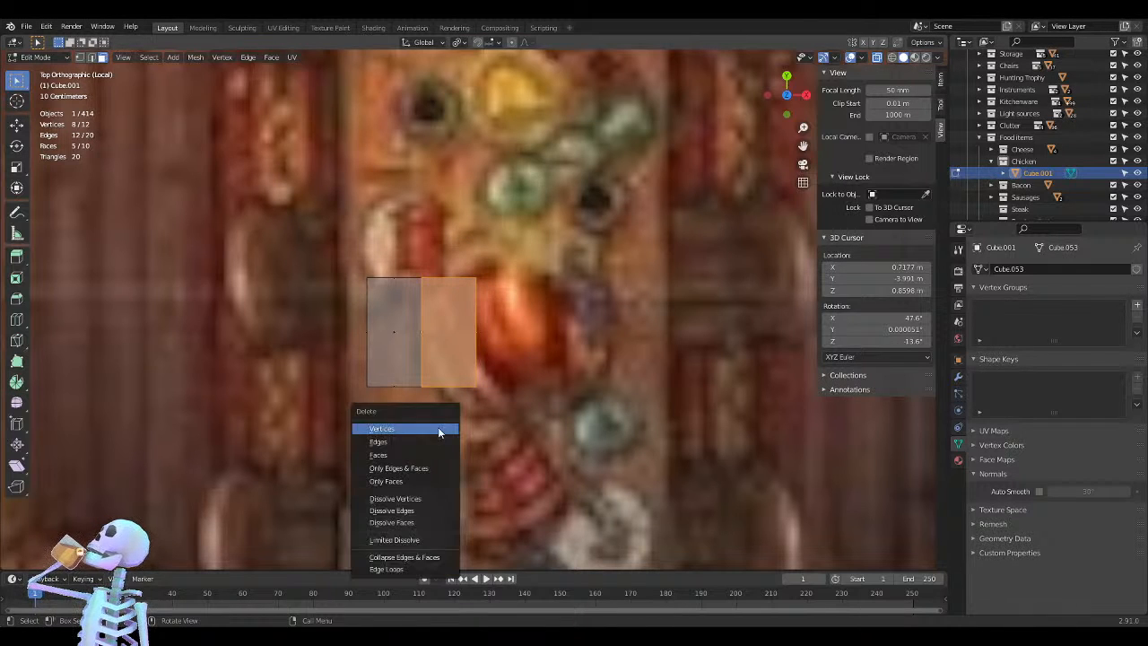
{"action": "left_click", "coordinate": [395, 456]}
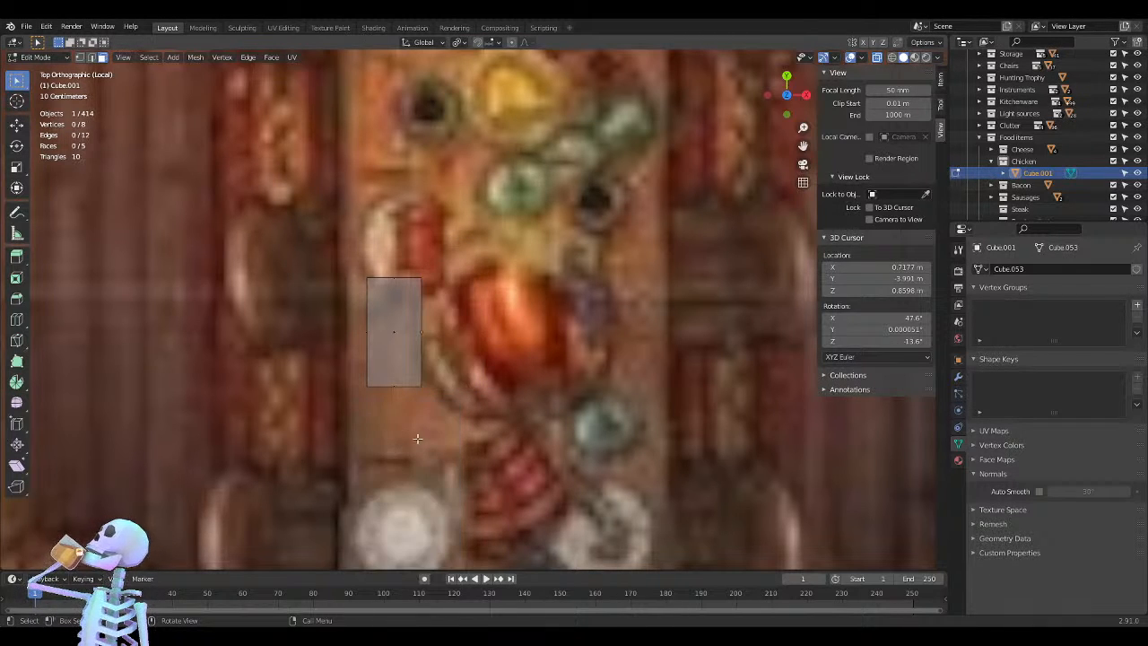
Add a Mirror modifier on the X axis to the remaining half cube
{"action": "left_click", "coordinate": [958, 377]}
{"action": "left_click", "coordinate": [1017, 269]}
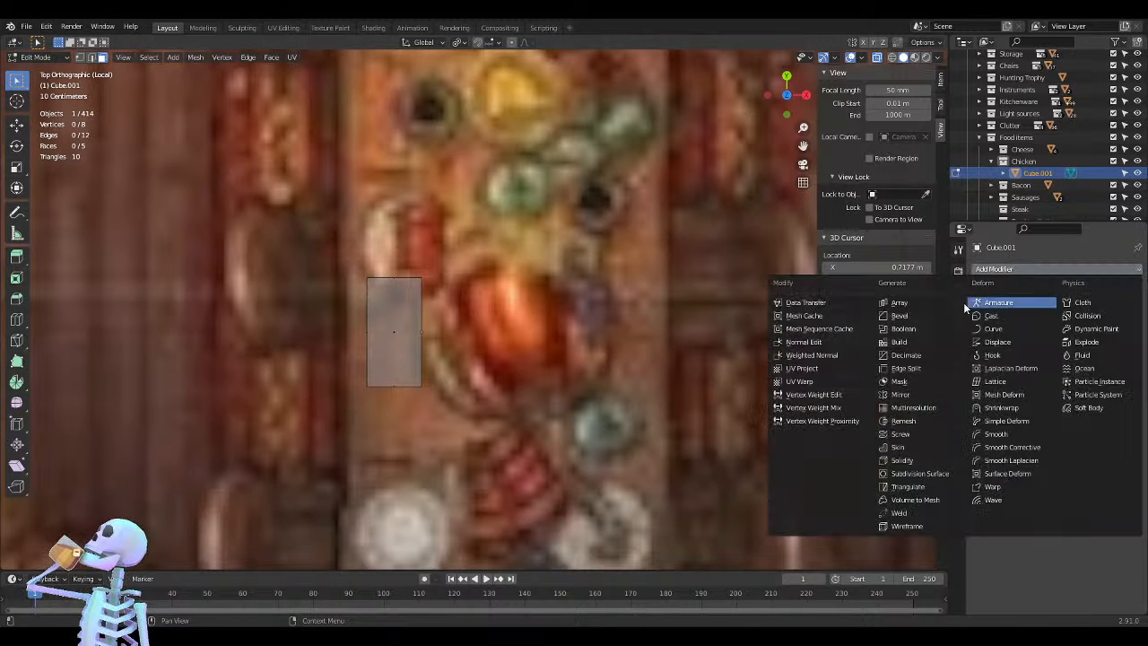
{"action": "left_click", "coordinate": [905, 395]}
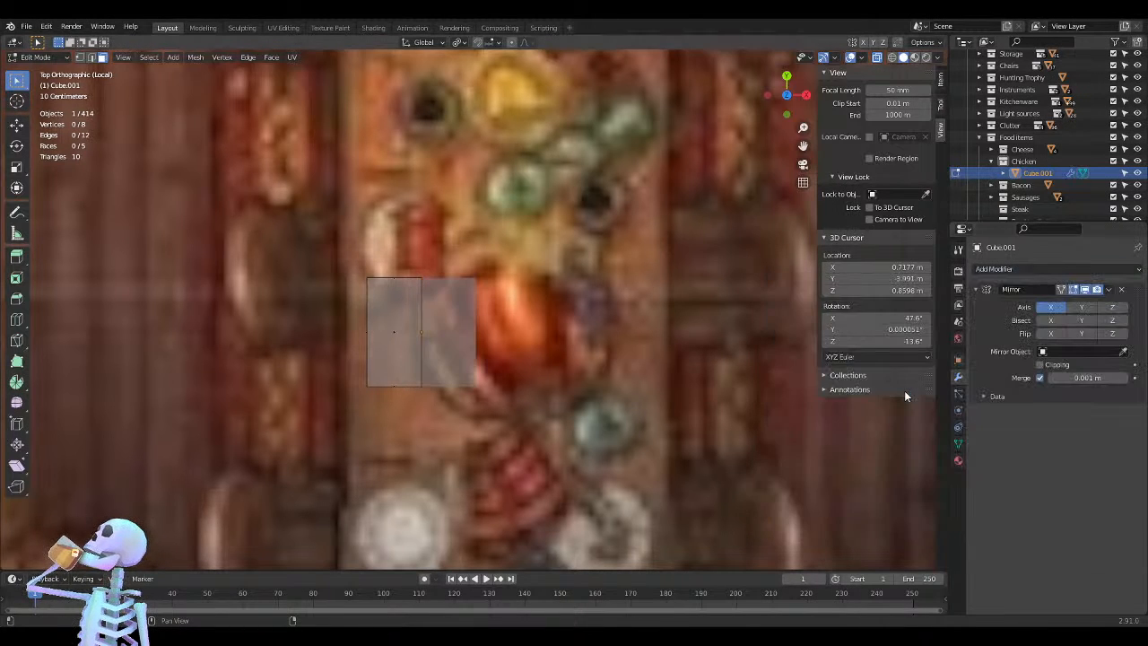
Move the half cube's outer corner vertices at the +Y end inward, about 0.053 m in X and -0.032 m in Y
{"action": "middle_click_drag", "start_coordinate": [339, 306], "coordinate": [385, 292], "text": "shift"}
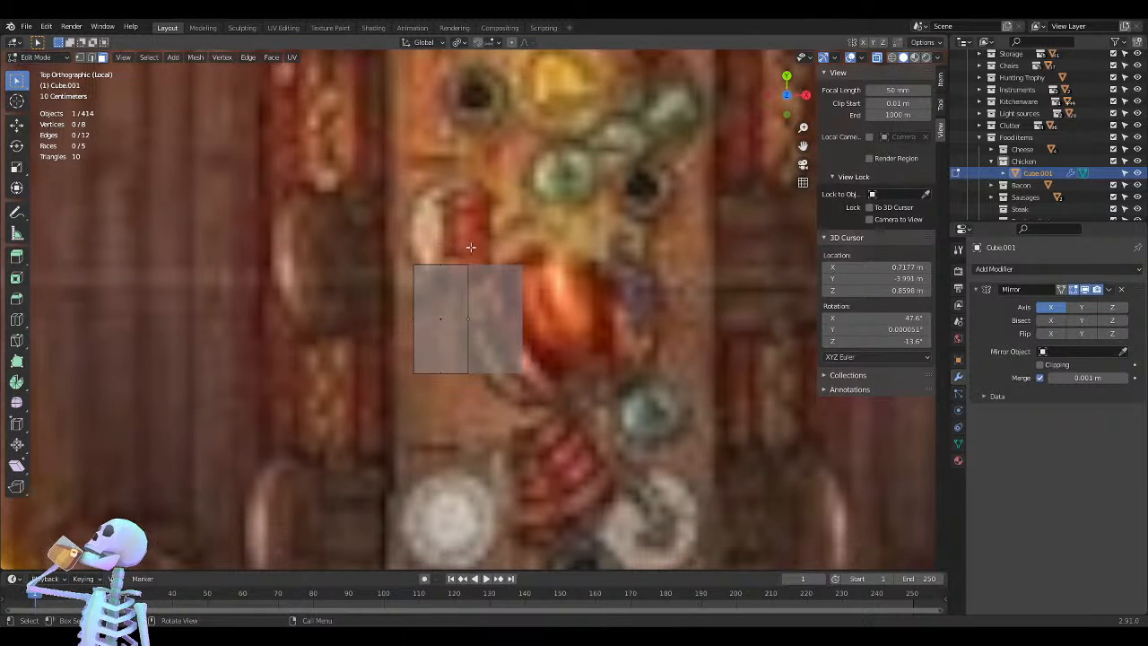
{"action": "scroll", "coordinate": [438, 229], "scroll_direction": "up", "scroll_amount": 2}
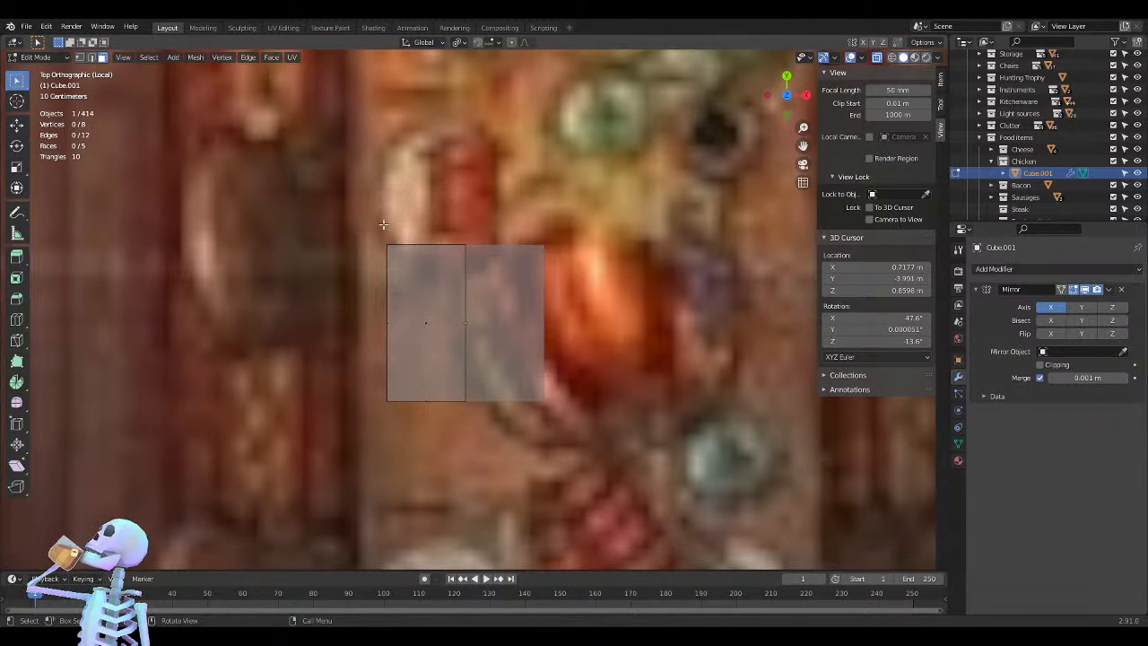
{"action": "key", "text": "Tab"}
{"action": "key", "text": "Tab"}
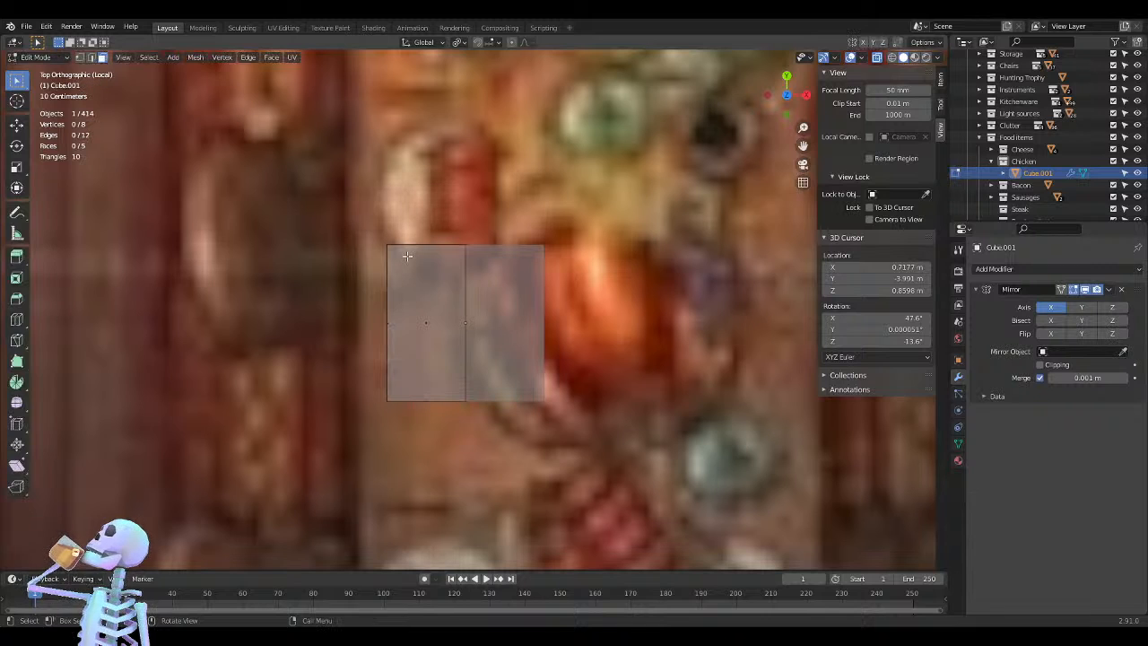
{"action": "key", "text": "1"}
{"action": "left_click_drag", "start_coordinate": [365, 215], "coordinate": [417, 269]}
{"action": "key", "text": "g"}
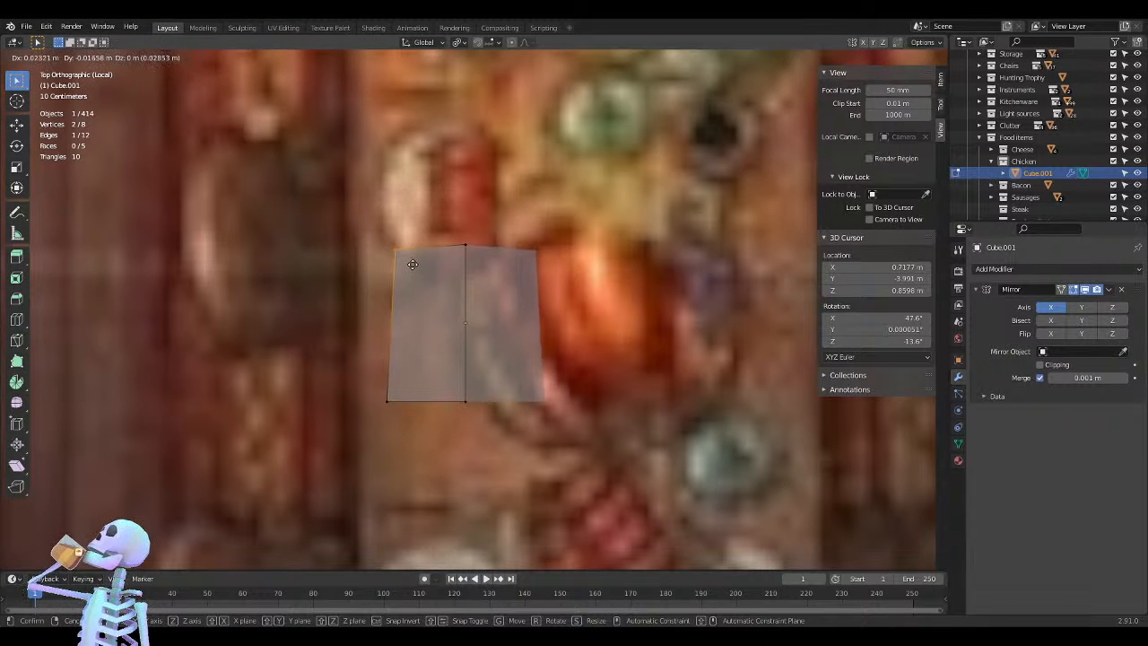
{"action": "left_click", "coordinate": [423, 268]}
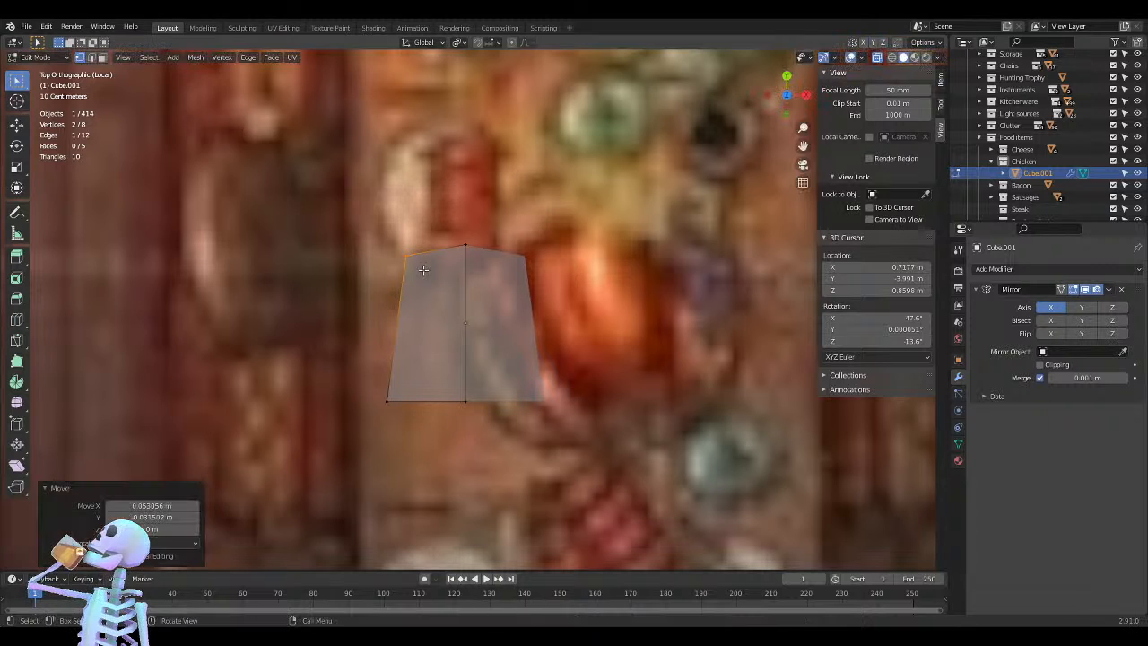
Move the outer corner vertices at the -Y end inward, about 0.008 m in X and 0.033 m in Y
{"action": "left_click_drag", "start_coordinate": [375, 364], "coordinate": [407, 424]}
{"action": "key", "text": "g"}
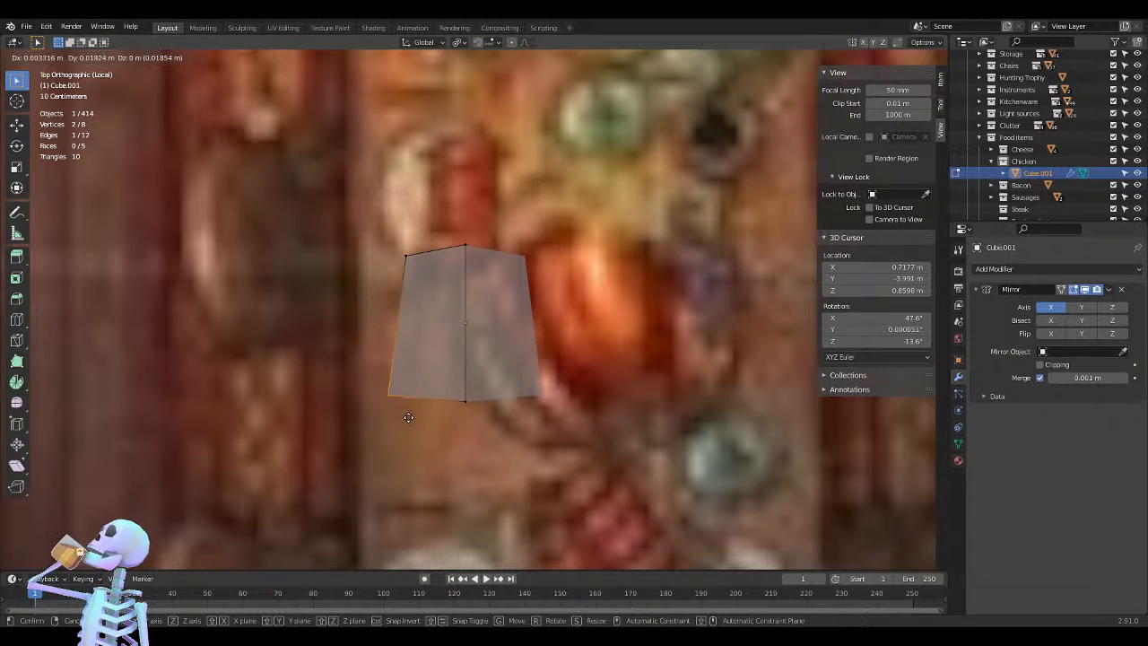
{"action": "left_click", "coordinate": [409, 412]}
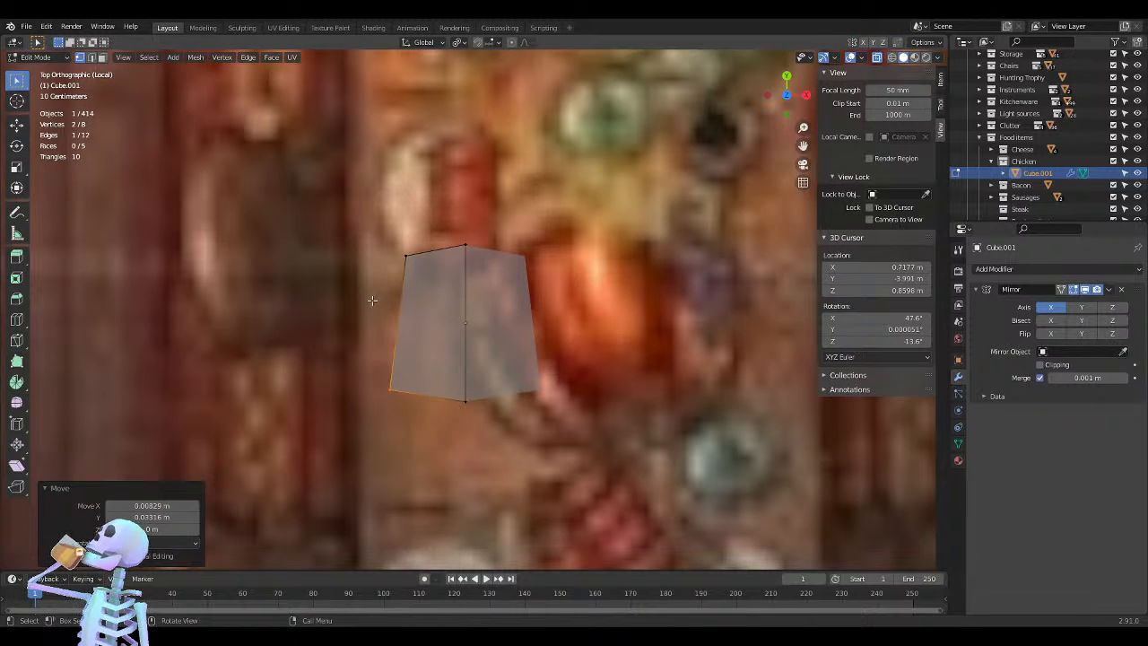
Add a centred loop cut across the body and move its outer vertices about -0.008 m in X and 0.005 m in Y
{"action": "key", "text": "ctrl+r"}
{"action": "left_click", "coordinate": [407, 328]}
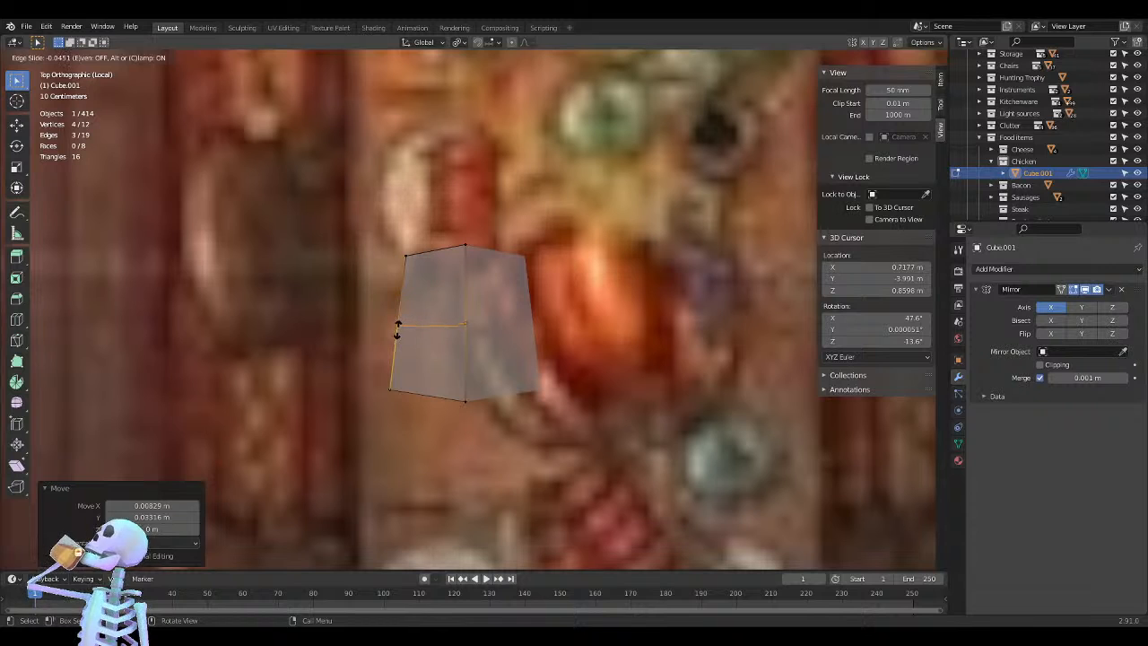
{"action": "right_click", "coordinate": [400, 329]}
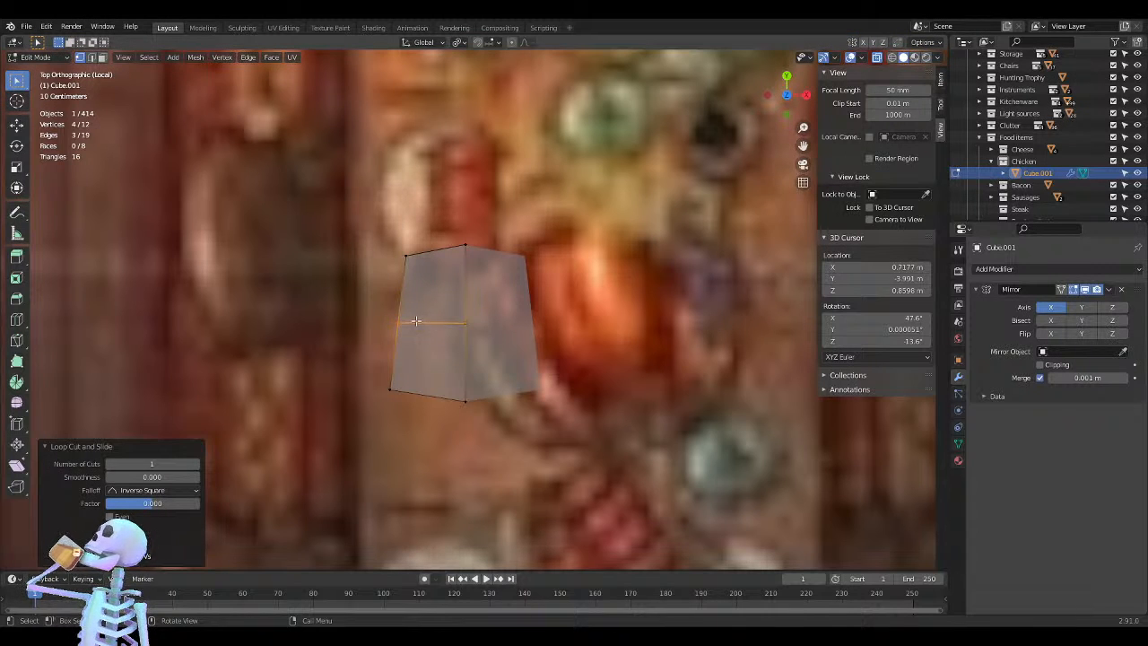
{"action": "left_click", "coordinate": [409, 341]}
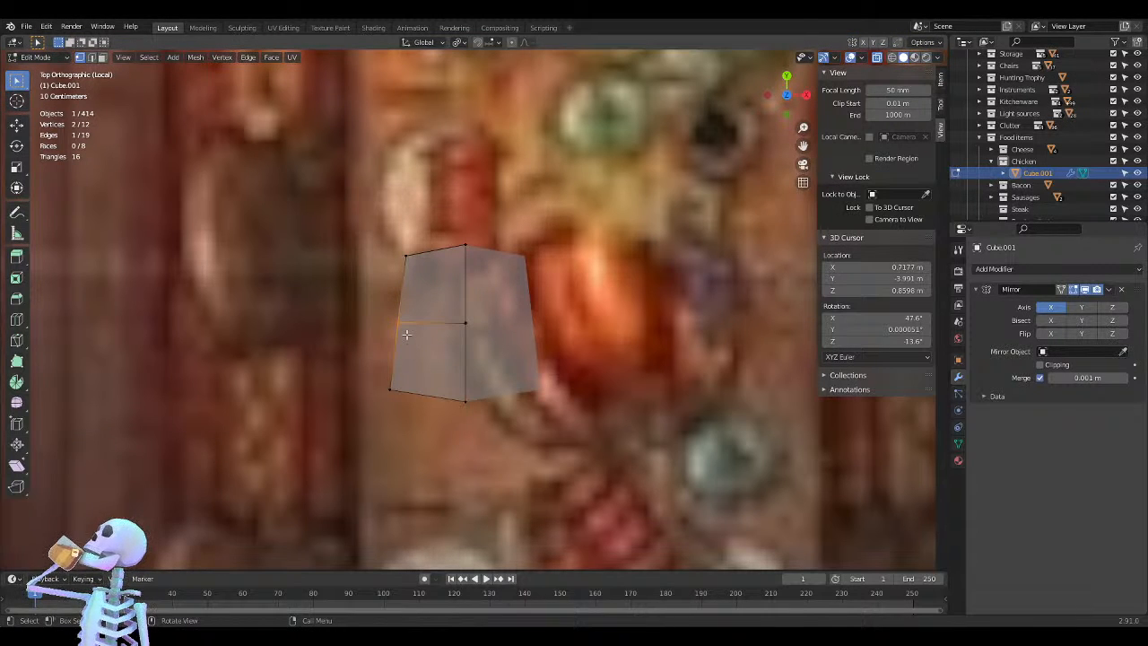
{"action": "key", "text": "g"}
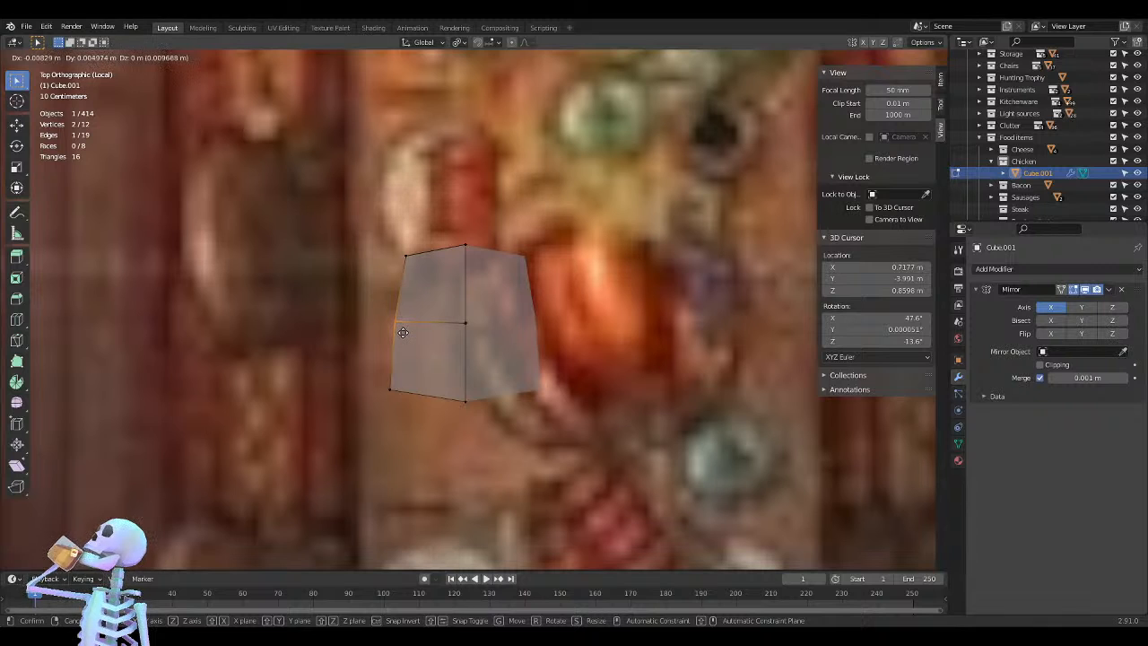
{"action": "left_click", "coordinate": [403, 333]}
Move the -Y end vertices about -0.033 m along Y, and shift their outer corner about 0.02 m in X and 0.008 m in Y
{"action": "left_click_drag", "start_coordinate": [365, 371], "coordinate": [476, 458], "text": "shift"}
{"action": "key", "text": "g"}
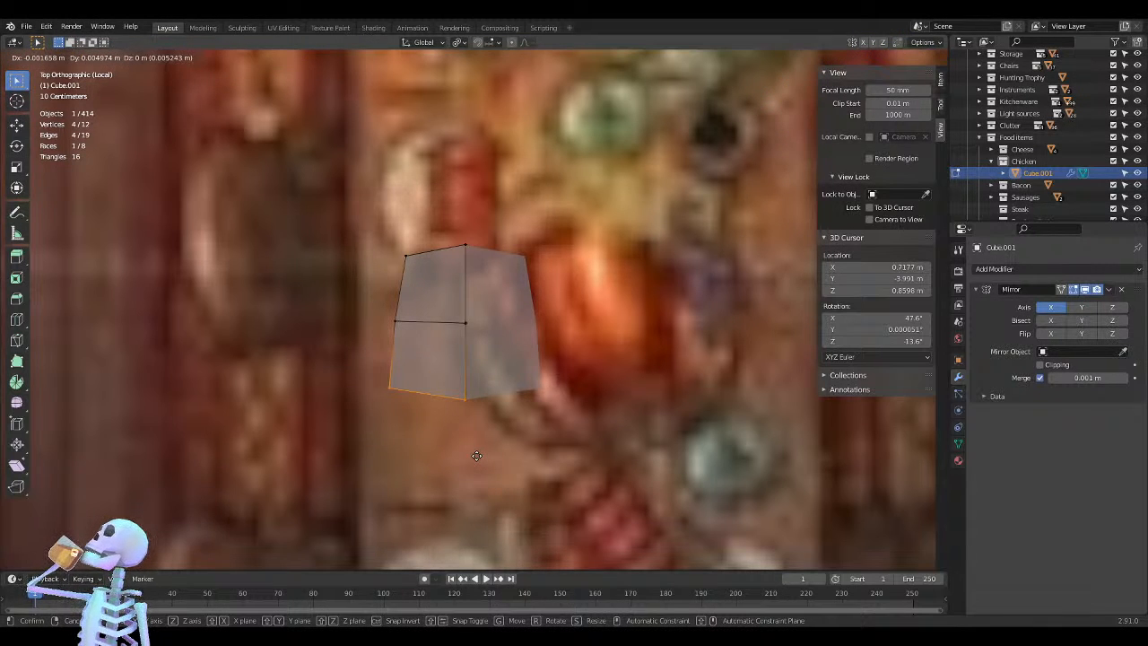
{"action": "key", "text": "y"}
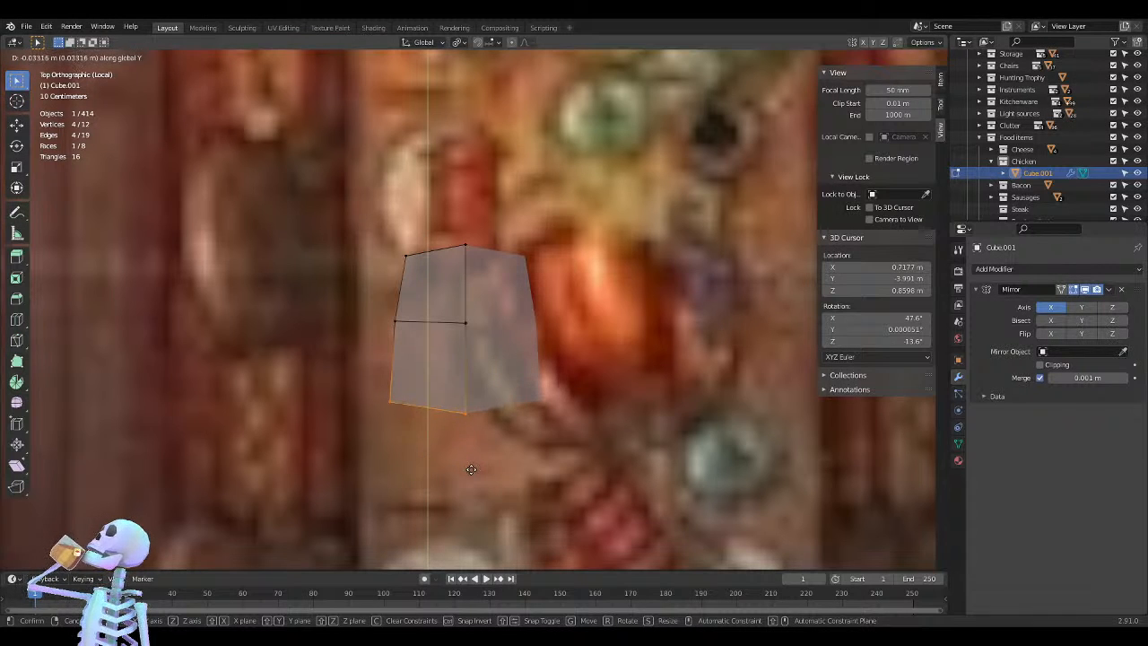
{"action": "left_click", "coordinate": [470, 469]}
{"action": "left_click", "coordinate": [365, 370]}
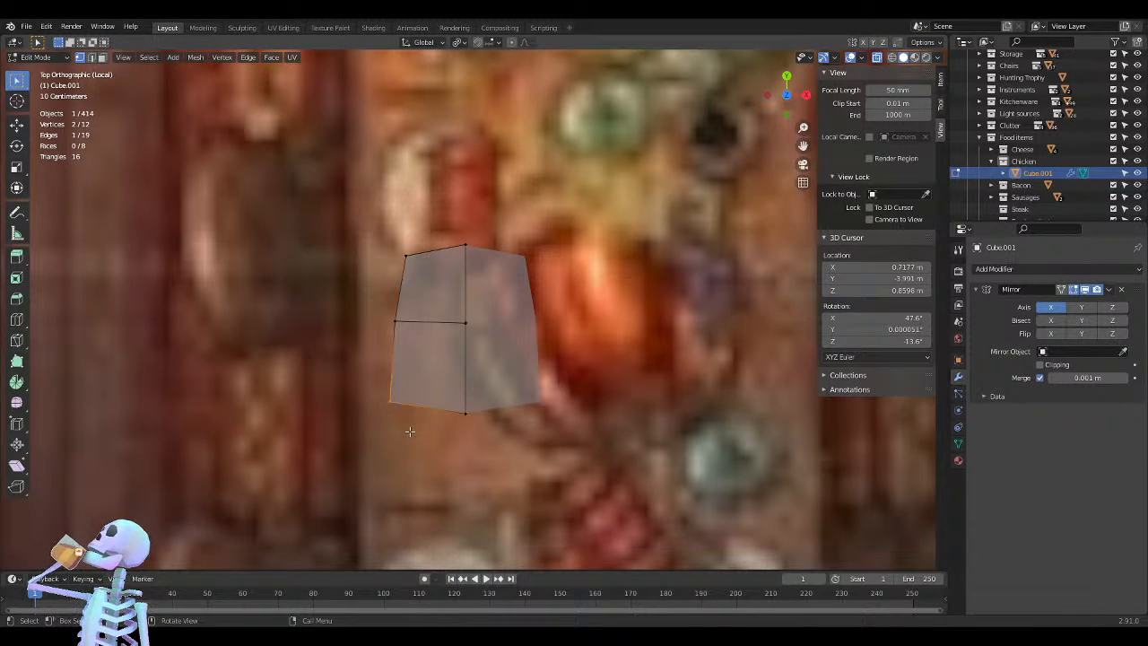
{"action": "key", "text": "g"}
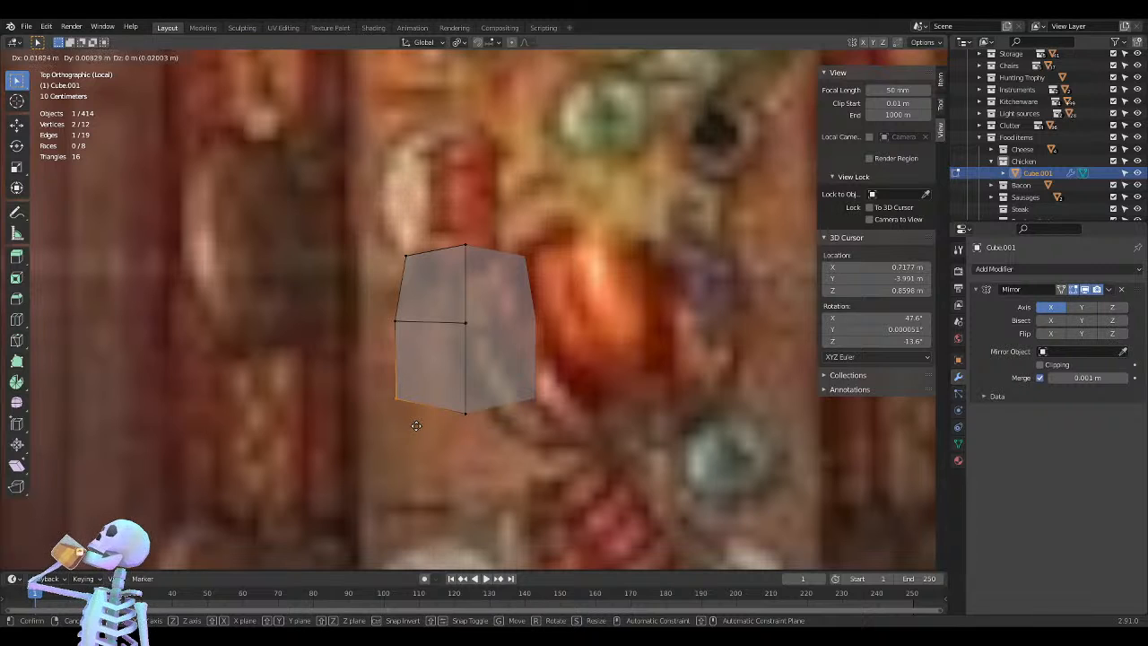
{"action": "left_click", "coordinate": [417, 425]}
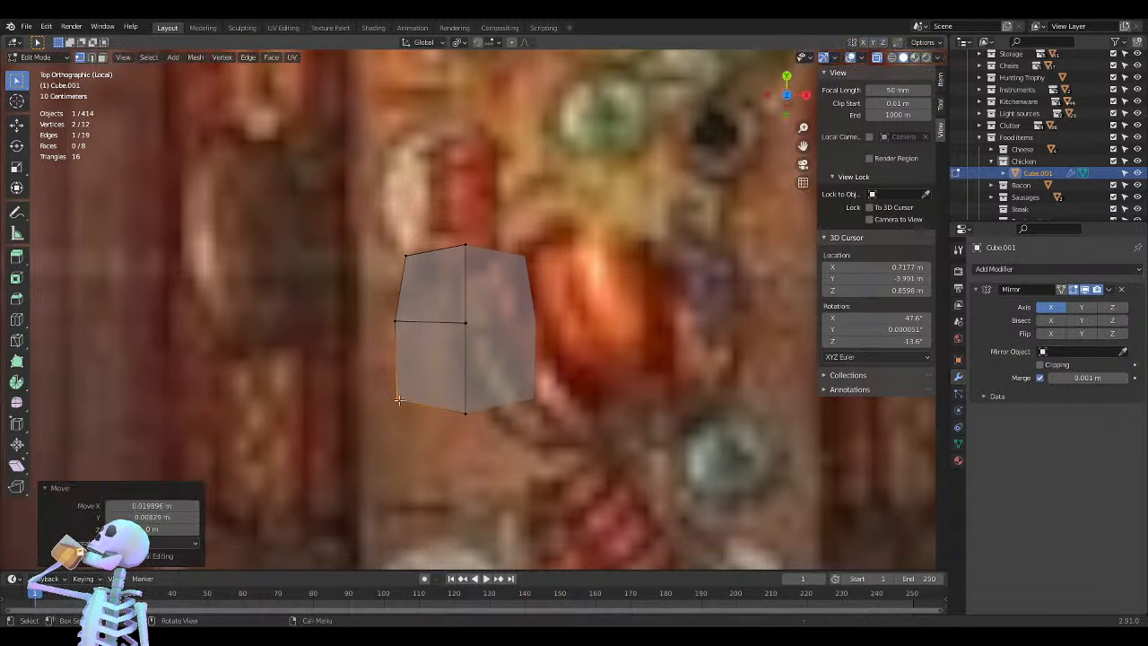
Add a loop cut across the -Y section and move its outer vertices outward, about -0.022 m in X and -0.013 m in Y
{"action": "key", "text": "ctrl+r"}
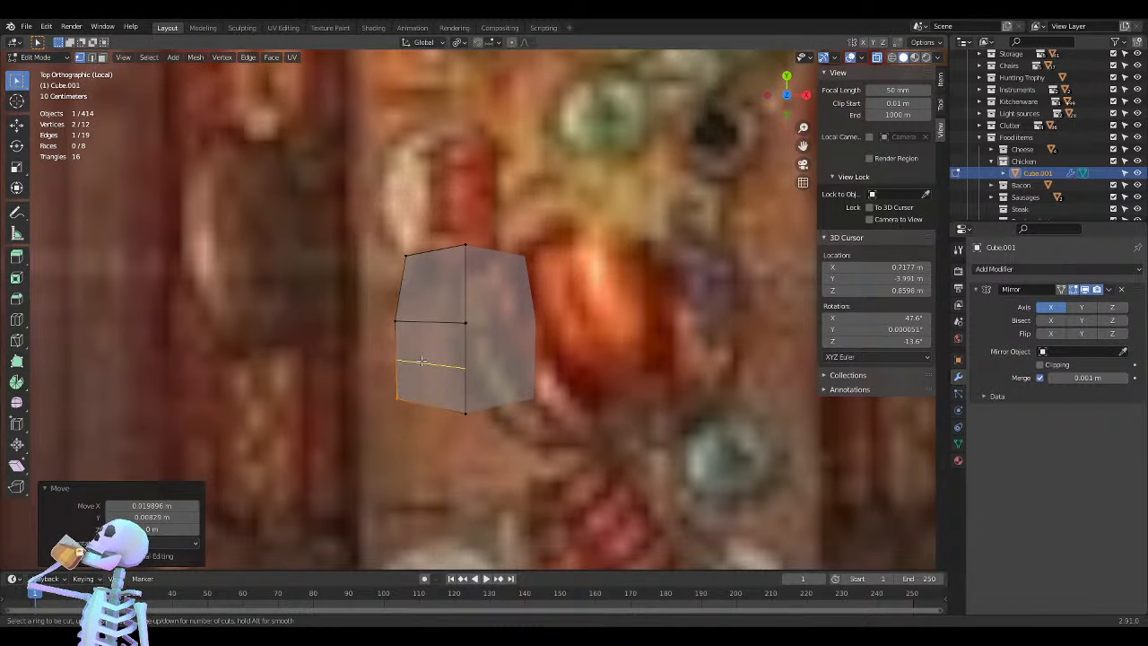
{"action": "left_click", "coordinate": [421, 361]}
{"action": "left_click", "coordinate": [421, 364]}
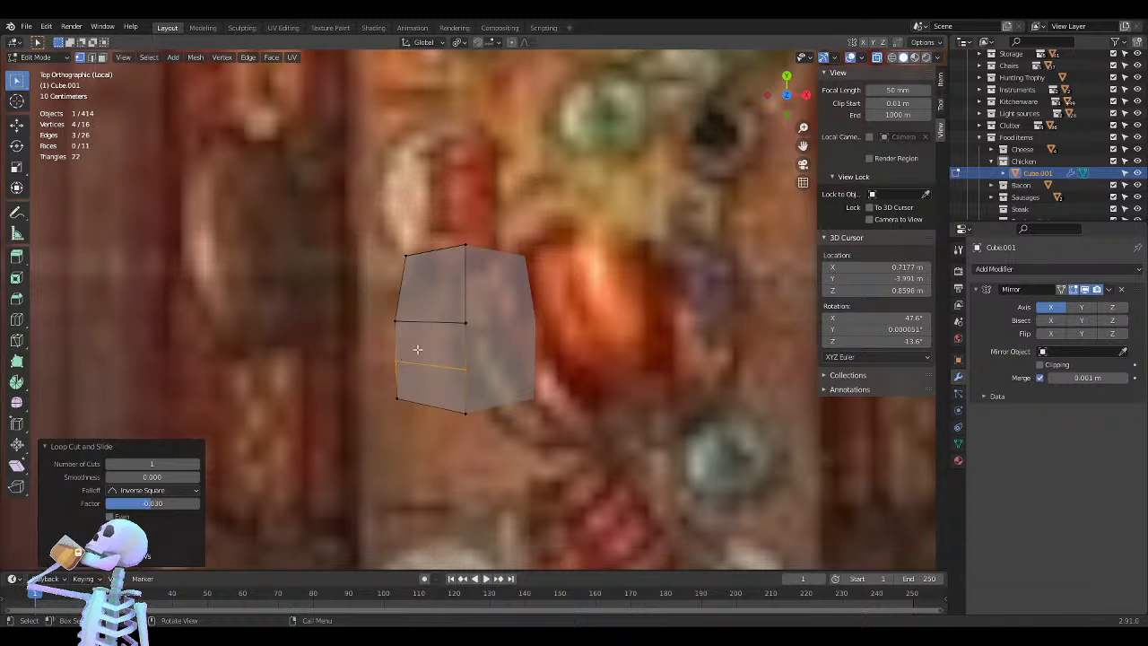
{"action": "left_click", "coordinate": [367, 366]}
{"action": "key", "text": "g"}
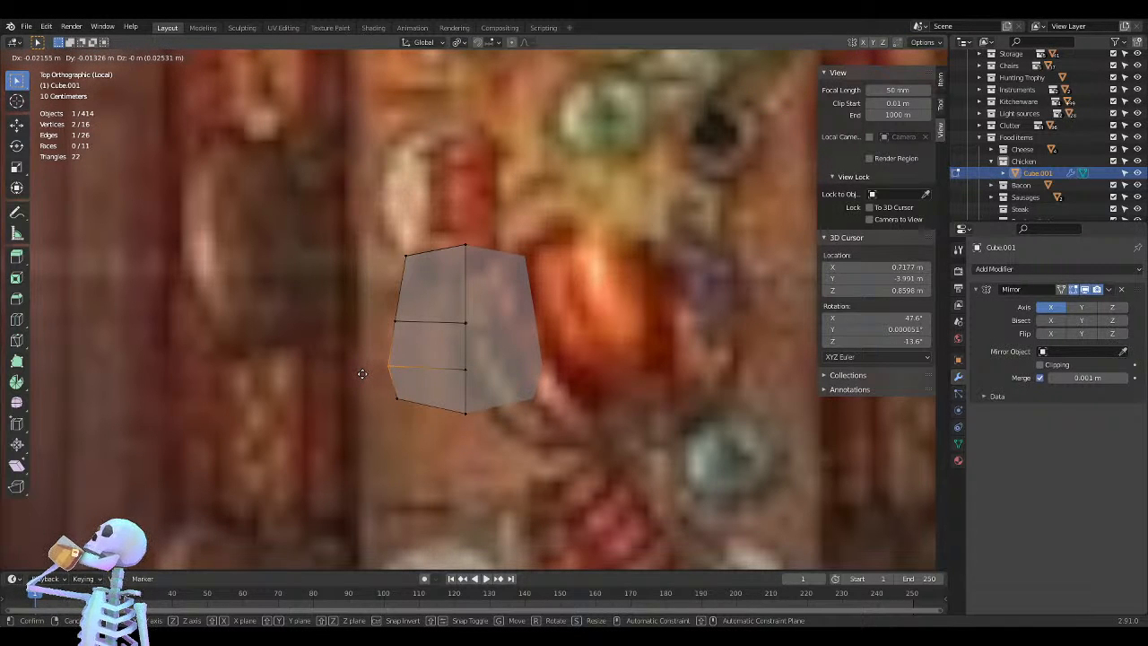
{"action": "left_click", "coordinate": [362, 374]}
Shift the loop nearer the +Y end: its outer vertices about 0.007 m in X and 0.045 m in Y, its centreline vertices about 0.055 m along Y
{"action": "left_click", "coordinate": [363, 333]}
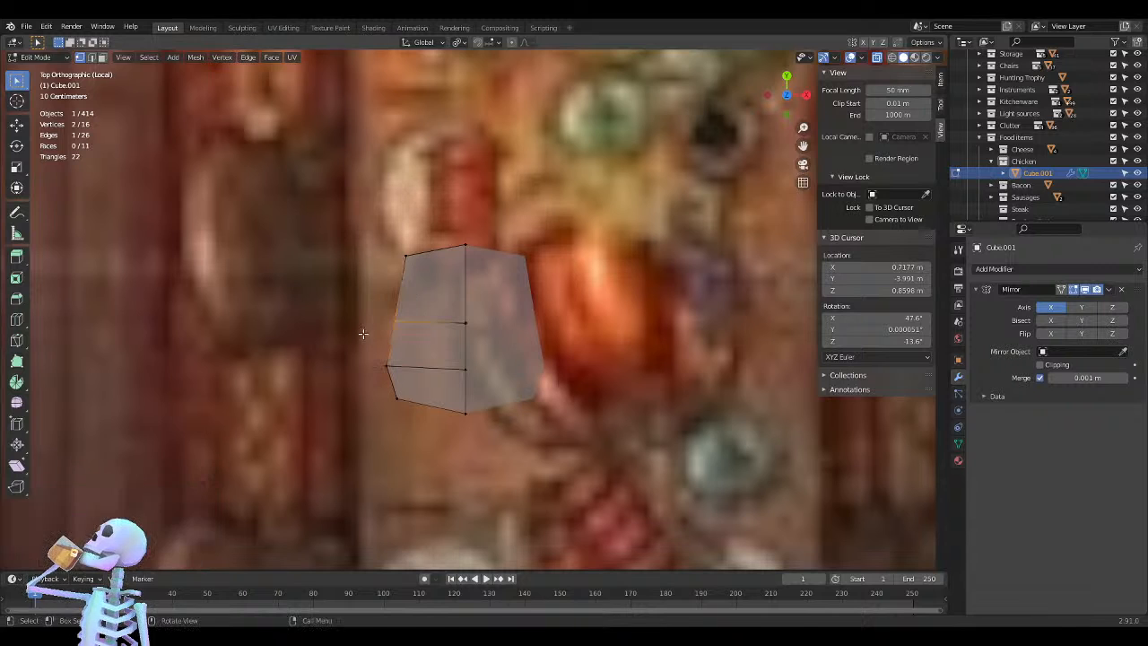
{"action": "key", "text": "g"}
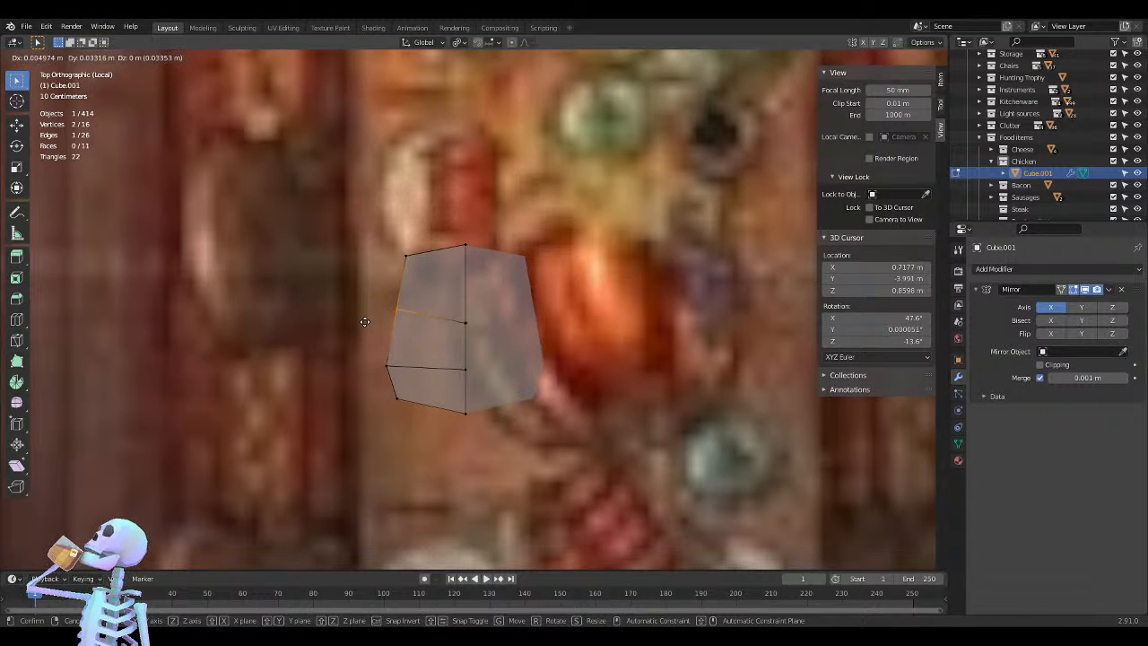
{"action": "left_click", "coordinate": [365, 321]}
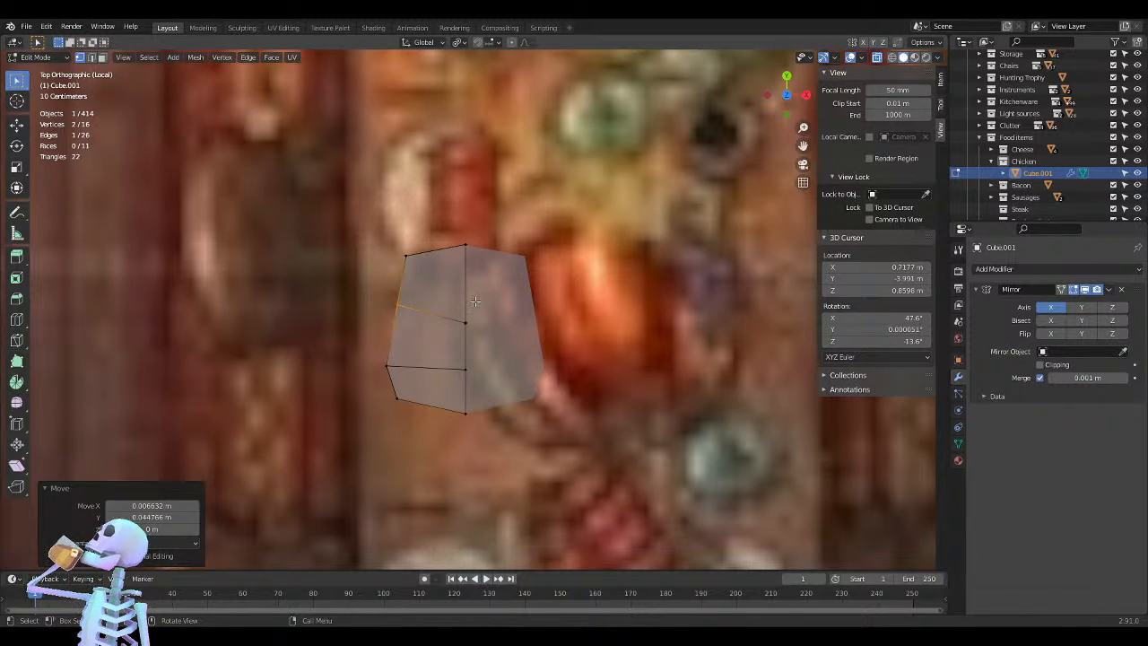
{"action": "key", "text": "g"}
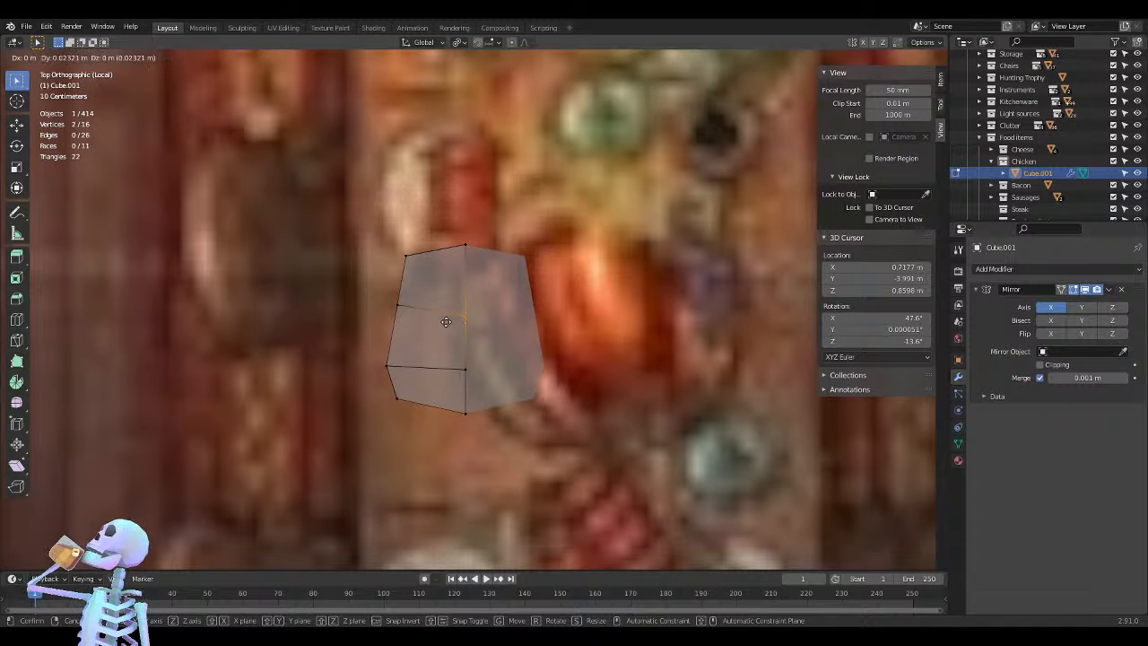
{"action": "key", "text": "z"}
{"action": "key", "text": "y"}
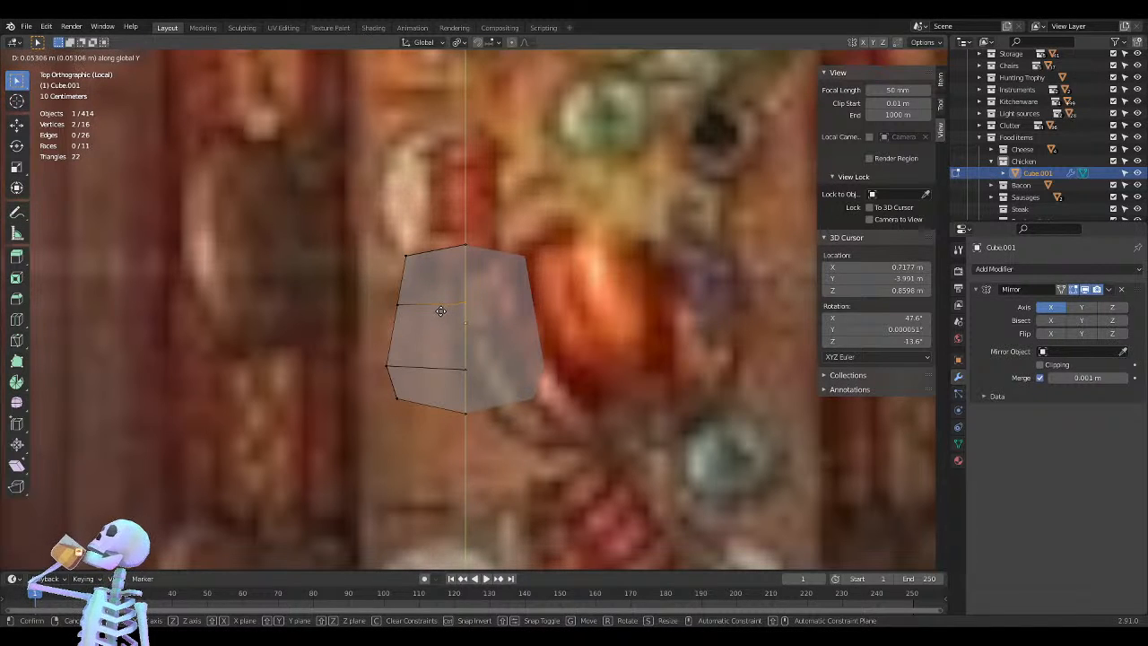
{"action": "left_click", "coordinate": [440, 311]}
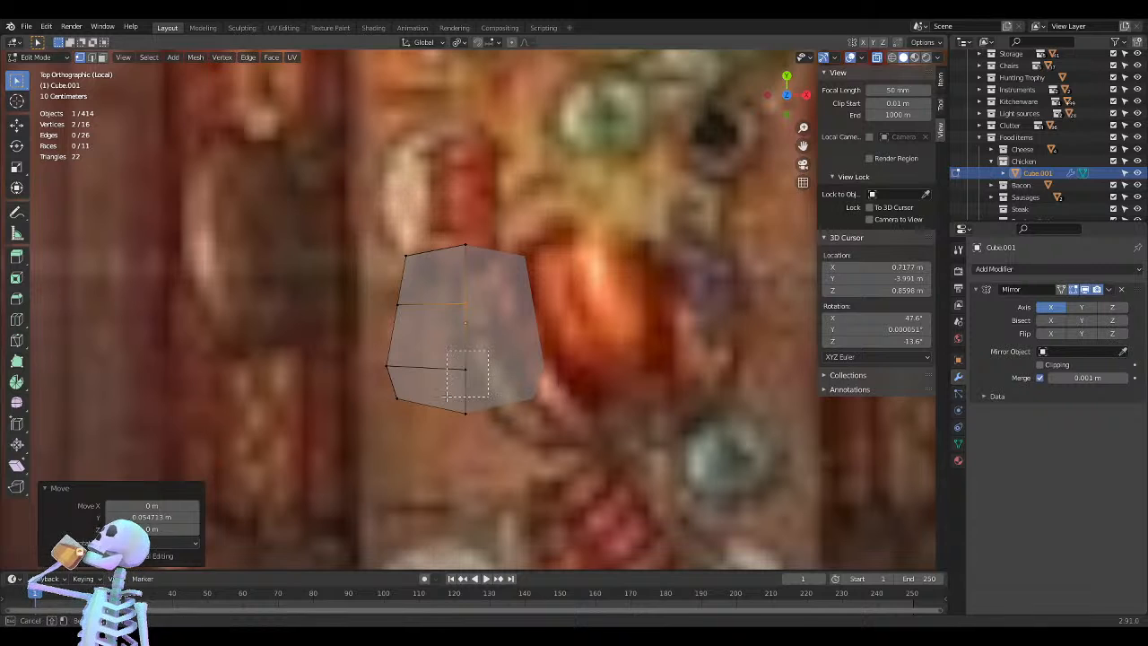
Move the centreline vertices of the loop nearer the -Y end about 0.025 m along Y
{"action": "left_click", "coordinate": [448, 380]}
{"action": "key", "text": "g"}
{"action": "key", "text": "y"}
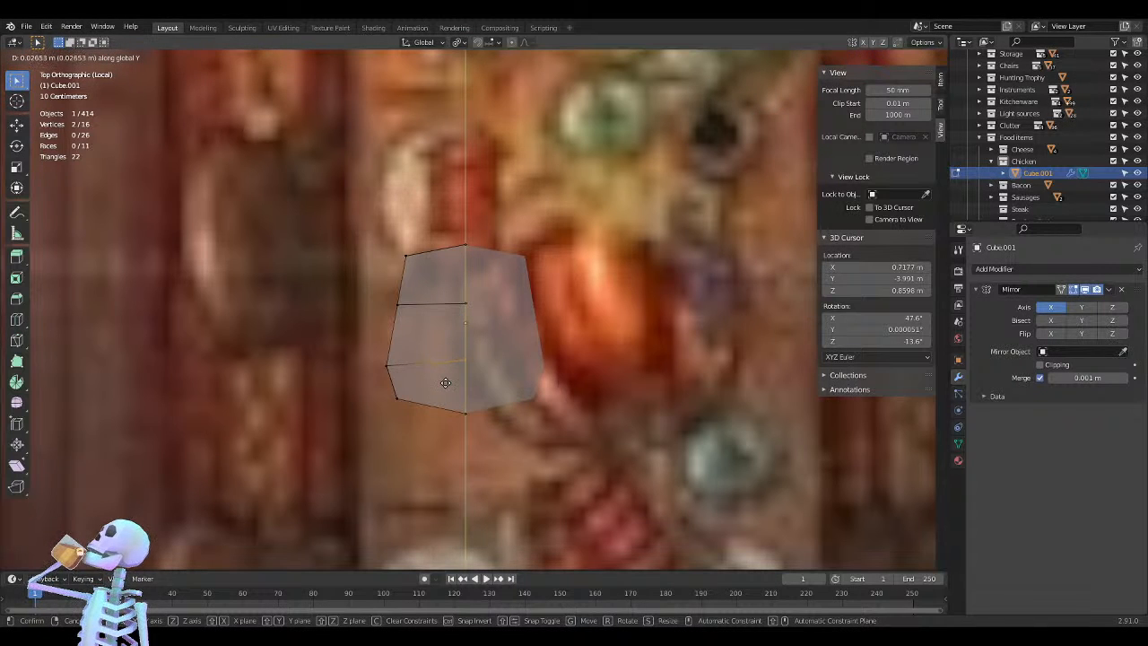
{"action": "left_click", "coordinate": [446, 383]}
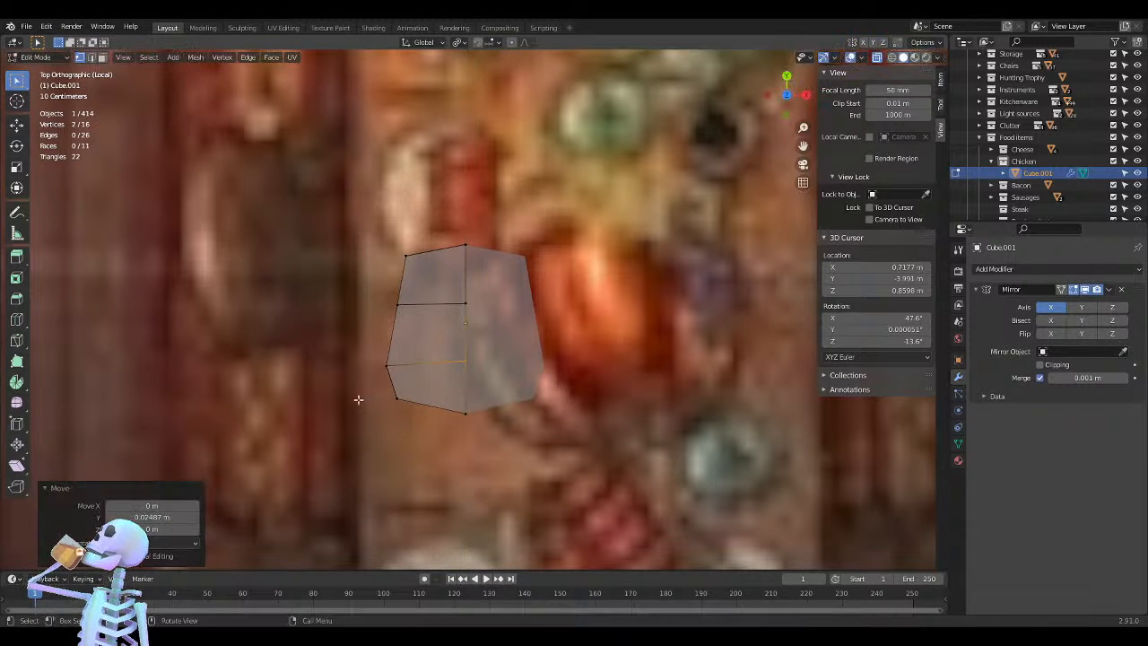
{"action": "left_click", "coordinate": [318, 355]}
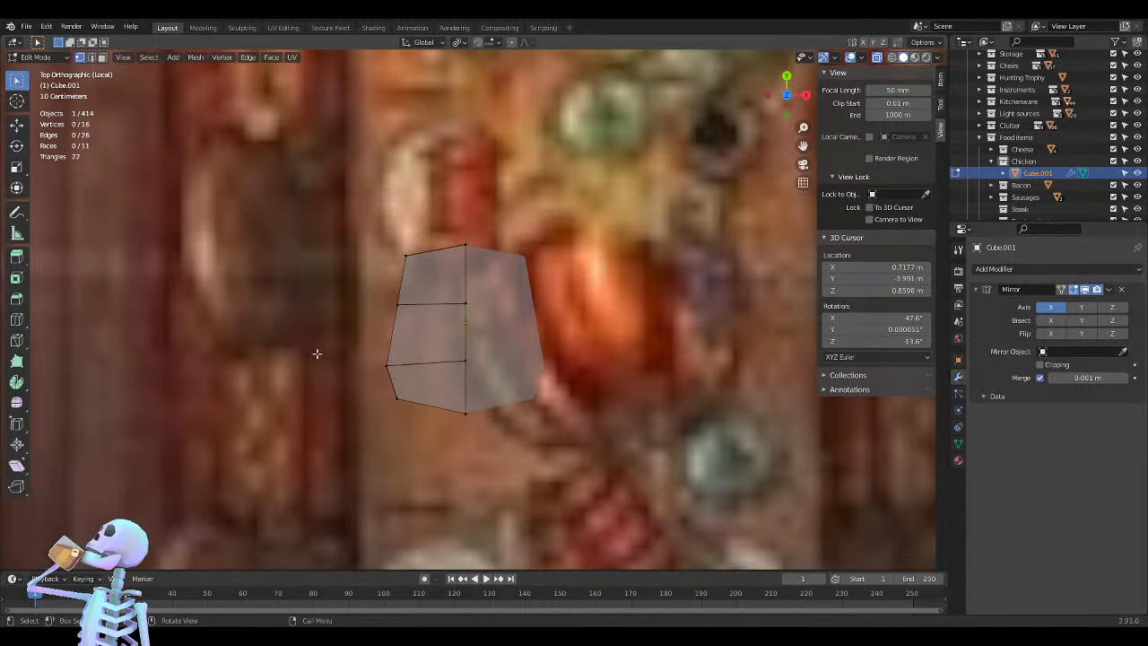
Move the outer corner vertices at the +Y end inward, about 0.022 m in X and -0.008 m in Y
{"action": "left_click", "coordinate": [411, 247]}
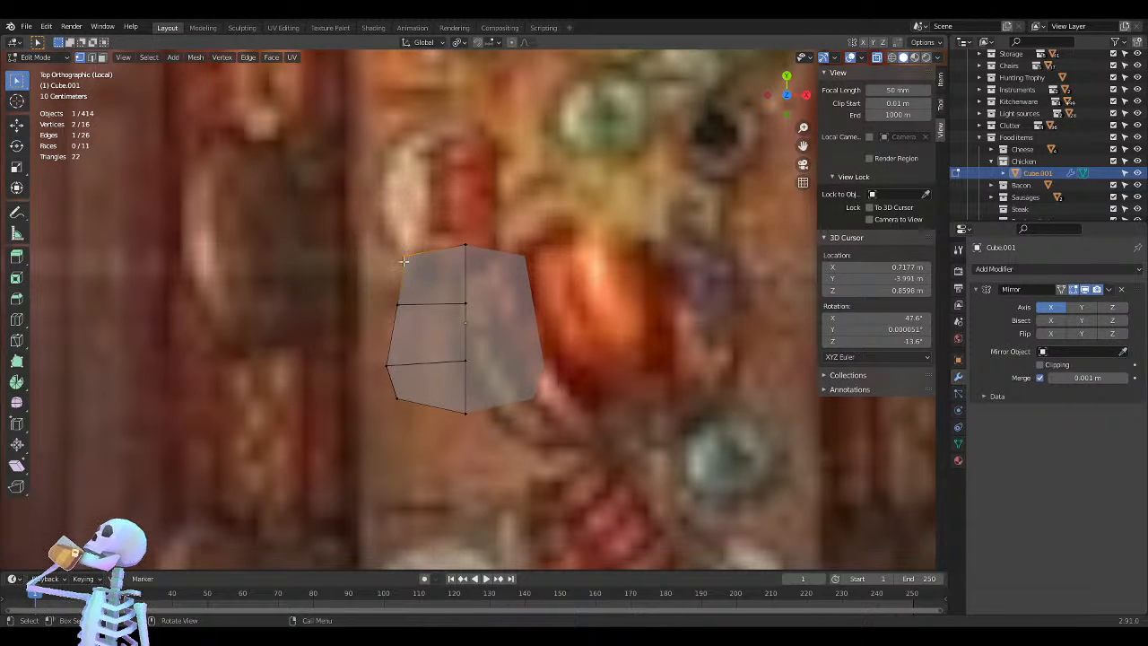
{"action": "key", "text": "g"}
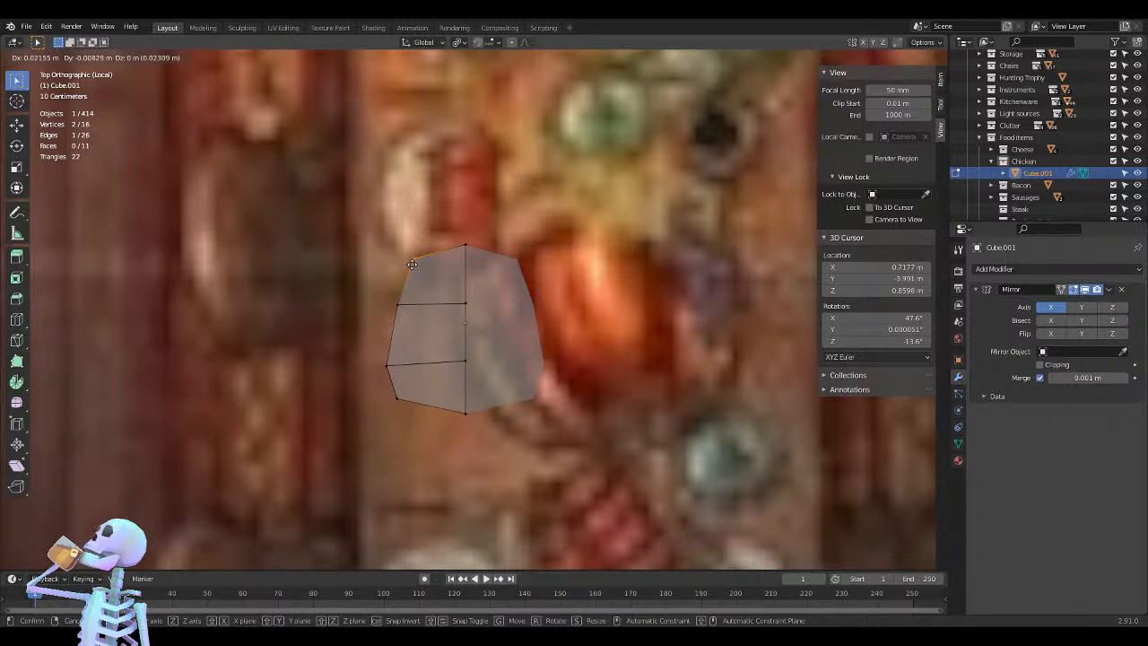
{"action": "left_click", "coordinate": [412, 264]}
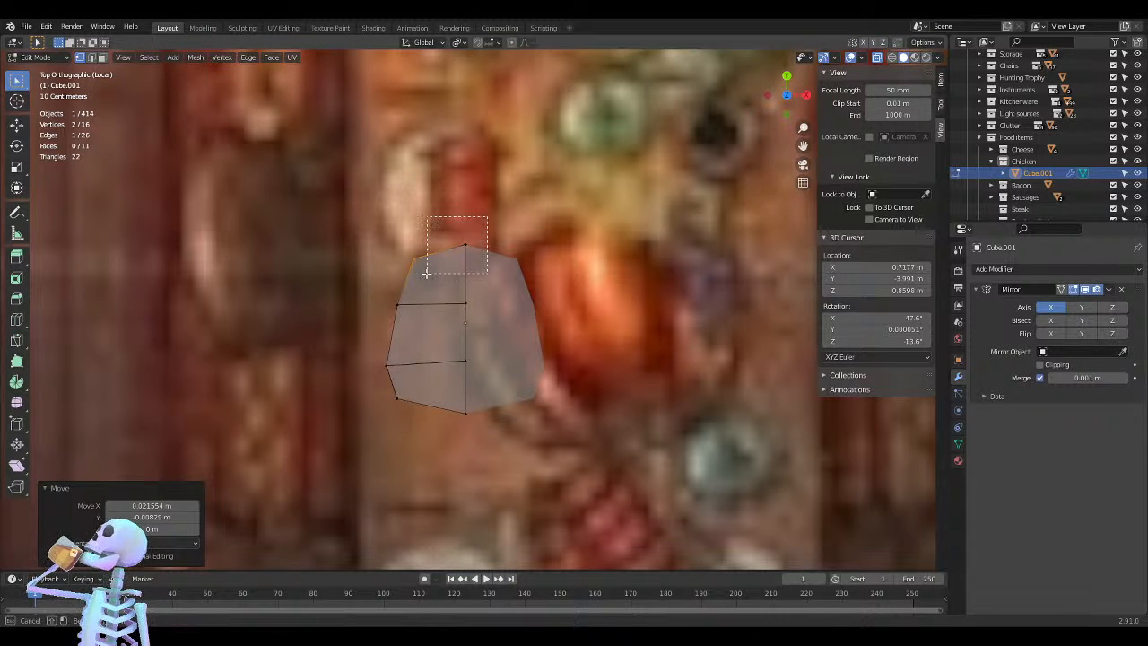
{"action": "left_click", "coordinate": [475, 172]}
Move the four outer vertices of the +Y section inward about 0.017 m along X
{"action": "scroll", "coordinate": [532, 228], "scroll_direction": "down", "scroll_amount": 5}
{"action": "scroll", "coordinate": [468, 285], "scroll_direction": "up", "scroll_amount": 8}
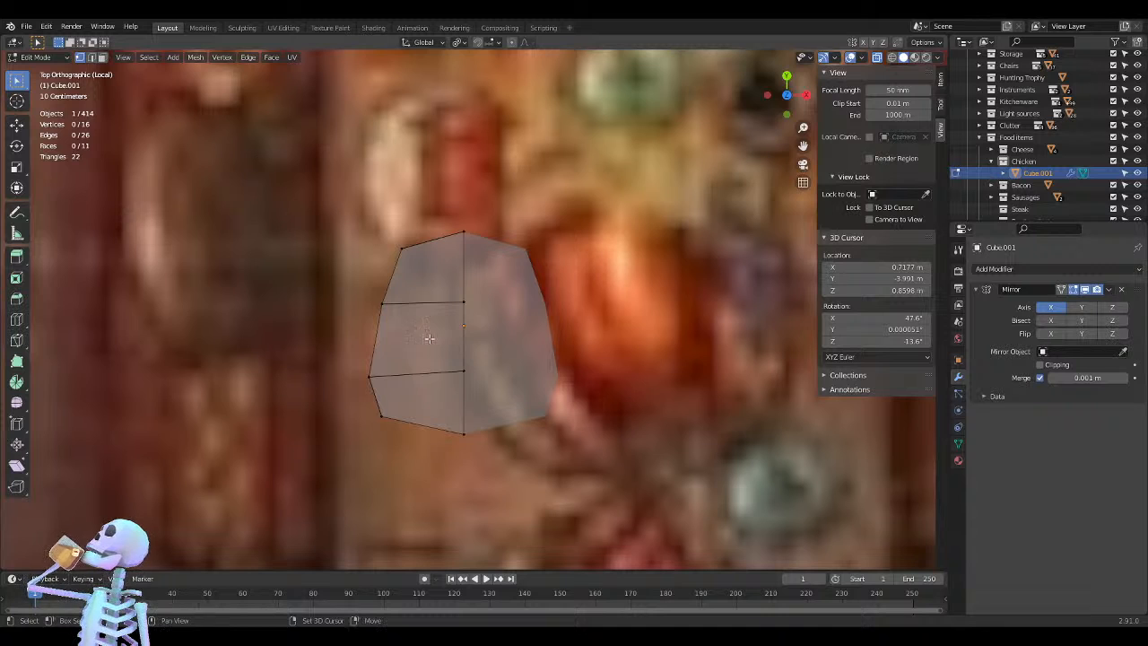
{"action": "middle_click_drag", "start_coordinate": [436, 350], "coordinate": [457, 373], "text": "shift"}
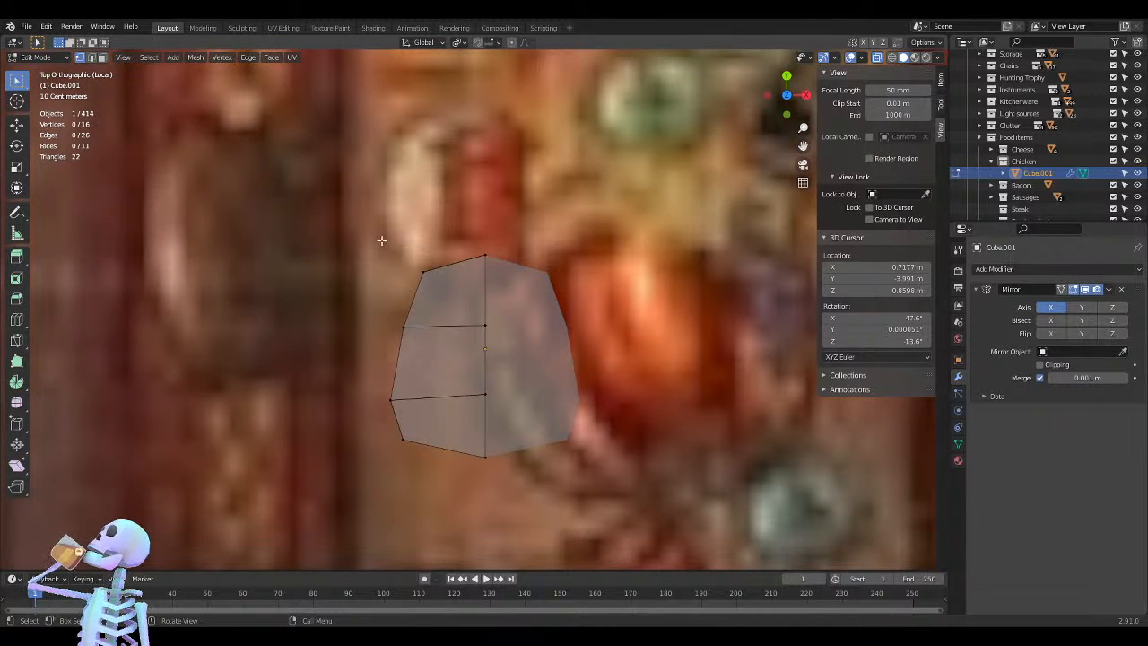
{"action": "left_click_drag", "start_coordinate": [368, 213], "coordinate": [487, 333]}
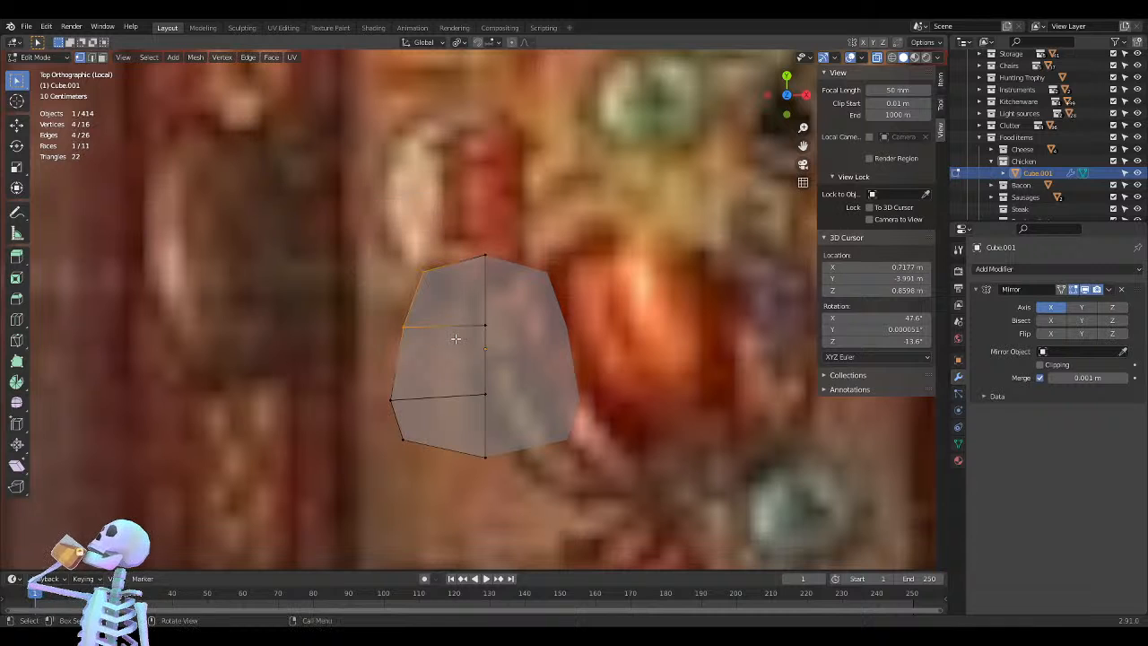
{"action": "key", "text": "g"}
{"action": "key", "text": "x"}
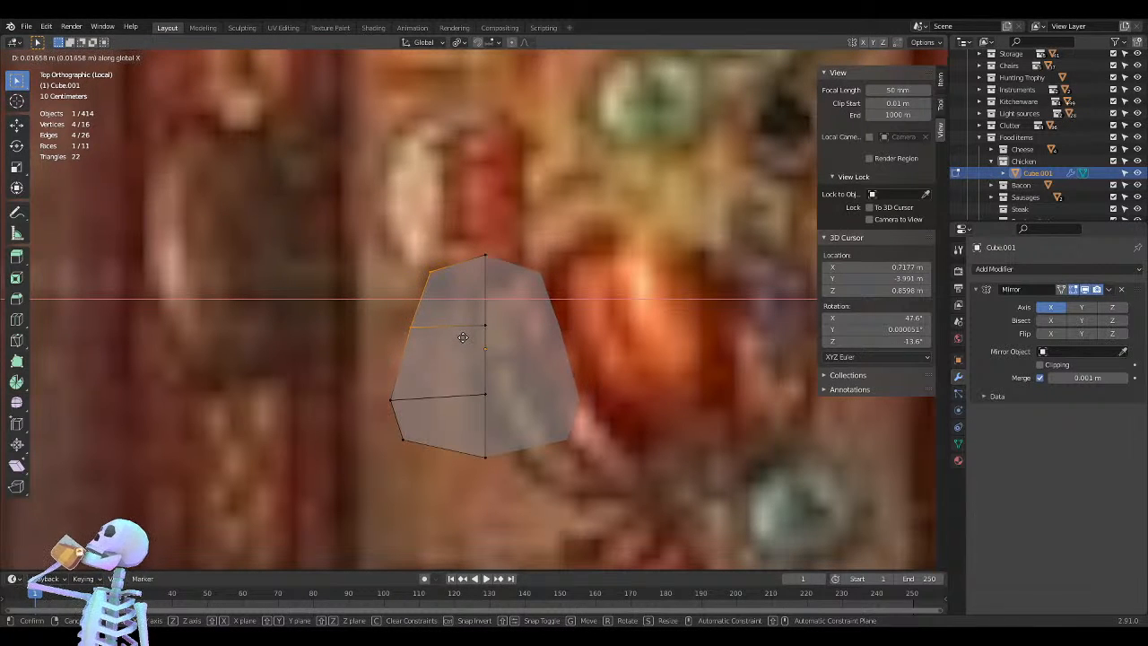
{"action": "left_click", "coordinate": [464, 337]}
{"action": "left_click", "coordinate": [373, 301]}
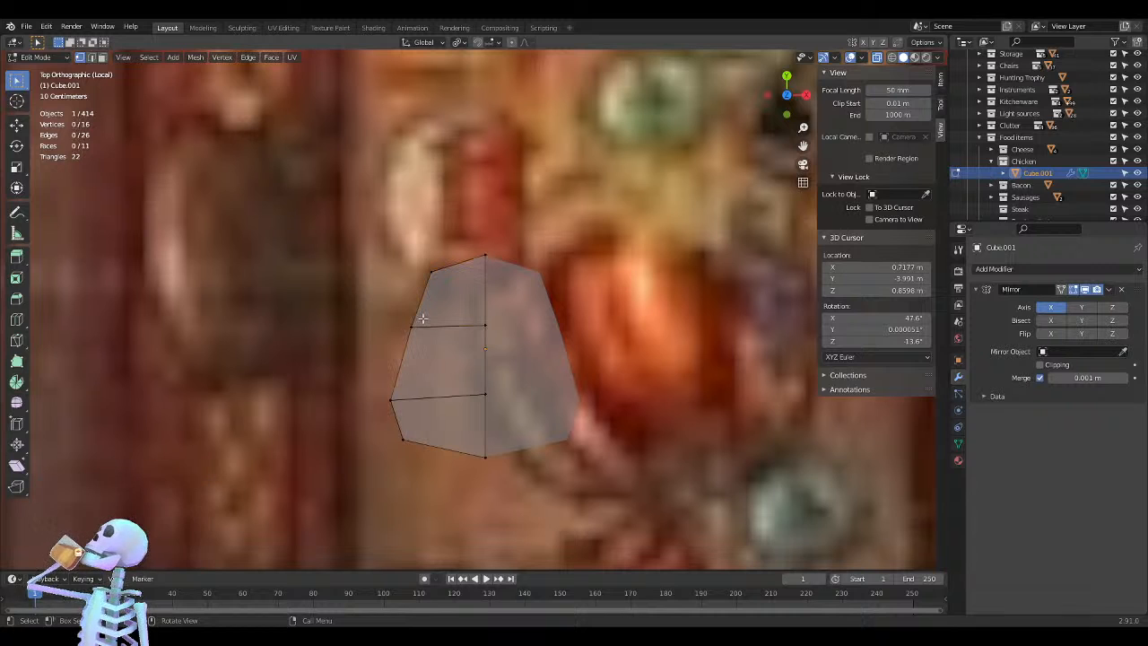
Narrow the +Y end by moving its outer corner vertices about 0.01 m along X
{"action": "left_click_drag", "start_coordinate": [400, 312], "coordinate": [441, 240]}
{"action": "key", "text": "g"}
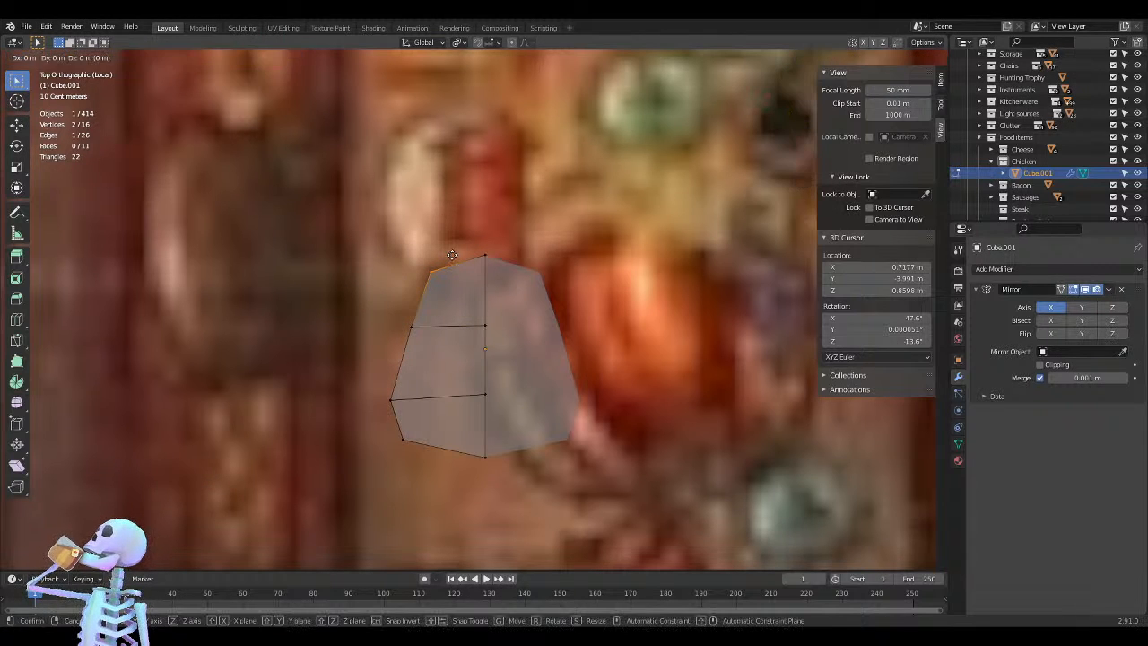
{"action": "key", "text": "x"}
{"action": "left_click", "coordinate": [456, 255]}
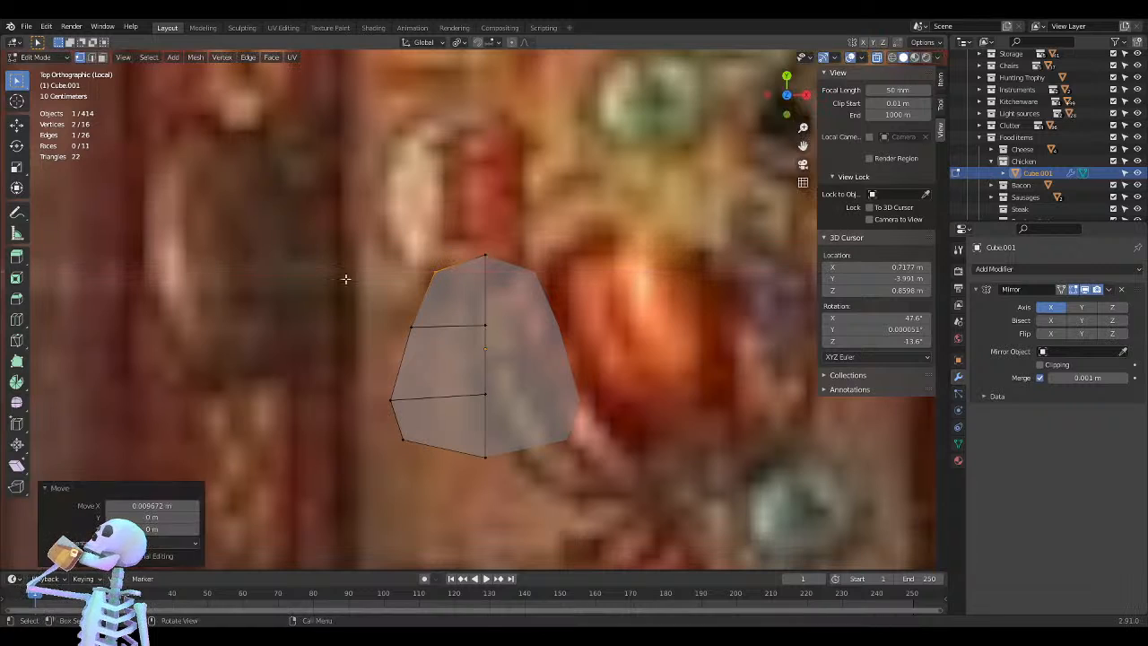
{"action": "left_click", "coordinate": [339, 276]}
In front view, raise all of the body's bottom vertices about 0.225 m along Z to flatten it
{"action": "middle_click_drag", "start_coordinate": [340, 376], "coordinate": [395, 323]}
{"action": "key", "text": "KP_1"}
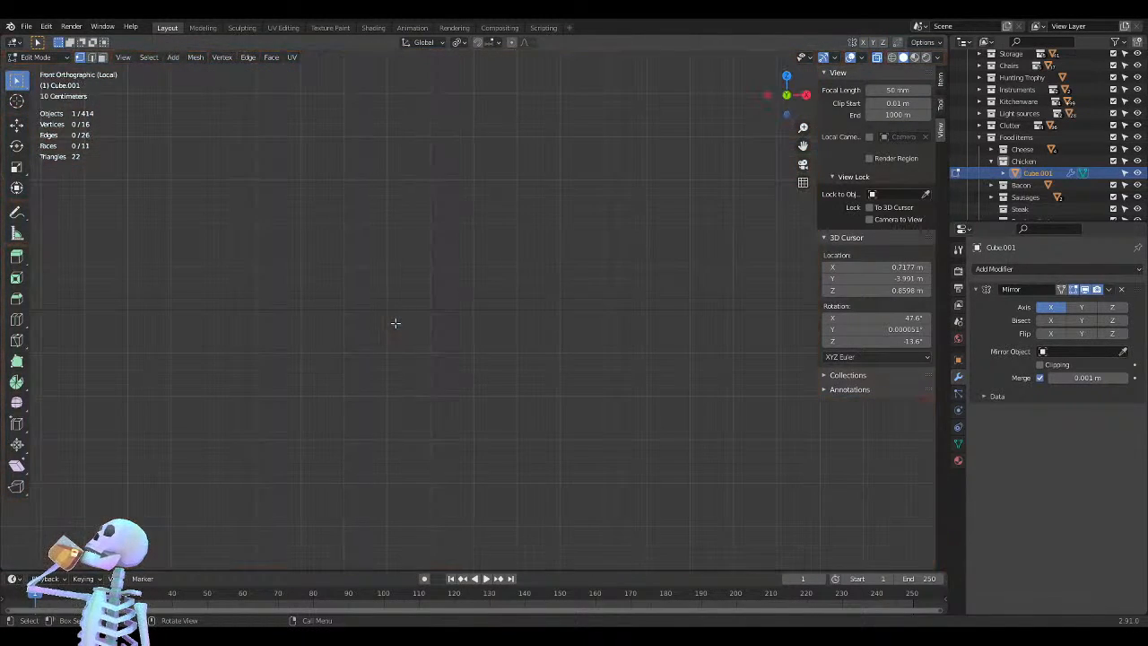
{"action": "scroll", "coordinate": [443, 269], "scroll_direction": "down", "scroll_amount": 6}
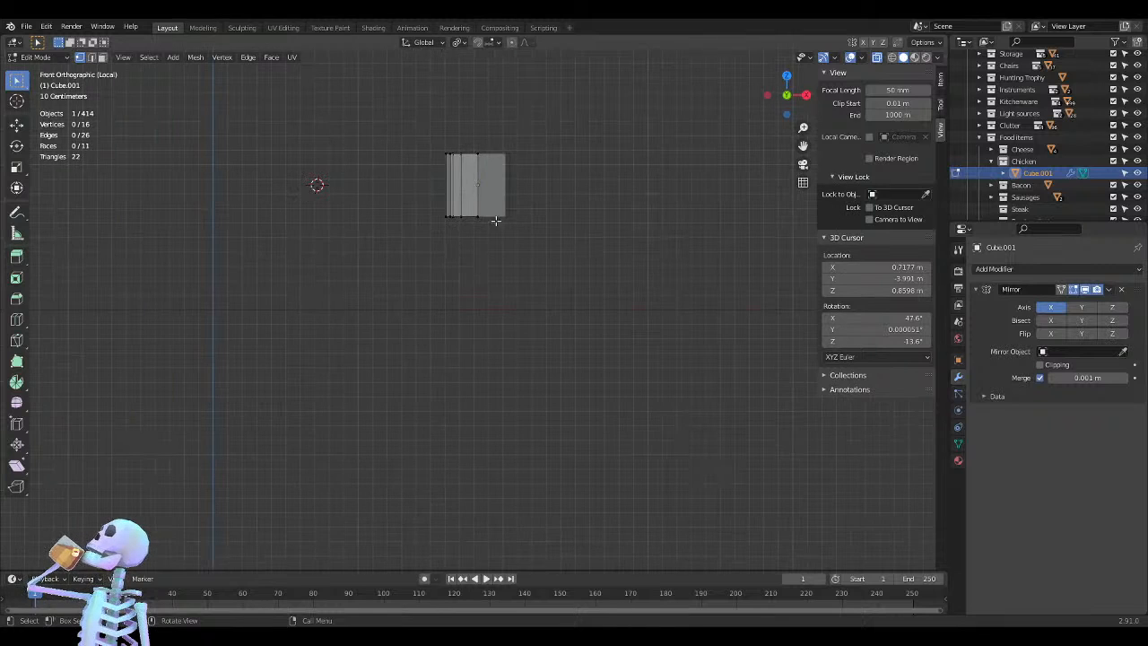
{"action": "middle_click_drag", "start_coordinate": [410, 205], "coordinate": [363, 322], "text": "shift"}
{"action": "scroll", "coordinate": [363, 323], "scroll_direction": "up", "scroll_amount": 1}
{"action": "scroll", "coordinate": [363, 323], "scroll_direction": "up", "scroll_amount": 7}
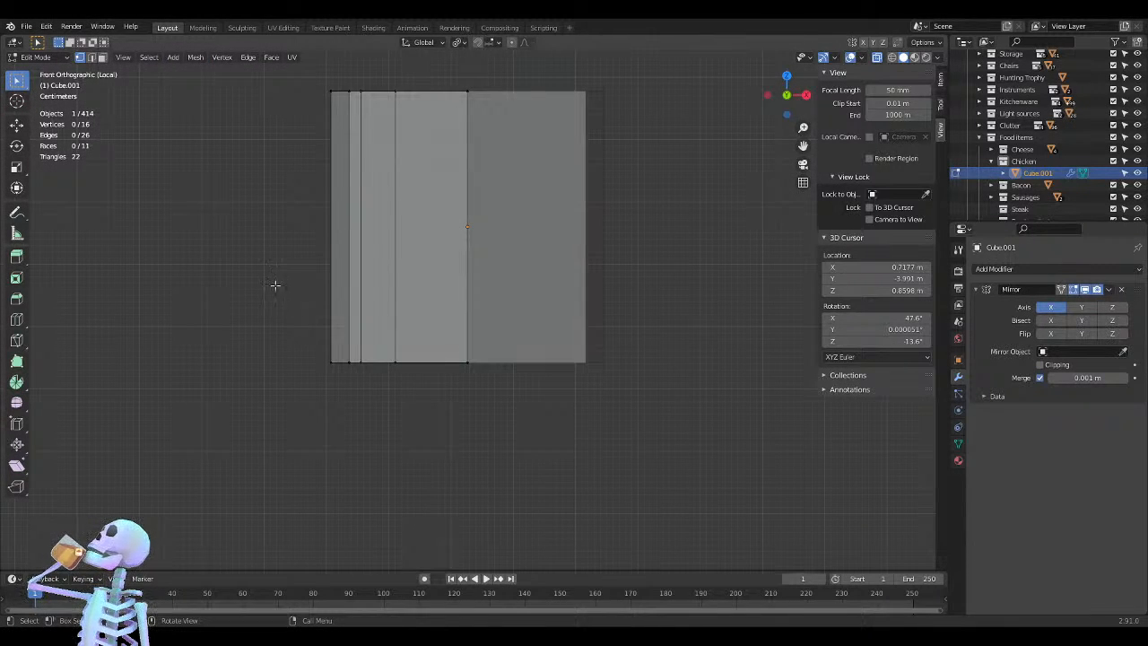
{"action": "left_click_drag", "start_coordinate": [274, 284], "coordinate": [499, 470]}
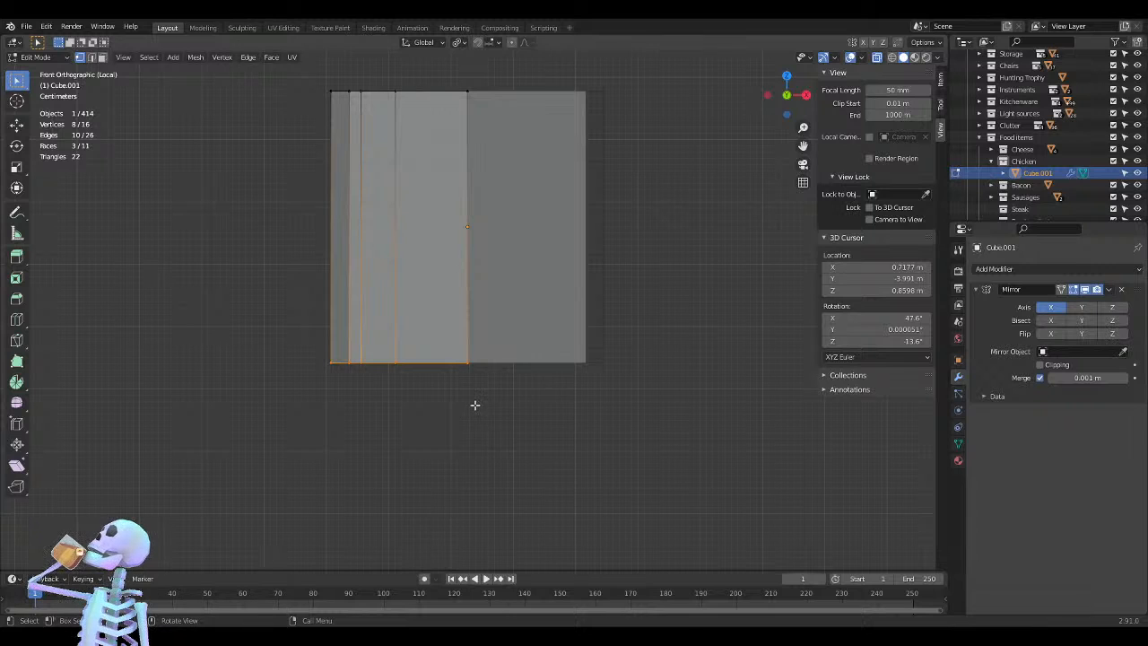
{"action": "key", "text": "g"}
{"action": "key", "text": "z"}
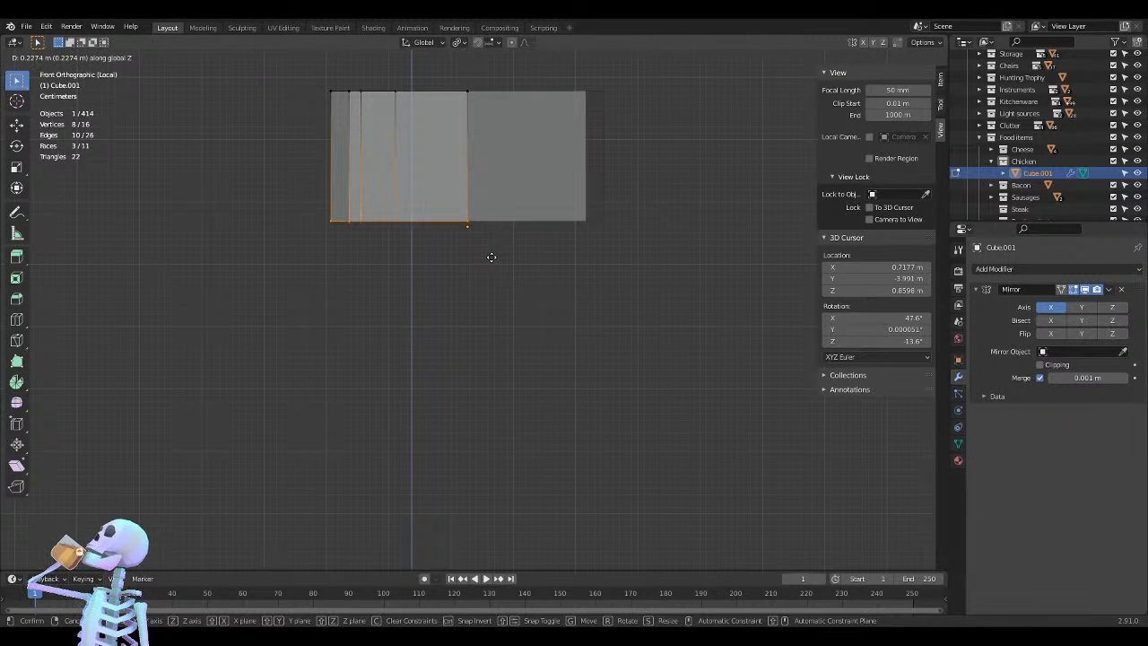
{"action": "left_click", "coordinate": [492, 258]}
Add one centred horizontal loop cut around the body at mid-height
{"action": "middle_click_drag", "start_coordinate": [492, 259], "coordinate": [622, 320]}
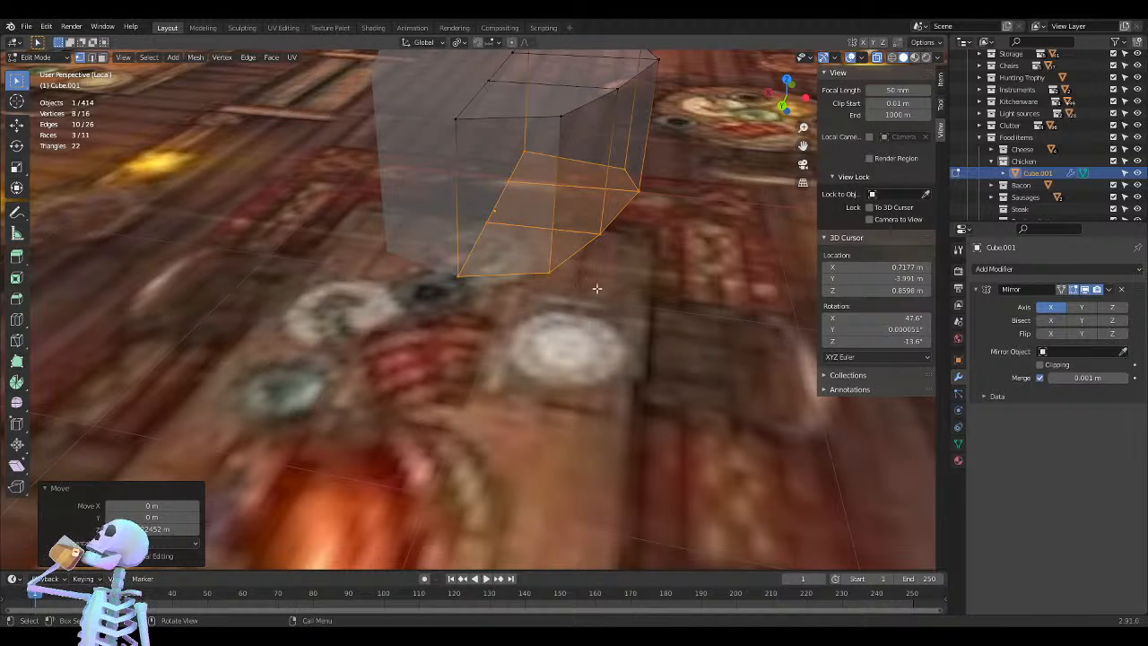
{"action": "key", "text": "ctrl+r"}
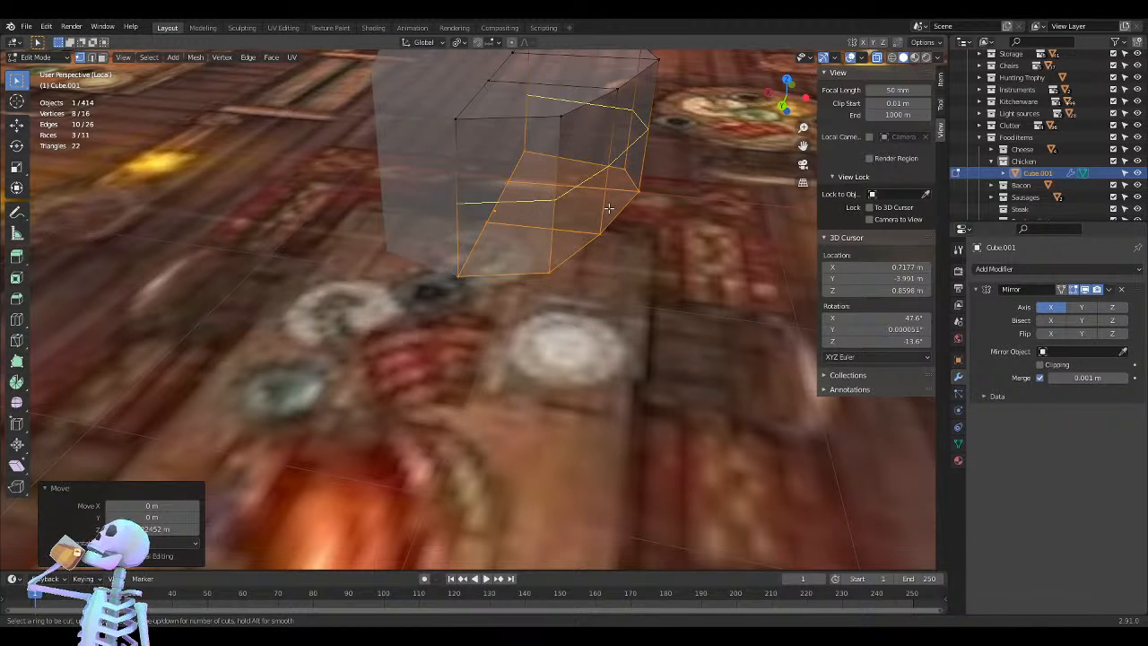
{"action": "left_click", "coordinate": [608, 208]}
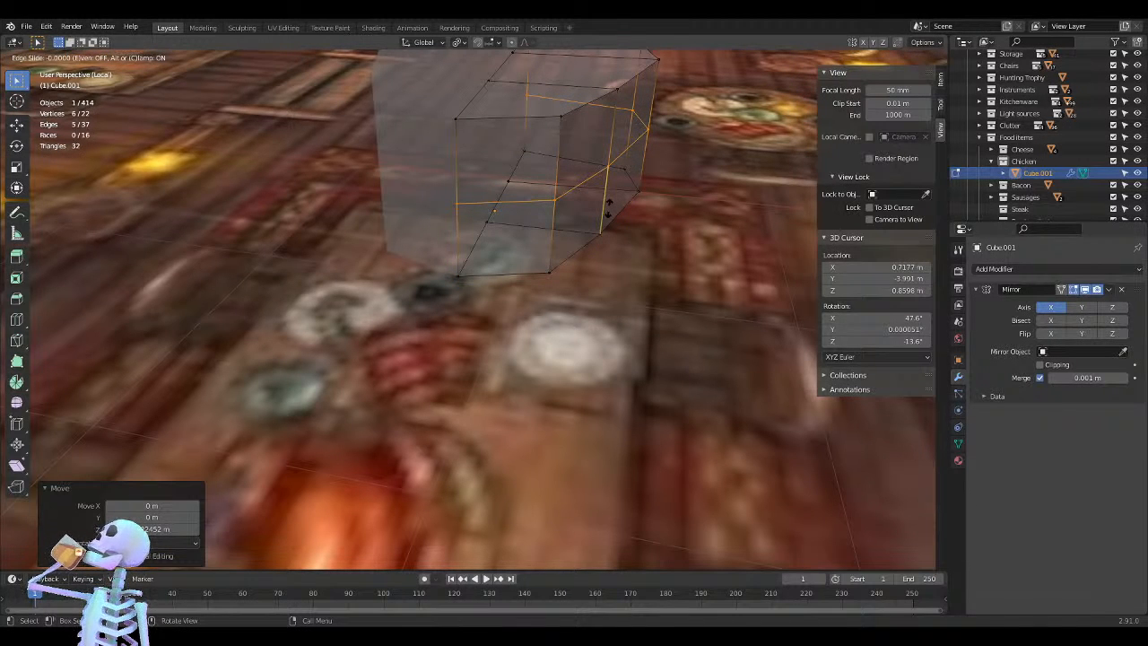
{"action": "left_click", "coordinate": [608, 208]}
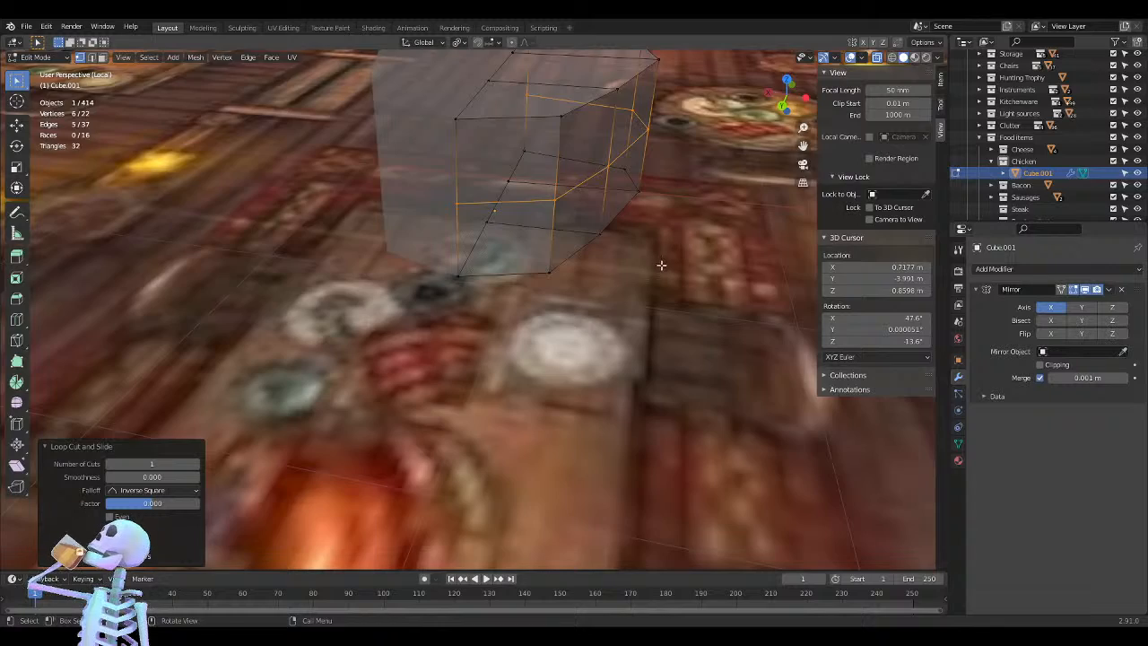
Keep only the mid-height loop's four outer vertices selected and move them outward about -0.046 m along X
{"action": "mouse_move", "coordinate": [661, 264]}
{"action": "middle_mouse_down"}
{"action": "mouse_move", "coordinate": [670, 276]}
{"action": "mouse_move", "coordinate": [665, 263]}
{"action": "middle_mouse_up"}
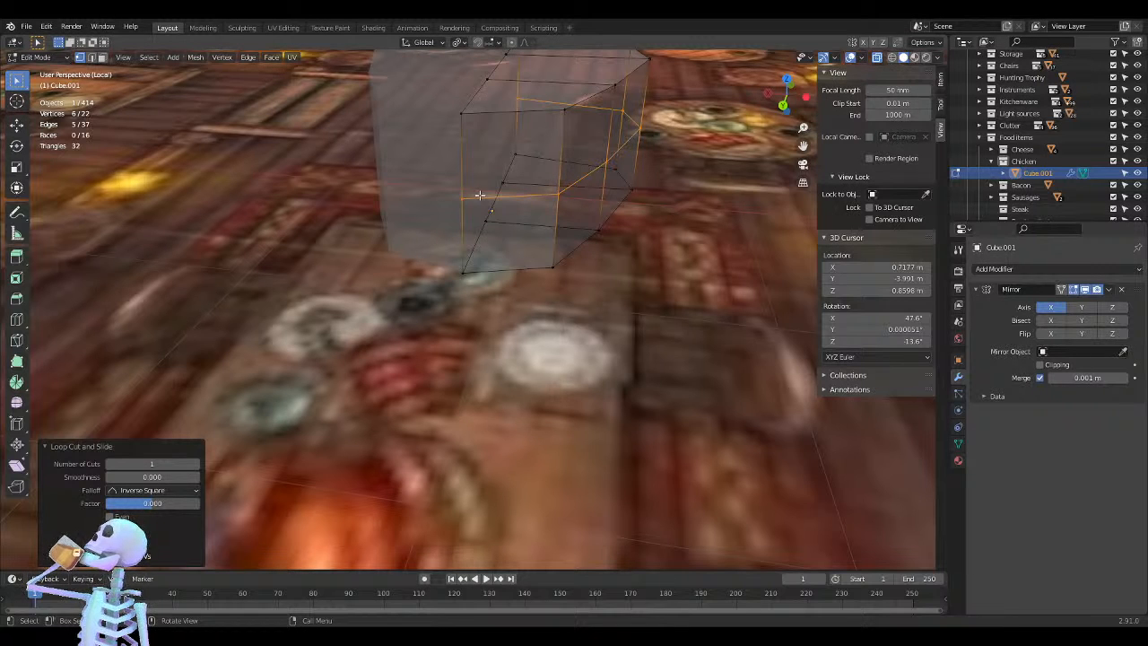
{"action": "left_click_drag", "start_coordinate": [476, 183], "coordinate": [437, 214], "text": "ctrl"}
{"action": "left_click_drag", "start_coordinate": [525, 90], "coordinate": [501, 105], "text": "ctrl"}
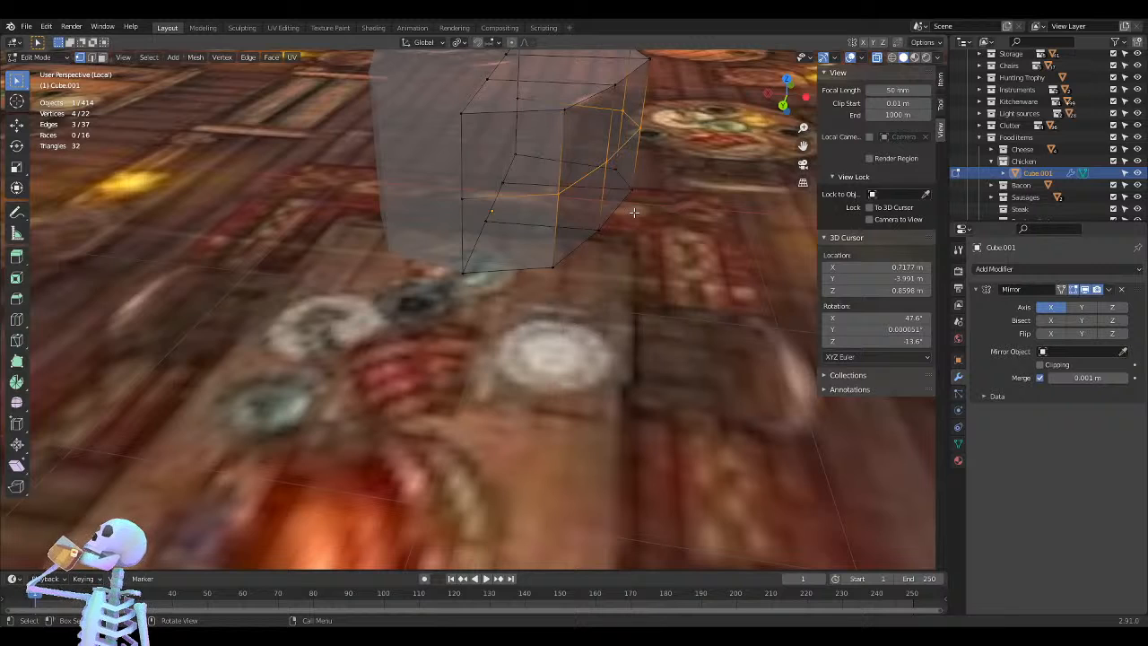
{"action": "key", "text": "KP_7"}
{"action": "middle_click_drag", "start_coordinate": [364, 344], "coordinate": [458, 272], "text": "shift"}
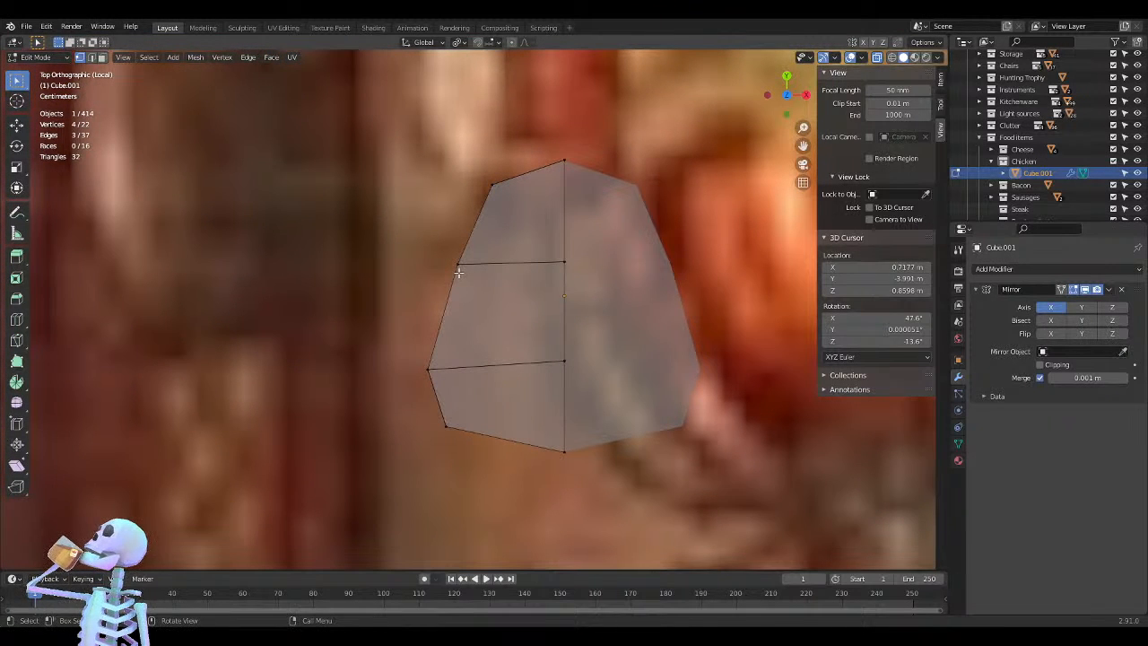
{"action": "key", "text": "g"}
{"action": "key", "text": "x"}
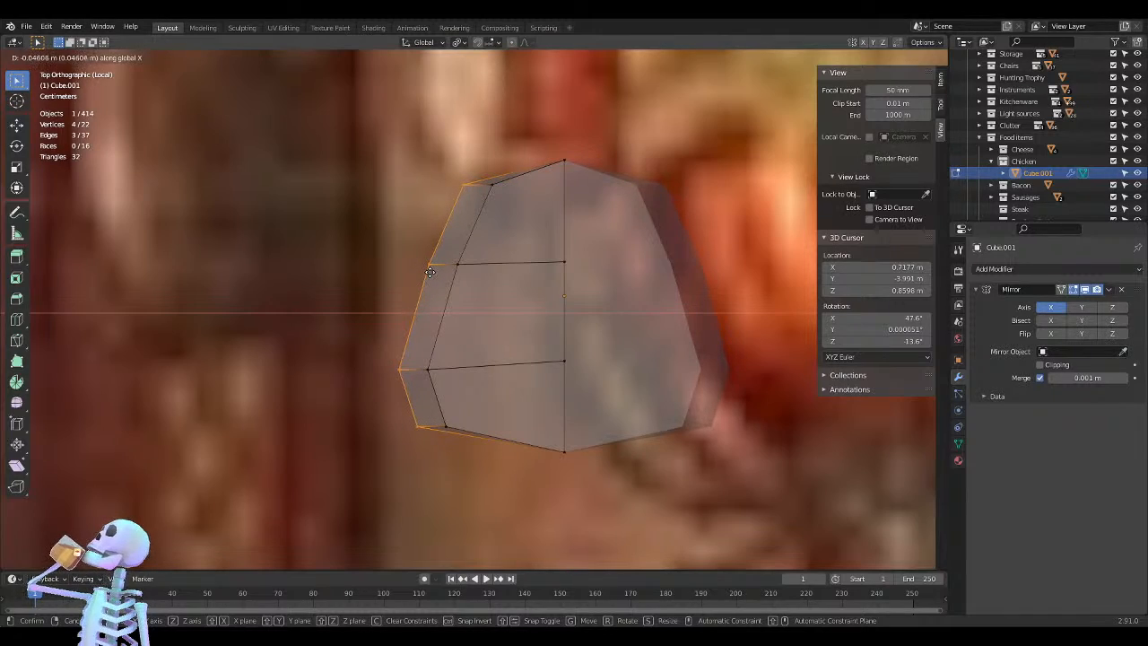
{"action": "left_click", "coordinate": [430, 272]}
Select the outer vertices of the body's upper and lower edges and move them inward about 0.03 m along X
{"action": "middle_click_drag", "start_coordinate": [357, 295], "coordinate": [573, 272]}
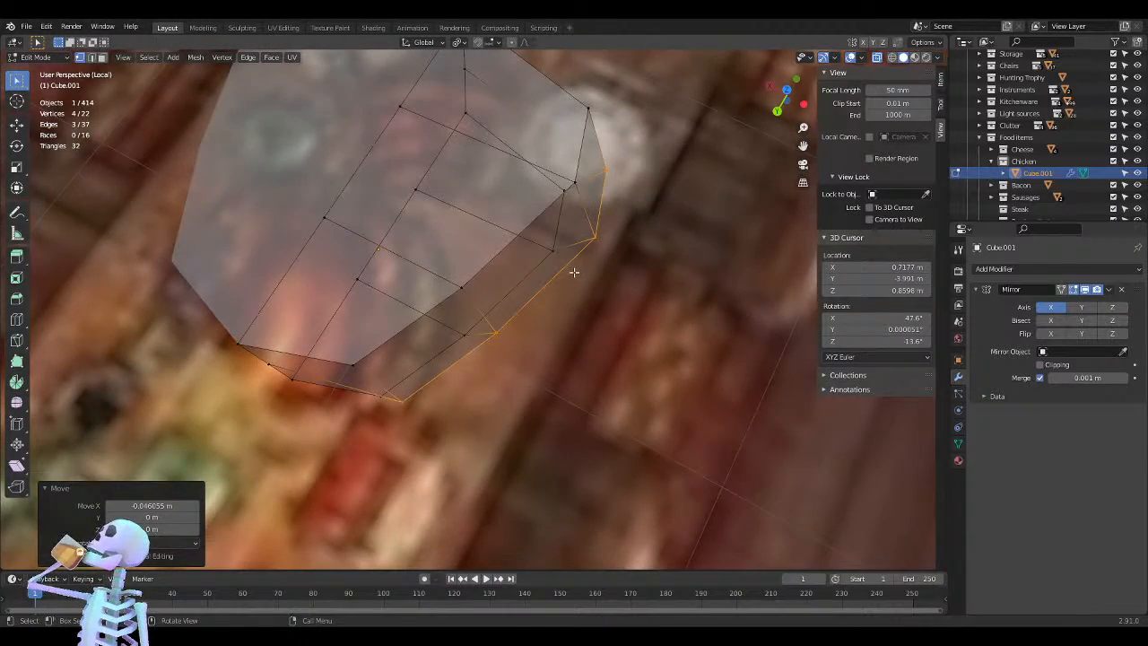
{"action": "key", "text": "KP_7"}
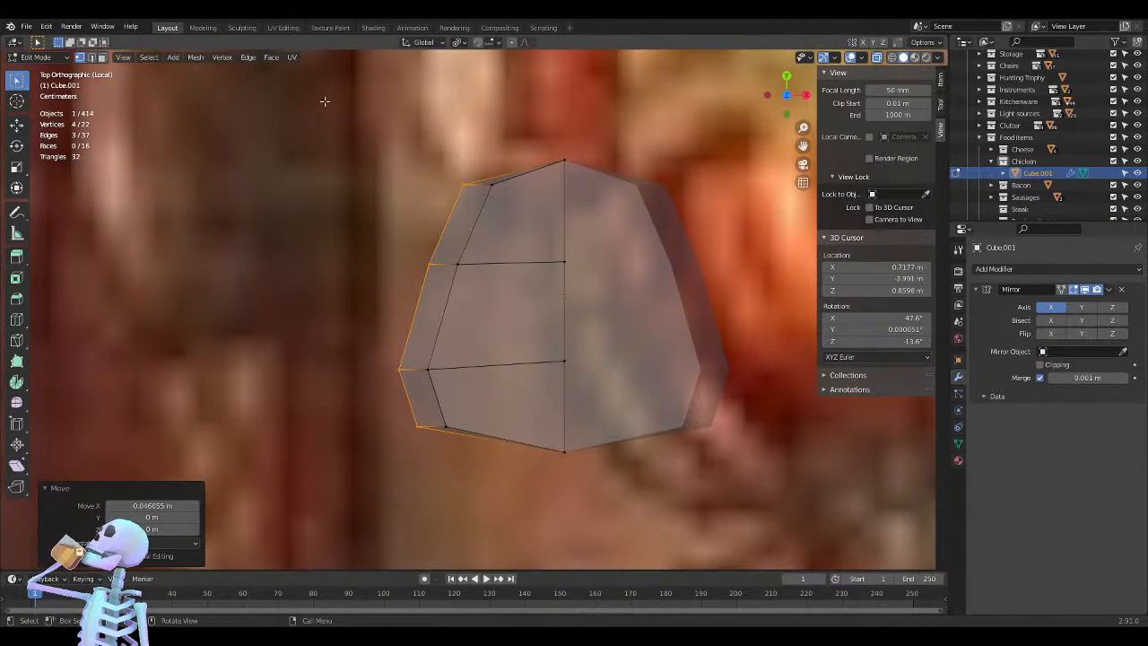
{"action": "key", "text": "alt+z"}
{"action": "key", "text": "alt+z"}
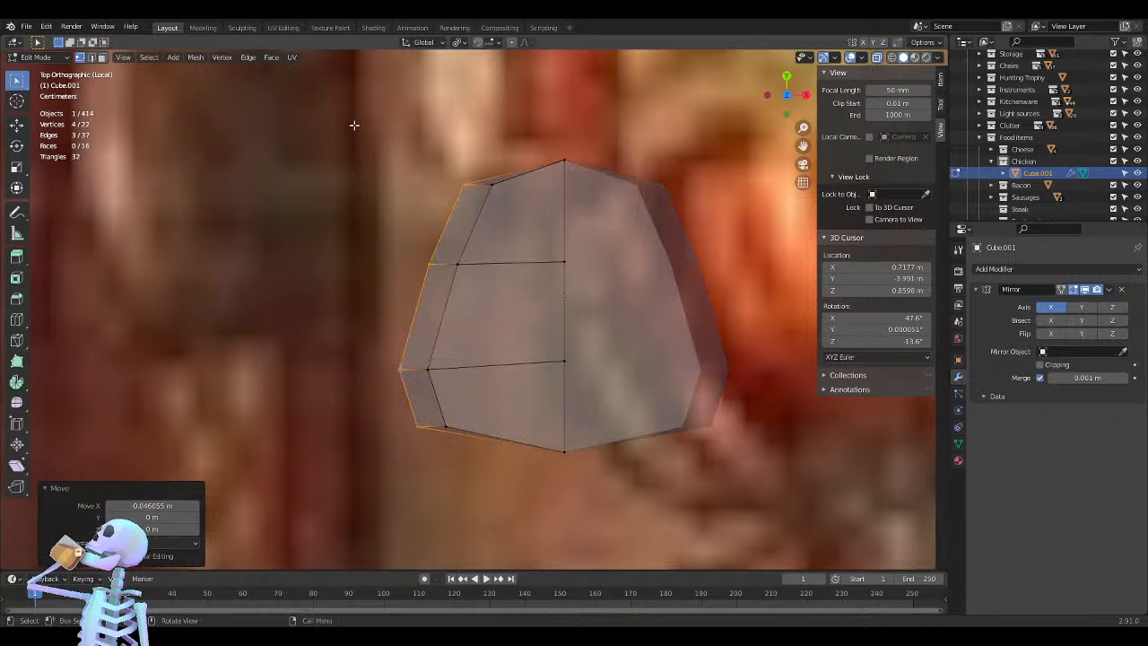
{"action": "left_click_drag", "start_coordinate": [350, 120], "coordinate": [372, 206]}
{"action": "left_click", "coordinate": [494, 203]}
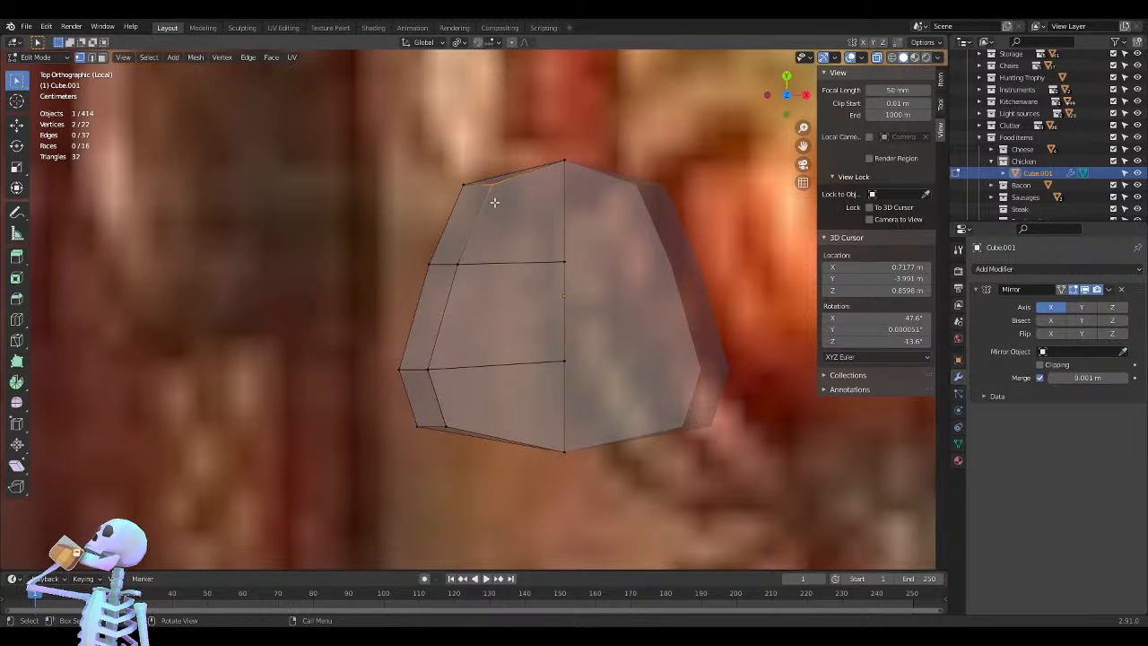
{"action": "left_click_drag", "start_coordinate": [448, 240], "coordinate": [462, 300], "text": "shift"}
{"action": "left_click_drag", "start_coordinate": [422, 350], "coordinate": [451, 436], "text": "shift"}
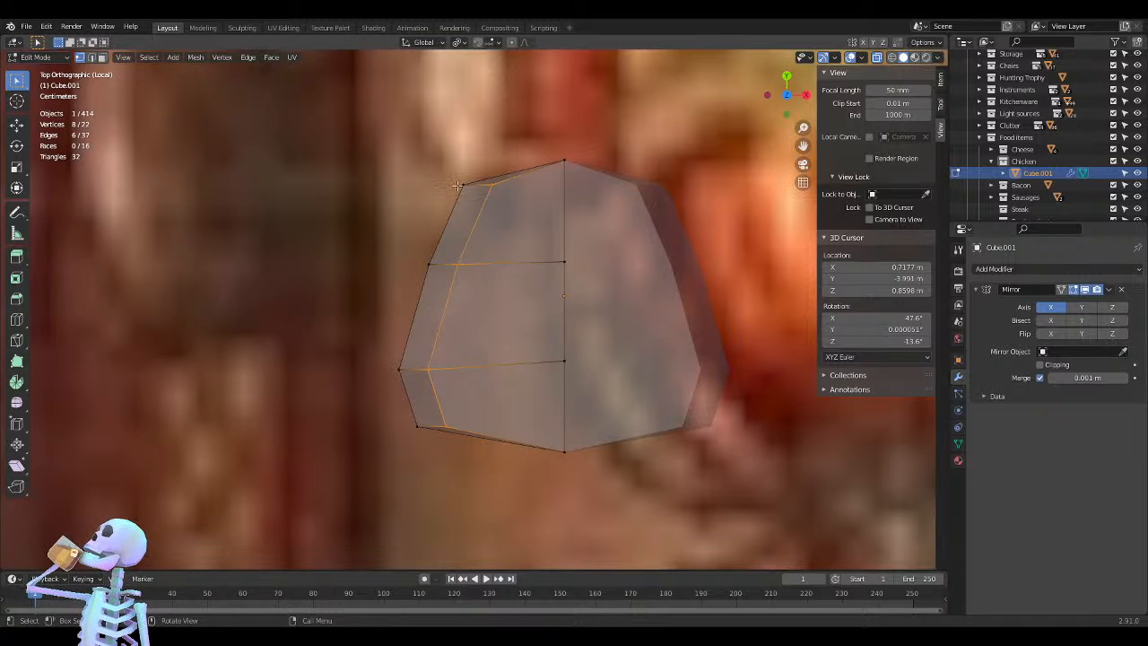
{"action": "key", "text": "g"}
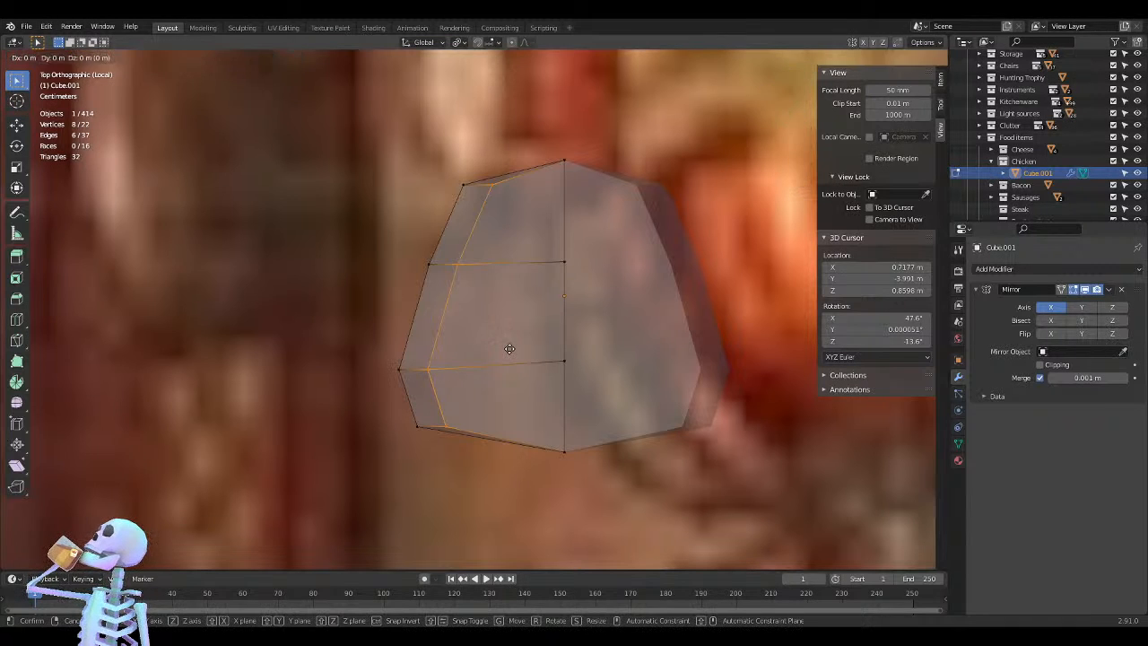
{"action": "key", "text": "x"}
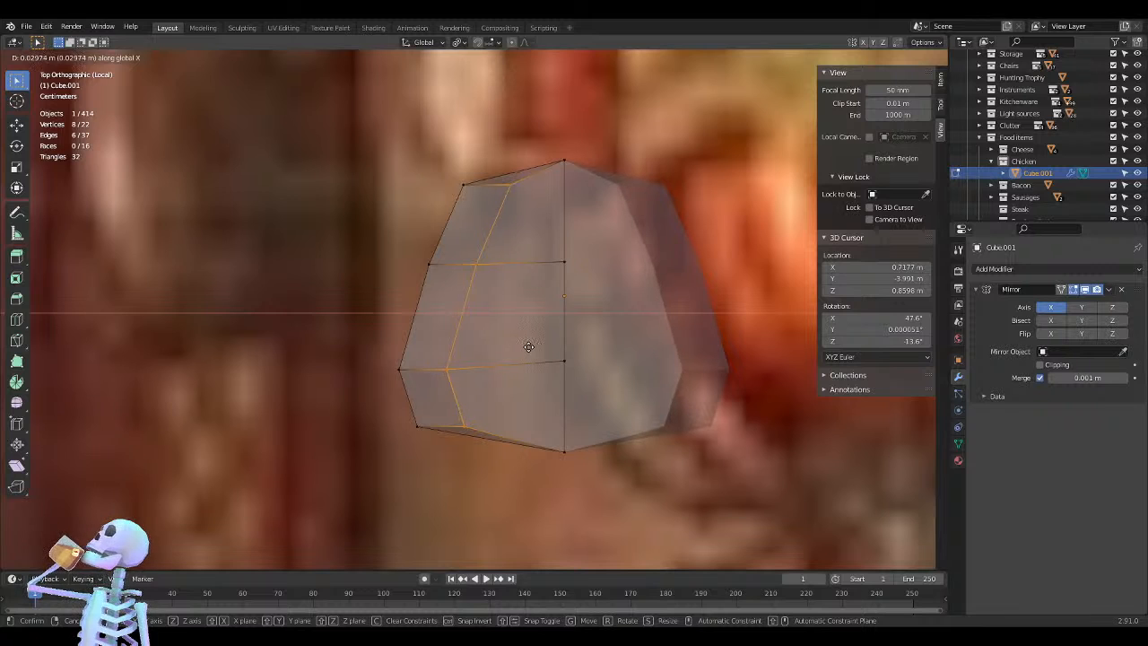
{"action": "left_click", "coordinate": [529, 347]}
In top view, move the mid-height loop's two outer vertices nearest the narrow end inward about 0.036 m and 0.021 m along X
{"action": "left_click_drag", "start_coordinate": [418, 142], "coordinate": [479, 199]}
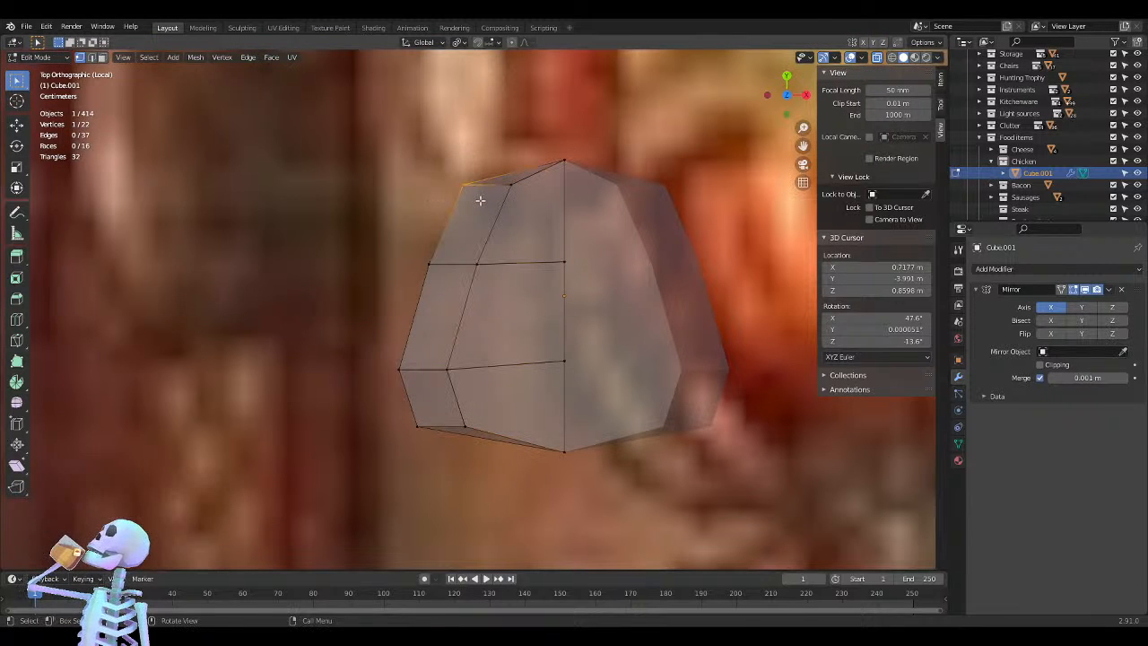
{"action": "key", "text": "g"}
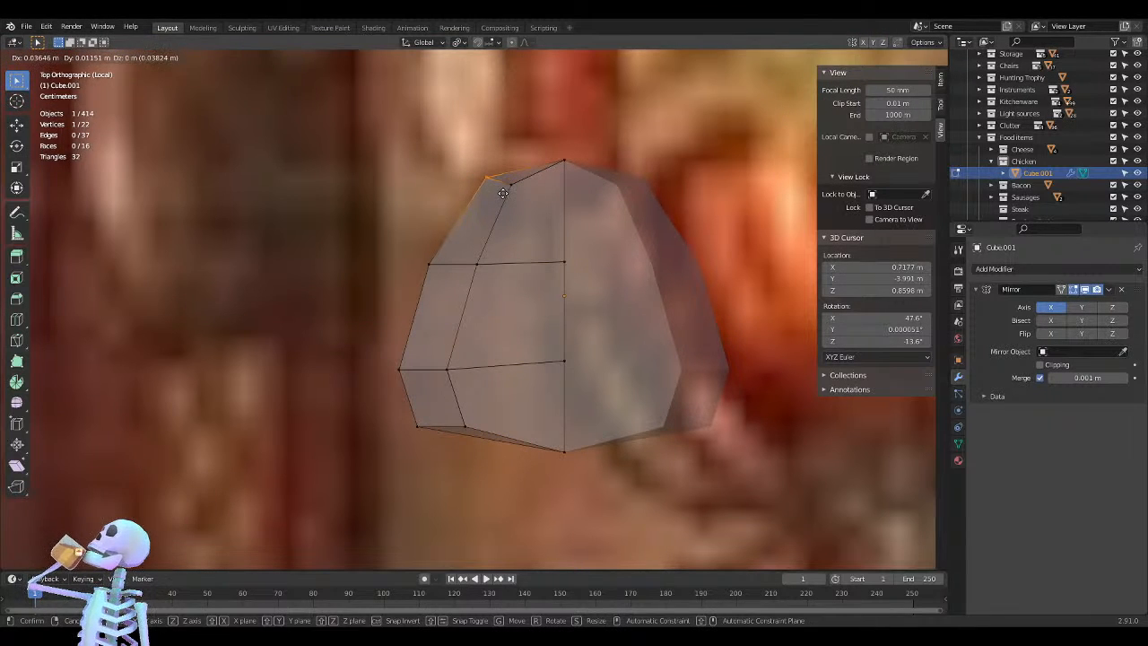
{"action": "left_click", "coordinate": [503, 193]}
{"action": "left_click", "coordinate": [406, 255]}
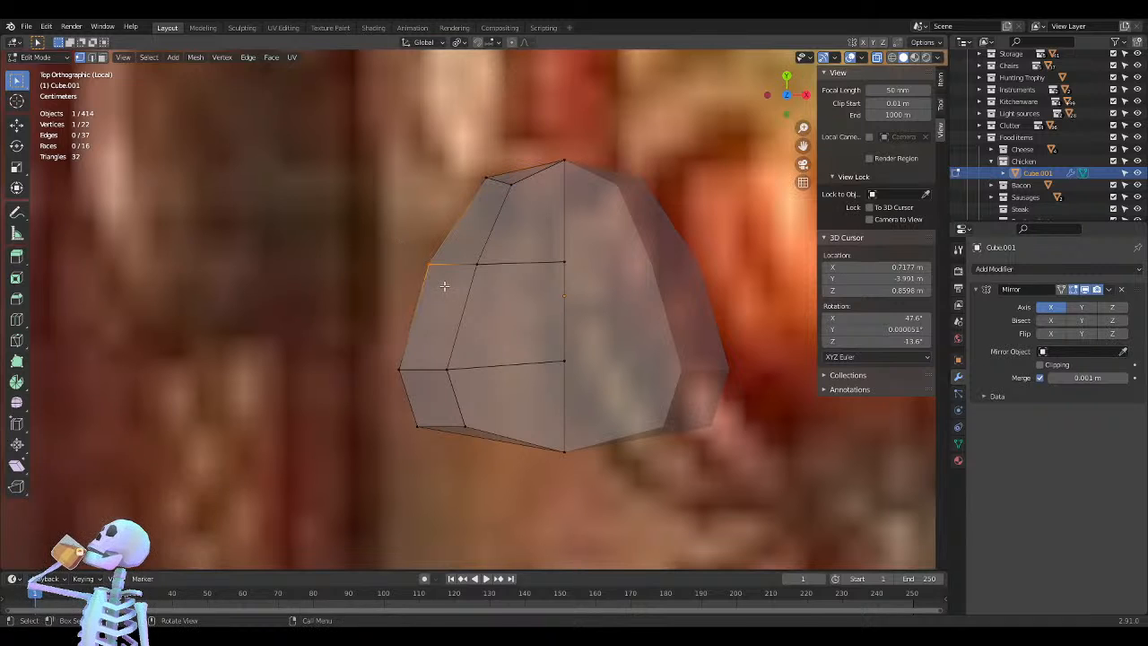
{"action": "key", "text": "g"}
{"action": "left_click", "coordinate": [458, 288]}
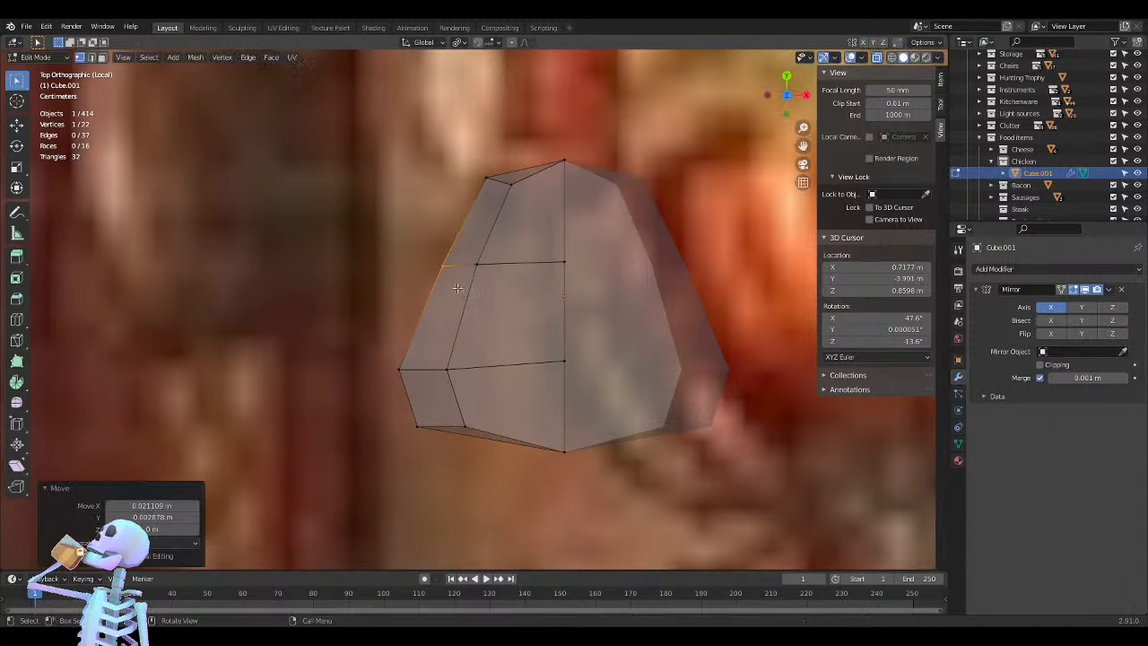
Move the mid-height loop's two outer vertices nearest the wide end inward about 0.034 m and 0.064 m in X, and about -0.025 m and -0.040 m in Y
{"action": "left_click", "coordinate": [409, 391]}
{"action": "key", "text": "g"}
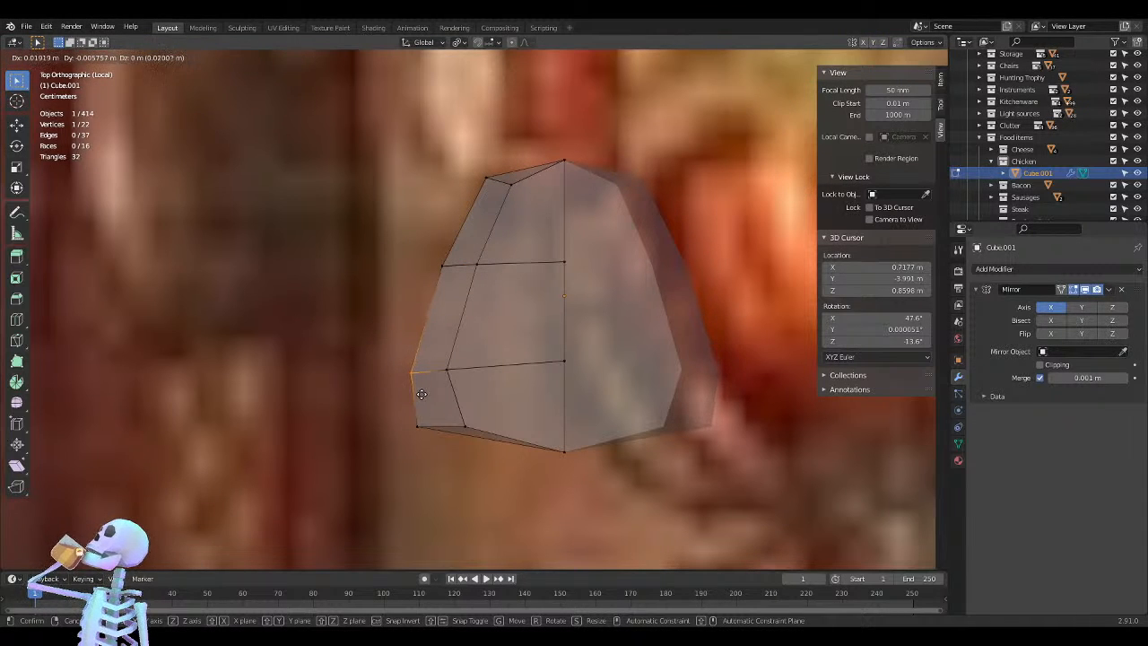
{"action": "left_click", "coordinate": [430, 406]}
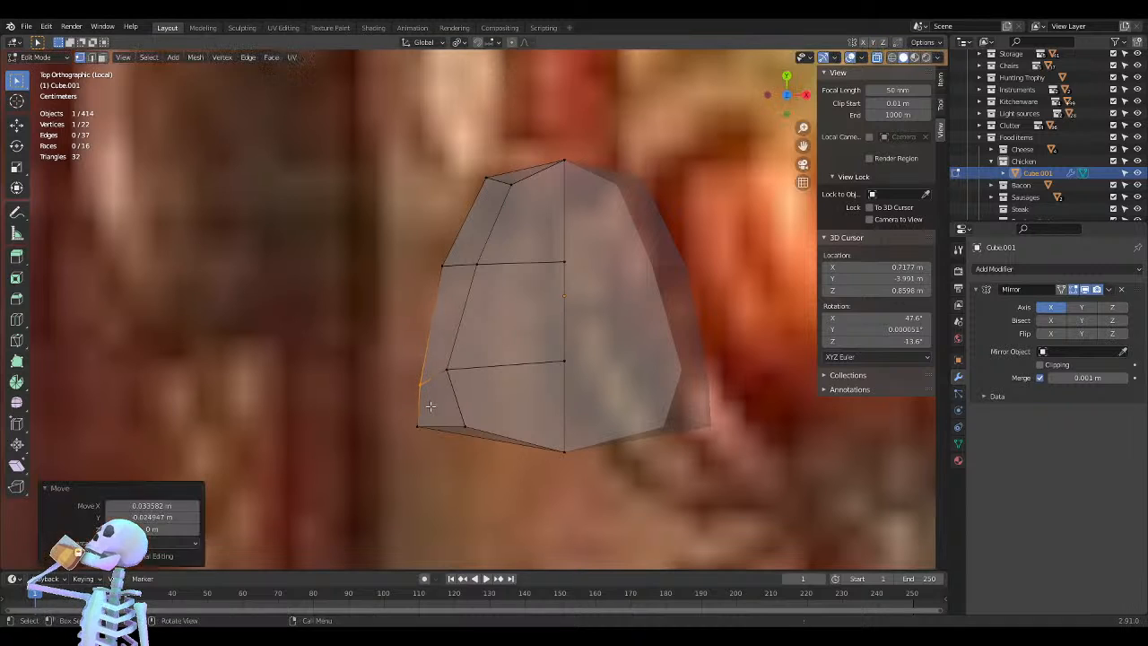
{"action": "left_click", "coordinate": [415, 427]}
{"action": "key", "text": "g"}
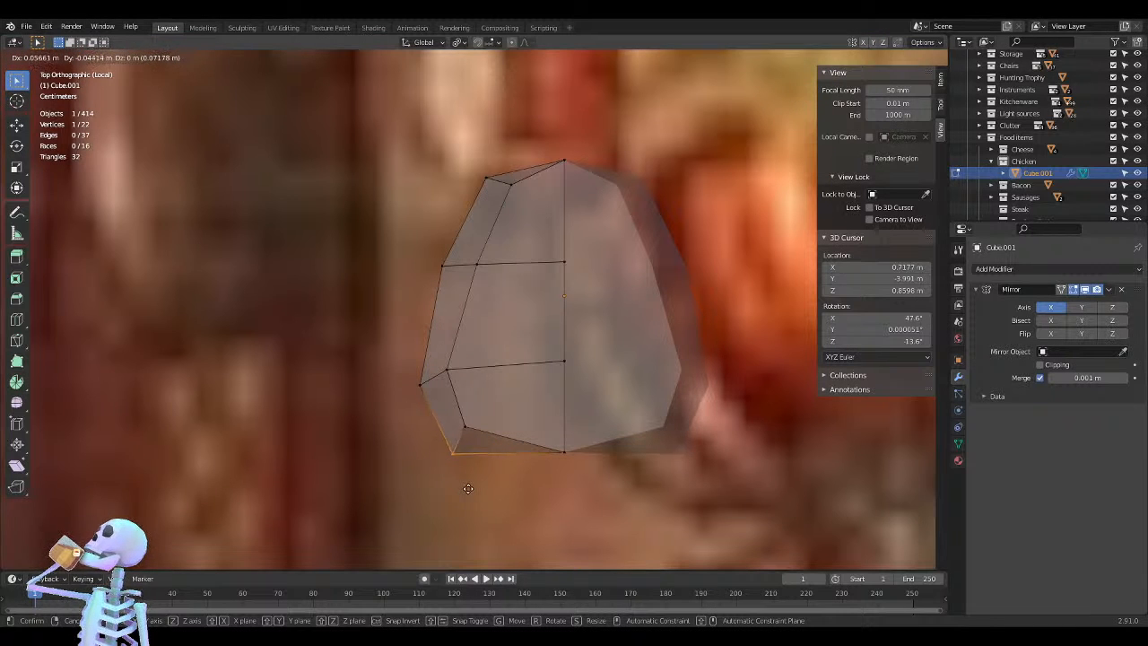
{"action": "left_click", "coordinate": [473, 486]}
Select the mid-height loop's two centreline end vertices, set the pivot to Median Point, and scale them outward by about 1.156
{"action": "middle_click_drag", "start_coordinate": [498, 438], "coordinate": [538, 381]}
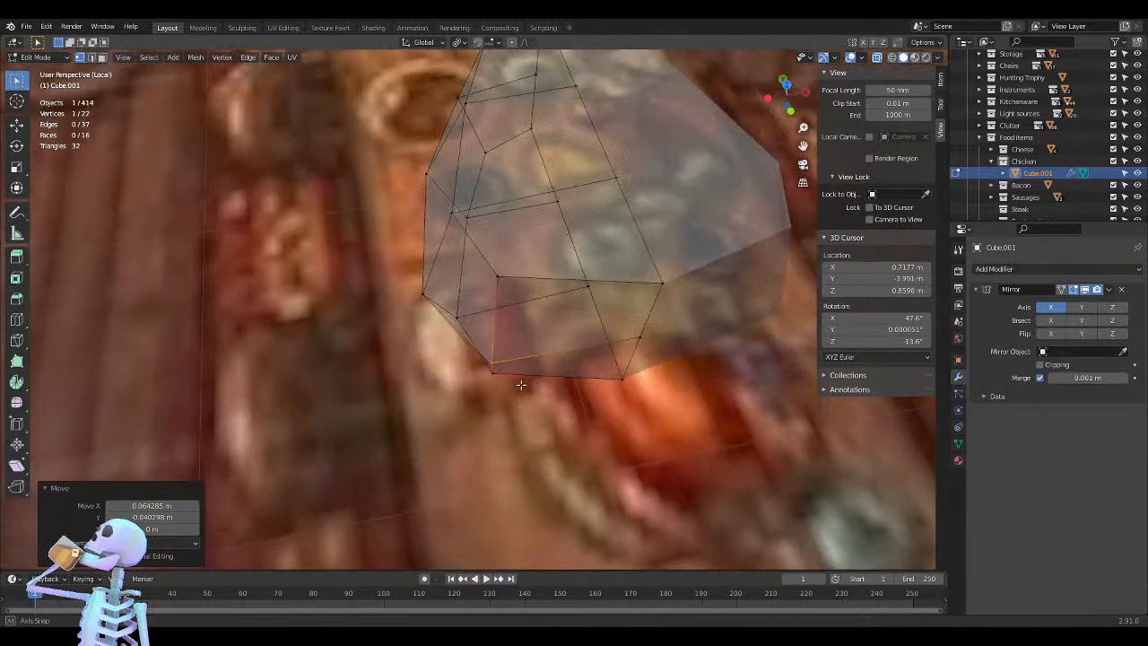
{"action": "left_click", "coordinate": [639, 335]}
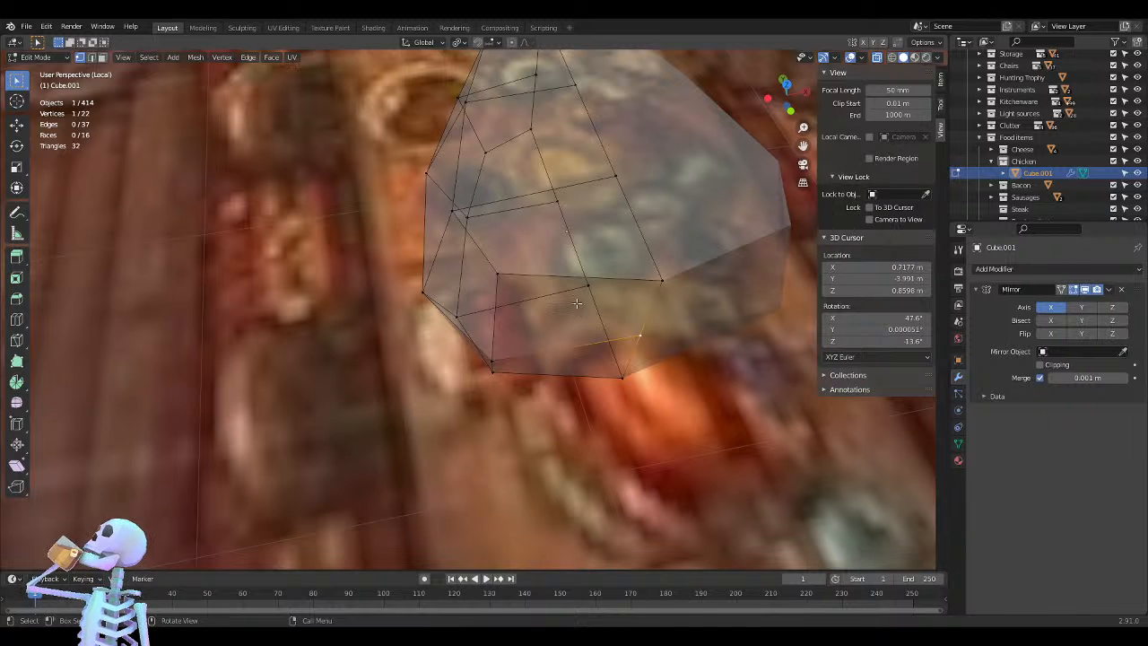
{"action": "left_click", "coordinate": [535, 83], "text": "shift"}
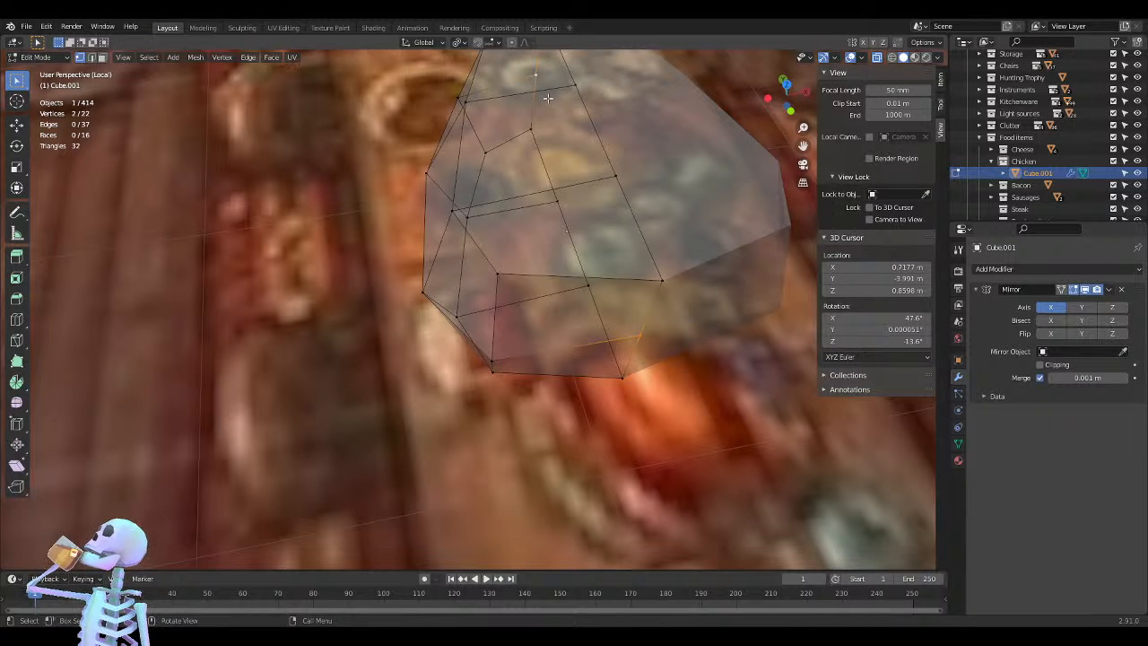
{"action": "key", "text": "KP_7"}
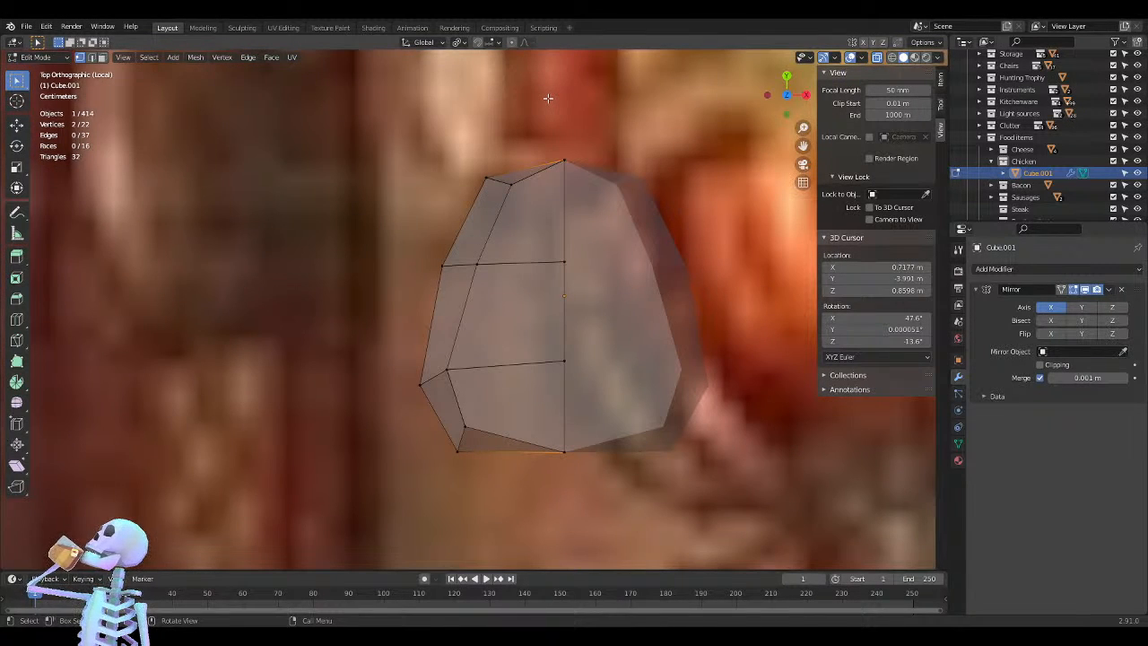
{"action": "key", "text": "s"}
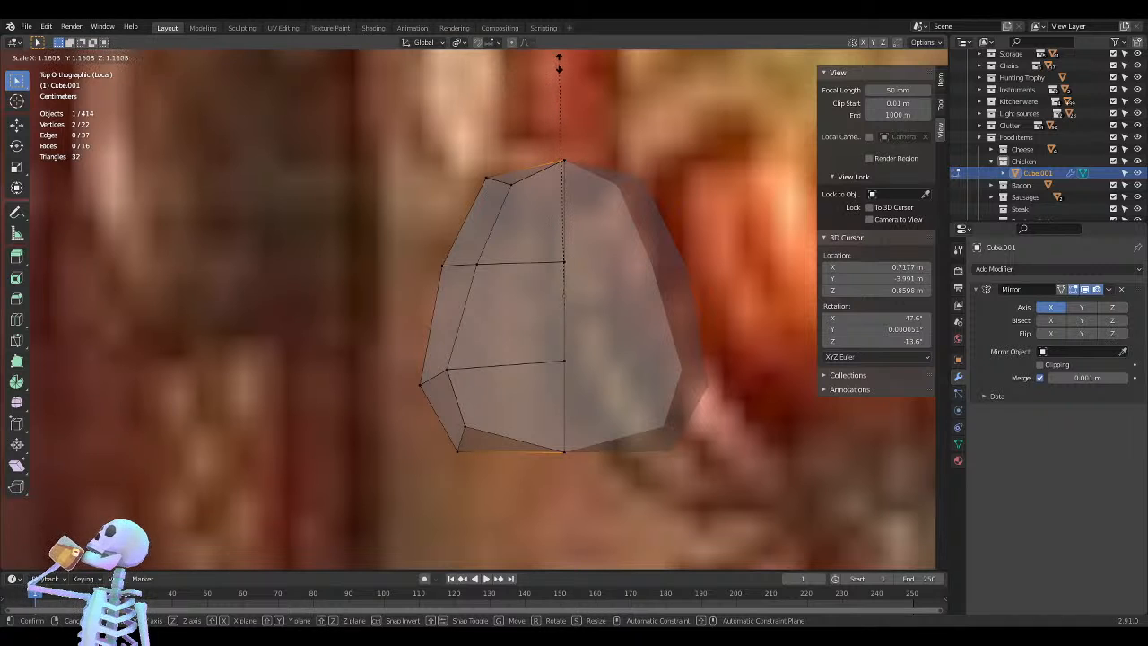
{"action": "left_click", "coordinate": [559, 62]}
{"action": "left_click", "coordinate": [459, 42]}
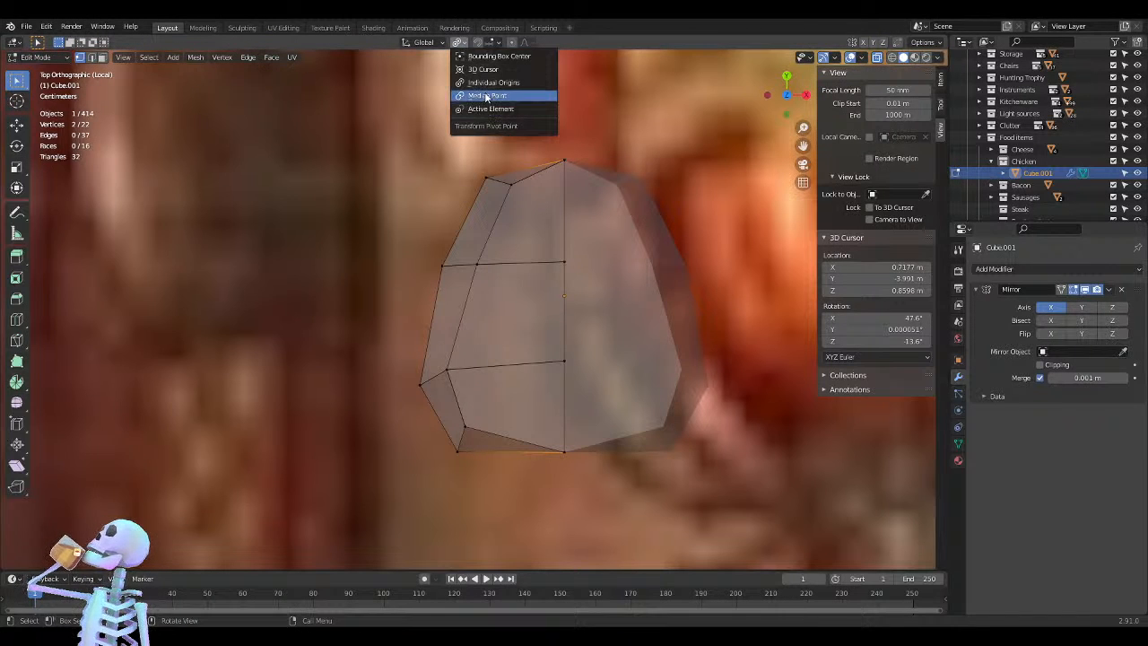
{"action": "left_click", "coordinate": [486, 96]}
{"action": "key", "text": "s"}
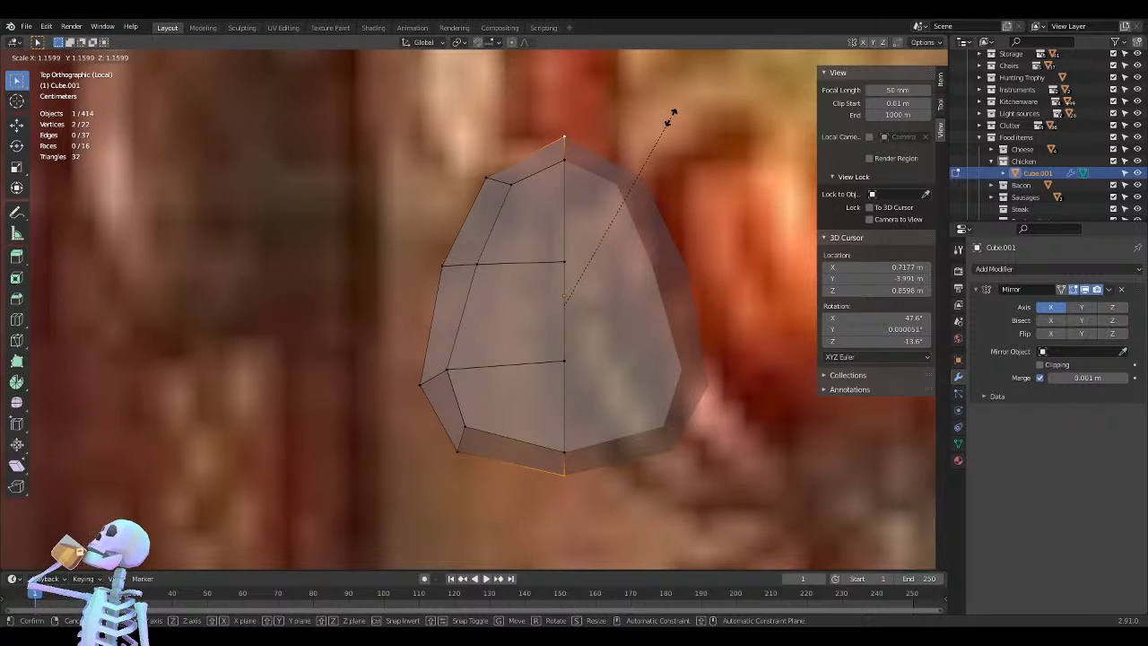
{"action": "left_click", "coordinate": [669, 117]}
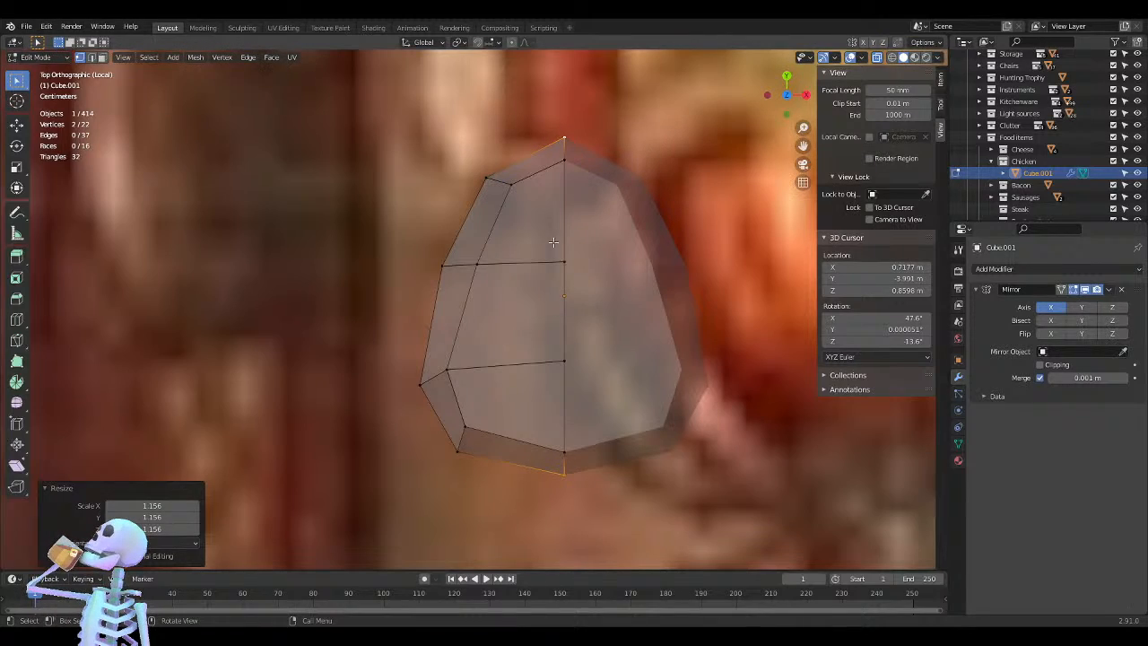
In left view, raise the mid-height loop's outer vertex nearest the narrow end about 0.025 m along Z
{"action": "left_click", "coordinate": [311, 273]}
{"action": "middle_click_drag", "start_coordinate": [319, 359], "coordinate": [470, 238]}
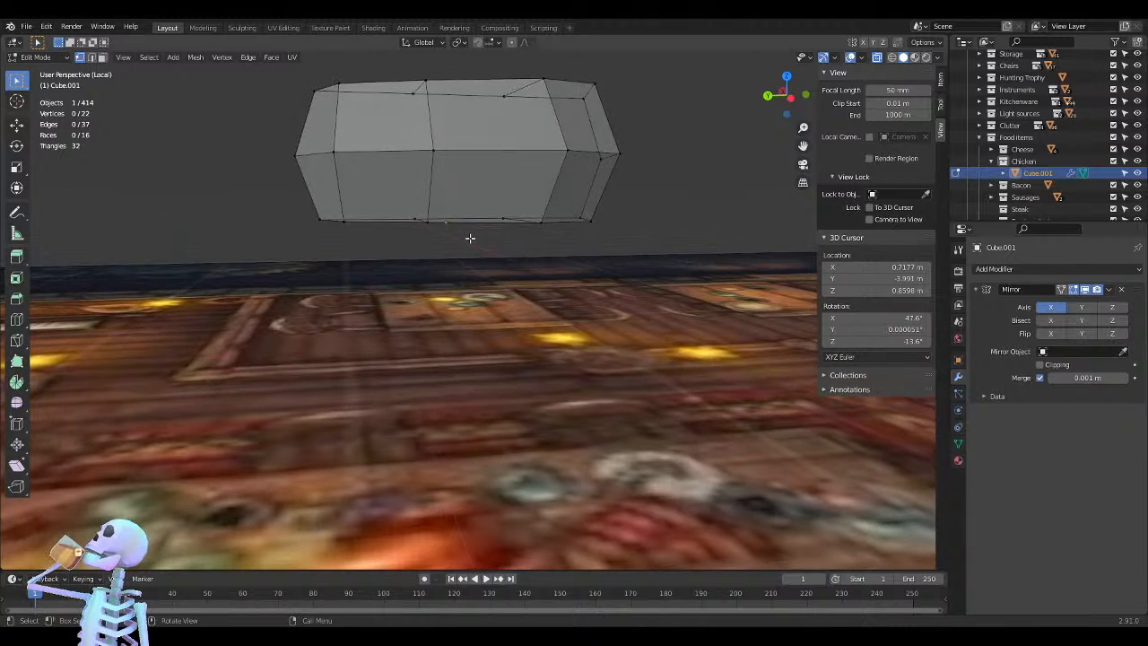
{"action": "key", "text": "KP_3"}
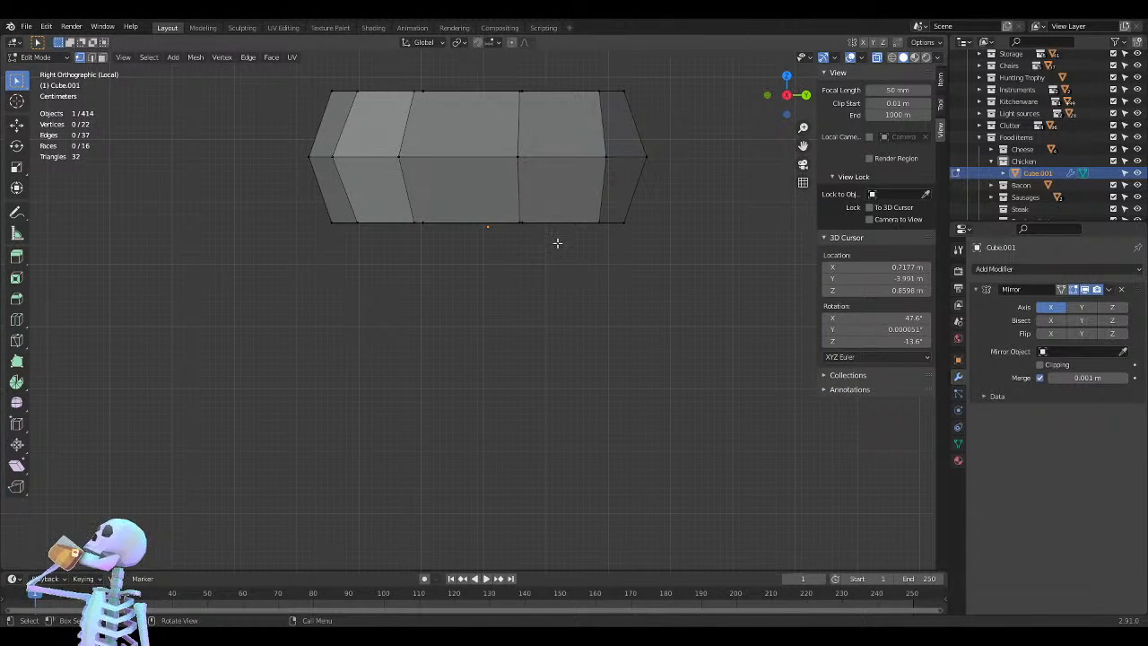
{"action": "middle_click_drag", "start_coordinate": [556, 243], "coordinate": [568, 265]}
{"action": "key", "text": "ctrl+KP_3"}
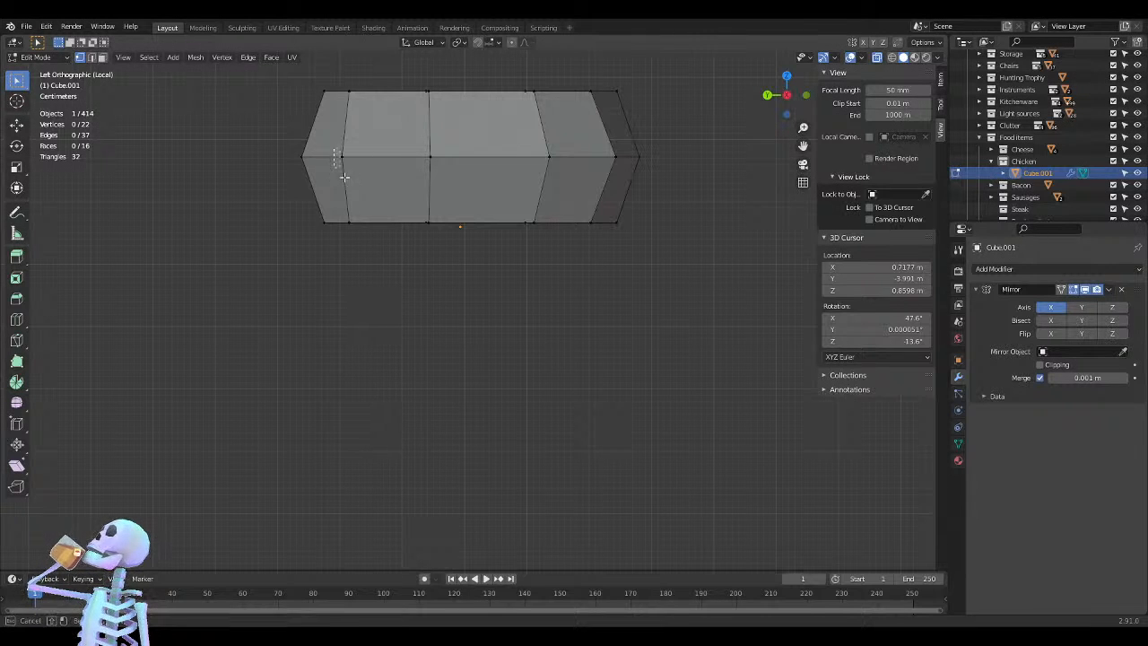
{"action": "left_click", "coordinate": [341, 166]}
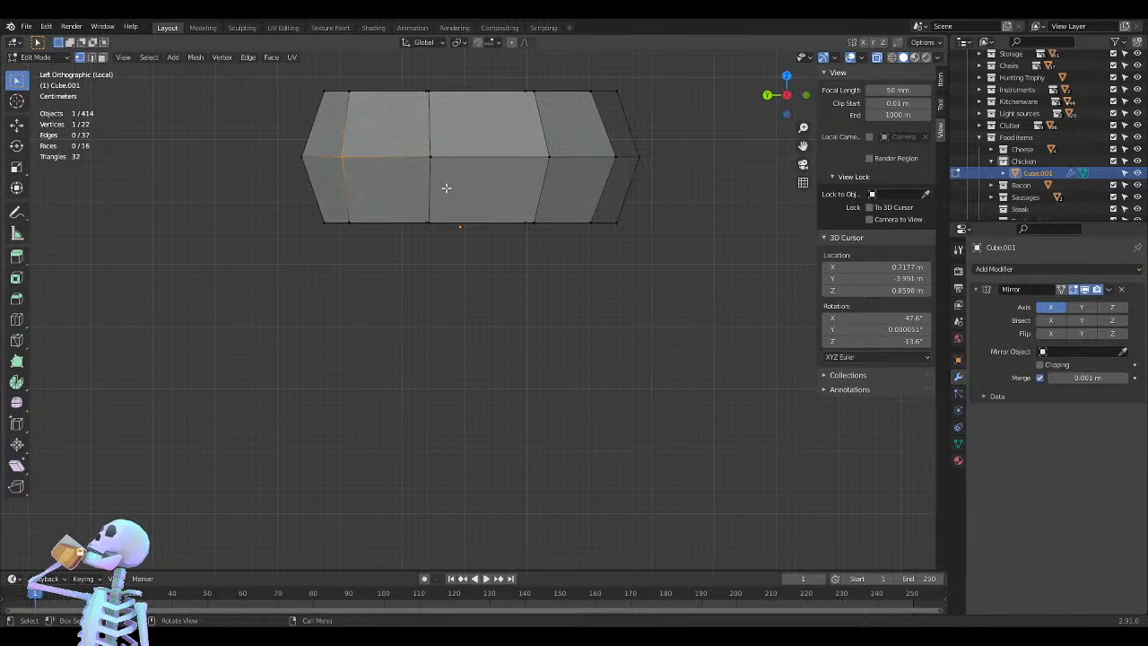
{"action": "key", "text": "g"}
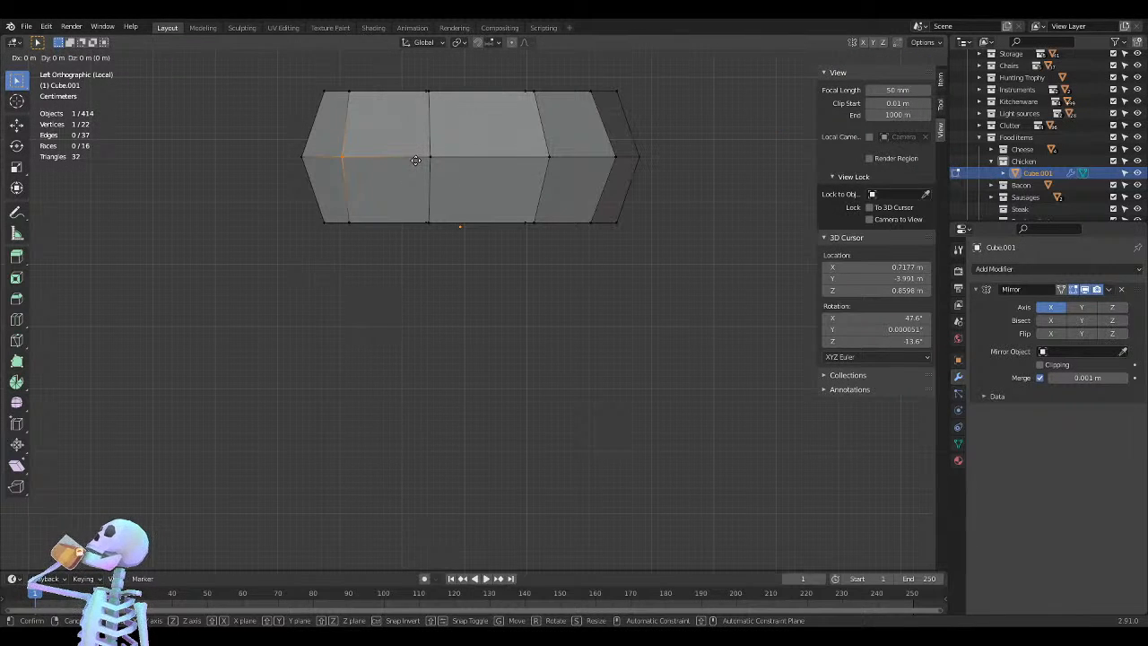
{"action": "key", "text": "z"}
{"action": "left_click", "coordinate": [423, 147]}
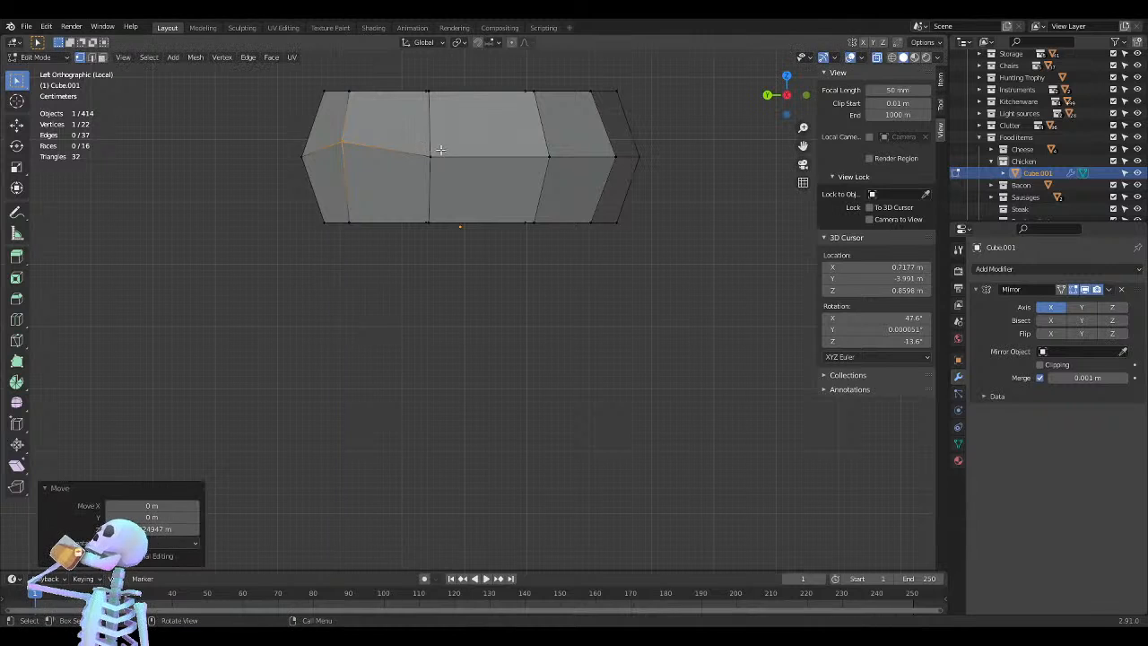
Raise the mid-height loop's two middle outer vertices along Z, about 0.051 m on the narrow-end side and 0.066 m on the wide-end side
{"action": "left_click", "coordinate": [431, 151]}
{"action": "key", "text": "g"}
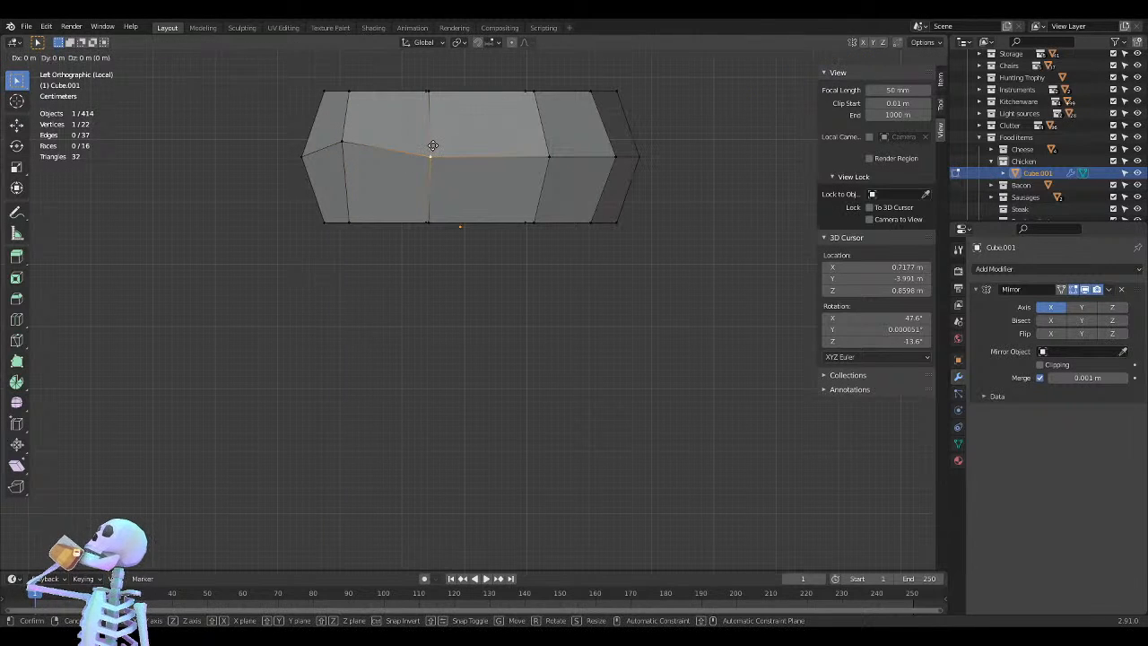
{"action": "key", "text": "z"}
{"action": "left_click", "coordinate": [434, 114]}
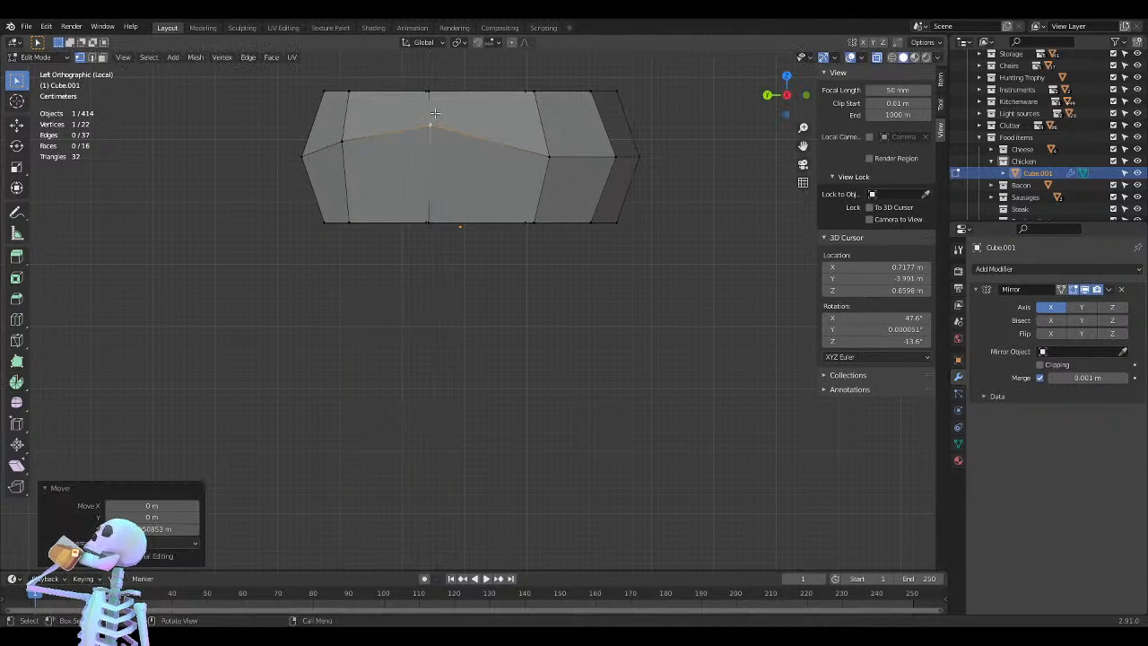
{"action": "left_click", "coordinate": [548, 152]}
{"action": "key", "text": "g"}
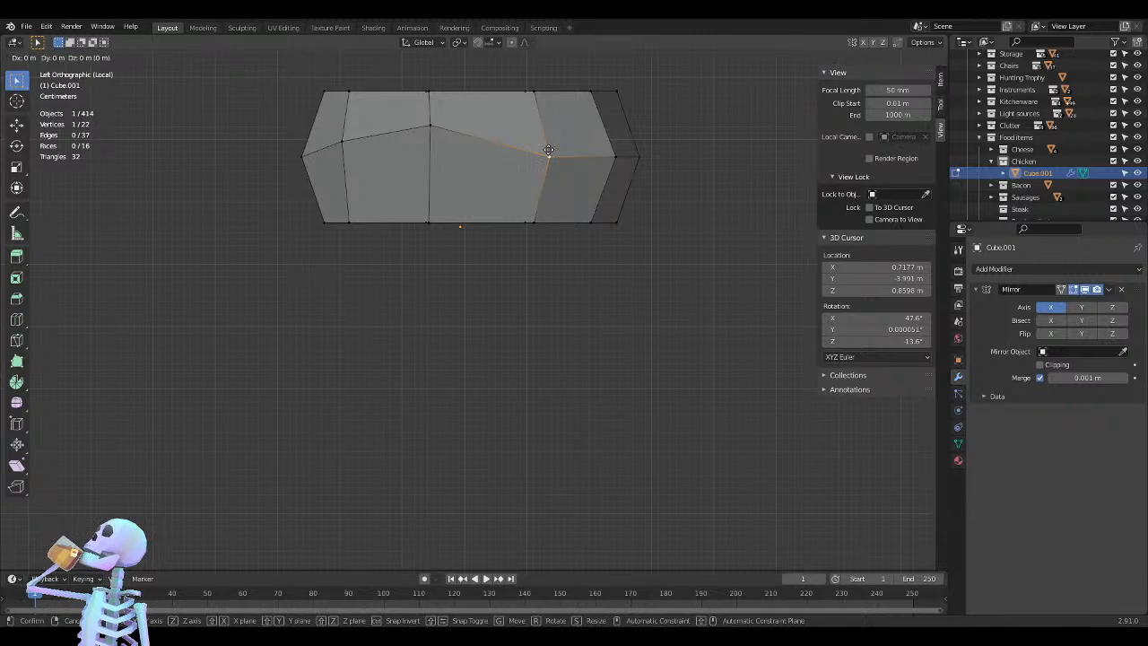
{"action": "key", "text": "z"}
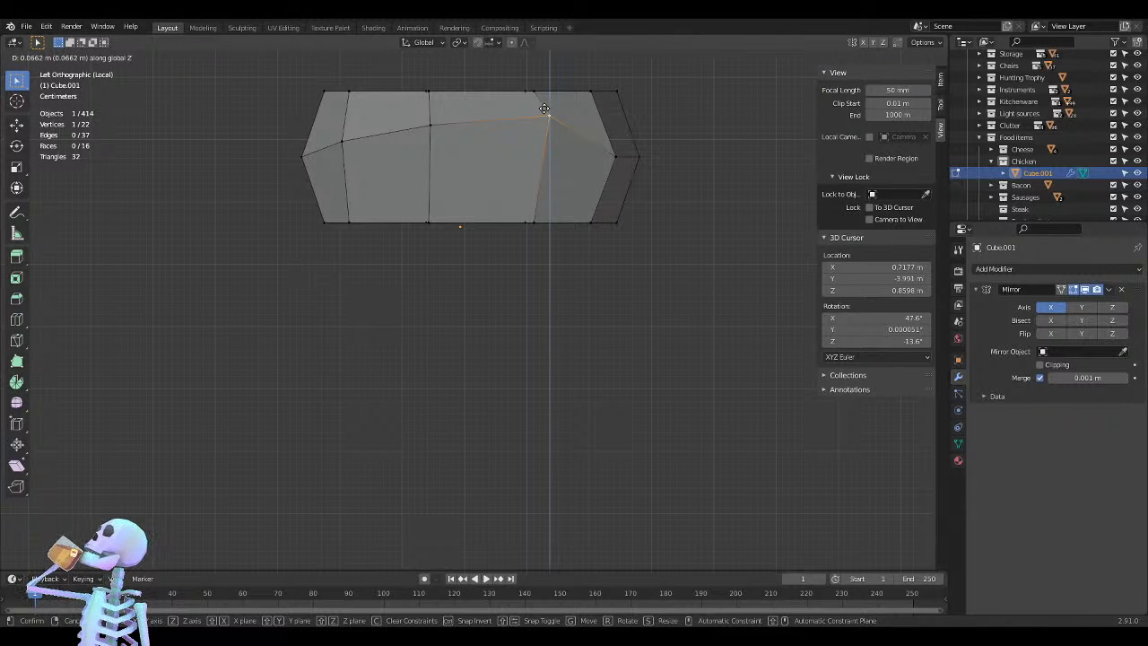
{"action": "left_click", "coordinate": [545, 108]}
Raise the mid-height loop's outer vertex nearest the wide end about 0.036 m along Z
{"action": "left_click", "coordinate": [615, 156]}
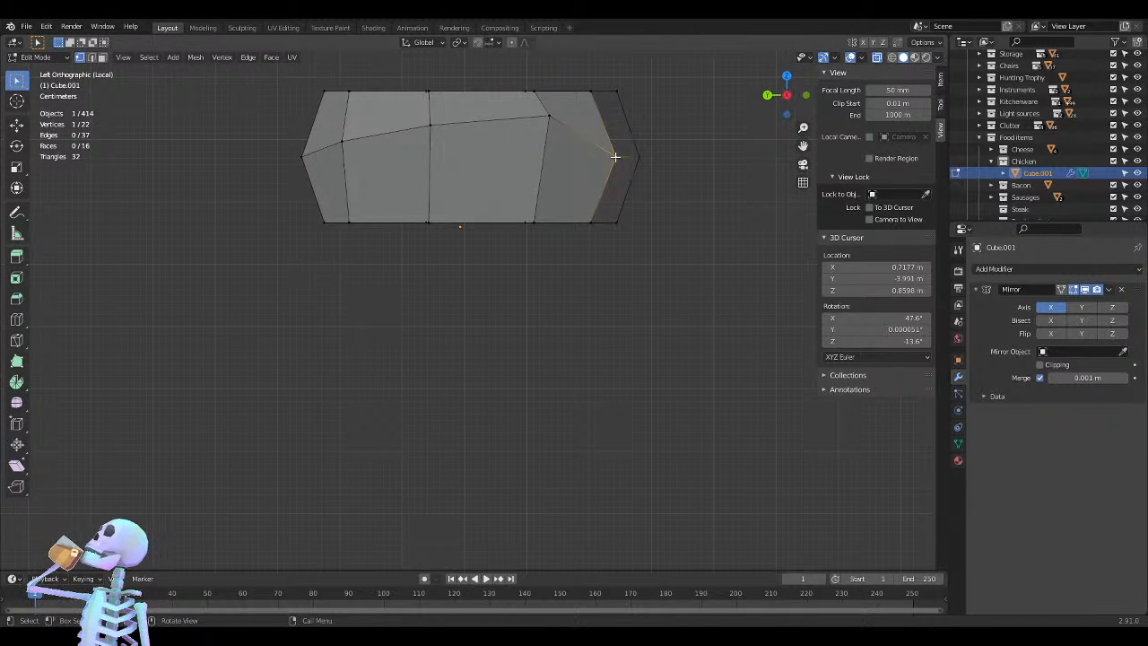
{"action": "key", "text": "g"}
{"action": "key", "text": "z"}
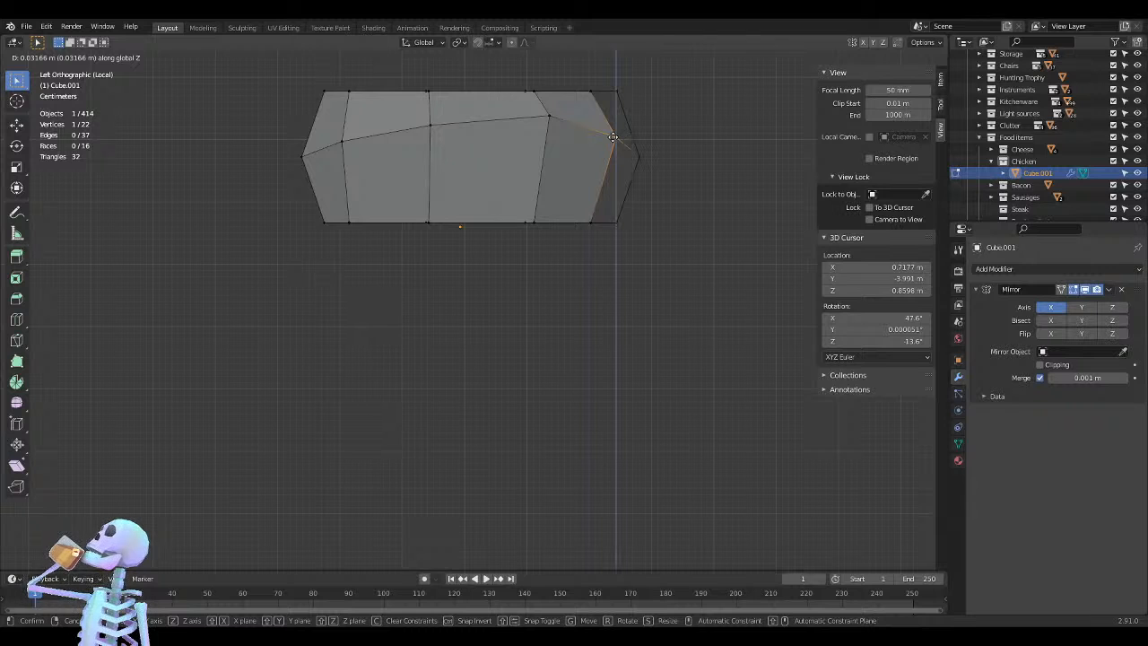
{"action": "left_click", "coordinate": [612, 134]}
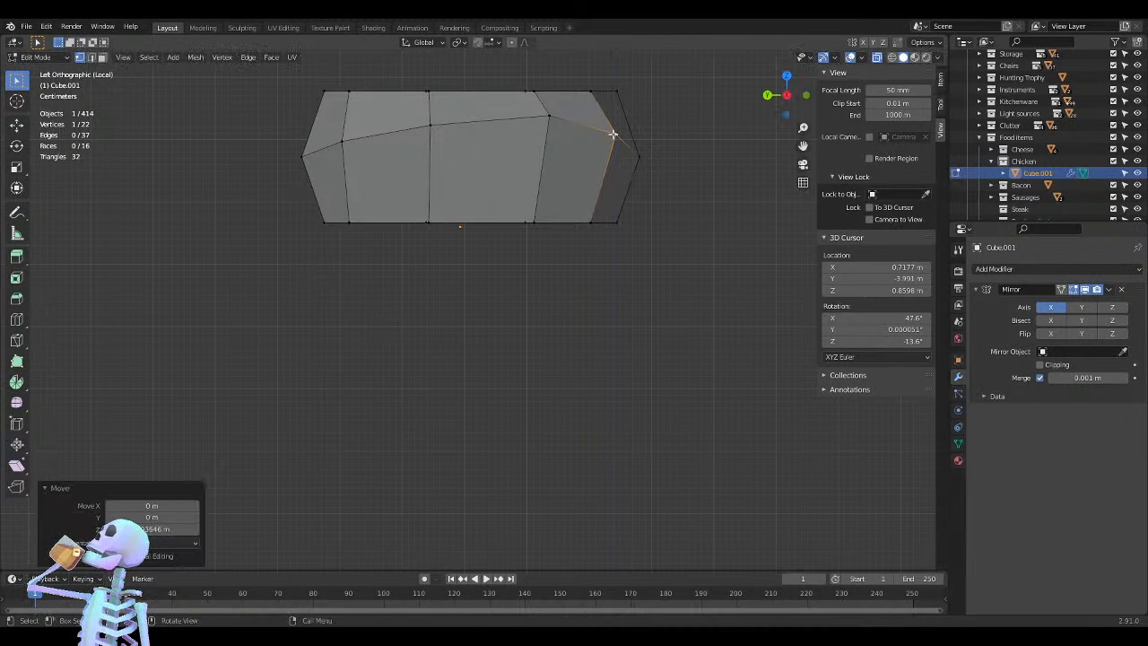
Raise the mid-height loop's two middle outer vertices further along Z, about 0.011 m toward the wide end and 0.008 m toward the narrow end
{"action": "left_click", "coordinate": [547, 115]}
{"action": "key", "text": "g"}
{"action": "key", "text": "z"}
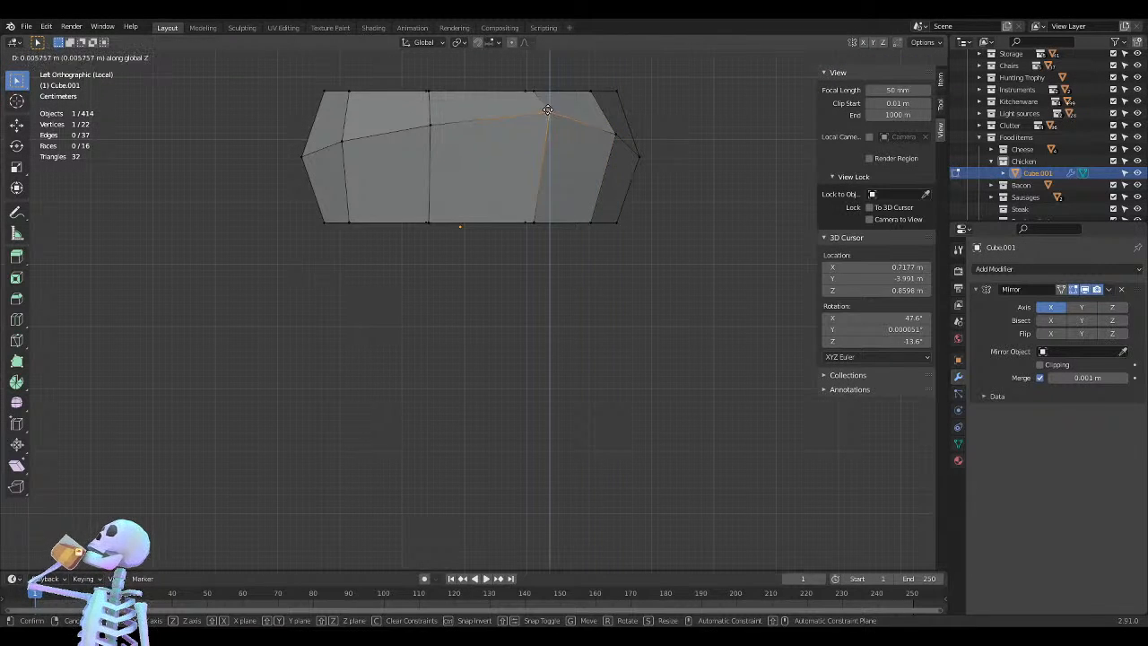
{"action": "left_click", "coordinate": [547, 108]}
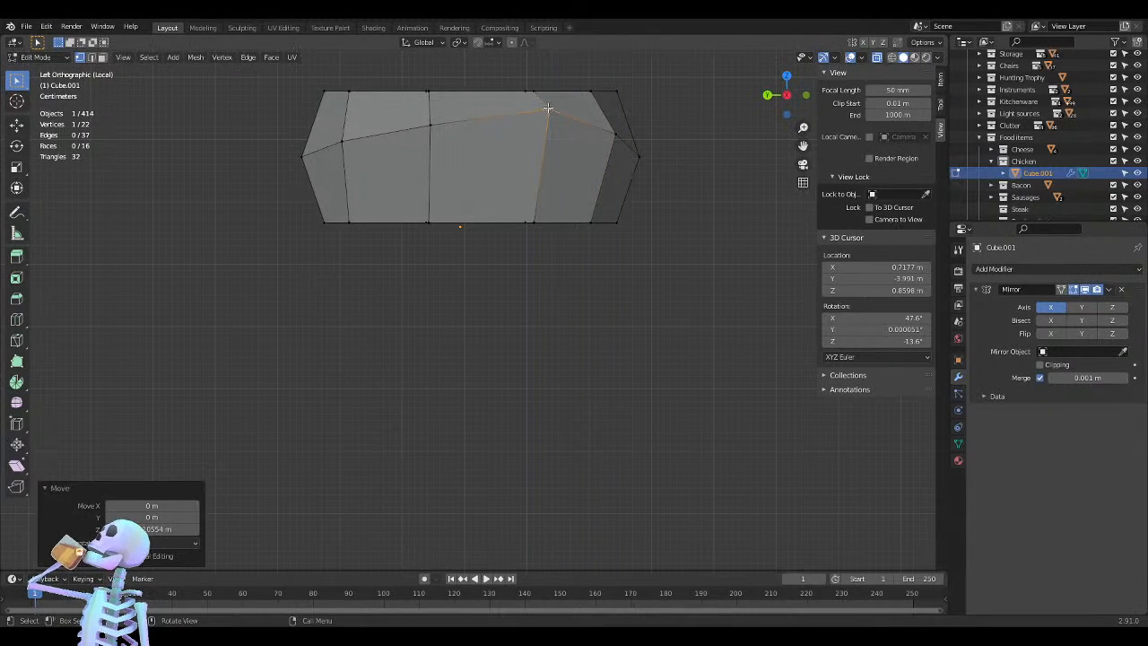
{"action": "left_click", "coordinate": [429, 125]}
{"action": "key", "text": "g"}
{"action": "key", "text": "z"}
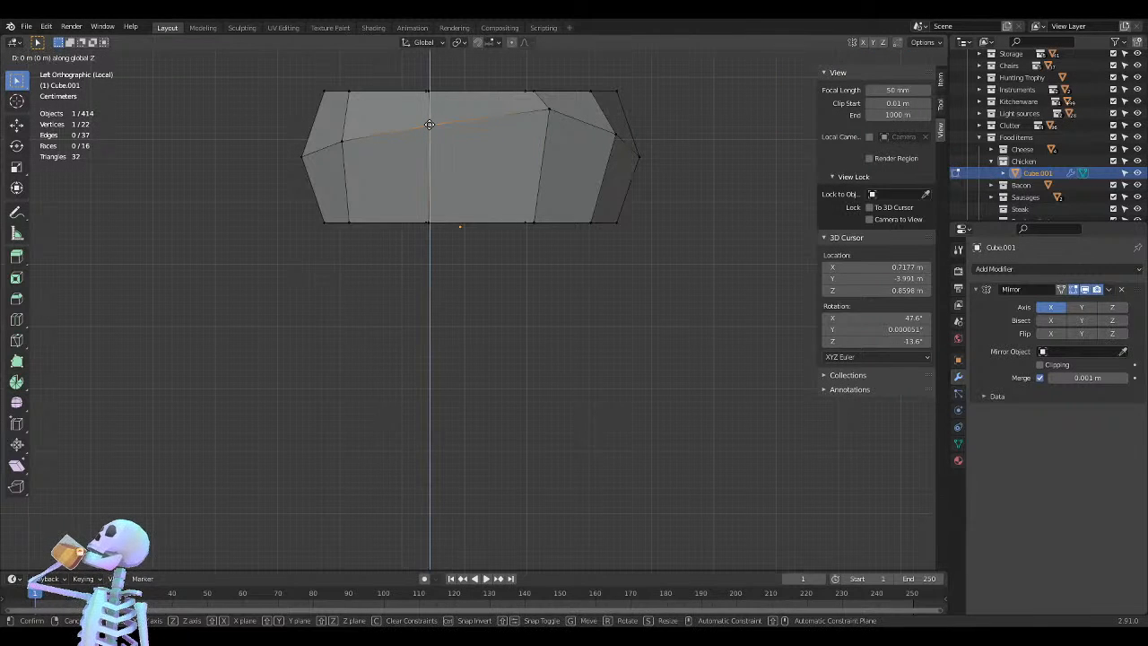
{"action": "left_click", "coordinate": [431, 121]}
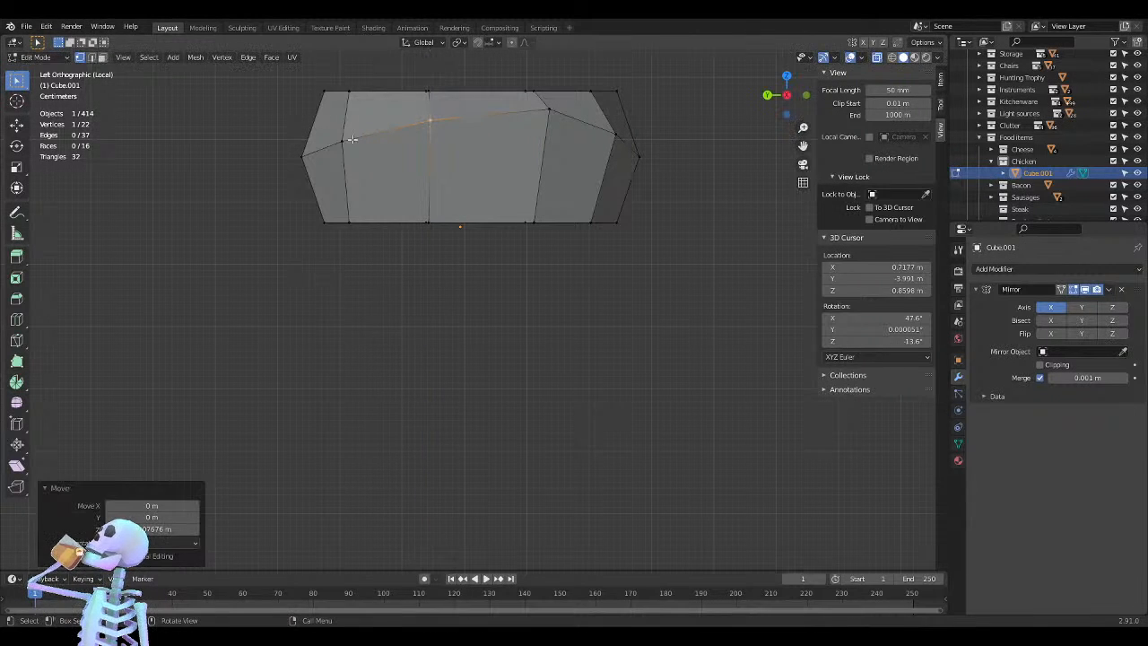
Lower the mid-height loop's outer vertex nearest the narrow end about 0.016 m along Z
{"action": "left_click", "coordinate": [343, 138]}
{"action": "key", "text": "g"}
{"action": "key", "text": "z"}
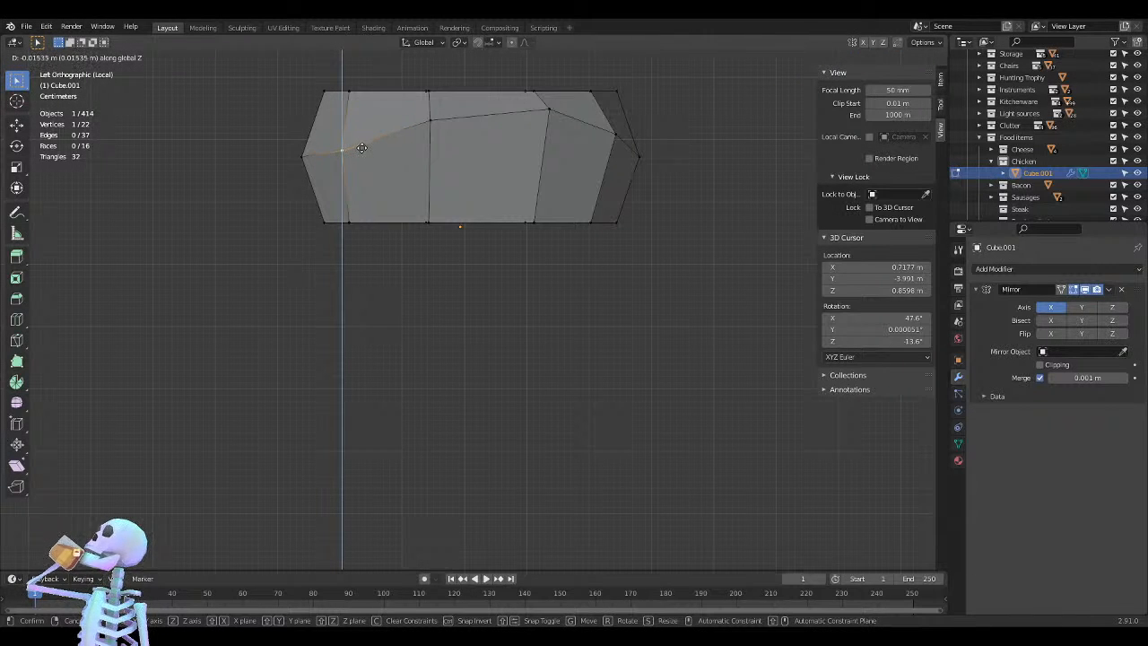
{"action": "left_click", "coordinate": [362, 147]}
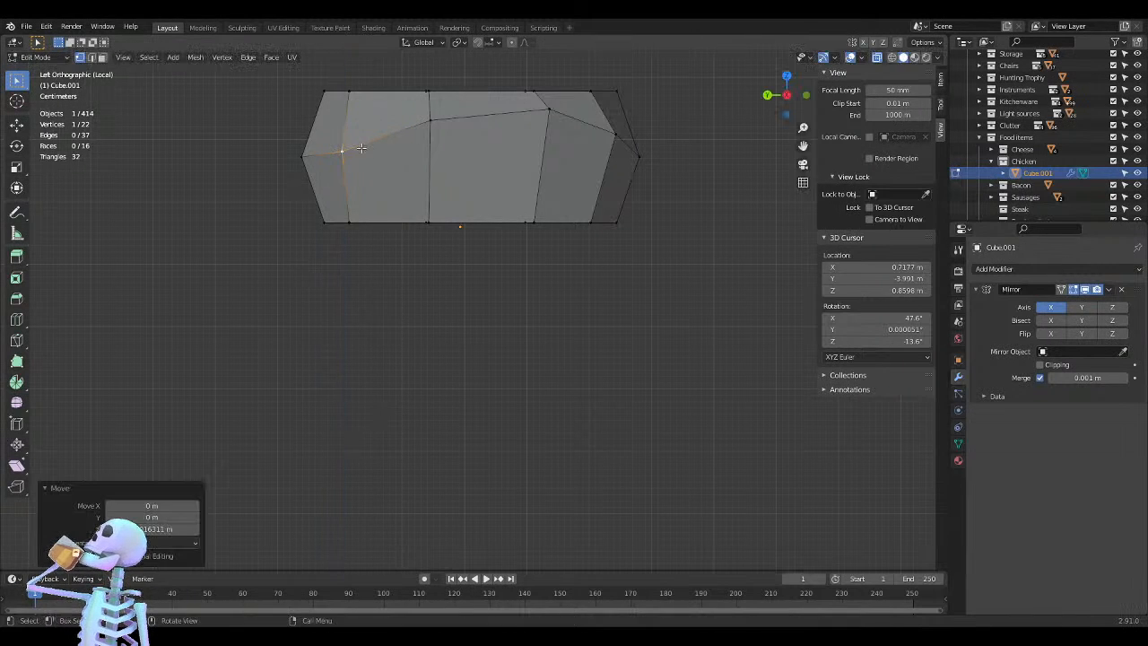
Lower the mid-height loop's centreline vertex at the narrow end's tip about 0.025 m along Z
{"action": "left_click", "coordinate": [305, 165]}
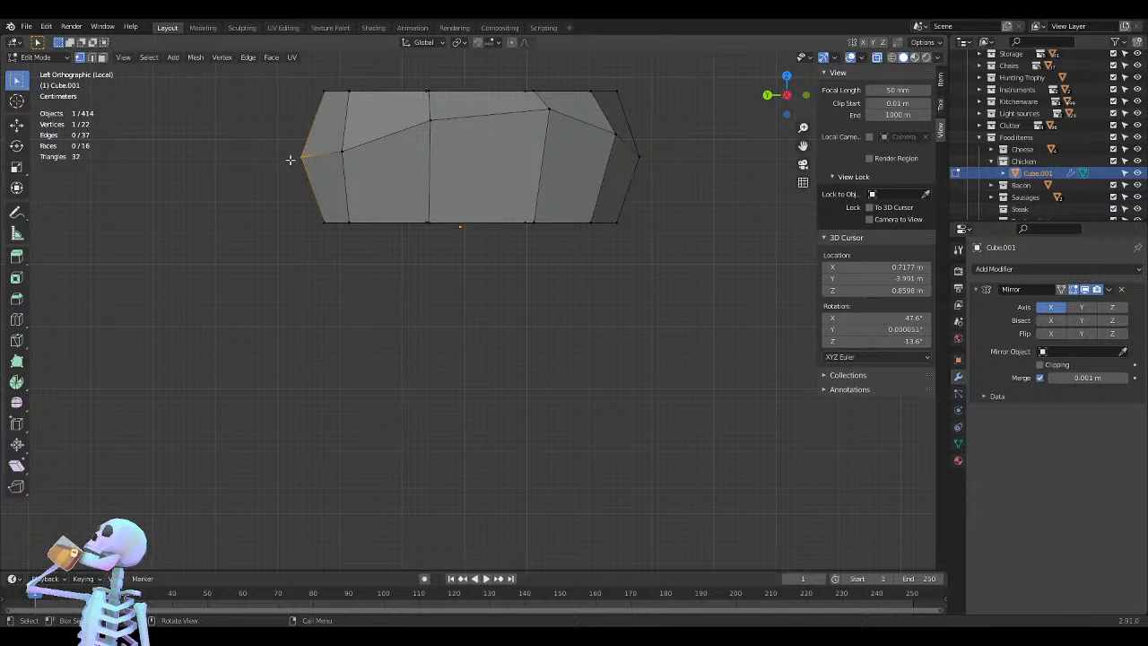
{"action": "key", "text": "g"}
{"action": "key", "text": "z"}
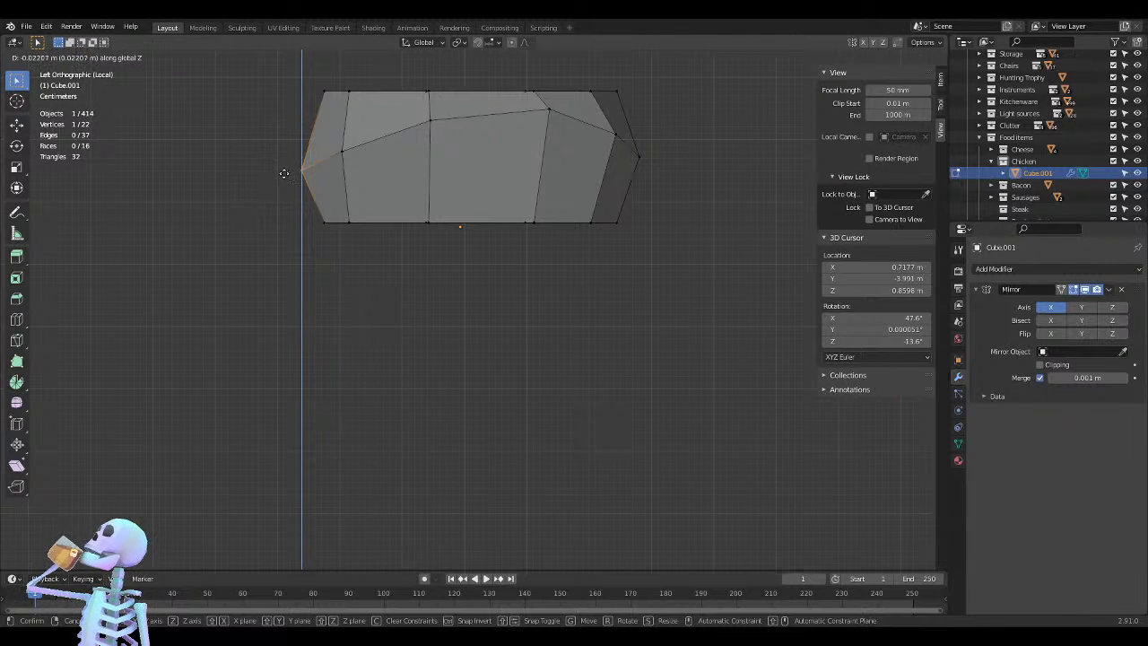
{"action": "left_click", "coordinate": [283, 174]}
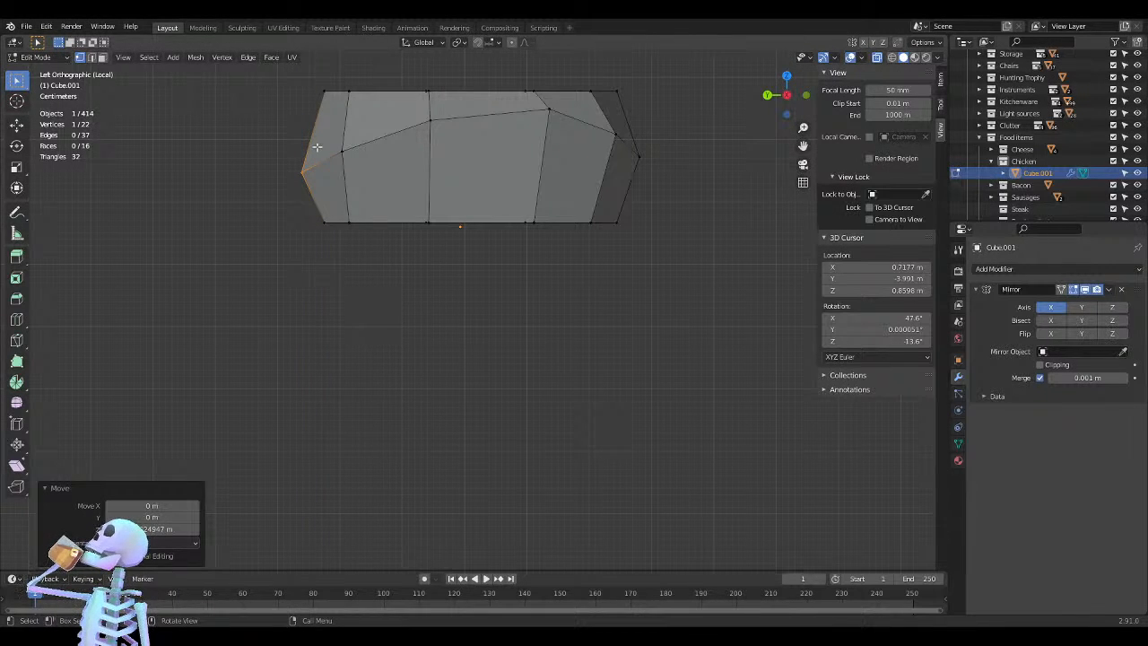
Lower the narrow end's two top vertices along Z, the centreline one about 0.07 m and the outer one about 0.065 m
{"action": "left_click_drag", "start_coordinate": [328, 69], "coordinate": [299, 126]}
{"action": "key", "text": "g"}
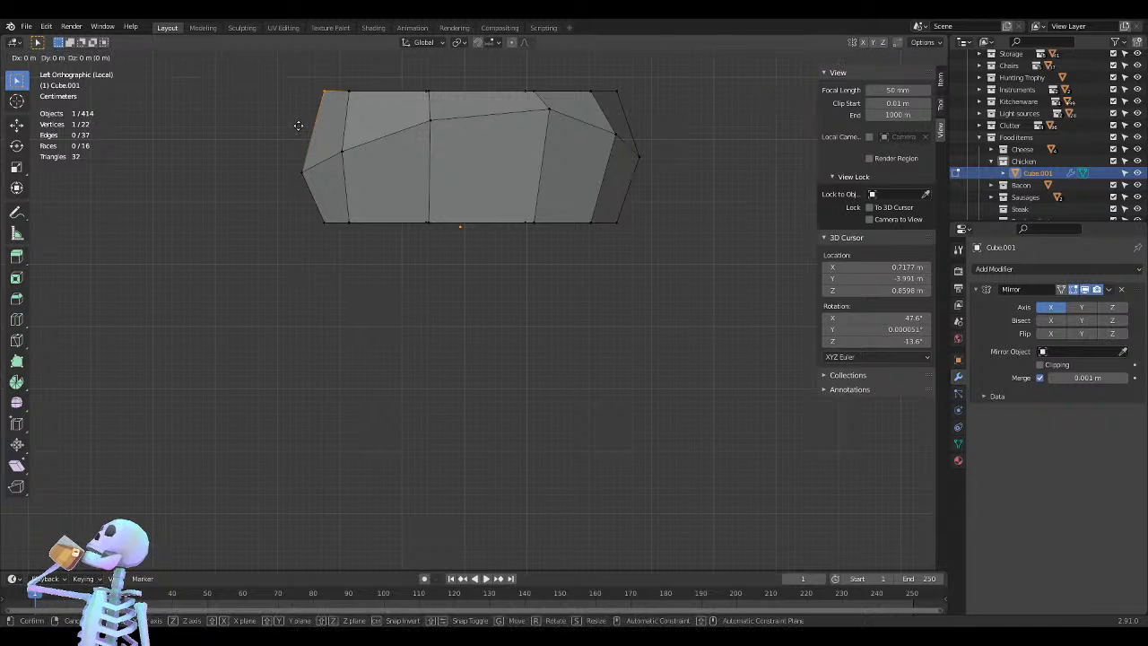
{"action": "key", "text": "z"}
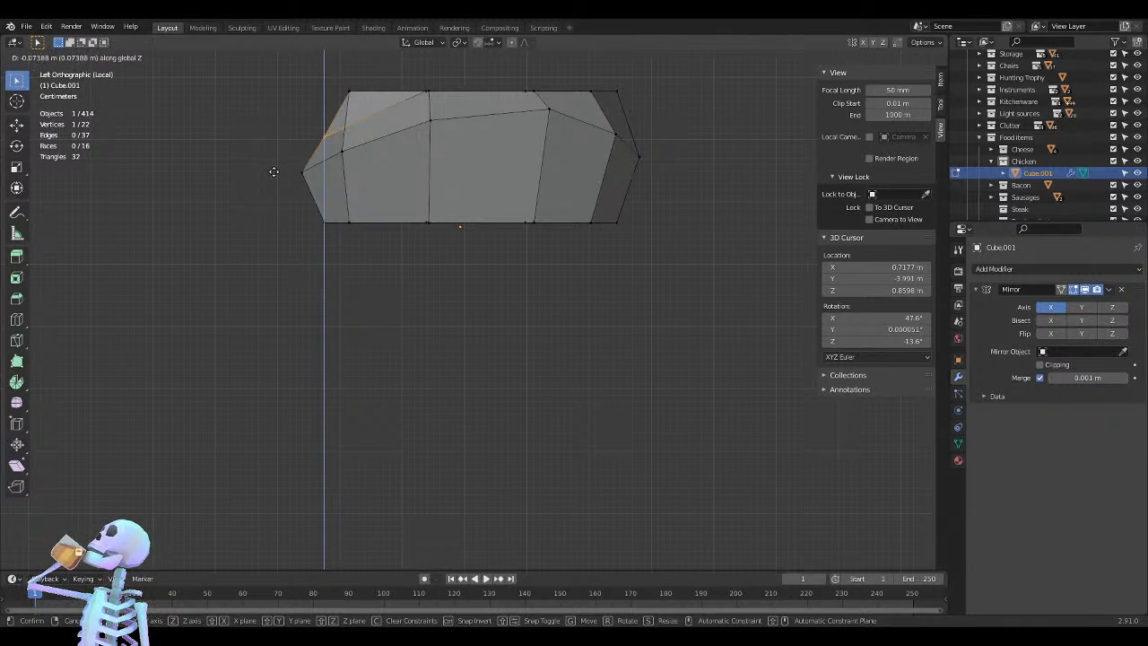
{"action": "left_click", "coordinate": [276, 170]}
{"action": "left_click_drag", "start_coordinate": [370, 77], "coordinate": [307, 112]}
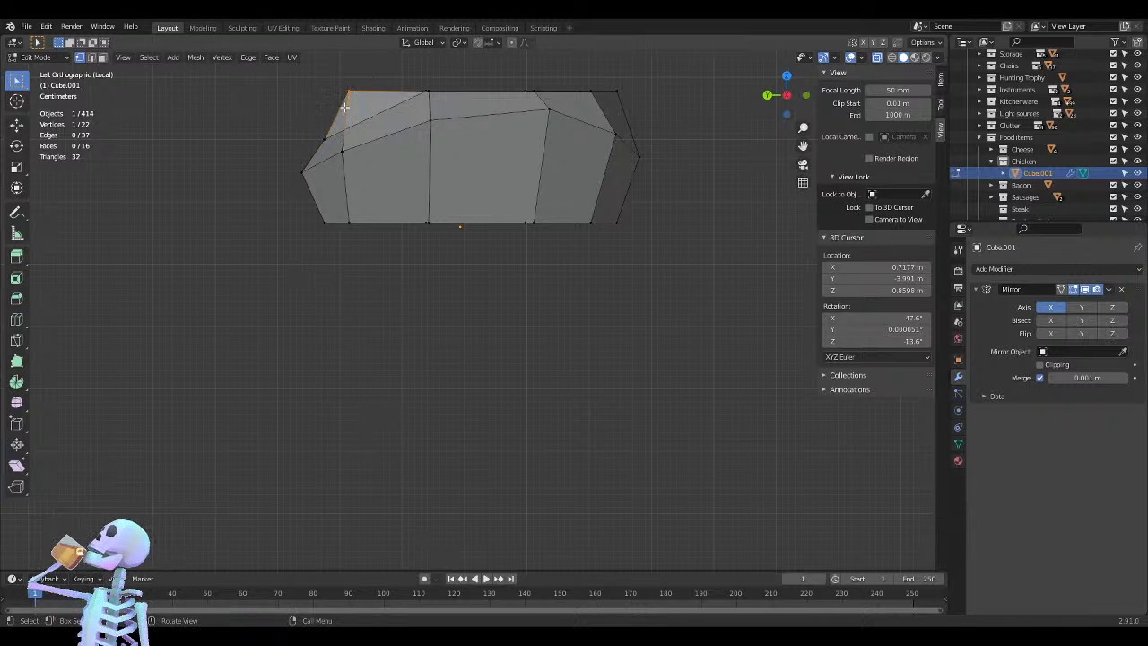
{"action": "key", "text": "g"}
{"action": "key", "text": "z"}
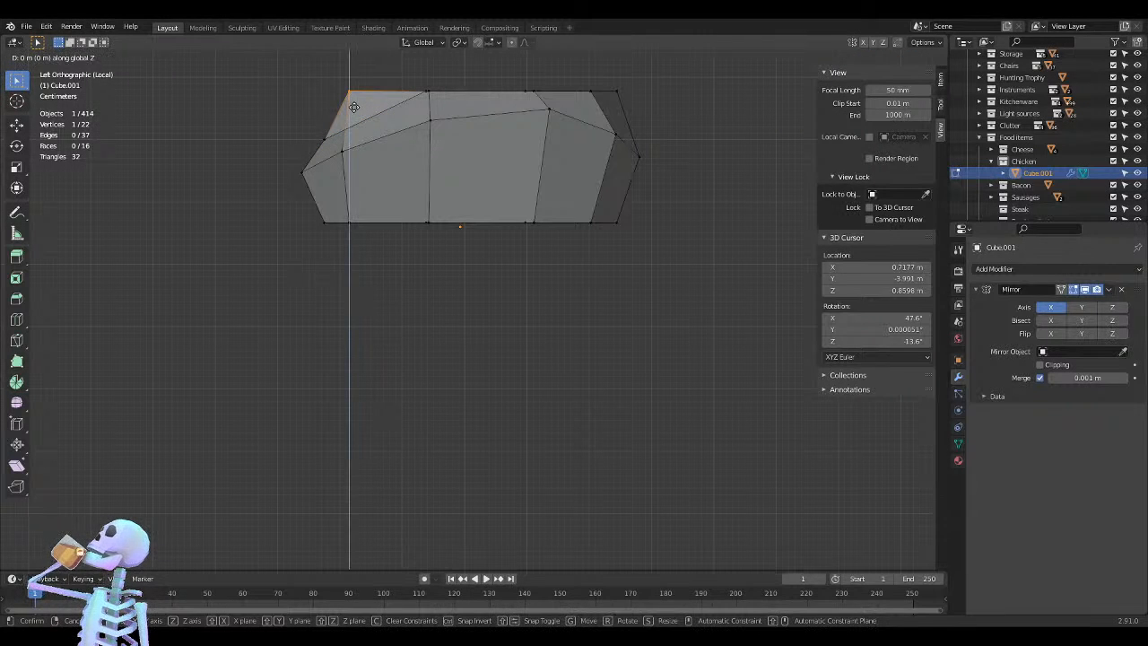
{"action": "left_click", "coordinate": [351, 146]}
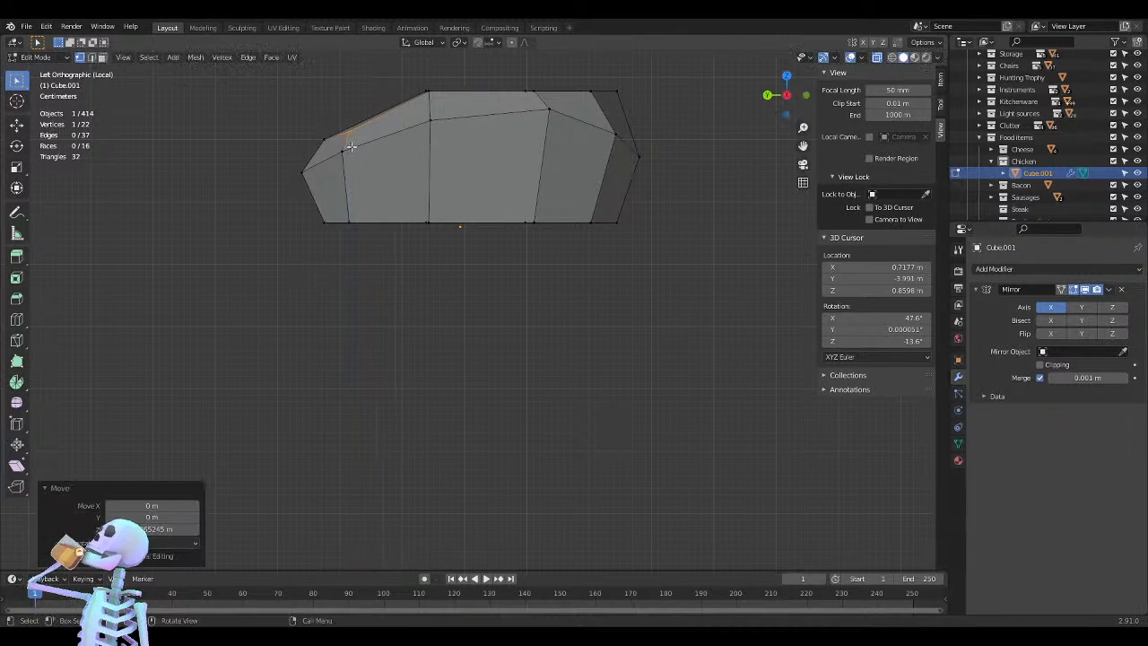
{"action": "left_click_drag", "start_coordinate": [451, 75], "coordinate": [387, 112]}
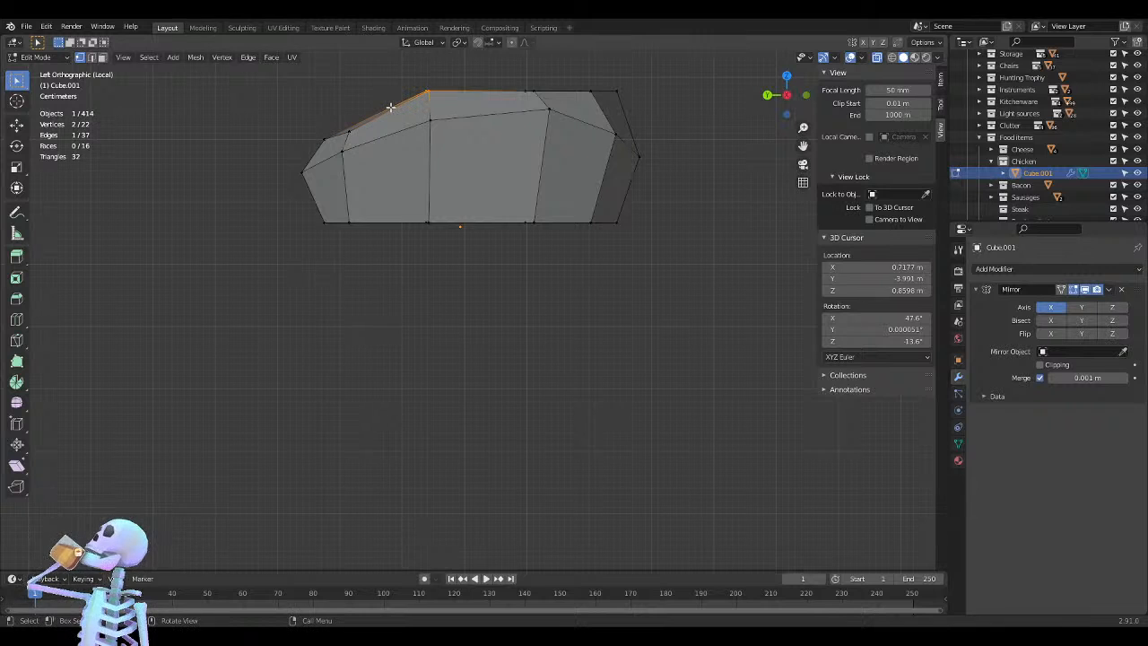
{"action": "key", "text": "g"}
{"action": "key", "text": "z"}
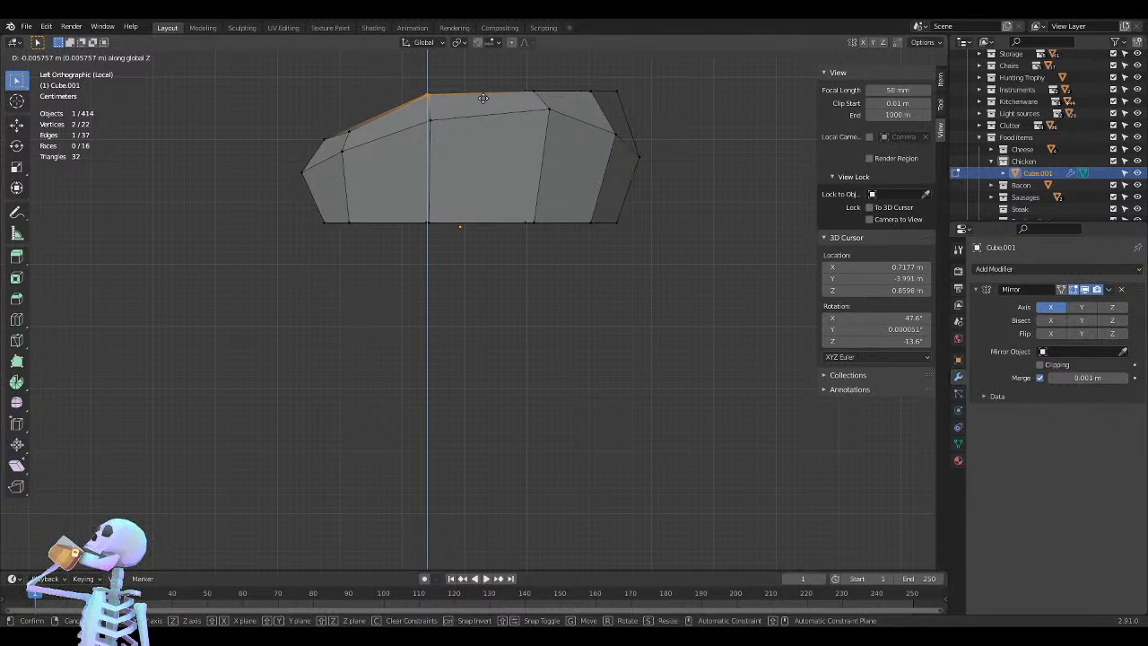
{"action": "left_click", "coordinate": [483, 98]}
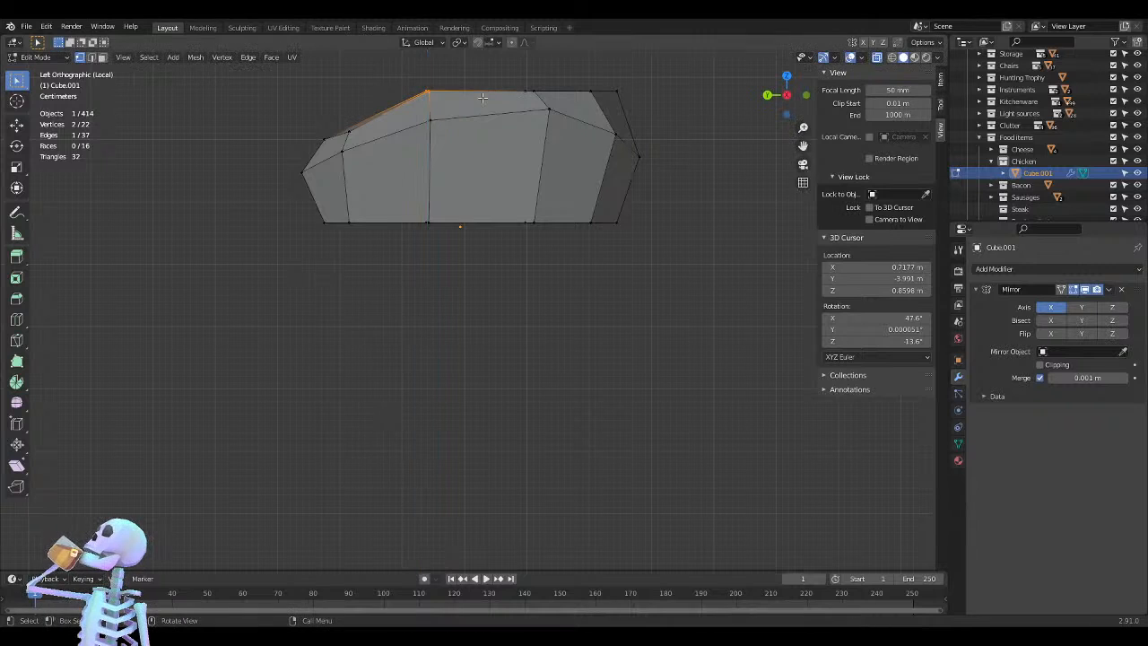
Lower the top's two middle outer vertices along Z, about 0.013 m toward the narrow end and 0.008 m toward the wide end
{"action": "left_click", "coordinate": [431, 92]}
{"action": "key", "text": "g"}
{"action": "key", "text": "z"}
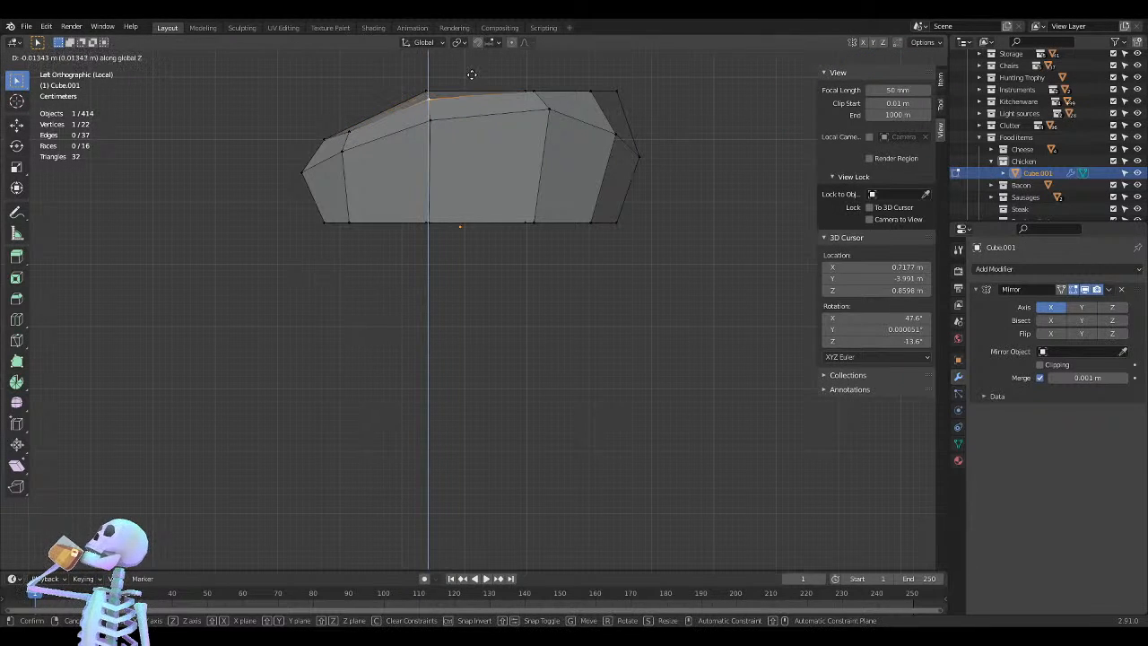
{"action": "left_click", "coordinate": [471, 74]}
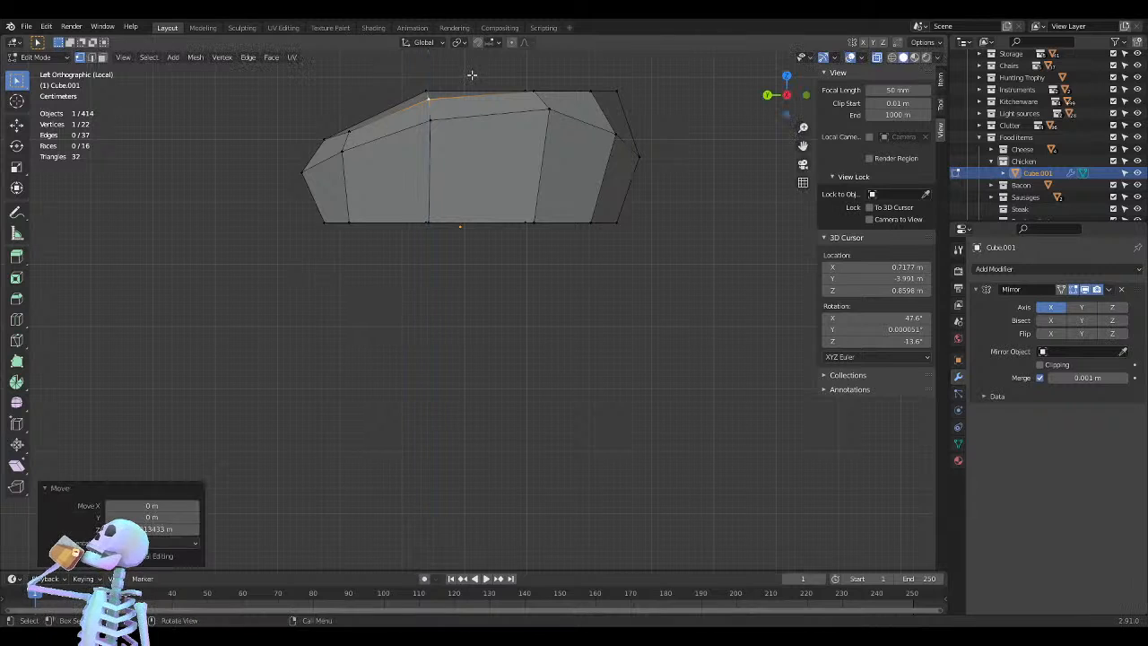
{"action": "left_click", "coordinate": [530, 91]}
{"action": "key", "text": "g"}
{"action": "key", "text": "z"}
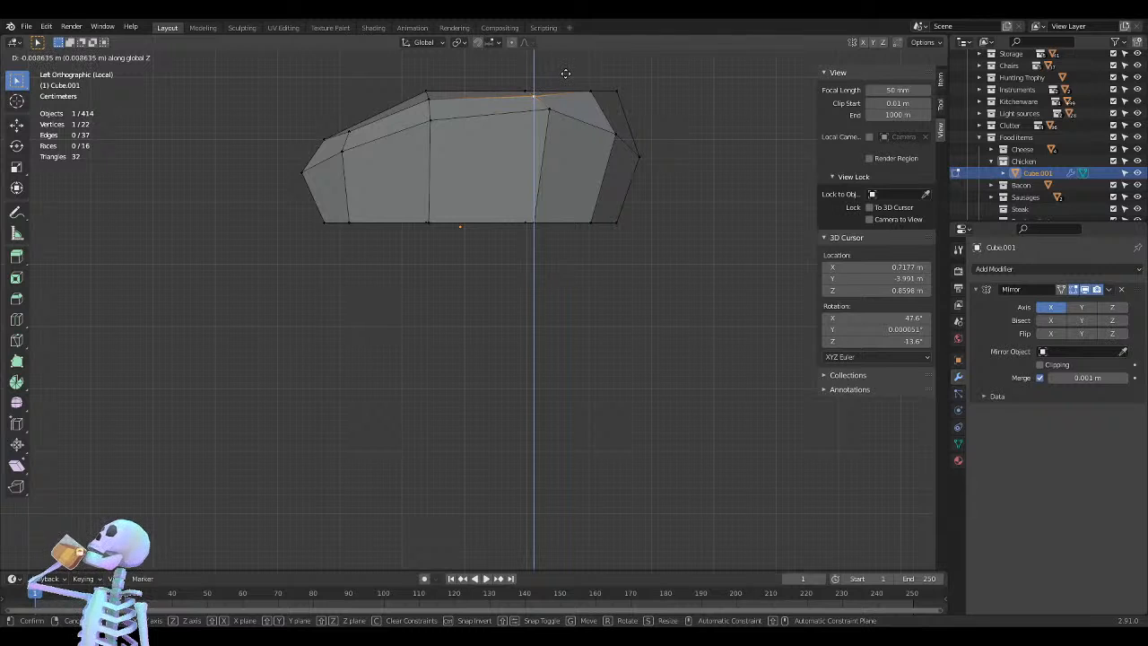
{"action": "left_click", "coordinate": [566, 72]}
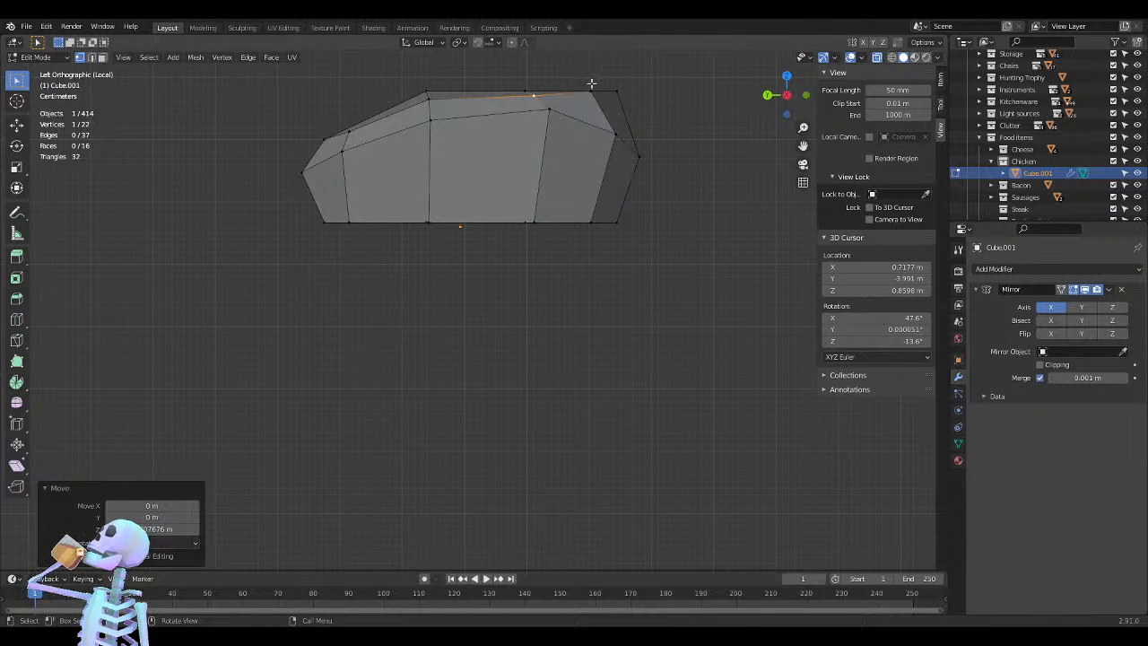
Lower the wide end's outer top vertex about 0.018 m along Z and pull its centreline top vertex inward along the body
{"action": "left_click", "coordinate": [589, 91]}
{"action": "key", "text": "g"}
{"action": "key", "text": "z"}
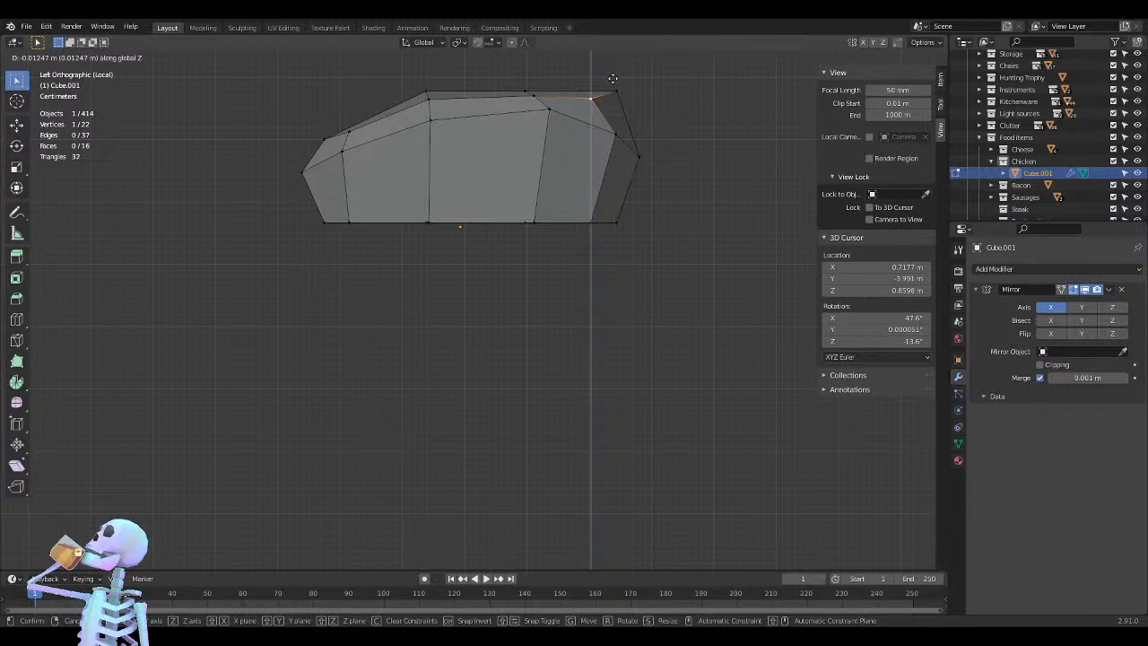
{"action": "left_click", "coordinate": [613, 83]}
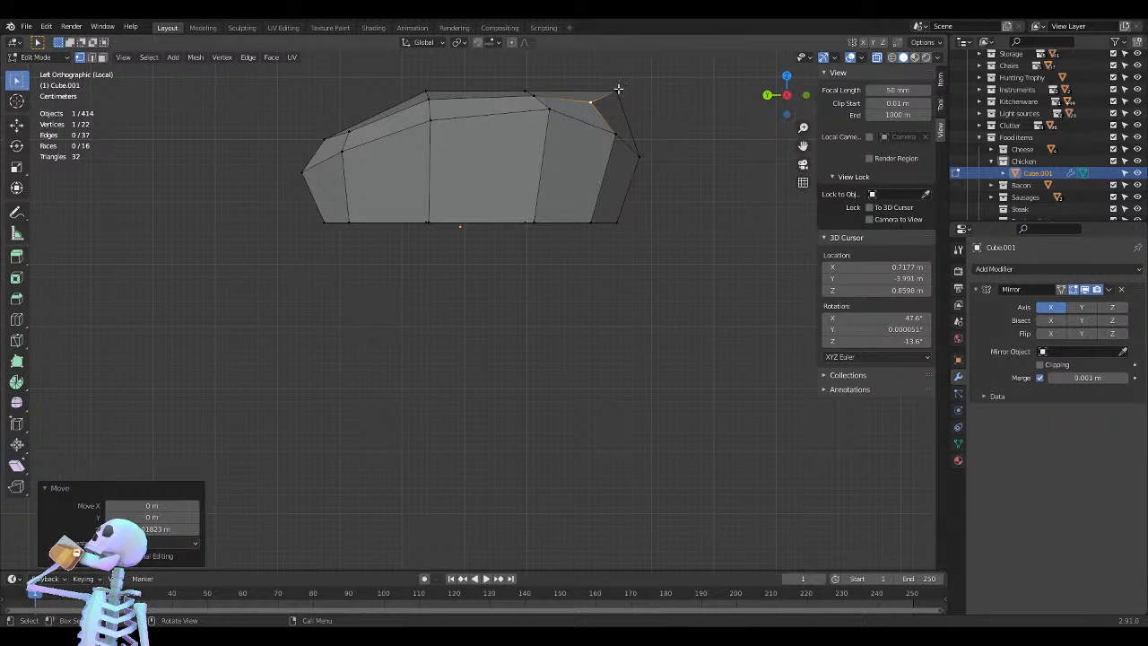
{"action": "key", "text": "g"}
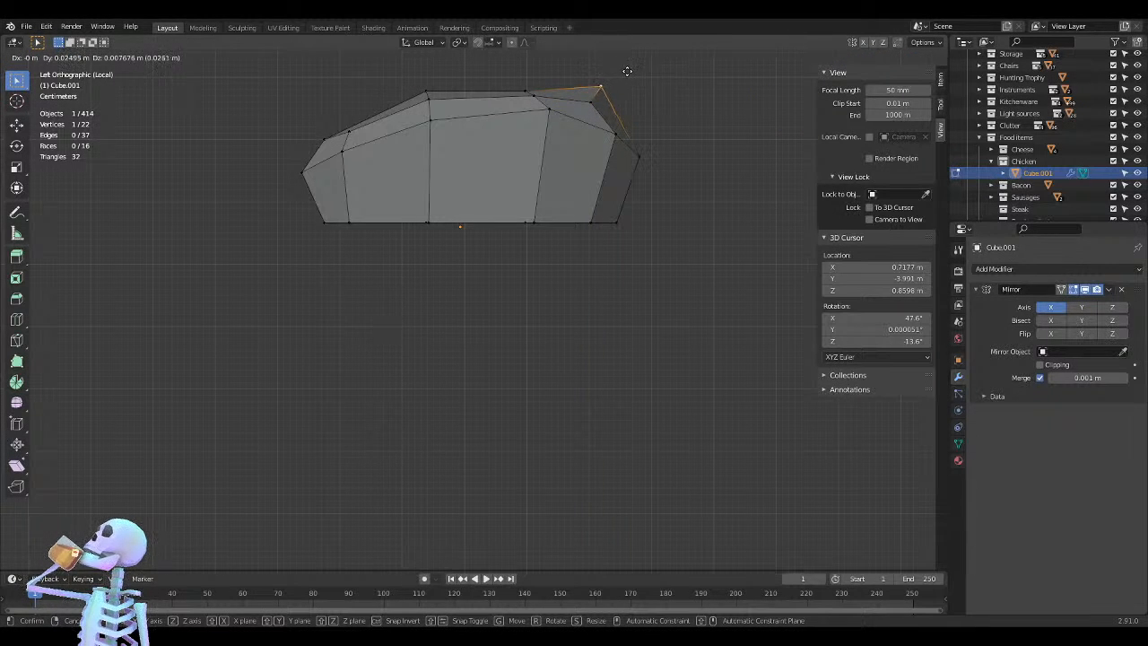
Raise the top's two middle centreline vertices, about 0.029 m toward the wide end and 0.009 m toward the narrow end
{"action": "left_click", "coordinate": [526, 90]}
{"action": "key", "text": "g"}
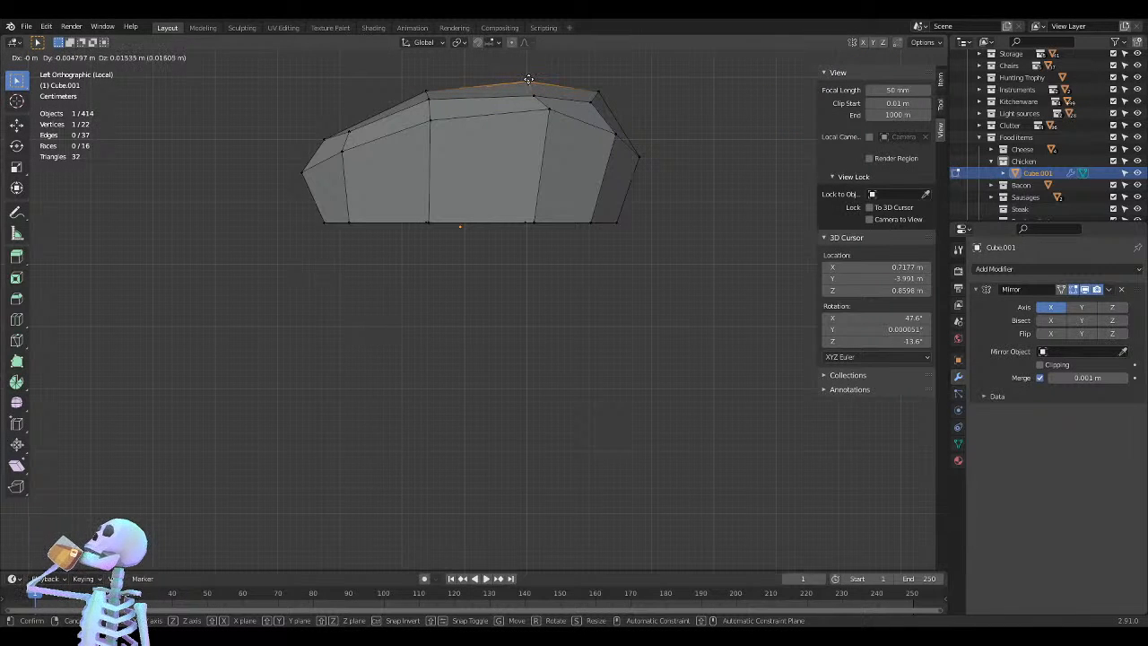
{"action": "left_click", "coordinate": [532, 72]}
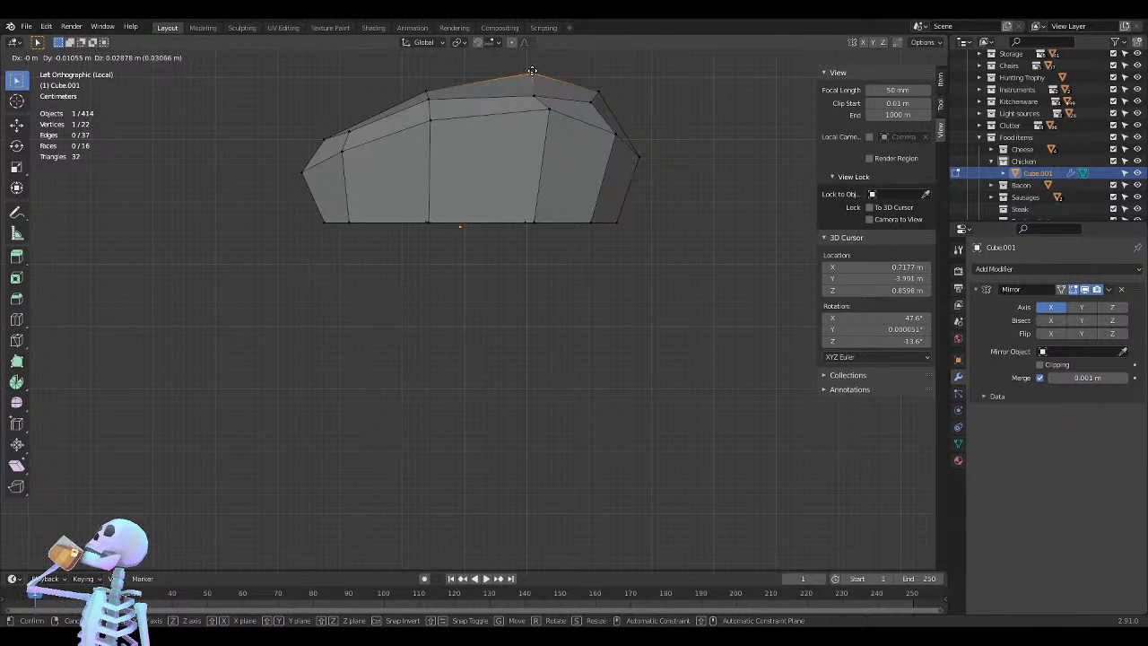
{"action": "left_click", "coordinate": [424, 92]}
{"action": "key", "text": "g"}
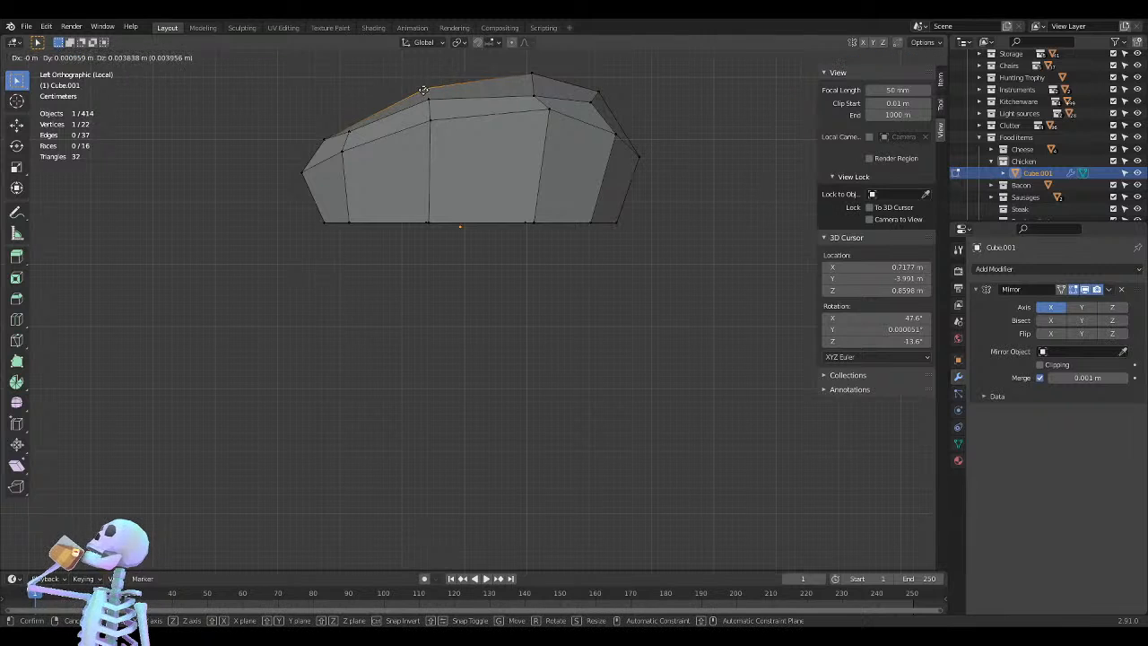
{"action": "left_click", "coordinate": [431, 101]}
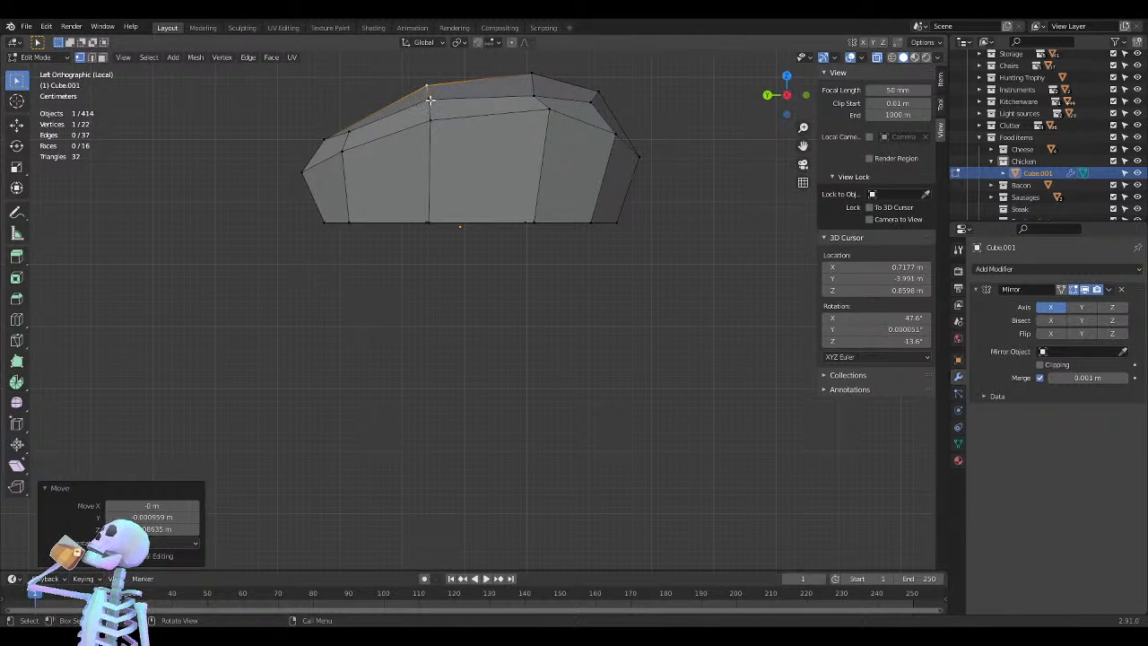
Lower the top's middle outer vertex toward the narrow end slightly, and shift the other one about 0.01 m up and toward the wide end
{"action": "key", "text": "g"}
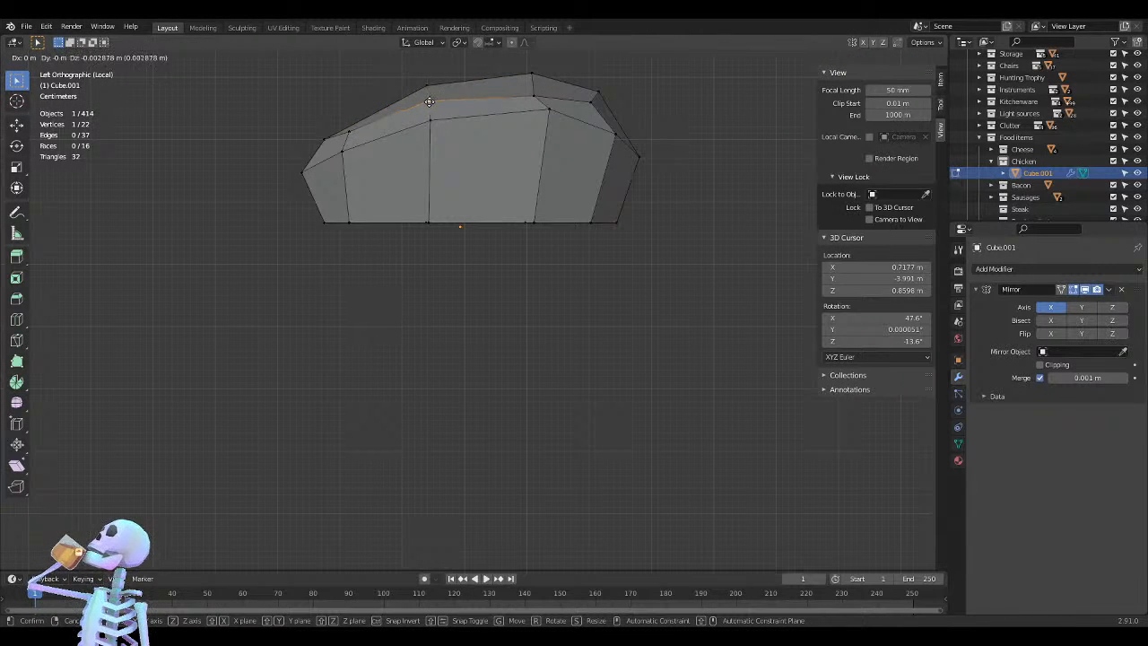
{"action": "left_click", "coordinate": [429, 100]}
{"action": "left_click", "coordinate": [532, 92]}
{"action": "key", "text": "g"}
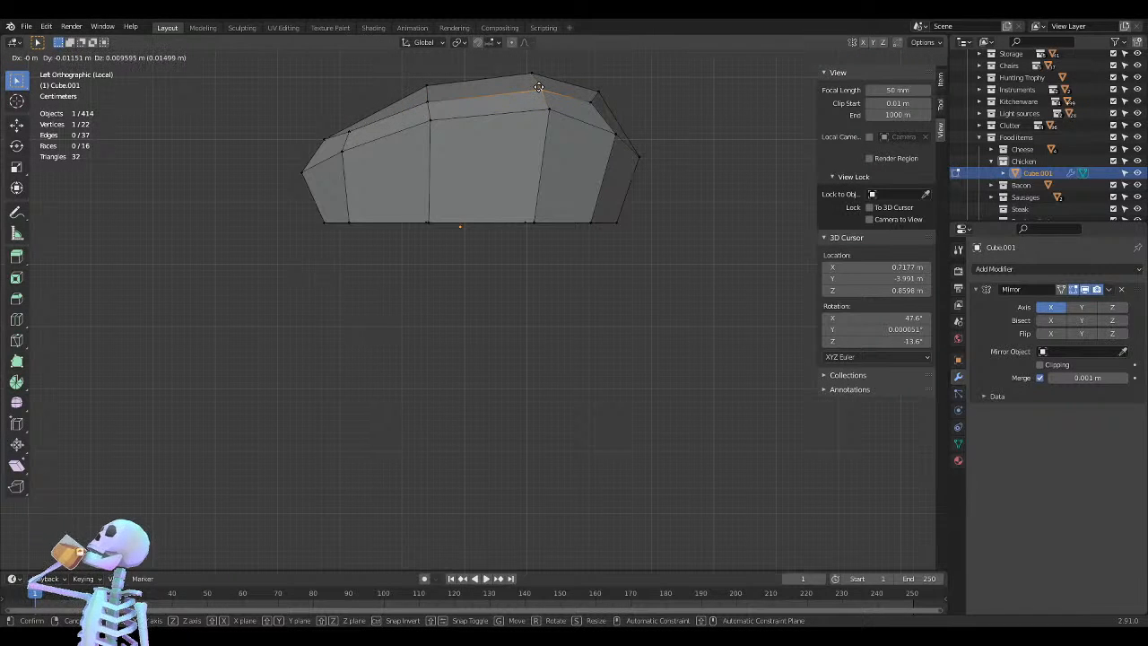
{"action": "left_click", "coordinate": [538, 89]}
Move the mid-height loop's middle outer vertex toward the wide end down about 0.009 m and 0.005 m toward the narrow end
{"action": "left_click", "coordinate": [549, 109]}
{"action": "key", "text": "g"}
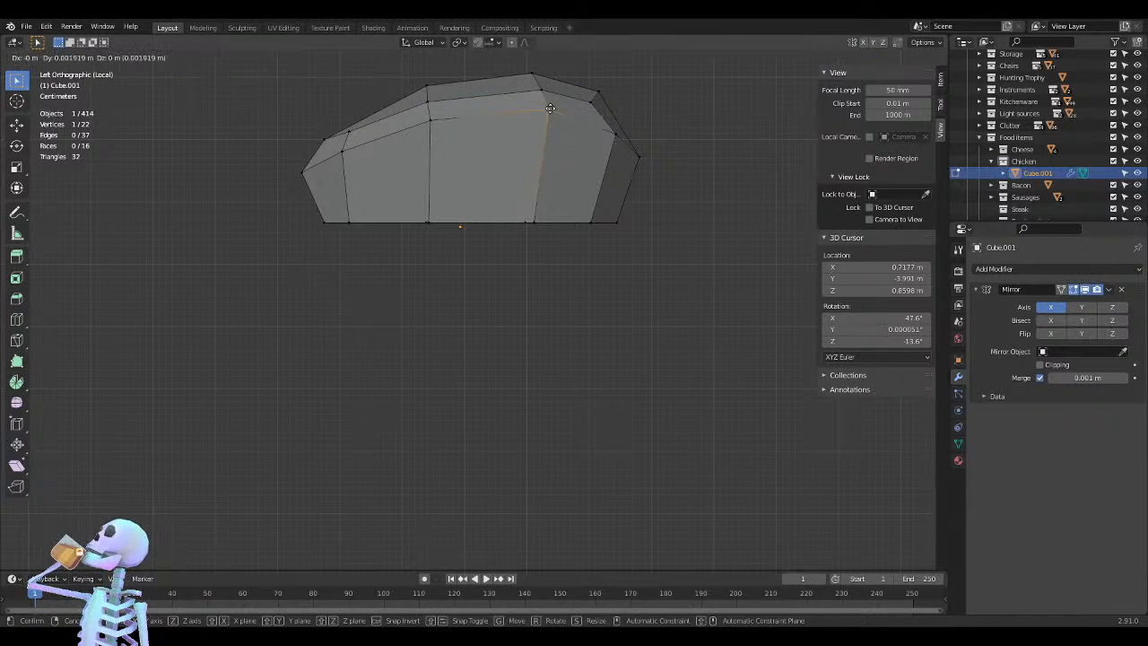
{"action": "left_click", "coordinate": [548, 114]}
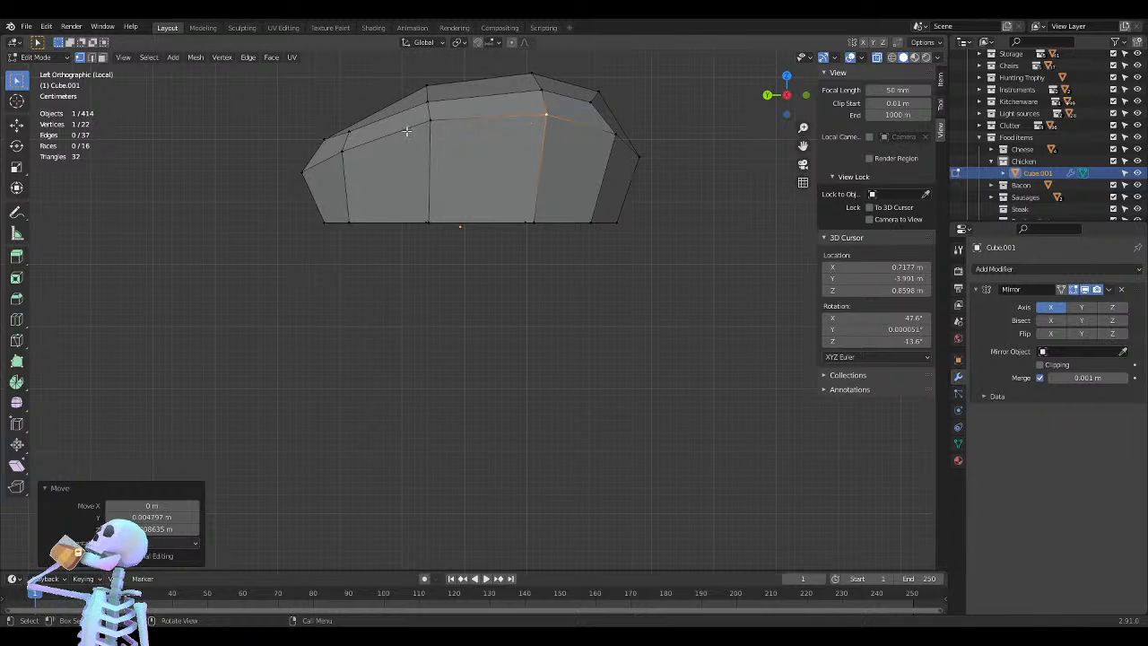
Lower the narrow end's outer top vertex about 0.007 m, and move its centreline top vertex about 0.015 m up and inward
{"action": "left_click", "coordinate": [344, 130]}
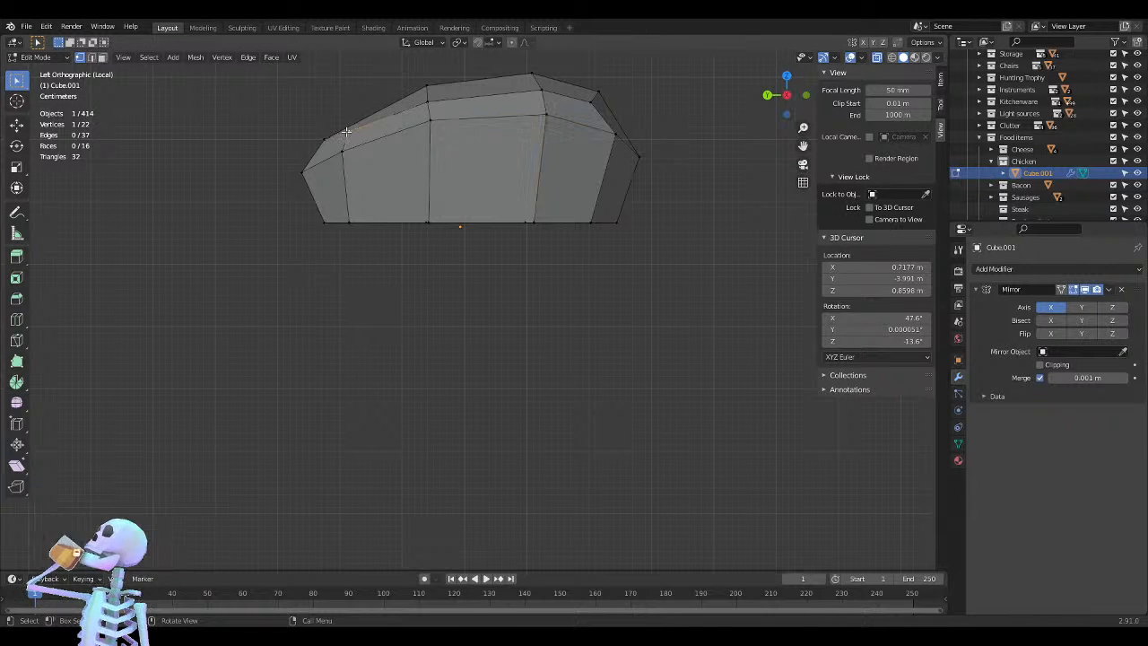
{"action": "key", "text": "g"}
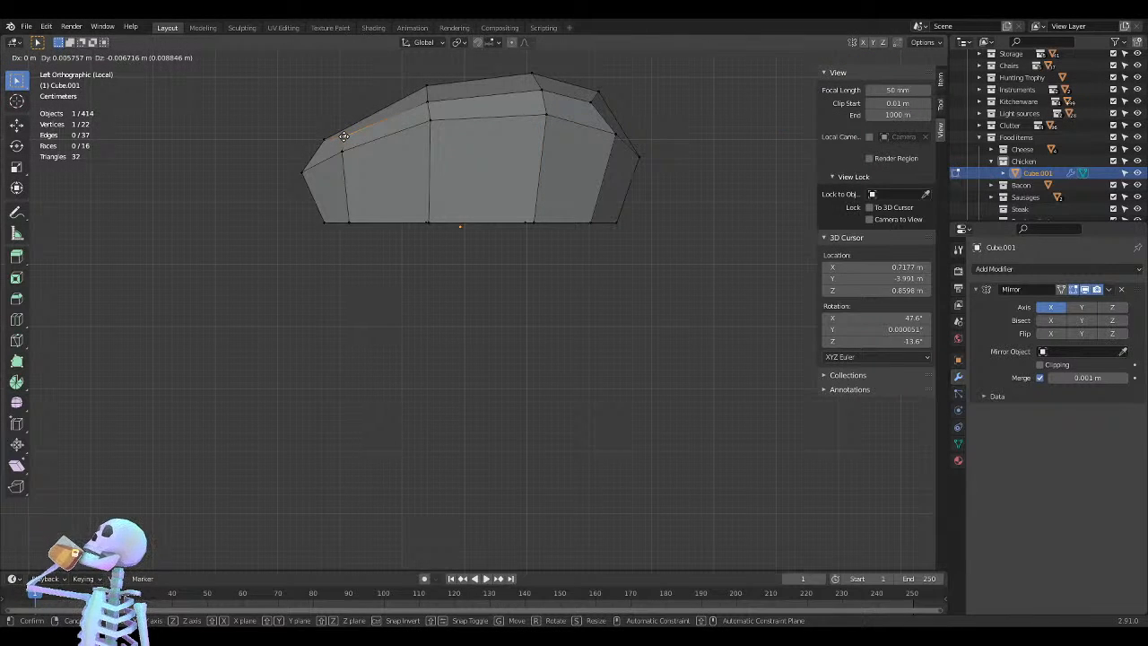
{"action": "left_click", "coordinate": [343, 136]}
{"action": "left_click", "coordinate": [324, 135]}
{"action": "key", "text": "g"}
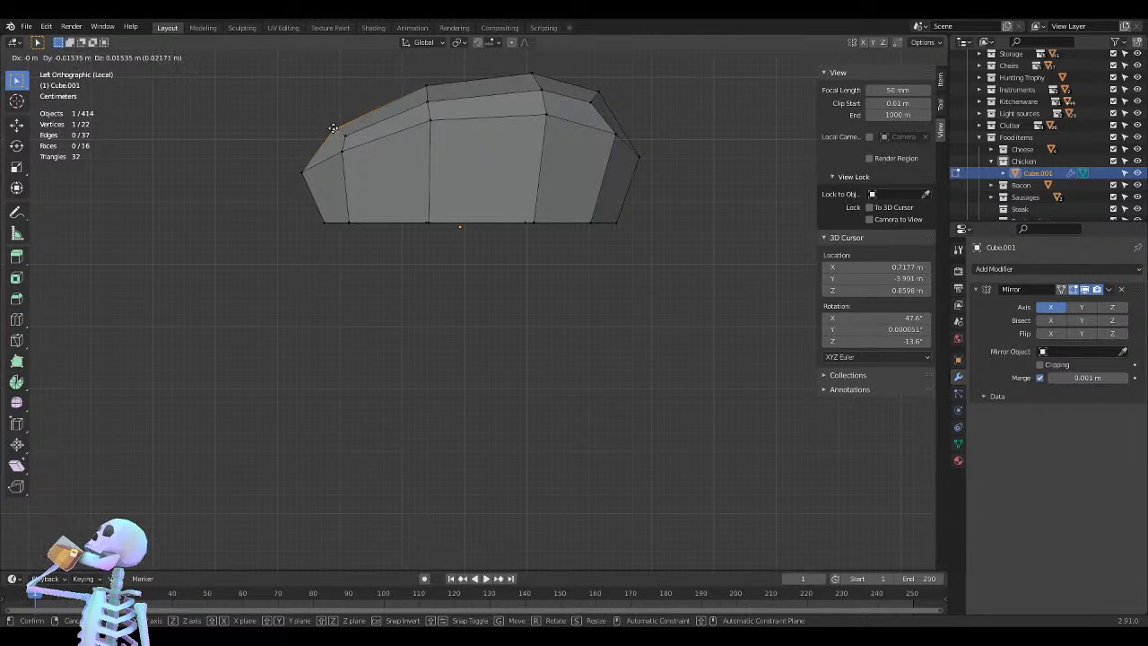
{"action": "left_click", "coordinate": [333, 129]}
Lower the mid-height loop's outer vertex nearest the narrow end in two moves of about 0.008 m and 0.025 m
{"action": "left_click", "coordinate": [340, 154]}
{"action": "key", "text": "g"}
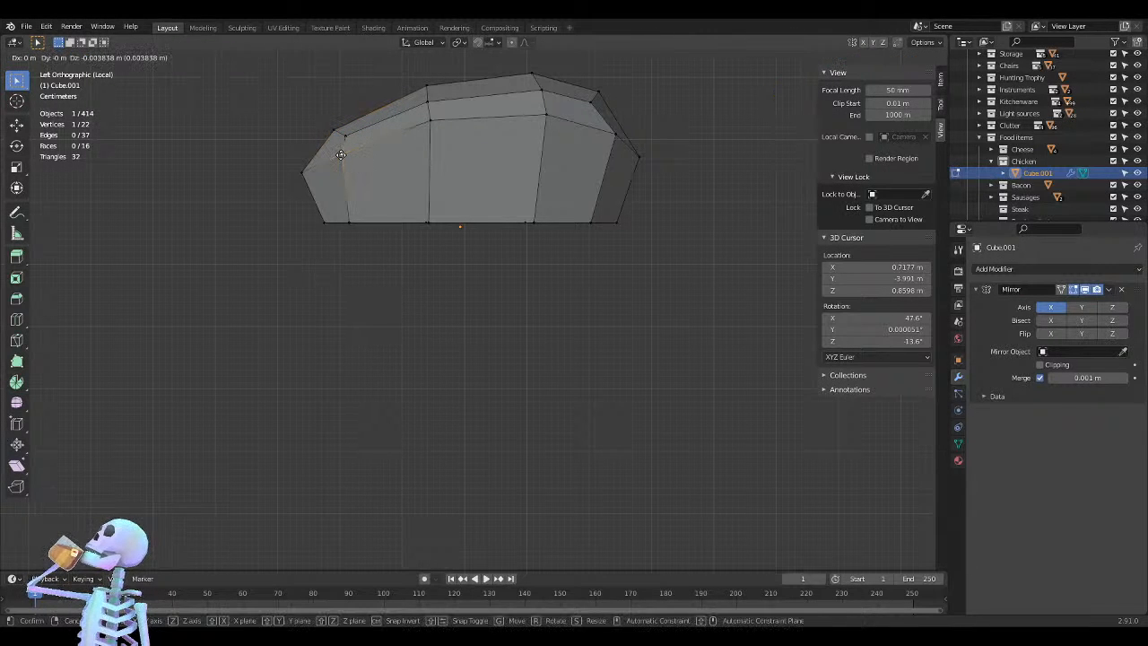
{"action": "left_click", "coordinate": [342, 155]}
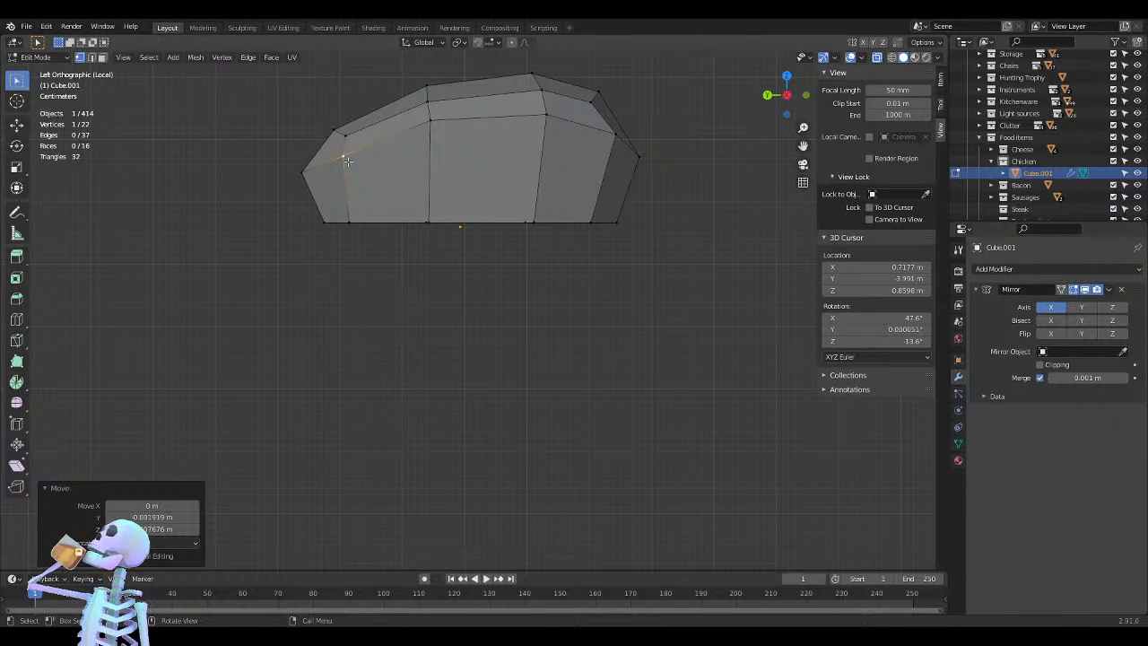
{"action": "key", "text": "g"}
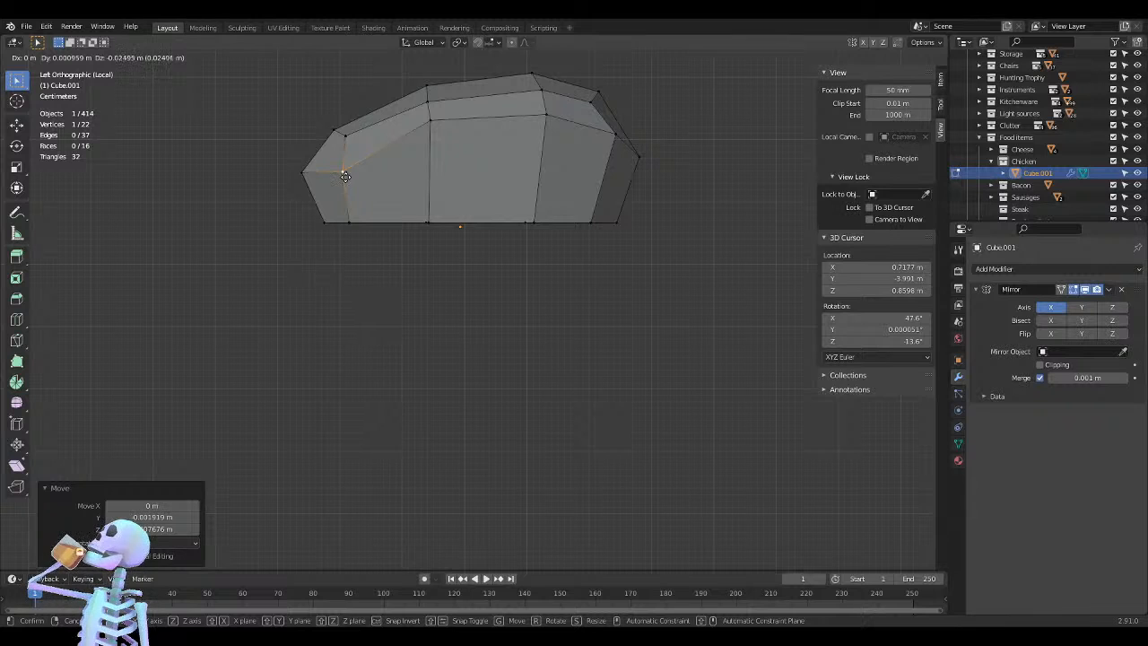
{"action": "left_click", "coordinate": [344, 176]}
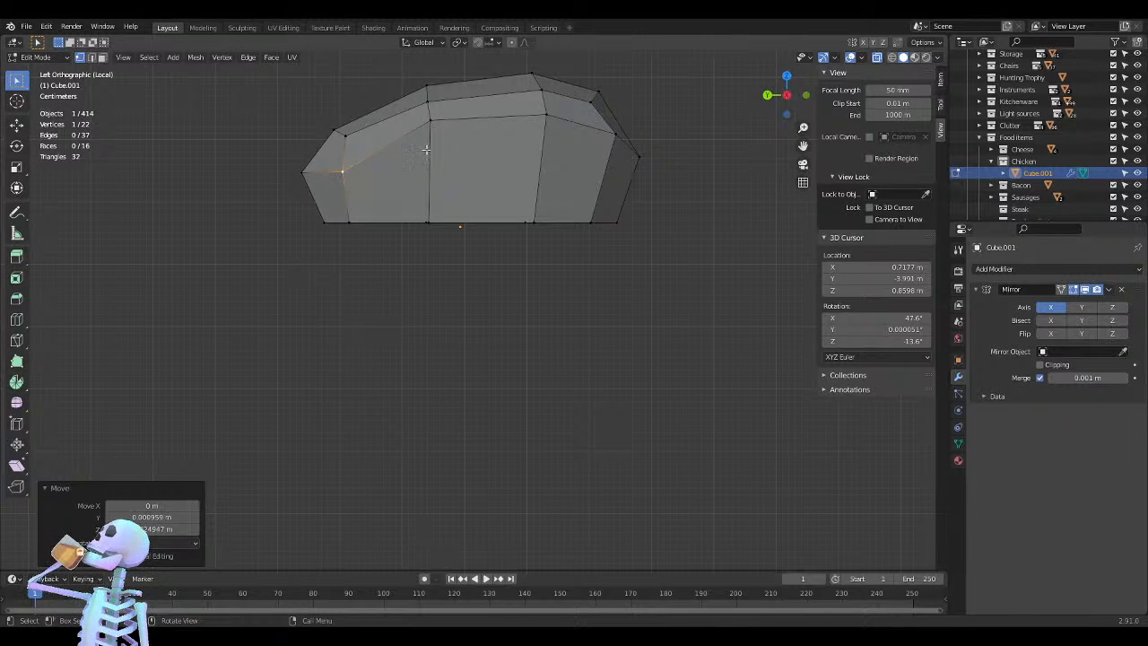
Lower the mid-height loop's middle outer vertex toward the narrow end about 0.04 m
{"action": "left_click", "coordinate": [429, 122]}
{"action": "key", "text": "g"}
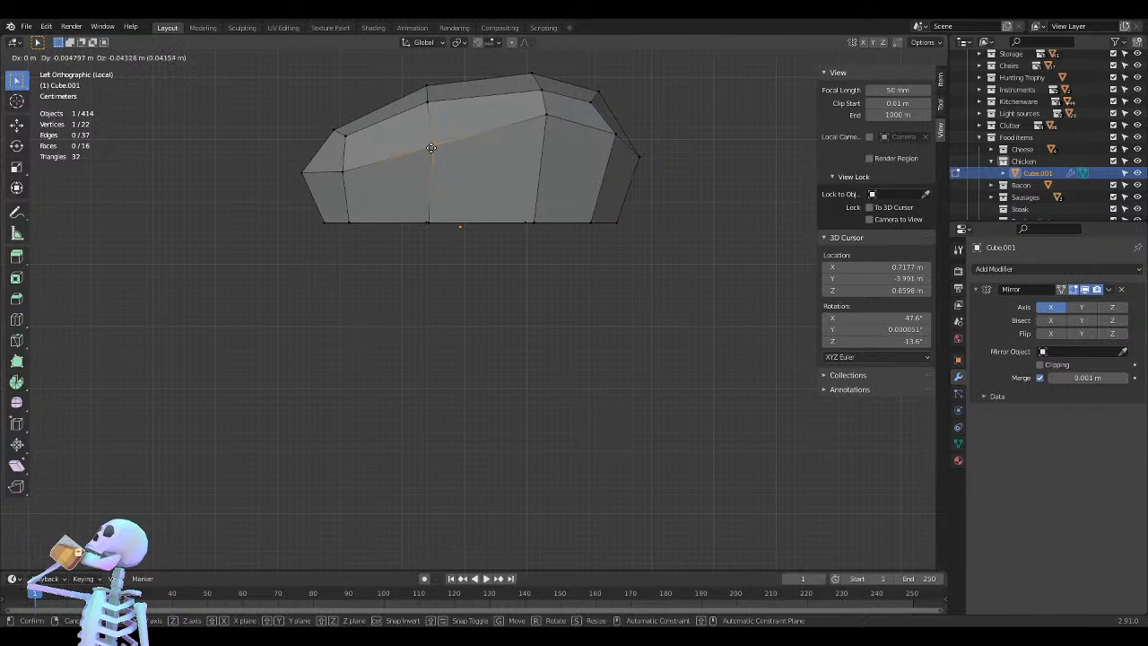
{"action": "left_click", "coordinate": [431, 143]}
Lower the mid-height loop's middle outer vertex toward the wide end about 0.023 m, and nudge it slightly up
{"action": "left_click", "coordinate": [544, 115]}
{"action": "key", "text": "g"}
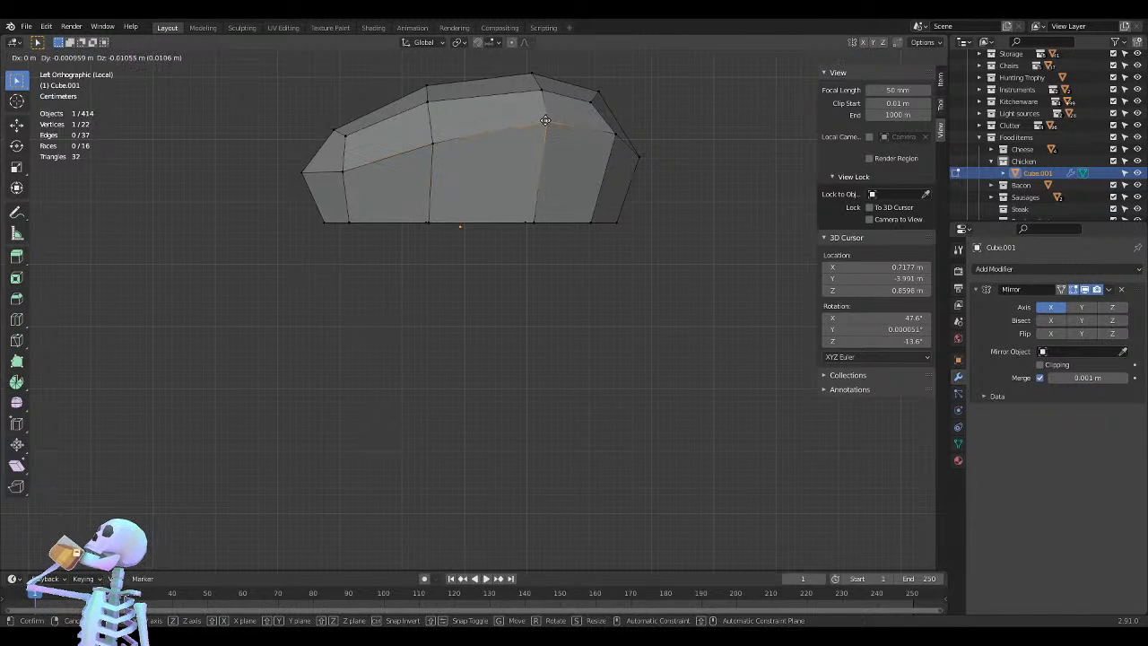
{"action": "left_click", "coordinate": [542, 128]}
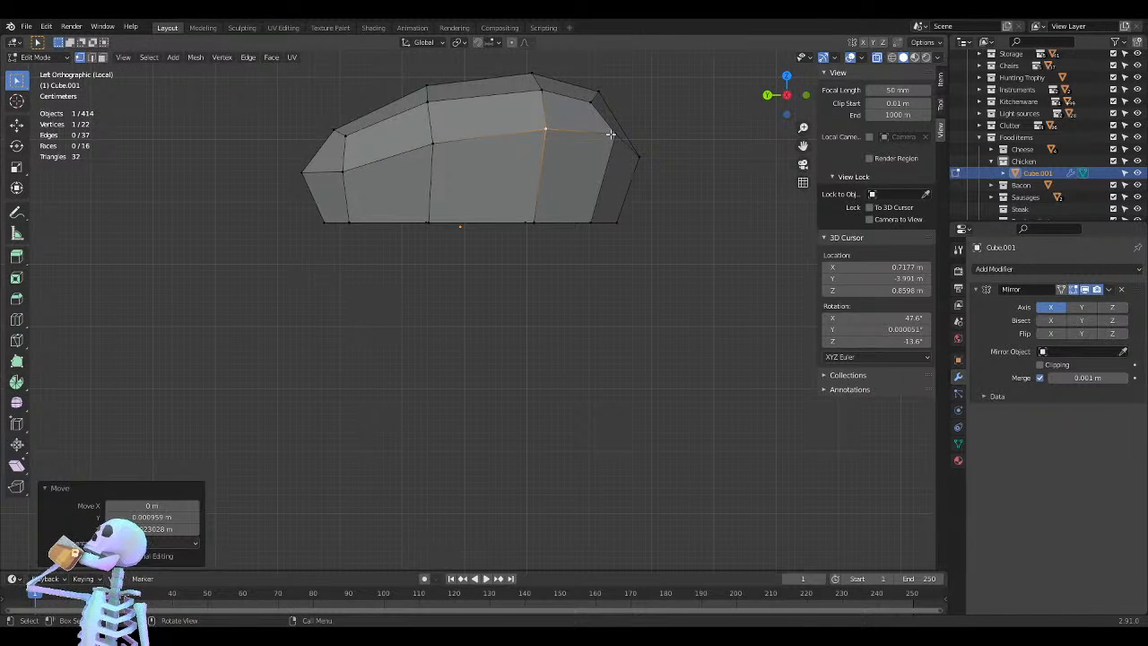
{"action": "key", "text": "g"}
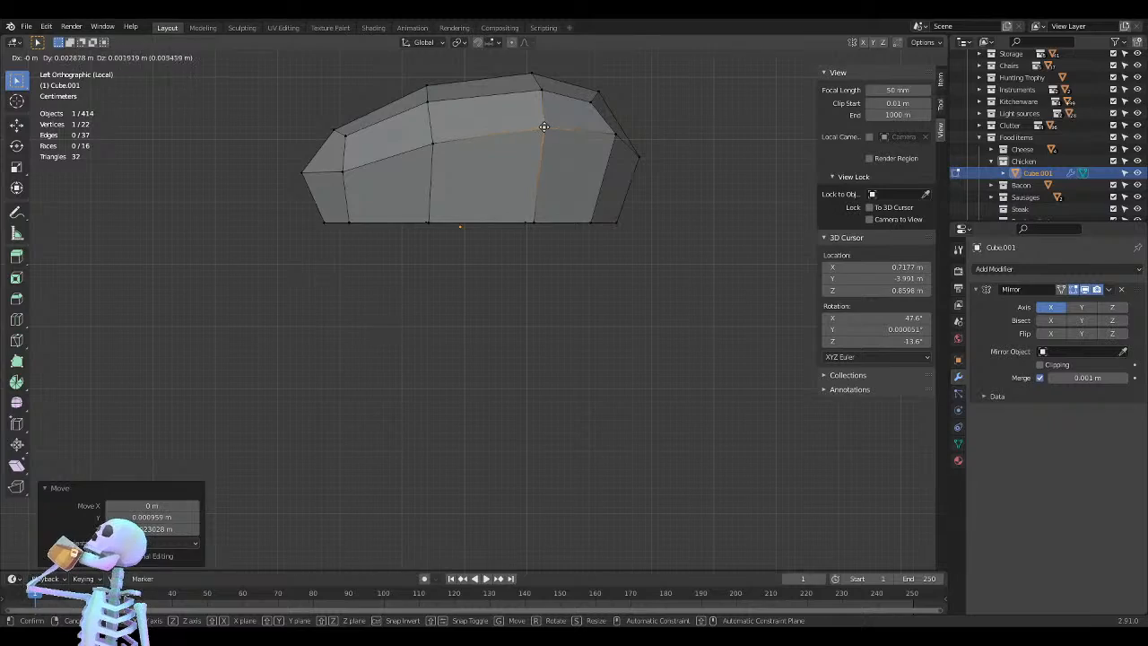
{"action": "left_click", "coordinate": [545, 128]}
{"action": "left_click", "coordinate": [684, 213]}
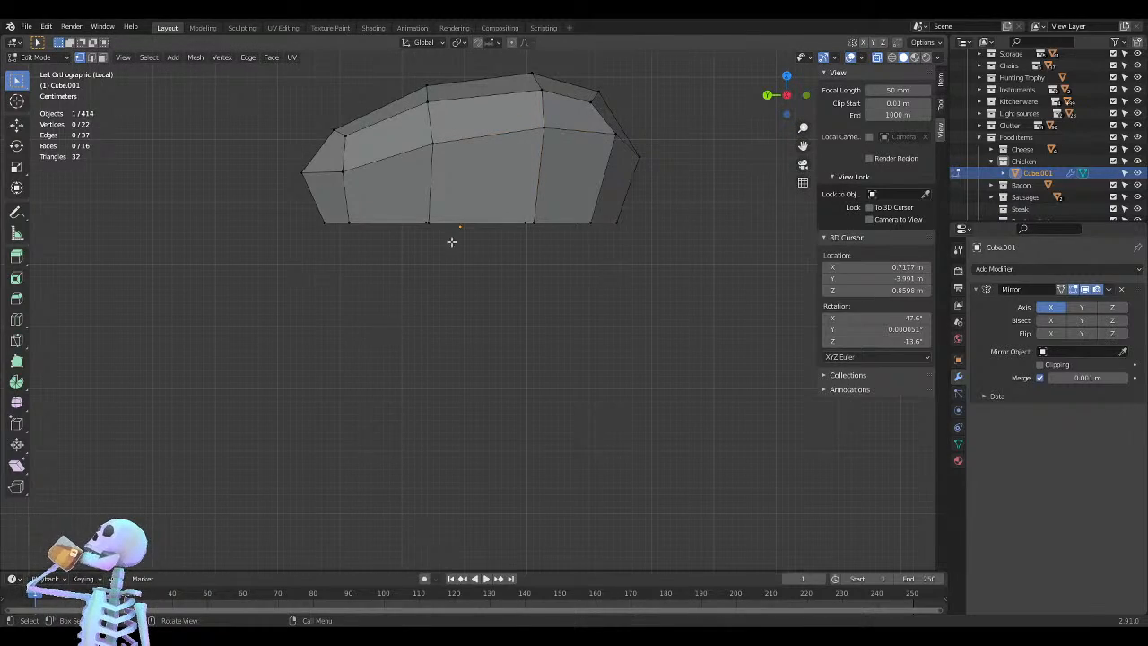
In the top view, move the four outer side vertices at the wide end about 0.018 m inward along X
{"action": "middle_click_drag", "start_coordinate": [424, 238], "coordinate": [492, 291]}
{"action": "key", "text": "alt+z"}
{"action": "scroll", "coordinate": [420, 285], "scroll_direction": "down", "scroll_amount": 6}
{"action": "key", "text": "KP_7"}
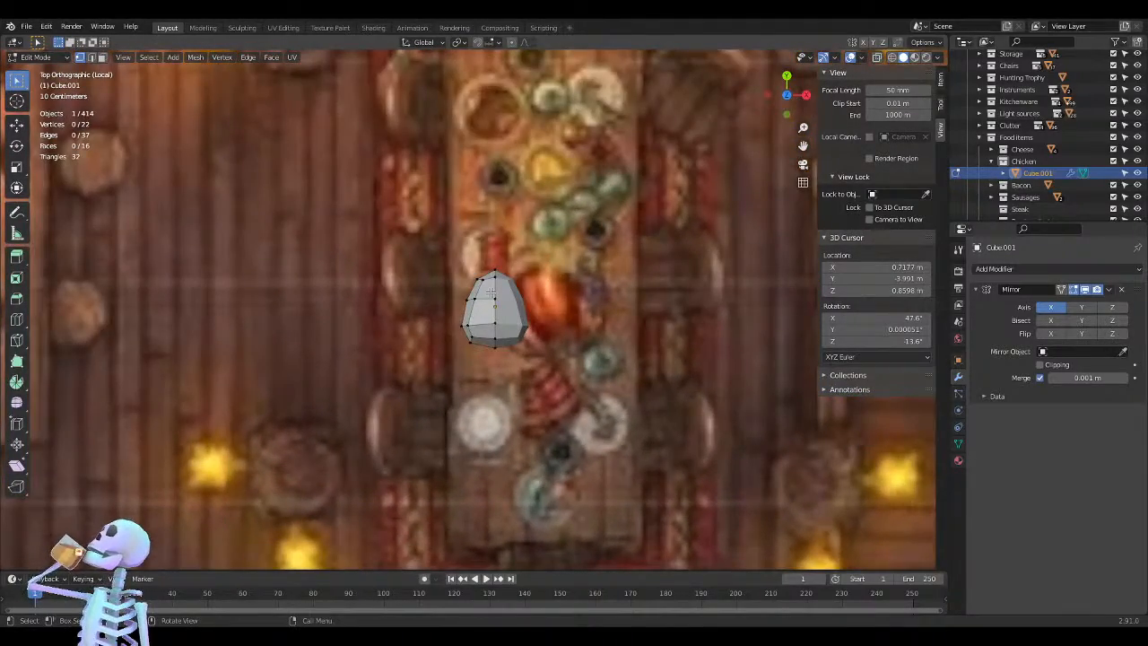
{"action": "scroll", "coordinate": [492, 291], "scroll_direction": "up", "scroll_amount": 6}
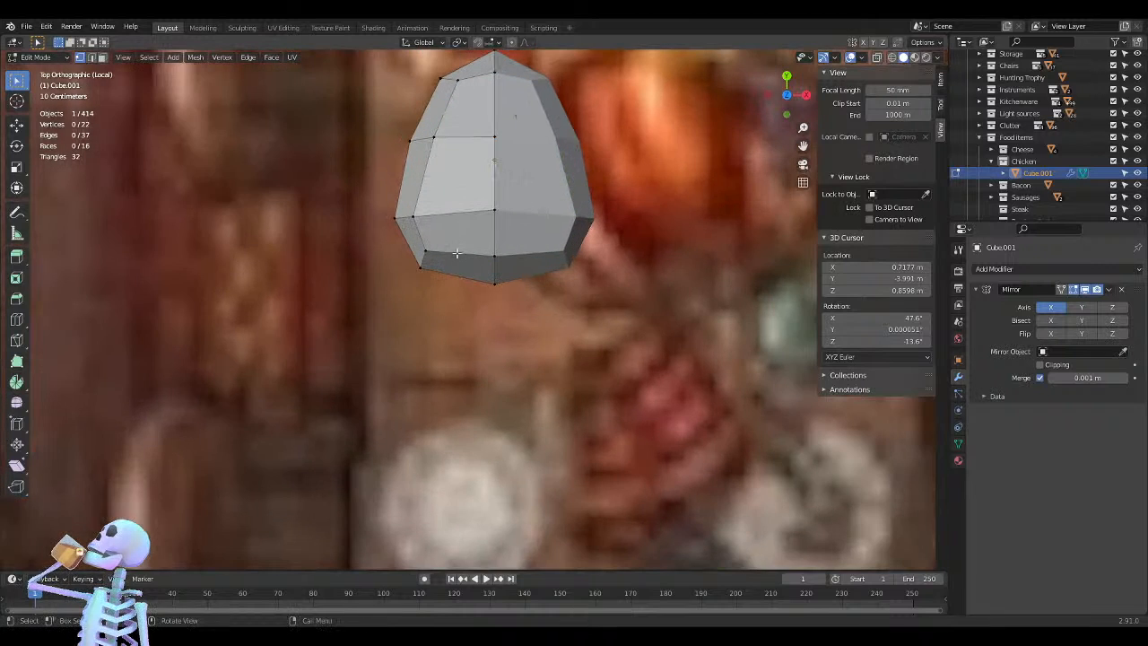
{"action": "left_click_drag", "start_coordinate": [377, 204], "coordinate": [437, 310]}
{"action": "key", "text": "g"}
{"action": "key", "text": "z"}
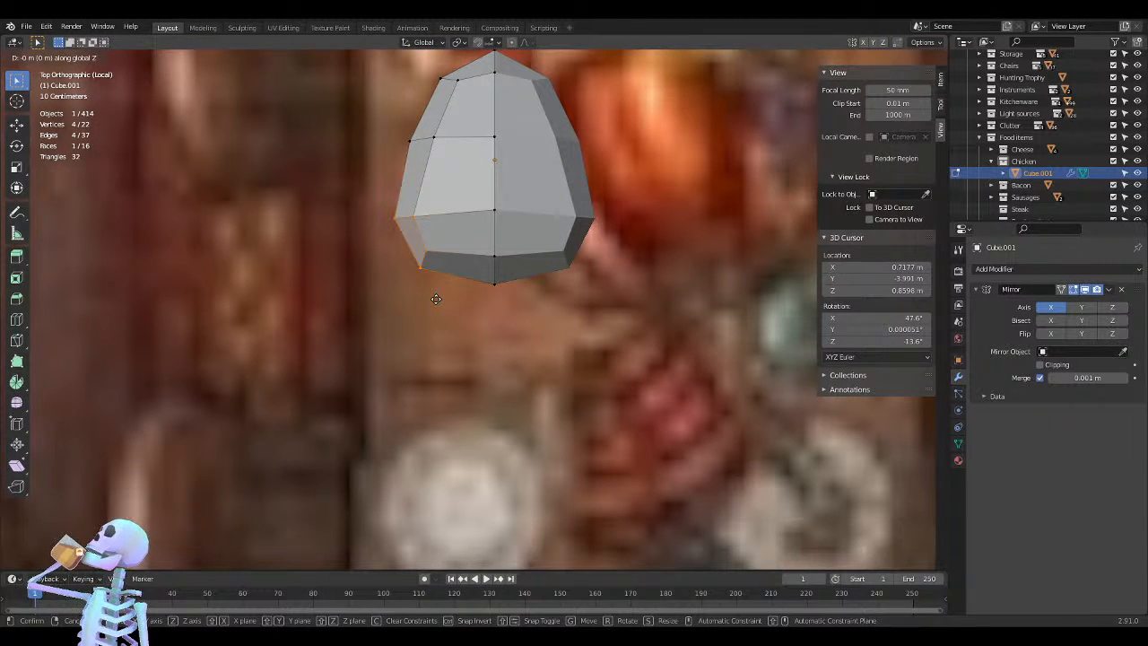
{"action": "key", "text": "x"}
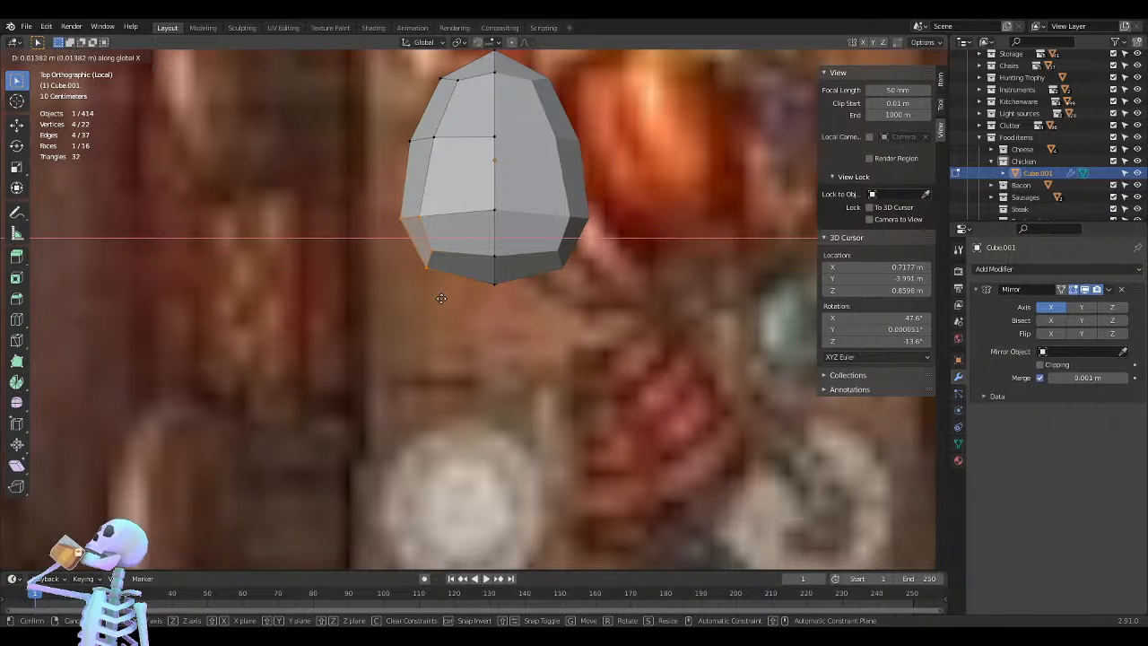
{"action": "left_click", "coordinate": [442, 298]}
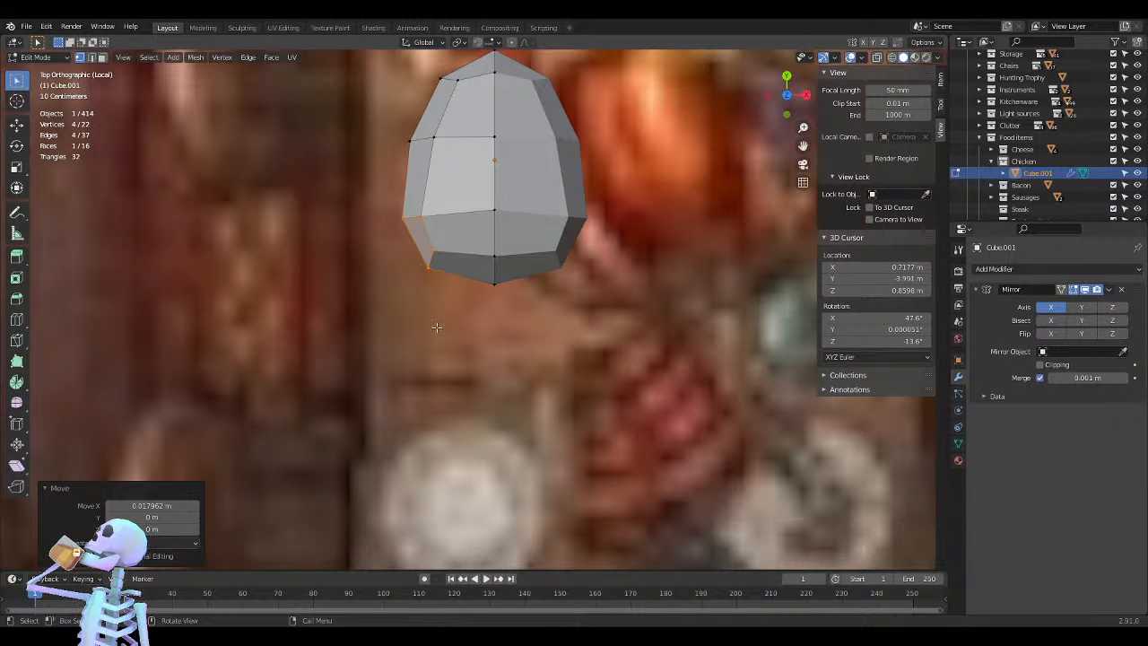
Move the wide end's outermost centreline vertex about 0.01 m inward along Y
{"action": "left_click", "coordinate": [494, 286]}
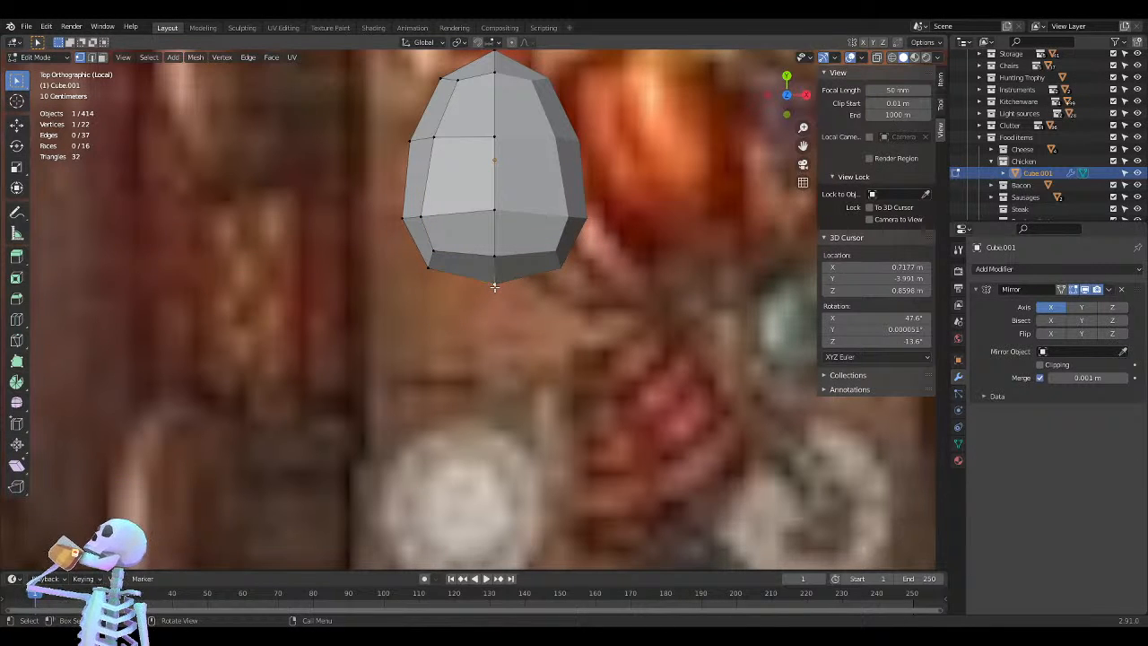
{"action": "key", "text": "g"}
{"action": "key", "text": "y"}
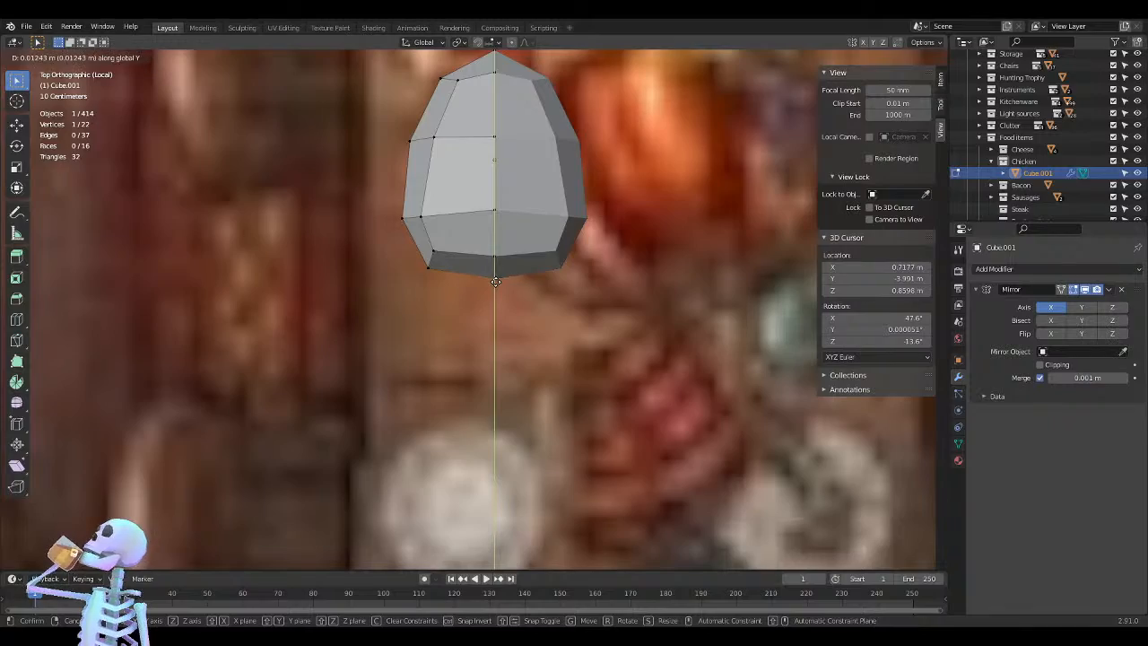
{"action": "left_click", "coordinate": [496, 282]}
{"action": "key", "text": "alt+a"}
Add one centred lengthwise loop cut between the body's centreline and its outer edge loop
{"action": "middle_click_drag", "start_coordinate": [504, 352], "coordinate": [441, 332]}
{"action": "scroll", "coordinate": [441, 330], "scroll_direction": "down", "scroll_amount": 4}
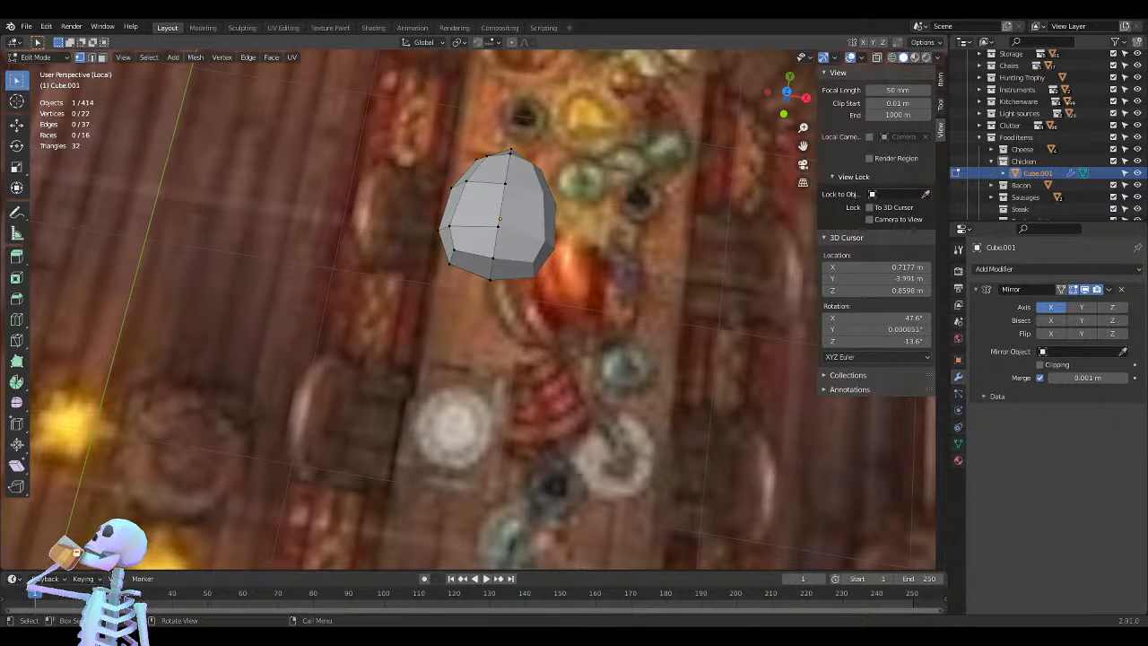
{"action": "scroll", "coordinate": [543, 269], "scroll_direction": "up", "scroll_amount": 2}
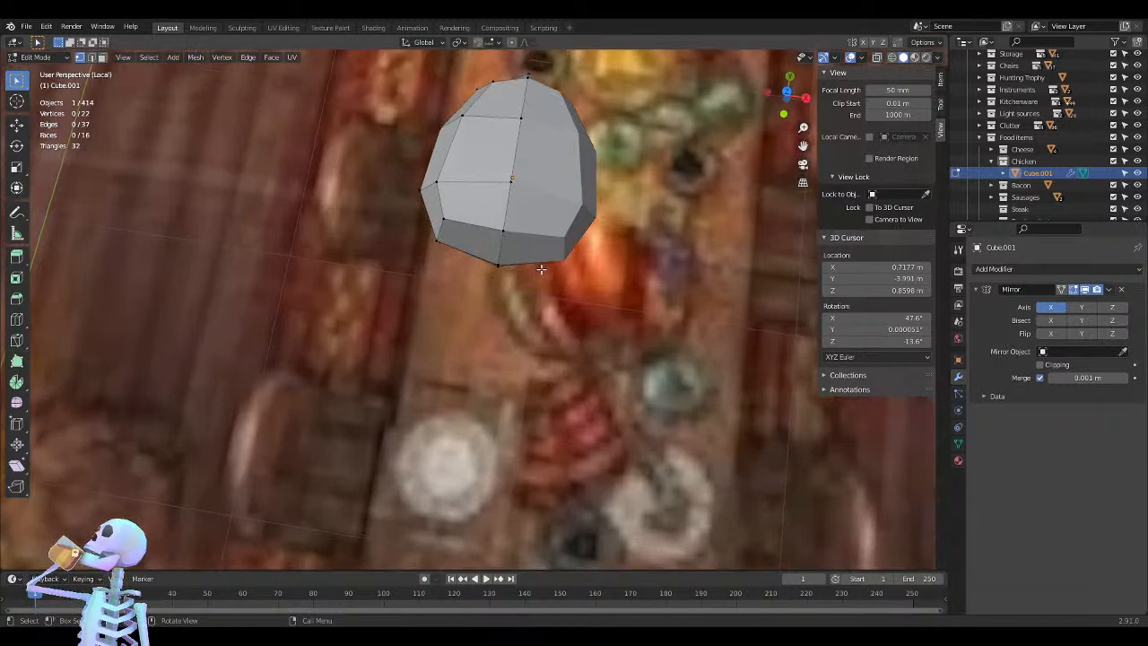
{"action": "middle_click_drag", "start_coordinate": [521, 230], "coordinate": [418, 305], "text": "shift"}
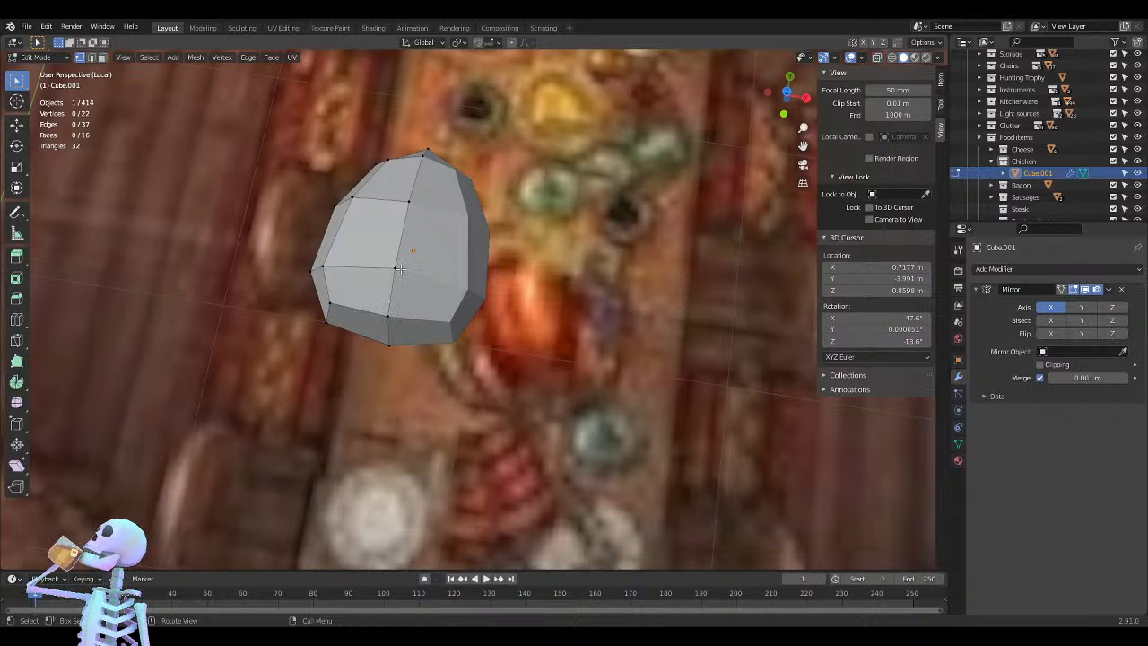
{"action": "key", "text": "KP_7"}
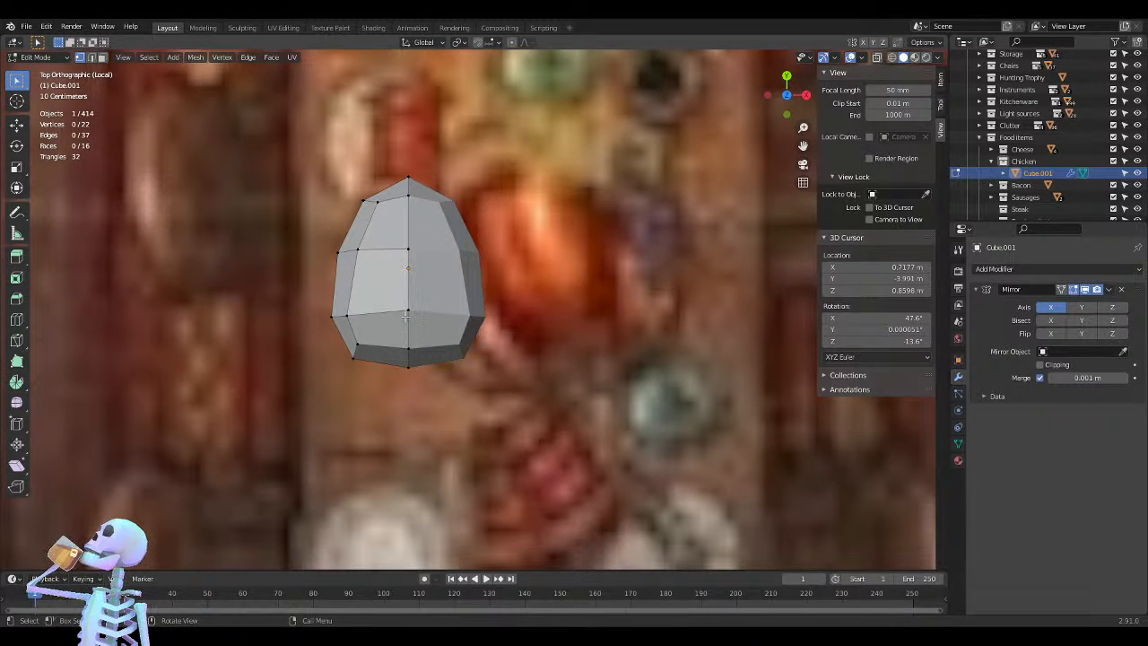
{"action": "left_click", "coordinate": [408, 347]}
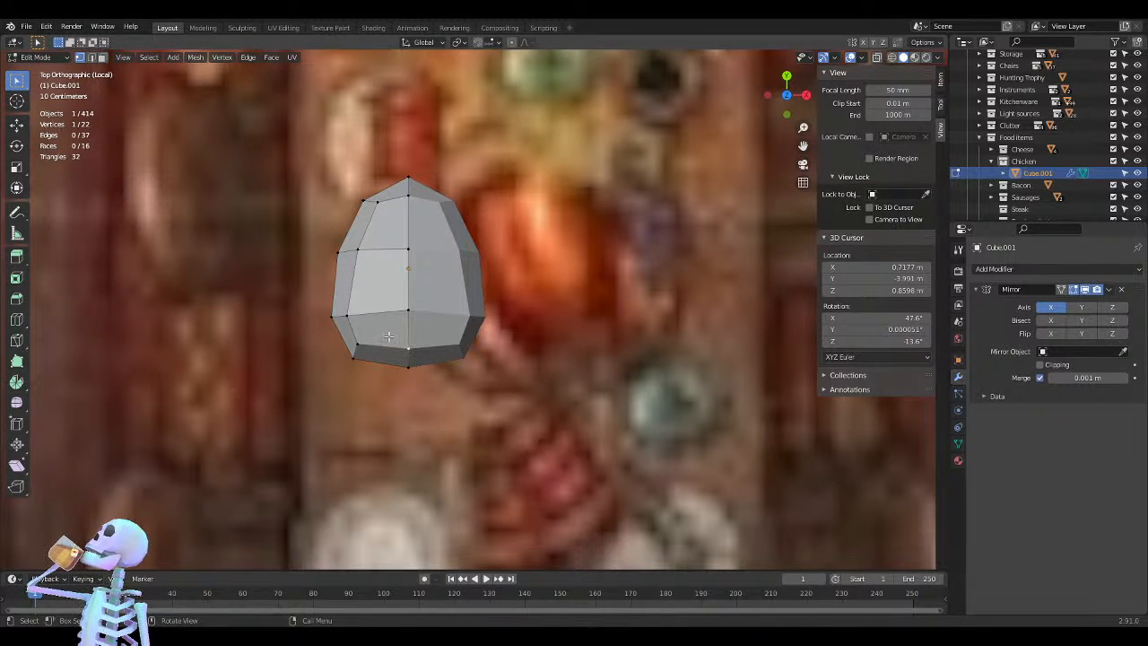
{"action": "key", "text": "ctrl+r"}
{"action": "left_click", "coordinate": [388, 334]}
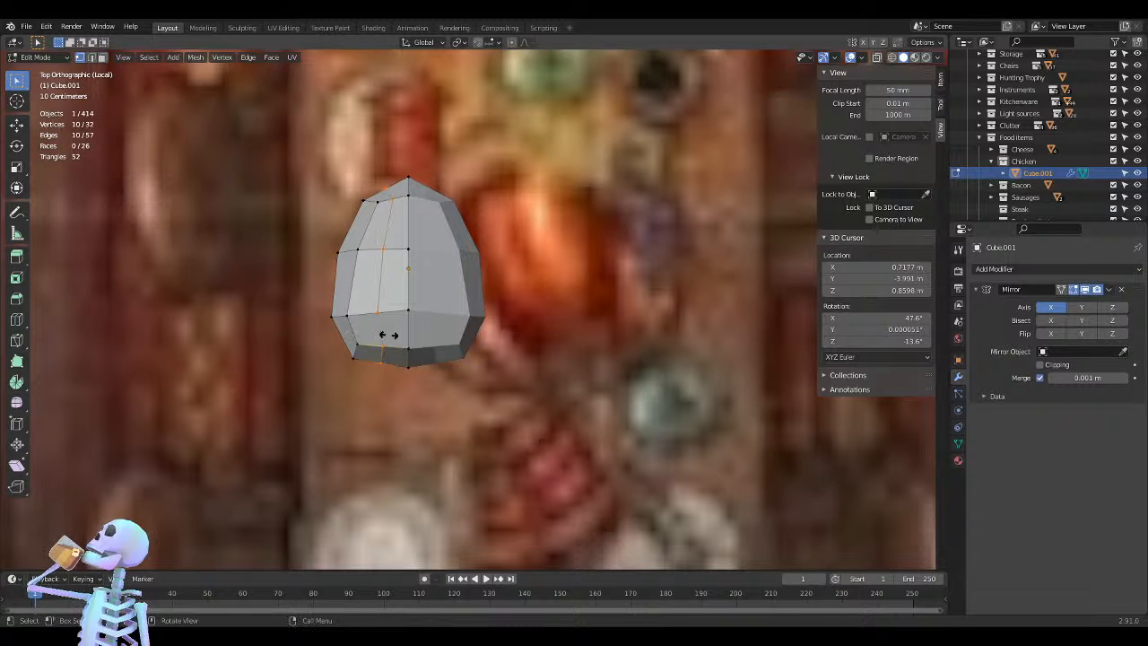
{"action": "right_click", "coordinate": [389, 335]}
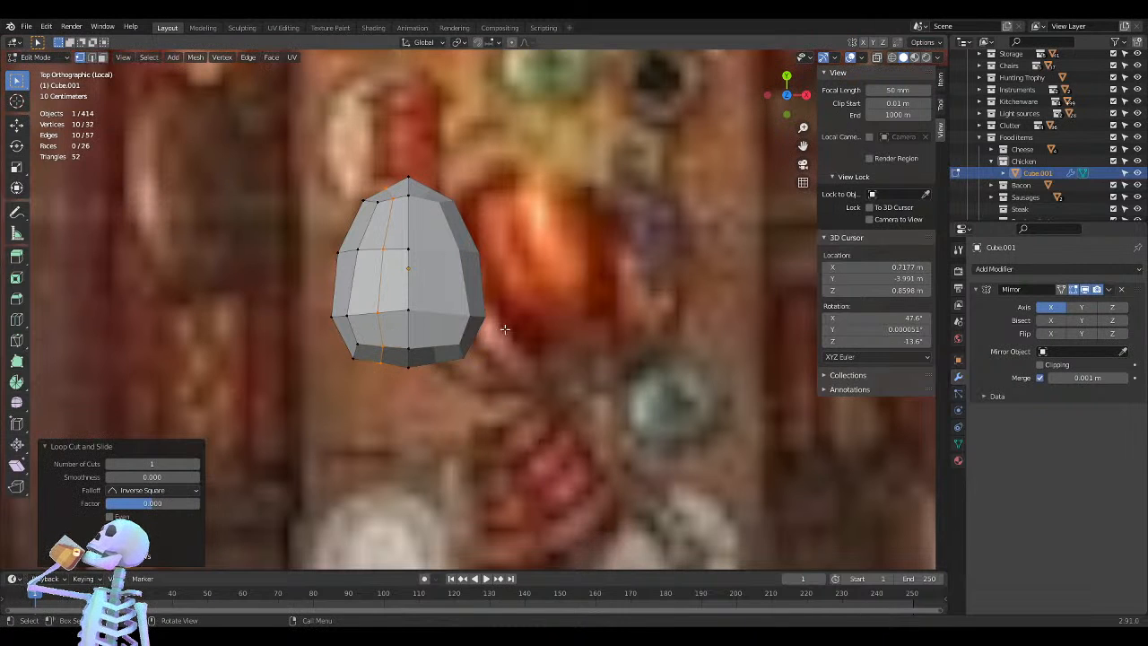
Indent the wide end by moving its upper centreline vertex about 0.025 m and its mid-height one about 0.033 m inward along Y
{"action": "left_click", "coordinate": [408, 347]}
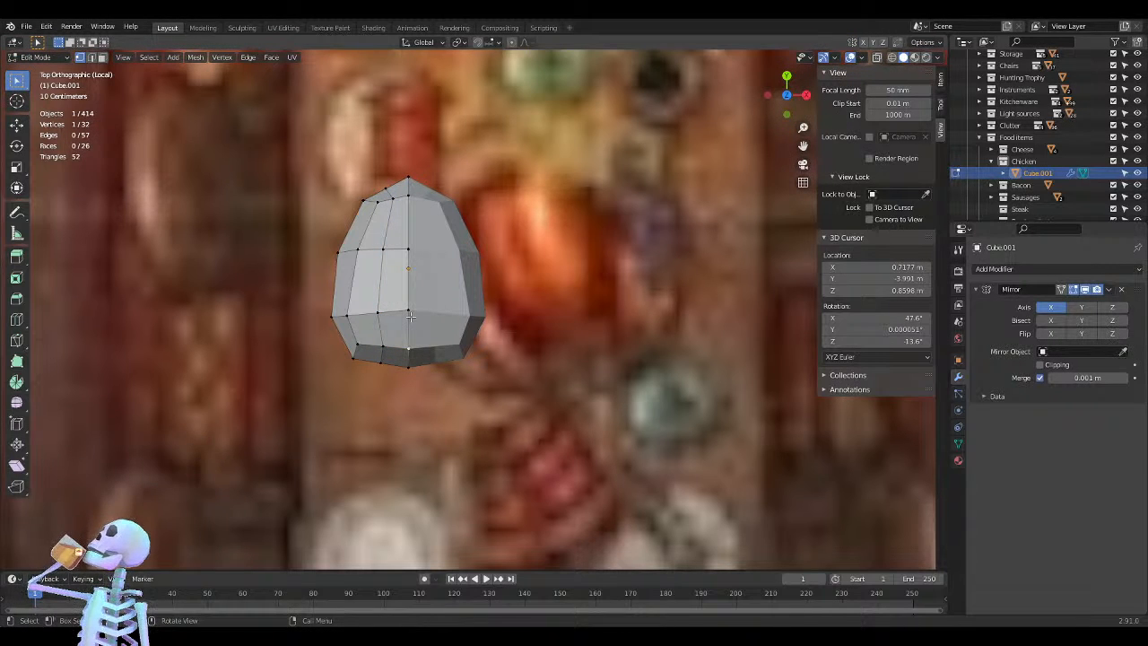
{"action": "key", "text": "g"}
{"action": "key", "text": "y"}
{"action": "left_click", "coordinate": [416, 347]}
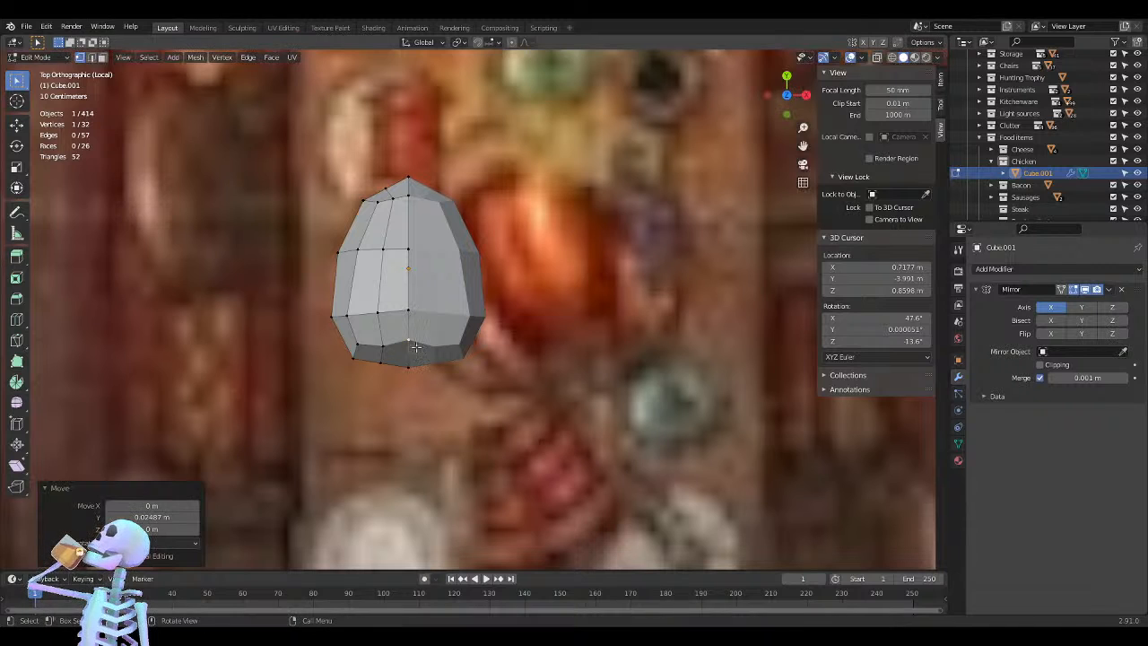
{"action": "key", "text": "g"}
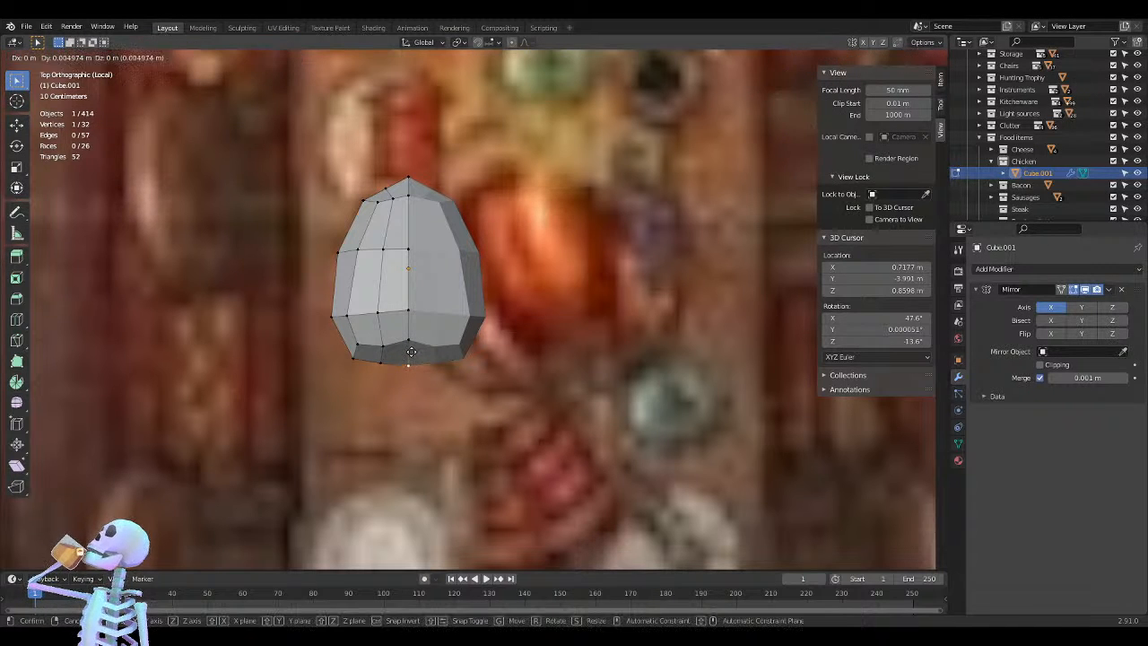
{"action": "left_click", "coordinate": [411, 342]}
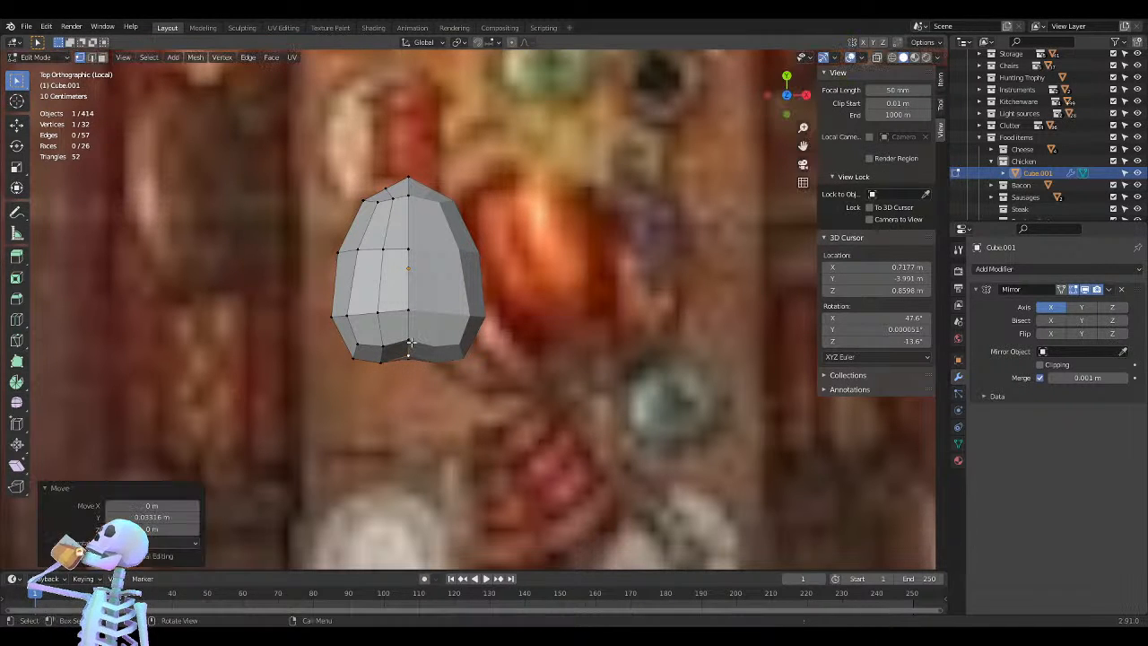
Move the wide end's bottom centreline vertex about 0.131 m inward along Y
{"action": "middle_click_drag", "start_coordinate": [386, 361], "coordinate": [449, 267]}
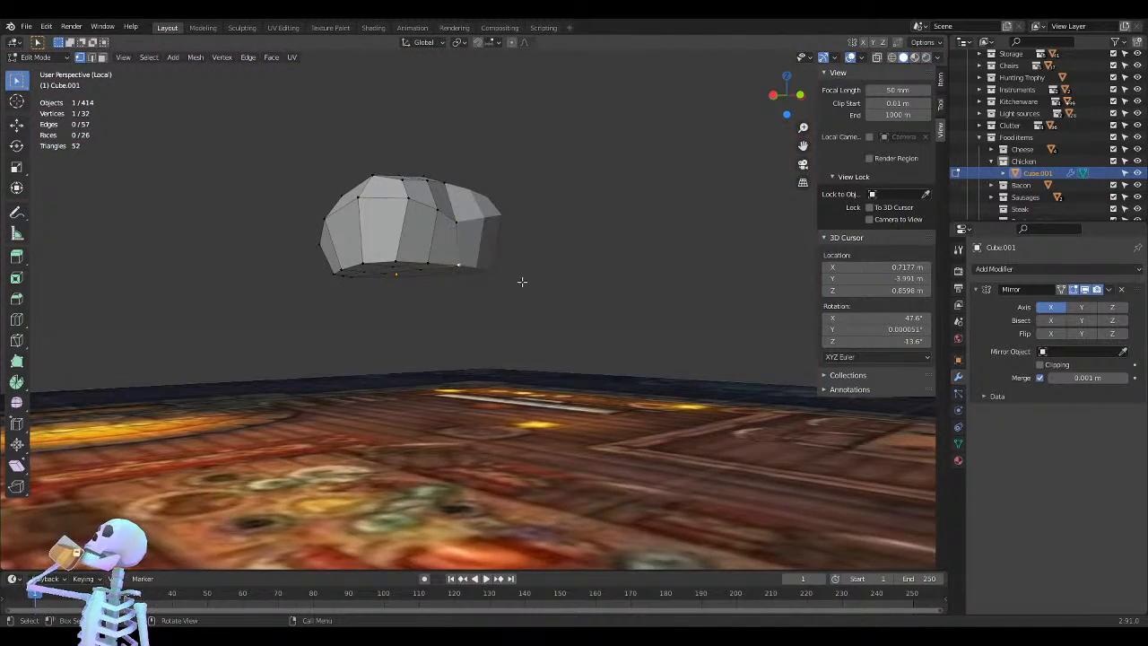
{"action": "middle_click_drag", "start_coordinate": [522, 281], "coordinate": [471, 289]}
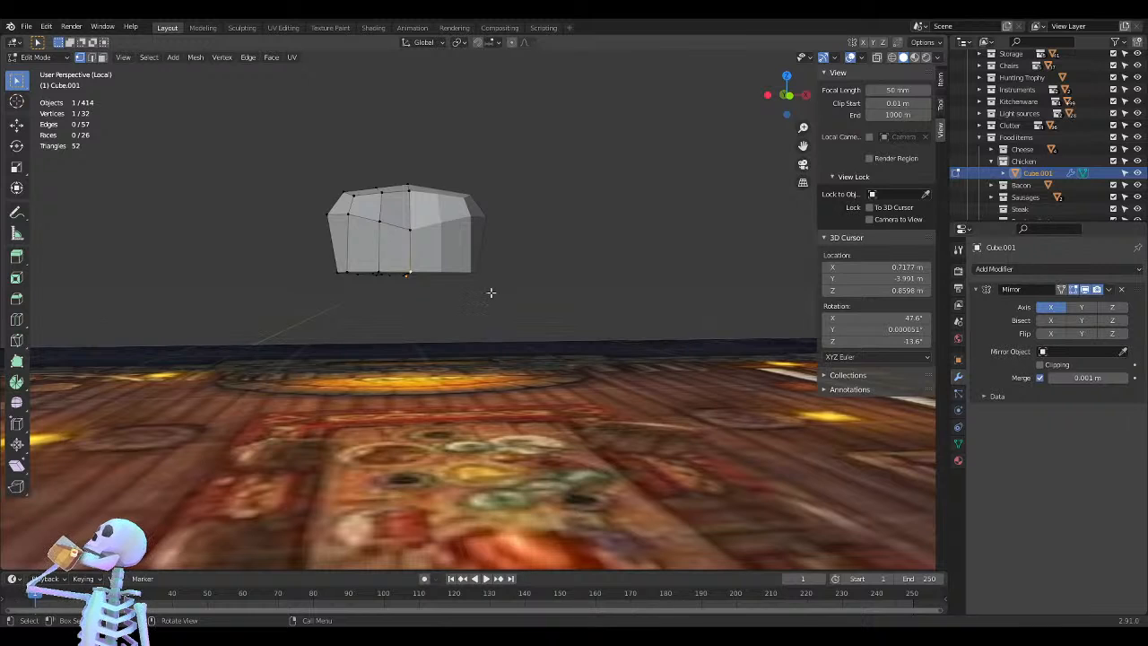
{"action": "key", "text": "g"}
{"action": "key", "text": "y"}
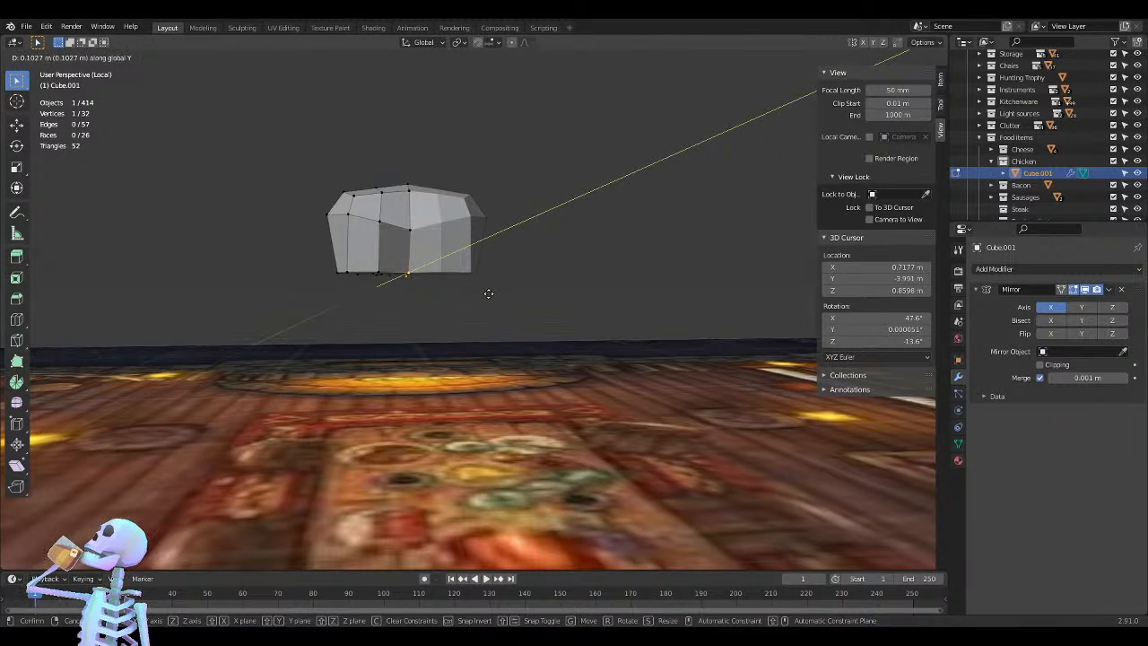
{"action": "left_click", "coordinate": [486, 290]}
In the left side view, move the bottom centreline vertex up and back toward the wide end
{"action": "middle_click_drag", "start_coordinate": [487, 290], "coordinate": [592, 337]}
{"action": "key", "text": "alt+z"}
{"action": "key", "text": "KP_1"}
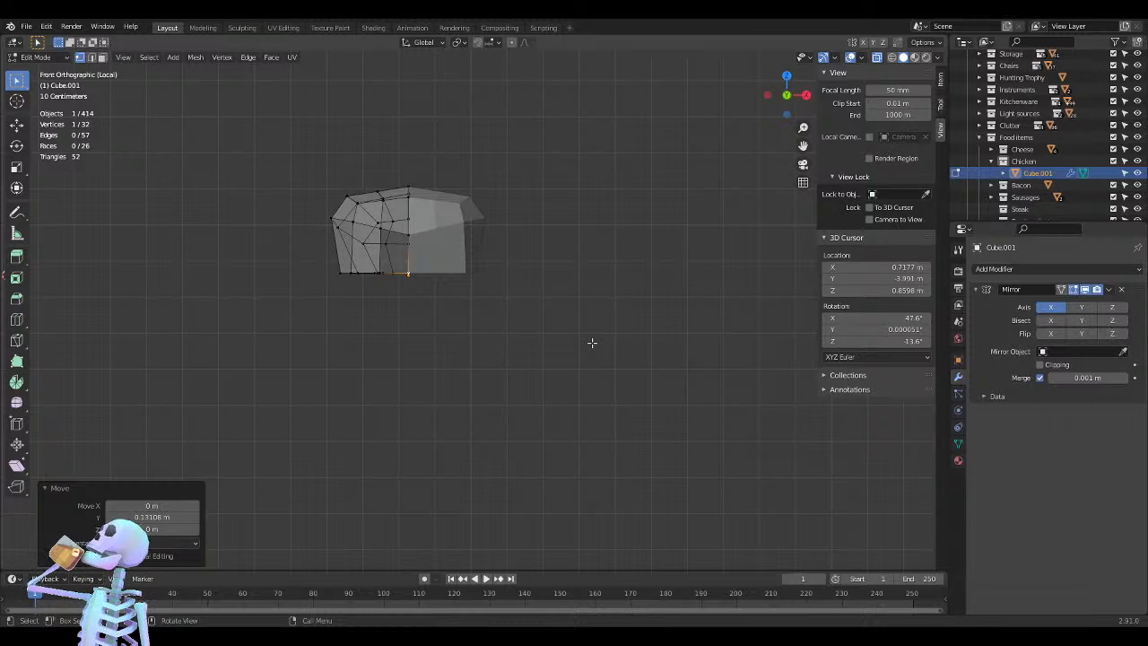
{"action": "key", "text": "ctrl+KP_3"}
{"action": "scroll", "coordinate": [587, 322], "scroll_direction": "up", "scroll_amount": 5}
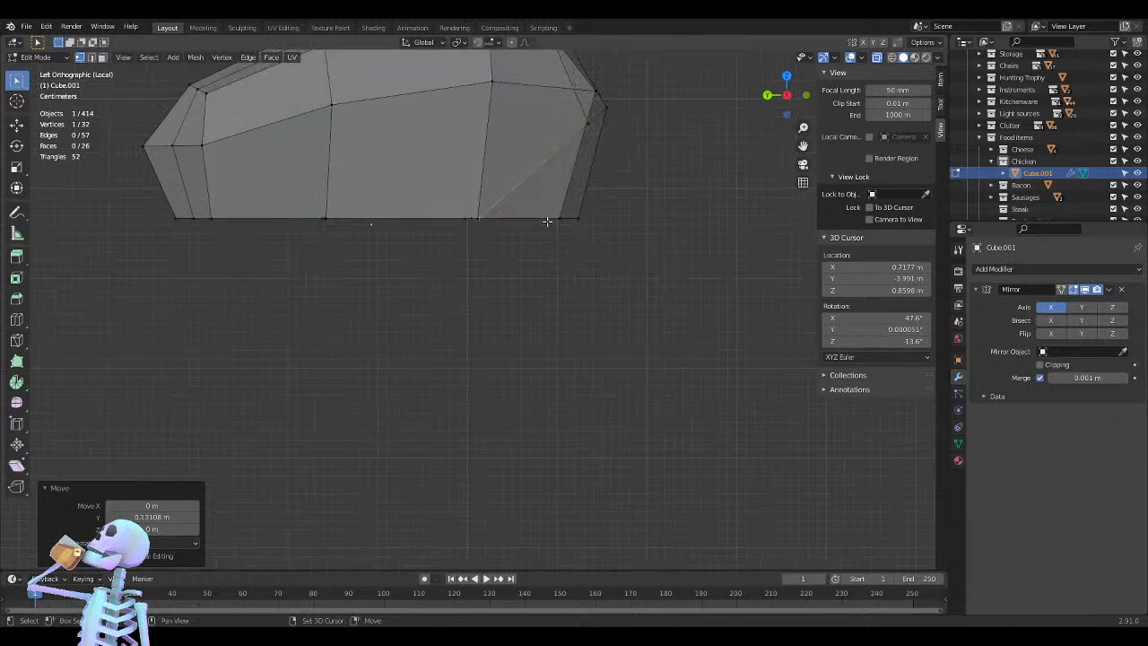
{"action": "key", "text": "g"}
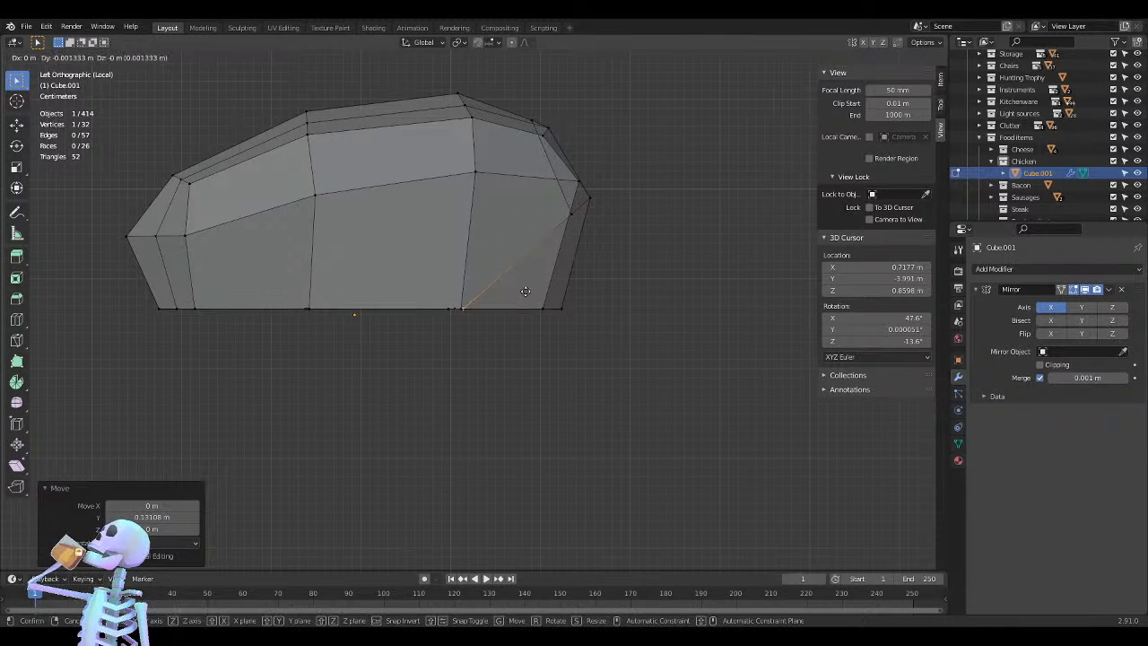
{"action": "left_click", "coordinate": [584, 273]}
Move the new loop's bottom vertex at the wide end about 0.011 m inward and 0.006 m up, and raise the outer one about 0.028 m
{"action": "key", "text": "g"}
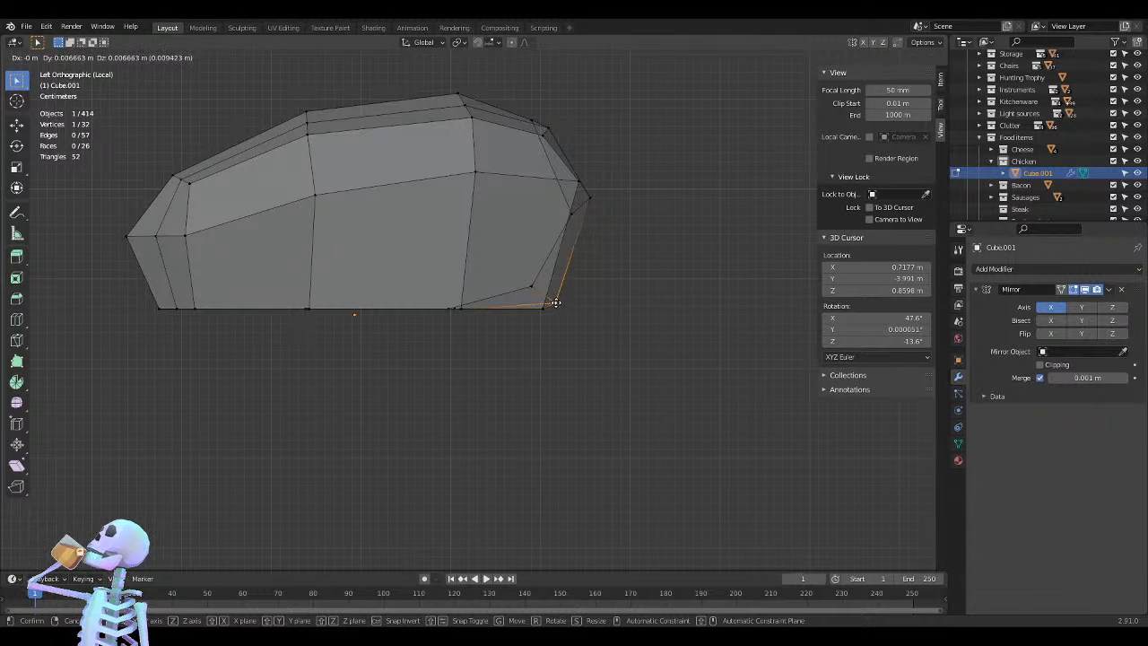
{"action": "left_click", "coordinate": [551, 303]}
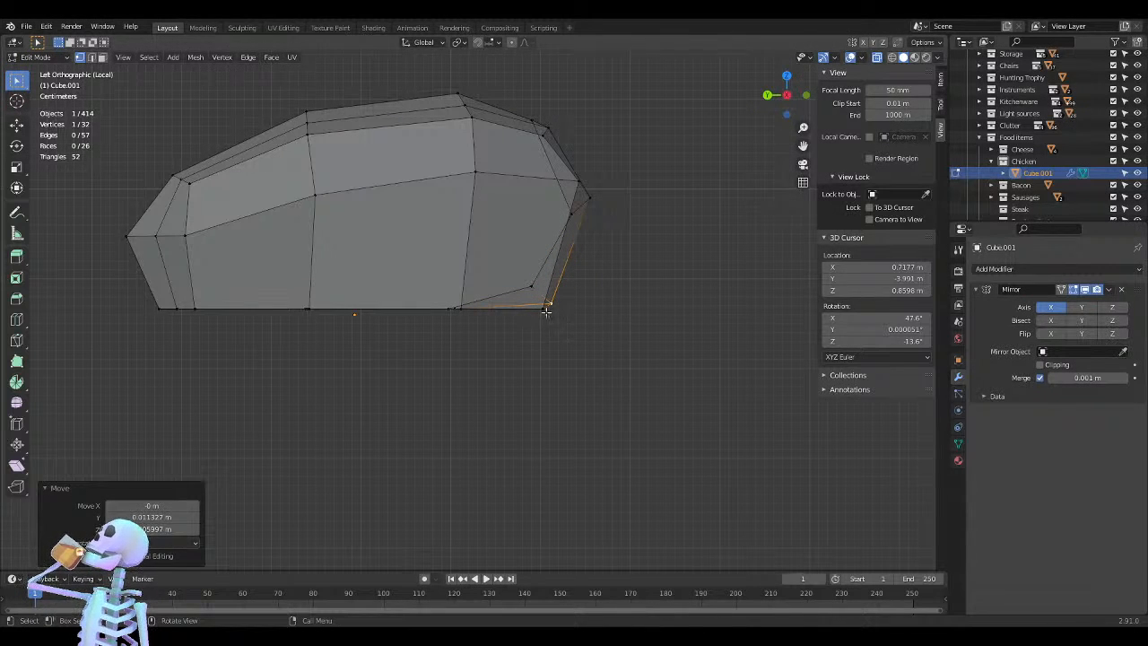
{"action": "left_click", "coordinate": [542, 309]}
{"action": "key", "text": "g"}
{"action": "left_click", "coordinate": [532, 279]}
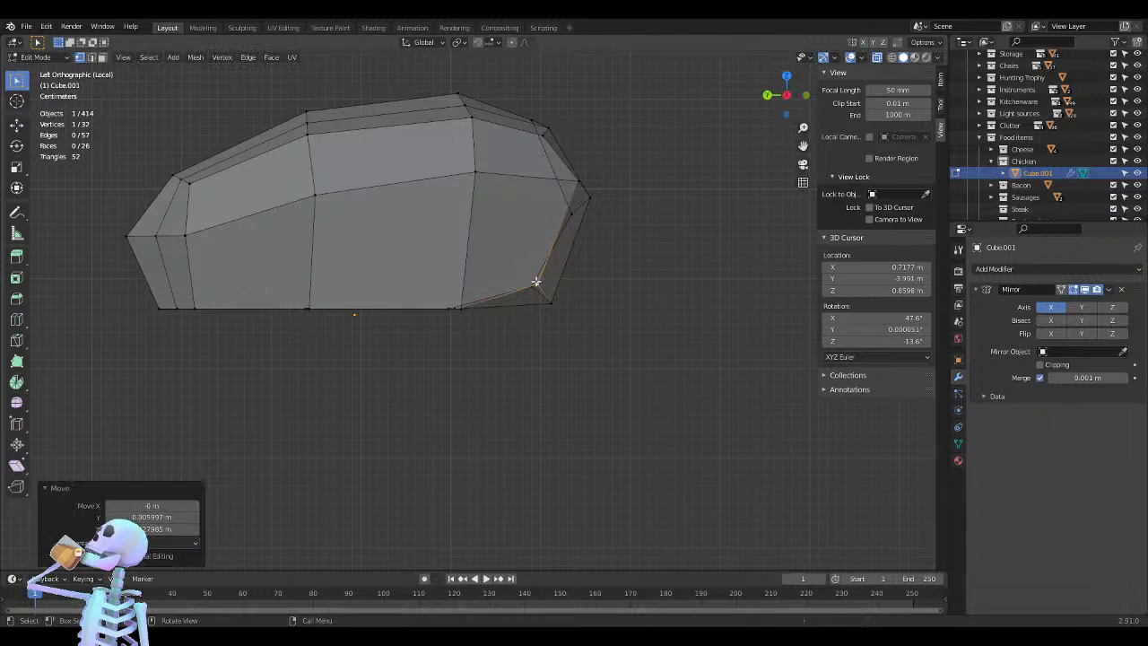
Raise the outer bottom vertices of the two middle cross-sections, about 0.021 m nearer the wide end and about 0.017 m nearer the narrow end
{"action": "left_click", "coordinate": [459, 308]}
{"action": "key", "text": "g"}
{"action": "left_click", "coordinate": [458, 289]}
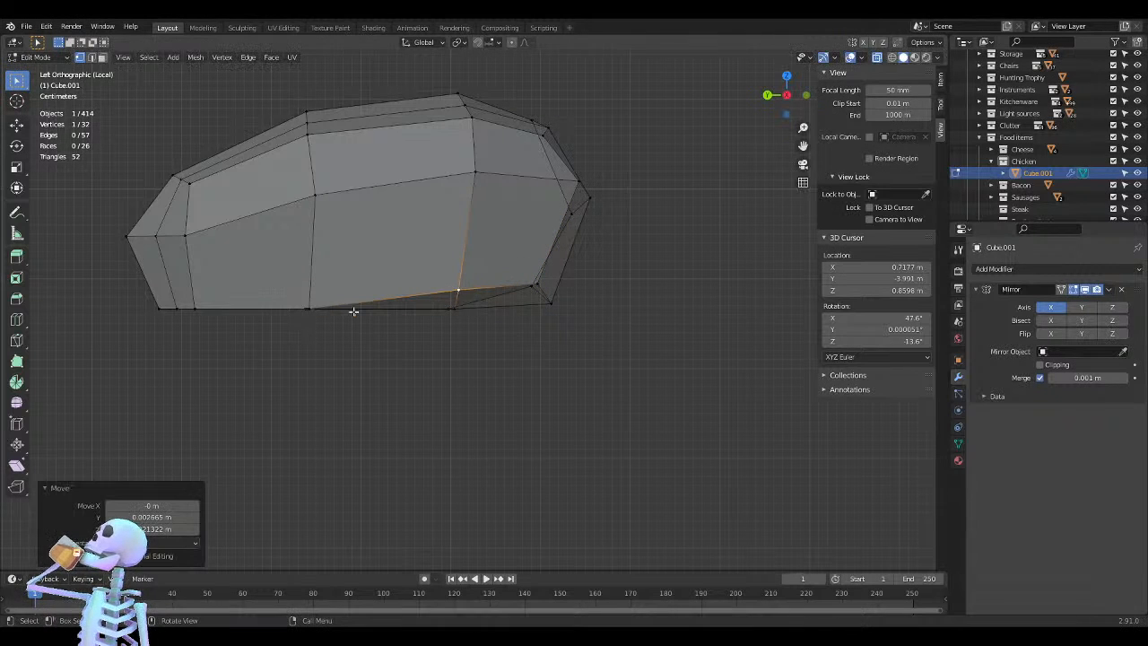
{"action": "left_click", "coordinate": [306, 309]}
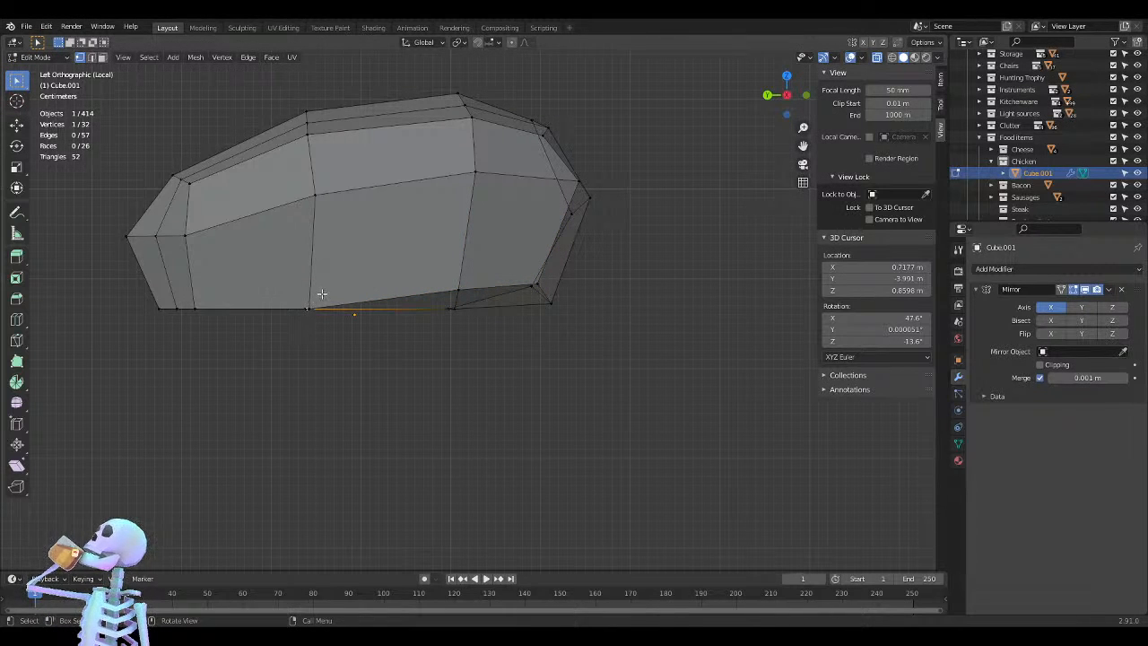
{"action": "key", "text": "g"}
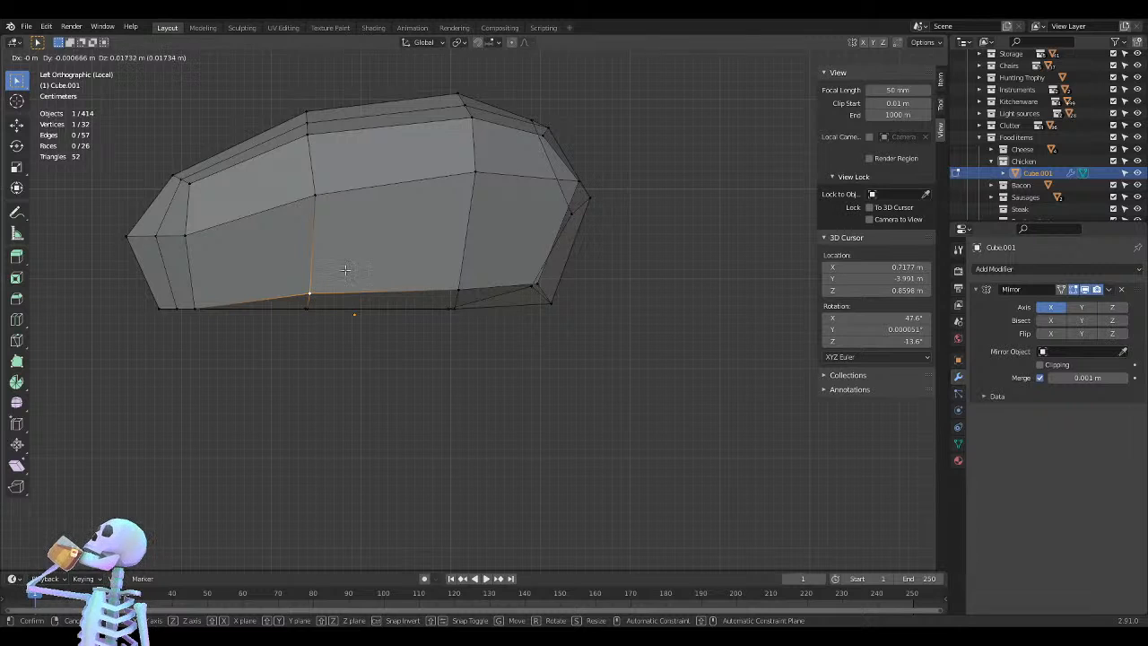
{"action": "left_click", "coordinate": [345, 269]}
Lift the narrow end's three bottom vertices and pull them inward, the outer one up about 0.019 m and the centreline one inward about 0.014 m
{"action": "left_click", "coordinate": [191, 307]}
{"action": "key", "text": "g"}
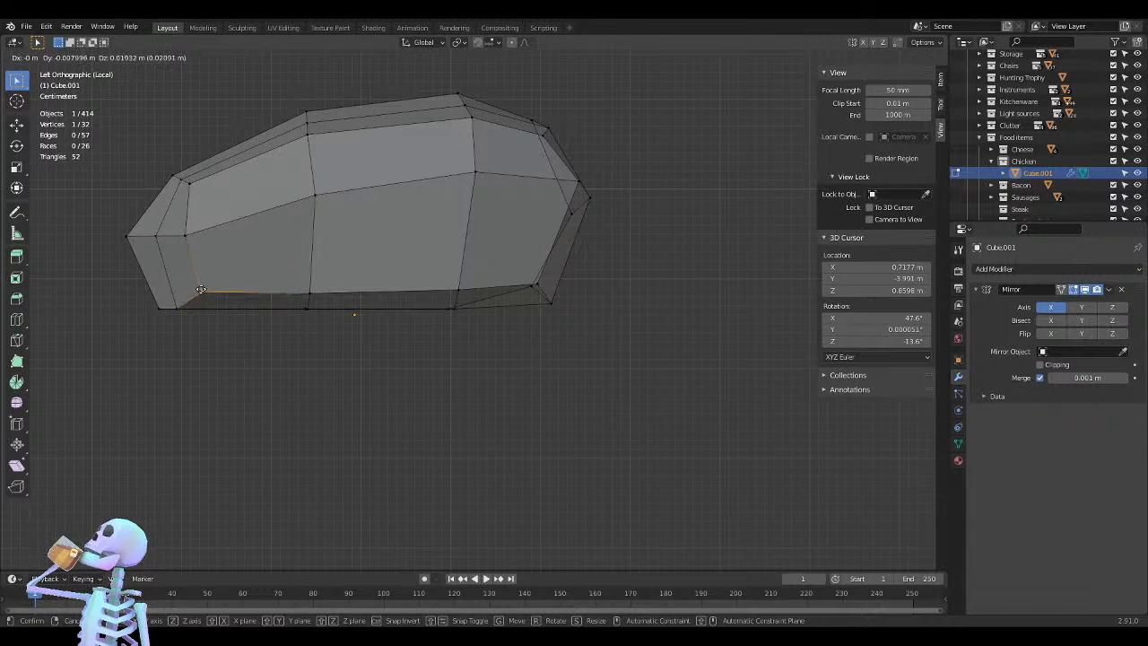
{"action": "left_click", "coordinate": [173, 311]}
{"action": "key", "text": "g"}
{"action": "left_click", "coordinate": [178, 304]}
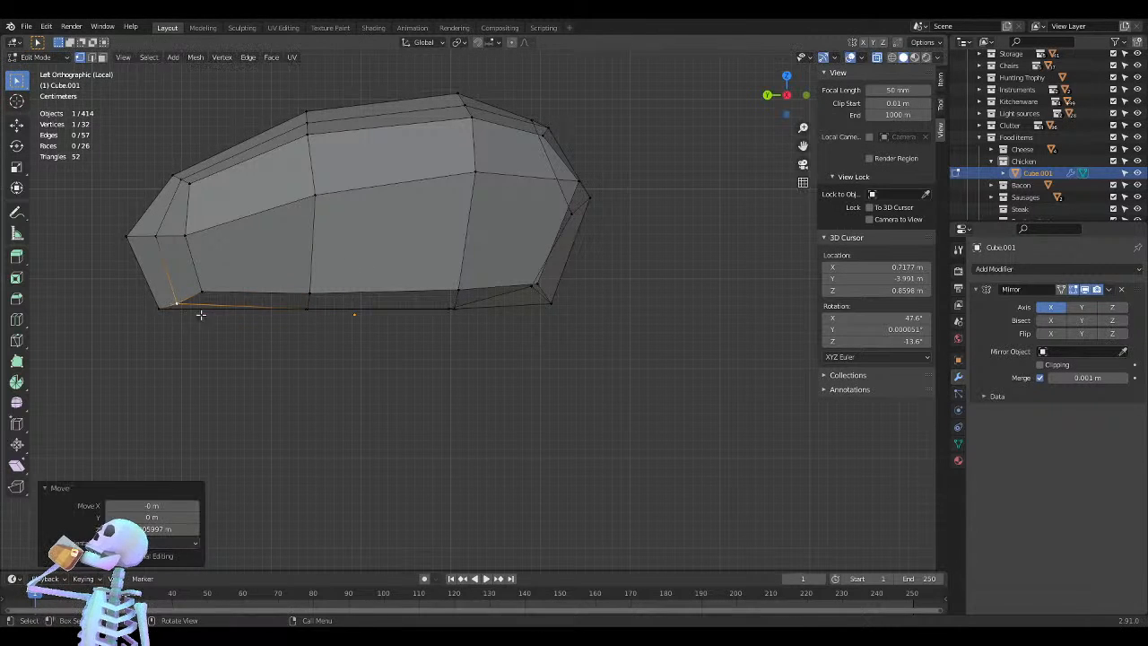
{"action": "key", "text": "g"}
{"action": "left_click", "coordinate": [187, 295]}
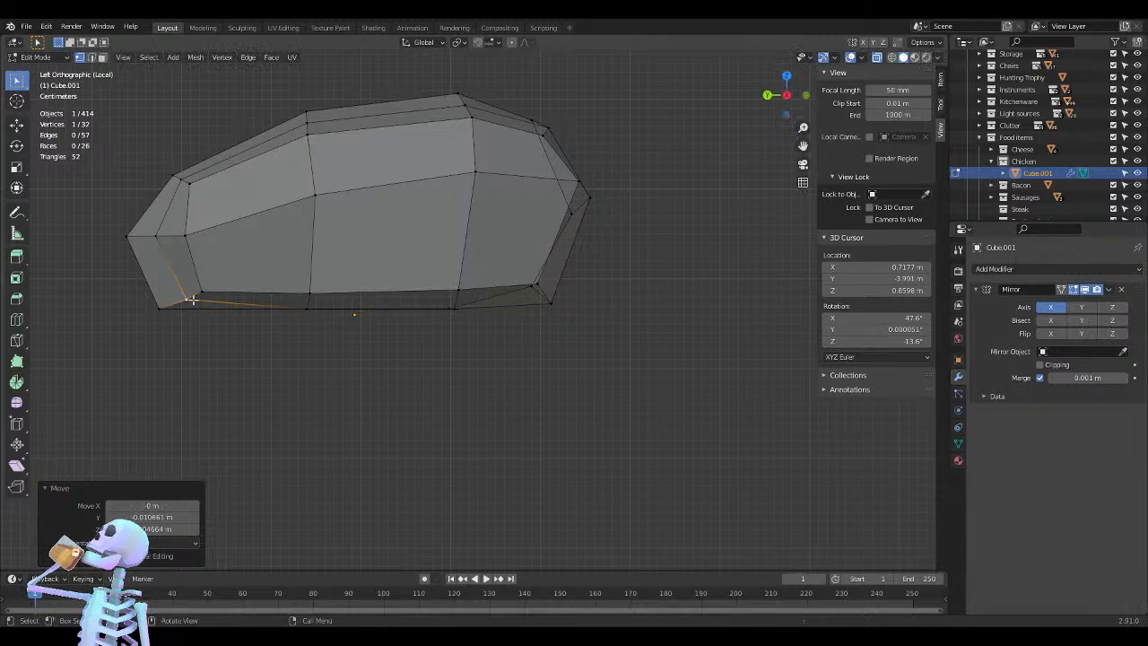
{"action": "key", "text": "g"}
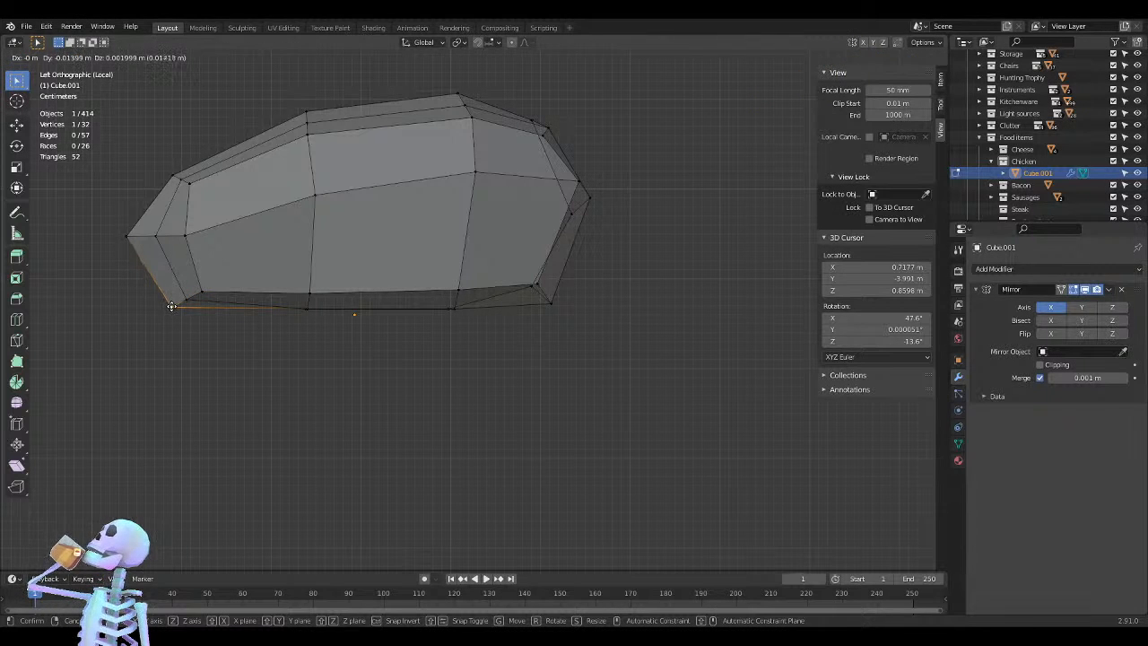
{"action": "left_click", "coordinate": [146, 316]}
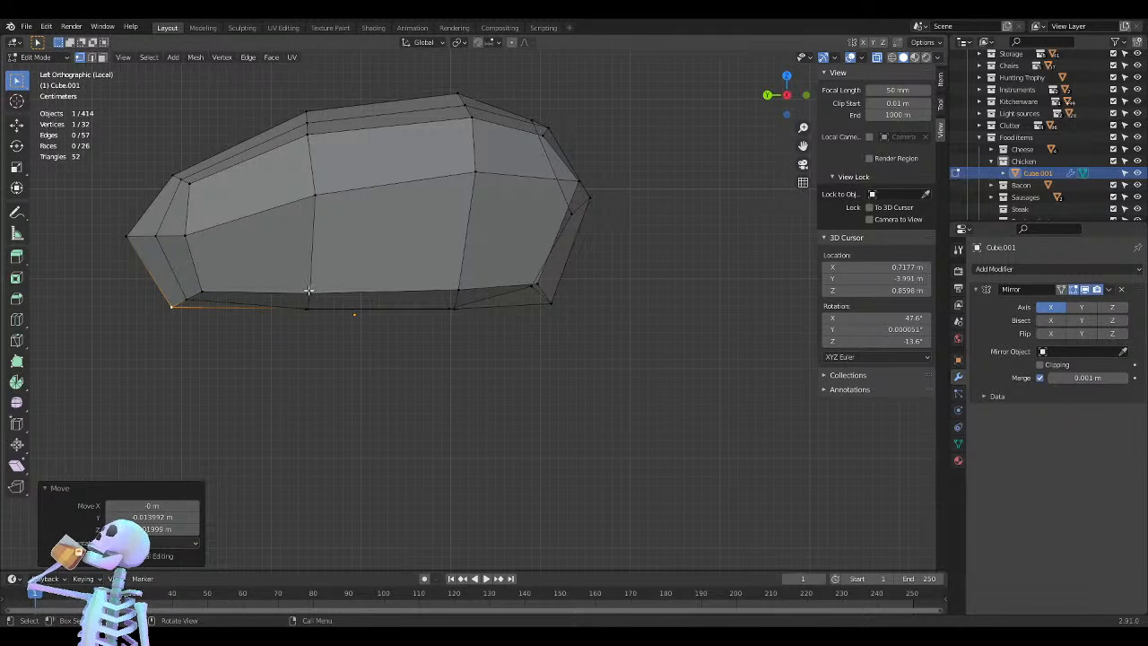
On the middle cross-section nearer the narrow end, raise the outer bottom vertex about 0.011 m and its inner neighbour about 0.007 m
{"action": "left_click", "coordinate": [308, 291]}
{"action": "key", "text": "g"}
{"action": "left_click", "coordinate": [313, 292]}
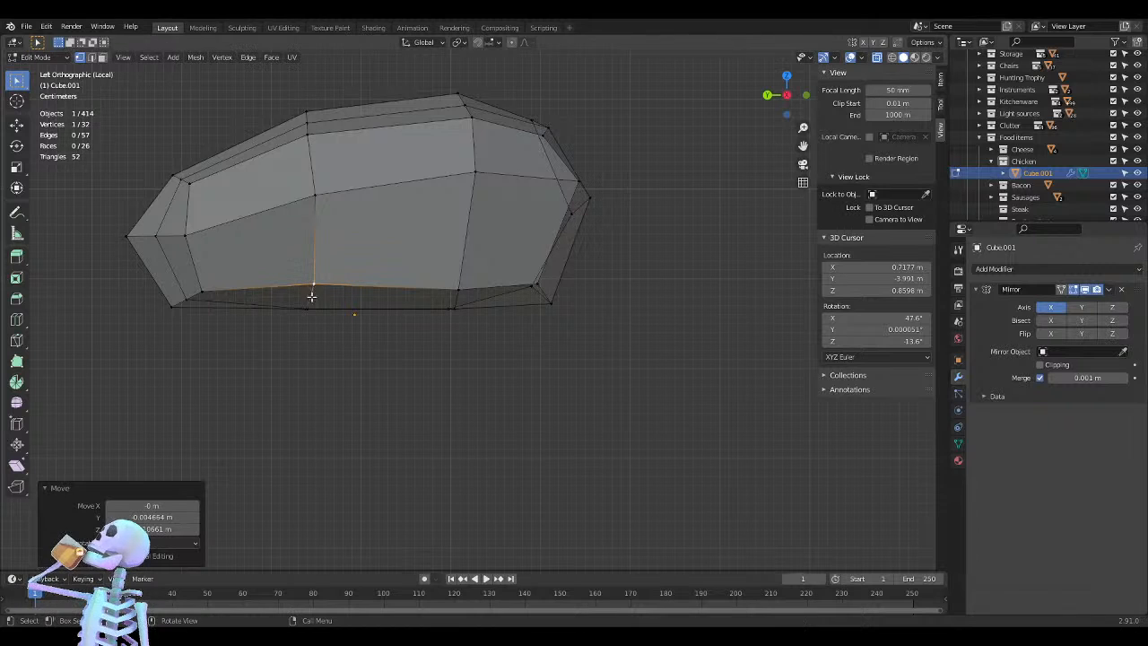
{"action": "key", "text": "g"}
{"action": "left_click", "coordinate": [303, 314]}
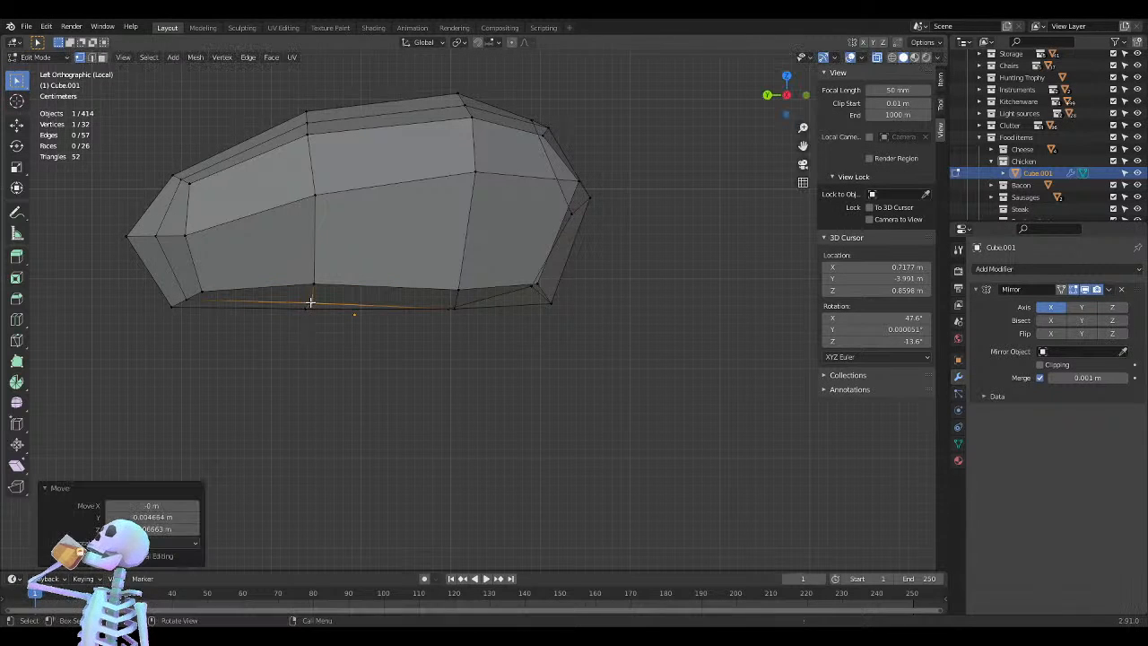
Lower the bottom centreline vertices of both middle cross-sections by about 0.006 to 0.007 m to round the underside
{"action": "key", "text": "g"}
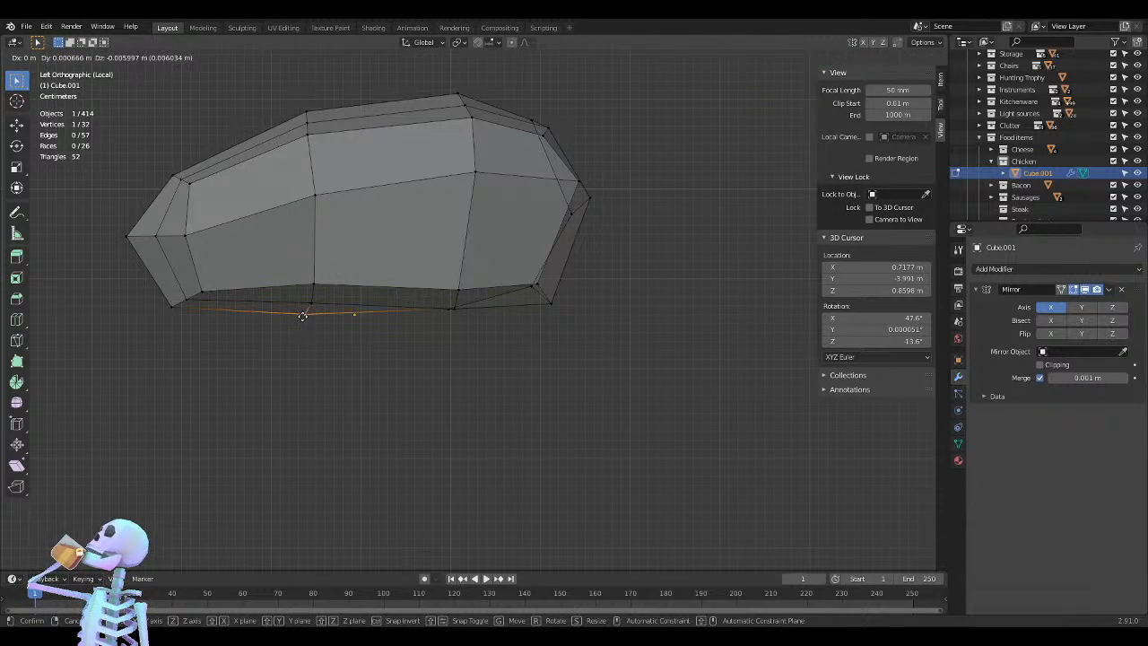
{"action": "left_click", "coordinate": [304, 319]}
{"action": "left_click", "coordinate": [446, 309]}
{"action": "key", "text": "g"}
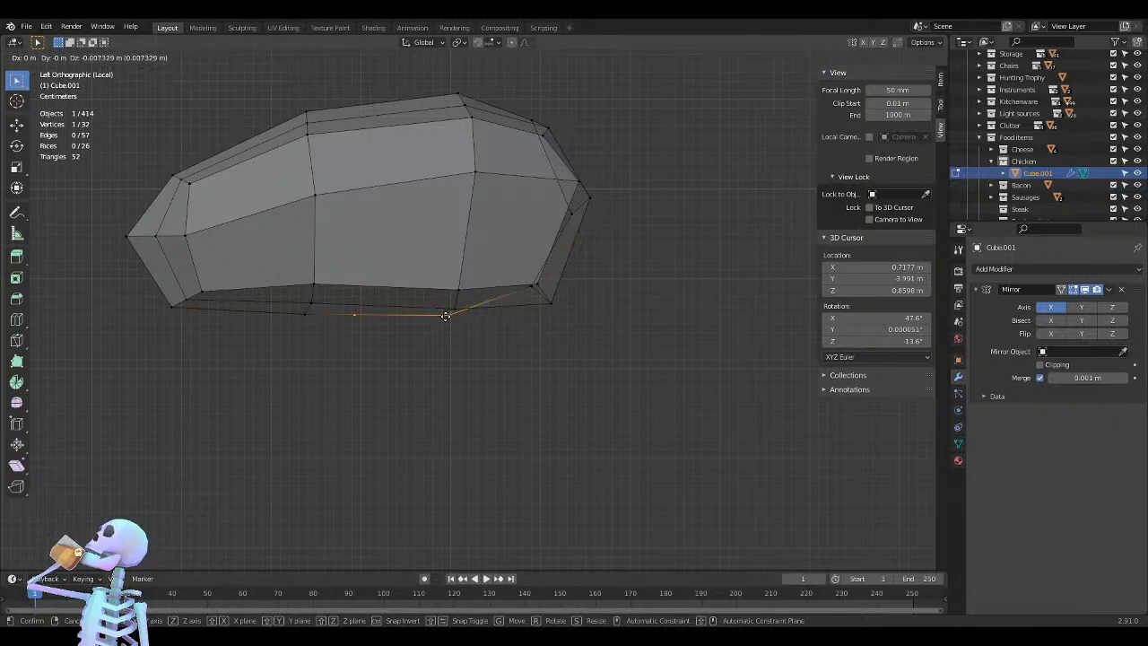
{"action": "left_click", "coordinate": [452, 309]}
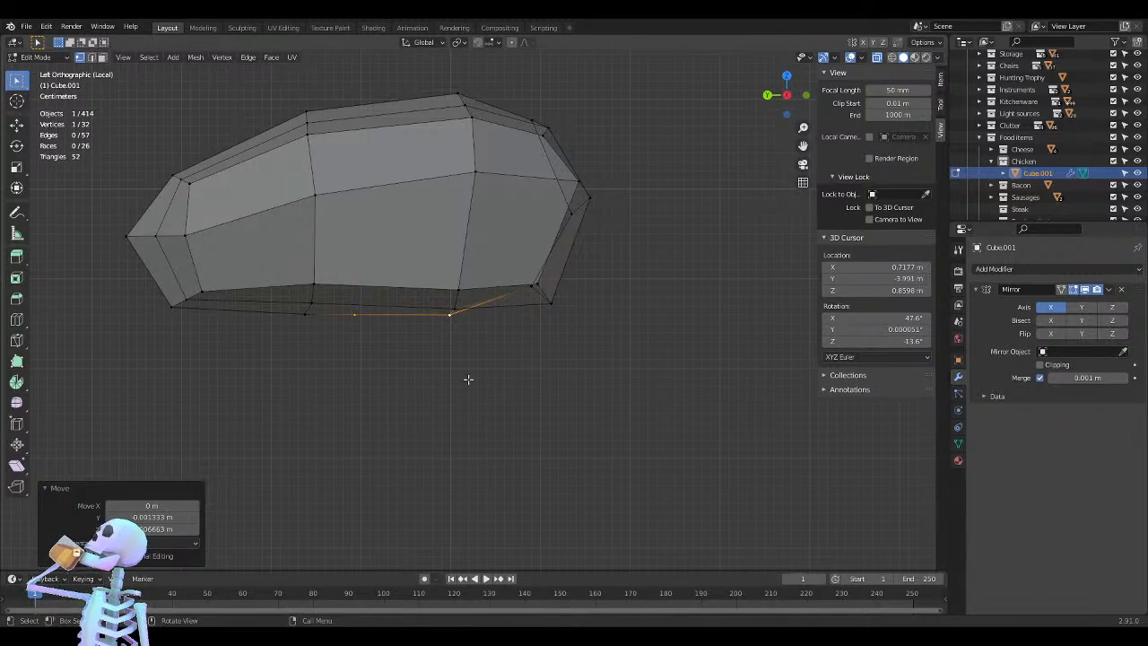
Inspect the chicken body's overall shape from several angles, both in Edit Mode and in Object Mode
{"action": "middle_click_drag", "start_coordinate": [587, 384], "coordinate": [476, 409]}
{"action": "key", "text": "alt+z"}
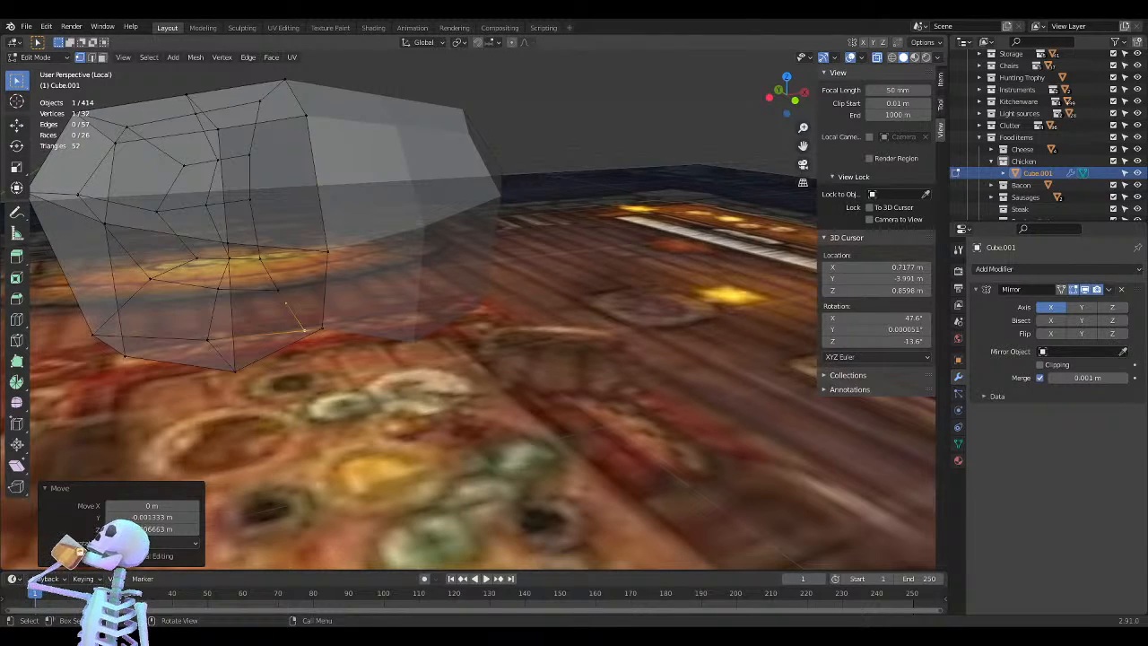
{"action": "middle_click_drag", "start_coordinate": [361, 284], "coordinate": [499, 359]}
{"action": "scroll", "coordinate": [498, 359], "scroll_direction": "down", "scroll_amount": 6}
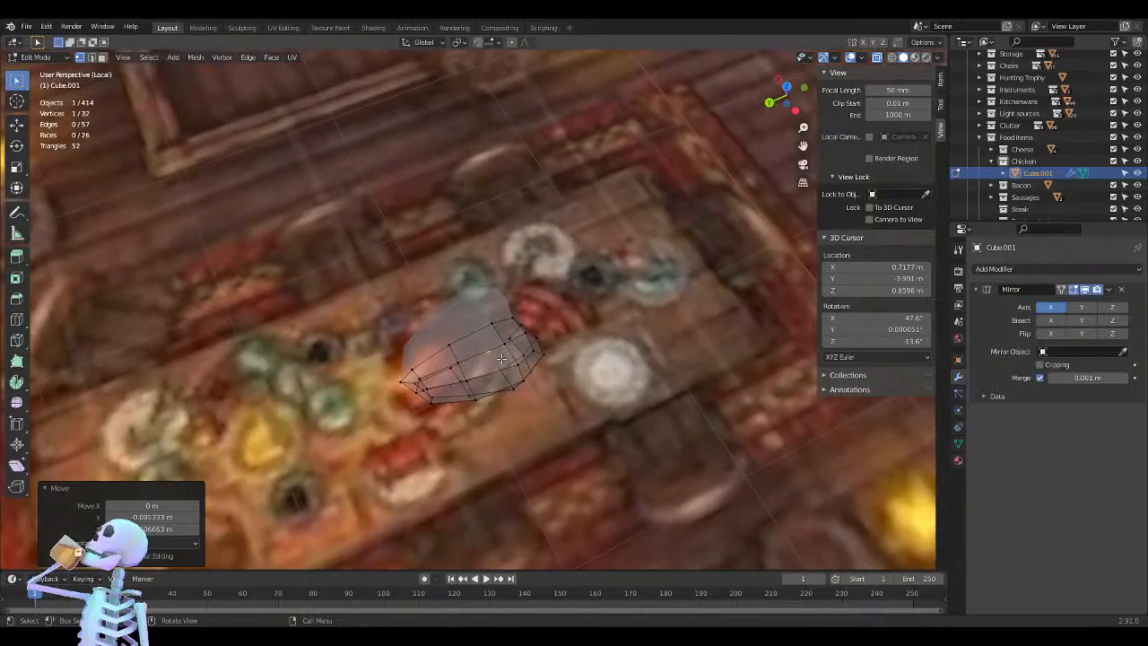
{"action": "key", "text": "Tab"}
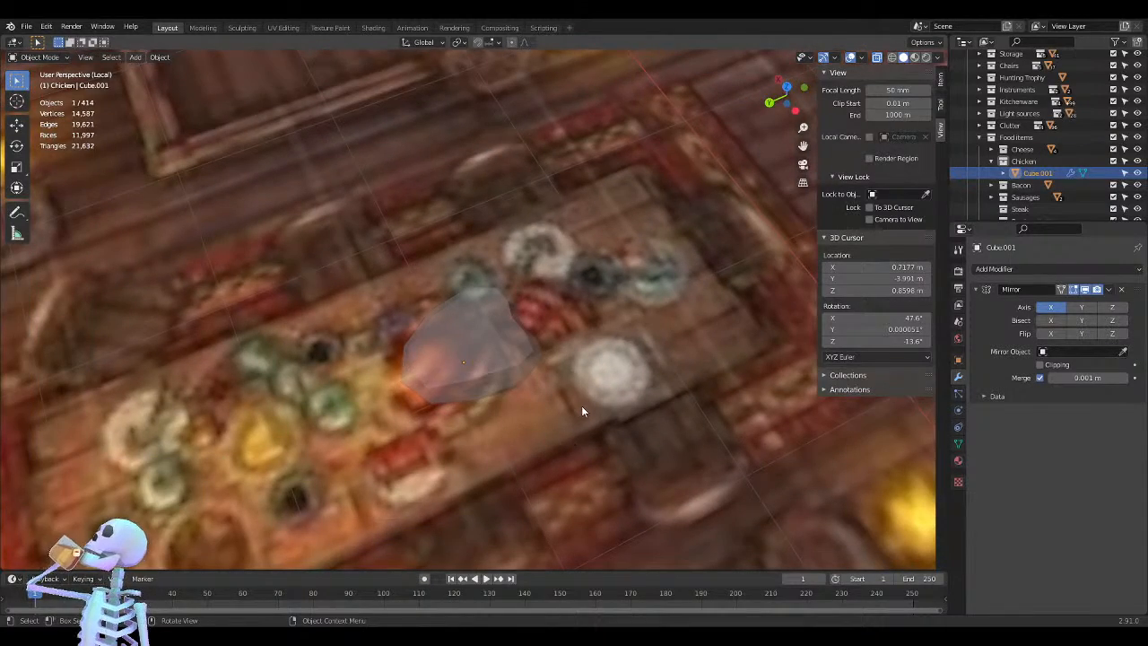
{"action": "middle_click_drag", "start_coordinate": [582, 406], "coordinate": [547, 420]}
{"action": "key", "text": "Tab"}
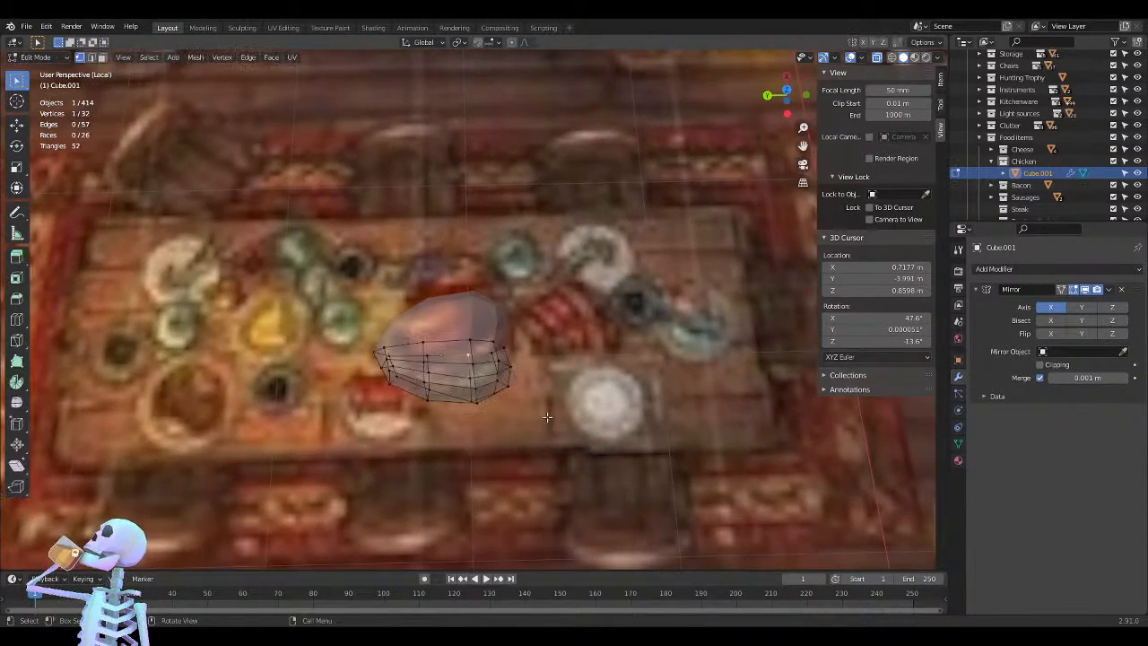
In the top view, move the off-centre vertices of the middle cross-section nearer the narrow end inward along X
{"action": "key", "text": "KP_7"}
{"action": "scroll", "coordinate": [388, 246], "scroll_direction": "up", "scroll_amount": 3}
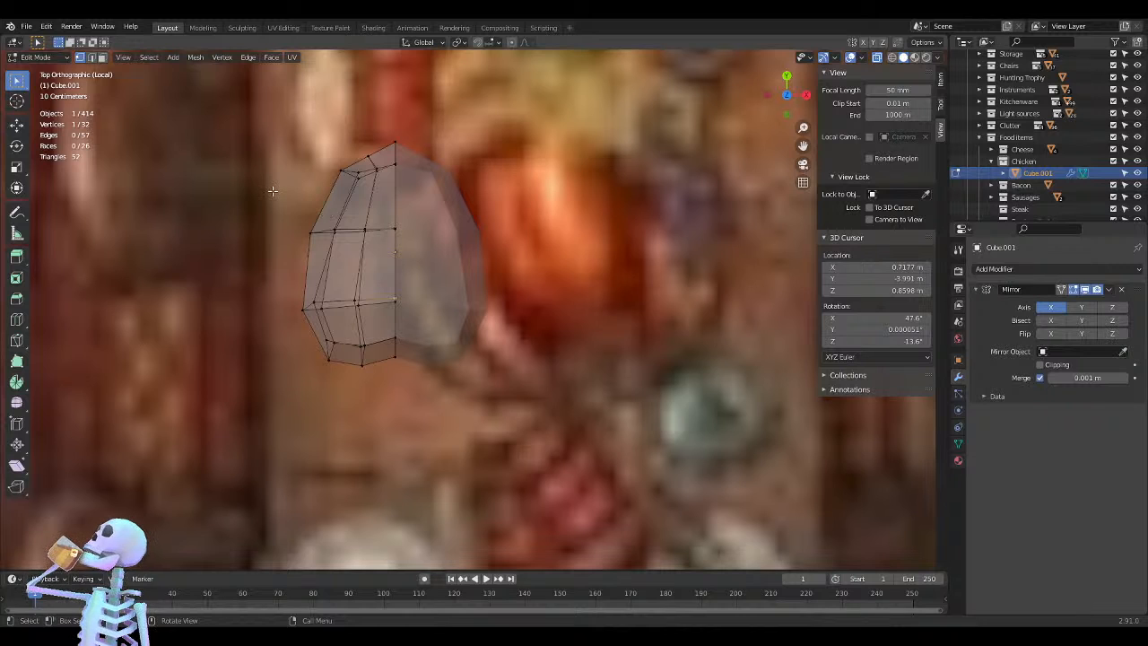
{"action": "left_click_drag", "start_coordinate": [274, 196], "coordinate": [374, 243]}
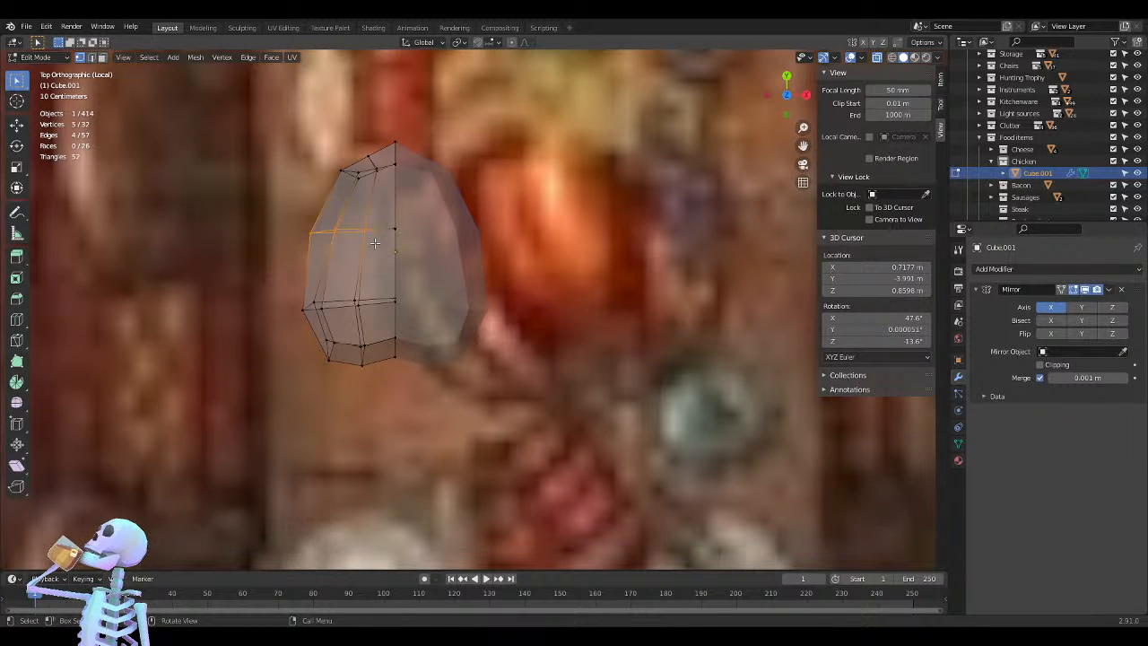
{"action": "key", "text": "g"}
{"action": "key", "text": "x"}
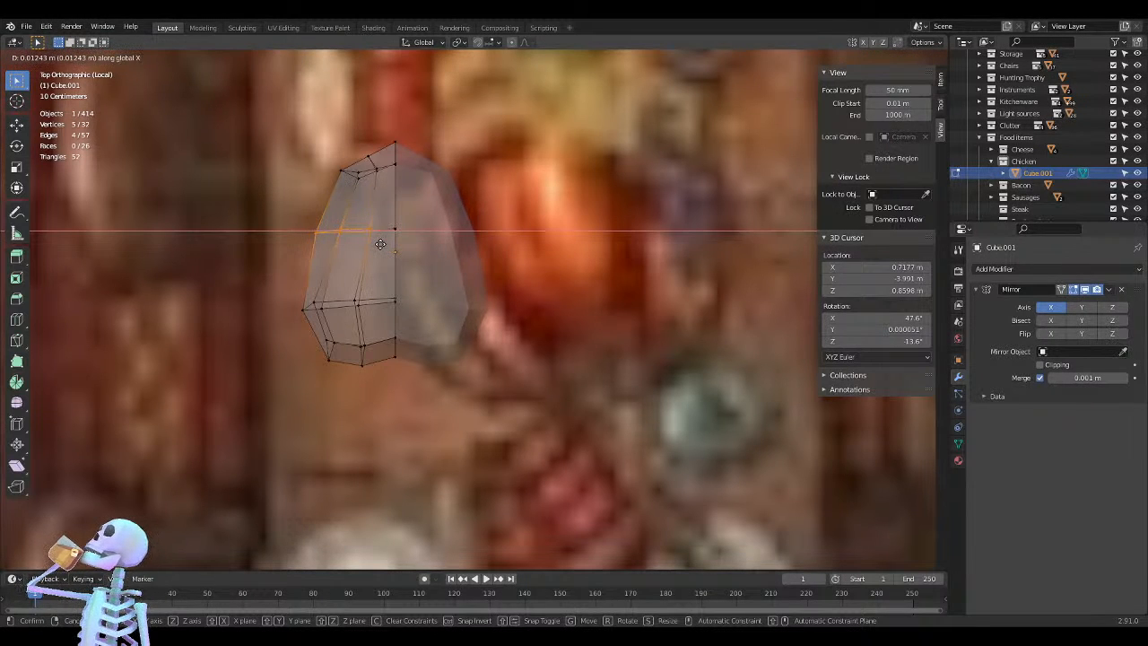
{"action": "left_click", "coordinate": [384, 245]}
Move the narrow end's six off-centre vertices about 0.007 m inward along X
{"action": "left_click_drag", "start_coordinate": [275, 106], "coordinate": [381, 191]}
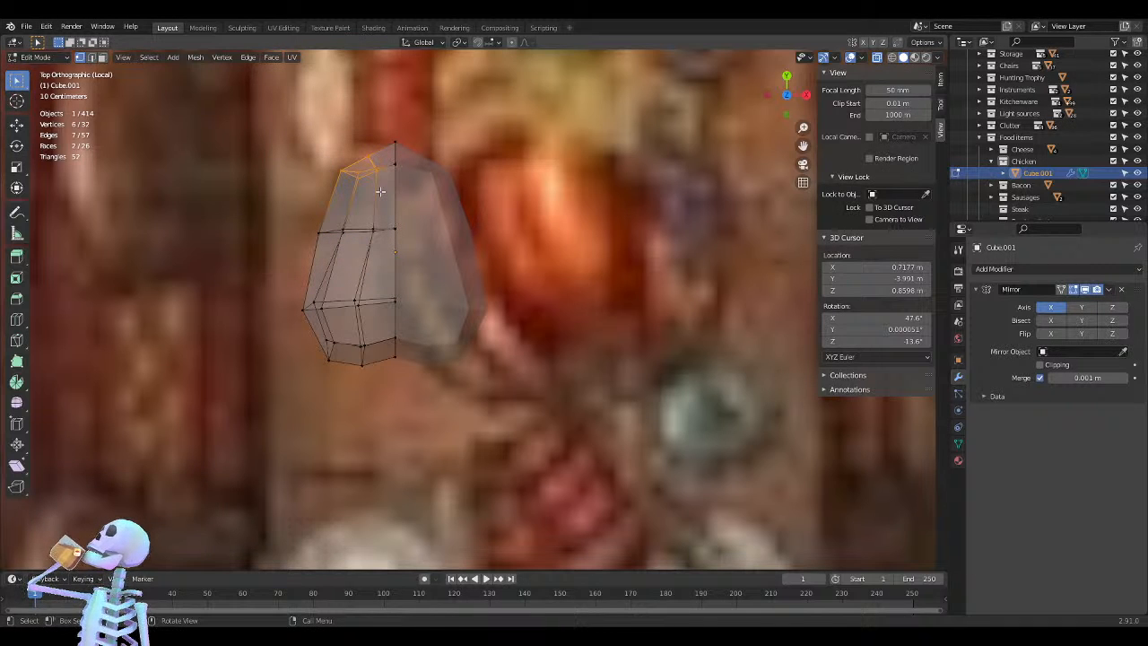
{"action": "key", "text": "g"}
{"action": "key", "text": "x"}
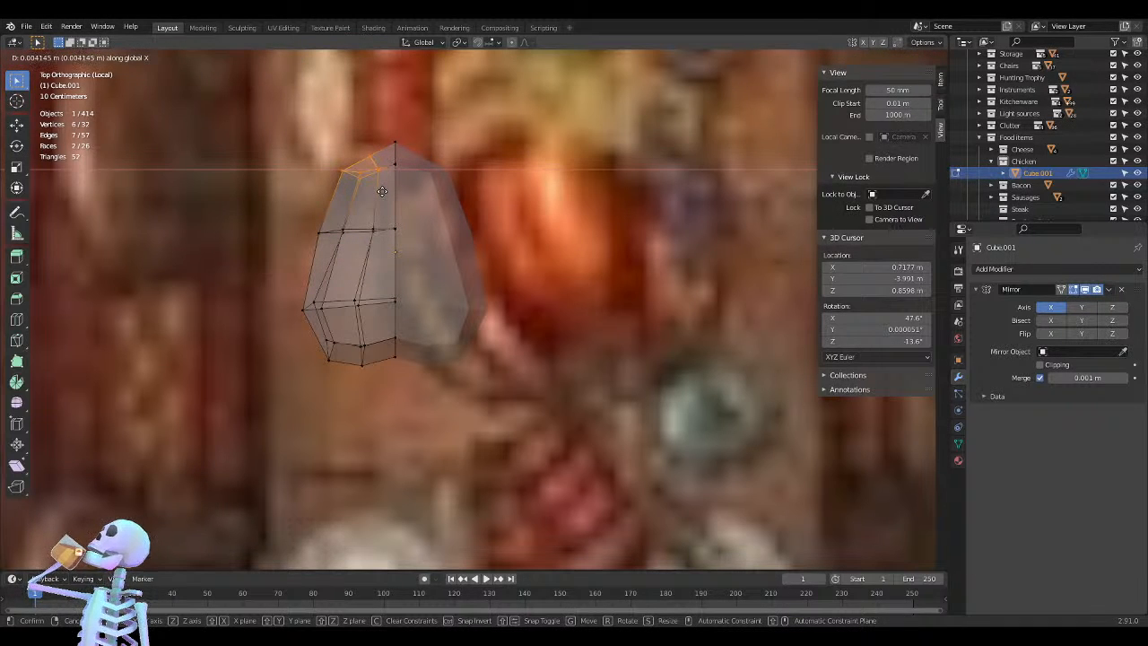
{"action": "left_click", "coordinate": [382, 191]}
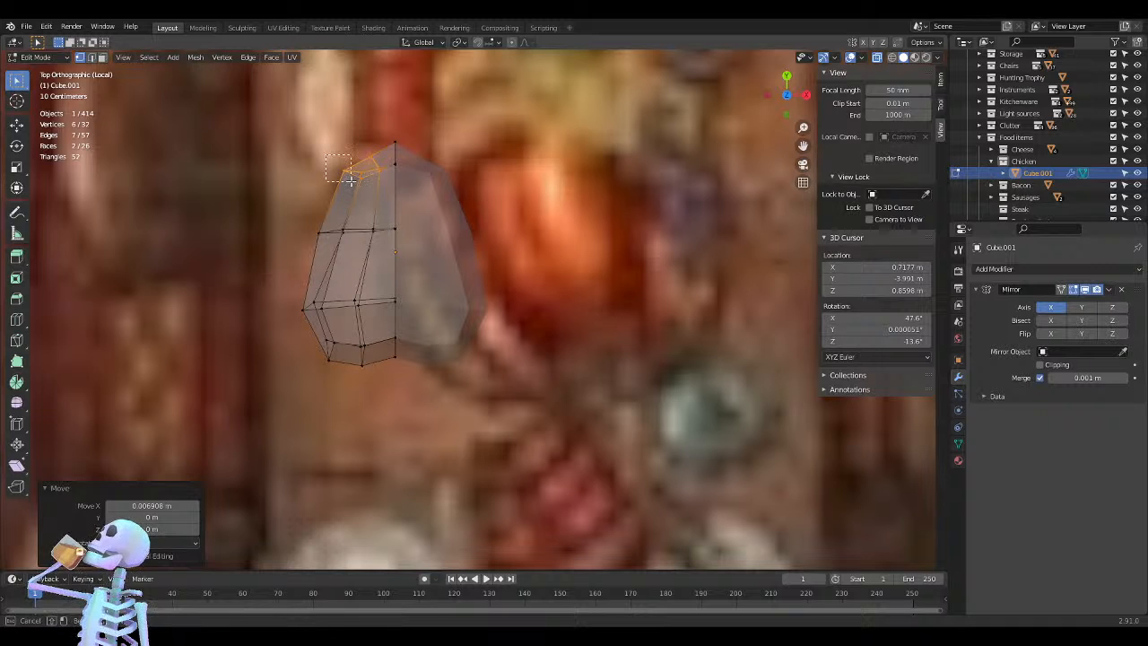
Shift the narrow end's outermost vertex toward the centreline and move the tip vertex beside the centreline about 0.015 m outward along Y
{"action": "left_click", "coordinate": [343, 175]}
{"action": "key", "text": "g"}
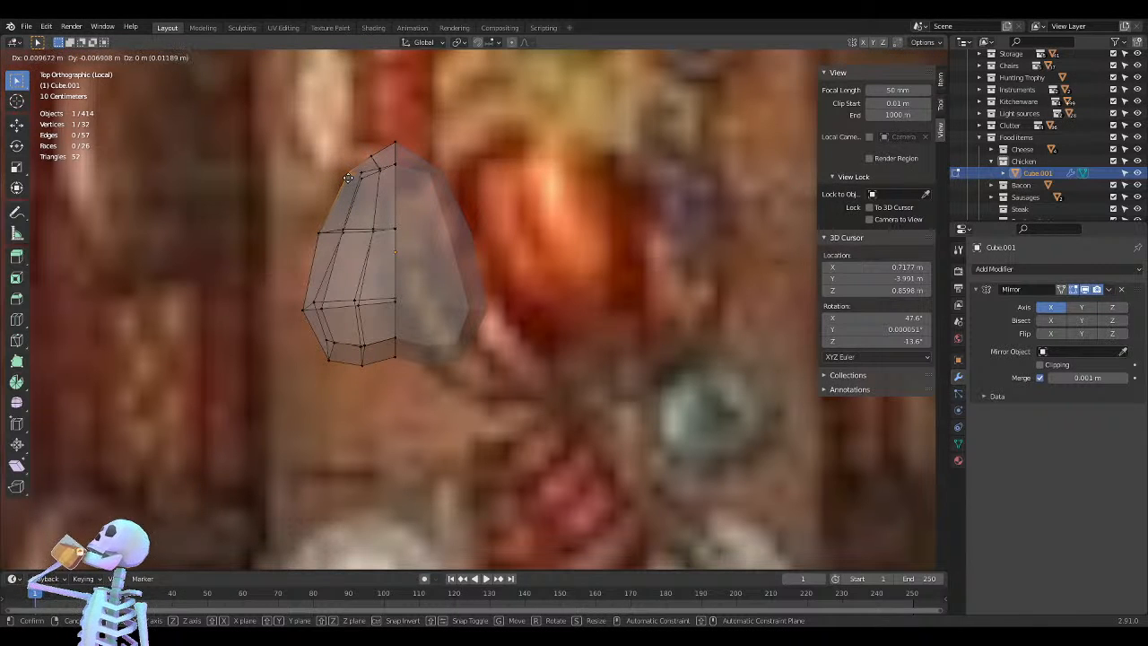
{"action": "left_click", "coordinate": [361, 173]}
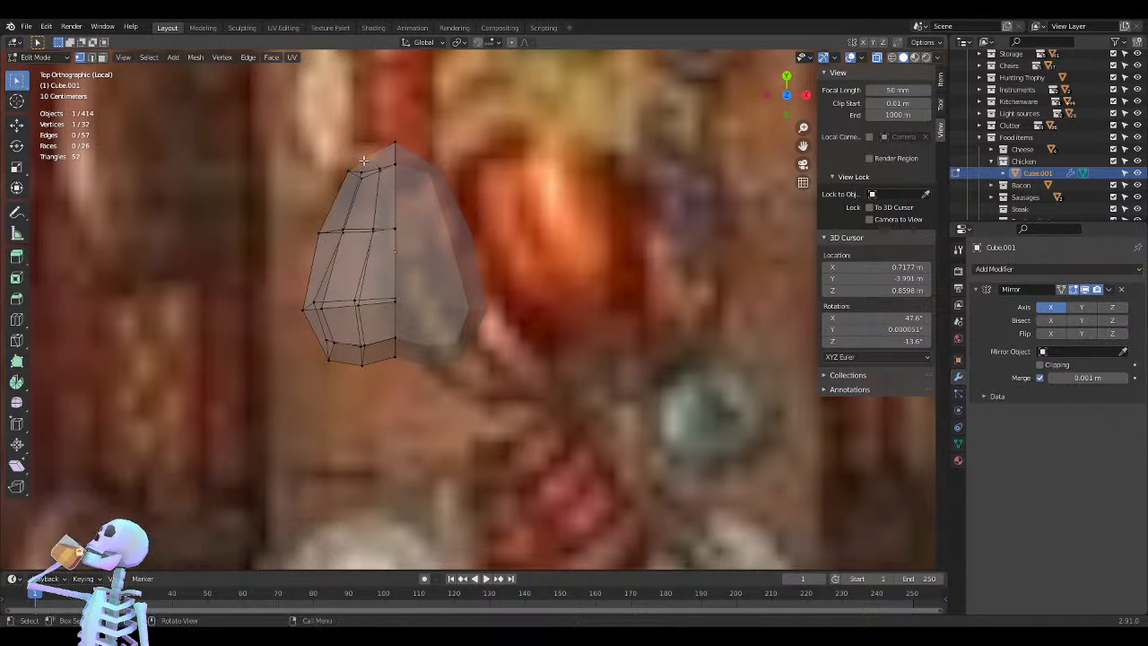
{"action": "key", "text": "g"}
{"action": "left_click", "coordinate": [367, 157]}
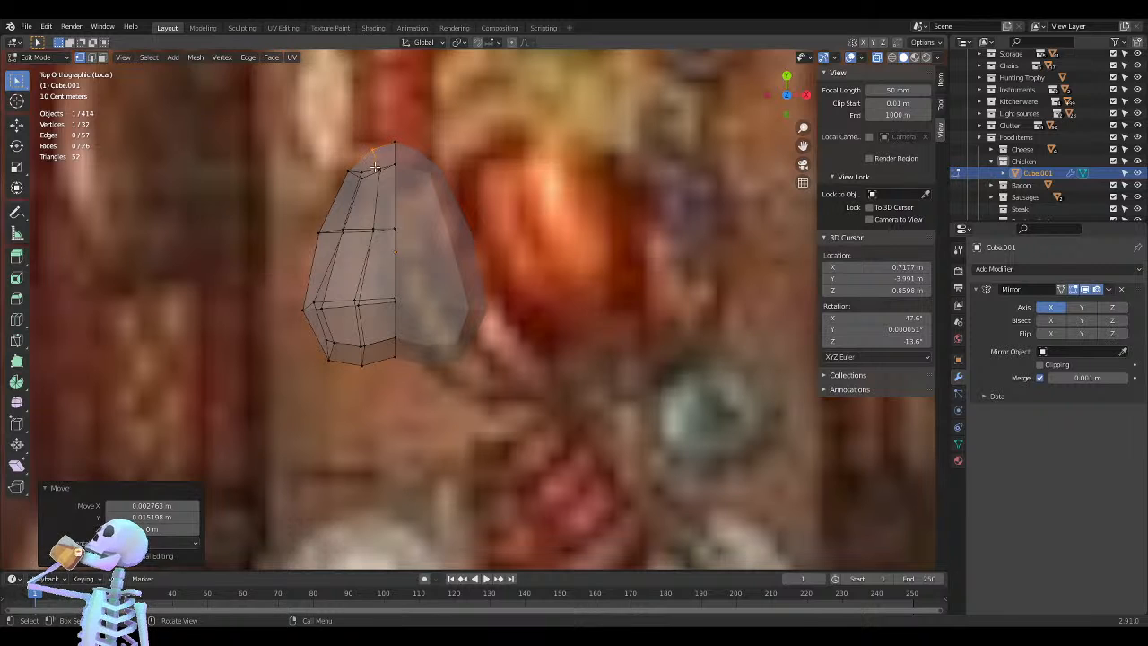
Enable the Mirror modifier's Clipping and move the narrow end's inner centreline vertex and its neighbour about 0.011 m outward along Y
{"action": "key", "text": "g"}
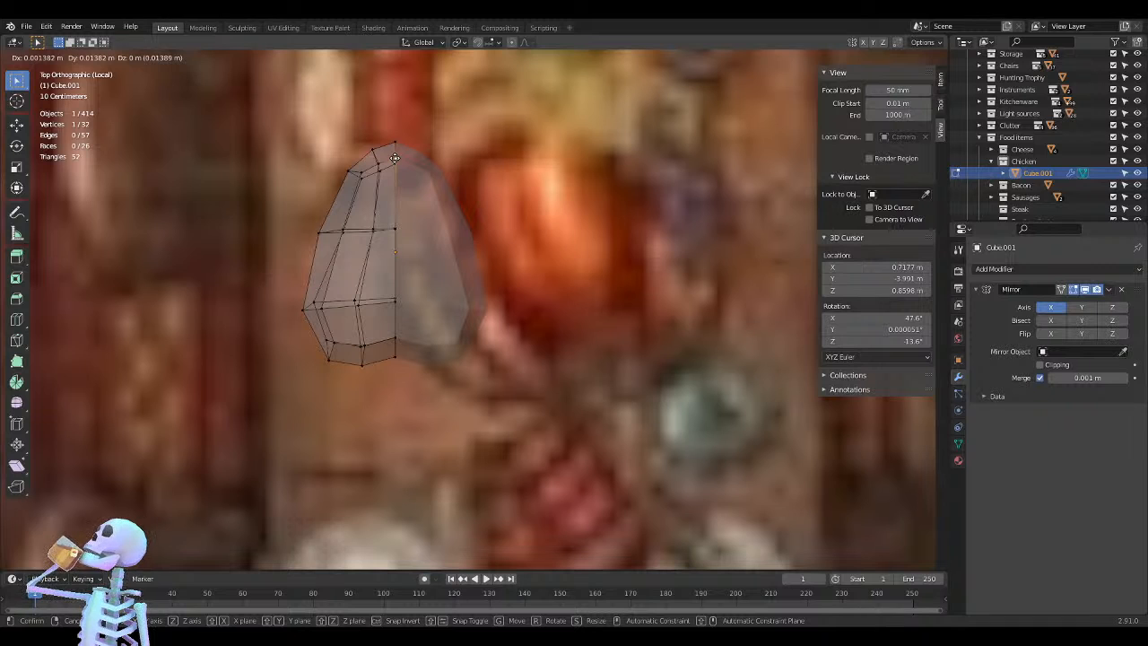
{"action": "left_click", "coordinate": [395, 160]}
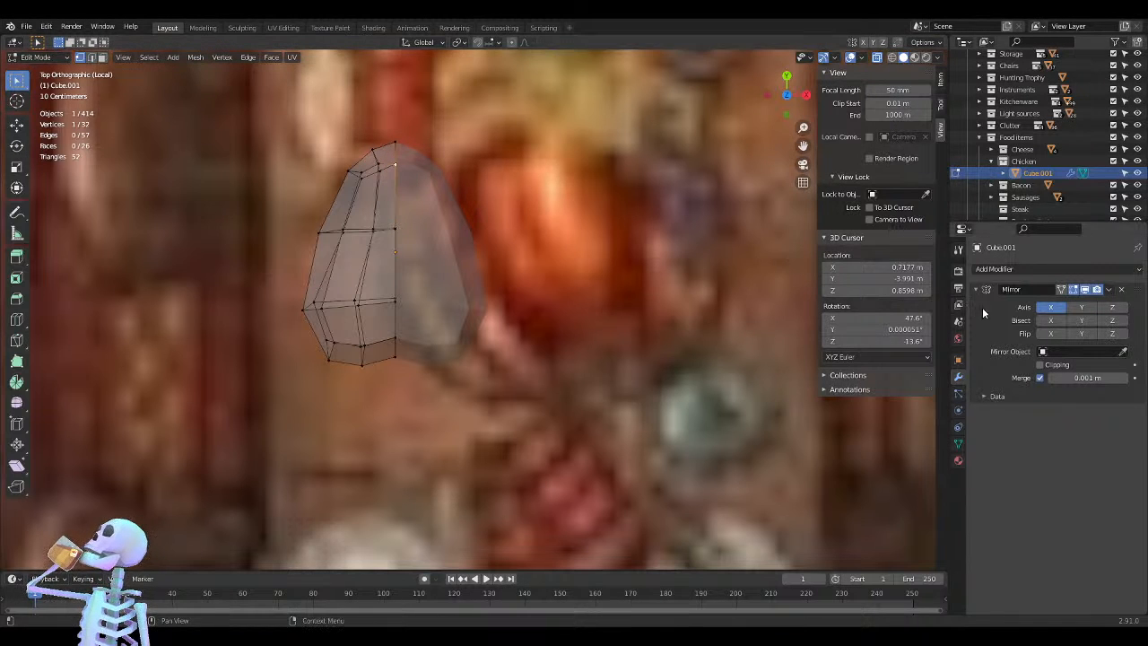
{"action": "left_click", "coordinate": [1040, 364]}
{"action": "key", "text": "g"}
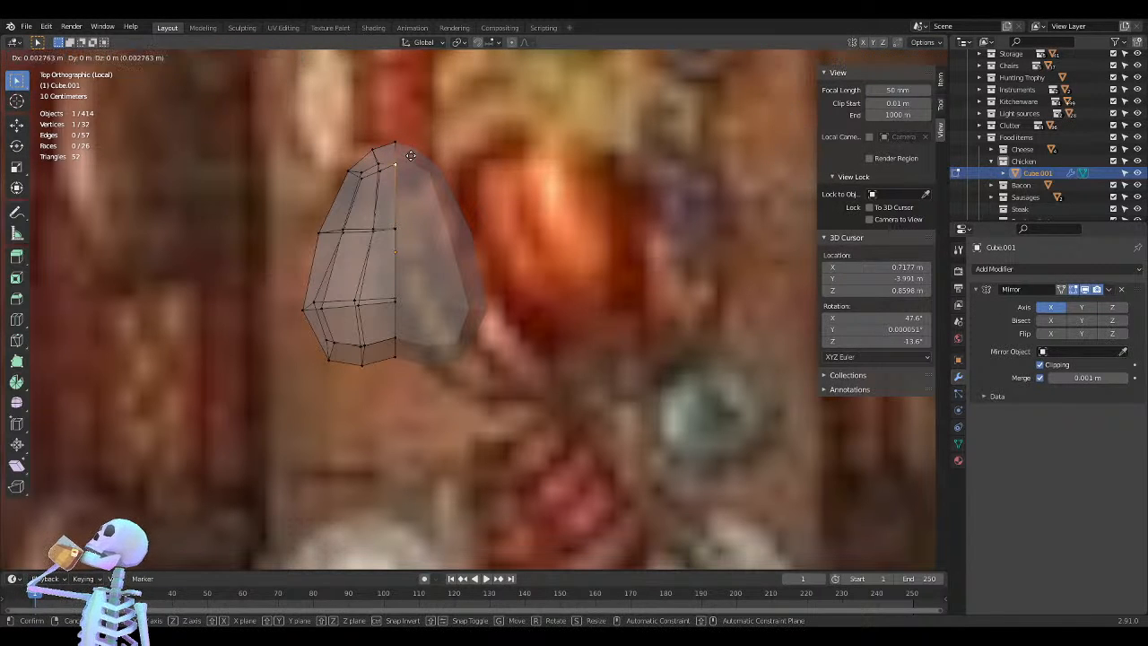
{"action": "left_click", "coordinate": [412, 152]}
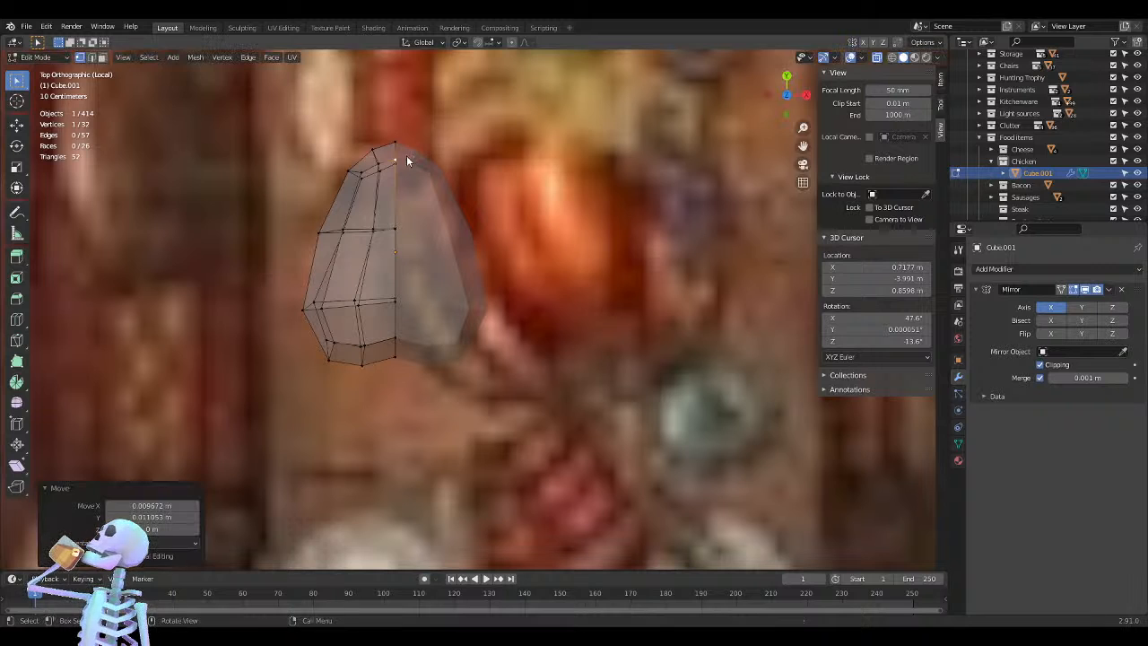
{"action": "key", "text": "g"}
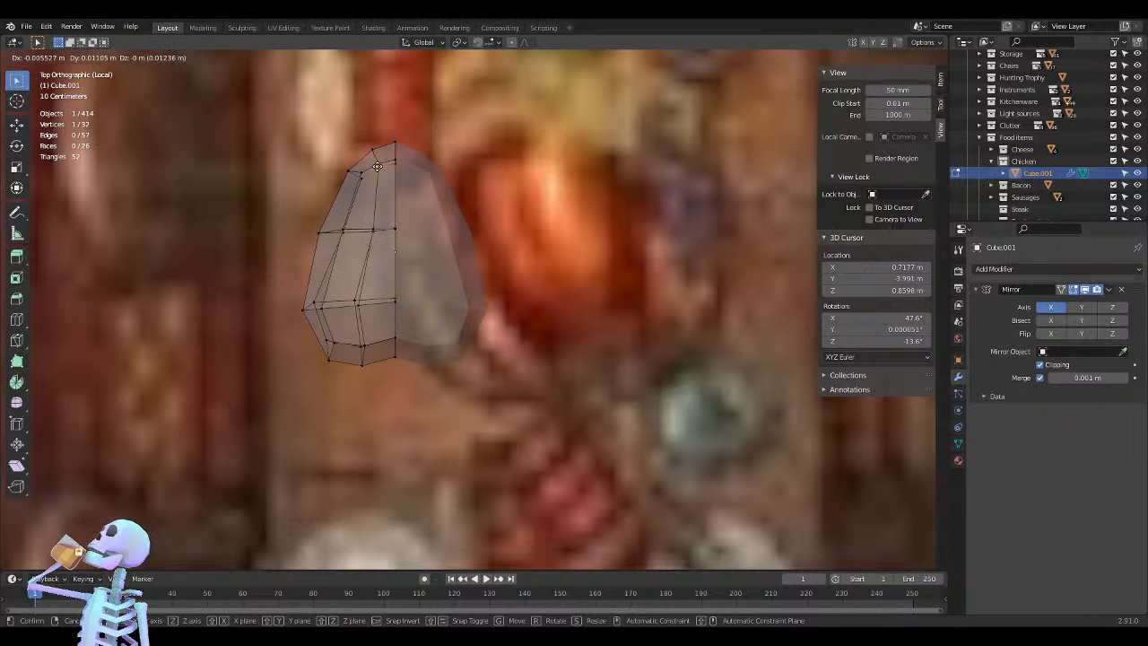
{"action": "left_click", "coordinate": [377, 164]}
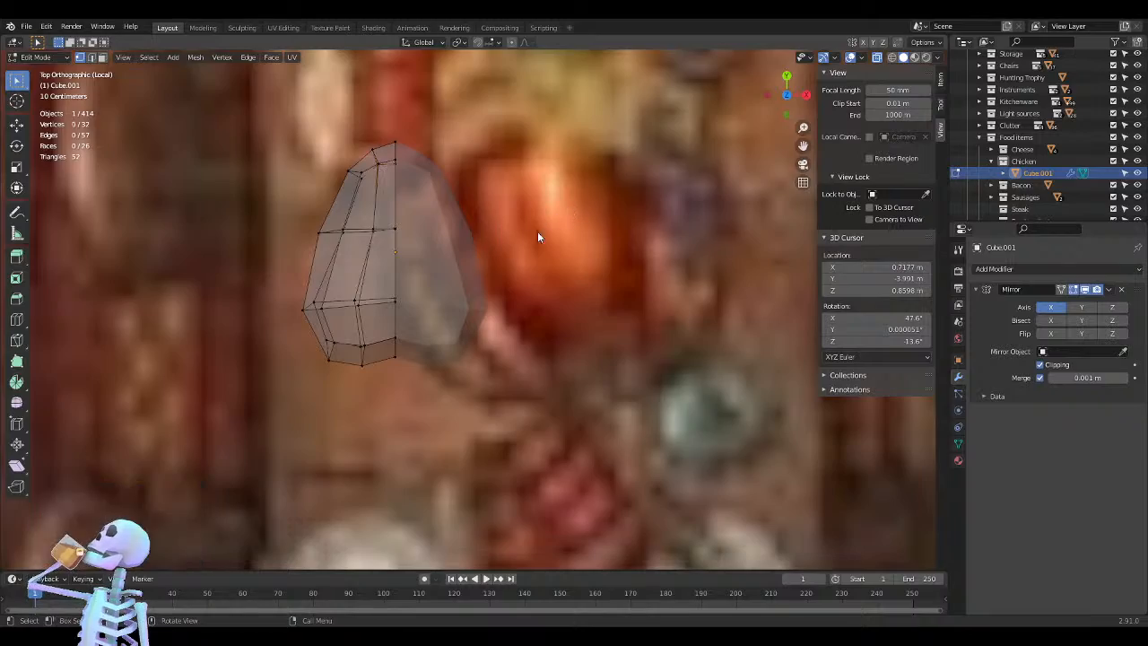
Check the reshaped chicken body in perspective and in the front and right side views
{"action": "middle_click_drag", "start_coordinate": [538, 237], "coordinate": [572, 265]}
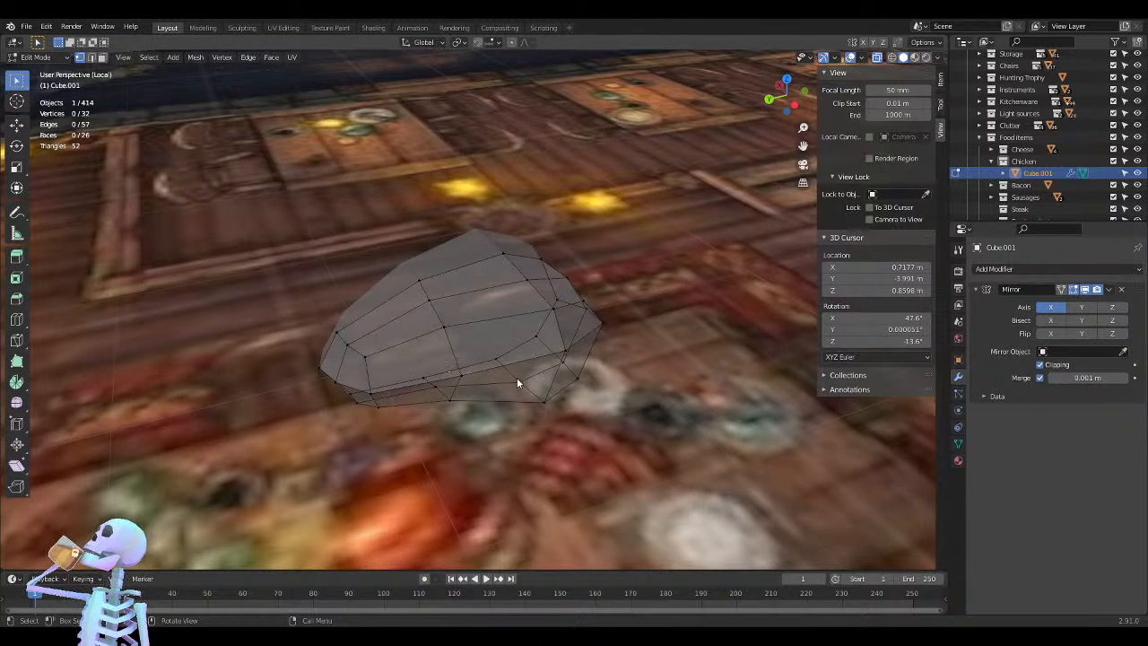
{"action": "middle_click_drag", "start_coordinate": [517, 383], "coordinate": [497, 349]}
{"action": "key", "text": "KP_1"}
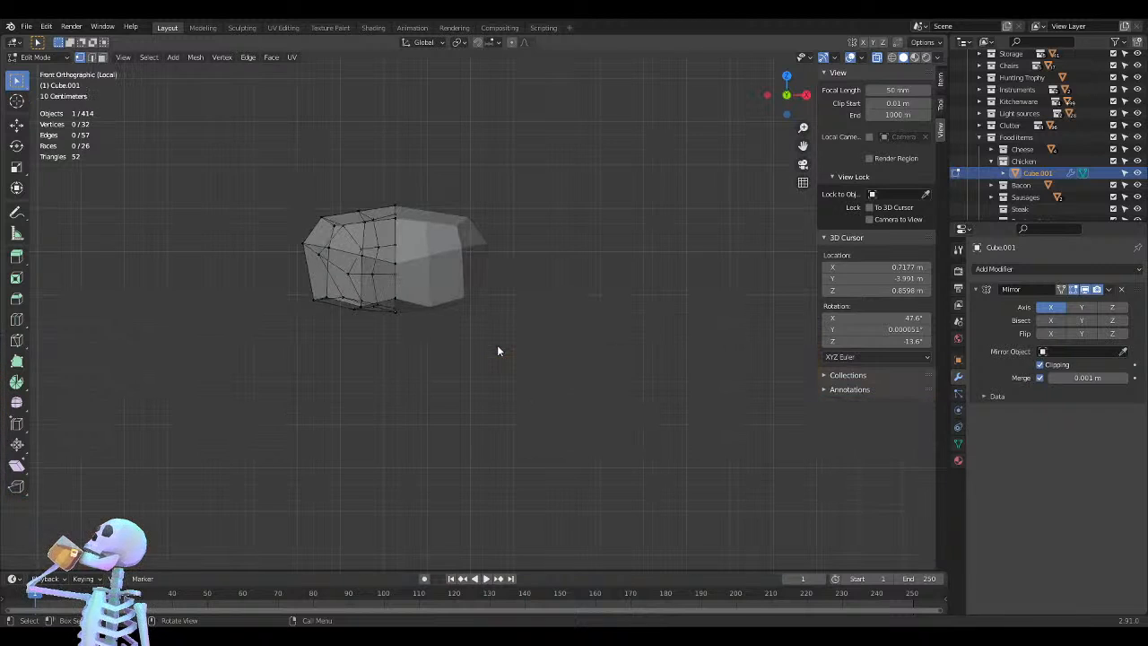
{"action": "key", "text": "KP_3"}
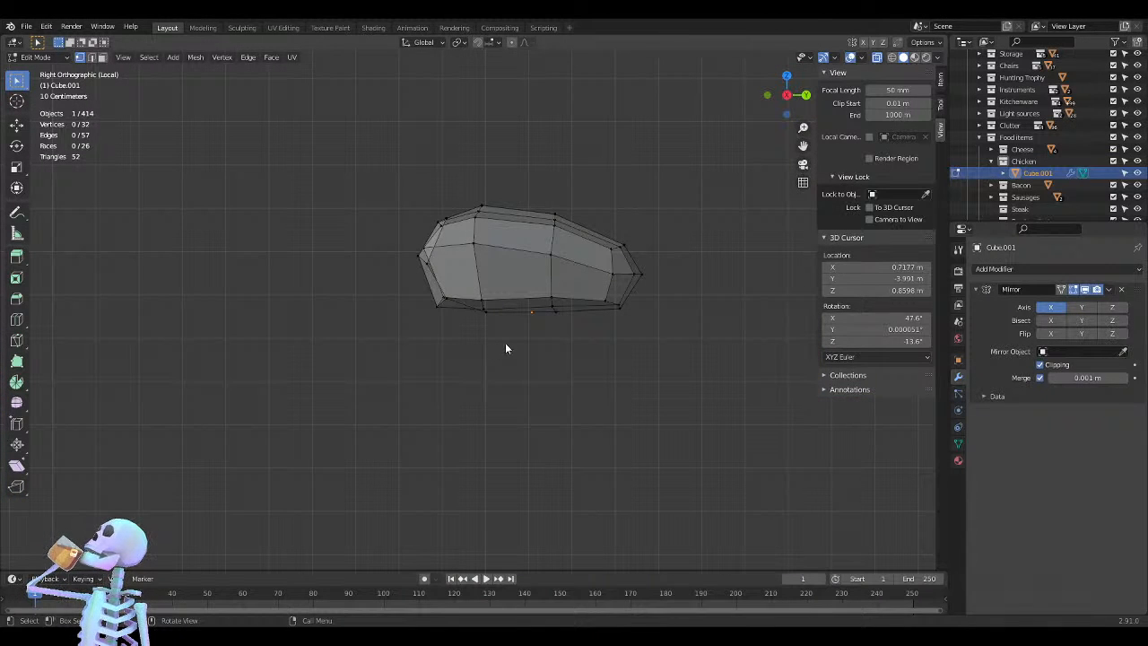
In the left side view, raise the narrow end's nine vertices about 0.028 m along Z
{"action": "key", "text": "ctrl+KP_3"}
{"action": "scroll", "coordinate": [418, 282], "scroll_direction": "up", "scroll_amount": 4, "text": "ctrl"}
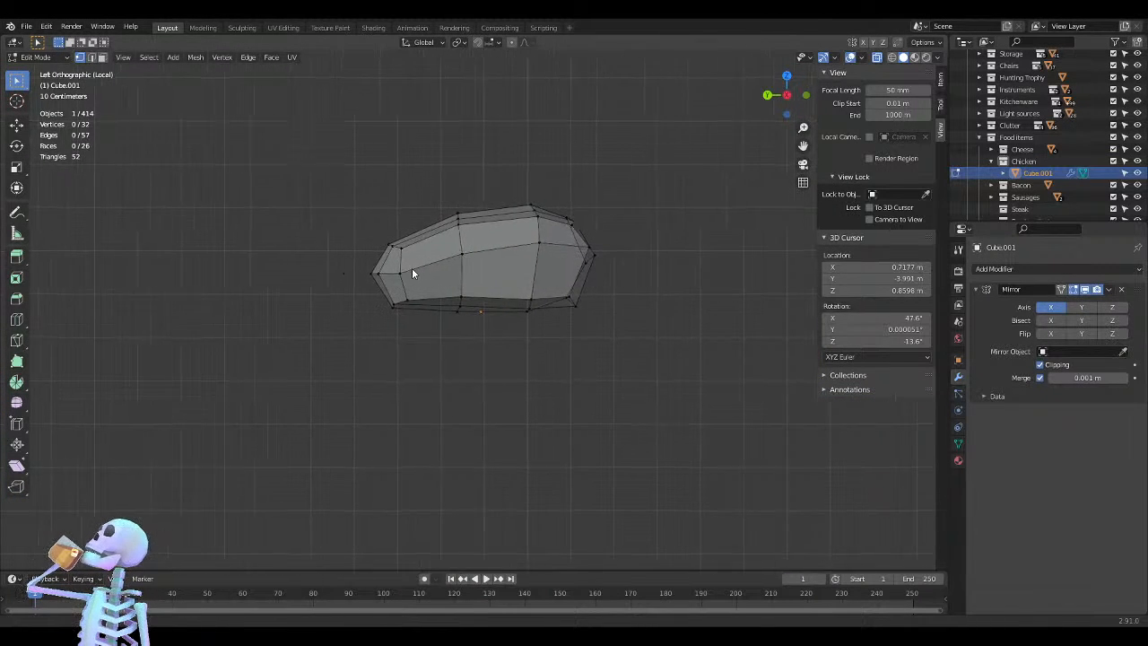
{"action": "left_click_drag", "start_coordinate": [338, 199], "coordinate": [422, 353]}
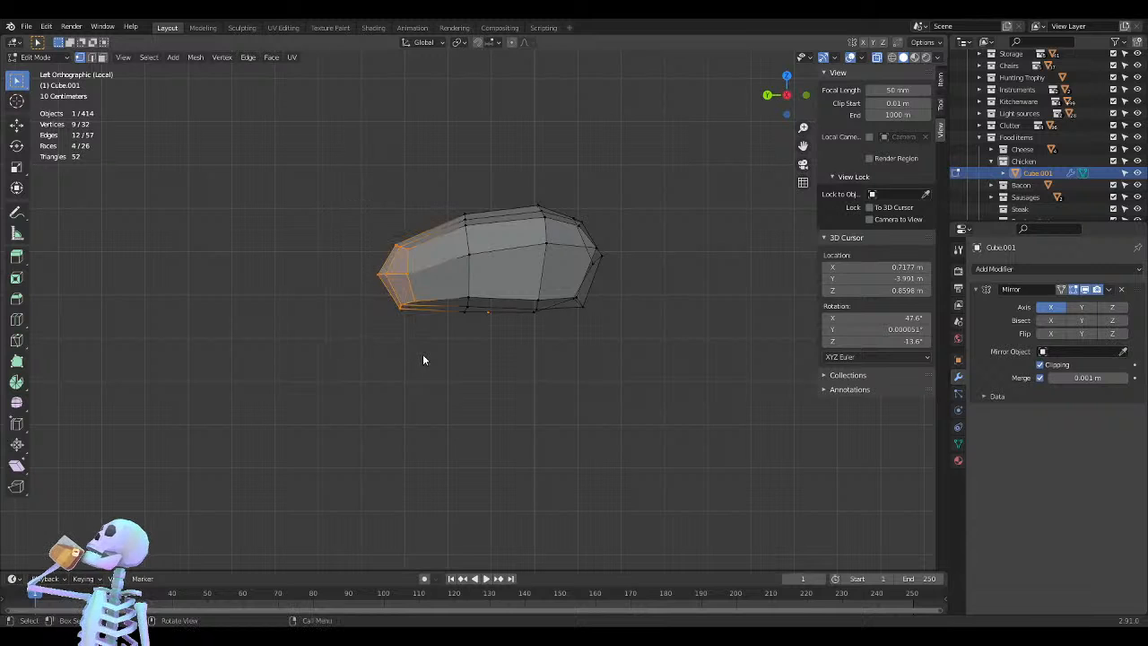
{"action": "key", "text": "g"}
{"action": "key", "text": "z"}
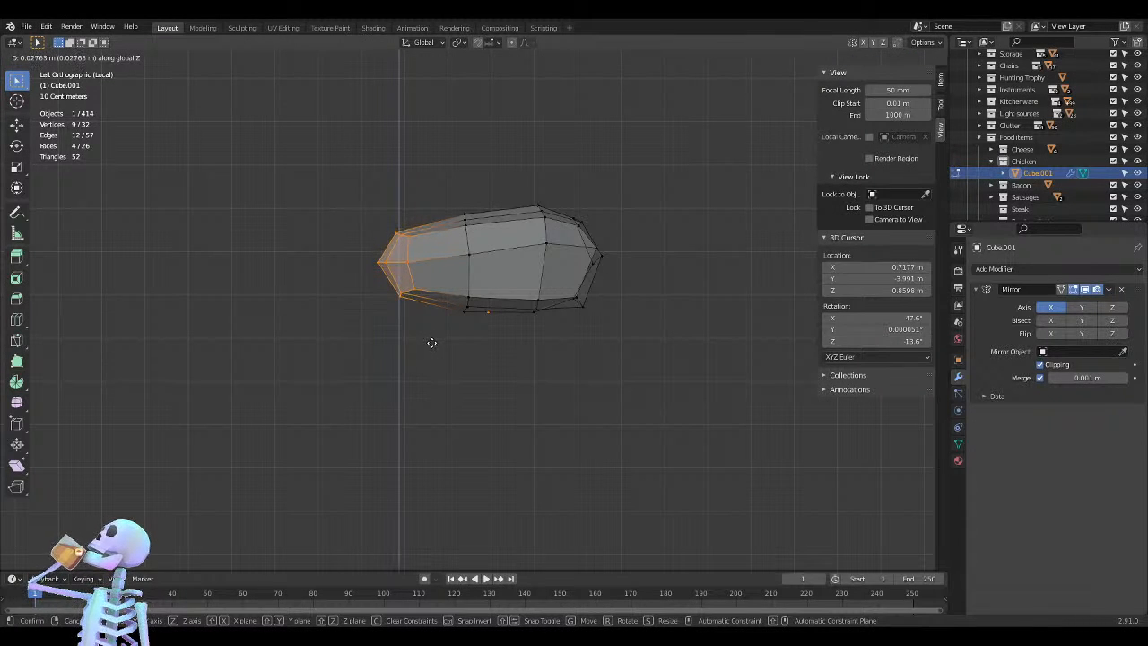
{"action": "left_click", "coordinate": [434, 345]}
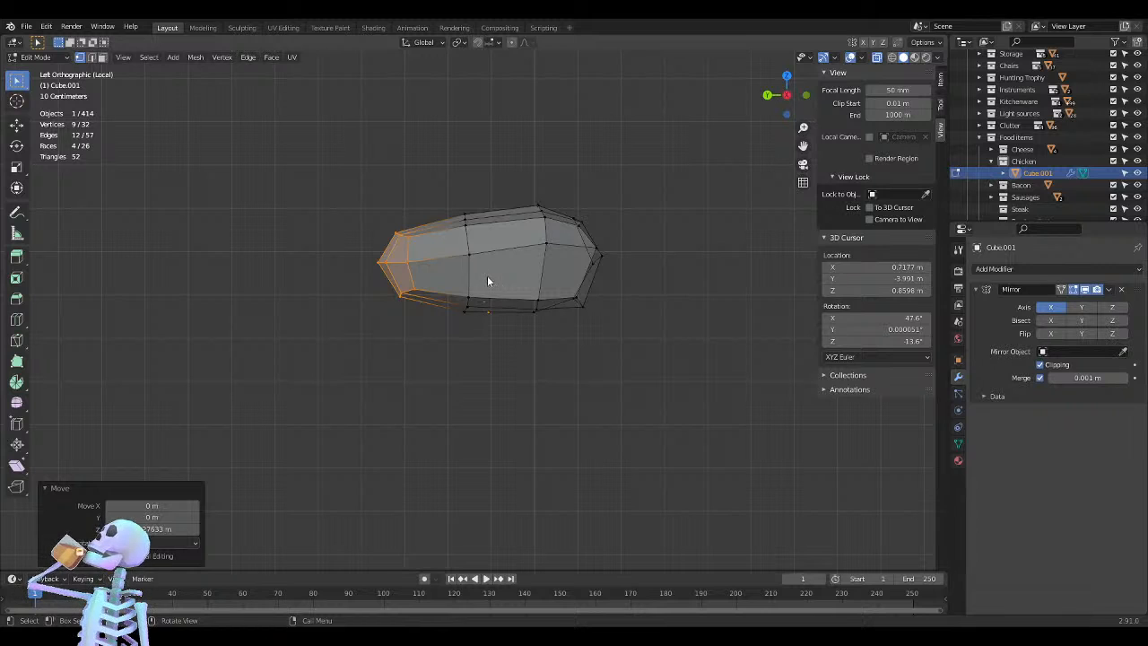
Raise the three underside vertices of the ring beside the narrow end about 0.019 m along Z
{"action": "left_click_drag", "start_coordinate": [487, 282], "coordinate": [443, 345]}
{"action": "key", "text": "g"}
{"action": "key", "text": "z"}
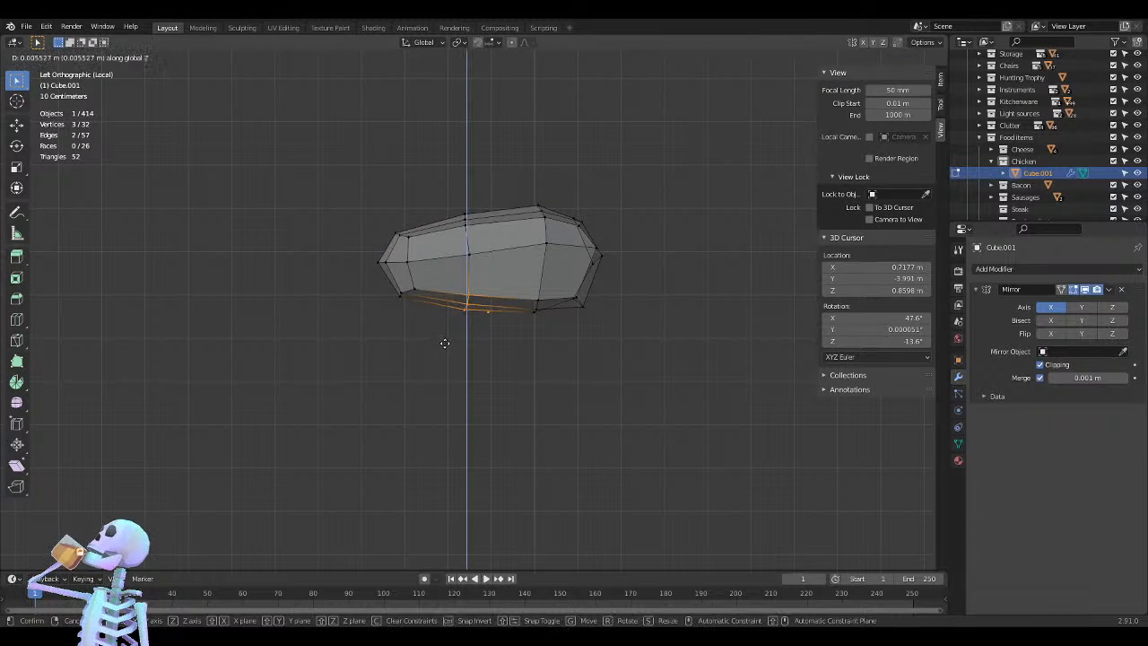
{"action": "left_click", "coordinate": [441, 337]}
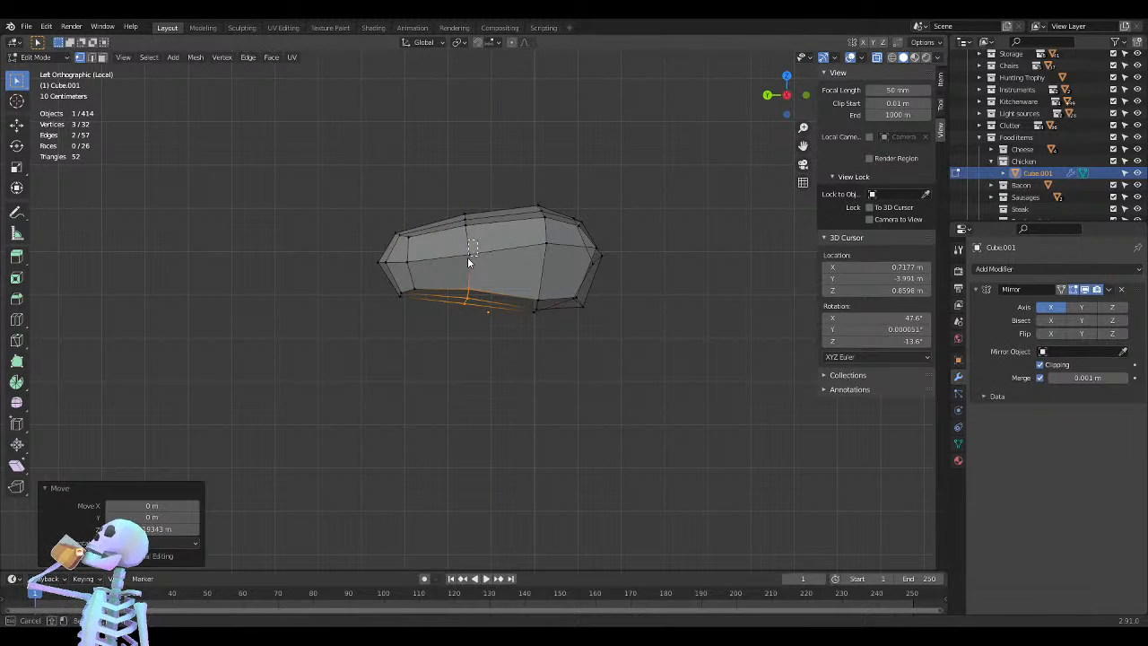
Nudge that ring's side vertex slightly up, and shift its three top vertices about 0.007 m toward the wide end and 0.006 m down
{"action": "left_click_drag", "start_coordinate": [458, 273], "coordinate": [459, 266]}
{"action": "key", "text": "g"}
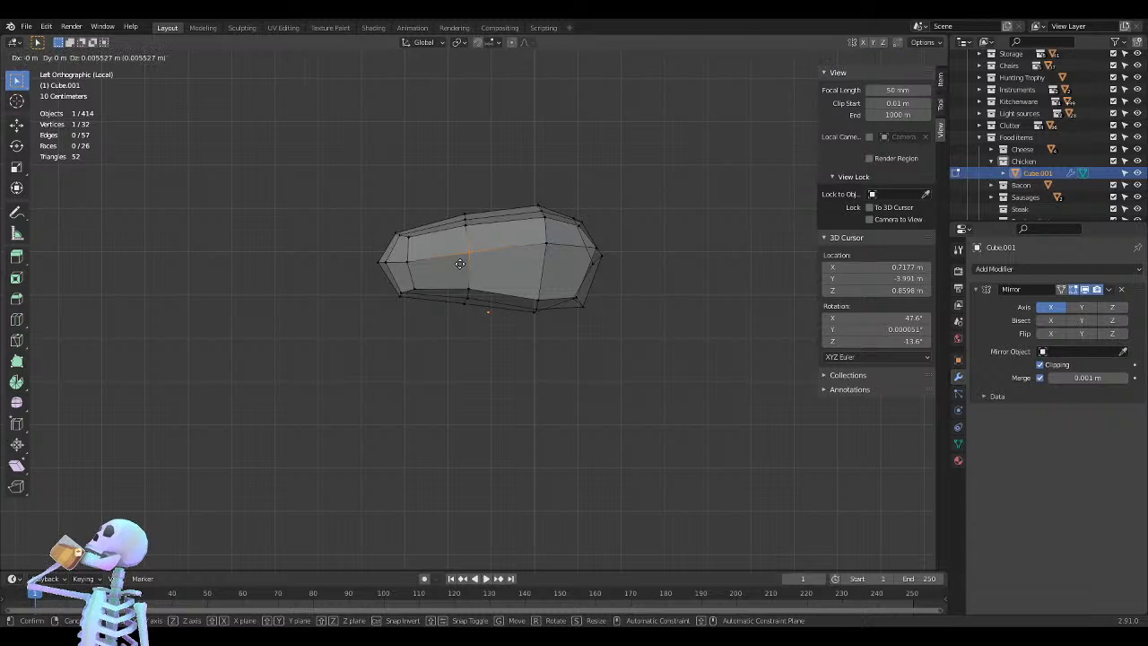
{"action": "left_click", "coordinate": [462, 264]}
{"action": "left_click_drag", "start_coordinate": [478, 197], "coordinate": [455, 235]}
{"action": "key", "text": "g"}
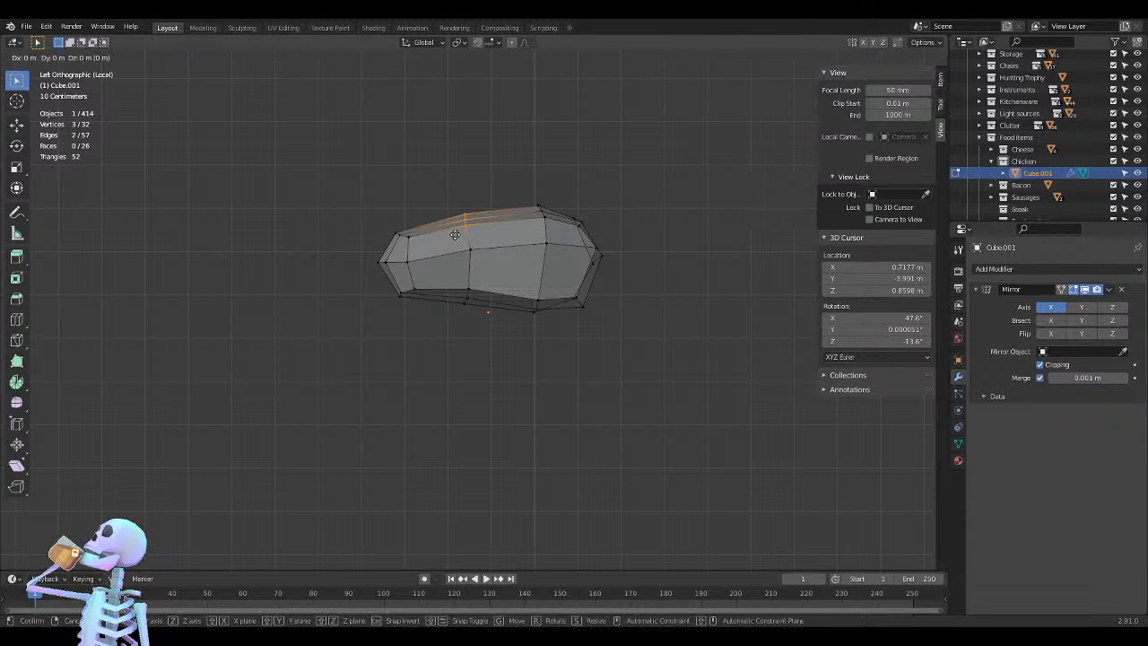
{"action": "left_click", "coordinate": [459, 241]}
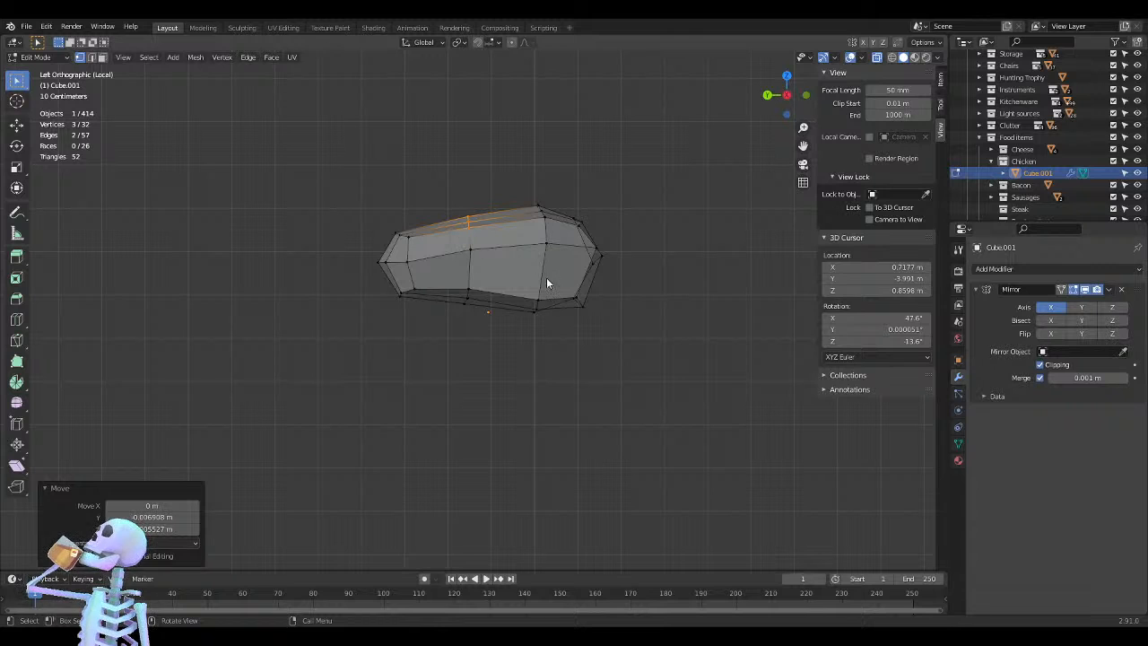
Lower the wide half's sixteen vertices about 0.014 m along Z
{"action": "left_click_drag", "start_coordinate": [525, 187], "coordinate": [646, 404]}
{"action": "key", "text": "g"}
{"action": "key", "text": "z"}
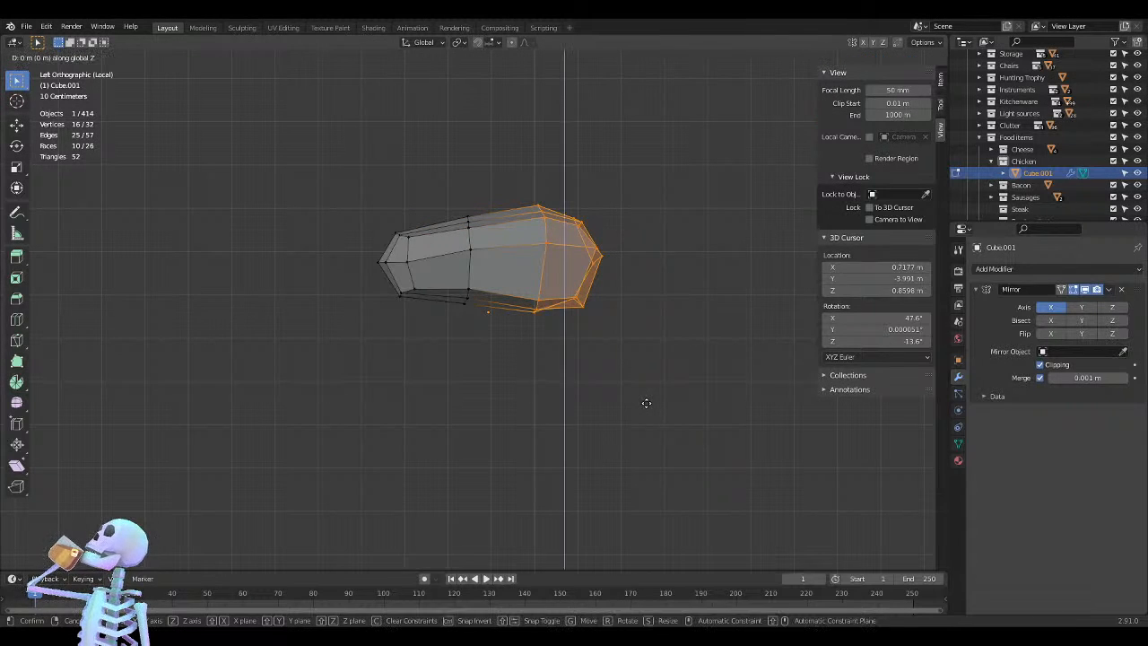
{"action": "left_click", "coordinate": [641, 405]}
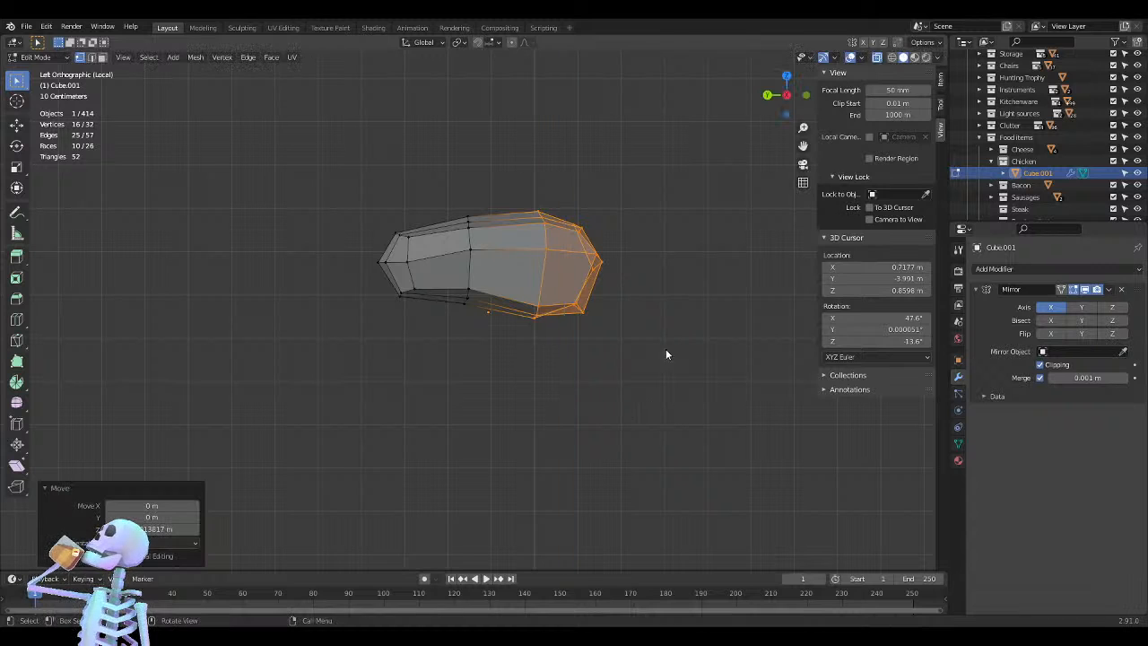
Lower the three underside vertices of the wide half's inner ring about 0.01 m along Z
{"action": "left_click_drag", "start_coordinate": [554, 287], "coordinate": [505, 341]}
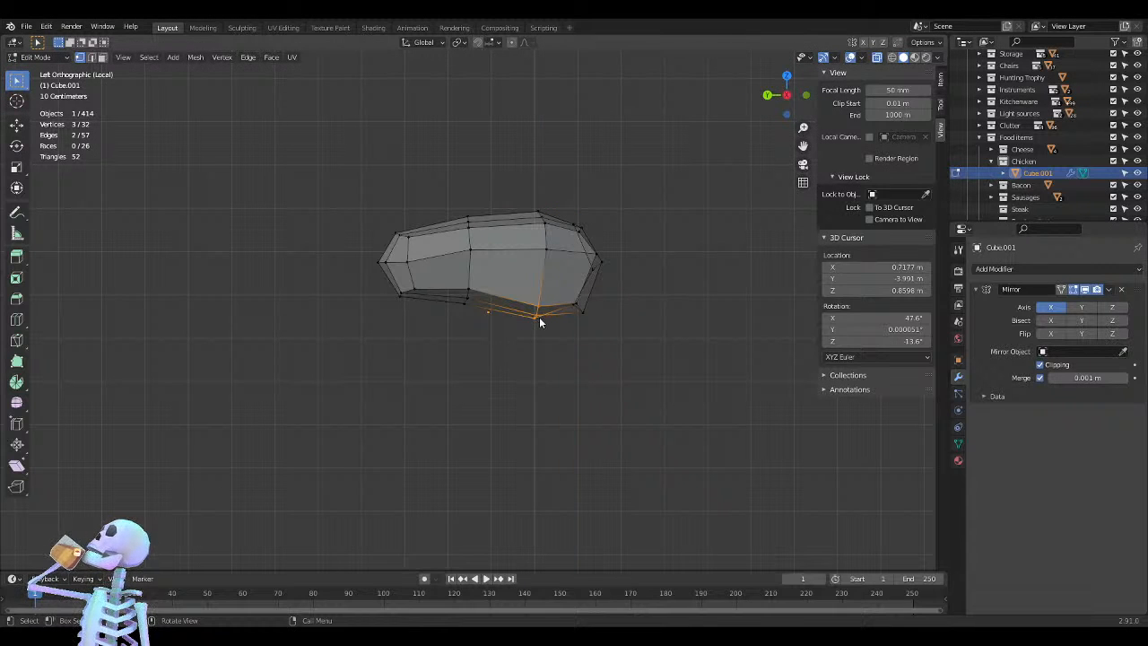
{"action": "key", "text": "g"}
{"action": "key", "text": "z"}
{"action": "left_click", "coordinate": [538, 326]}
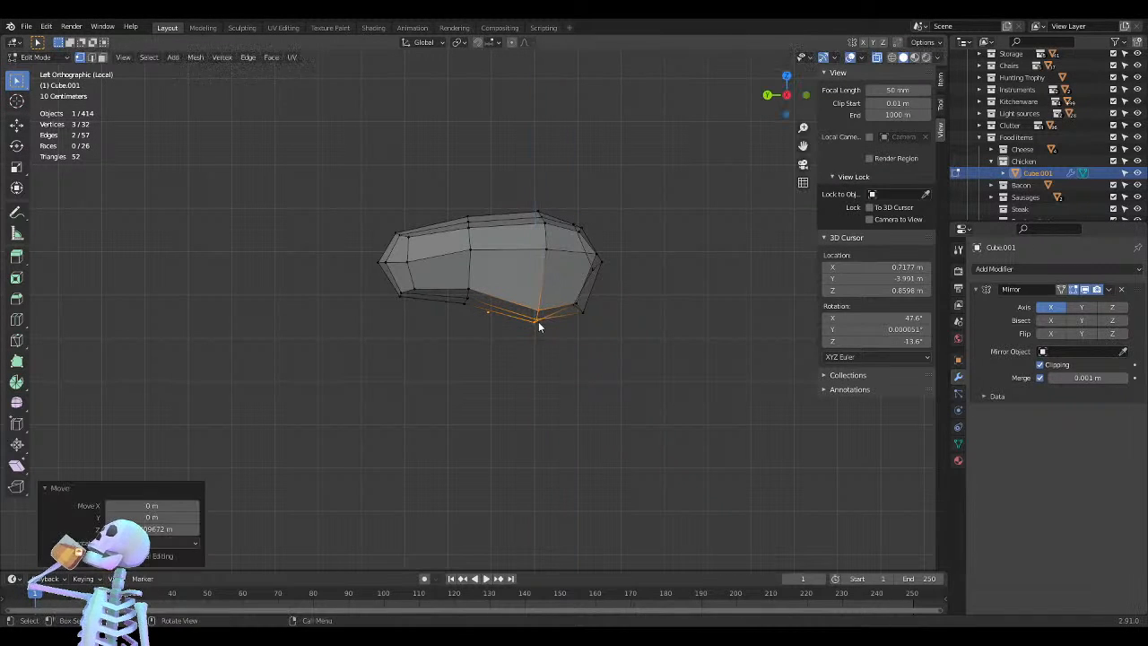
Check the solid chicken body from several angles in Object Mode and in the see-through top view in Edit Mode
{"action": "middle_click_drag", "start_coordinate": [652, 322], "coordinate": [611, 384]}
{"action": "key", "text": "Tab"}
{"action": "key", "text": "alt+z"}
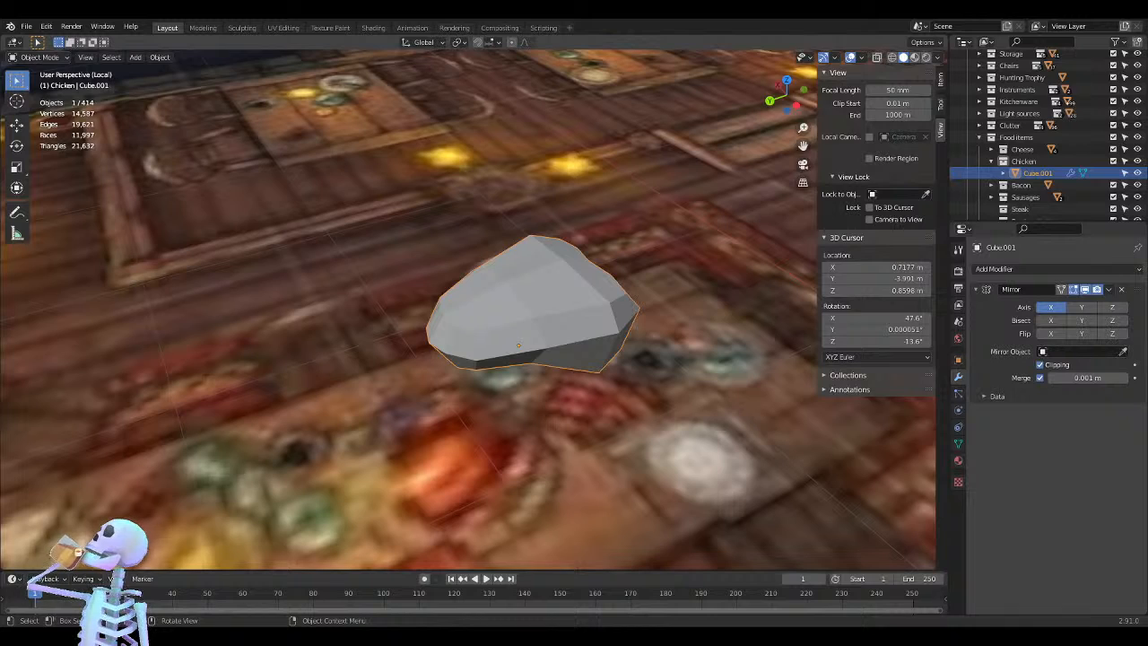
{"action": "mouse_move", "coordinate": [556, 402]}
{"action": "middle_mouse_down"}
{"action": "mouse_move", "coordinate": [497, 380]}
{"action": "mouse_move", "coordinate": [539, 428]}
{"action": "mouse_move", "coordinate": [548, 421]}
{"action": "middle_mouse_up"}
{"action": "key", "text": "Tab"}
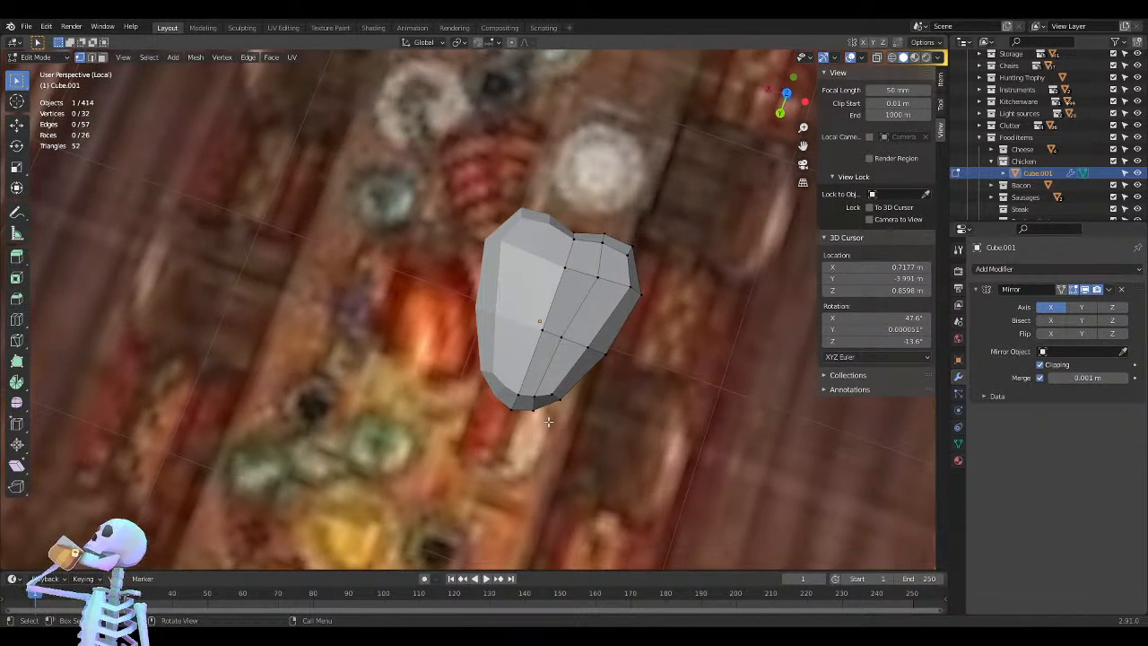
{"action": "key", "text": "KP_7"}
{"action": "middle_click_drag", "start_coordinate": [308, 356], "coordinate": [382, 321], "text": "shift"}
{"action": "key", "text": "alt+z"}
{"action": "left_click_drag", "start_coordinate": [392, 288], "coordinate": [510, 337]}
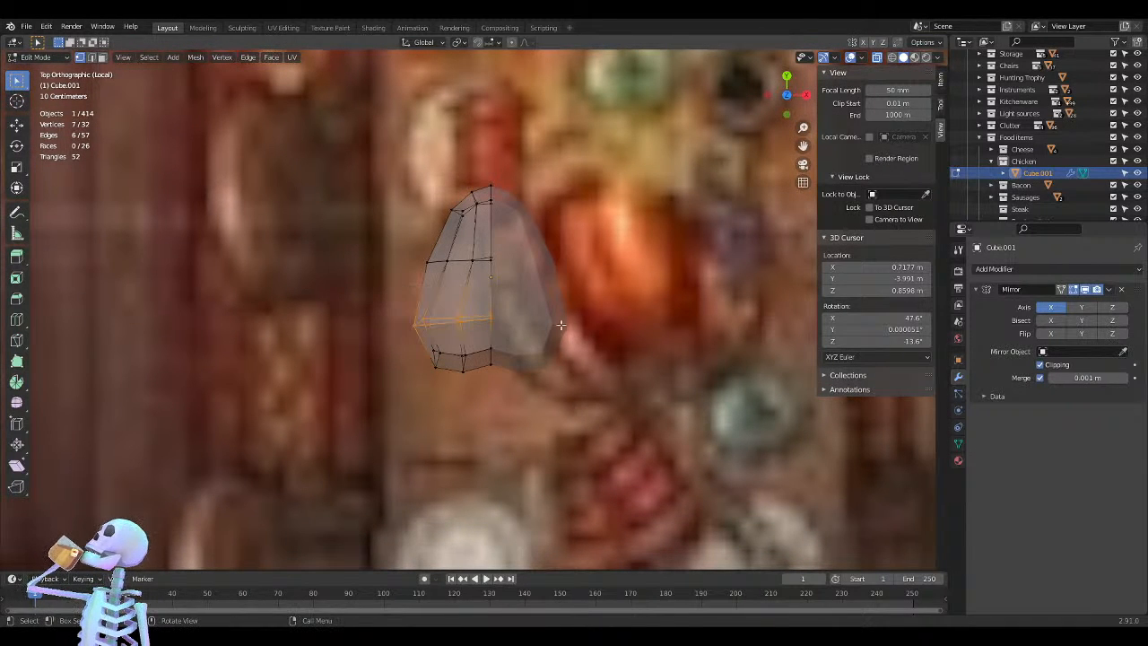
{"action": "key", "text": "s"}
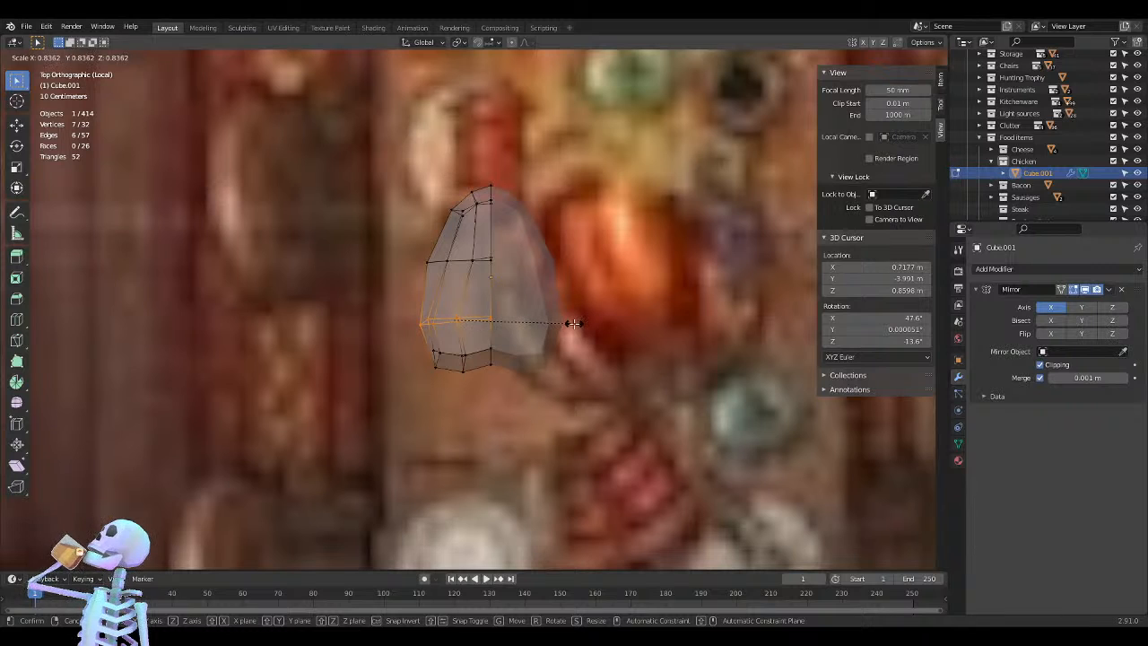
{"action": "right_click", "coordinate": [570, 323]}
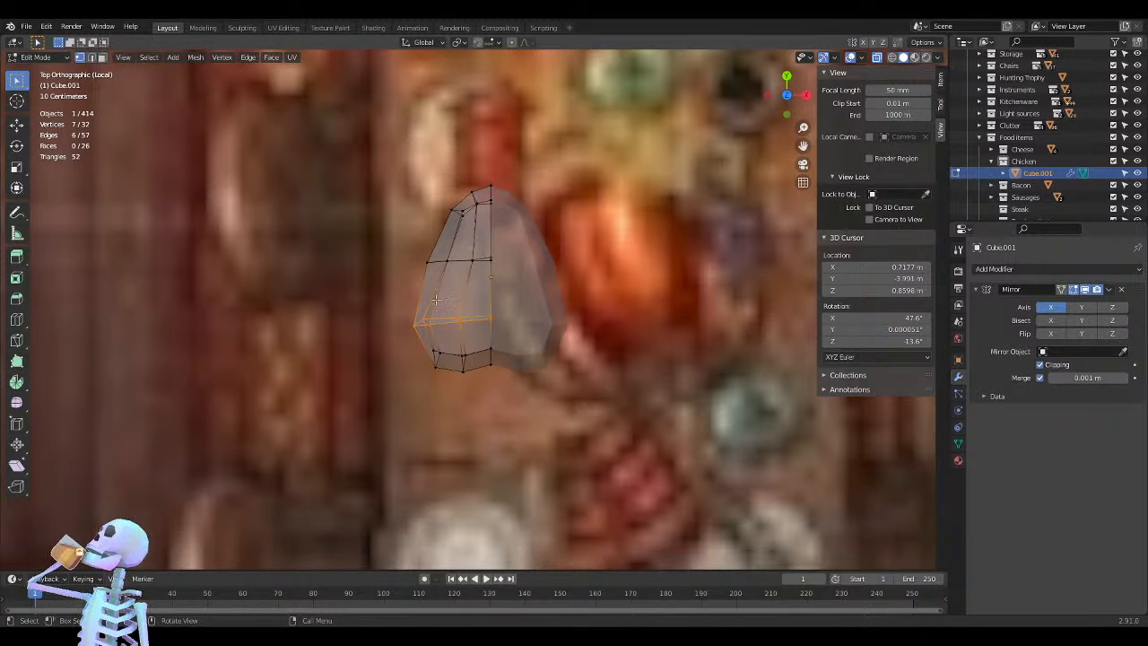
Move the widest ring's three outer vertices about 0.02 m toward the centreline with smooth proportional editing at a size of about 0.16
{"action": "left_click_drag", "start_coordinate": [388, 300], "coordinate": [437, 335]}
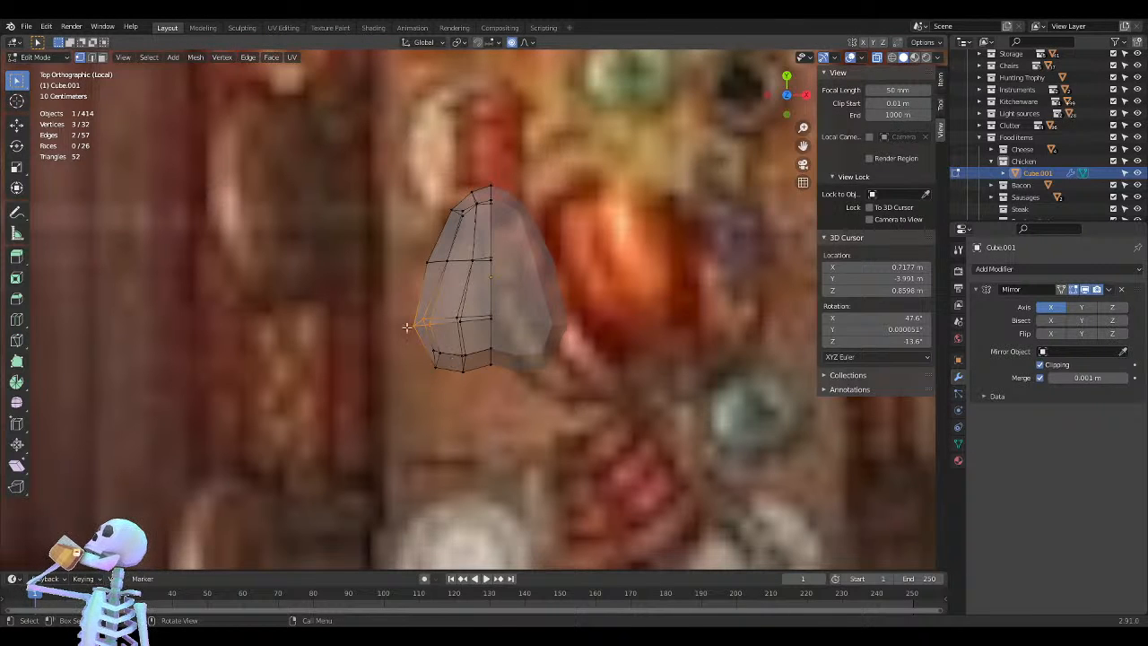
{"action": "key", "text": "g"}
{"action": "key", "text": "x"}
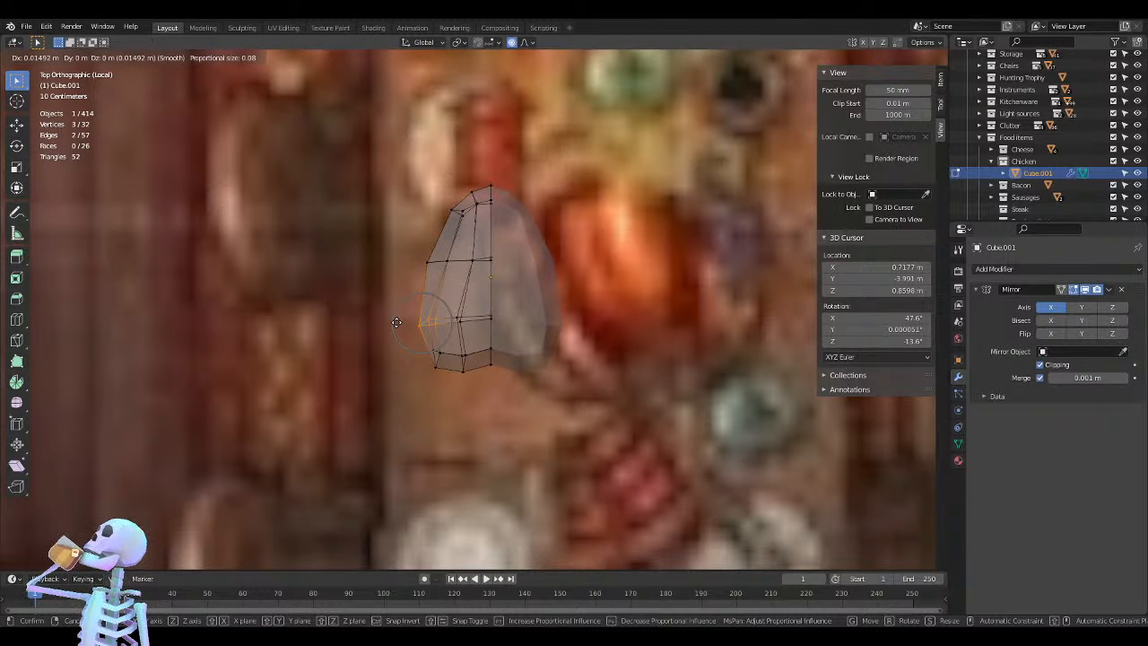
{"action": "scroll", "coordinate": [397, 322], "scroll_direction": "down", "scroll_amount": 6}
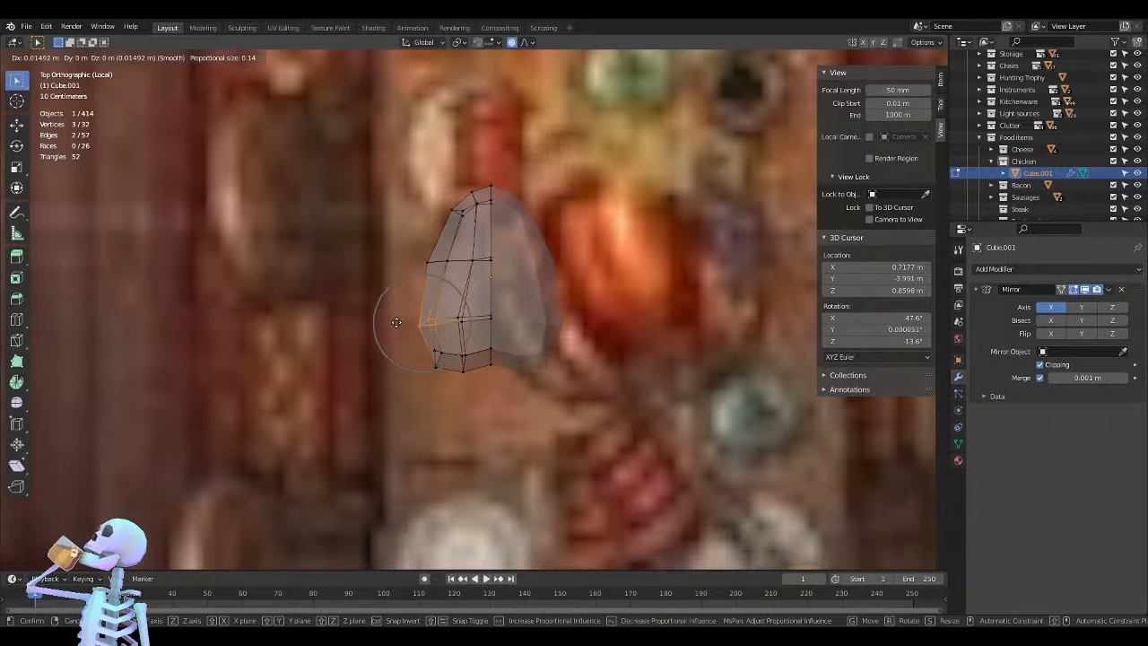
{"action": "scroll", "coordinate": [397, 322], "scroll_direction": "down", "scroll_amount": 1}
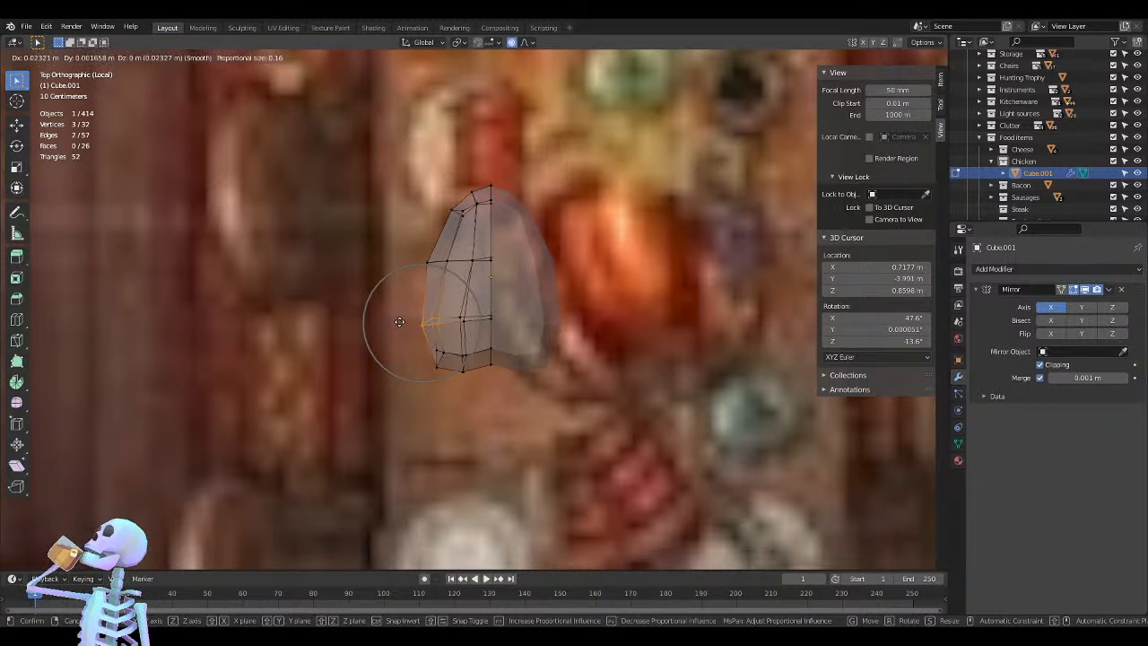
{"action": "left_click", "coordinate": [399, 322]}
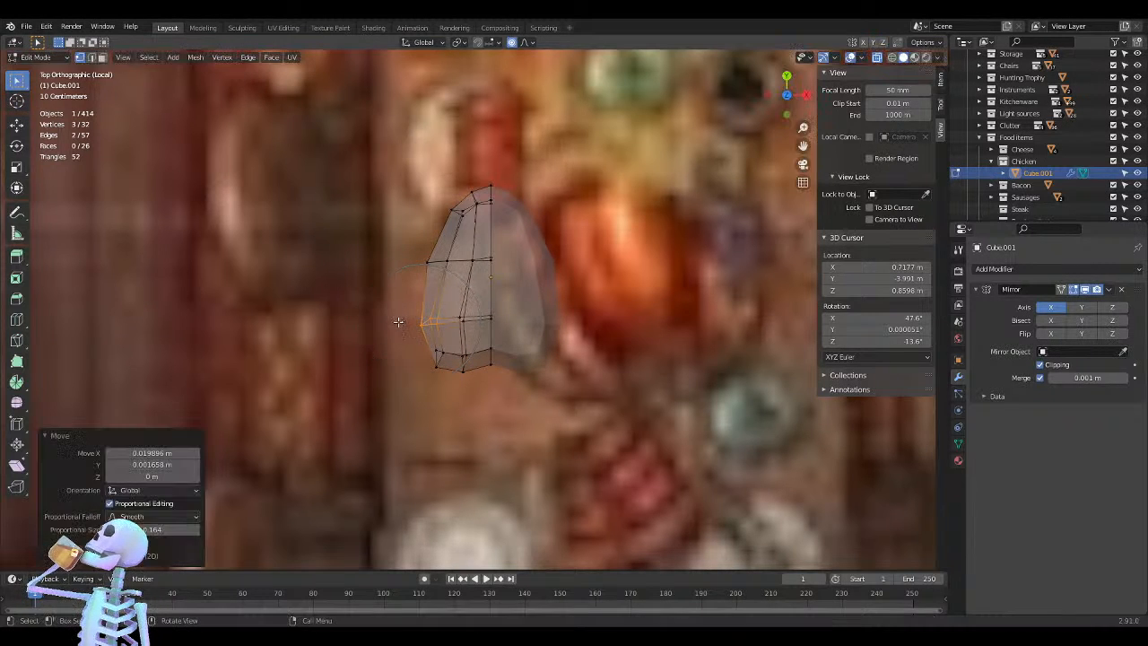
Try pulling the wide end's lower centreline vertex about 0.10 m outward along Y and 0.03 m down, with proportional size about 0.05
{"action": "middle_click_drag", "start_coordinate": [359, 380], "coordinate": [470, 280]}
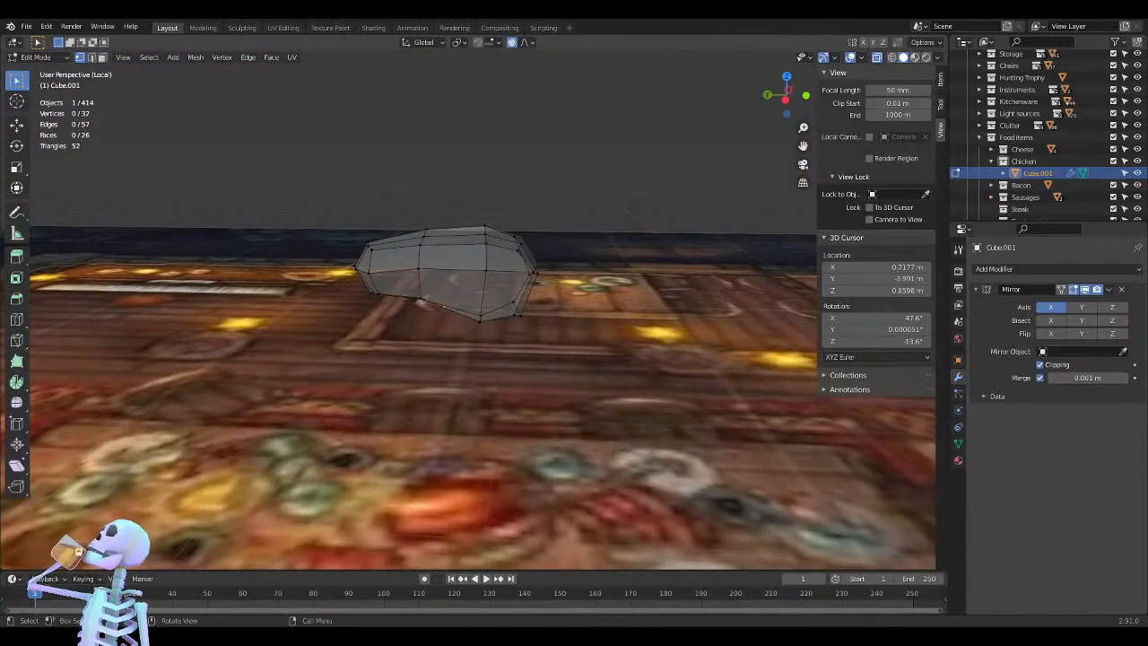
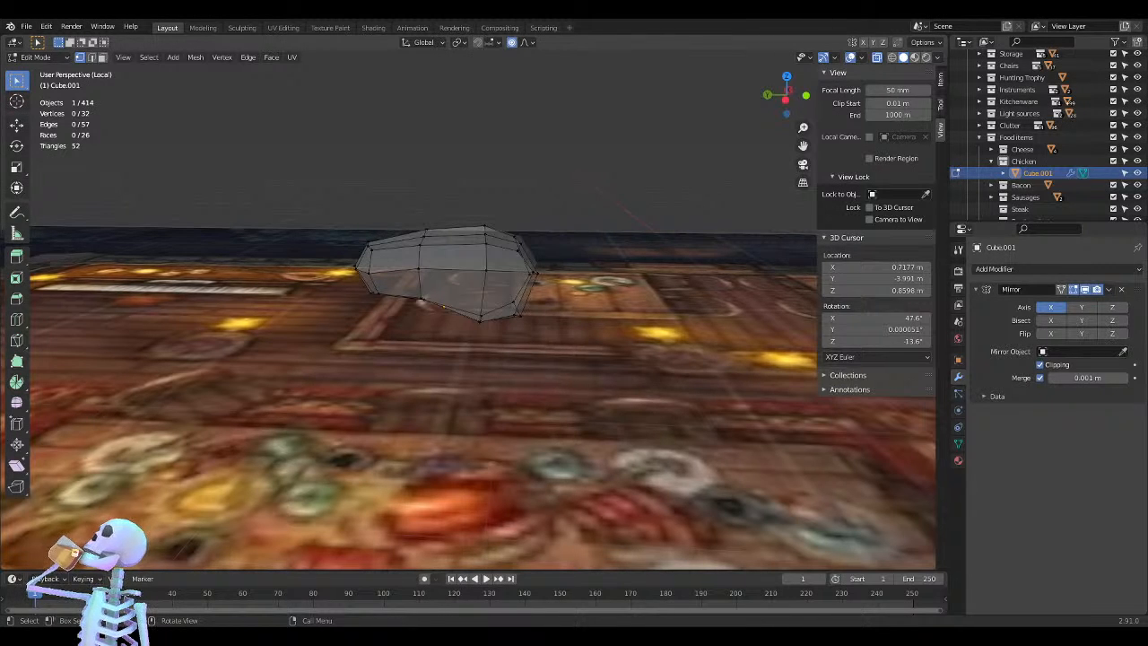
{"action": "middle_click_drag", "start_coordinate": [590, 397], "coordinate": [504, 331]}
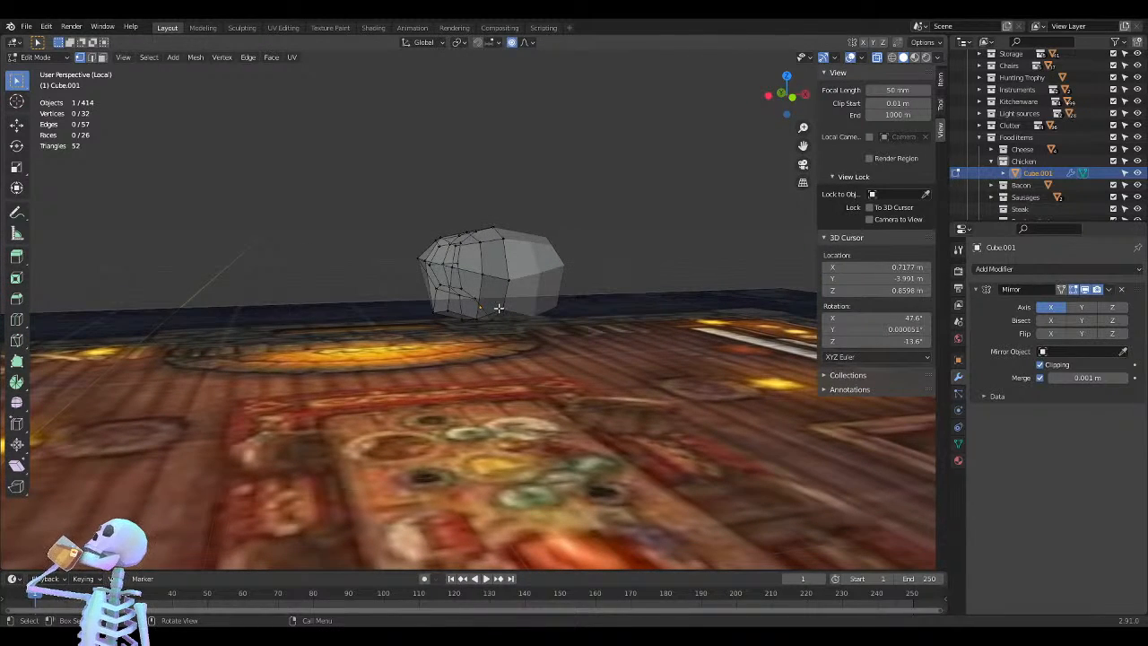
{"action": "key", "text": "KP_7"}
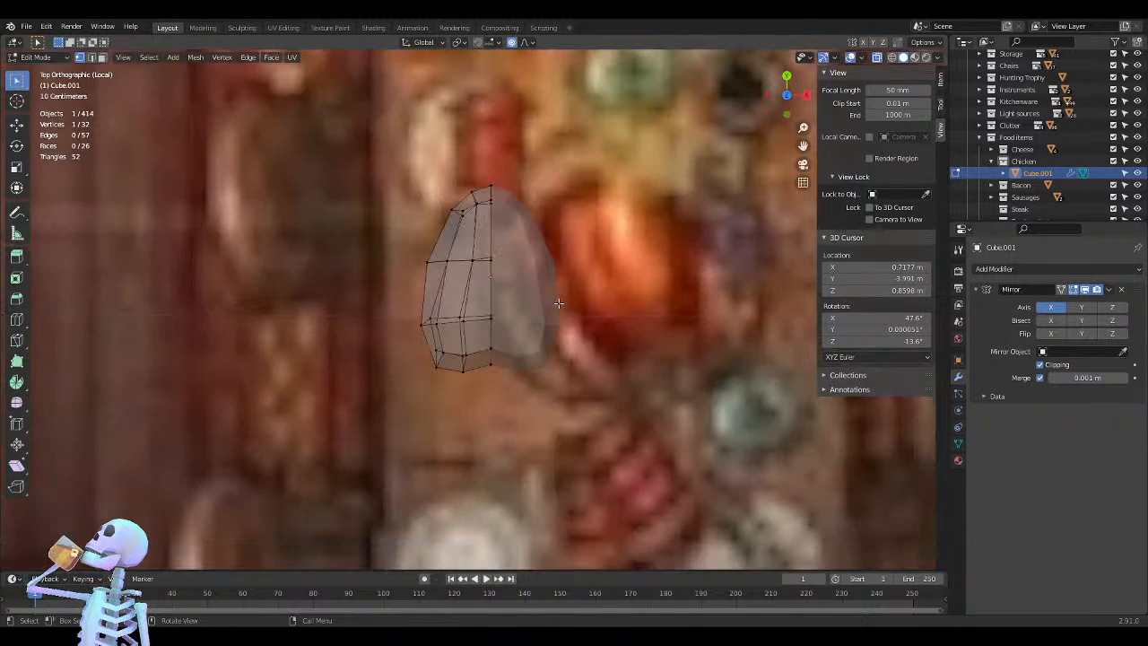
{"action": "key", "text": "KP_1"}
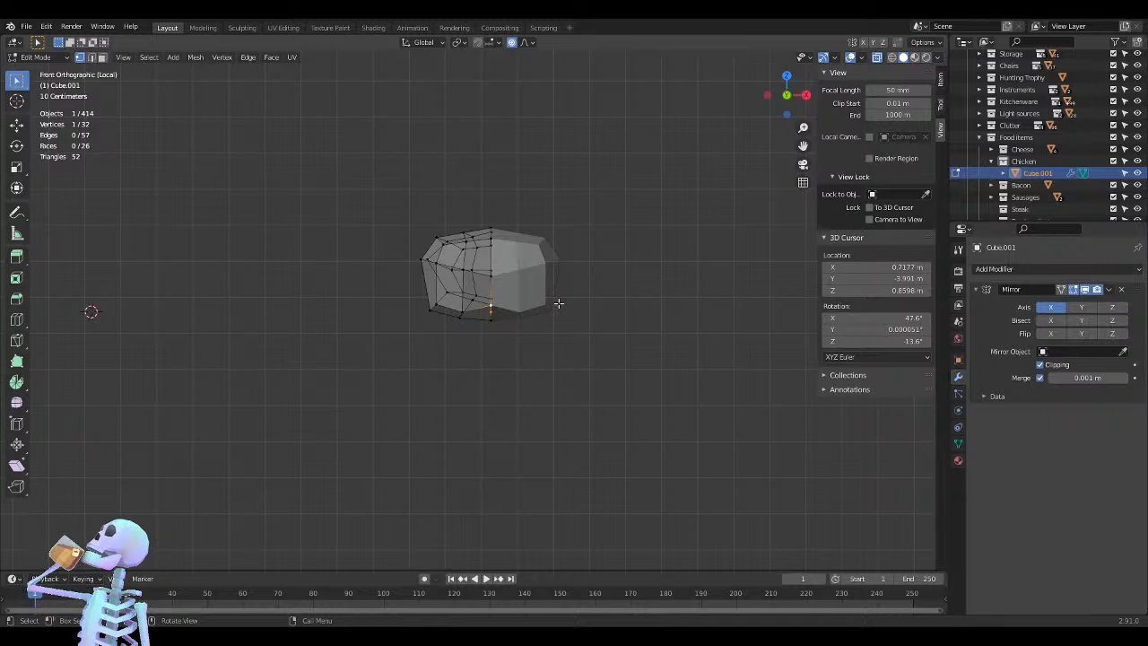
{"action": "key", "text": "ctrl+KP_3"}
{"action": "scroll", "coordinate": [556, 304], "scroll_direction": "up", "scroll_amount": 4}
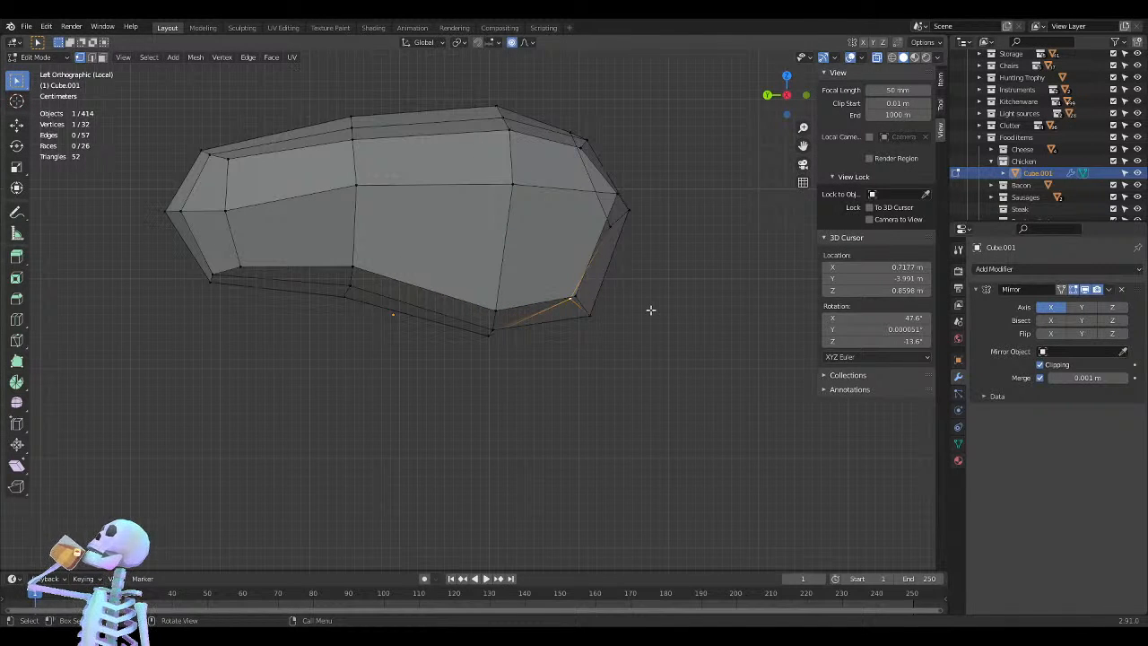
{"action": "key", "text": "g"}
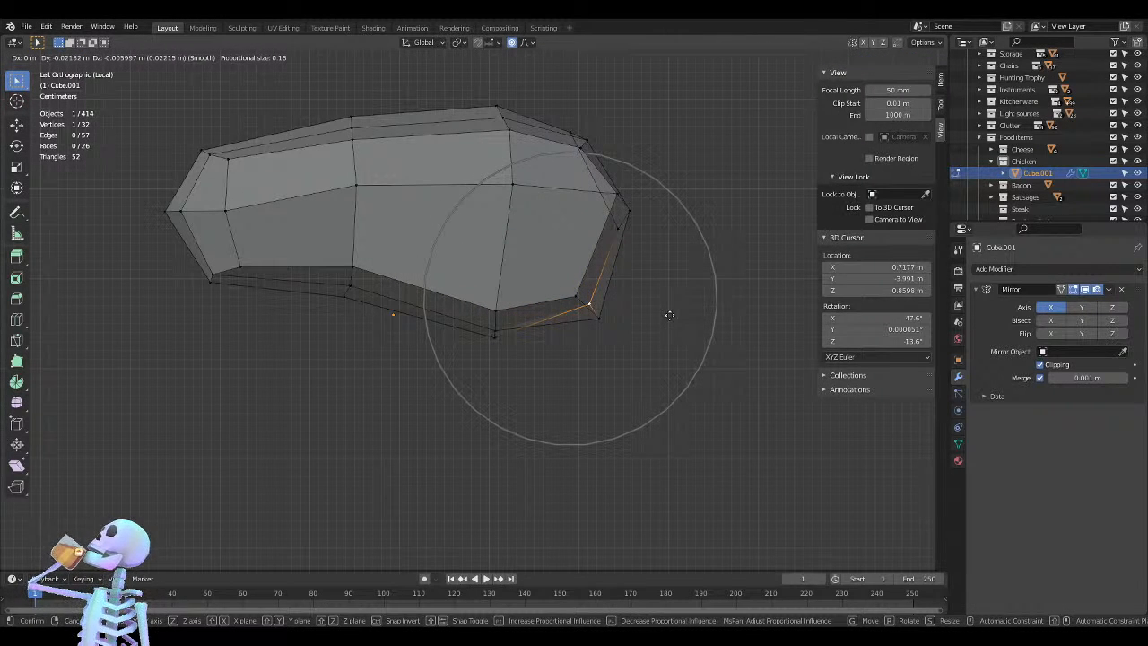
{"action": "scroll", "coordinate": [669, 315], "scroll_direction": "up", "scroll_amount": 12}
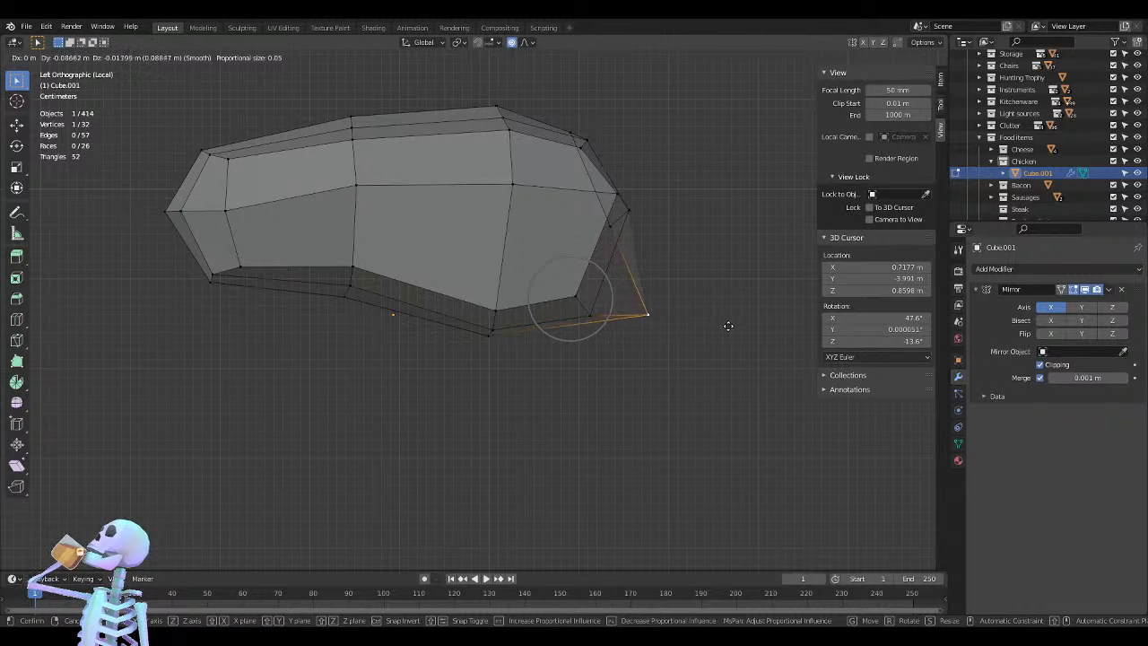
{"action": "left_click", "coordinate": [741, 339]}
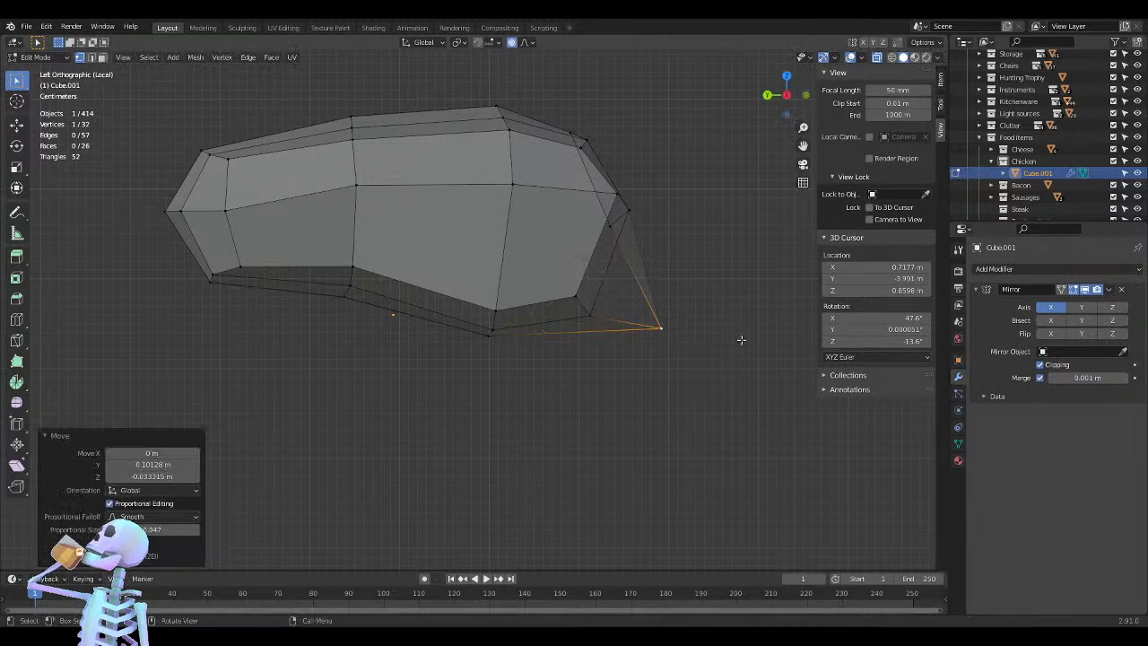
Check the pulled-out vertex on the solid body in Object Mode, and undo that vertex move
{"action": "mouse_move", "coordinate": [740, 339]}
{"action": "middle_mouse_down"}
{"action": "mouse_move", "coordinate": [628, 375]}
{"action": "mouse_move", "coordinate": [651, 353]}
{"action": "mouse_move", "coordinate": [573, 416]}
{"action": "mouse_move", "coordinate": [449, 416]}
{"action": "mouse_move", "coordinate": [406, 454]}
{"action": "mouse_move", "coordinate": [538, 289]}
{"action": "mouse_move", "coordinate": [500, 302]}
{"action": "mouse_move", "coordinate": [591, 327]}
{"action": "mouse_move", "coordinate": [592, 308]}
{"action": "mouse_move", "coordinate": [646, 317]}
{"action": "middle_mouse_up"}
{"action": "key", "text": "Tab"}
{"action": "key", "text": "alt+z"}
{"action": "scroll", "coordinate": [637, 372], "scroll_direction": "down", "scroll_amount": 5}
{"action": "key", "text": "Tab"}
{"action": "key", "text": "Tab"}
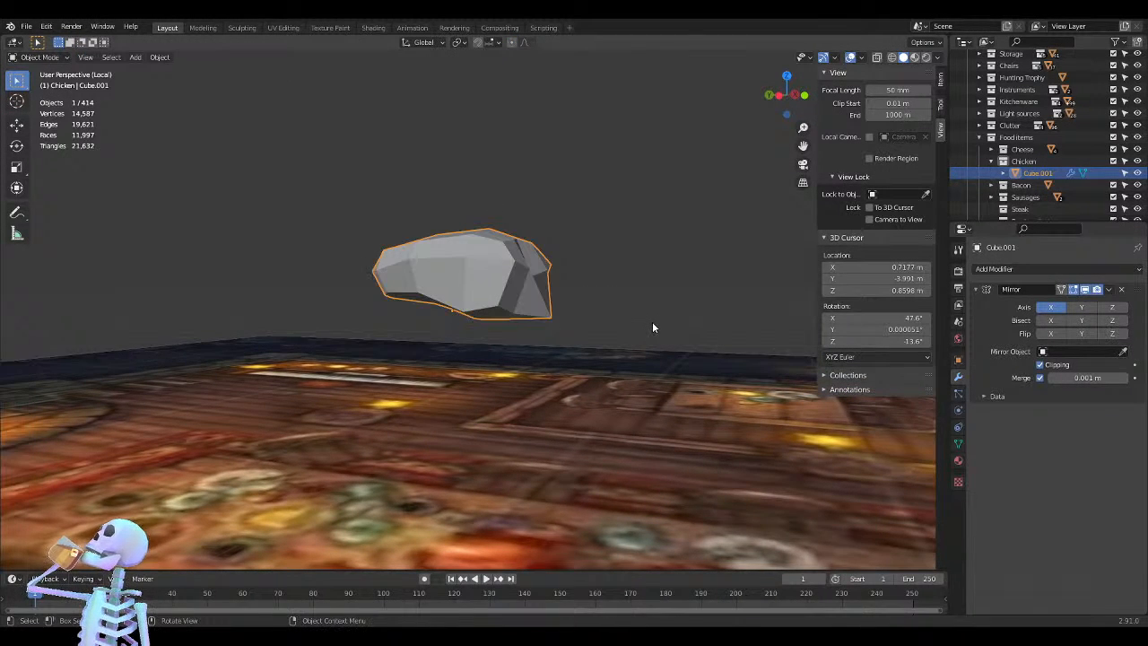
{"action": "key", "text": "Tab"}
Extrude the underside face beside the centreline at the body's wide end about 0.05 m downward
{"action": "middle_click_drag", "start_coordinate": [649, 329], "coordinate": [561, 296]}
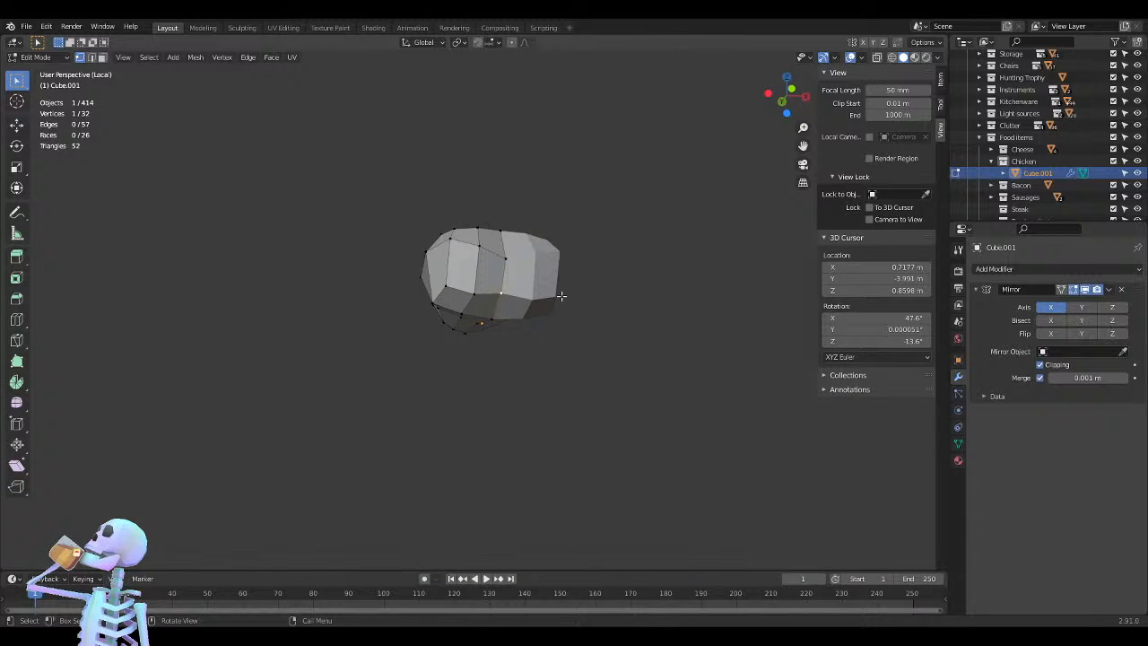
{"action": "key", "text": "3"}
{"action": "left_click", "coordinate": [492, 303]}
{"action": "middle_click_drag", "start_coordinate": [492, 303], "coordinate": [589, 325]}
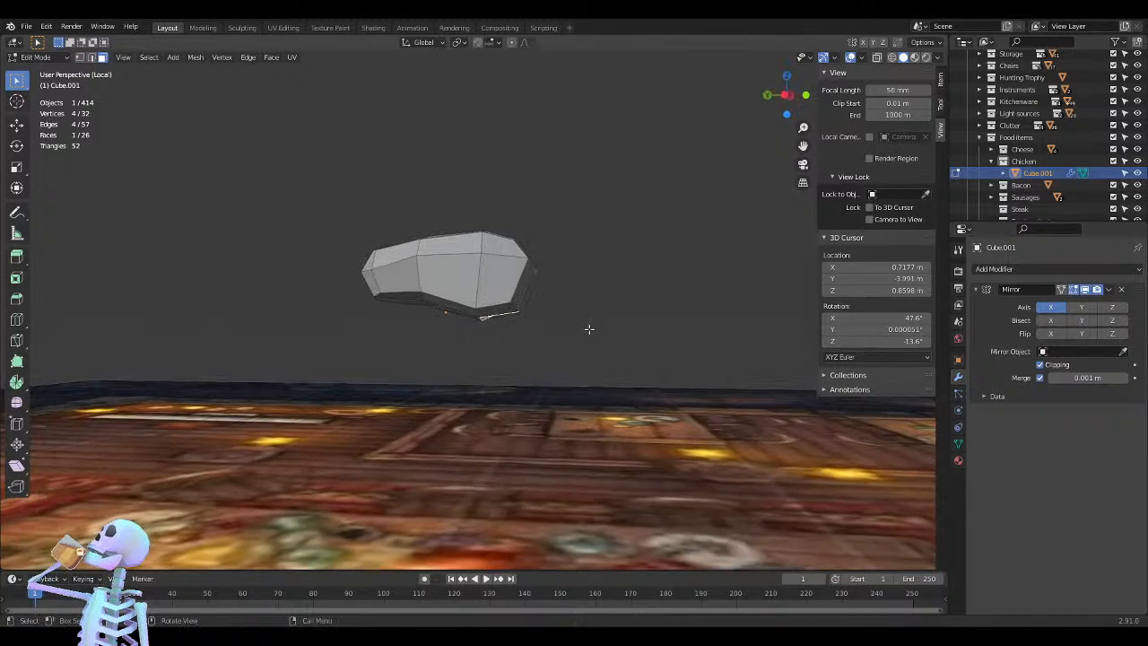
{"action": "key", "text": "e"}
{"action": "left_click", "coordinate": [620, 337]}
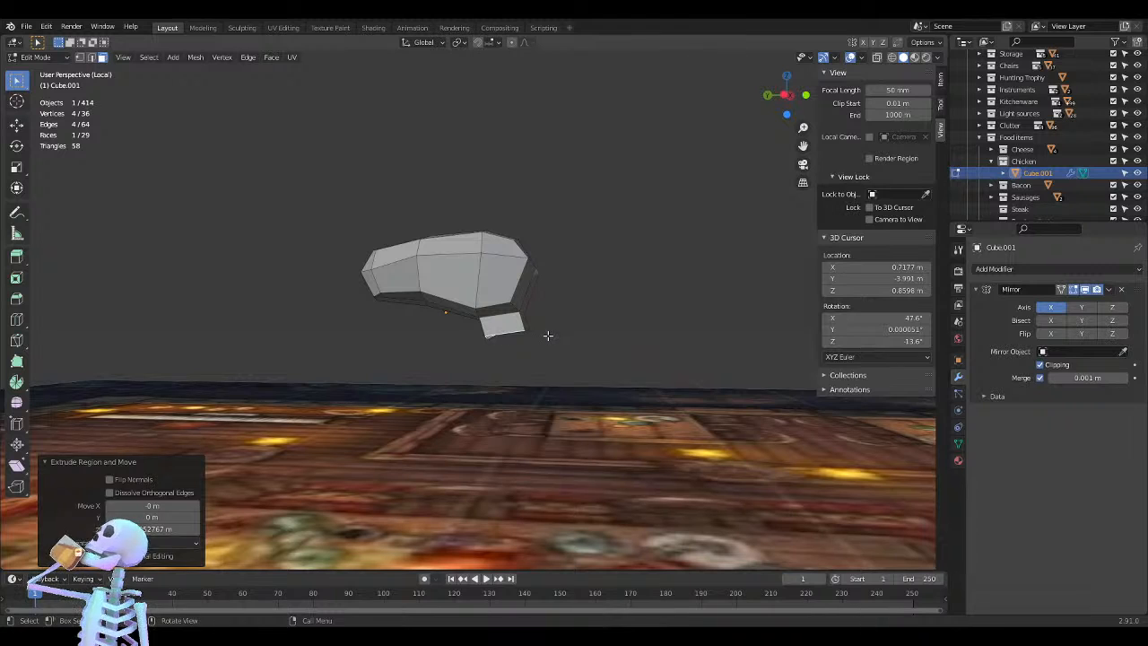
In the left side view, pull the extruded block's two rear lower vertices outward by about 0.09 m and 0.05 m along Y, raising both
{"action": "mouse_move", "coordinate": [603, 334]}
{"action": "middle_mouse_down"}
{"action": "mouse_move", "coordinate": [504, 331]}
{"action": "mouse_move", "coordinate": [619, 320]}
{"action": "middle_mouse_up"}
{"action": "left_click", "coordinate": [505, 326]}
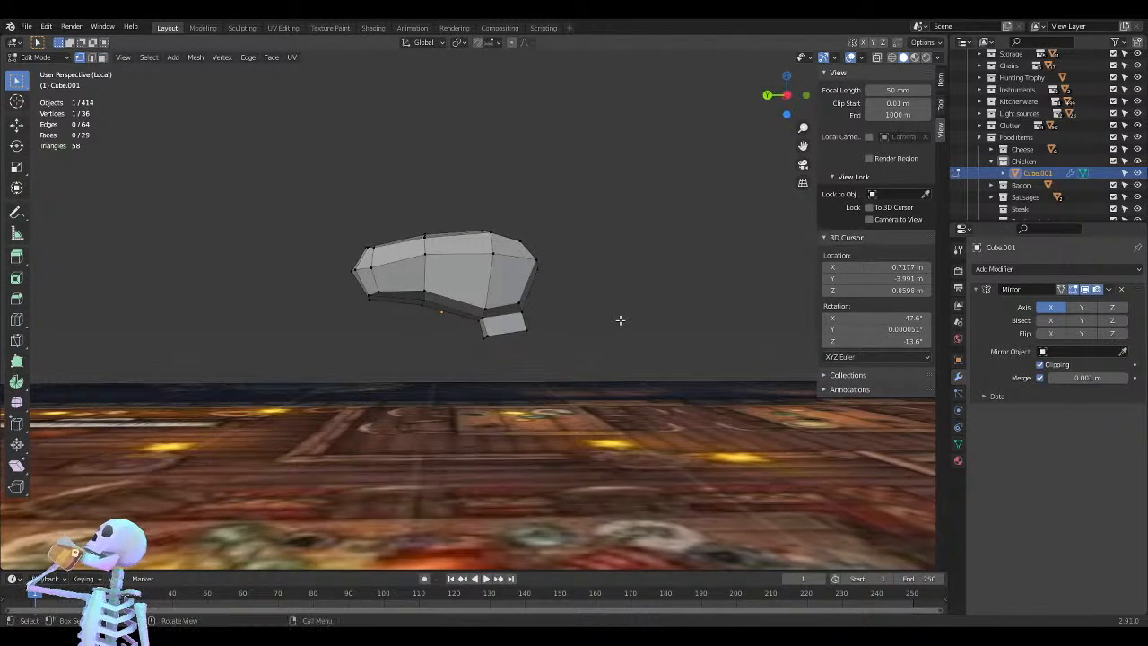
{"action": "key", "text": "ctrl+KP_3"}
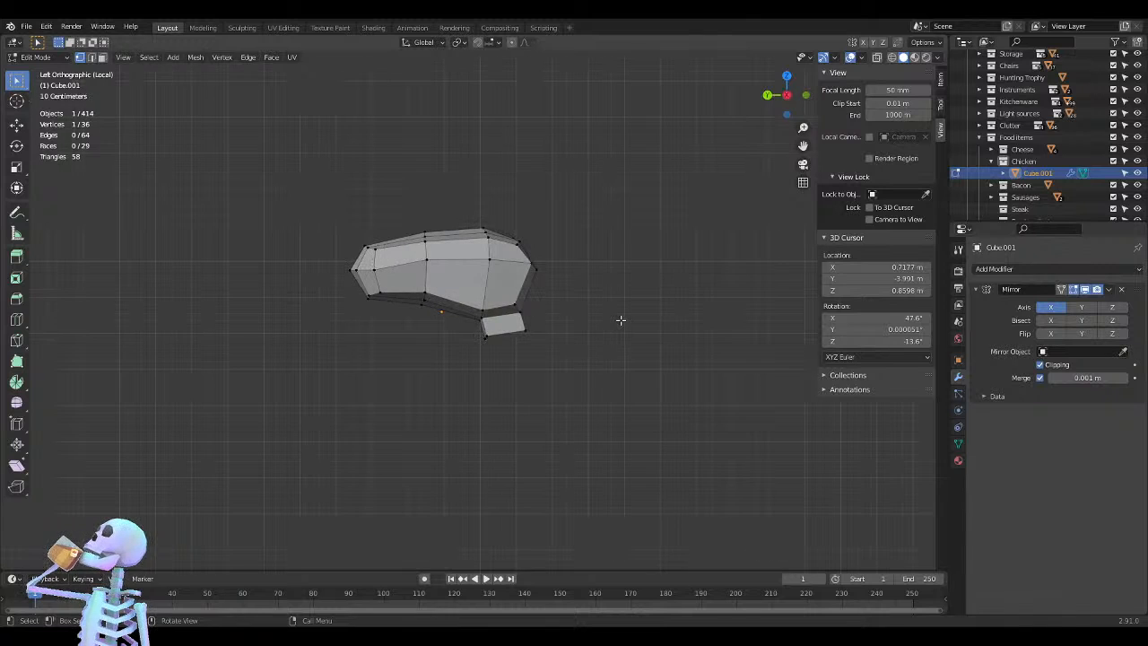
{"action": "scroll", "coordinate": [620, 320], "scroll_direction": "up", "scroll_amount": 3}
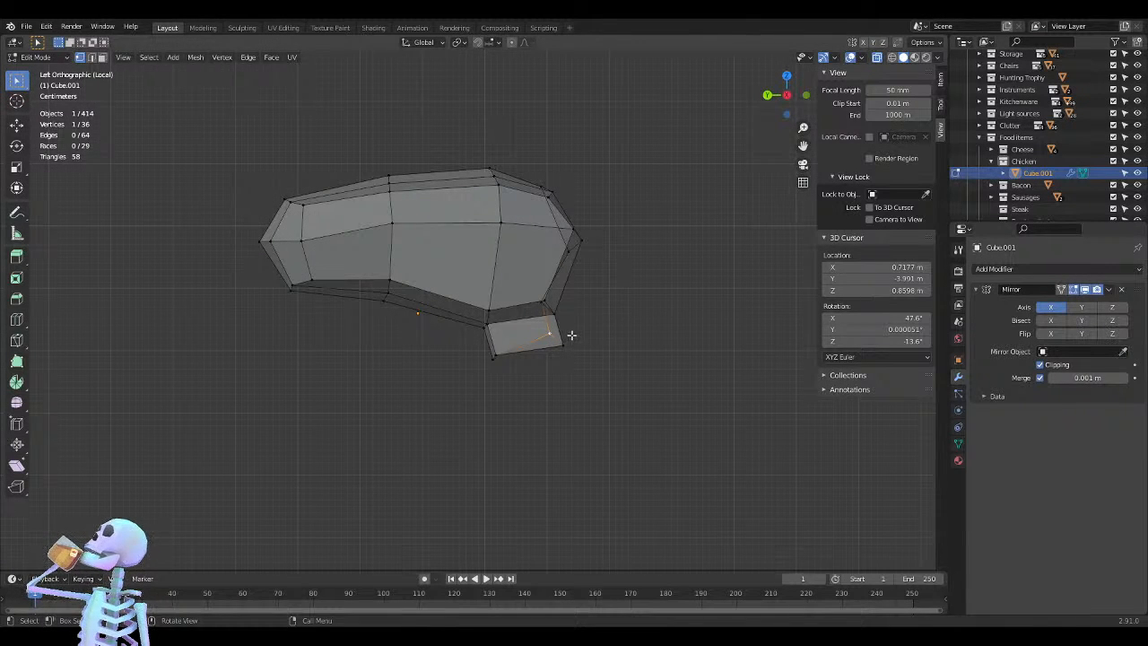
{"action": "key", "text": "g"}
{"action": "left_click", "coordinate": [617, 329]}
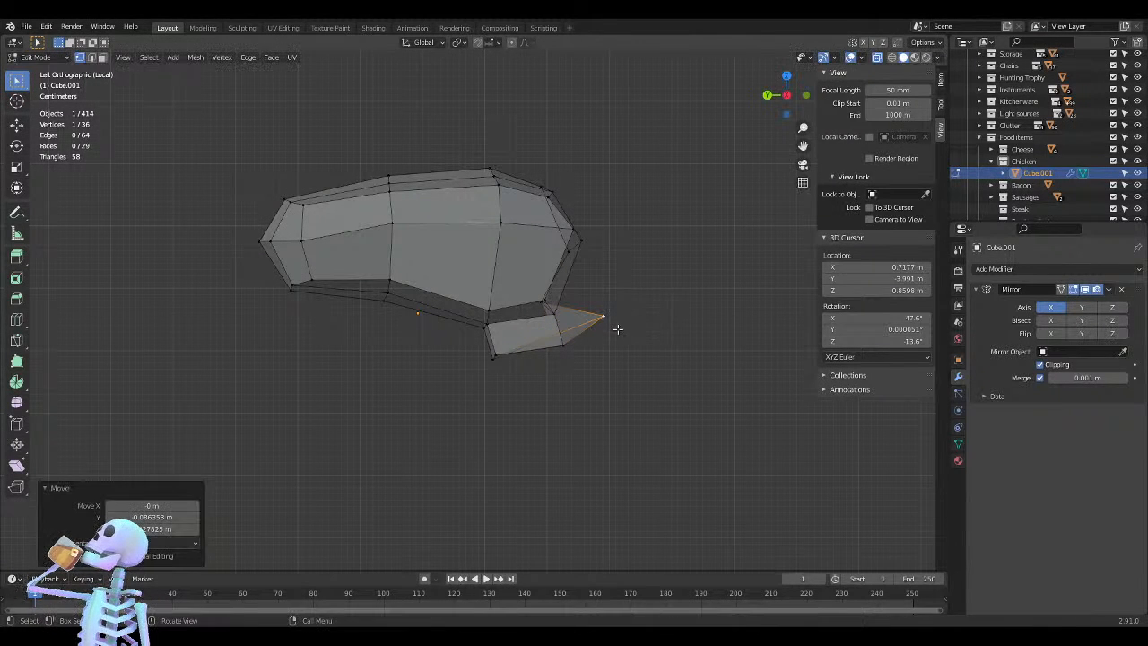
{"action": "key", "text": "g"}
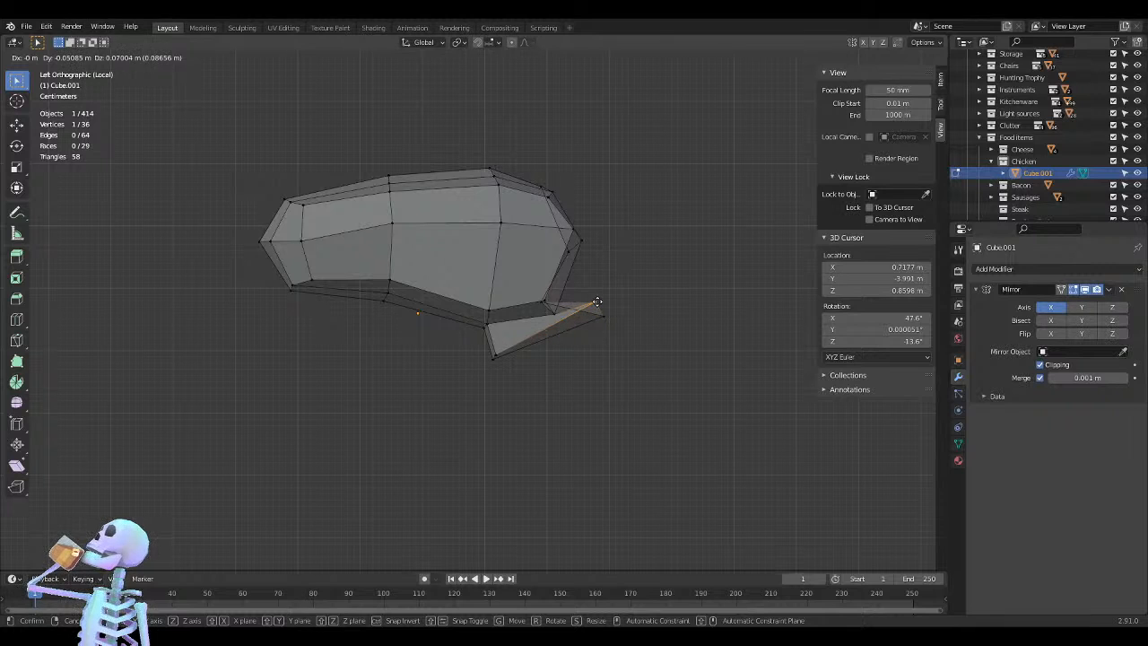
{"action": "left_click", "coordinate": [597, 308]}
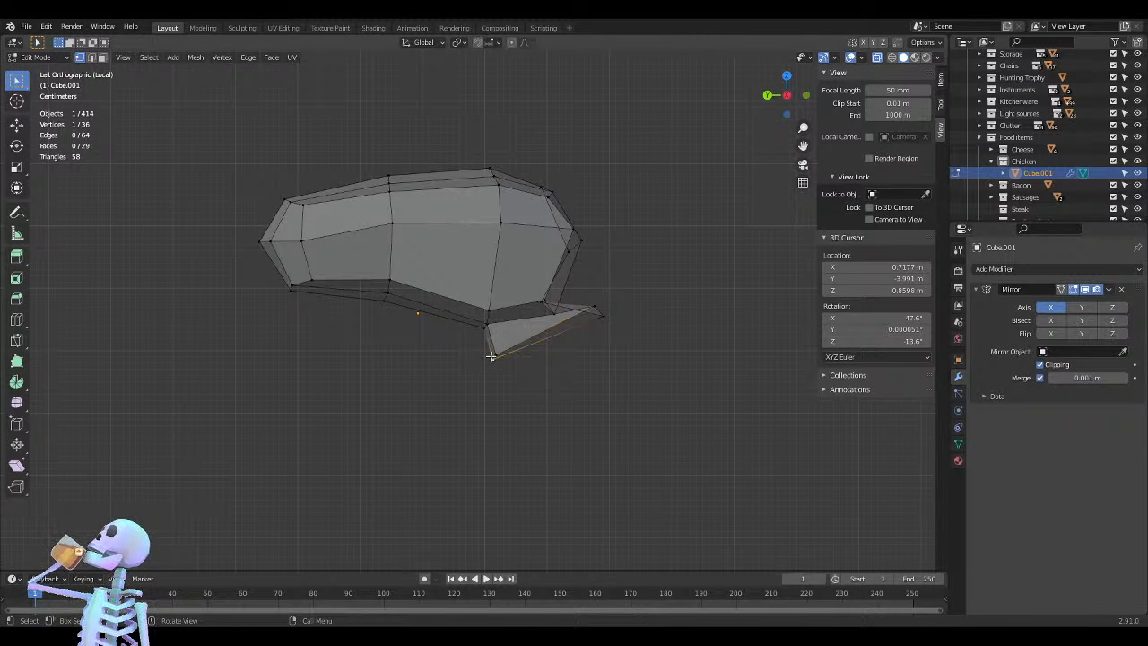
Move the extruded block's two front lower vertices about 0.18 m and 0.16 m outward along Y and about 0.05 m up
{"action": "key", "text": "g"}
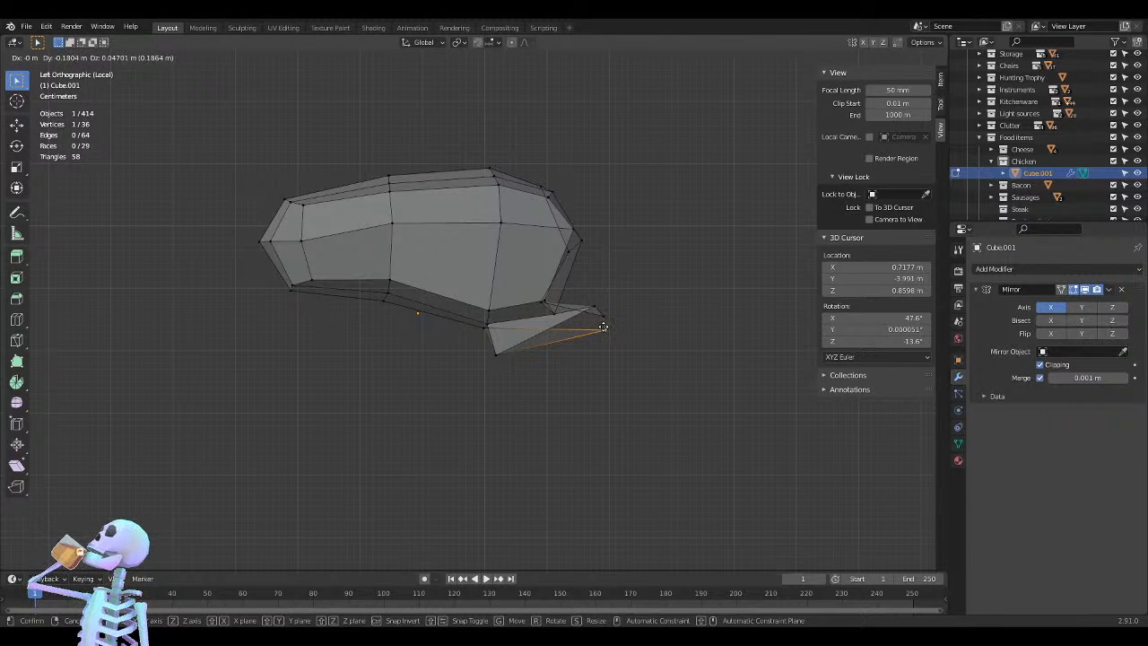
{"action": "left_click", "coordinate": [604, 326]}
{"action": "key", "text": "g"}
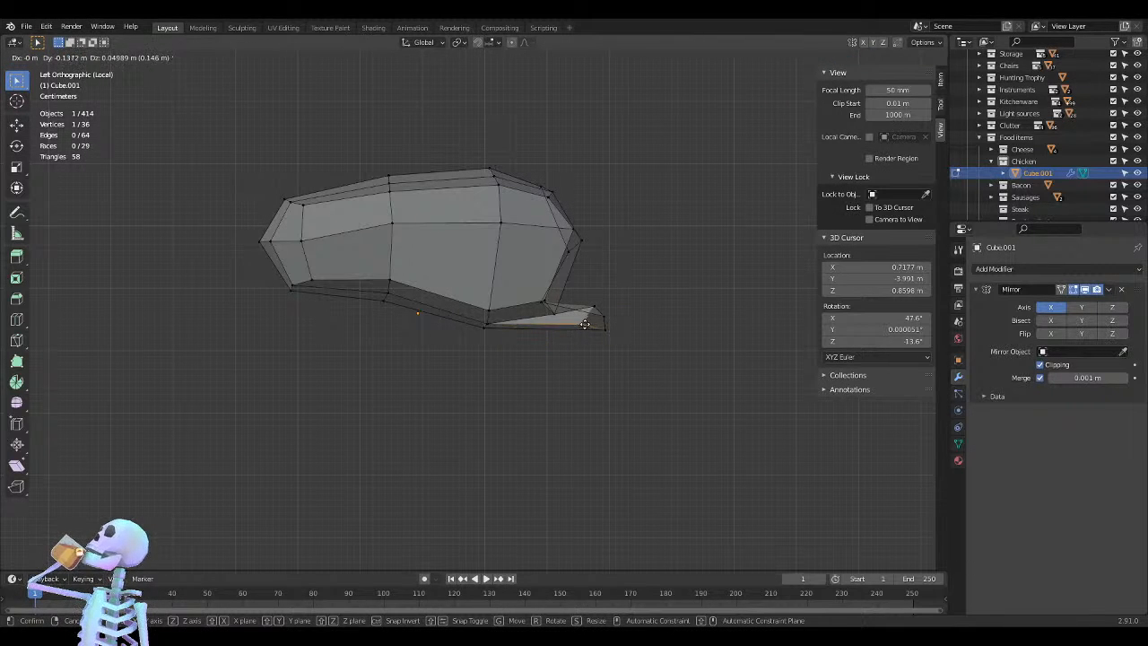
{"action": "left_click", "coordinate": [599, 311]}
Narrow the tail tip by moving its upper and lower side vertices about 0.04 m and 0.06 m toward the centreline, lowering the upper one about 0.02 m
{"action": "mouse_move", "coordinate": [599, 310]}
{"action": "middle_mouse_down"}
{"action": "mouse_move", "coordinate": [673, 315]}
{"action": "mouse_move", "coordinate": [500, 352]}
{"action": "middle_mouse_up"}
{"action": "key", "text": "alt+z"}
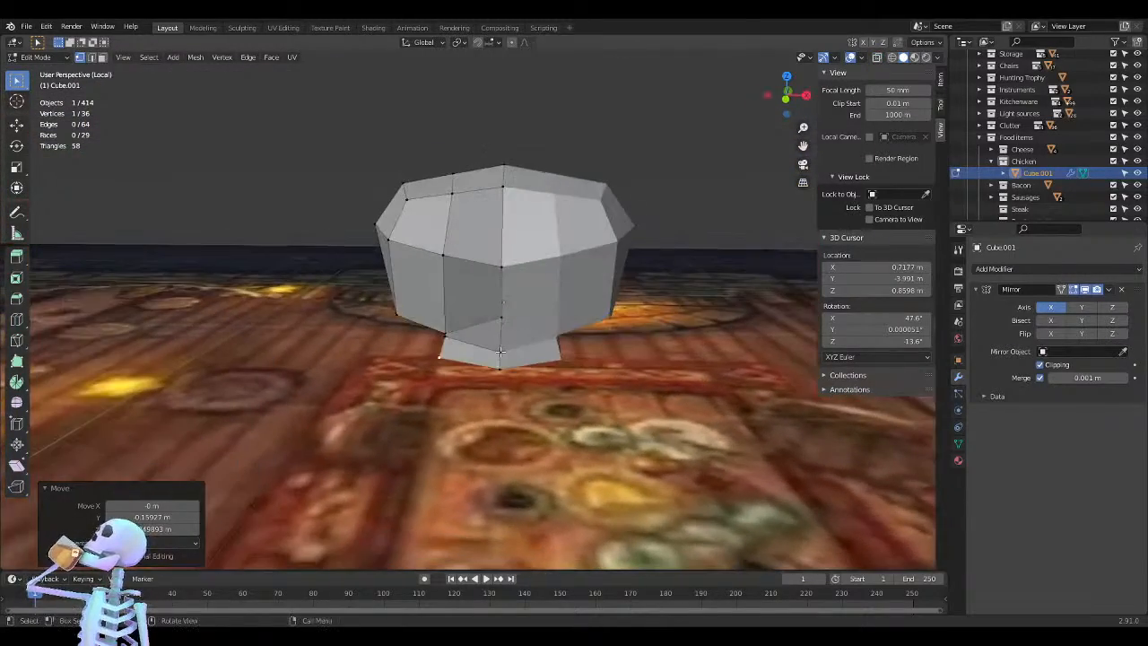
{"action": "left_click", "coordinate": [445, 336]}
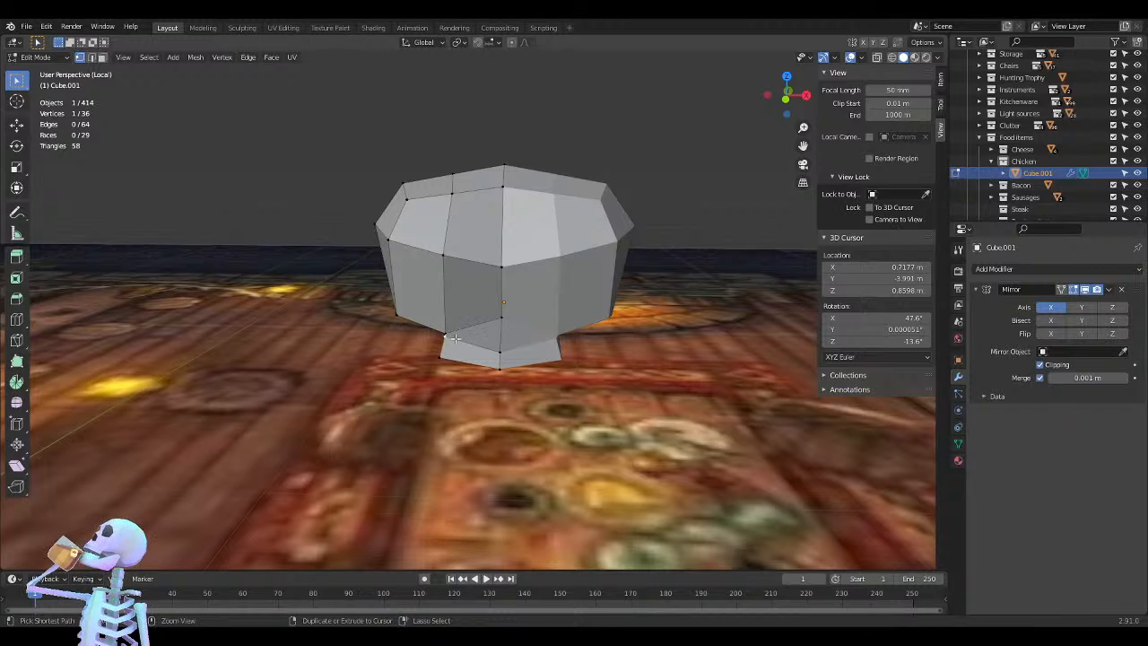
{"action": "key", "text": "g"}
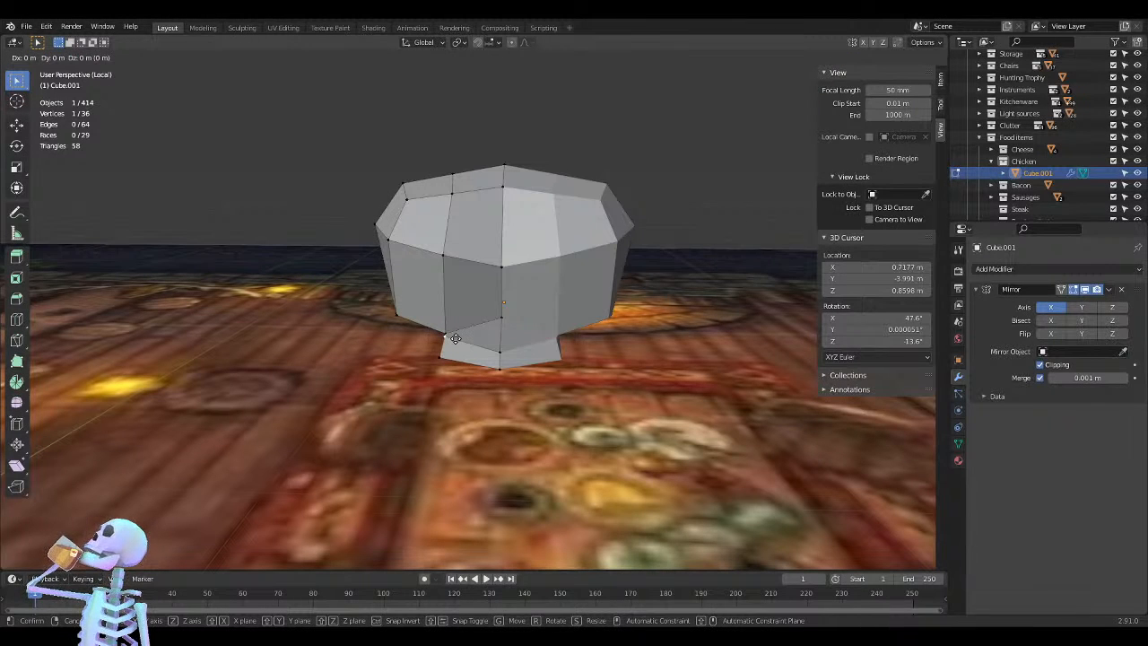
{"action": "key", "text": "x"}
{"action": "left_click", "coordinate": [482, 341]}
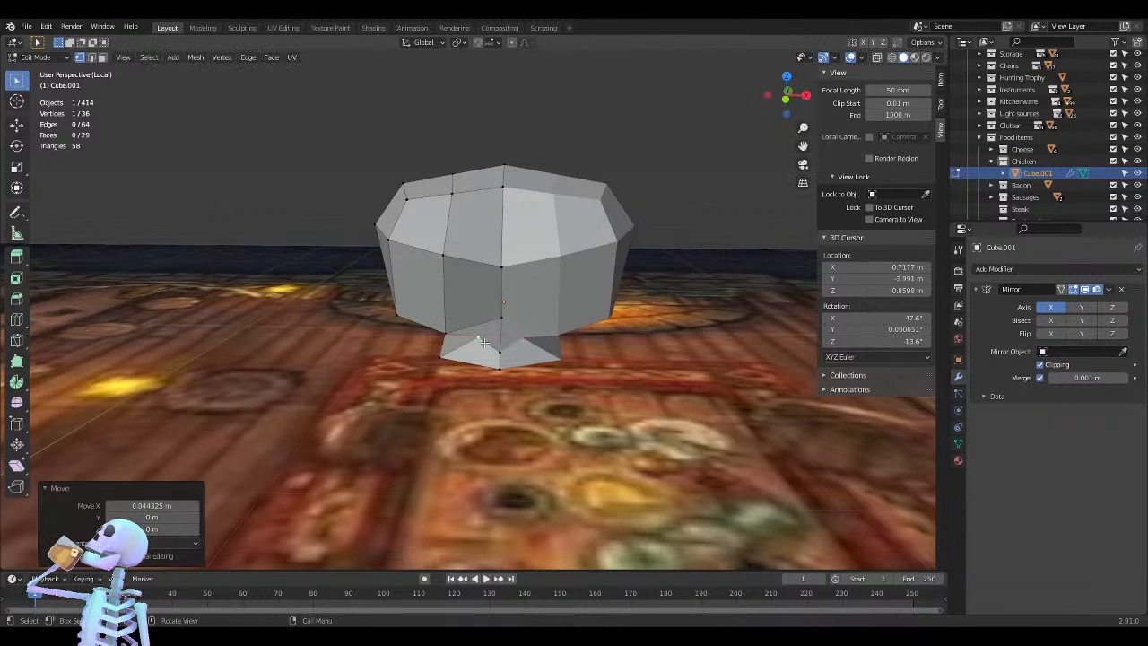
{"action": "key", "text": "g"}
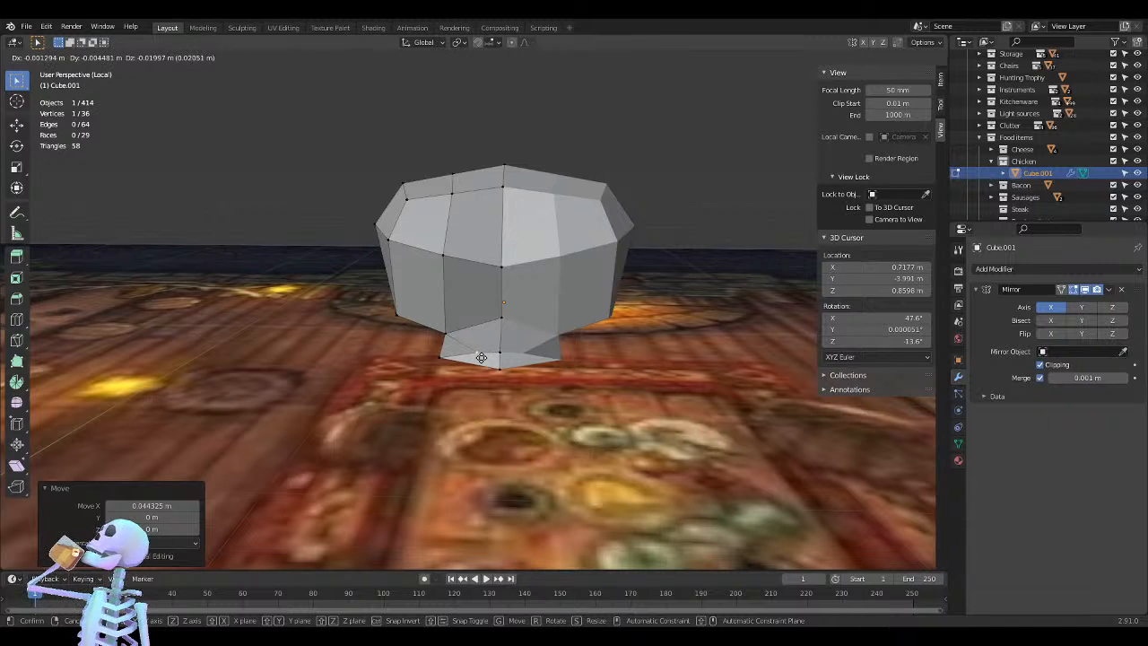
{"action": "left_click", "coordinate": [455, 368]}
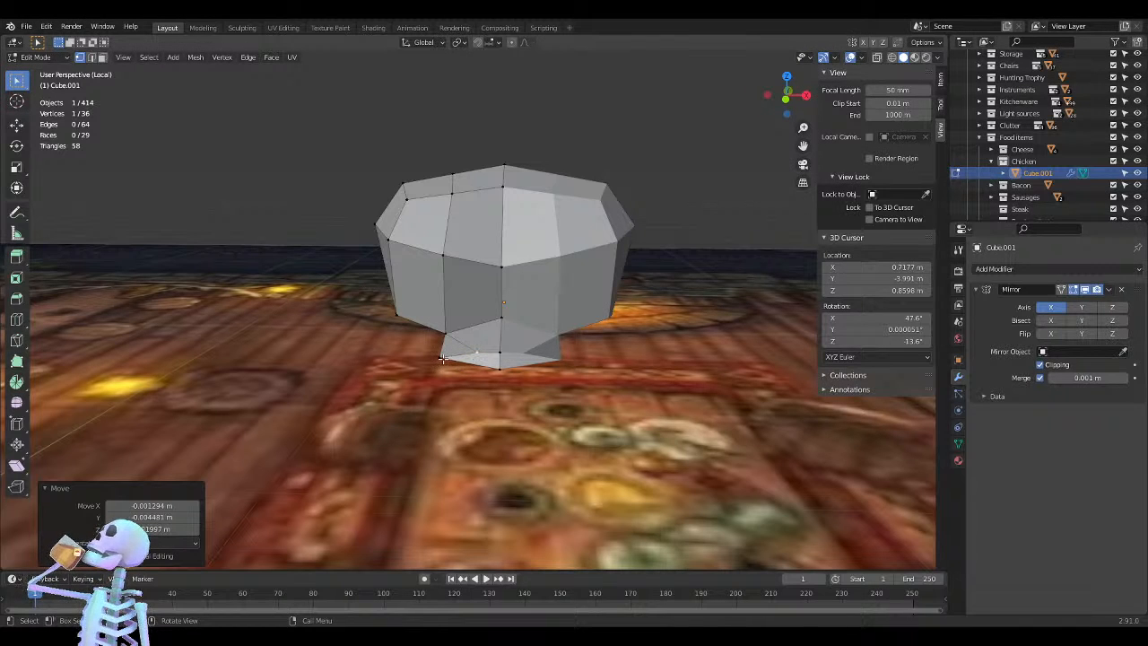
{"action": "key", "text": "g"}
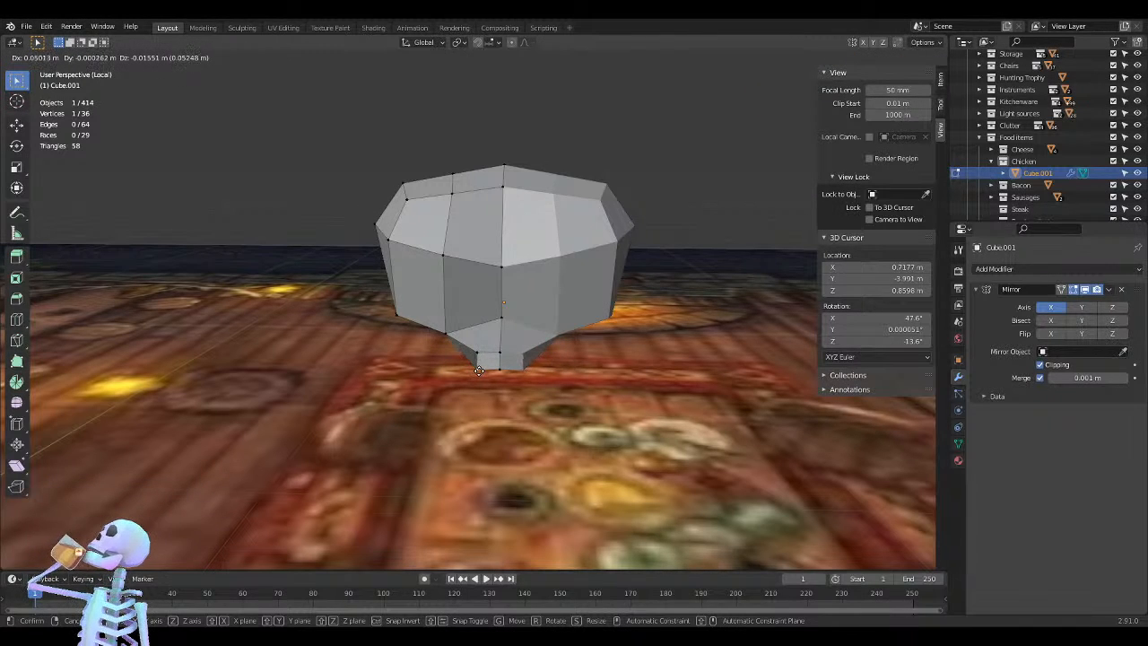
{"action": "left_click", "coordinate": [484, 369]}
In the front view, lower the tail tip's bottom centreline vertex about 0.008 m along Z
{"action": "middle_click_drag", "start_coordinate": [495, 384], "coordinate": [598, 368]}
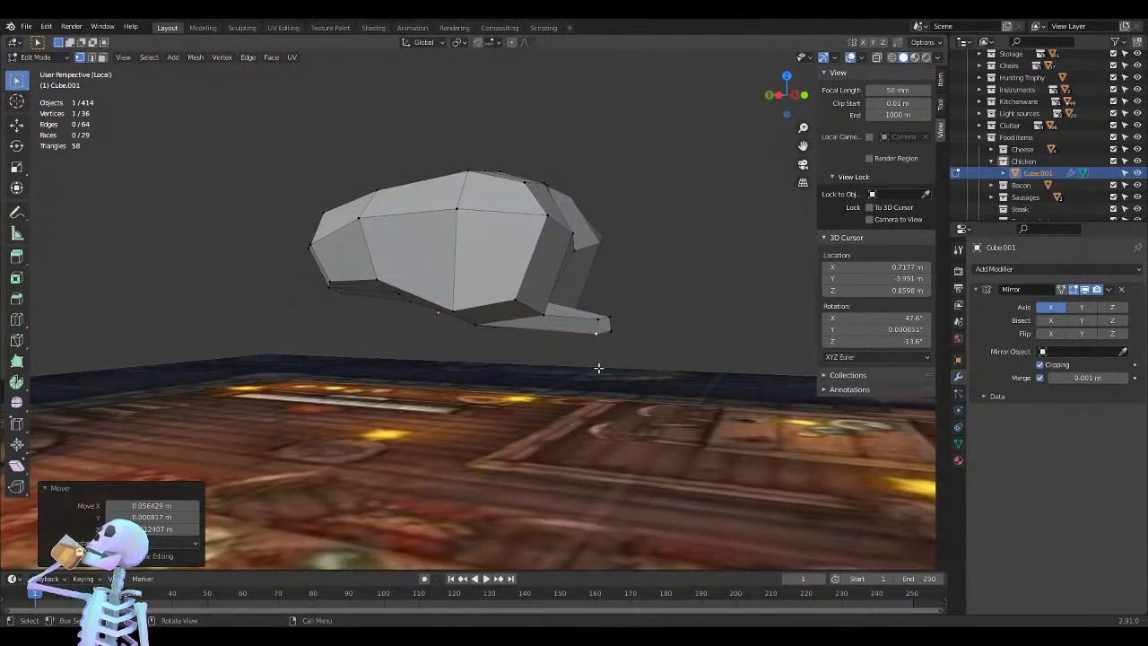
{"action": "key", "text": "KP_1"}
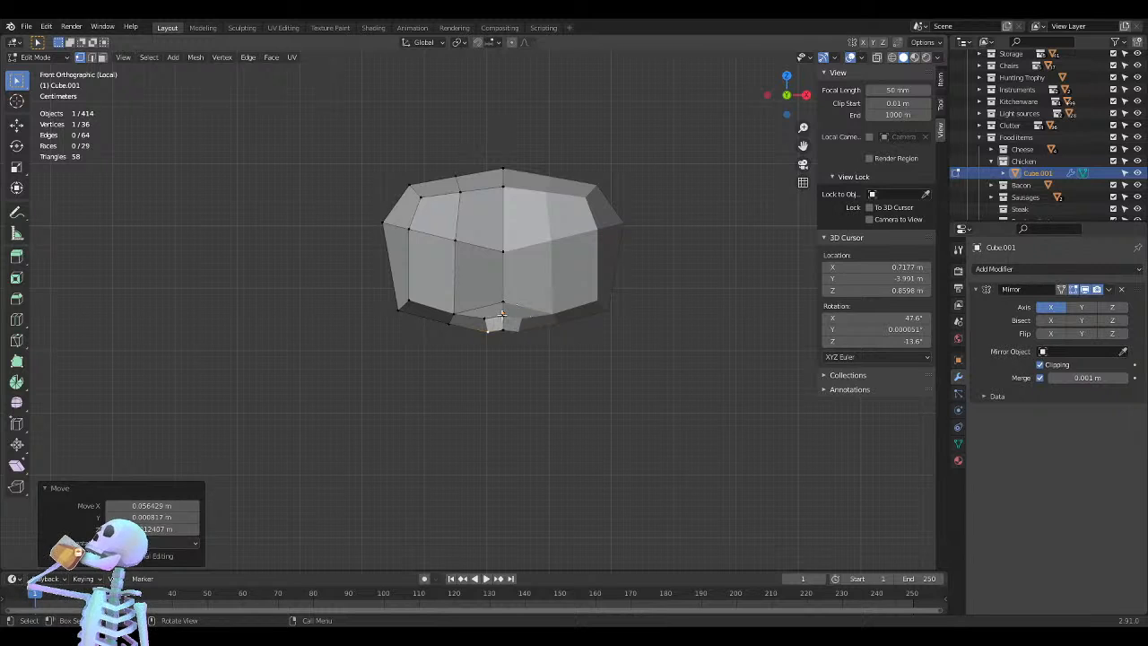
{"action": "left_click", "coordinate": [504, 322]}
{"action": "key", "text": "g"}
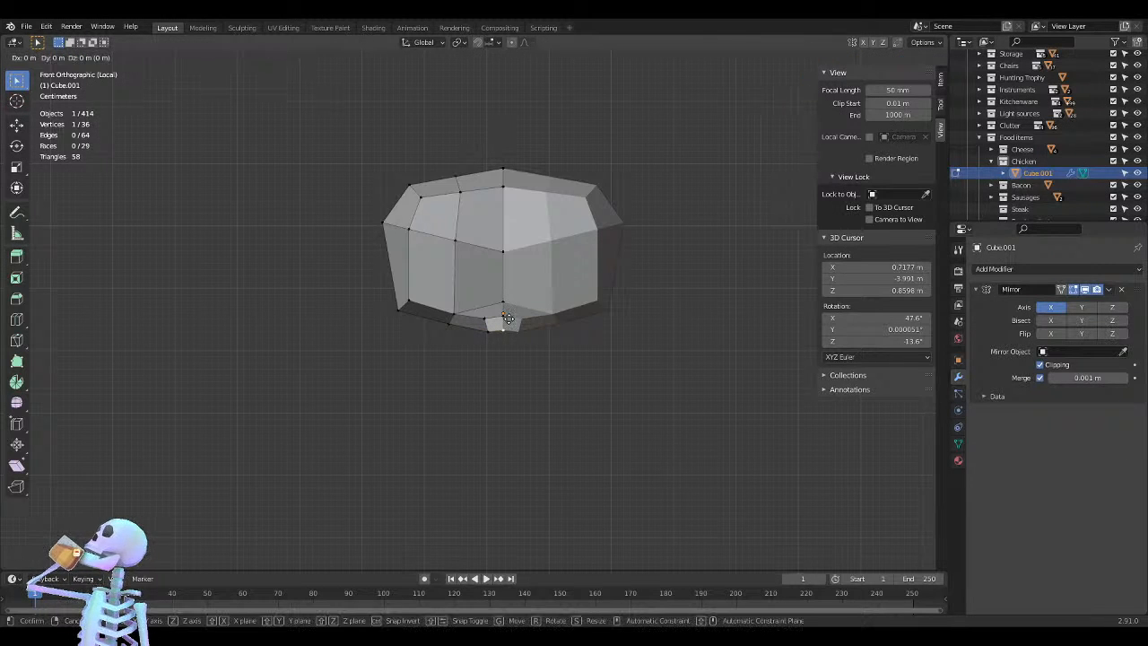
{"action": "key", "text": "z"}
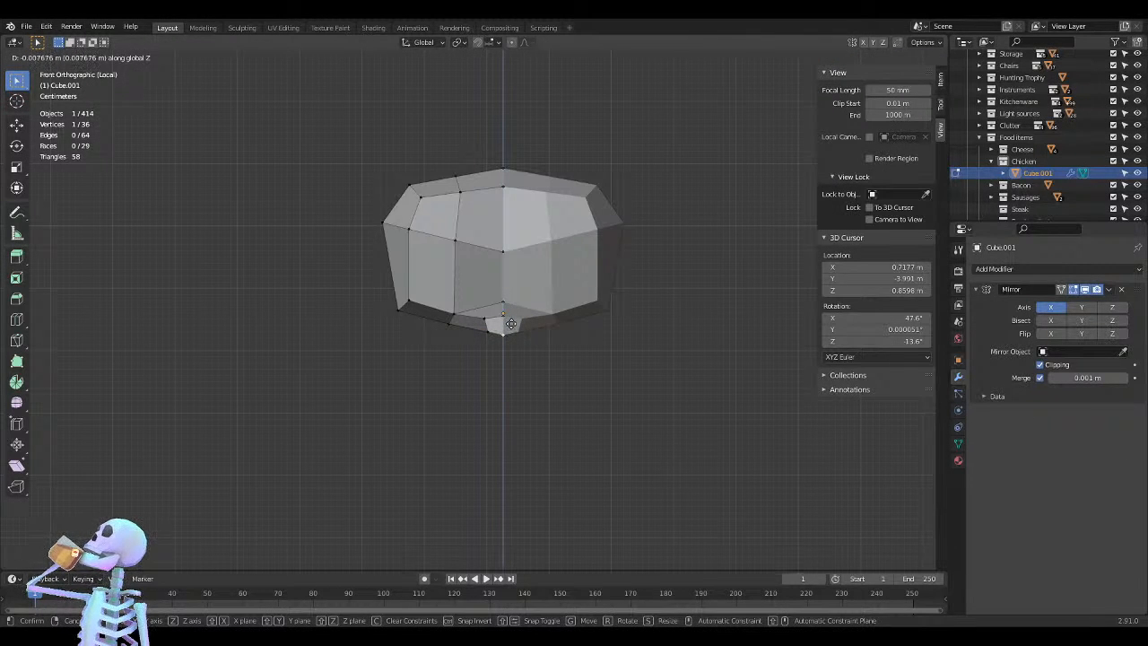
{"action": "left_click", "coordinate": [514, 321]}
Raise the tail tip's upper centreline vertex slightly along Z, and shift its upper side vertex about 0.006 m toward the centreline
{"action": "left_click", "coordinate": [486, 319]}
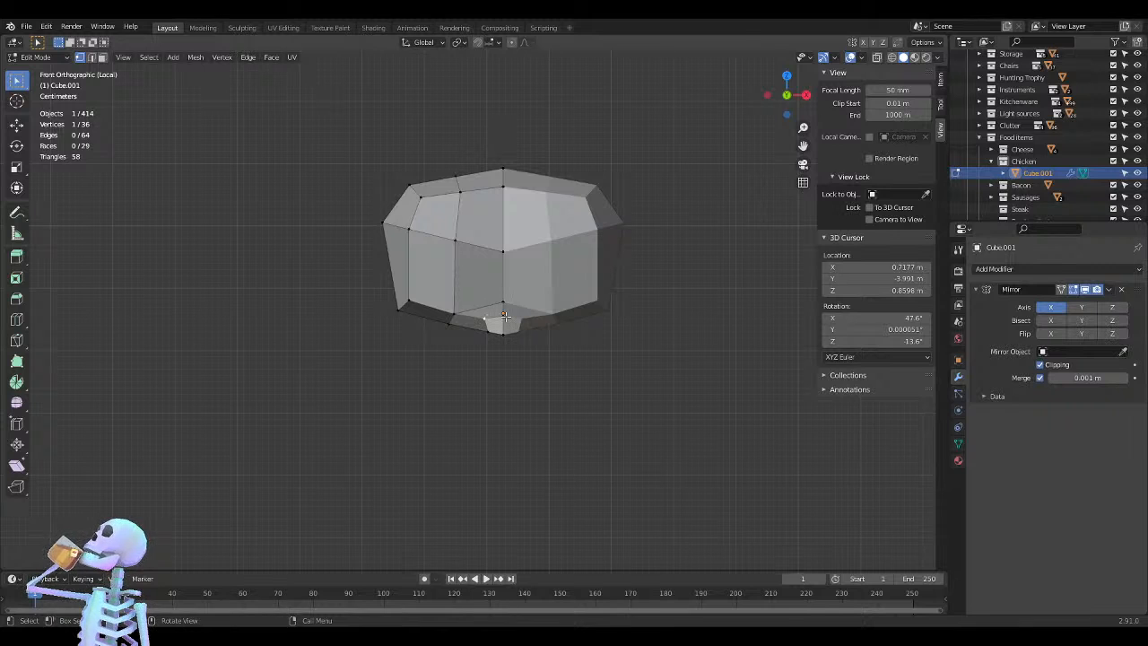
{"action": "key", "text": "g"}
{"action": "key", "text": "z"}
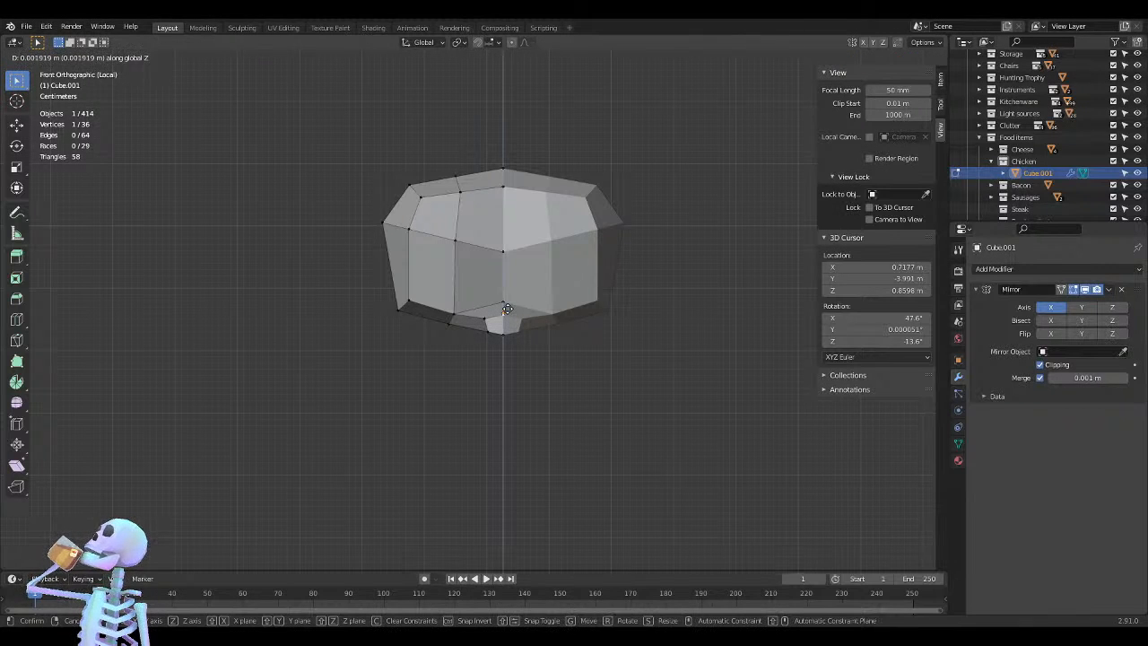
{"action": "left_click", "coordinate": [506, 305]}
{"action": "left_click", "coordinate": [486, 319]}
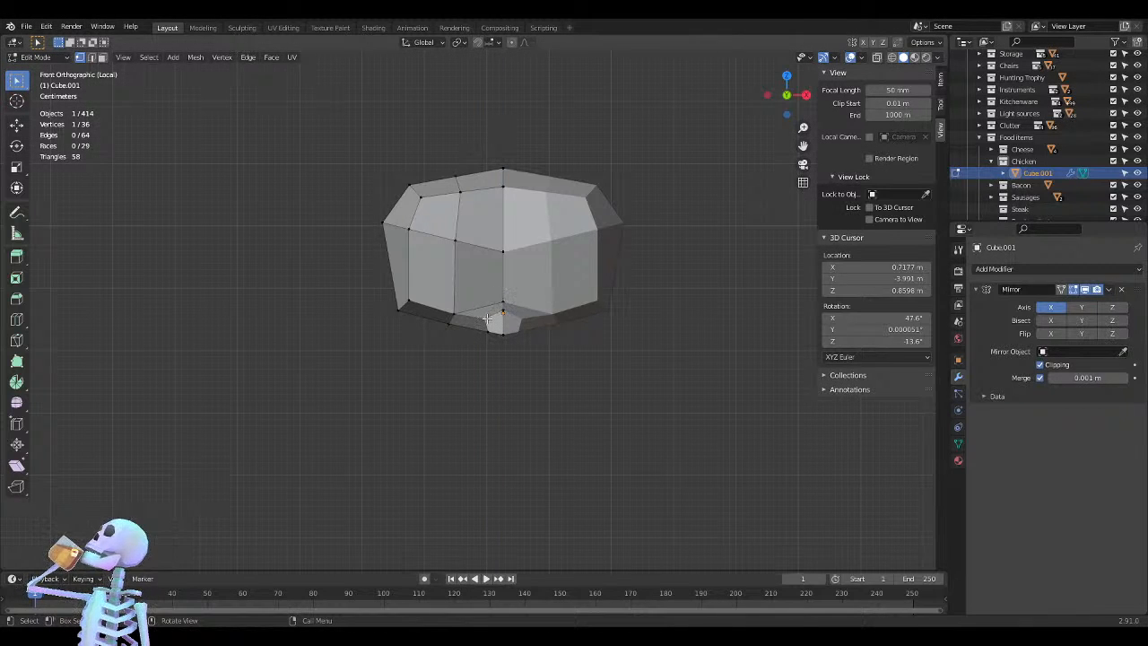
{"action": "key", "text": "g"}
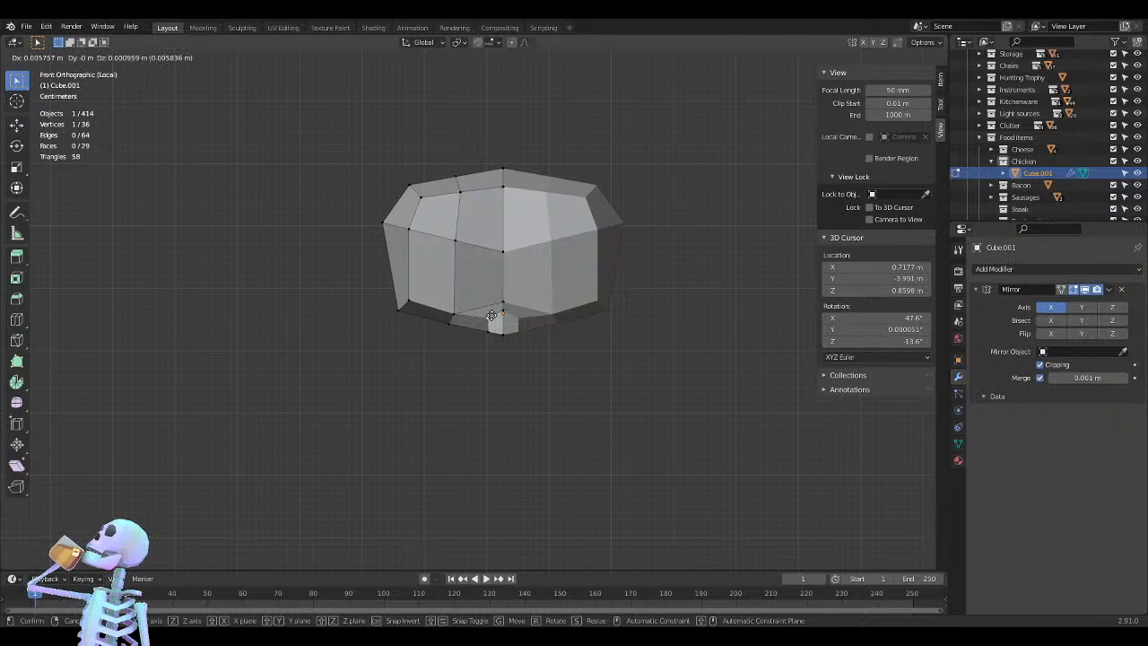
{"action": "left_click", "coordinate": [493, 311]}
Raise the tail base's centreline vertex about 0.036 m and its neighbouring side vertex about 0.027 m along Z
{"action": "left_click", "coordinate": [499, 298]}
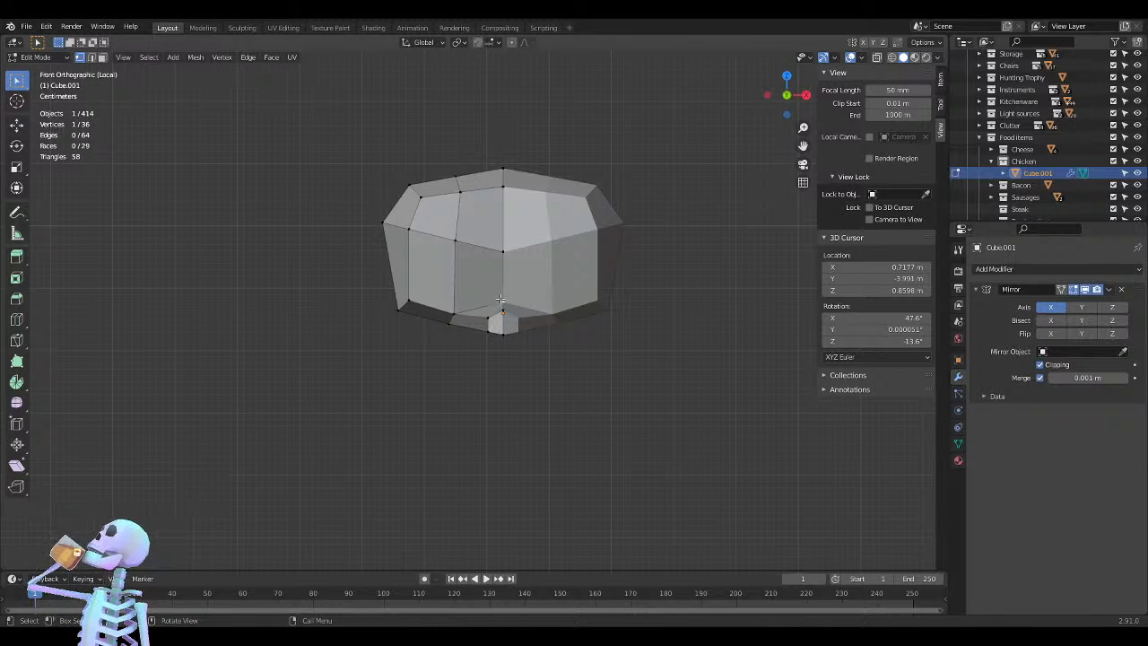
{"action": "key", "text": "g"}
{"action": "key", "text": "z"}
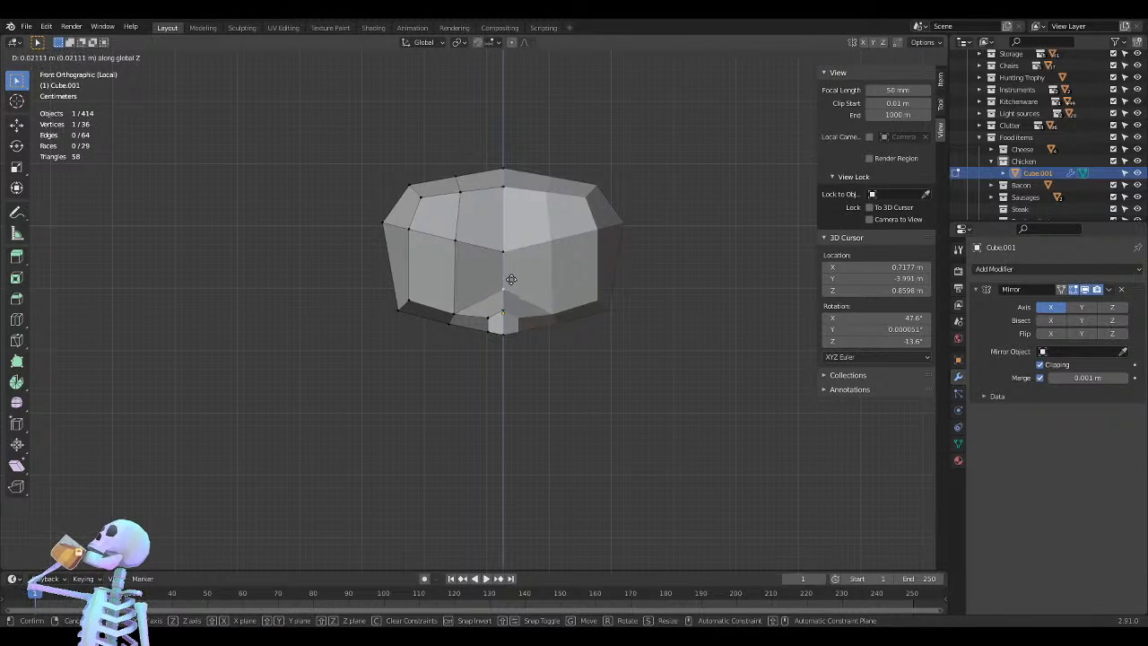
{"action": "left_click", "coordinate": [514, 270]}
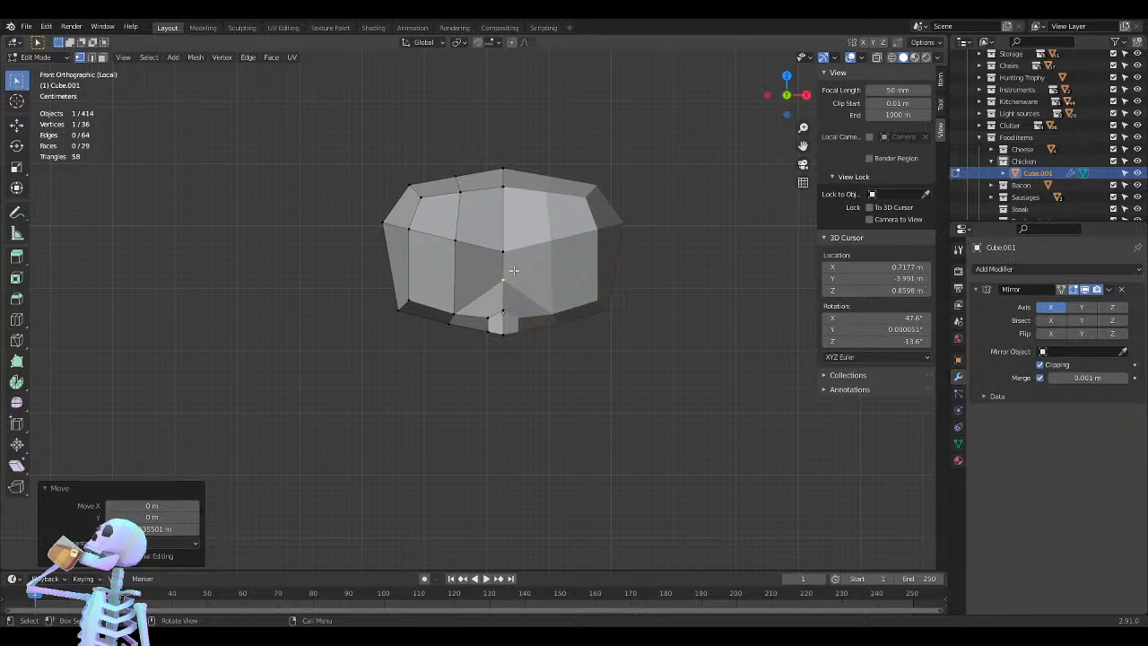
{"action": "left_click", "coordinate": [454, 313]}
{"action": "key", "text": "g"}
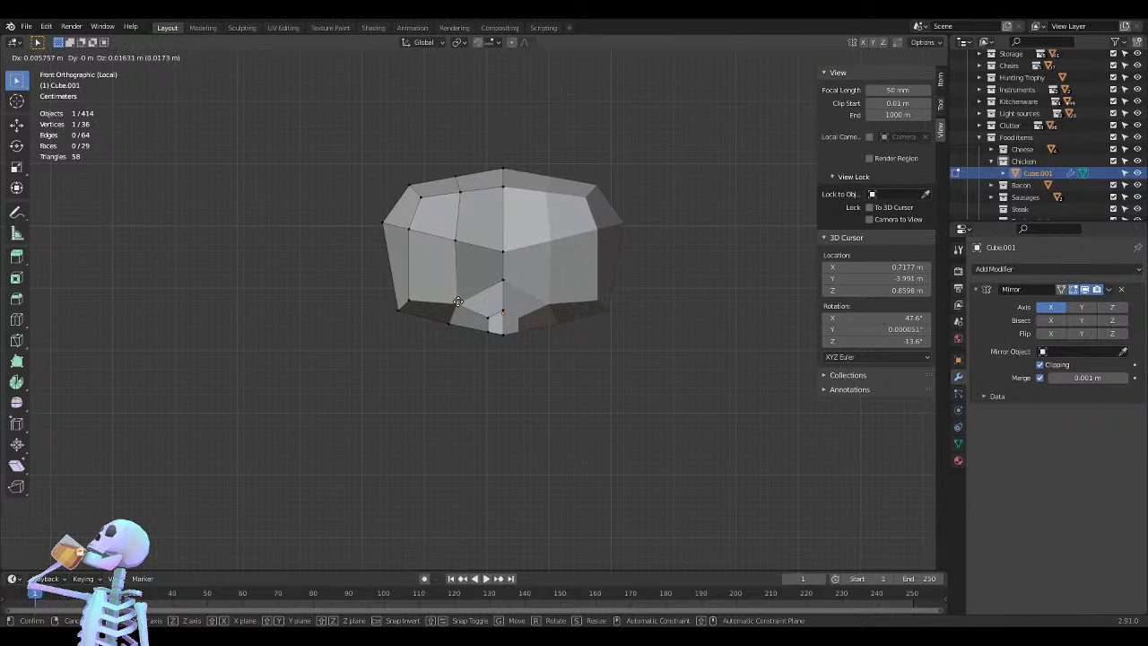
{"action": "key", "text": "z"}
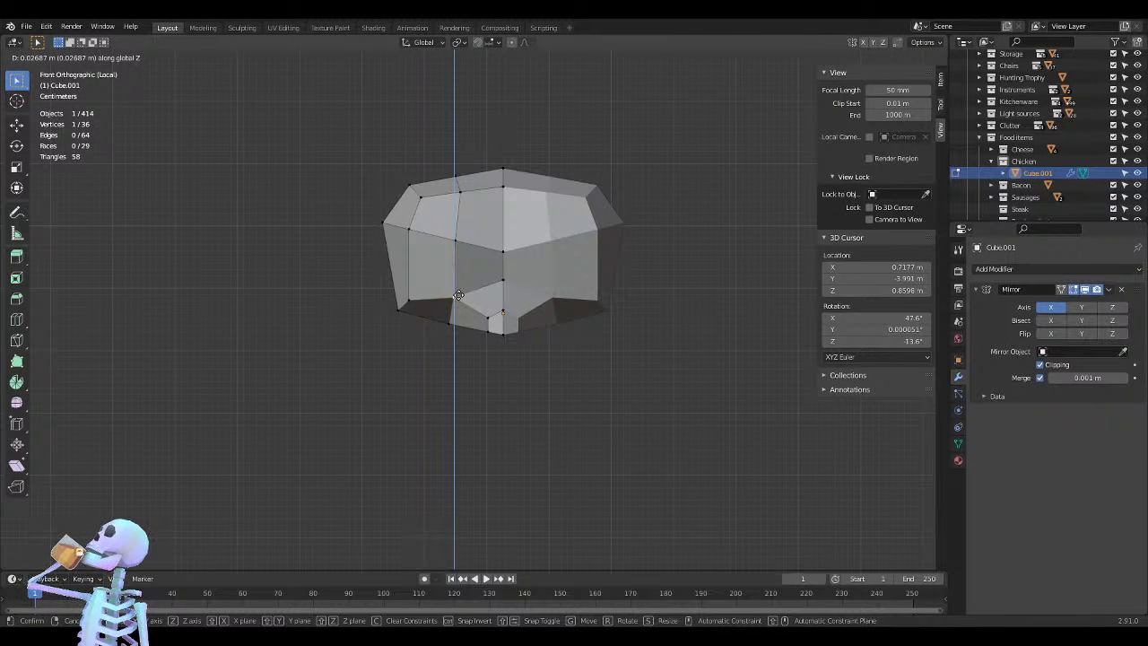
{"action": "left_click", "coordinate": [458, 295]}
Check the tail's shape on the solid chicken body in Object Mode from the side and the wide end
{"action": "middle_click_drag", "start_coordinate": [474, 369], "coordinate": [480, 419]}
{"action": "key", "text": "Tab"}
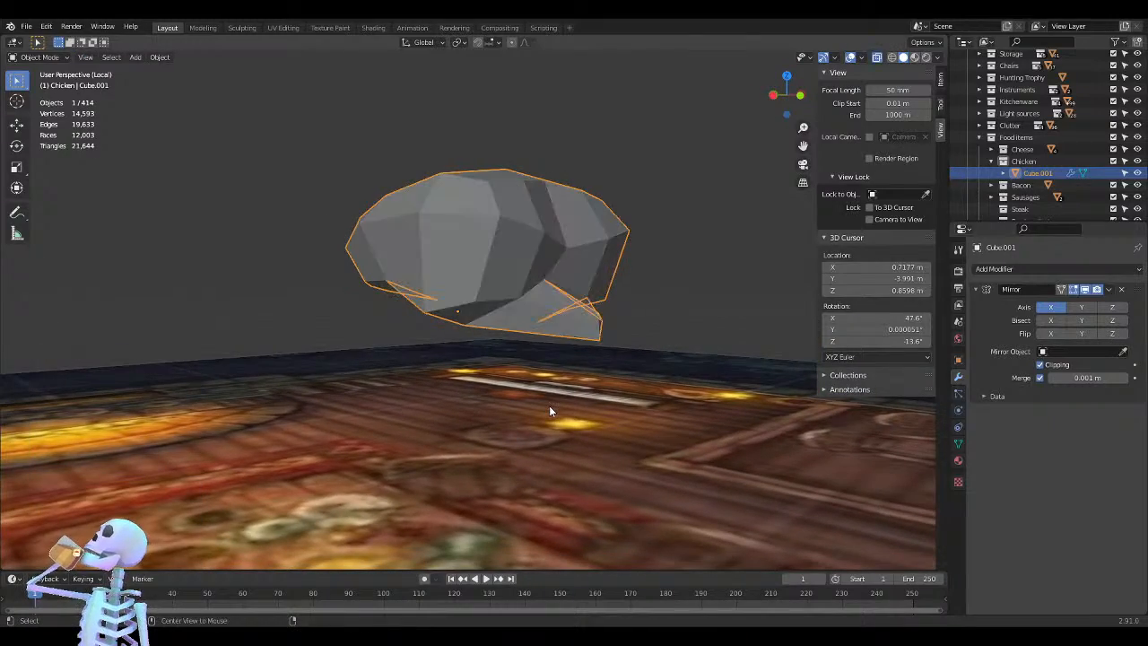
{"action": "middle_click_drag", "start_coordinate": [597, 399], "coordinate": [654, 415]}
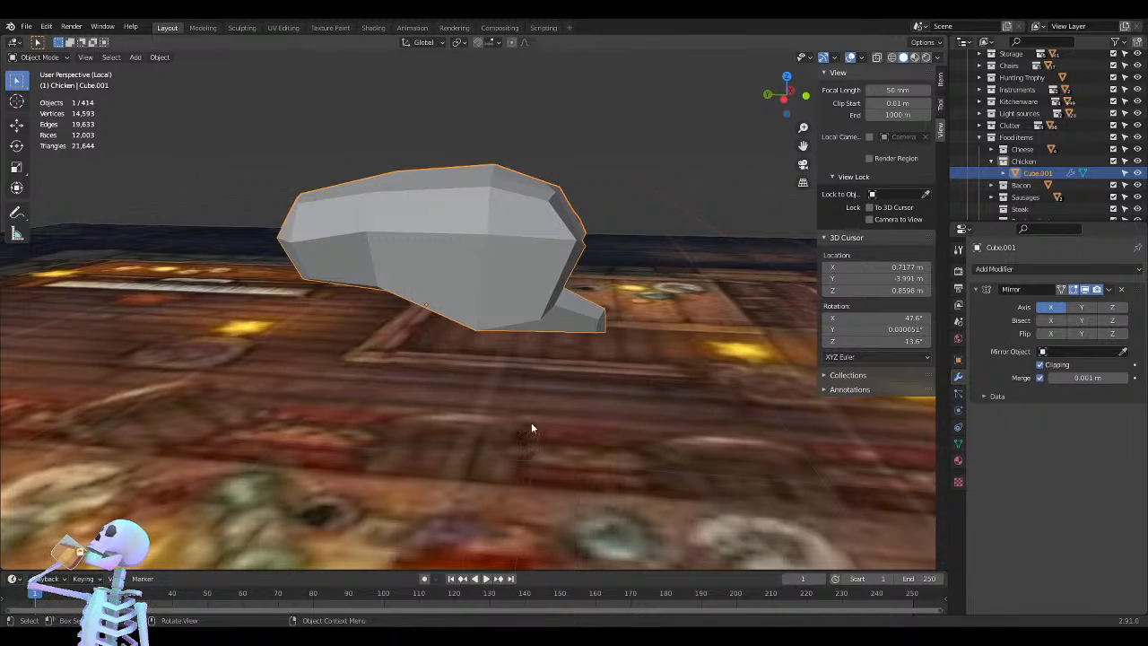
{"action": "middle_click_drag", "start_coordinate": [531, 429], "coordinate": [593, 367]}
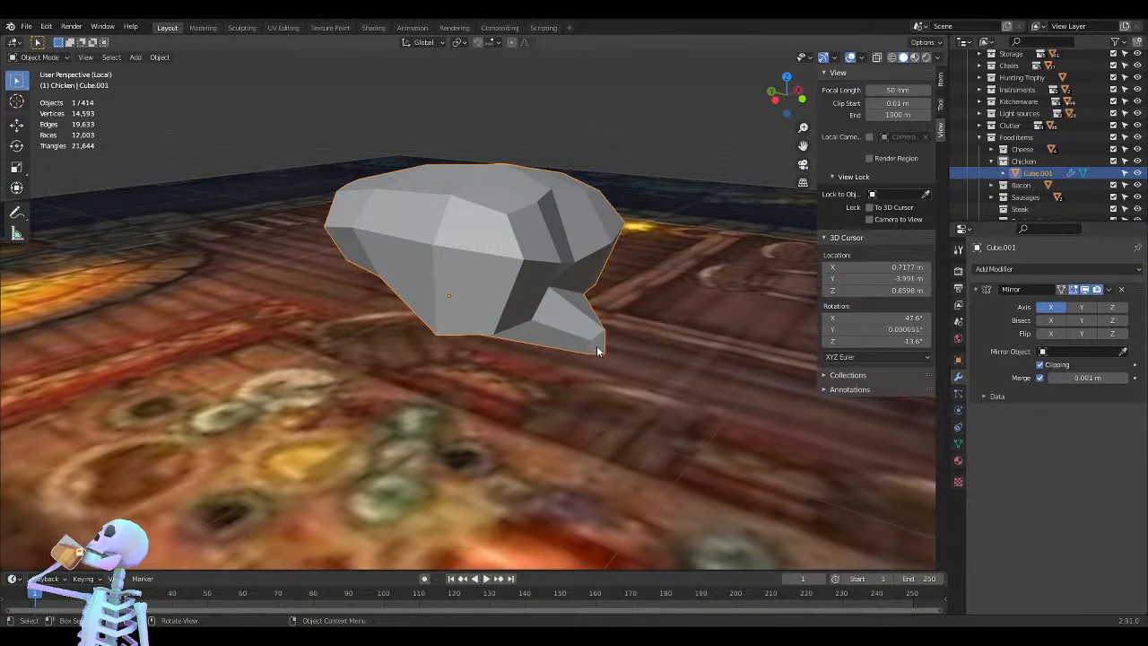
{"action": "key", "text": "1"}
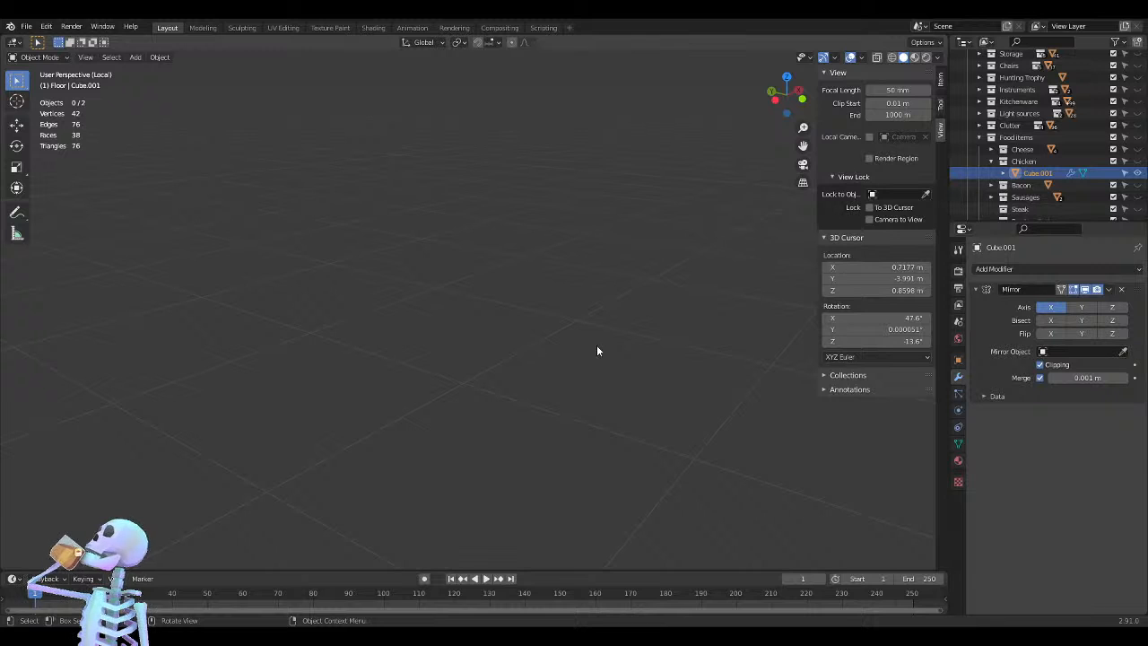
Undo the last change, and move the tail's end face about 0.04 m toward the body to shorten the tail
{"action": "key", "text": "ctrl+z"}
{"action": "key", "text": "Tab"}
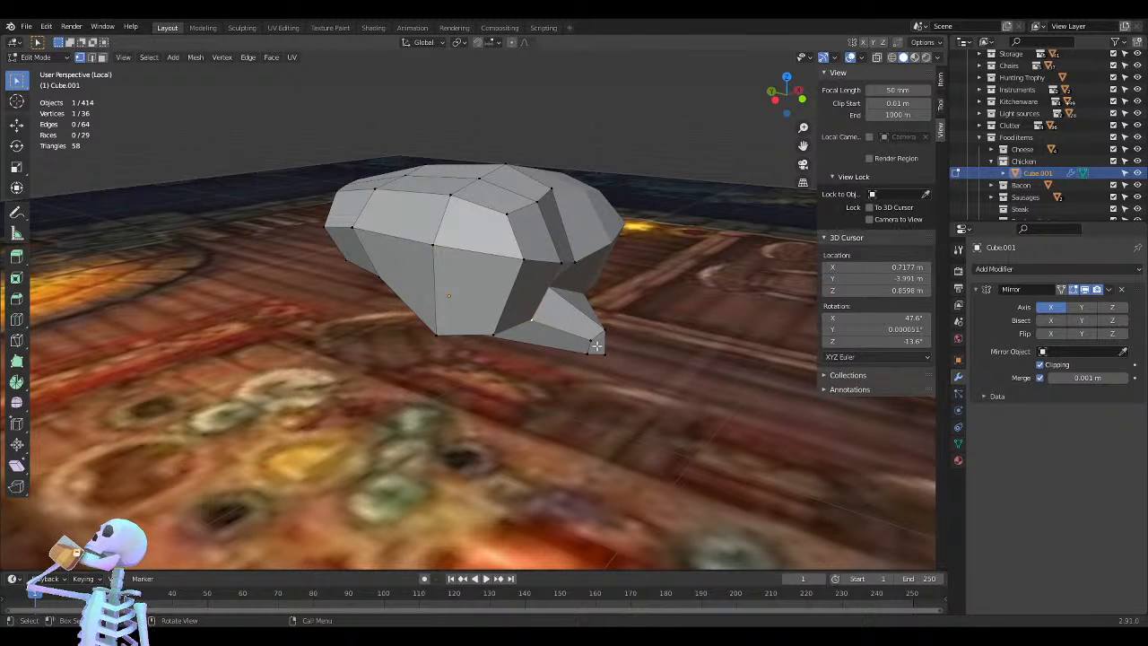
{"action": "key", "text": "3"}
{"action": "left_click", "coordinate": [597, 345]}
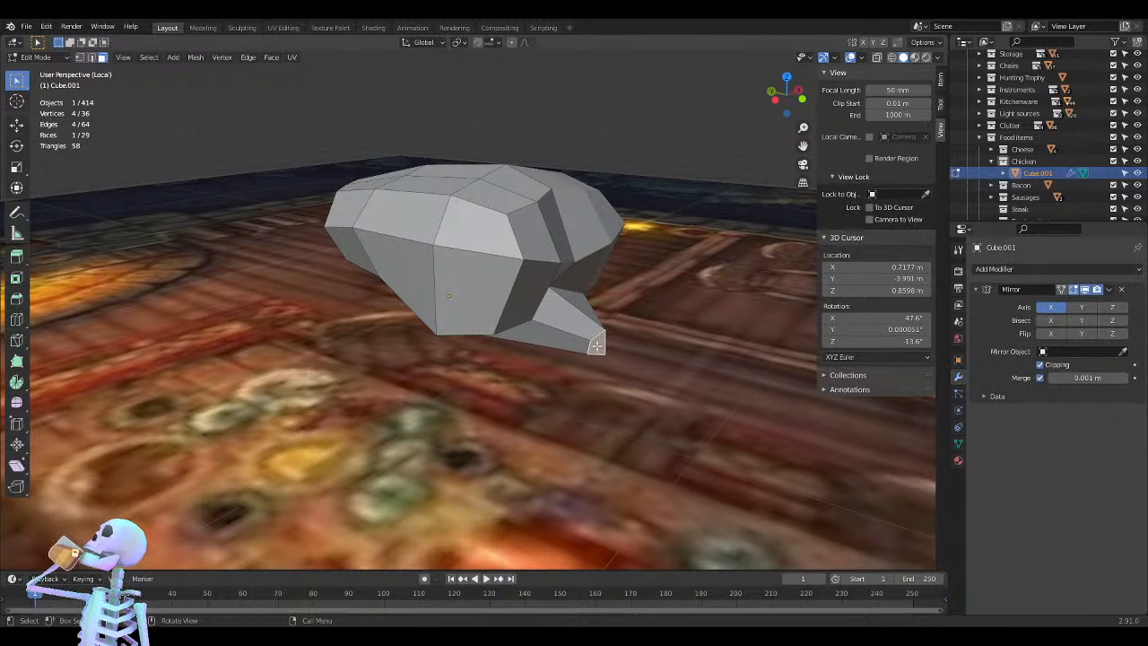
{"action": "key", "text": "g"}
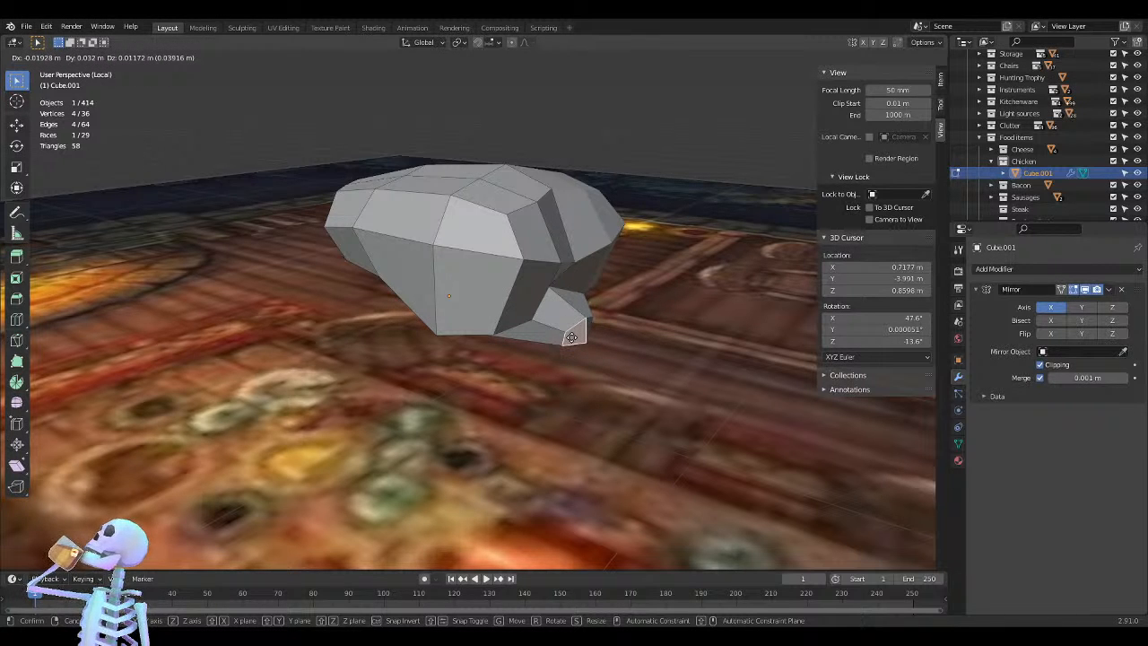
{"action": "left_click", "coordinate": [571, 337]}
In the front view, lower the wide end's mid-height vertex nearest the centreline about 0.011 m
{"action": "middle_click_drag", "start_coordinate": [572, 337], "coordinate": [685, 321]}
{"action": "key", "text": "Tab"}
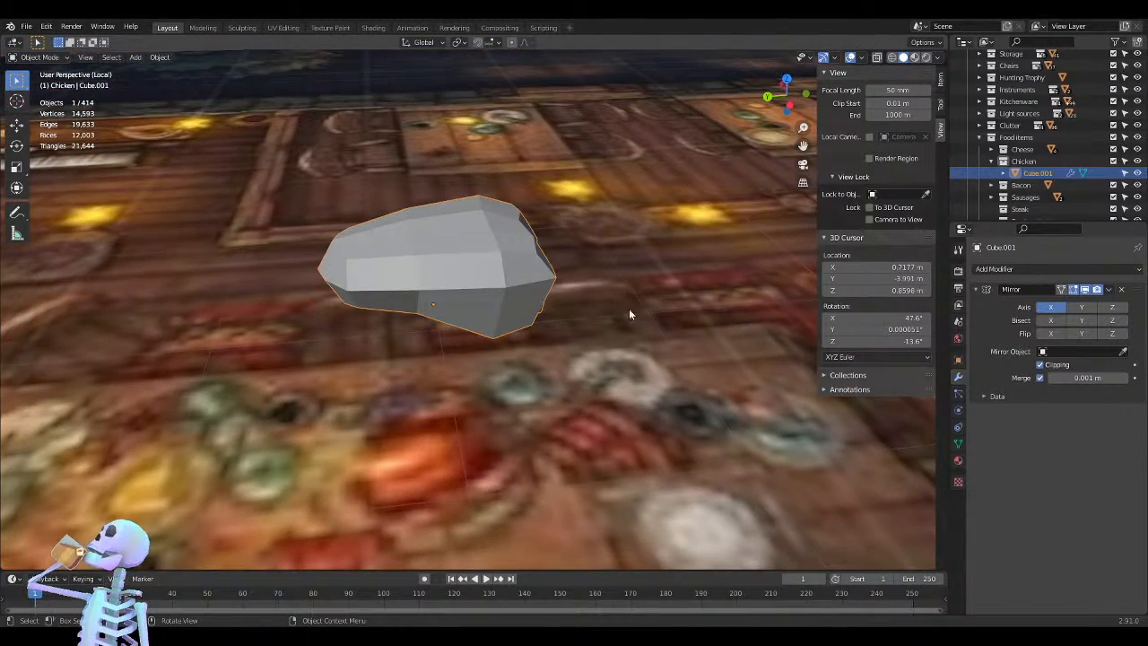
{"action": "middle_click_drag", "start_coordinate": [606, 239], "coordinate": [551, 255]}
{"action": "key", "text": "KP_1"}
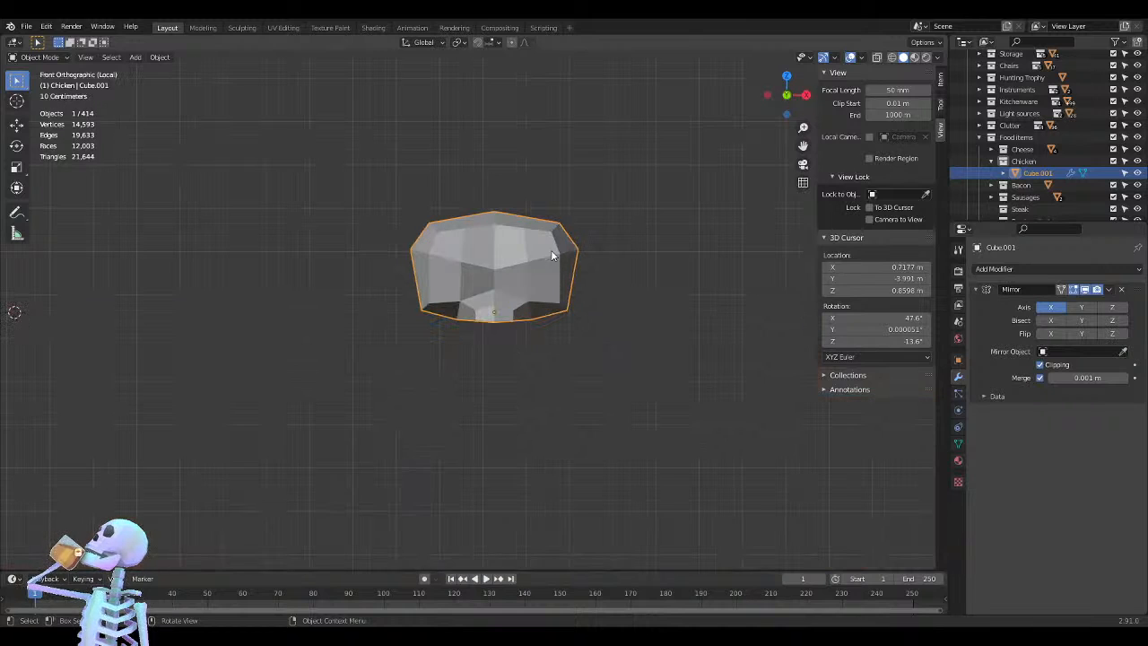
{"action": "key", "text": "Tab"}
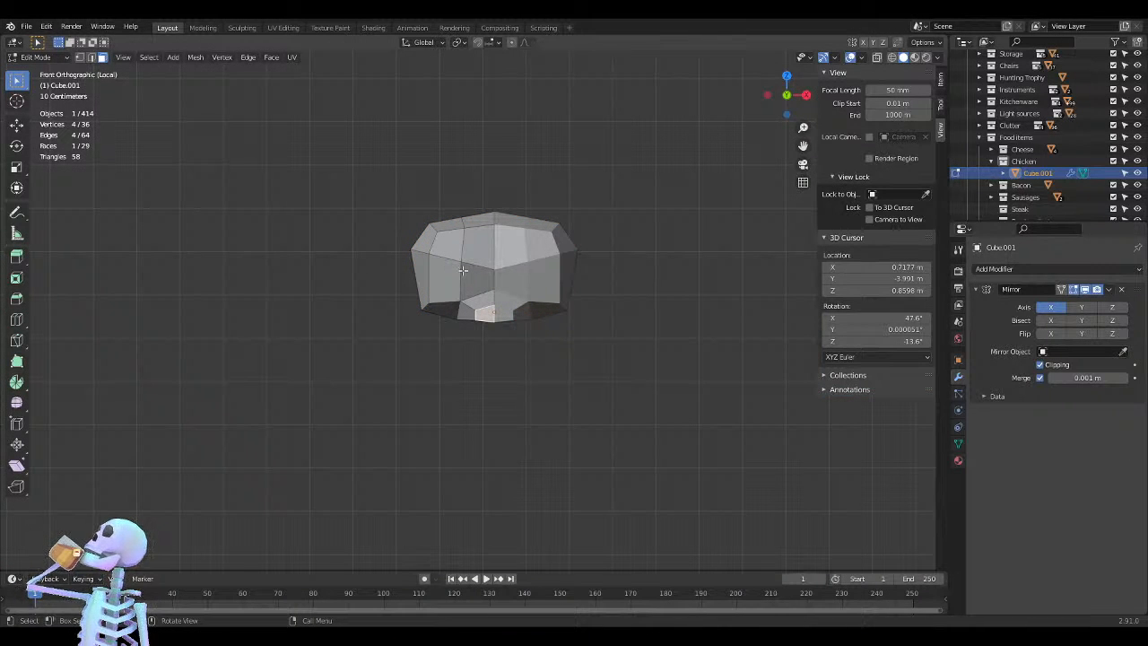
{"action": "key", "text": "1"}
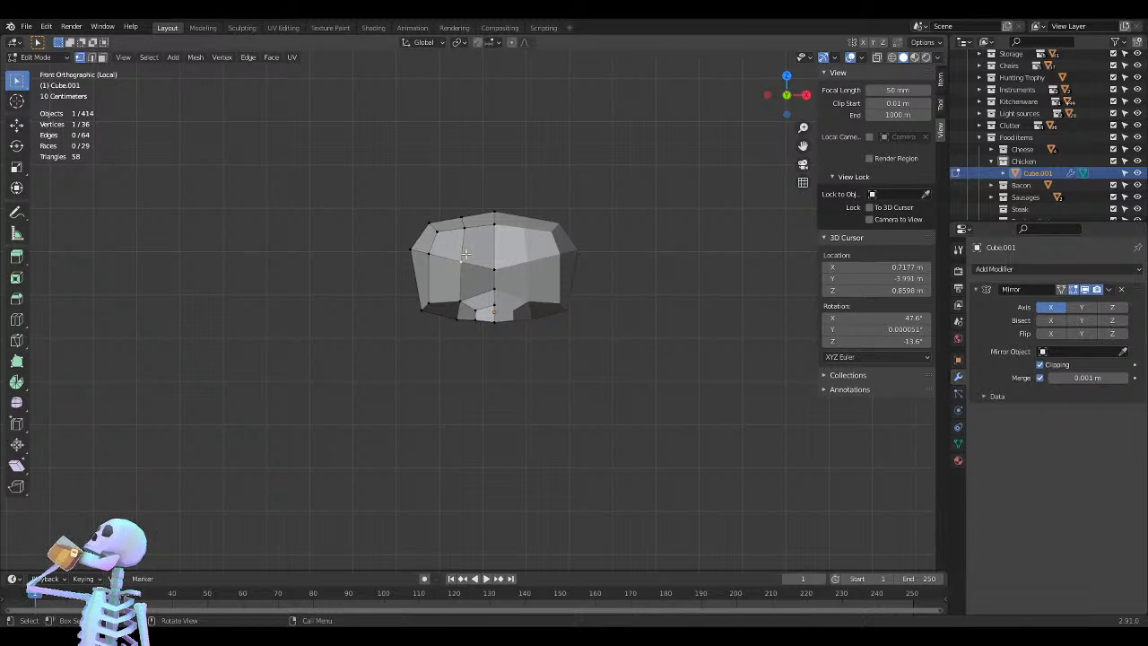
{"action": "key", "text": "g"}
{"action": "left_click", "coordinate": [463, 259]}
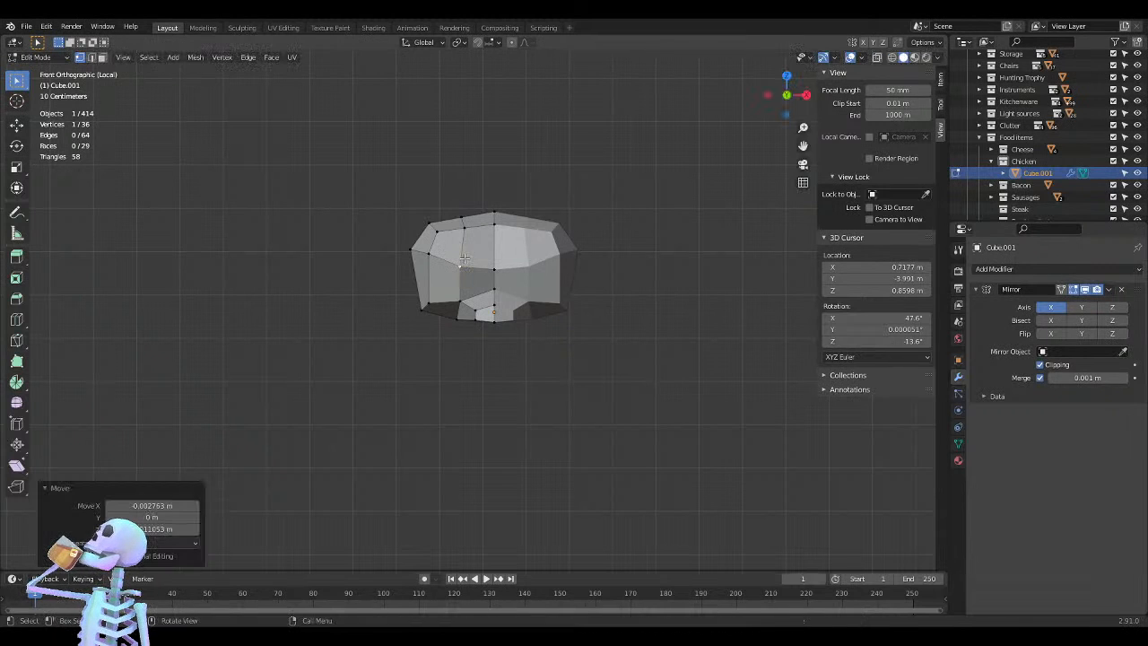
Lower the wide end's mid-height corner vertex about 0.018 m and the outermost side vertex about 0.033 m
{"action": "key", "text": "g"}
{"action": "left_click", "coordinate": [414, 250]}
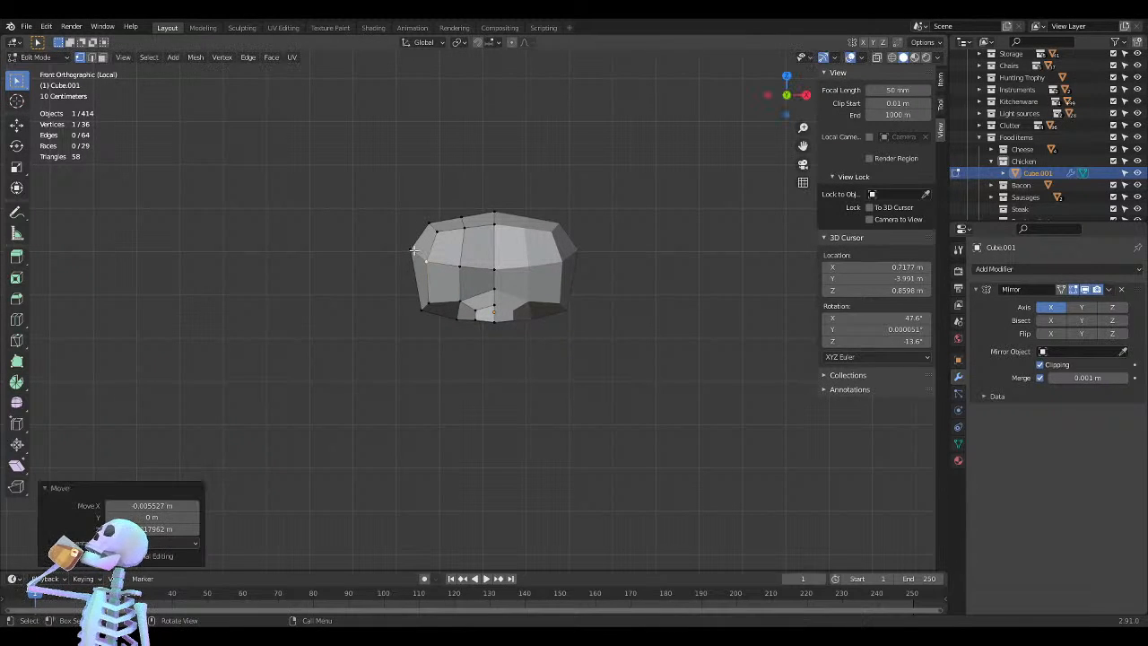
{"action": "key", "text": "g"}
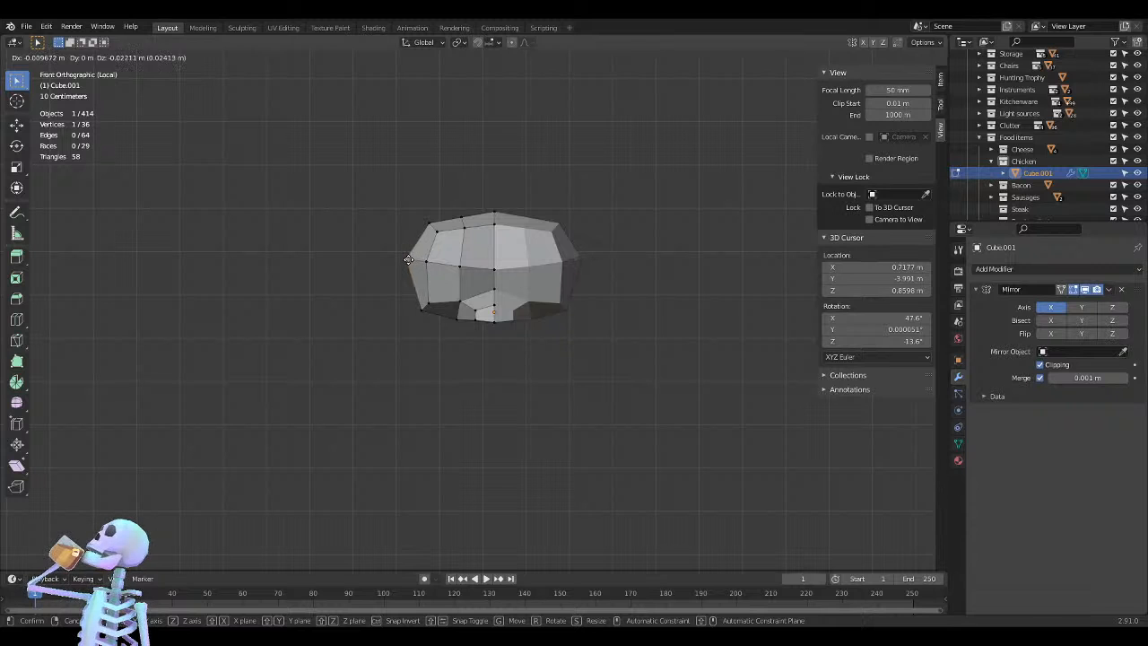
{"action": "left_click", "coordinate": [410, 263]}
Lower the mid-body side vertex slightly, and shift it about 0.015 m along X toward the centreline
{"action": "middle_click_drag", "start_coordinate": [409, 263], "coordinate": [493, 295]}
{"action": "key", "text": "g"}
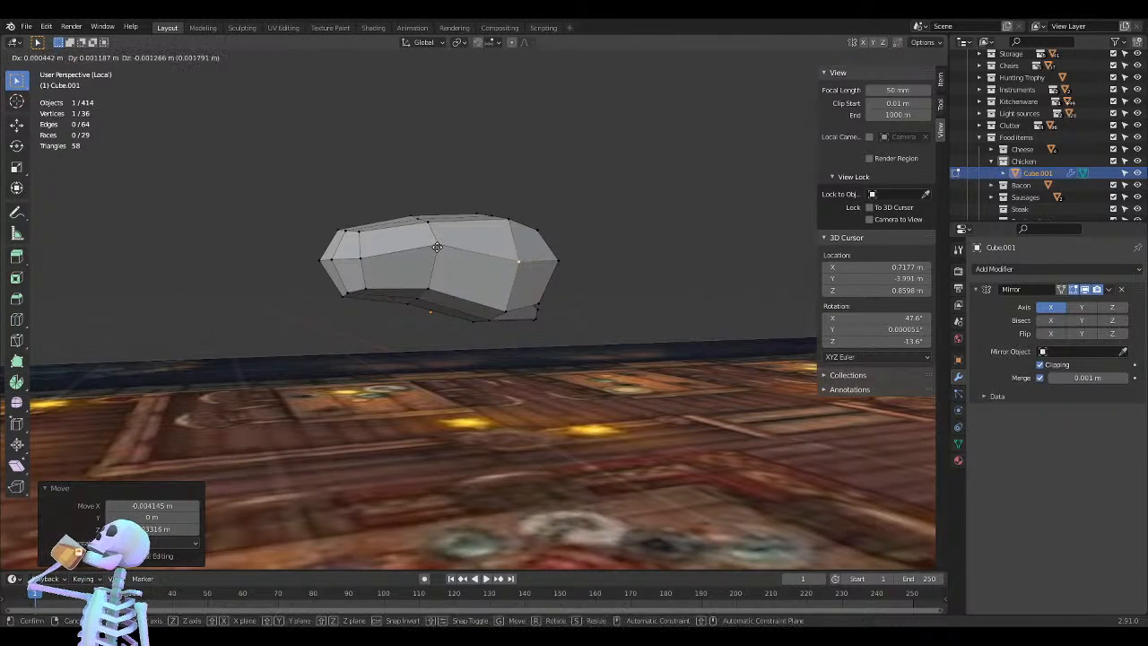
{"action": "right_click", "coordinate": [437, 250]}
{"action": "key", "text": "g"}
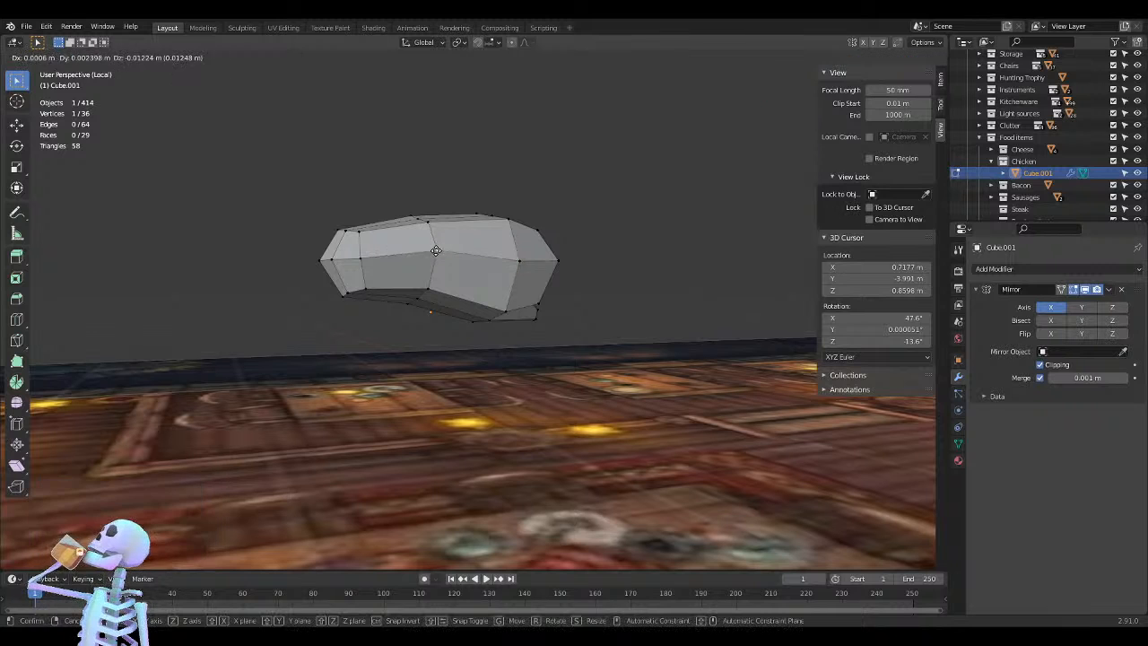
{"action": "left_click", "coordinate": [422, 254]}
{"action": "left_click", "coordinate": [363, 259]}
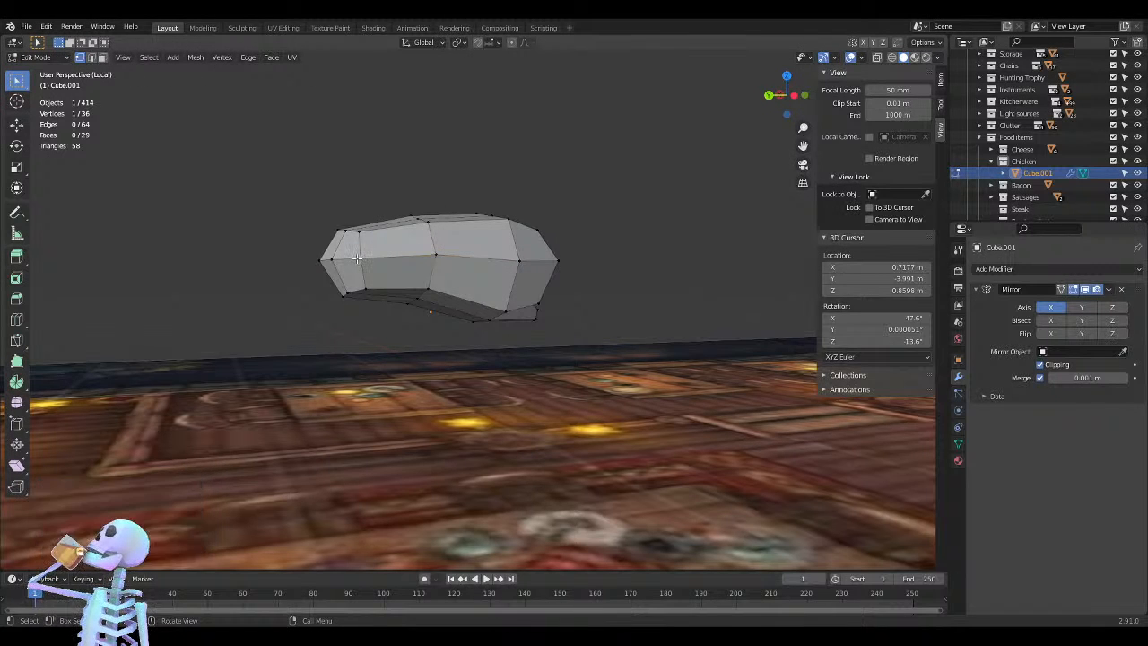
{"action": "middle_click_drag", "start_coordinate": [363, 260], "coordinate": [457, 285]}
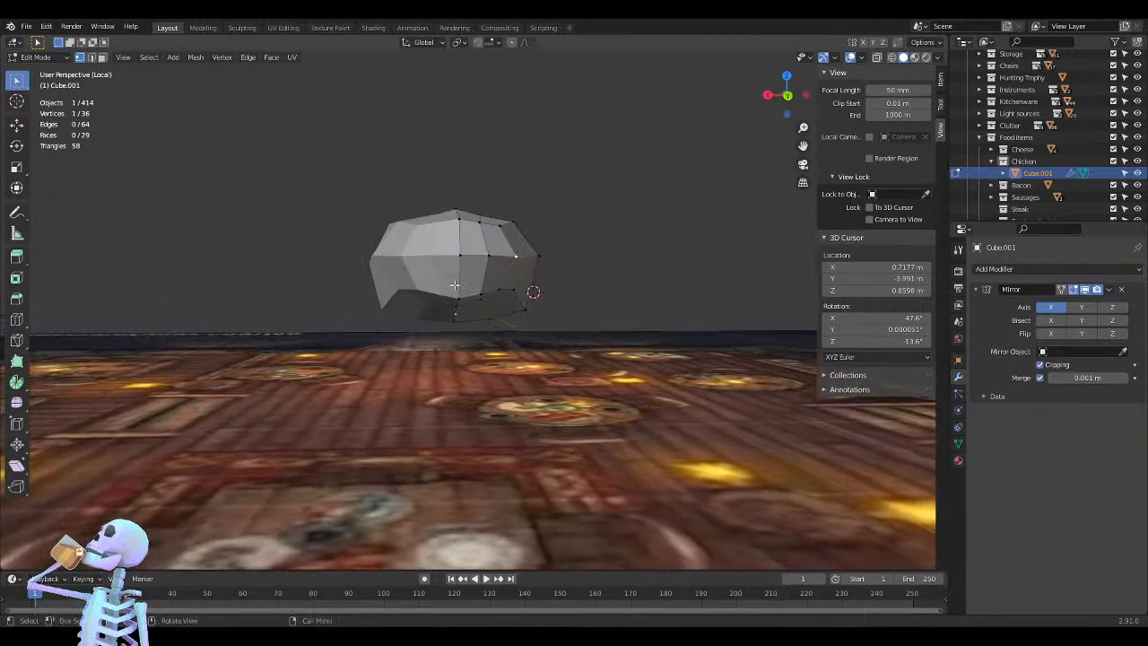
{"action": "key", "text": "g"}
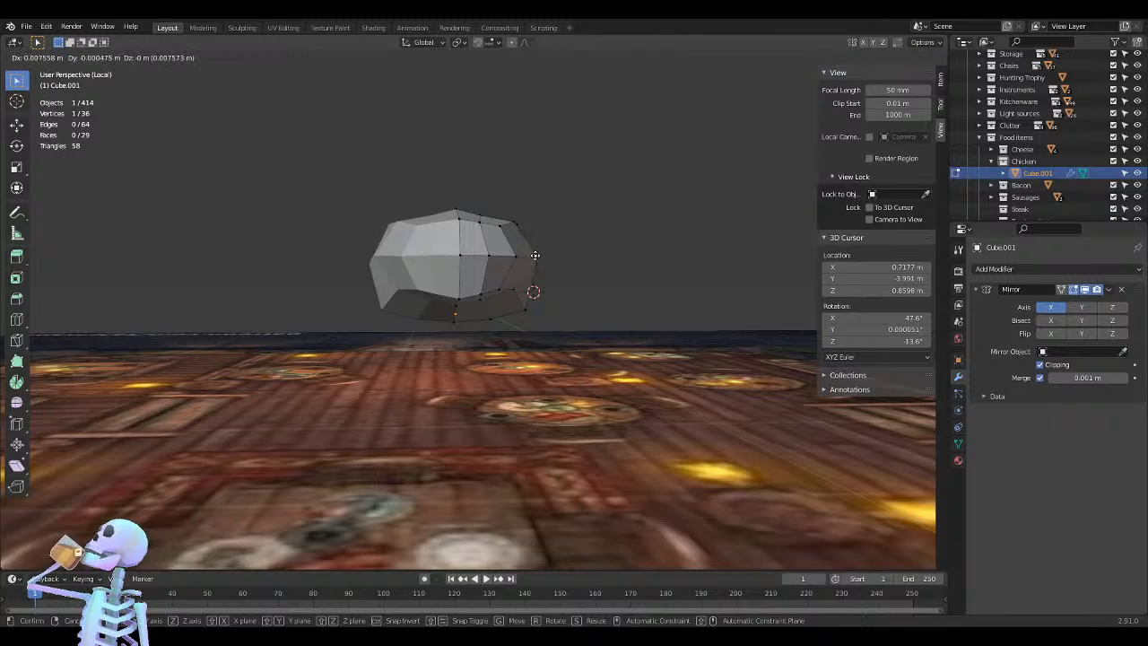
{"action": "left_click", "coordinate": [531, 255]}
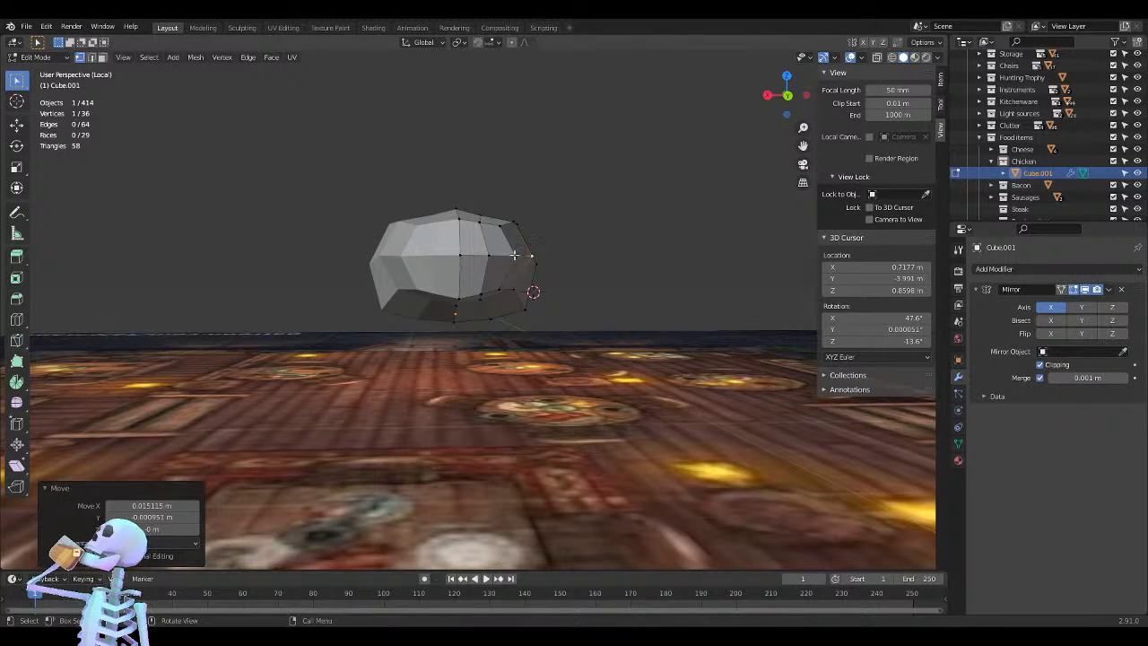
Examine the reshaped chicken body from the side and from above, including in Object Mode
{"action": "middle_click_drag", "start_coordinate": [555, 292], "coordinate": [267, 446]}
{"action": "middle_click_drag", "start_coordinate": [400, 311], "coordinate": [447, 334]}
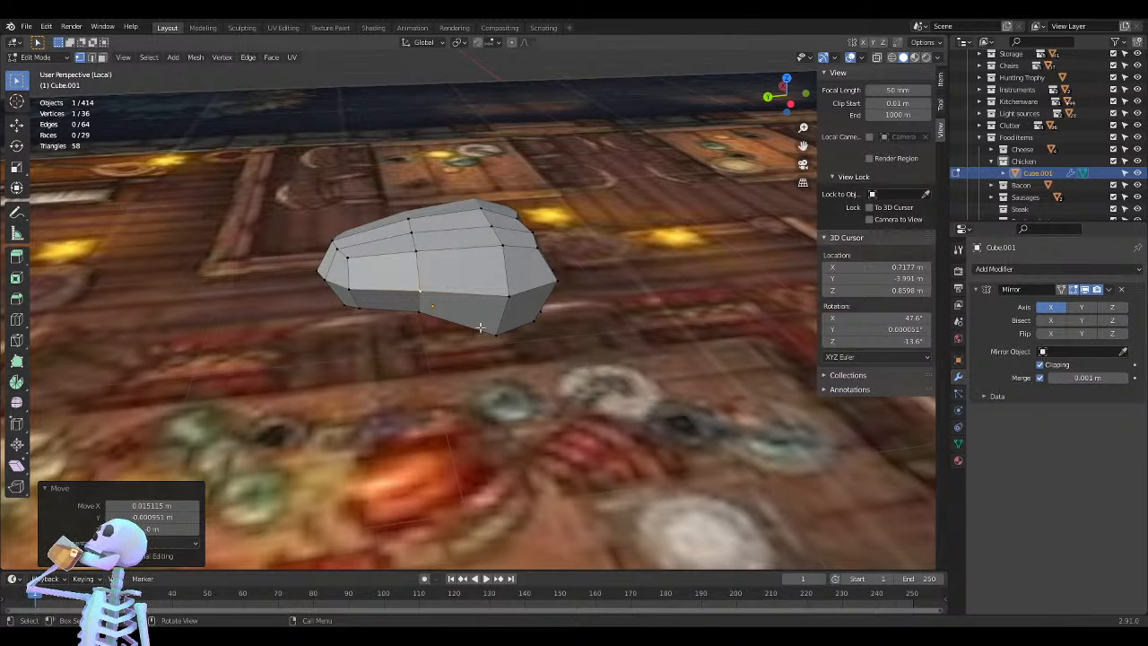
{"action": "middle_click_drag", "start_coordinate": [481, 328], "coordinate": [468, 299]}
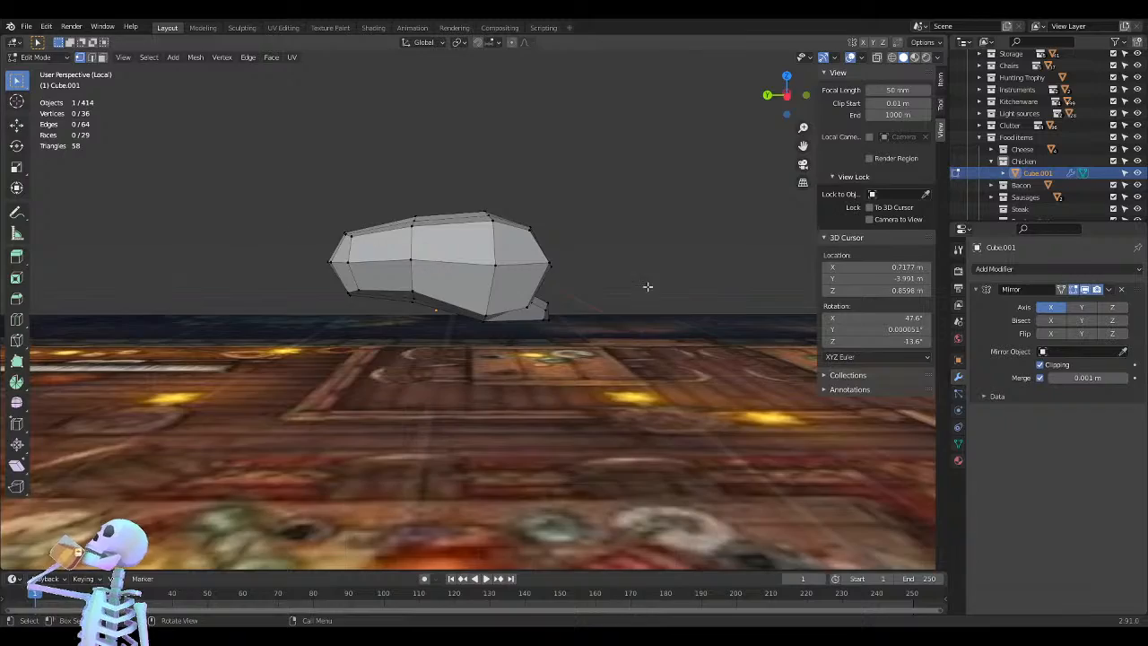
{"action": "middle_click_drag", "start_coordinate": [303, 239], "coordinate": [491, 305]}
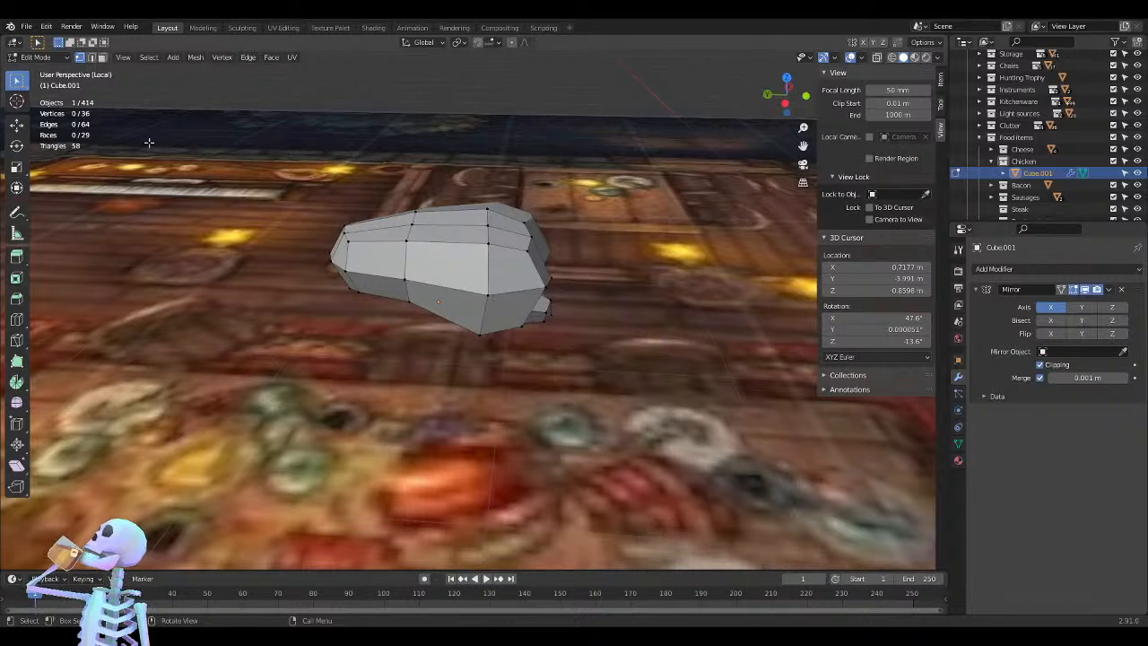
{"action": "key", "text": "Tab"}
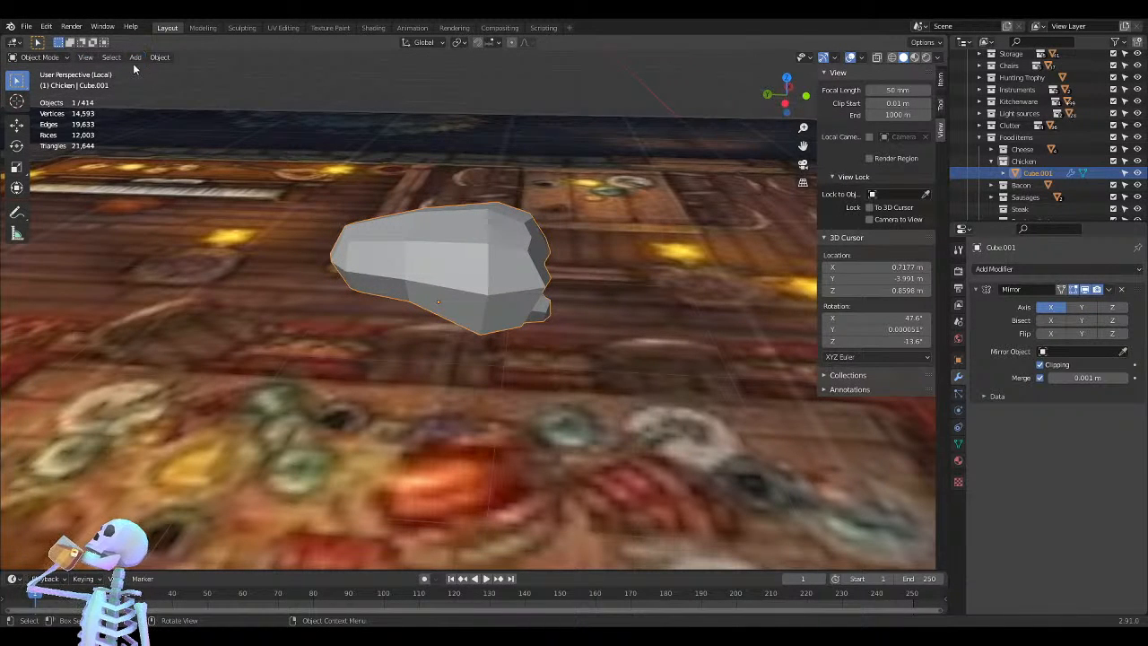
Add a UV sphere to the chicken mesh in Edit Mode
{"action": "key", "text": "Tab"}
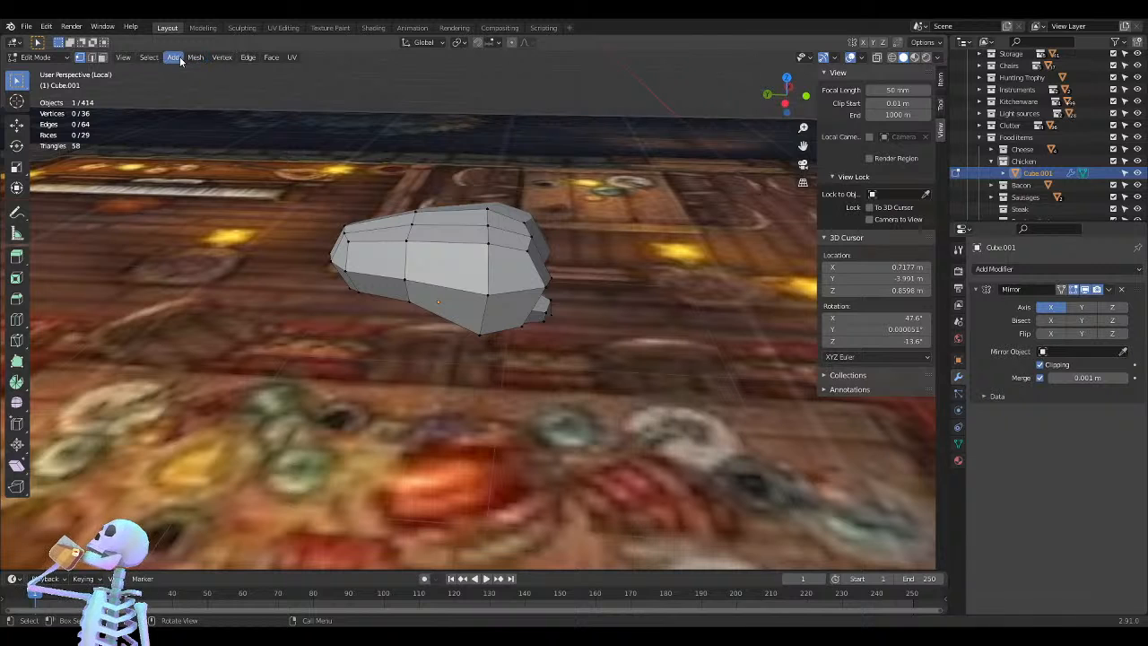
{"action": "left_click", "coordinate": [179, 58]}
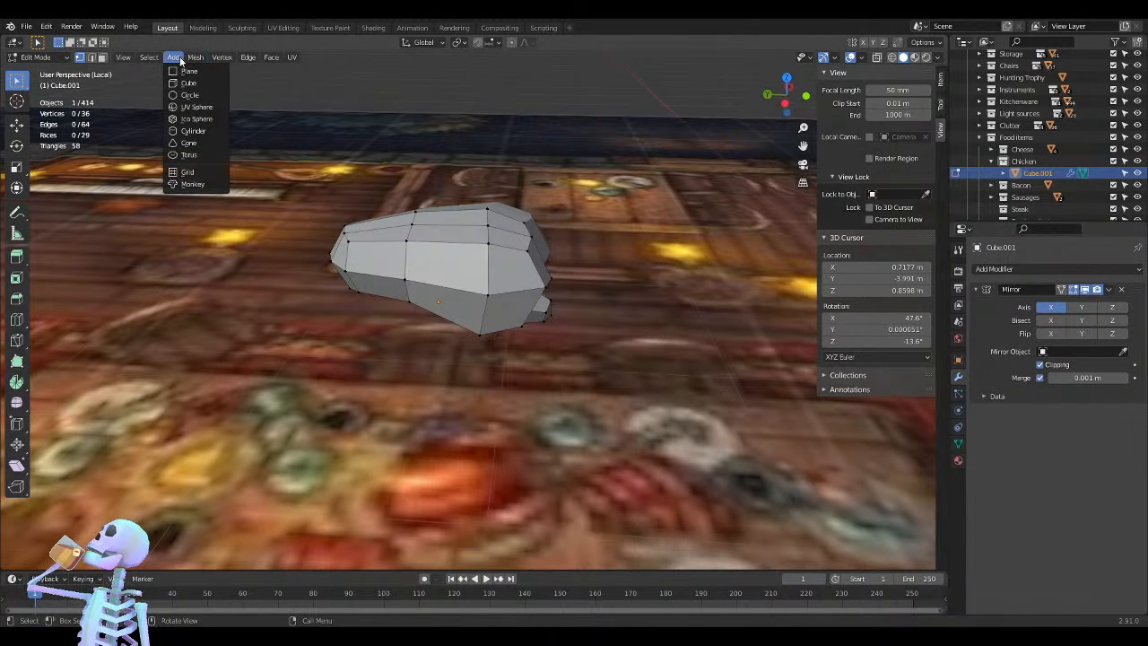
{"action": "left_click", "coordinate": [196, 107]}
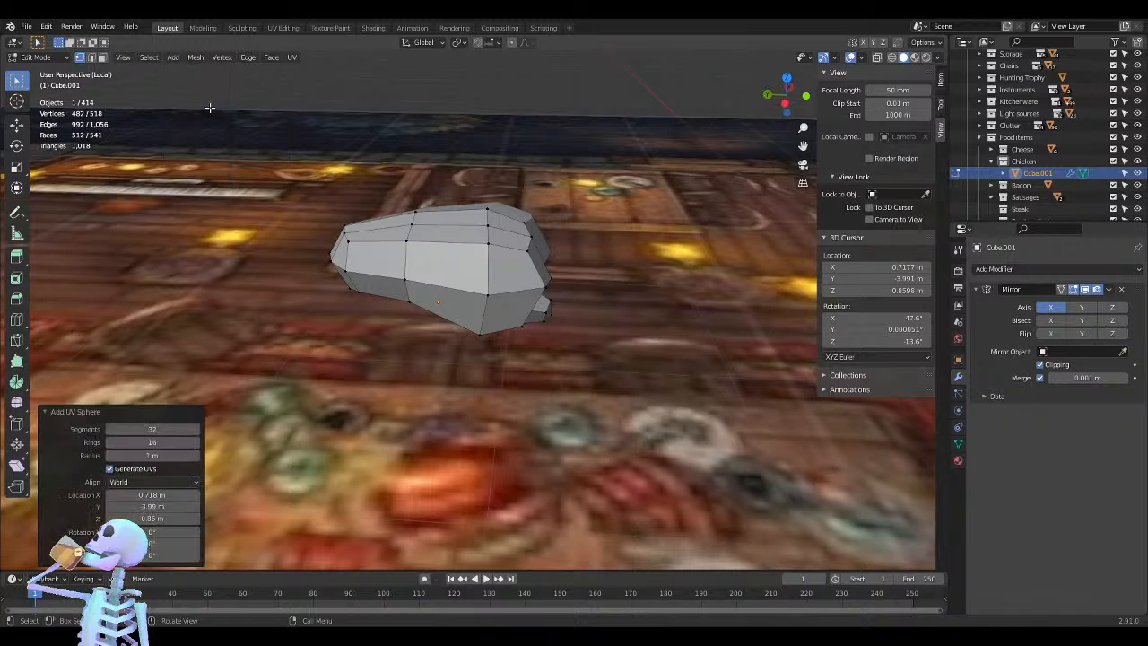
{"action": "scroll", "coordinate": [362, 310], "scroll_direction": "down", "scroll_amount": 10}
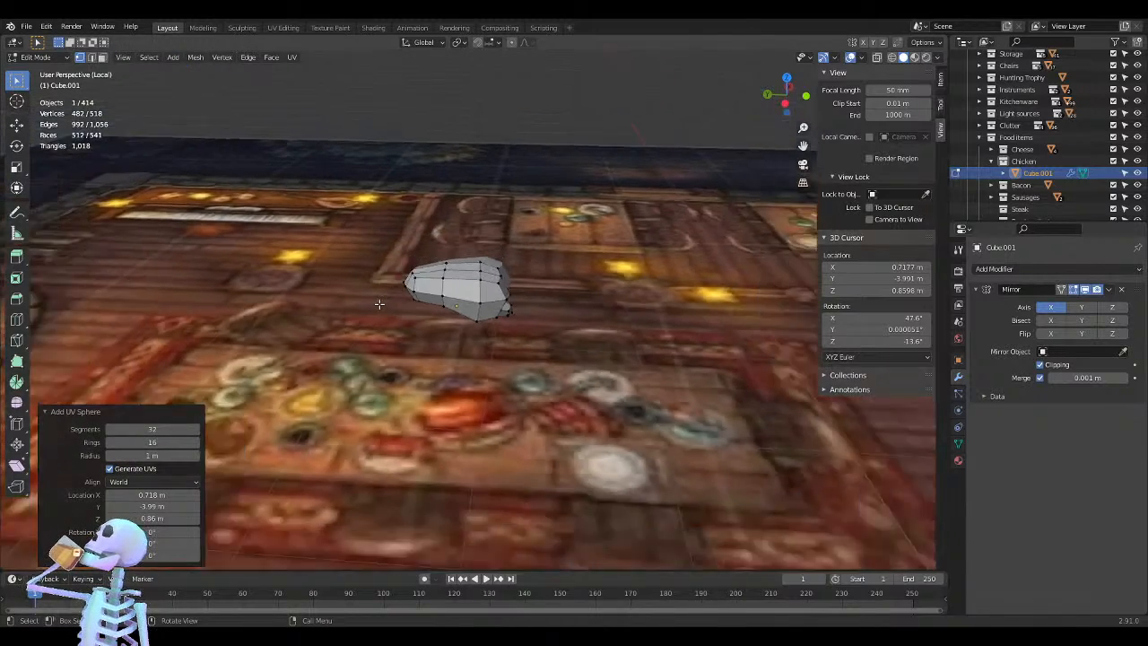
{"action": "scroll", "coordinate": [383, 321], "scroll_direction": "up", "scroll_amount": 4}
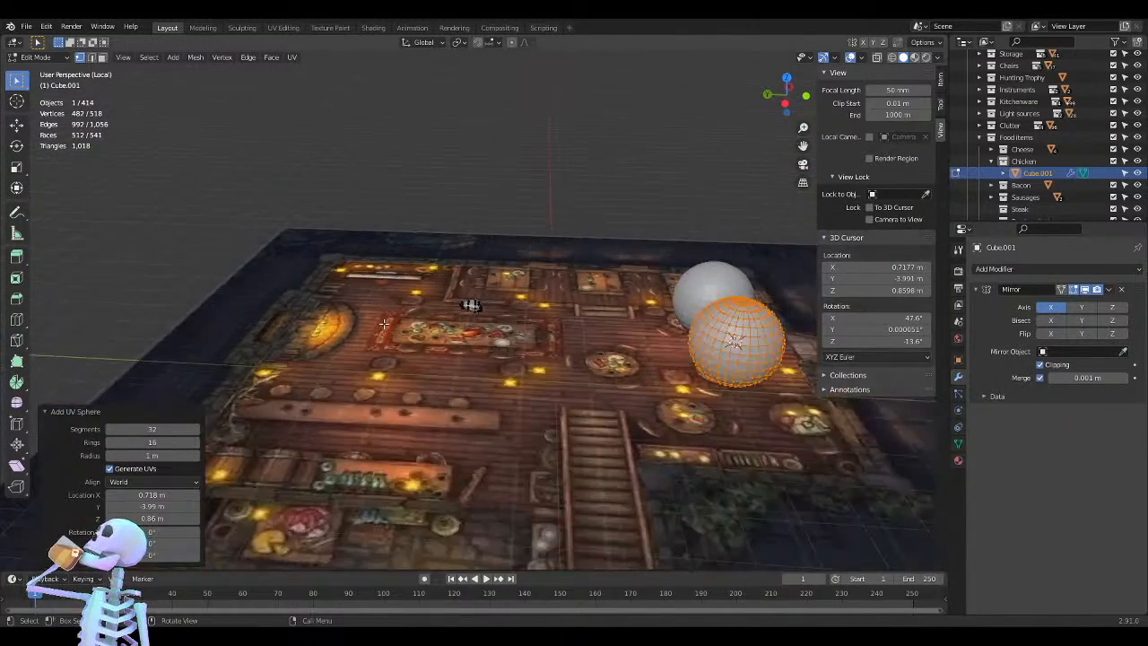
{"action": "scroll", "coordinate": [278, 421], "scroll_direction": "up", "scroll_amount": 1}
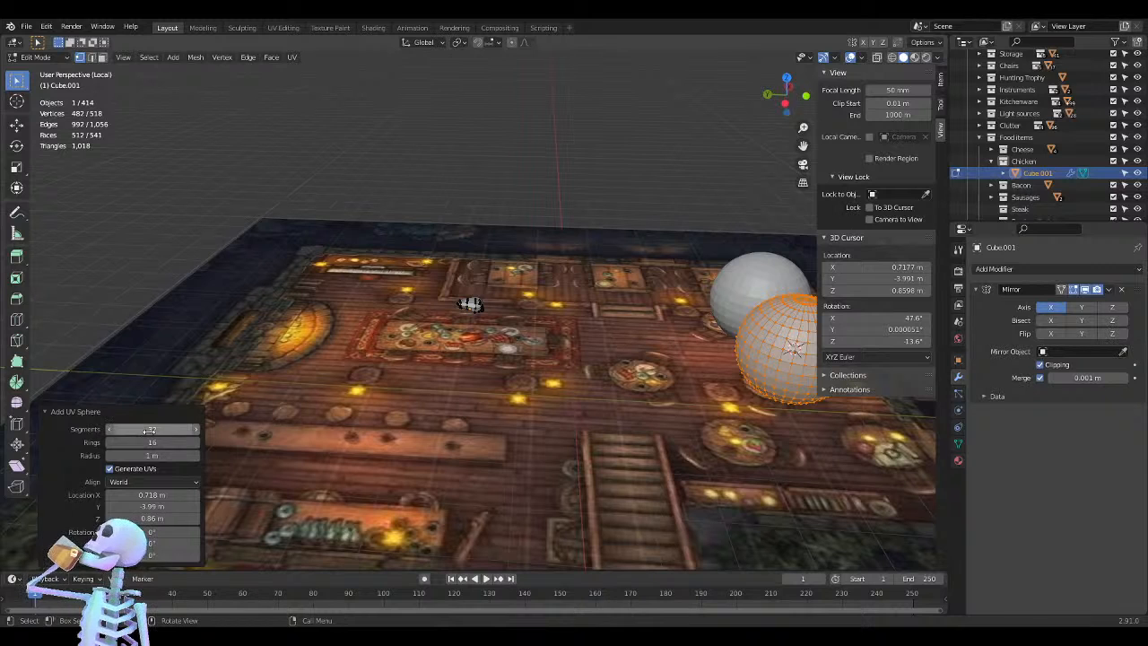
Set the new UV sphere to 8 segments, 8 rings and a radius of 0.13 m
{"action": "left_click", "coordinate": [109, 430]}
{"action": "left_click_drag", "start_coordinate": [147, 429], "coordinate": [136, 429]}
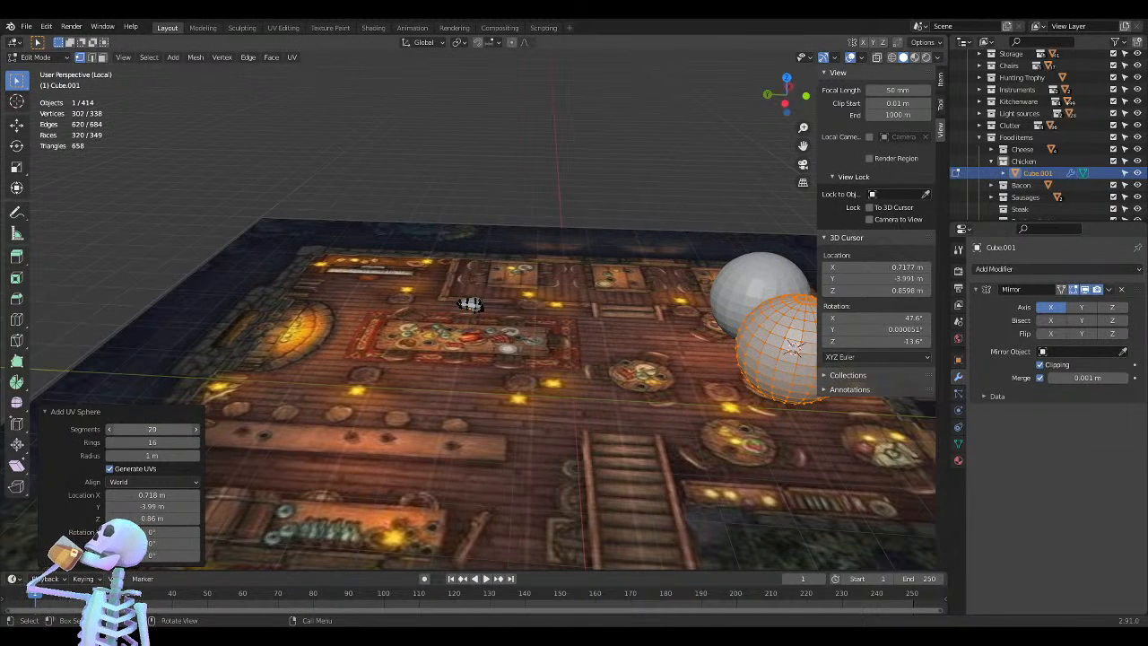
{"action": "left_click", "coordinate": [155, 429]}
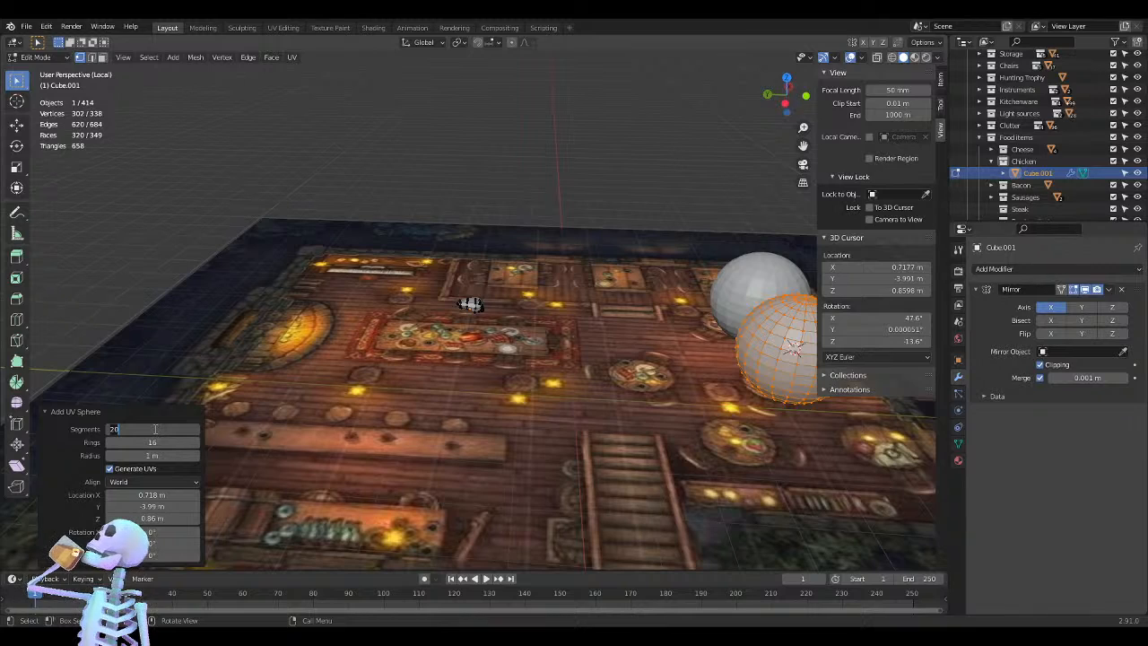
{"action": "type", "text": "8"}
{"action": "key", "text": "Tab"}
{"action": "type", "text": "8"}
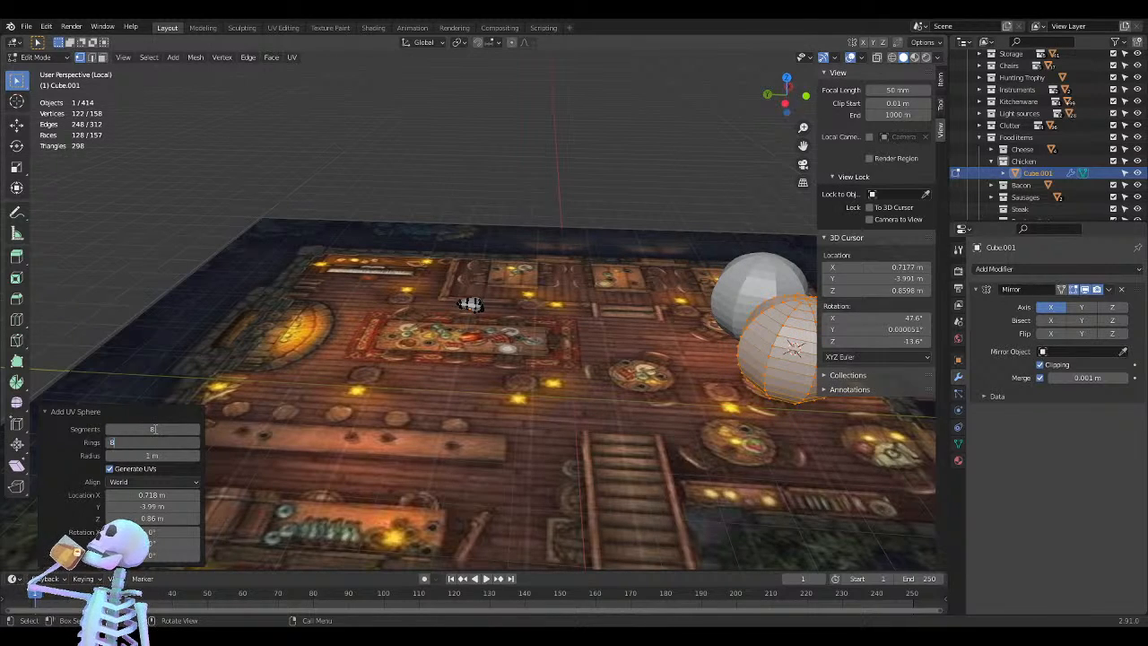
{"action": "key", "text": "Return"}
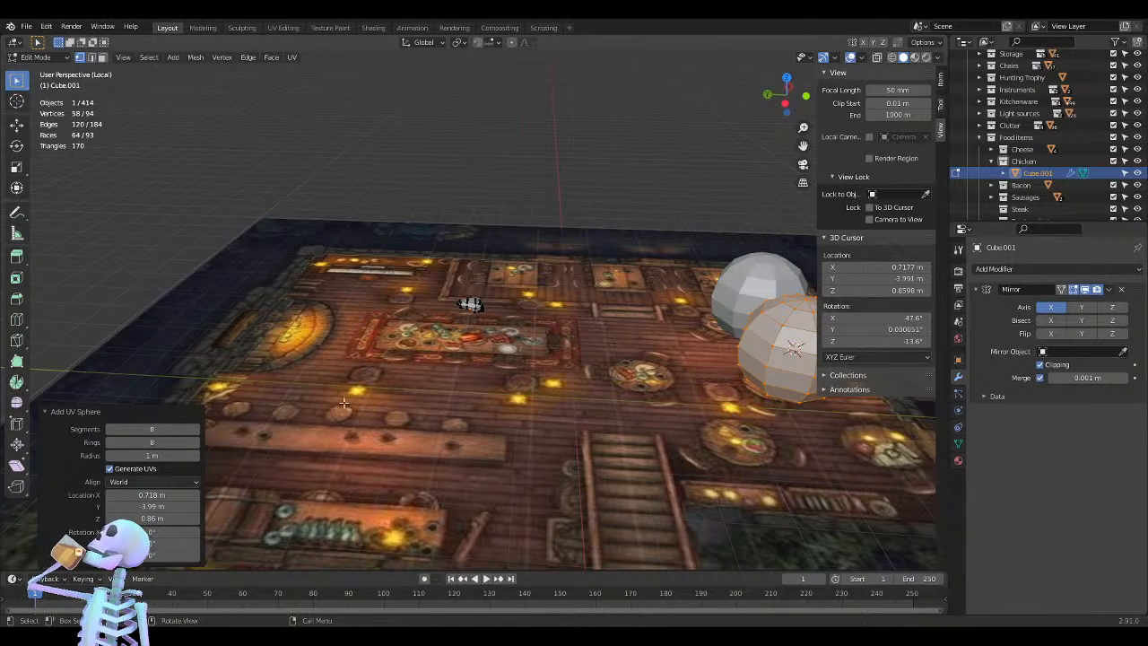
{"action": "middle_click_drag", "start_coordinate": [581, 305], "coordinate": [708, 334]}
{"action": "left_click_drag", "start_coordinate": [180, 457], "coordinate": [115, 458]}
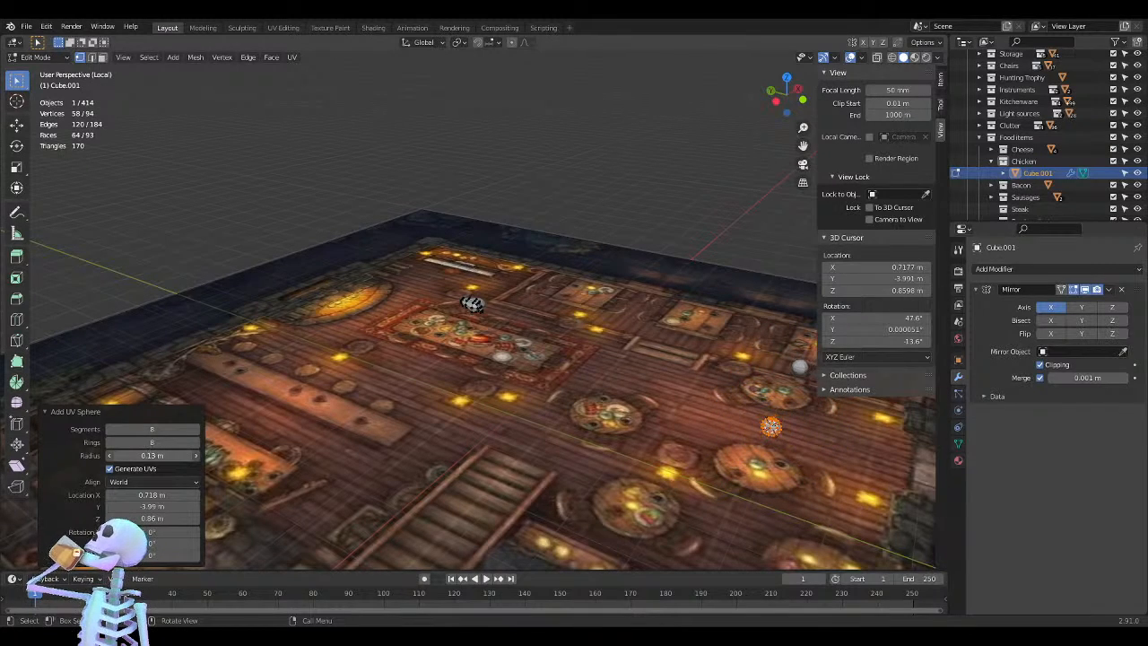
In the top view, move the sphere about 0.727 m along X and 6.098 m along Y, beside the chicken body
{"action": "middle_click_drag", "start_coordinate": [585, 386], "coordinate": [632, 403]}
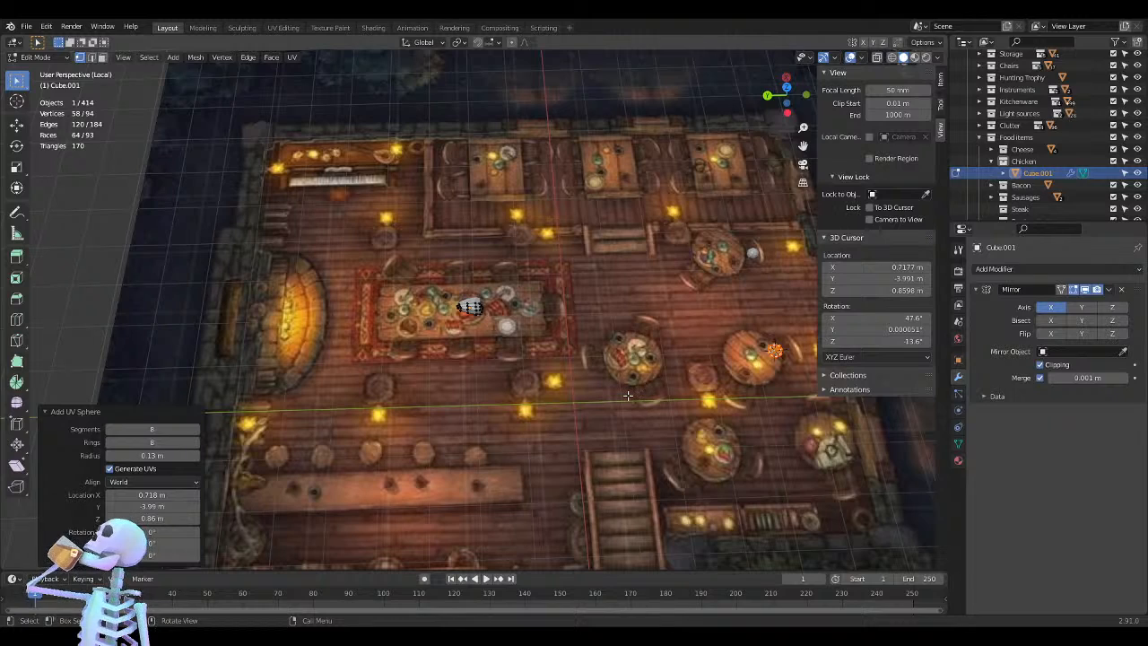
{"action": "key", "text": "KP_7"}
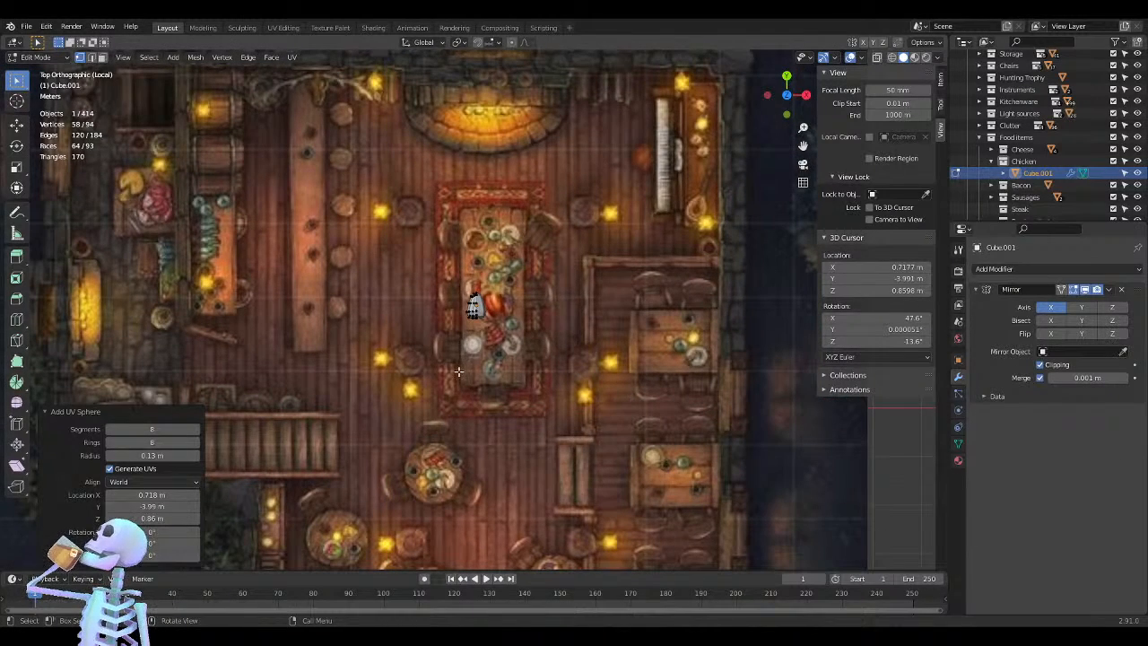
{"action": "key", "text": "g"}
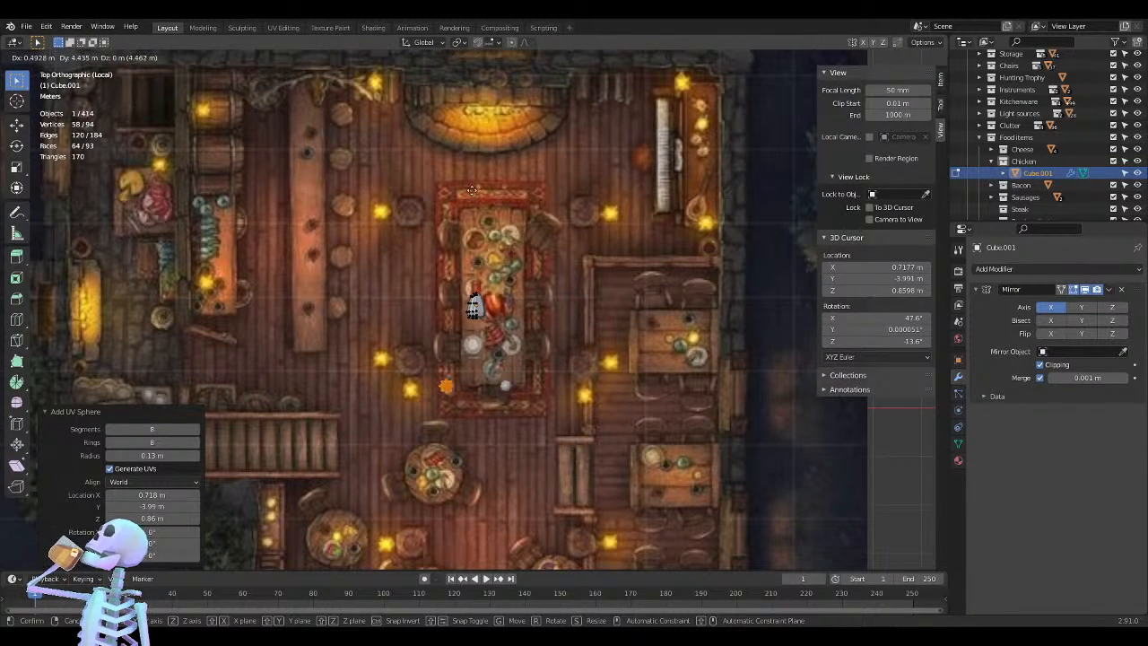
{"action": "left_click", "coordinate": [482, 112]}
{"action": "scroll", "coordinate": [481, 115], "scroll_direction": "up", "scroll_amount": 11}
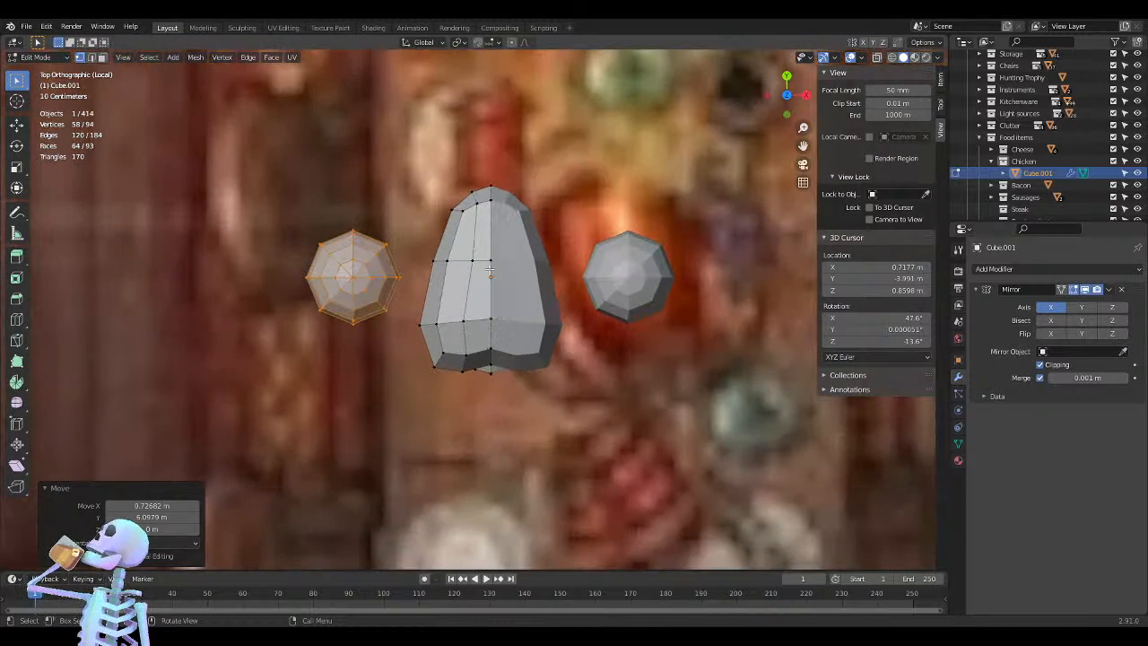
Rotate the sphere beside the chicken body 90° around the global X axis
{"action": "middle_click_drag", "start_coordinate": [337, 263], "coordinate": [430, 404], "text": "shift"}
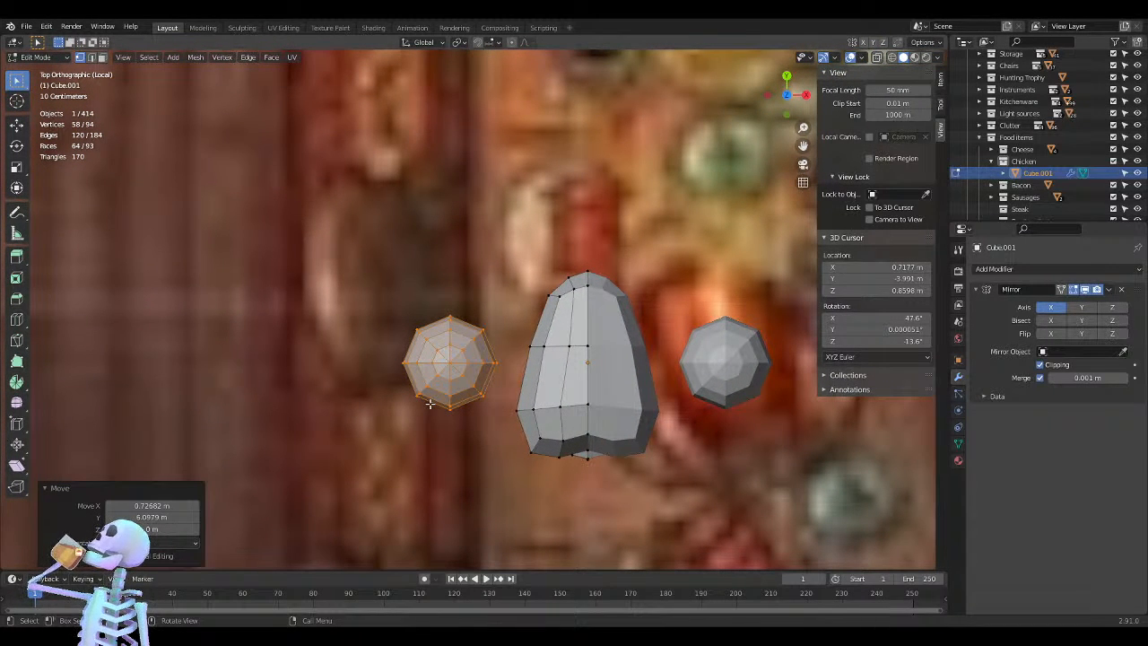
{"action": "key", "text": "r"}
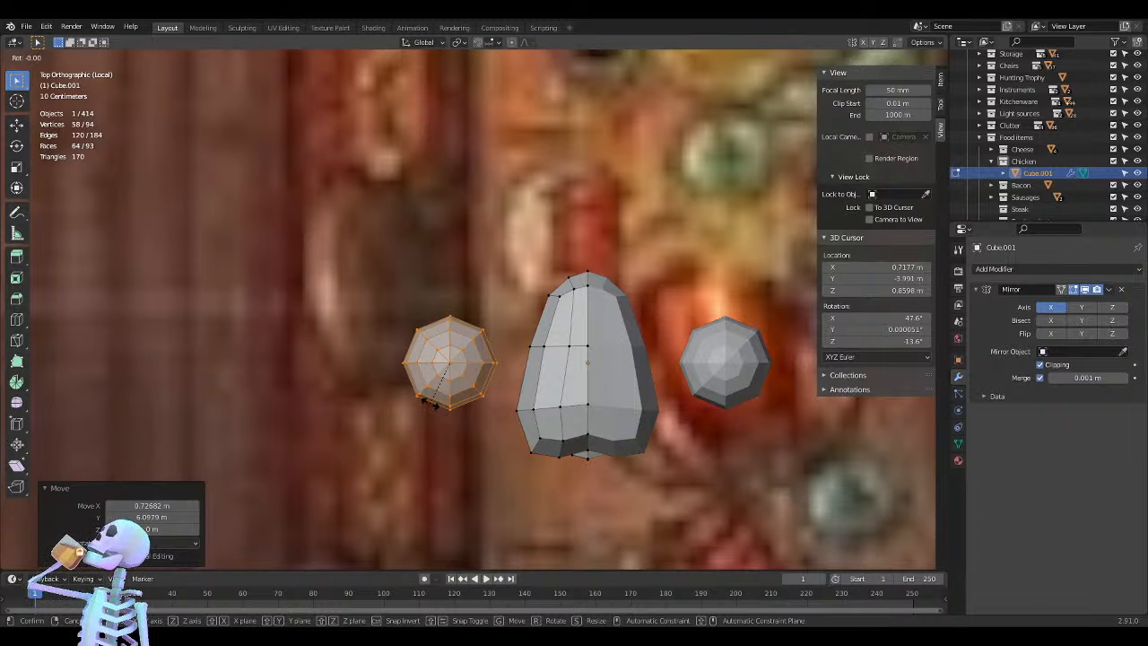
{"action": "type", "text": "x"}
{"action": "type", "text": "90"}
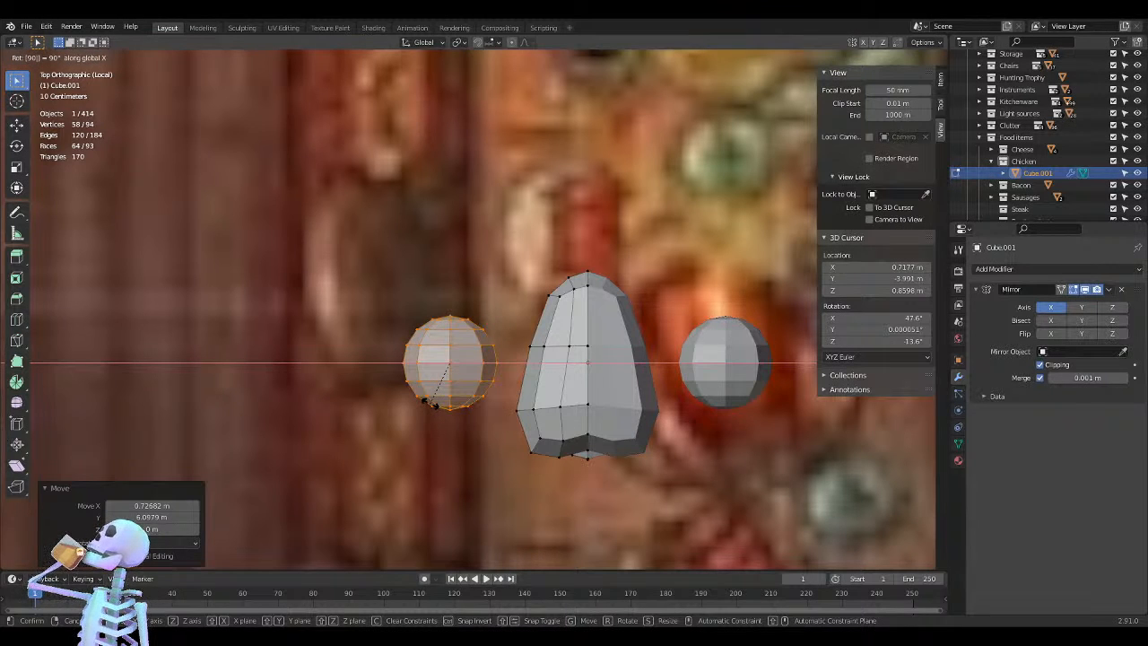
{"action": "key", "text": "Return"}
{"action": "scroll", "coordinate": [433, 395], "scroll_direction": "up", "scroll_amount": 1}
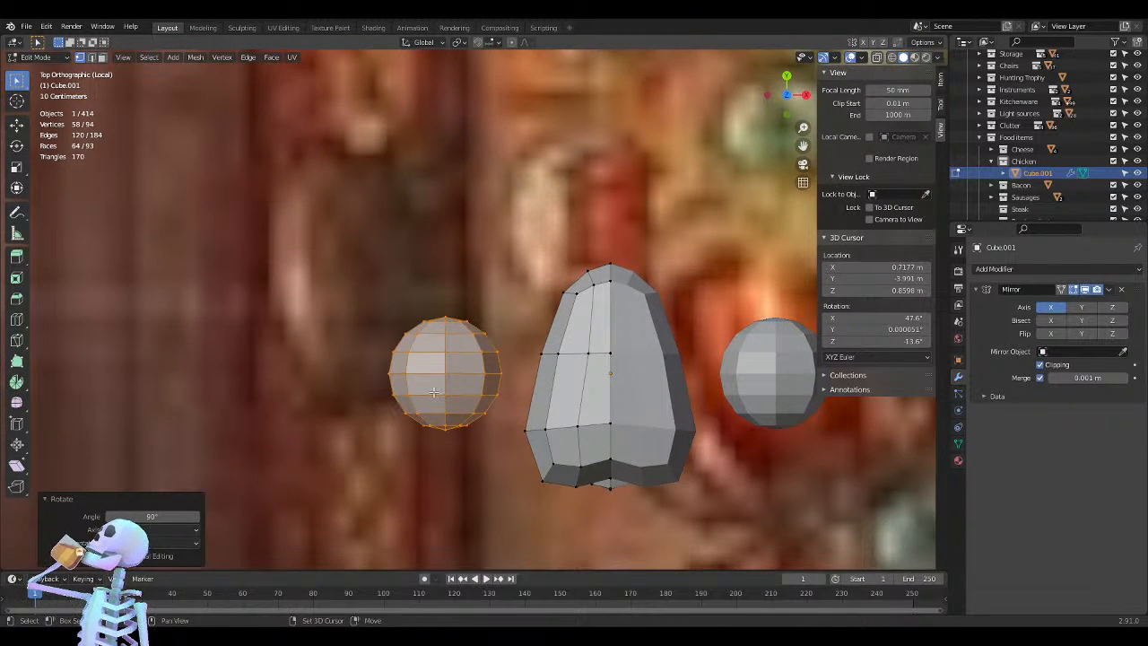
Narrow the sphere along the global X axis to a scale of about 0.681
{"action": "middle_click_drag", "start_coordinate": [433, 392], "coordinate": [477, 308], "text": "shift"}
{"action": "key", "text": "s"}
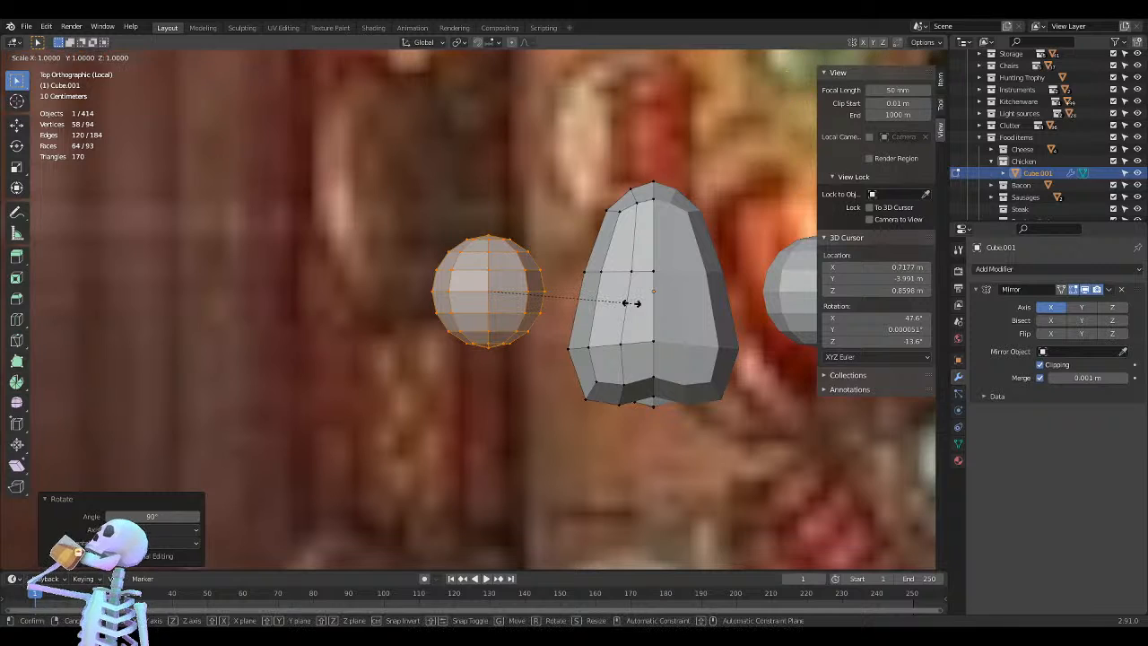
{"action": "key", "text": "x"}
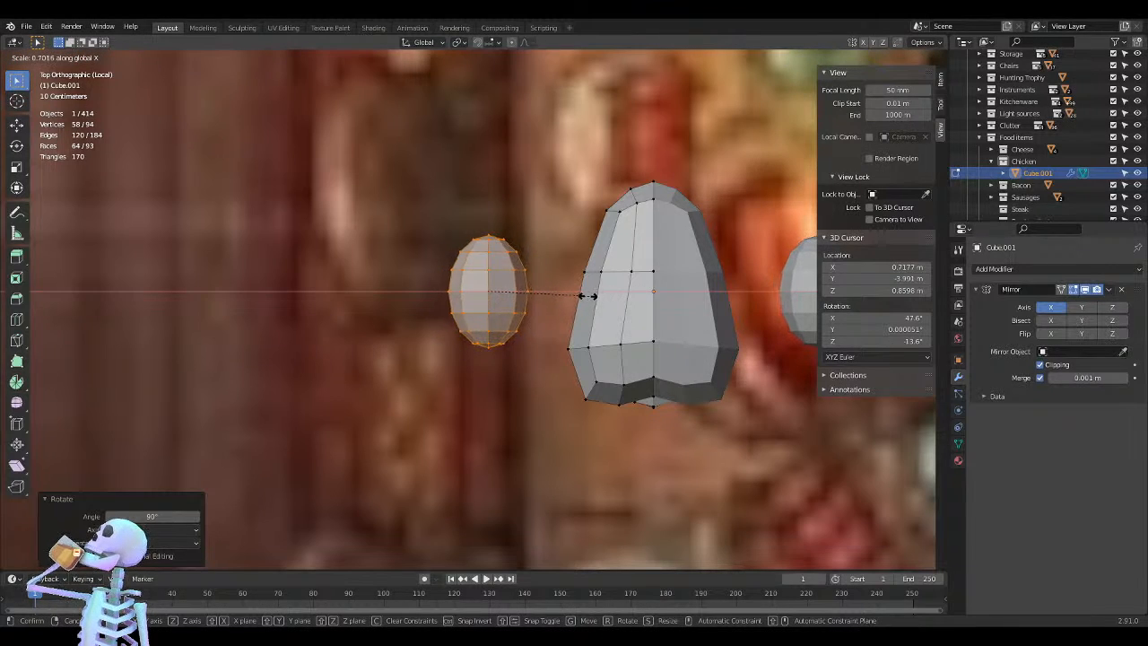
{"action": "key", "text": "Return"}
{"action": "middle_click_drag", "start_coordinate": [416, 353], "coordinate": [557, 206]}
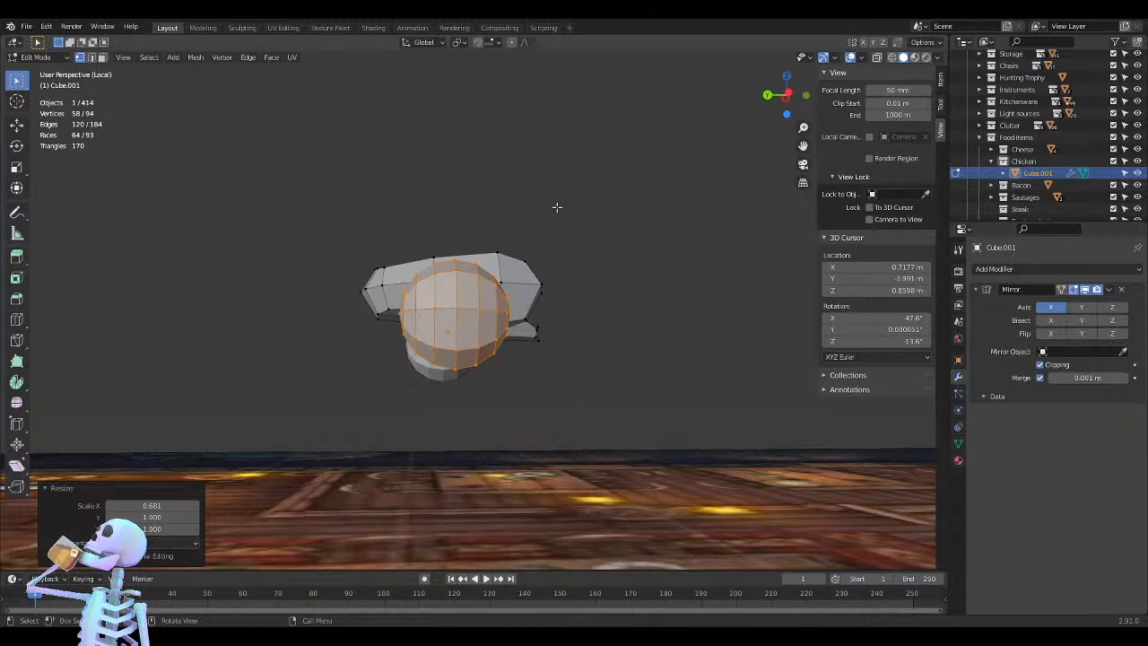
Flatten the selected sphere that forms the chicken's leg by scaling it to about 0.724 along Z
{"action": "key", "text": "s"}
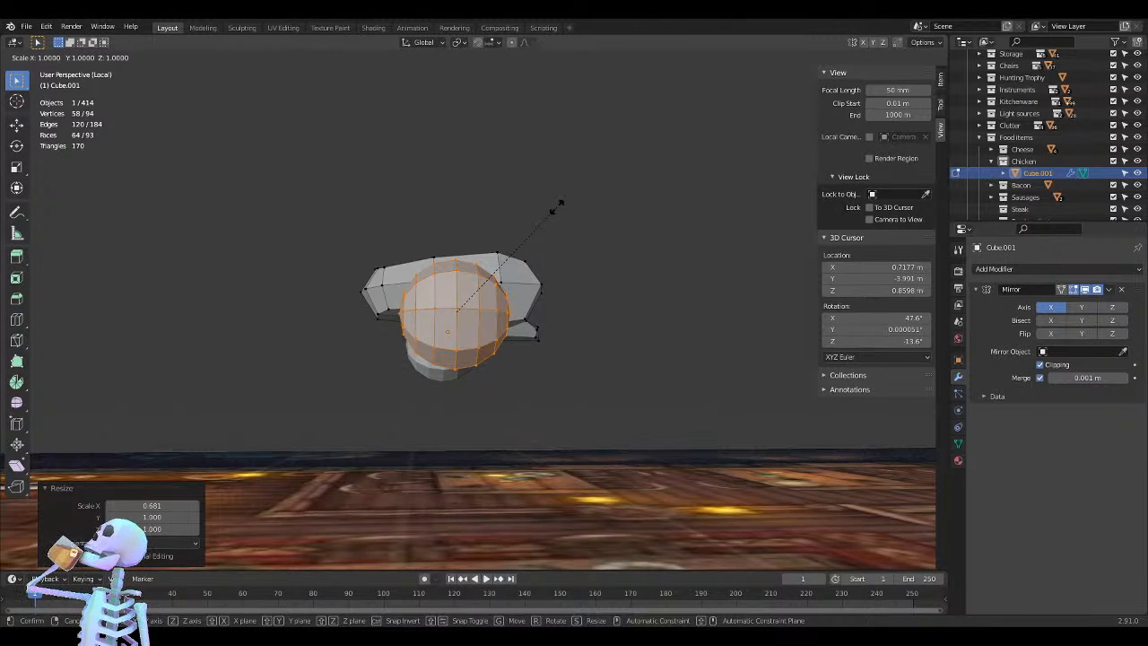
{"action": "key", "text": "z"}
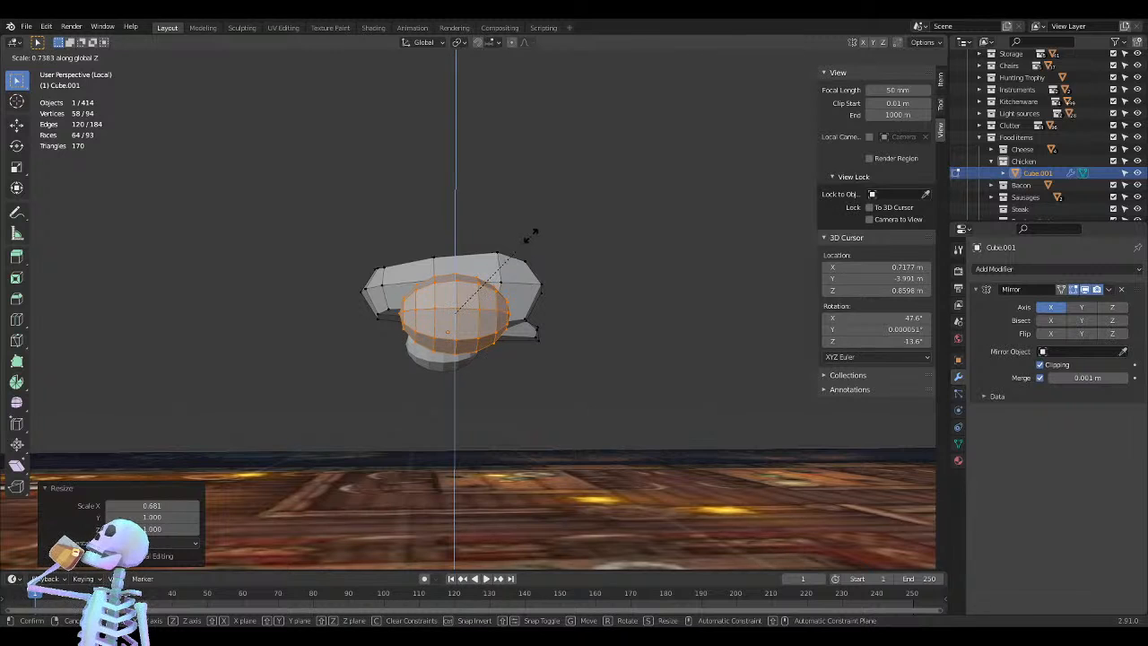
{"action": "left_click", "coordinate": [529, 239]}
From above, move the leg against the body by about 0.222 m in X and 0.086 m in Y, and rotate it about -9.86°
{"action": "key", "text": "KP_7"}
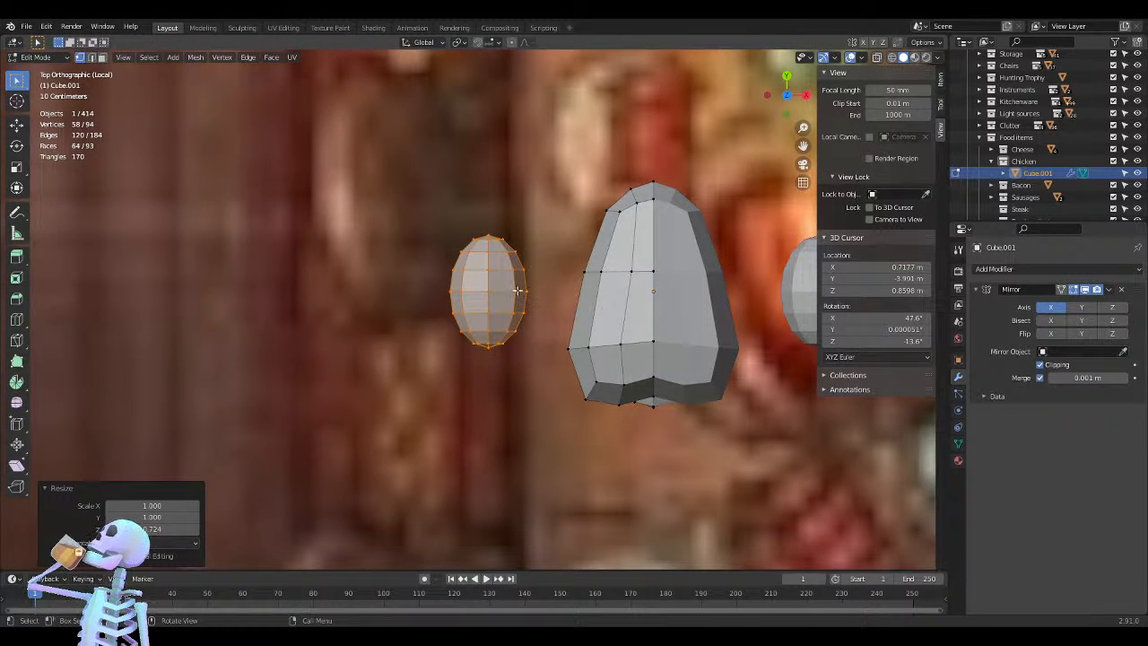
{"action": "key", "text": "g"}
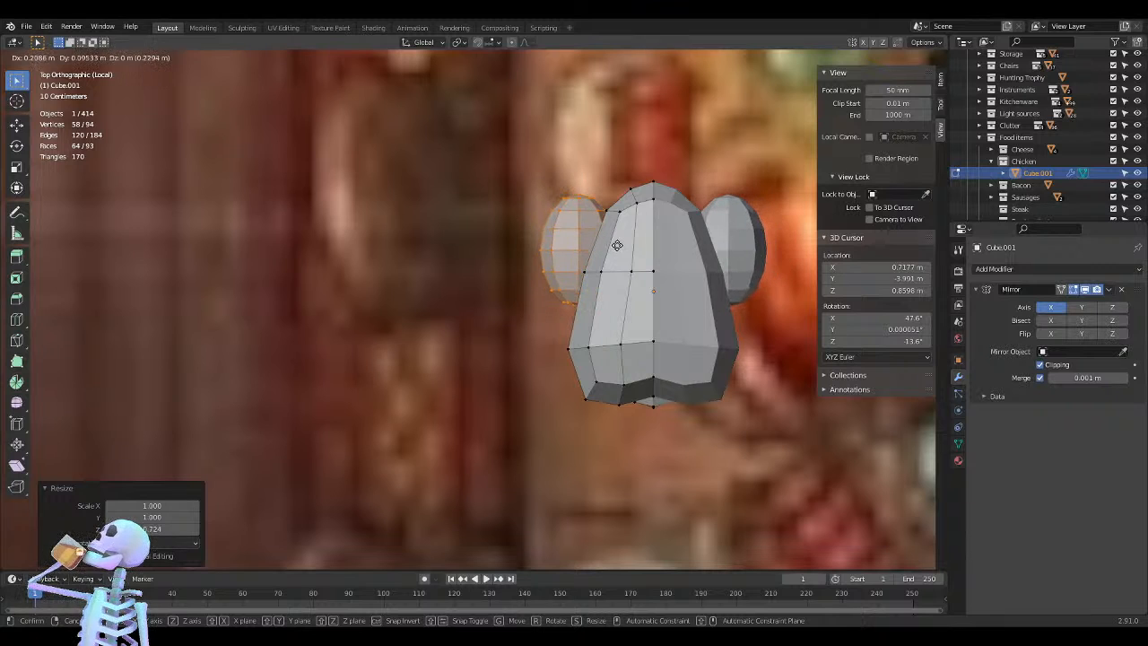
{"action": "left_click", "coordinate": [622, 249]}
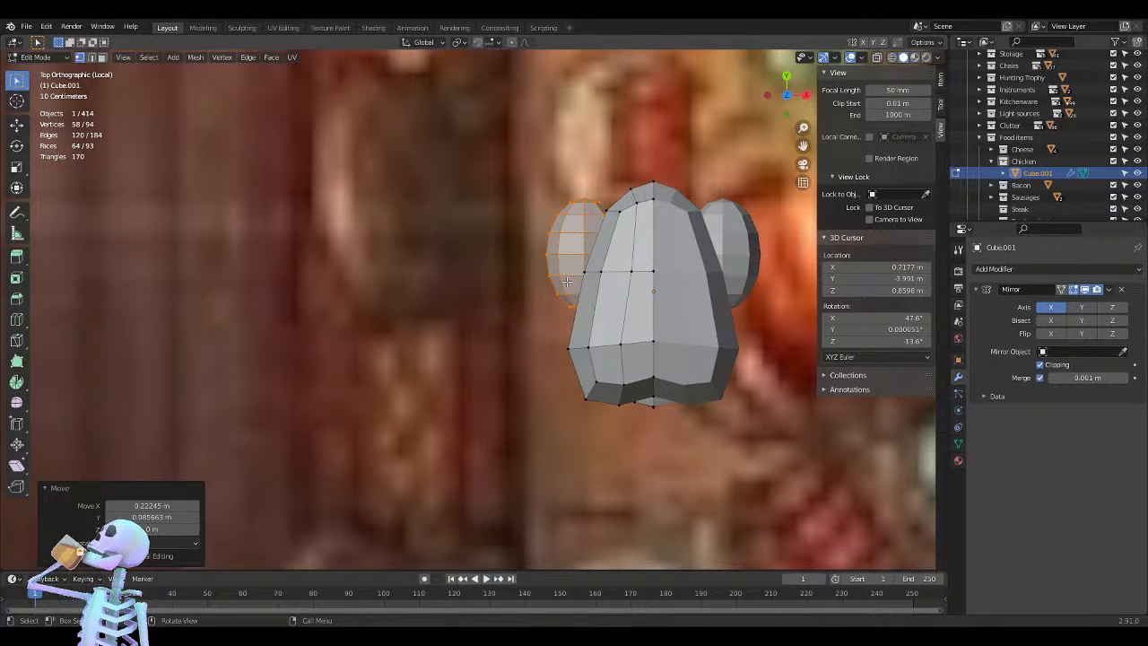
{"action": "key", "text": "r"}
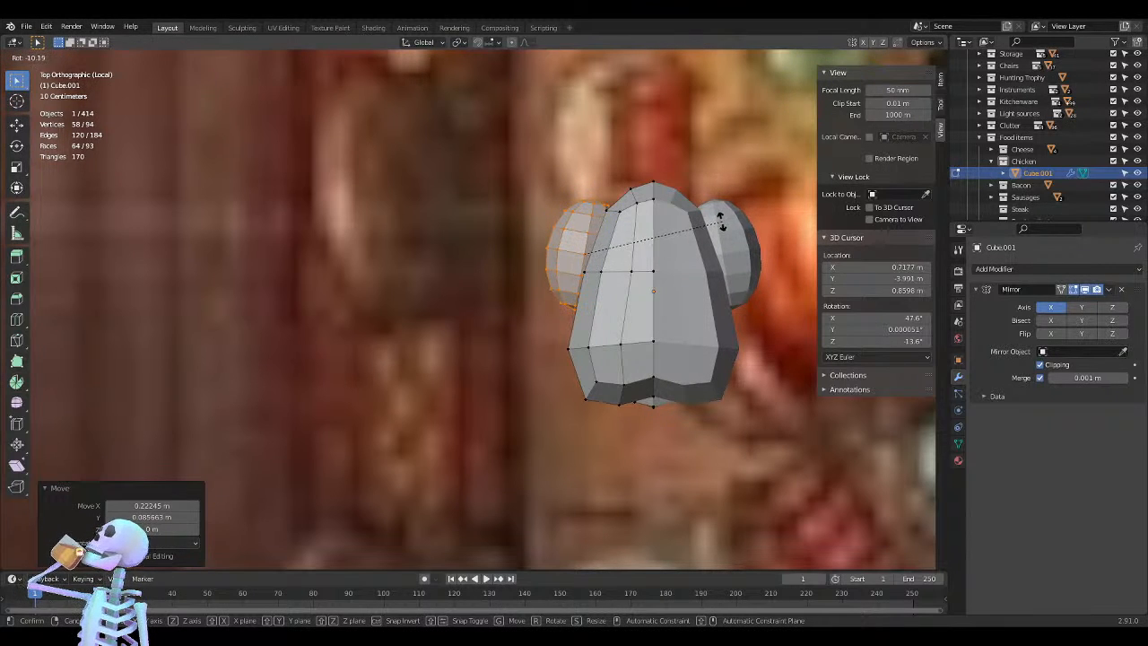
{"action": "left_click", "coordinate": [722, 221]}
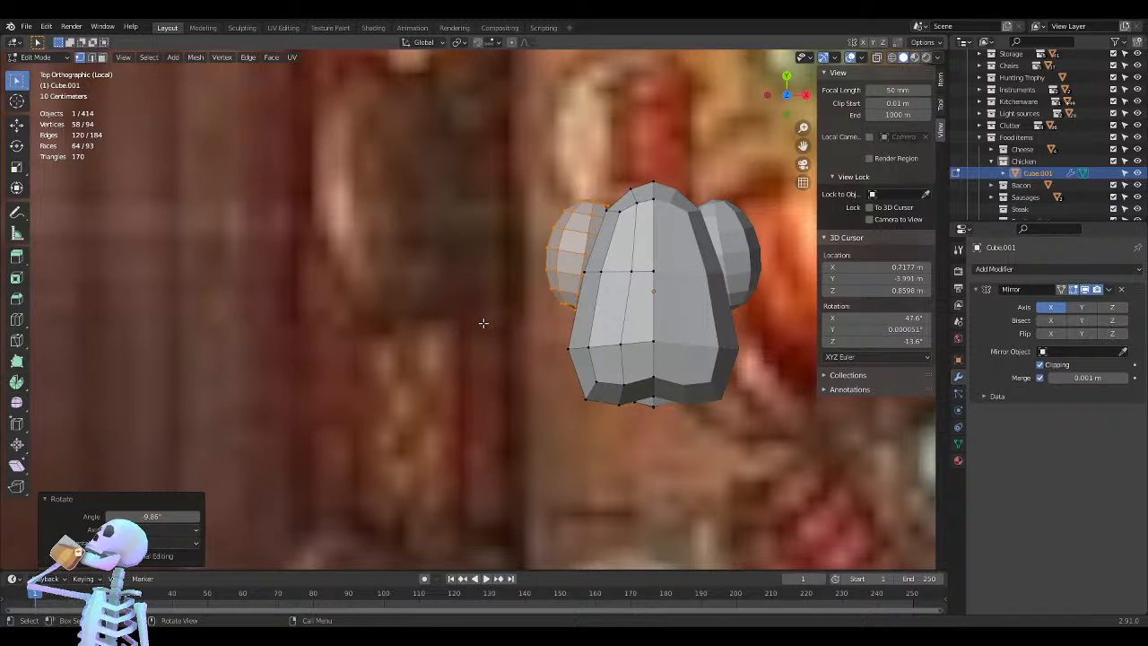
From the side, raise the leg about 0.09 m along Z so it sits beside the body
{"action": "key", "text": "KP_1"}
{"action": "key", "text": "KP_3"}
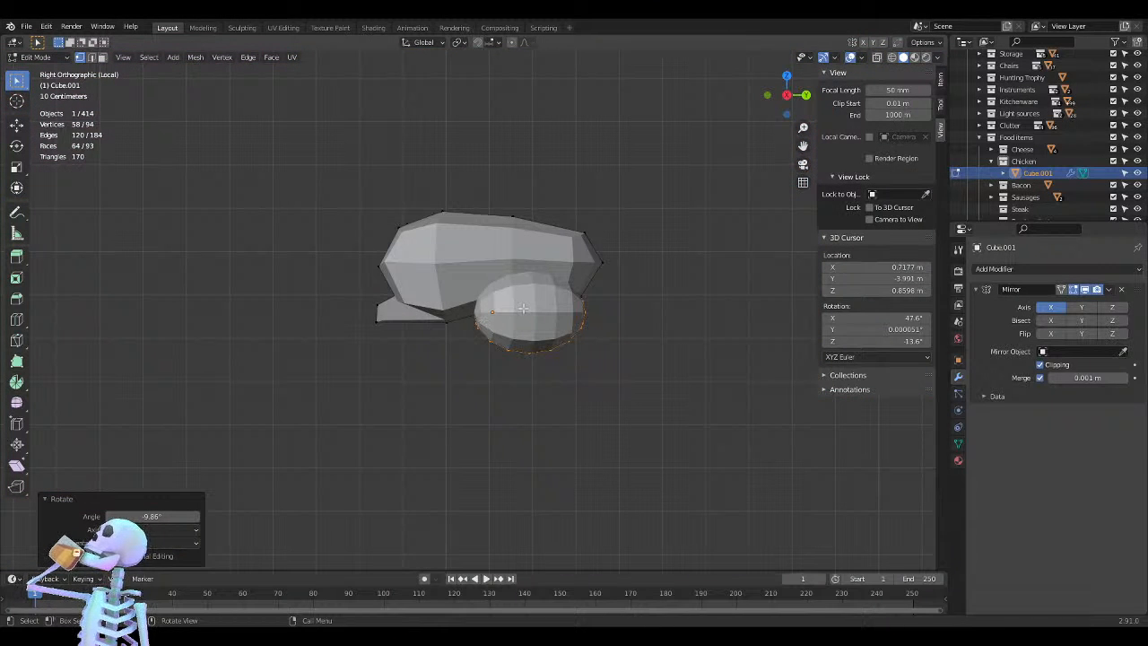
{"action": "key", "text": "g"}
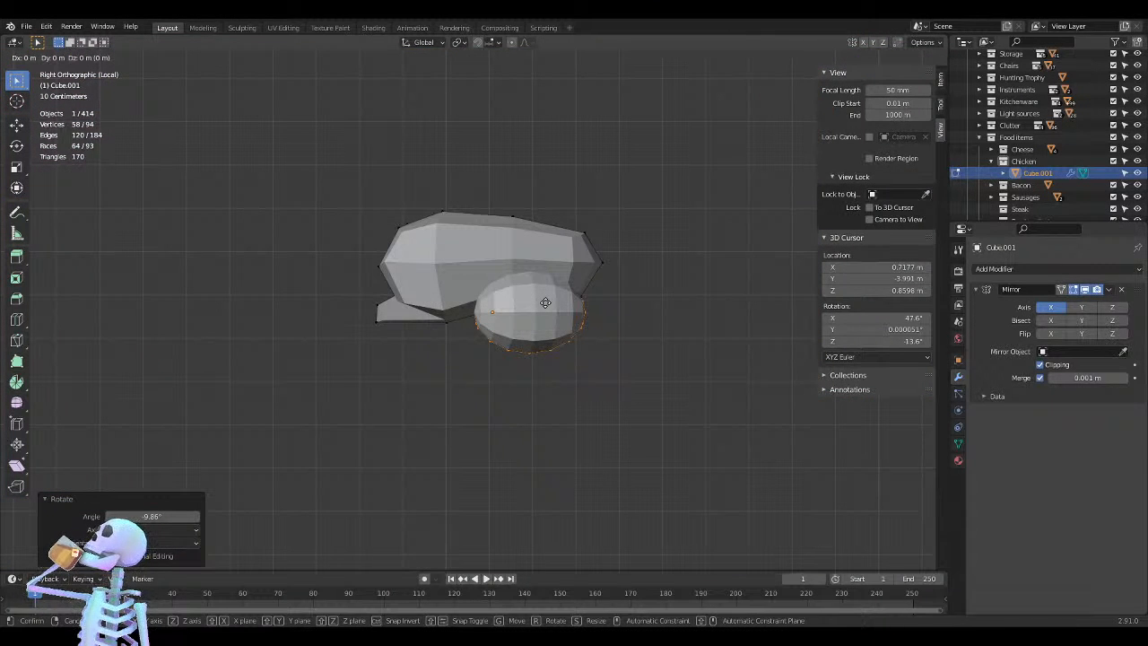
{"action": "key", "text": "z"}
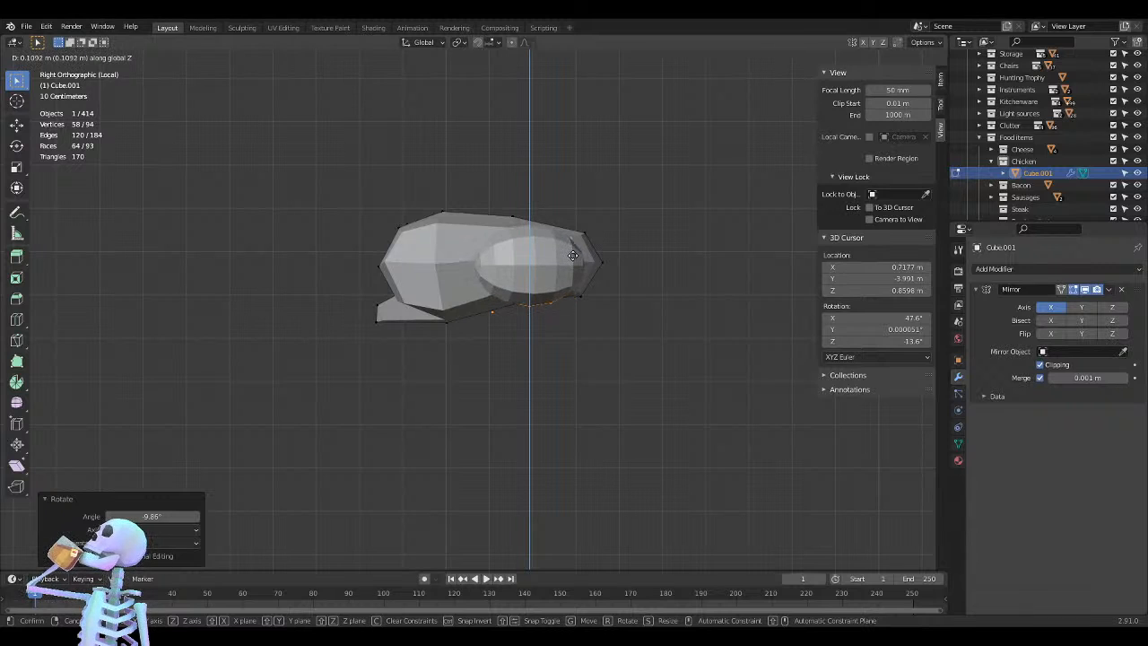
{"action": "left_click", "coordinate": [575, 261]}
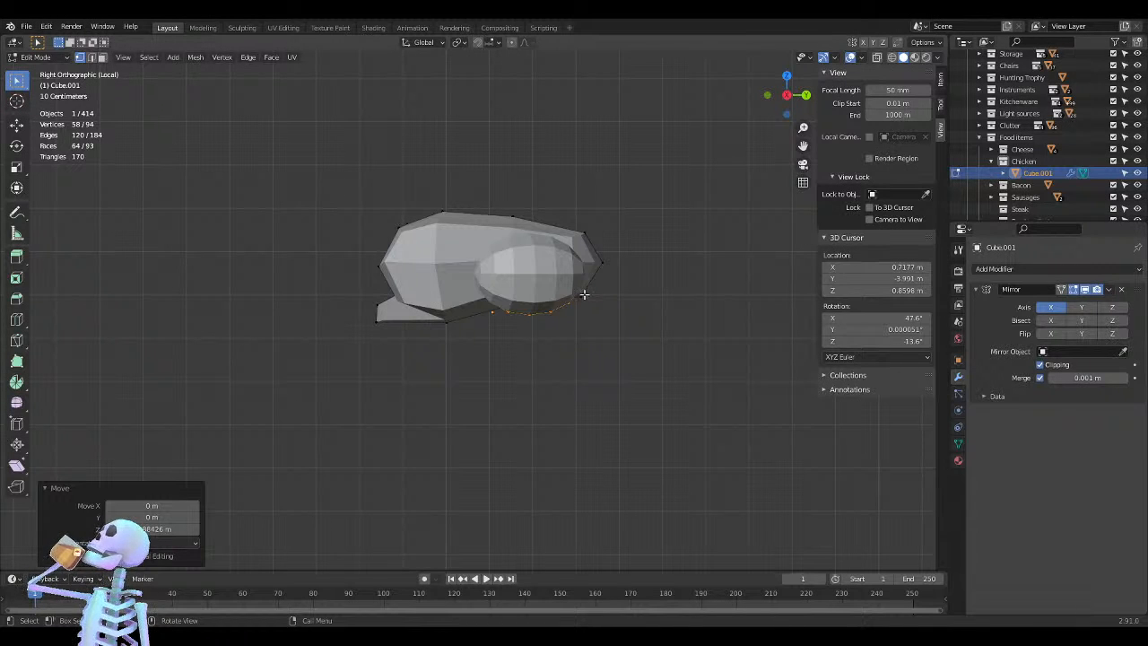
Try tilting the leg about 30° in the side view and shifting it slightly upward, and undo both changes
{"action": "key", "text": "r"}
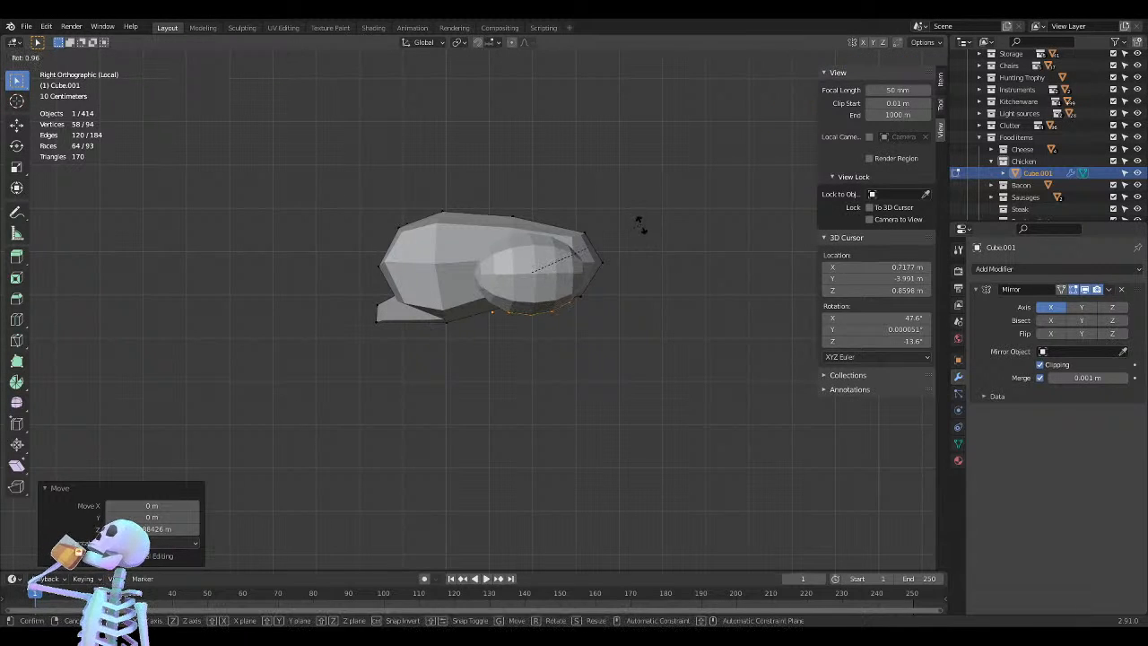
{"action": "left_click", "coordinate": [623, 284]}
{"action": "key", "text": "g"}
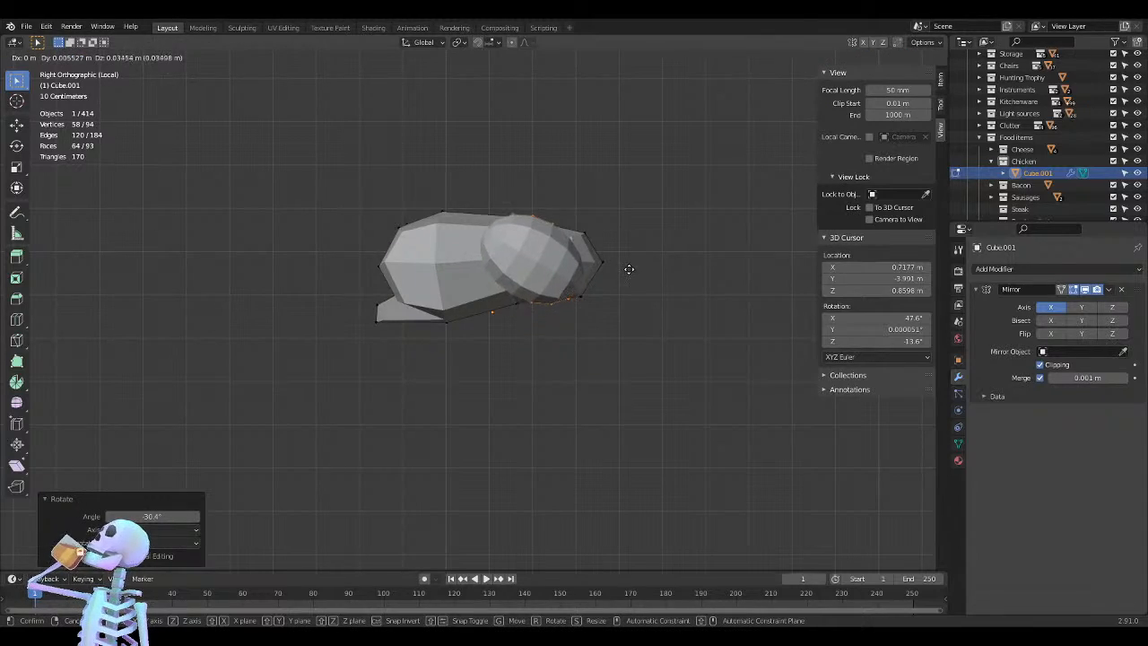
{"action": "left_click", "coordinate": [627, 264]}
{"action": "middle_click_drag", "start_coordinate": [654, 269], "coordinate": [501, 210]}
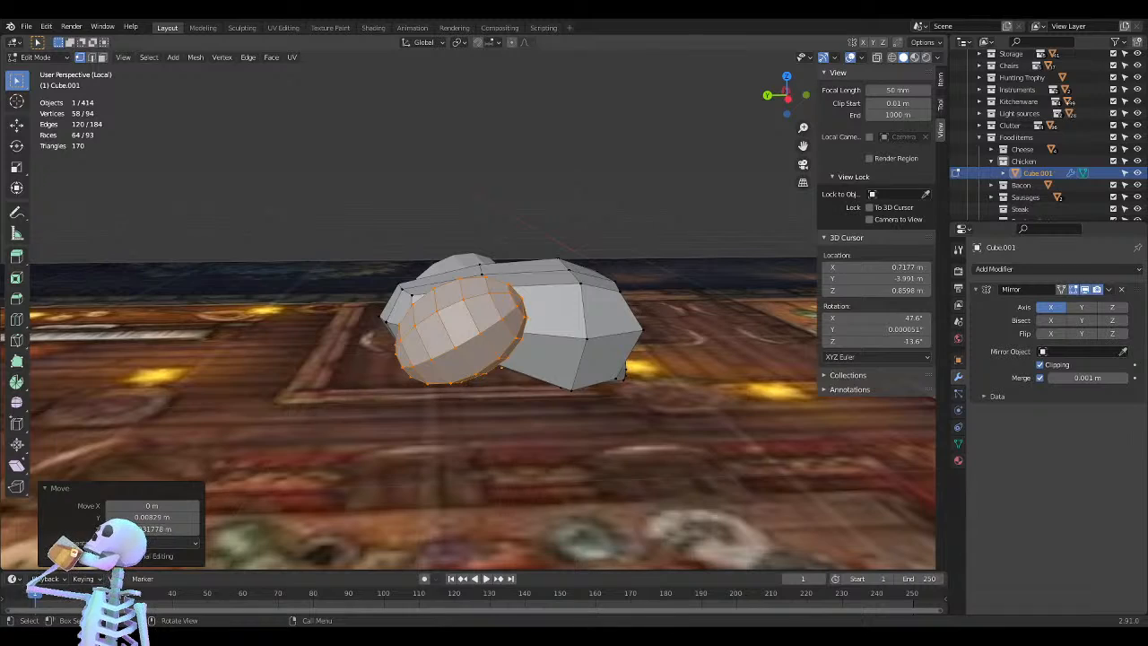
{"action": "mouse_move", "coordinate": [525, 287]}
{"action": "middle_mouse_down"}
{"action": "mouse_move", "coordinate": [511, 269]}
{"action": "mouse_move", "coordinate": [468, 266]}
{"action": "mouse_move", "coordinate": [255, 320]}
{"action": "mouse_move", "coordinate": [615, 275]}
{"action": "mouse_move", "coordinate": [642, 310]}
{"action": "mouse_move", "coordinate": [528, 302]}
{"action": "middle_mouse_up"}
{"action": "key", "text": "ctrl+l"}
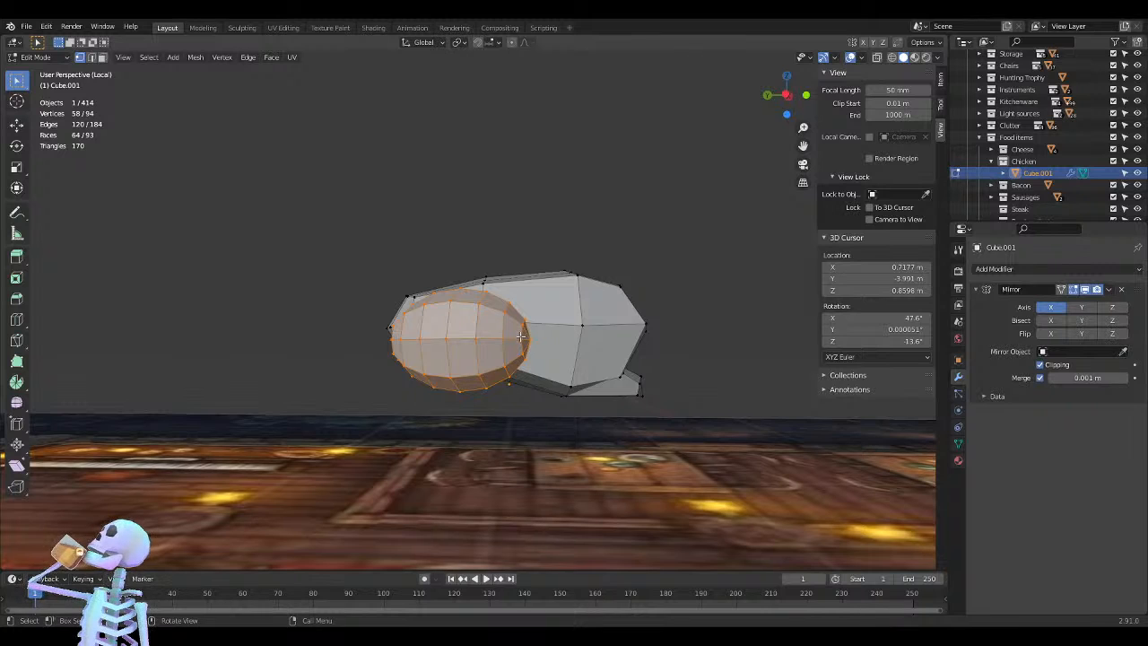
Narrow the edge loop next to the leg's tip by scaling it to about 0.827 along Z
{"action": "key", "text": "2"}
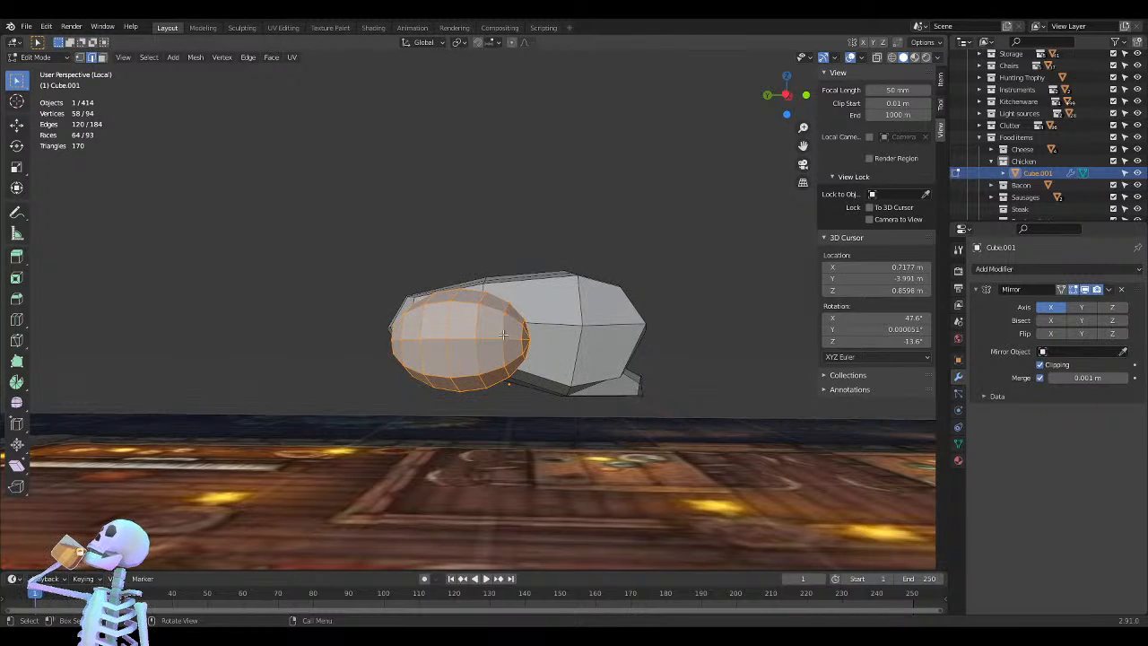
{"action": "left_click", "coordinate": [502, 329], "text": "alt"}
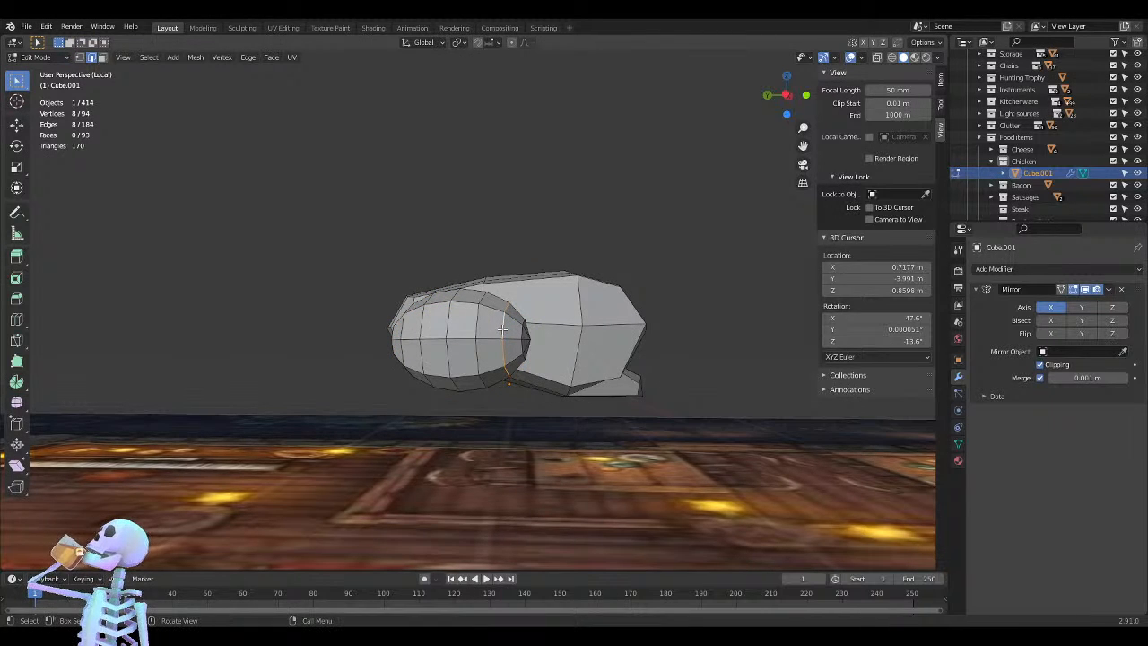
{"action": "key", "text": "s"}
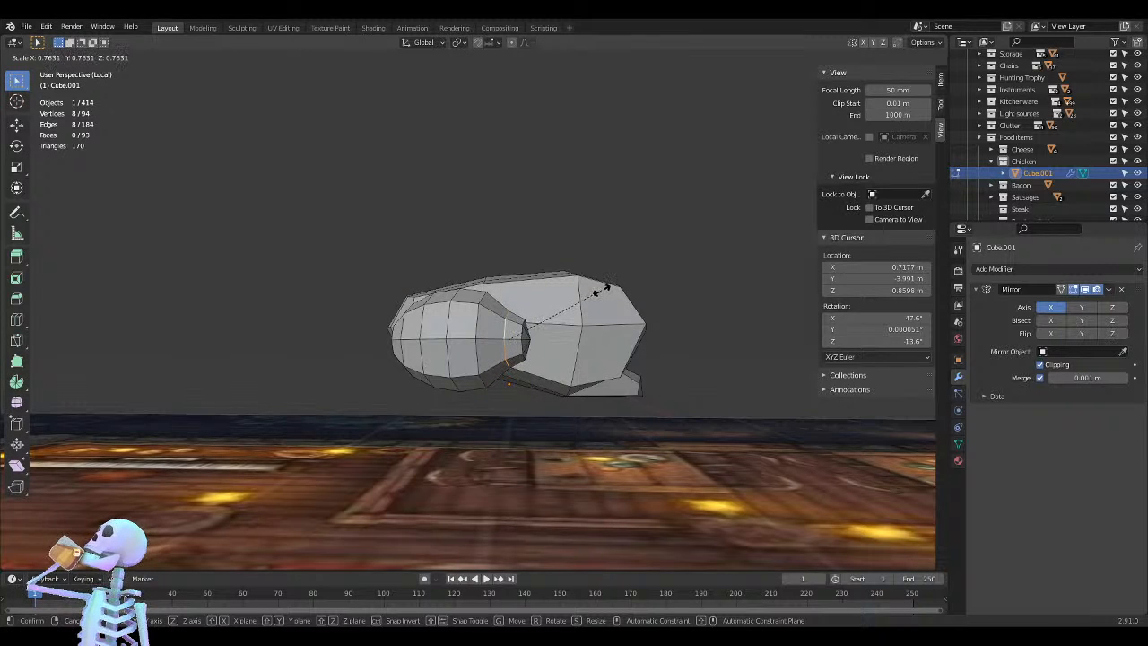
{"action": "right_click", "coordinate": [600, 290]}
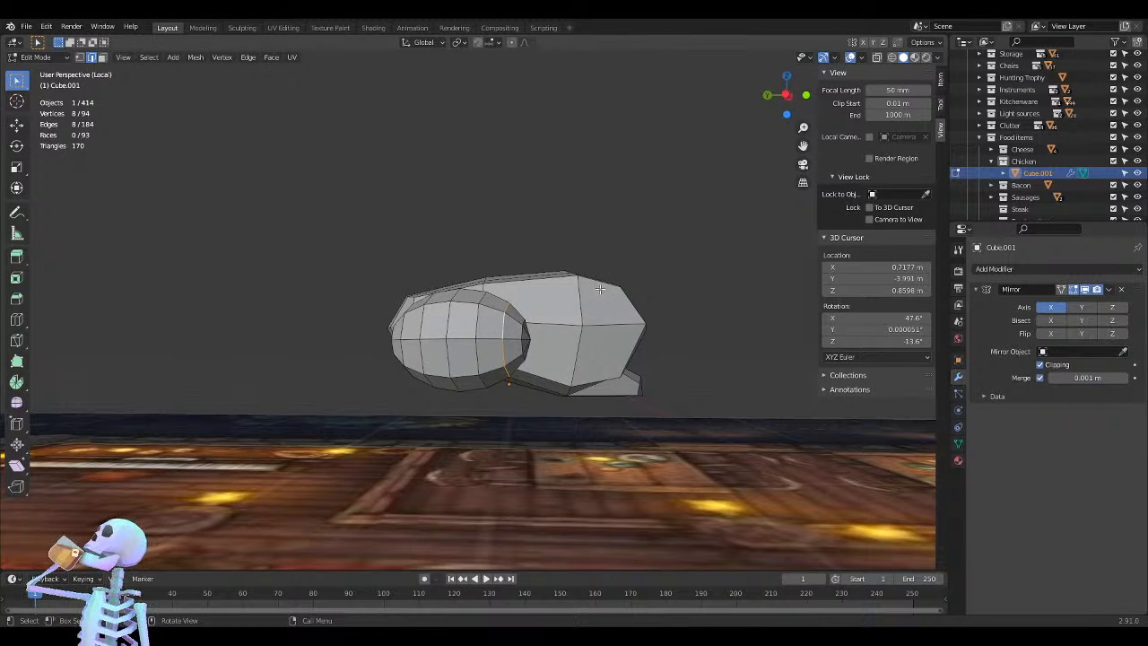
{"action": "key", "text": "s"}
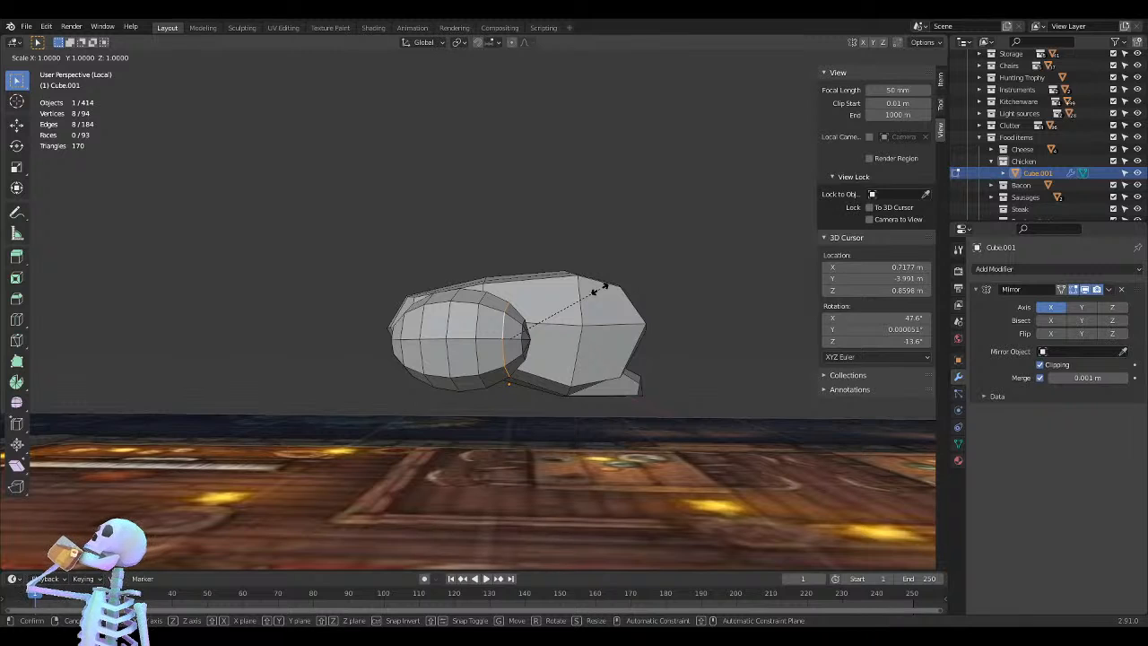
{"action": "key", "text": "z"}
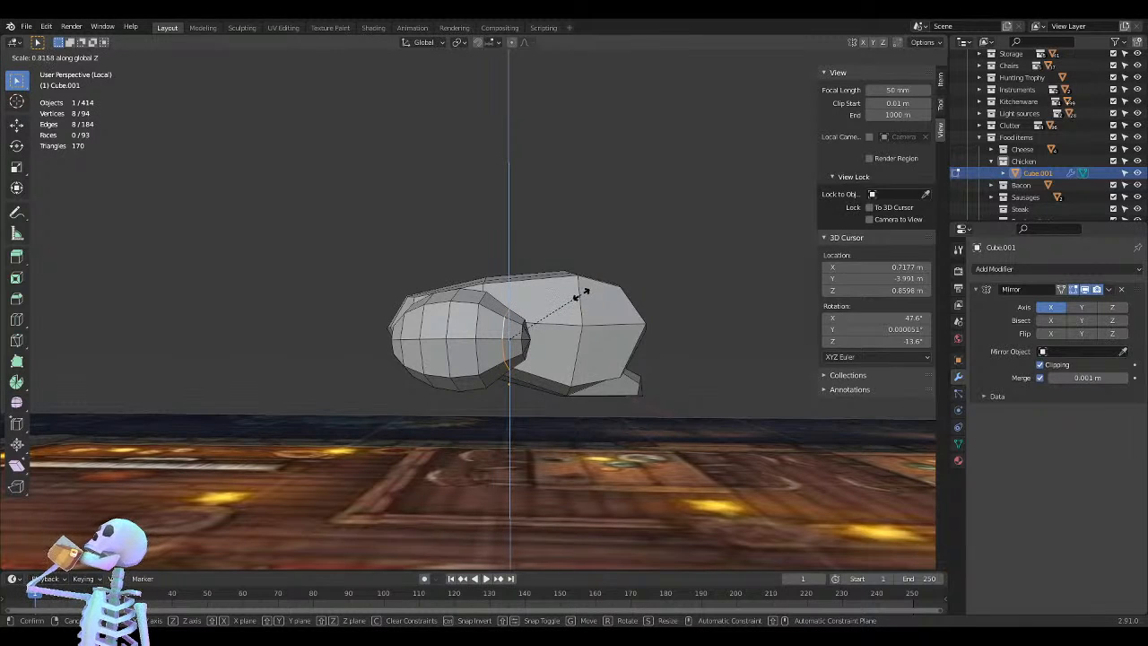
{"action": "left_click", "coordinate": [581, 294]}
Select the leg's end cap including its tip vertex and move it outward about -0.039 m along Y
{"action": "middle_click_drag", "start_coordinate": [581, 293], "coordinate": [669, 329]}
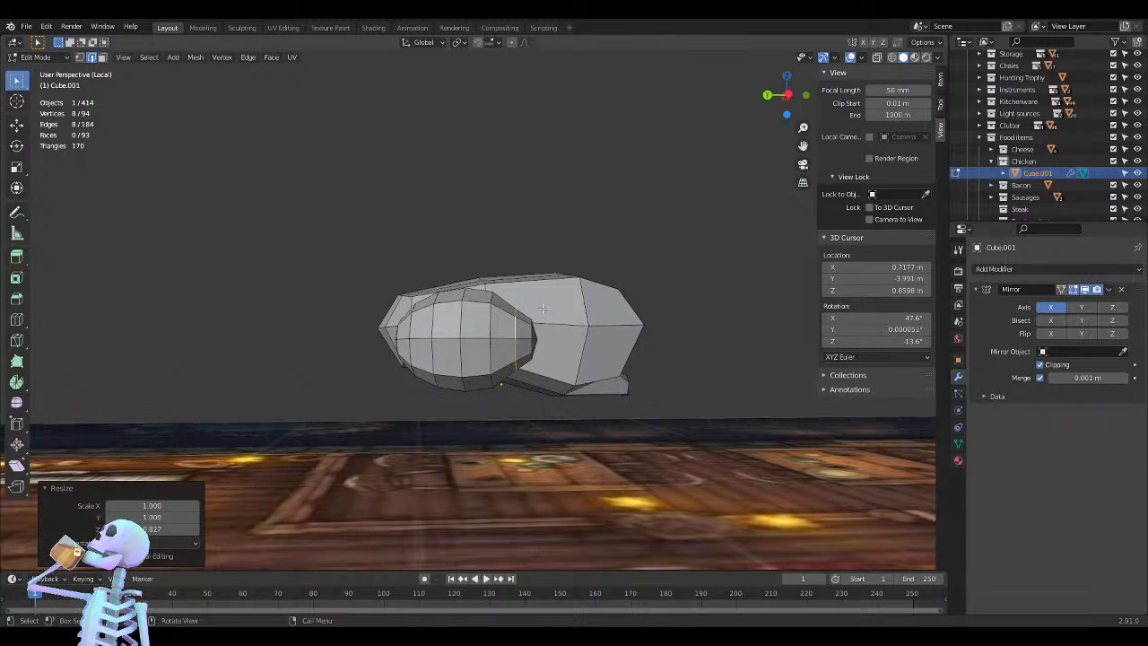
{"action": "middle_click_drag", "start_coordinate": [538, 334], "coordinate": [526, 356]}
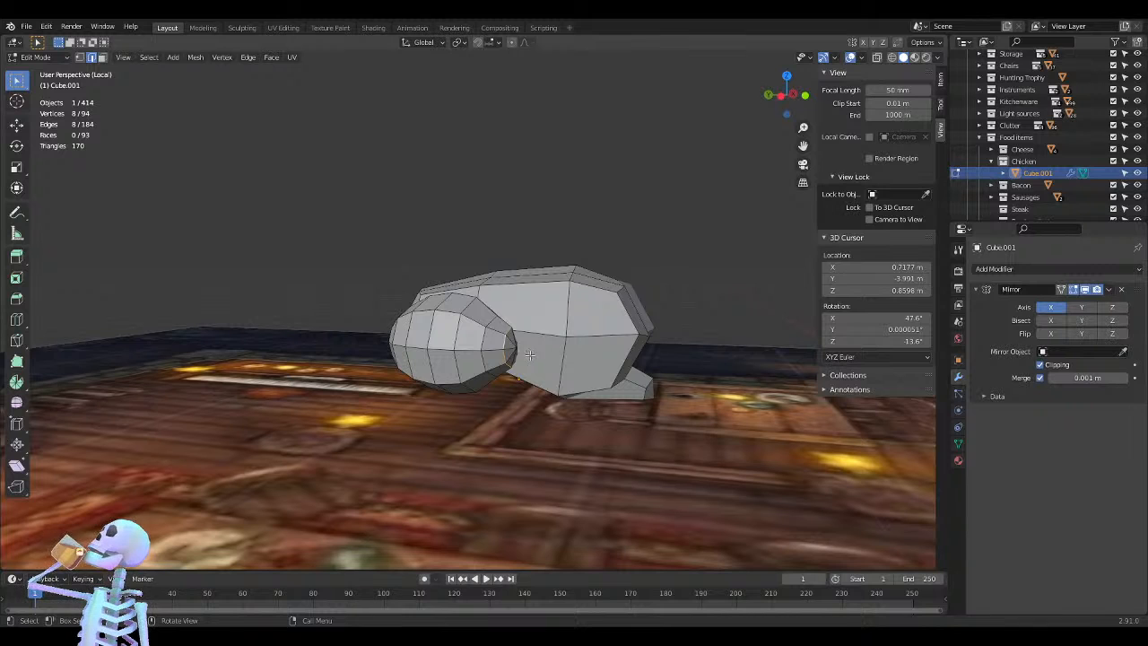
{"action": "scroll", "coordinate": [524, 347], "scroll_direction": "up", "scroll_amount": 3}
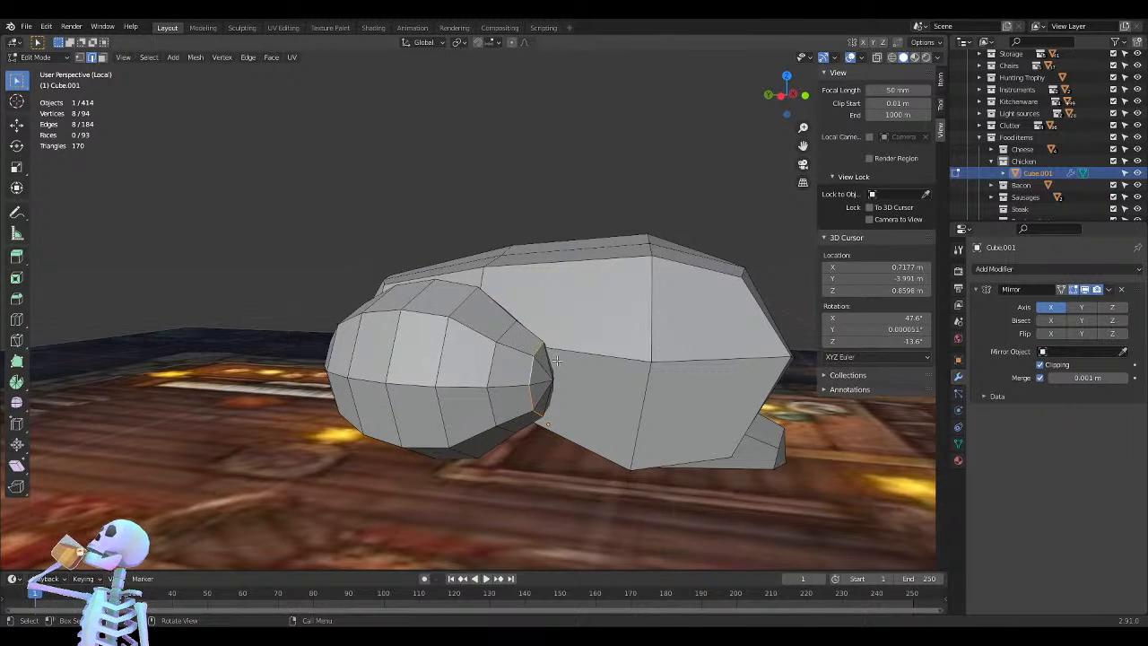
{"action": "key", "text": "1"}
{"action": "left_click", "coordinate": [553, 381], "text": "shift"}
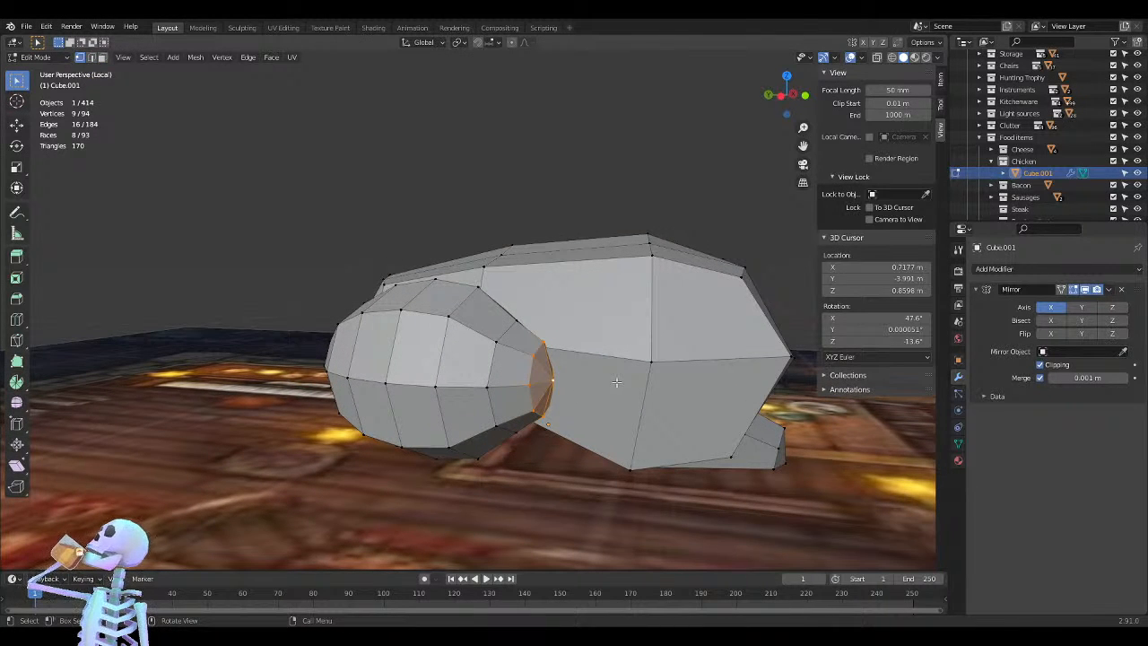
{"action": "key", "text": "KP_1"}
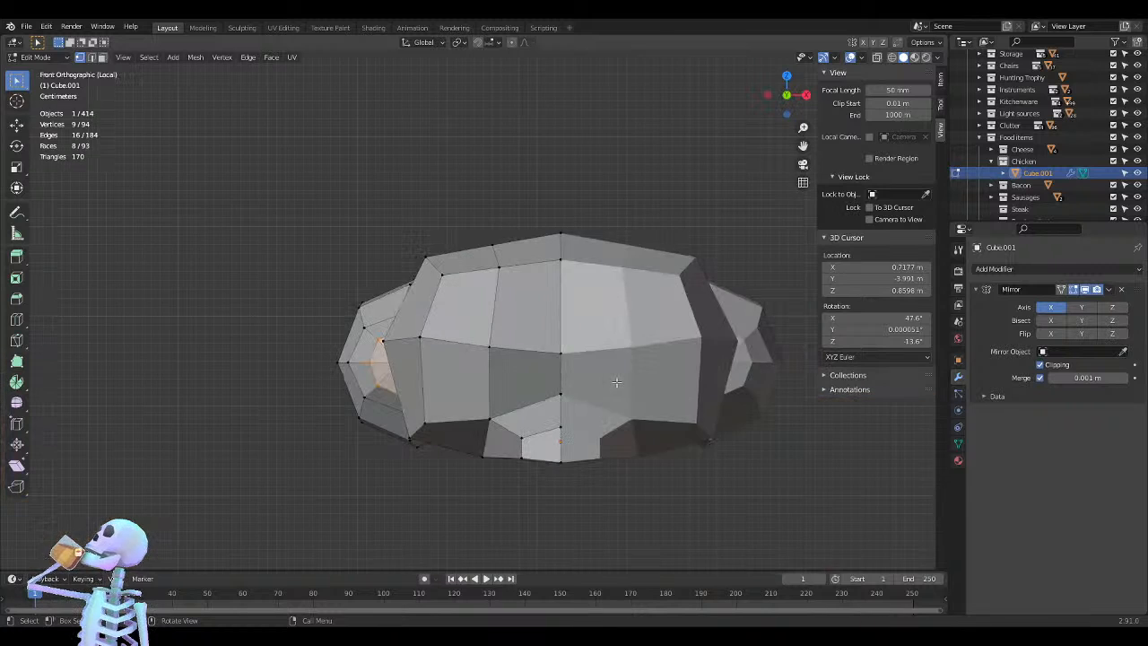
{"action": "key", "text": "KP_3"}
{"action": "key", "text": "ctrl+KP_3"}
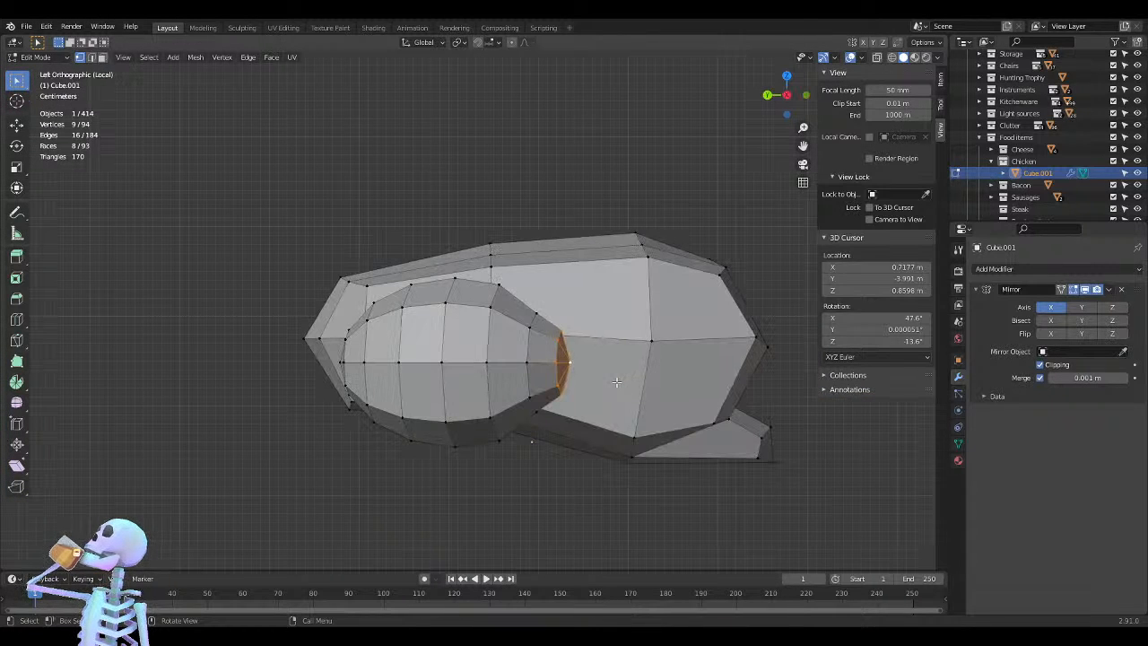
{"action": "key", "text": "g"}
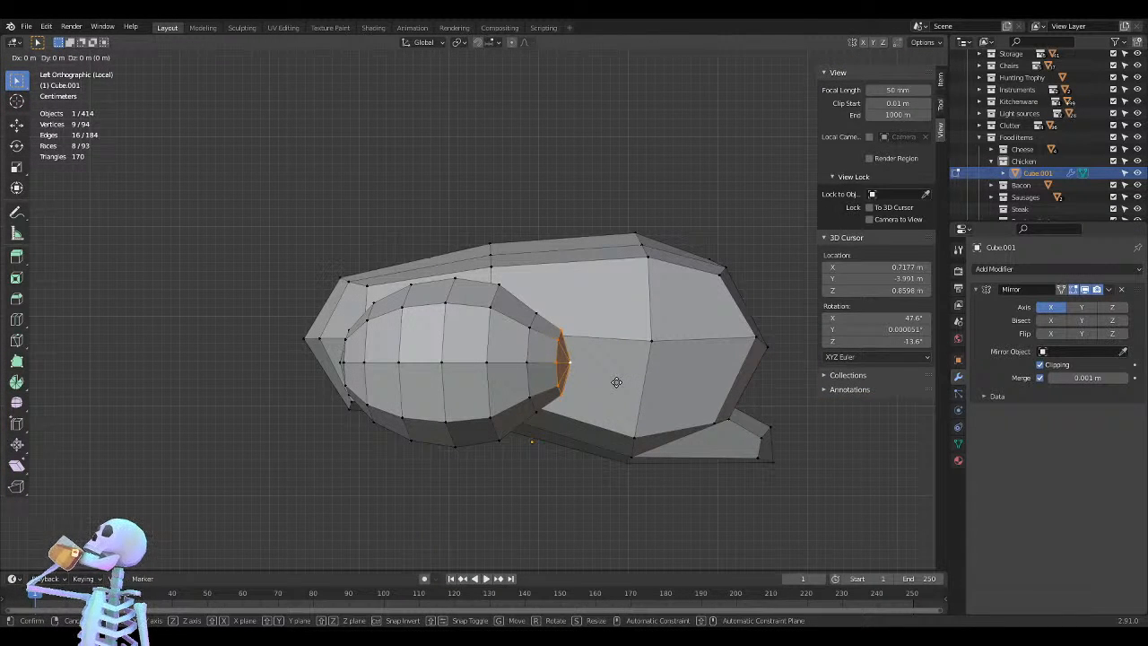
{"action": "key", "text": "y"}
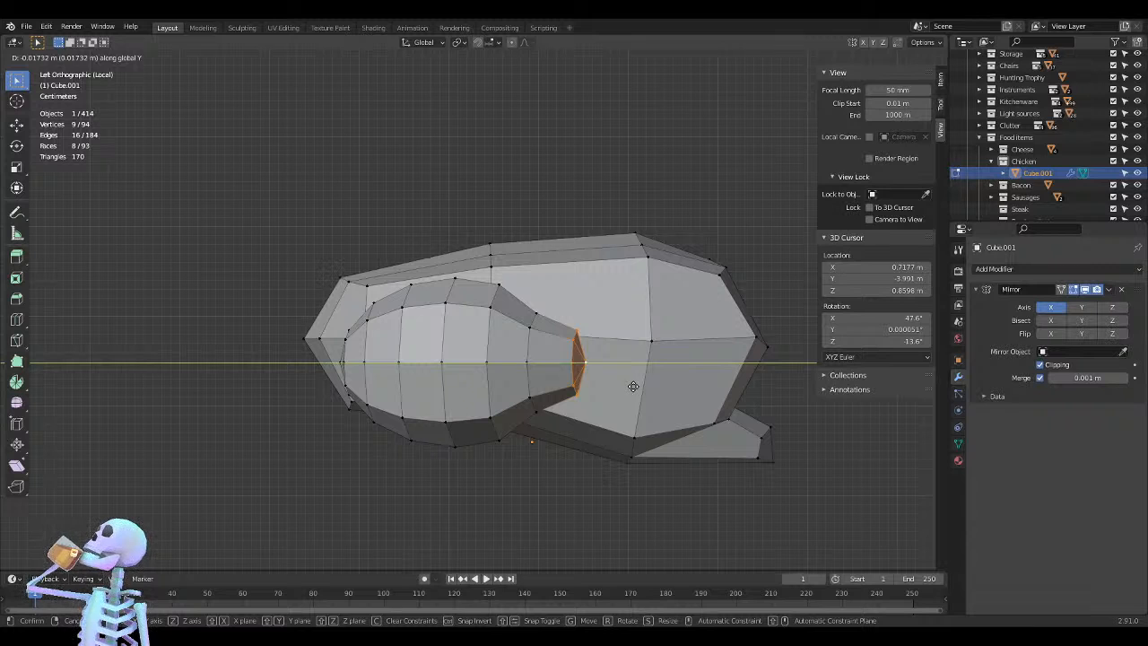
{"action": "left_click", "coordinate": [650, 386]}
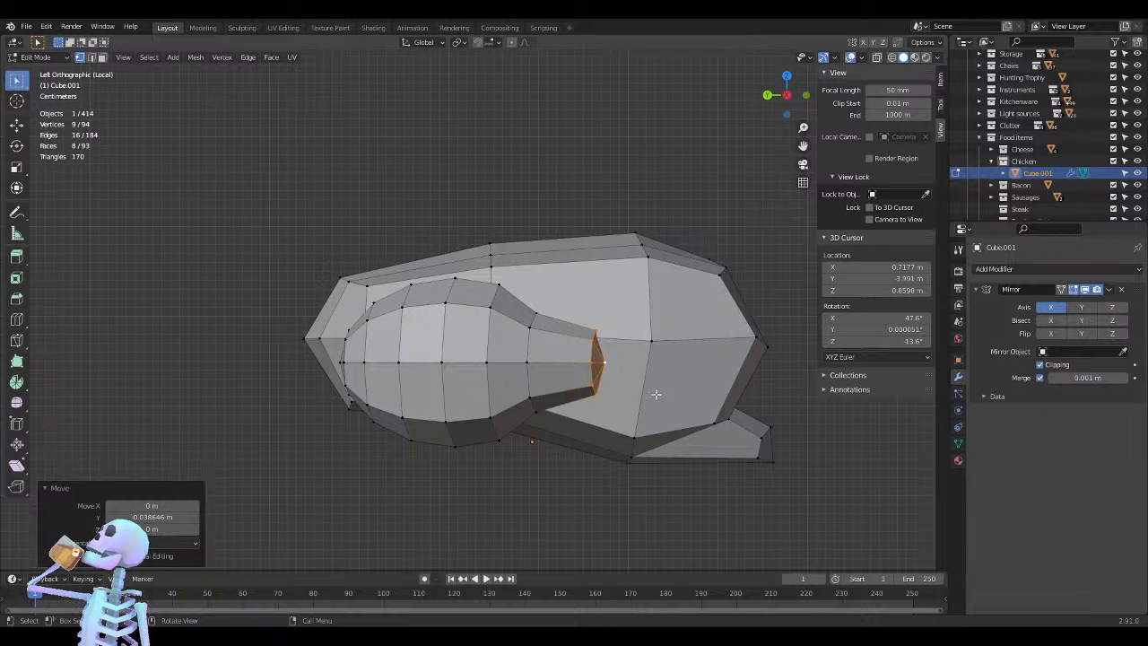
Taper the leg's end by scaling the end cap to about 0.609 and the neighbouring edge loop to about 0.892
{"action": "key", "text": "s"}
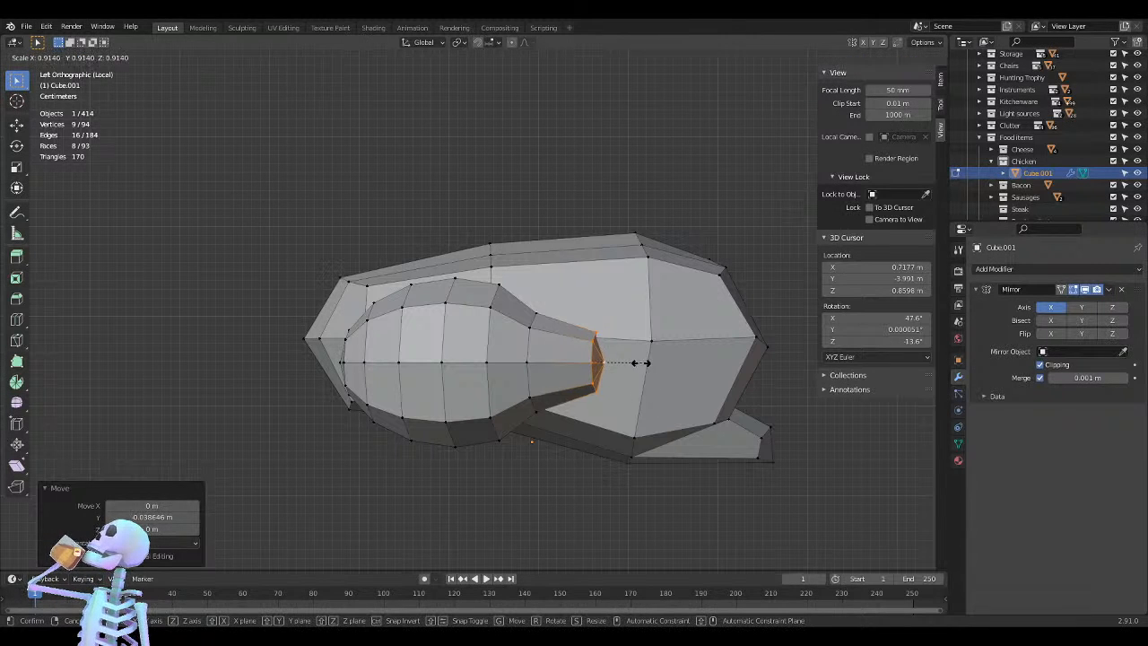
{"action": "left_click", "coordinate": [627, 368]}
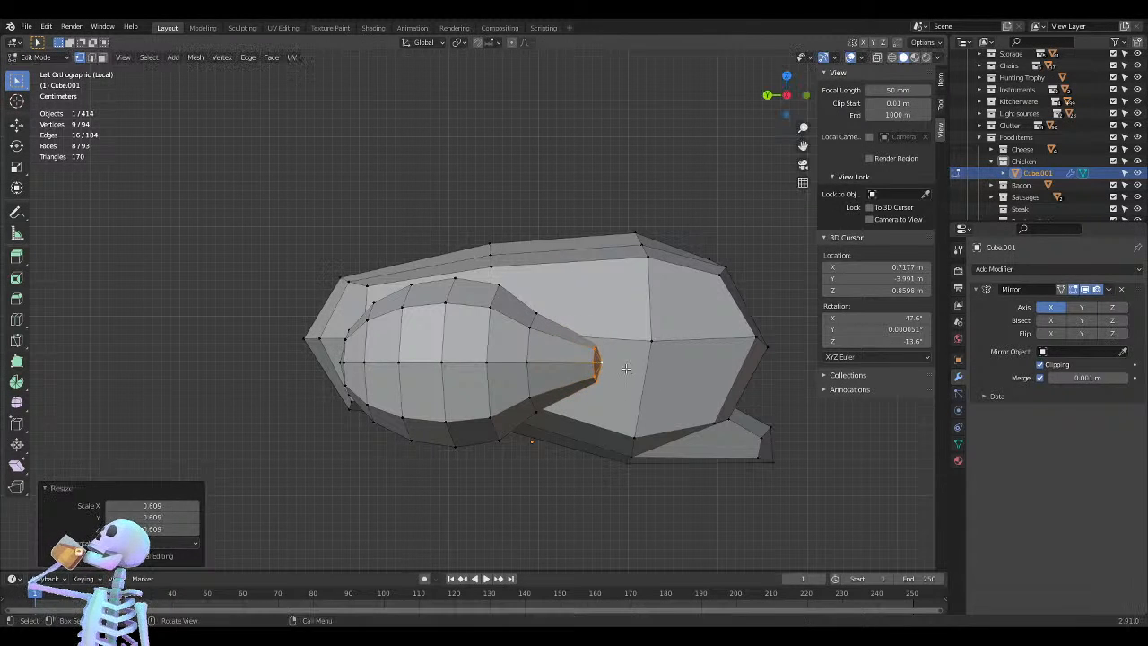
{"action": "key", "text": "2"}
{"action": "left_click", "coordinate": [527, 373], "text": "alt"}
{"action": "key", "text": "s"}
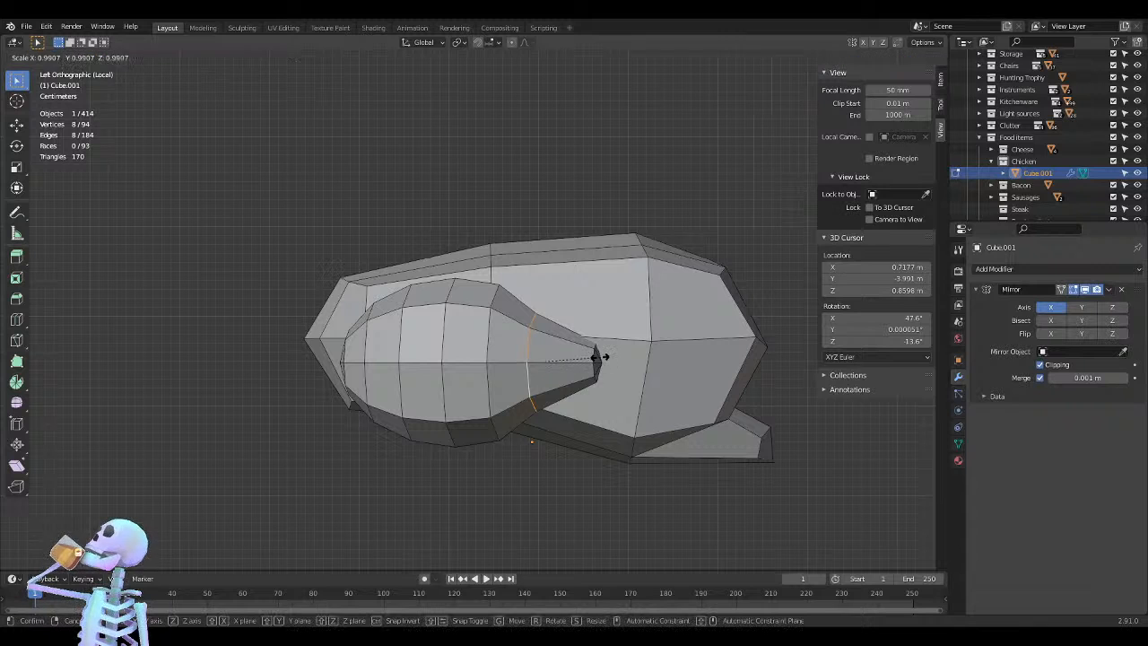
{"action": "left_click", "coordinate": [596, 357]}
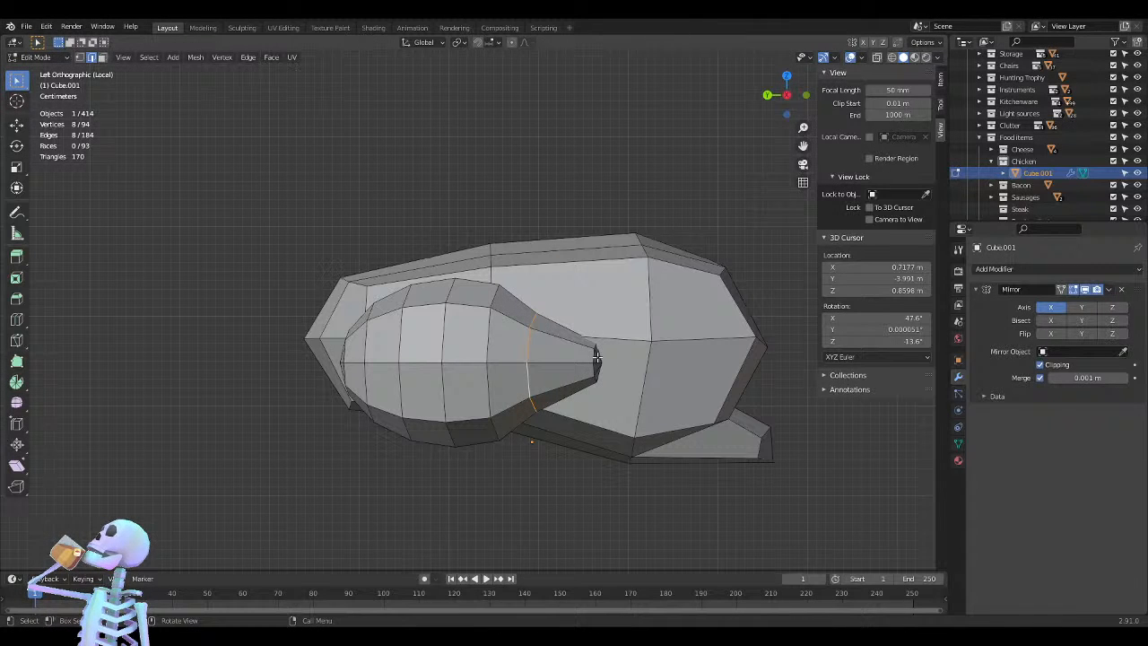
{"action": "key", "text": "s"}
{"action": "left_click", "coordinate": [548, 370]}
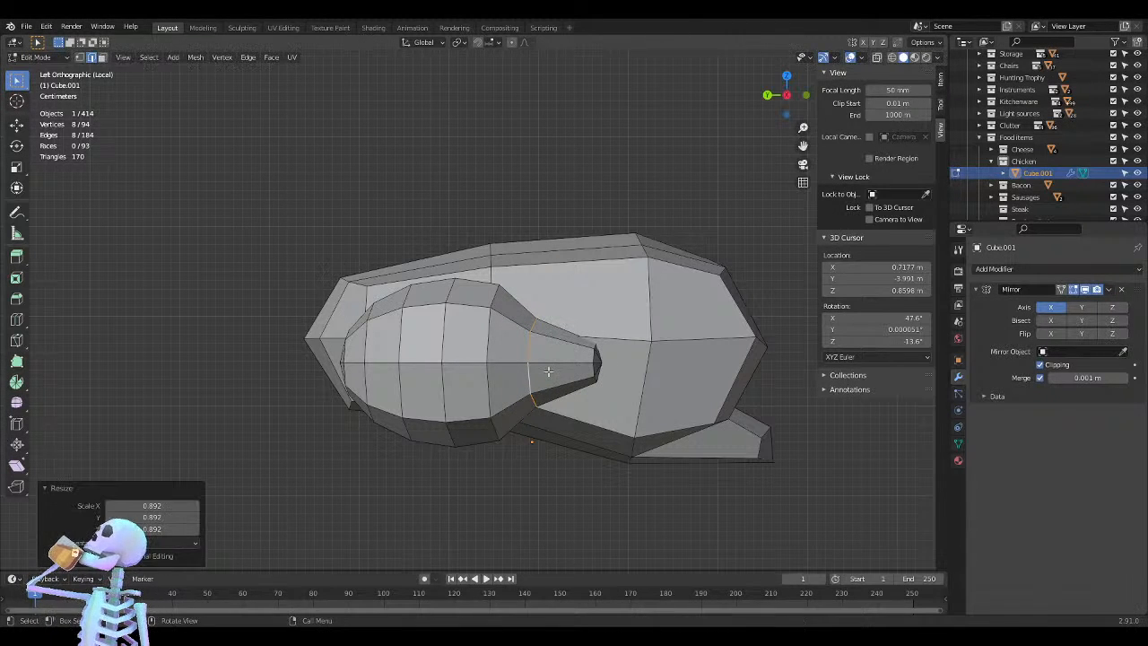
Slide the edge loop near the leg's narrow end by a factor of 0.157 and bevel it 0.107 m wide with one segment
{"action": "key", "text": "g"}
{"action": "key", "text": "g"}
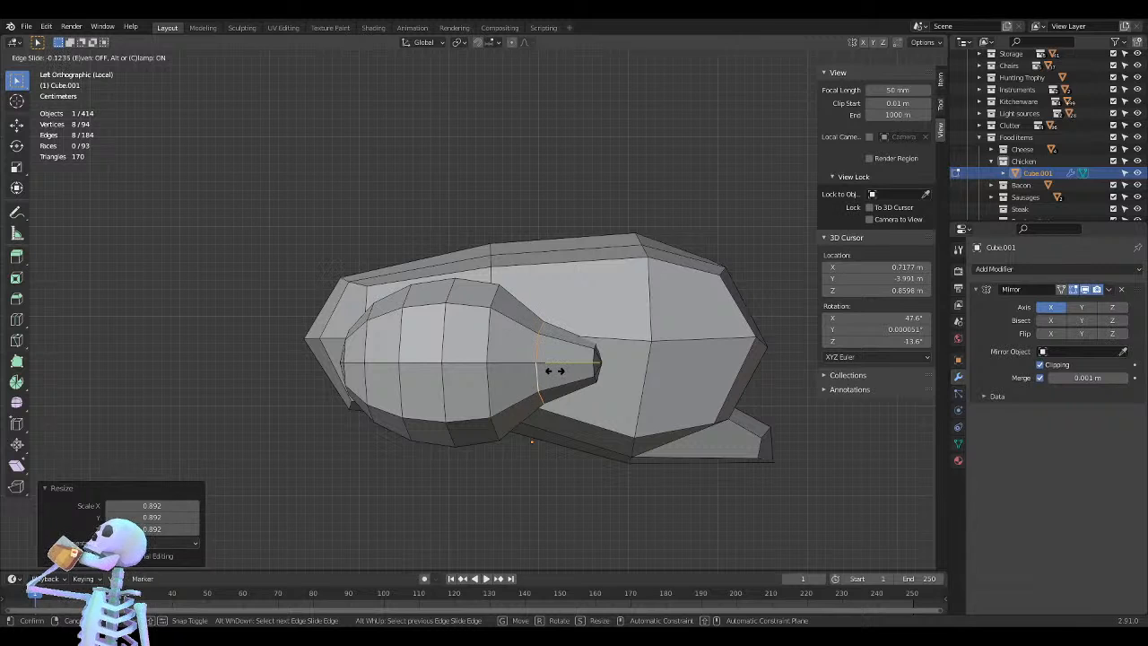
{"action": "left_click", "coordinate": [557, 371]}
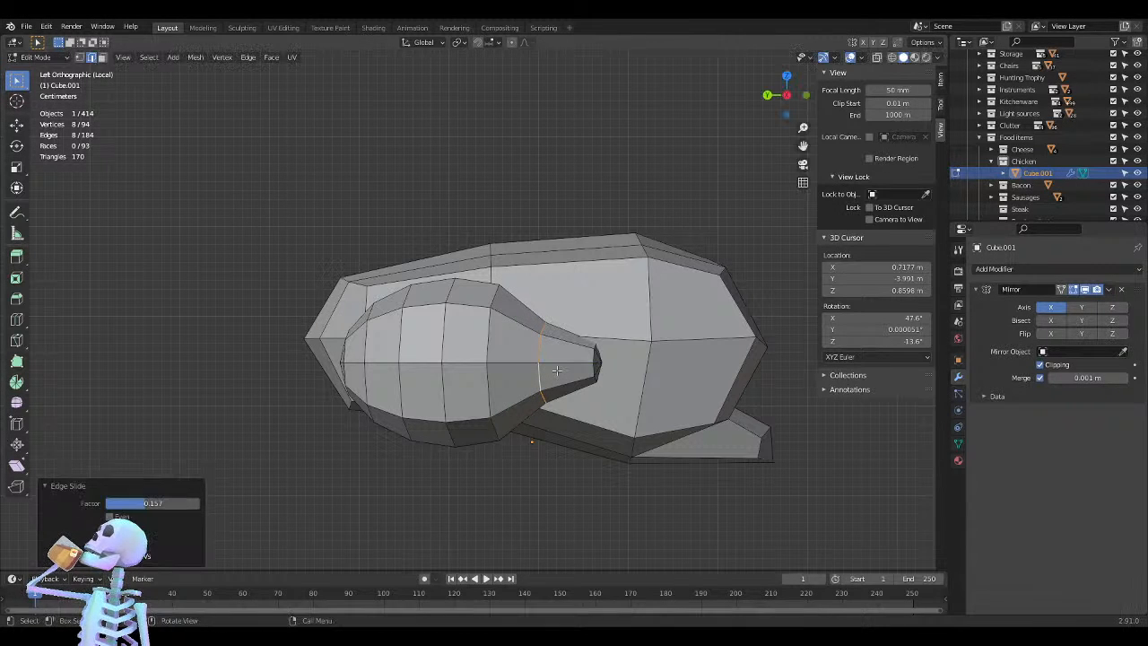
{"action": "key", "text": "ctrl+b"}
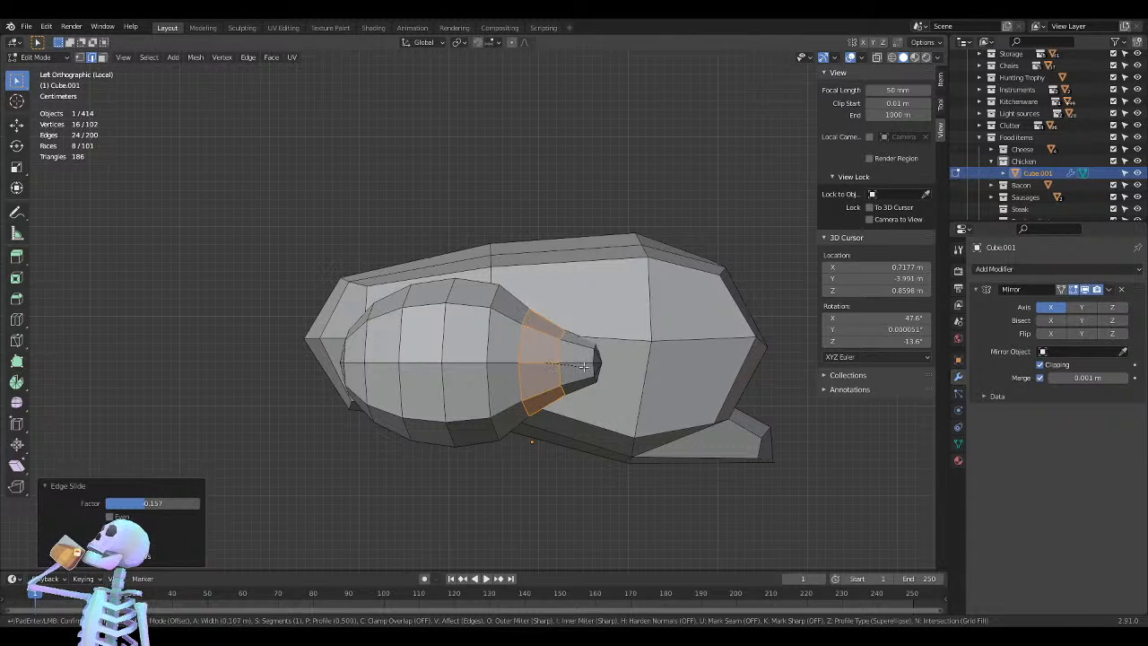
{"action": "left_click", "coordinate": [583, 366]}
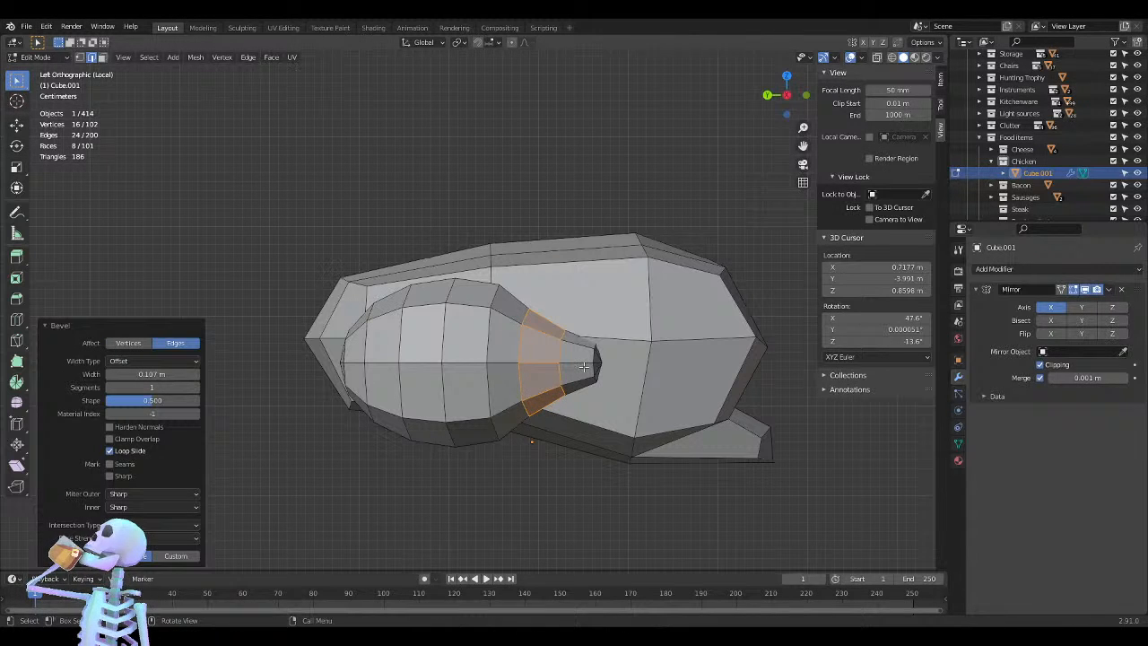
{"action": "left_click", "coordinate": [520, 378]}
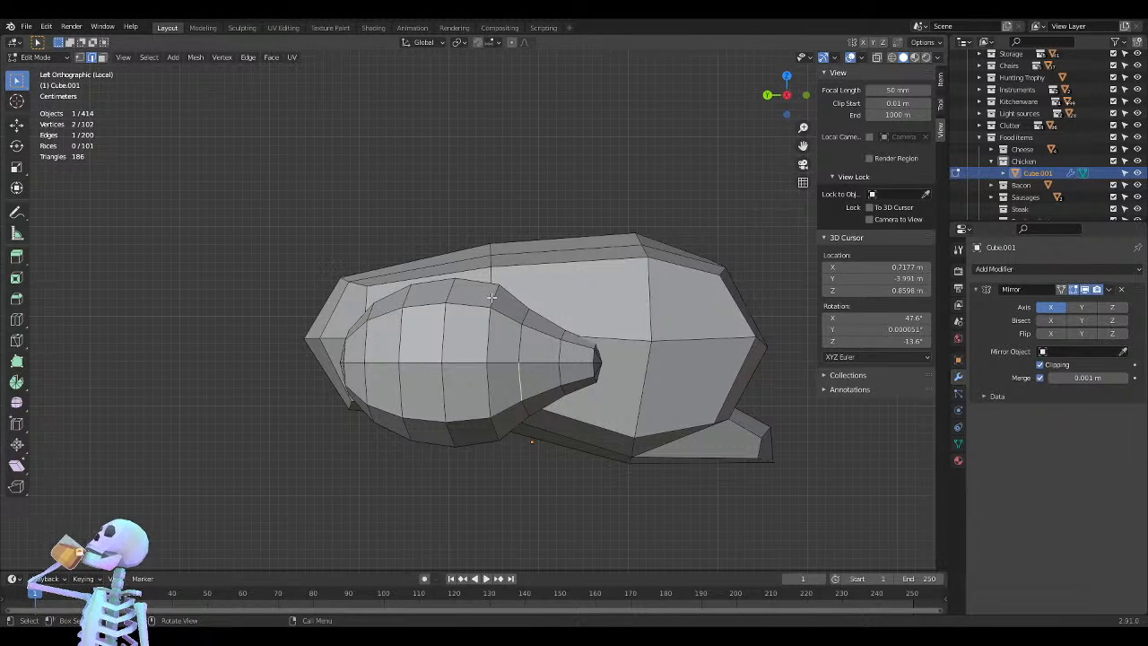
{"action": "left_click", "coordinate": [492, 296], "text": "ctrl"}
{"action": "left_click", "coordinate": [491, 296], "text": "ctrl+alt"}
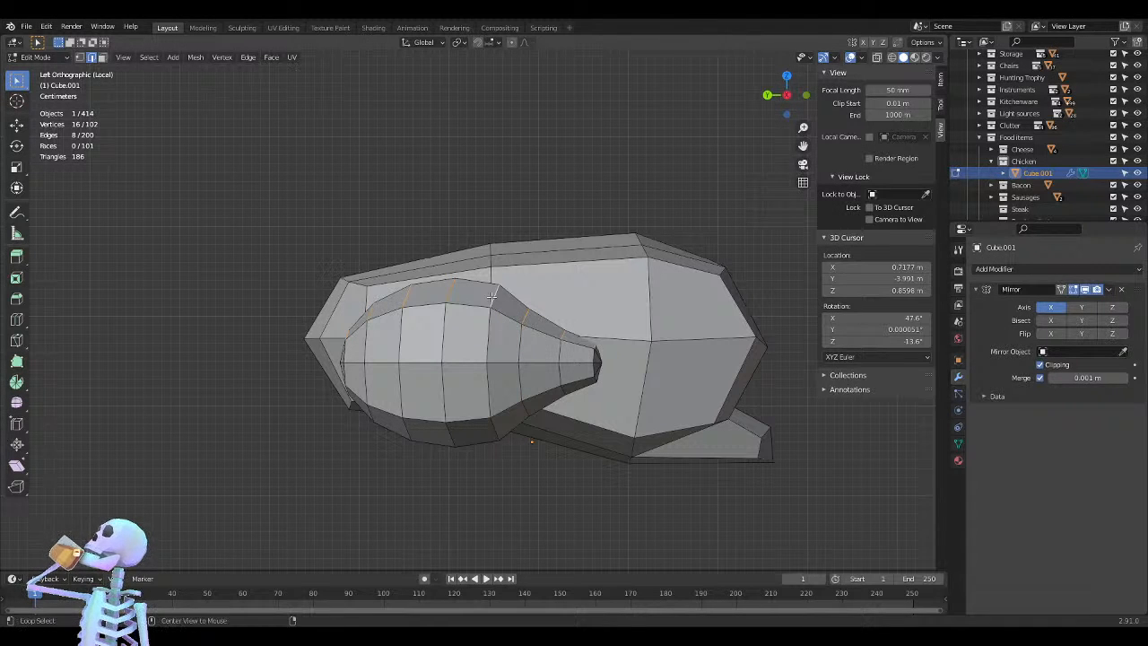
{"action": "left_click", "coordinate": [493, 291], "text": "alt+shift"}
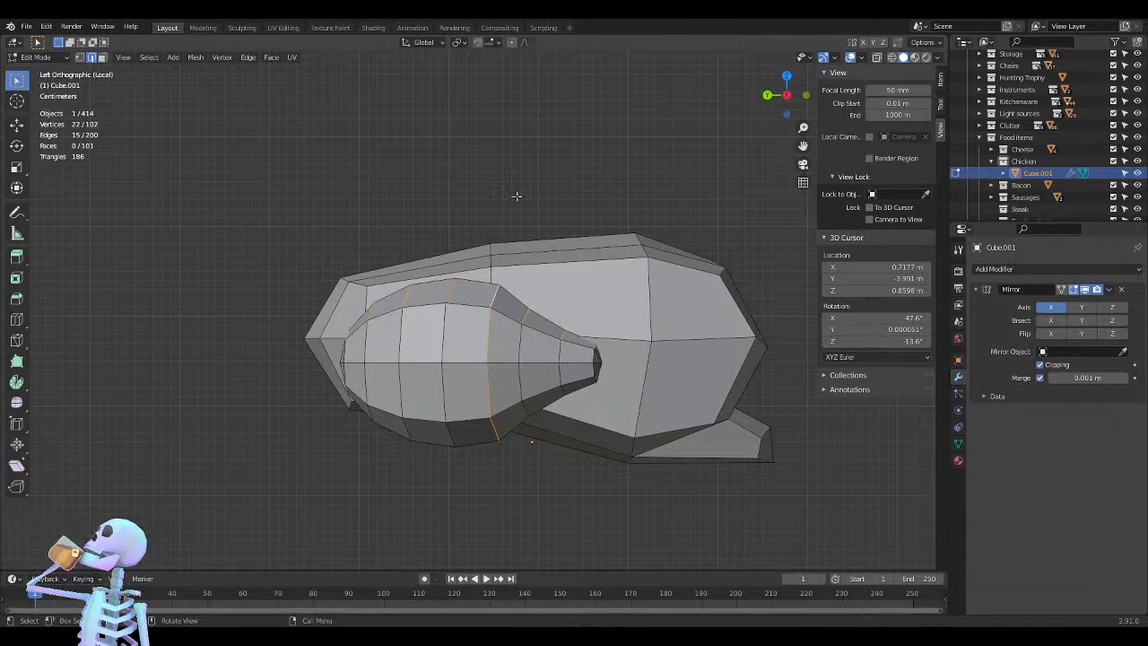
{"action": "left_click", "coordinate": [507, 237], "text": "alt"}
{"action": "left_click", "coordinate": [492, 295], "text": "alt+shift"}
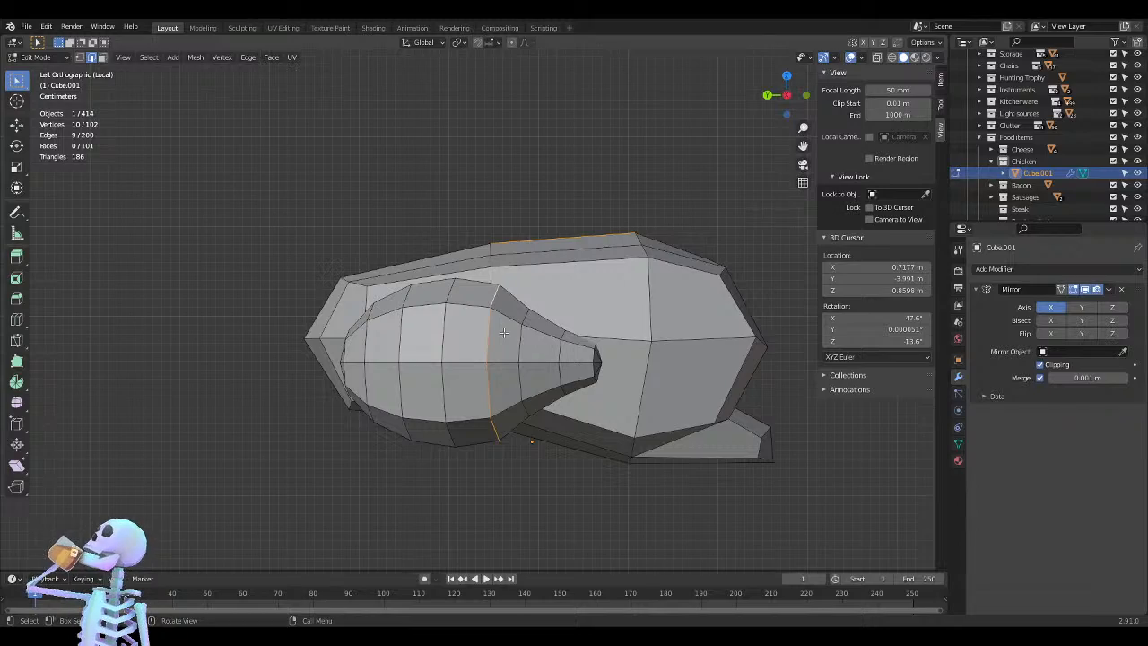
{"action": "middle_click_drag", "start_coordinate": [504, 333], "coordinate": [449, 330]}
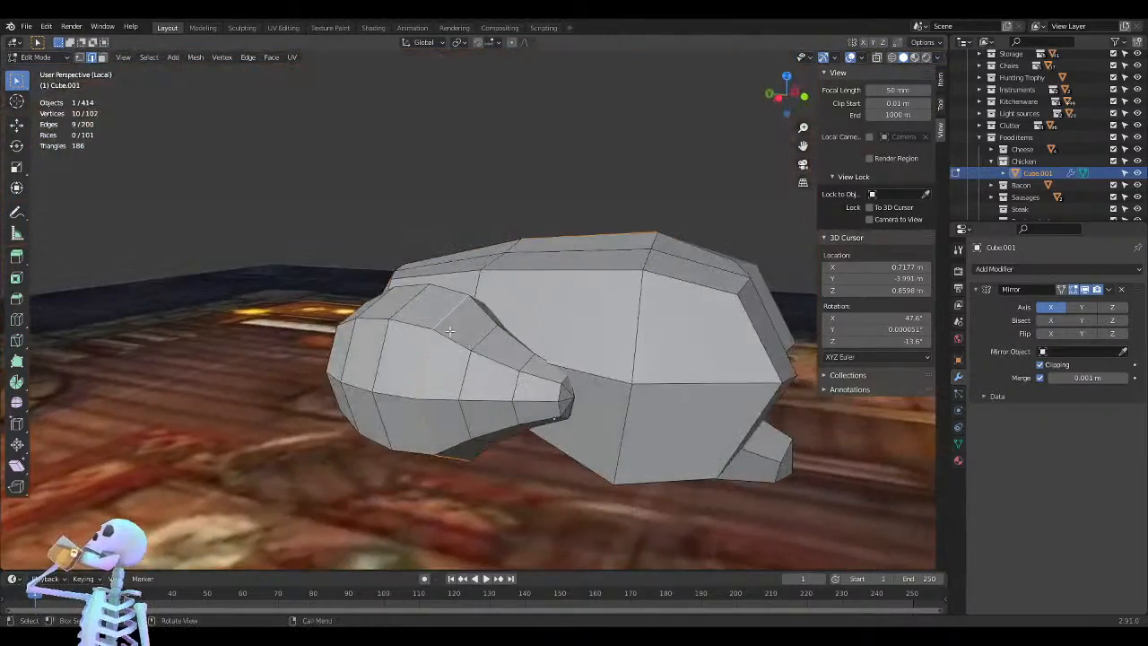
{"action": "key", "text": "alt+a"}
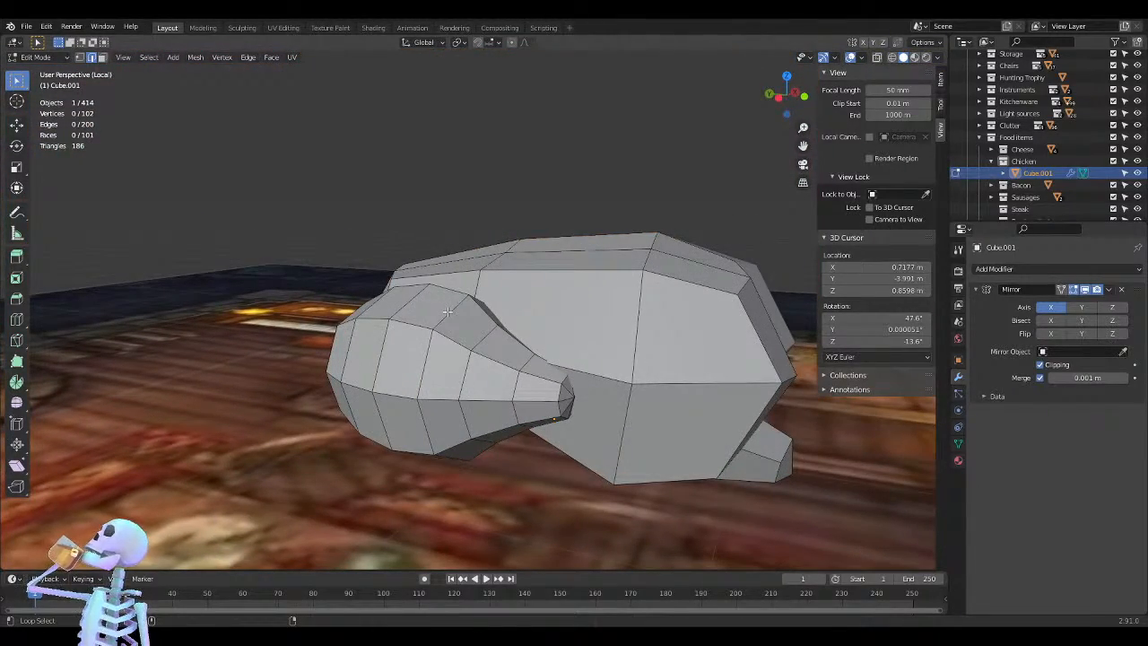
Select the leg's edge loop just behind the beveled band and scale it to about 0.917 along Z
{"action": "left_click", "coordinate": [447, 311], "text": "alt"}
{"action": "middle_click_drag", "start_coordinate": [446, 311], "coordinate": [482, 332]}
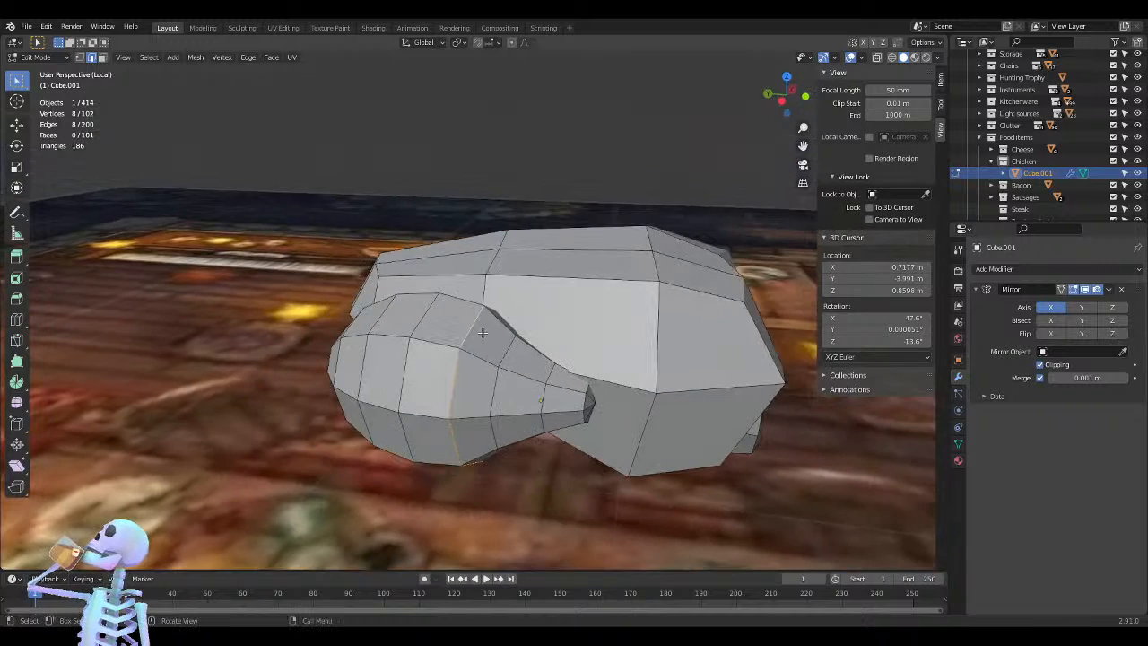
{"action": "key", "text": "KP_1"}
{"action": "key", "text": "KP_3"}
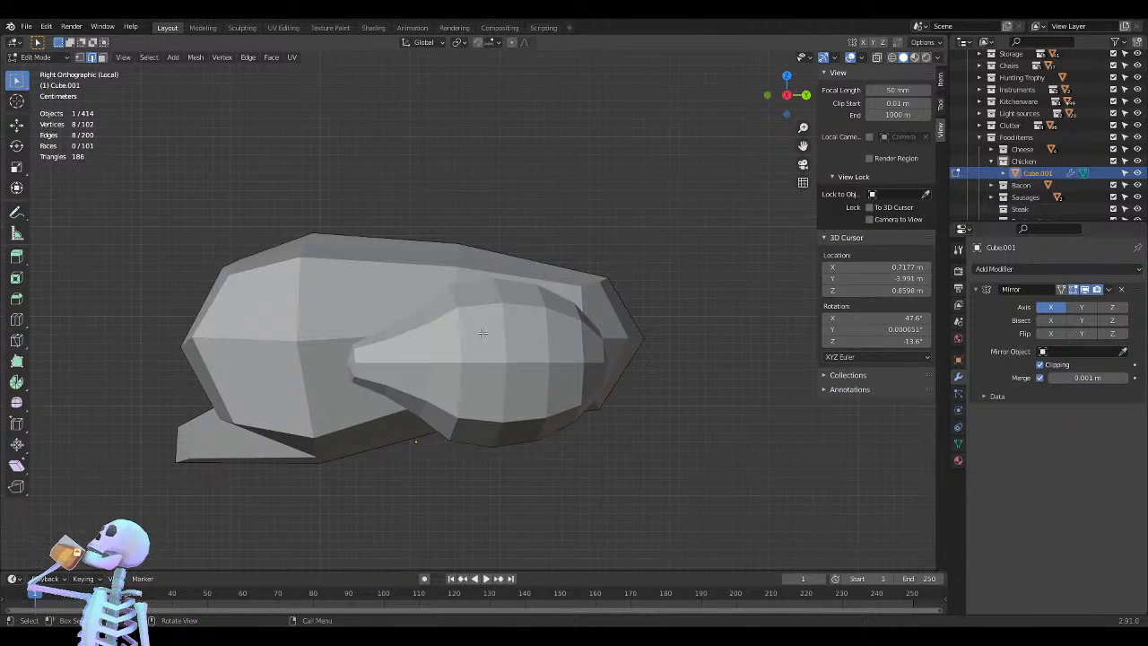
{"action": "key", "text": "ctrl+KP_3"}
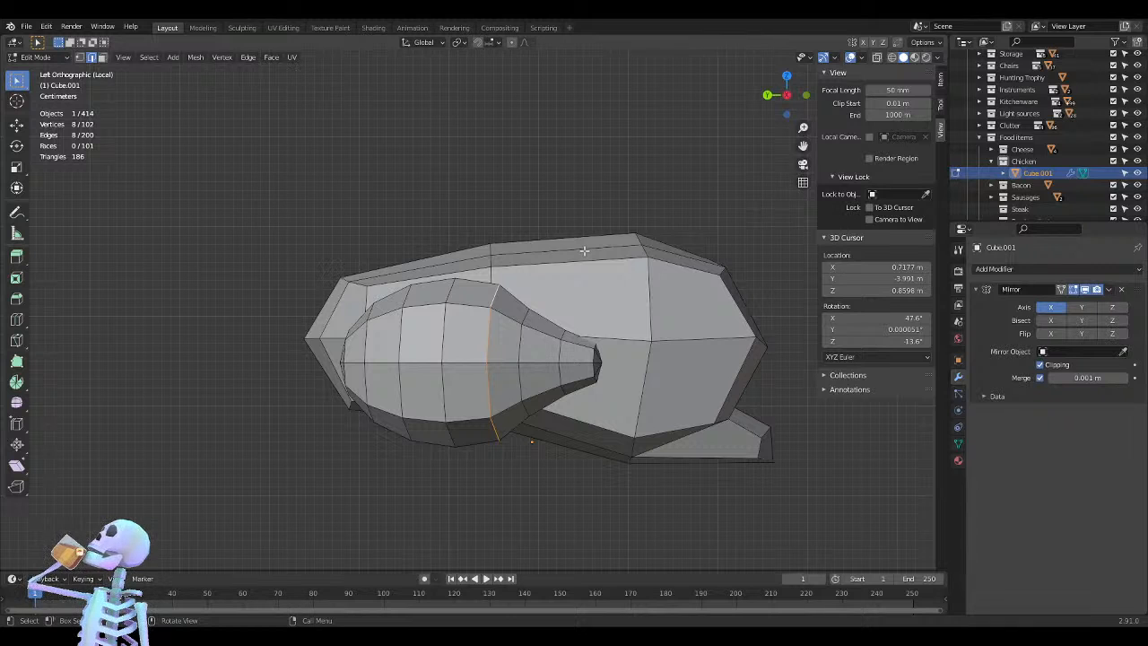
{"action": "key", "text": "s"}
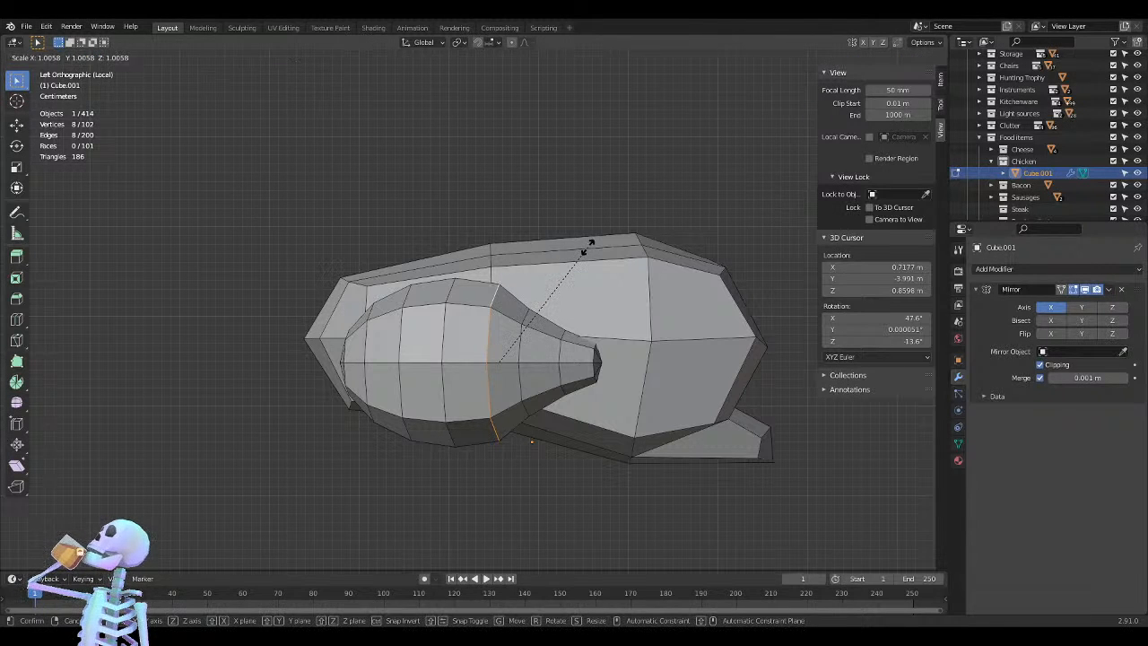
{"action": "key", "text": "z"}
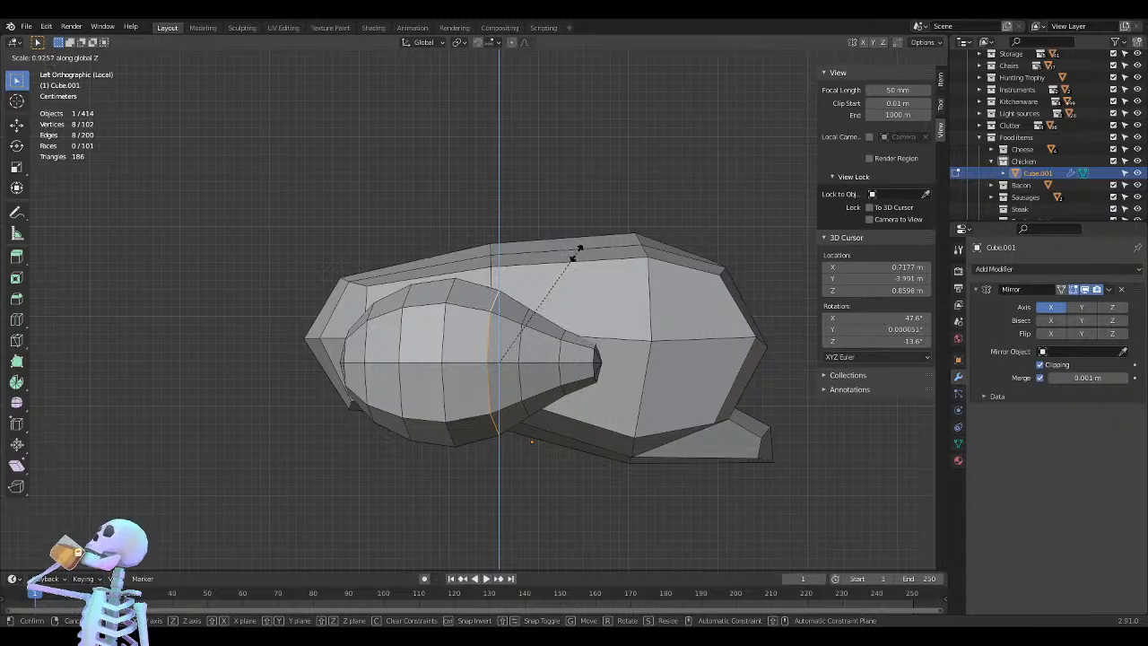
{"action": "left_click", "coordinate": [574, 254]}
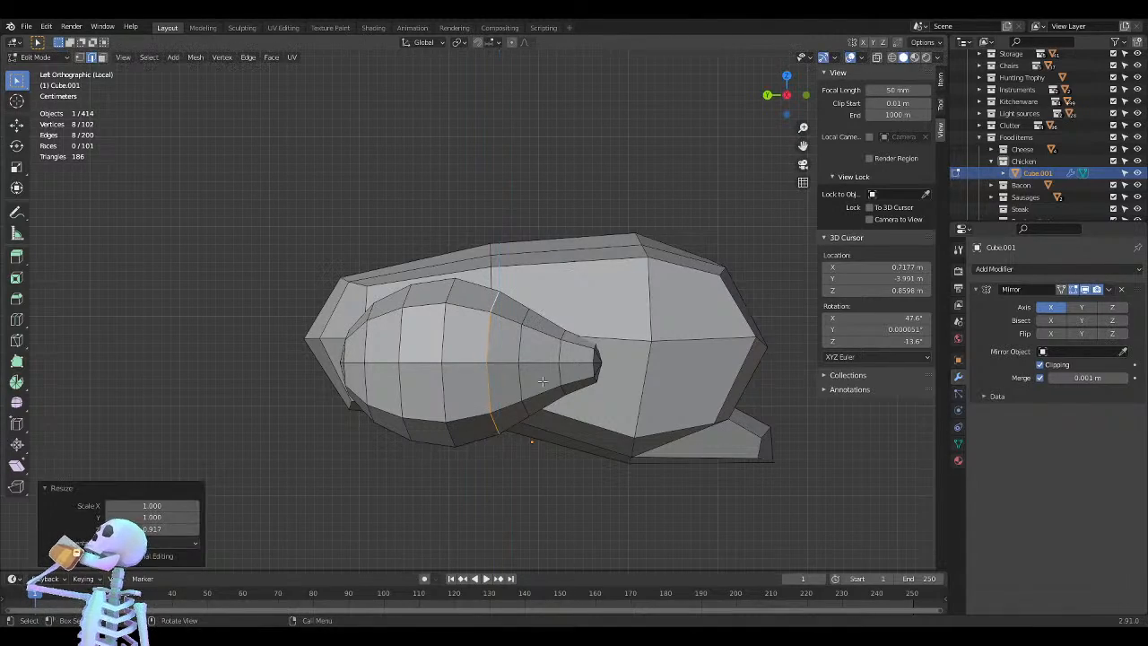
Select all faces of the leg by growing the selection from one face, and rotate it about 7.83° in the top view
{"action": "left_click", "coordinate": [529, 494]}
{"action": "middle_click_drag", "start_coordinate": [474, 470], "coordinate": [625, 92]}
{"action": "key", "text": "KP_7"}
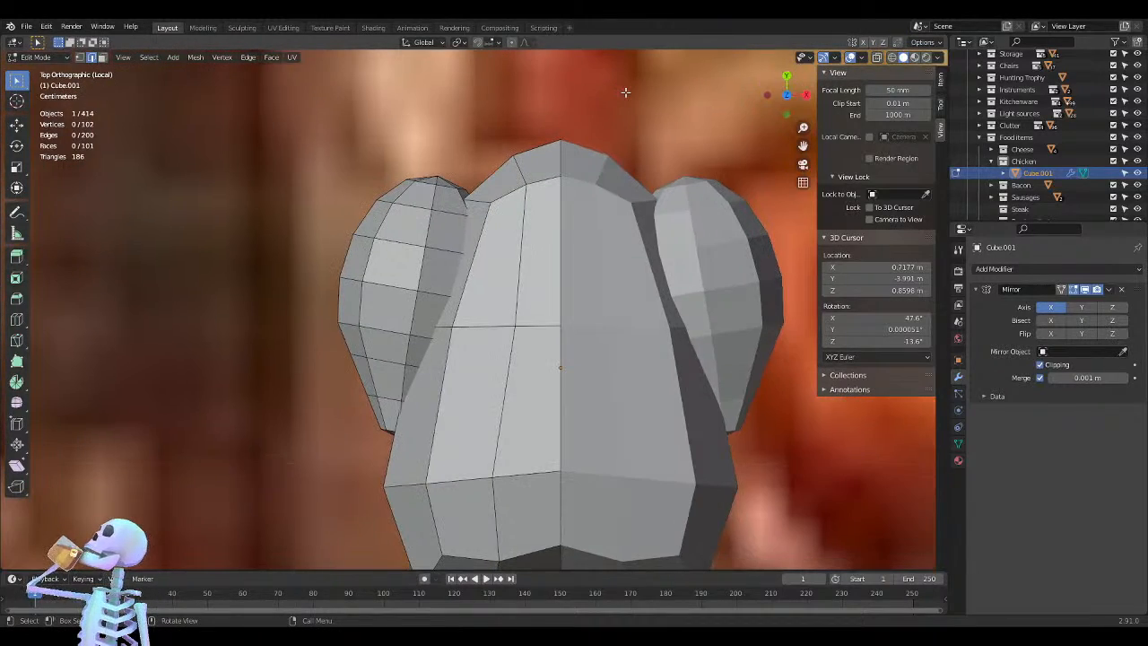
{"action": "middle_click_drag", "start_coordinate": [320, 314], "coordinate": [388, 280], "text": "shift"}
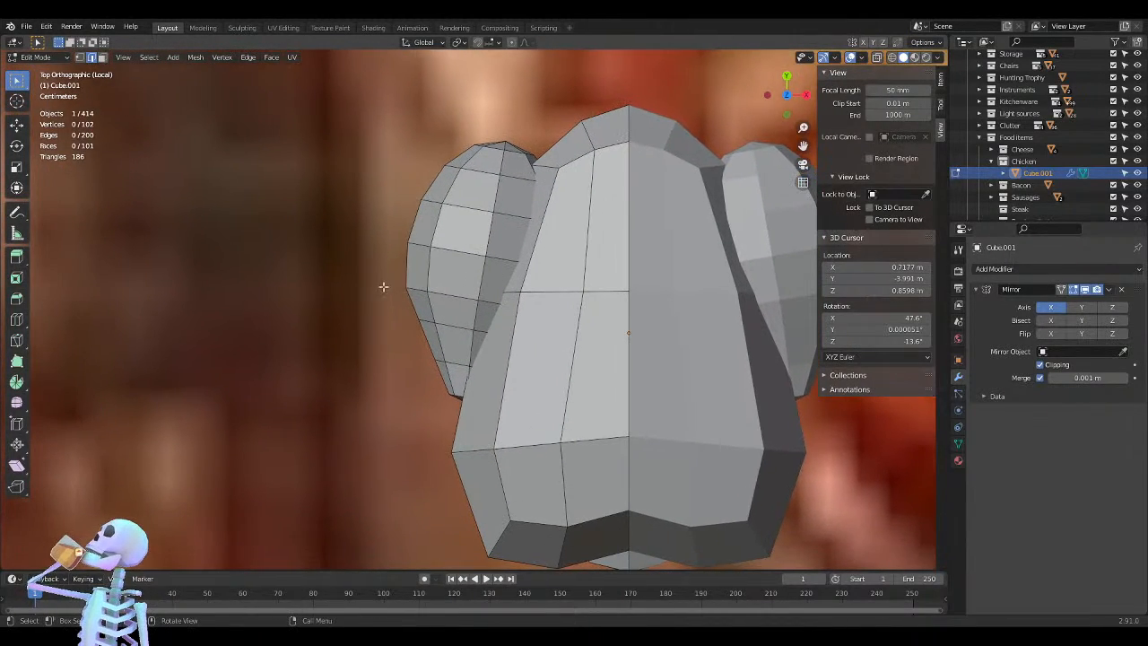
{"action": "left_click", "coordinate": [445, 294], "text": "alt"}
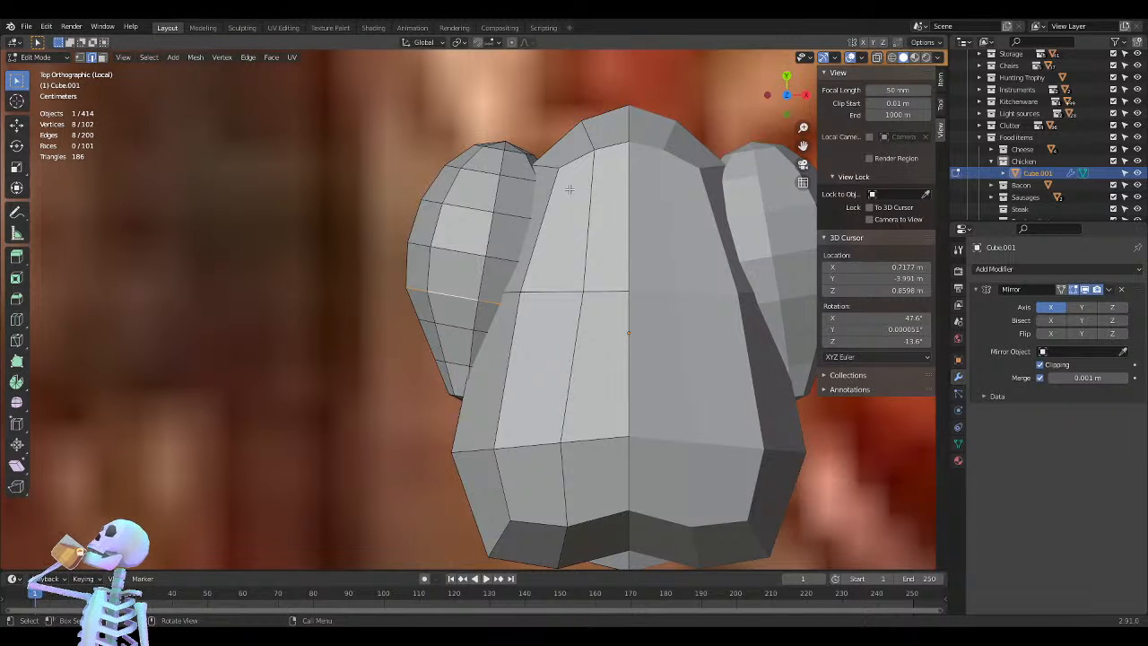
{"action": "key", "text": "3"}
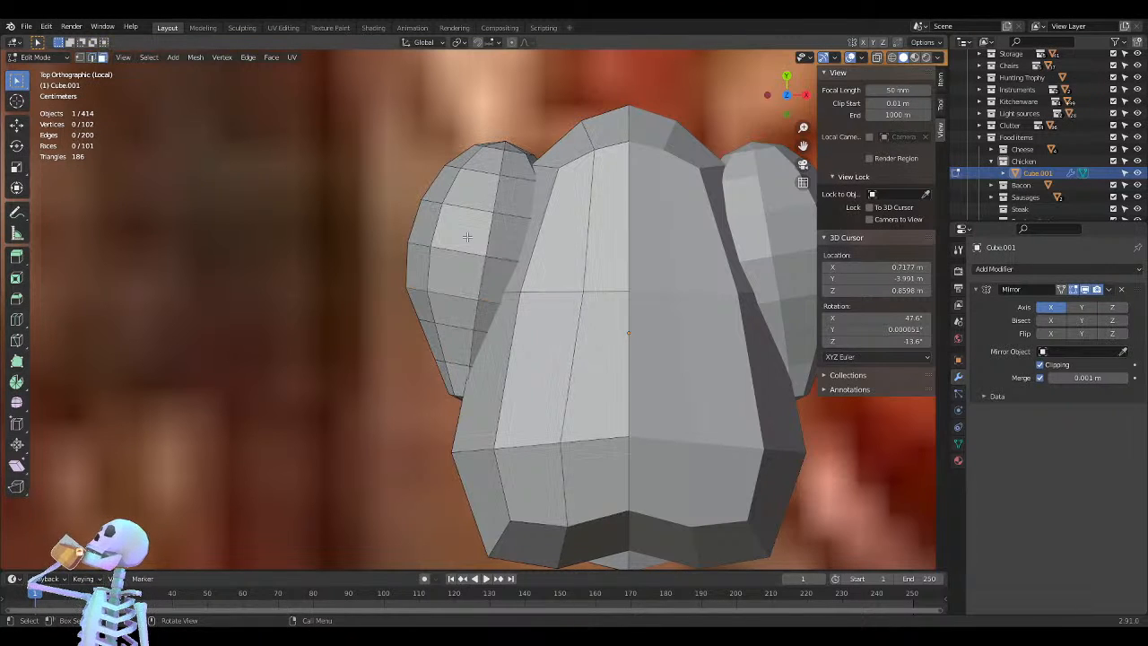
{"action": "left_click", "coordinate": [468, 233]}
{"action": "key", "text": "shift"}
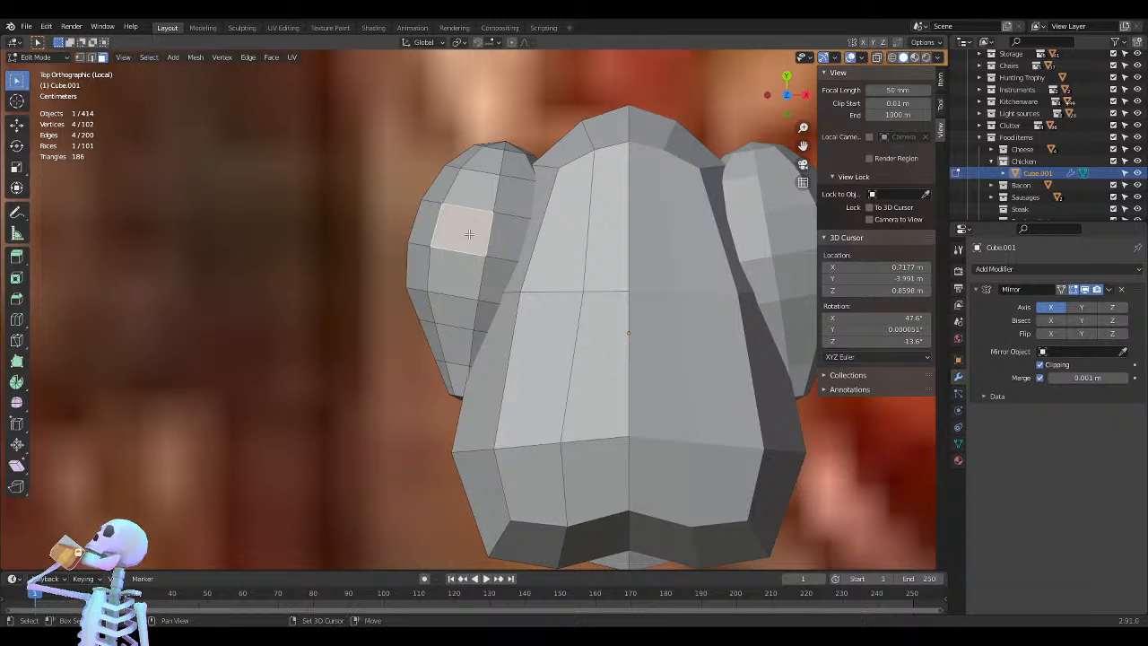
{"action": "key", "text": "KP_5"}
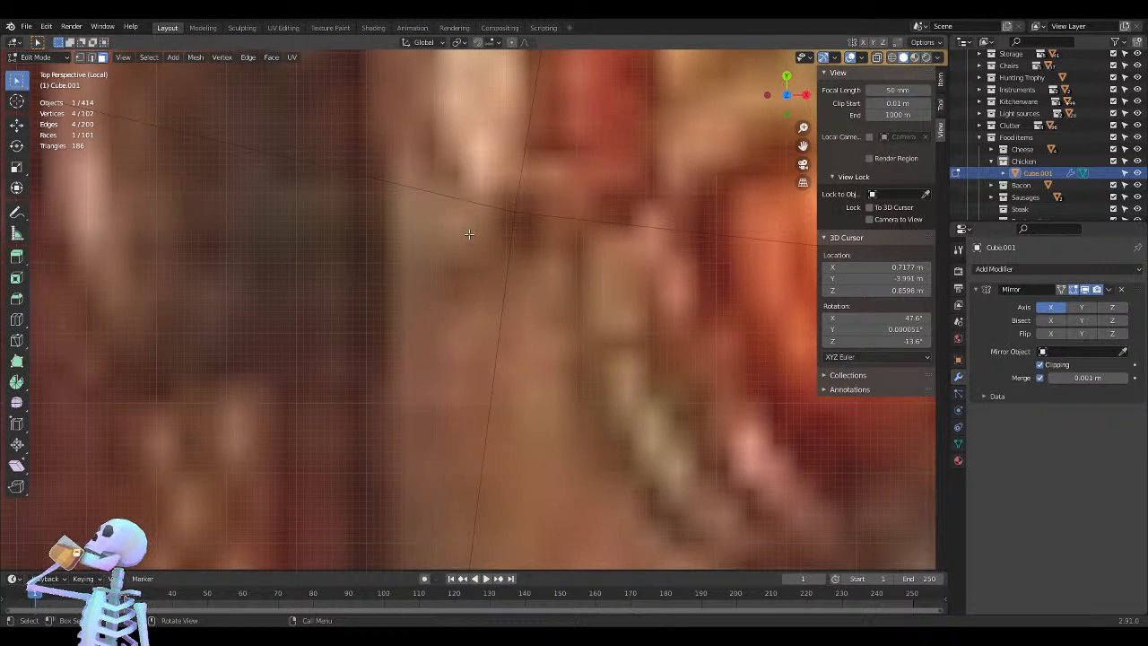
{"action": "scroll", "coordinate": [468, 233], "scroll_direction": "down", "scroll_amount": 5}
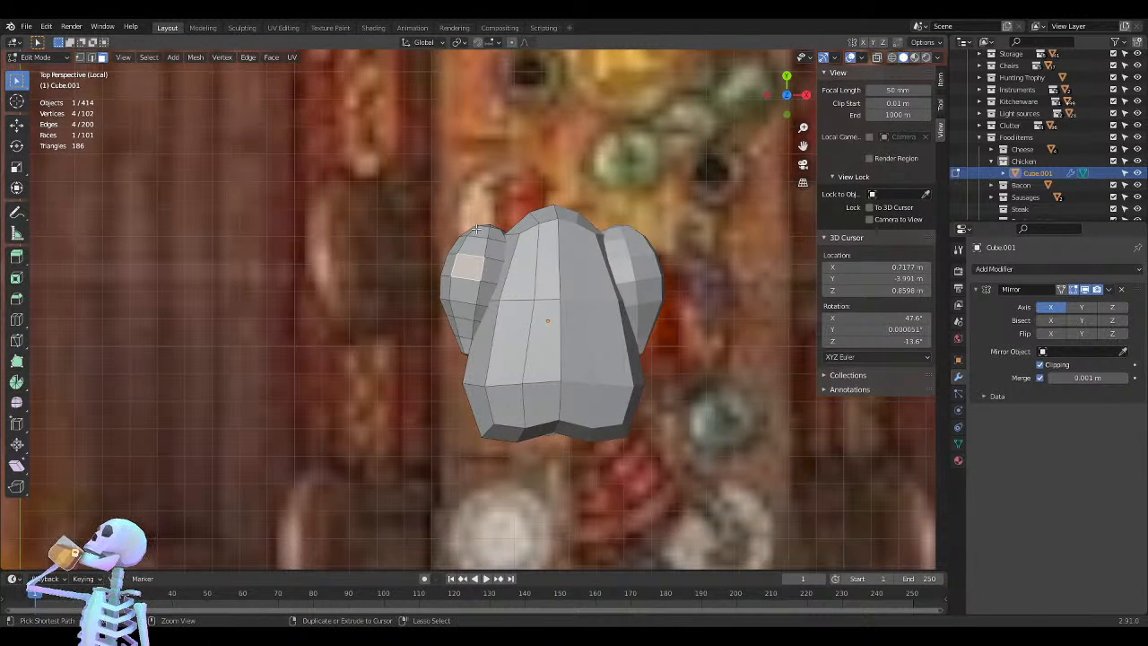
{"action": "key", "text": "ctrl+KP_Add"}
{"action": "key", "text": "ctrl+KP_Add"}
{"action": "key", "text": "ctrl+KP_Add"}
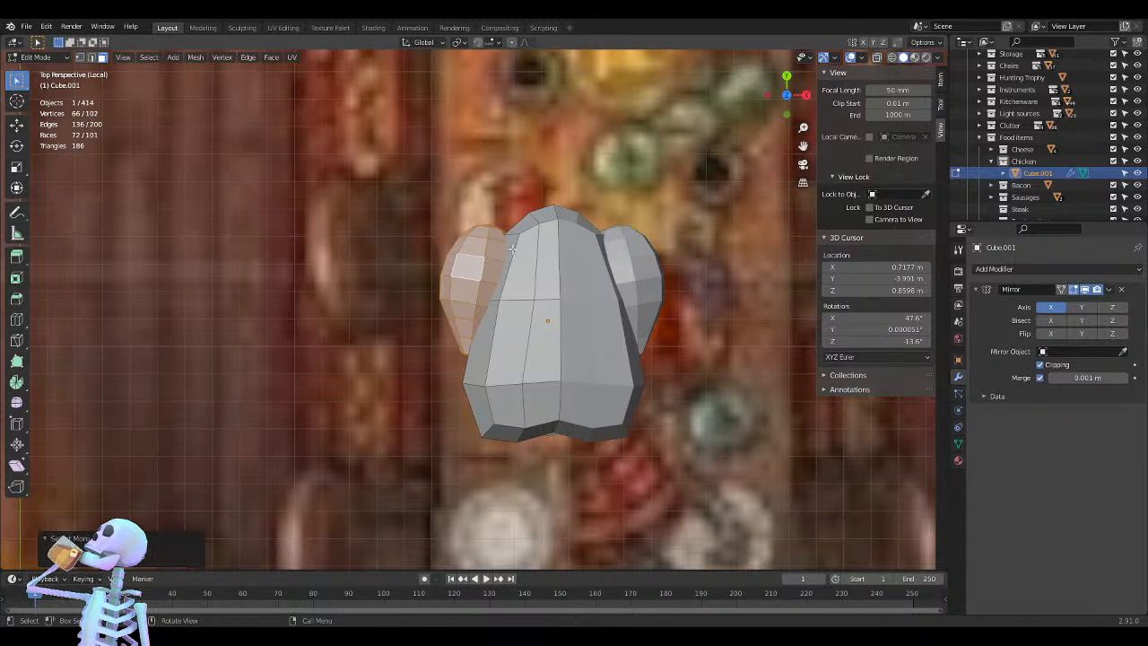
{"action": "key", "text": "r"}
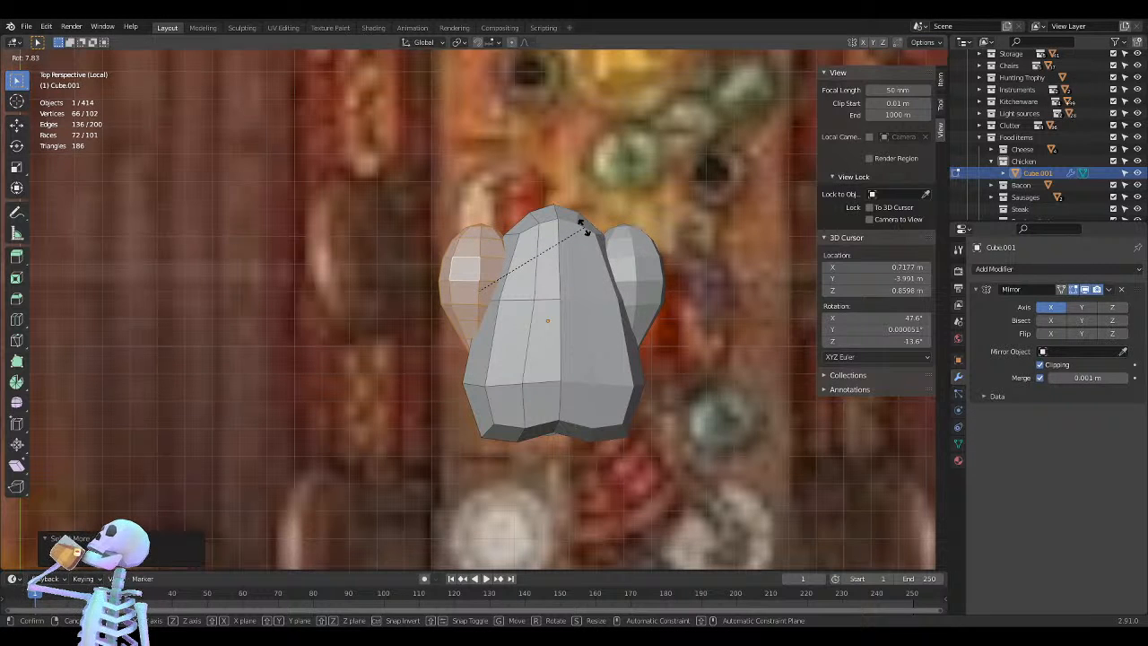
{"action": "left_click", "coordinate": [583, 228]}
Narrow the wider edge loop of the leg's beveled band by scaling it to about 0.894 along X
{"action": "scroll", "coordinate": [483, 262], "scroll_direction": "up", "scroll_amount": 4}
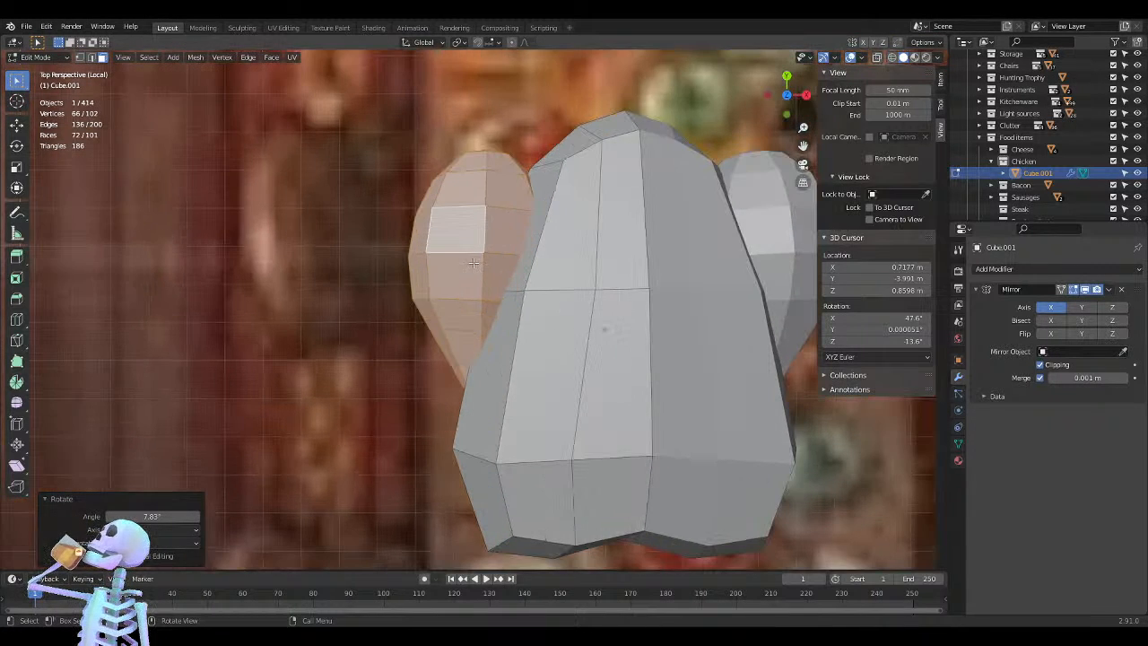
{"action": "key", "text": "2"}
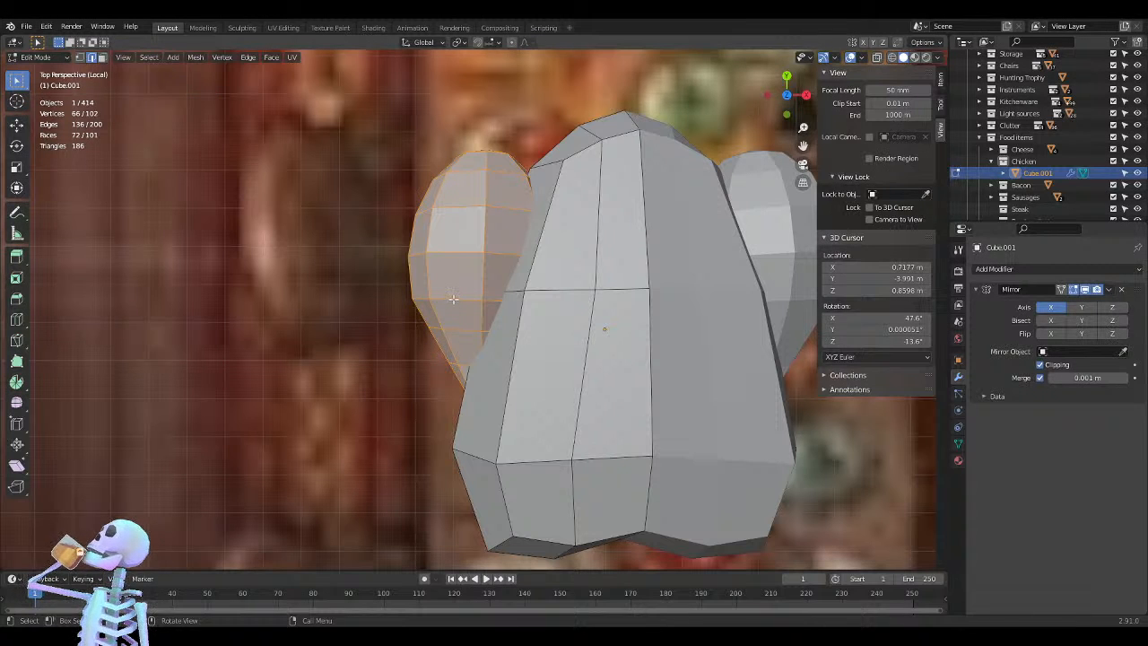
{"action": "left_click", "coordinate": [449, 328]}
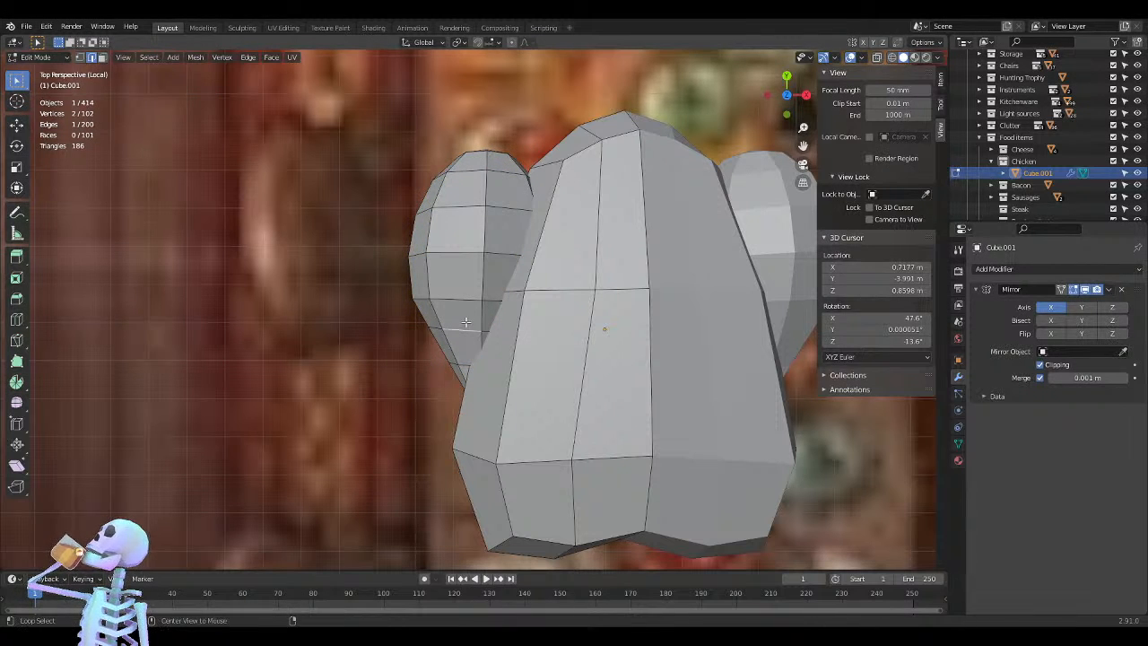
{"action": "left_click", "coordinate": [463, 326], "text": "alt"}
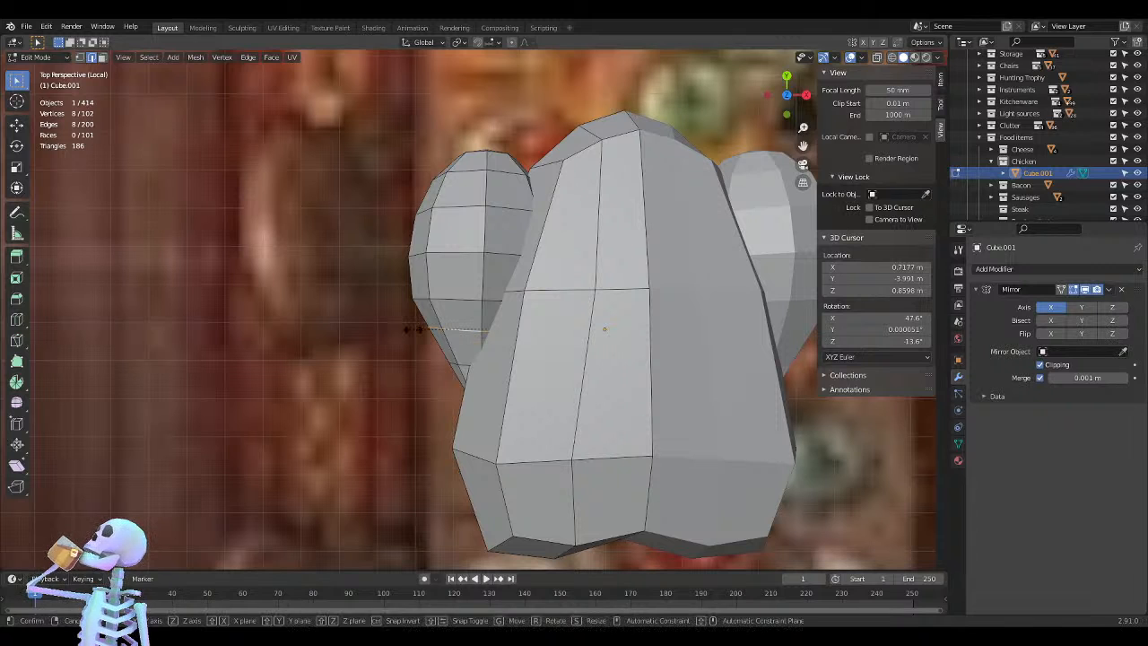
{"action": "key", "text": "s"}
{"action": "key", "text": "x"}
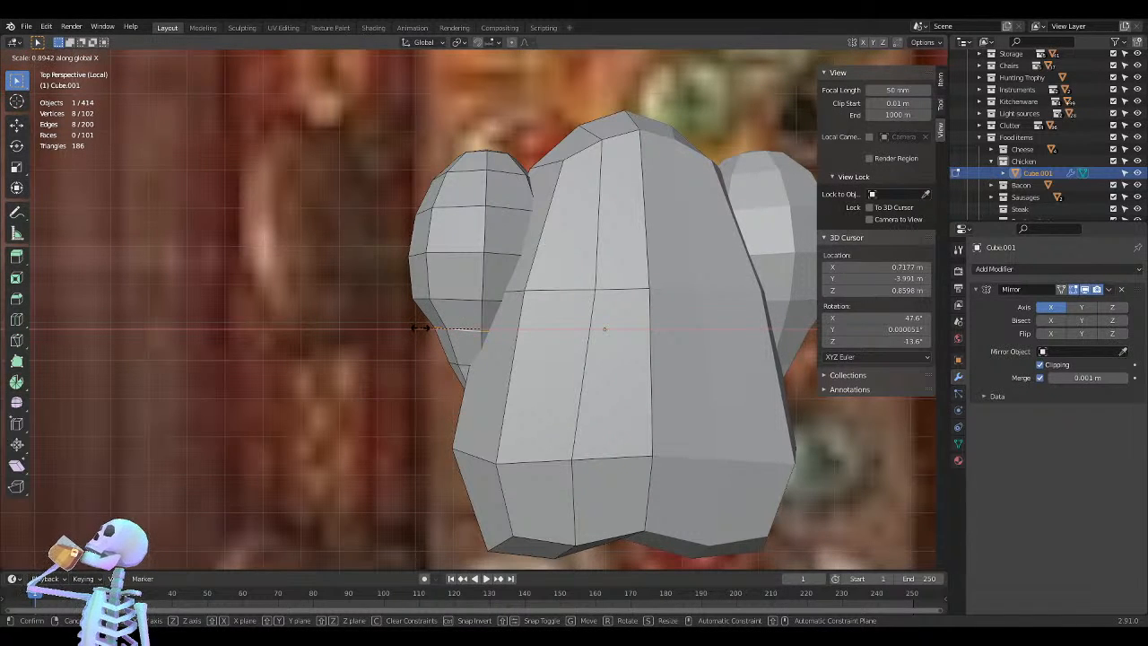
{"action": "left_click", "coordinate": [419, 327]}
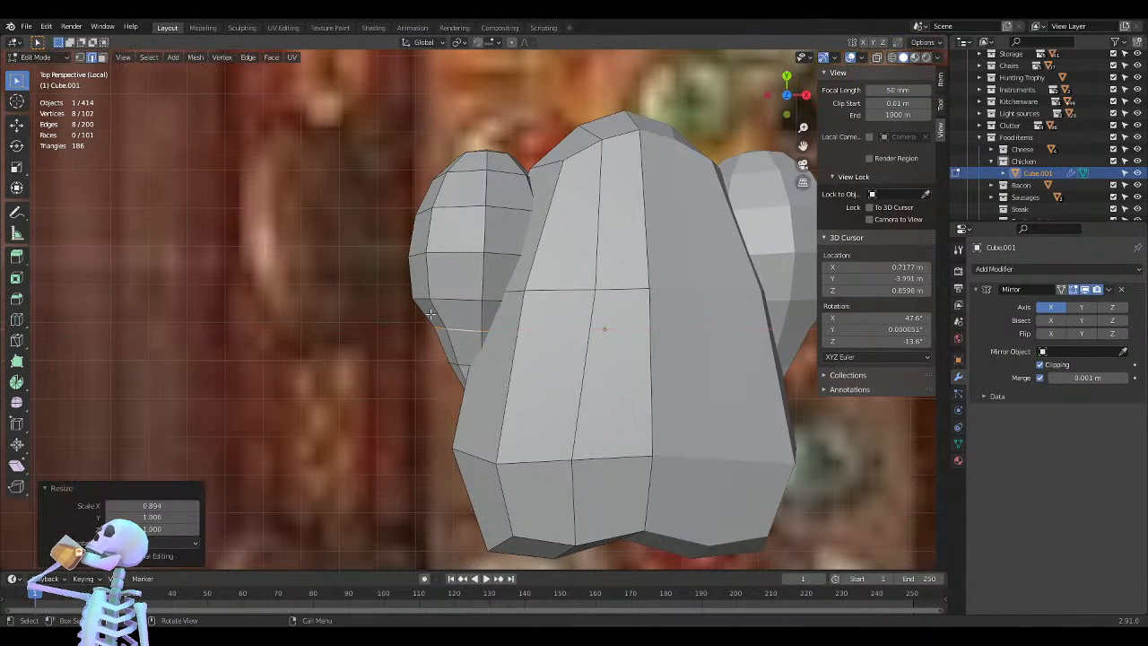
Scale the beveled band's edge loop nearest the leg's tip to about 0.819 along X, and turn on X-ray display
{"action": "left_click", "coordinate": [464, 364], "text": "alt"}
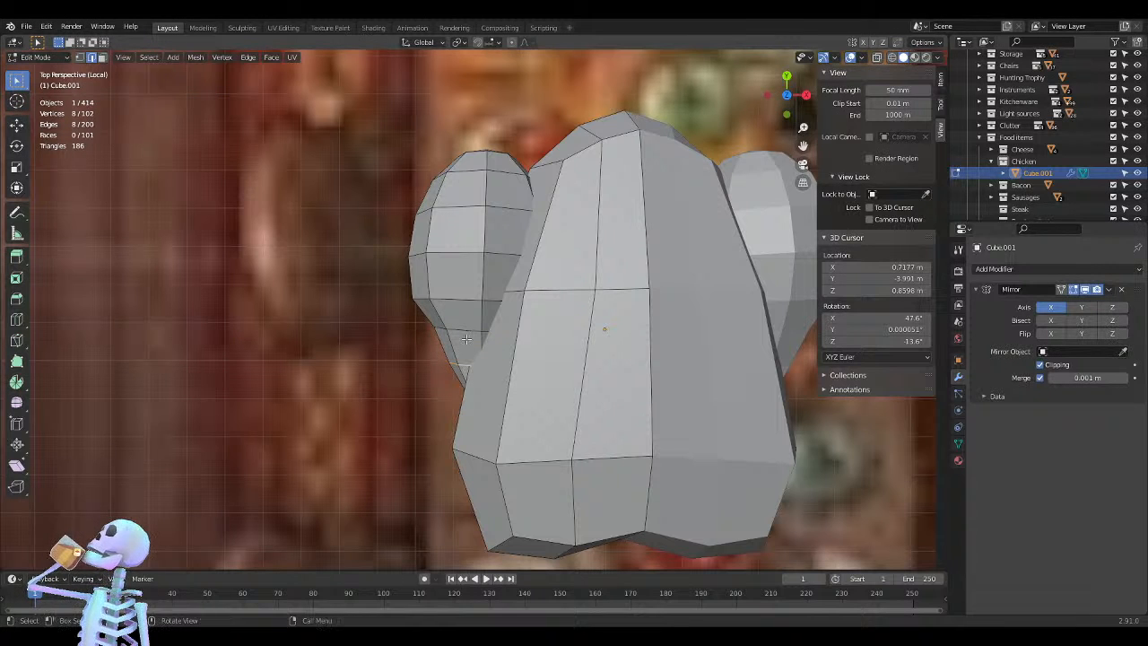
{"action": "key", "text": "s"}
{"action": "key", "text": "x"}
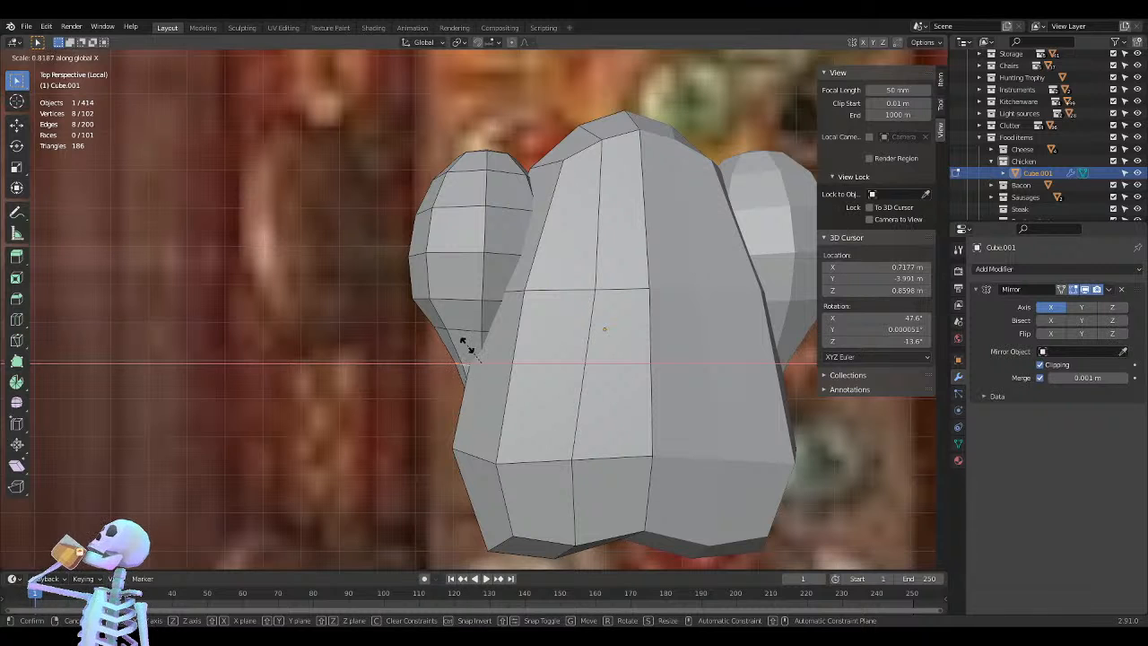
{"action": "left_click", "coordinate": [464, 346]}
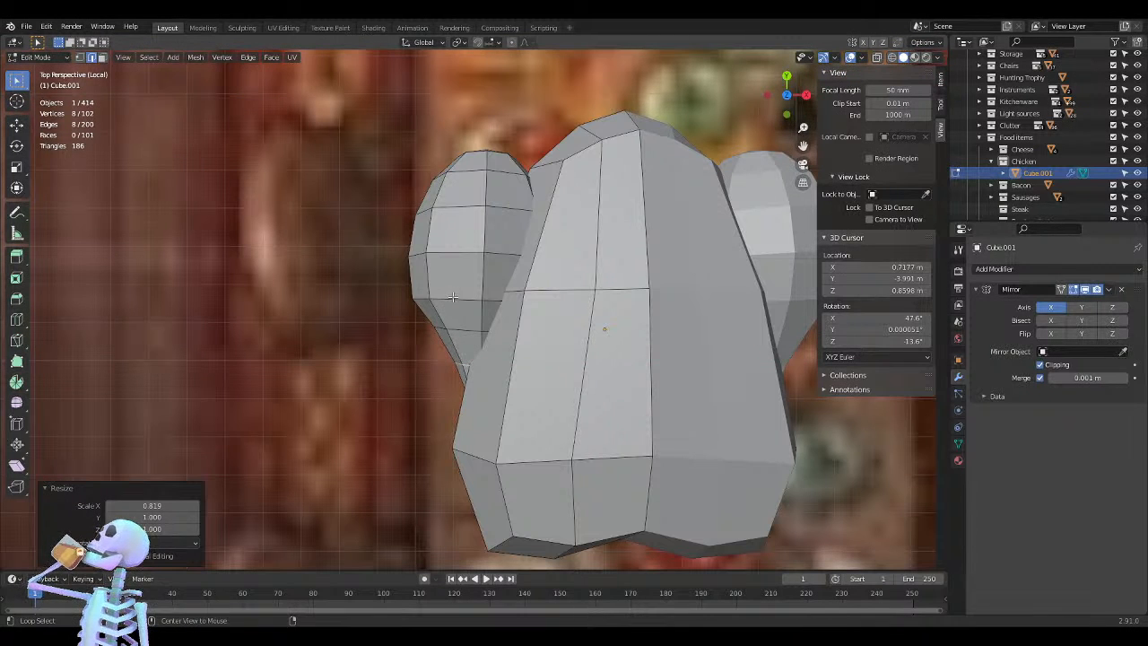
{"action": "key", "text": "alt+z"}
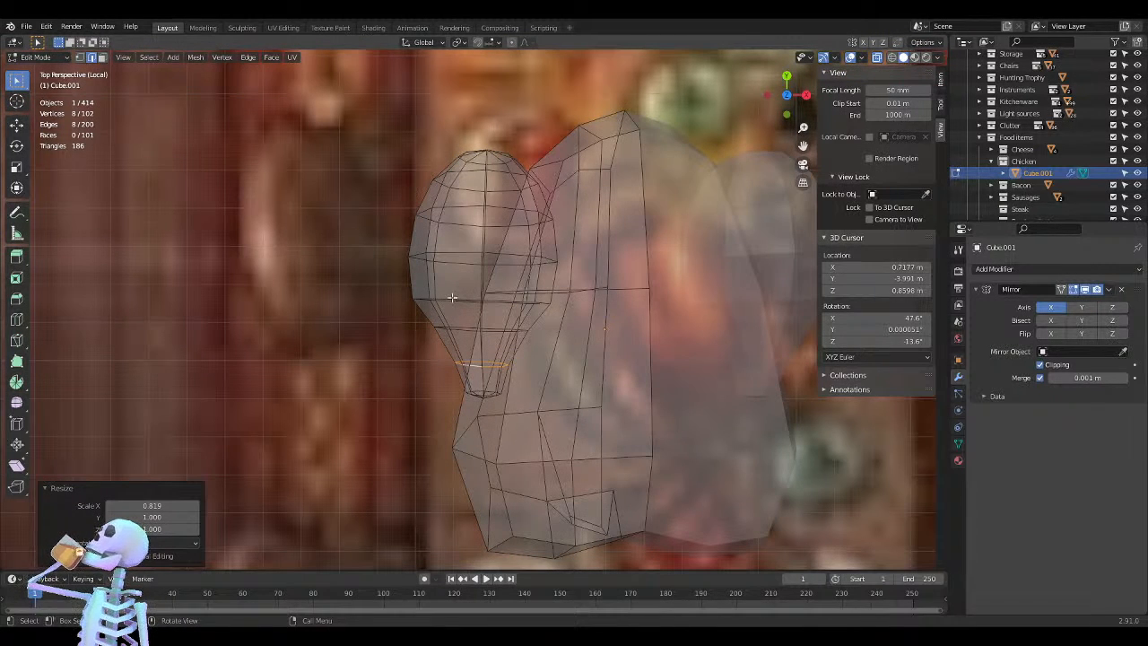
Scale the leg's edge loop just past its widest part to about 0.952 along X, leave Edit Mode and turn off X-ray display
{"action": "left_click", "coordinate": [450, 299], "text": "alt"}
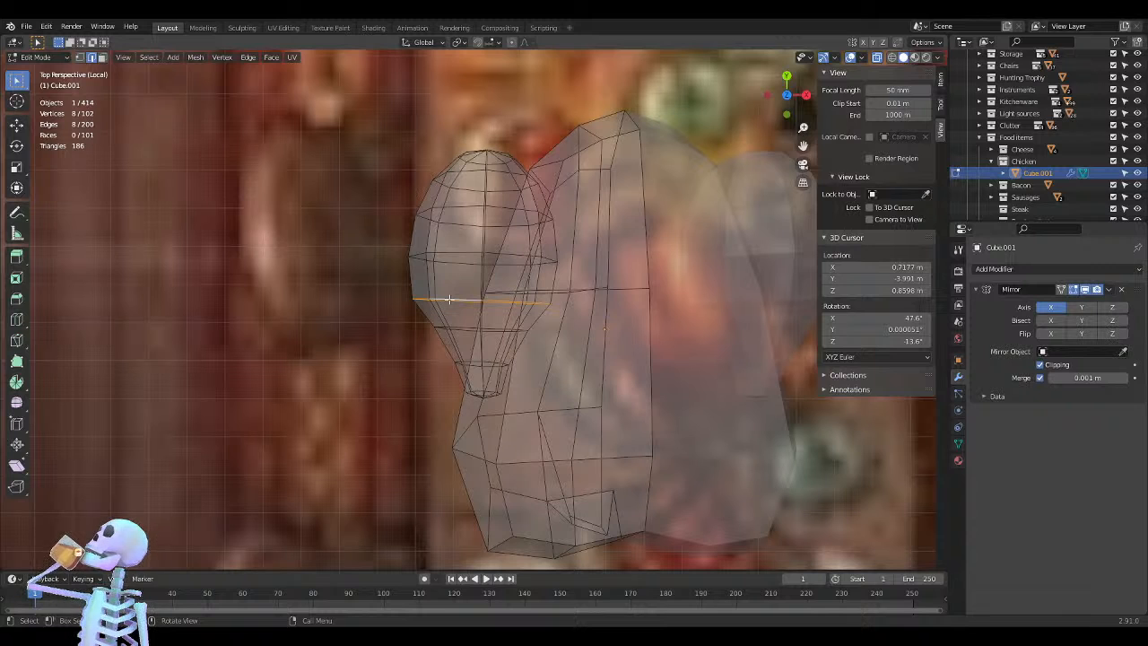
{"action": "key", "text": "s"}
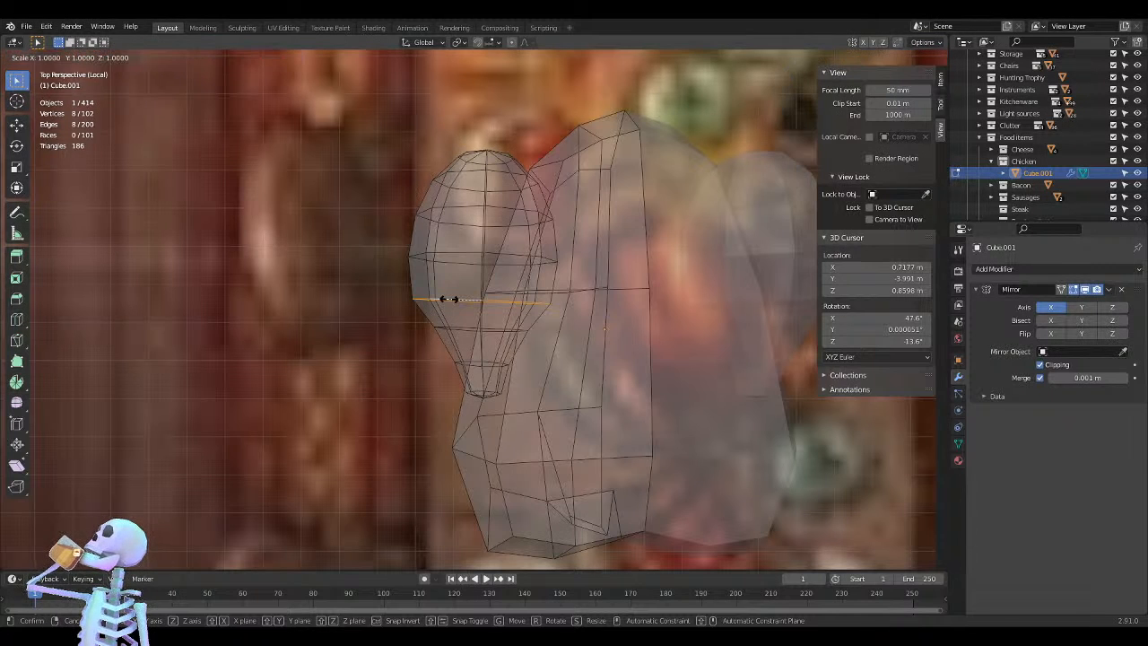
{"action": "key", "text": "x"}
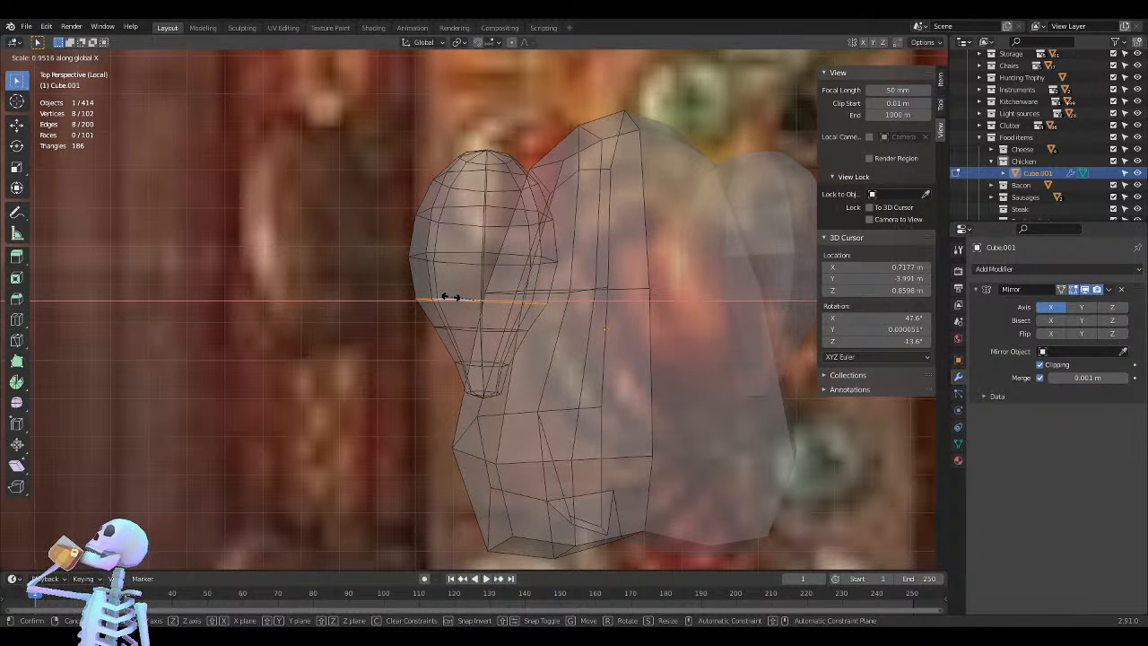
{"action": "left_click", "coordinate": [449, 297]}
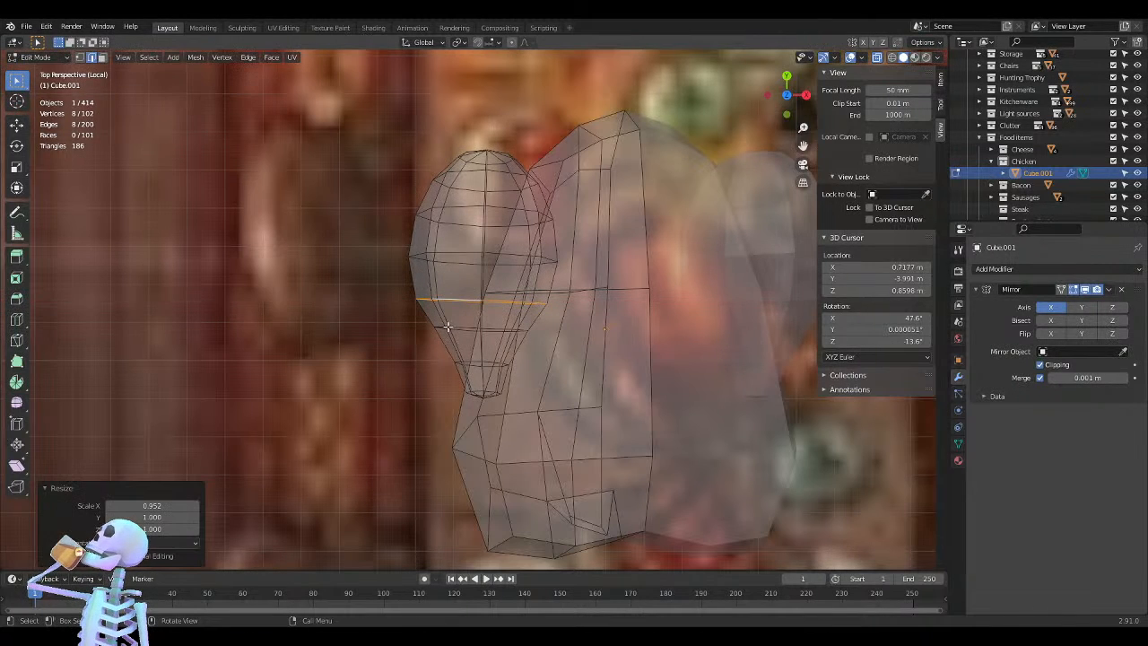
{"action": "left_click", "coordinate": [378, 335]}
{"action": "key", "text": "Tab"}
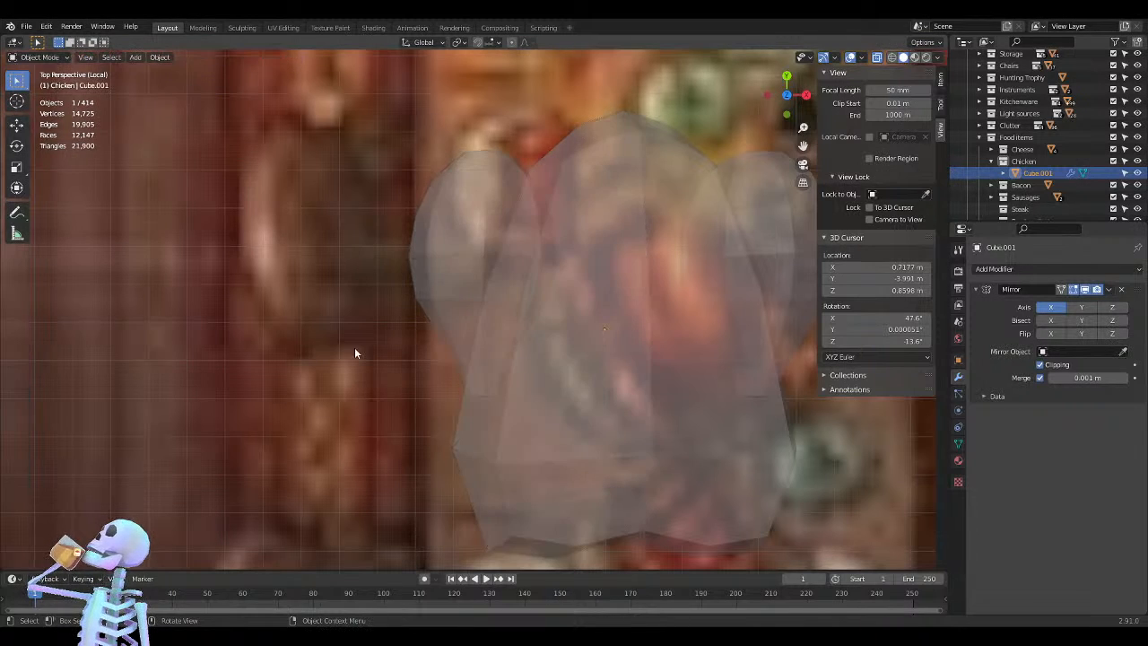
{"action": "middle_click_drag", "start_coordinate": [354, 347], "coordinate": [418, 334]}
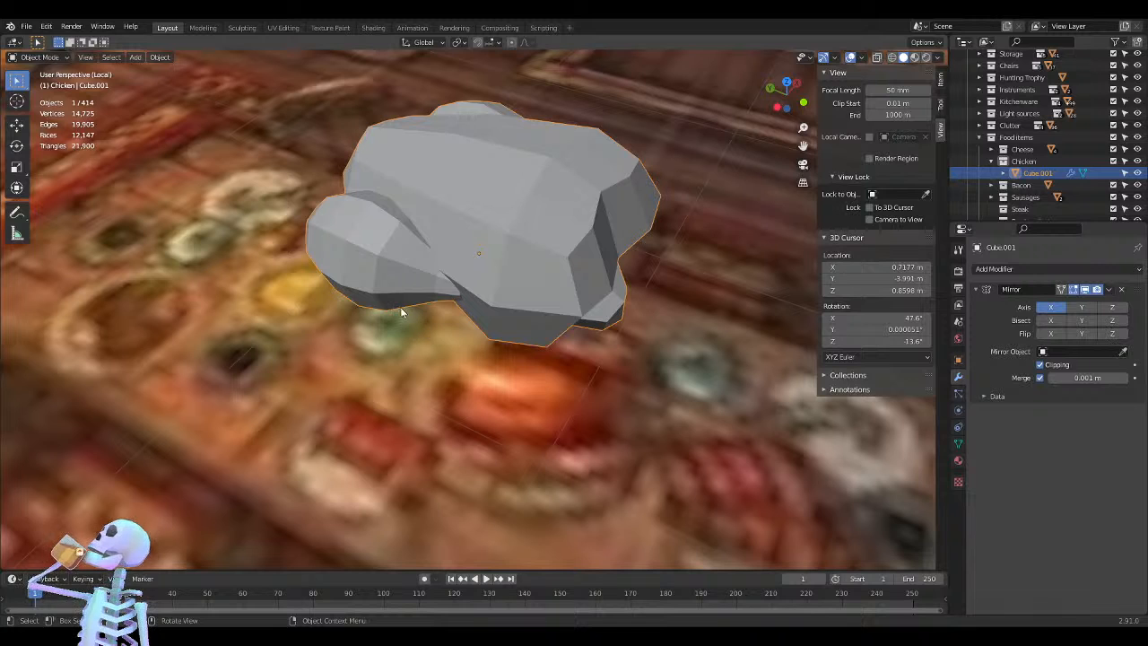
Select all faces of the leg in Edit Mode by growing the selection from one face, and rotate it about -11.8° in the top view
{"action": "key", "text": "1"}
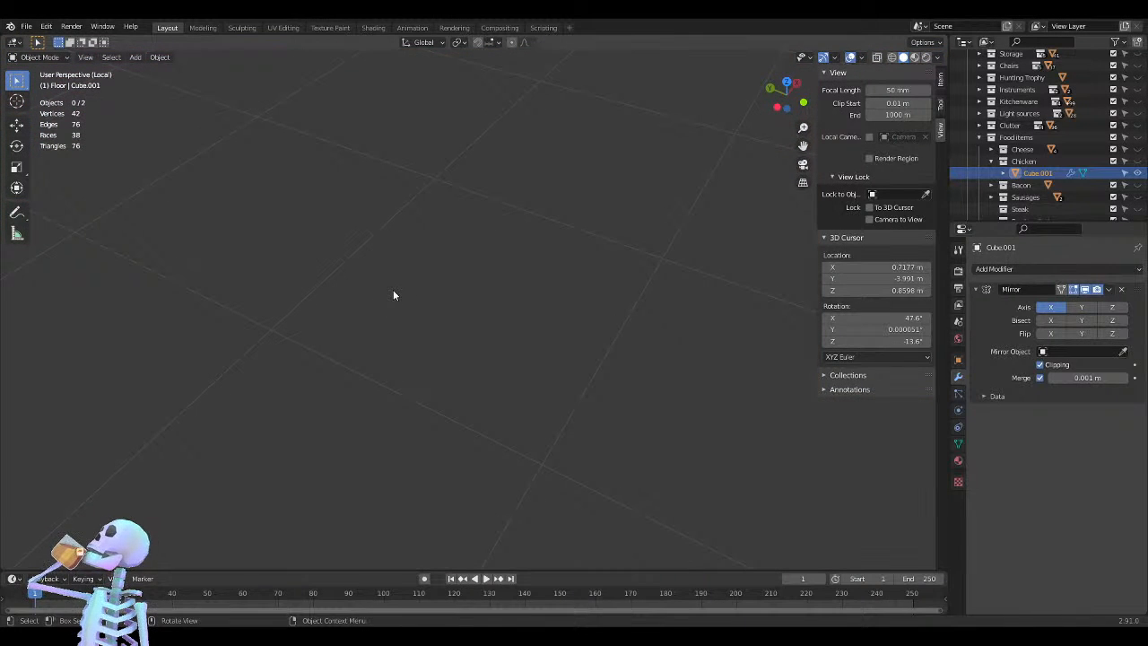
{"action": "key", "text": "ctrl+z"}
{"action": "key", "text": "Tab"}
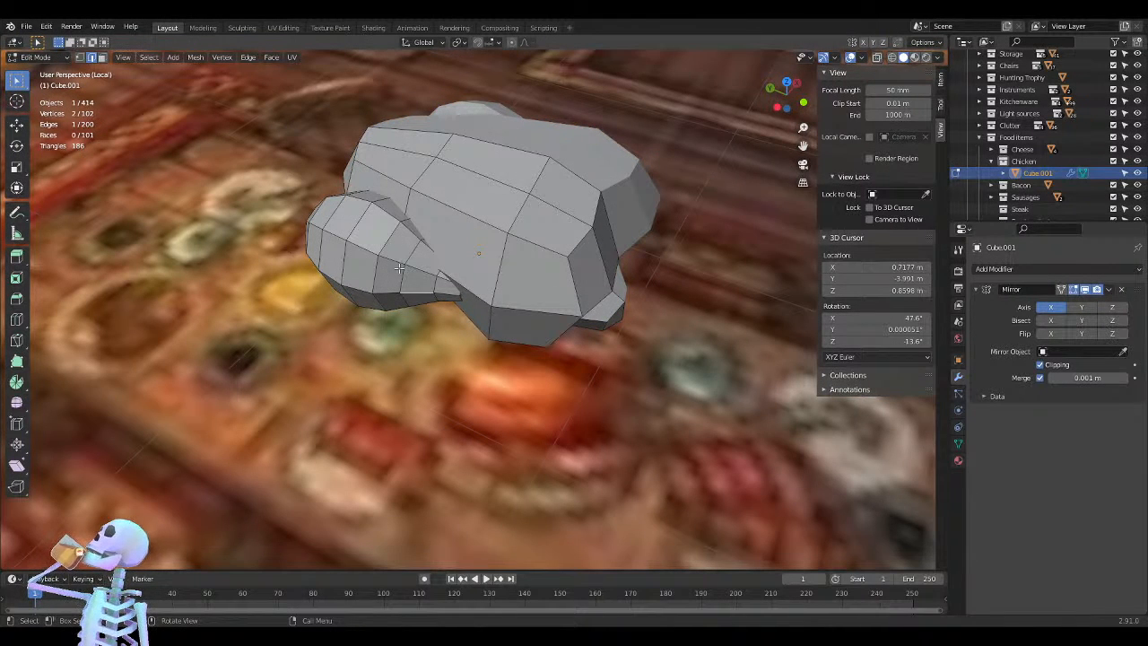
{"action": "key", "text": "alt+a"}
{"action": "left_click", "coordinate": [399, 268]}
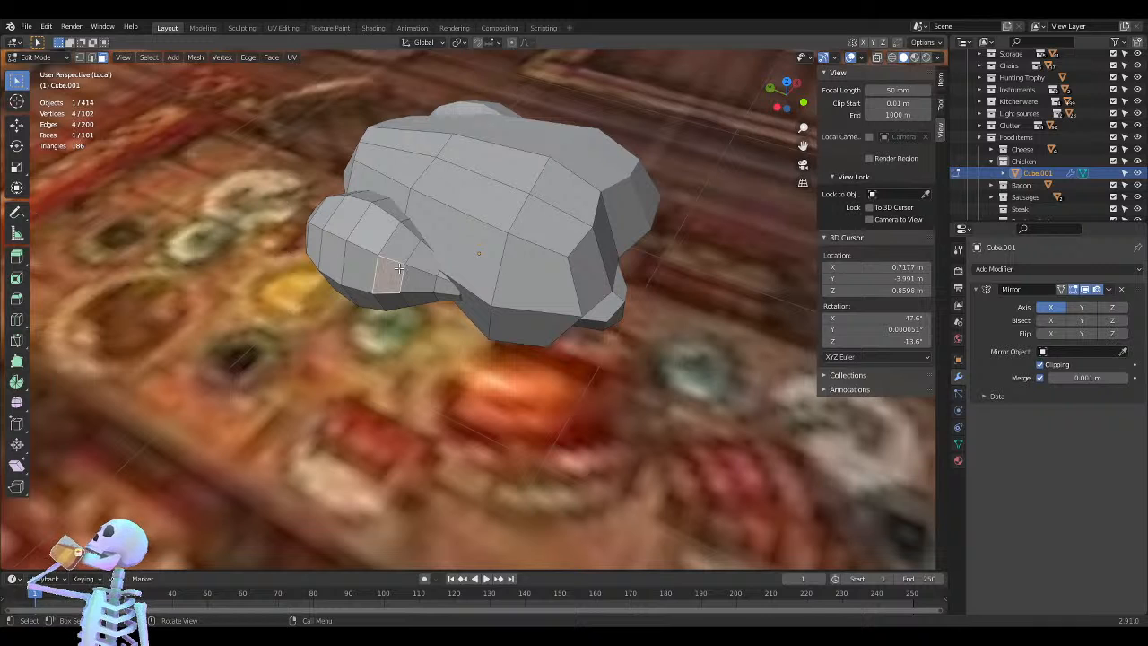
{"action": "key", "text": "ctrl+KP_Add"}
{"action": "key", "text": "ctrl+KP_Add"}
{"action": "key", "text": "ctrl+KP_Add"}
{"action": "key", "text": "ctrl+KP_Add"}
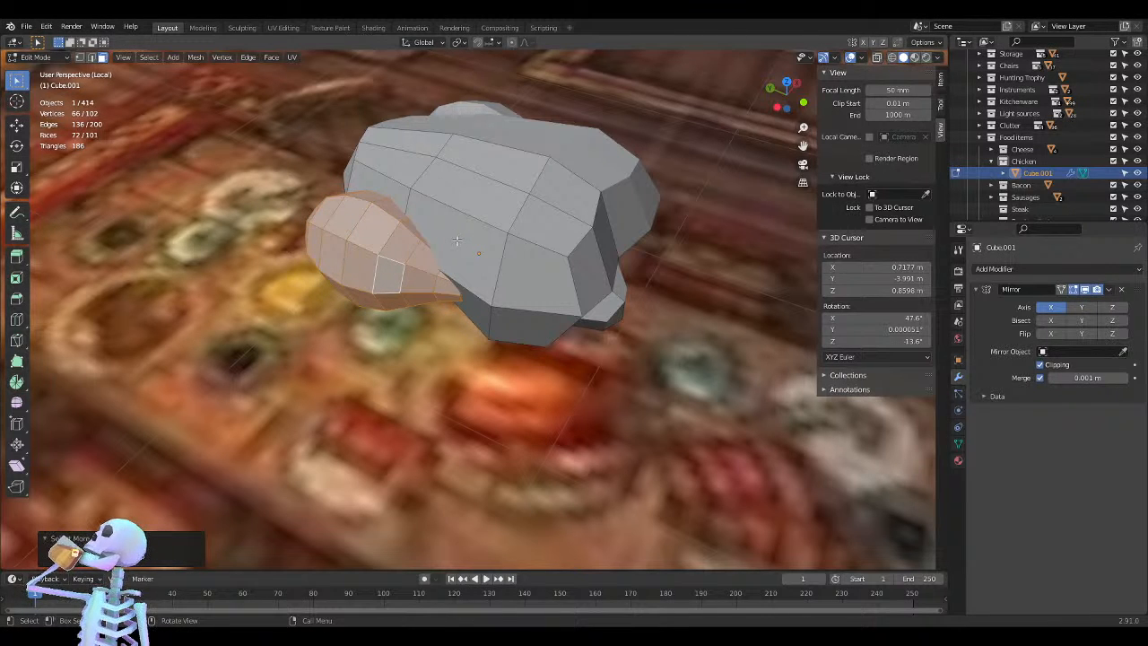
{"action": "key", "text": "KP_7"}
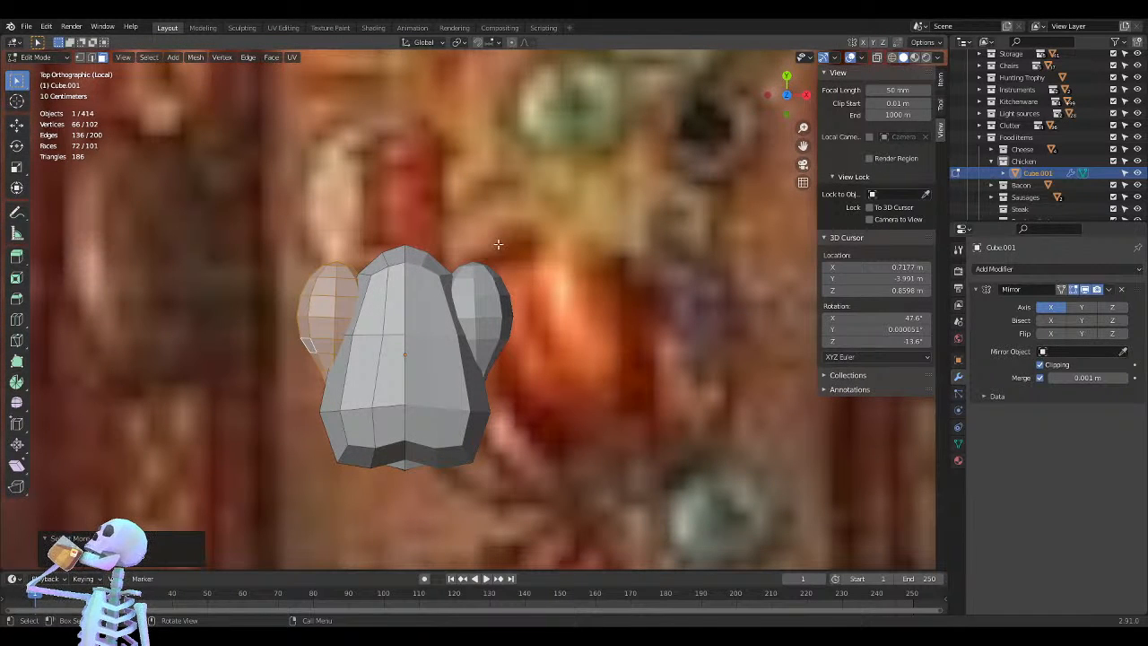
{"action": "key", "text": "r"}
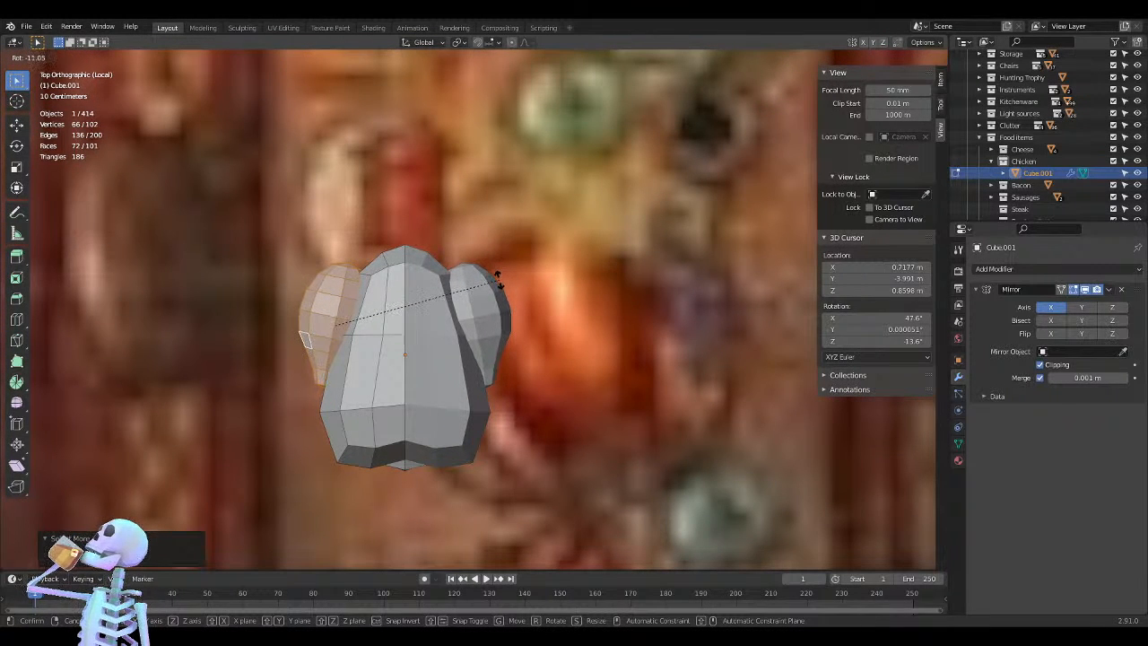
{"action": "left_click", "coordinate": [499, 279]}
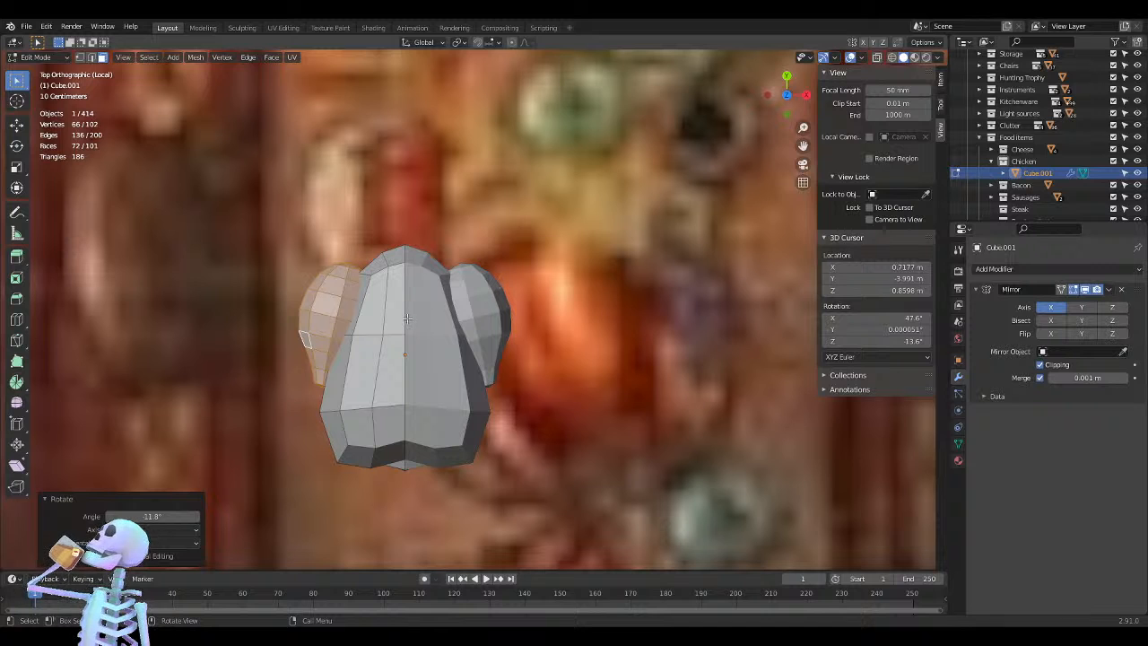
Rotate the selected leg about 23.4° in the left view so its narrow tip tilts upward
{"action": "key", "text": "KP_1"}
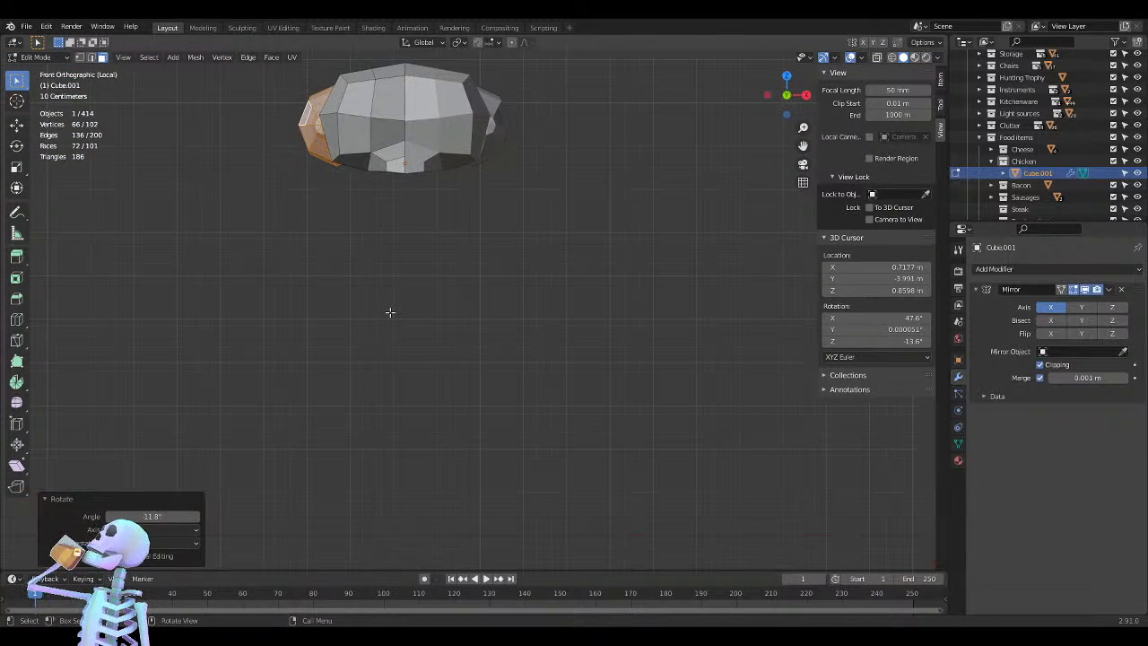
{"action": "key", "text": "ctrl+KP_3"}
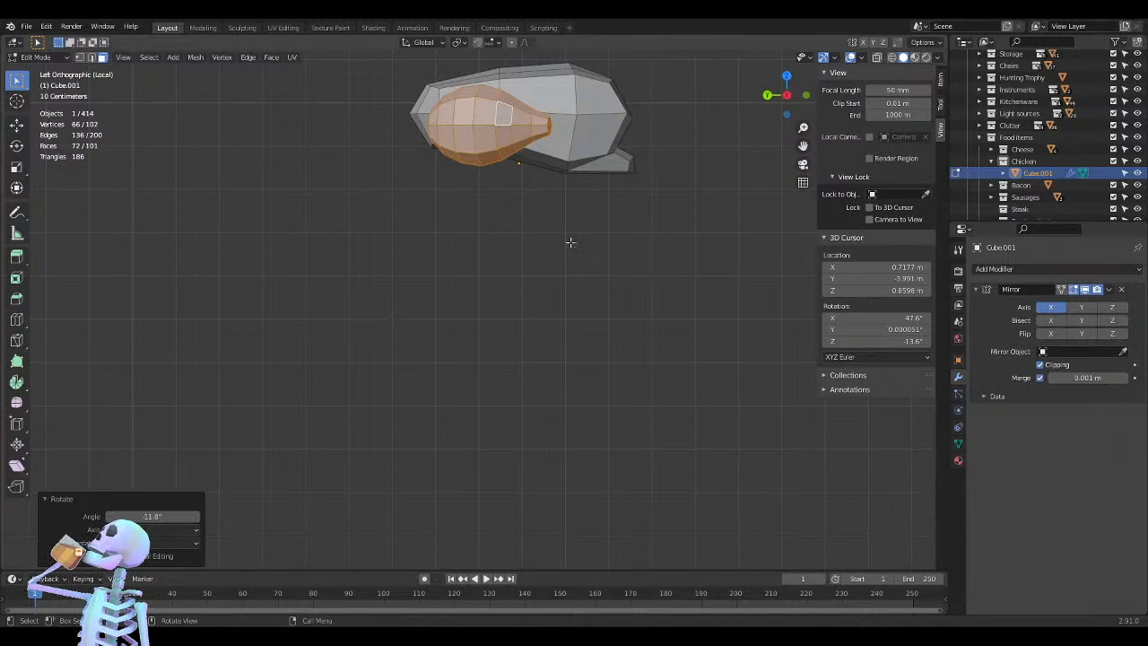
{"action": "middle_click_drag", "start_coordinate": [499, 108], "coordinate": [453, 285], "text": "shift"}
{"action": "scroll", "coordinate": [485, 260], "scroll_direction": "up", "scroll_amount": 2}
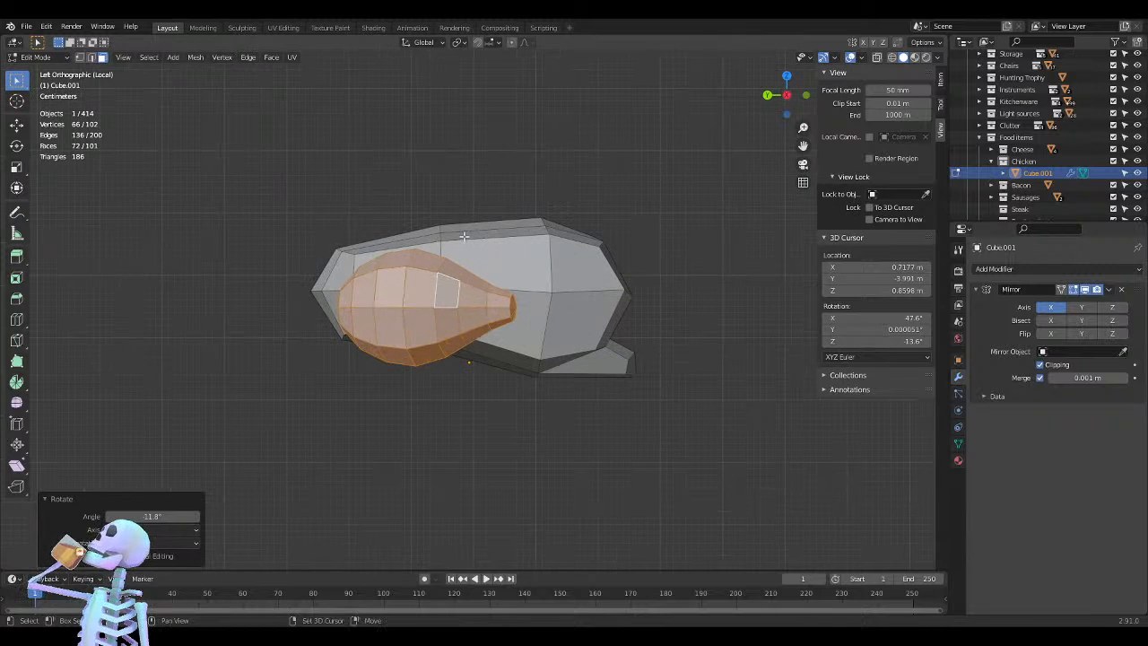
{"action": "key", "text": "r"}
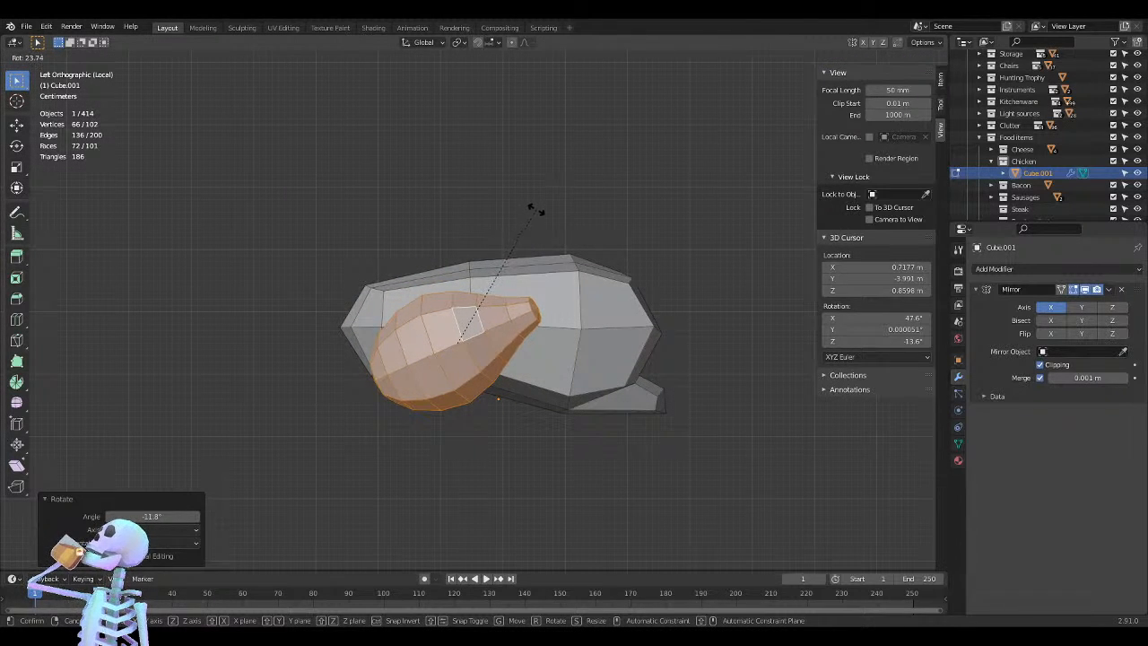
{"action": "left_click", "coordinate": [534, 210]}
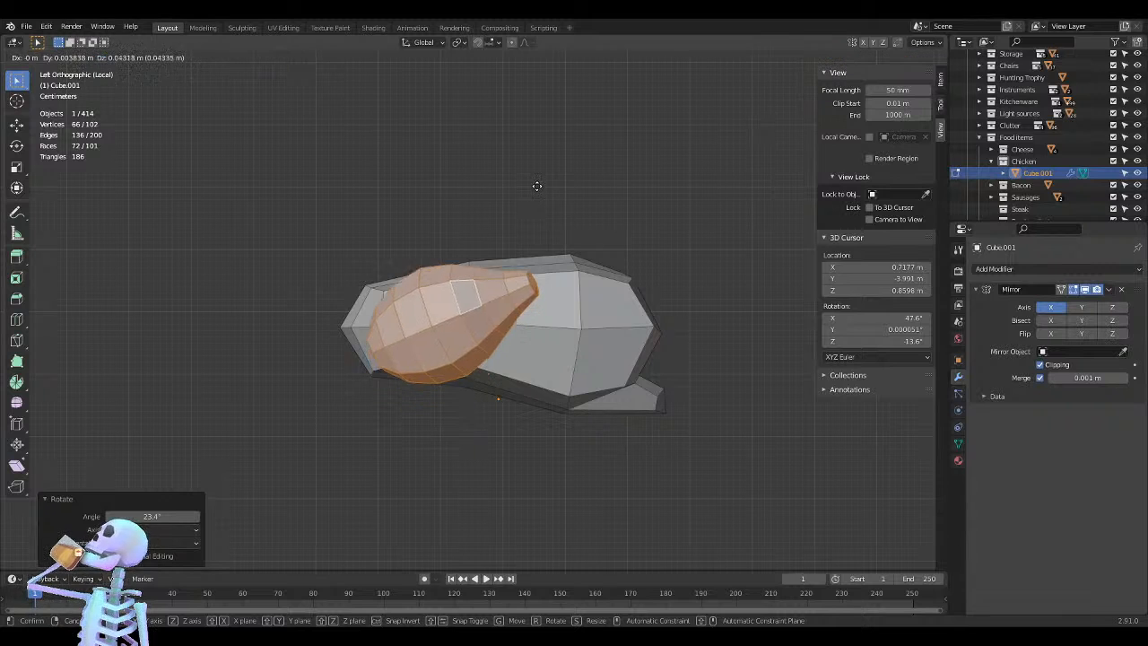
Raise the leg about 0.043 m along Z and check its placement from the front and side
{"action": "left_click", "coordinate": [551, 221]}
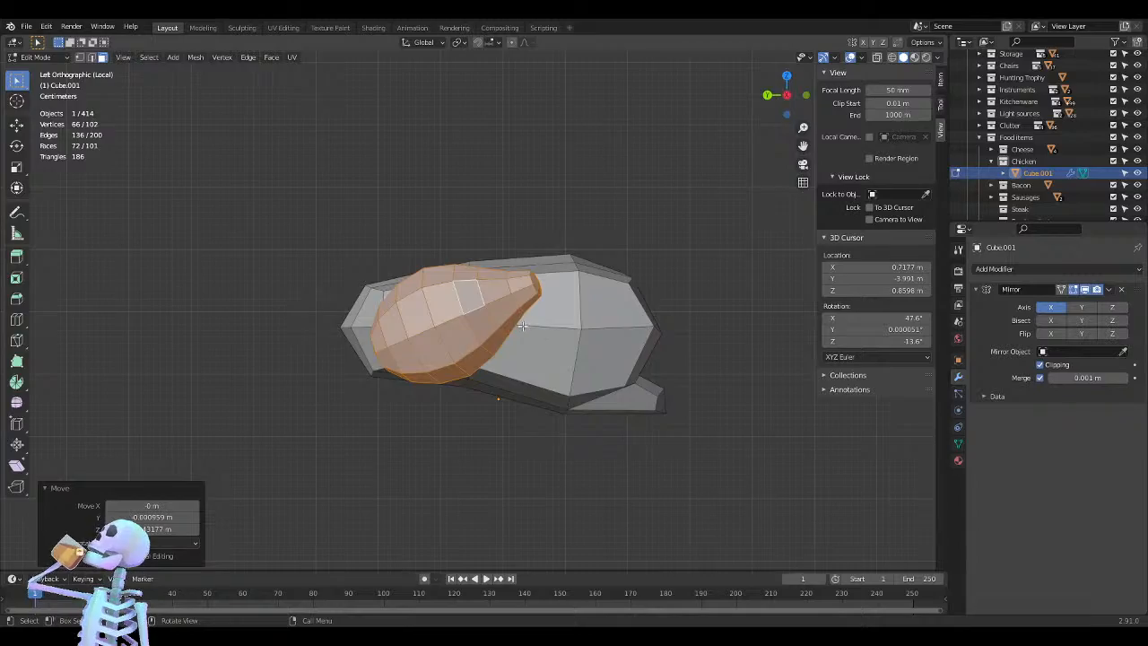
{"action": "mouse_move", "coordinate": [524, 328]}
{"action": "middle_mouse_down"}
{"action": "mouse_move", "coordinate": [620, 448]}
{"action": "mouse_move", "coordinate": [543, 335]}
{"action": "middle_mouse_up"}
{"action": "key", "text": "KP_1"}
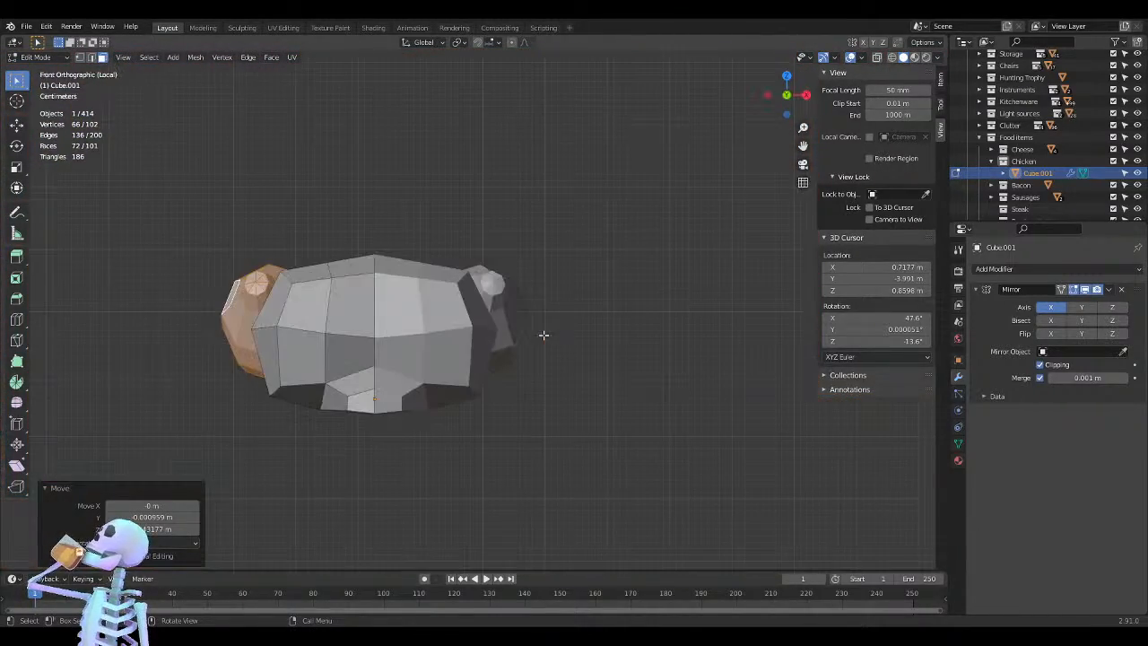
{"action": "key", "text": "KP_3"}
{"action": "key", "text": "KP_1"}
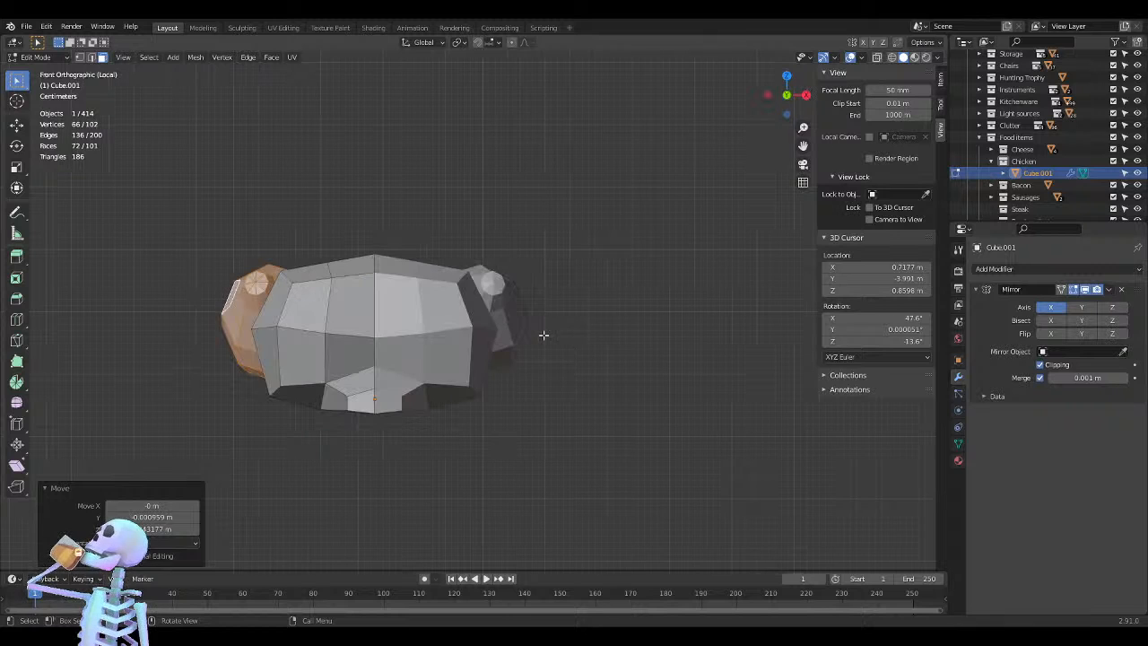
{"action": "key", "text": "KP_3"}
{"action": "key", "text": "ctrl+KP_3"}
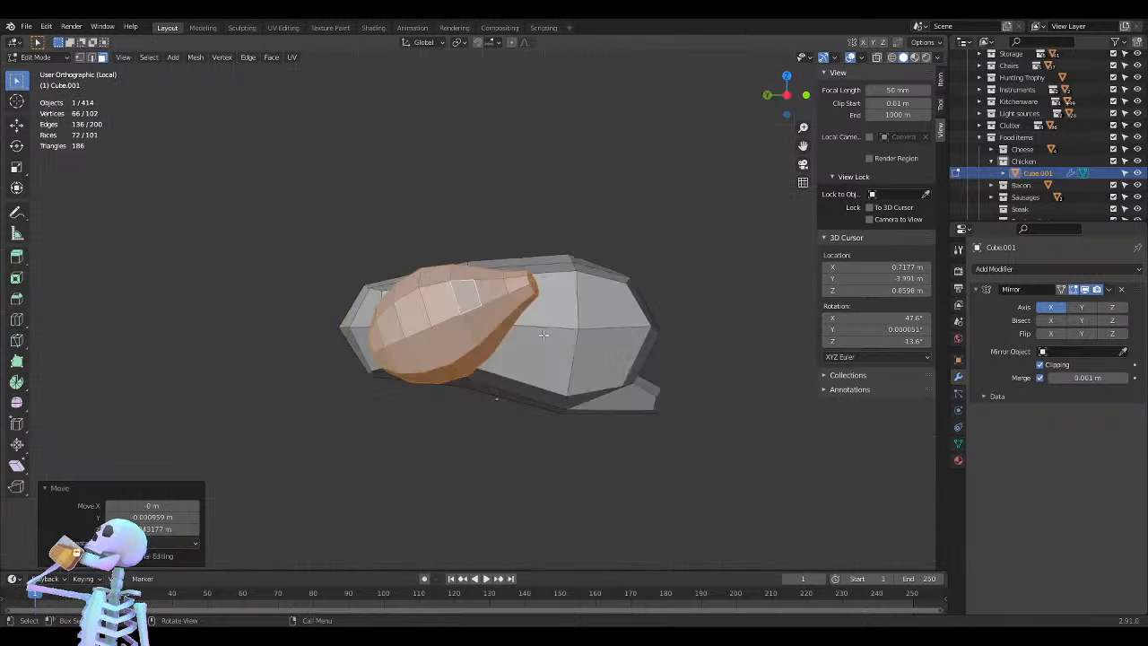
{"action": "key", "text": "KP_3"}
{"action": "middle_click_drag", "start_coordinate": [543, 335], "coordinate": [543, 334]}
{"action": "key", "text": "KP_9"}
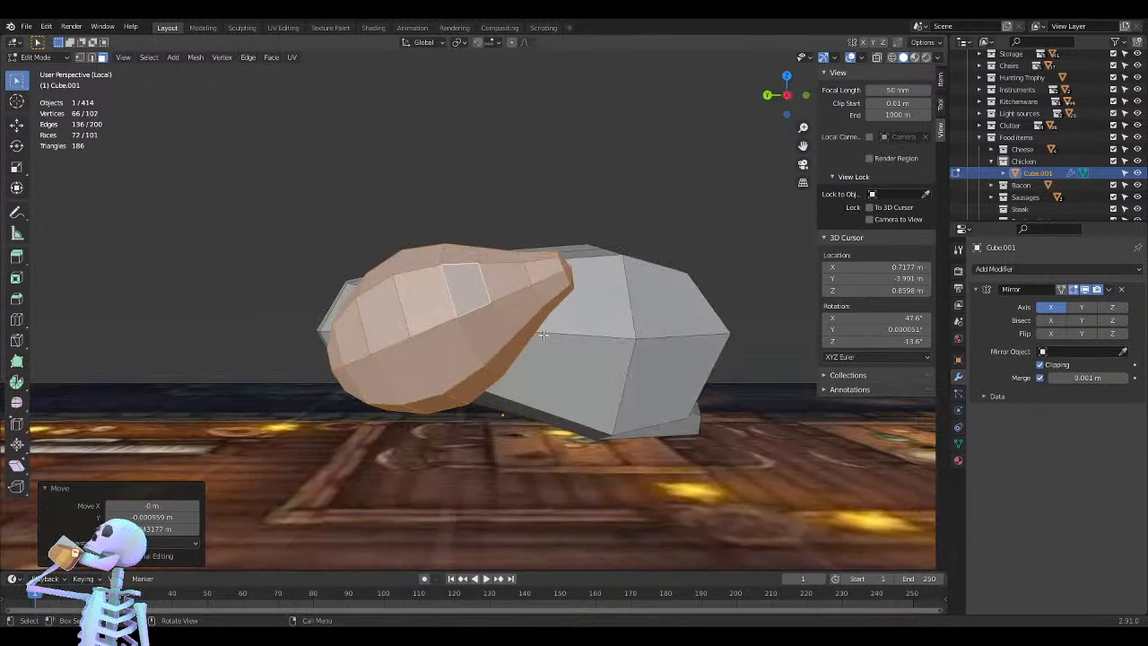
Tilt the leg's tip up another 17.4° or so in the side view, and shift the leg about 0.023 m along Y
{"action": "middle_click_drag", "start_coordinate": [439, 365], "coordinate": [524, 342], "text": "shift"}
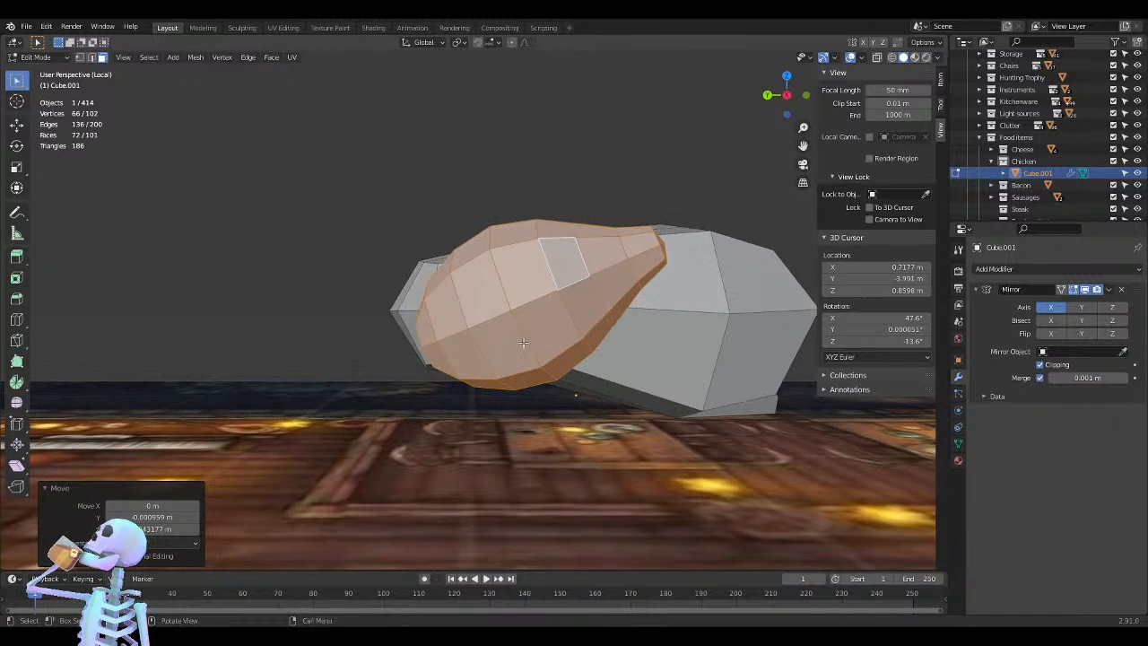
{"action": "key", "text": "r"}
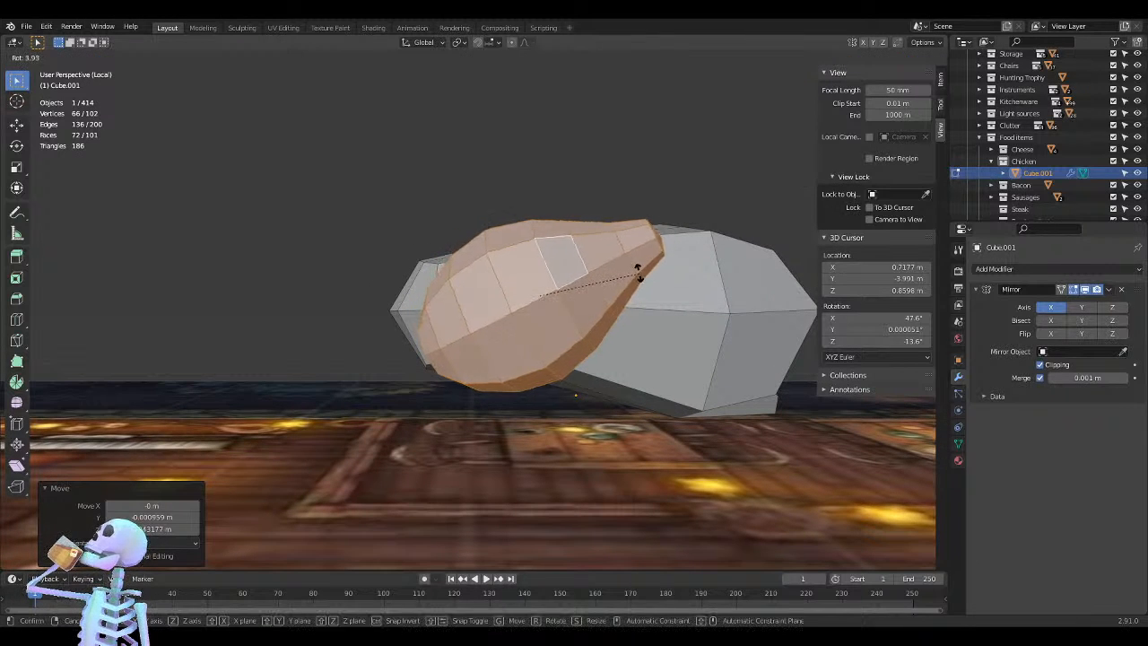
{"action": "left_click", "coordinate": [625, 248]}
{"action": "key", "text": "g"}
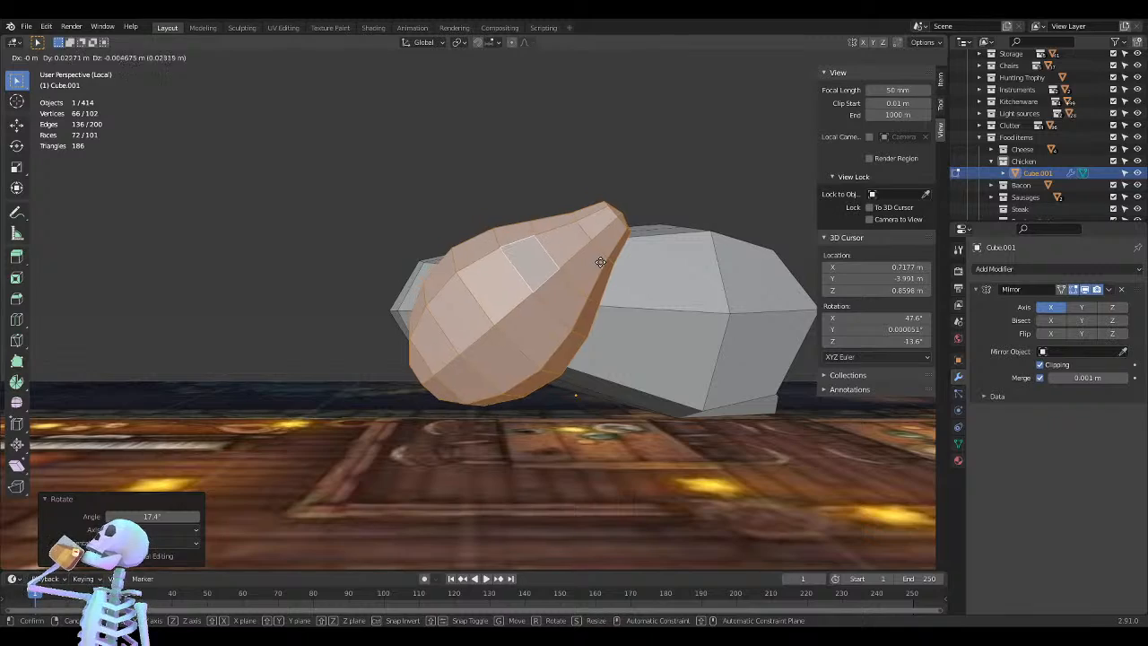
{"action": "left_click", "coordinate": [561, 254]}
In the top view, move the leg about 0.016 m along X and 0.006 m along Y, and rotate it about -4.1°
{"action": "middle_click_drag", "start_coordinate": [315, 162], "coordinate": [474, 177]}
{"action": "key", "text": "KP_7"}
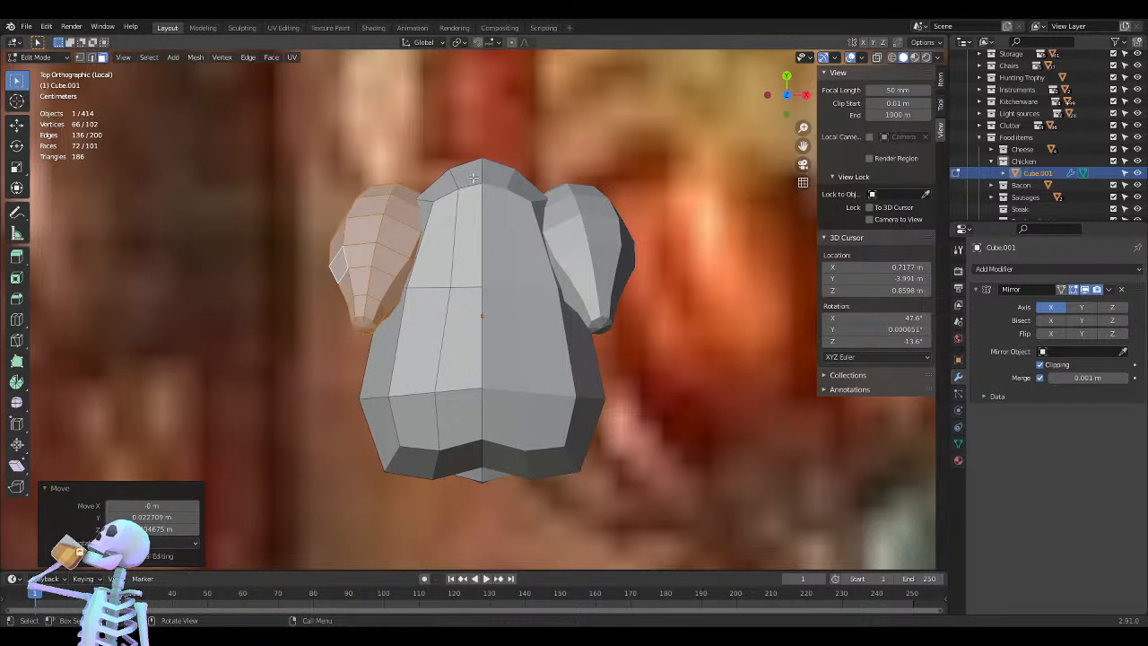
{"action": "key", "text": "g"}
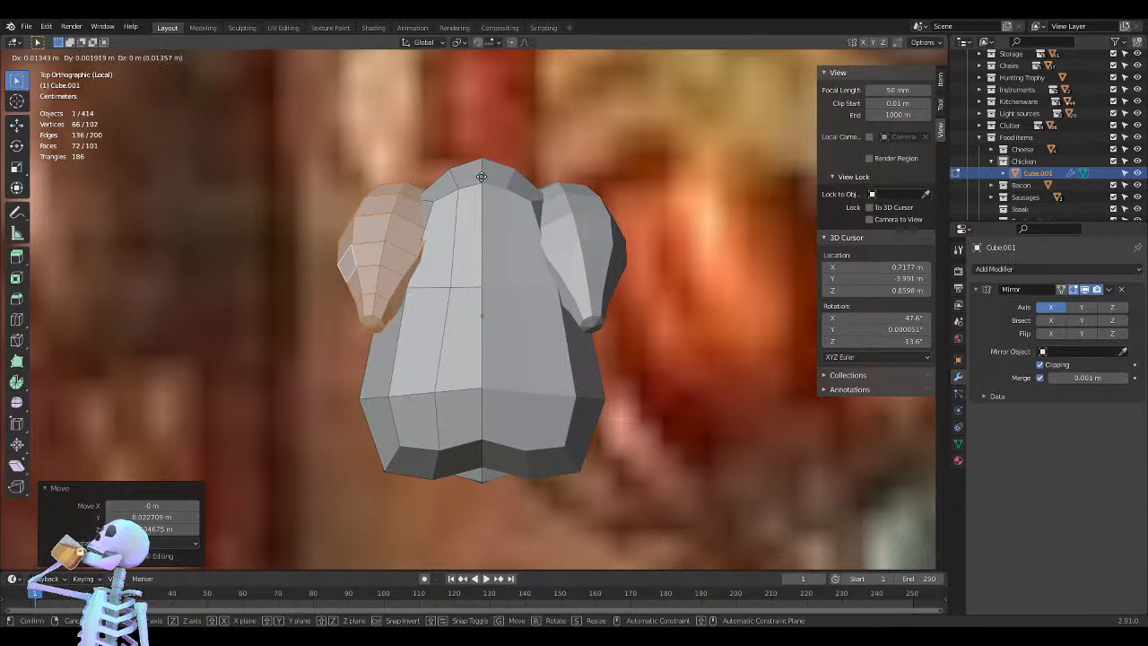
{"action": "left_click", "coordinate": [484, 171]}
{"action": "key", "text": "r"}
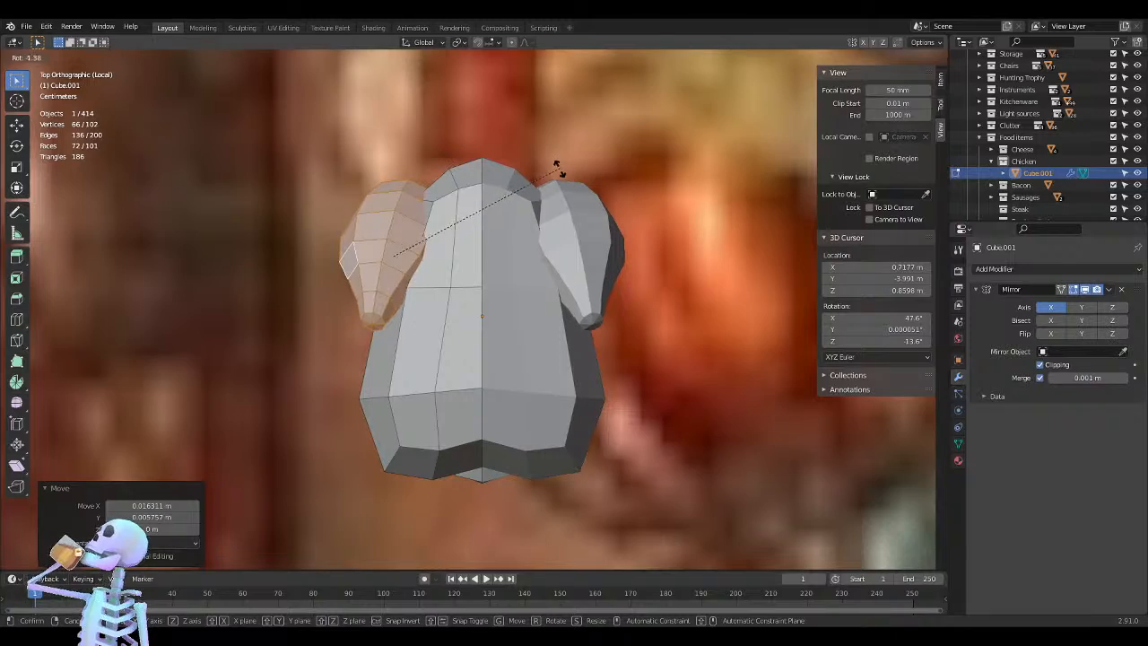
{"action": "left_click", "coordinate": [557, 181]}
Inspect the leg from the side and undo its latest moves and rotations, back to the 23.4° side-view tilt
{"action": "middle_click_drag", "start_coordinate": [362, 324], "coordinate": [487, 243]}
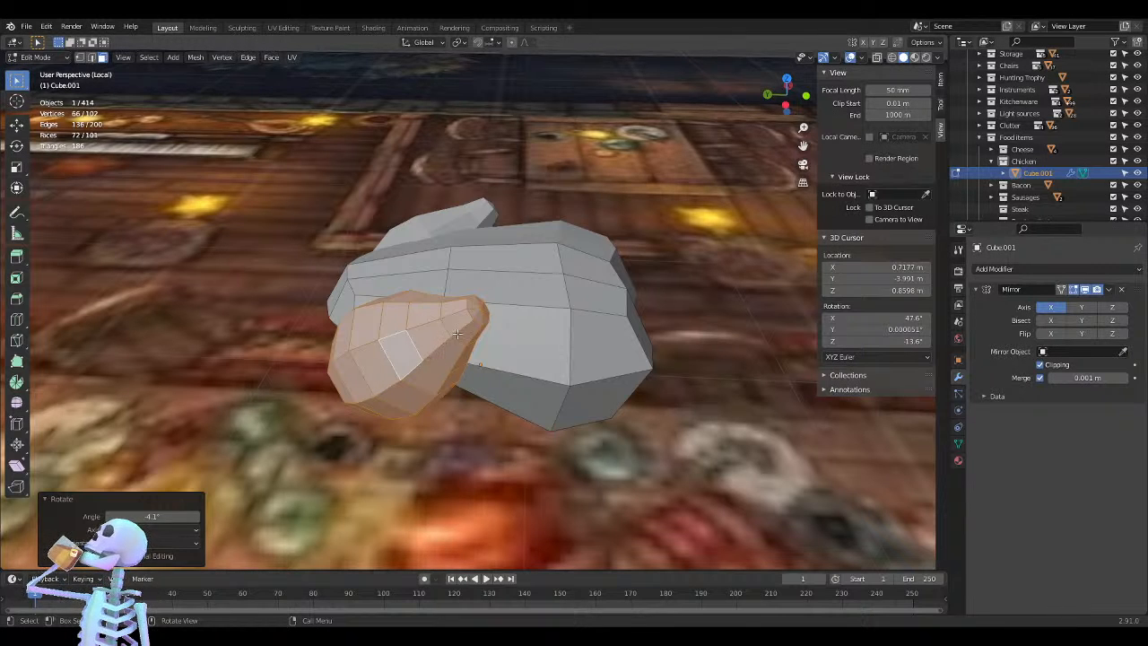
{"action": "middle_click_drag", "start_coordinate": [458, 333], "coordinate": [477, 284]}
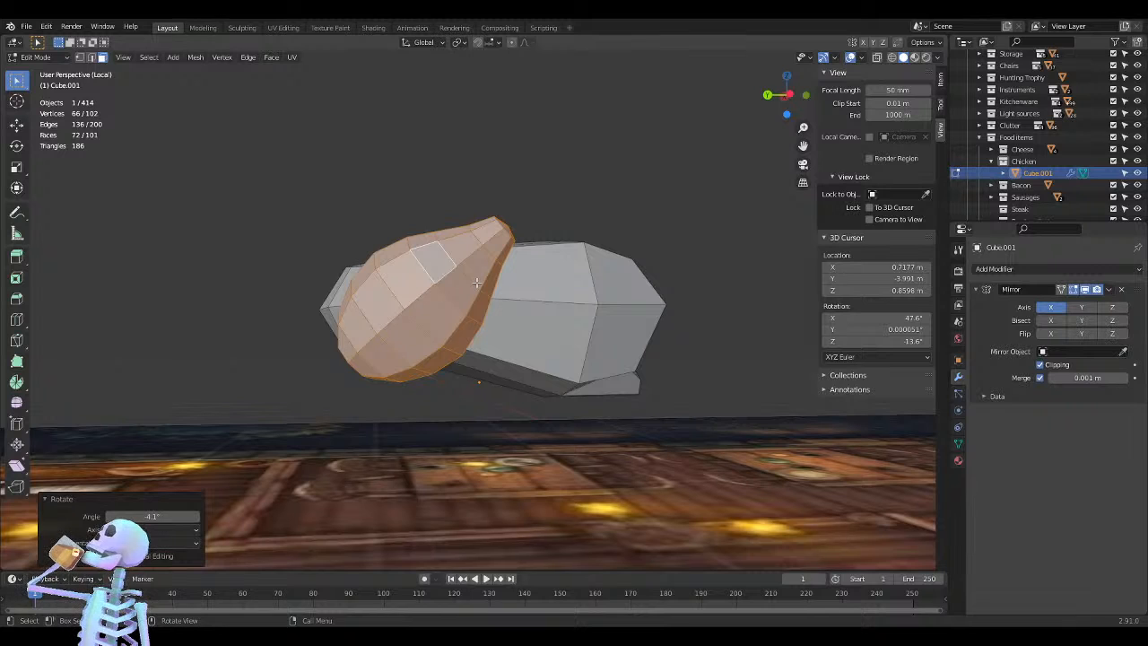
{"action": "key", "text": "ctrl+z"}
{"action": "key", "text": "ctrl+z"}
{"action": "key", "text": "ctrl+z"}
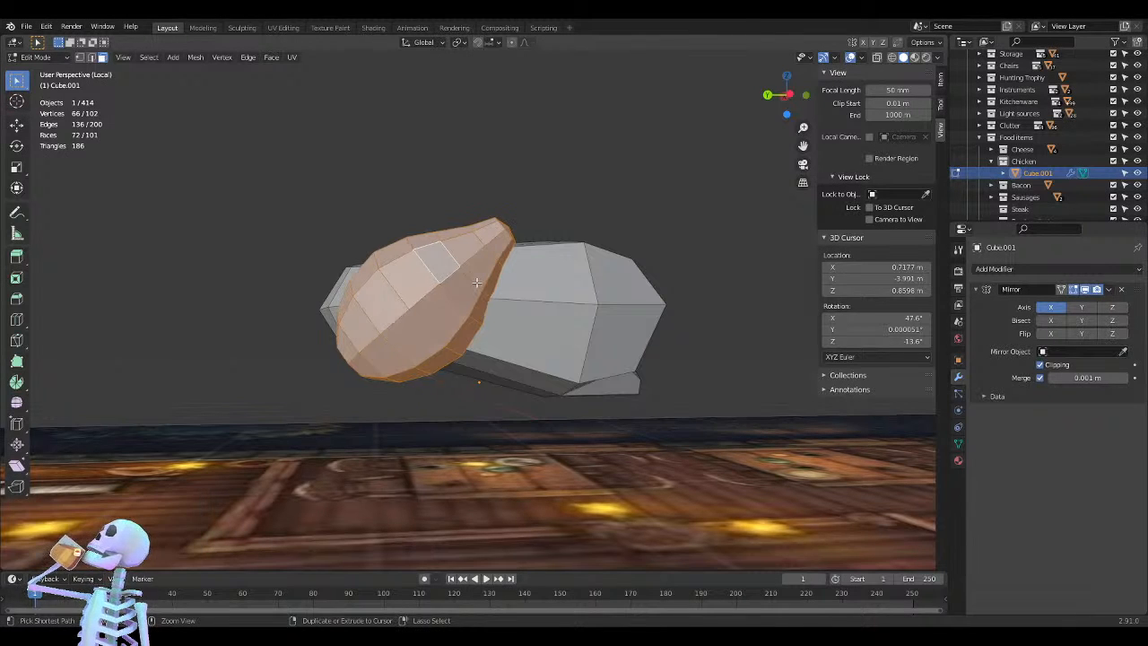
{"action": "key", "text": "ctrl+z"}
{"action": "key", "text": "ctrl+z"}
{"action": "key", "text": "ctrl+z"}
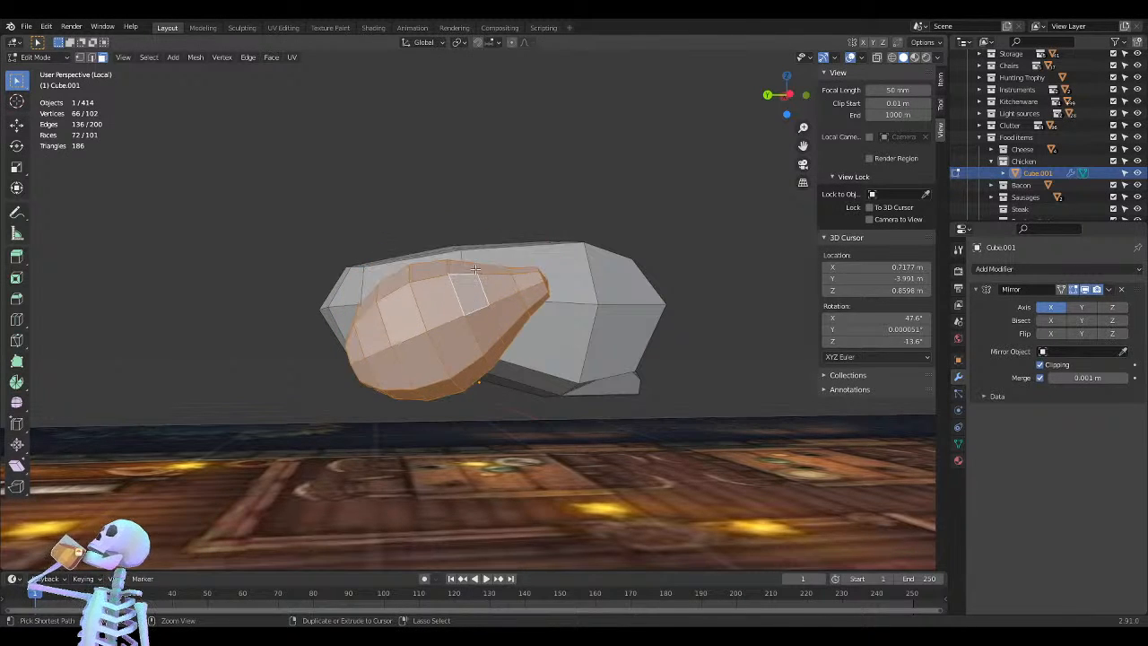
In the top view, move the leg about 0.127 m outward along negative X, clear of the body
{"action": "key", "text": "KP_7"}
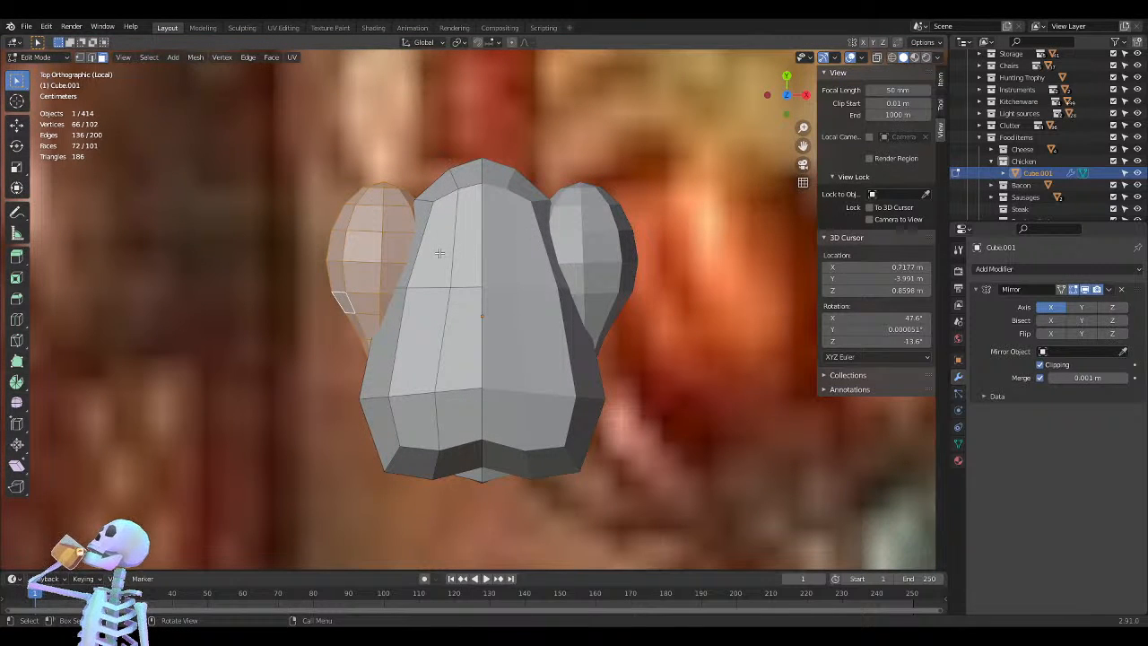
{"action": "key", "text": "g"}
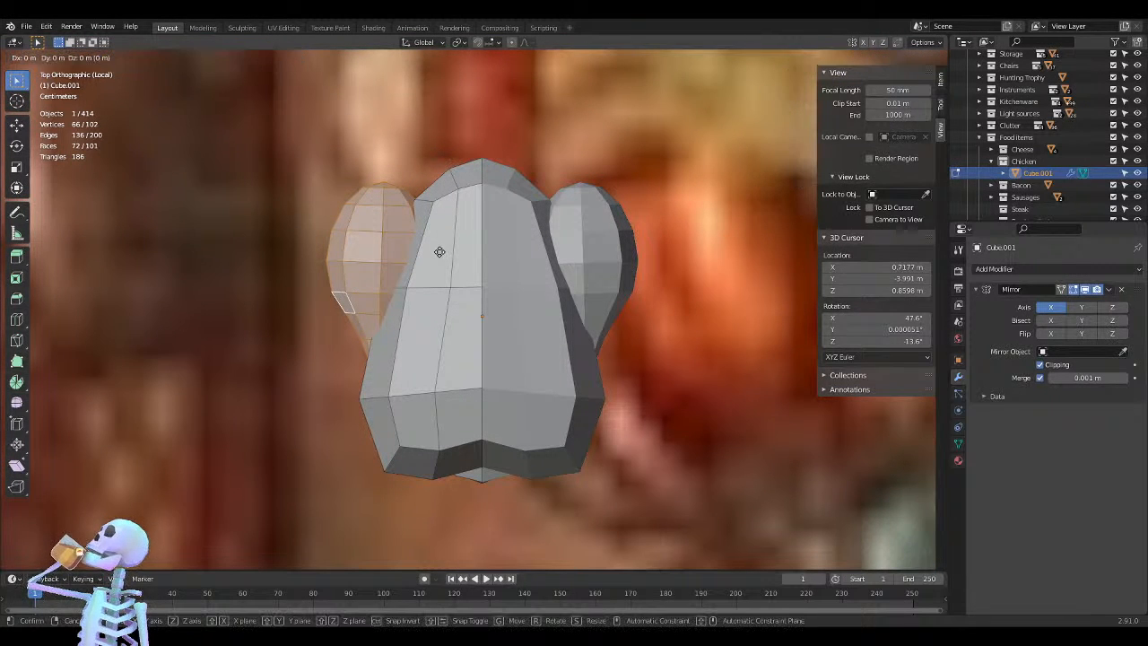
{"action": "left_click", "coordinate": [361, 253]}
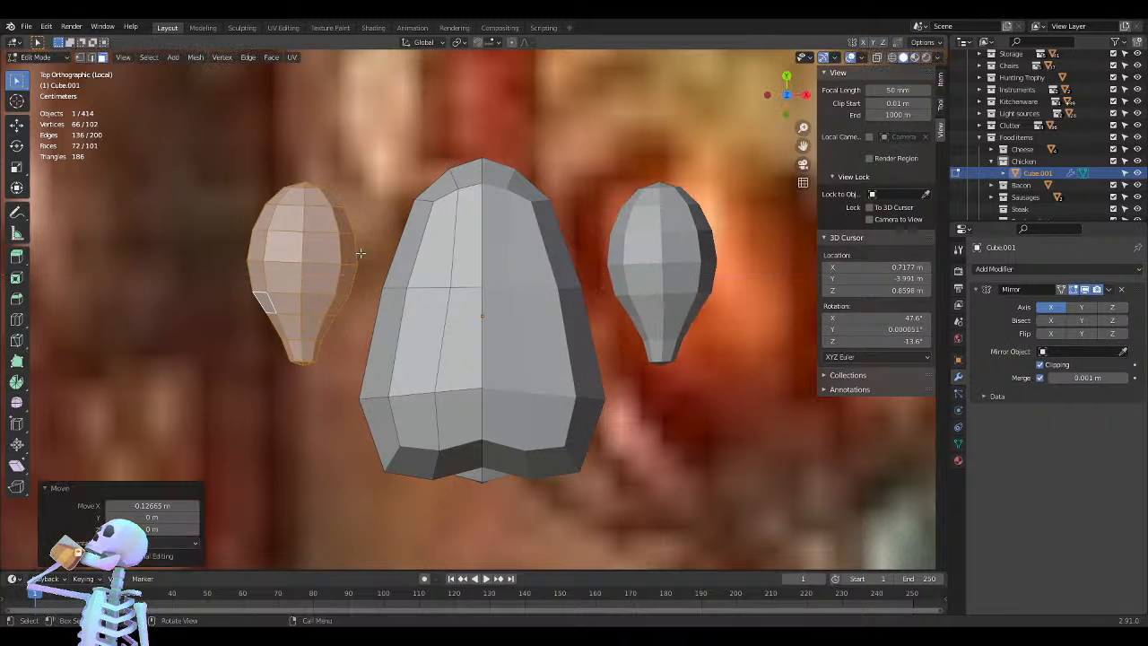
{"action": "middle_click_drag", "start_coordinate": [291, 302], "coordinate": [377, 312], "text": "shift"}
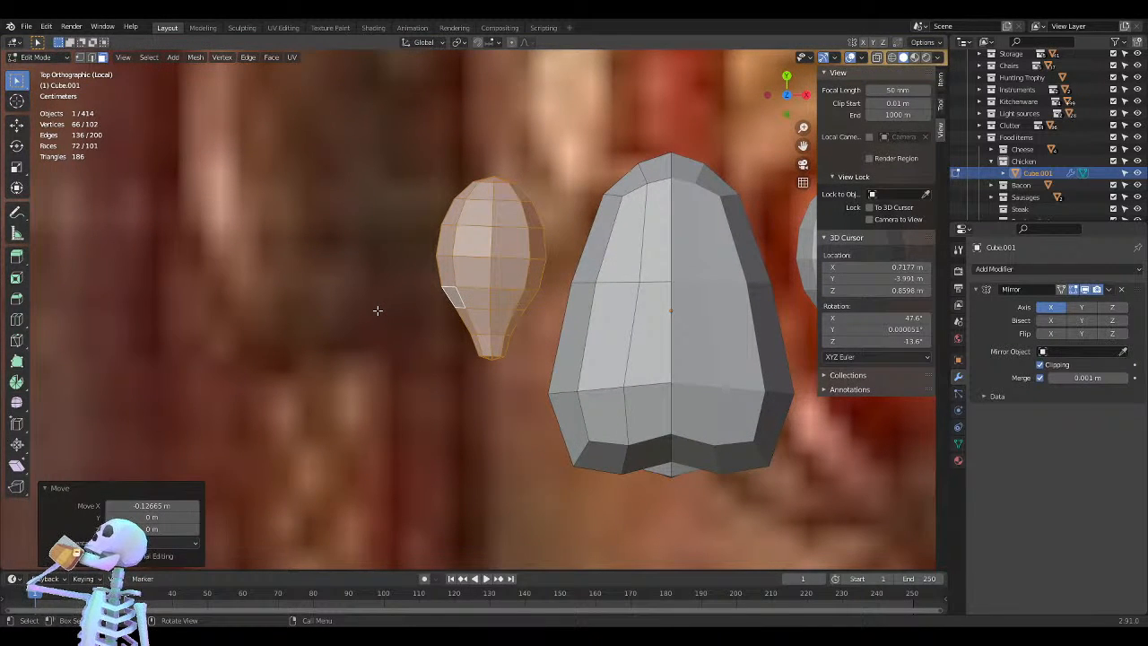
In the left side view, reselect only the whole leg and raise it about 0.3 m along Z above the body
{"action": "key", "text": "KP_3"}
{"action": "key", "text": "ctrl+KP_3"}
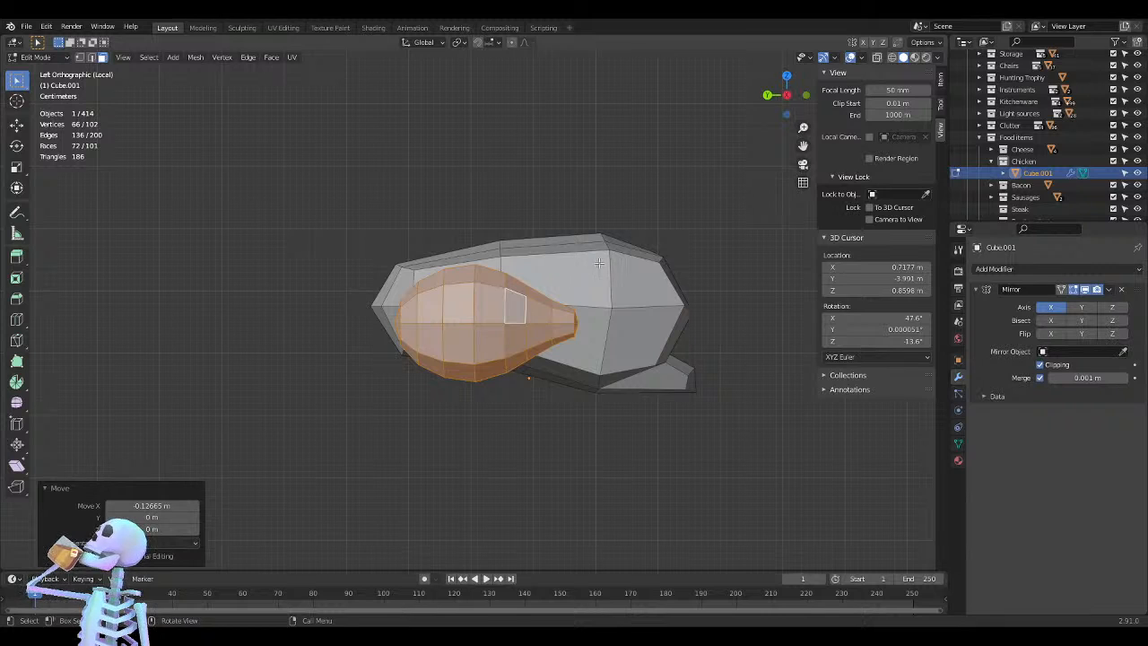
{"action": "left_click", "coordinate": [521, 368]}
{"action": "key", "text": "l"}
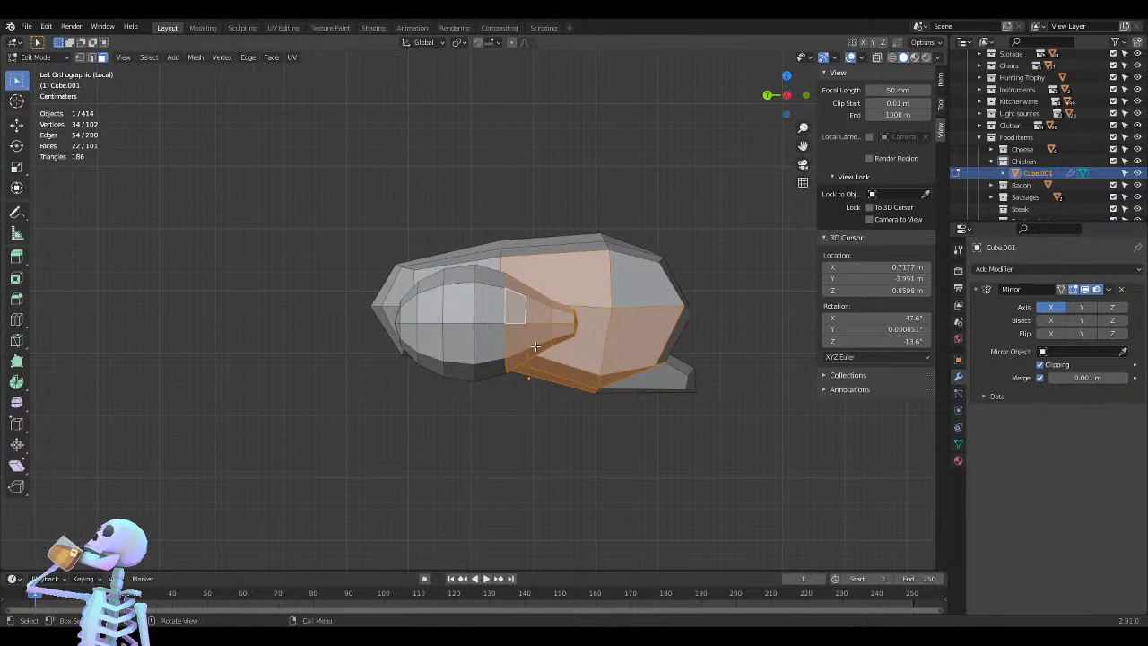
{"action": "left_click", "coordinate": [538, 338]}
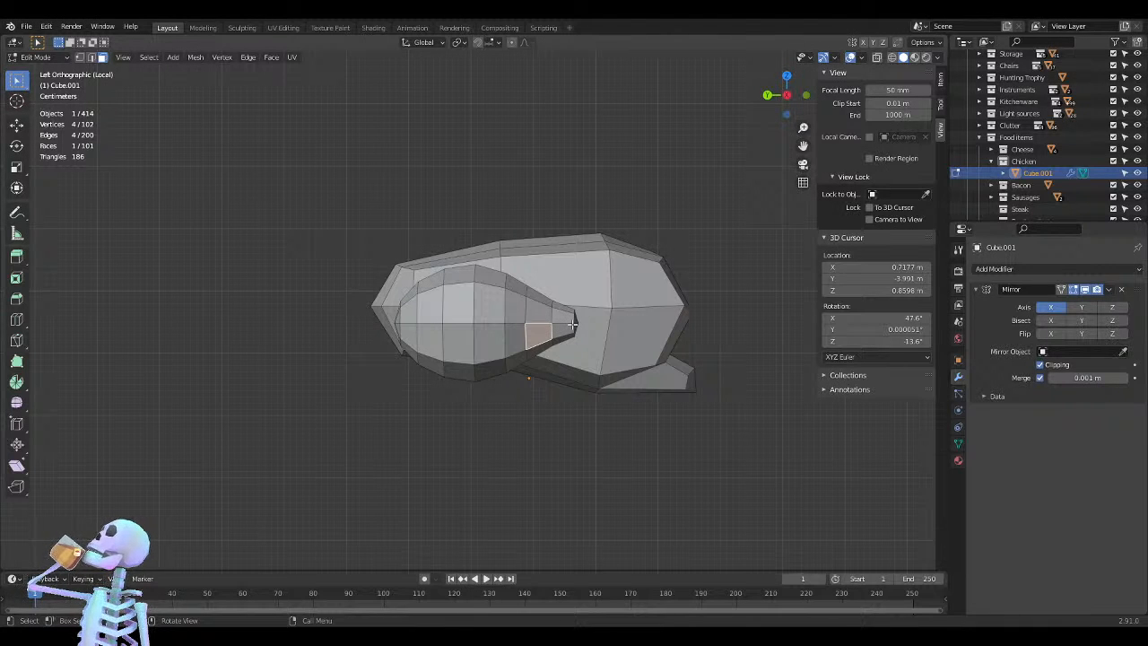
{"action": "key", "text": "ctrl+KP_Add"}
{"action": "key", "text": "ctrl+KP_Add"}
{"action": "key", "text": "ctrl+KP_Add"}
{"action": "key", "text": "ctrl+KP_Add"}
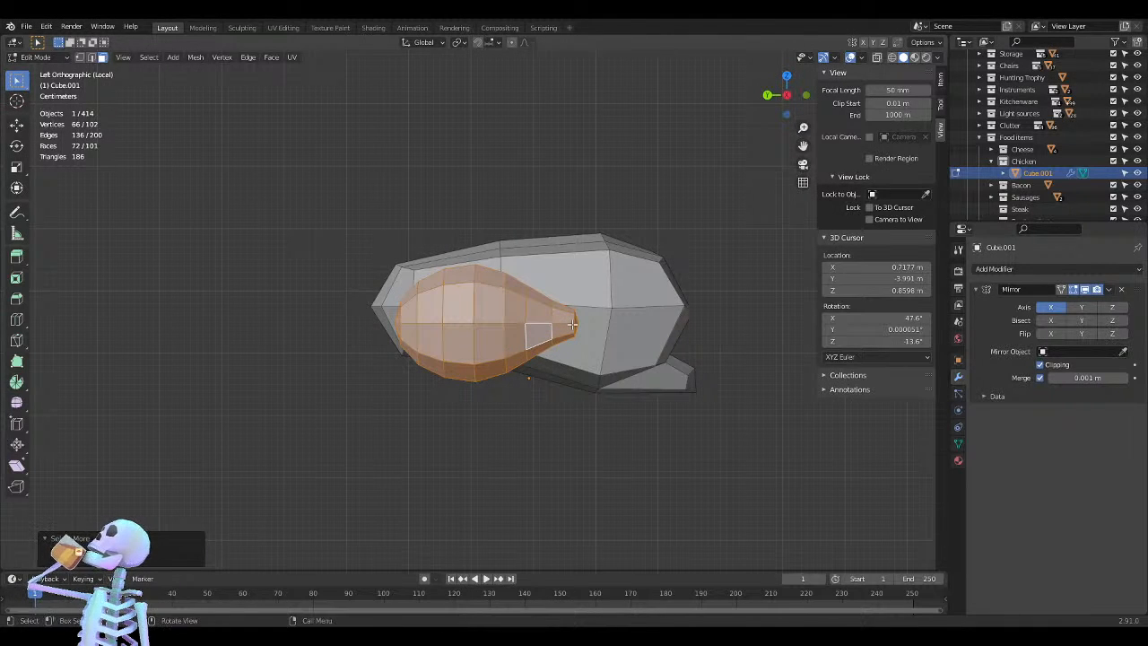
{"action": "key", "text": "g"}
{"action": "key", "text": "z"}
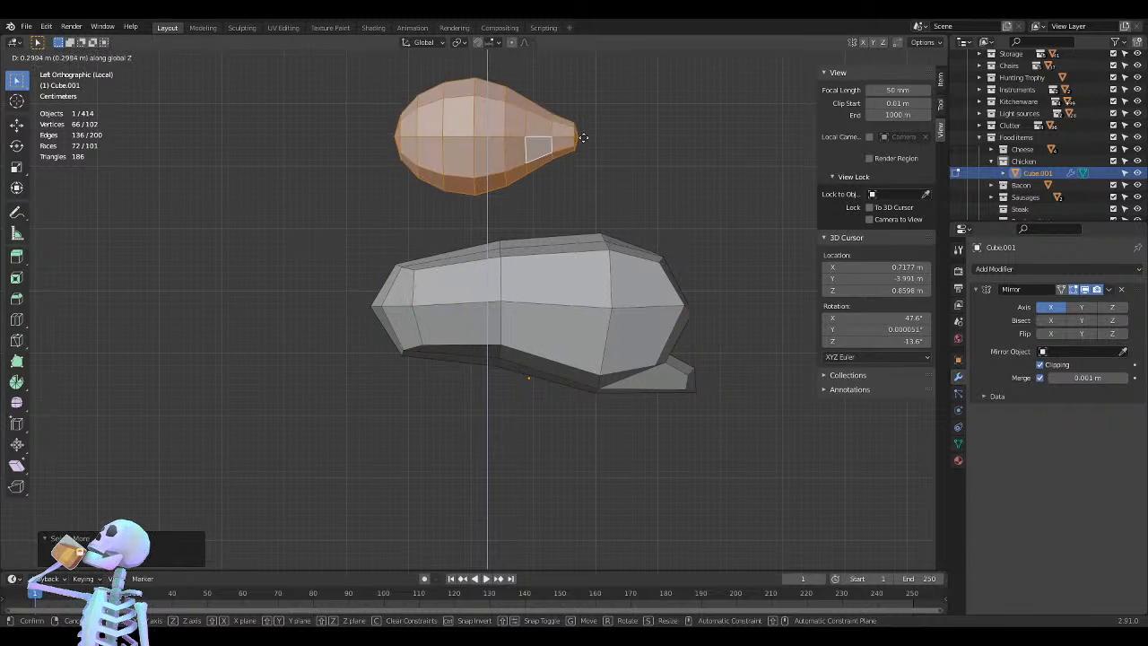
{"action": "left_click", "coordinate": [591, 140]}
{"action": "middle_click_drag", "start_coordinate": [591, 140], "coordinate": [563, 314], "text": "shift"}
With X-ray on, select all faces of the leg's narrow tapered end and rotate them 105° in the side view
{"action": "left_click", "coordinate": [598, 247]}
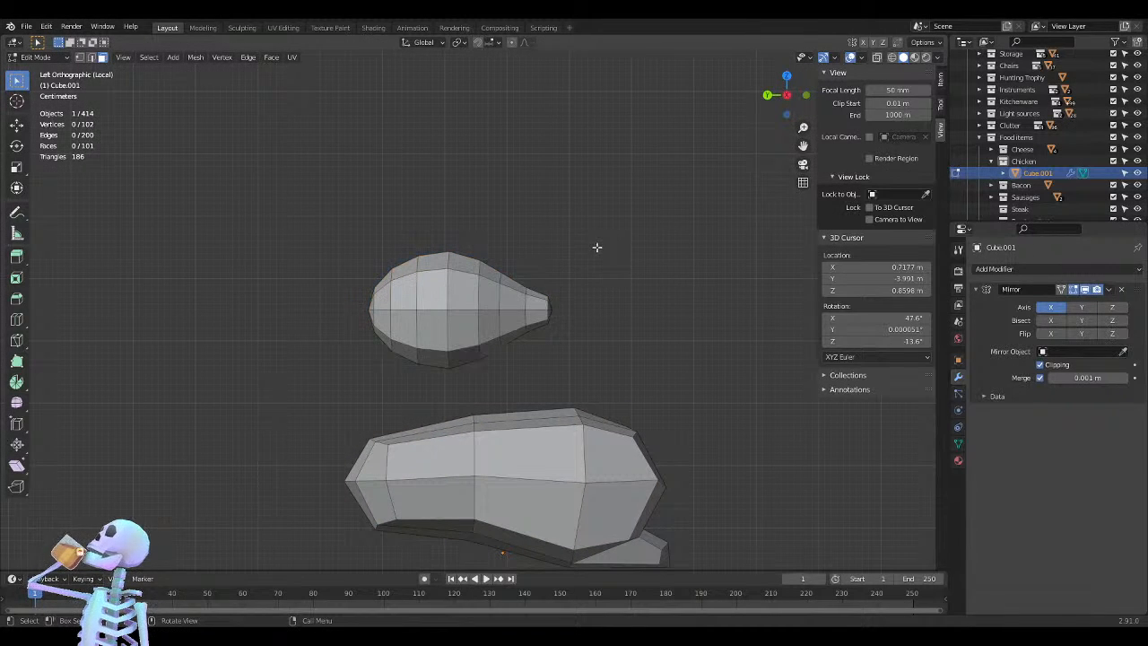
{"action": "left_click_drag", "start_coordinate": [604, 224], "coordinate": [487, 359]}
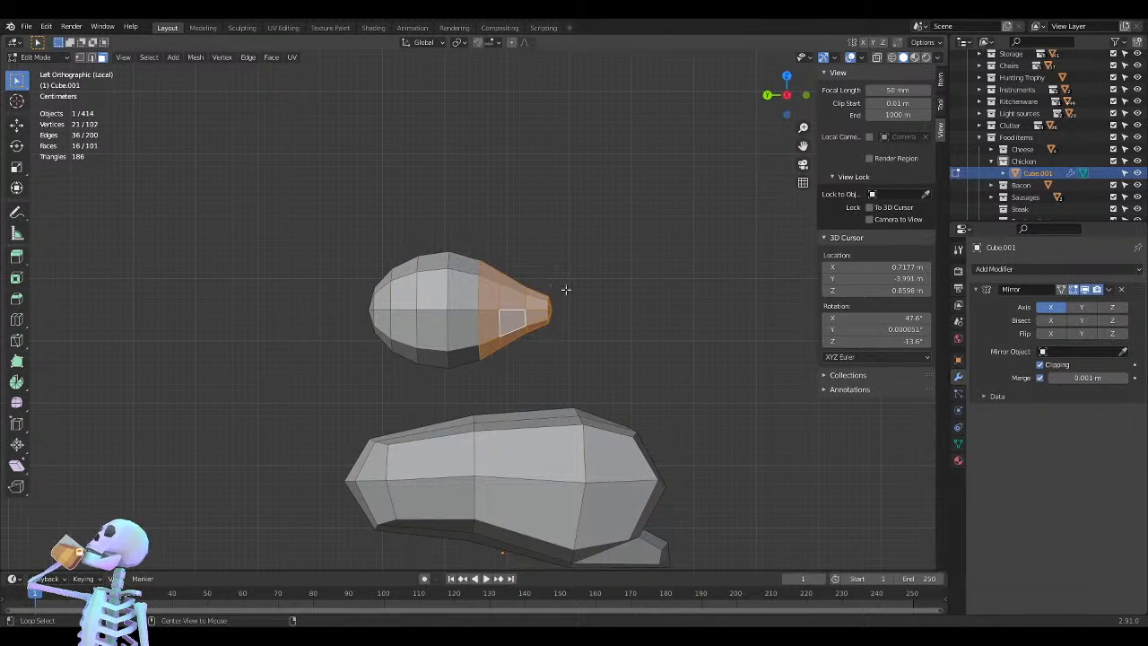
{"action": "key", "text": "alt+z"}
{"action": "left_click_drag", "start_coordinate": [583, 242], "coordinate": [485, 355]}
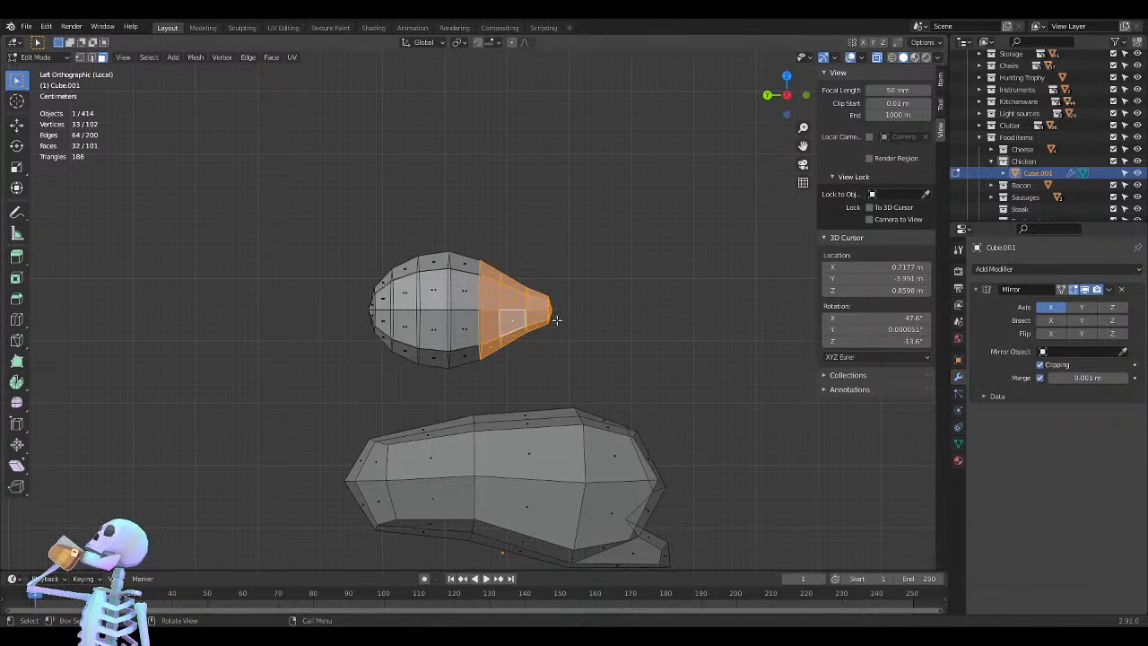
{"action": "key", "text": "r"}
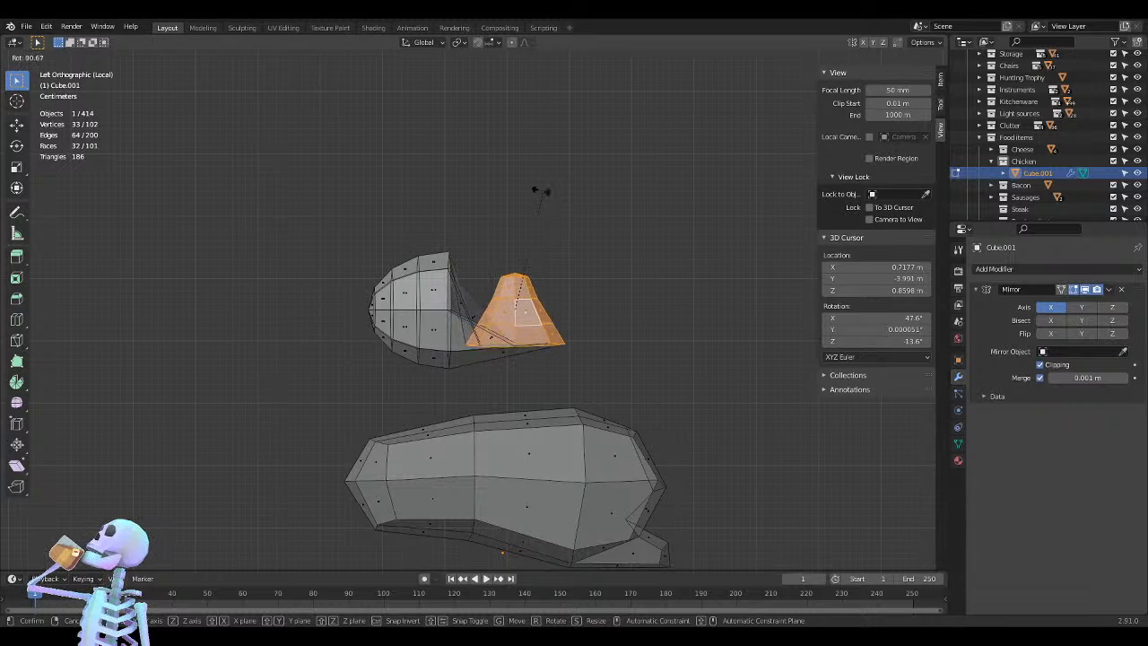
{"action": "left_click", "coordinate": [507, 172]}
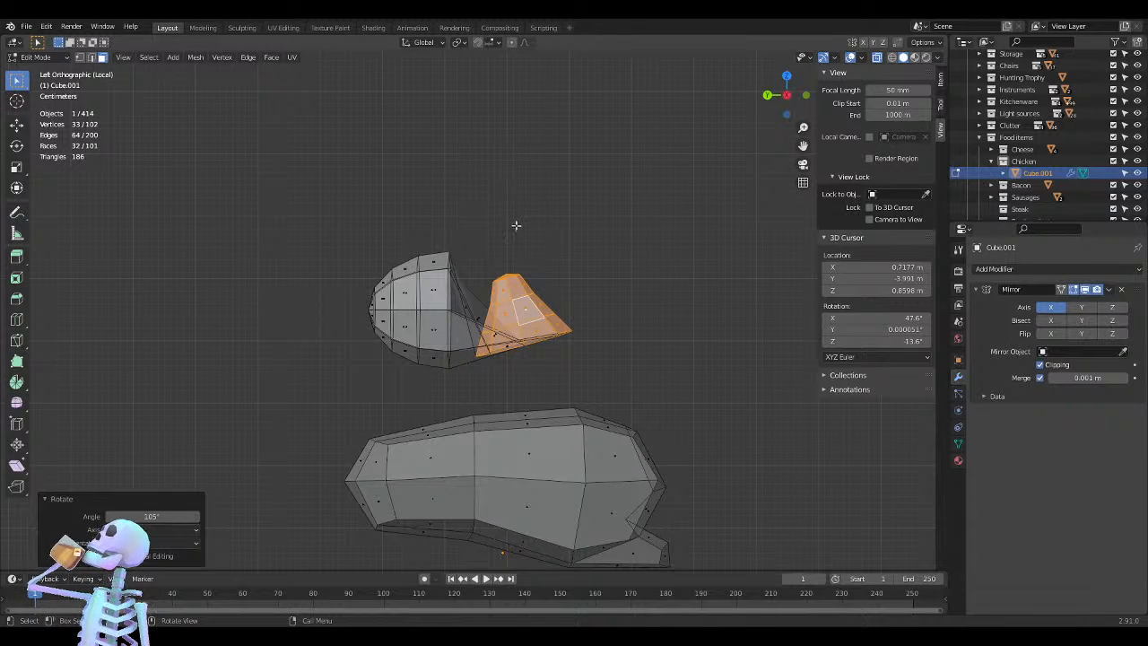
Move the narrow end about 0.034 m in Y and 0.181 m in Z, rotate it 22.2°, and shift it 0.035 m in Y and 0.013 m in Z
{"action": "key", "text": "g"}
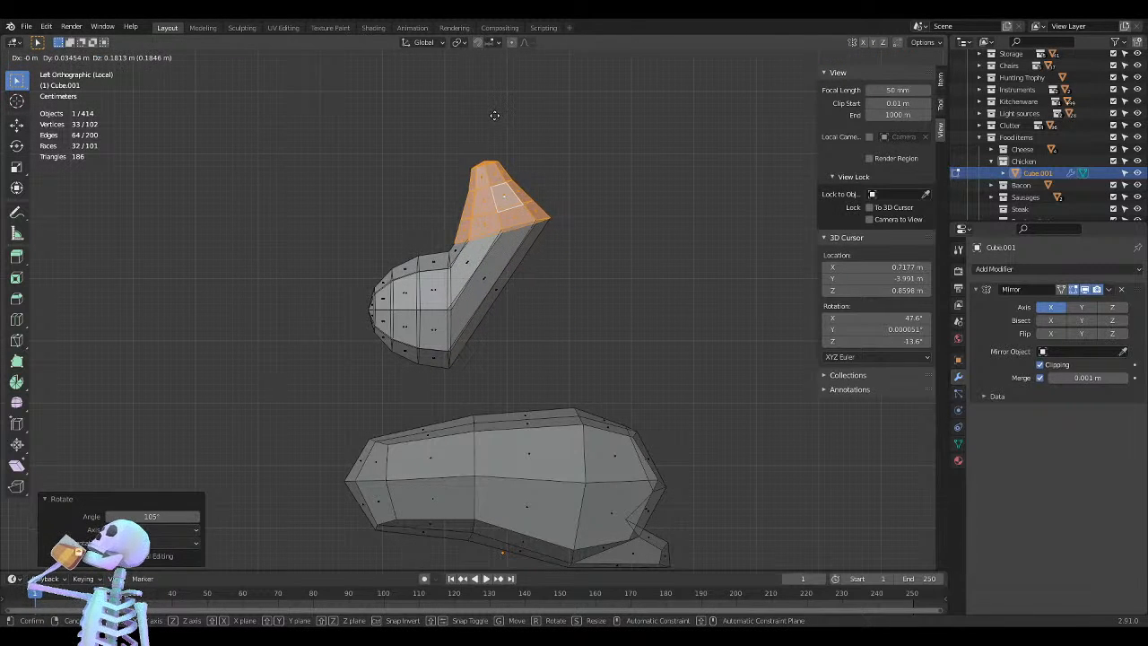
{"action": "left_click", "coordinate": [497, 119]}
{"action": "key", "text": "r"}
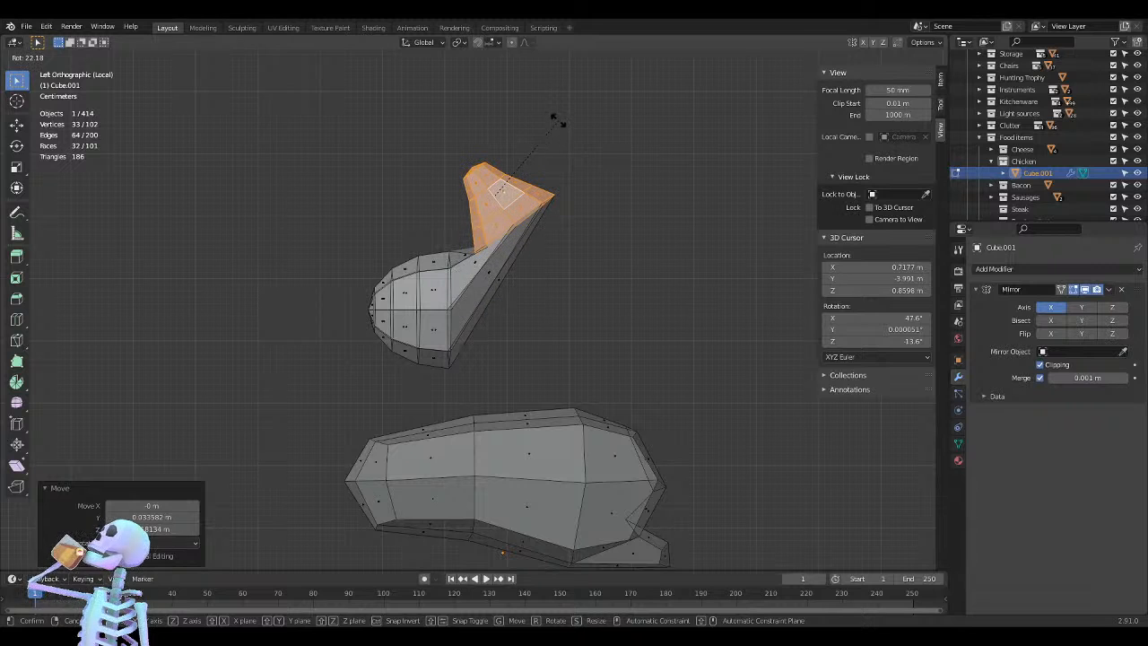
{"action": "left_click", "coordinate": [554, 116]}
{"action": "key", "text": "g"}
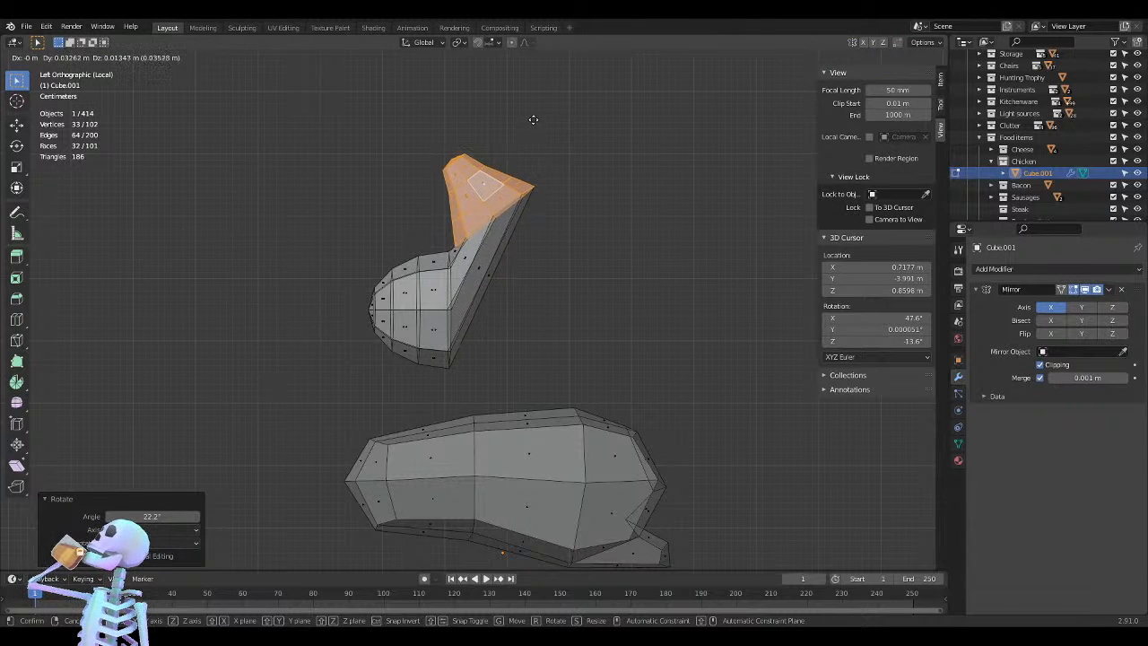
{"action": "left_click", "coordinate": [532, 120]}
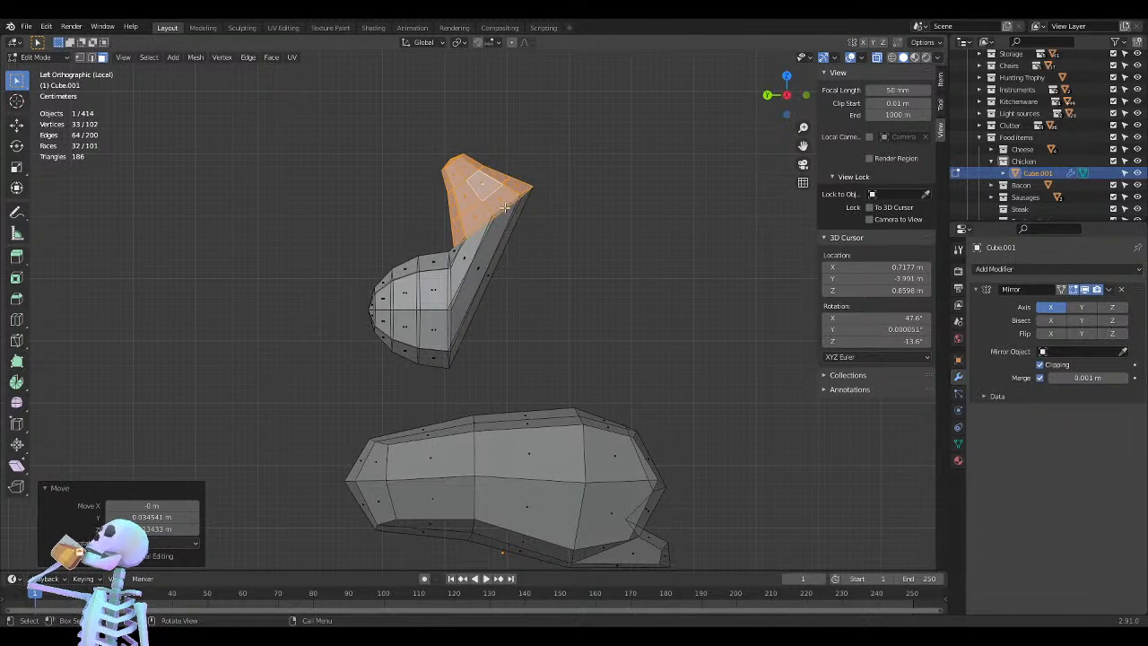
Shrink three successive edge loops of the upper section toward its tip, scaling them to about 0.87, 0.81 and 0.864
{"action": "key", "text": "2"}
{"action": "left_click", "coordinate": [581, 186], "text": "alt"}
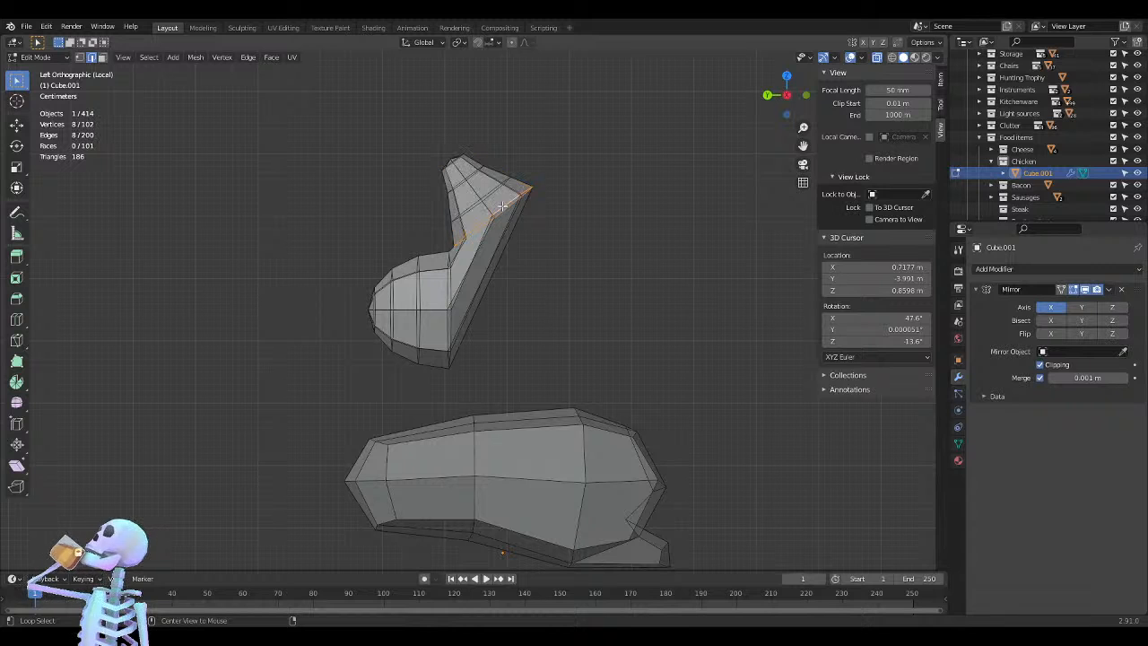
{"action": "key", "text": "s"}
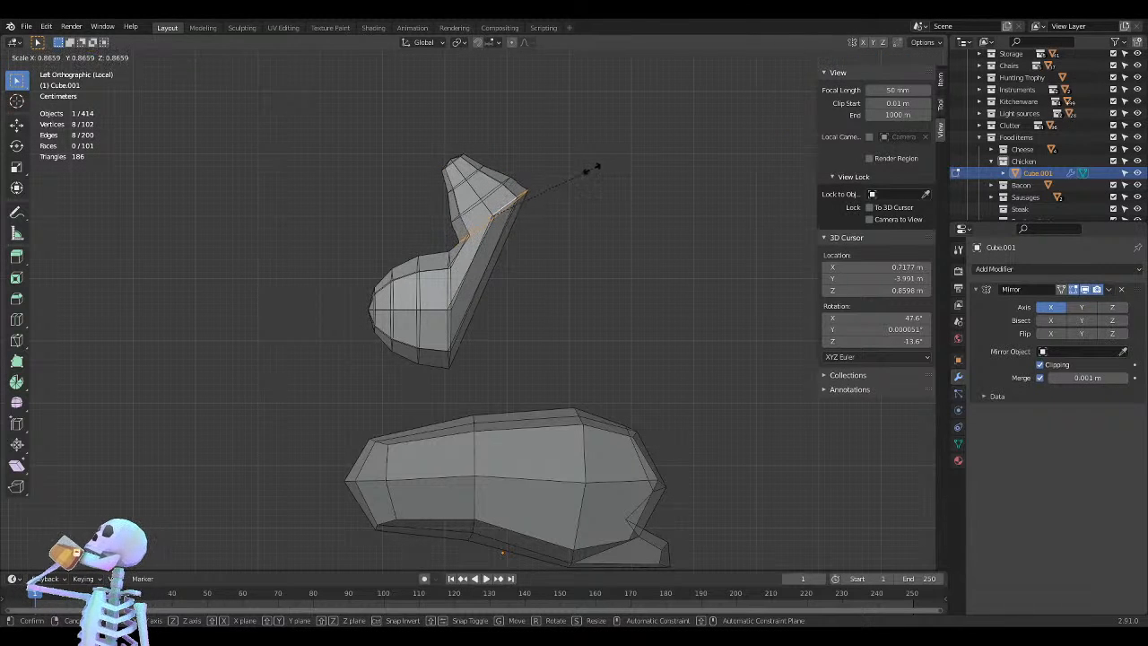
{"action": "left_click", "coordinate": [592, 168]}
{"action": "left_click", "coordinate": [495, 194], "text": "alt"}
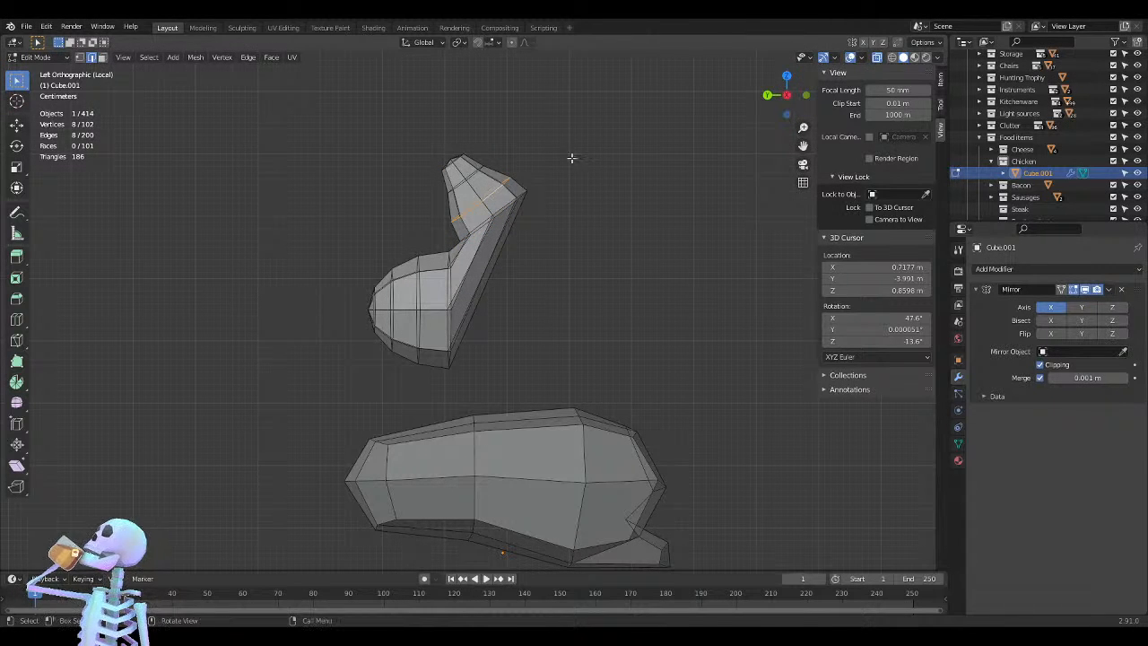
{"action": "key", "text": "s"}
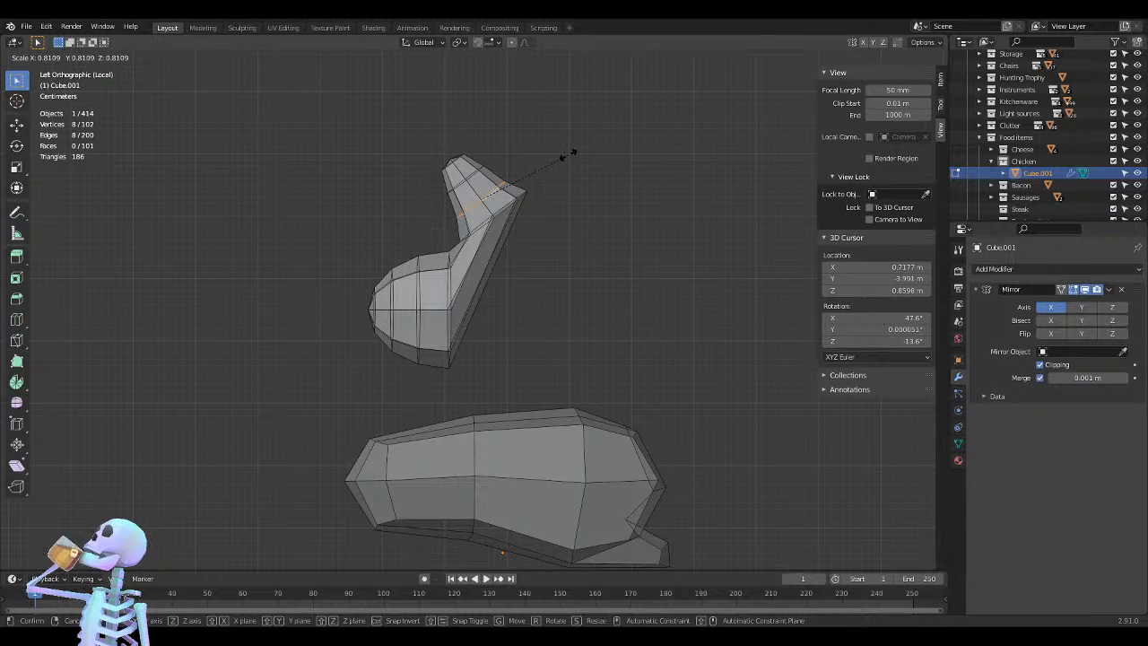
{"action": "left_click", "coordinate": [566, 152]}
{"action": "left_click", "coordinate": [477, 172], "text": "alt"}
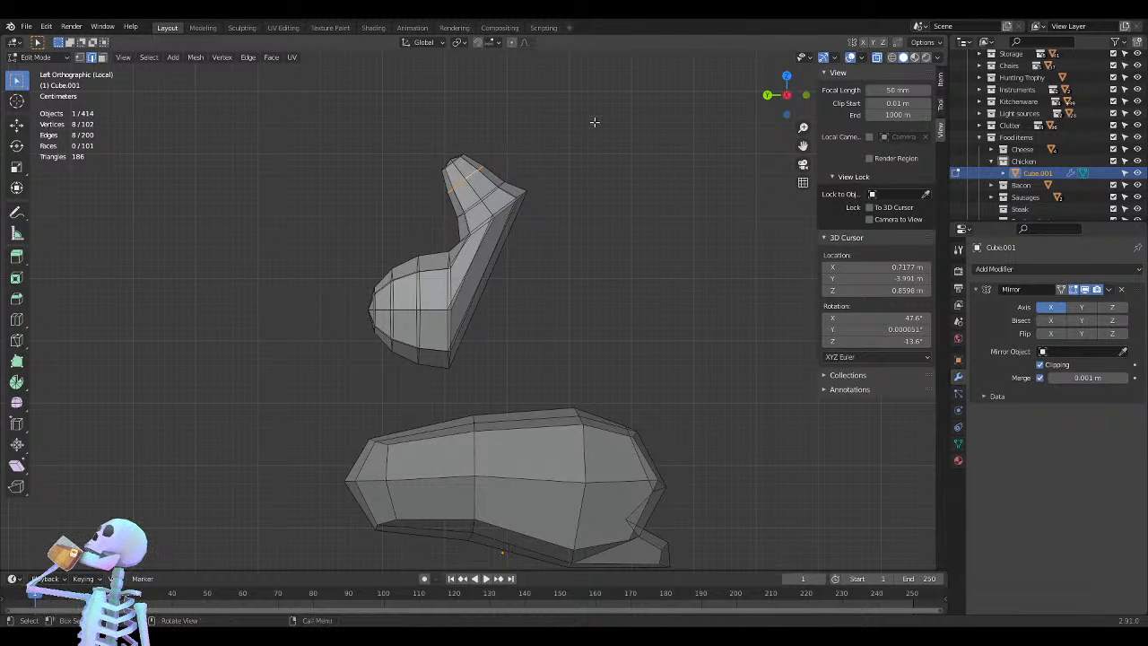
{"action": "key", "text": "s"}
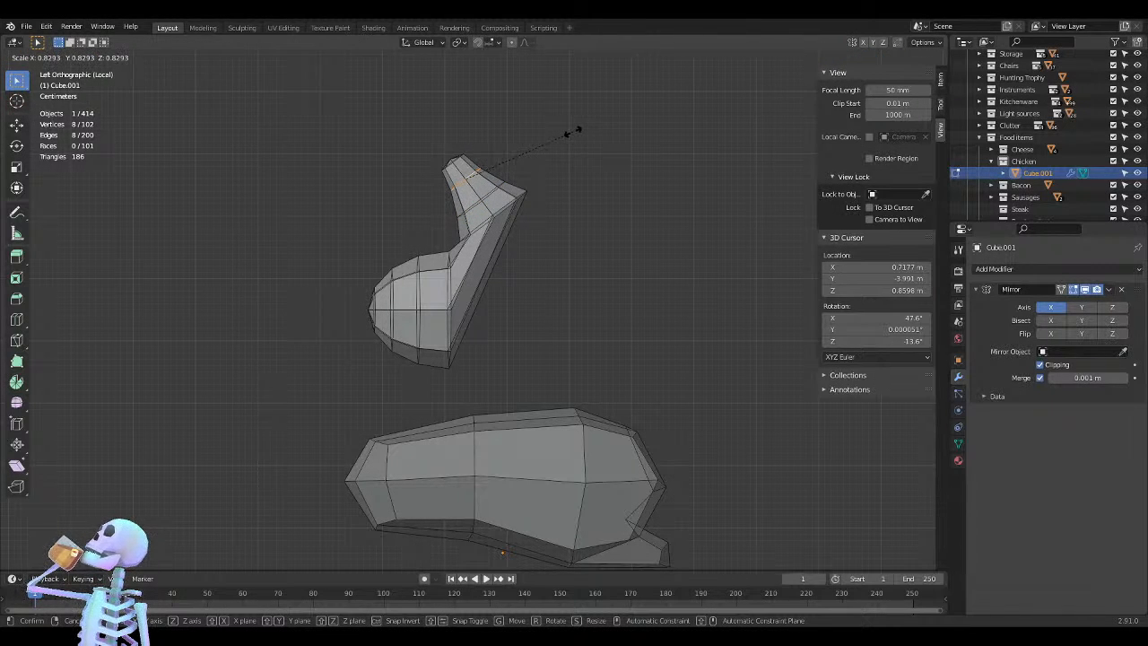
{"action": "left_click", "coordinate": [580, 130]}
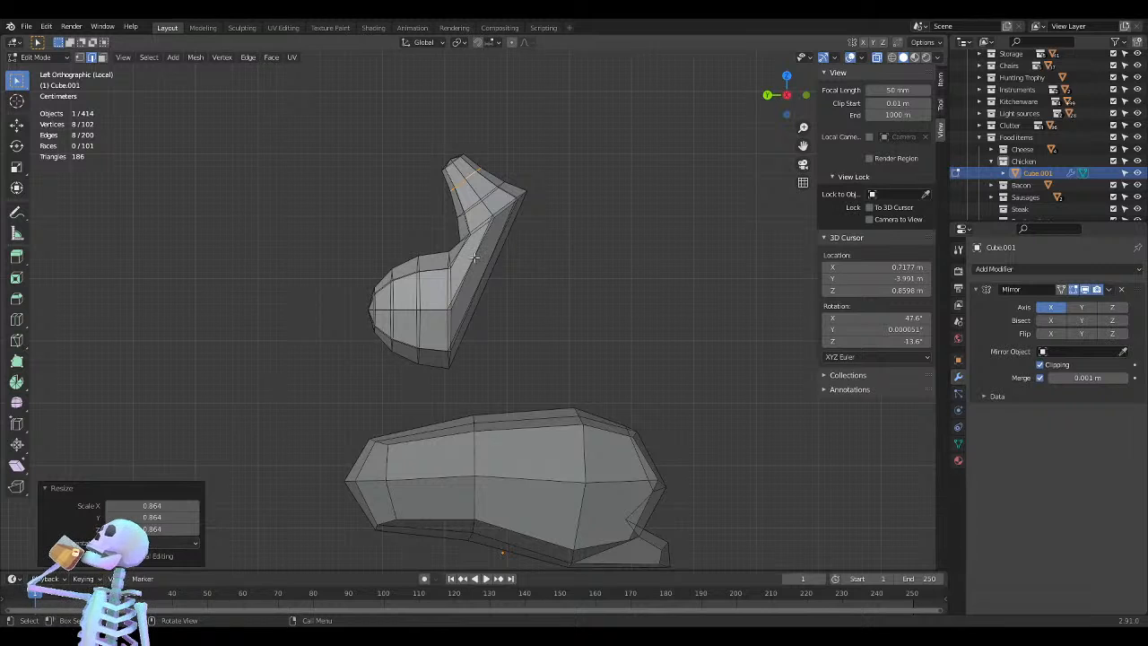
Add one centred loop cut across the stretched section between the leg's round base and upper part
{"action": "key", "text": "ctrl+r"}
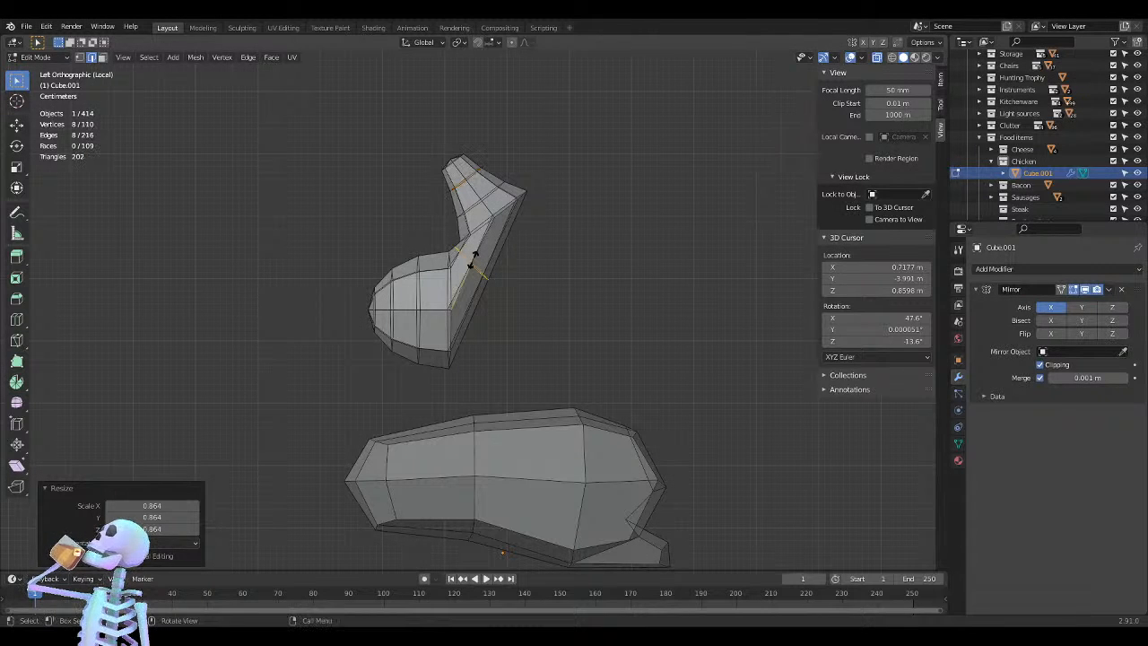
{"action": "left_click", "coordinate": [472, 259]}
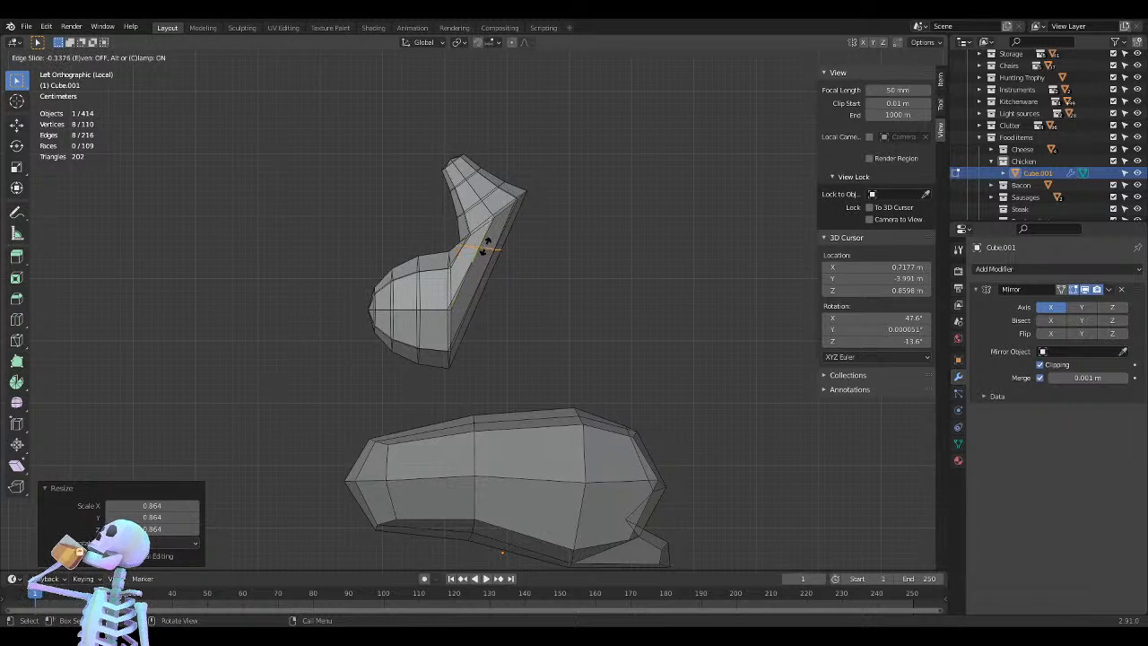
{"action": "right_click", "coordinate": [491, 254]}
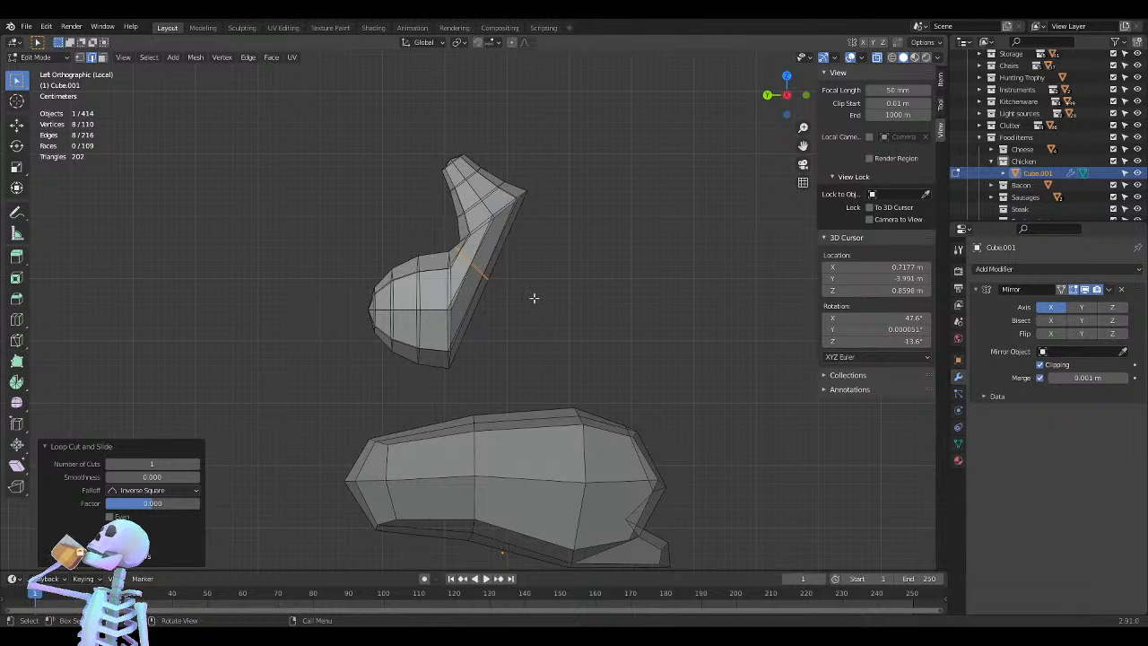
Scale the new edge loop to 1.451 and move it about -0.019 m in Y and -0.018 m in Z to form the bend
{"action": "scroll", "coordinate": [510, 286], "scroll_direction": "up", "scroll_amount": 2}
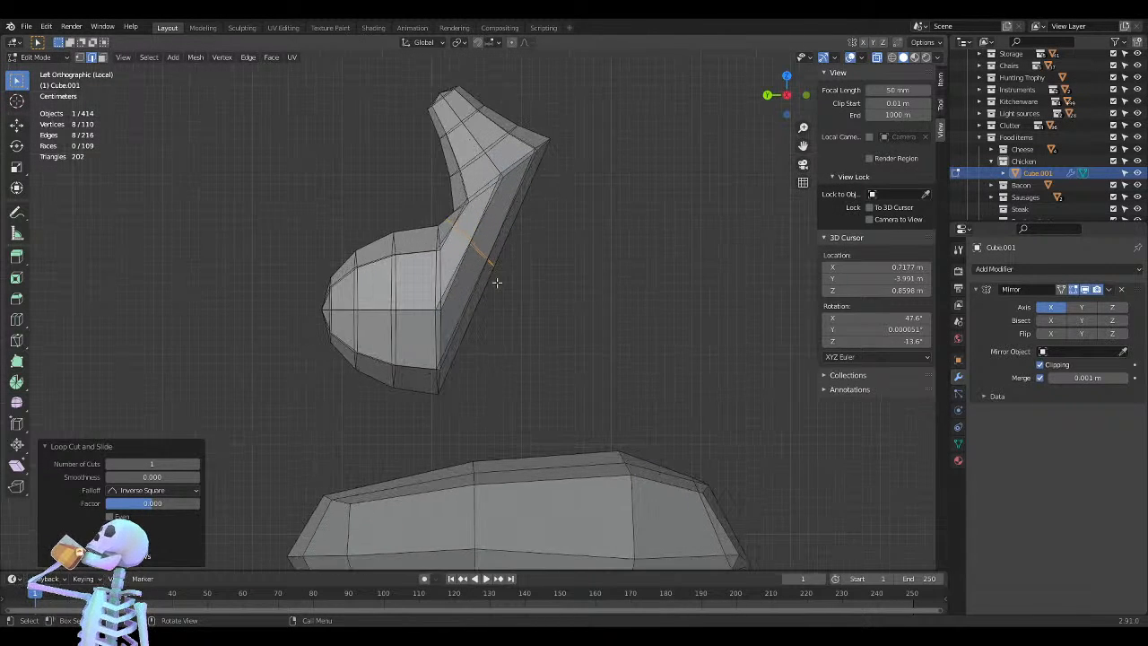
{"action": "scroll", "coordinate": [509, 294], "scroll_direction": "up", "scroll_amount": 1}
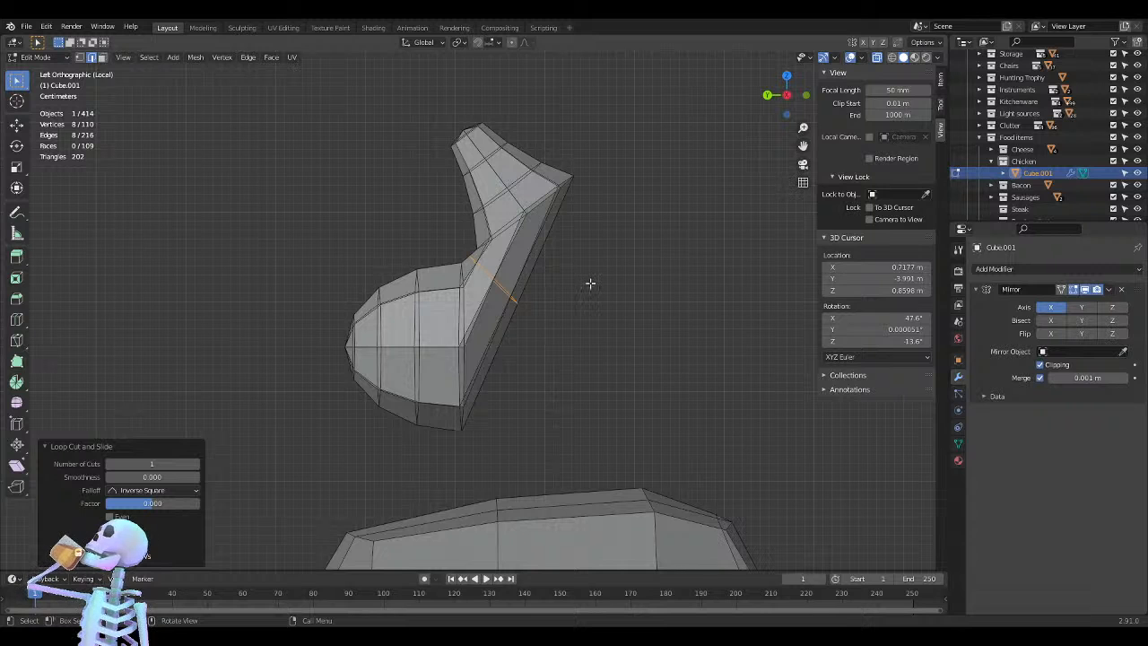
{"action": "key", "text": "s"}
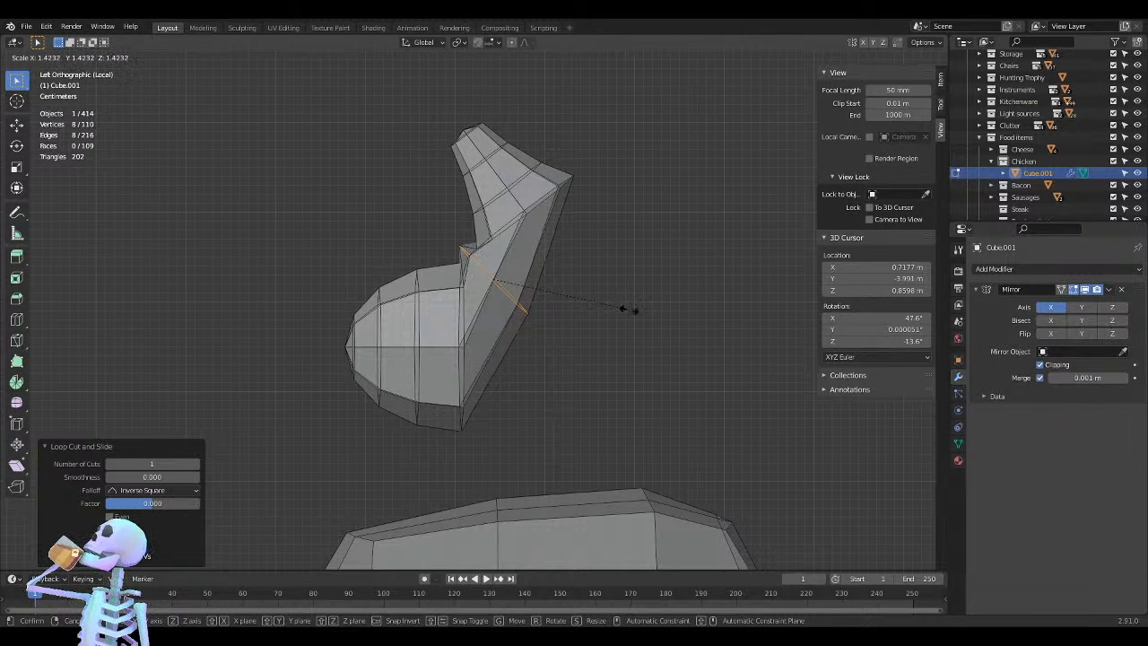
{"action": "left_click", "coordinate": [630, 311]}
{"action": "key", "text": "g"}
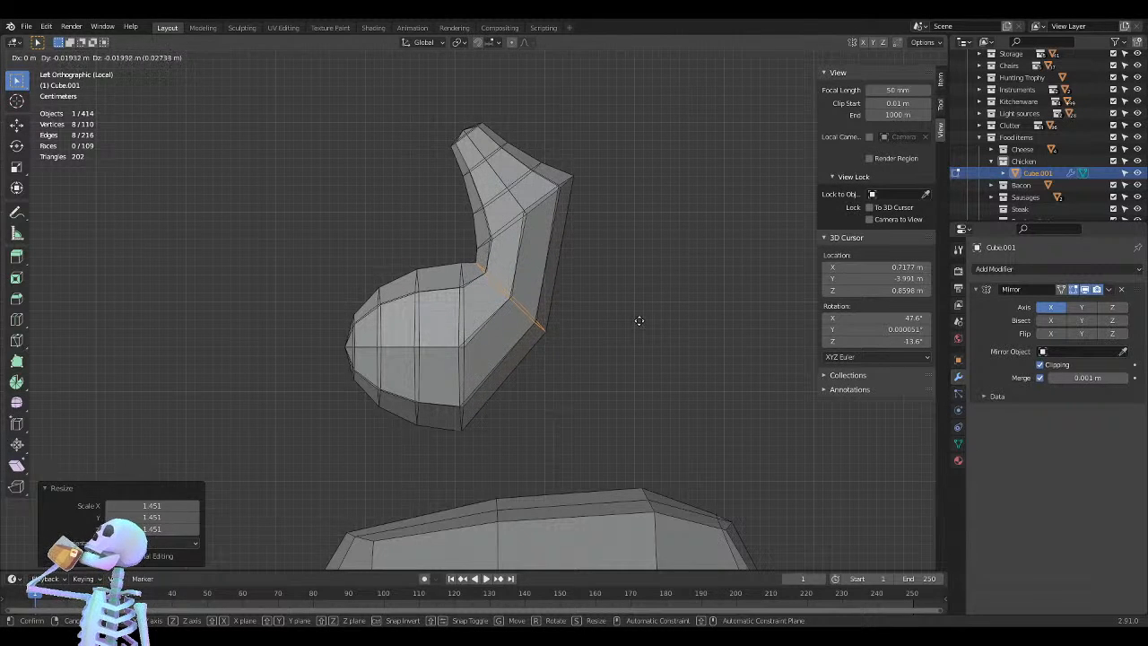
{"action": "left_click", "coordinate": [636, 321]}
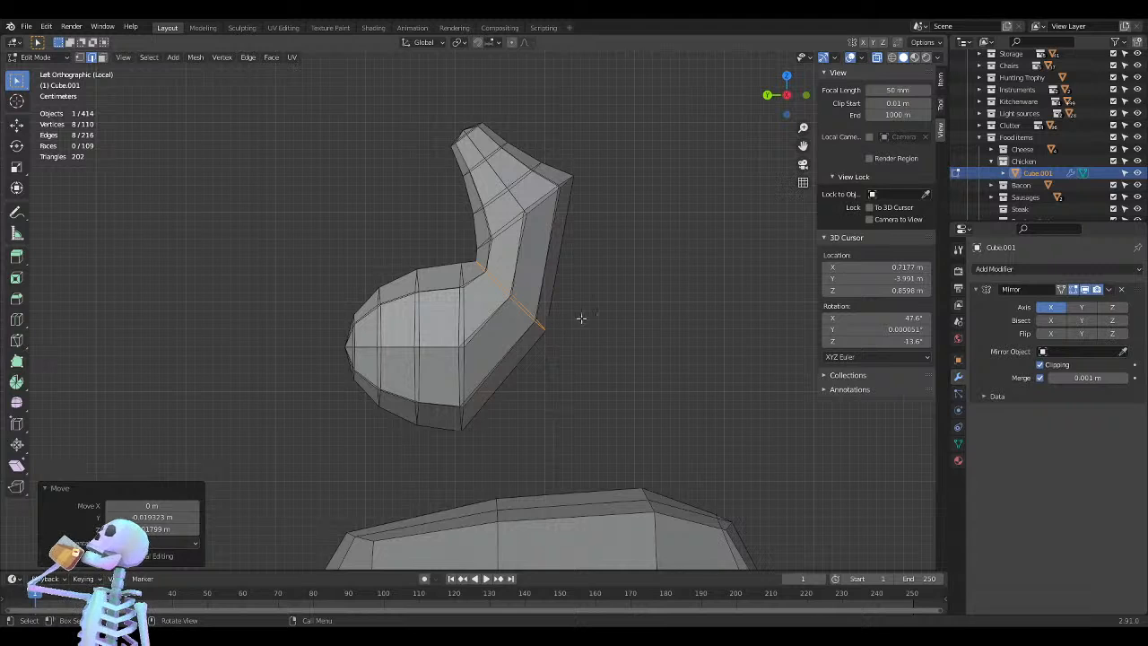
Narrow the bend's edge loop sideways by scaling it to 0.804 along X
{"action": "key", "text": "KP_3"}
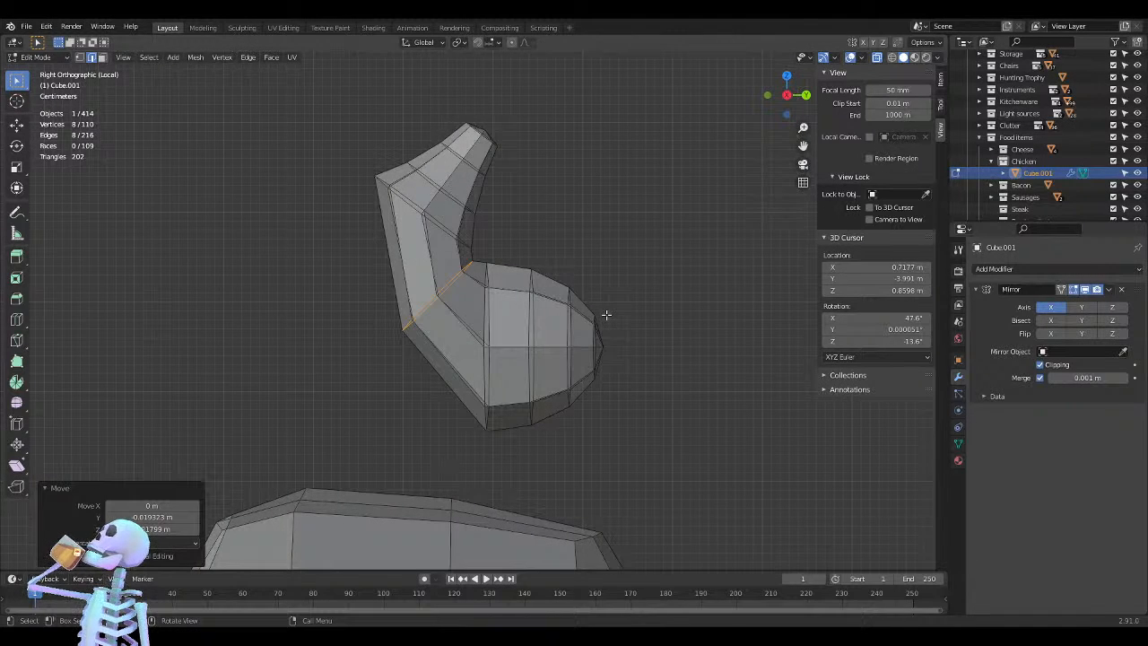
{"action": "key", "text": "KP_1"}
{"action": "scroll", "coordinate": [607, 309], "scroll_direction": "up", "scroll_amount": 3}
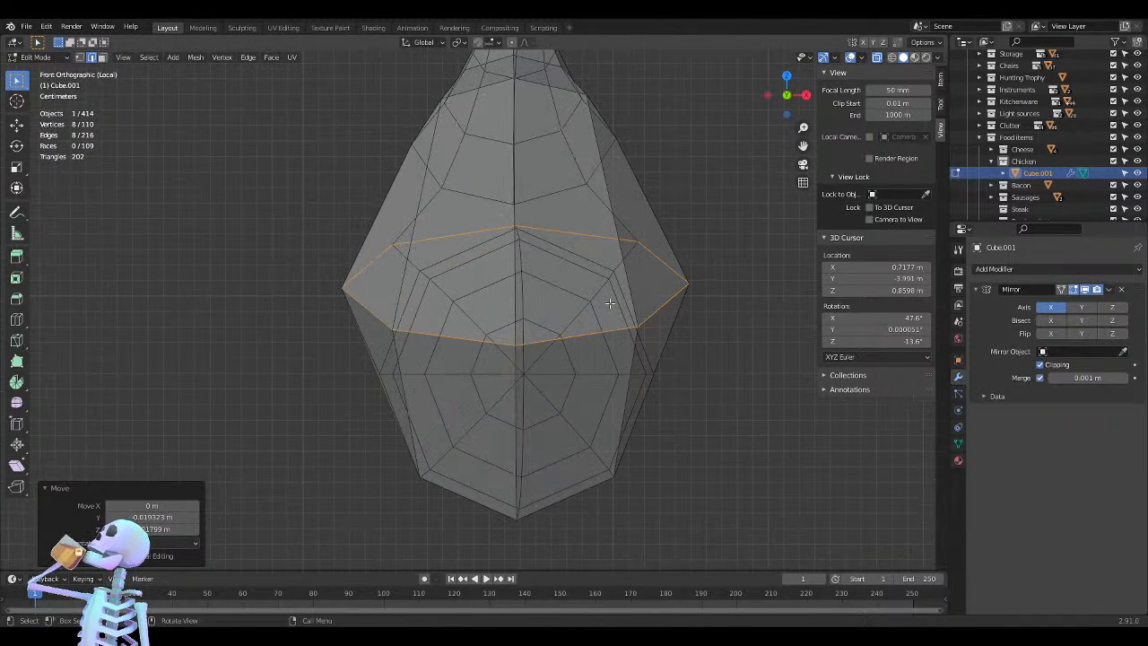
{"action": "key", "text": "s"}
{"action": "key", "text": "x"}
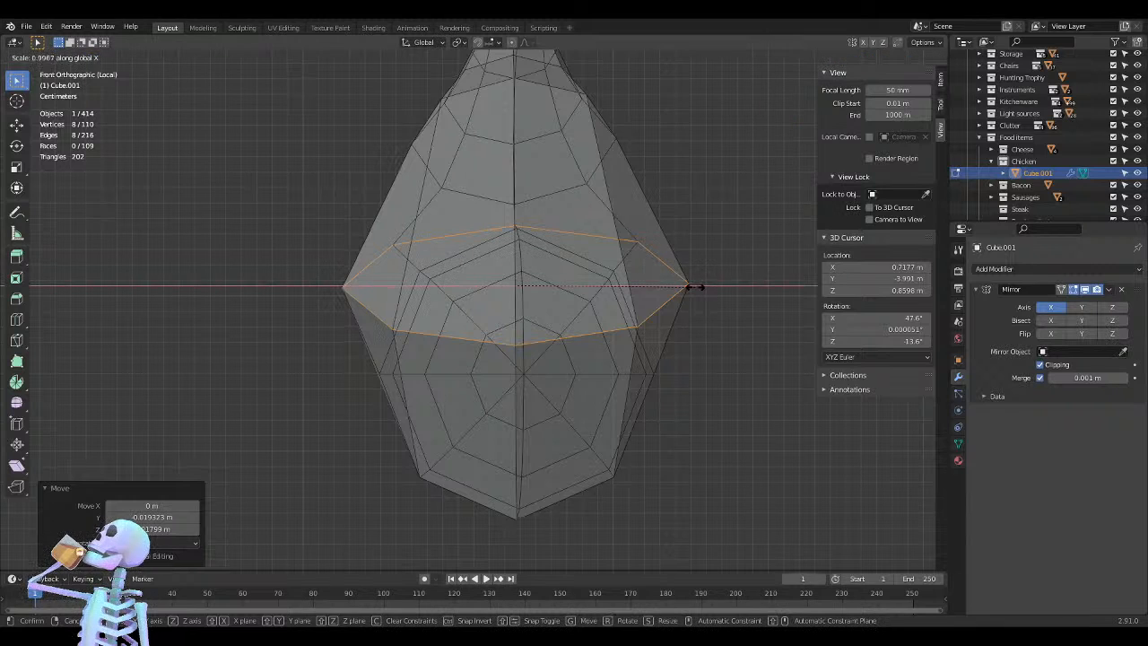
{"action": "left_click", "coordinate": [661, 283]}
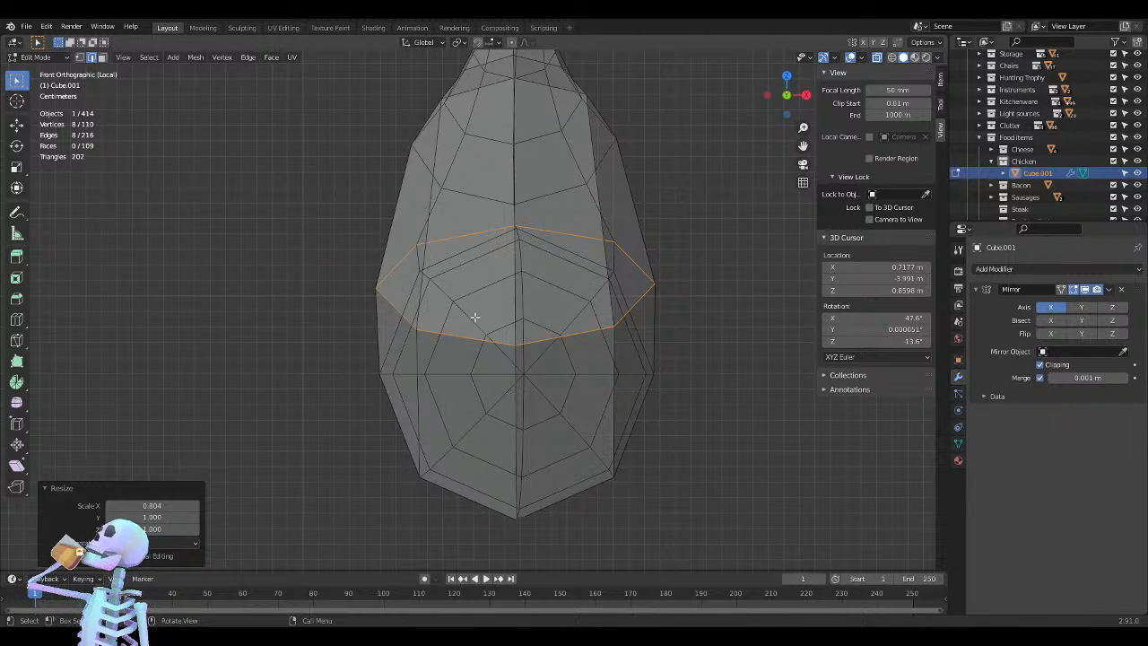
Scale the bend's edge loop to 1.437 and move it about -0.013 m in both Y and Z
{"action": "key", "text": "KP_7"}
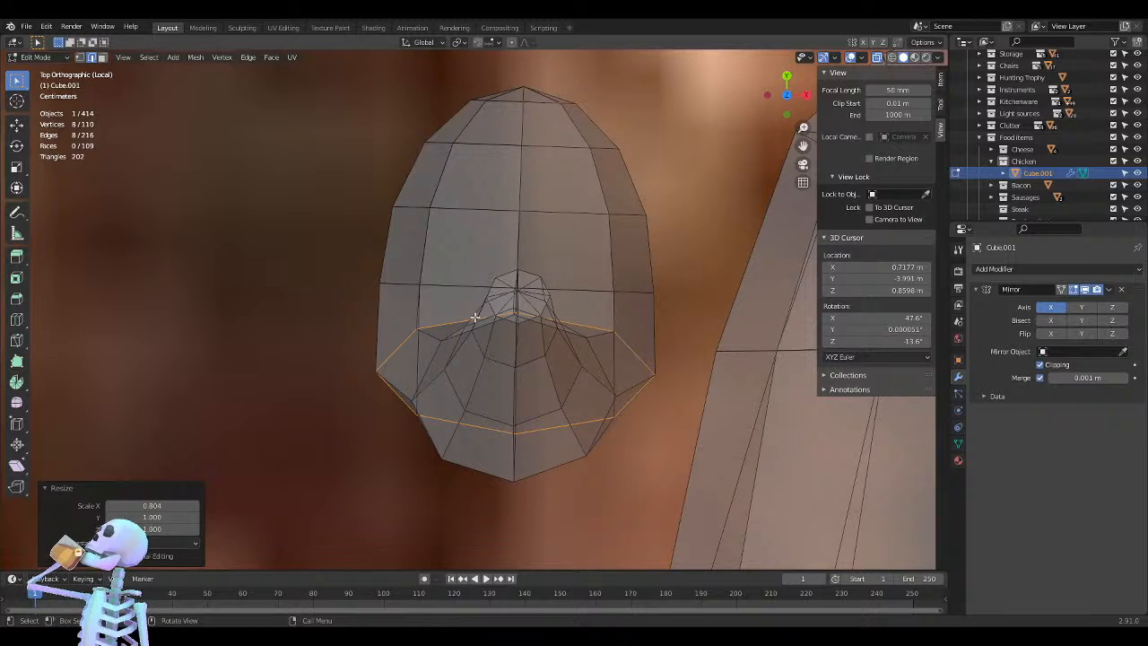
{"action": "key", "text": "KP_1"}
{"action": "key", "text": "KP_3"}
{"action": "key", "text": "ctrl+KP_3"}
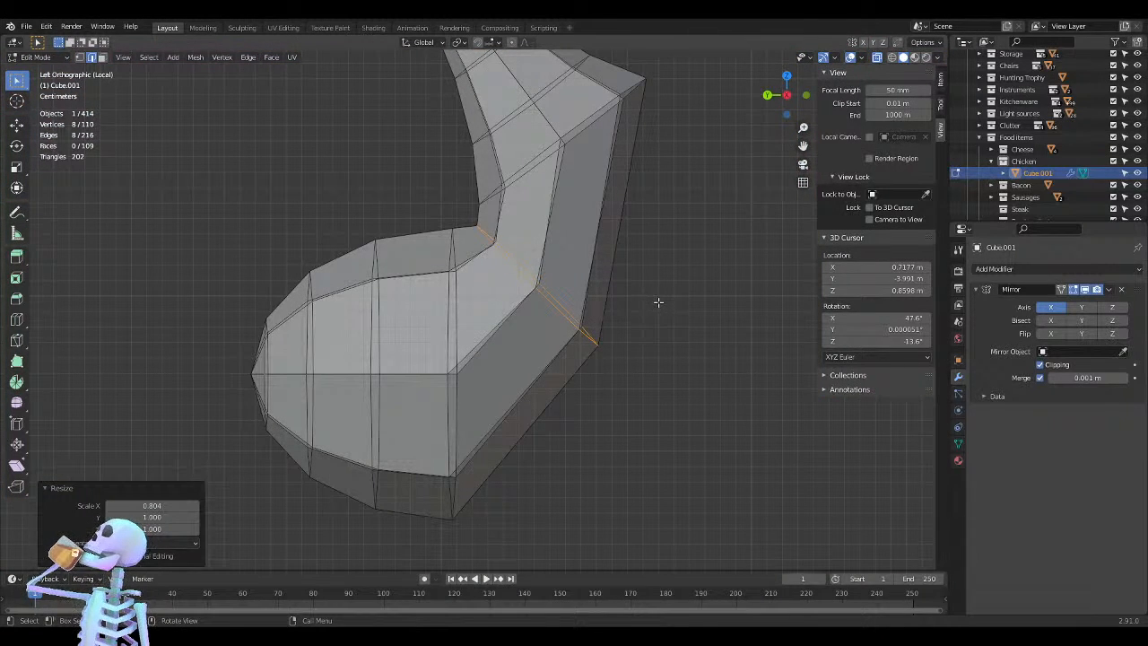
{"action": "key", "text": "s"}
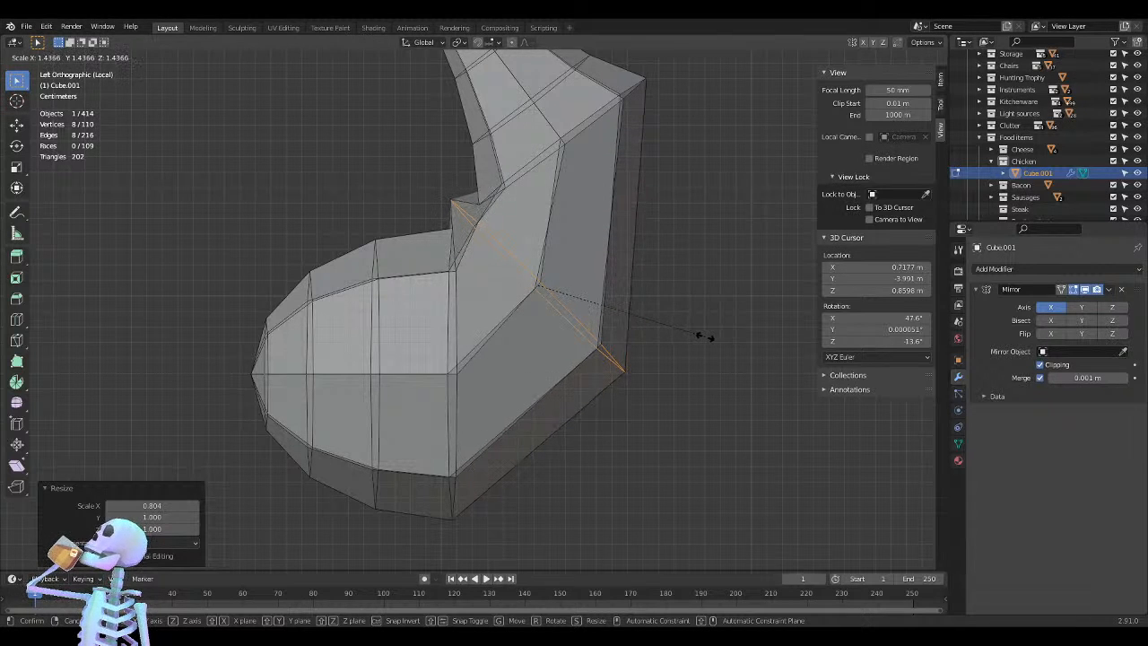
{"action": "left_click", "coordinate": [704, 337]}
{"action": "key", "text": "g"}
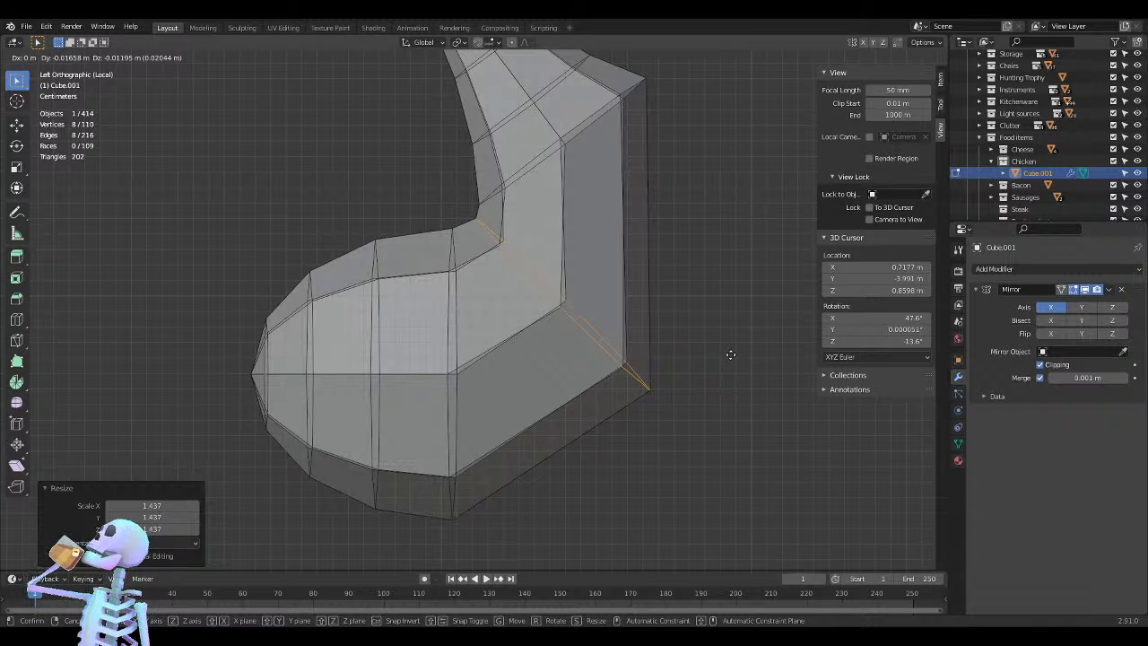
{"action": "left_click", "coordinate": [727, 357]}
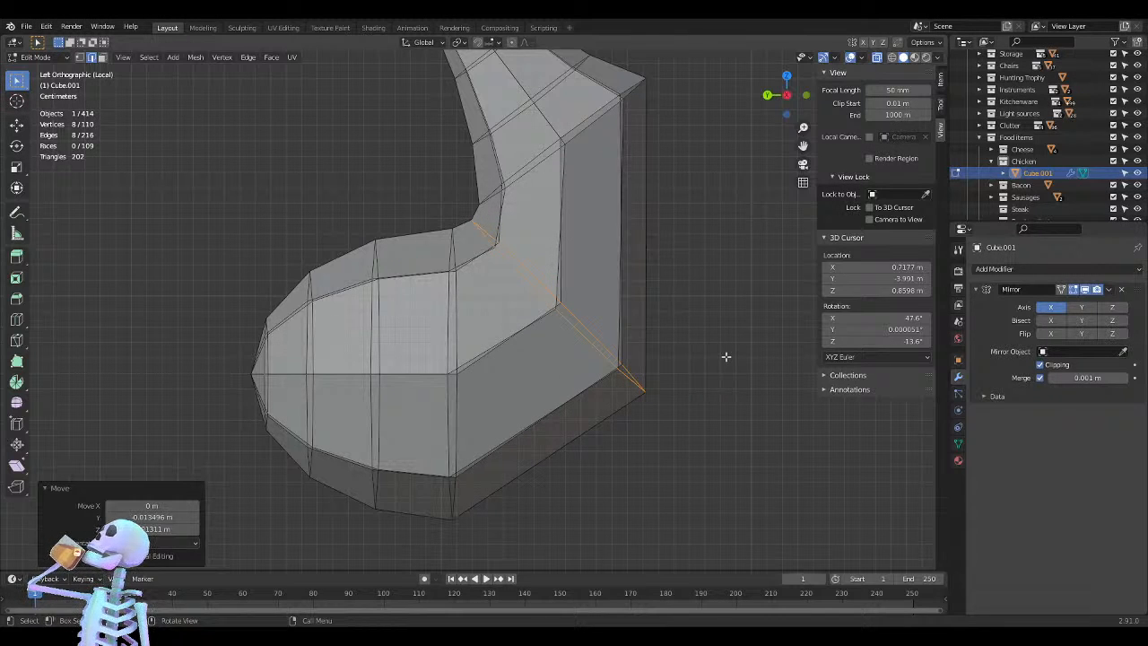
Enlarge the bend loop again to 1.119 and move it about -0.007 m in Y and -0.008 m in Z
{"action": "key", "text": "s"}
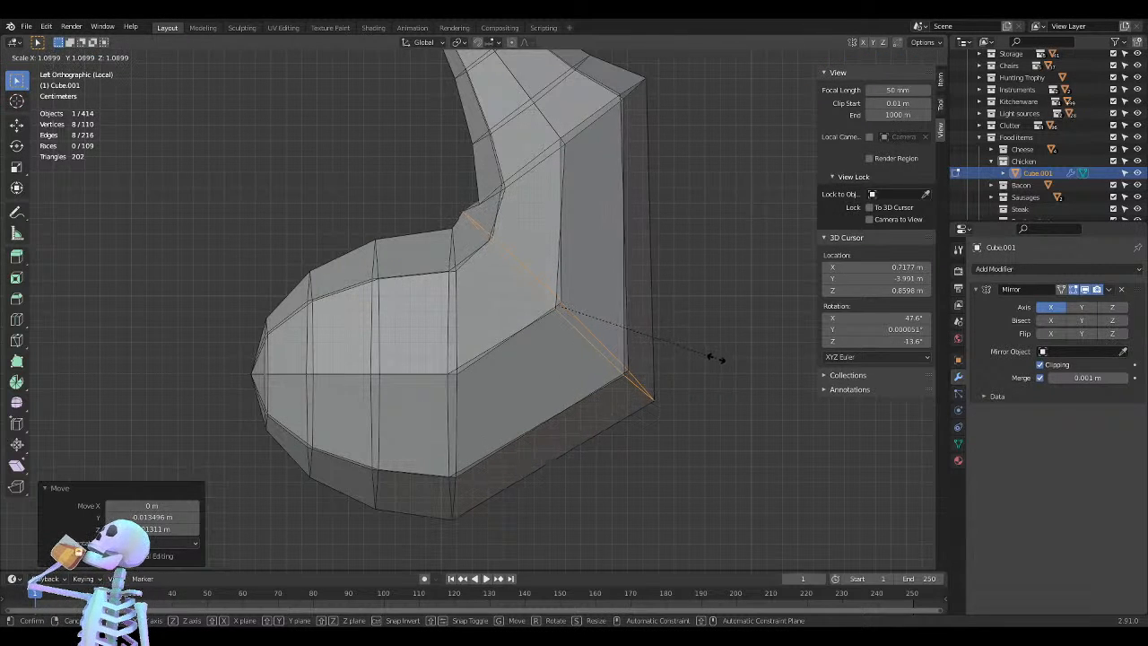
{"action": "left_click", "coordinate": [718, 359]}
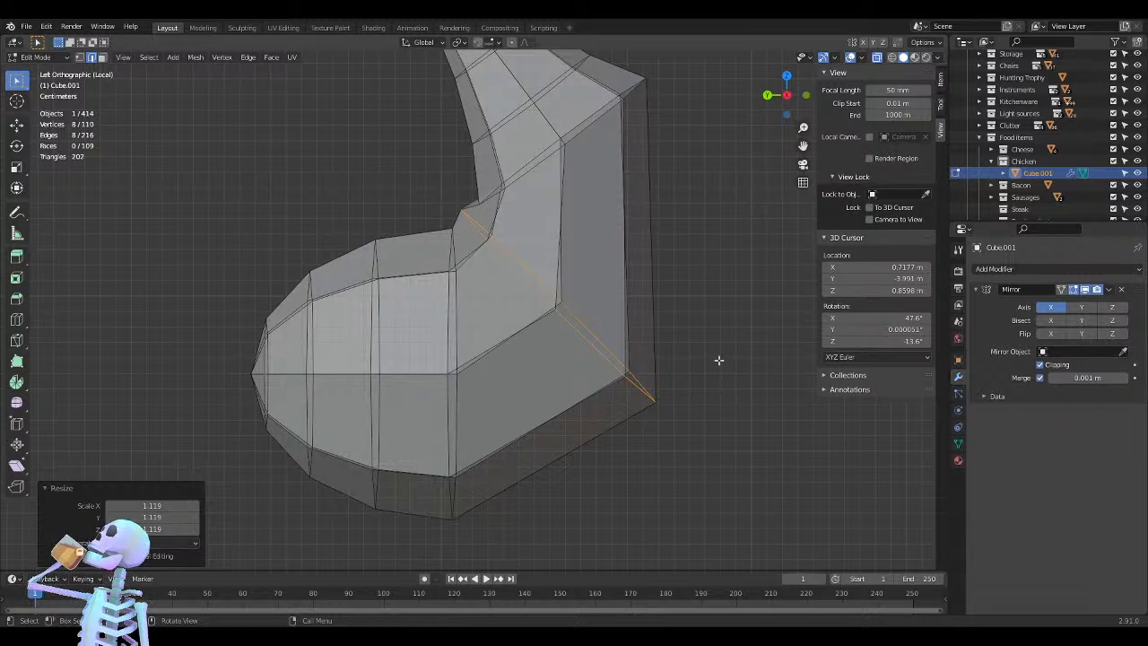
{"action": "key", "text": "g"}
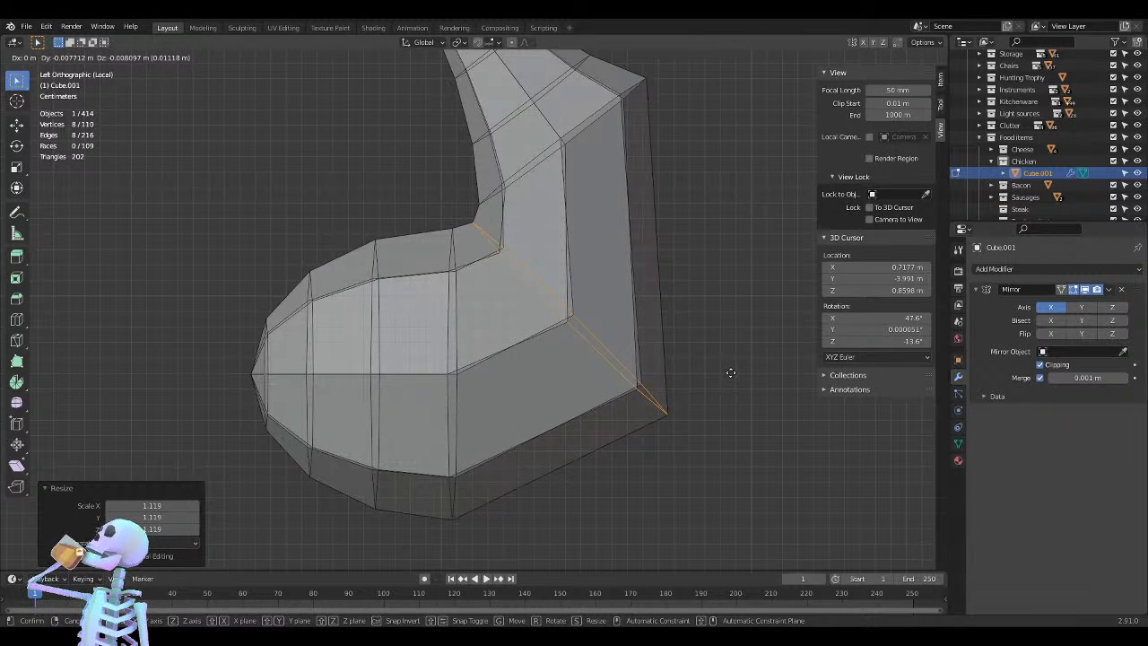
{"action": "left_click", "coordinate": [723, 363]}
{"action": "scroll", "coordinate": [711, 355], "scroll_direction": "down", "scroll_amount": 3}
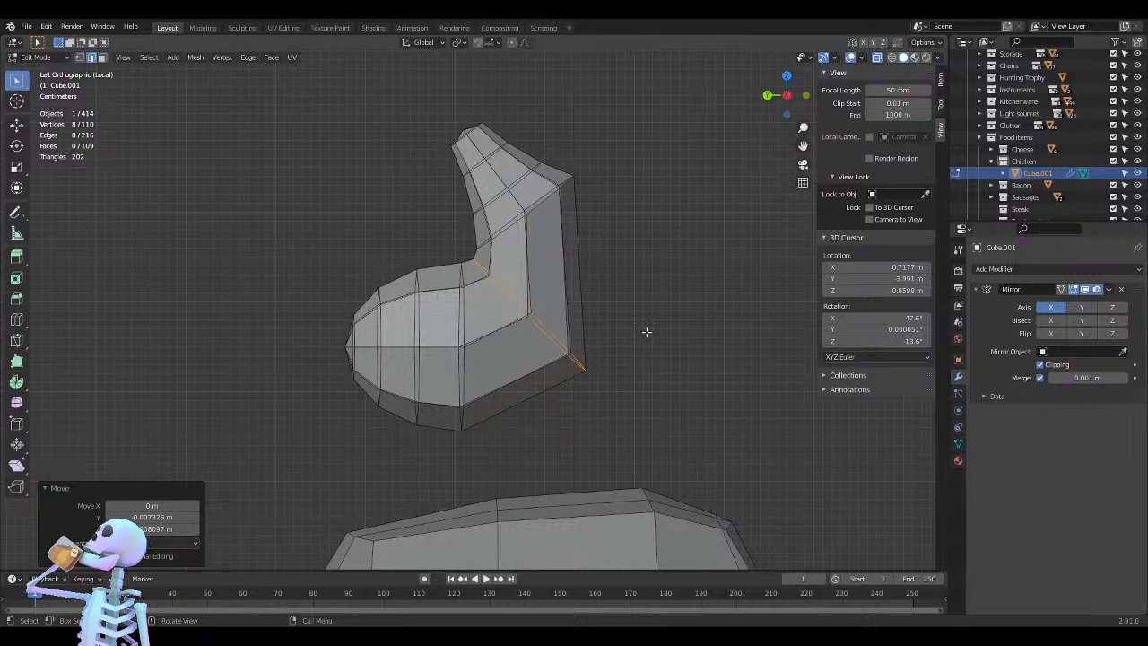
Narrow the widened bend loop by scaling it to 0.640 along X
{"action": "key", "text": "KP_1"}
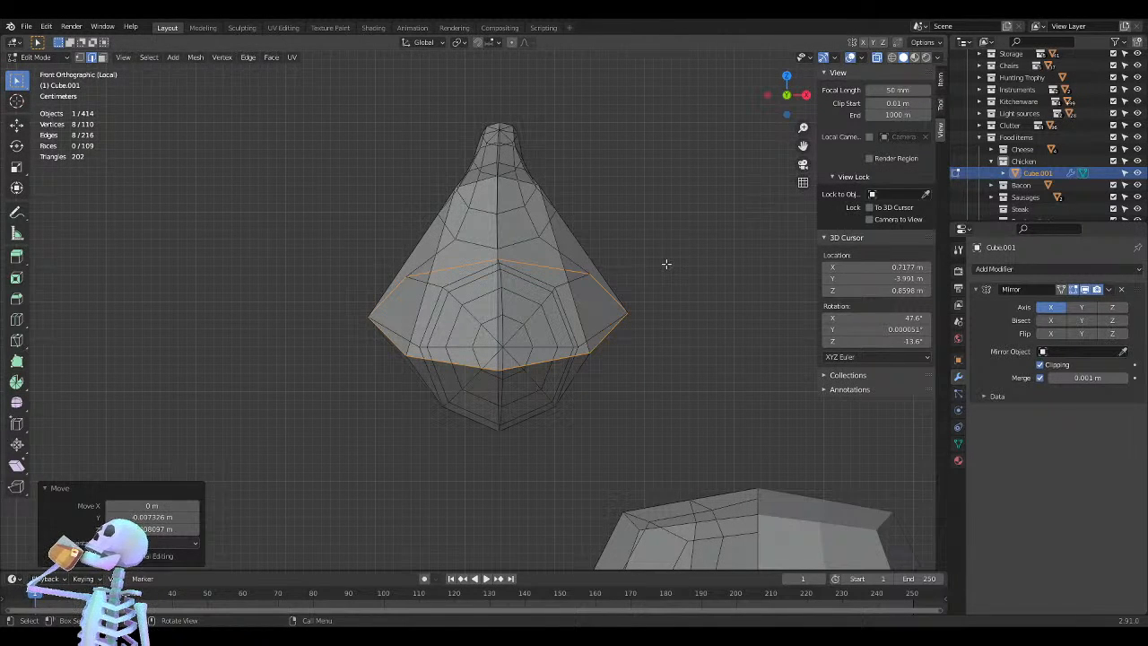
{"action": "key", "text": "s"}
{"action": "key", "text": "x"}
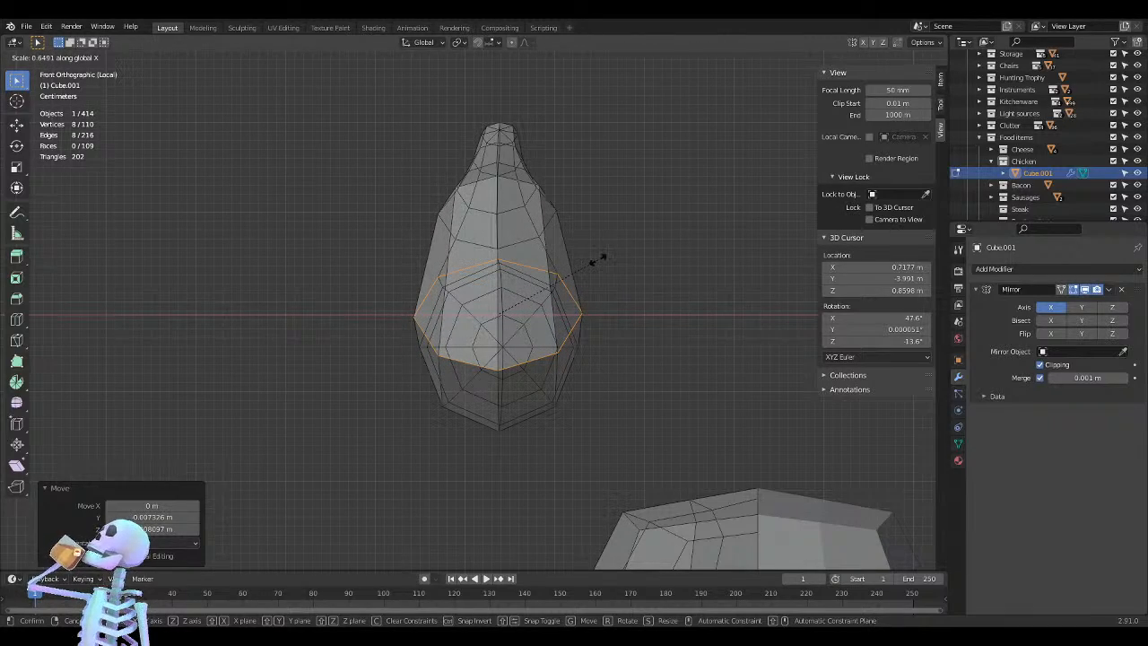
{"action": "left_click", "coordinate": [596, 259]}
{"action": "middle_click_drag", "start_coordinate": [339, 290], "coordinate": [395, 293]}
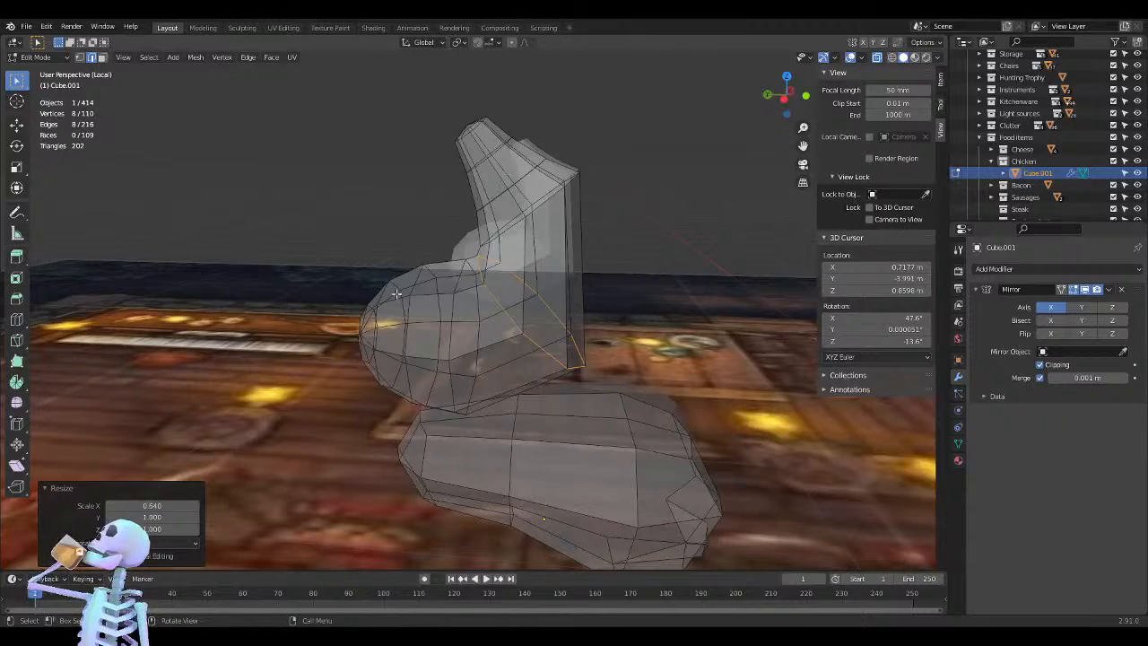
{"action": "key", "text": "KP_1"}
{"action": "key", "text": "KP_3"}
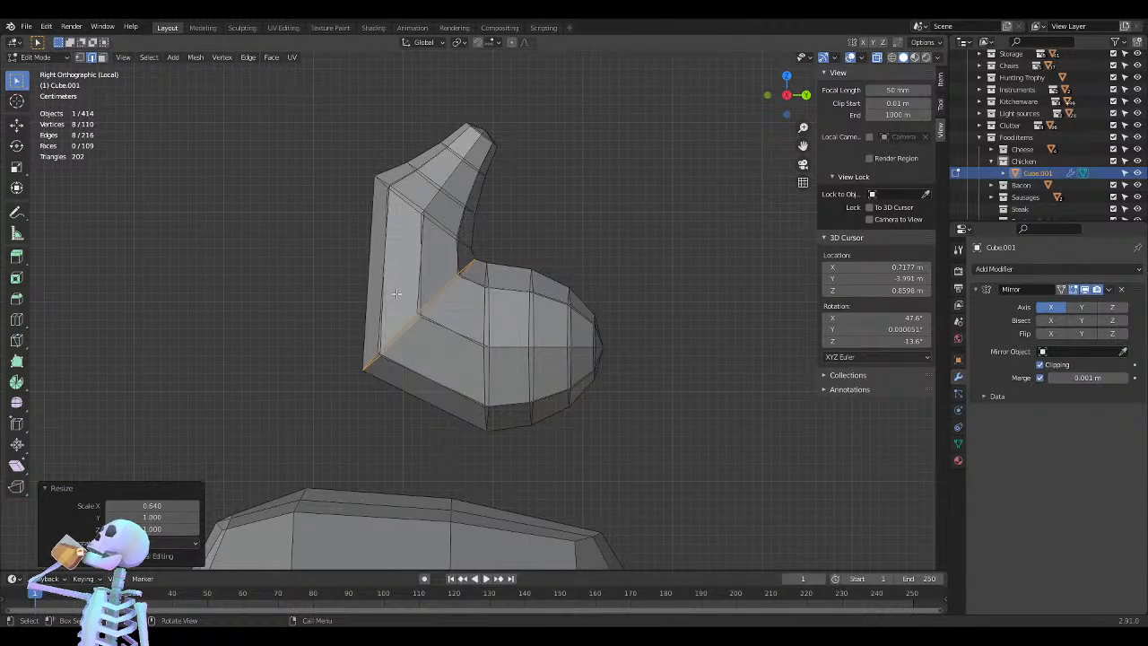
{"action": "key", "text": "ctrl+KP_3"}
{"action": "key", "text": "ctrl+r"}
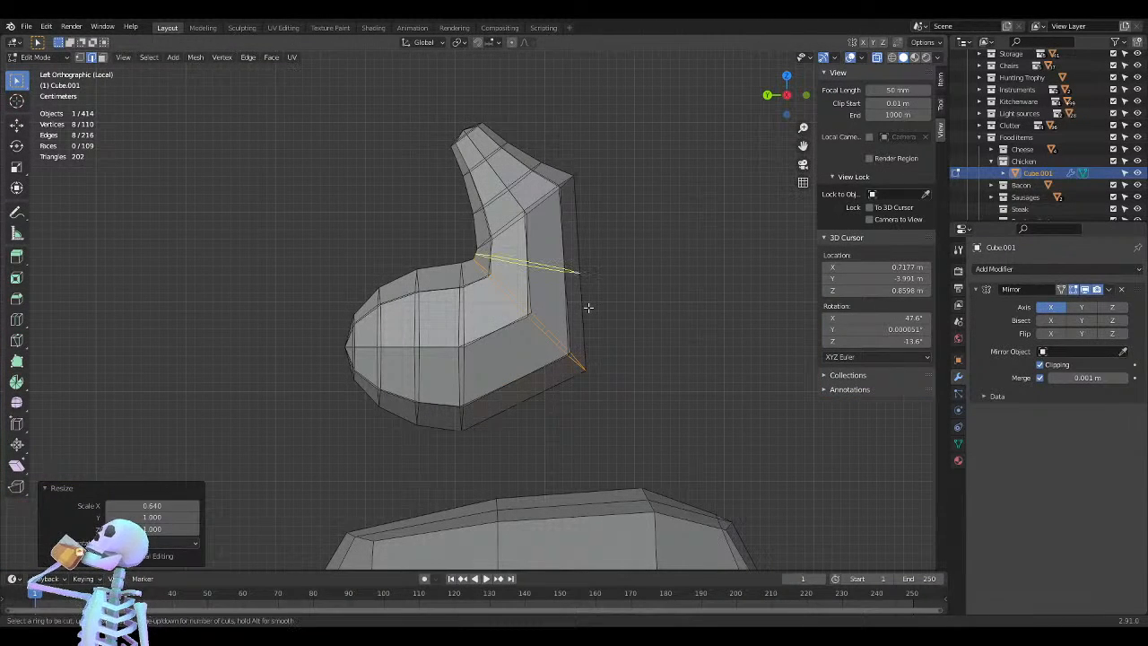
{"action": "left_click", "coordinate": [587, 307]}
{"action": "right_click", "coordinate": [661, 299]}
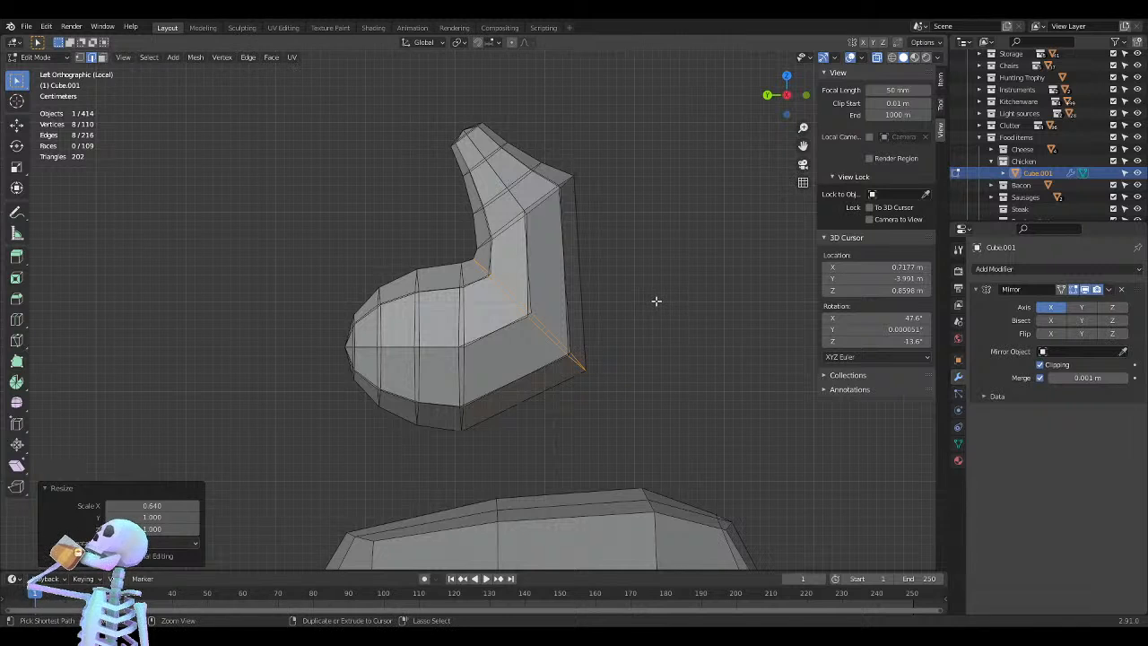
Bevel the bend's edge loop with one segment and an offset of about 0.027 m
{"action": "key", "text": "ctrl+b"}
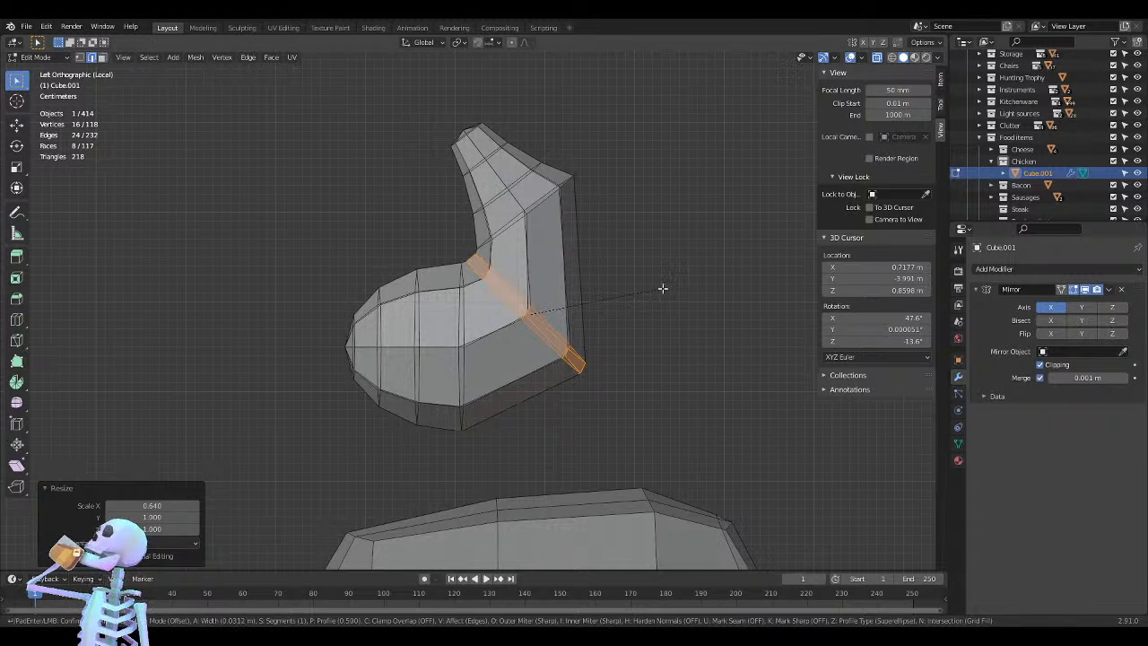
{"action": "left_click", "coordinate": [662, 287]}
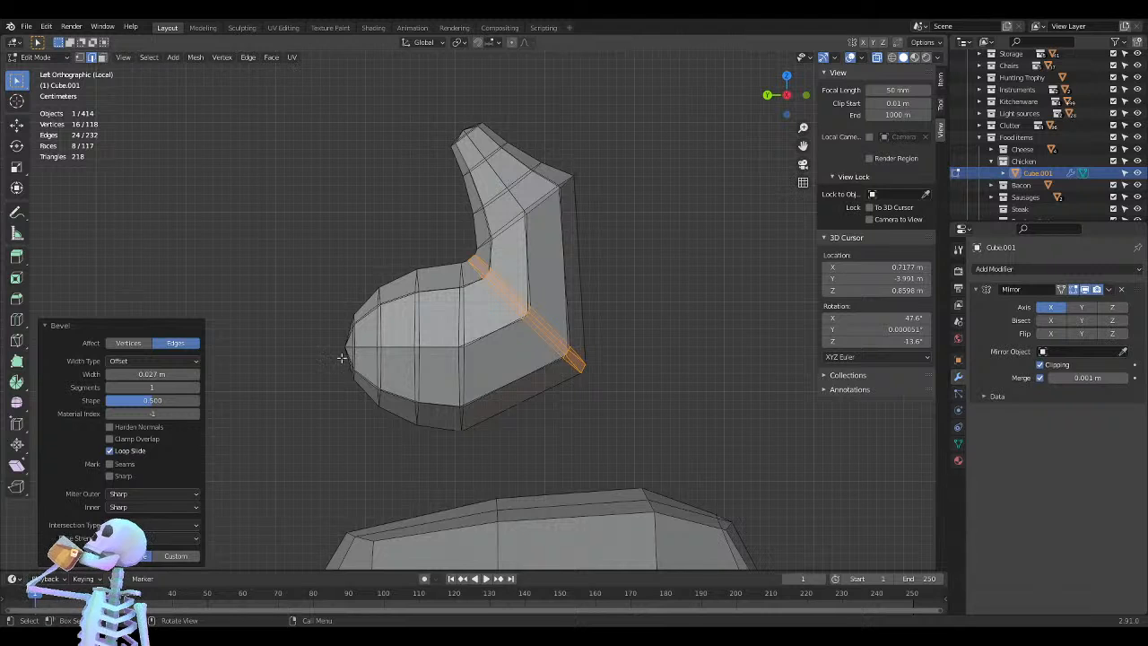
Try the Percent, Width and Depth width types on the bevel, and restore Offset
{"action": "left_click", "coordinate": [179, 359]}
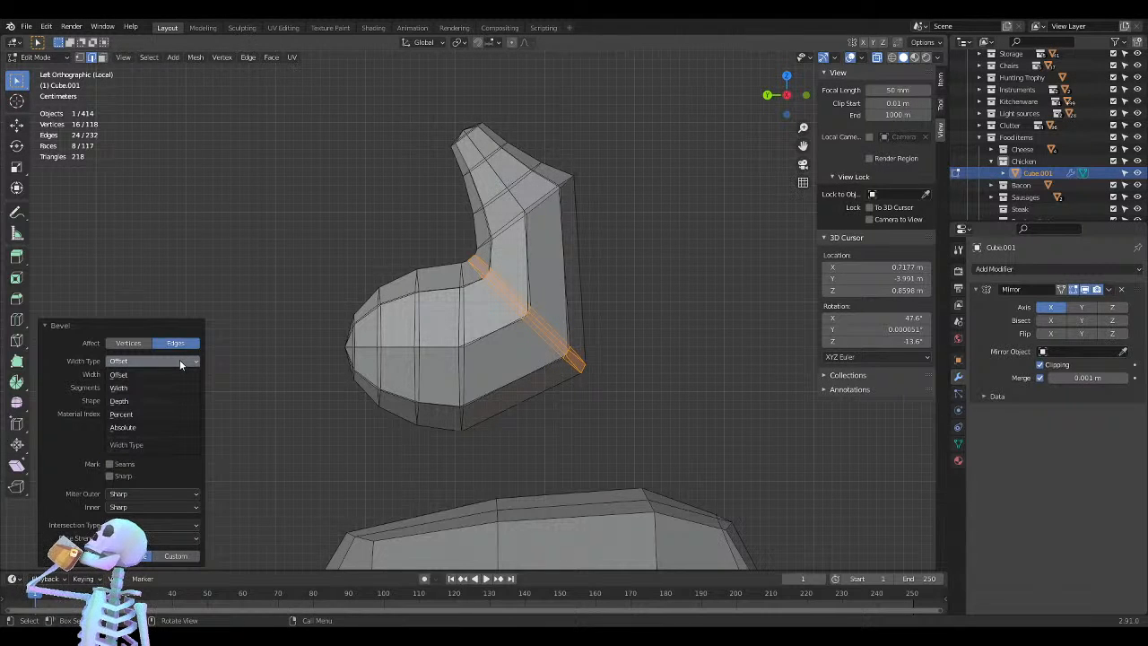
{"action": "left_click", "coordinate": [137, 415]}
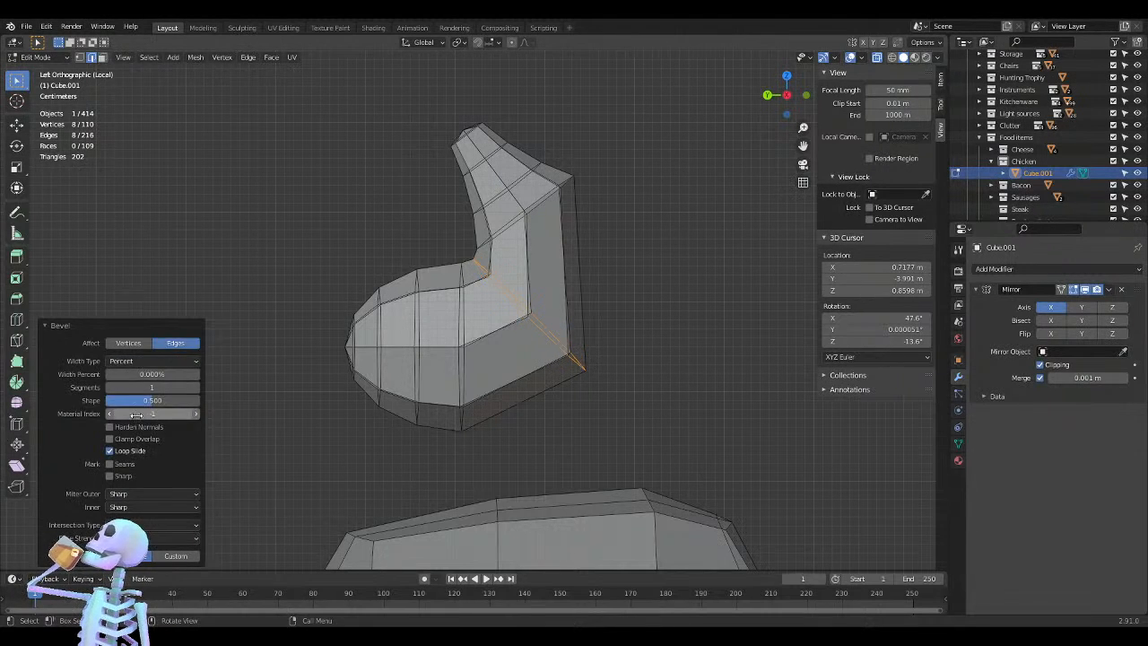
{"action": "left_click", "coordinate": [152, 361]}
{"action": "left_click", "coordinate": [152, 387]}
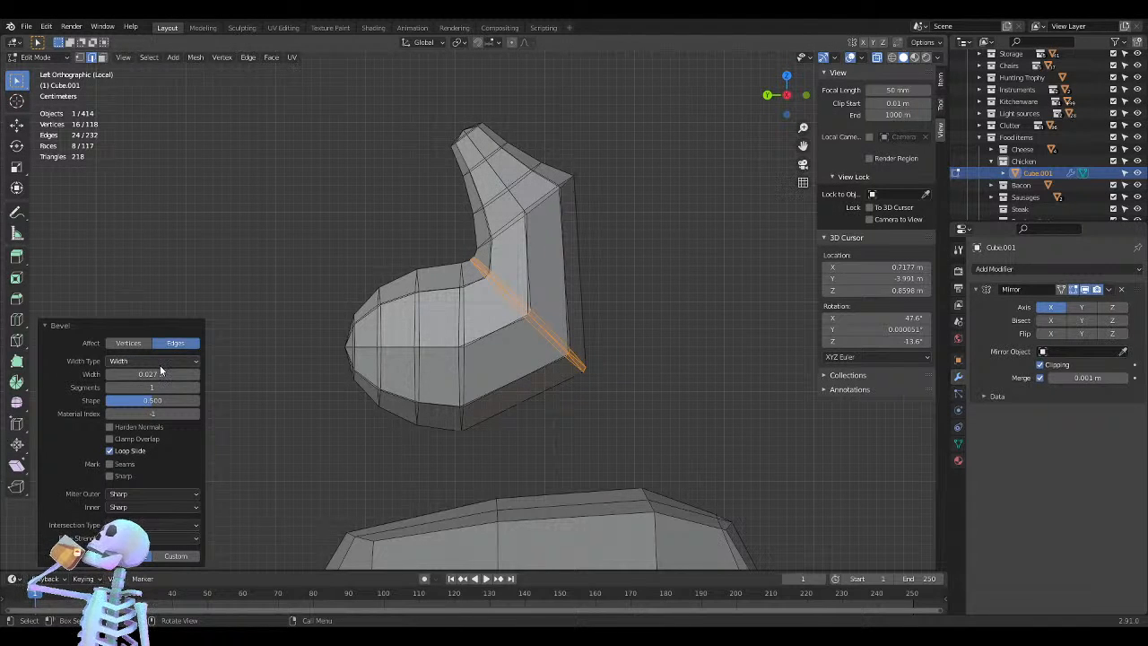
{"action": "left_click", "coordinate": [160, 362]}
{"action": "left_click", "coordinate": [140, 399]}
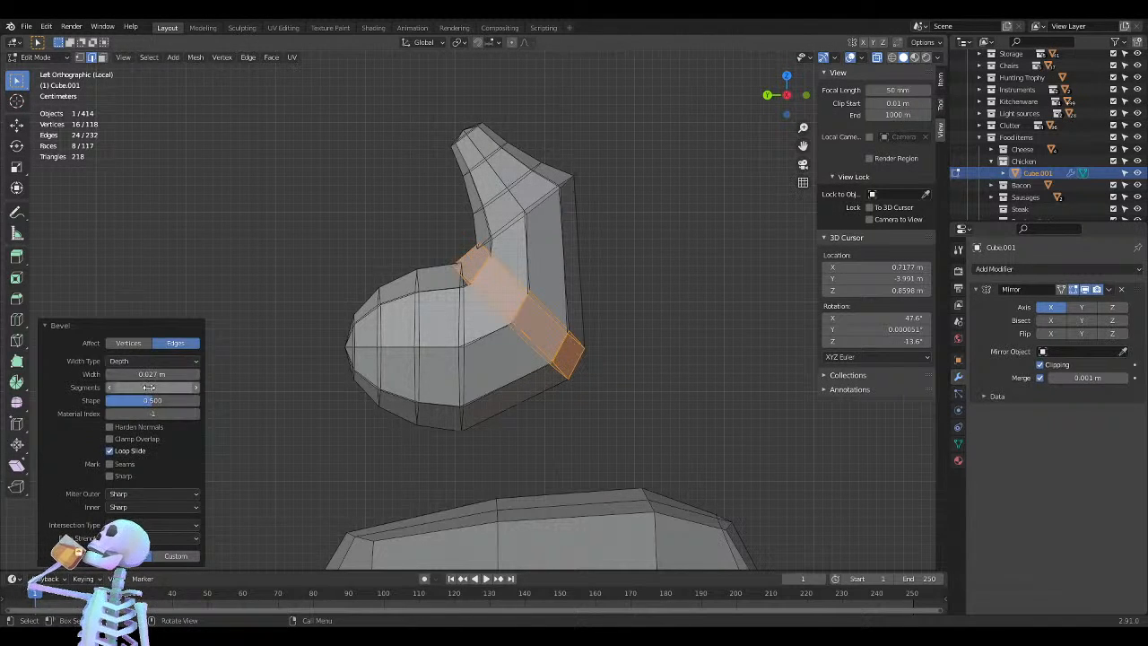
{"action": "left_click", "coordinate": [150, 360]}
{"action": "left_click", "coordinate": [151, 373]}
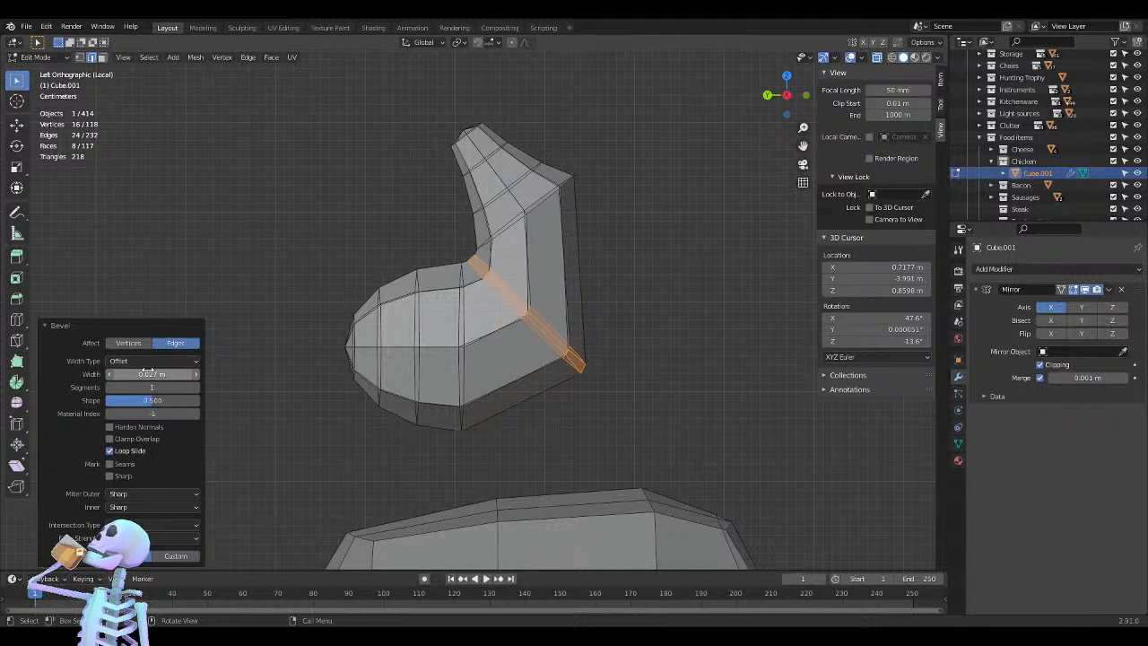
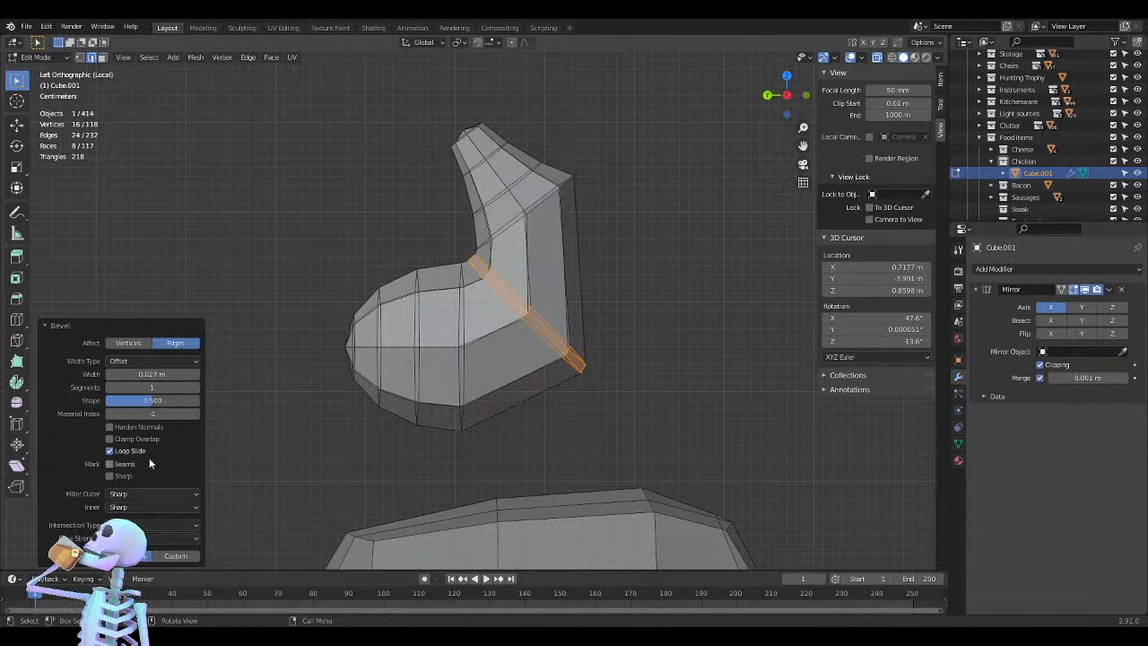
Try the Absolute and Percent width types on the bevel, and return it to Offset
{"action": "left_click", "coordinate": [170, 357]}
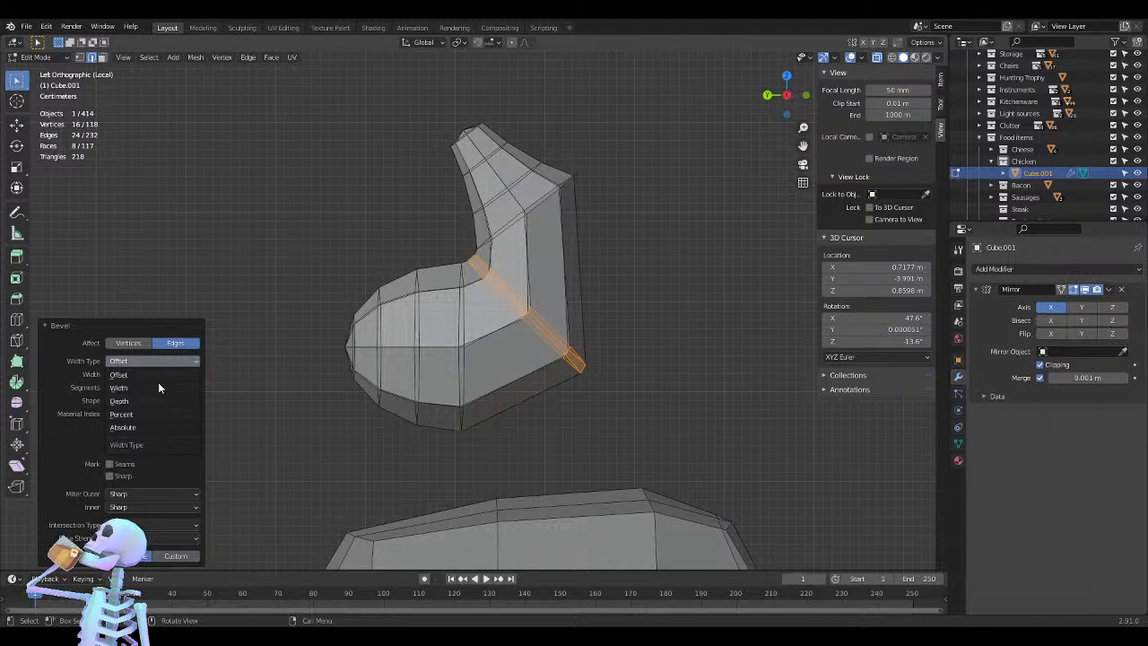
{"action": "left_click", "coordinate": [142, 429]}
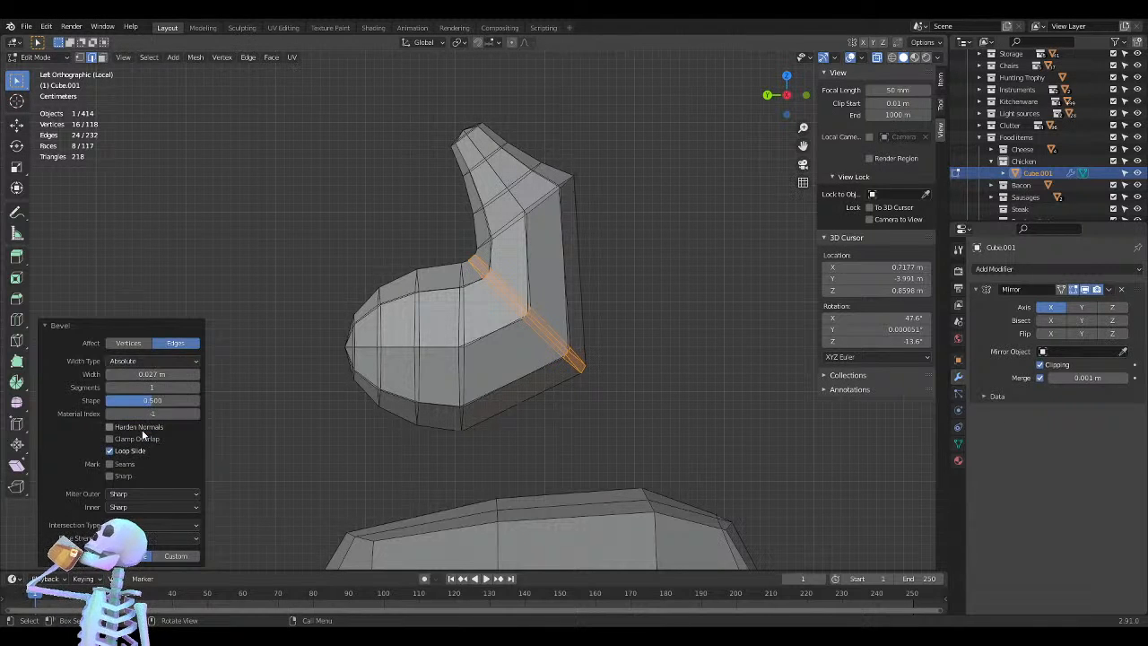
{"action": "left_click", "coordinate": [166, 358]}
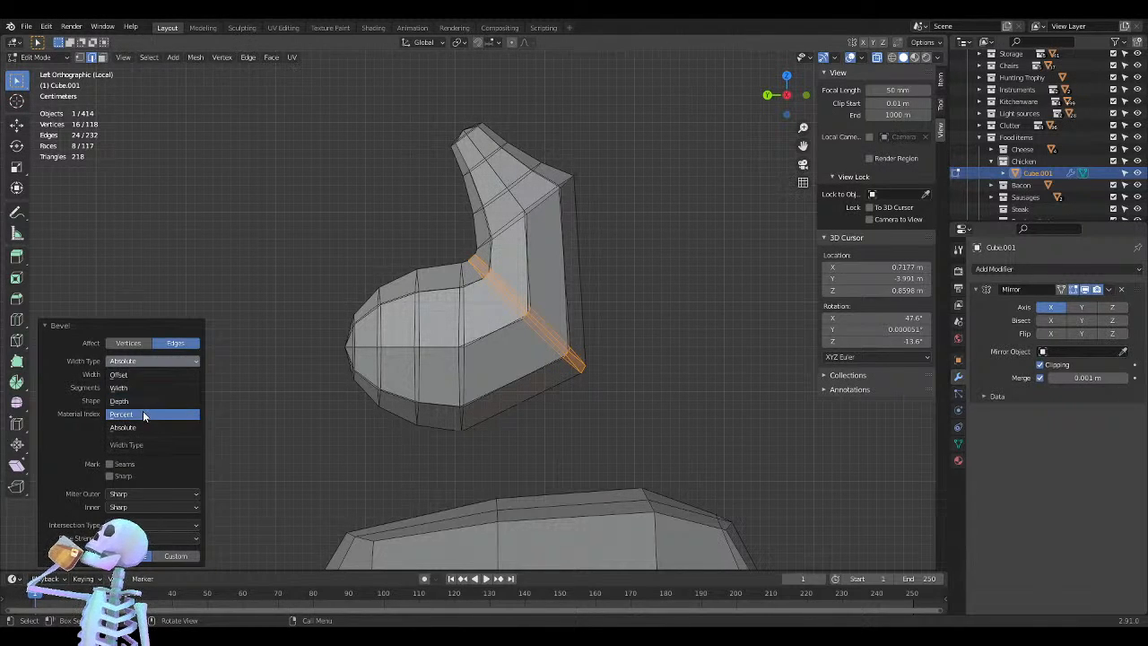
{"action": "left_click", "coordinate": [143, 410]}
{"action": "left_click", "coordinate": [165, 359]}
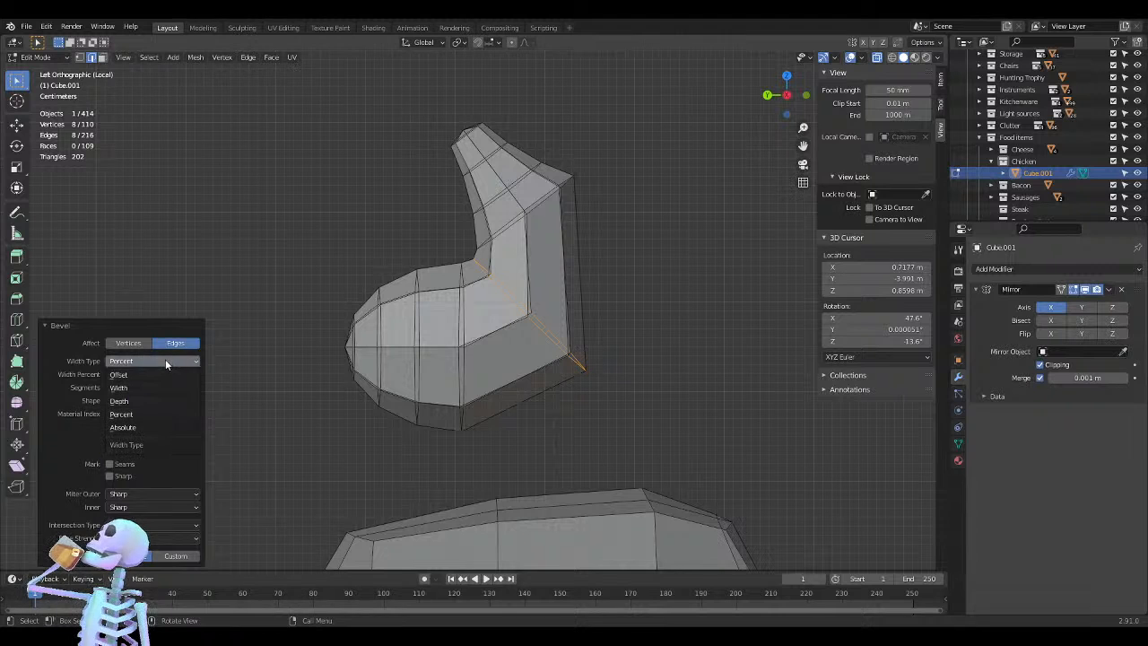
{"action": "left_click", "coordinate": [139, 375]}
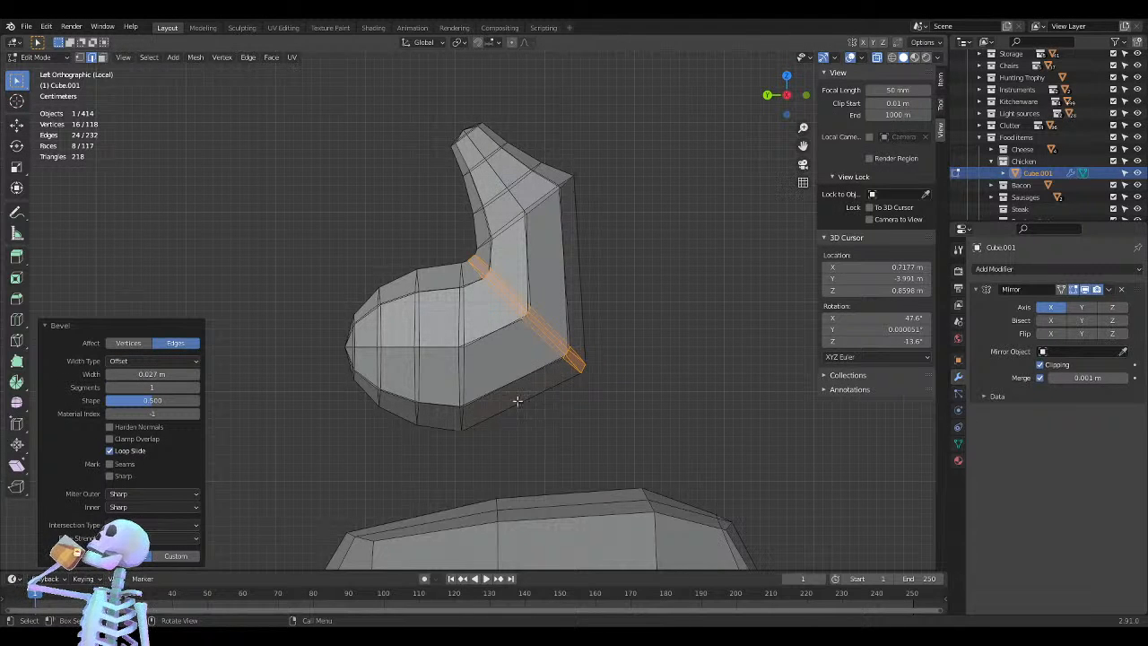
Rotate the bevel's lower edge loop by about -16.9° and move it about 0.021 m along Y and -0.016 m along Z
{"action": "scroll", "coordinate": [622, 364], "scroll_direction": "up", "scroll_amount": 3}
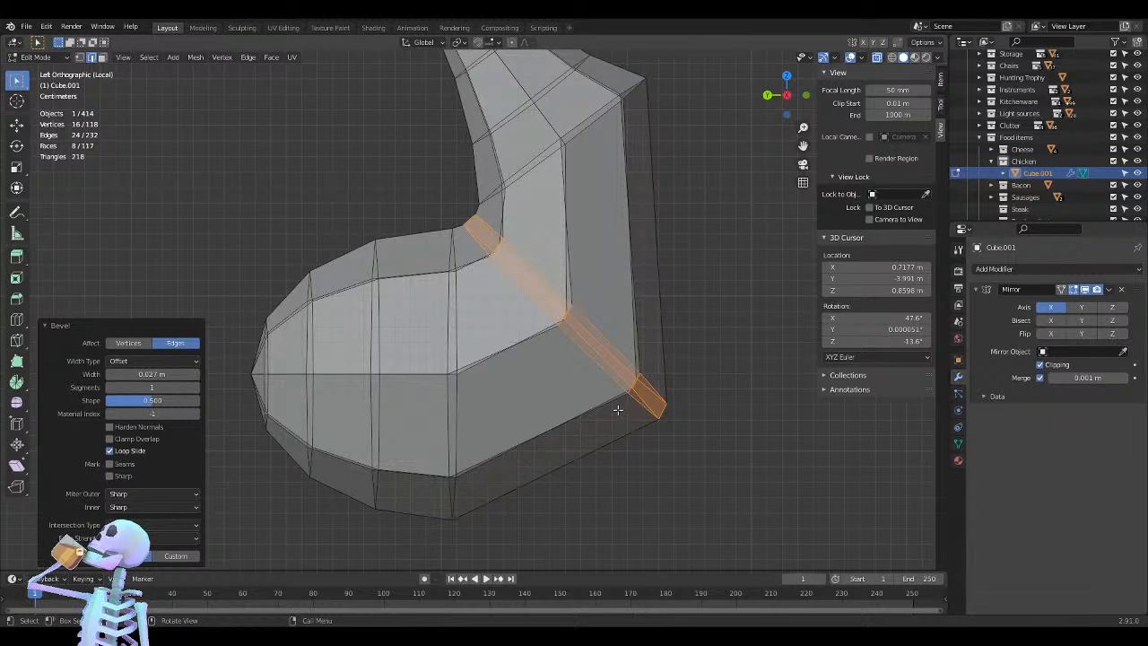
{"action": "left_click", "coordinate": [613, 369]}
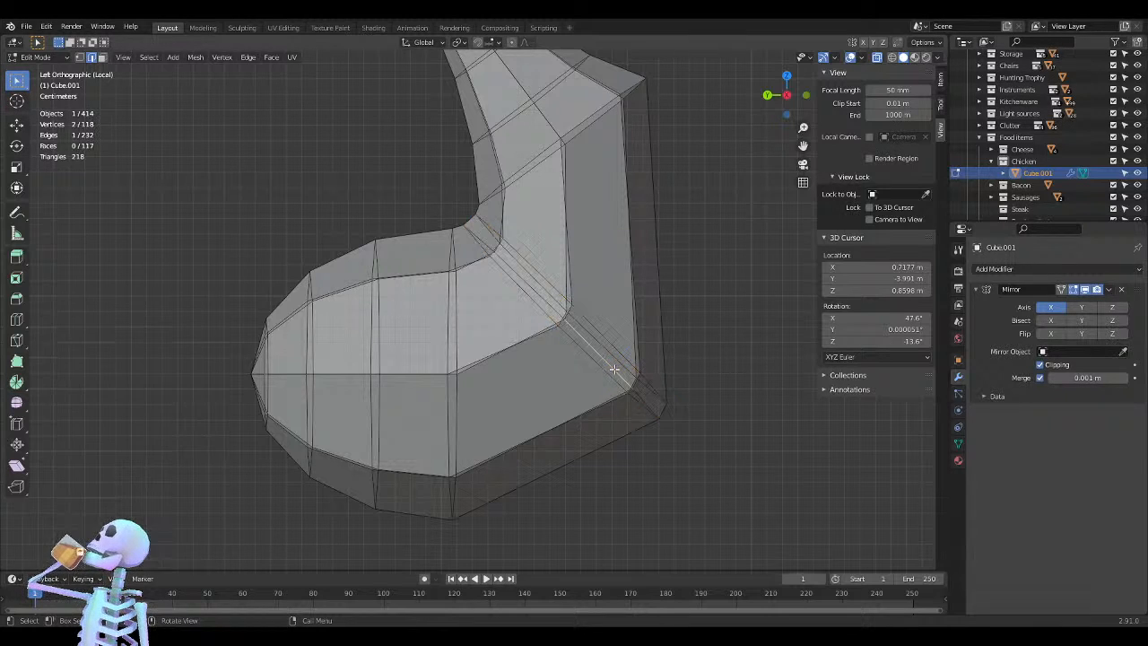
{"action": "middle_click_drag", "start_coordinate": [629, 375], "coordinate": [642, 389]}
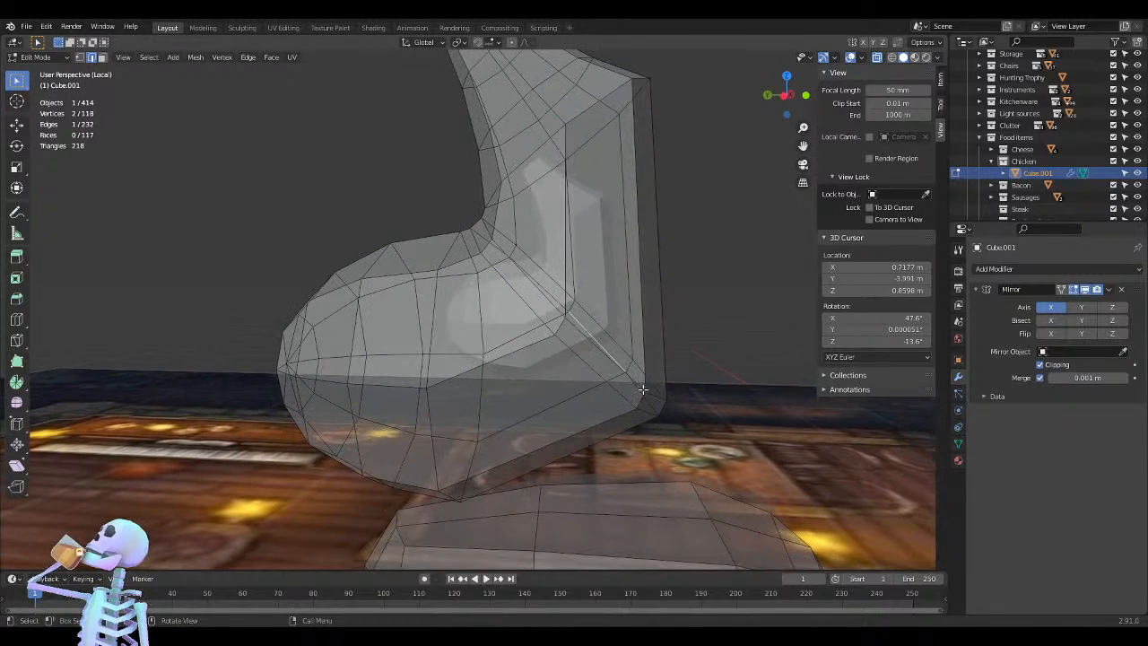
{"action": "key", "text": "ctrl+KP_3"}
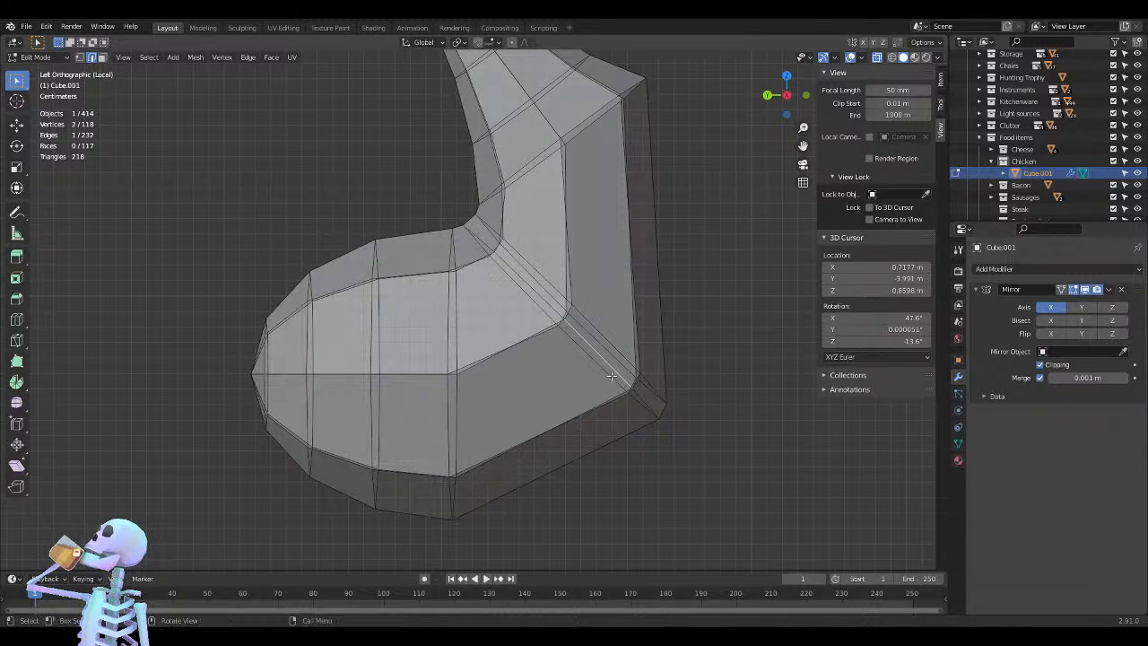
{"action": "left_click", "coordinate": [612, 365], "text": "alt"}
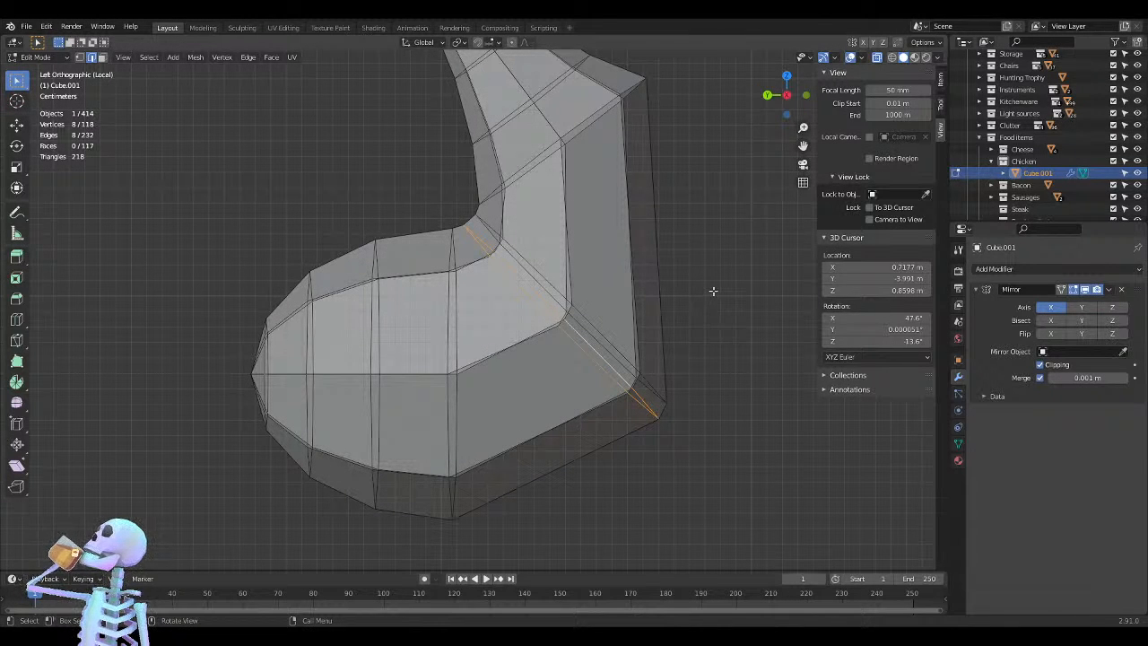
{"action": "key", "text": "r"}
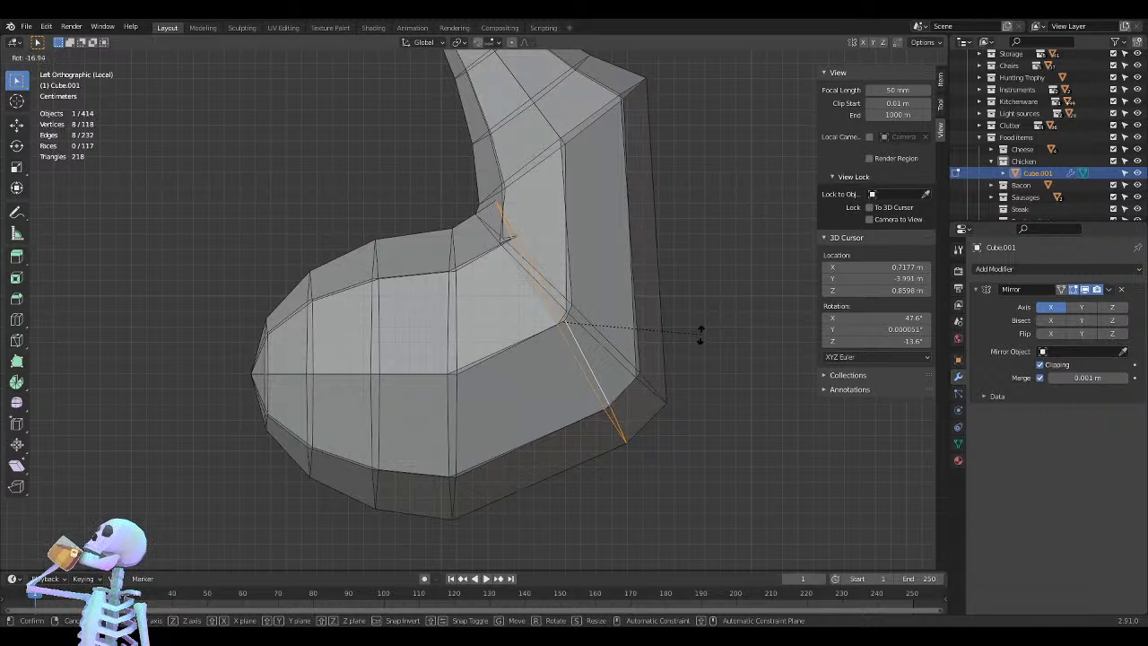
{"action": "left_click", "coordinate": [700, 334]}
{"action": "key", "text": "g"}
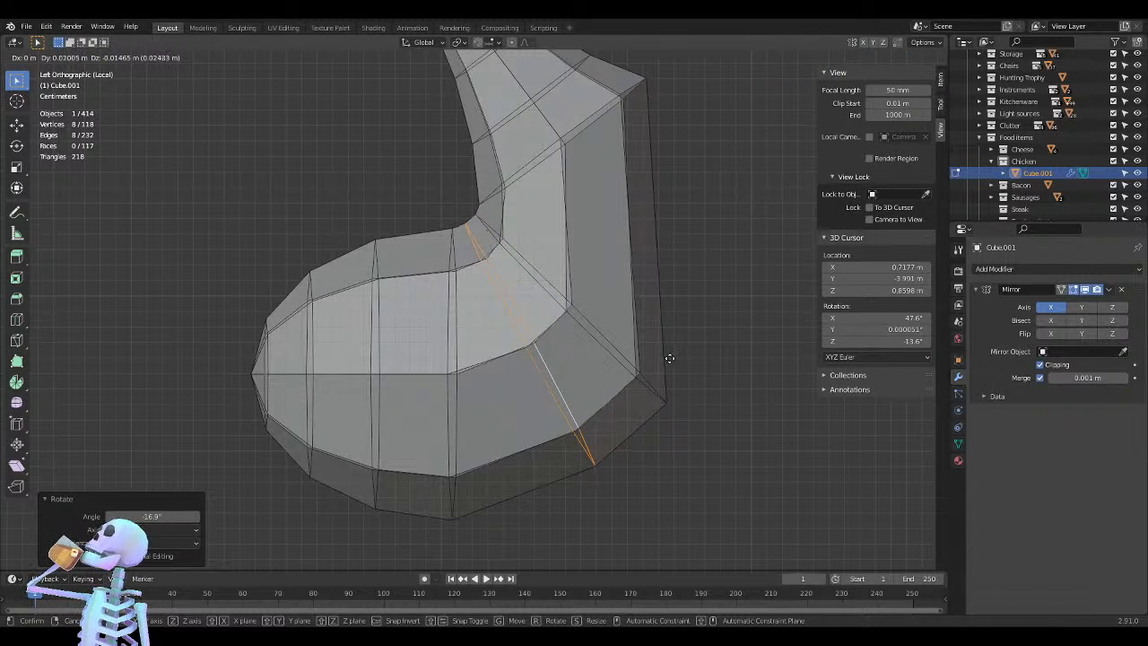
{"action": "left_click", "coordinate": [668, 359]}
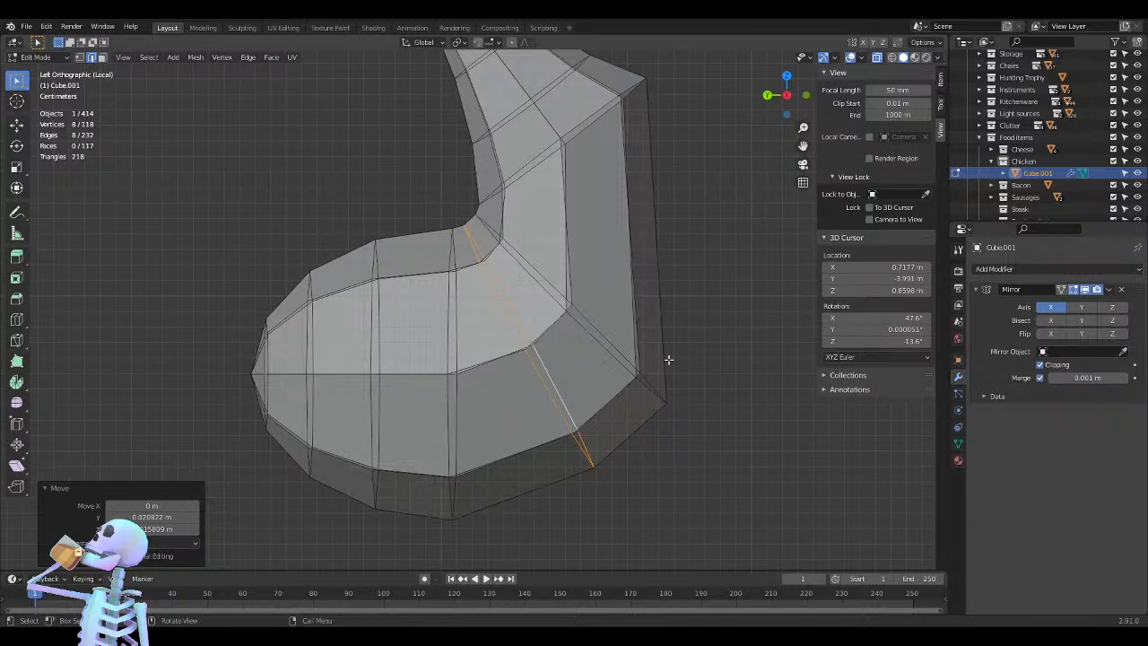
Rotate the bevel's lower loop a further -4.2° and shift it about 0.006 m along Y and -0.003 m along Z
{"action": "key", "text": "r"}
{"action": "left_click", "coordinate": [710, 325]}
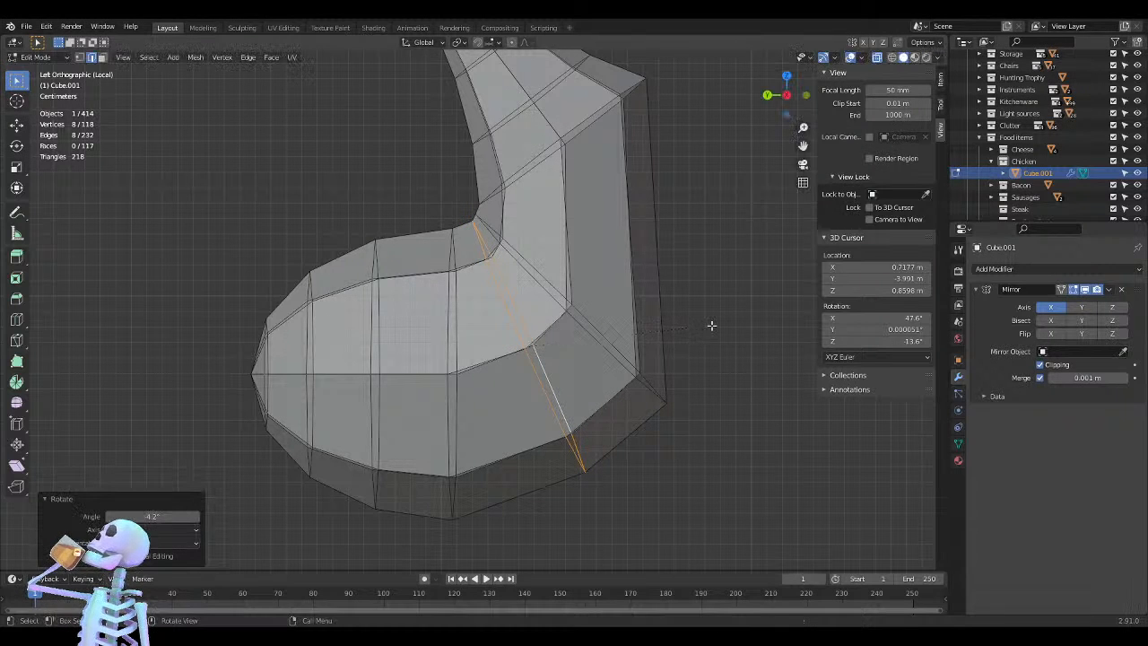
{"action": "key", "text": "g"}
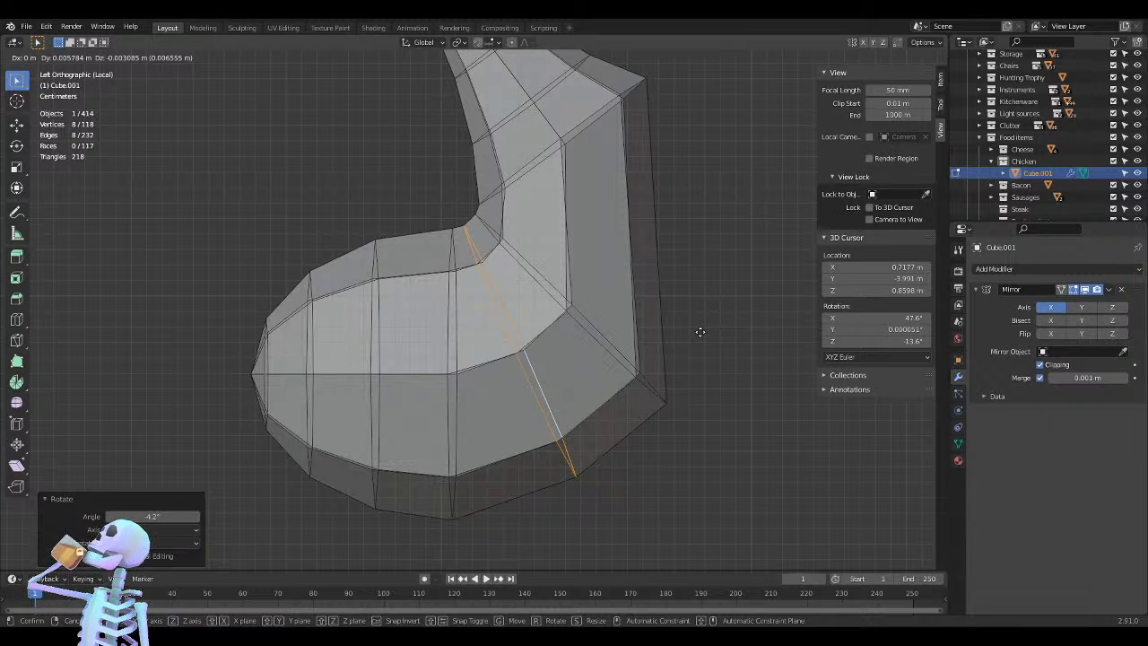
{"action": "left_click", "coordinate": [700, 332]}
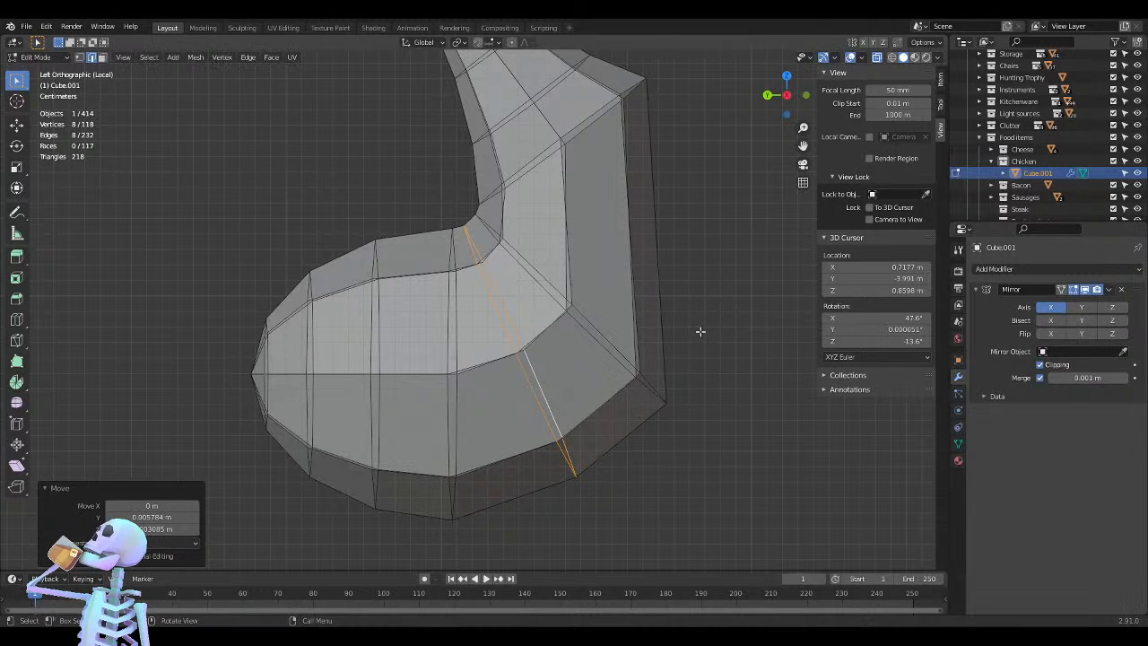
Rotate the bevel's upper edge loop by about 15.7° and move it about -0.014 m along Y and 0.017 m along Z
{"action": "left_click", "coordinate": [602, 335], "text": "alt"}
{"action": "key", "text": "r"}
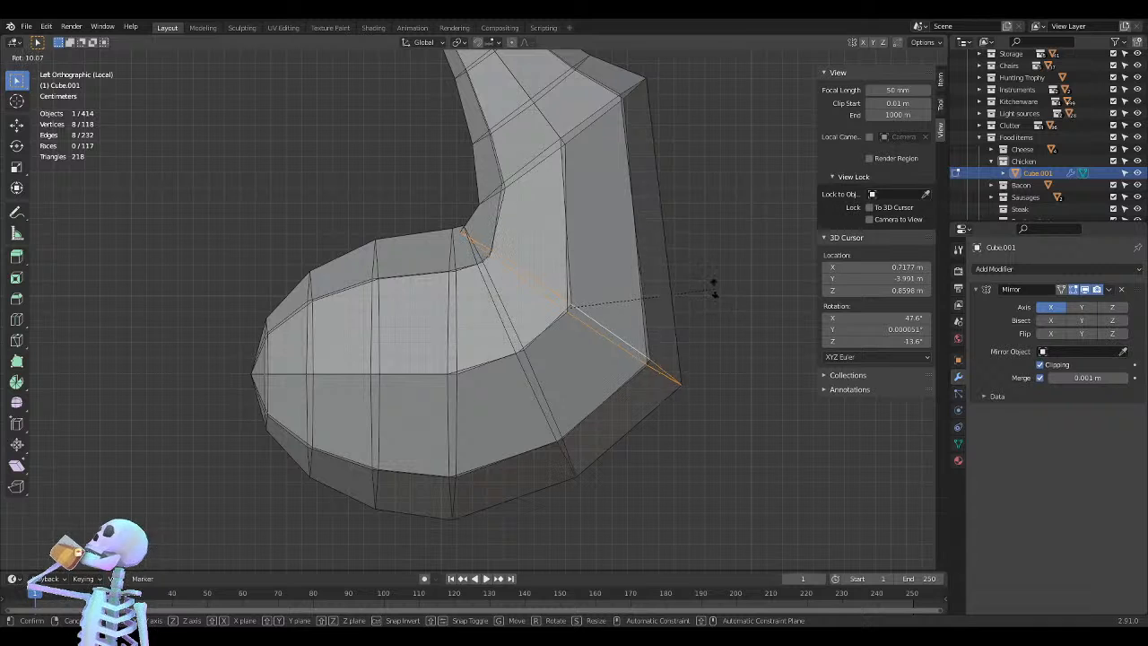
{"action": "left_click", "coordinate": [713, 275]}
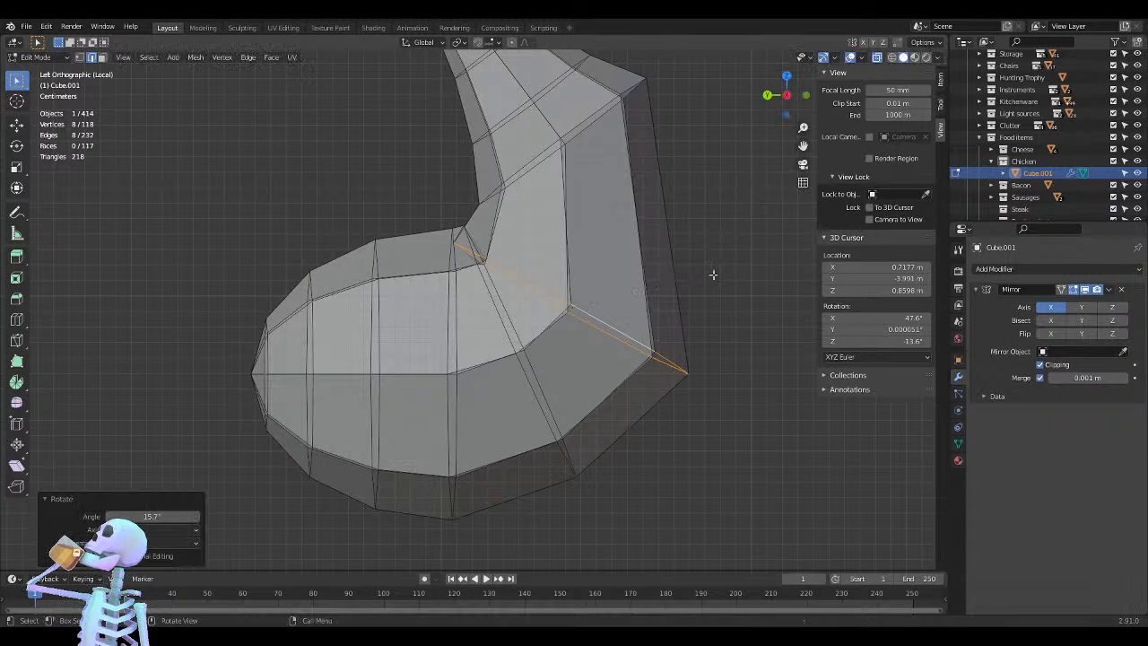
{"action": "key", "text": "g"}
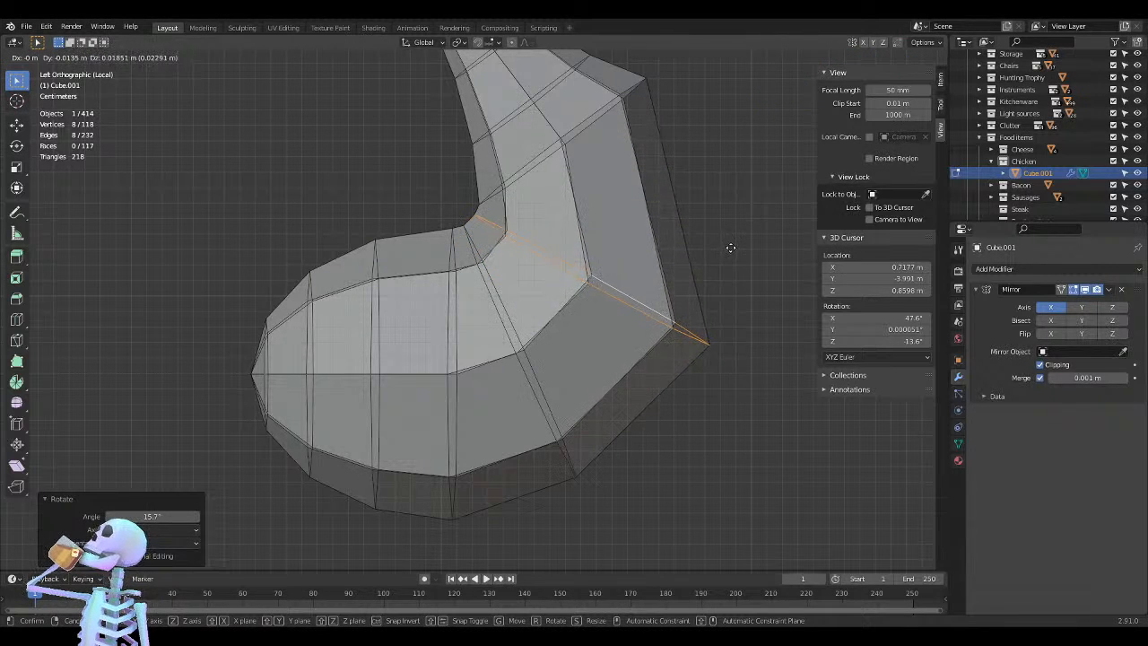
{"action": "left_click", "coordinate": [731, 250]}
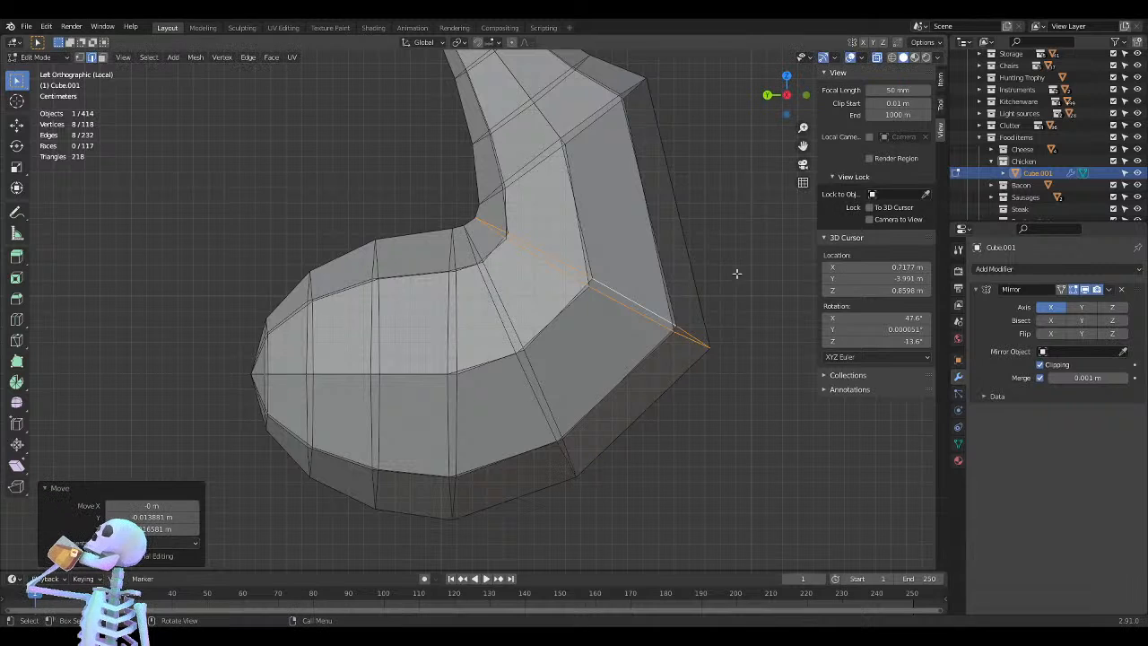
Rotate the edge loop just above the bend by about -16.8° and move it about -0.011 m along Y and -0.016 m along Z
{"action": "scroll", "coordinate": [758, 292], "scroll_direction": "down", "scroll_amount": 3}
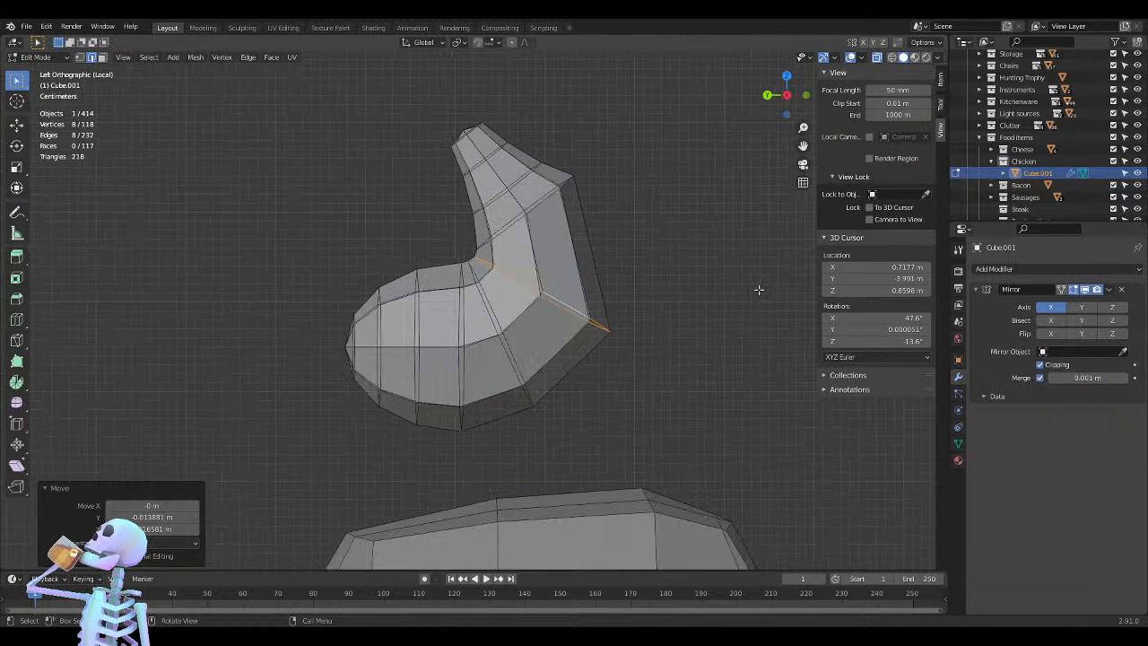
{"action": "left_click", "coordinate": [541, 205], "text": "alt"}
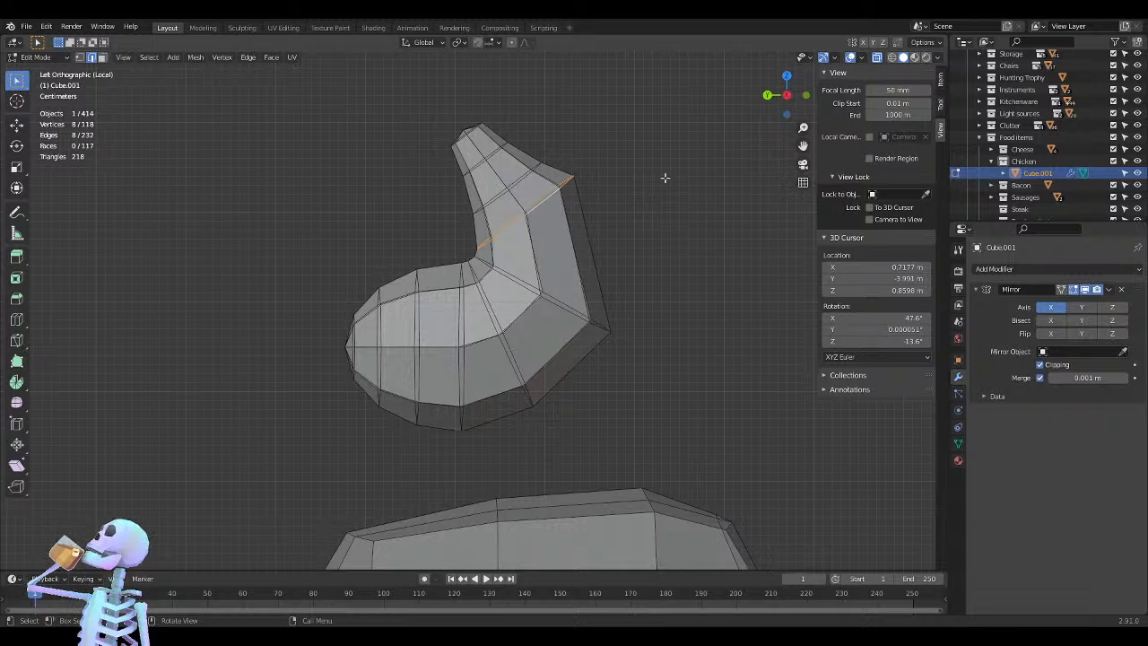
{"action": "key", "text": "r"}
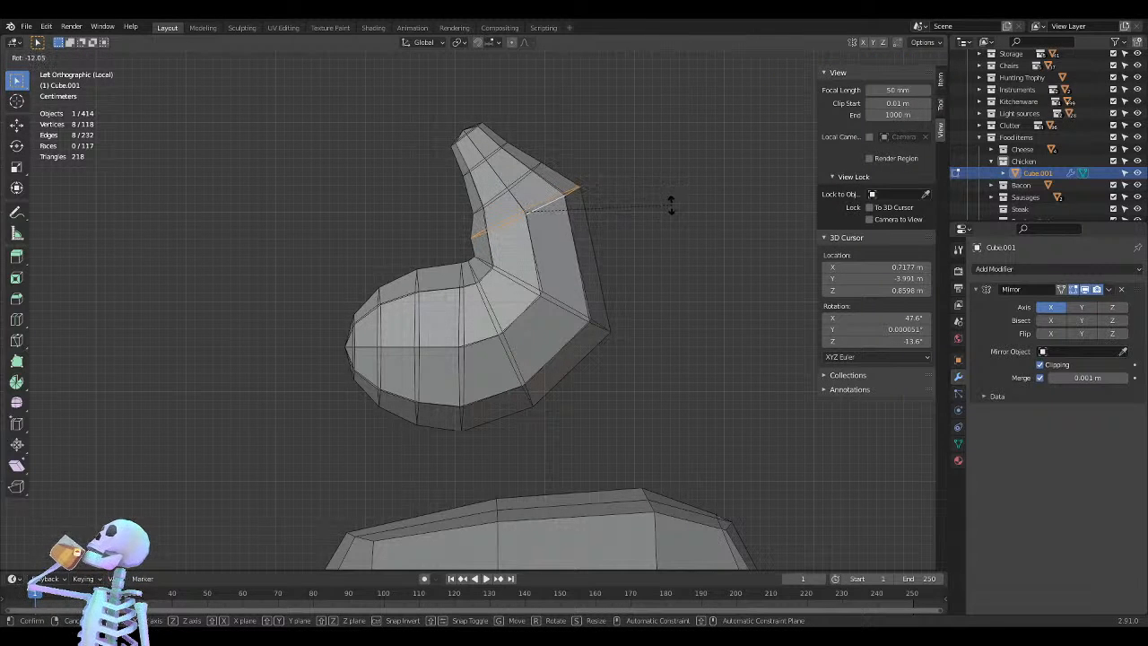
{"action": "left_click", "coordinate": [668, 217]}
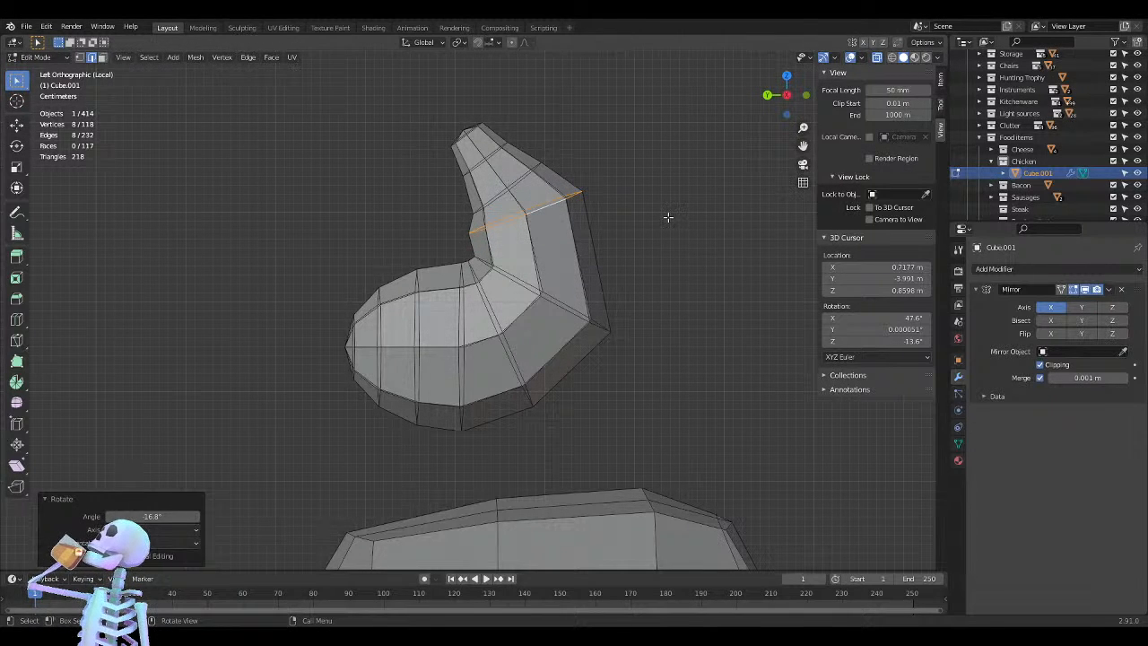
{"action": "key", "text": "g"}
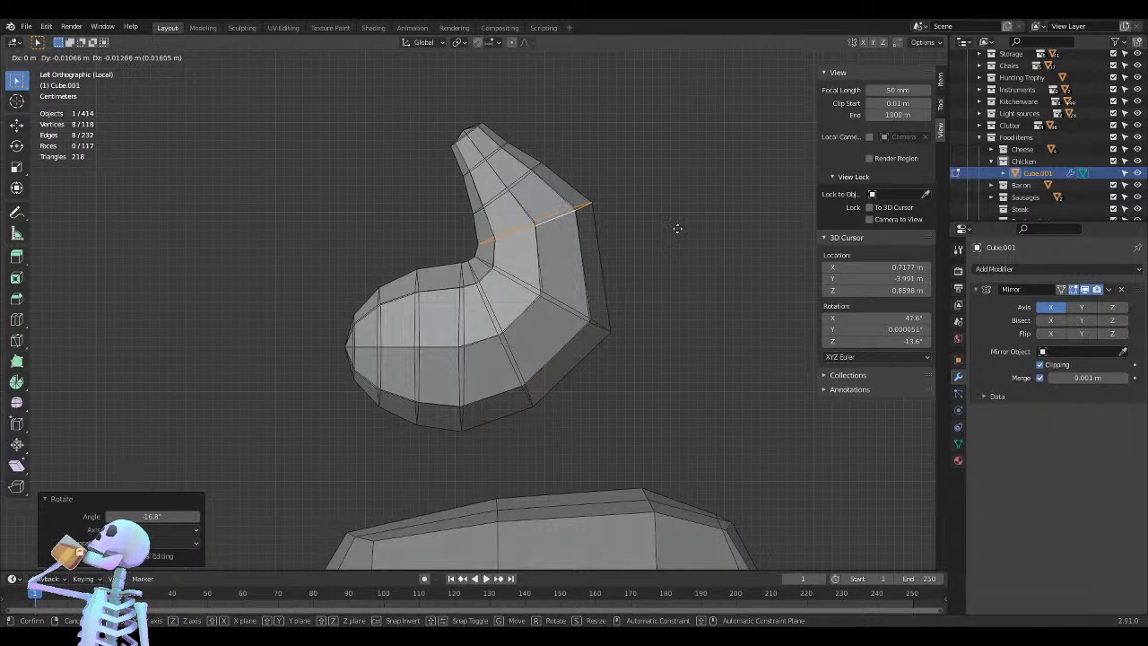
{"action": "left_click", "coordinate": [678, 231]}
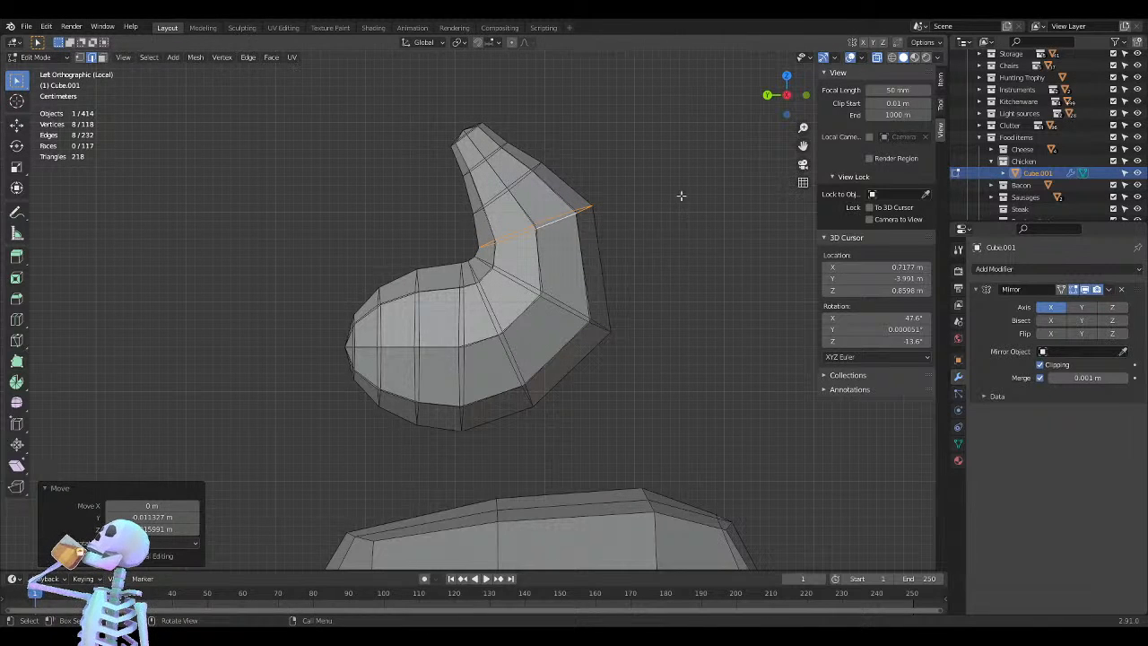
Level the loop above the bend with further rotations of about -11.7° and -4.3°, and move it about -0.006 m in Y and -0.016 m in Z
{"action": "key", "text": "r"}
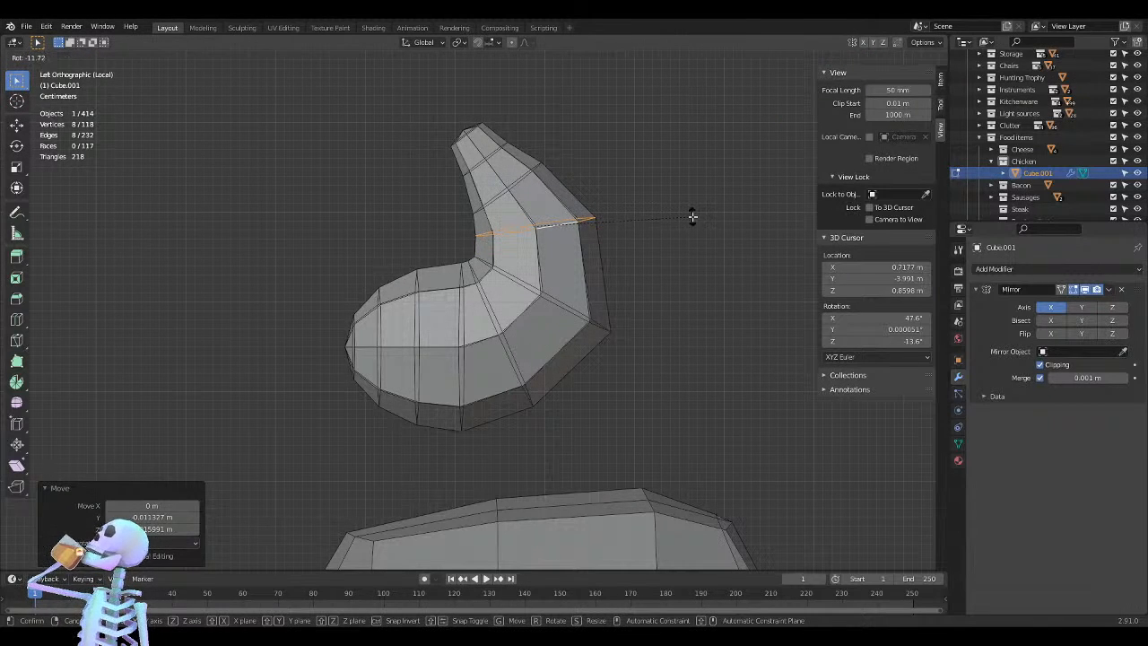
{"action": "left_click", "coordinate": [692, 216]}
{"action": "key", "text": "r"}
{"action": "left_click", "coordinate": [697, 229]}
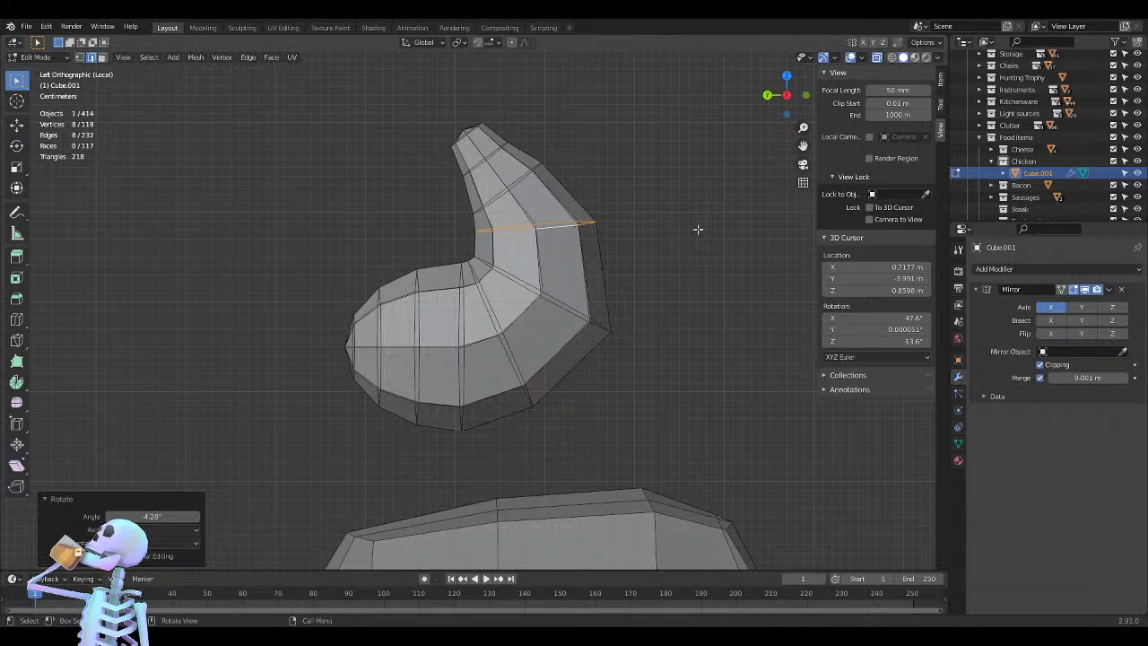
{"action": "key", "text": "g"}
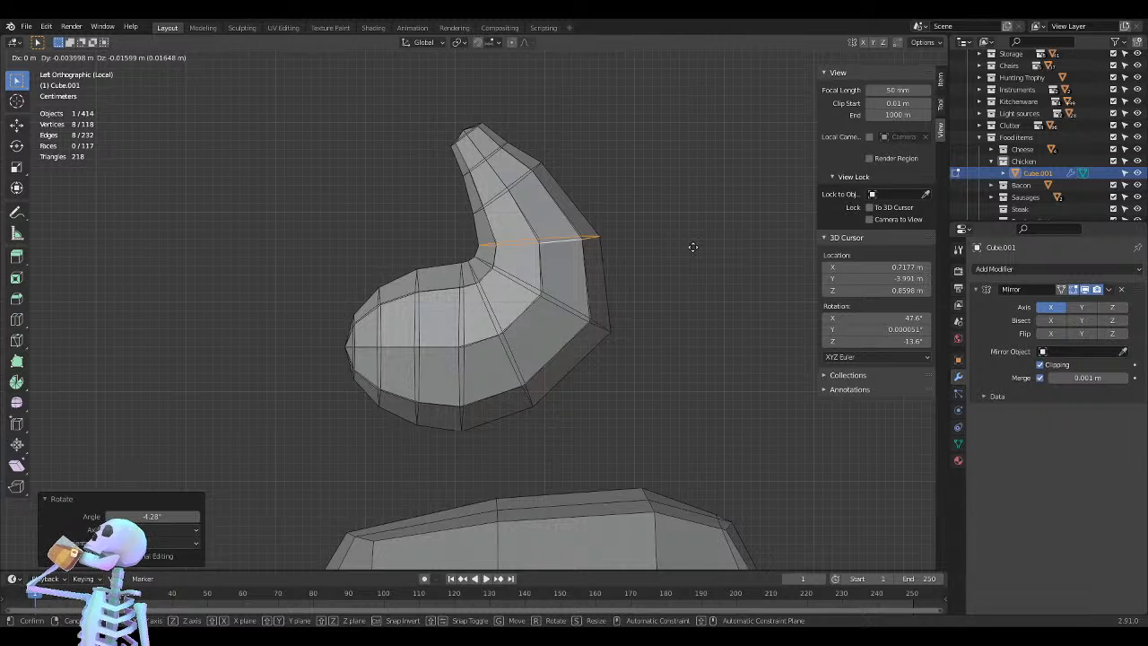
{"action": "left_click", "coordinate": [694, 246]}
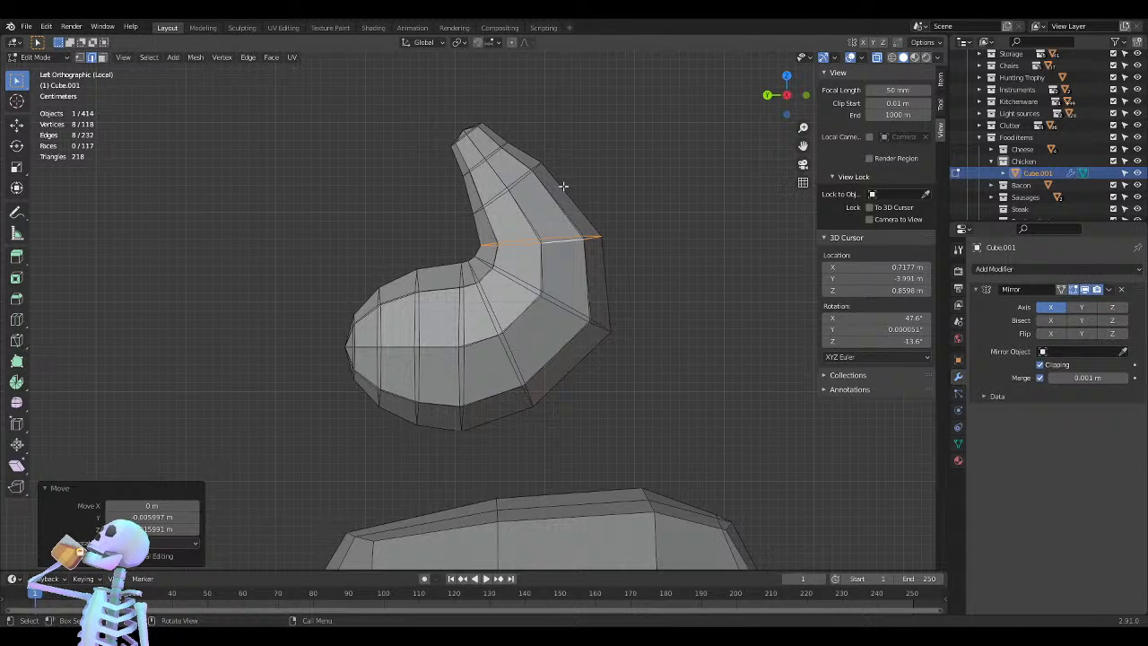
Rotate the next shank loop up by about -11.9°, move it about -0.006 m in Y and -0.008 m in Z, and clear the selection
{"action": "left_click", "coordinate": [517, 180], "text": "alt"}
{"action": "key", "text": "r"}
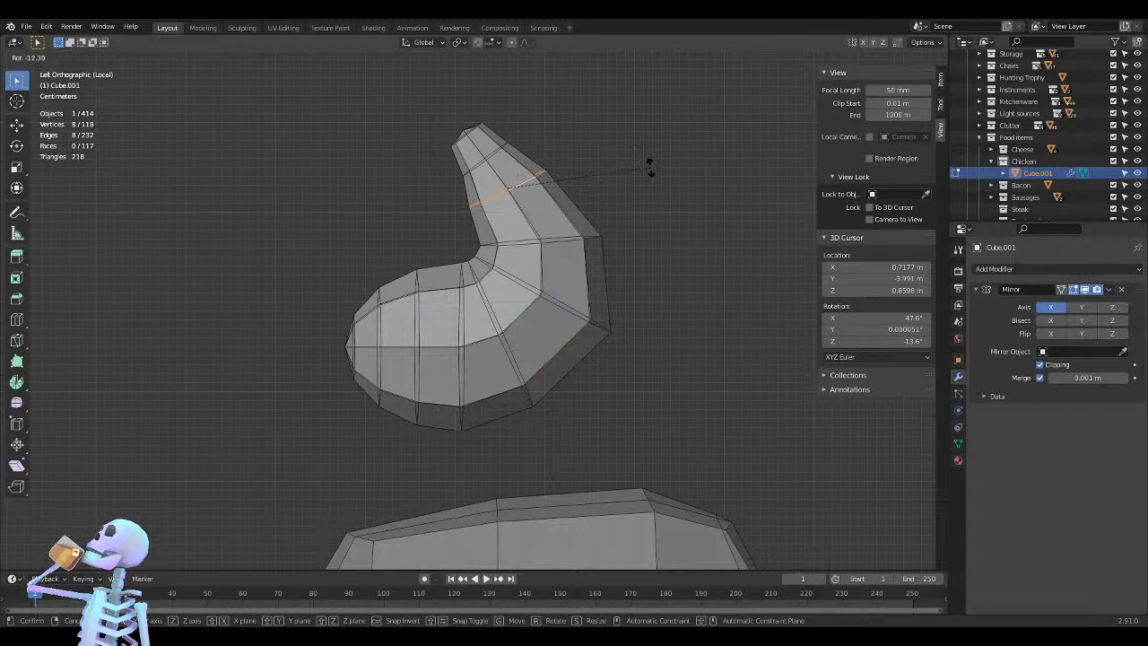
{"action": "left_click", "coordinate": [650, 166]}
{"action": "key", "text": "g"}
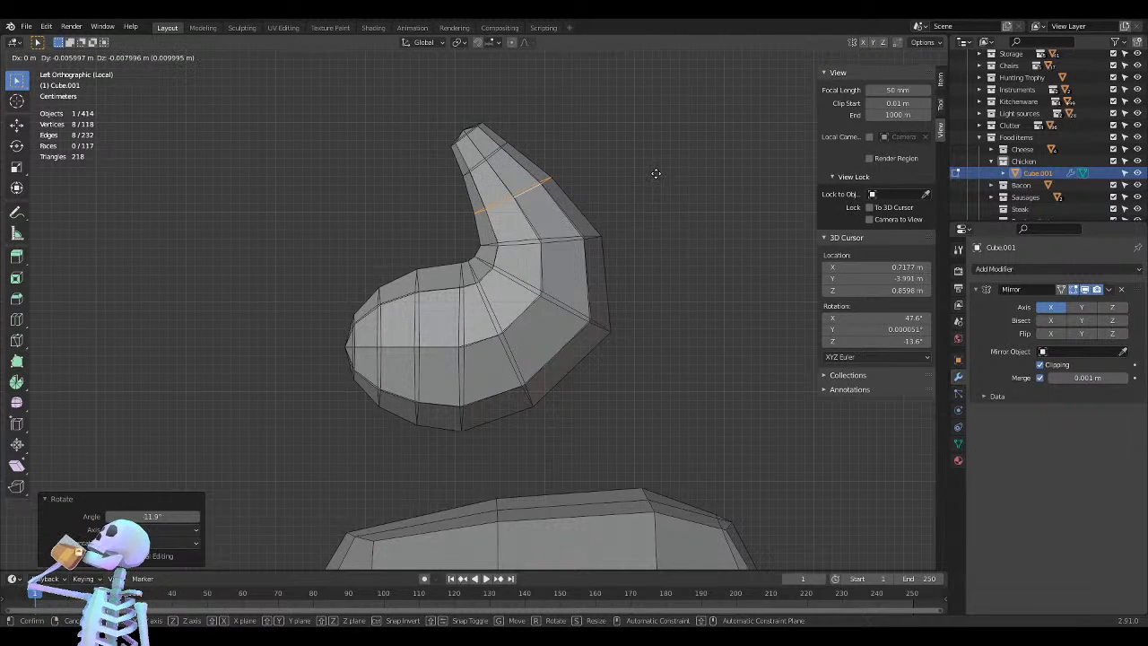
{"action": "left_click", "coordinate": [656, 173]}
{"action": "left_click", "coordinate": [668, 261]}
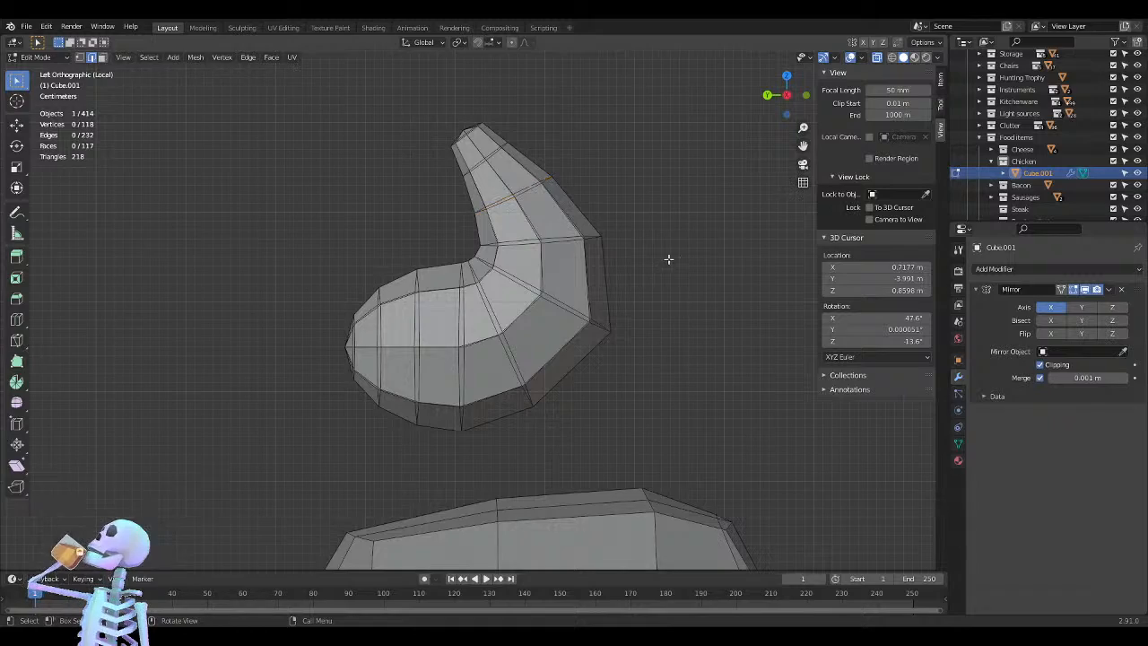
With smooth proportional editing at about 0.16 m, rotate the shank tip about 20.3° and move it about 0.024 m in Y and -0.013 m in Z
{"action": "mouse_move", "coordinate": [682, 255]}
{"action": "middle_mouse_down"}
{"action": "mouse_move", "coordinate": [552, 255]}
{"action": "mouse_move", "coordinate": [634, 255]}
{"action": "mouse_move", "coordinate": [672, 272]}
{"action": "middle_mouse_up"}
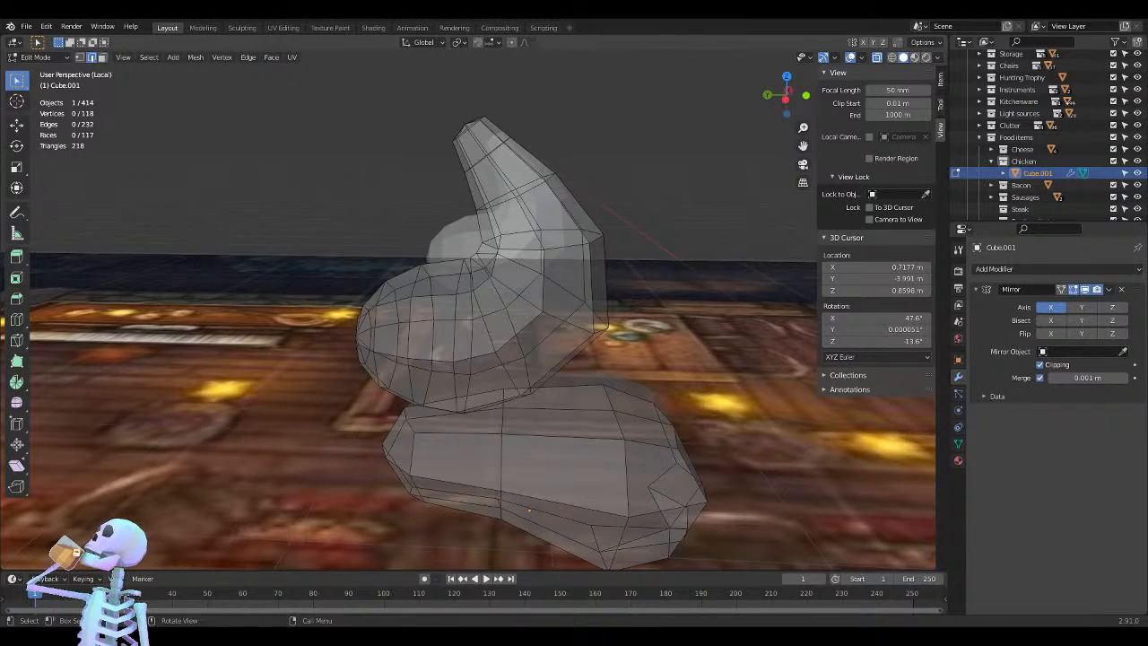
{"action": "middle_click_drag", "start_coordinate": [653, 291], "coordinate": [668, 272]}
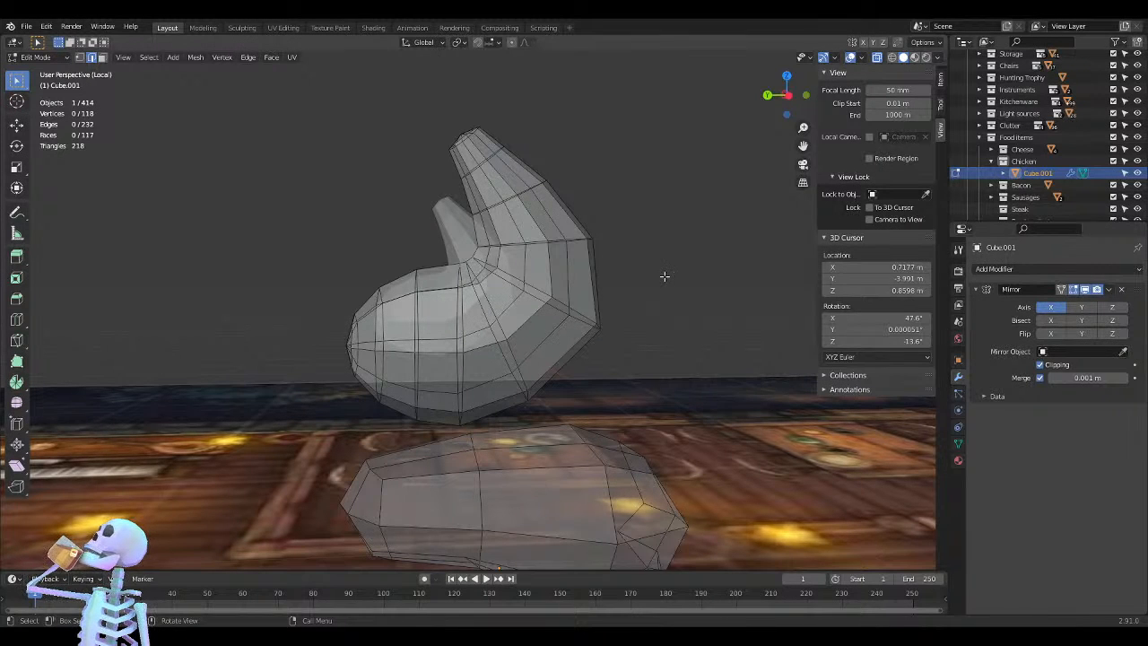
{"action": "key", "text": "KP_3"}
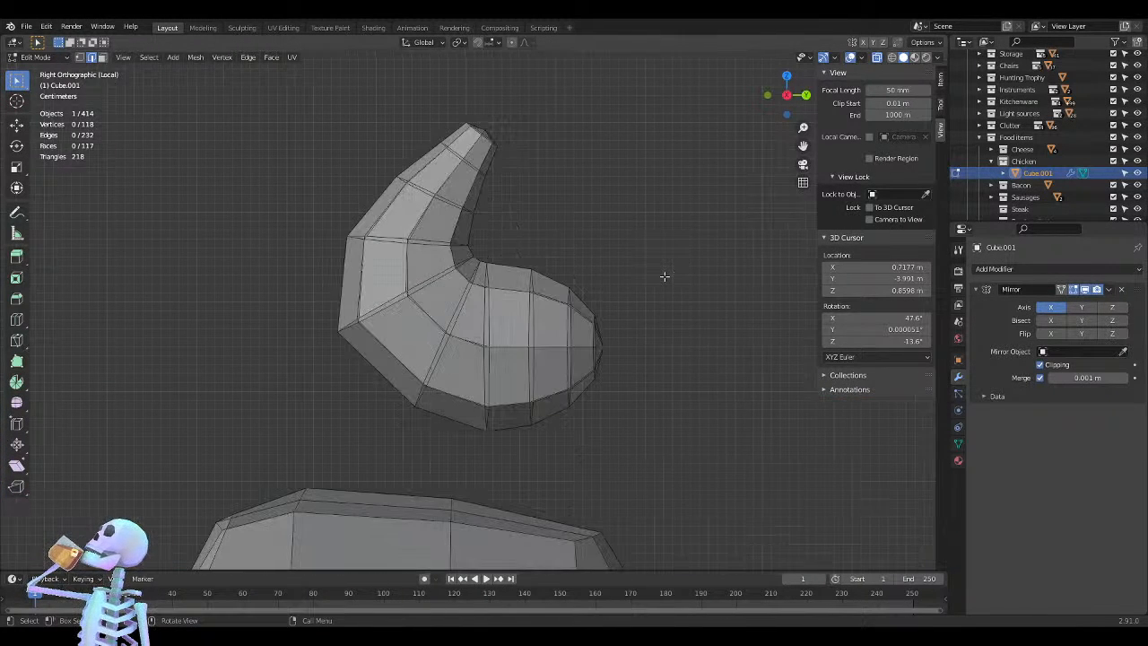
{"action": "key", "text": "ctrl+KP_3"}
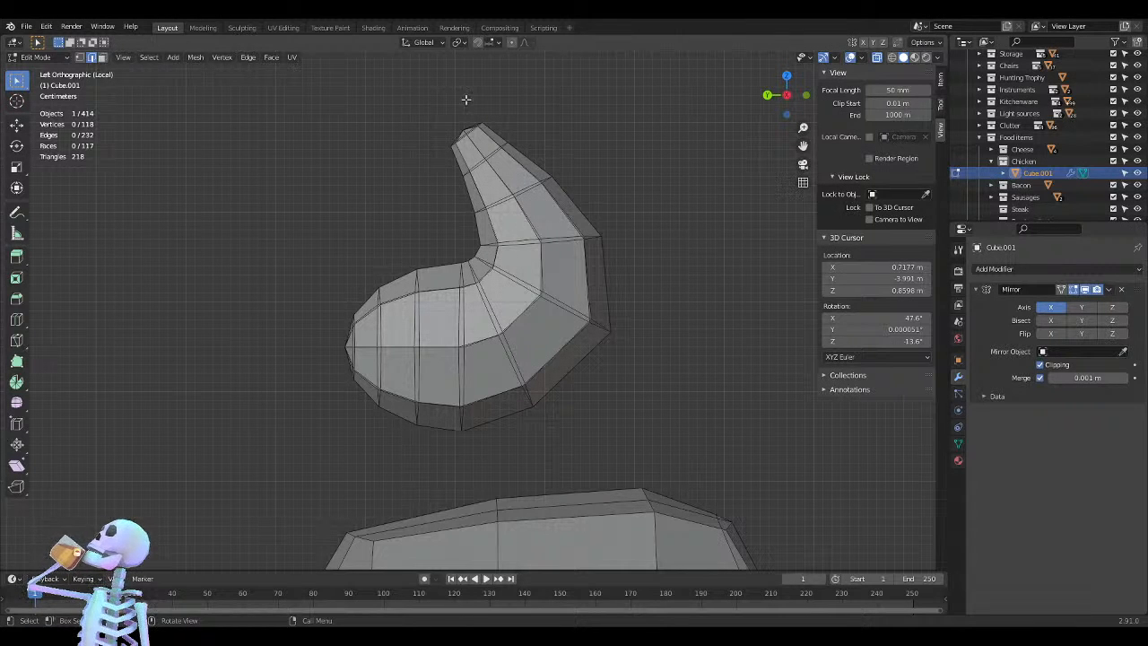
{"action": "left_click_drag", "start_coordinate": [427, 91], "coordinate": [503, 143]}
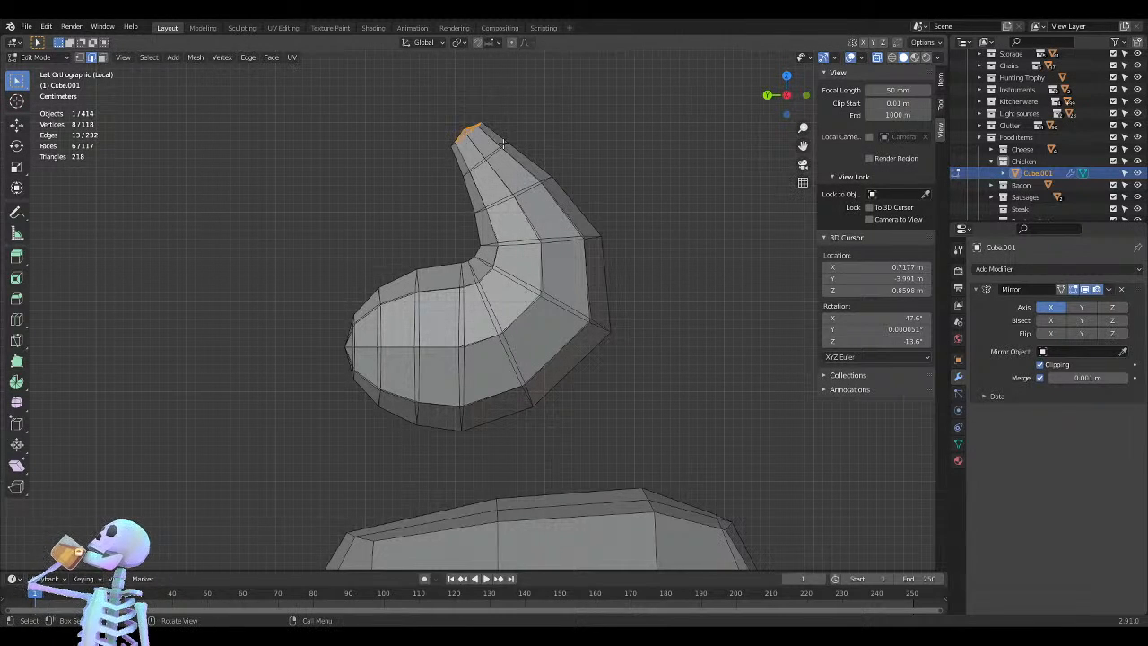
{"action": "key", "text": "alt+z"}
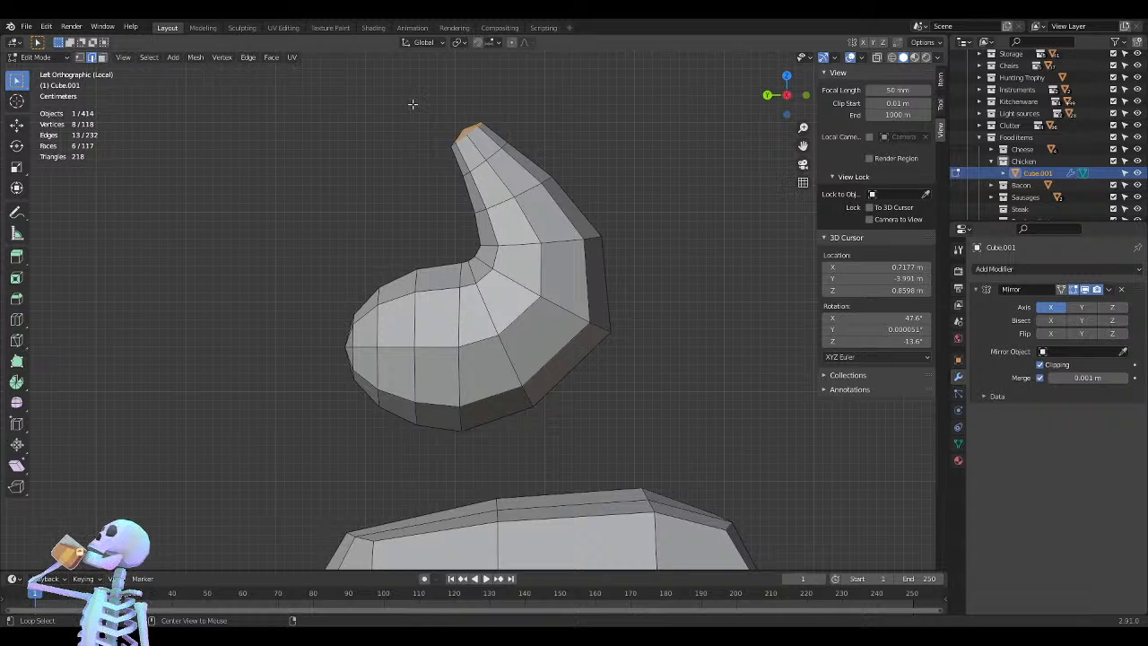
{"action": "key", "text": "alt+z"}
{"action": "left_click_drag", "start_coordinate": [408, 78], "coordinate": [492, 150]}
{"action": "left_click", "coordinate": [512, 42]}
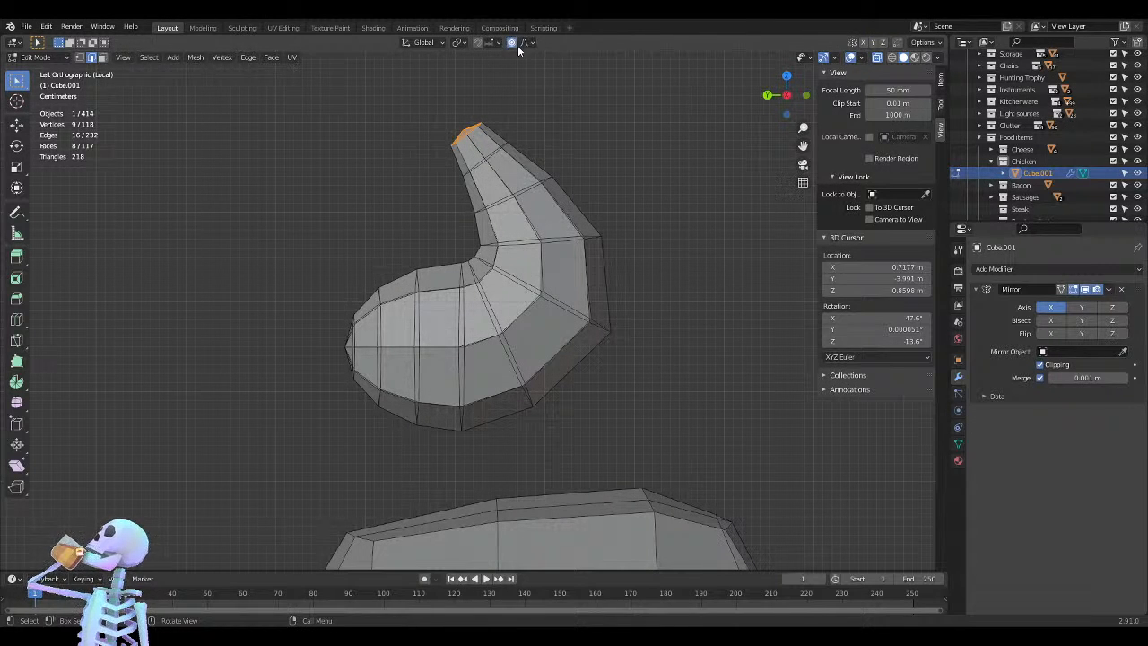
{"action": "key", "text": "r"}
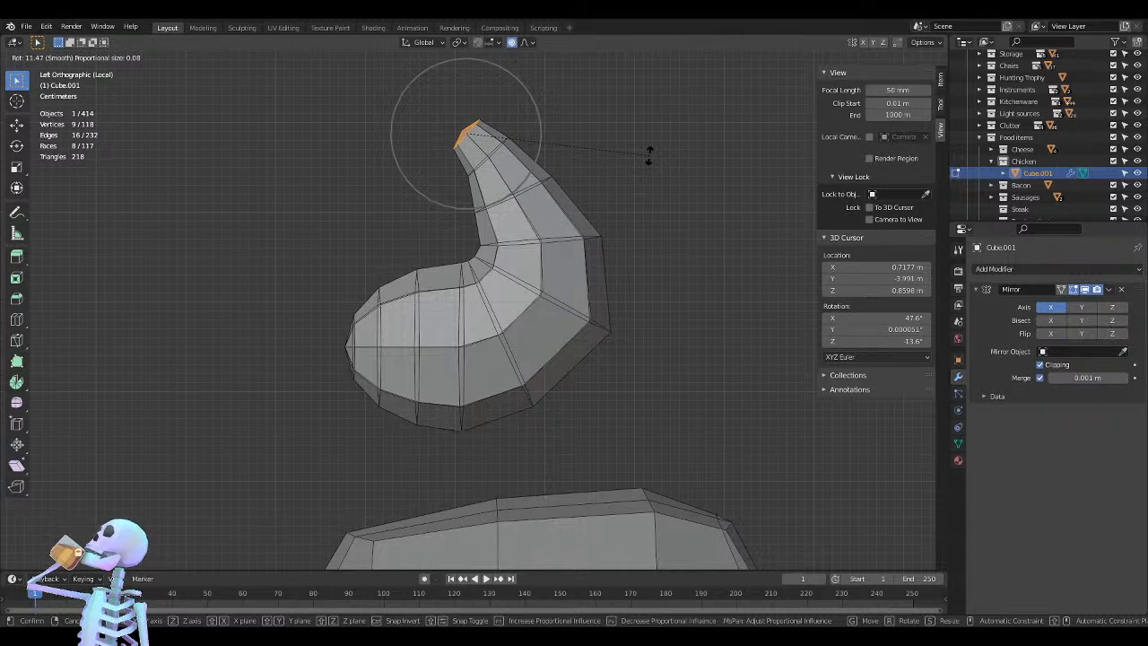
{"action": "scroll", "coordinate": [649, 151], "scroll_direction": "down", "scroll_amount": 8}
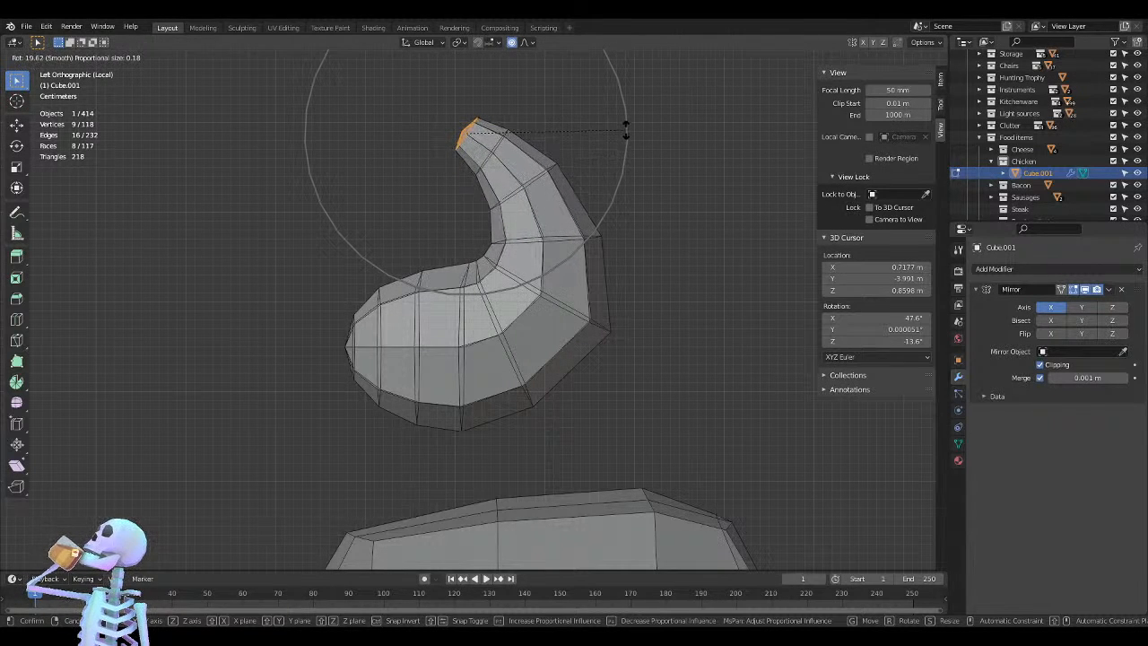
{"action": "scroll", "coordinate": [617, 143], "scroll_direction": "up", "scroll_amount": 1}
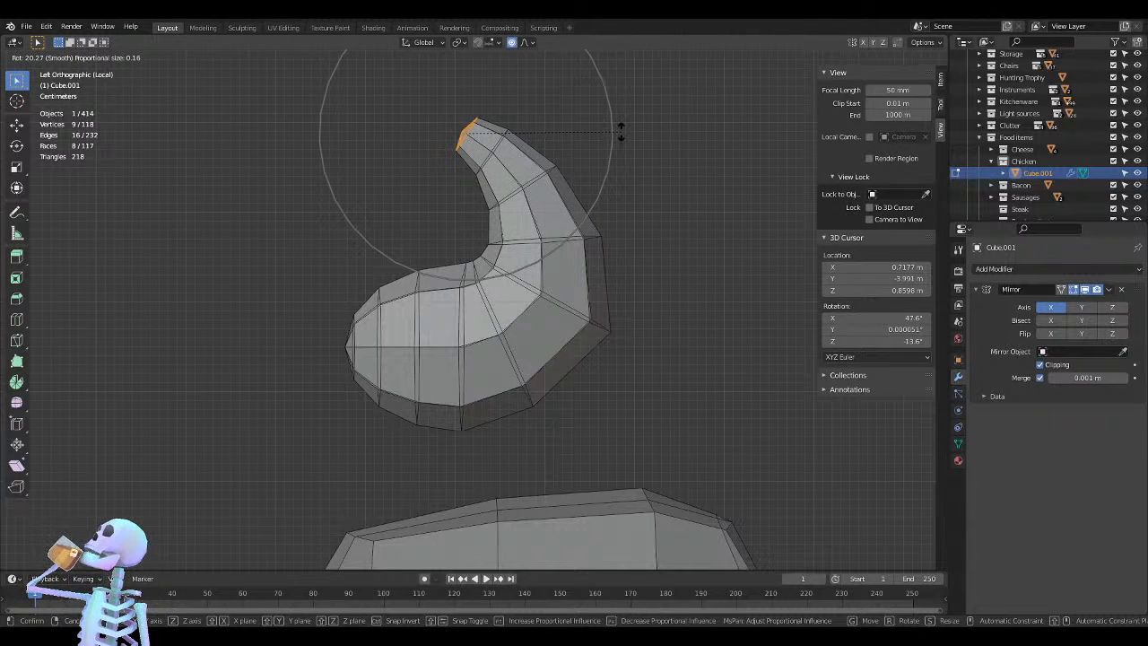
{"action": "left_click", "coordinate": [621, 131]}
{"action": "key", "text": "g"}
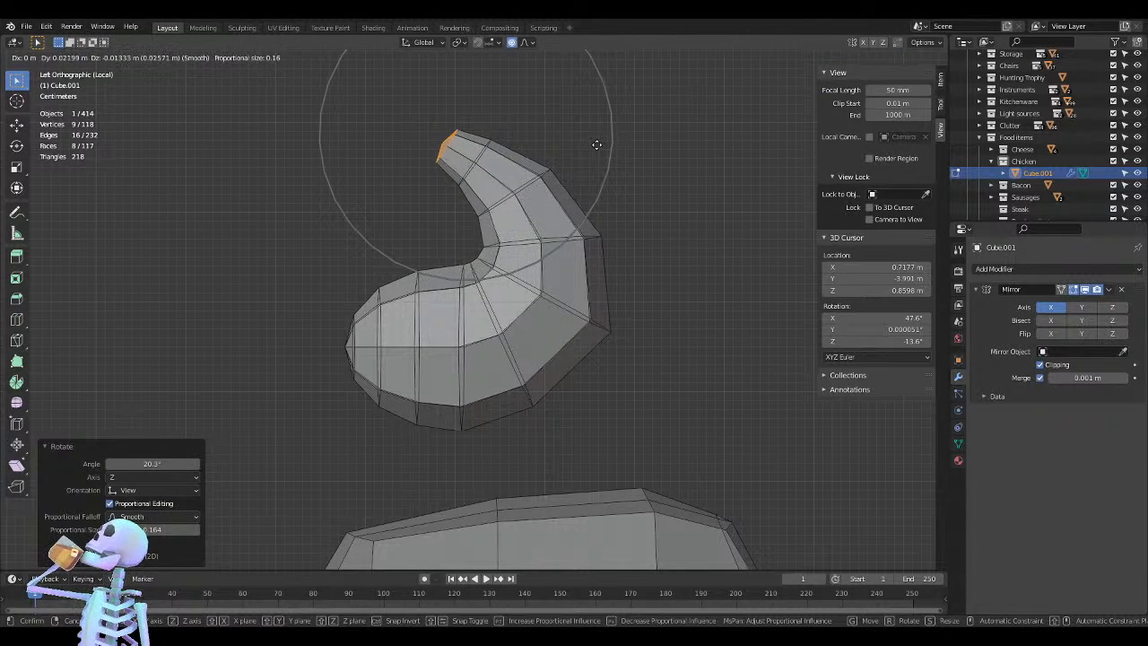
{"action": "left_click", "coordinate": [595, 145]}
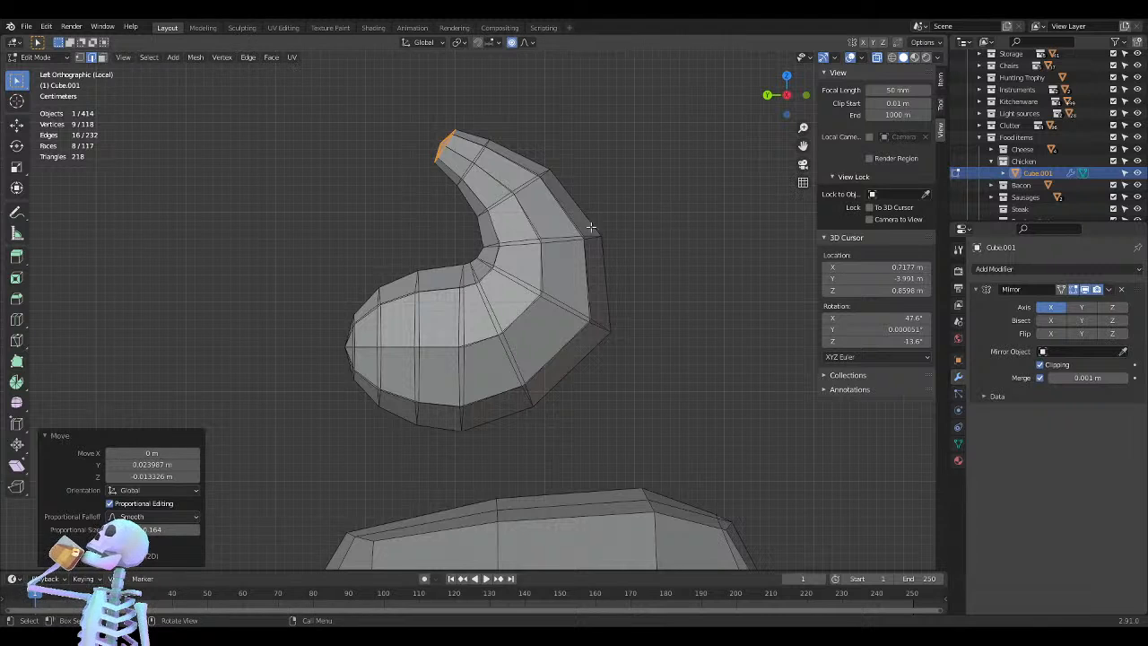
Move the mid-shank loop about 0.008 m in Y and -0.005 m in Z with proportional size about 0.08, and turn off proportional editing
{"action": "left_click", "coordinate": [530, 184], "text": "alt"}
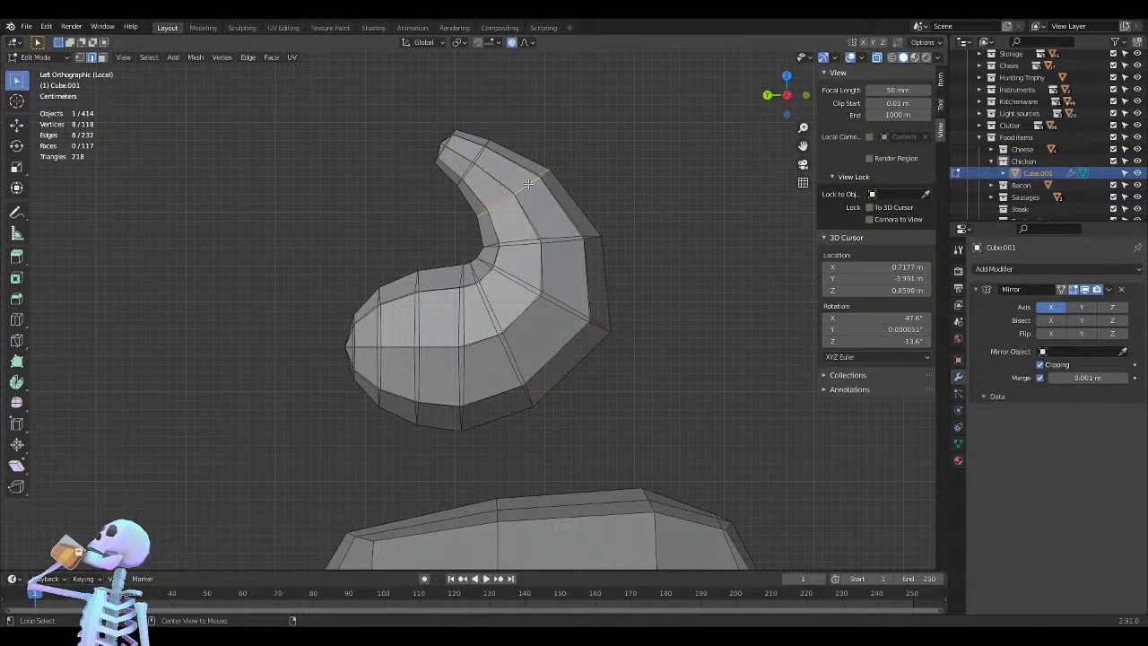
{"action": "key", "text": "g"}
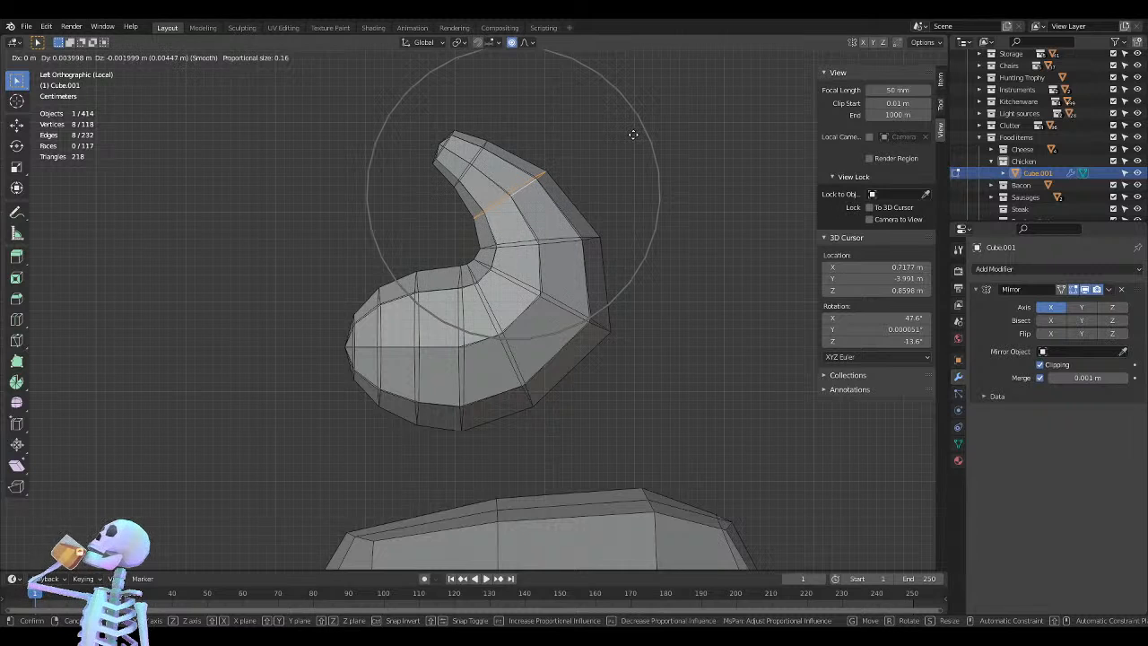
{"action": "scroll", "coordinate": [633, 134], "scroll_direction": "up", "scroll_amount": 3}
{"action": "scroll", "coordinate": [631, 136], "scroll_direction": "up", "scroll_amount": 2}
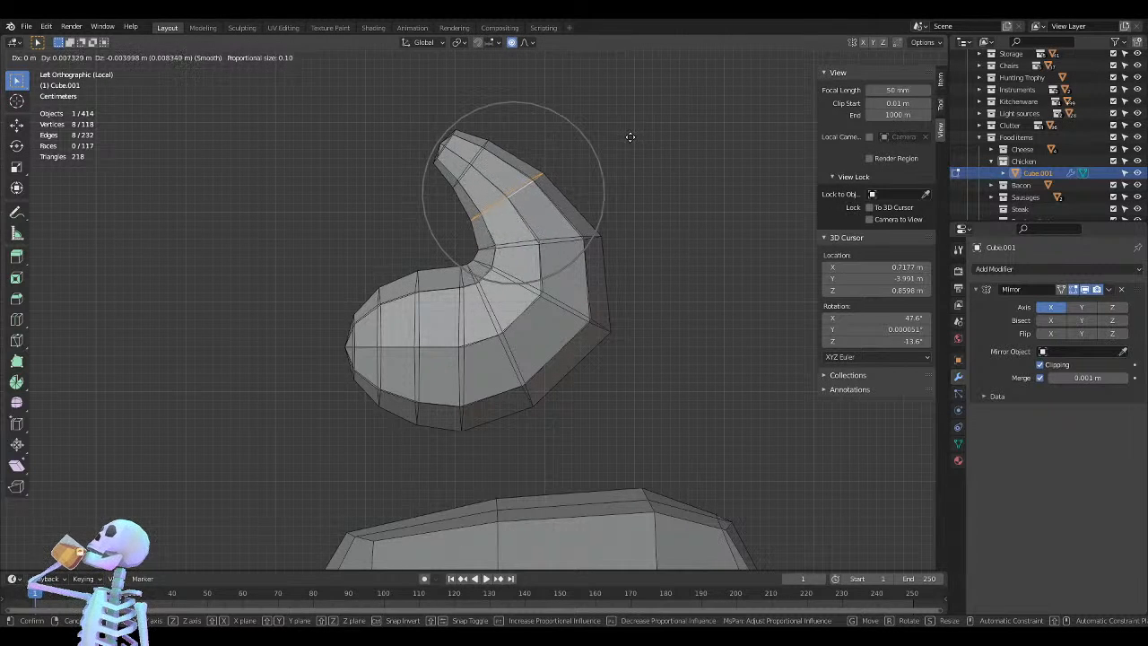
{"action": "scroll", "coordinate": [630, 137], "scroll_direction": "up", "scroll_amount": 2}
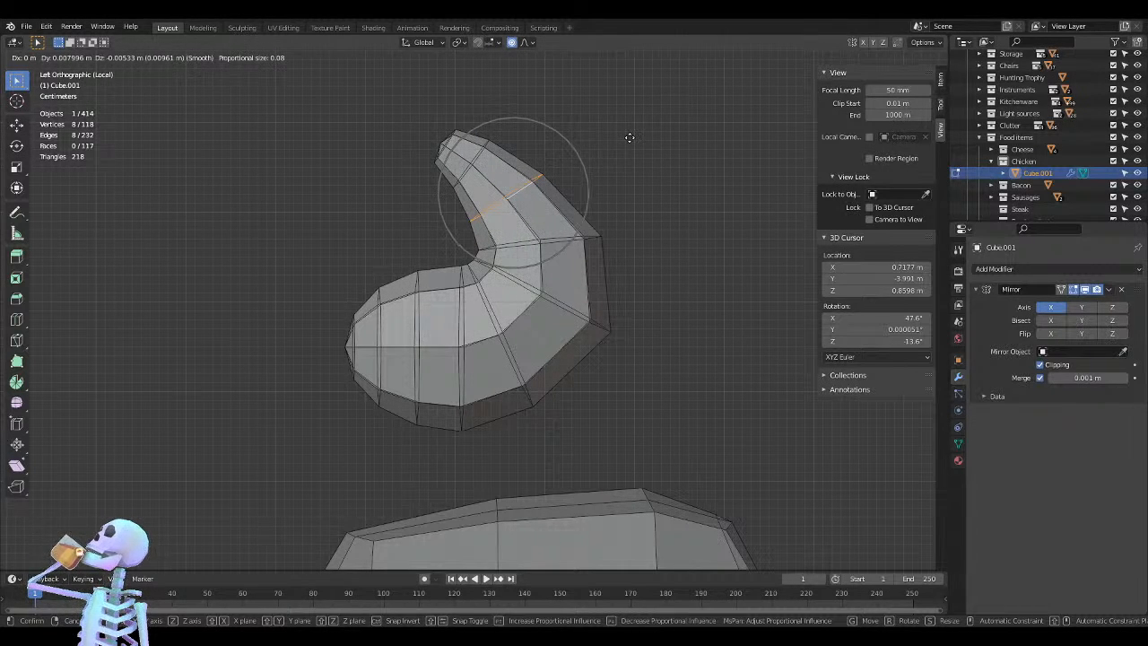
{"action": "left_click", "coordinate": [630, 137]}
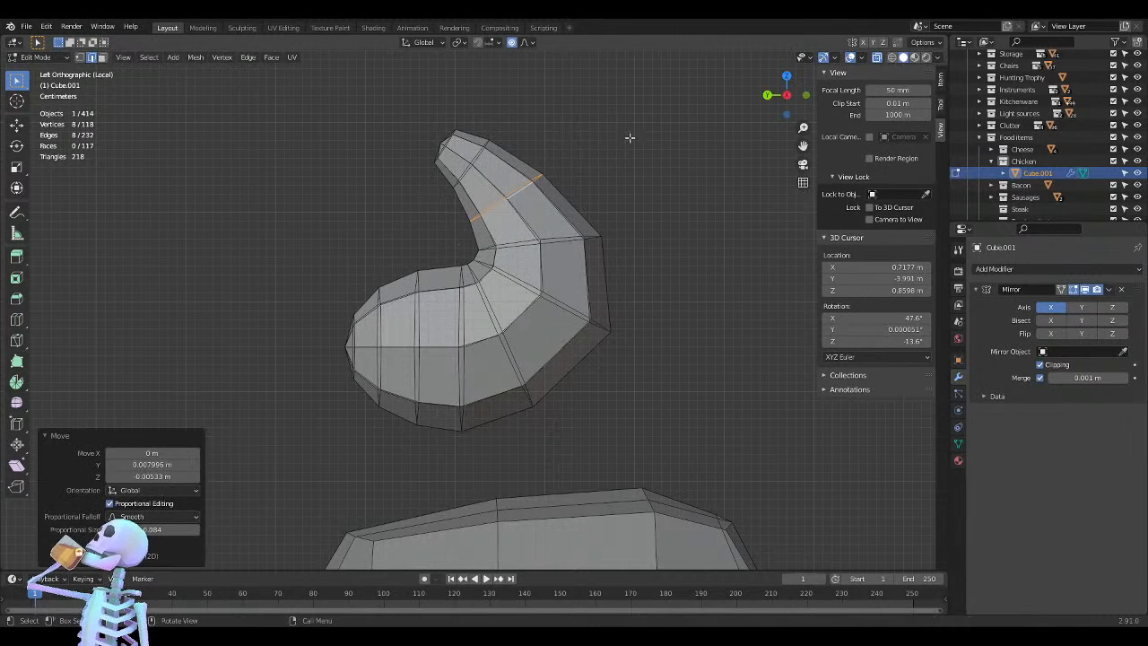
{"action": "left_click", "coordinate": [512, 44]}
Rotate the edge loop just below the shank tip about -2.95° and move it in total about 0.003 m in Y and -0.006 m in Z
{"action": "left_click", "coordinate": [472, 160], "text": "alt"}
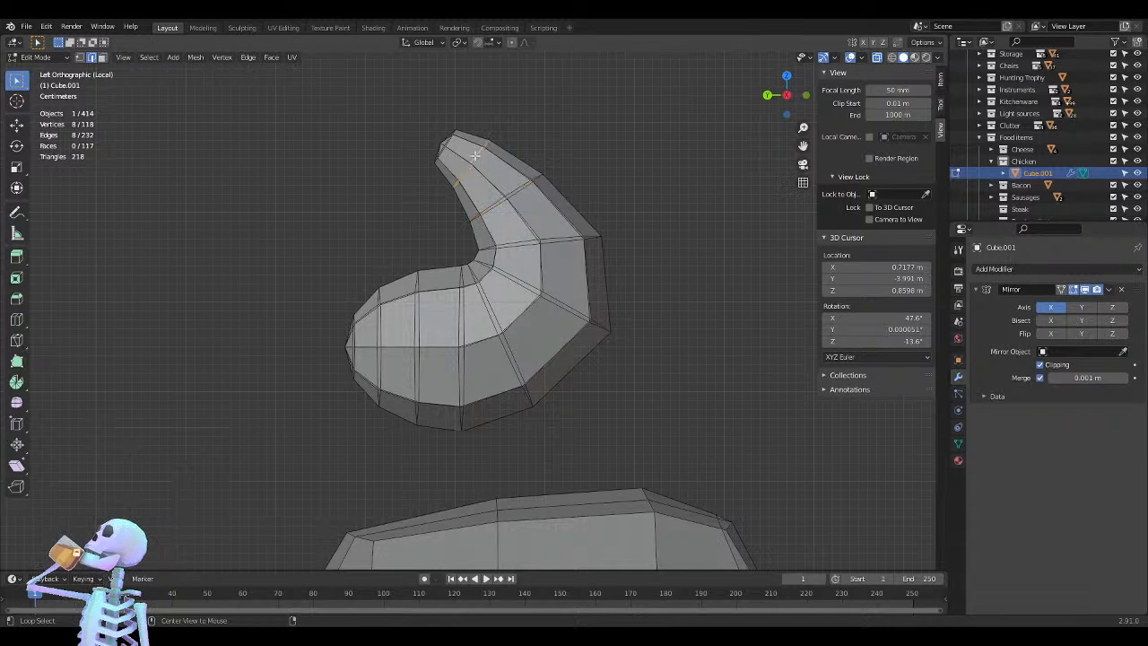
{"action": "key", "text": "r"}
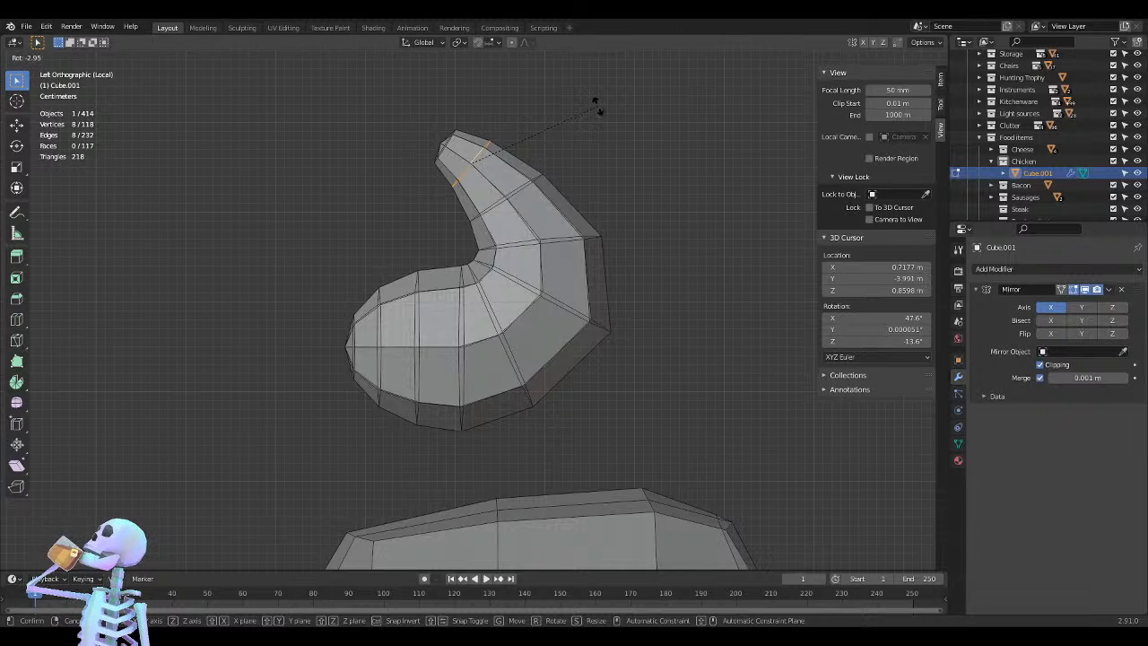
{"action": "left_click", "coordinate": [598, 108]}
{"action": "key", "text": "g"}
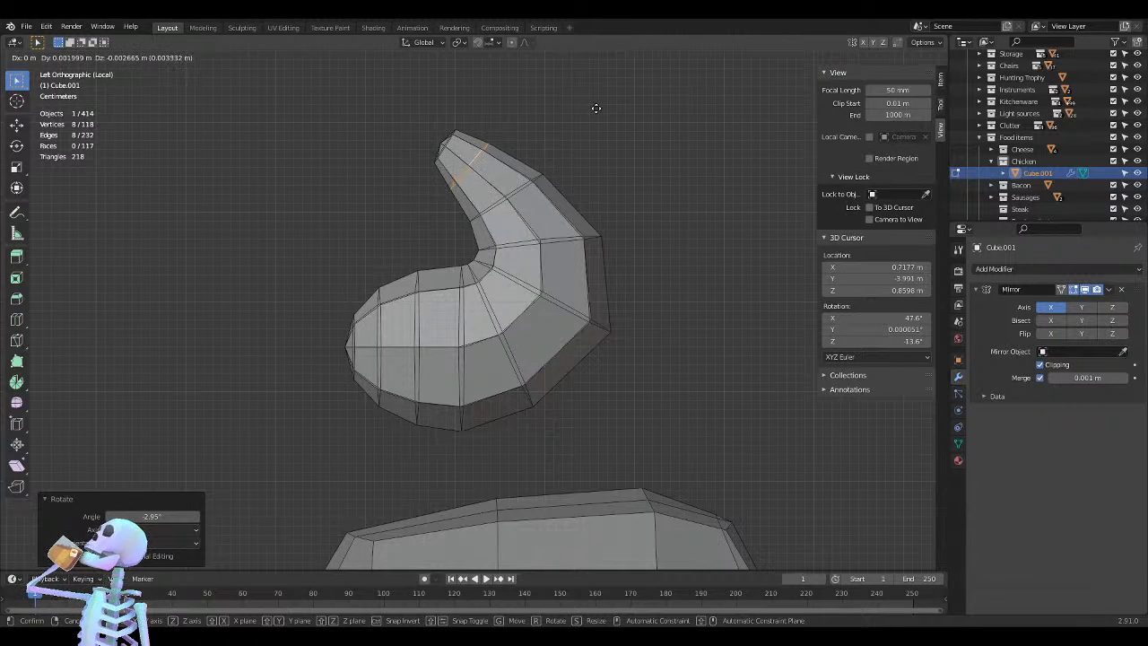
{"action": "left_click", "coordinate": [595, 108]}
{"action": "key", "text": "g"}
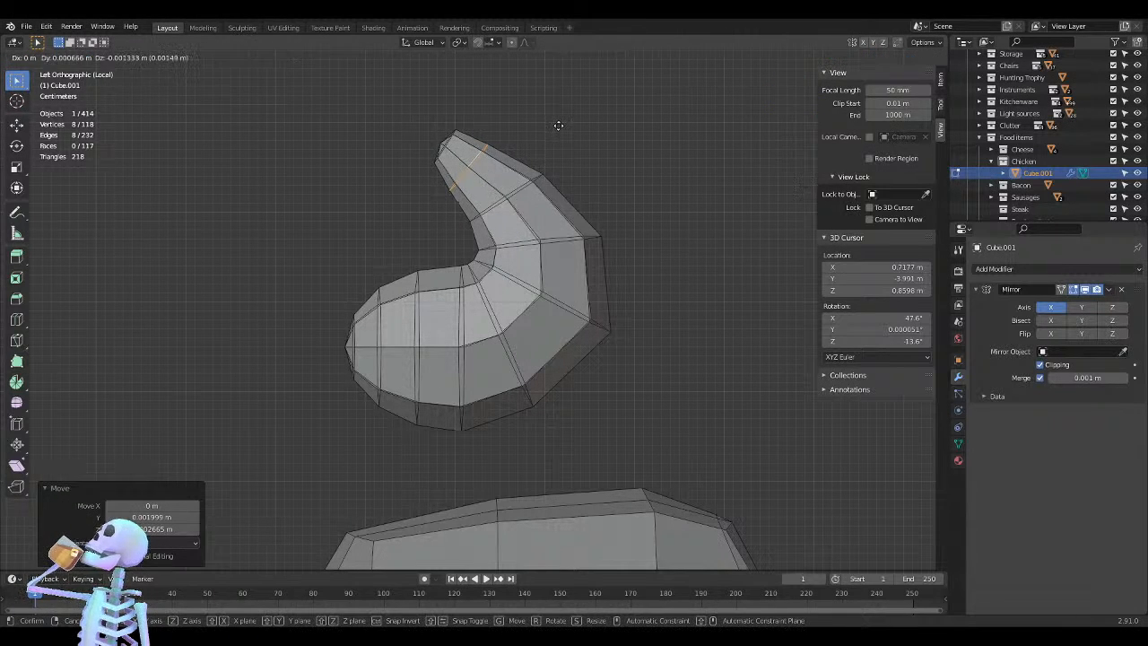
{"action": "left_click", "coordinate": [559, 125]}
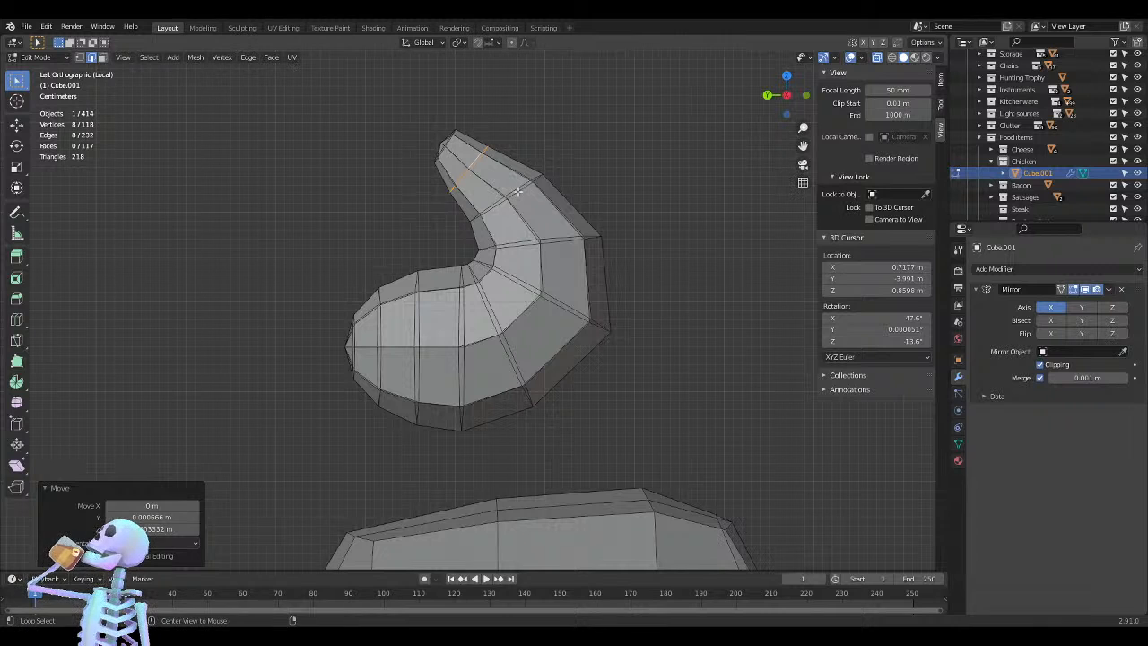
Shift the mid-shank loop about 0.002 m in Y and -0.003 m in Z, and clear the selection
{"action": "left_click", "coordinate": [521, 189], "text": "alt"}
{"action": "key", "text": "g"}
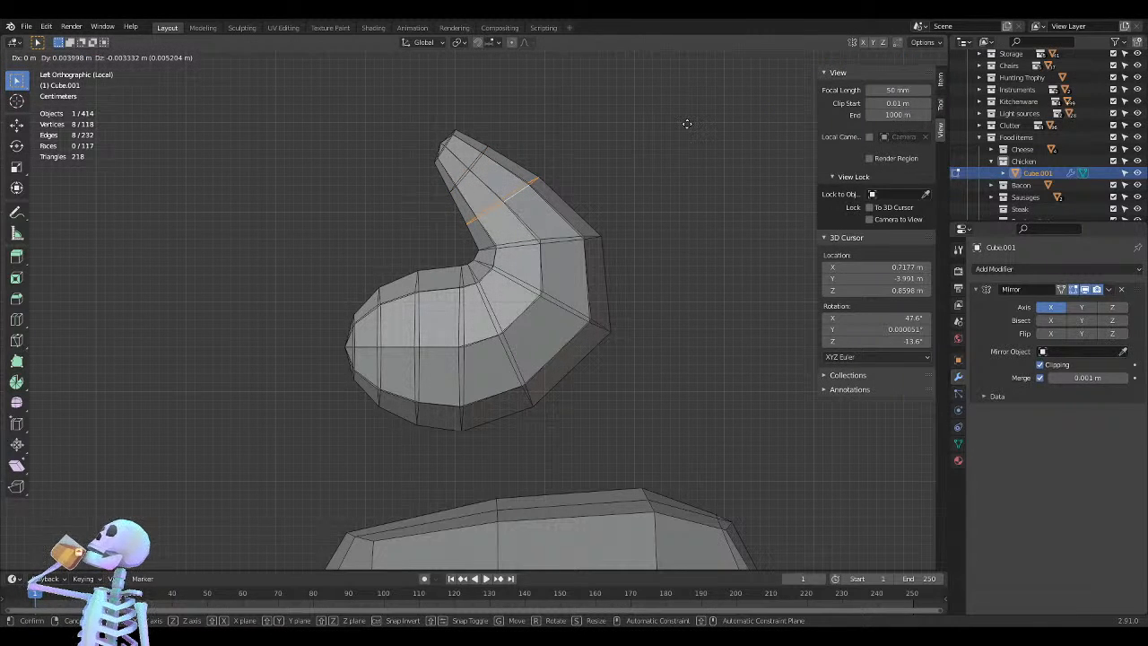
{"action": "left_click", "coordinate": [689, 123]}
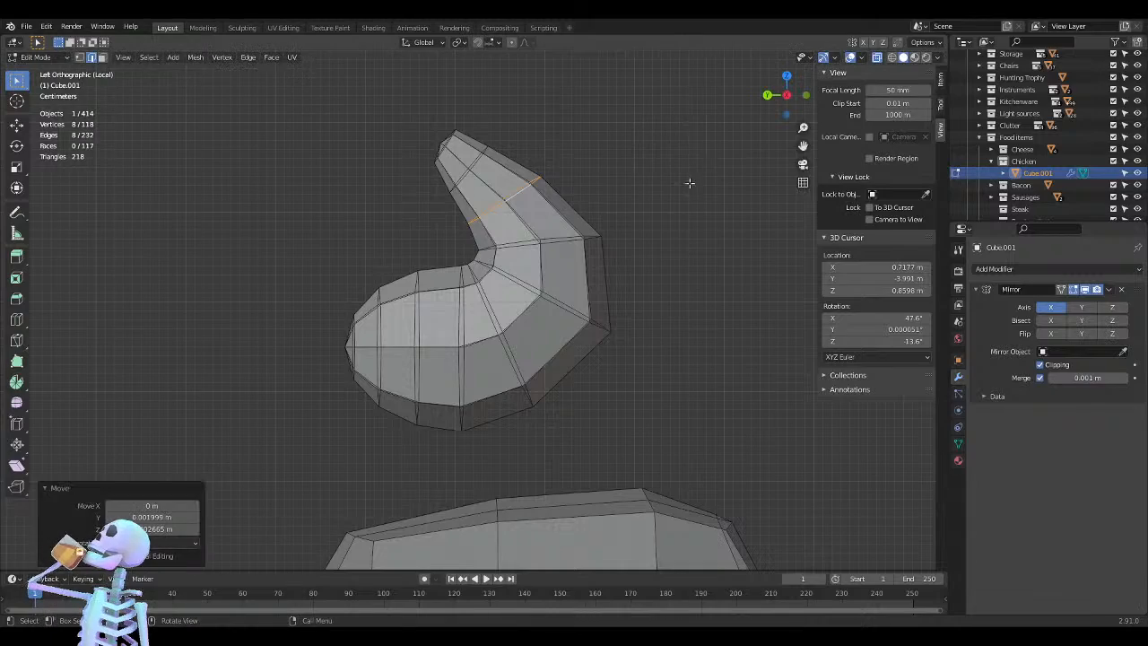
{"action": "key", "text": "alt+a"}
Turn off X-ray and widen the mid-shank loop along X by a factor of about 1.186
{"action": "mouse_move", "coordinate": [656, 249]}
{"action": "middle_mouse_down"}
{"action": "mouse_move", "coordinate": [627, 206]}
{"action": "mouse_move", "coordinate": [610, 269]}
{"action": "mouse_move", "coordinate": [574, 215]}
{"action": "mouse_move", "coordinate": [556, 283]}
{"action": "middle_mouse_up"}
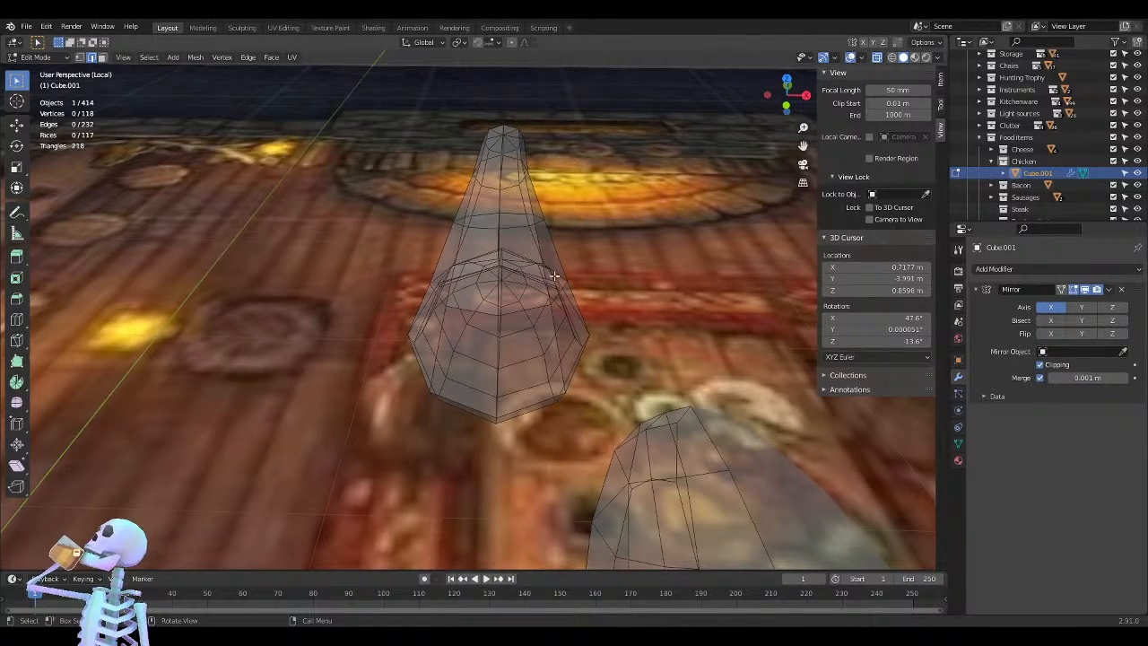
{"action": "middle_click_drag", "start_coordinate": [563, 222], "coordinate": [523, 262]}
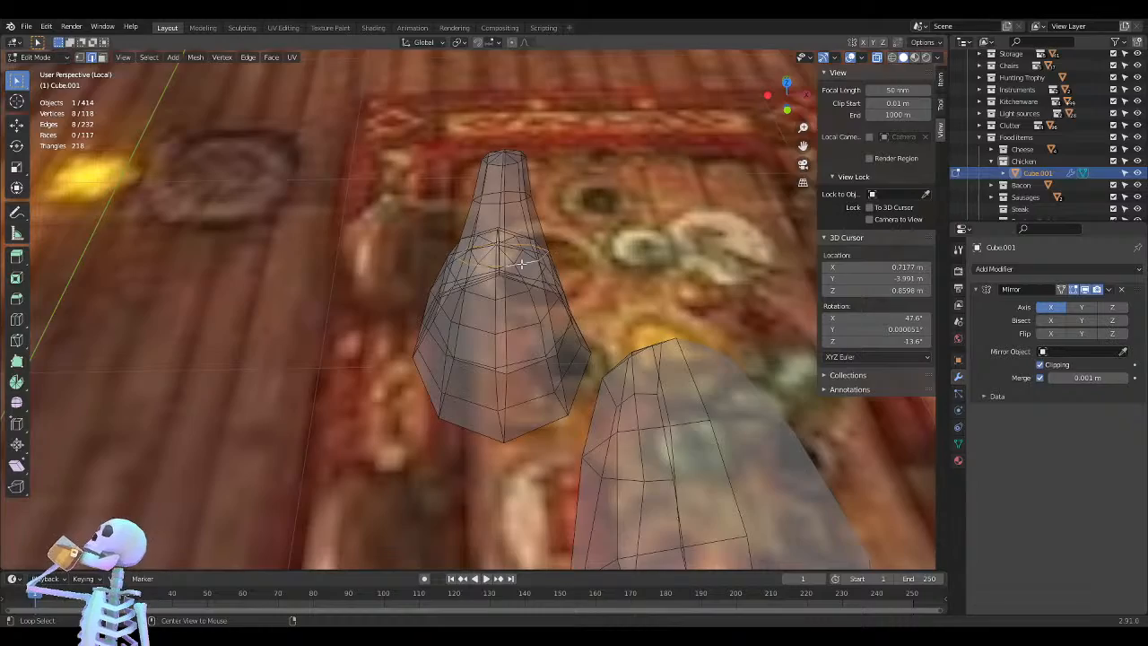
{"action": "key", "text": "alt+z"}
{"action": "mouse_move", "coordinate": [612, 253]}
{"action": "middle_mouse_down"}
{"action": "mouse_move", "coordinate": [628, 244]}
{"action": "mouse_move", "coordinate": [578, 233]}
{"action": "mouse_move", "coordinate": [632, 240]}
{"action": "middle_mouse_up"}
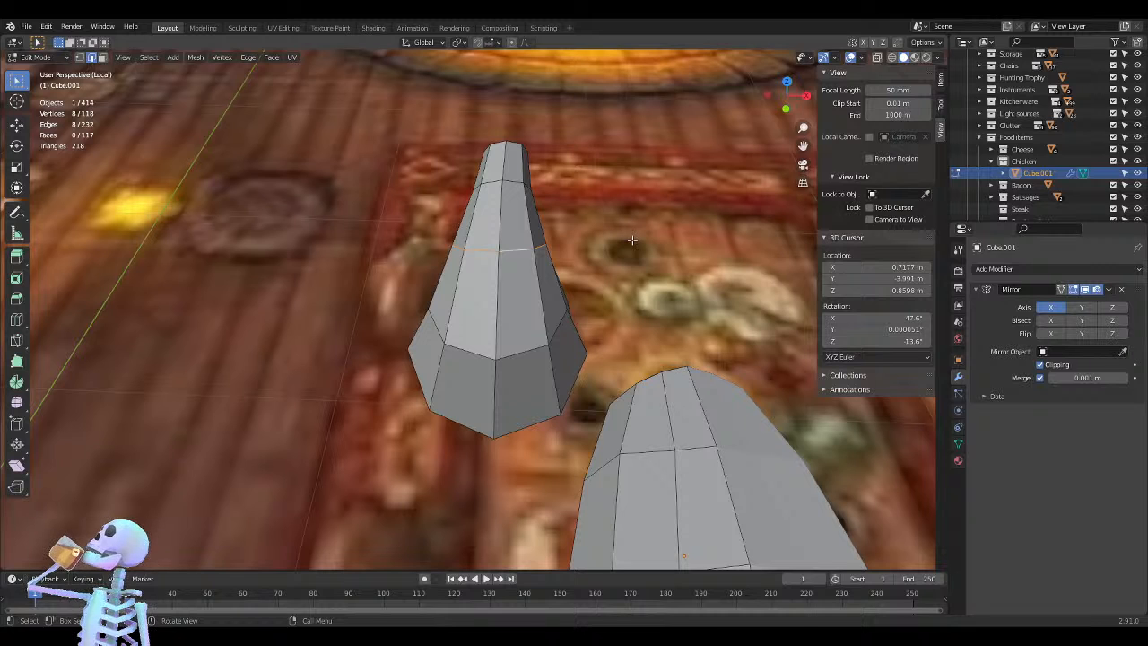
{"action": "key", "text": "s"}
{"action": "key", "text": "x"}
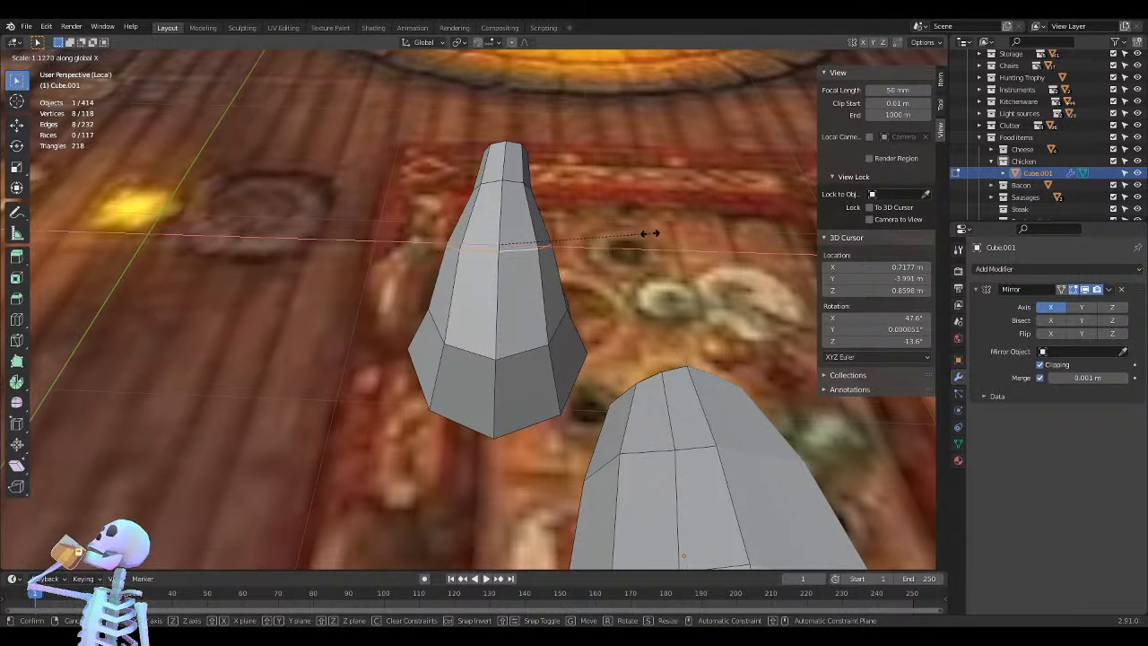
{"action": "left_click", "coordinate": [657, 232]}
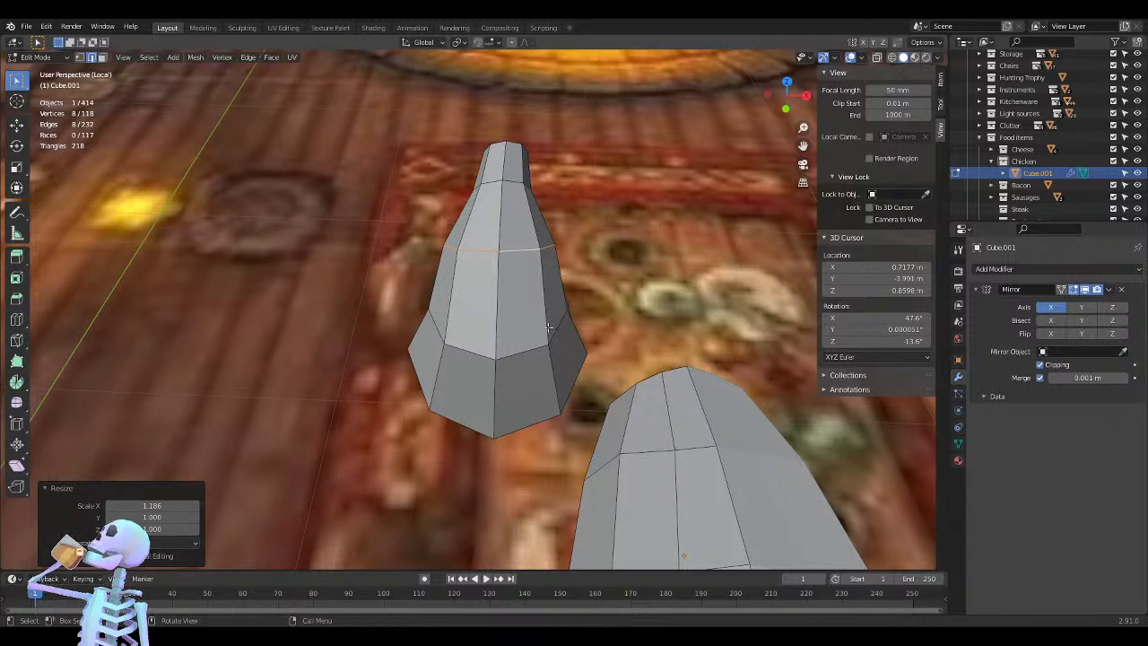
Widen the edge loop at the base of the shank, just above the bend, along X by a factor of about 1.11
{"action": "left_click", "coordinate": [520, 348], "text": "alt"}
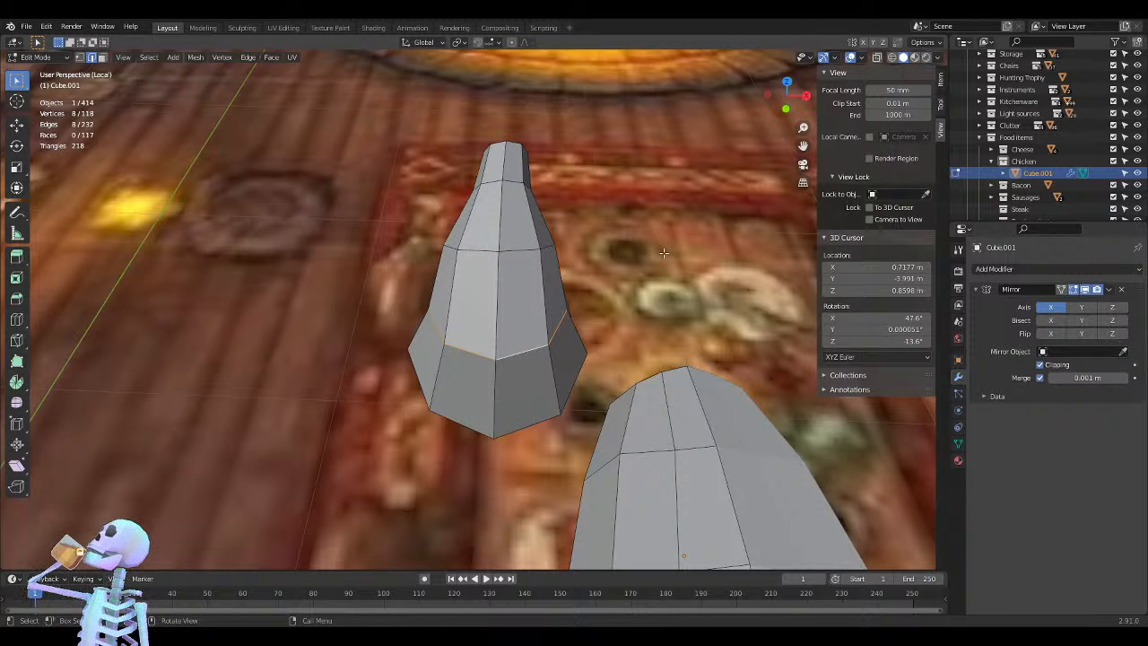
{"action": "key", "text": "s"}
{"action": "key", "text": "x"}
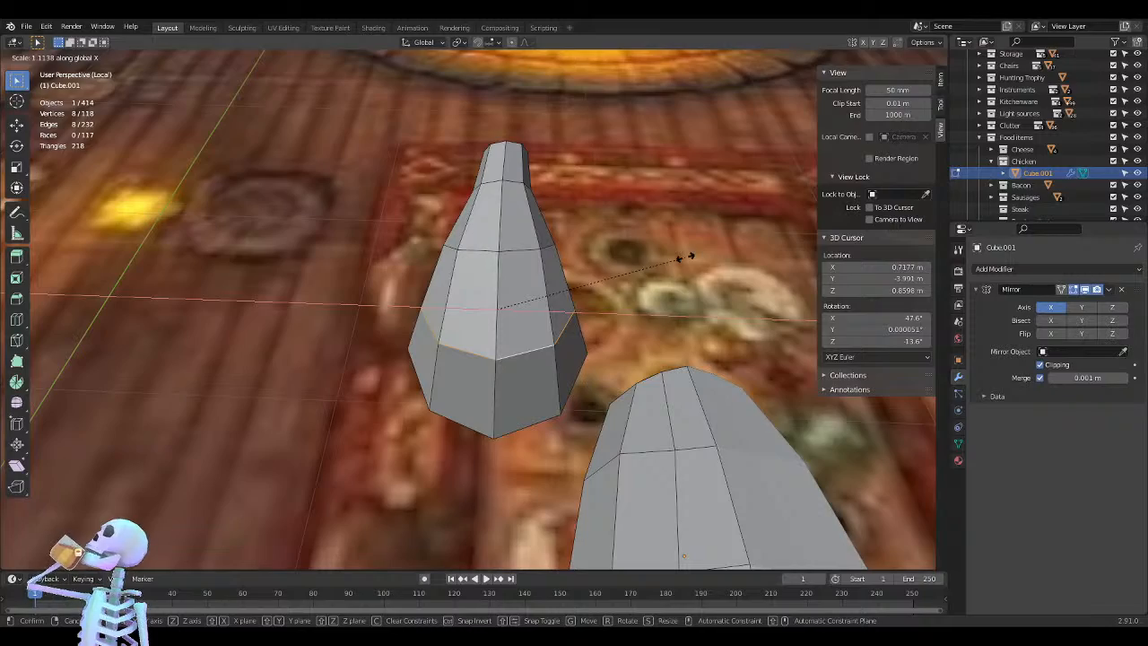
{"action": "left_click", "coordinate": [684, 258]}
Return to Object Mode with X-ray off and examine the shape of the mirrored drumsticks against the body from several angles
{"action": "middle_click_drag", "start_coordinate": [685, 258], "coordinate": [381, 230]}
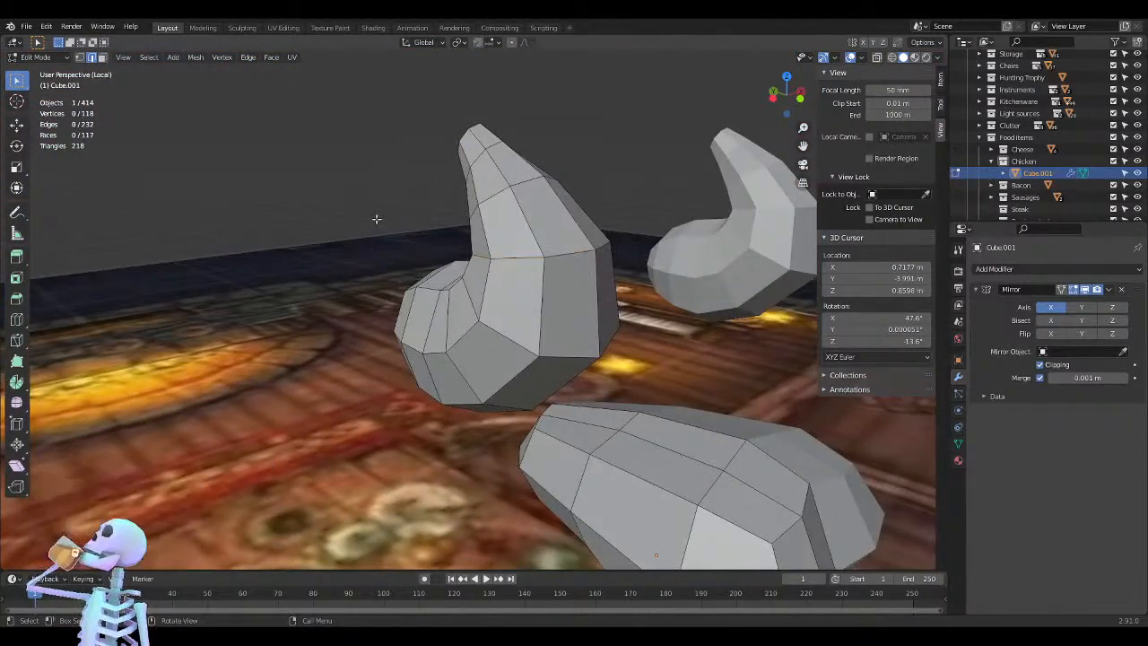
{"action": "key", "text": "Tab"}
{"action": "key", "text": "alt+z"}
{"action": "scroll", "coordinate": [418, 249], "scroll_direction": "down", "scroll_amount": 2}
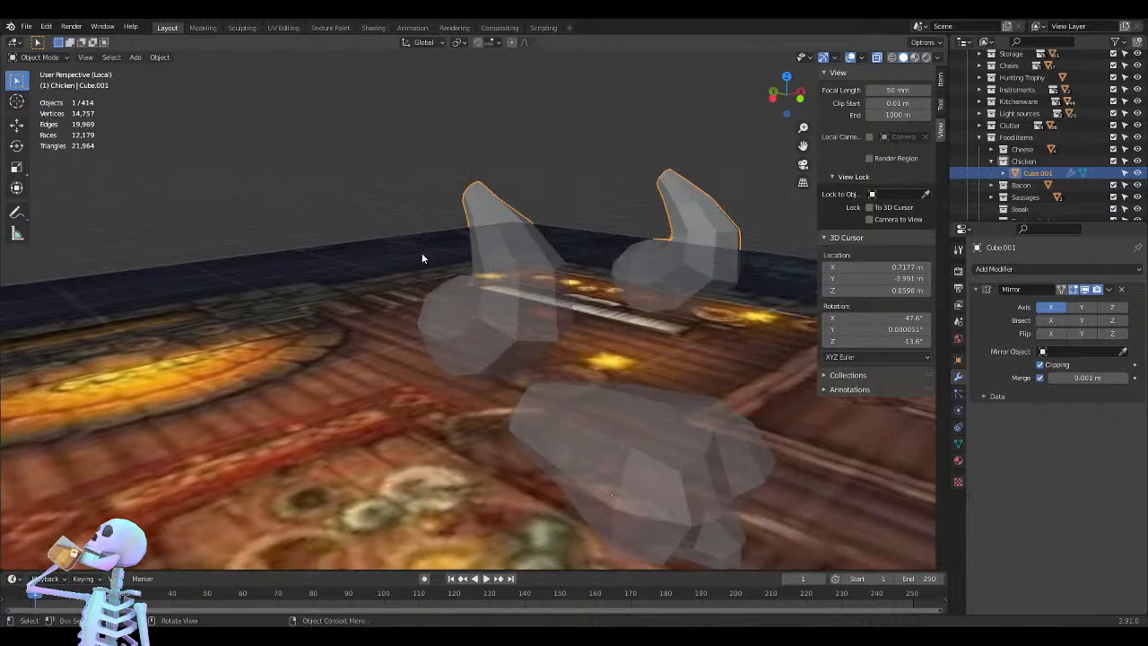
{"action": "key", "text": "alt+z"}
{"action": "middle_click_drag", "start_coordinate": [423, 251], "coordinate": [501, 244]}
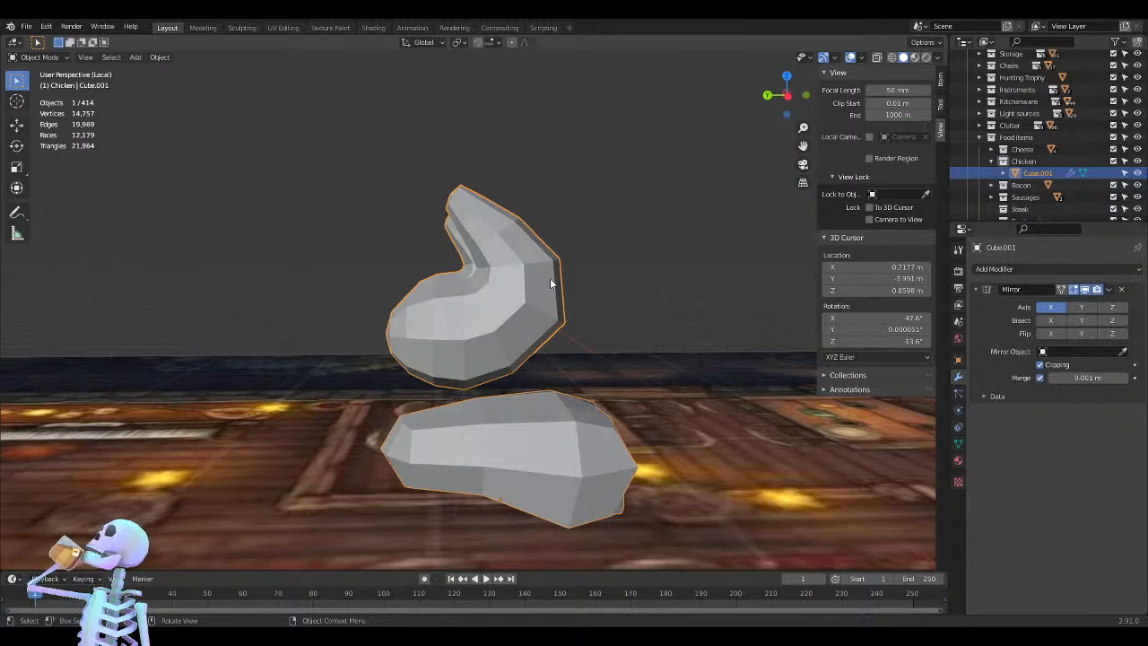
{"action": "middle_click_drag", "start_coordinate": [528, 298], "coordinate": [499, 357]}
{"action": "scroll", "coordinate": [556, 295], "scroll_direction": "up", "scroll_amount": 5}
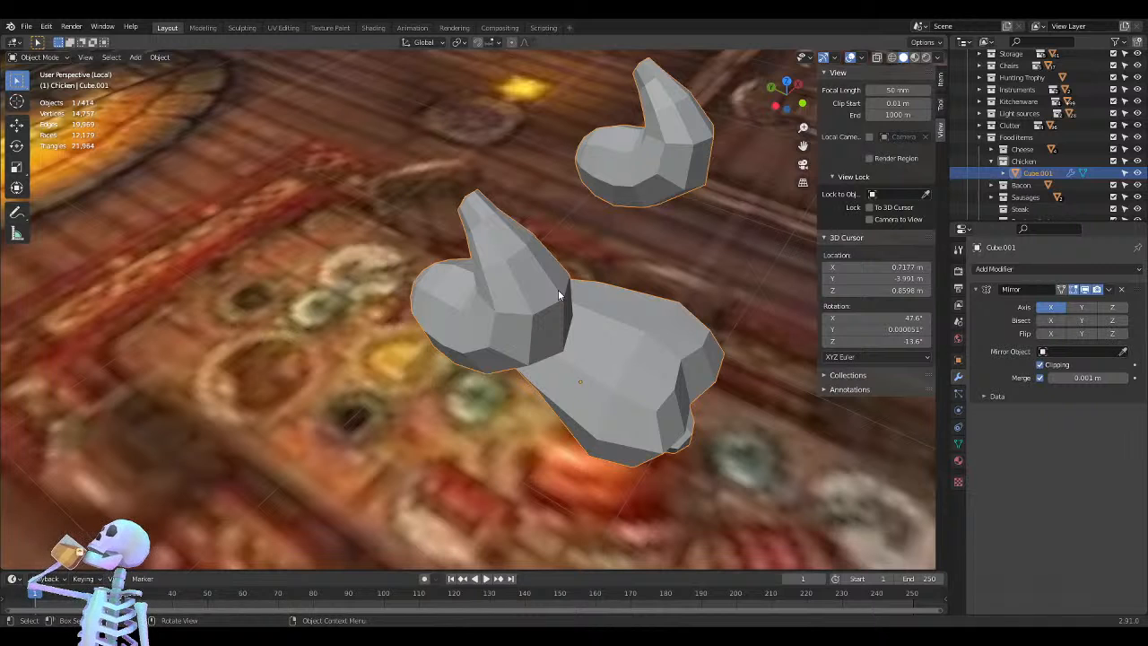
Select all faces of the editable drumstick and lower it about 0.27 m beside the body, shifting it 0.023 m in Y
{"action": "key", "text": "Tab"}
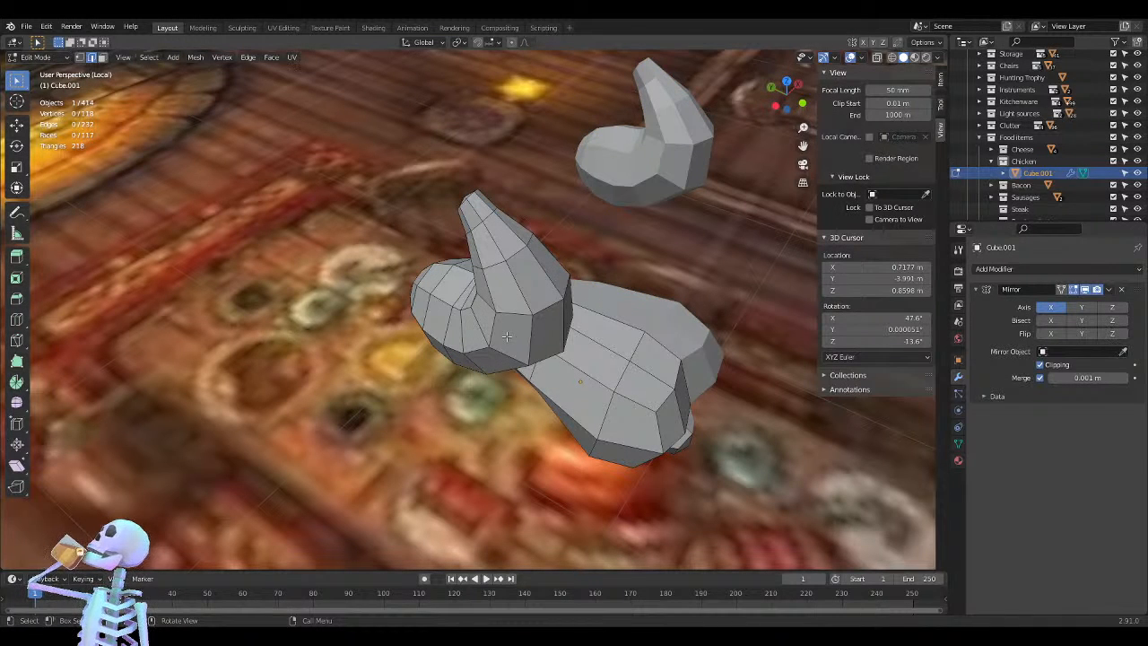
{"action": "key", "text": "3"}
{"action": "left_click", "coordinate": [507, 336]}
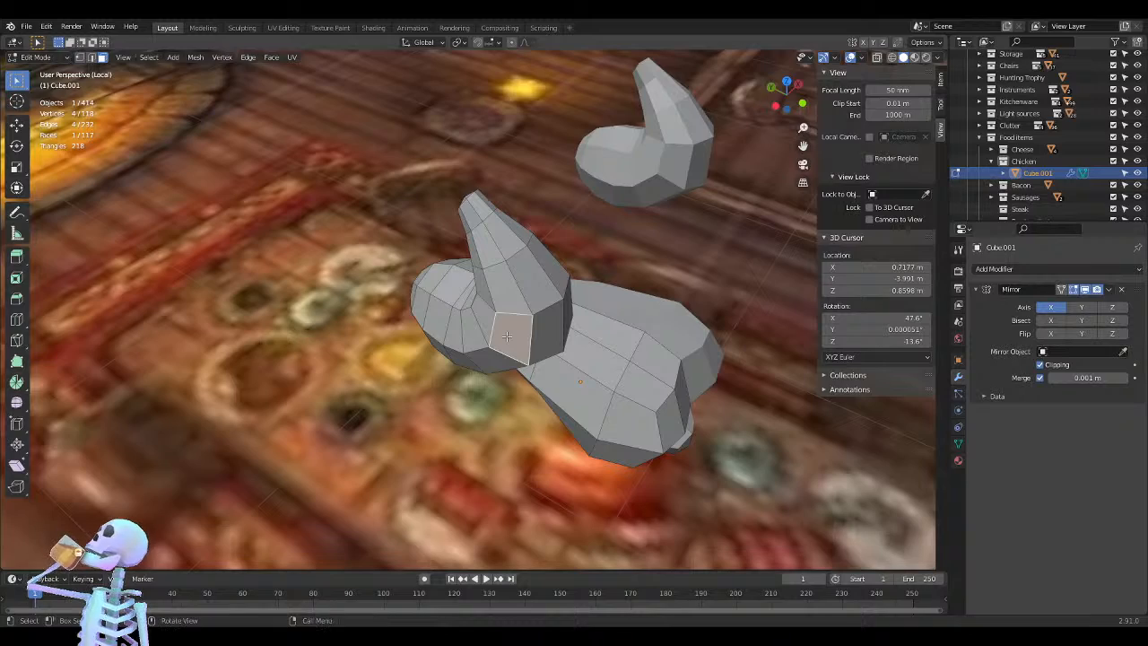
{"action": "key", "text": "ctrl+KP_Add"}
{"action": "key", "text": "ctrl+KP_Add"}
{"action": "key", "text": "ctrl+KP_Add"}
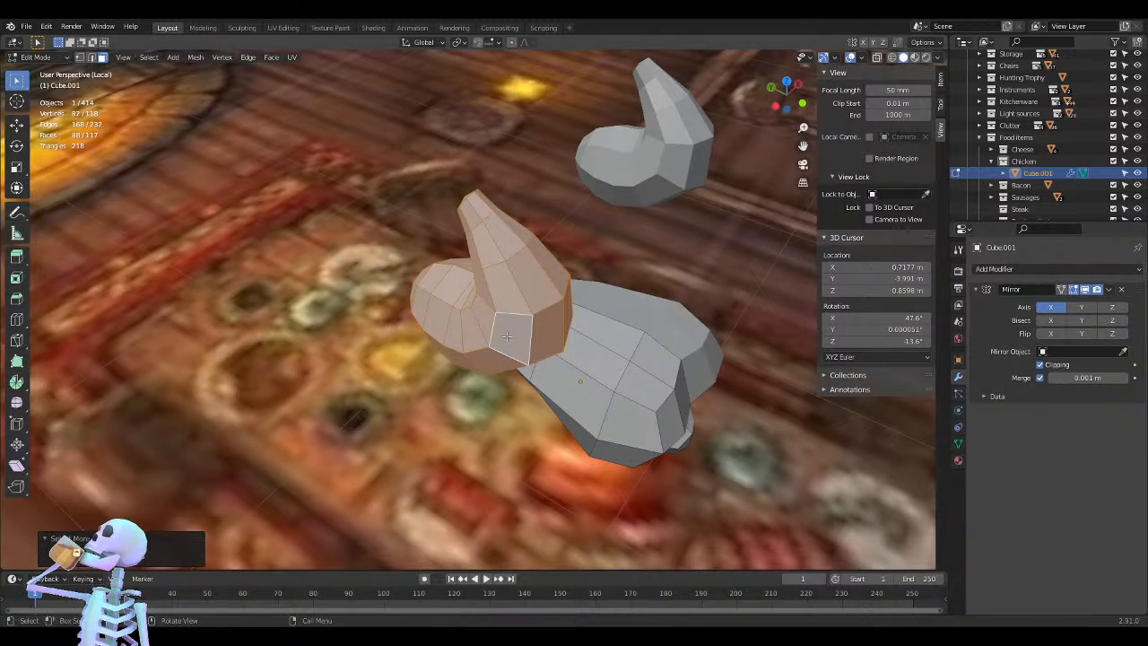
{"action": "middle_click_drag", "start_coordinate": [478, 188], "coordinate": [421, 169]}
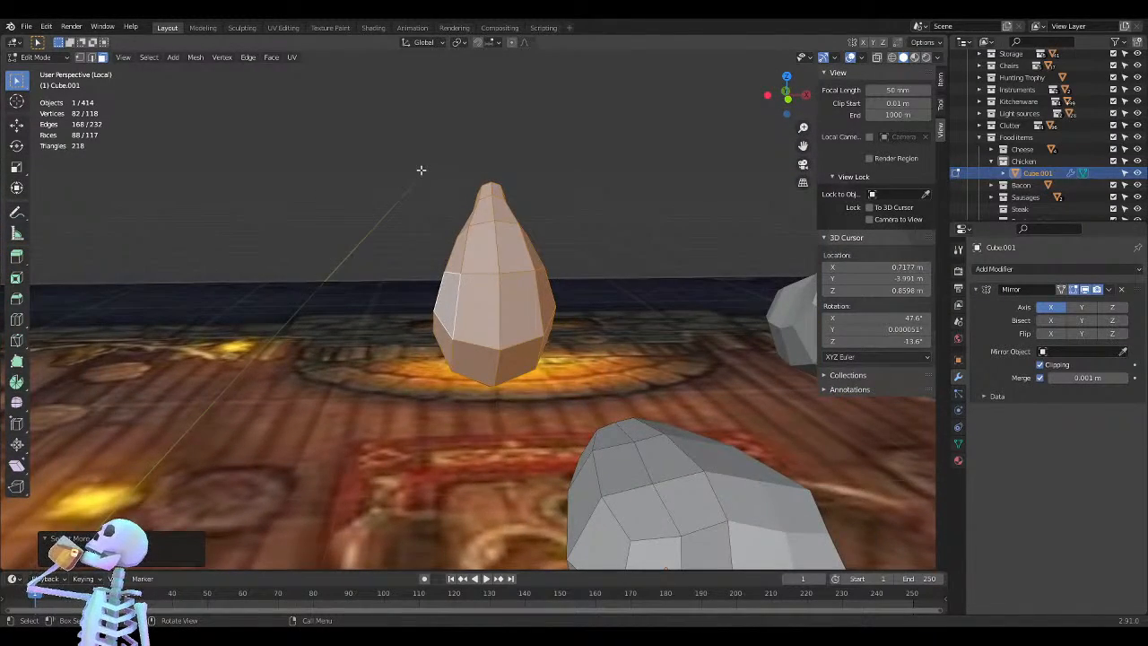
{"action": "key", "text": "KP_3"}
{"action": "key", "text": "ctrl+KP_3"}
{"action": "key", "text": "a"}
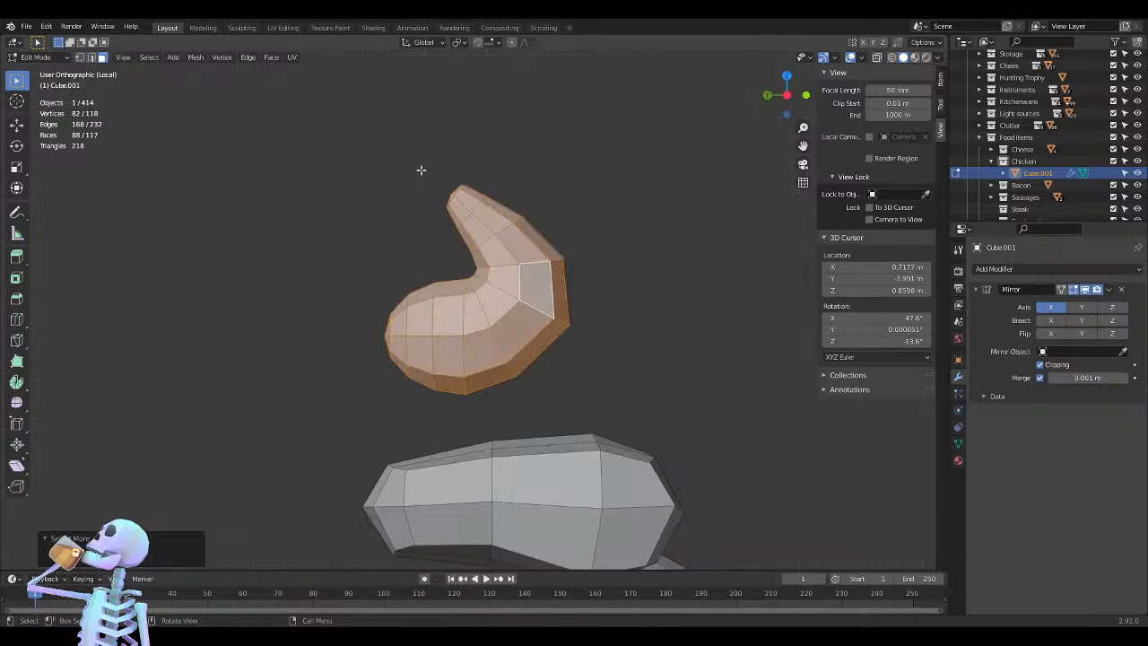
{"action": "key", "text": "g"}
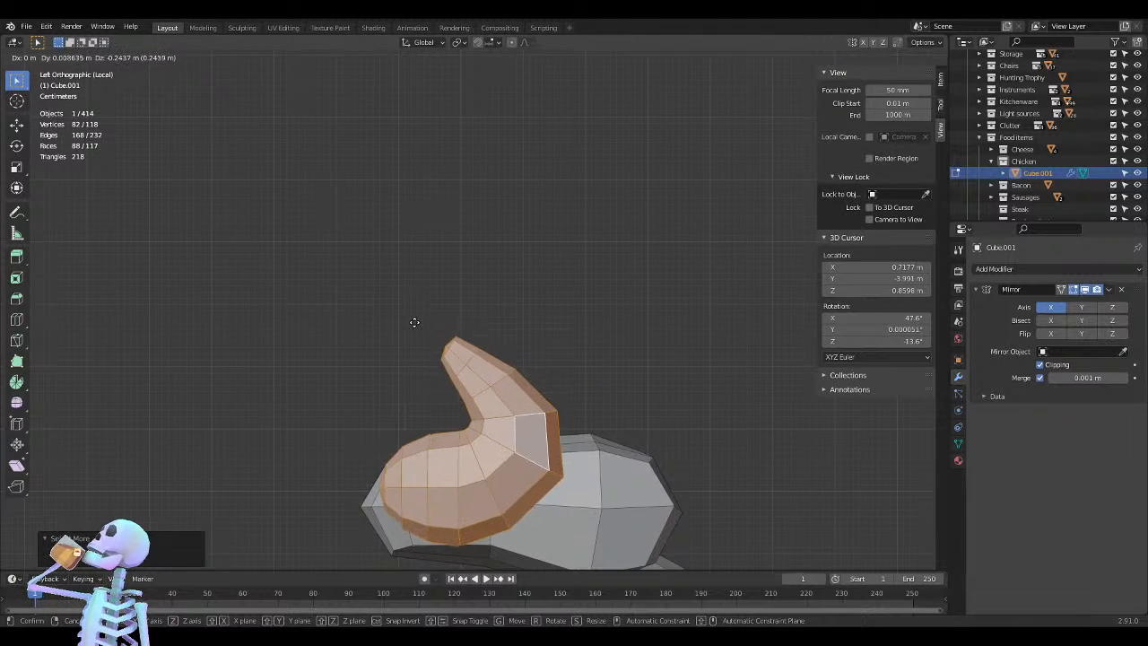
{"action": "left_click", "coordinate": [406, 339]}
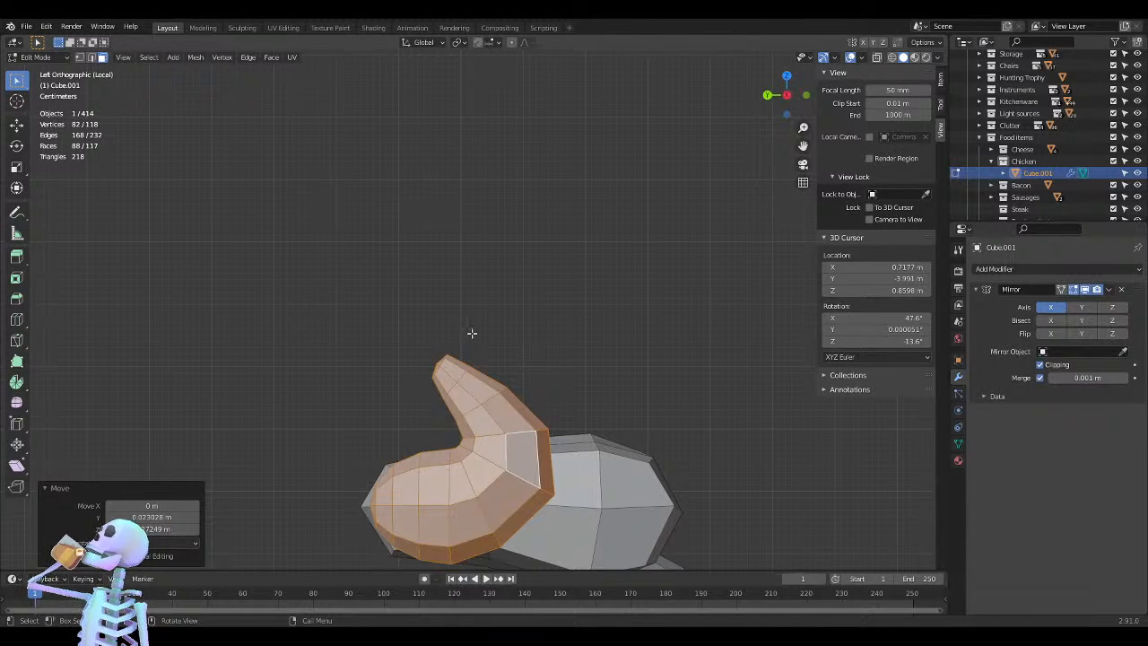
Rotate the drumstick 43.9° in side view and move it about 0.060 m in Y and -0.006 m in Z
{"action": "key", "text": "r"}
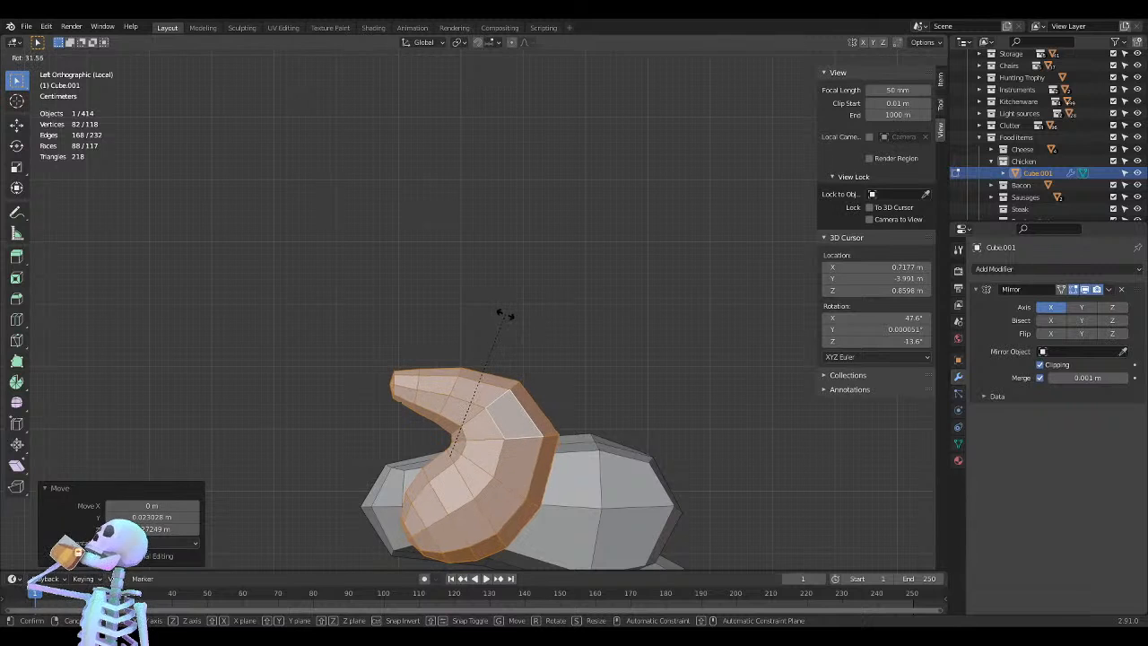
{"action": "left_click", "coordinate": [475, 295]}
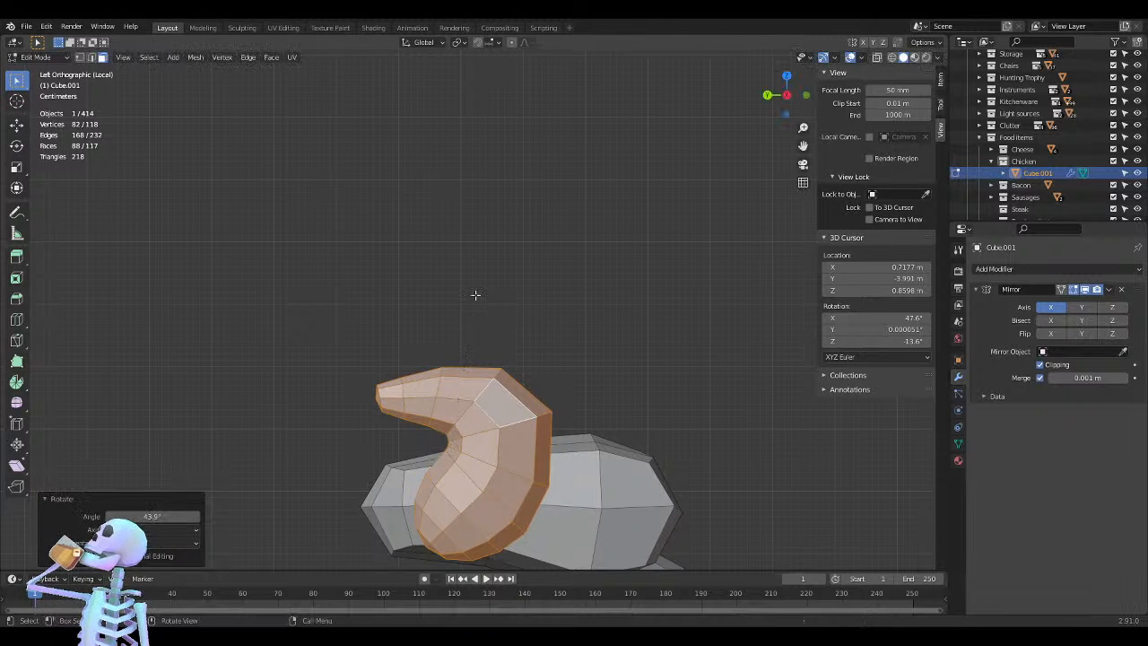
{"action": "middle_click_drag", "start_coordinate": [509, 340], "coordinate": [523, 290]}
{"action": "key", "text": "g"}
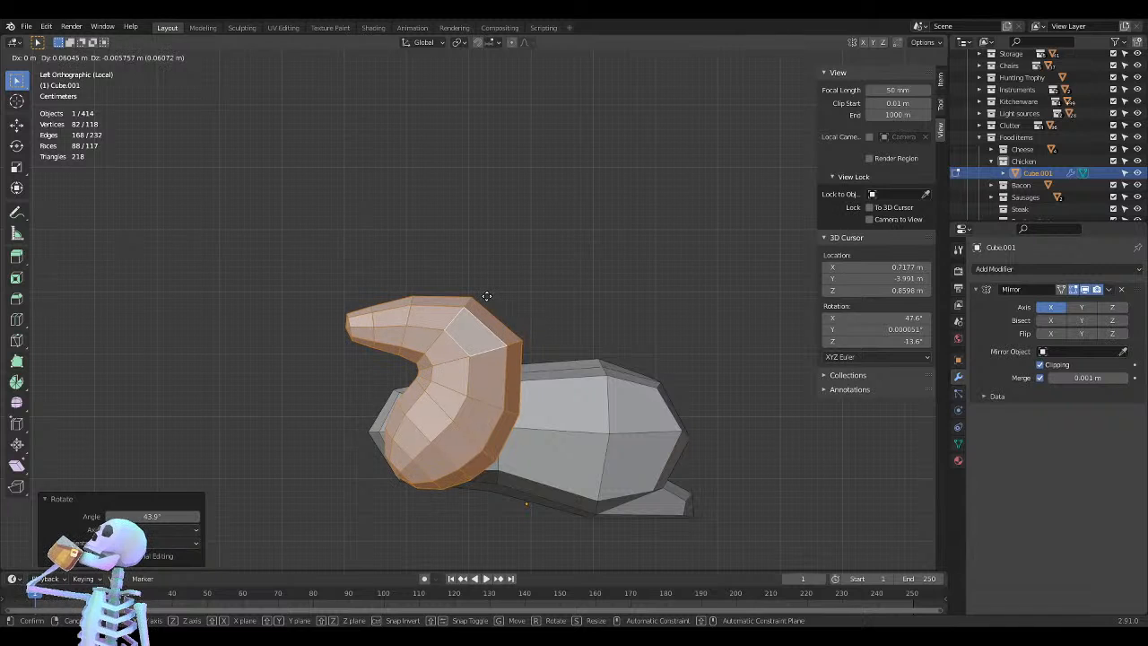
{"action": "left_click", "coordinate": [487, 296]}
Bring the drumstick inward against the body, moving it about 0.104 m and a further 0.026 m along X
{"action": "key", "text": "ctrl+KP_3"}
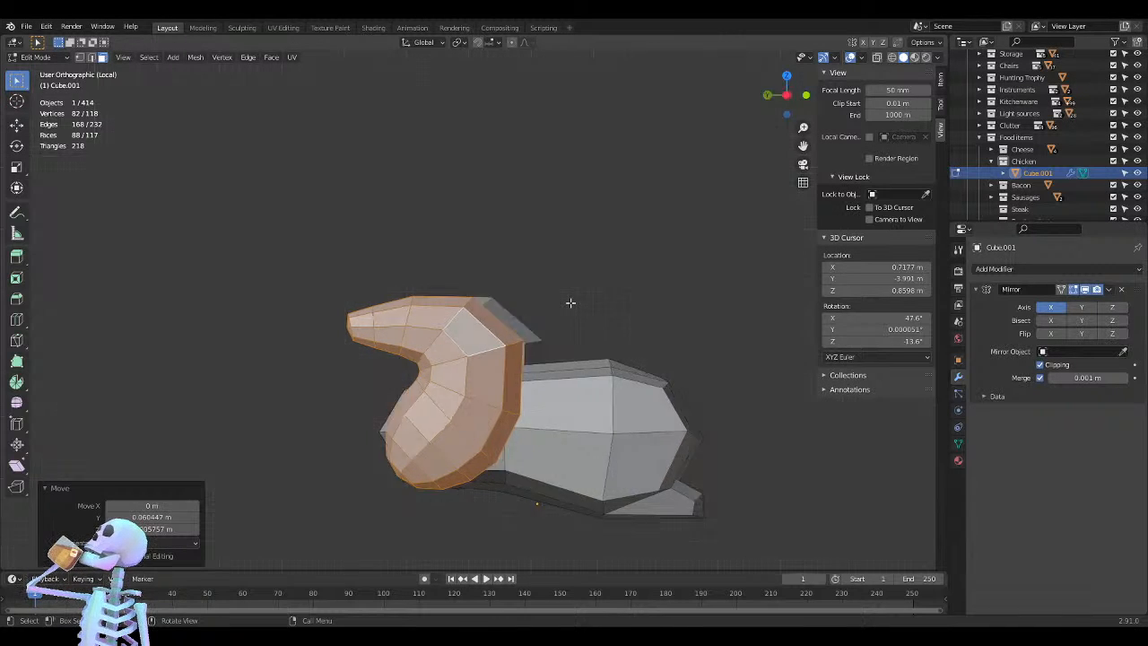
{"action": "key", "text": "KP_1"}
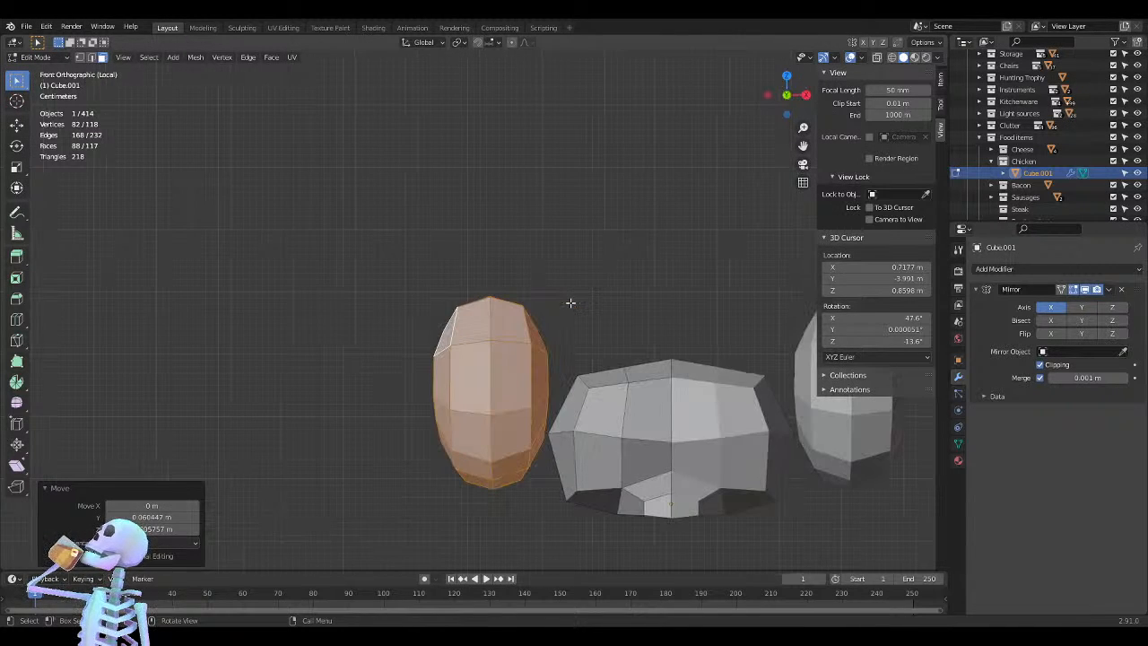
{"action": "key", "text": "g"}
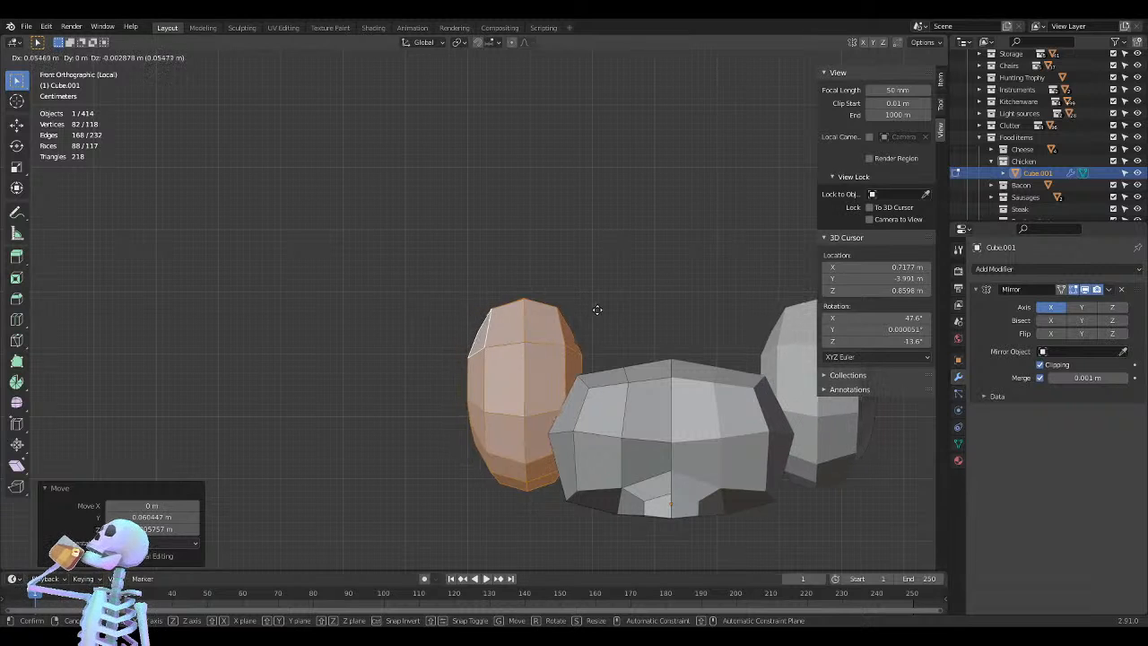
{"action": "left_click", "coordinate": [628, 314]}
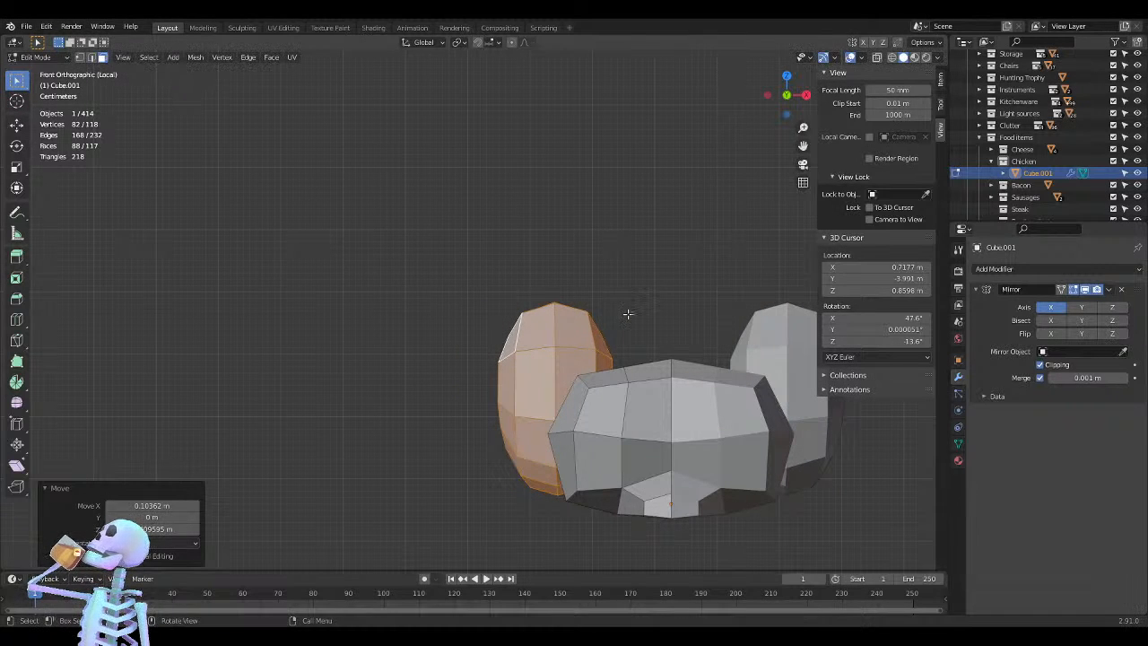
{"action": "key", "text": "KP_7"}
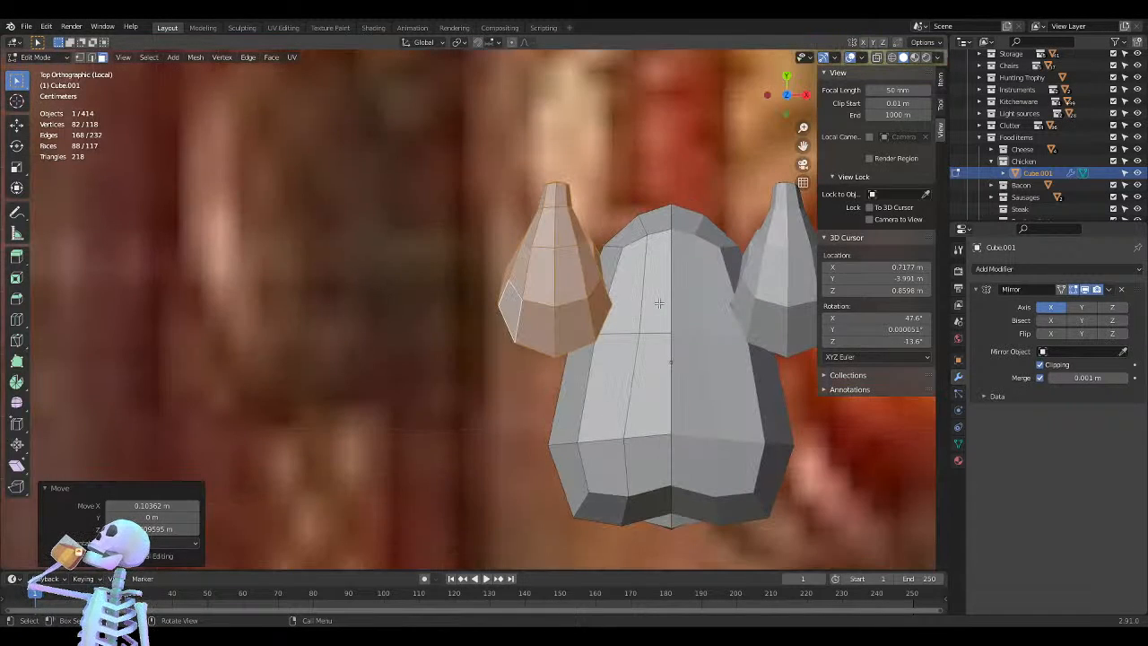
{"action": "key", "text": "g"}
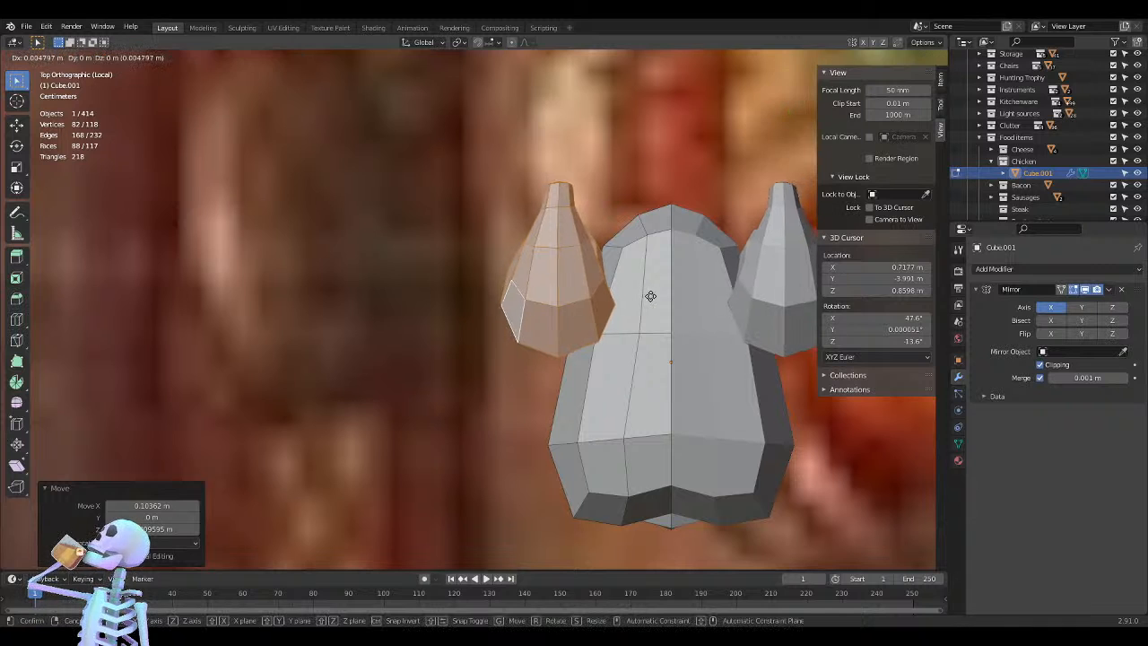
{"action": "left_click", "coordinate": [663, 297]}
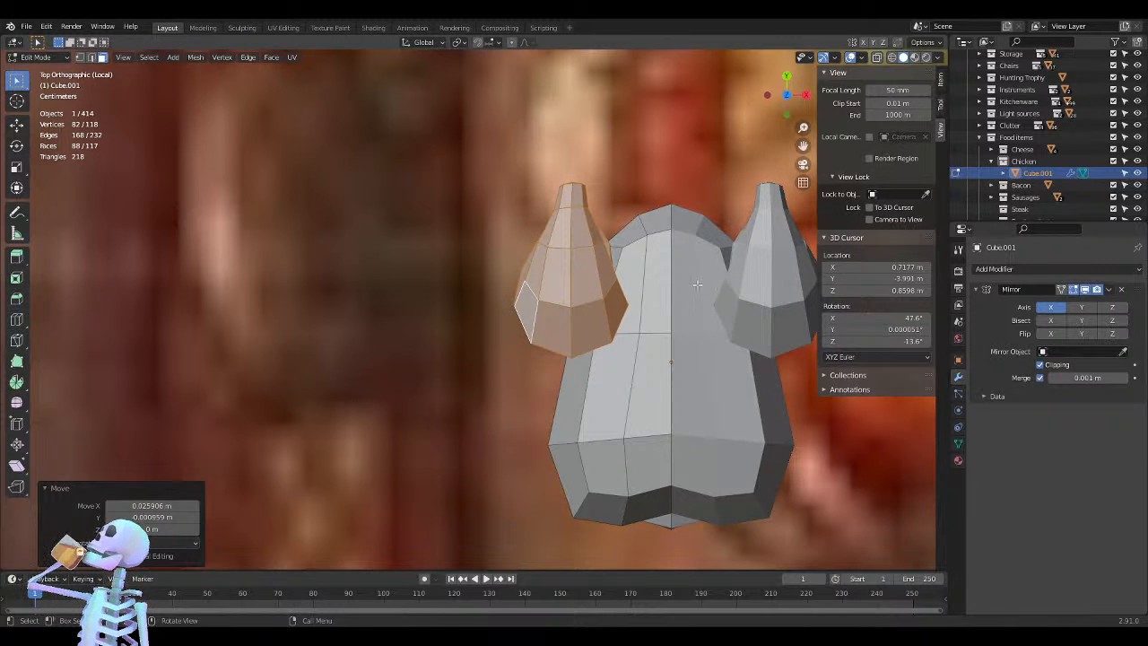
Rotate the drumstick -29.5° in top view and shift it about 0.019 m in X and -0.006 m in Y
{"action": "key", "text": "r"}
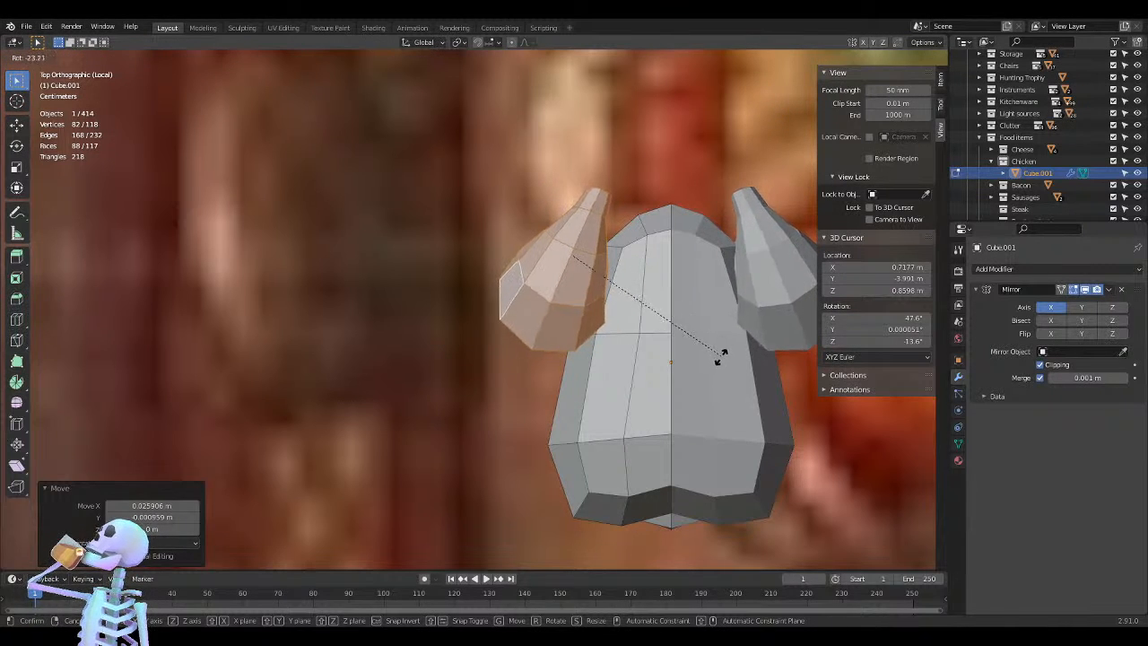
{"action": "left_click", "coordinate": [740, 397]}
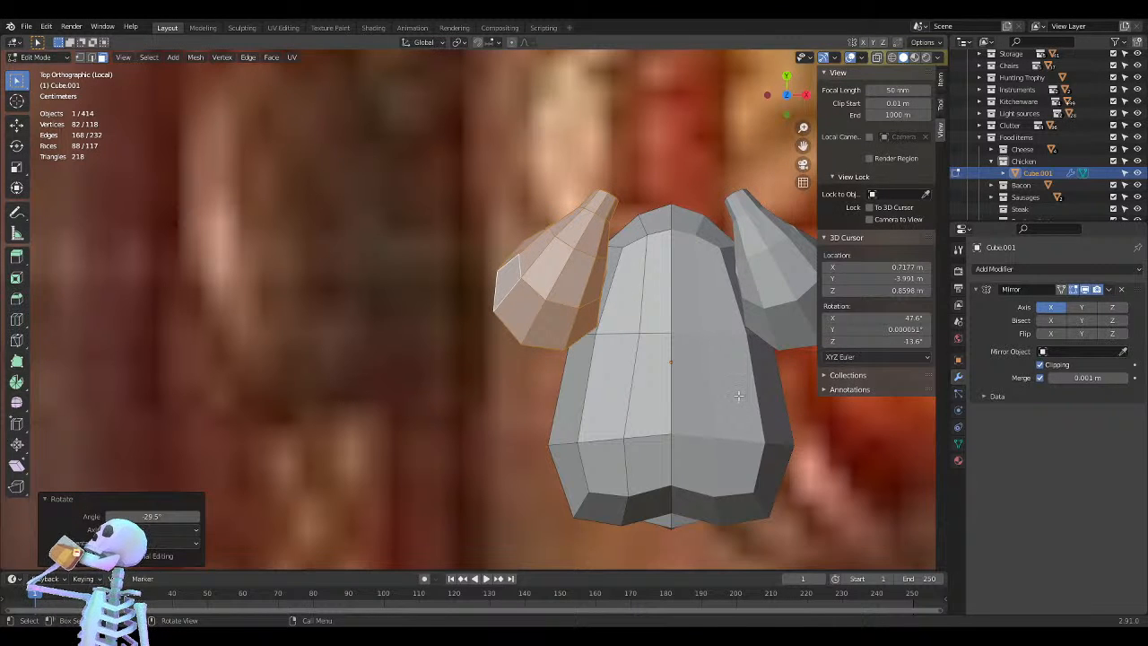
{"action": "key", "text": "g"}
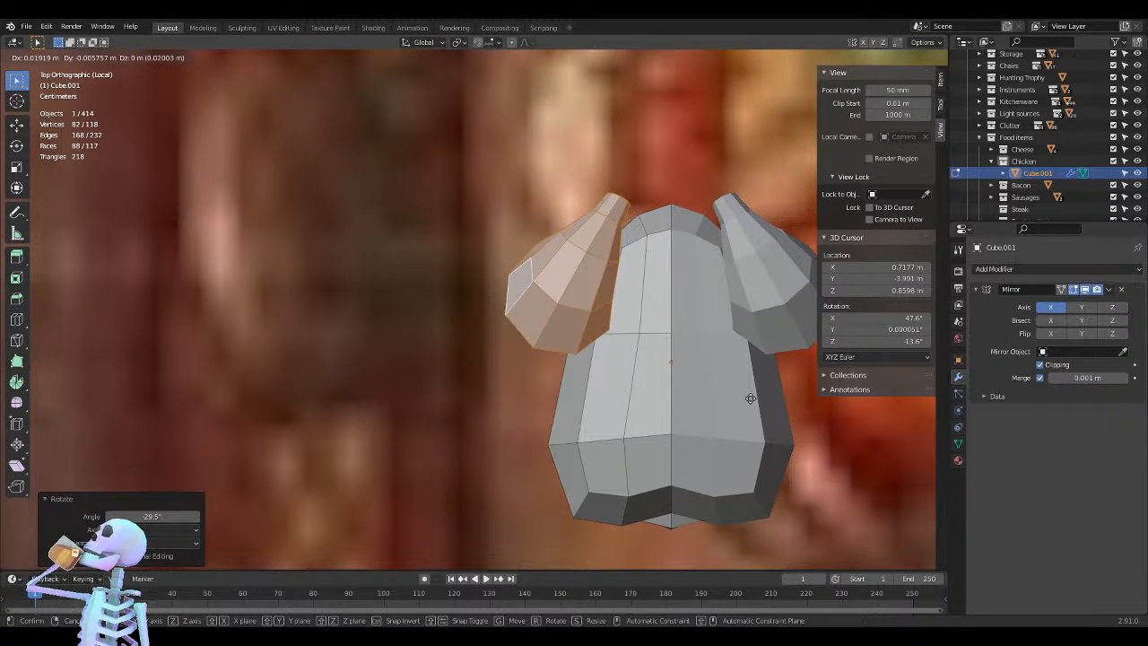
{"action": "left_click", "coordinate": [750, 399]}
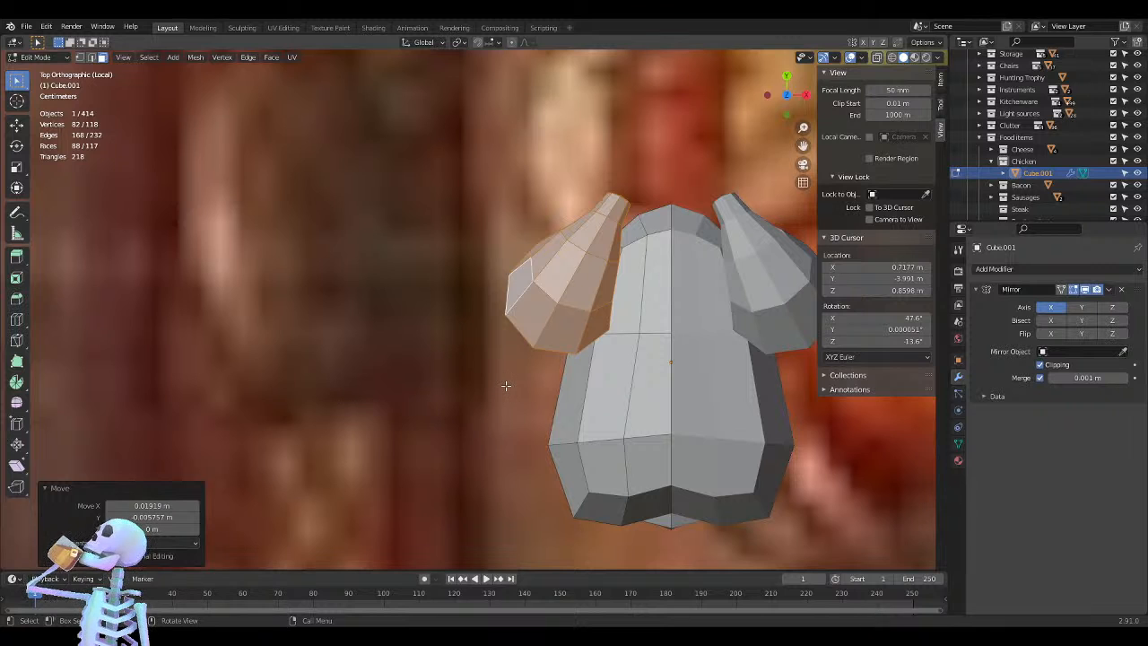
Tilt the drumstick -35.6° in front view and shift it about 0.020 m in X and -0.007 m in Z
{"action": "key", "text": "KP_1"}
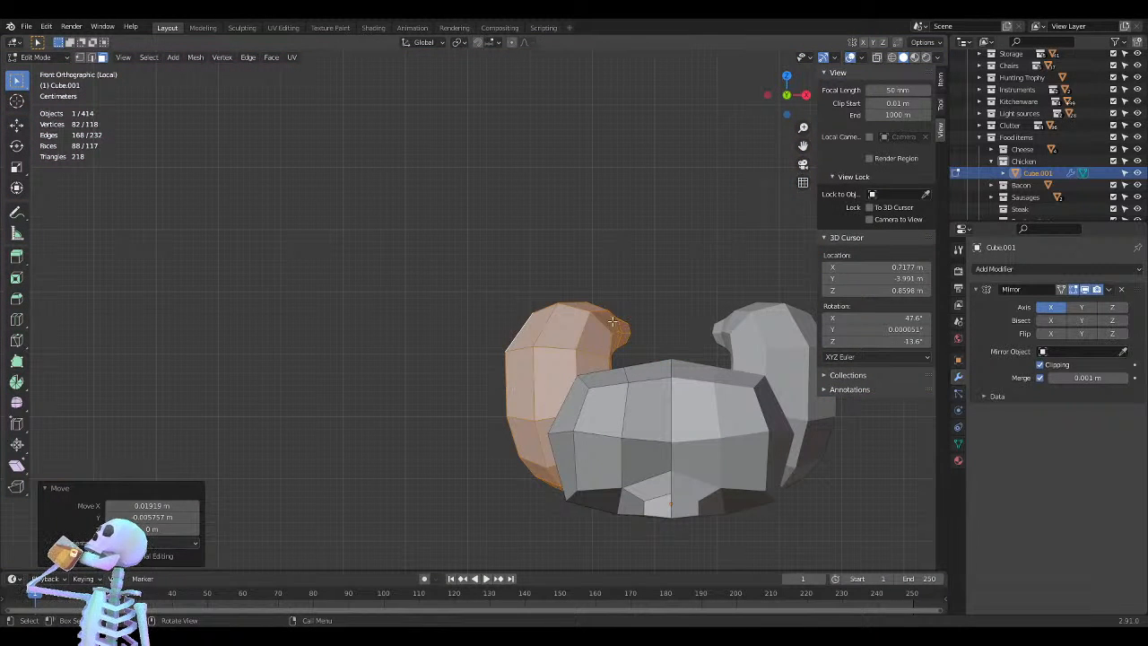
{"action": "key", "text": "r"}
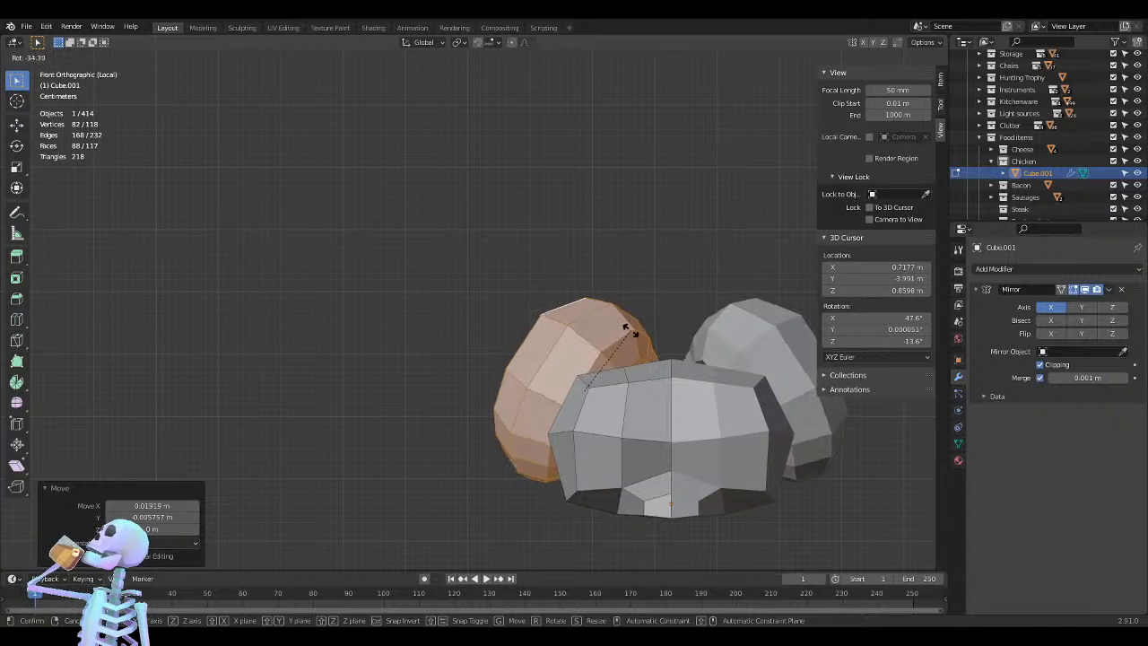
{"action": "left_click", "coordinate": [631, 332]}
{"action": "key", "text": "g"}
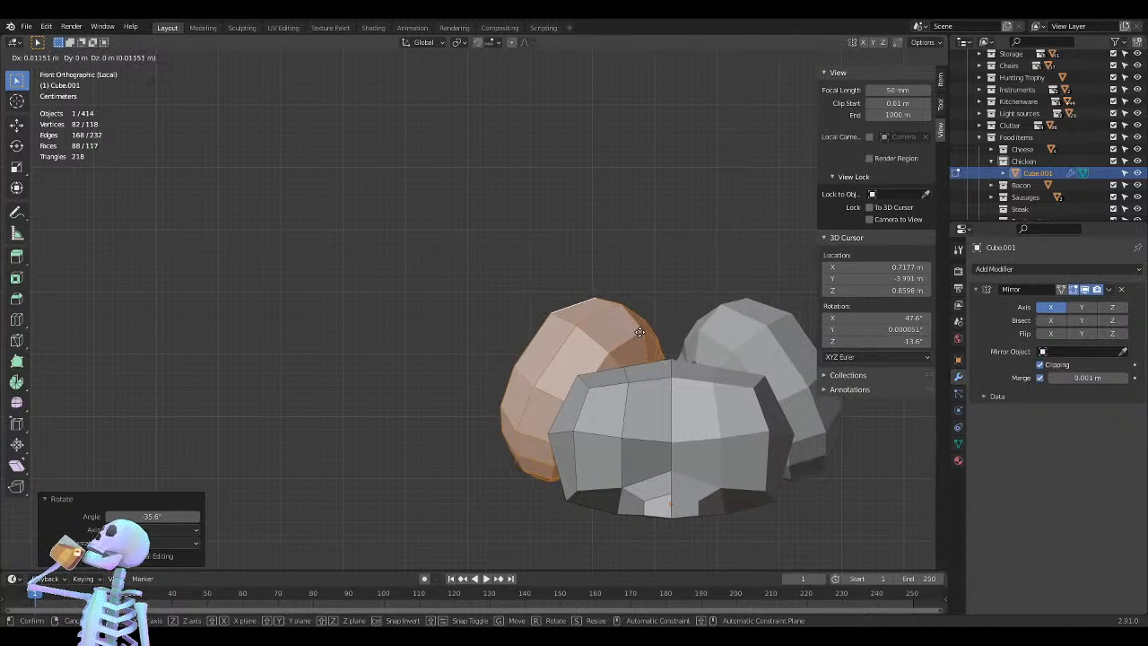
{"action": "left_click", "coordinate": [644, 336]}
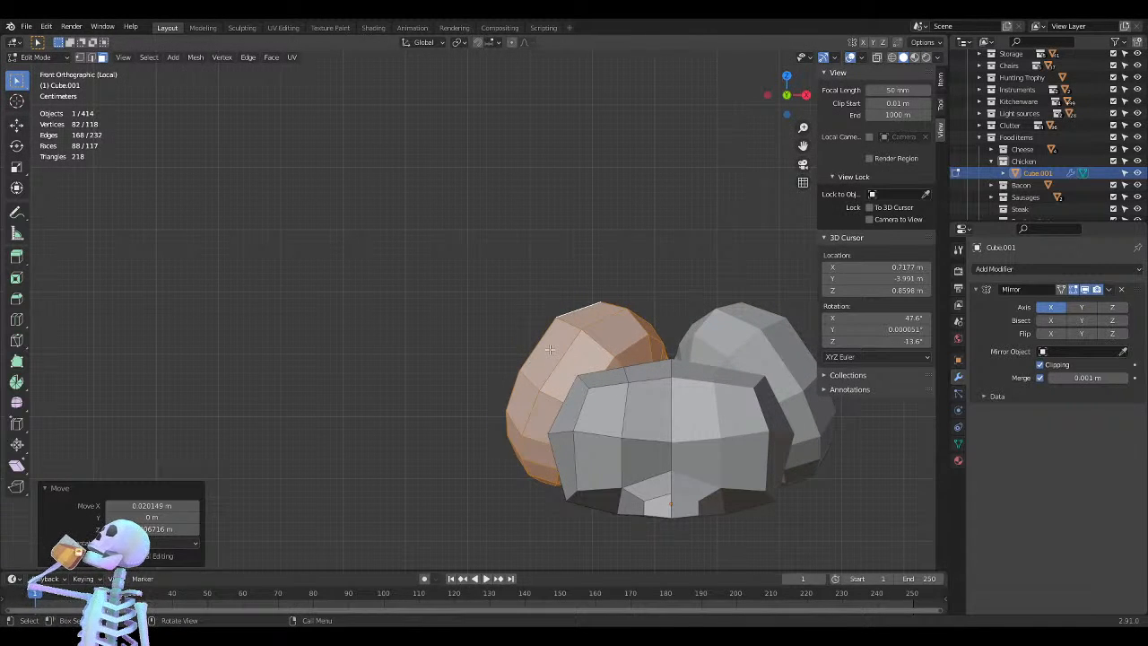
Undo the last drumstick move and shift the drumstick about 0.016 m along X, keeping its shank just short of the mirror plane
{"action": "key", "text": "KP_7"}
{"action": "scroll", "coordinate": [549, 350], "scroll_direction": "up", "scroll_amount": 6}
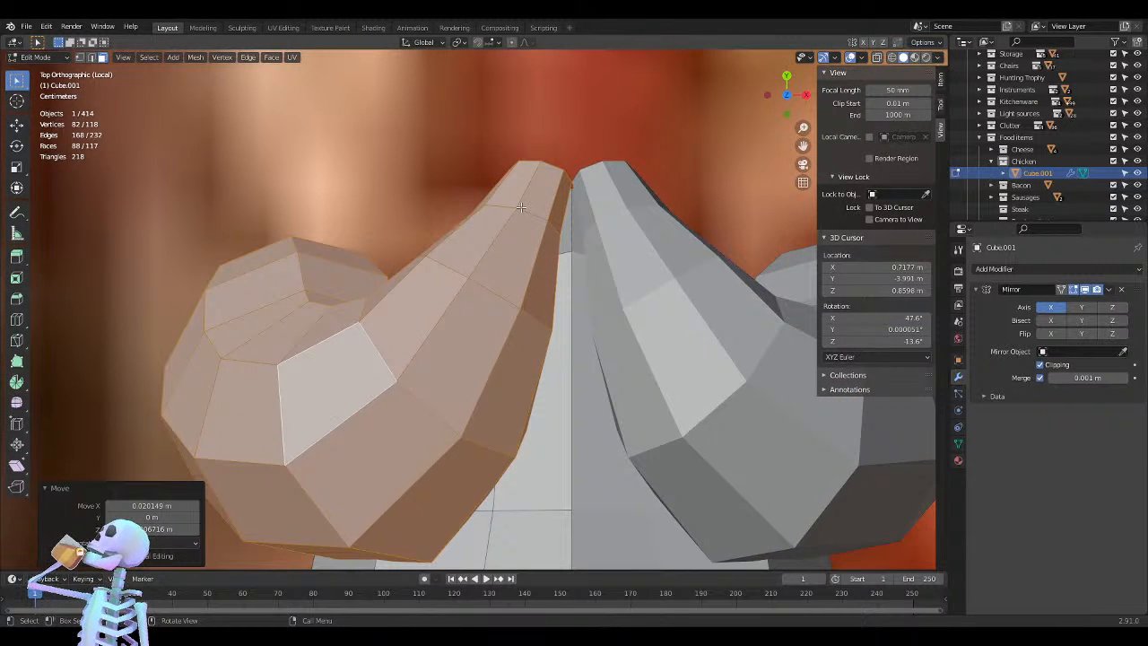
{"action": "key", "text": "g"}
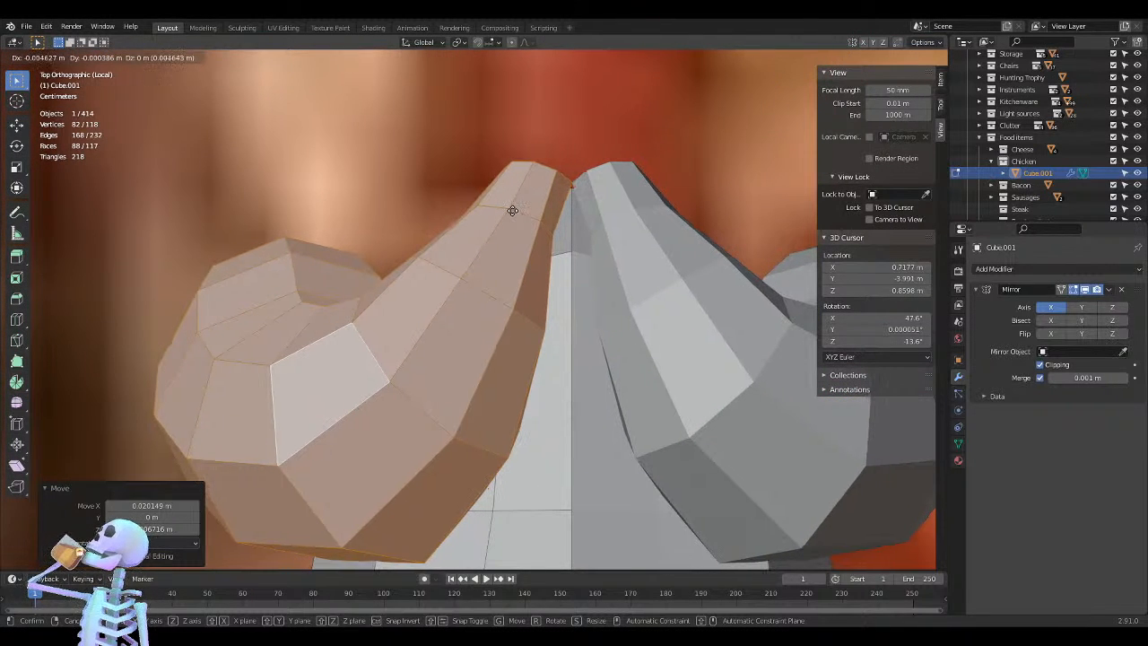
{"action": "right_click", "coordinate": [512, 211]}
{"action": "key", "text": "ctrl+z"}
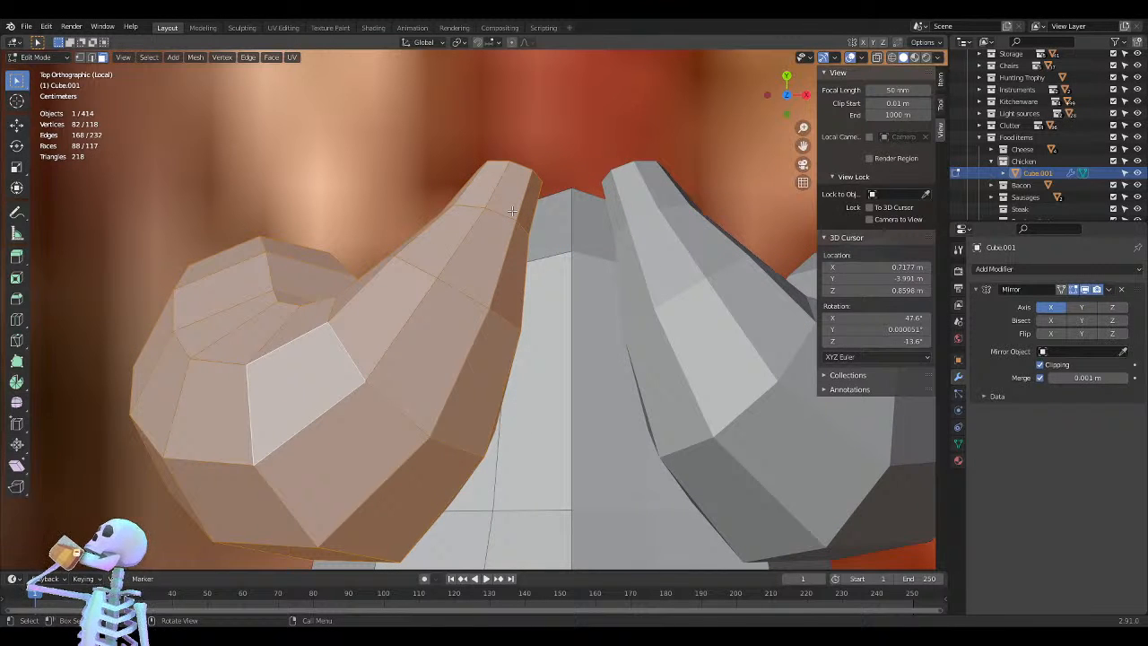
{"action": "key", "text": "g"}
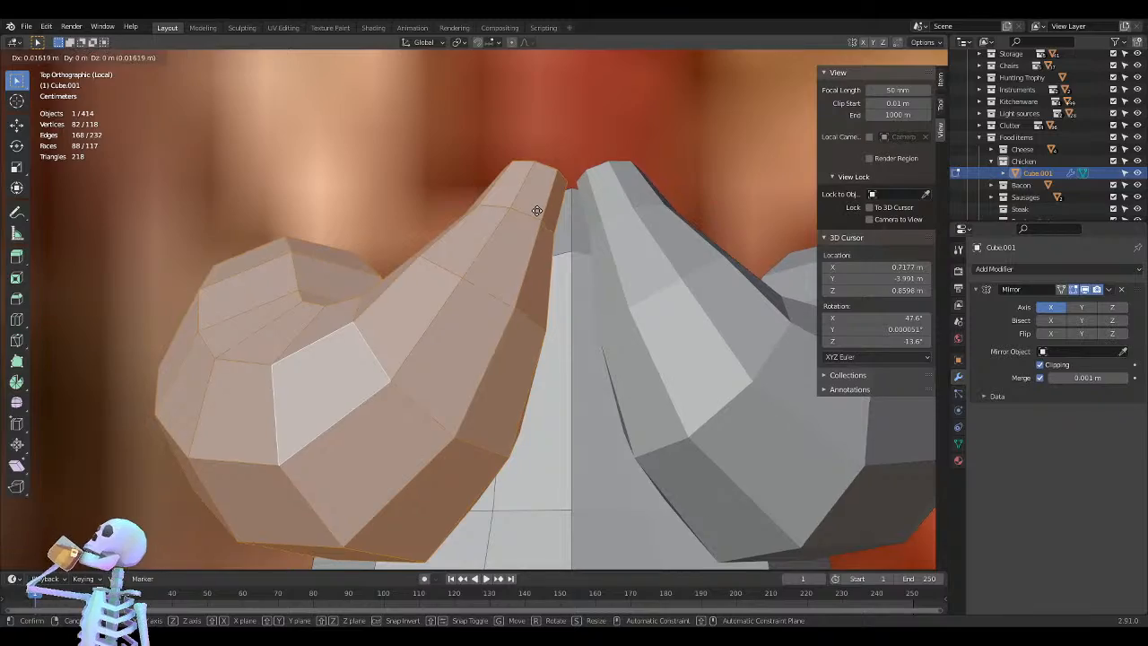
{"action": "left_click", "coordinate": [536, 209]}
Rotate the drumstick about 5.7° in front view, clear the selection and examine both legs from the shank end
{"action": "middle_click_drag", "start_coordinate": [497, 340], "coordinate": [571, 193]}
{"action": "scroll", "coordinate": [576, 199], "scroll_direction": "down", "scroll_amount": 8}
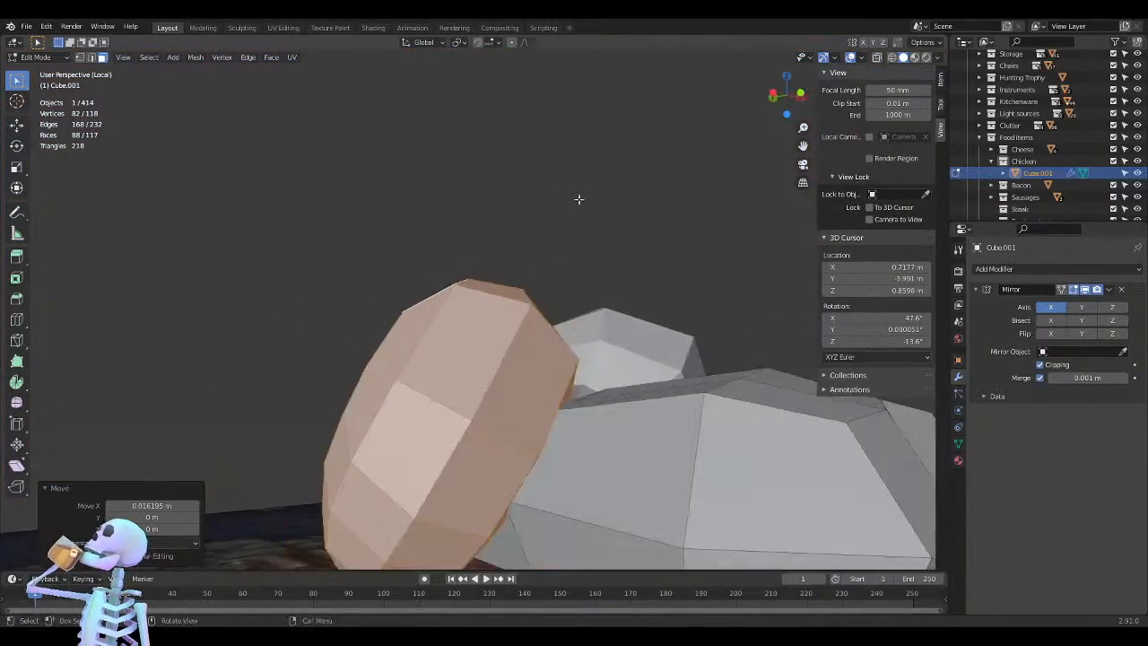
{"action": "middle_click_drag", "start_coordinate": [450, 260], "coordinate": [651, 277]}
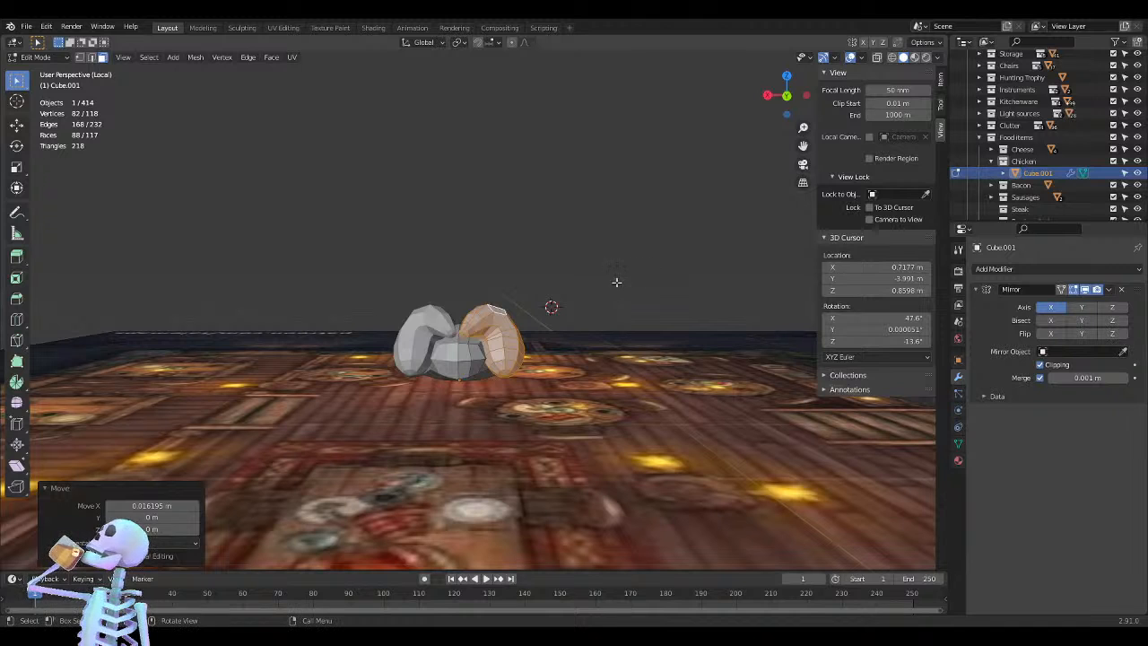
{"action": "key", "text": "KP_3"}
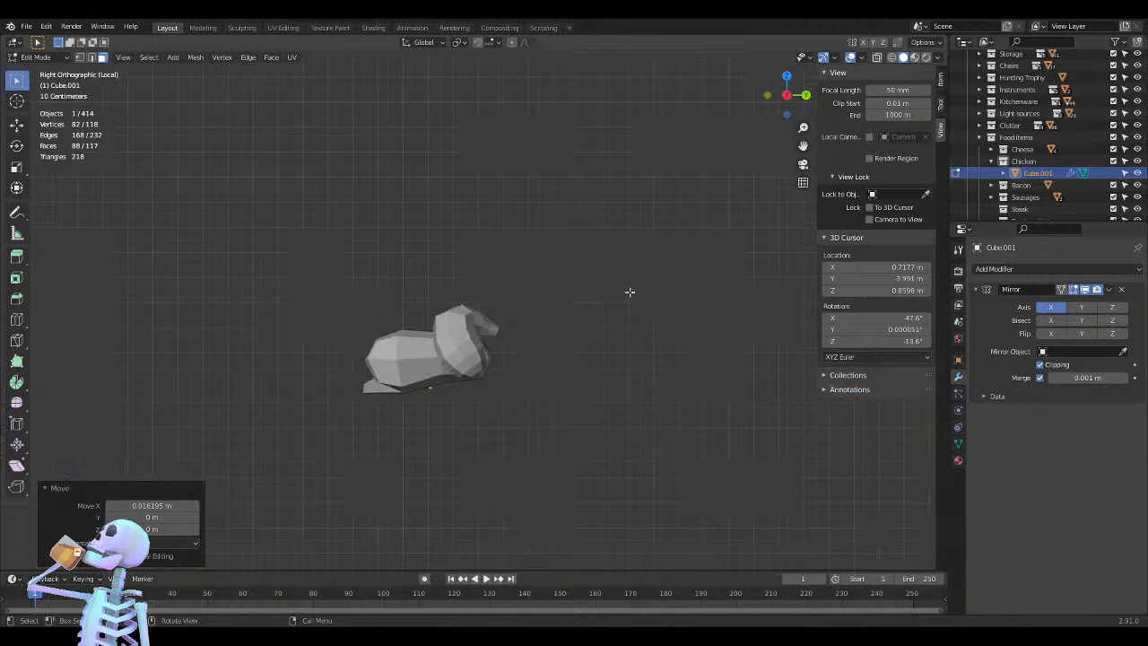
{"action": "key", "text": "KP_1"}
{"action": "scroll", "coordinate": [518, 349], "scroll_direction": "up", "scroll_amount": 5}
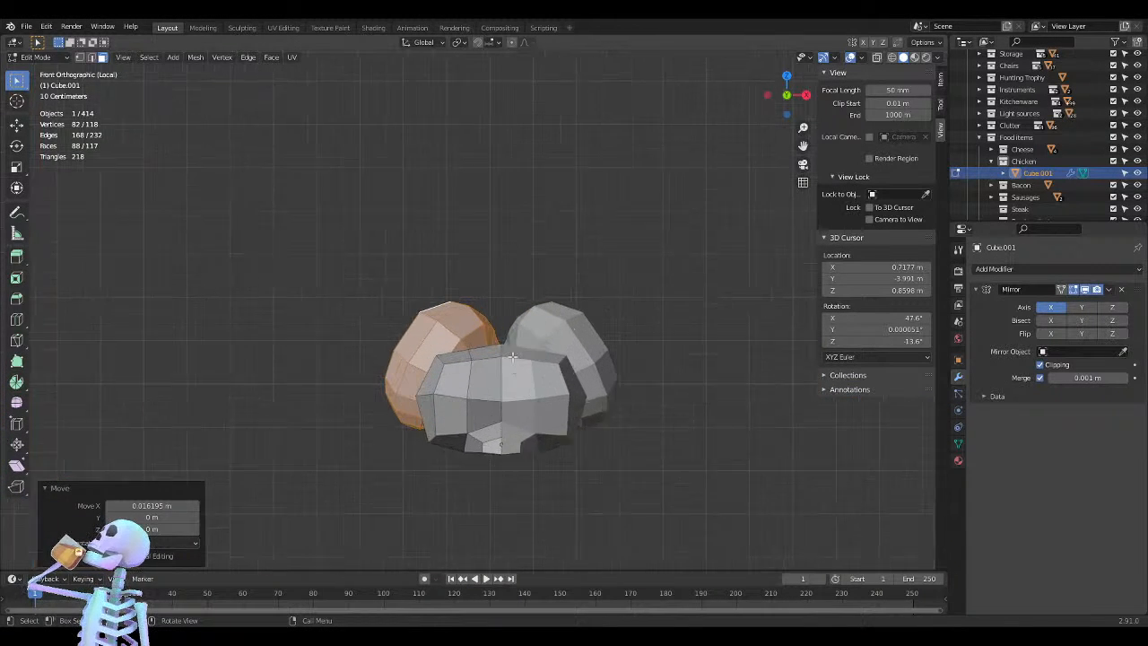
{"action": "key", "text": "r"}
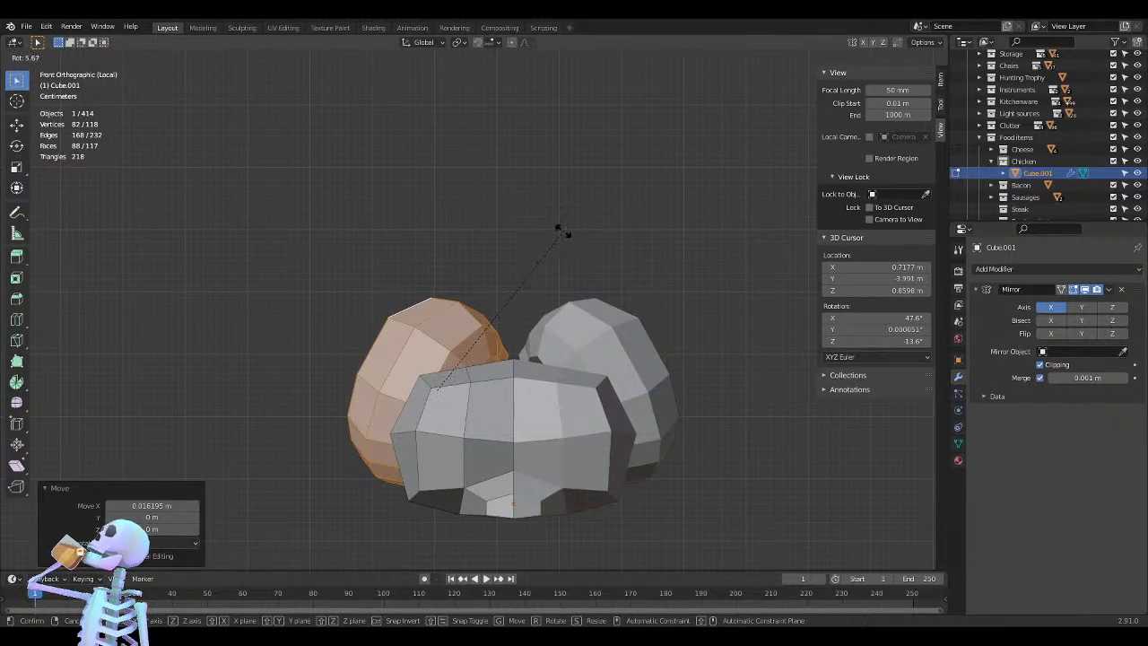
{"action": "left_click", "coordinate": [563, 231]}
{"action": "left_click", "coordinate": [700, 346]}
{"action": "middle_click_drag", "start_coordinate": [700, 346], "coordinate": [444, 358]}
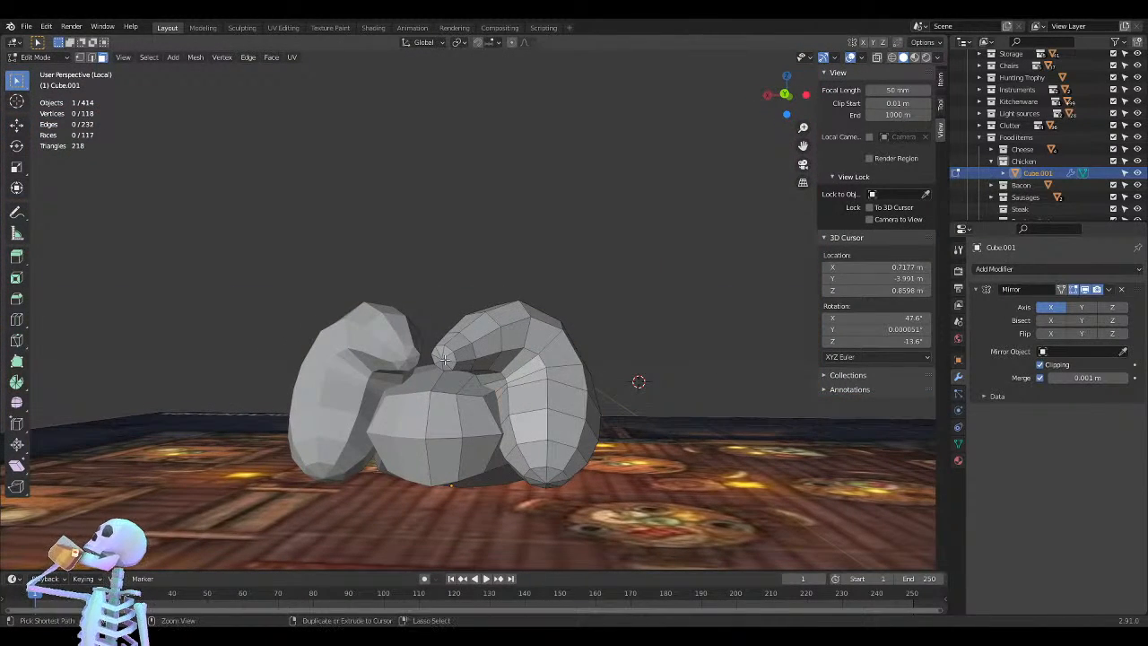
Rotate the whole drumstick 6.25° in front view, shift it about 0.012 m along X and clear the selection
{"action": "key", "text": "l"}
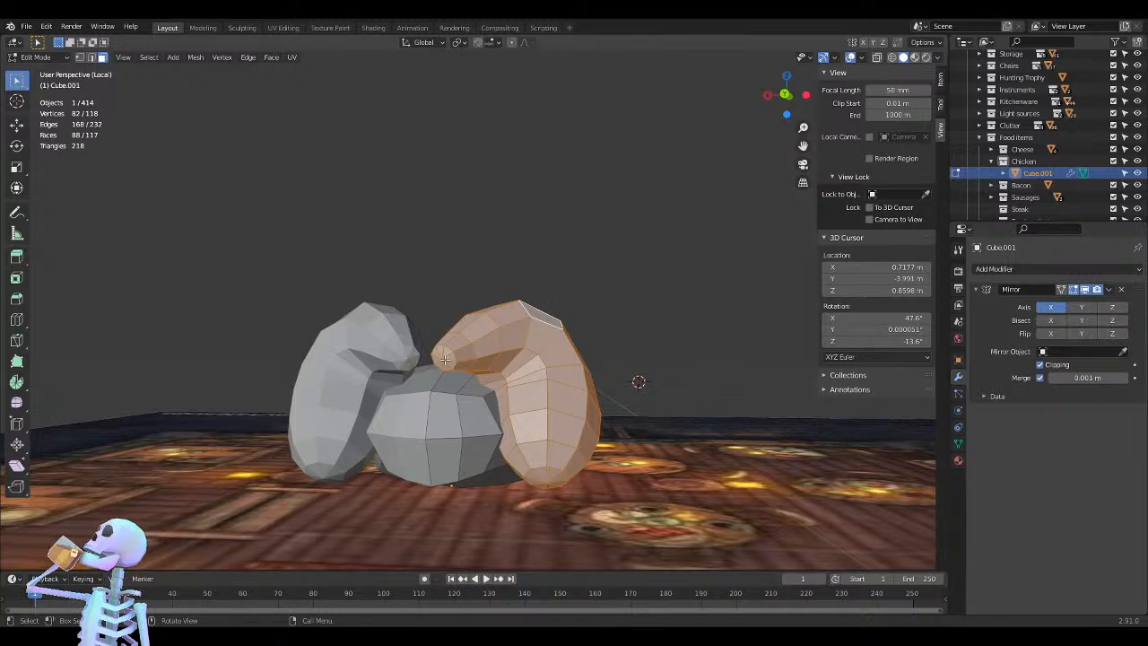
{"action": "key", "text": "KP_1"}
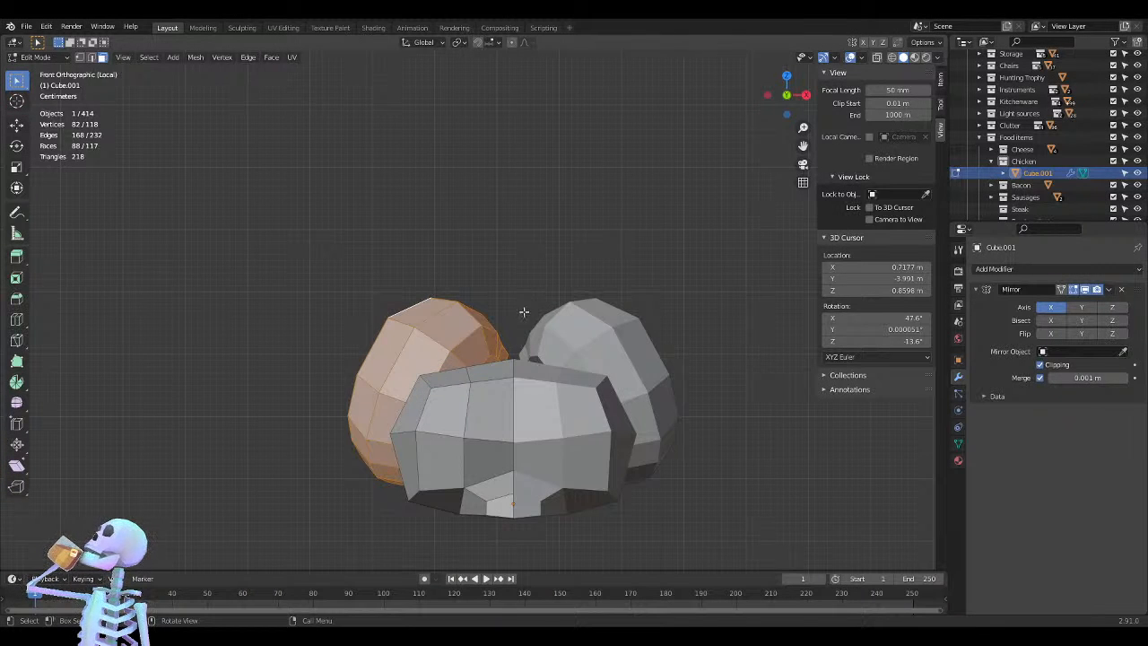
{"action": "key", "text": "r"}
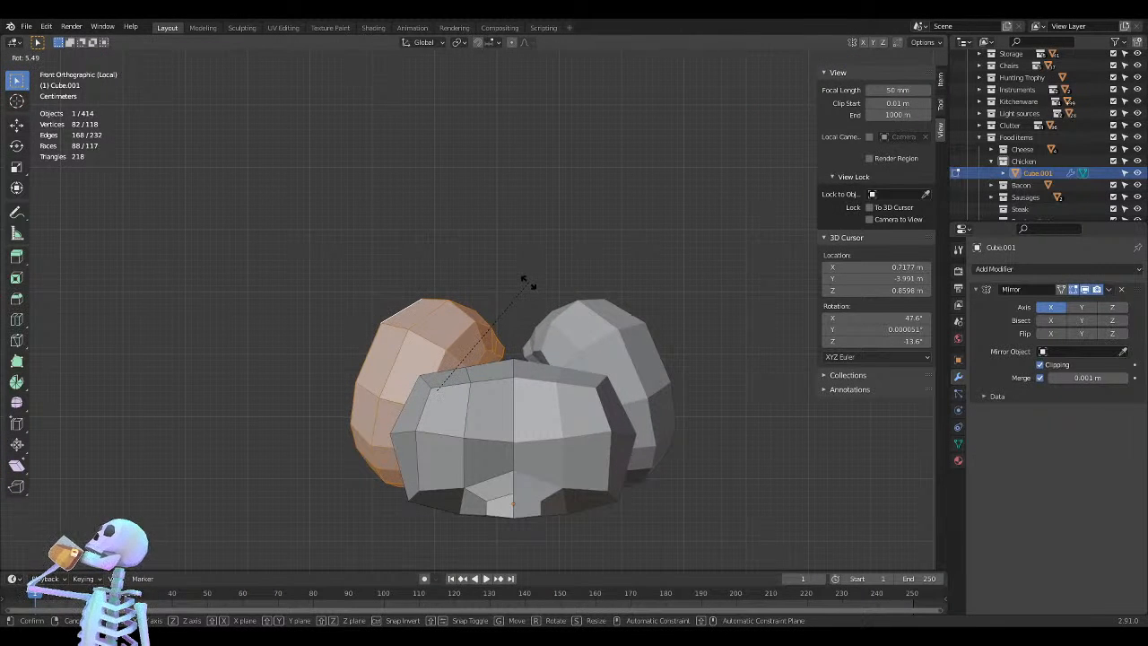
{"action": "left_click", "coordinate": [528, 279]}
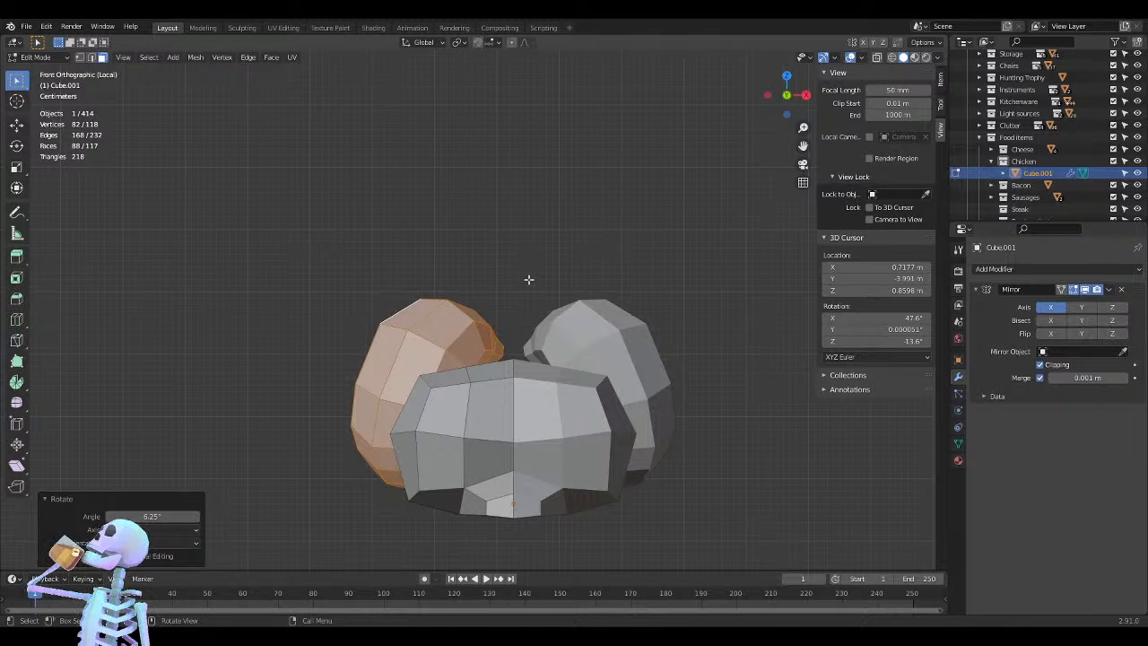
{"action": "key", "text": "g"}
{"action": "key", "text": "x"}
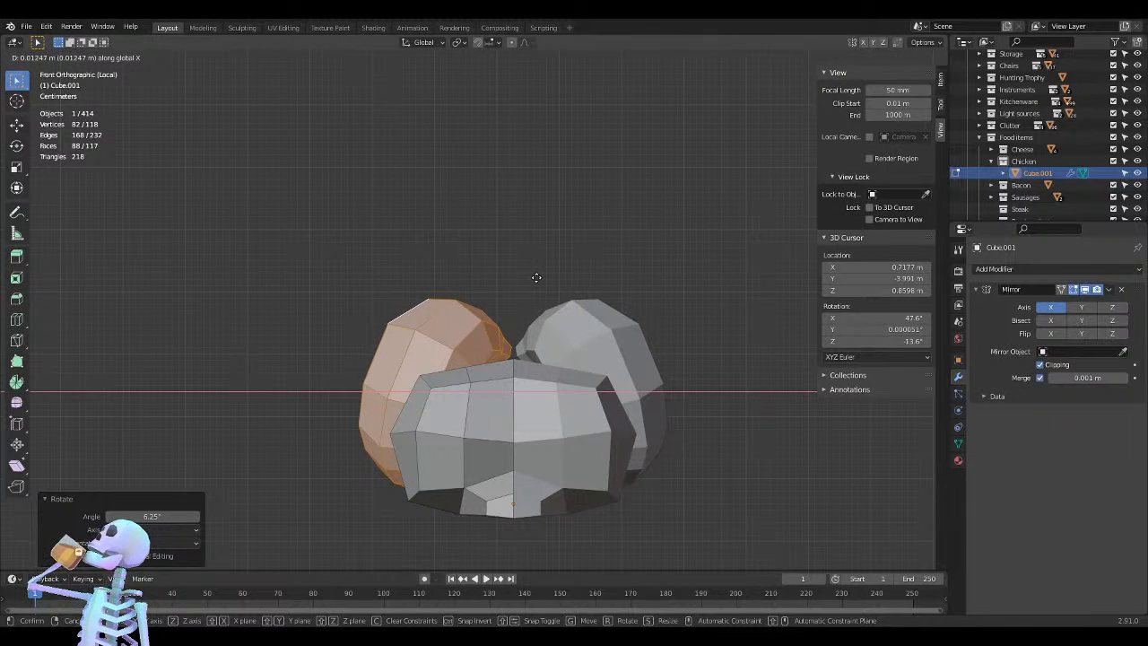
{"action": "left_click", "coordinate": [534, 278]}
{"action": "middle_click_drag", "start_coordinate": [536, 274], "coordinate": [667, 295]}
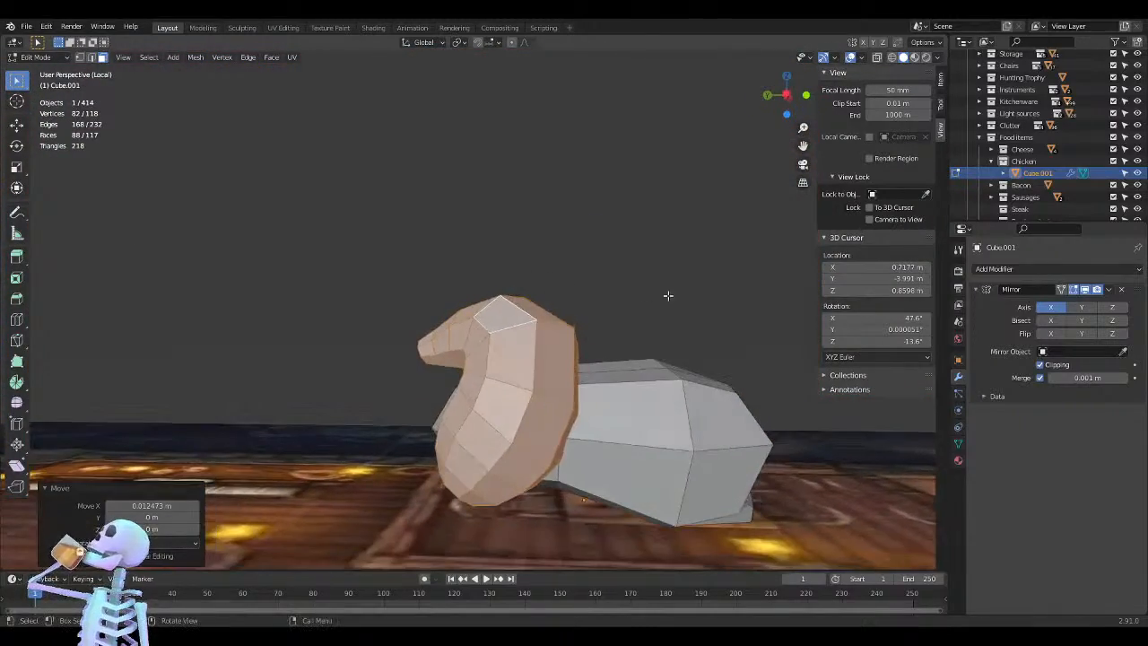
{"action": "left_click", "coordinate": [681, 282]}
{"action": "scroll", "coordinate": [681, 282], "scroll_direction": "down", "scroll_amount": 5}
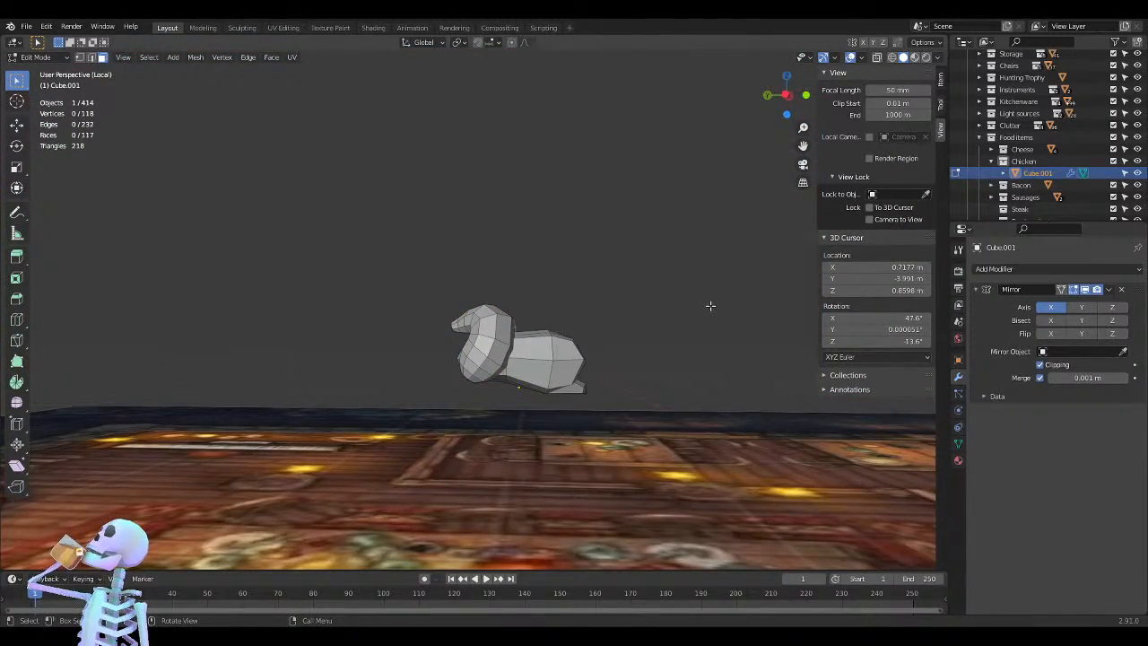
Apply smooth shading to all faces of the chicken mesh and check the result from the side in Object Mode
{"action": "key", "text": "Tab"}
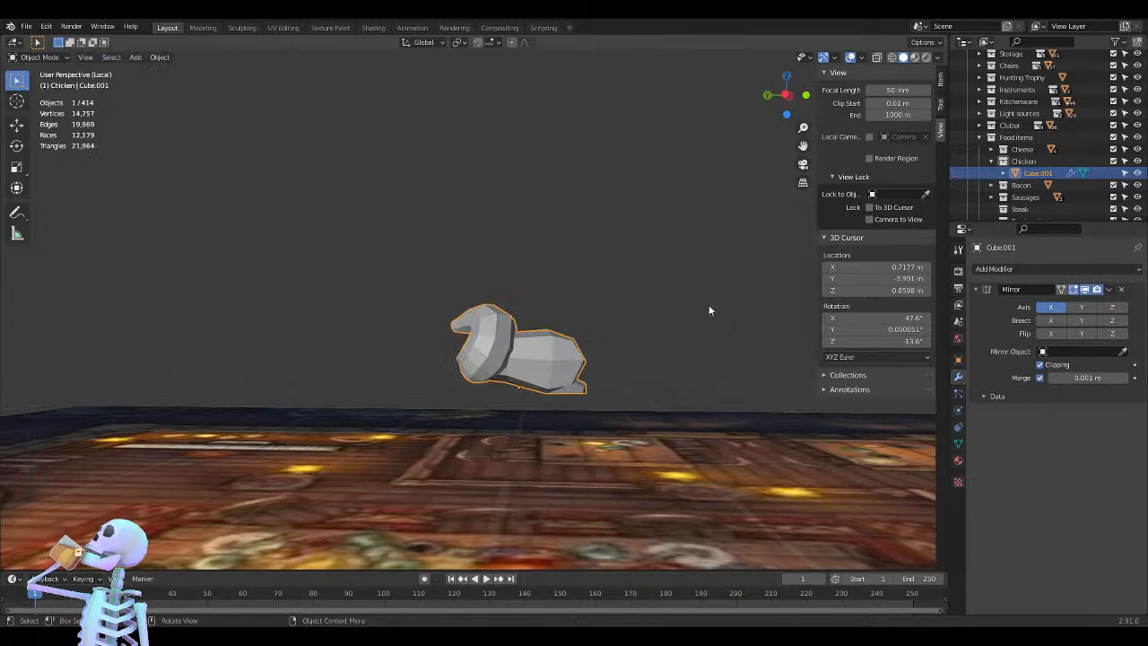
{"action": "middle_click_drag", "start_coordinate": [709, 311], "coordinate": [656, 333]}
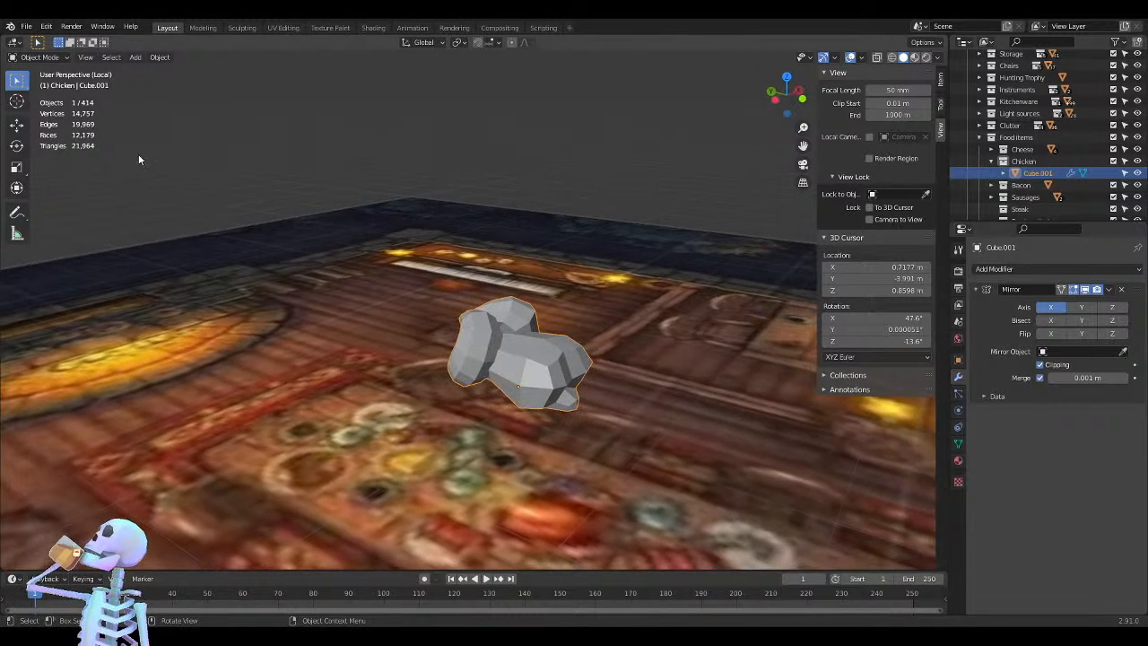
{"action": "left_click", "coordinate": [161, 57]}
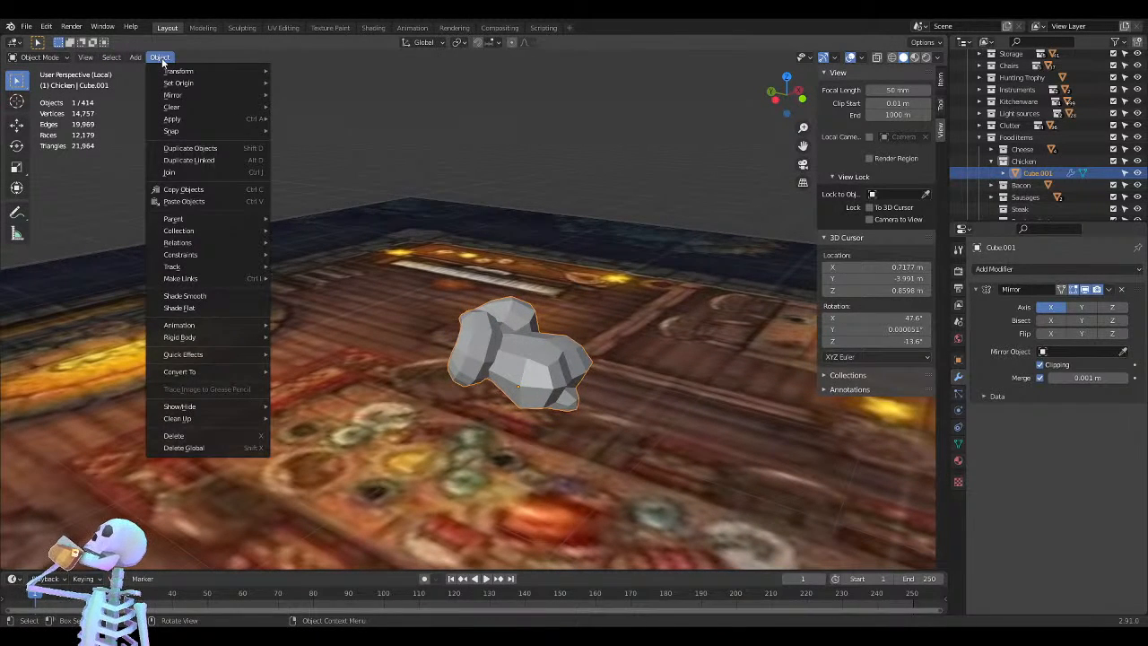
{"action": "left_click", "coordinate": [162, 57]}
{"action": "key", "text": "Tab"}
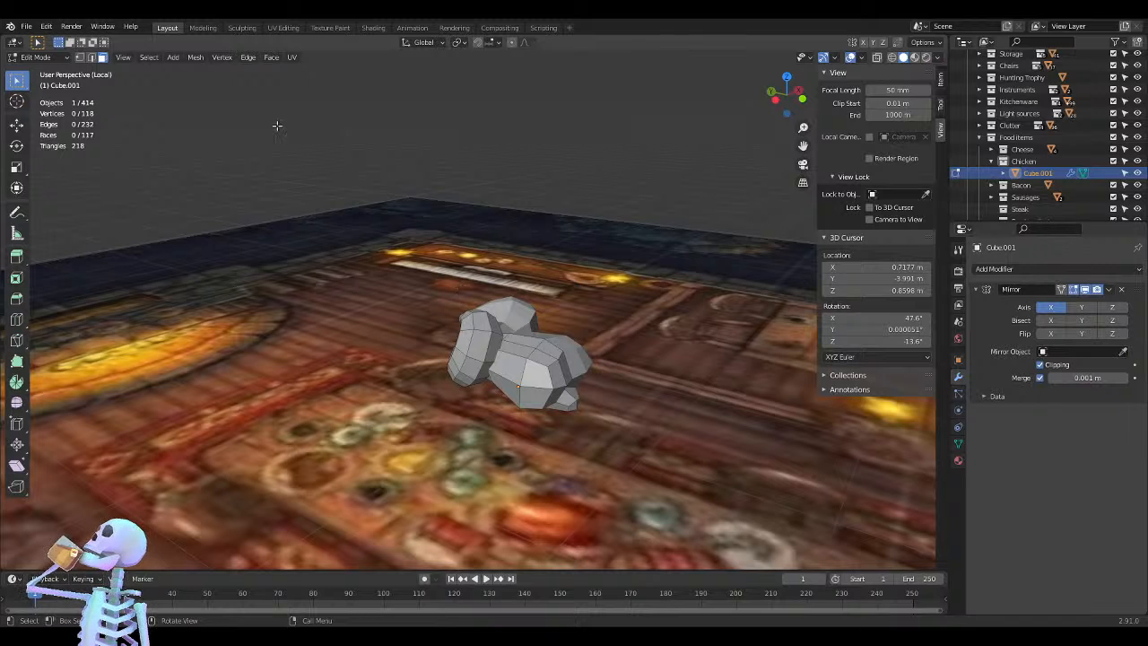
{"action": "key", "text": "a"}
{"action": "left_click", "coordinate": [271, 58]}
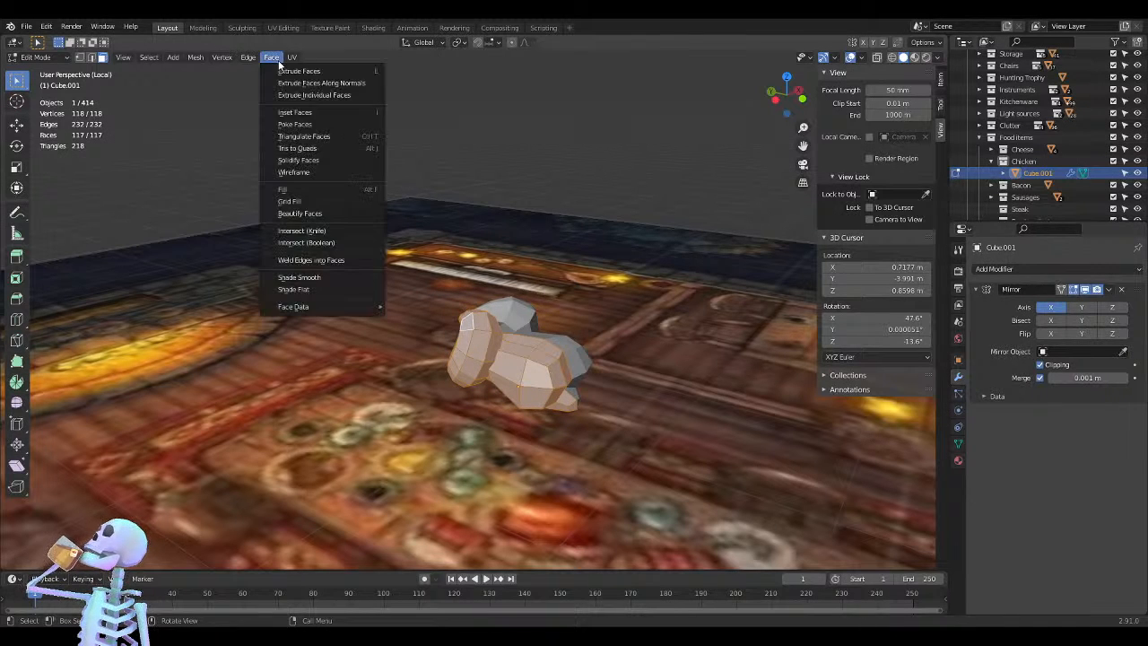
{"action": "left_click", "coordinate": [316, 275]}
{"action": "key", "text": "Tab"}
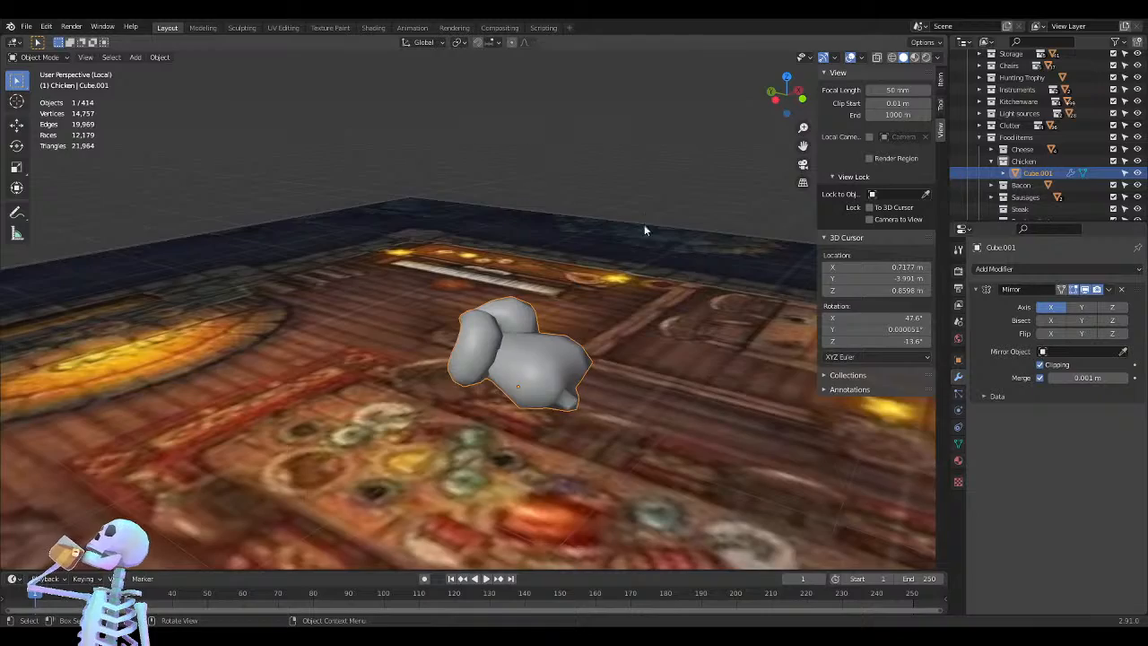
{"action": "middle_click_drag", "start_coordinate": [643, 225], "coordinate": [688, 195]}
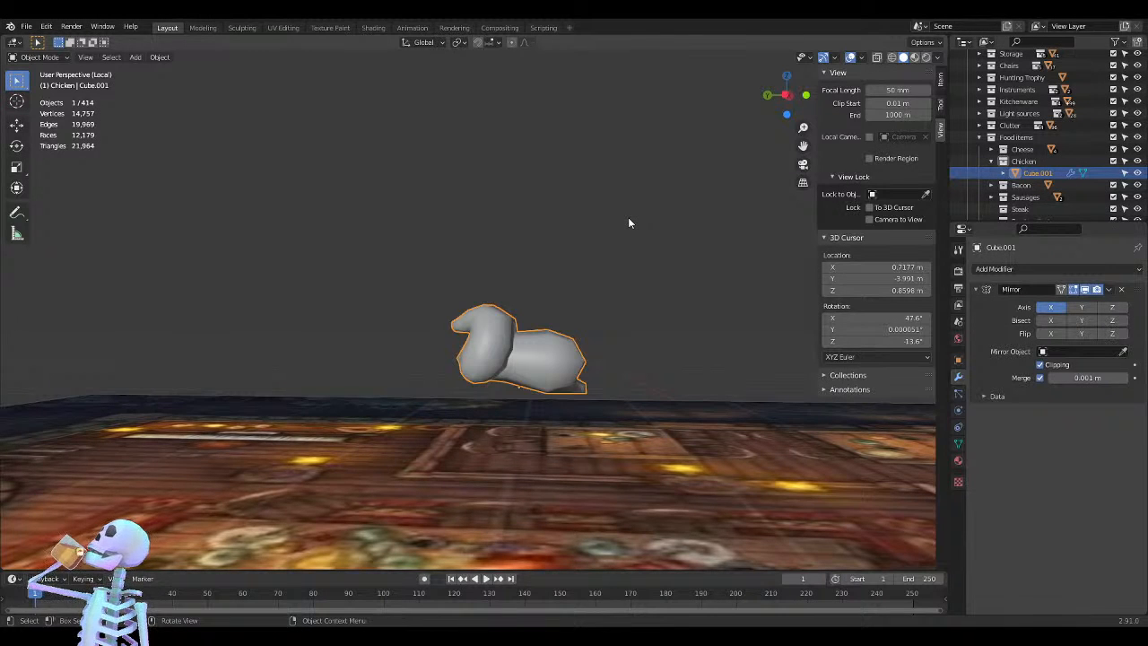
{"action": "scroll", "coordinate": [637, 269], "scroll_direction": "up", "scroll_amount": 3}
{"action": "middle_click_drag", "start_coordinate": [644, 317], "coordinate": [551, 273]}
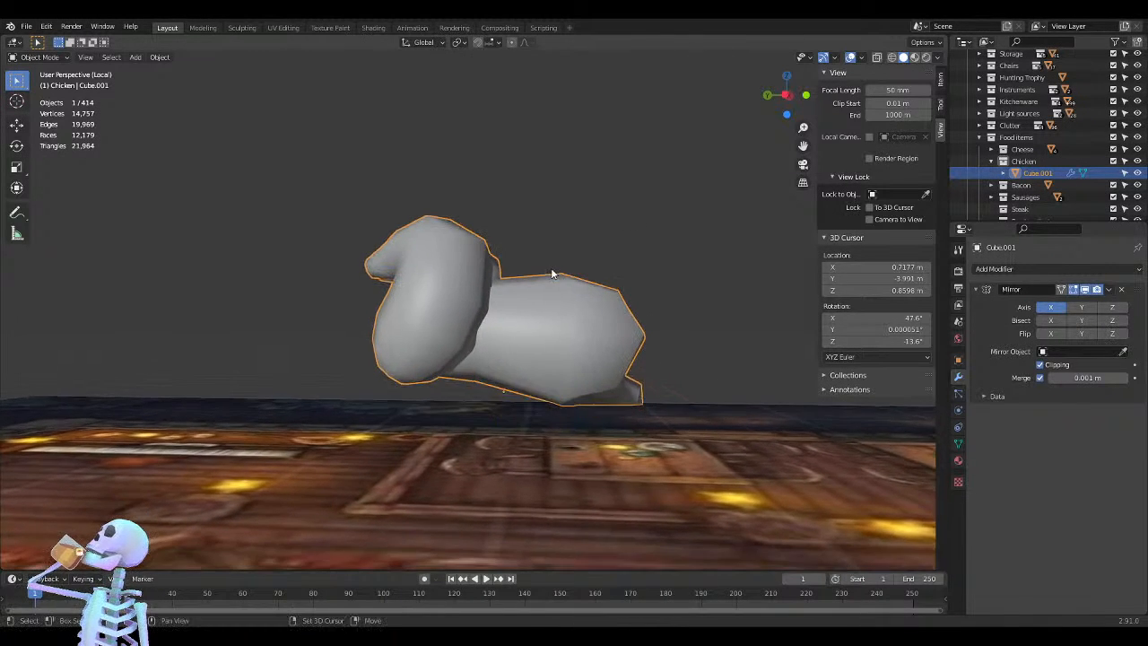
Select the entire drumstick in left view and lower it along Z so it sits further down beside the body
{"action": "key", "text": "KP_1"}
{"action": "key", "text": "KP_3"}
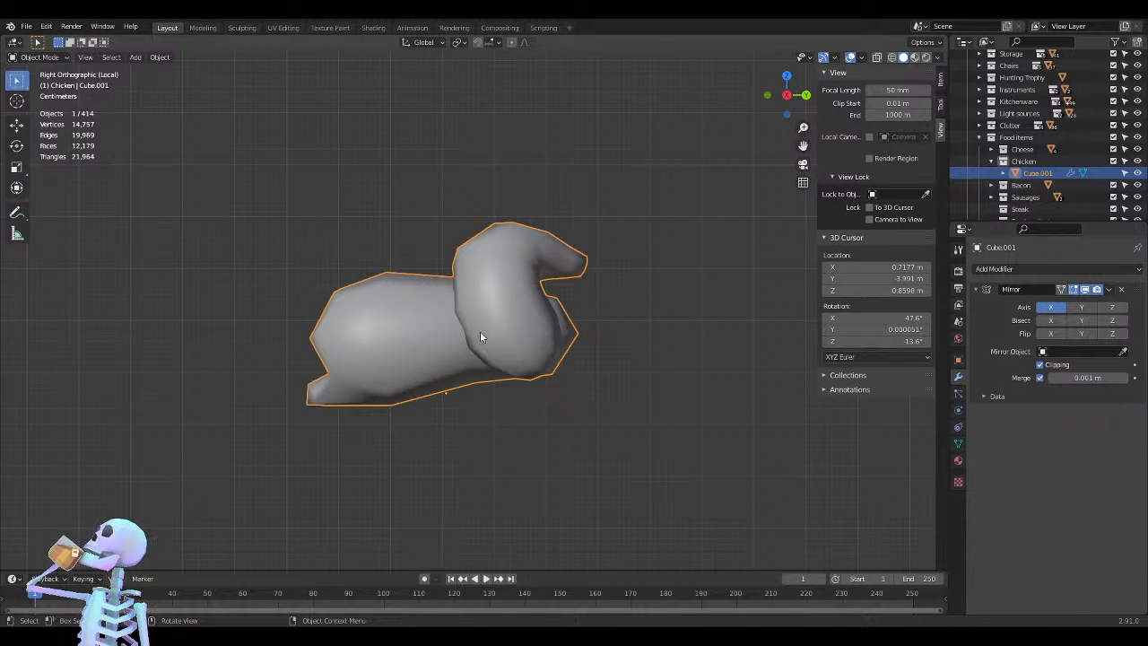
{"action": "key", "text": "Tab"}
{"action": "key", "text": "Tab"}
{"action": "key", "text": "Tab"}
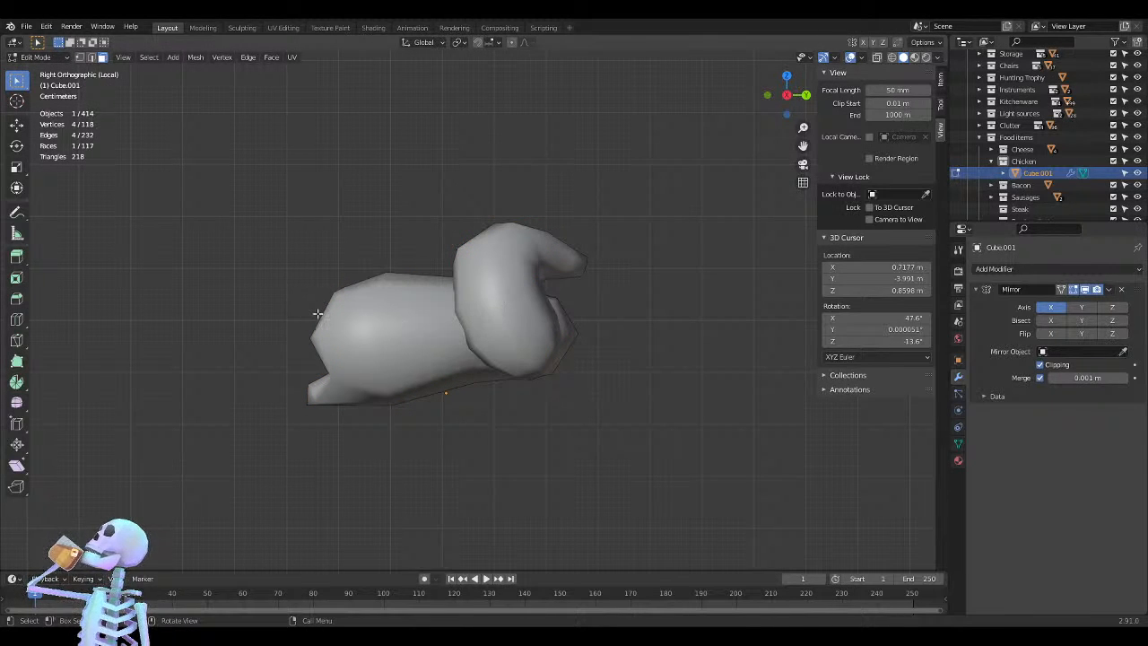
{"action": "key", "text": "ctrl+KP_3"}
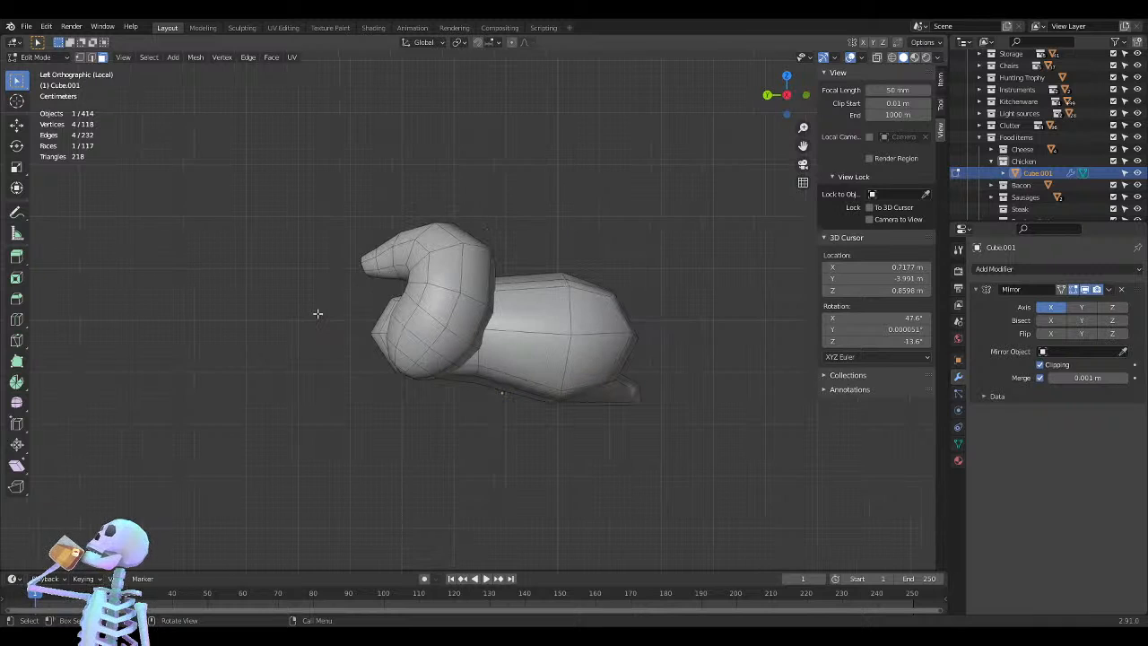
{"action": "left_click", "coordinate": [435, 305]}
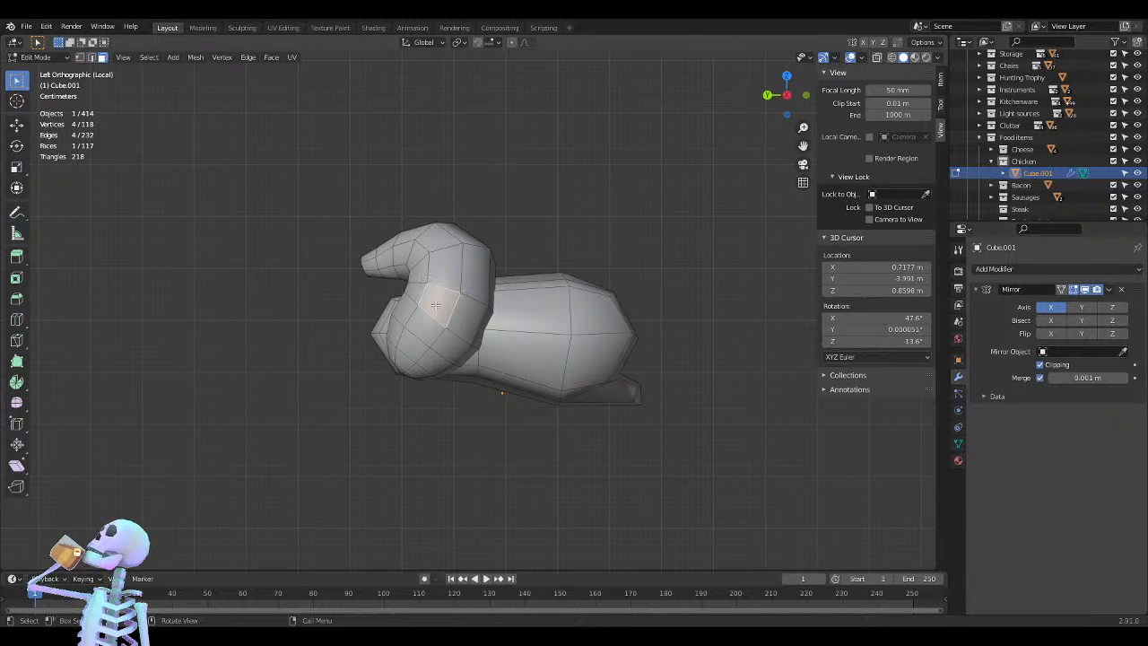
{"action": "key", "text": "ctrl+KP_Add"}
{"action": "key", "text": "ctrl+KP_Add"}
{"action": "key", "text": "ctrl+KP_Add"}
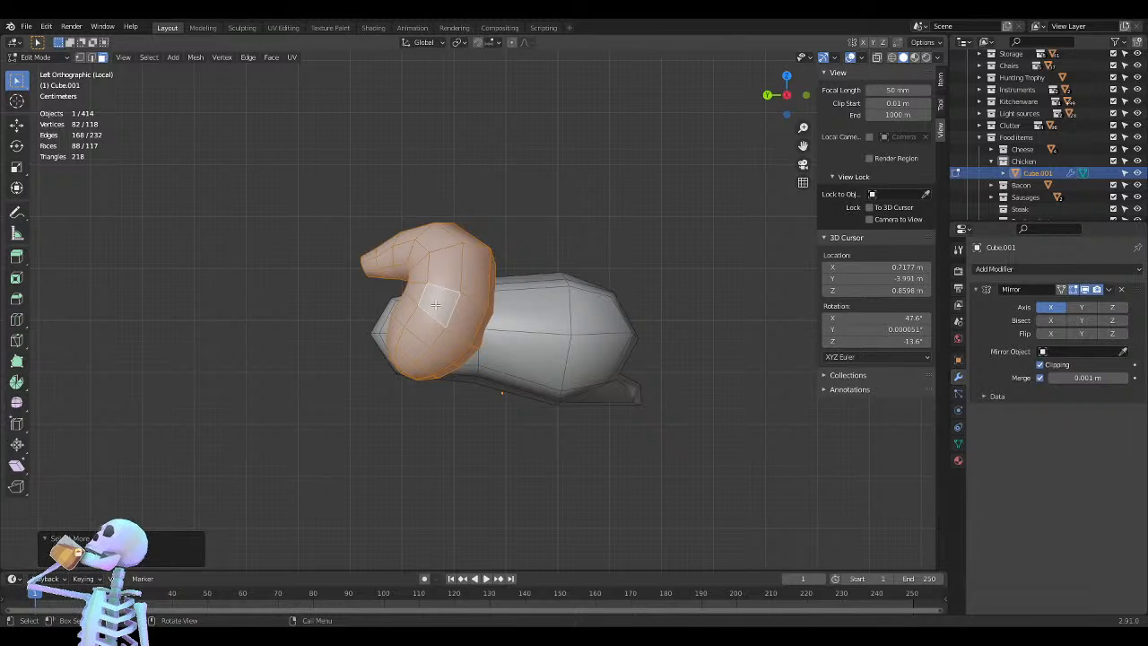
{"action": "key", "text": "g"}
{"action": "key", "text": "z"}
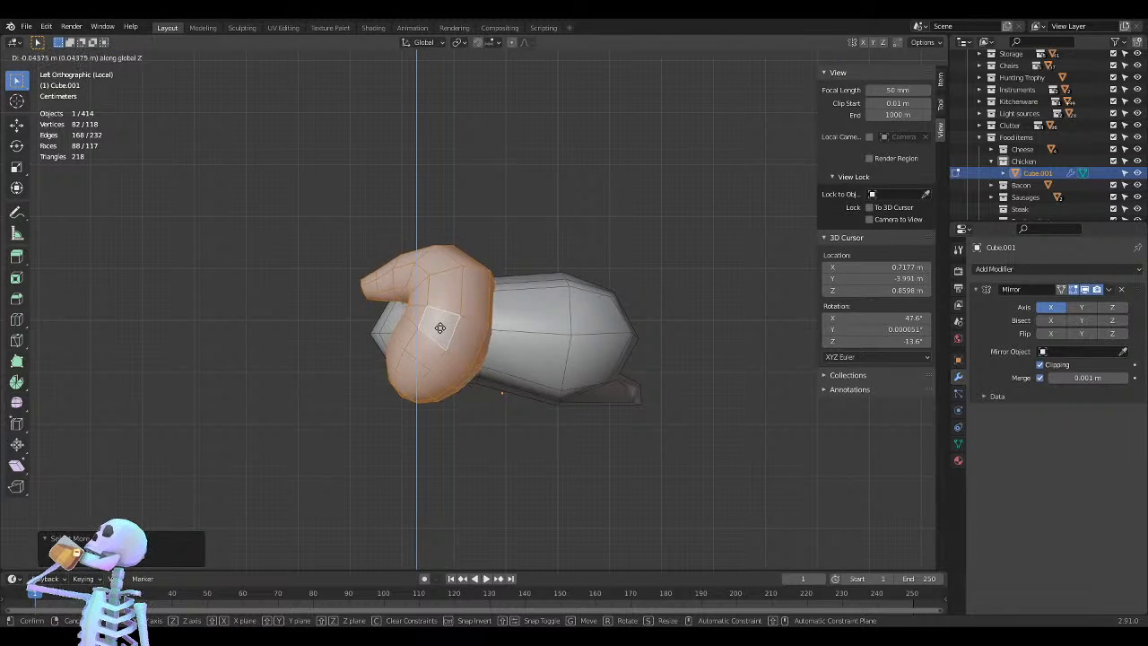
{"action": "left_click", "coordinate": [439, 334]}
Rotate the lowered drumstick about 5.5° in front view and check its fit against the body from the side and above
{"action": "mouse_move", "coordinate": [473, 325]}
{"action": "middle_mouse_down"}
{"action": "mouse_move", "coordinate": [483, 370]}
{"action": "mouse_move", "coordinate": [616, 309]}
{"action": "mouse_move", "coordinate": [592, 359]}
{"action": "mouse_move", "coordinate": [574, 305]}
{"action": "mouse_move", "coordinate": [551, 336]}
{"action": "mouse_move", "coordinate": [523, 246]}
{"action": "mouse_move", "coordinate": [574, 252]}
{"action": "mouse_move", "coordinate": [470, 319]}
{"action": "middle_mouse_up"}
{"action": "left_click", "coordinate": [545, 327]}
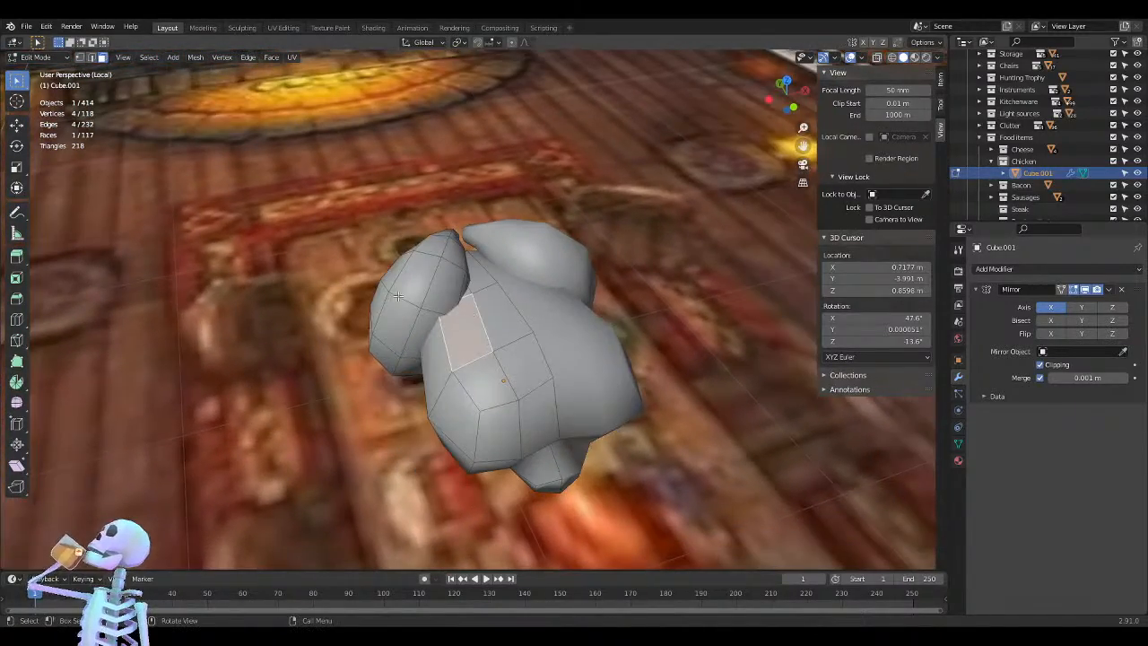
{"action": "key", "text": "ctrl+z"}
{"action": "middle_click_drag", "start_coordinate": [549, 294], "coordinate": [501, 328]}
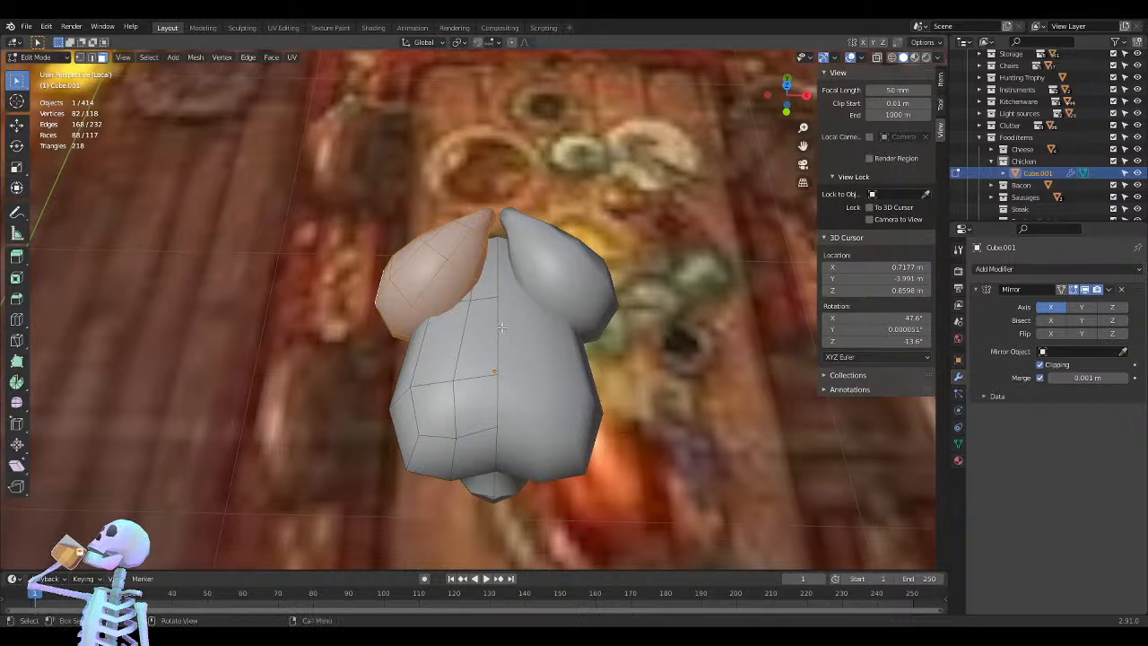
{"action": "key", "text": "KP_1"}
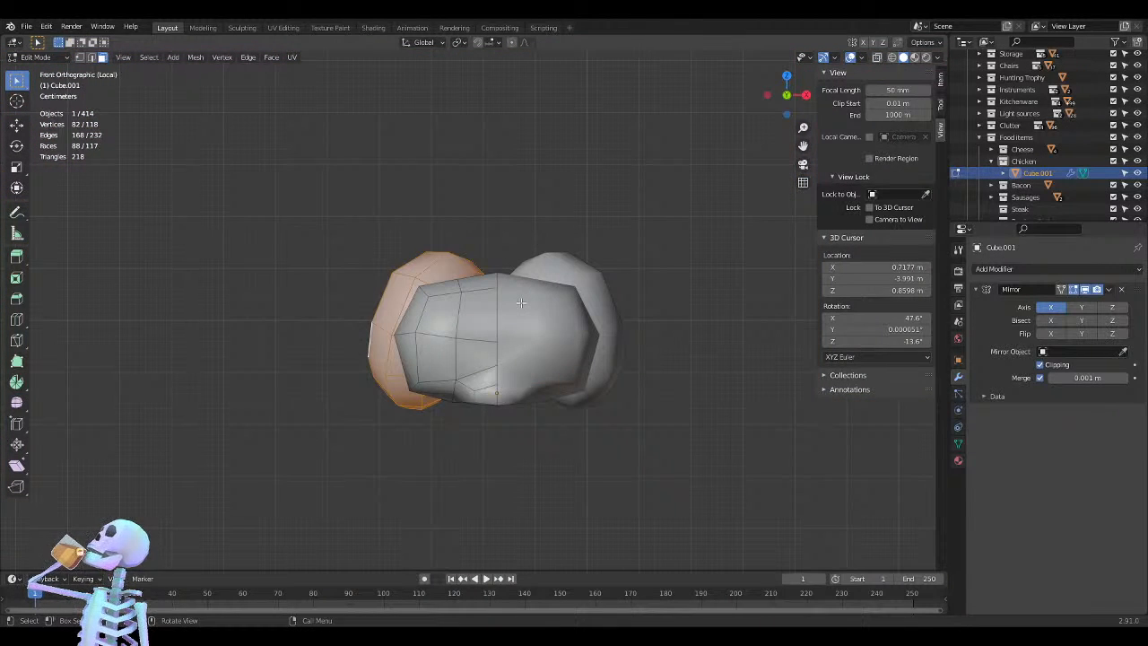
{"action": "key", "text": "r"}
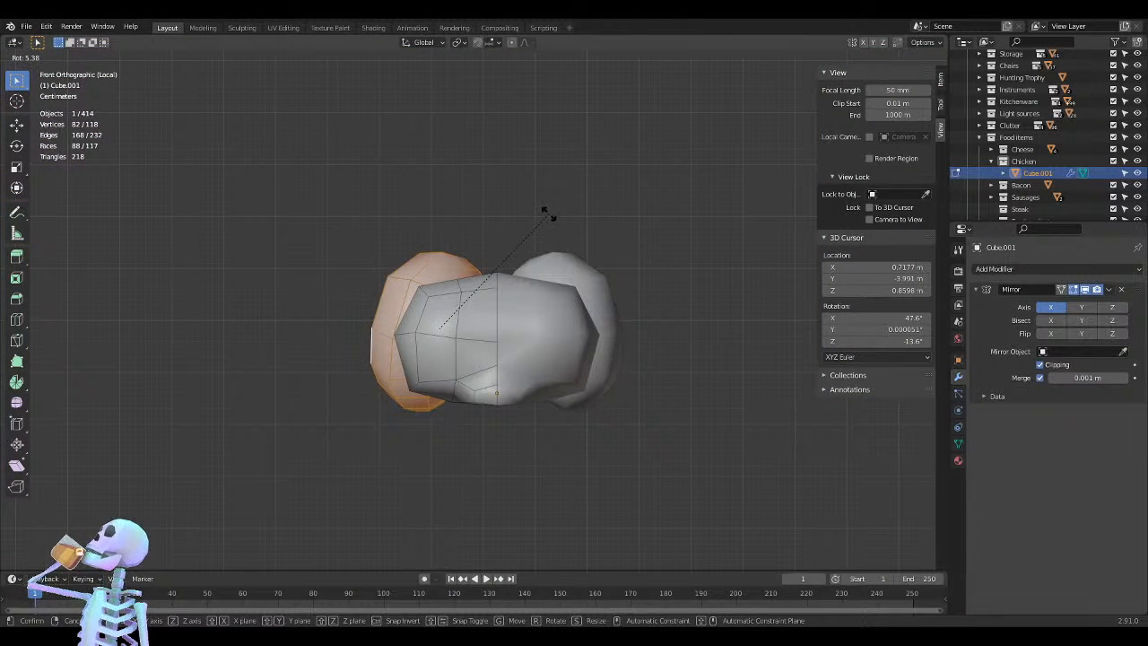
{"action": "left_click", "coordinate": [544, 212]}
{"action": "middle_click_drag", "start_coordinate": [546, 216], "coordinate": [309, 323]}
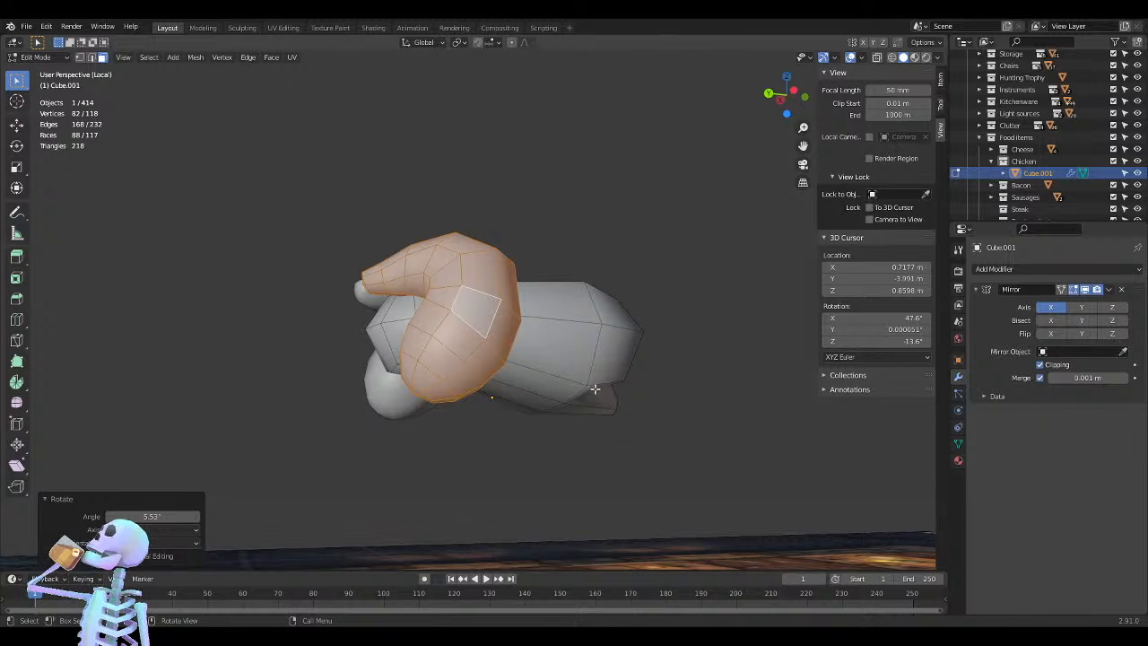
{"action": "middle_click_drag", "start_coordinate": [638, 353], "coordinate": [561, 463]}
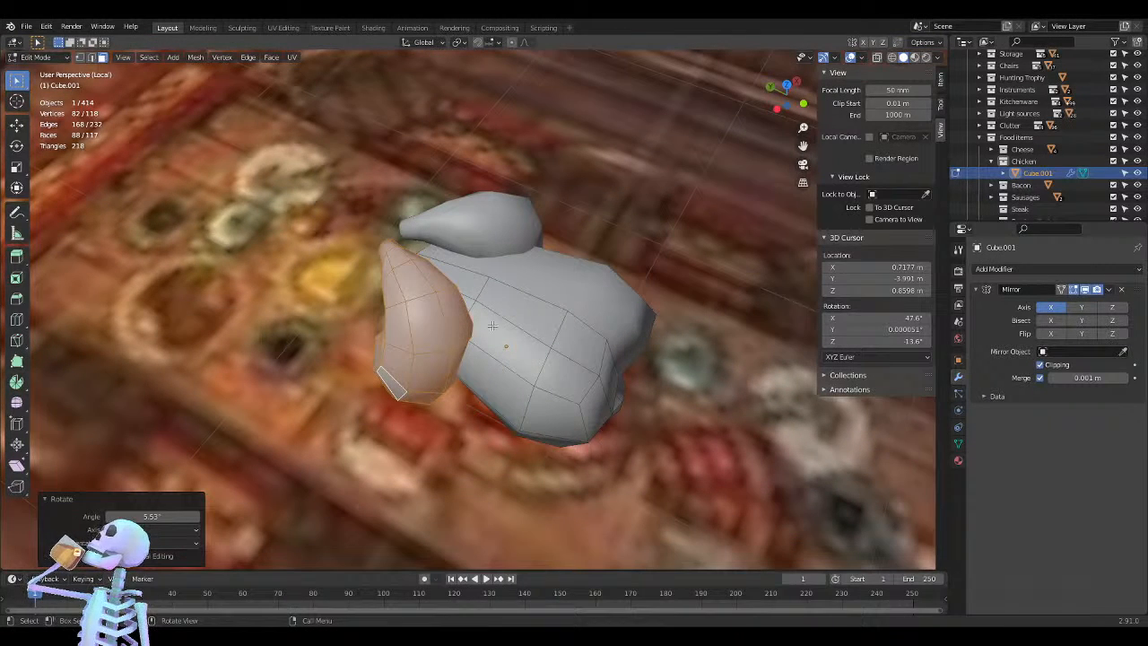
Turn on X-ray in top view and shift the body vertex beneath the drumstick's shank about 0.015 m in X
{"action": "key", "text": "alt+z"}
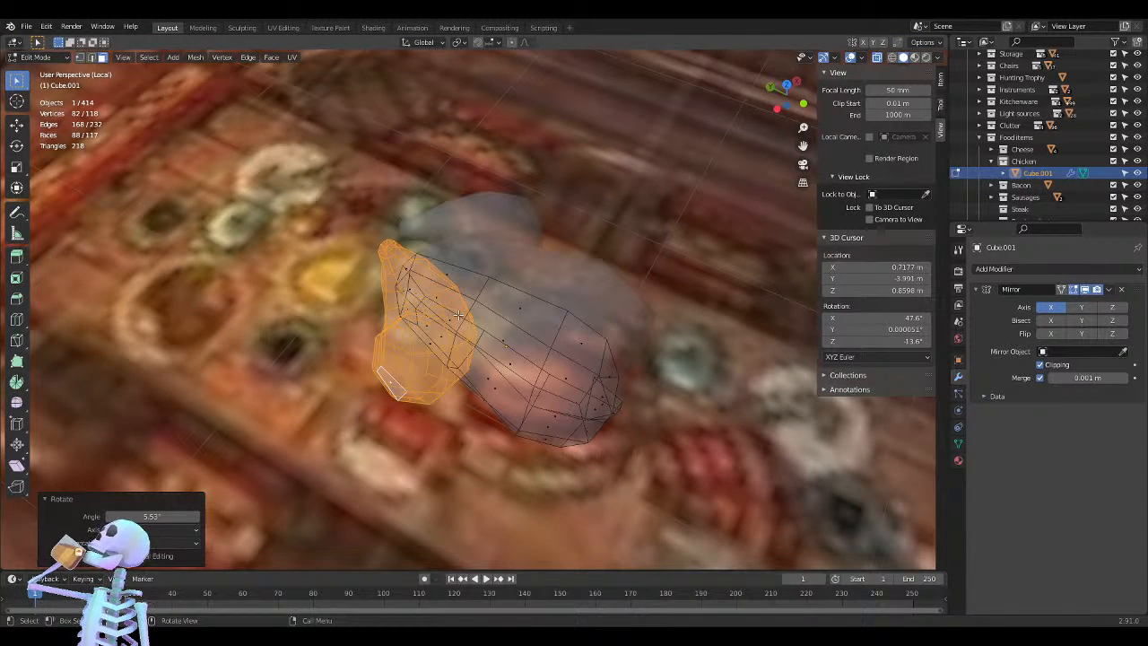
{"action": "key", "text": "KP_7"}
{"action": "scroll", "coordinate": [460, 184], "scroll_direction": "up", "scroll_amount": 3}
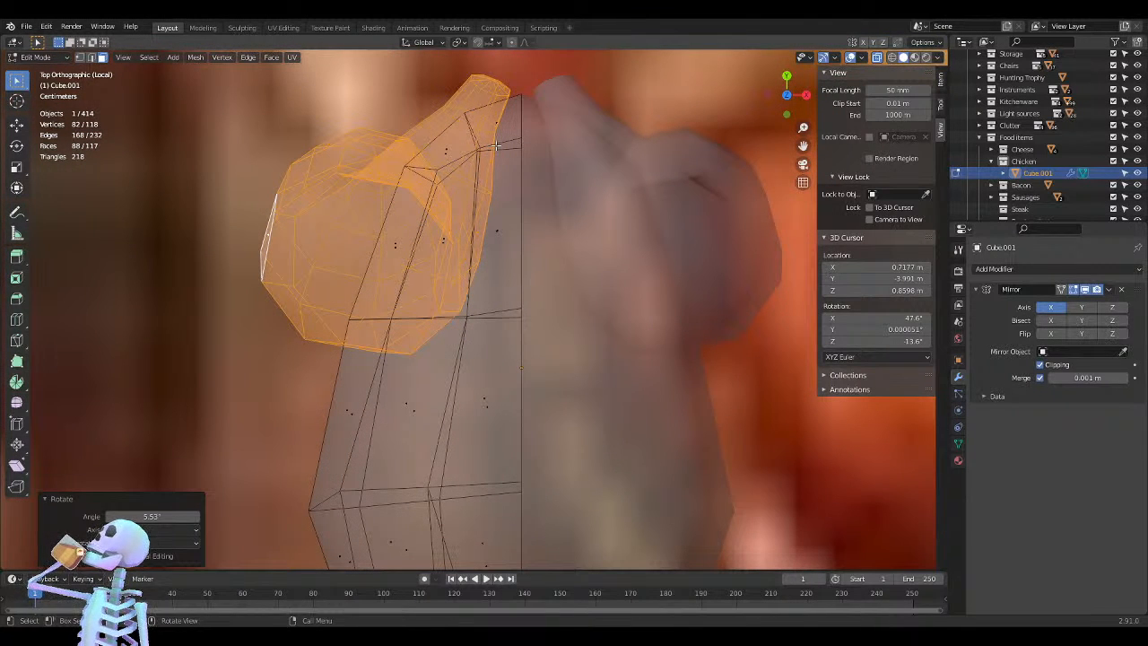
{"action": "key", "text": "alt+a"}
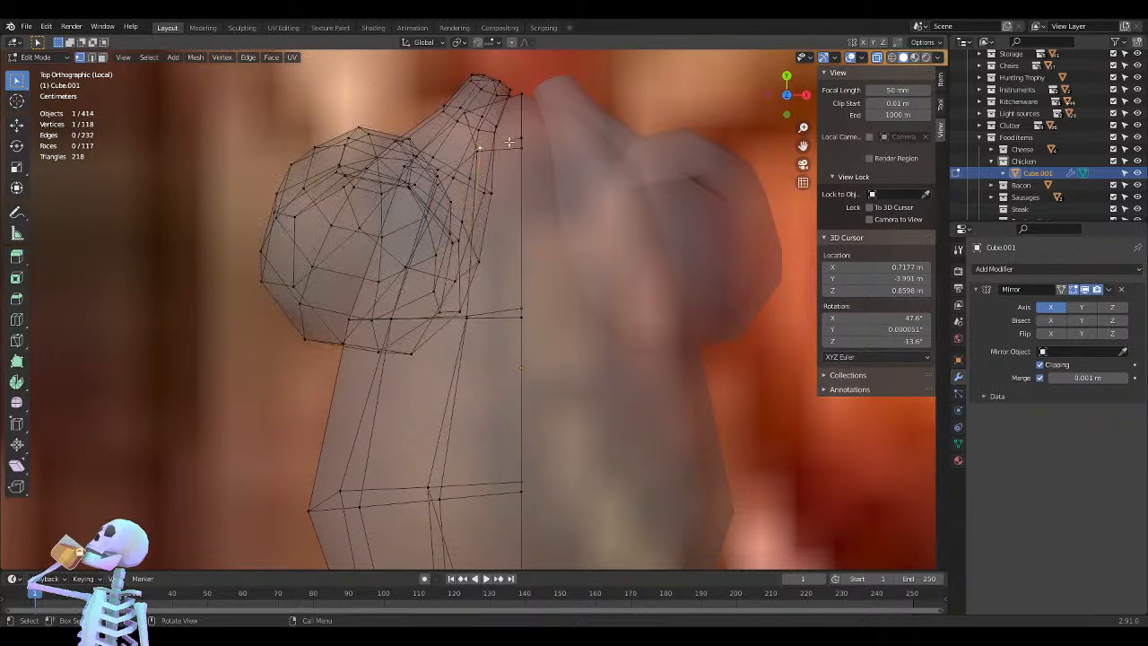
{"action": "key", "text": "g"}
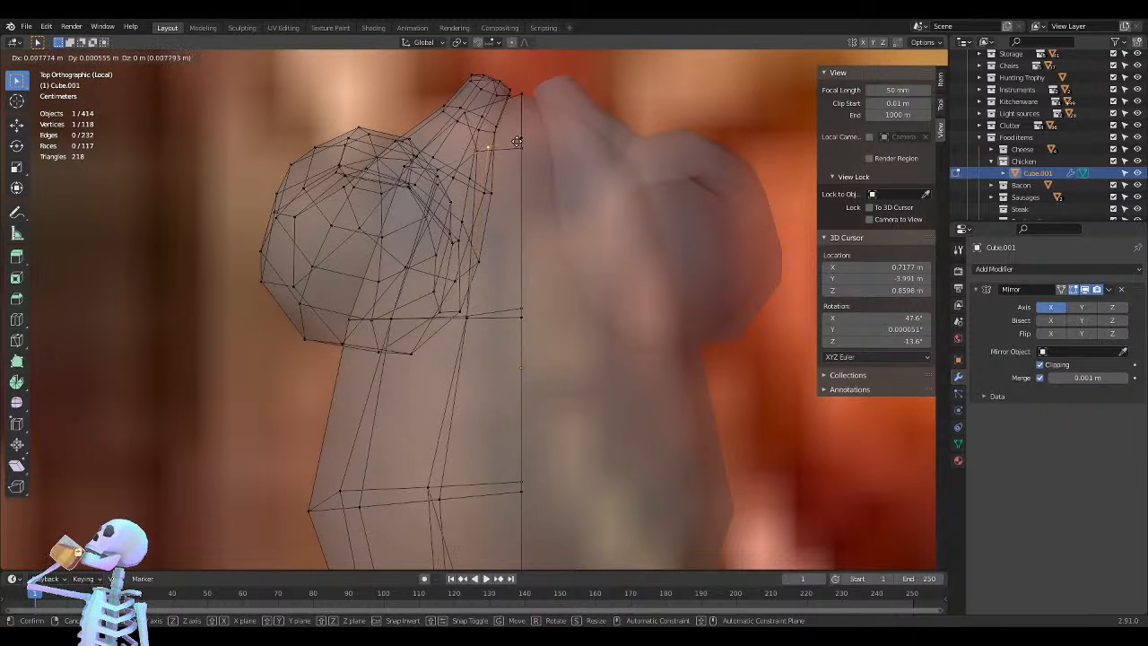
{"action": "left_click", "coordinate": [523, 141]}
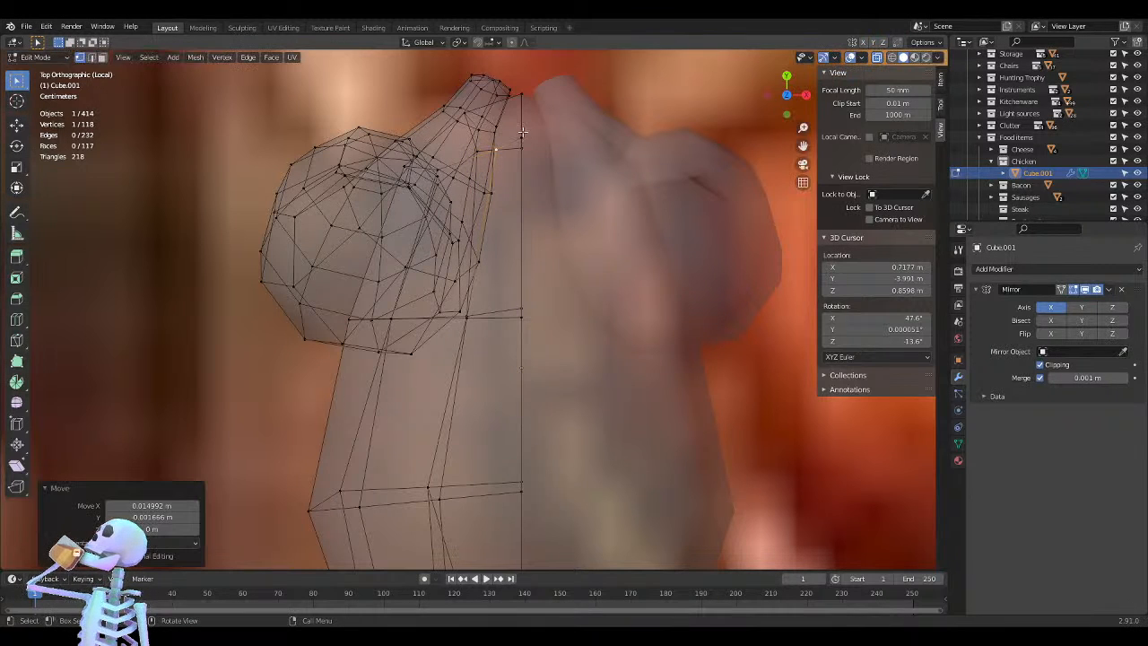
Try nudging the body's end vertex on the mirror plane along Y, and shift the neighbouring end-corner vertex about 0.014 m along X
{"action": "left_click", "coordinate": [522, 93]}
{"action": "key", "text": "g"}
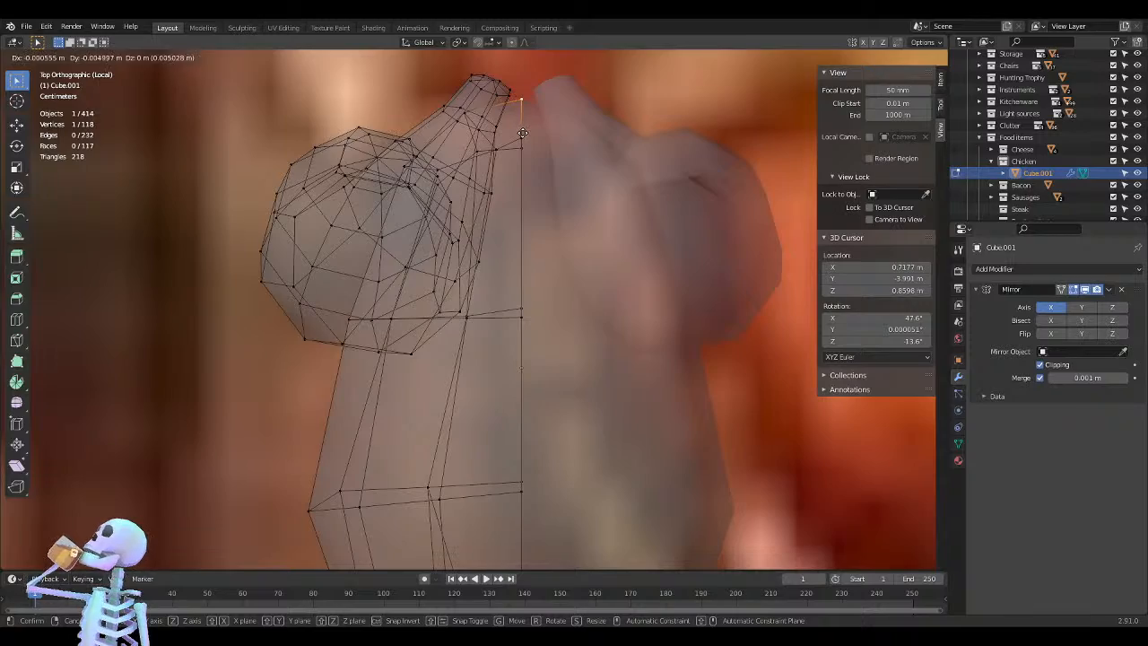
{"action": "left_click", "coordinate": [524, 129]}
{"action": "key", "text": "g"}
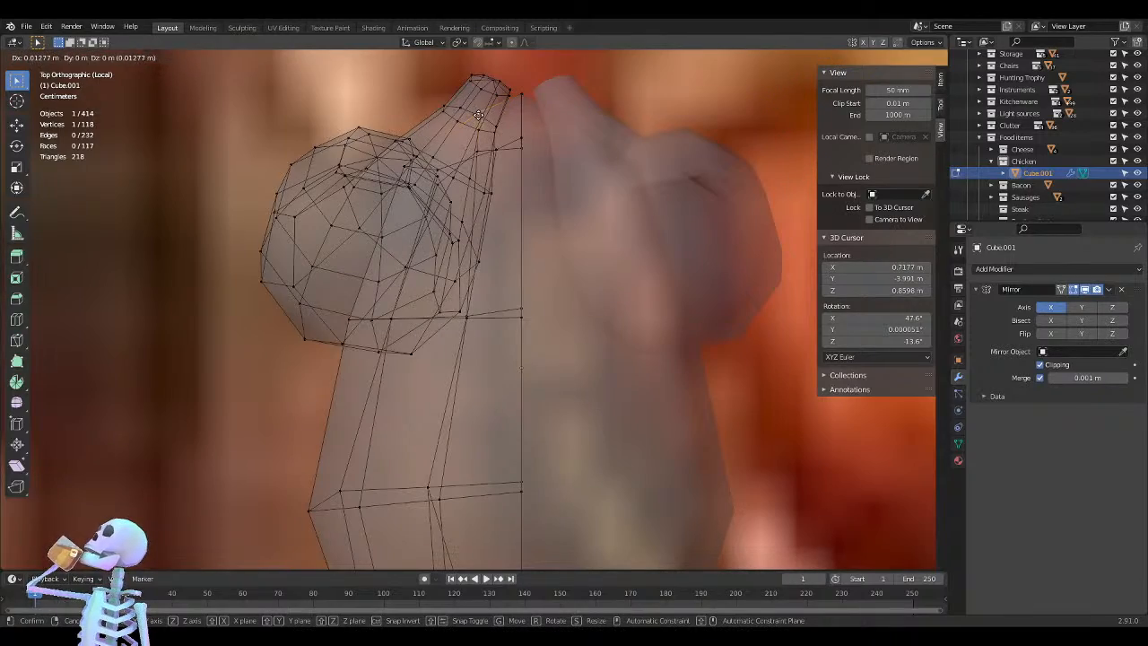
{"action": "left_click", "coordinate": [481, 115]}
{"action": "middle_click_drag", "start_coordinate": [436, 188], "coordinate": [568, 68]}
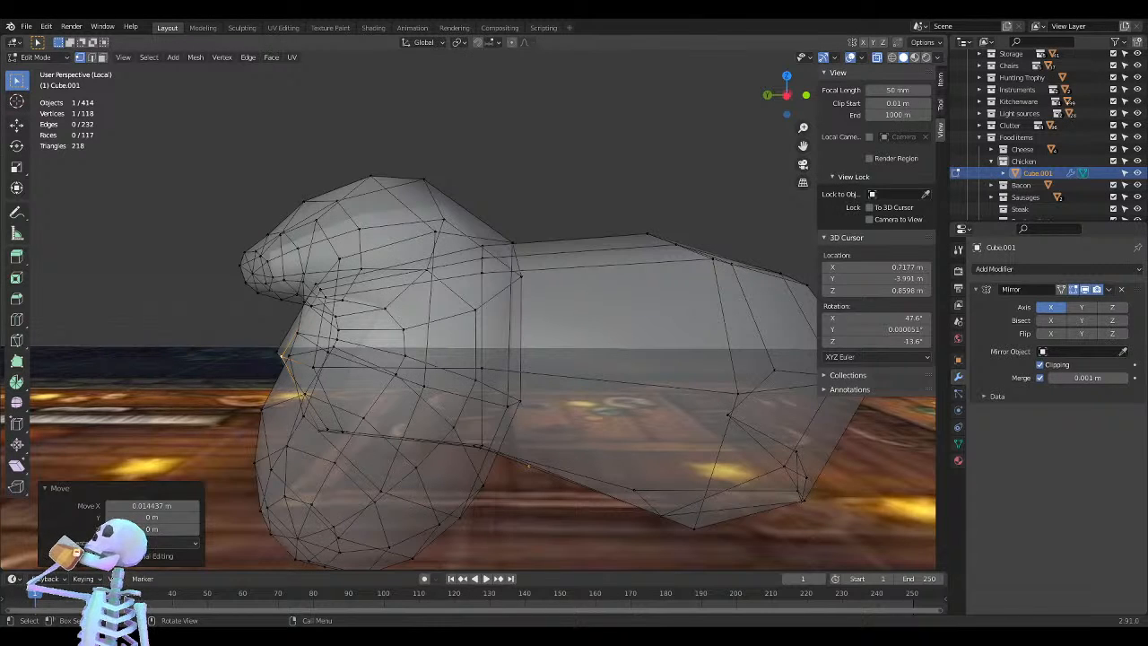
In left view, lower the bottom corner vertex at the body's drumstick end about 0.038 m along Z
{"action": "mouse_move", "coordinate": [577, 323]}
{"action": "middle_mouse_down"}
{"action": "mouse_move", "coordinate": [592, 316]}
{"action": "mouse_move", "coordinate": [563, 307]}
{"action": "middle_mouse_up"}
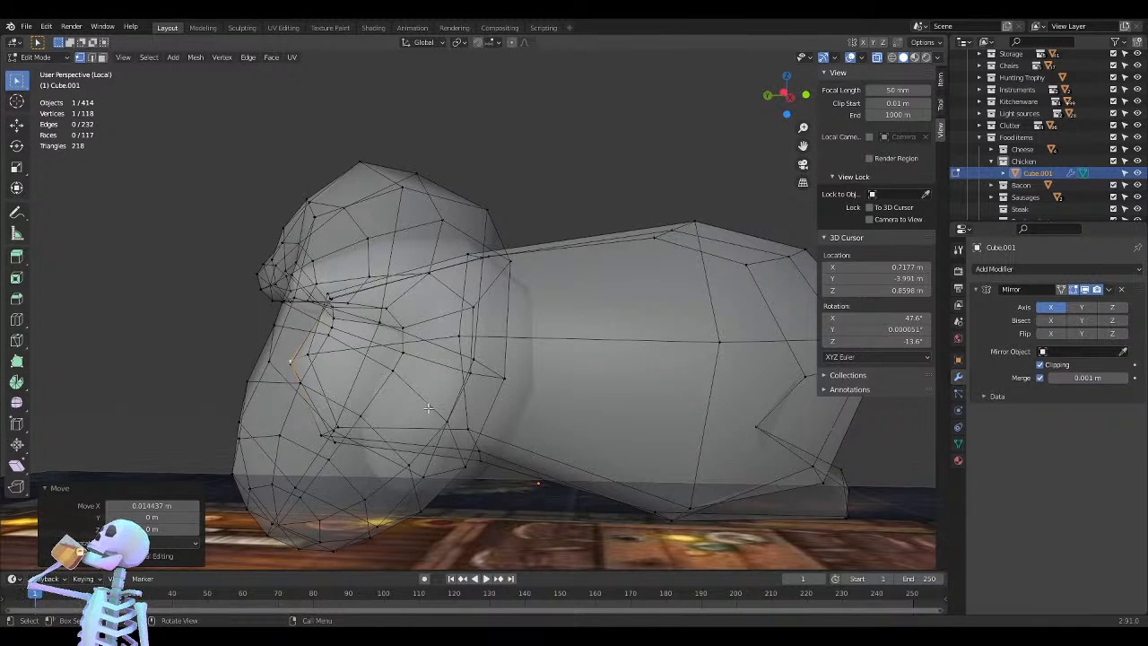
{"action": "middle_click_drag", "start_coordinate": [303, 370], "coordinate": [316, 421]}
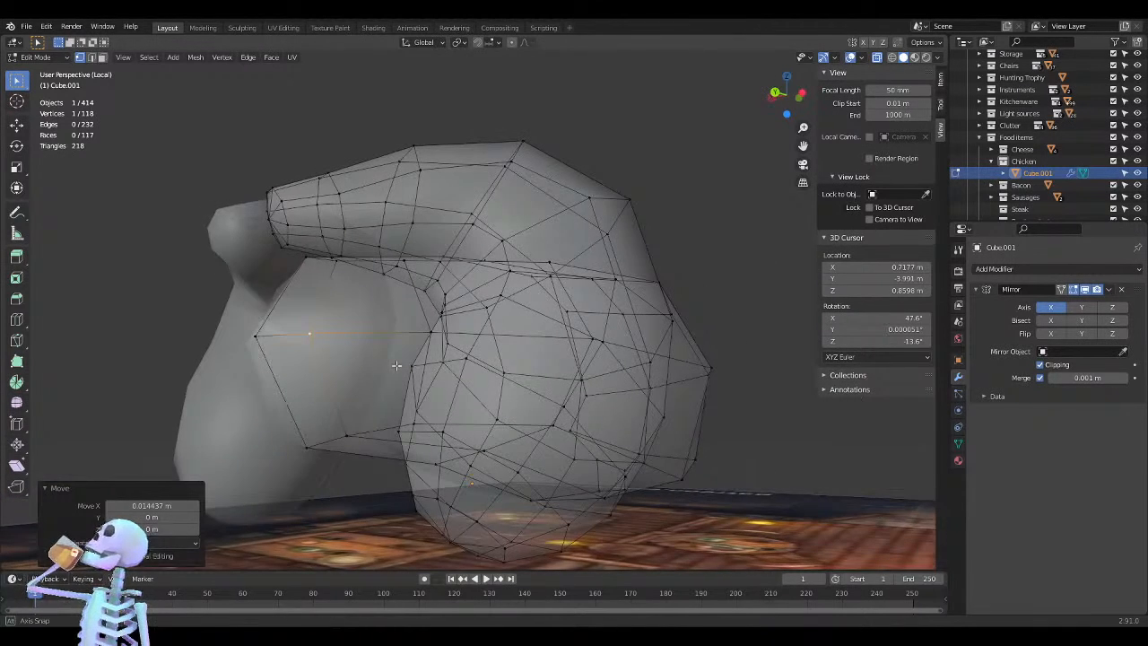
{"action": "left_click", "coordinate": [307, 446]}
{"action": "key", "text": "KP_3"}
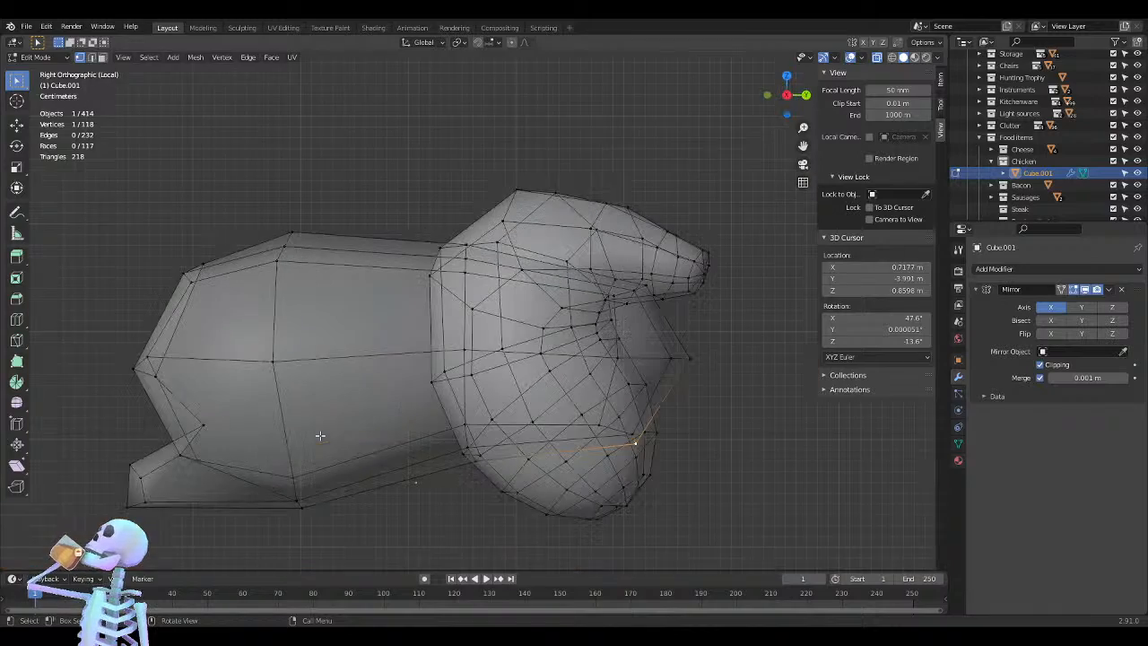
{"action": "key", "text": "KP_Decimal"}
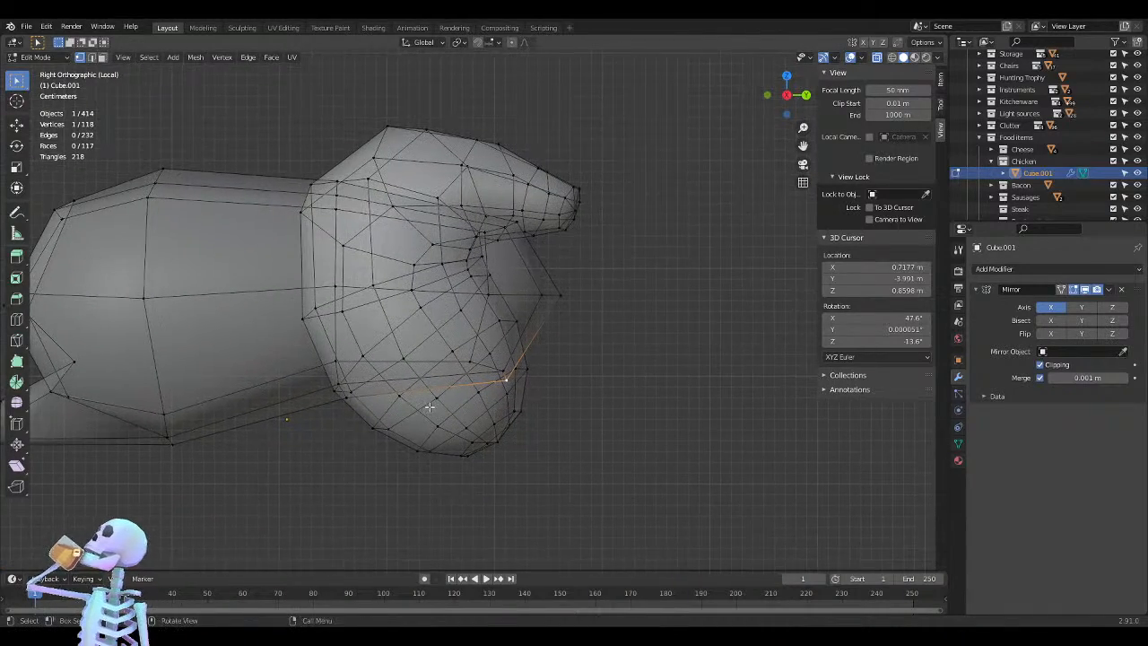
{"action": "key", "text": "ctrl+KP_3"}
{"action": "middle_click_drag", "start_coordinate": [493, 359], "coordinate": [438, 305], "text": "shift"}
{"action": "key", "text": "g"}
{"action": "key", "text": "z"}
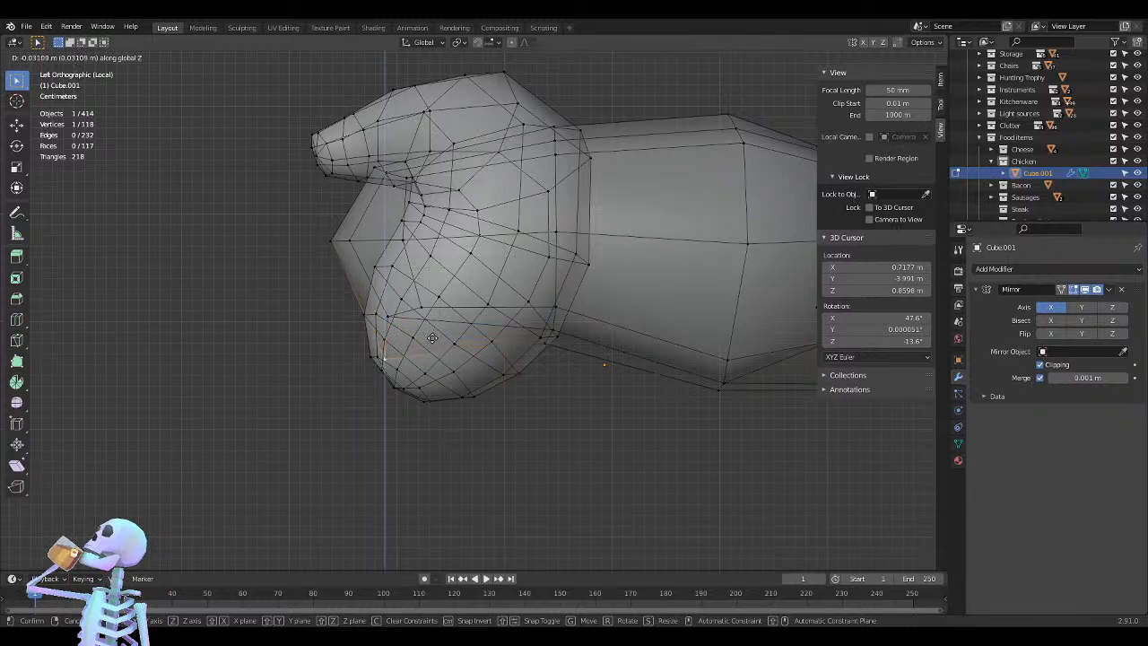
{"action": "left_click", "coordinate": [421, 345]}
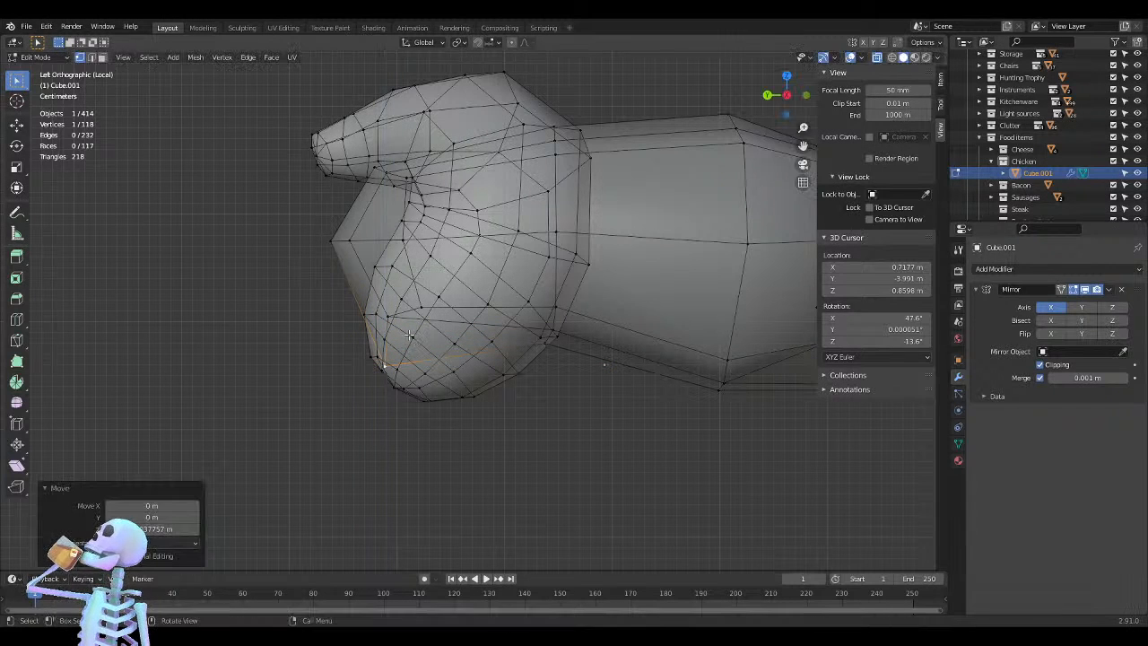
Lower the neighbouring body vertex inside the drumstick's thick end about 0.026 m in Z with a slight Y offset
{"action": "left_click", "coordinate": [388, 314]}
{"action": "key", "text": "g"}
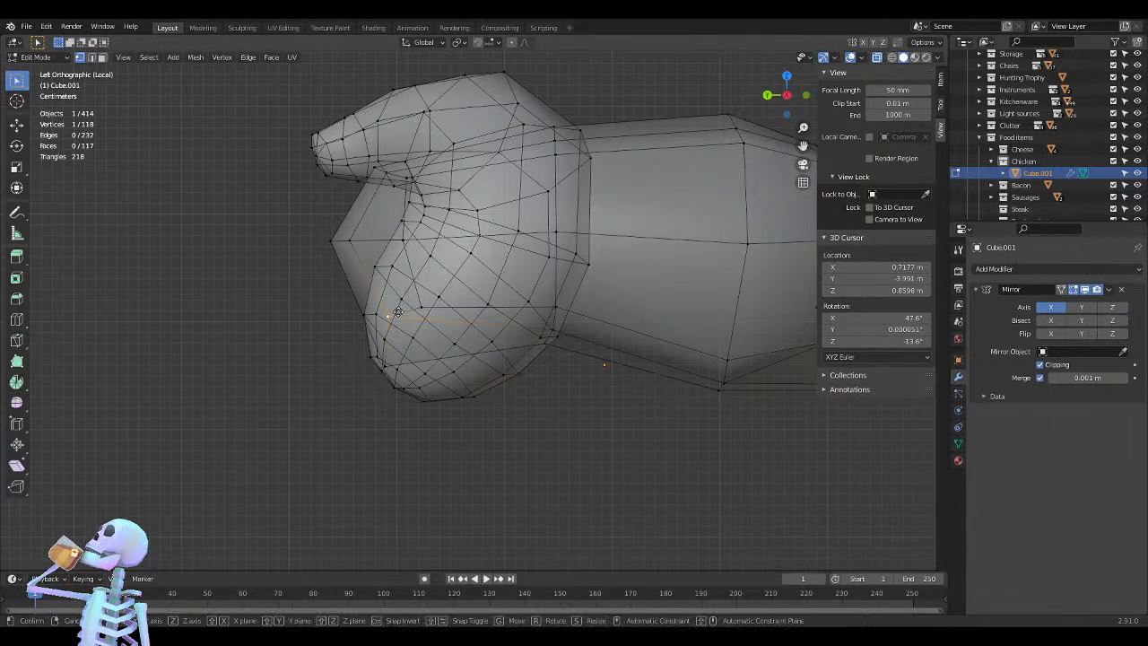
{"action": "left_click", "coordinate": [400, 337]}
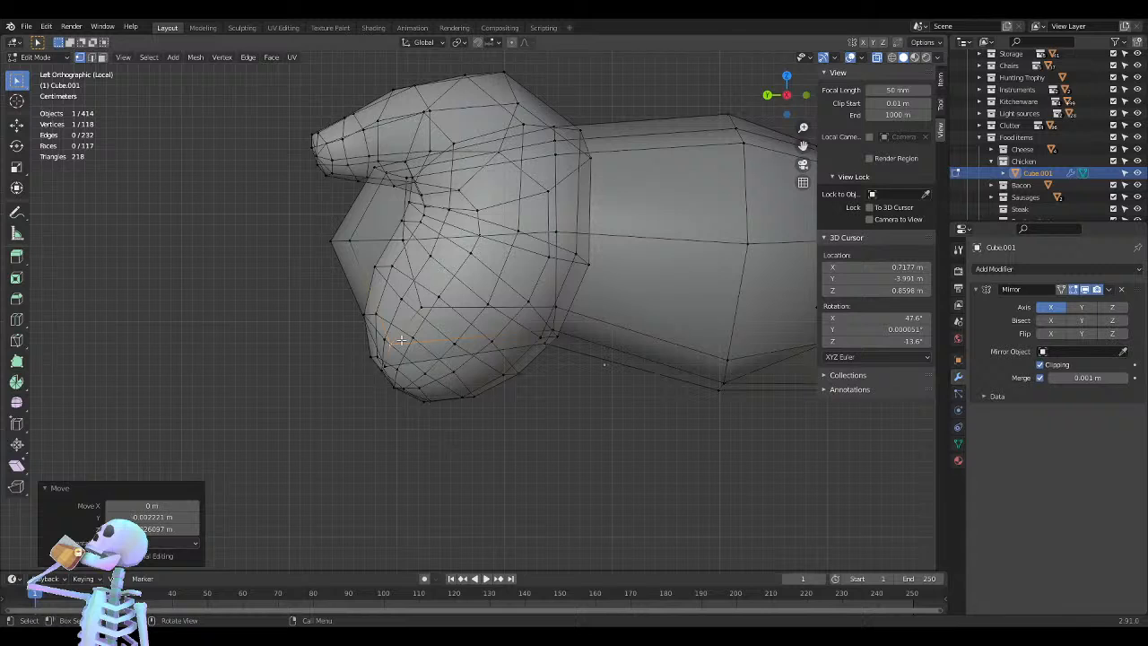
Move two body vertices behind the thigh down and toward the drumstick end, about 0.047 m and 0.071 m in Y
{"action": "left_click", "coordinate": [551, 325]}
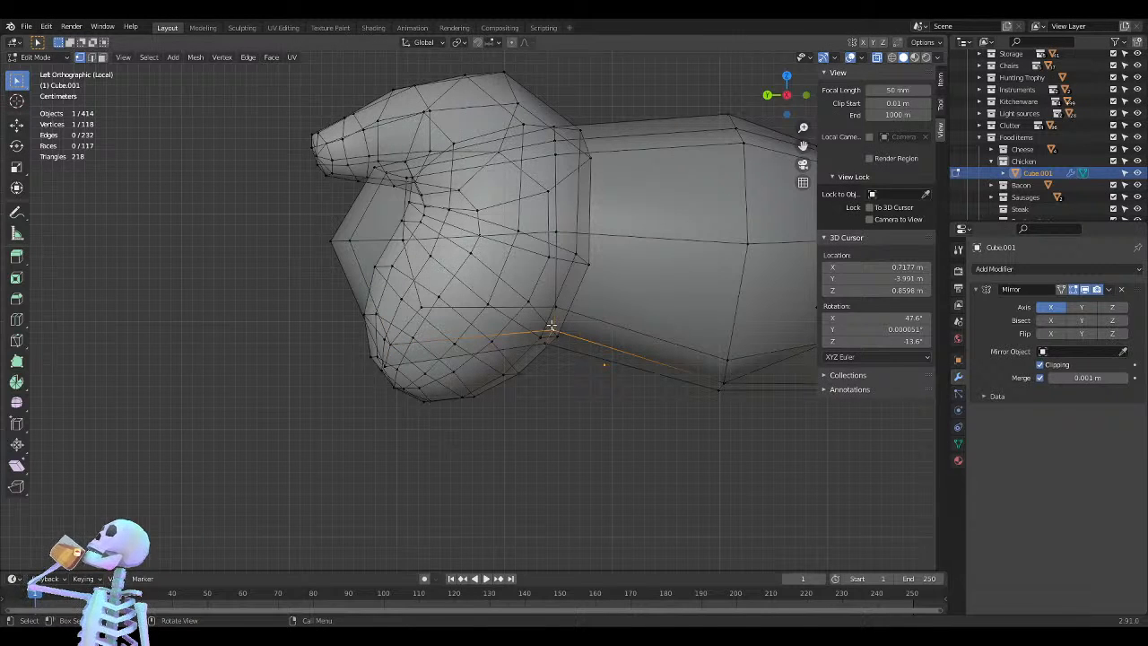
{"action": "key", "text": "g"}
{"action": "left_click", "coordinate": [504, 375]}
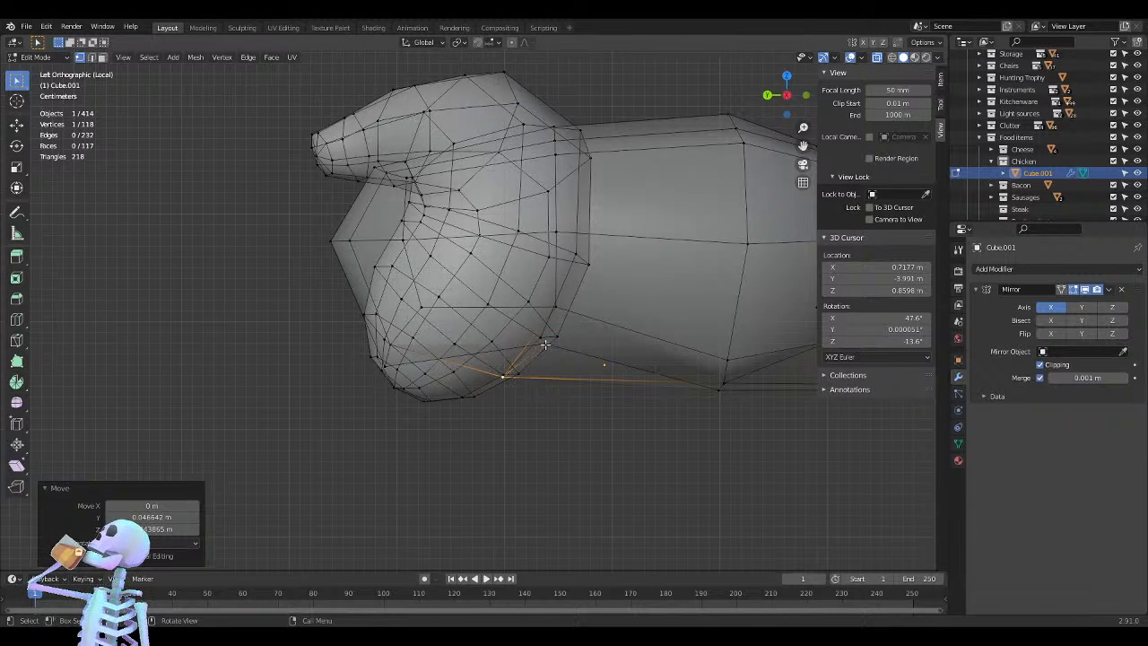
{"action": "key", "text": "g"}
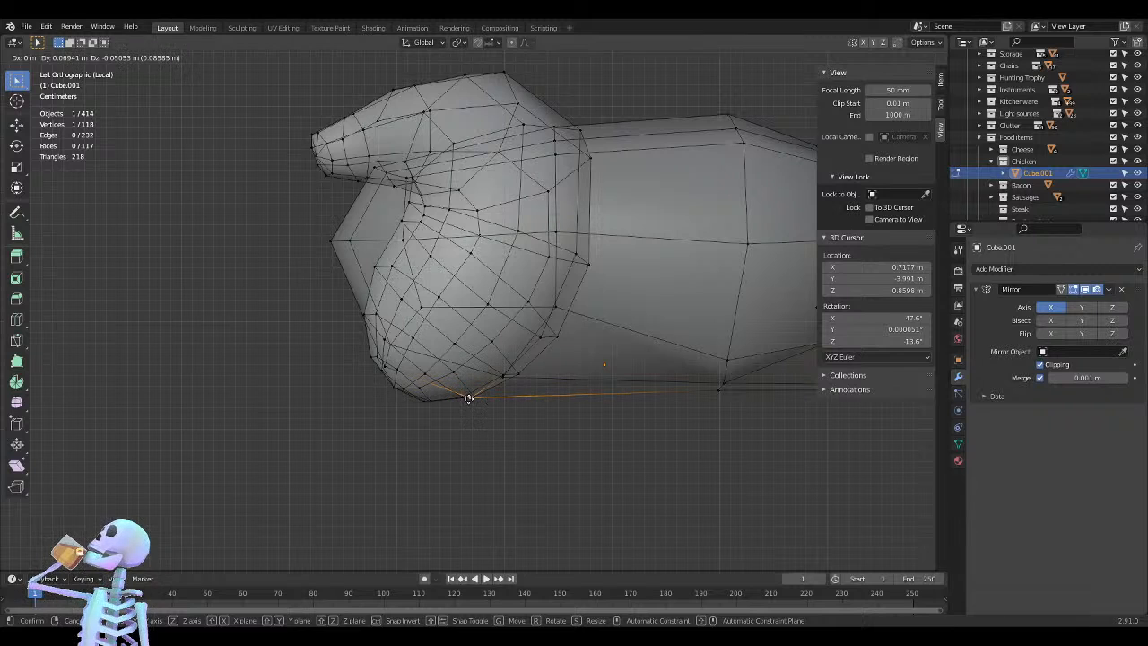
{"action": "left_click", "coordinate": [468, 398]}
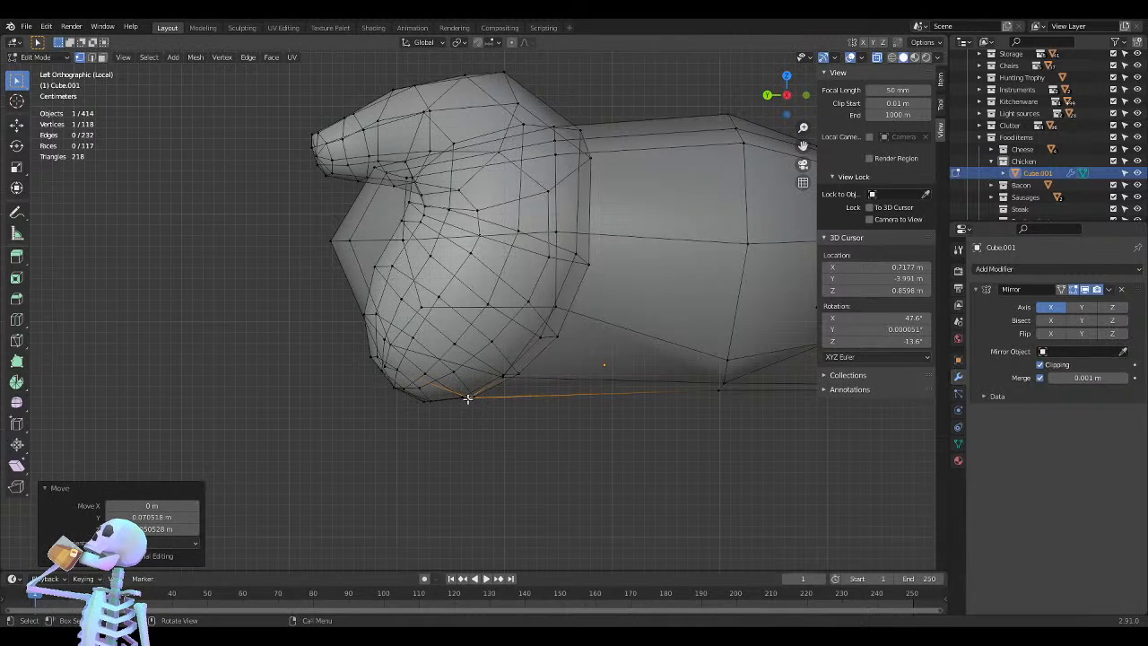
Lower two side vertices along the body's thigh seam about 0.01 m each, shifting the upper one about 0.013 m in Y
{"action": "key", "text": "g"}
{"action": "left_click", "coordinate": [555, 316]}
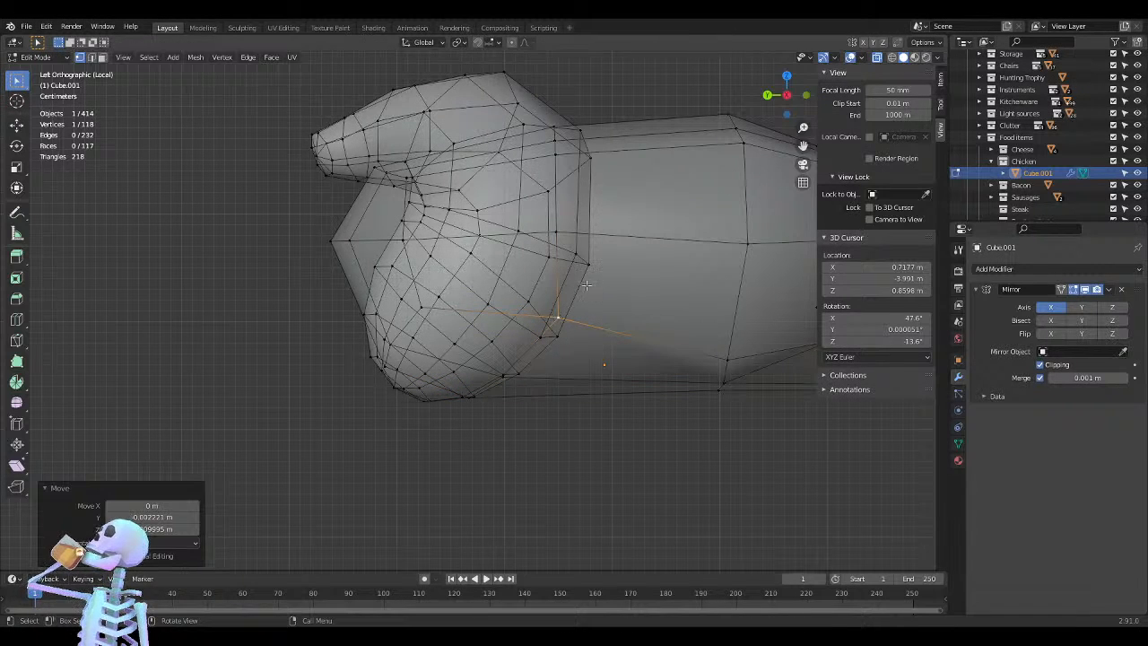
{"action": "left_click", "coordinate": [557, 229]}
{"action": "key", "text": "g"}
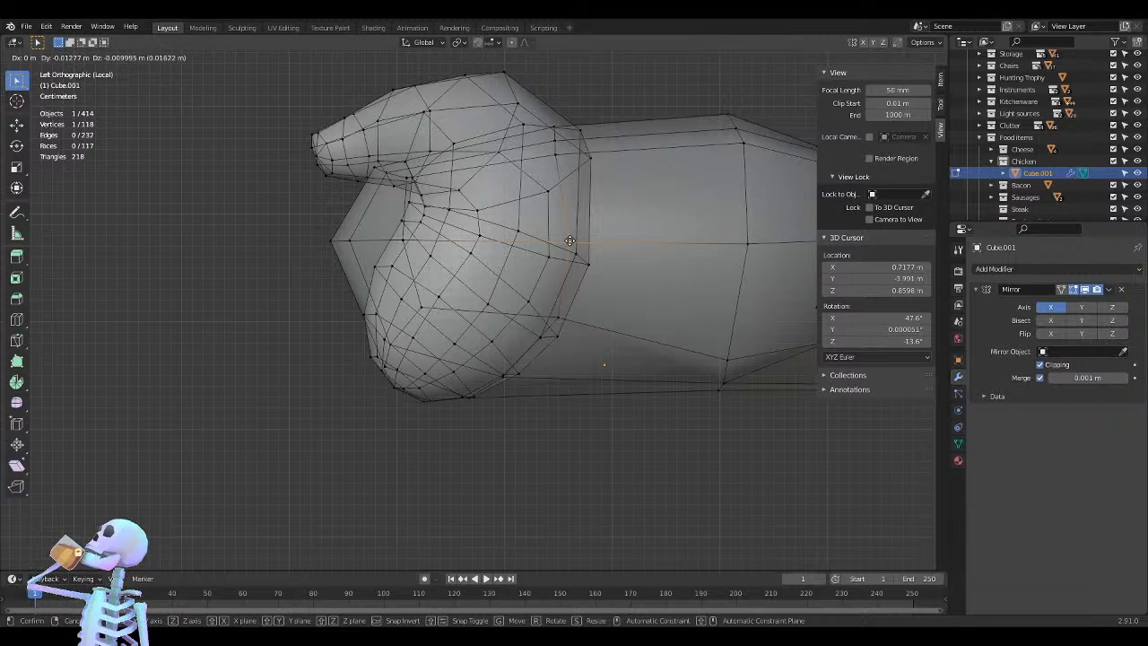
{"action": "left_click", "coordinate": [569, 240]}
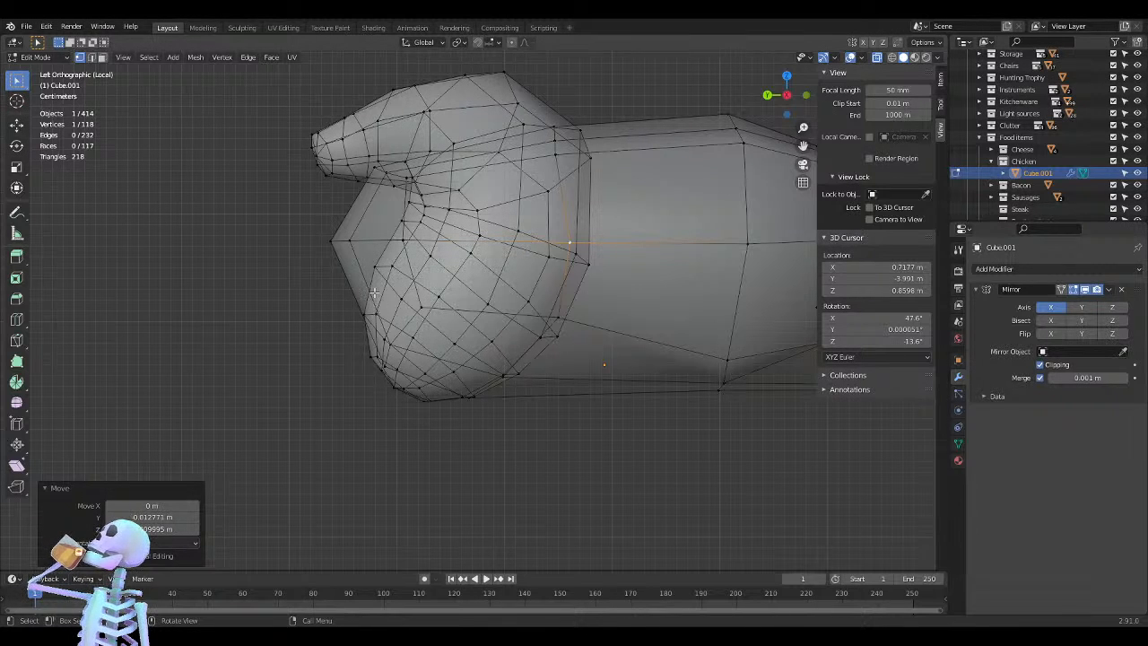
From above in X-ray, shift two body vertices under the drumstick toward the mirror plane along X, the second about 0.031 m
{"action": "middle_click_drag", "start_coordinate": [425, 278], "coordinate": [326, 367]}
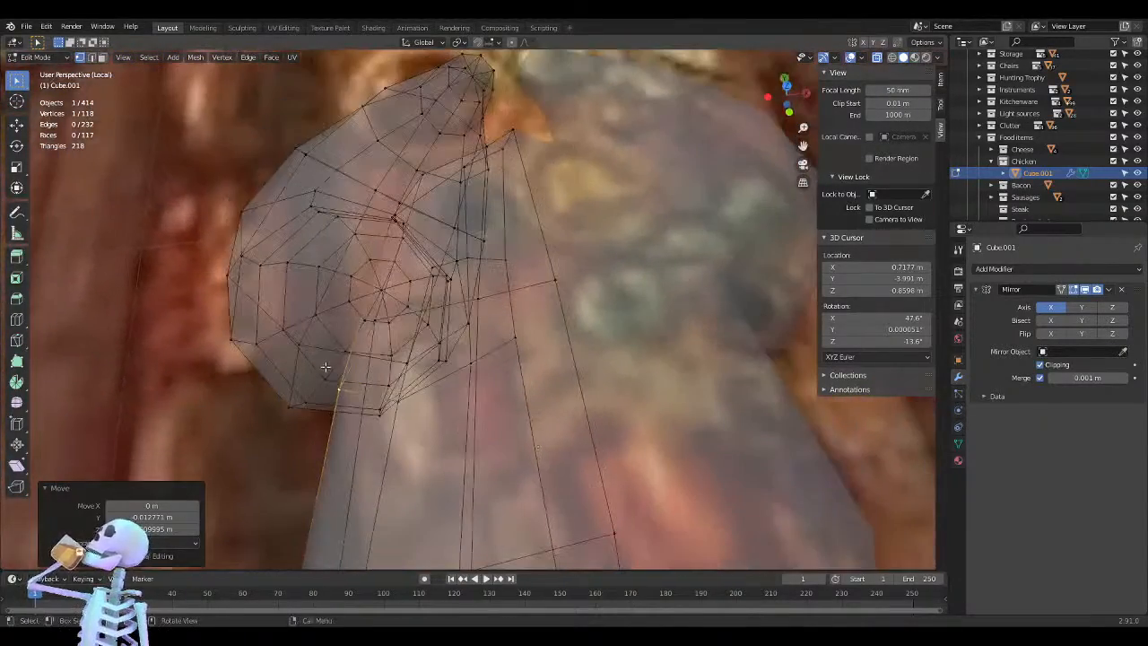
{"action": "left_click", "coordinate": [378, 318]}
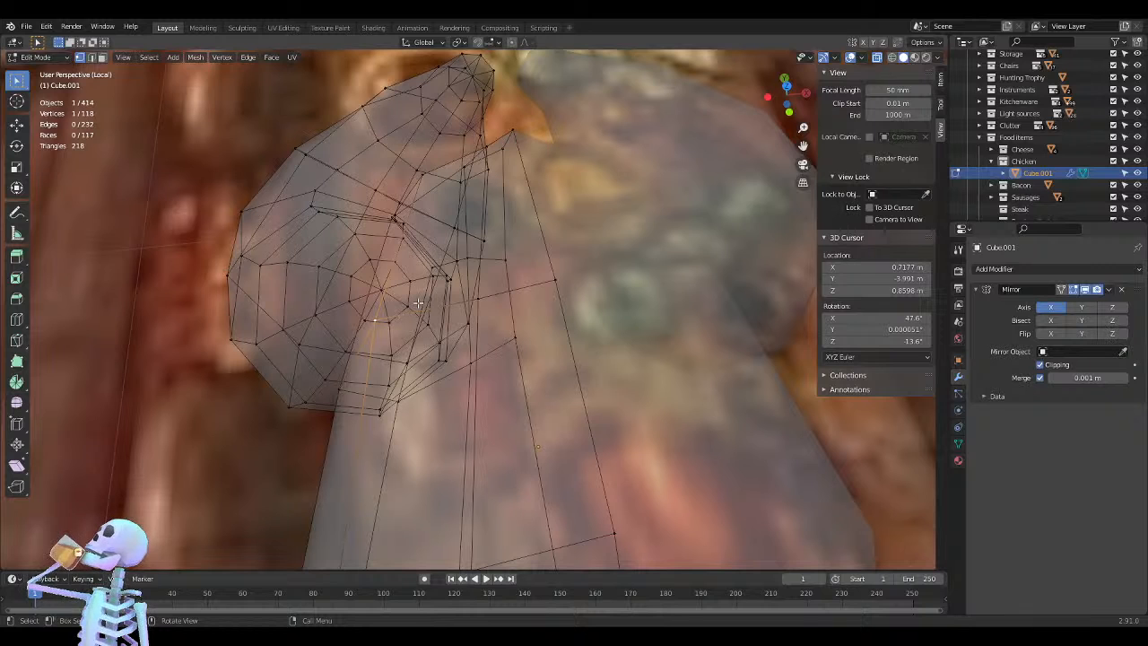
{"action": "key", "text": "g"}
{"action": "key", "text": "x"}
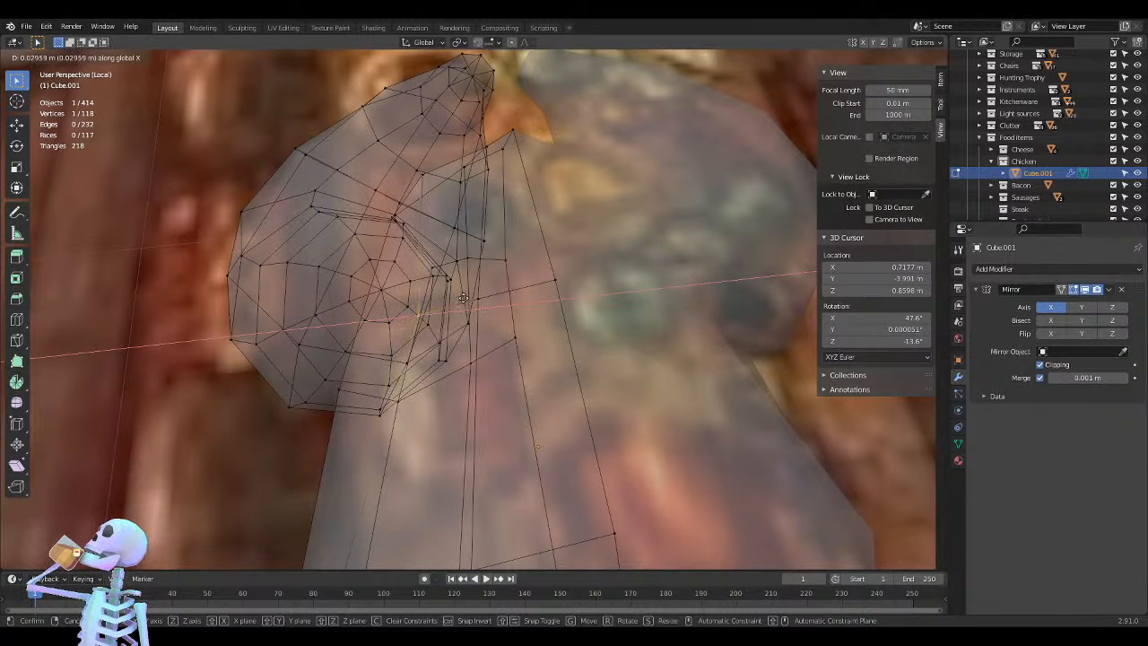
{"action": "left_click", "coordinate": [480, 293]}
{"action": "left_click", "coordinate": [421, 173]}
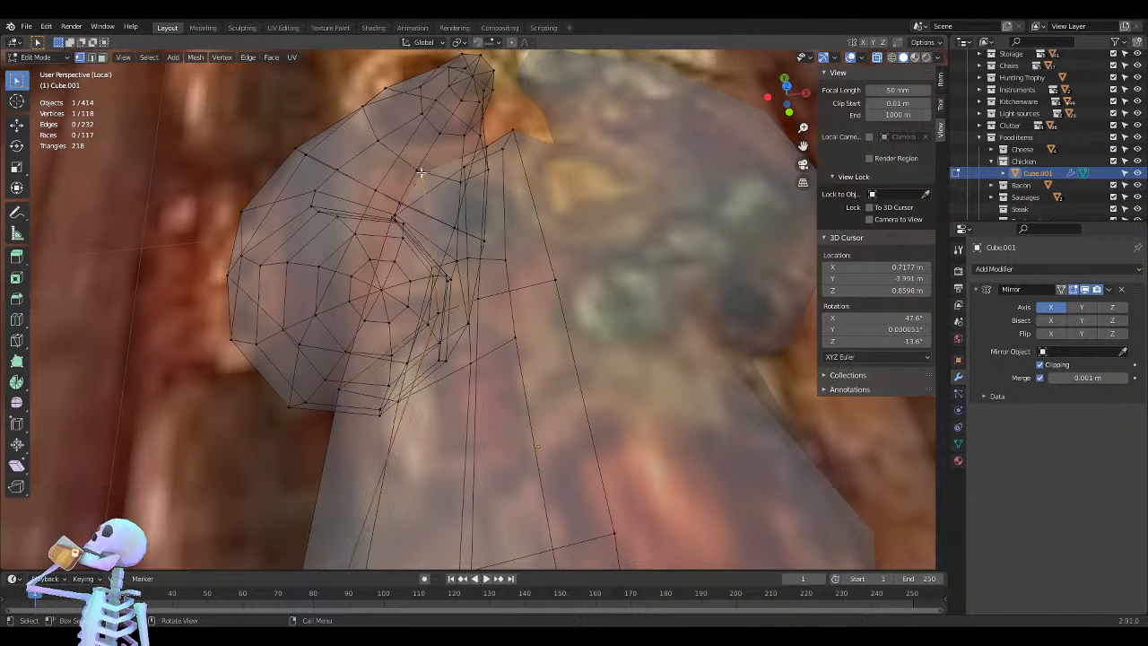
{"action": "key", "text": "g"}
{"action": "key", "text": "x"}
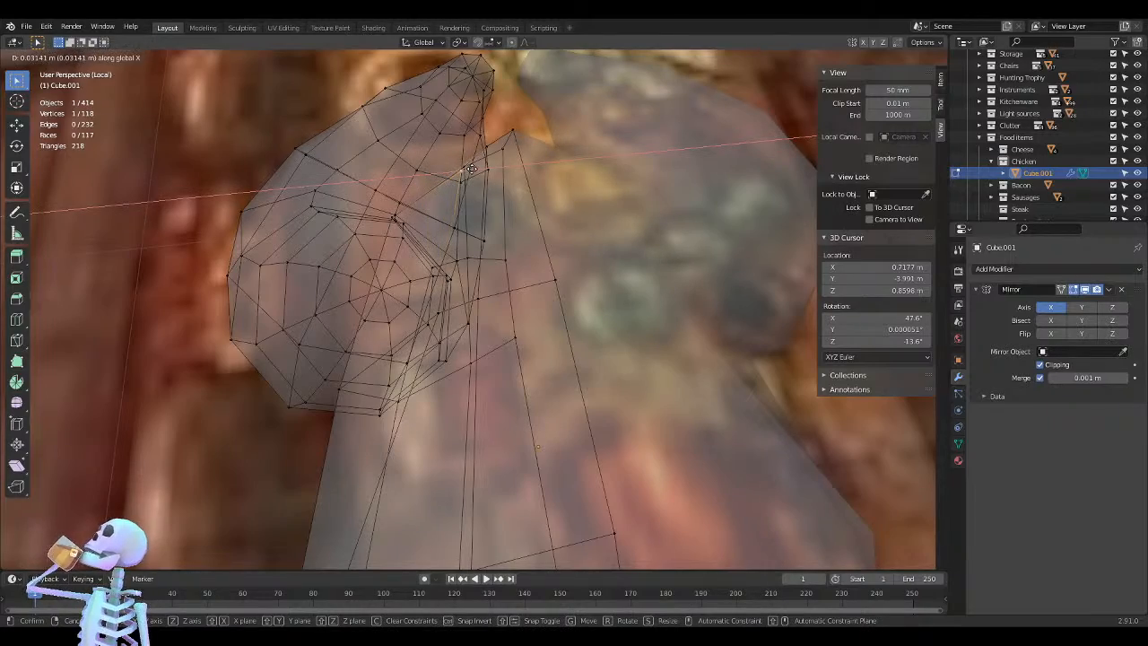
{"action": "left_click", "coordinate": [473, 168]}
Turn off X-ray and pull the body's protruding side vertex beside the drumstick inward about 0.032 m along X
{"action": "middle_click_drag", "start_coordinate": [301, 262], "coordinate": [356, 228]}
{"action": "key", "text": "alt+z"}
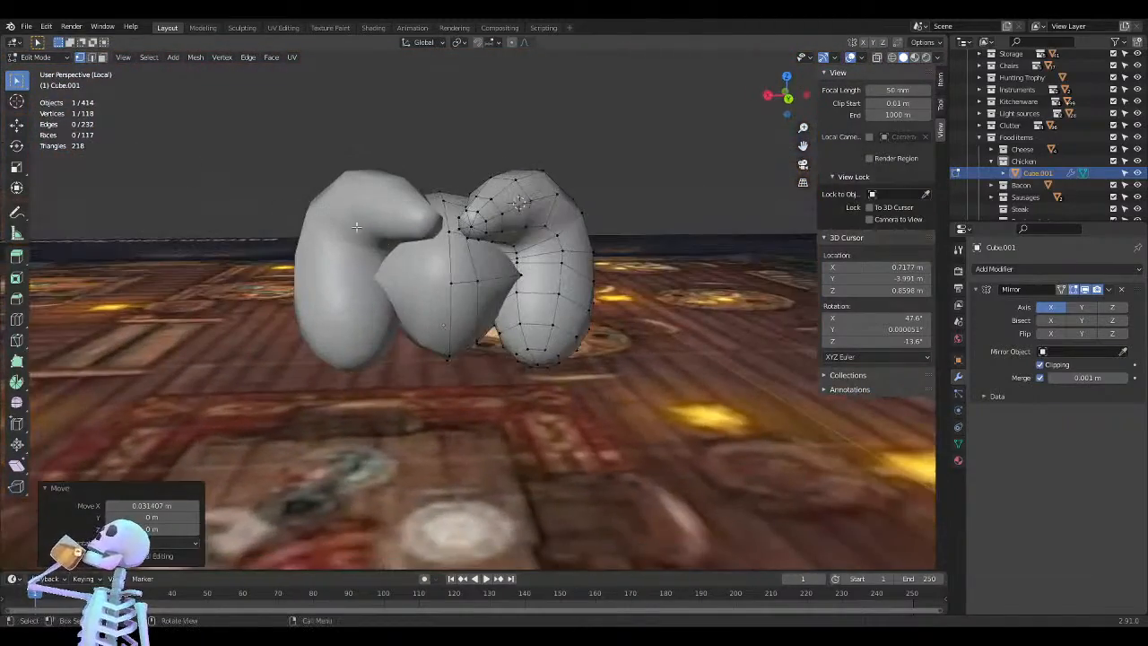
{"action": "left_click", "coordinate": [518, 275]}
{"action": "key", "text": "g"}
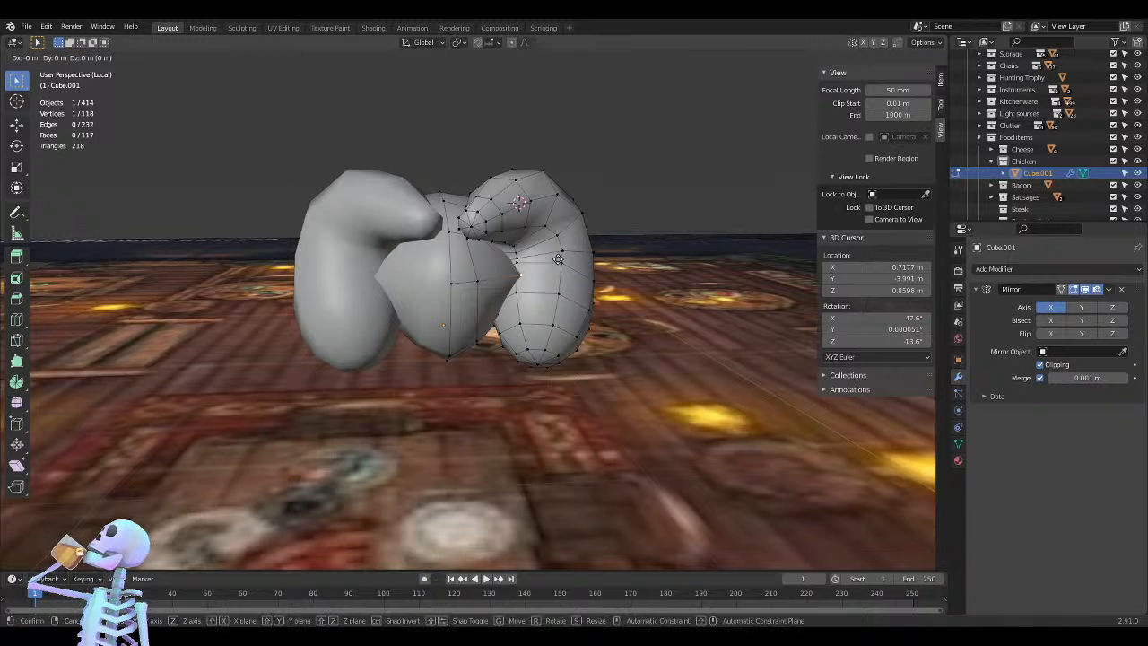
{"action": "key", "text": "x"}
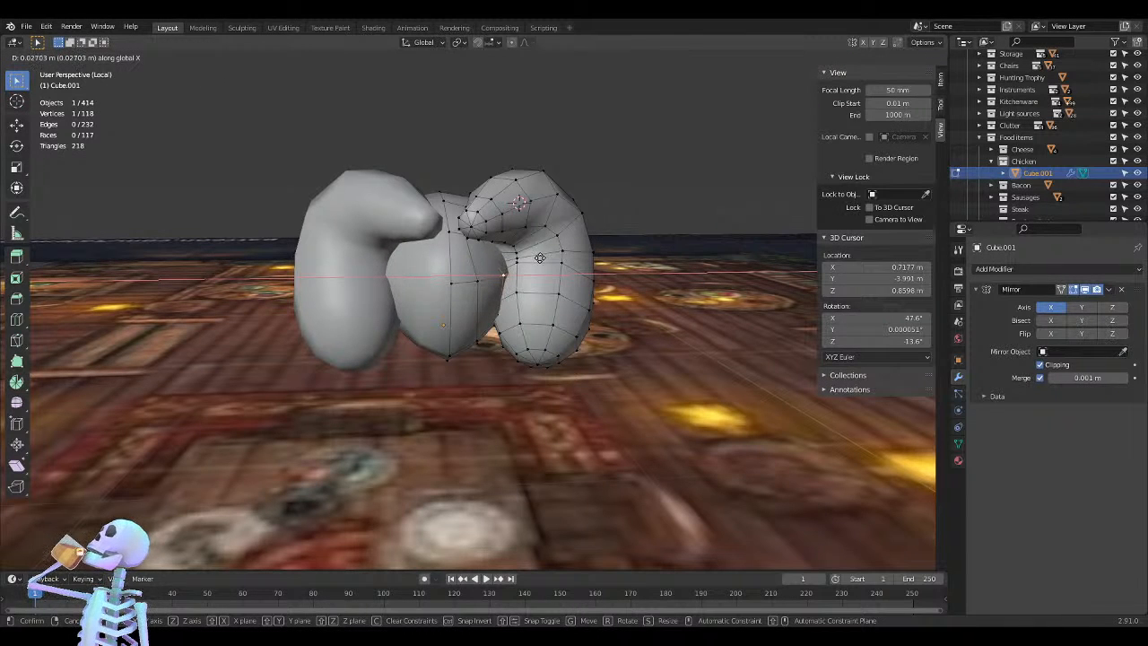
{"action": "left_click", "coordinate": [536, 259]}
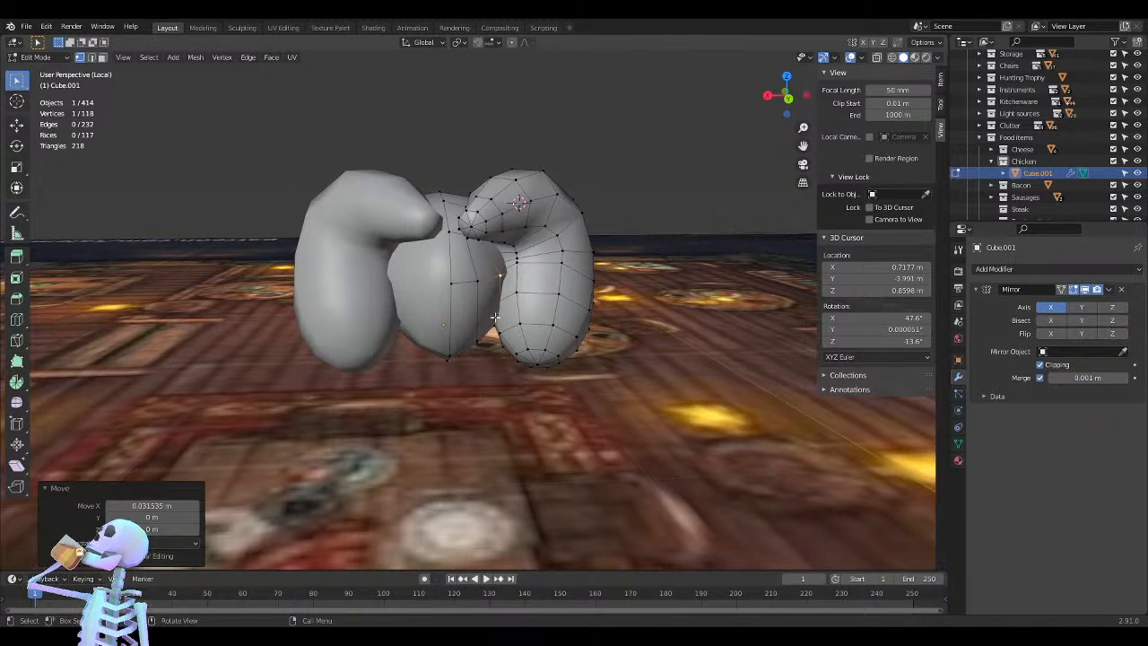
Widen the body's underside between the drumsticks by shifting two vertices outward along X, about 0.013 m and 0.042 m
{"action": "left_click", "coordinate": [500, 314]}
{"action": "middle_click_drag", "start_coordinate": [530, 307], "coordinate": [480, 300]}
{"action": "key", "text": "g"}
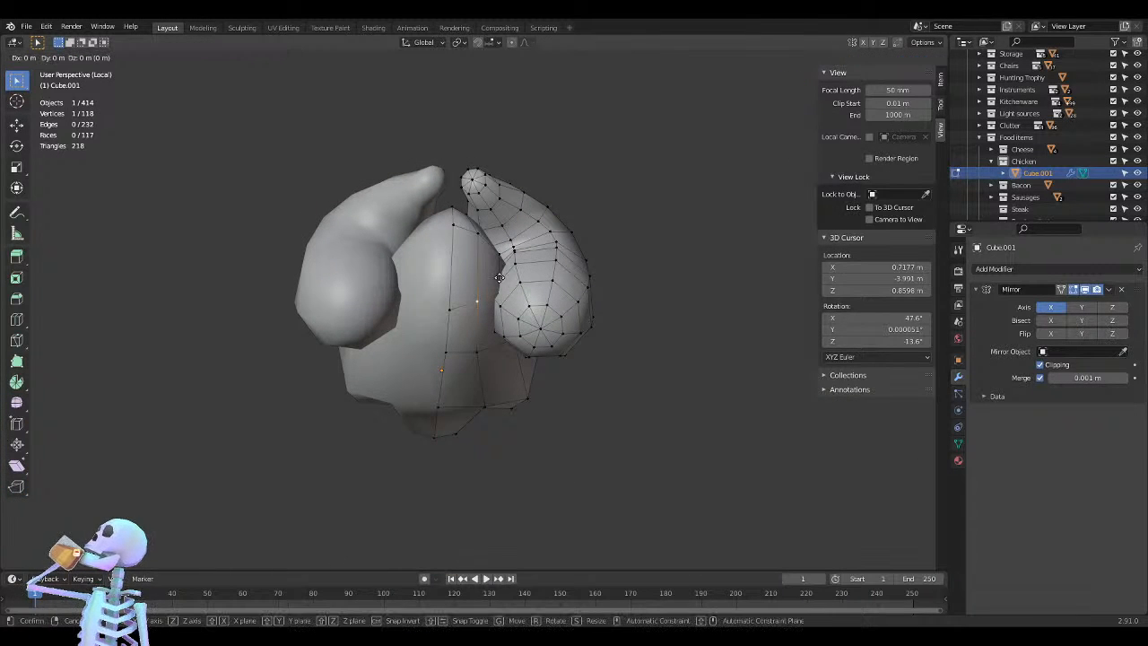
{"action": "key", "text": "x"}
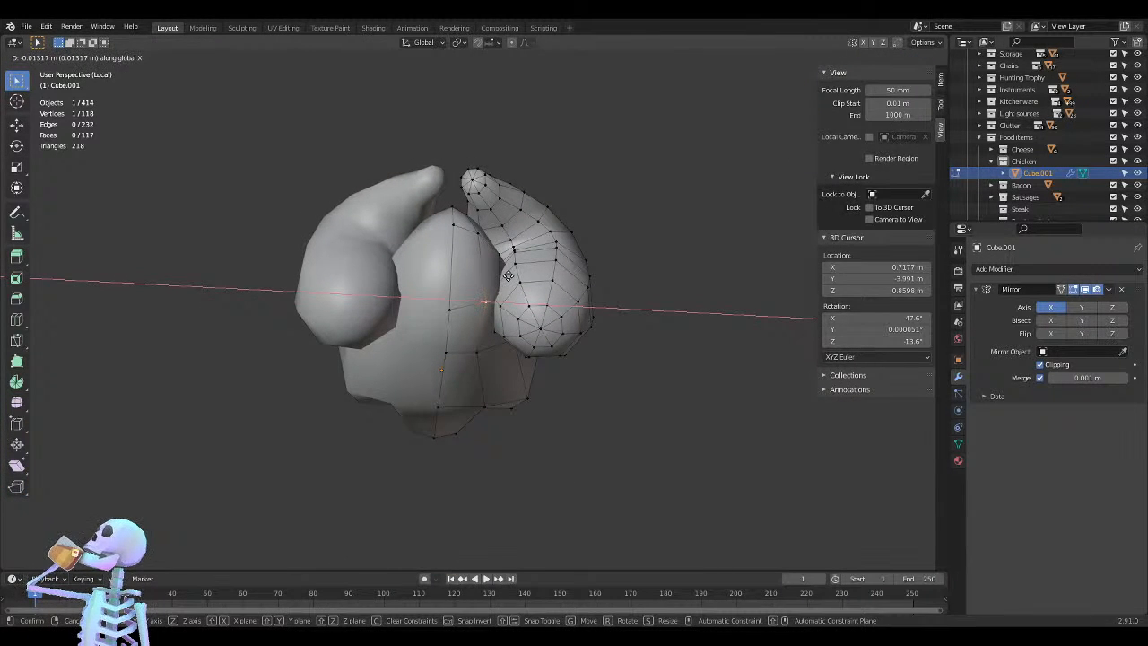
{"action": "left_click", "coordinate": [507, 276]}
{"action": "key", "text": "x"}
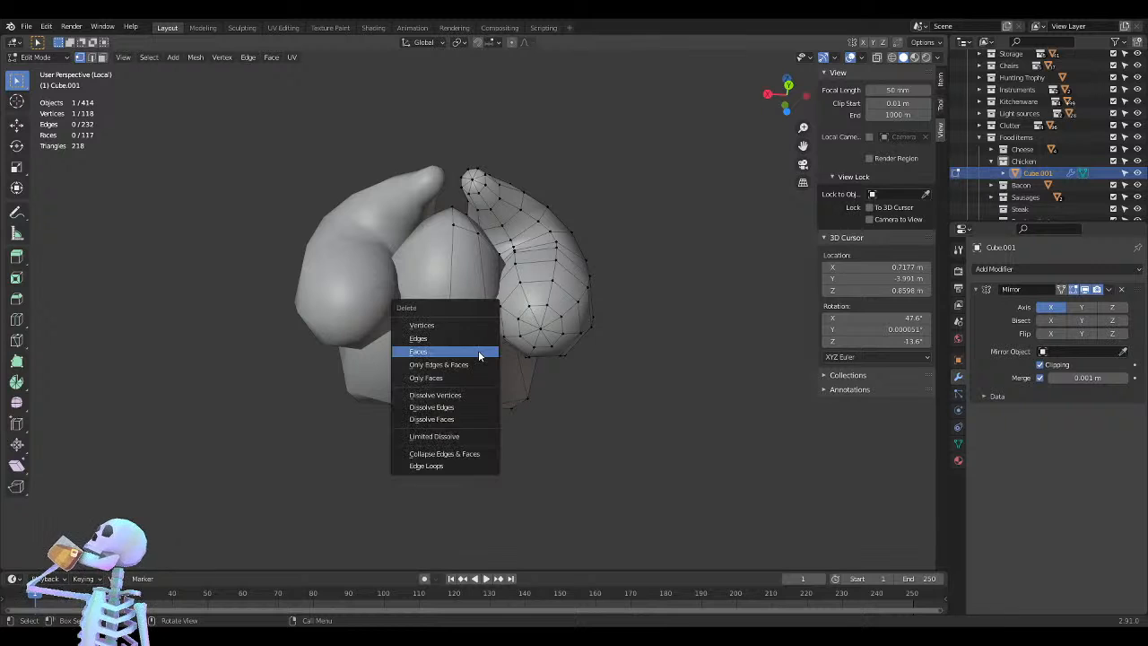
{"action": "key", "text": "g"}
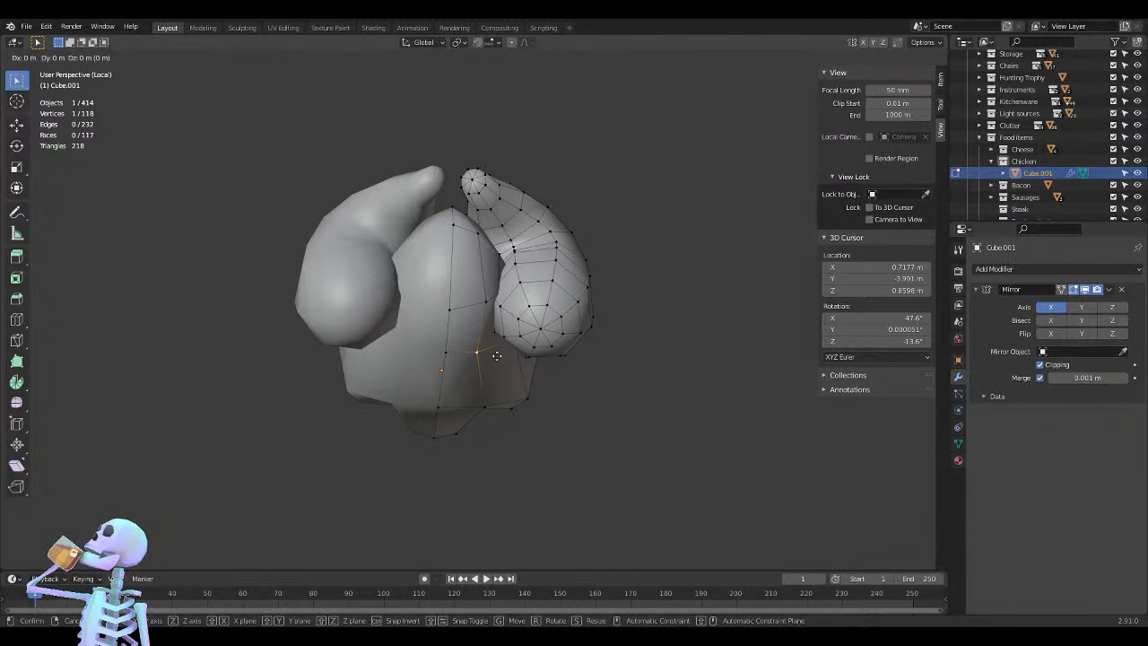
{"action": "key", "text": "x"}
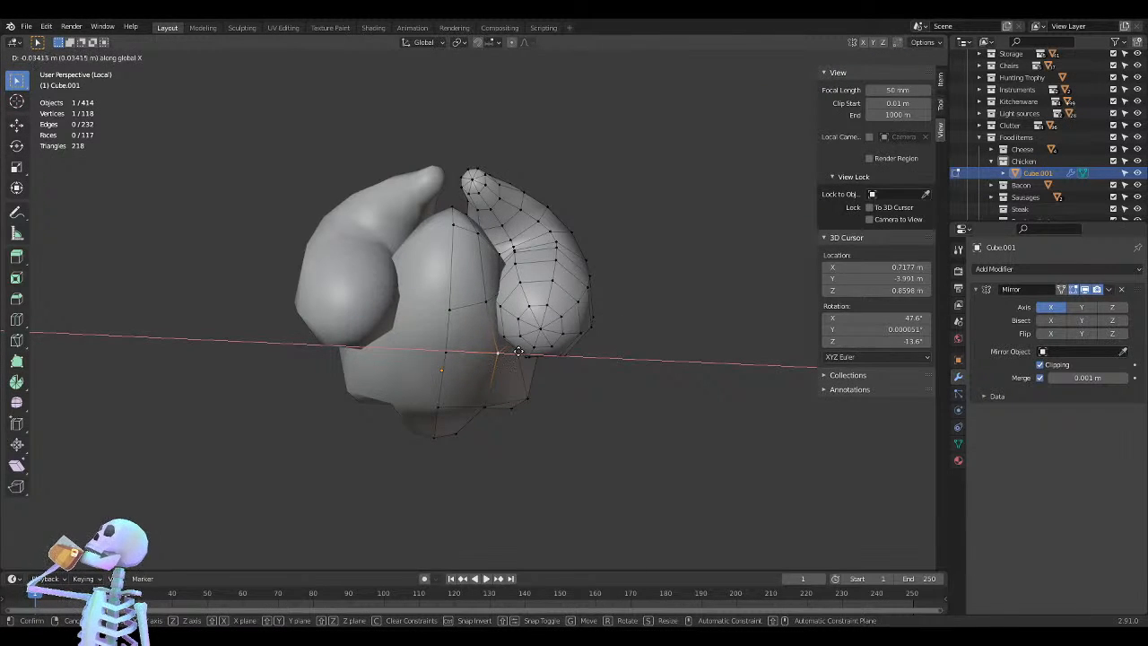
{"action": "left_click", "coordinate": [523, 352]}
Examine how the reshaped body meets the drumsticks from above, from the side, and in right view
{"action": "middle_click_drag", "start_coordinate": [552, 357], "coordinate": [371, 465]}
{"action": "scroll", "coordinate": [332, 384], "scroll_direction": "down", "scroll_amount": 6}
{"action": "middle_click_drag", "start_coordinate": [482, 345], "coordinate": [468, 335]}
{"action": "scroll", "coordinate": [468, 335], "scroll_direction": "up", "scroll_amount": 5}
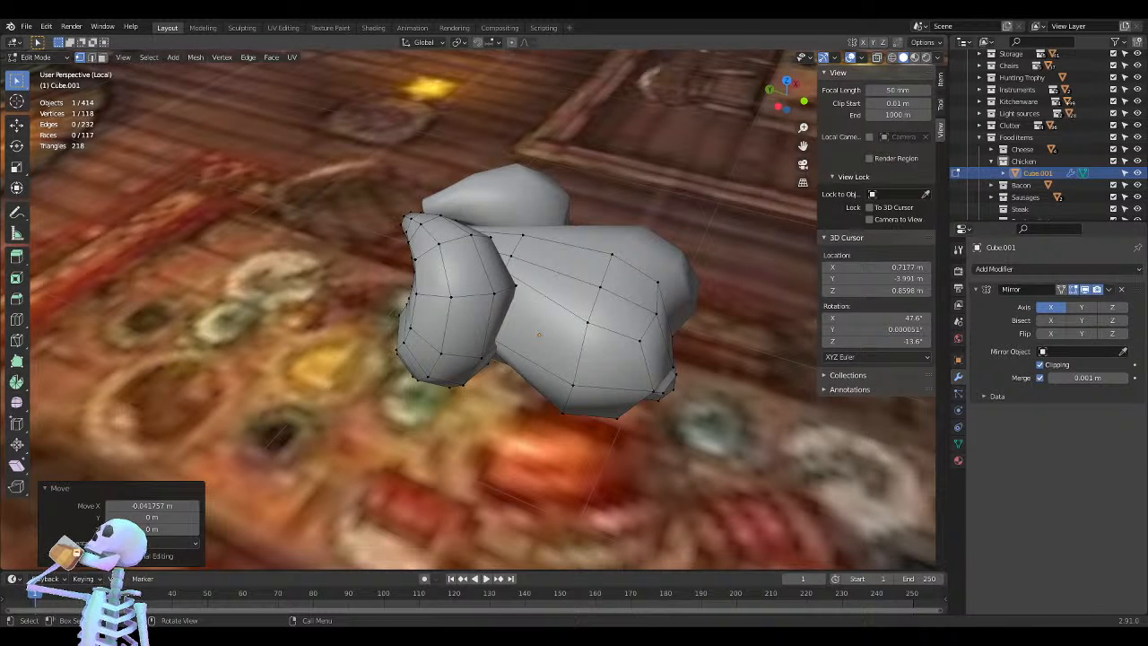
{"action": "middle_click_drag", "start_coordinate": [375, 410], "coordinate": [439, 352]}
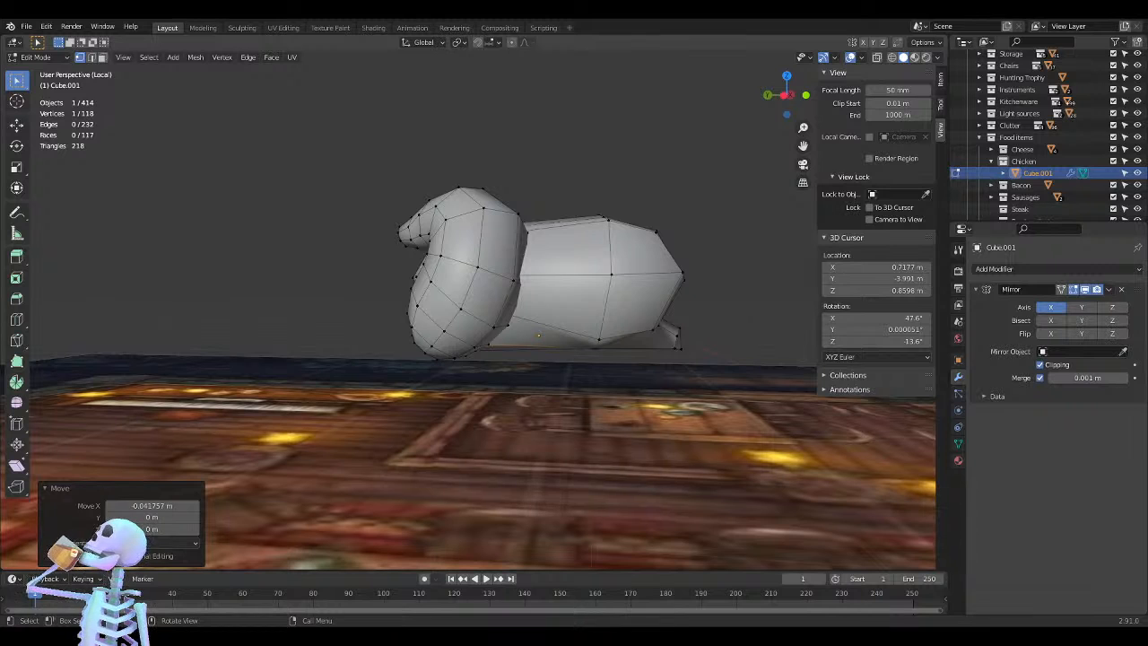
{"action": "key", "text": "KP_1"}
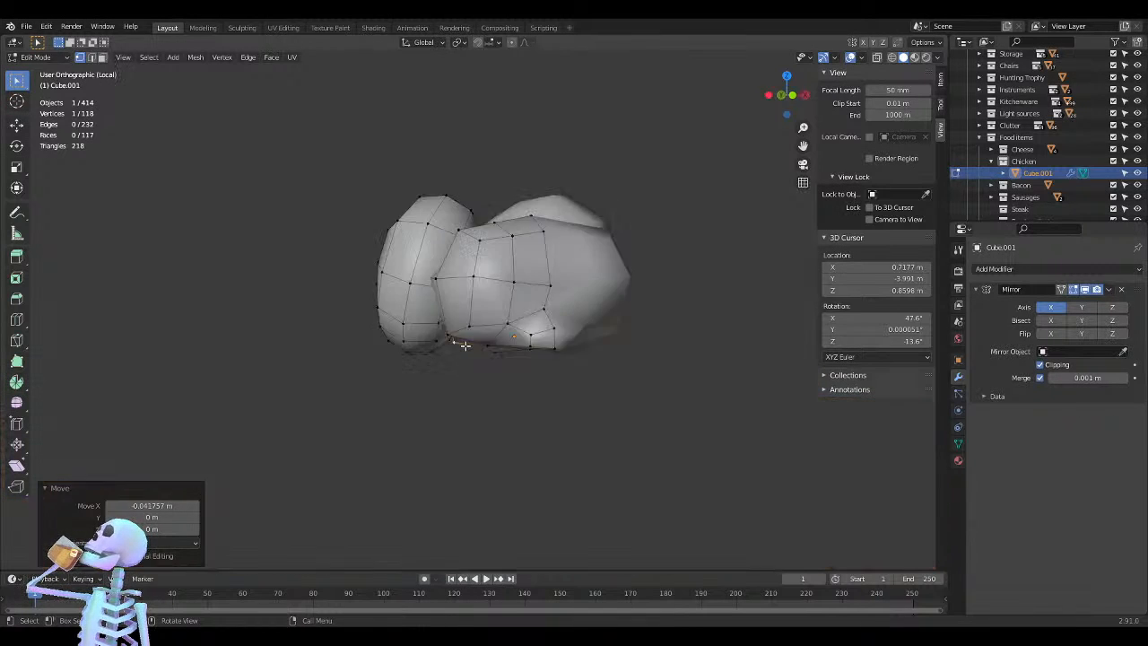
{"action": "key", "text": "KP_3"}
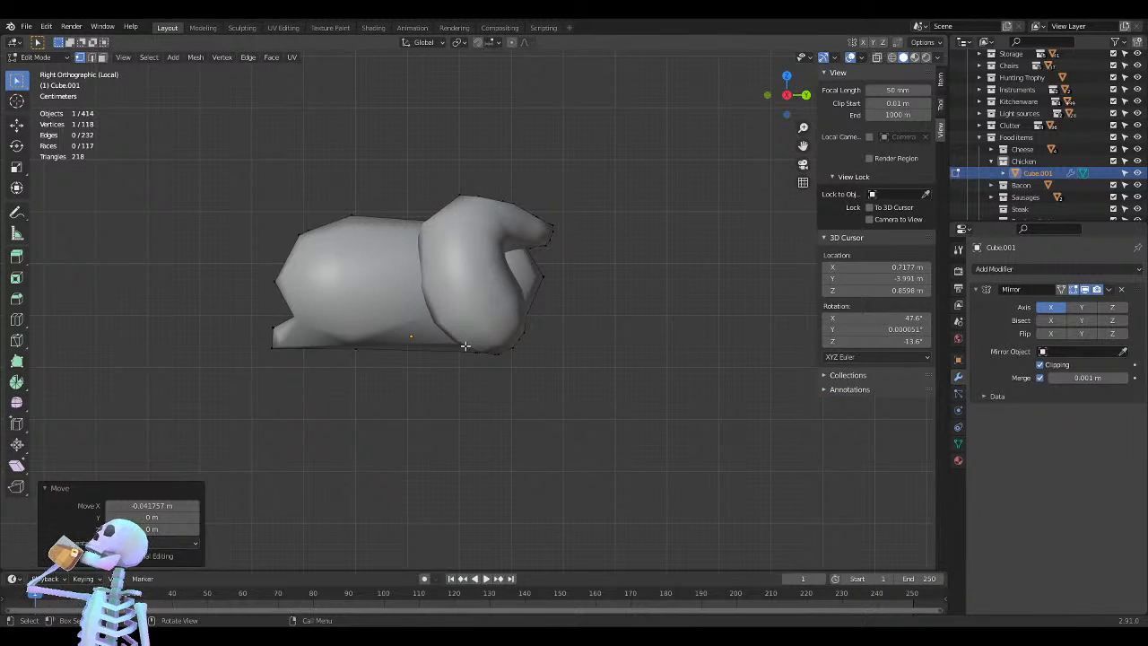
Check the smooth shape in Object Mode, turn on X-ray, and return to editing the chicken's mesh
{"action": "key", "text": "Tab"}
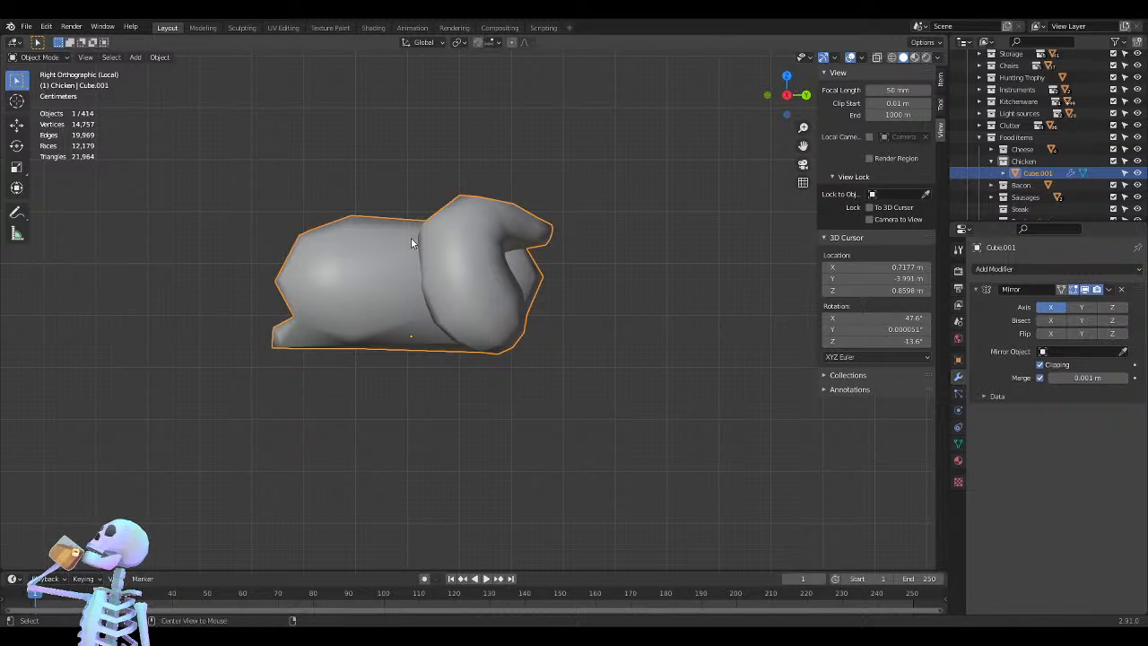
{"action": "key", "text": "alt+z"}
{"action": "key", "text": "Tab"}
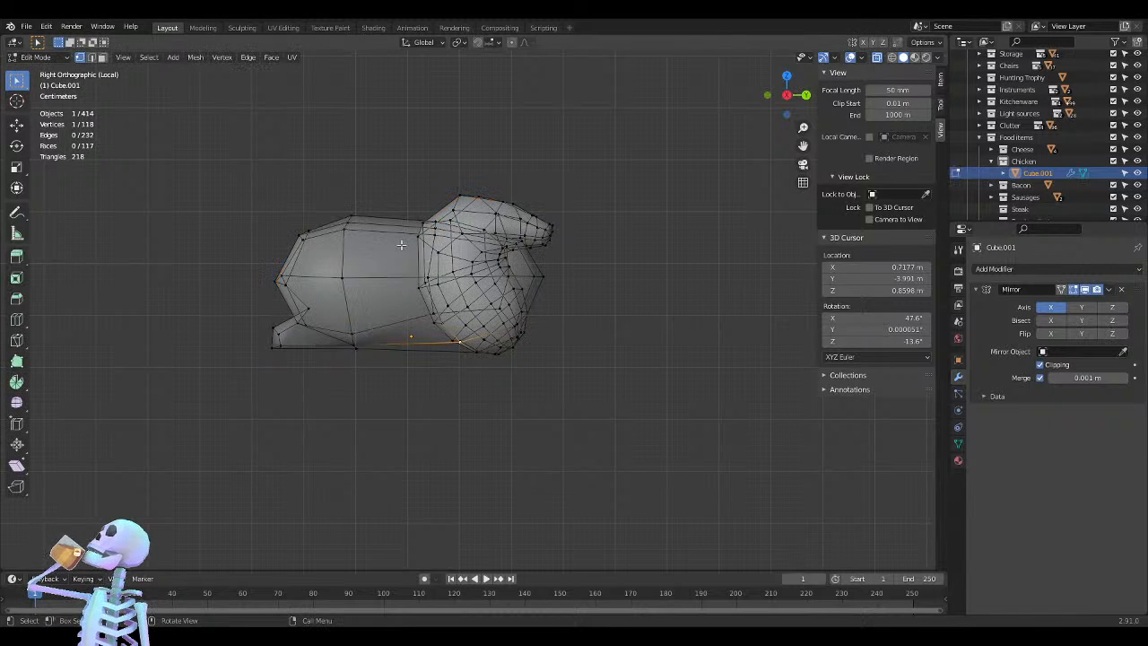
Select the three vertices of the body's upper ridge ahead of the drumstick, turn off X-ray, and inspect the shape in front and right views
{"action": "scroll", "coordinate": [384, 242], "scroll_direction": "up", "scroll_amount": 4}
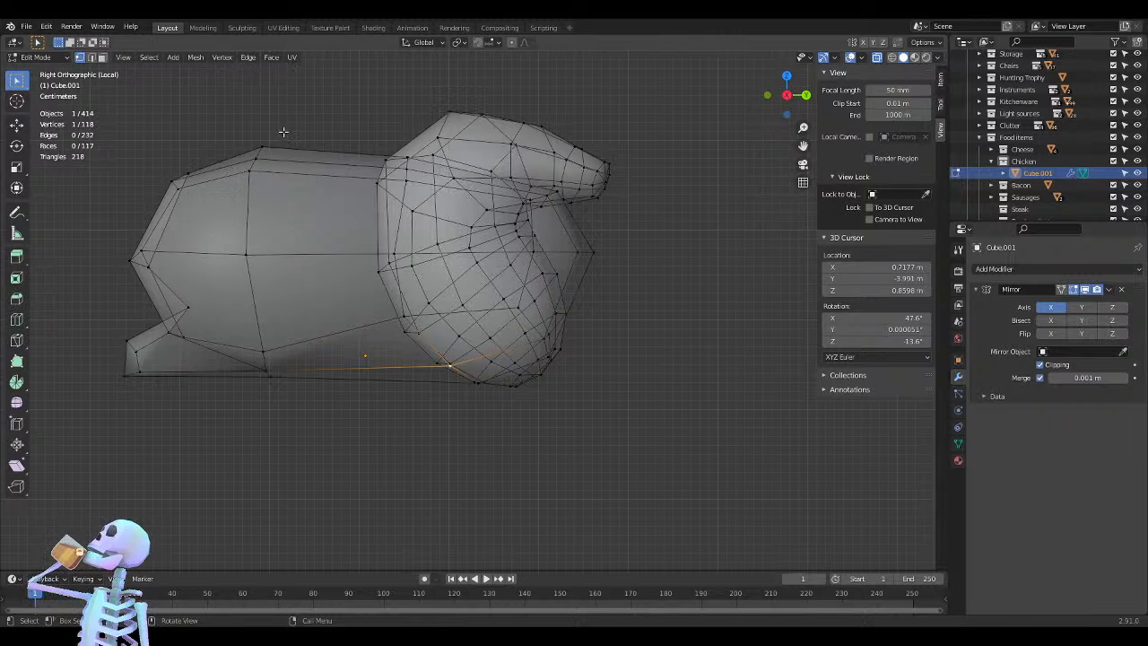
{"action": "left_click_drag", "start_coordinate": [284, 128], "coordinate": [236, 185]}
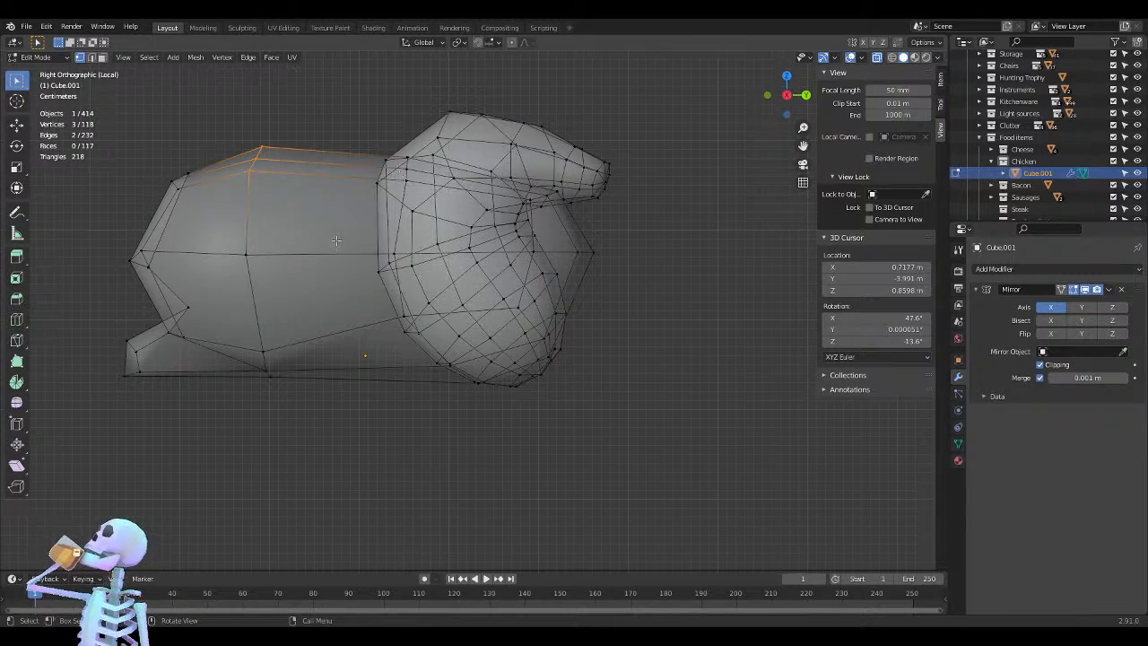
{"action": "mouse_move", "coordinate": [337, 240]}
{"action": "middle_mouse_down"}
{"action": "mouse_move", "coordinate": [380, 265]}
{"action": "mouse_move", "coordinate": [401, 300]}
{"action": "mouse_move", "coordinate": [504, 314]}
{"action": "mouse_move", "coordinate": [557, 265]}
{"action": "middle_mouse_up"}
{"action": "key", "text": "alt+z"}
{"action": "key", "text": "KP_1"}
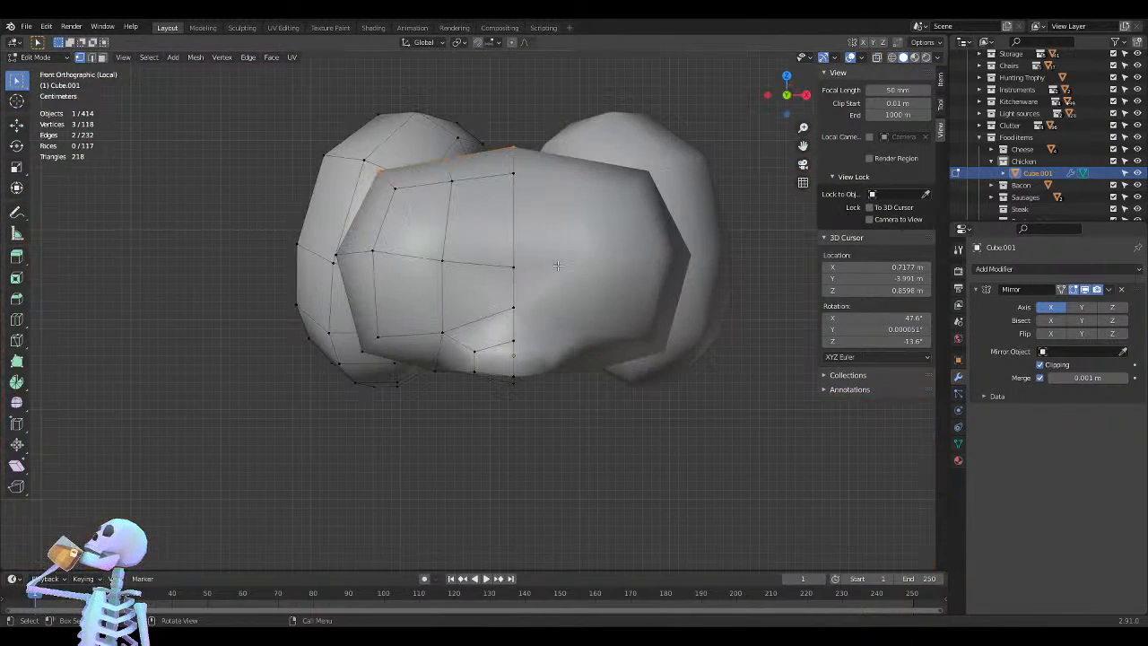
{"action": "key", "text": "KP_3"}
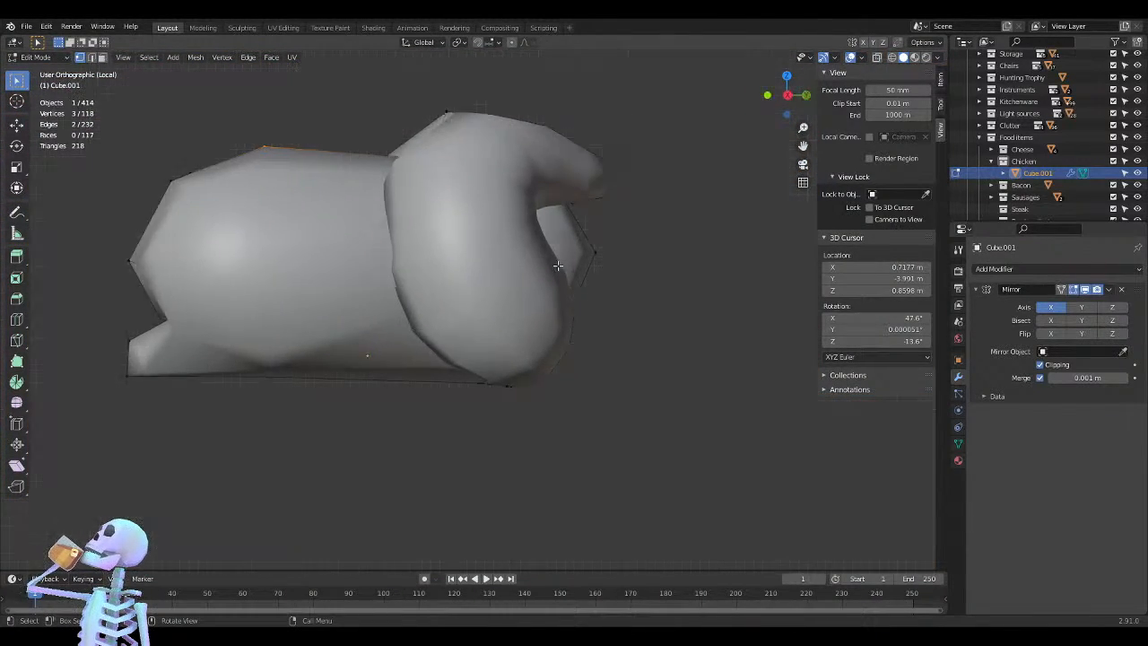
In left view with X-ray on, raise the body's top vertex beside the drumstick about 0.022 m and shift it about -0.01 m along Y
{"action": "key", "text": "ctrl+KP_3"}
{"action": "key", "text": "alt+z"}
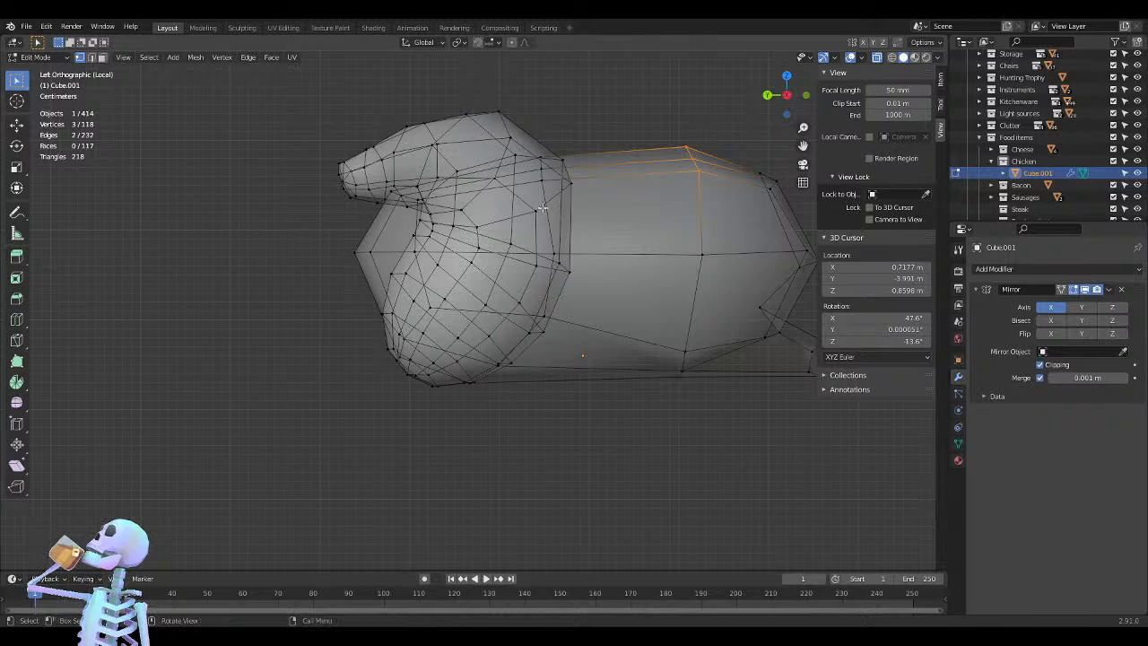
{"action": "left_click", "coordinate": [541, 157]}
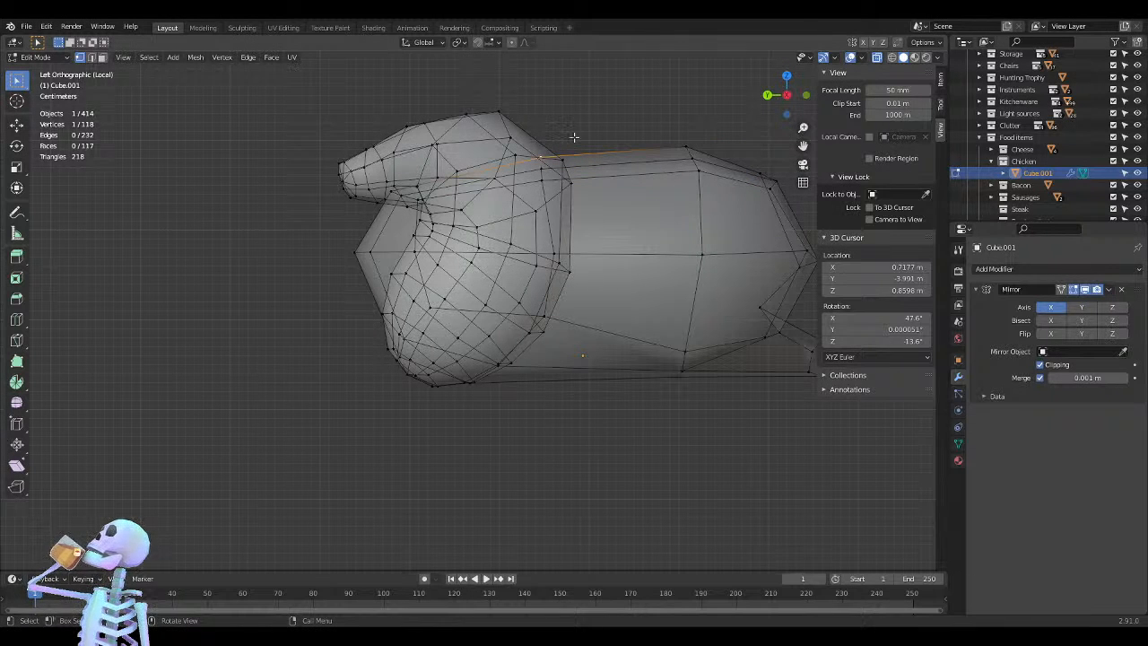
{"action": "key", "text": "g"}
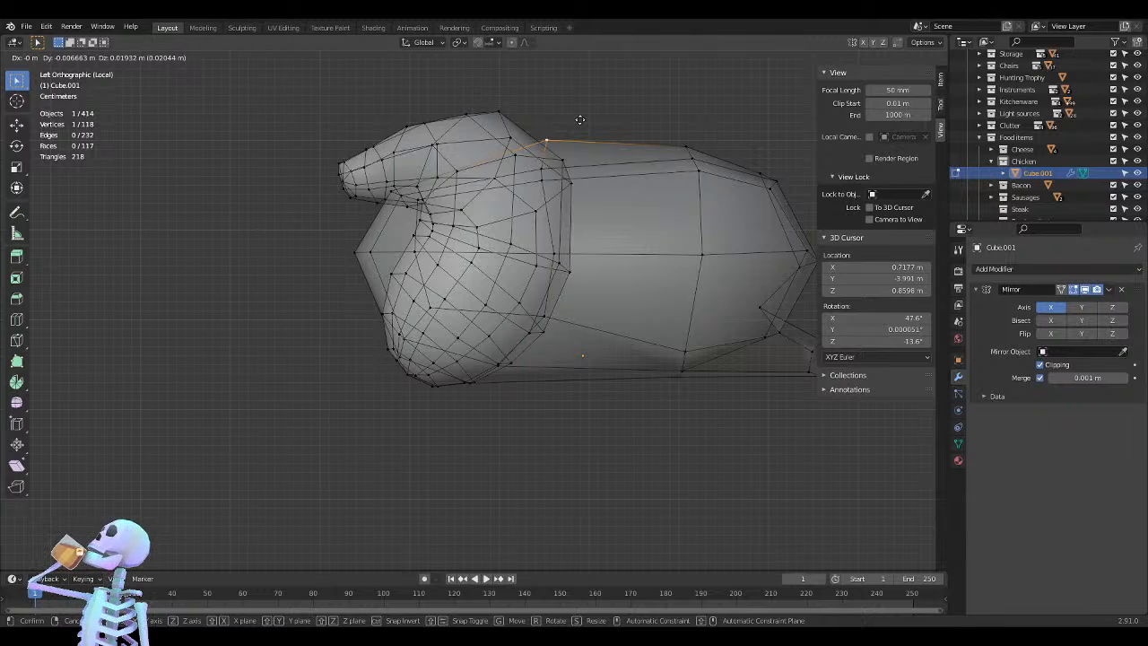
{"action": "left_click", "coordinate": [579, 119]}
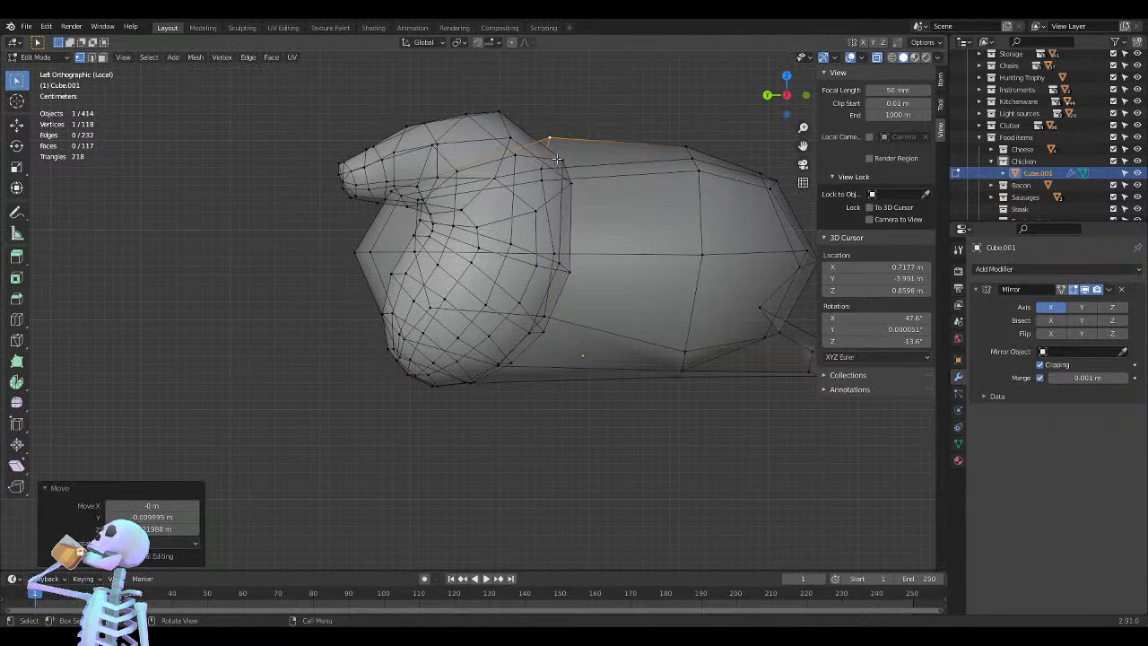
Raise two neighbouring vertices on the chicken's upper back beside the thigh by about 0.019 m in the side view
{"action": "key", "text": "ctrl+z"}
{"action": "key", "text": "g"}
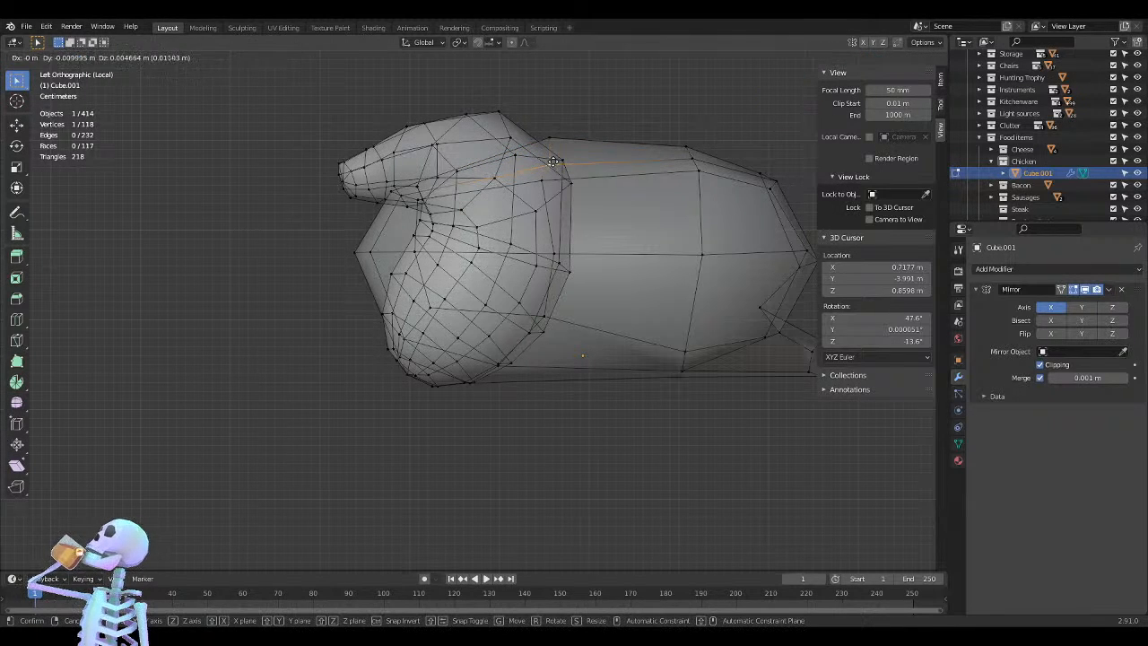
{"action": "left_click", "coordinate": [555, 150]}
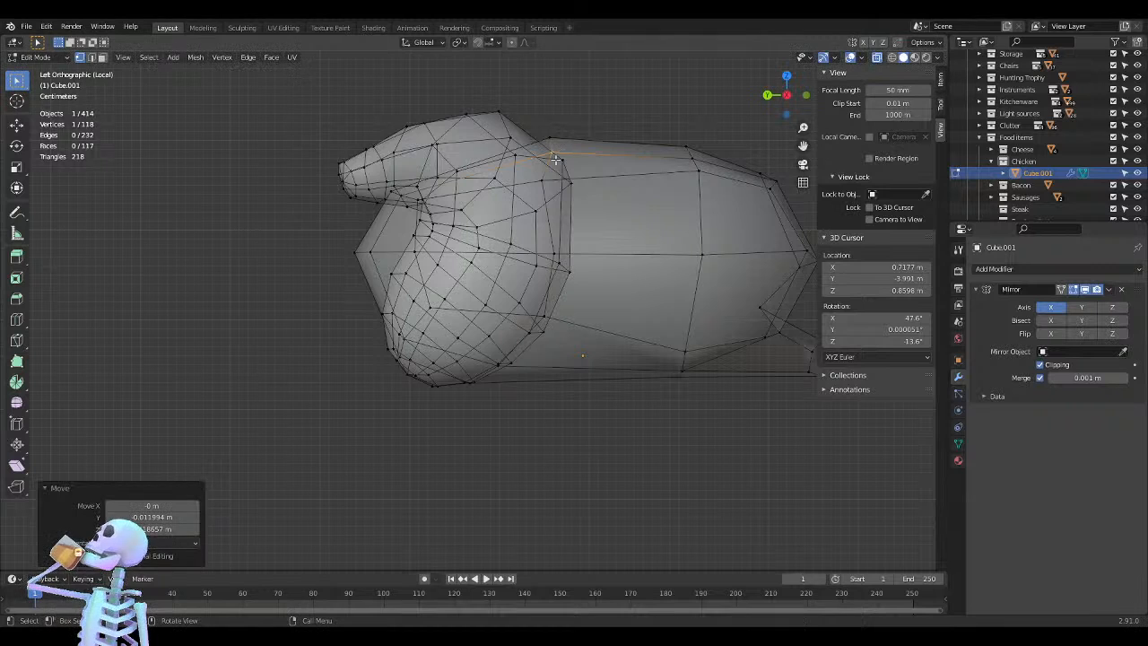
{"action": "key", "text": "g"}
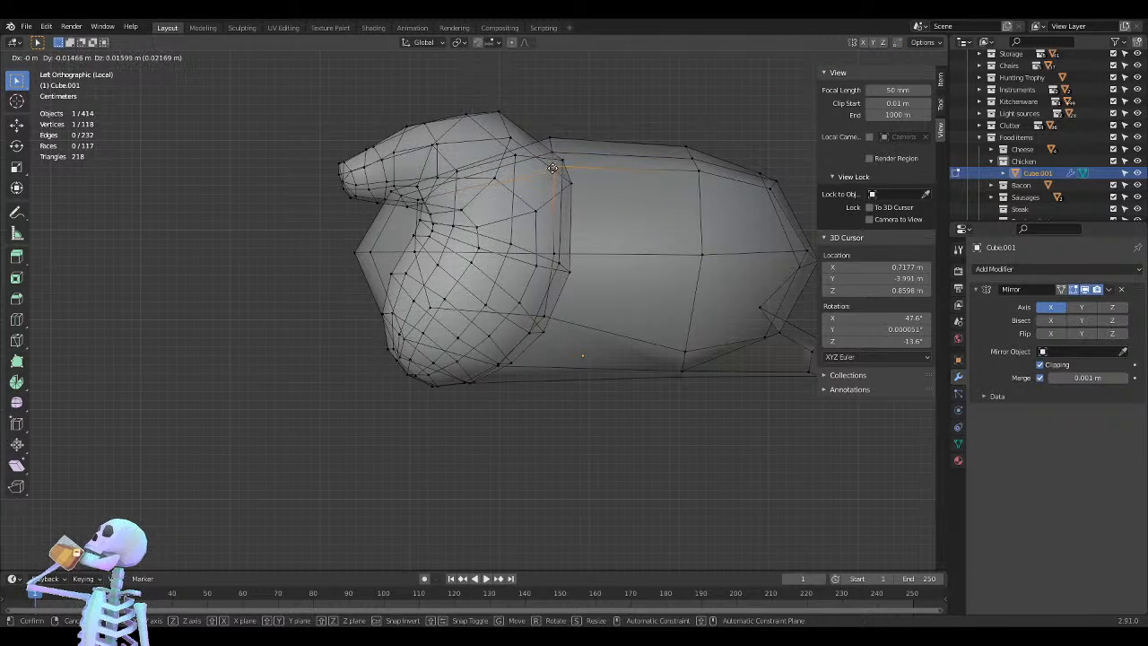
{"action": "left_click", "coordinate": [556, 166]}
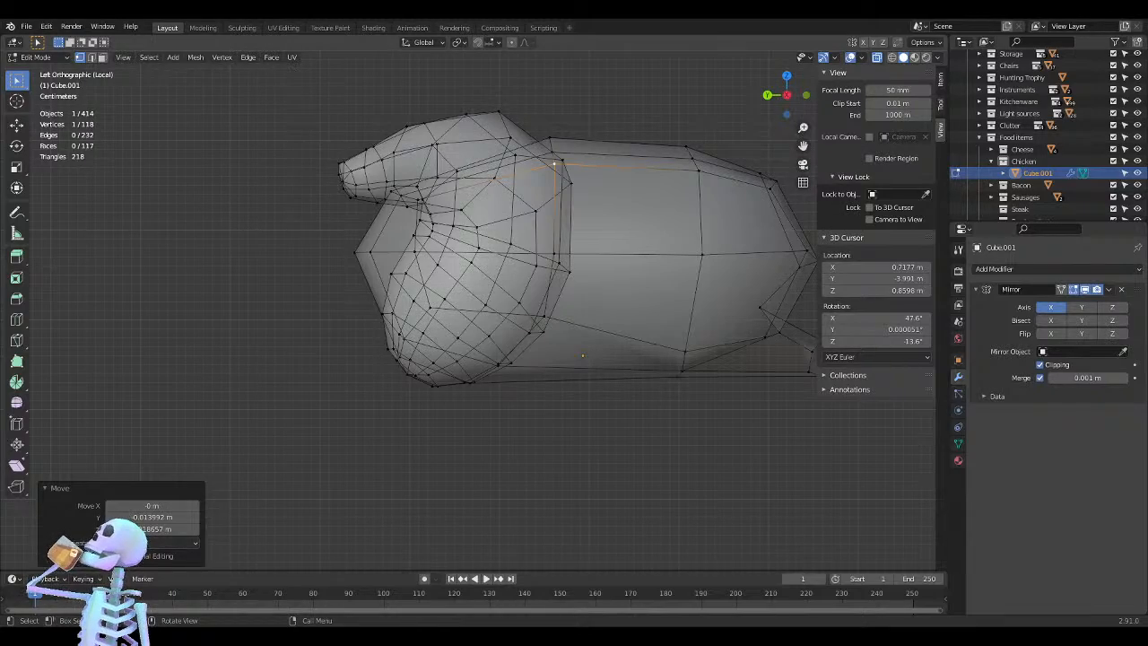
Turn off X-ray and slide the back's centre-line vertex toward the legs by a factor of about 0.22 in top view
{"action": "middle_click_drag", "start_coordinate": [651, 209], "coordinate": [517, 301]}
{"action": "key", "text": "alt+z"}
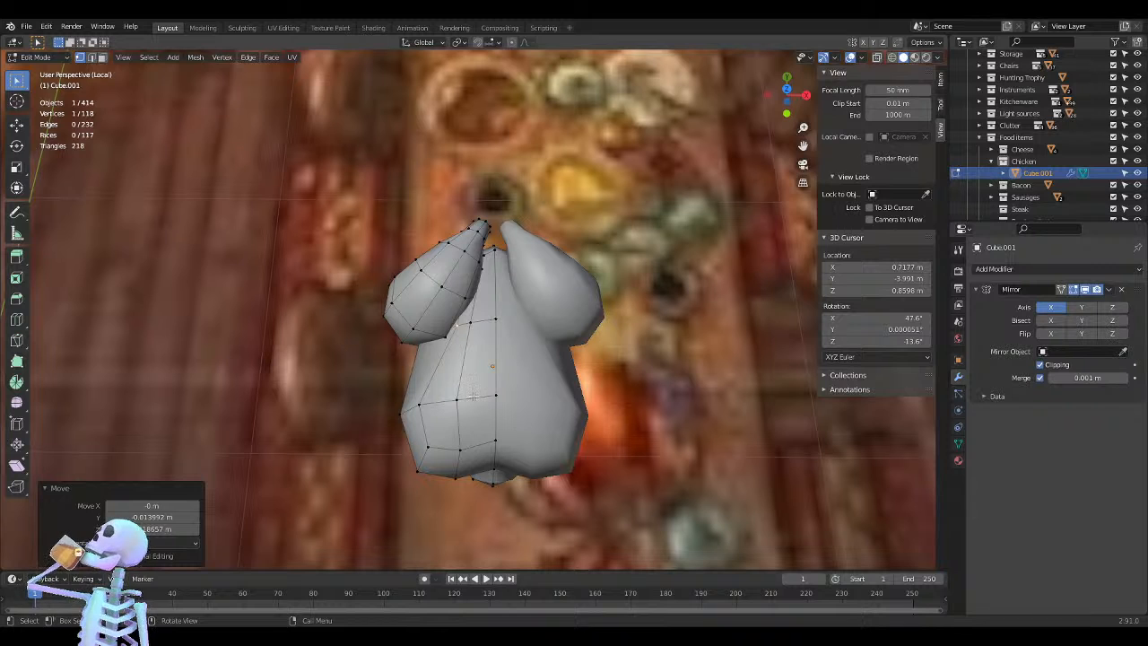
{"action": "key", "text": "KP_7"}
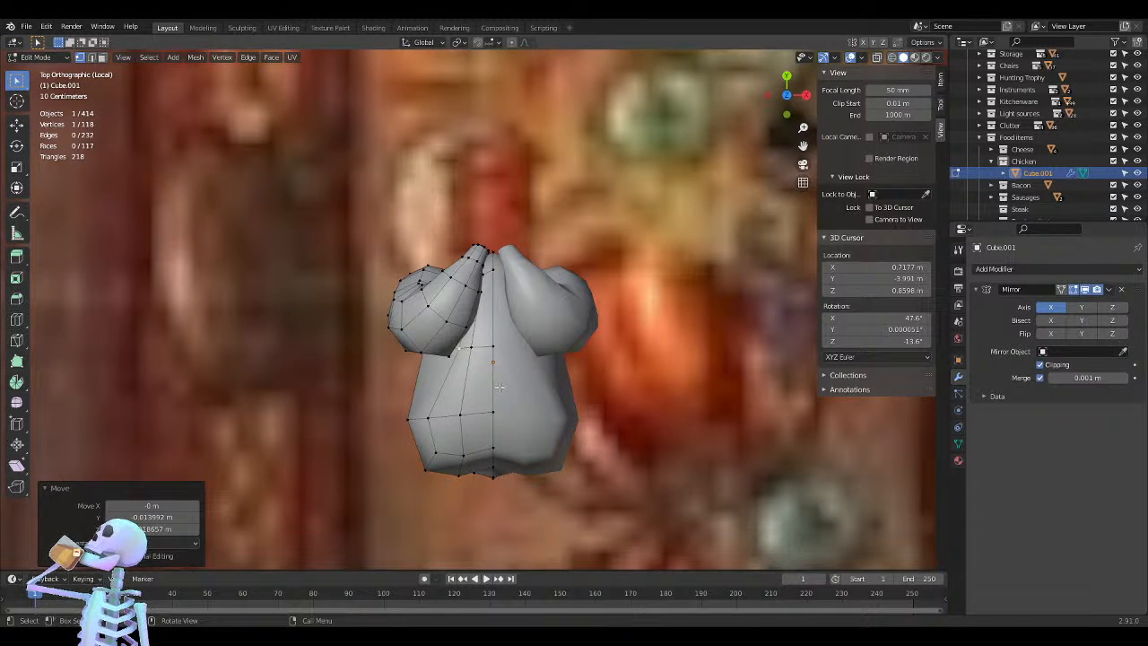
{"action": "middle_click_drag", "start_coordinate": [499, 387], "coordinate": [459, 309], "text": "shift"}
{"action": "left_click", "coordinate": [470, 308]}
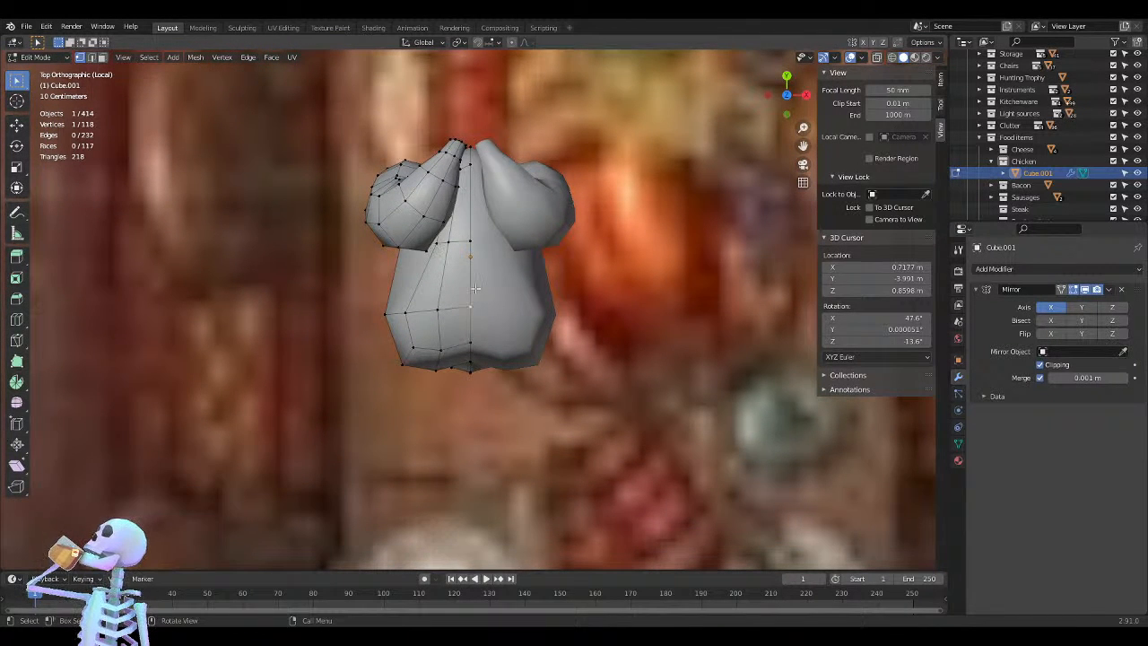
{"action": "key", "text": "shift+v"}
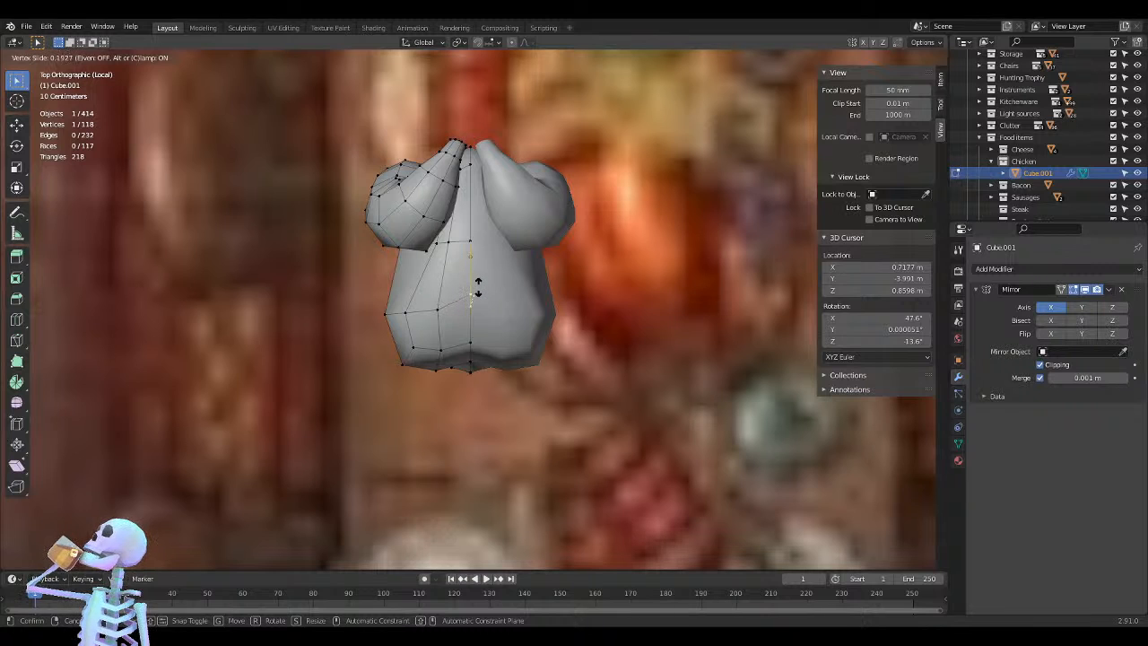
{"action": "left_click", "coordinate": [476, 289]}
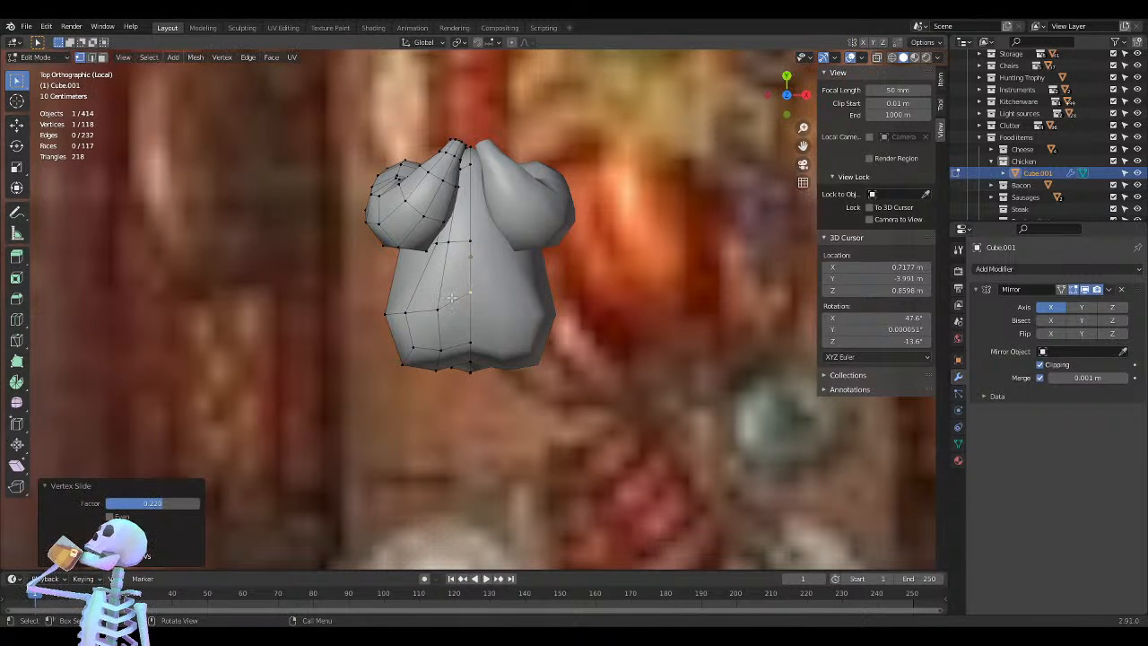
Move the three outer vertices of the same cross row toward the legs along Y by about 0.036, 0.053 and 0.062 m
{"action": "left_click", "coordinate": [434, 307]}
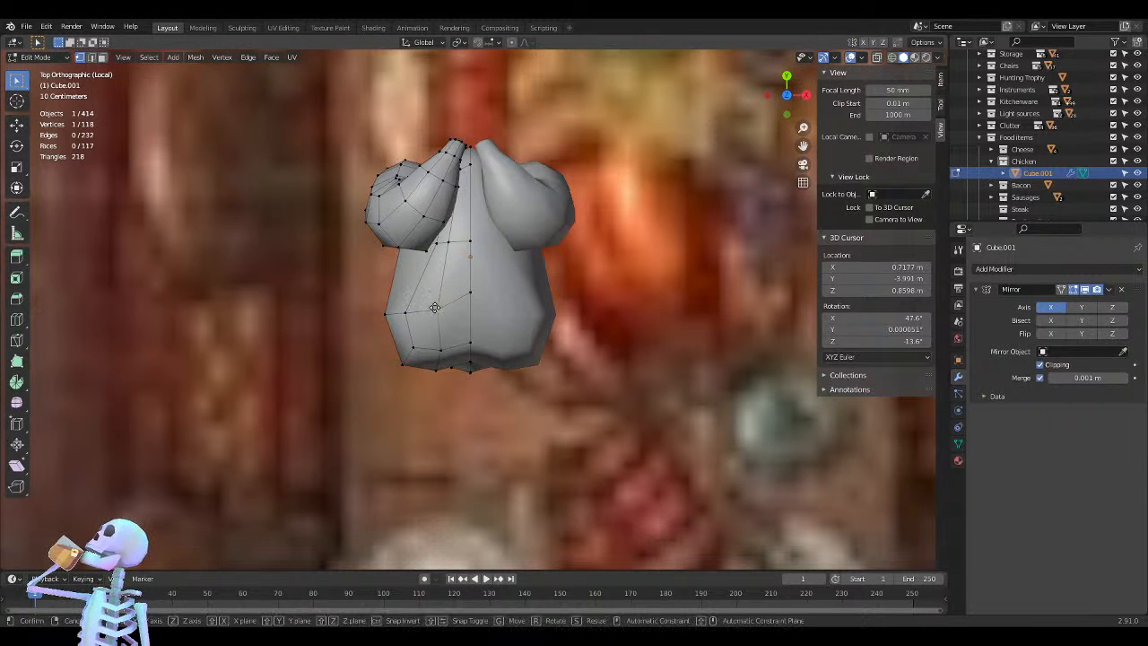
{"action": "key", "text": "g"}
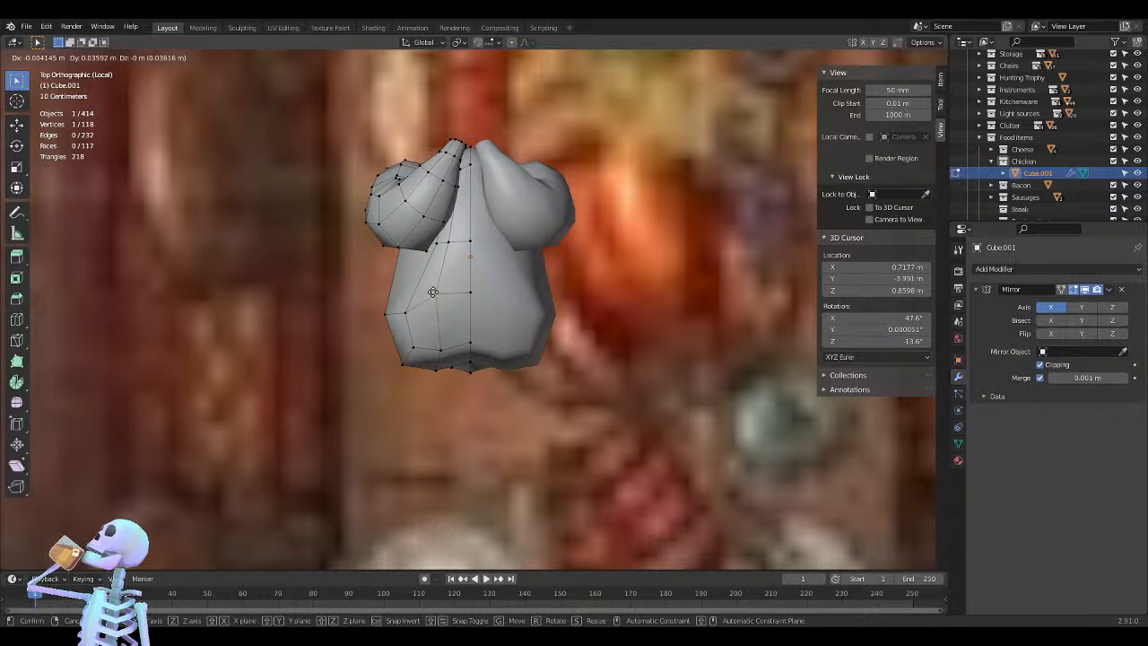
{"action": "left_click", "coordinate": [433, 291]}
{"action": "key", "text": "g"}
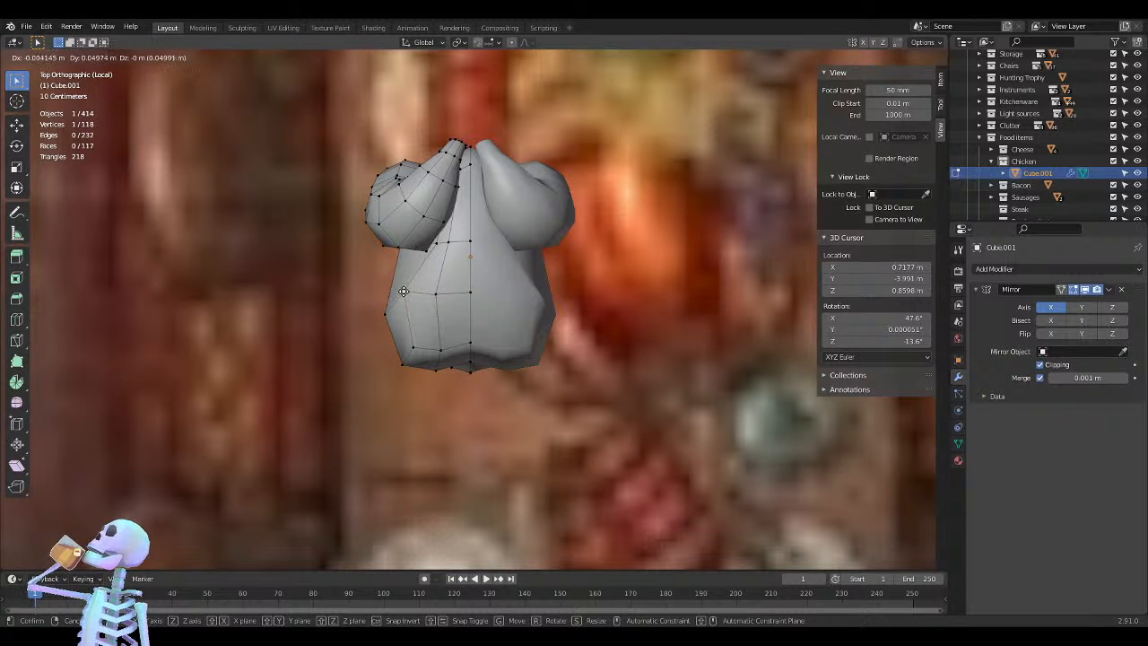
{"action": "left_click", "coordinate": [404, 290]}
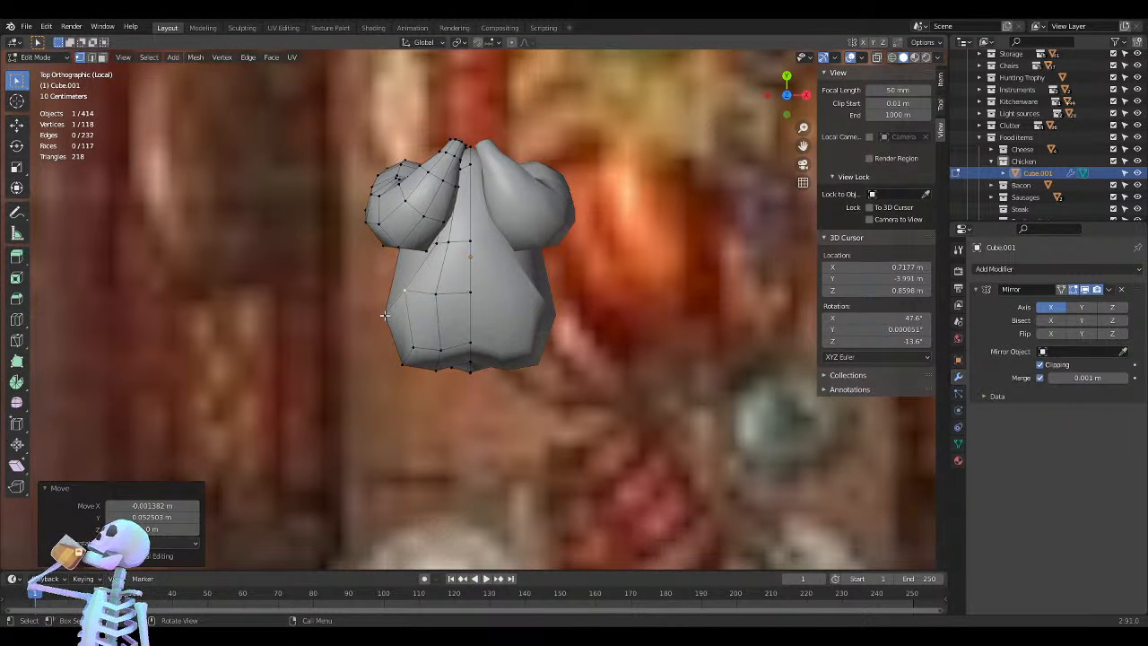
{"action": "key", "text": "g"}
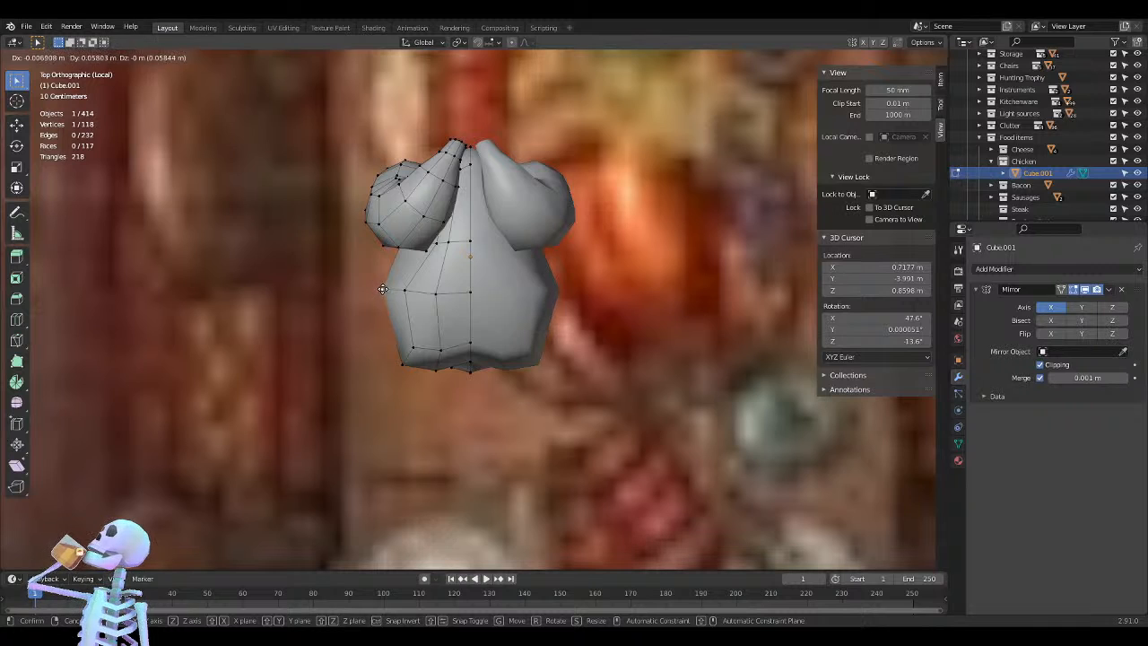
{"action": "left_click", "coordinate": [381, 287]}
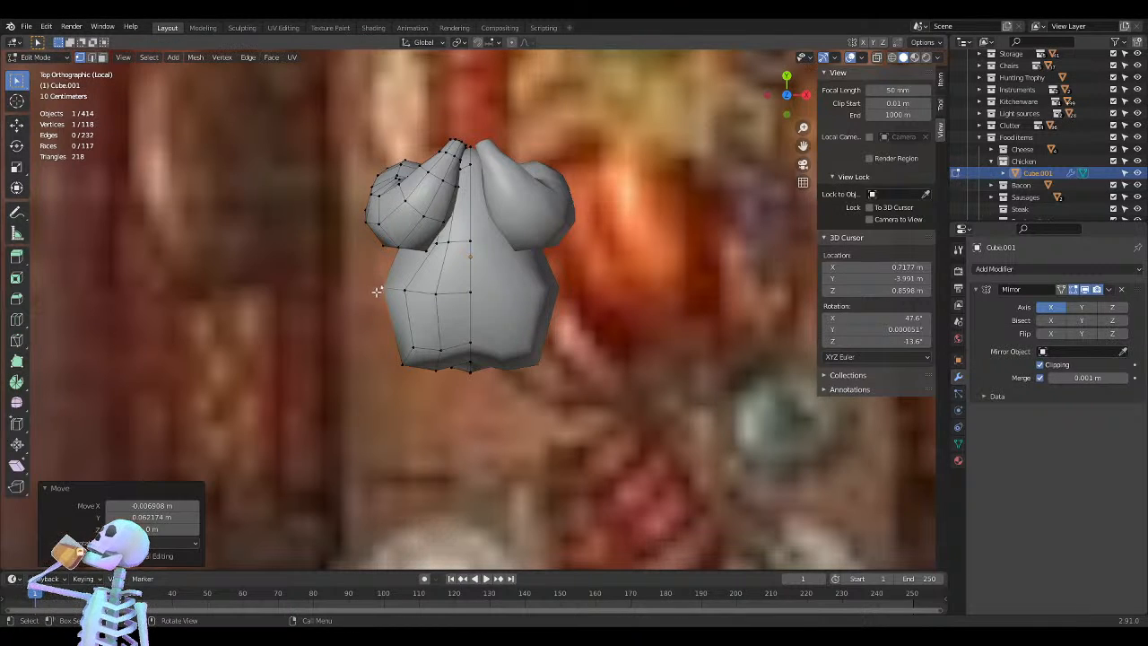
Move the lower side vertex of the body about 0.044 m along Y toward the leg in the left view
{"action": "middle_click_drag", "start_coordinate": [259, 367], "coordinate": [459, 287]}
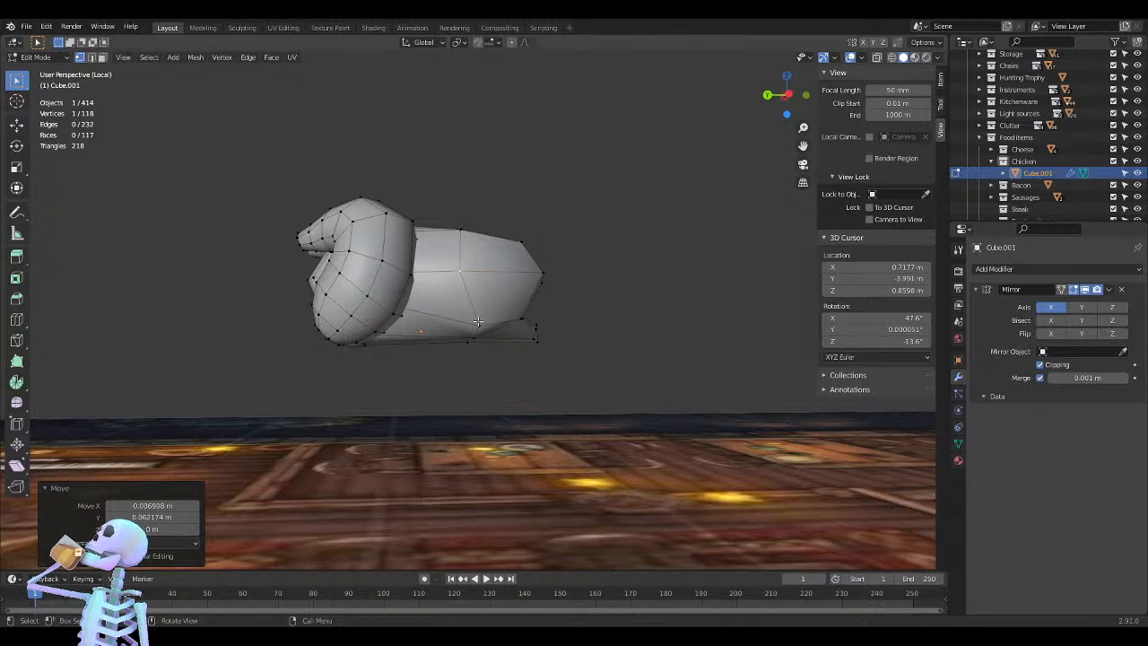
{"action": "left_click", "coordinate": [478, 322]}
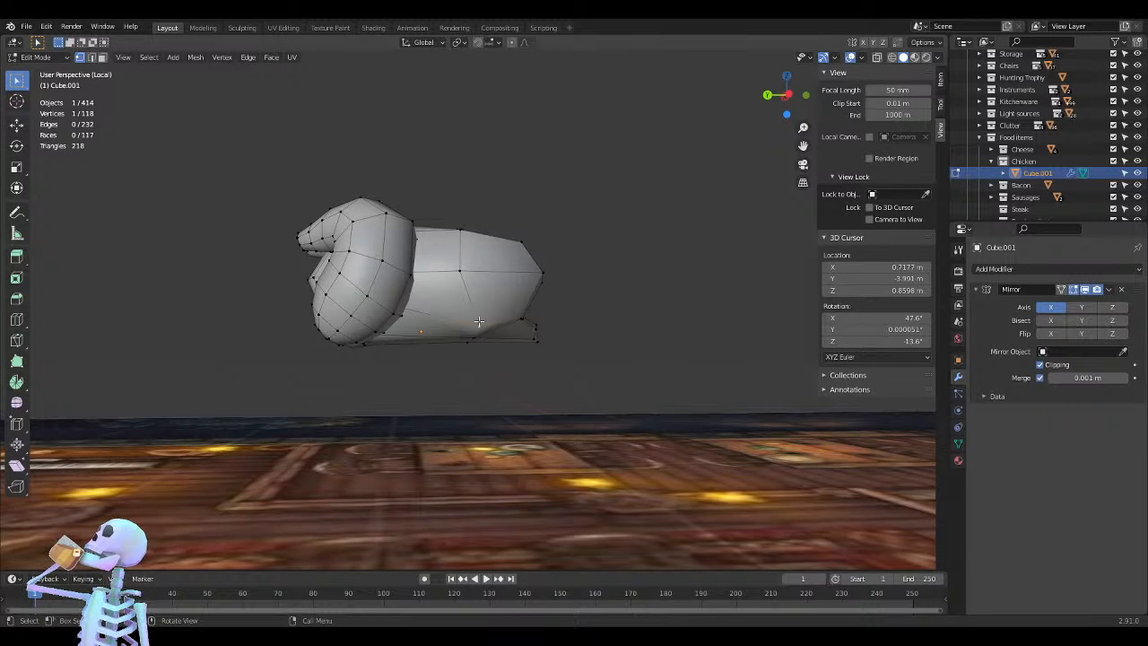
{"action": "key", "text": "ctrl+KP_3"}
{"action": "scroll", "coordinate": [503, 324], "scroll_direction": "up", "scroll_amount": 3}
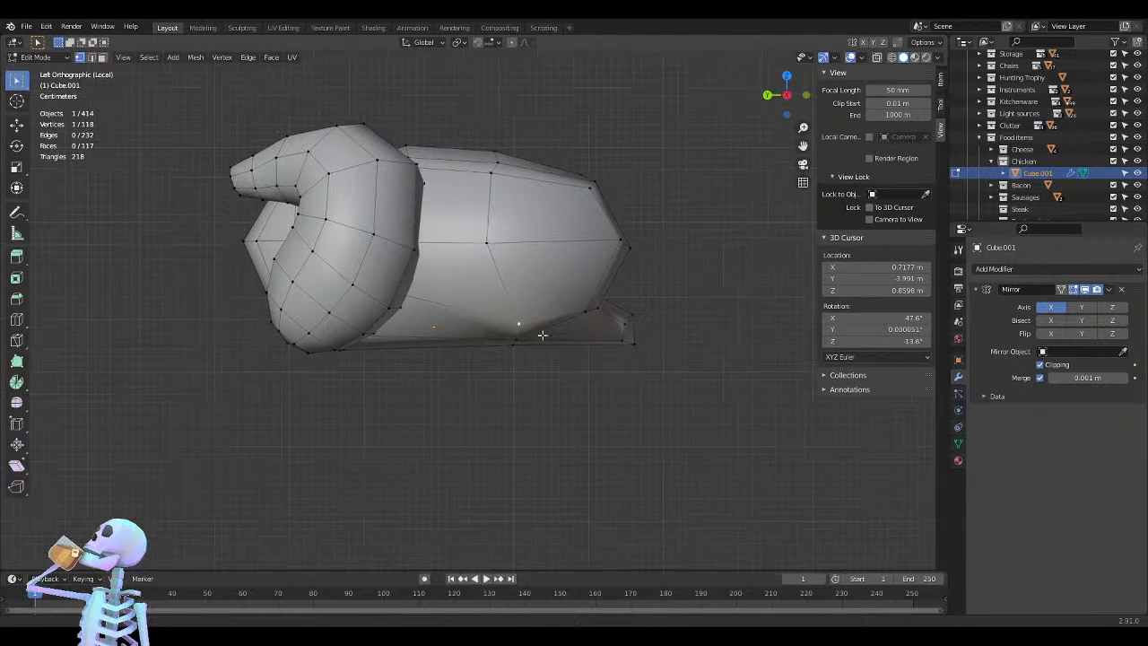
{"action": "middle_click_drag", "start_coordinate": [541, 334], "coordinate": [577, 326], "text": "shift"}
{"action": "key", "text": "g"}
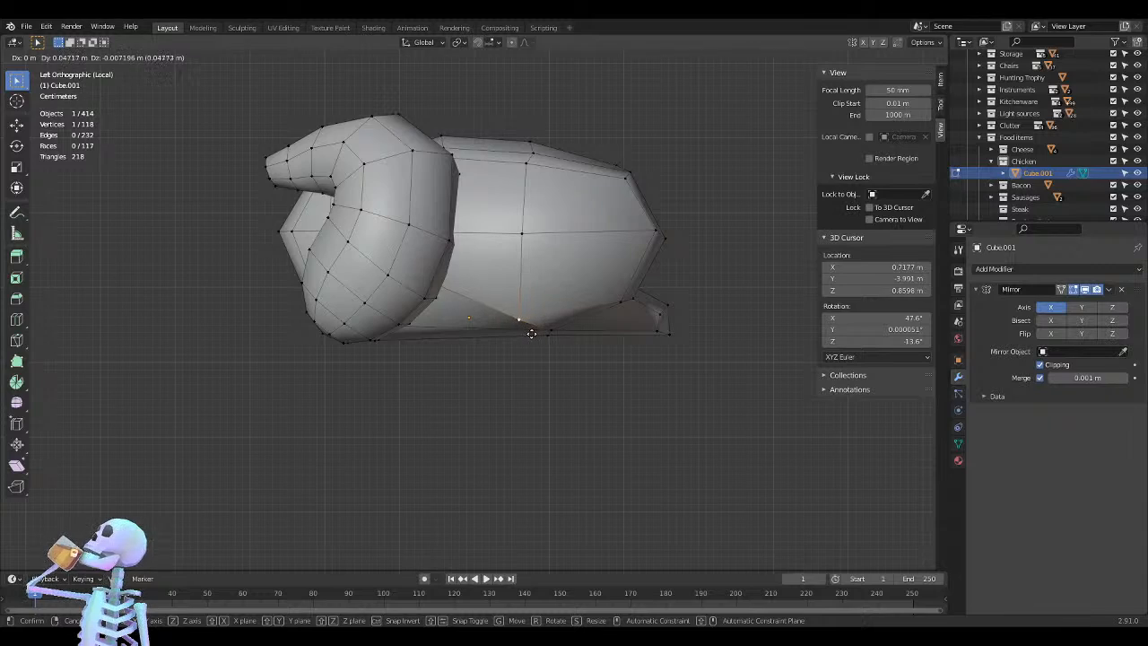
{"action": "left_click", "coordinate": [532, 328]}
{"action": "middle_click_drag", "start_coordinate": [538, 333], "coordinate": [519, 365]}
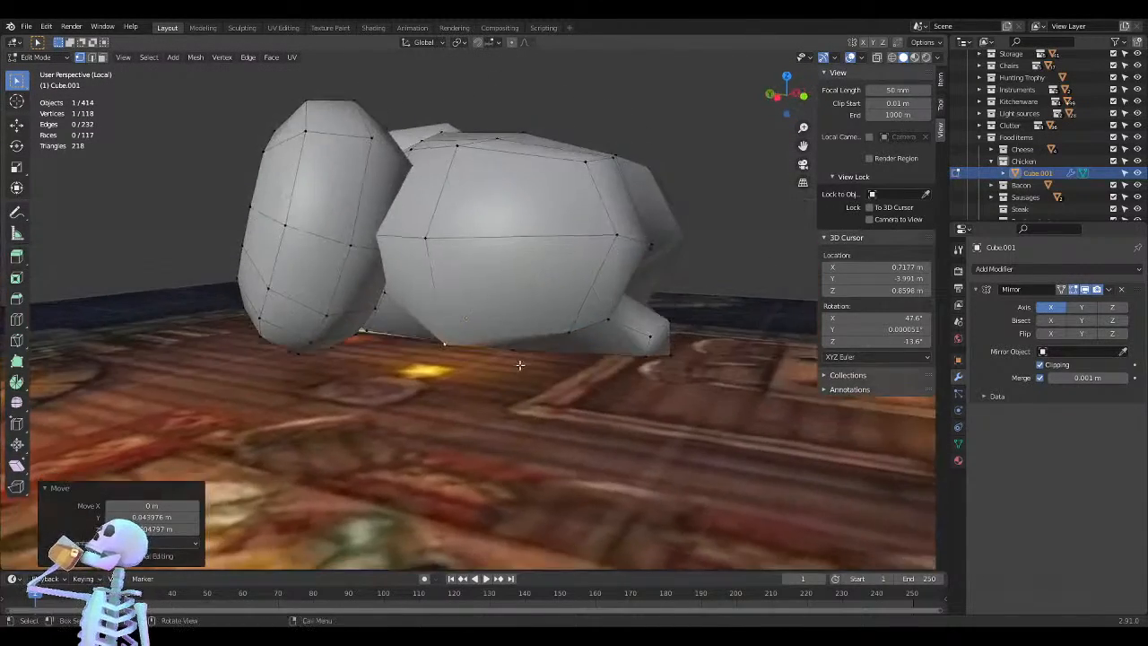
Grow a face selection from the thigh to cover the whole leg, and raise it about 0.005 m in left view
{"action": "scroll", "coordinate": [519, 365], "scroll_direction": "down", "scroll_amount": 7}
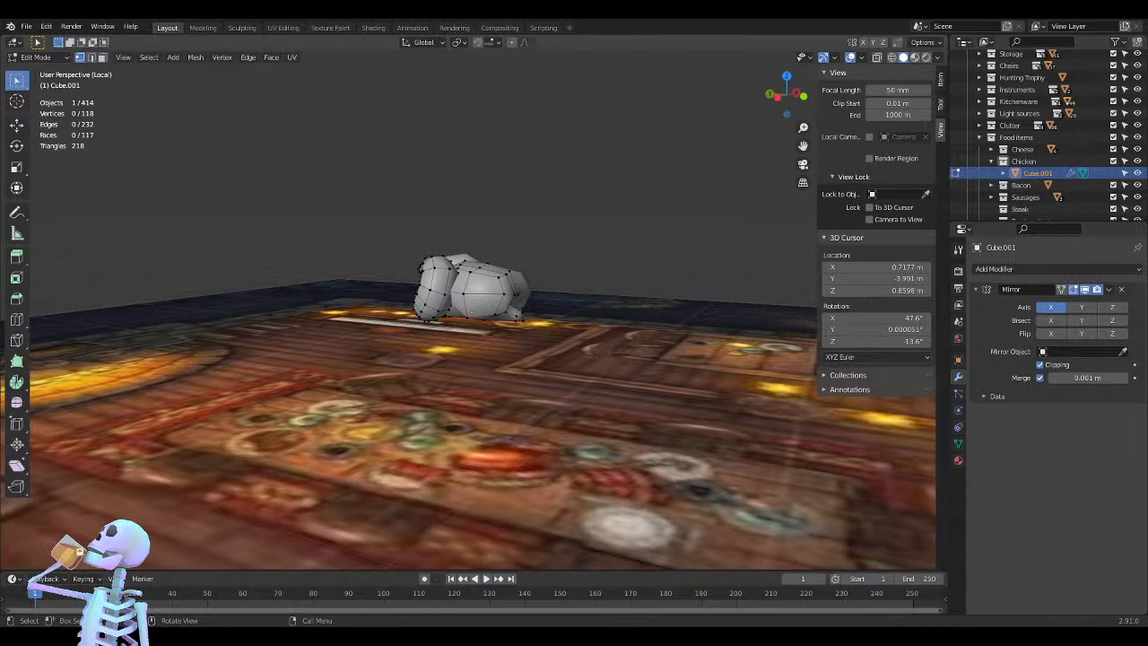
{"action": "middle_click_drag", "start_coordinate": [289, 368], "coordinate": [424, 334]}
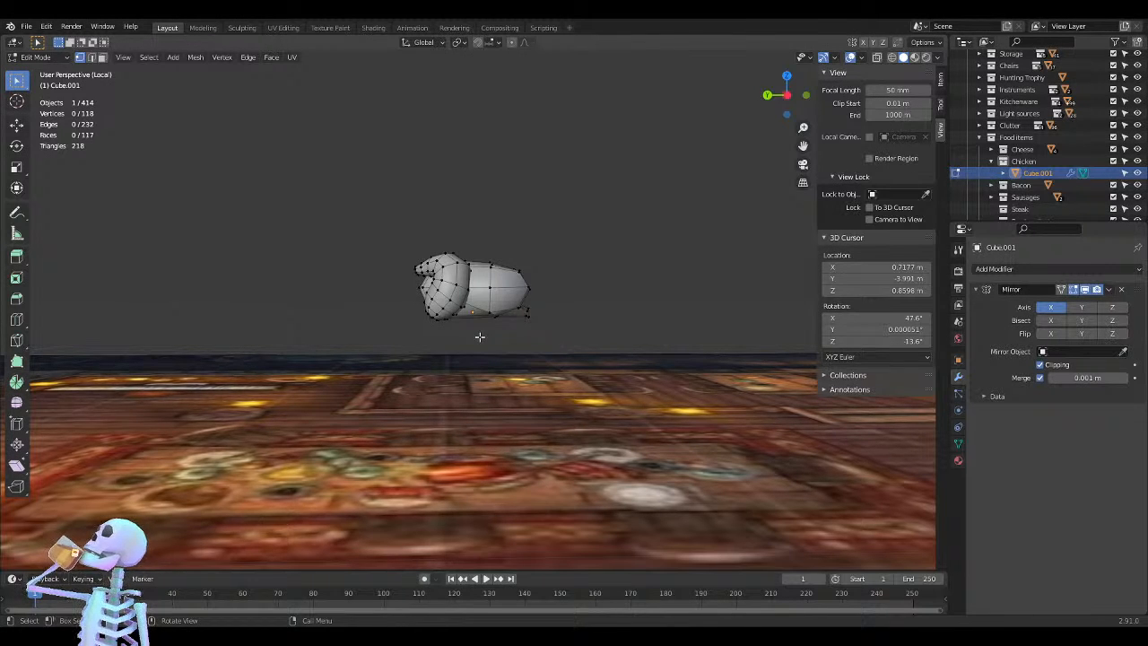
{"action": "key", "text": "KP_3"}
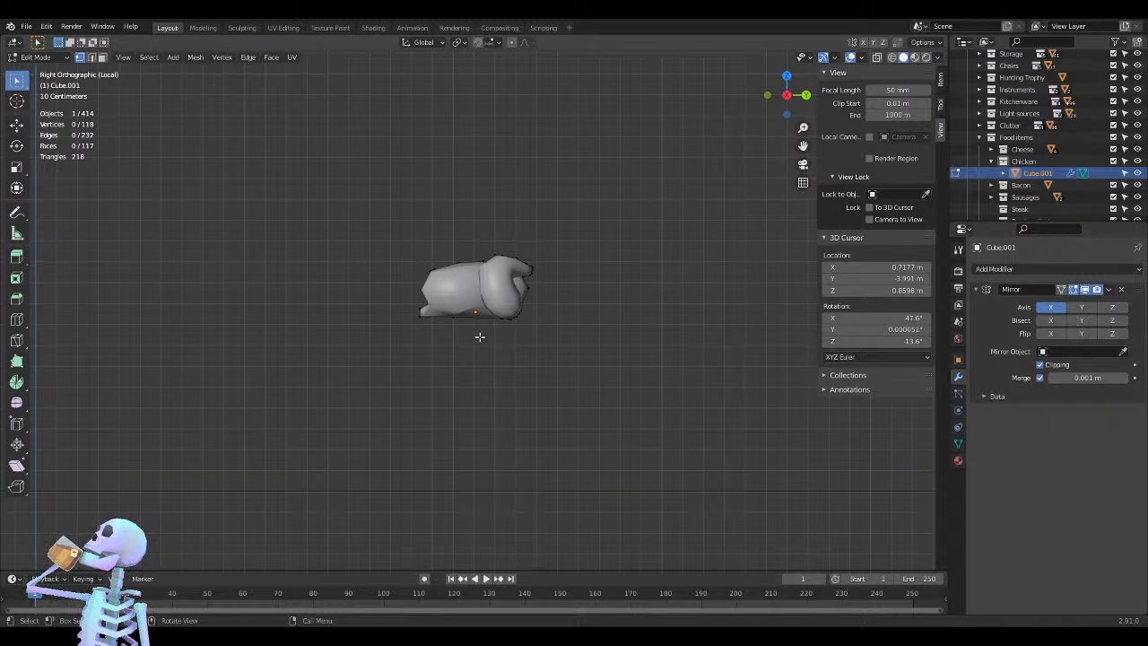
{"action": "key", "text": "KP_1"}
{"action": "key", "text": "ctrl+KP_3"}
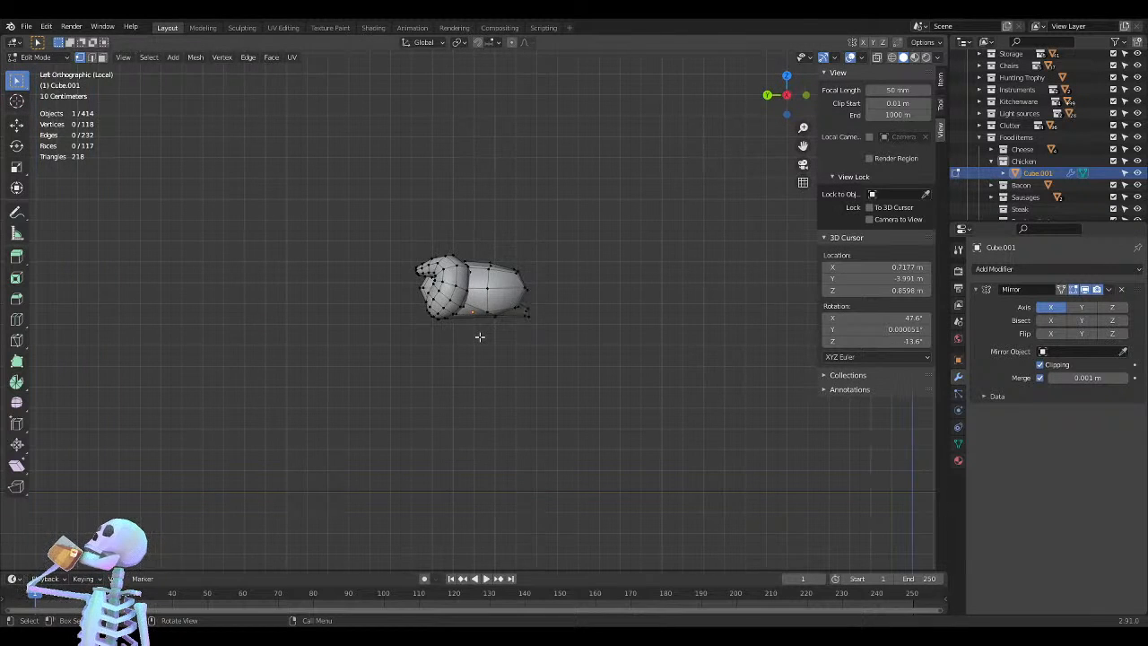
{"action": "scroll", "coordinate": [479, 336], "scroll_direction": "up", "scroll_amount": 6}
{"action": "middle_click_drag", "start_coordinate": [437, 336], "coordinate": [489, 375], "text": "shift"}
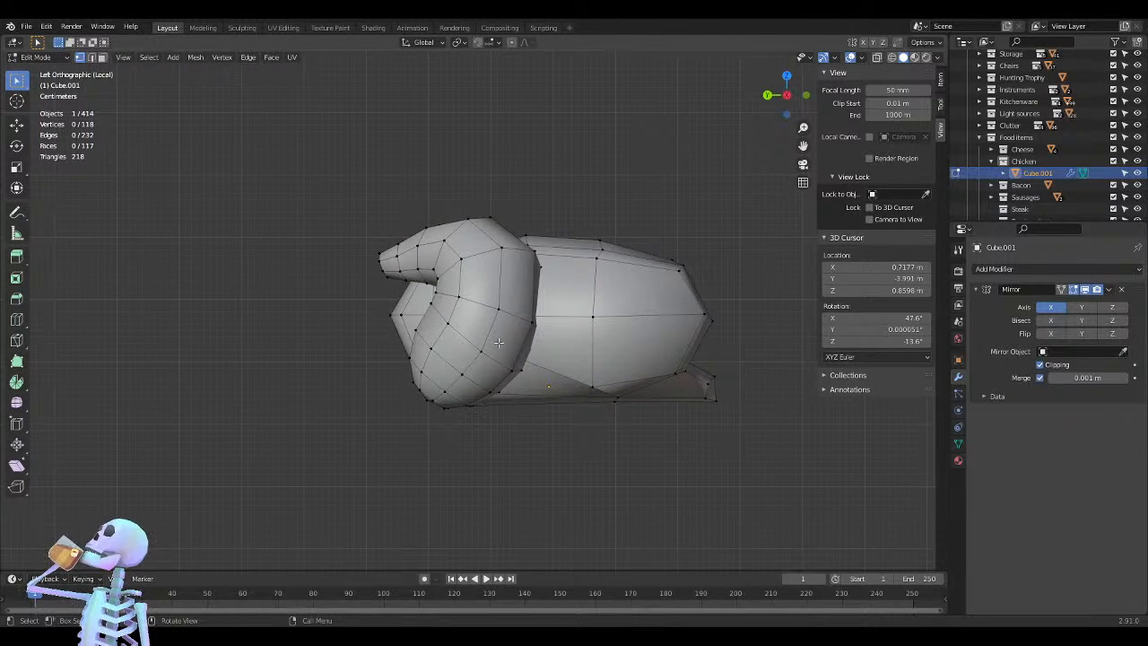
{"action": "key", "text": "3"}
{"action": "left_click", "coordinate": [498, 342]}
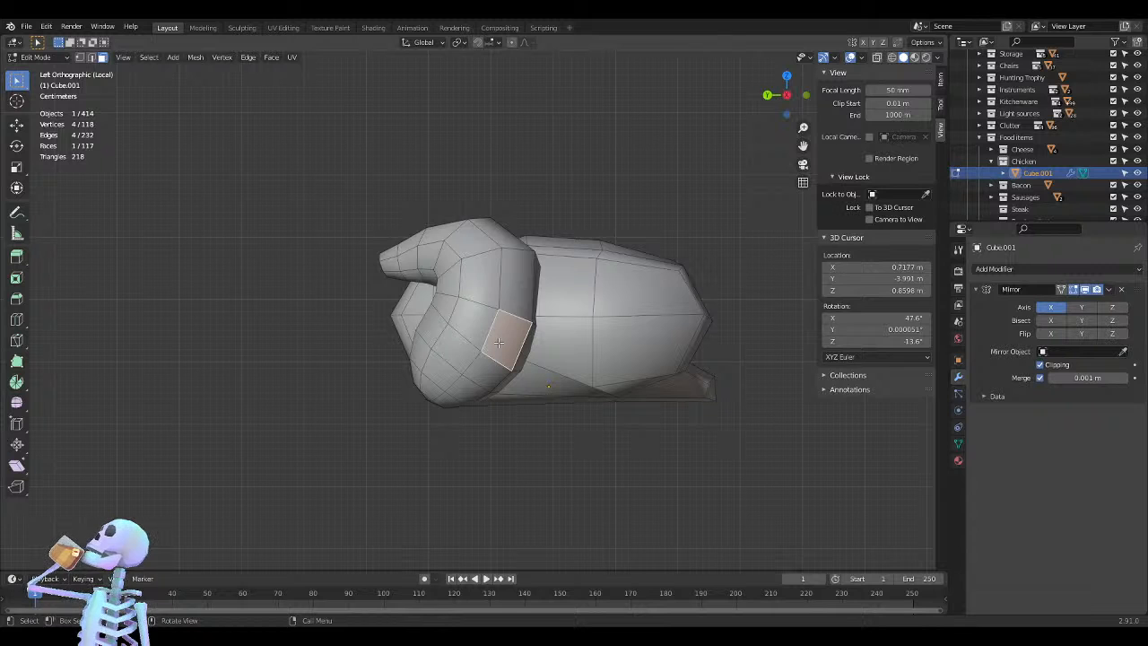
{"action": "key", "text": "ctrl+KP_Add"}
{"action": "key", "text": "ctrl+KP_Add"}
{"action": "key", "text": "ctrl+KP_Add"}
{"action": "key", "text": "ctrl+KP_Add"}
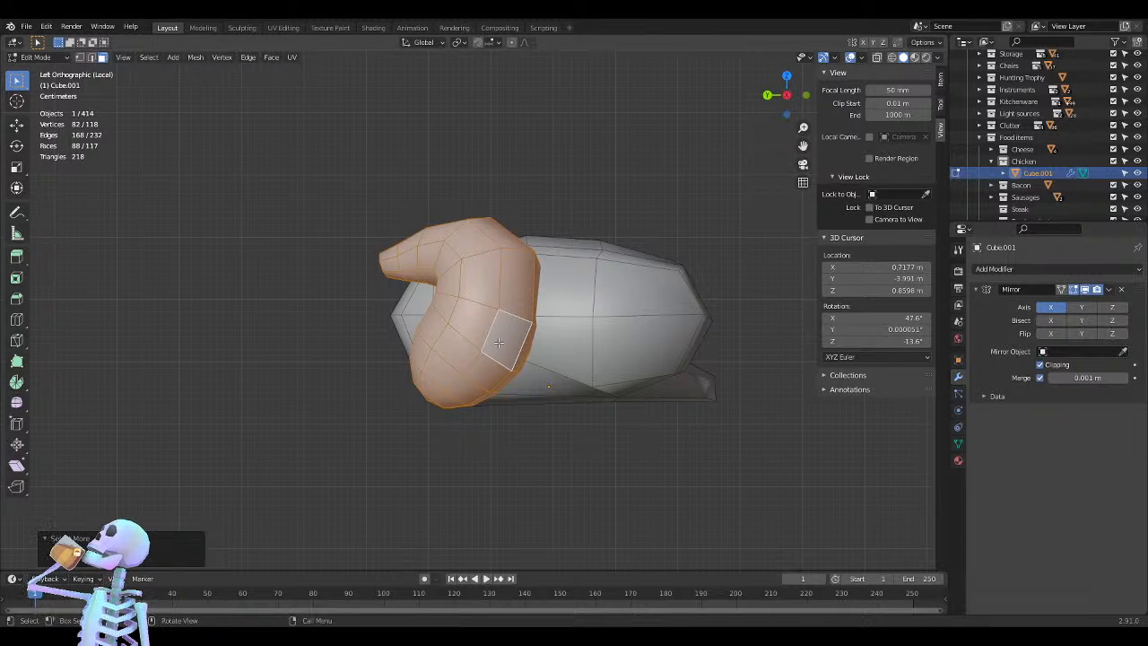
{"action": "scroll", "coordinate": [503, 340], "scroll_direction": "up", "scroll_amount": 3}
{"action": "key", "text": "g"}
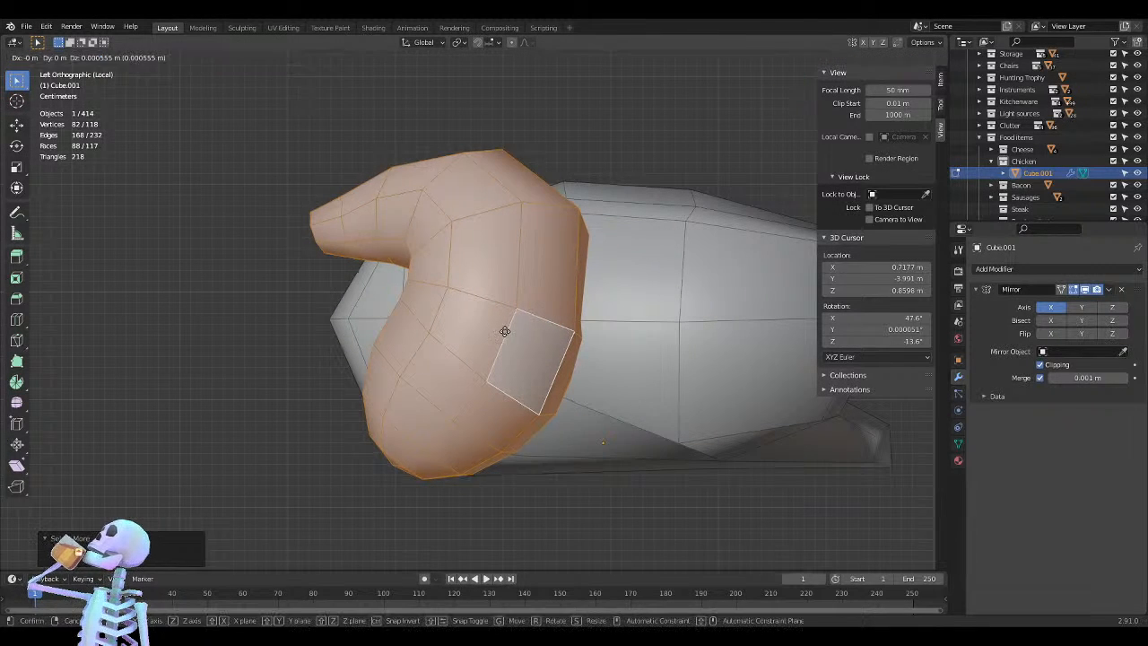
{"action": "left_click", "coordinate": [506, 326]}
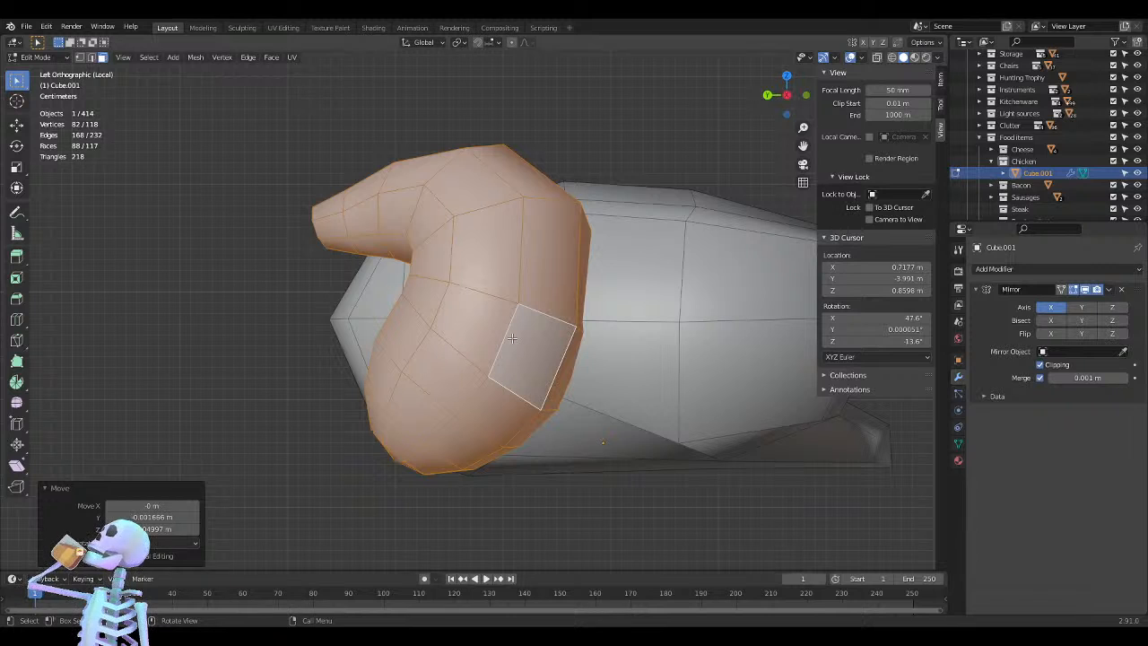
Rotate the selected leg by -4.66° in left view and by 5.72° in front view
{"action": "key", "text": "r"}
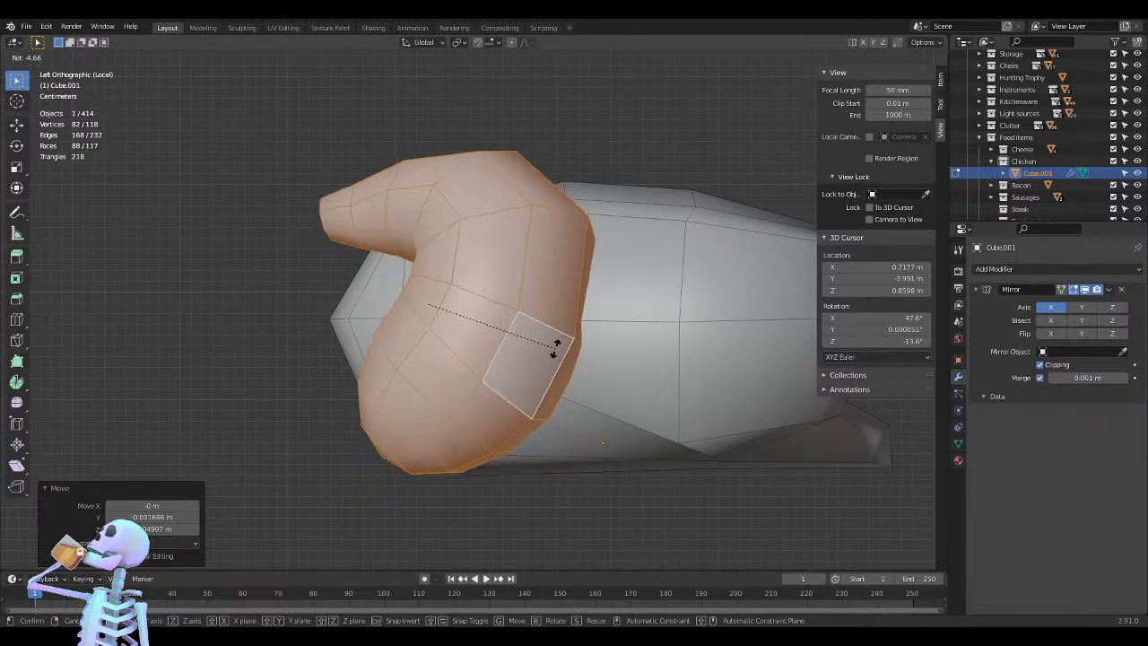
{"action": "left_click", "coordinate": [555, 347]}
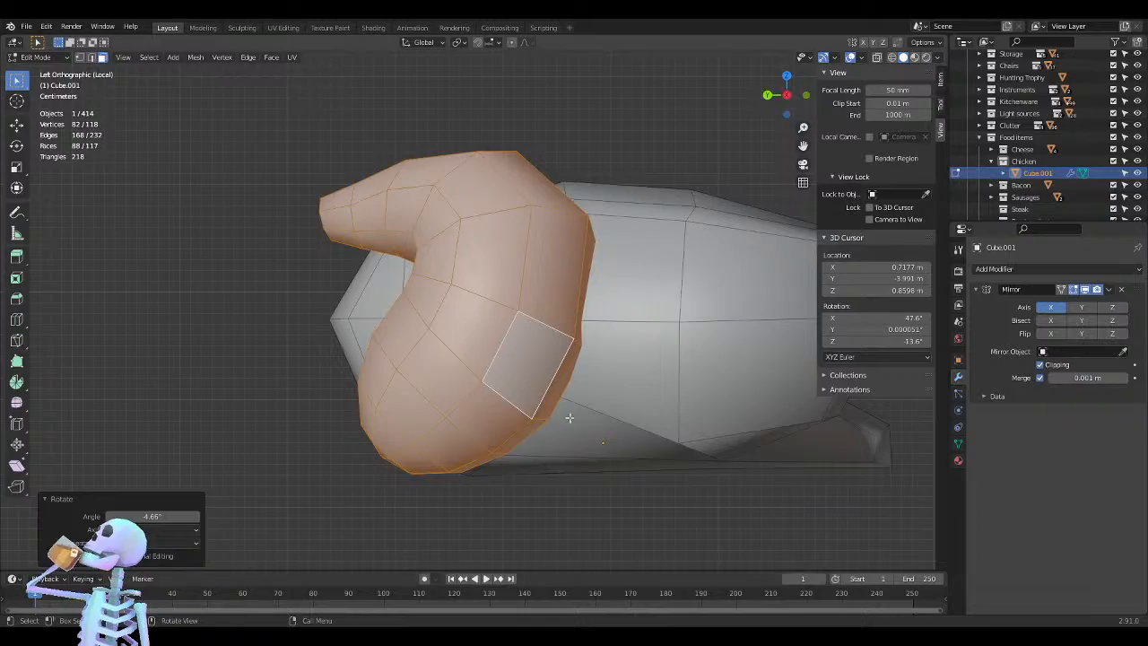
{"action": "middle_click_drag", "start_coordinate": [602, 325], "coordinate": [727, 338]}
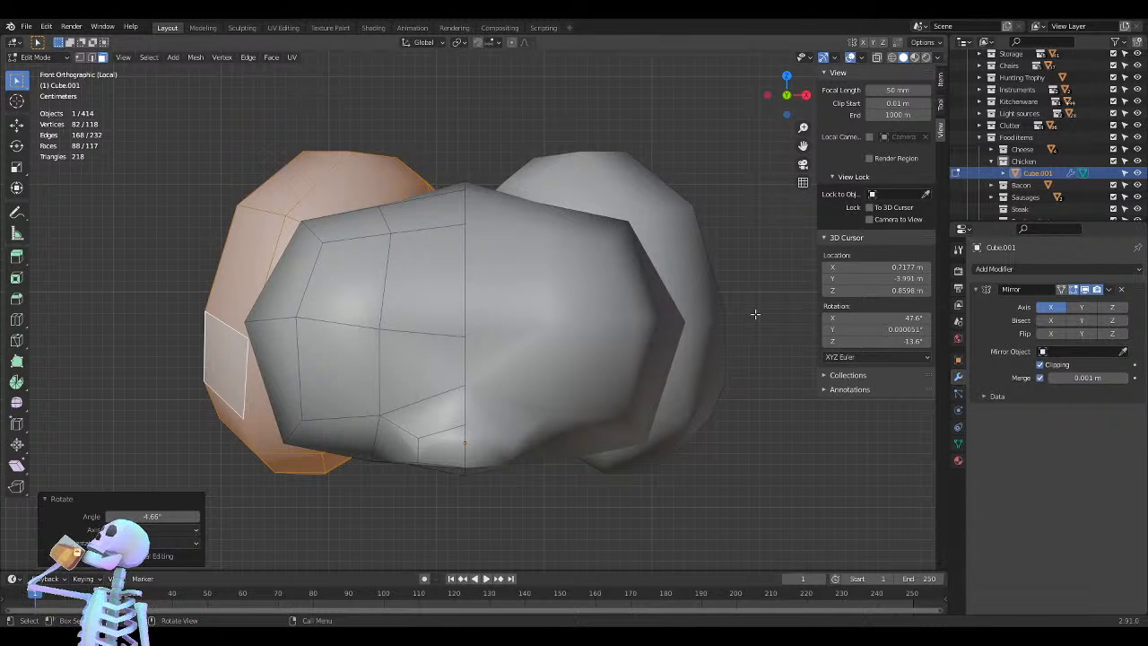
{"action": "key", "text": "KP_7"}
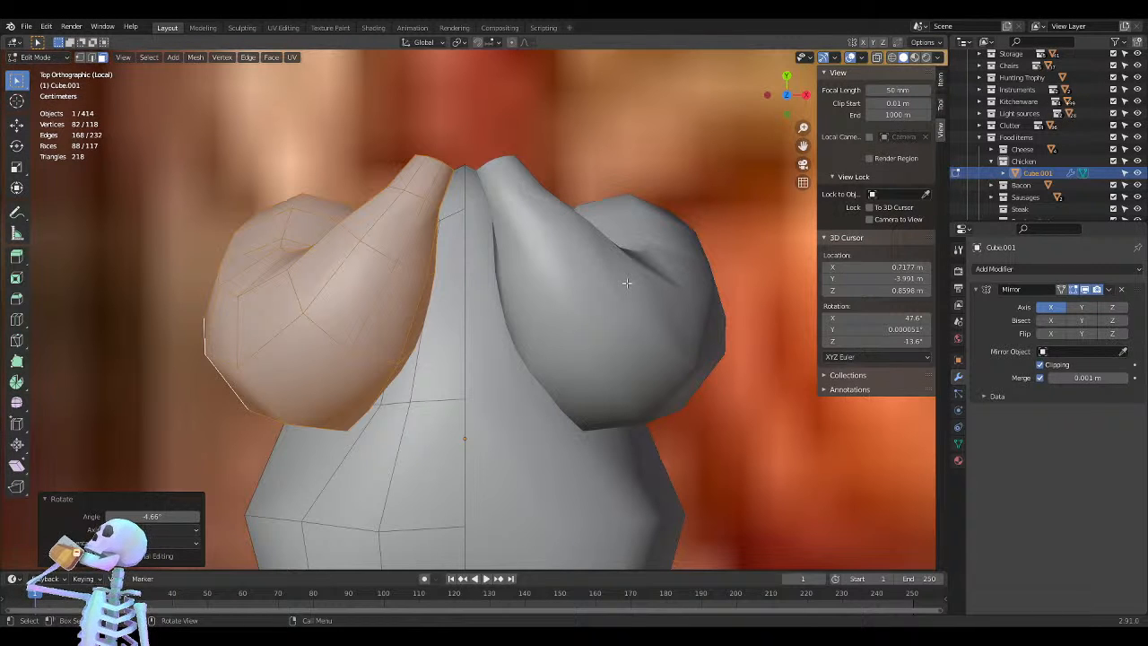
{"action": "key", "text": "KP_1"}
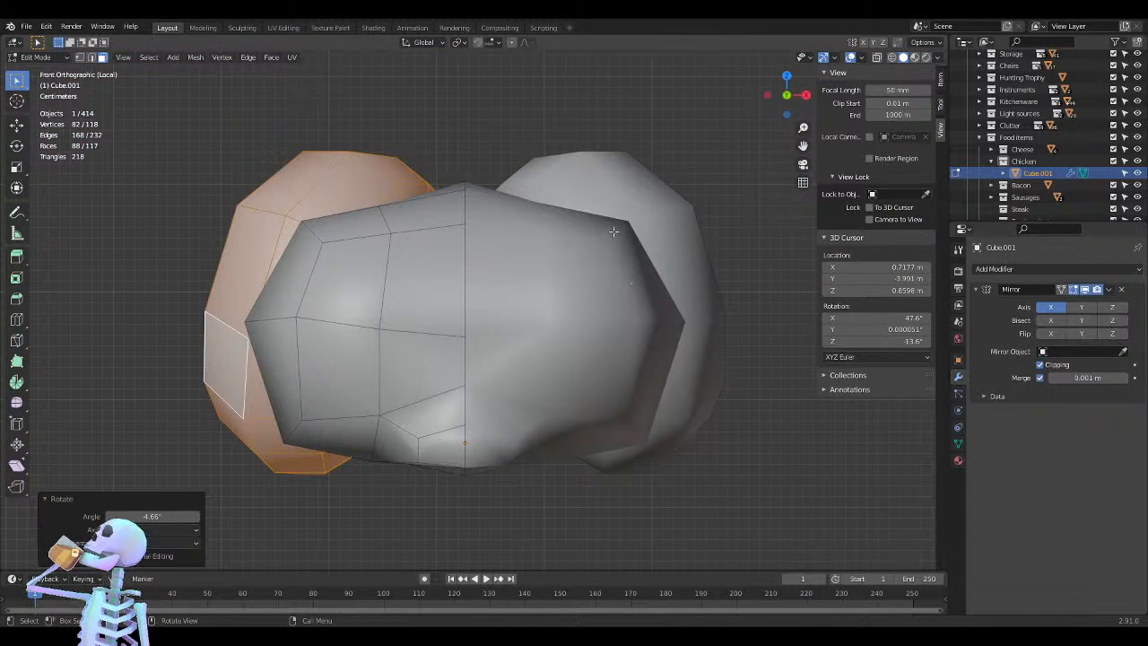
{"action": "key", "text": "r"}
{"action": "left_click", "coordinate": [587, 208]}
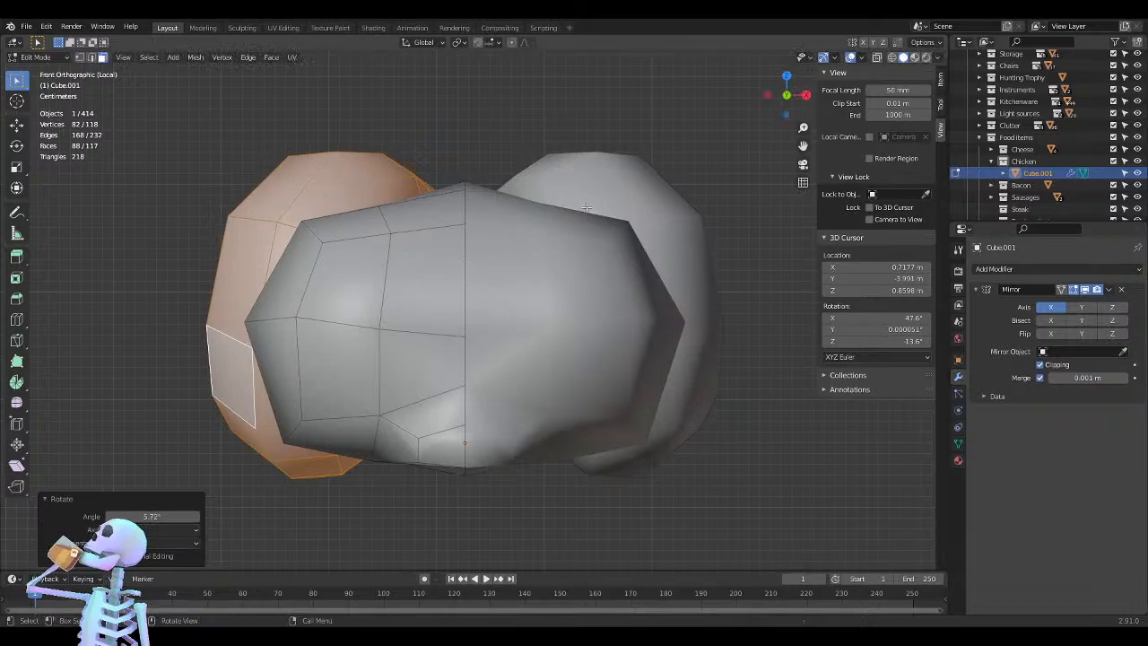
Rotate the selected leg by 15° in front view and move it about 0.006 m along X toward the body
{"action": "middle_click_drag", "start_coordinate": [581, 326], "coordinate": [622, 357]}
{"action": "scroll", "coordinate": [668, 314], "scroll_direction": "down", "scroll_amount": 4}
{"action": "scroll", "coordinate": [668, 315], "scroll_direction": "down", "scroll_amount": 3}
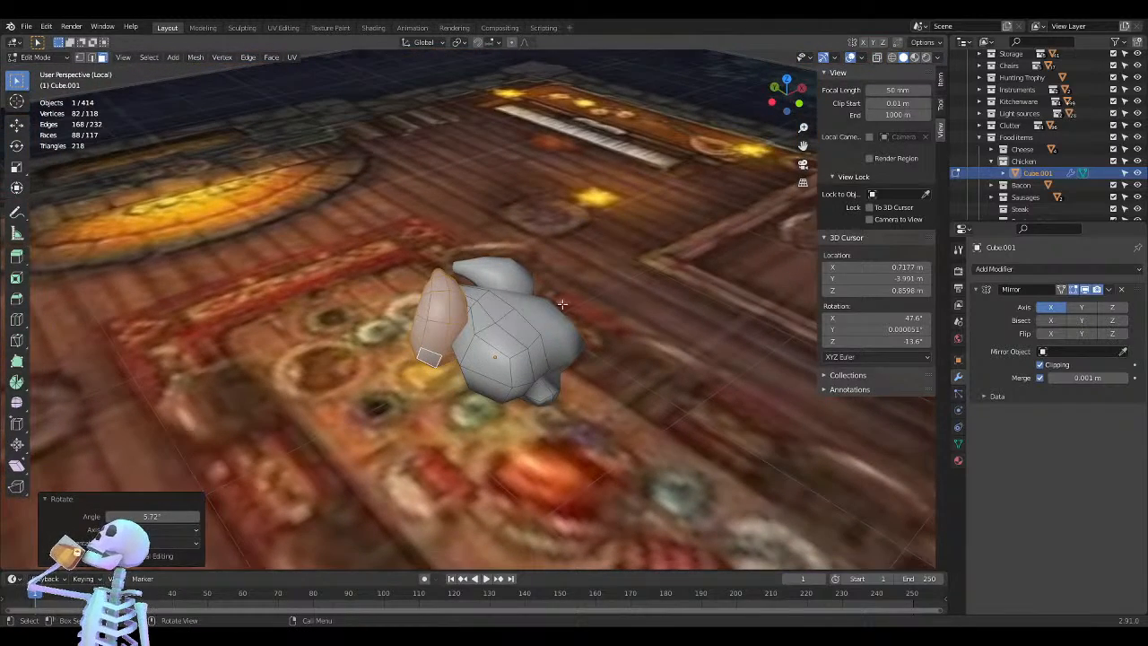
{"action": "middle_click_drag", "start_coordinate": [528, 340], "coordinate": [648, 264]}
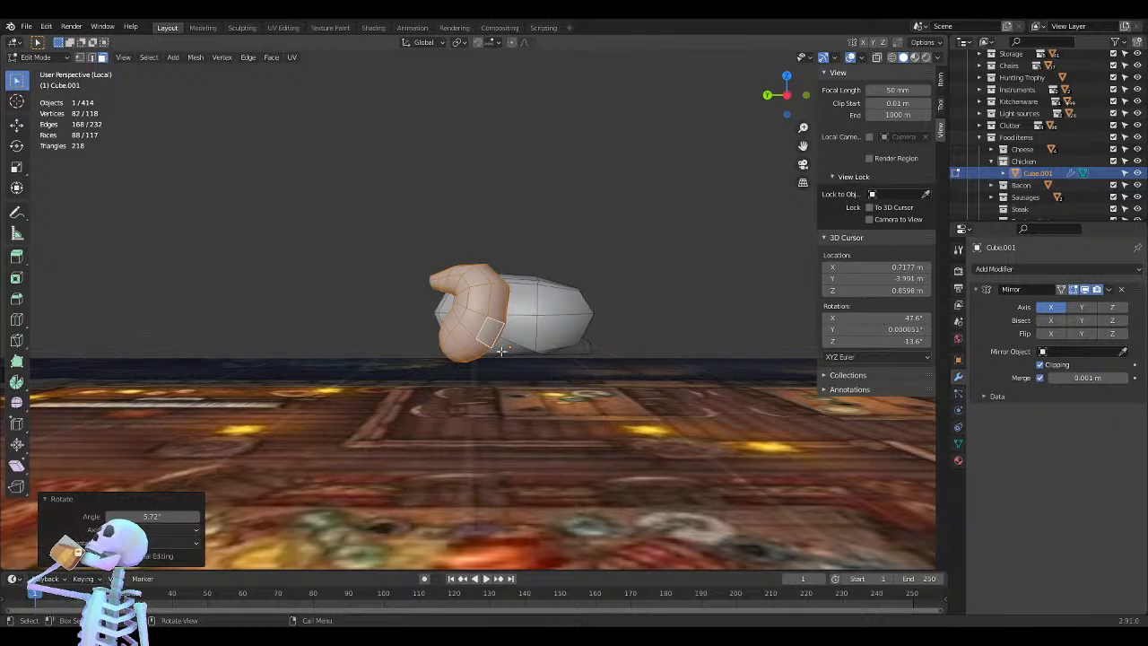
{"action": "middle_click_drag", "start_coordinate": [529, 367], "coordinate": [643, 356]}
{"action": "scroll", "coordinate": [569, 300], "scroll_direction": "up", "scroll_amount": 2}
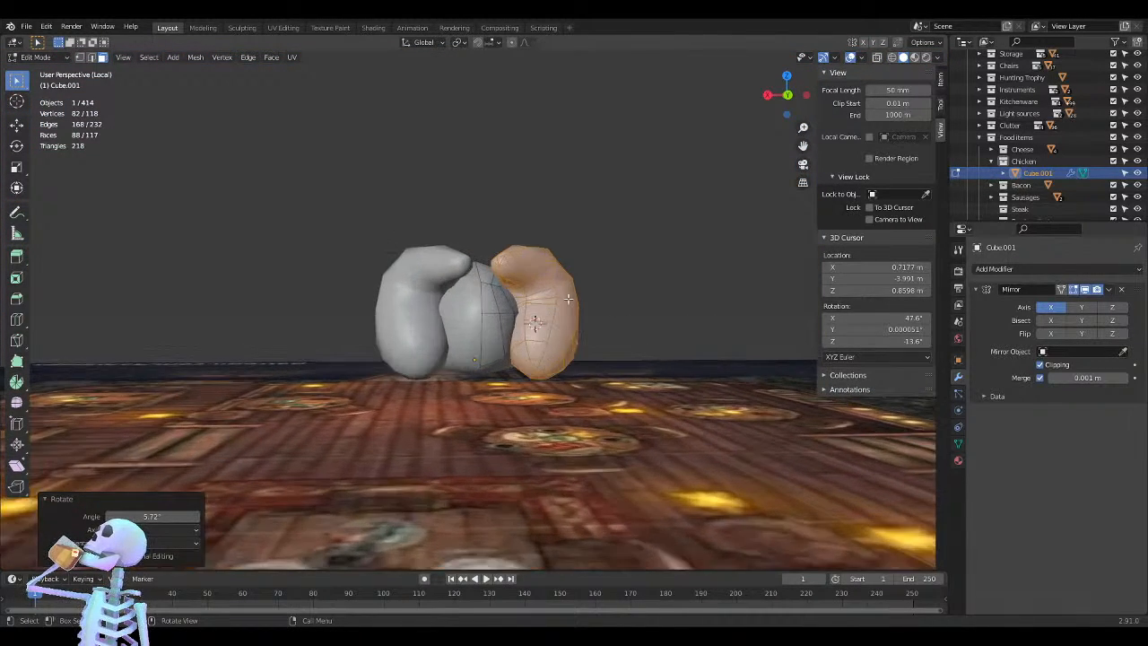
{"action": "scroll", "coordinate": [568, 299], "scroll_direction": "up", "scroll_amount": 4}
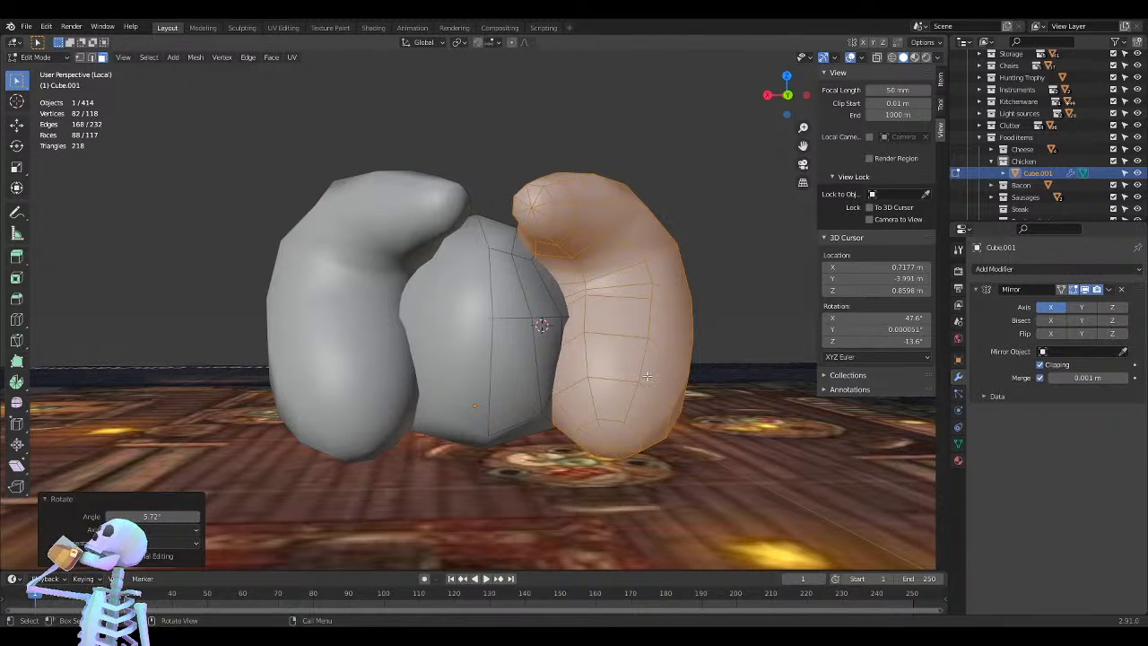
{"action": "key", "text": "KP_1"}
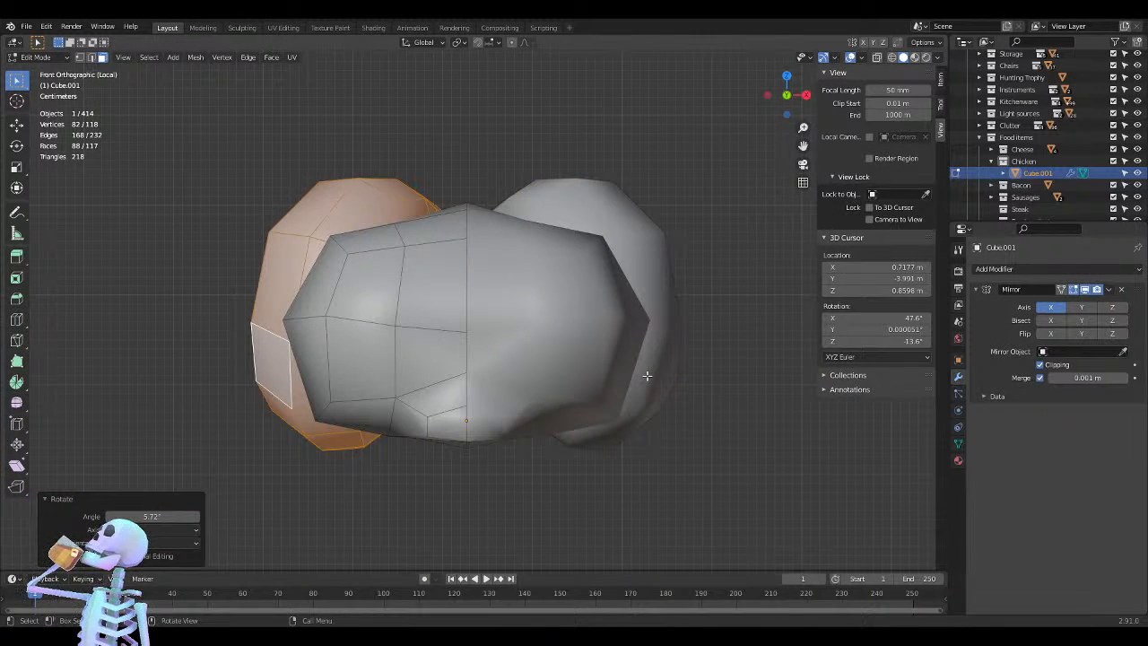
{"action": "key", "text": "r"}
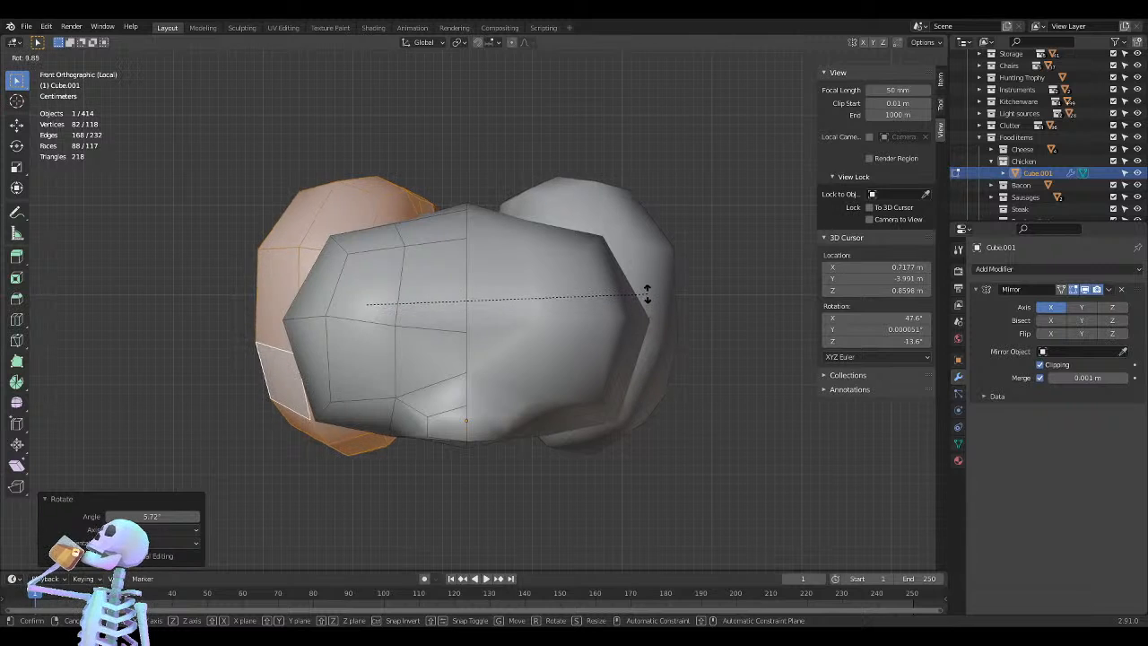
{"action": "left_click", "coordinate": [640, 266]}
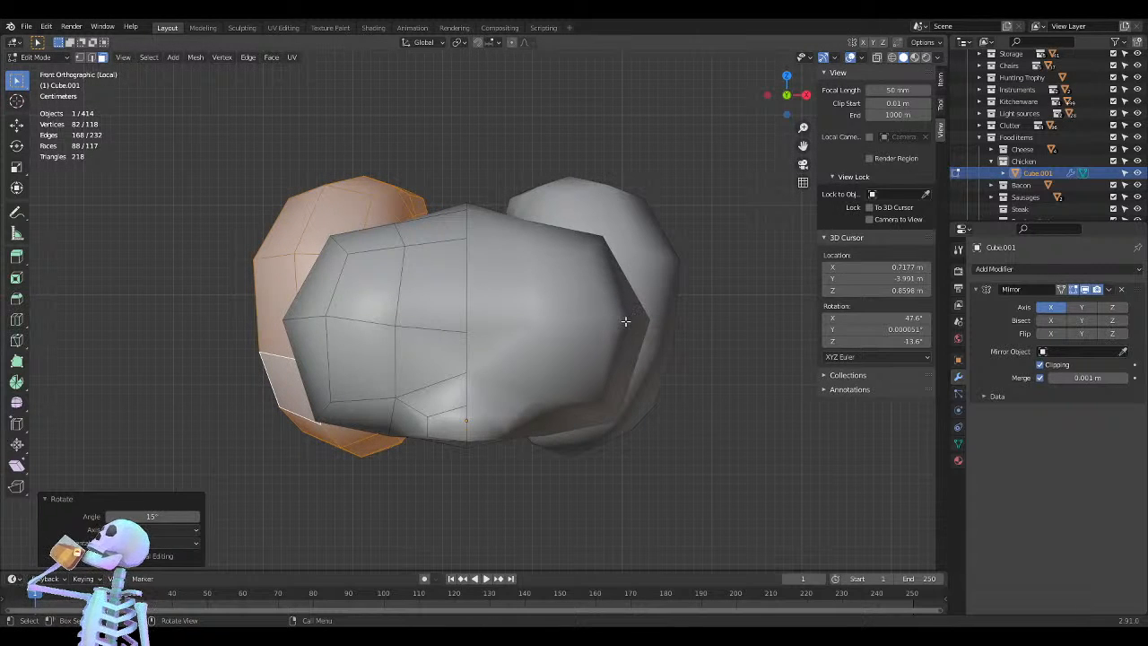
{"action": "key", "text": "g"}
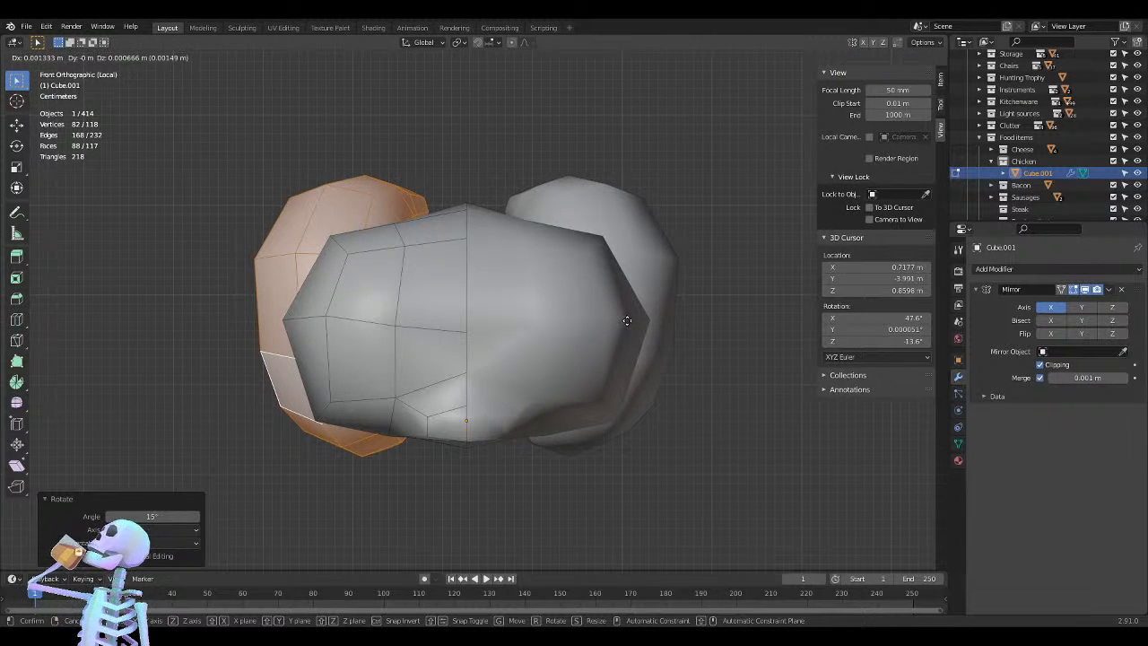
{"action": "left_click", "coordinate": [631, 320]}
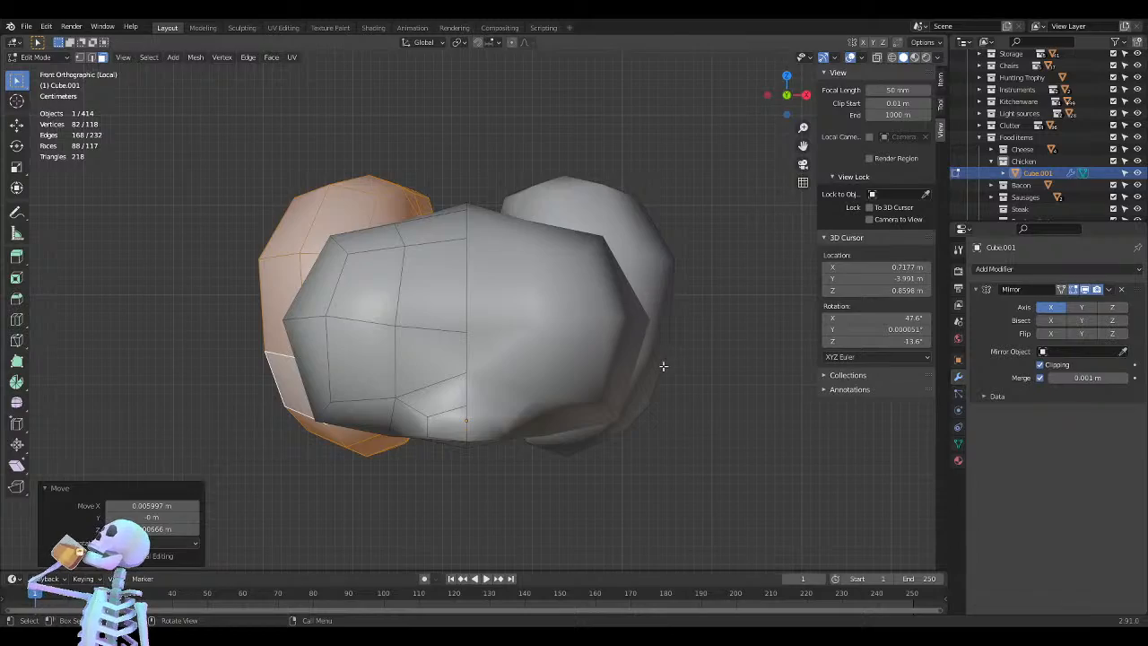
Examine the whole chicken from several angles in Object Mode to judge the leg placement
{"action": "key", "text": "Tab"}
{"action": "key", "text": "z"}
{"action": "mouse_move", "coordinate": [691, 375]}
{"action": "middle_mouse_down"}
{"action": "mouse_move", "coordinate": [562, 422]}
{"action": "mouse_move", "coordinate": [388, 425]}
{"action": "mouse_move", "coordinate": [340, 523]}
{"action": "mouse_move", "coordinate": [351, 500]}
{"action": "mouse_move", "coordinate": [399, 502]}
{"action": "mouse_move", "coordinate": [419, 465]}
{"action": "mouse_move", "coordinate": [418, 353]}
{"action": "mouse_move", "coordinate": [582, 385]}
{"action": "mouse_move", "coordinate": [598, 455]}
{"action": "mouse_move", "coordinate": [606, 435]}
{"action": "middle_mouse_up"}
{"action": "scroll", "coordinate": [608, 433], "scroll_direction": "down", "scroll_amount": 8}
{"action": "middle_click_drag", "start_coordinate": [503, 400], "coordinate": [695, 362]}
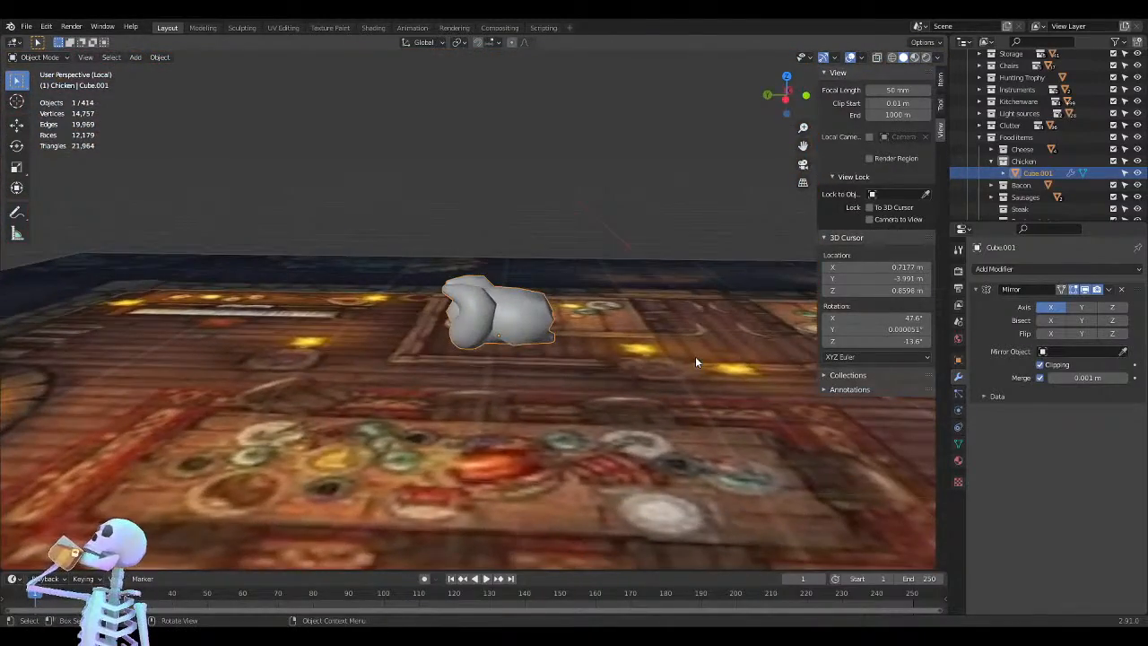
{"action": "key", "text": "KP_1"}
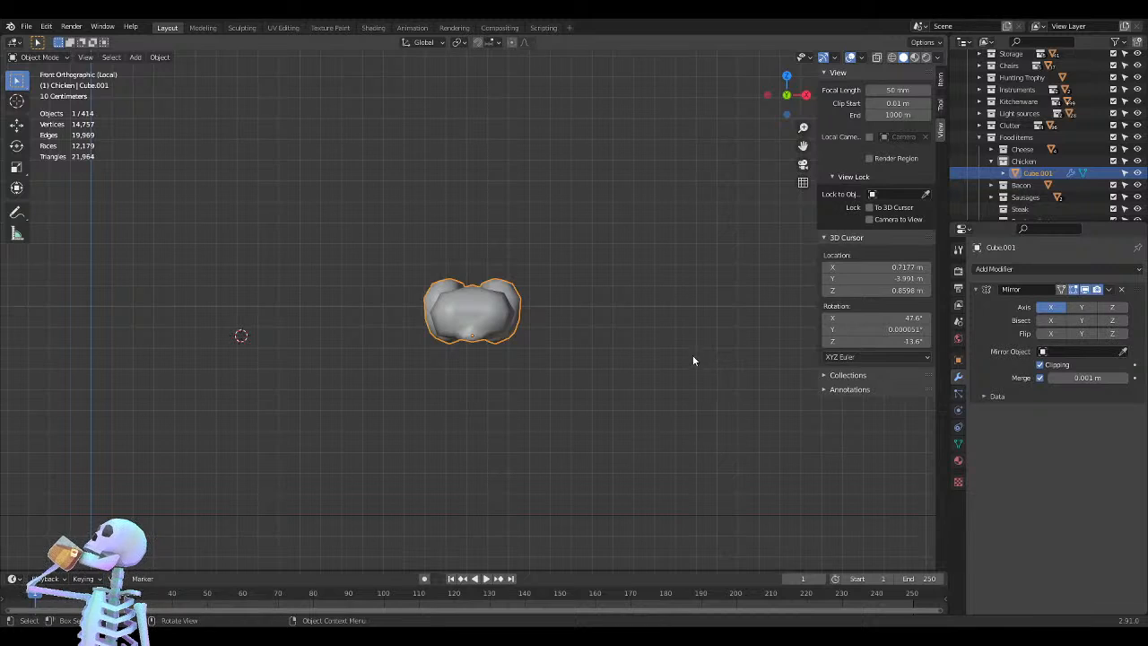
{"action": "middle_click_drag", "start_coordinate": [692, 356], "coordinate": [549, 362]}
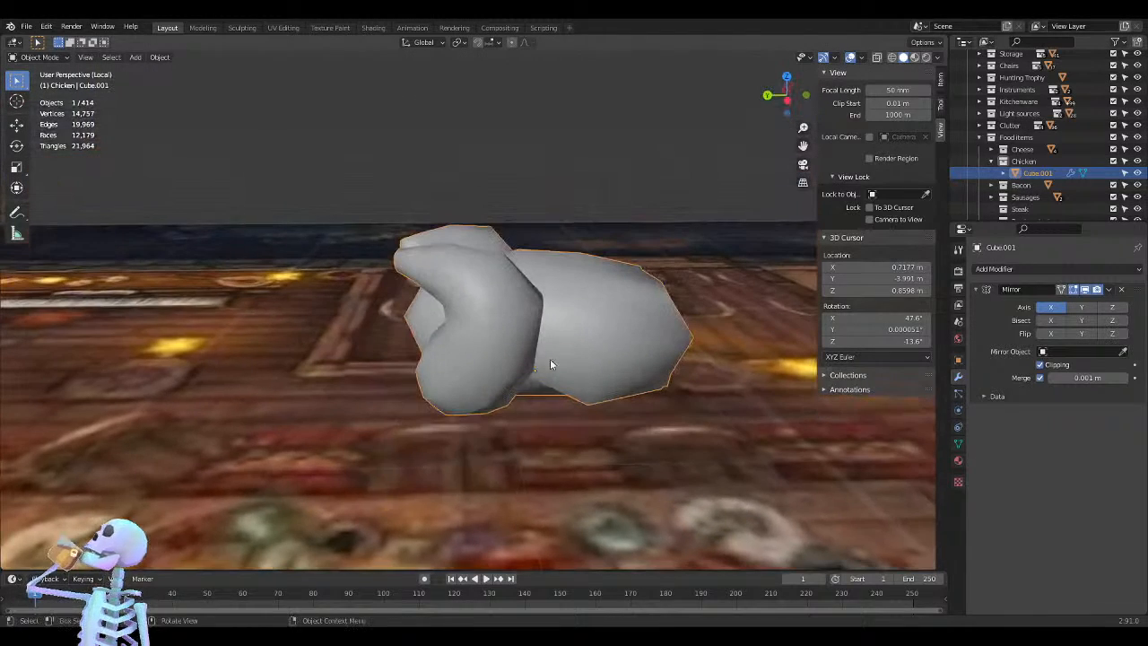
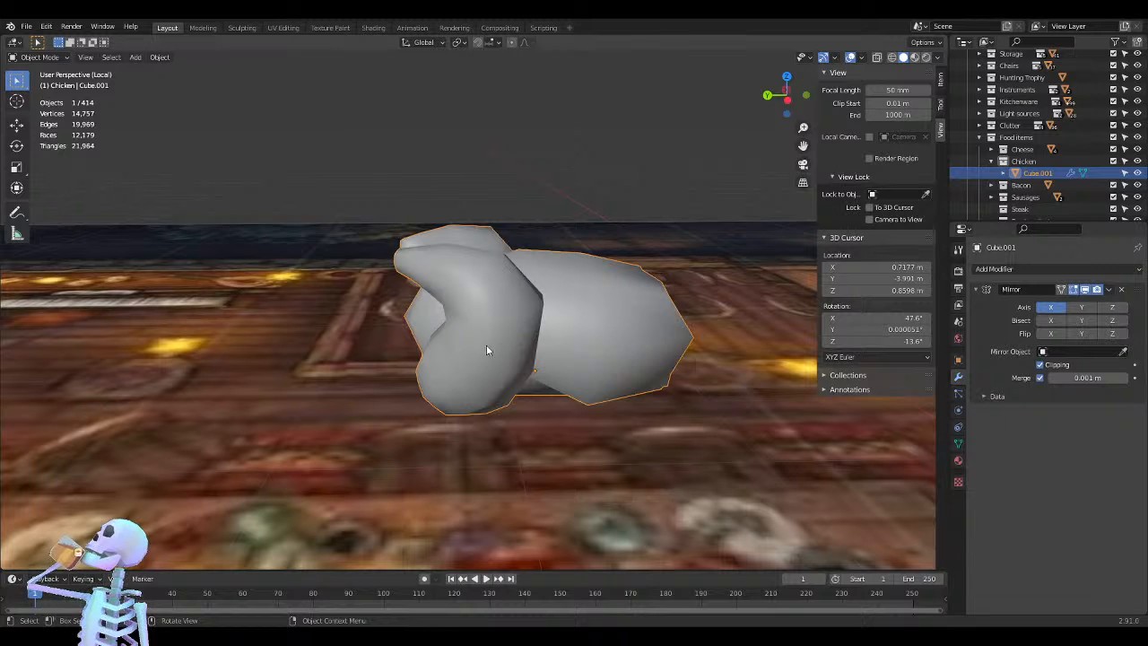
Duplicate the leg in Edit Mode, shift the copy about 0.268 m along Y toward the body's front, and scale it to 0.457
{"action": "key", "text": "Tab"}
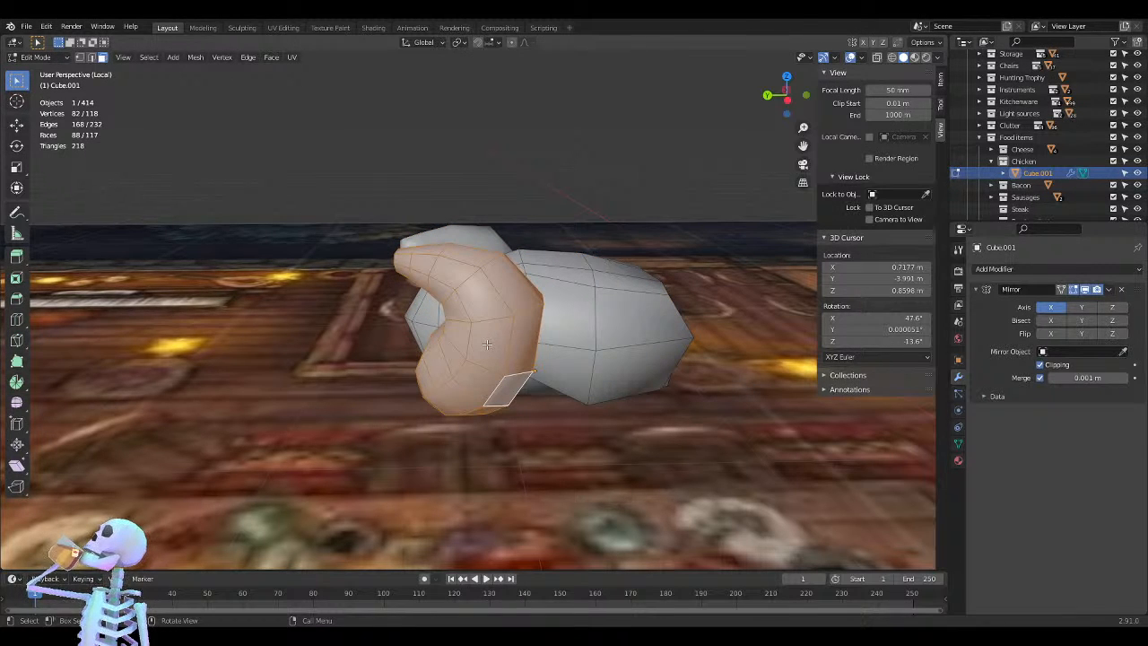
{"action": "key", "text": "KP_1"}
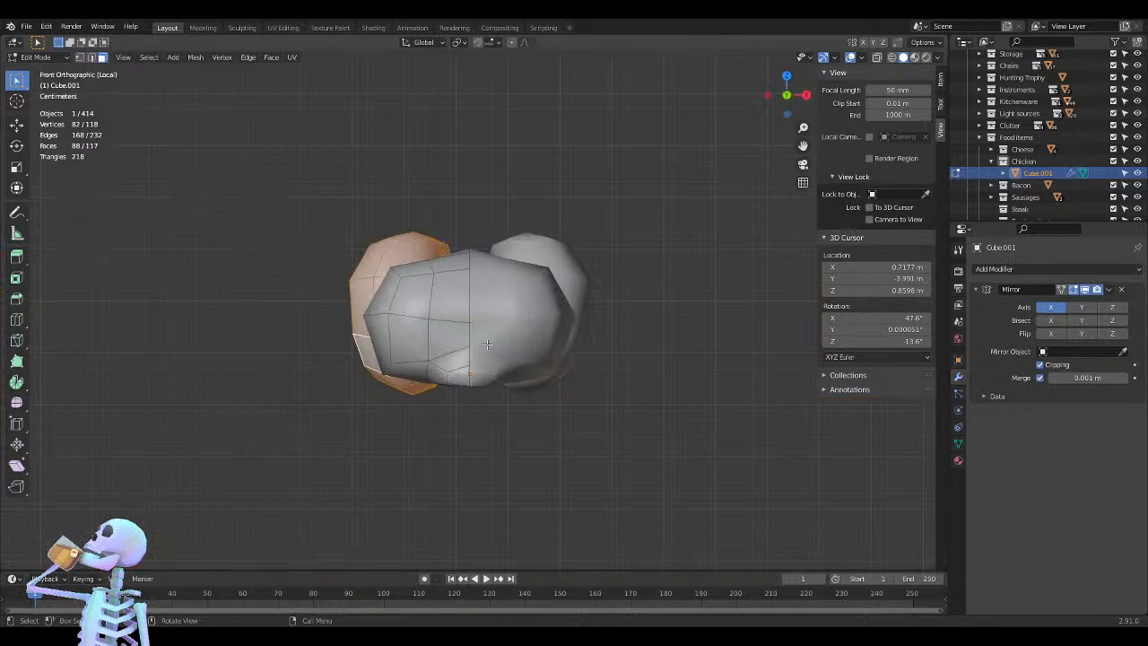
{"action": "key", "text": "KP_3"}
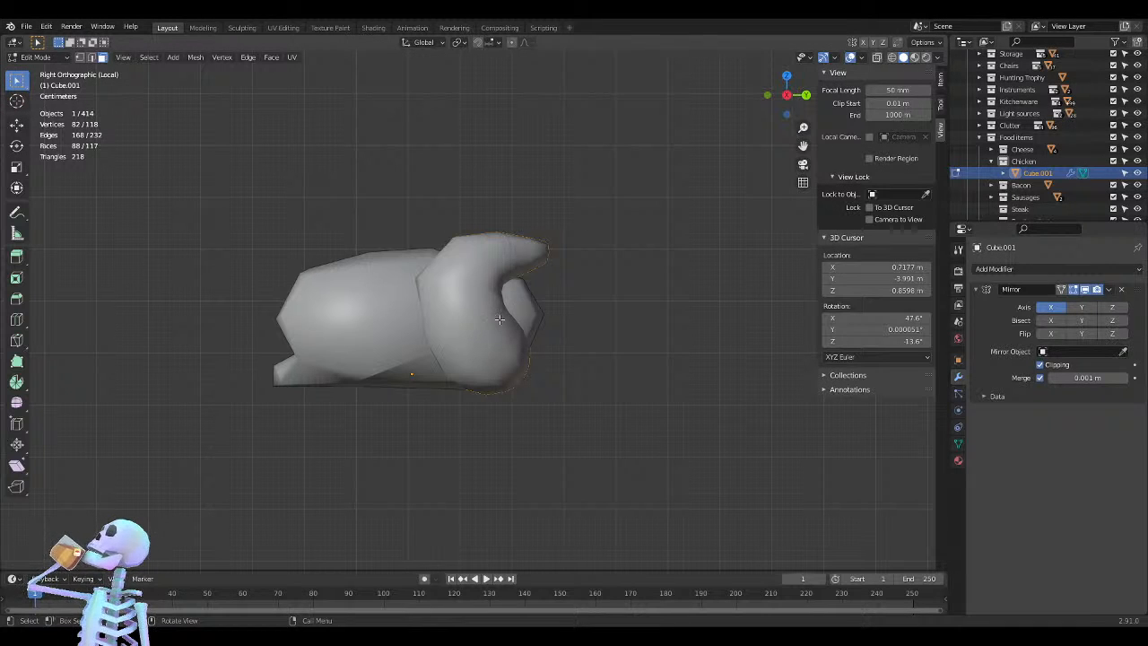
{"action": "key", "text": "ctrl+KP_3"}
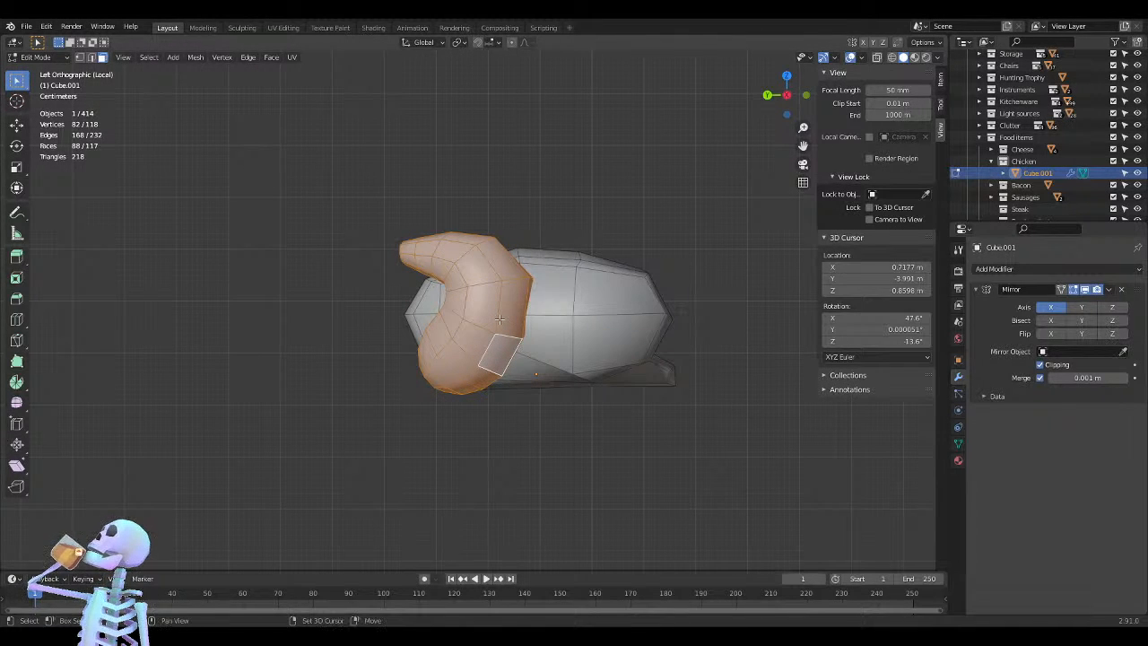
{"action": "key", "text": "shift+d"}
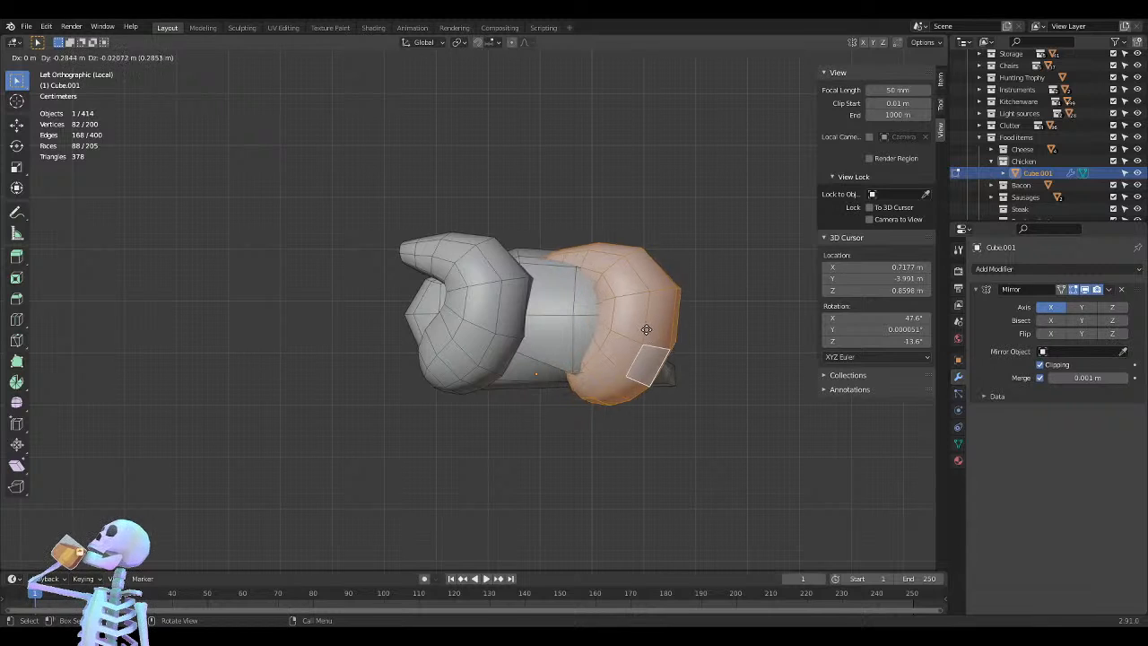
{"action": "left_click", "coordinate": [639, 332]}
{"action": "key", "text": "s"}
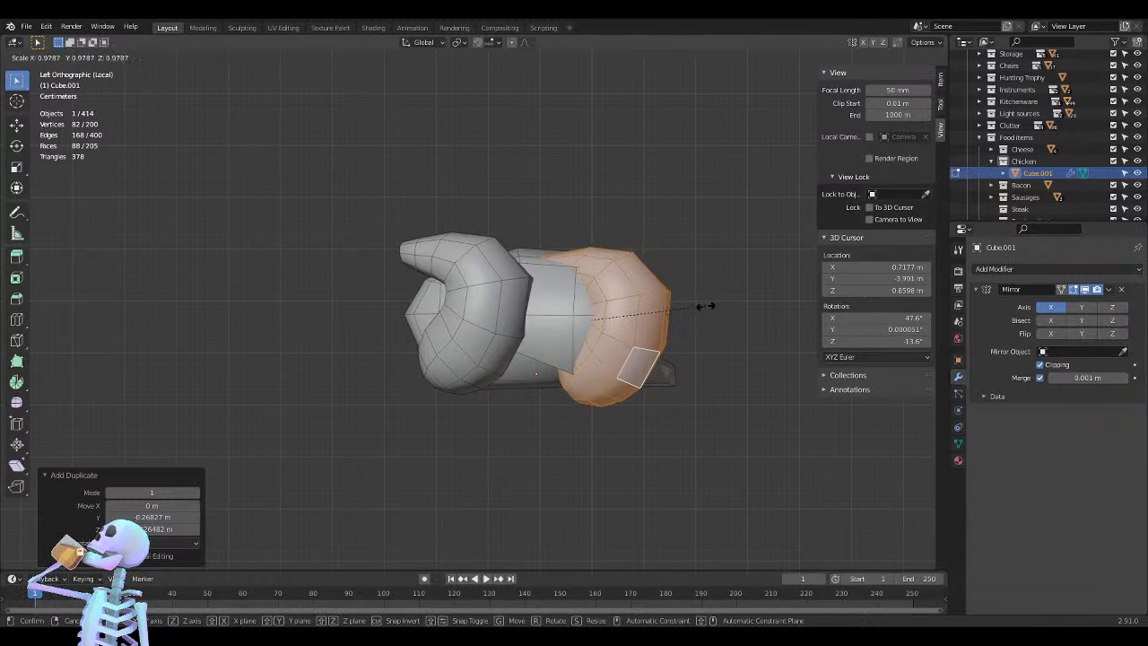
{"action": "left_click", "coordinate": [643, 338]}
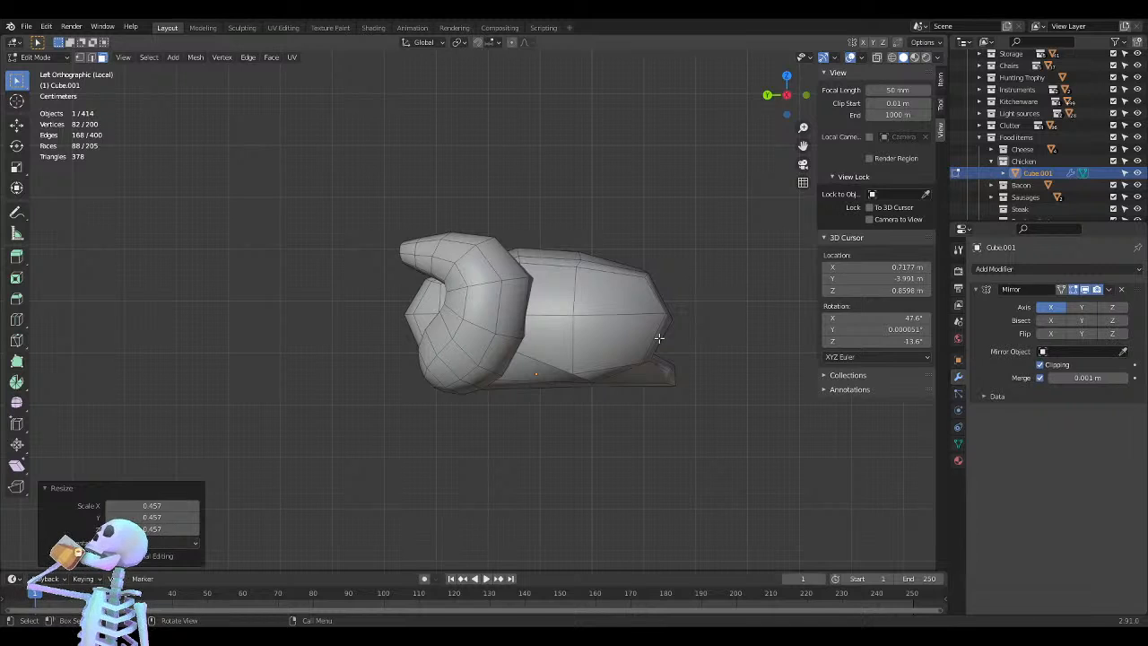
Move the small leg copy about 0.108 m outward along X so it sits beside the body
{"action": "key", "text": "KP_1"}
{"action": "key", "text": "g"}
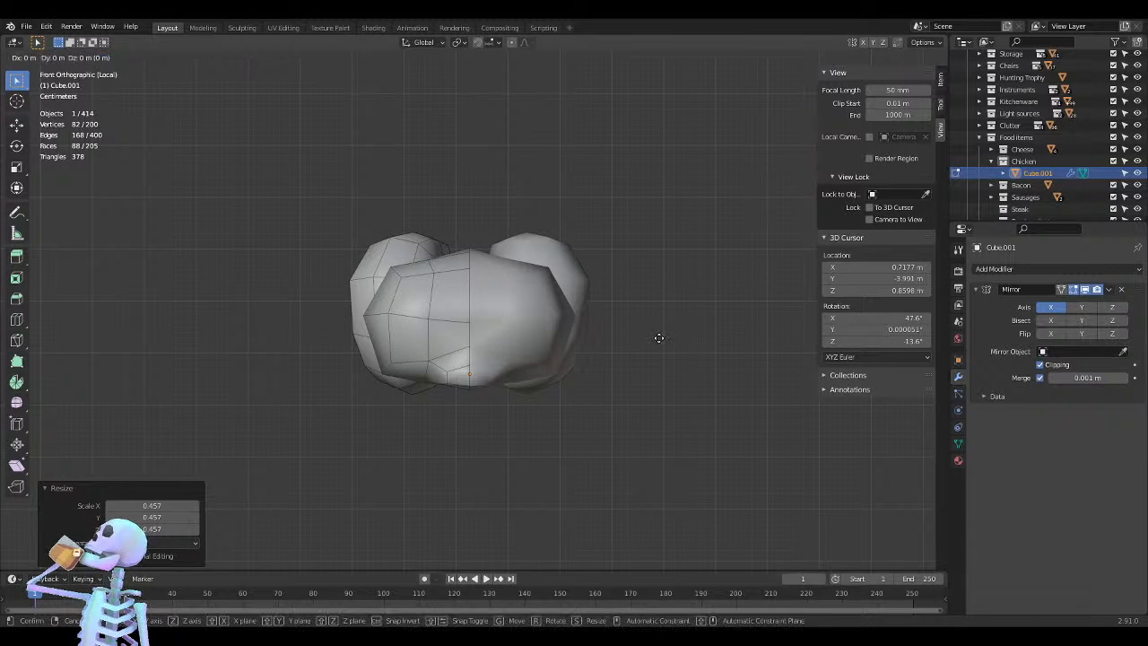
{"action": "key", "text": "x"}
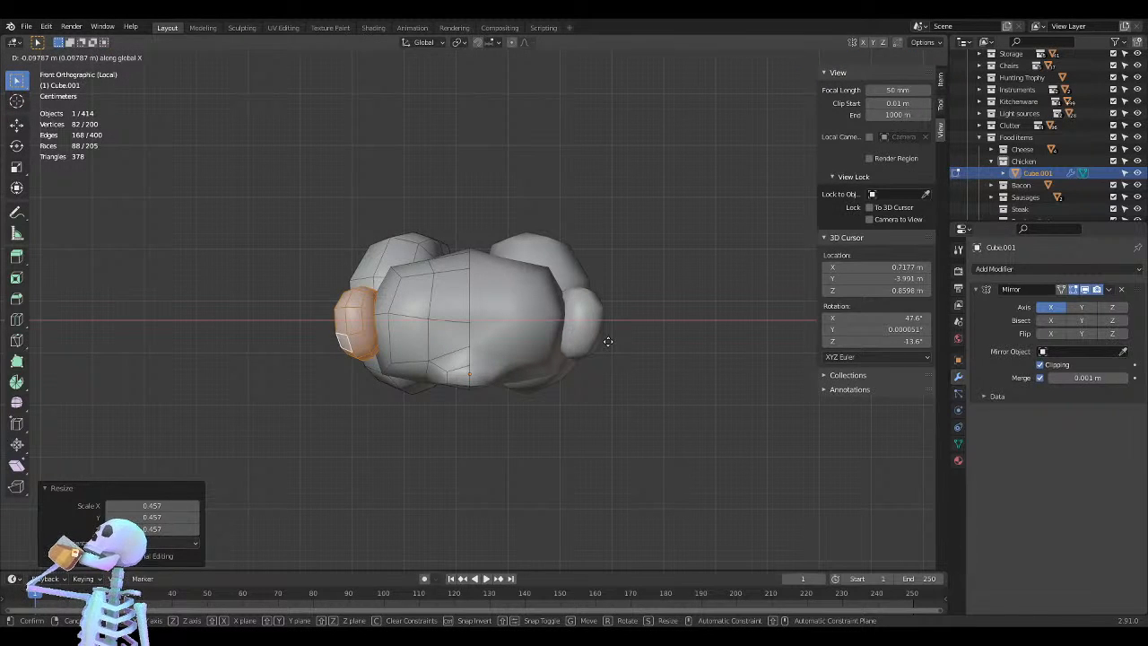
{"action": "left_click", "coordinate": [604, 344]}
Move the small limb in left view about 0.033 m away from the leg along Y and about 0.05 m down
{"action": "middle_click_drag", "start_coordinate": [377, 393], "coordinate": [494, 372]}
{"action": "key", "text": "KP_1"}
{"action": "key", "text": "KP_3"}
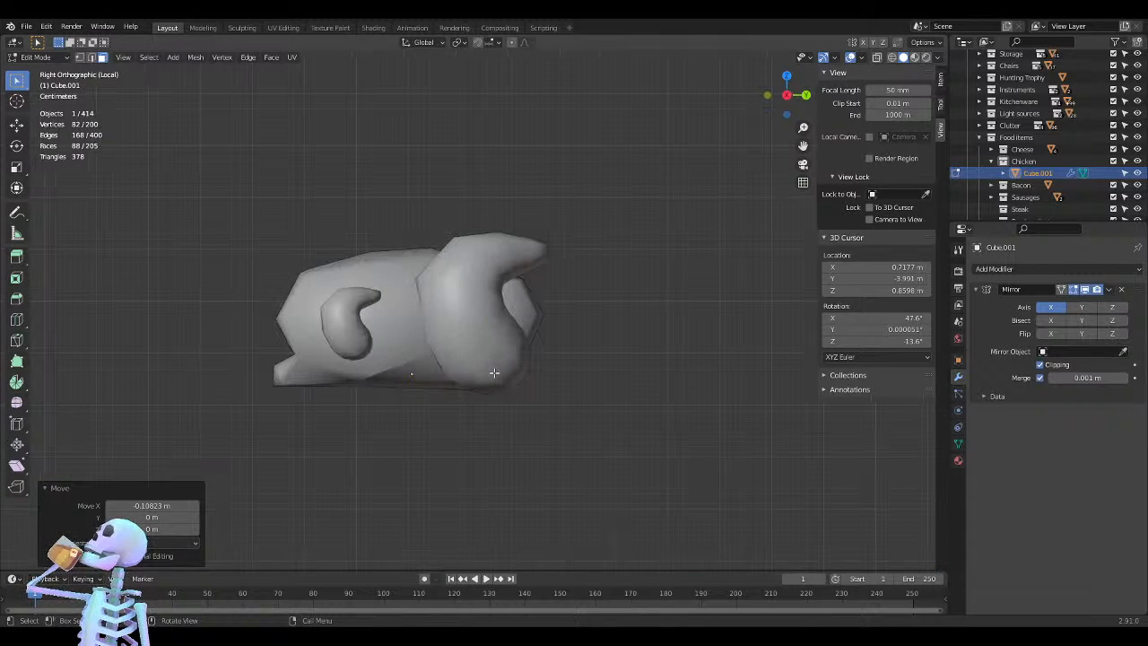
{"action": "key", "text": "ctrl+KP_3"}
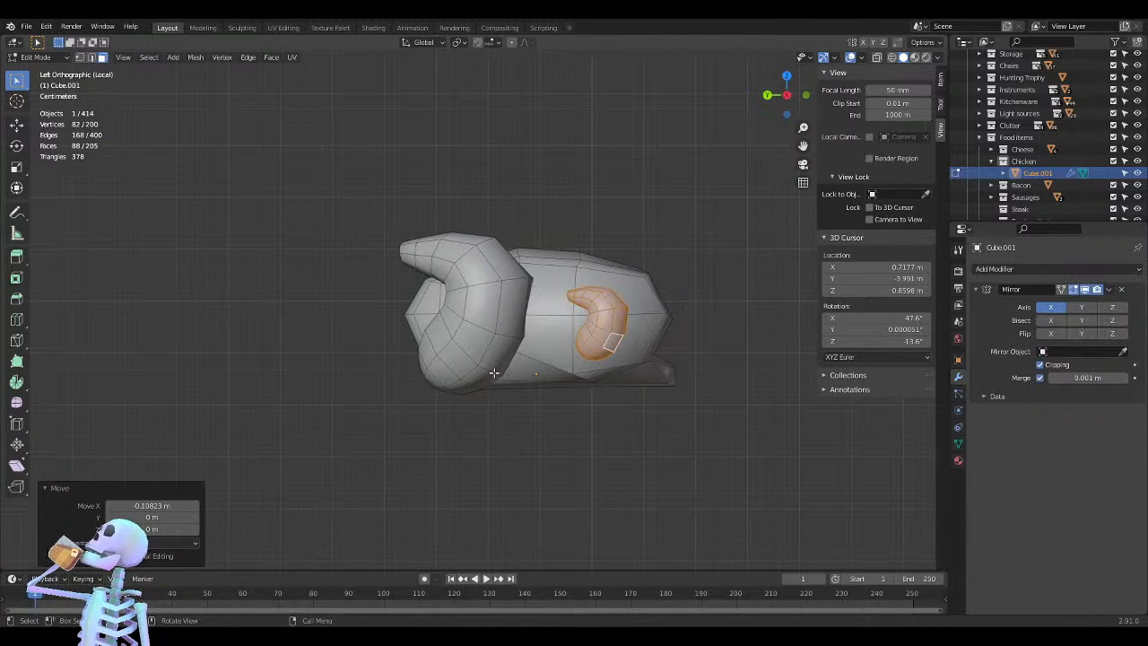
{"action": "key", "text": "g"}
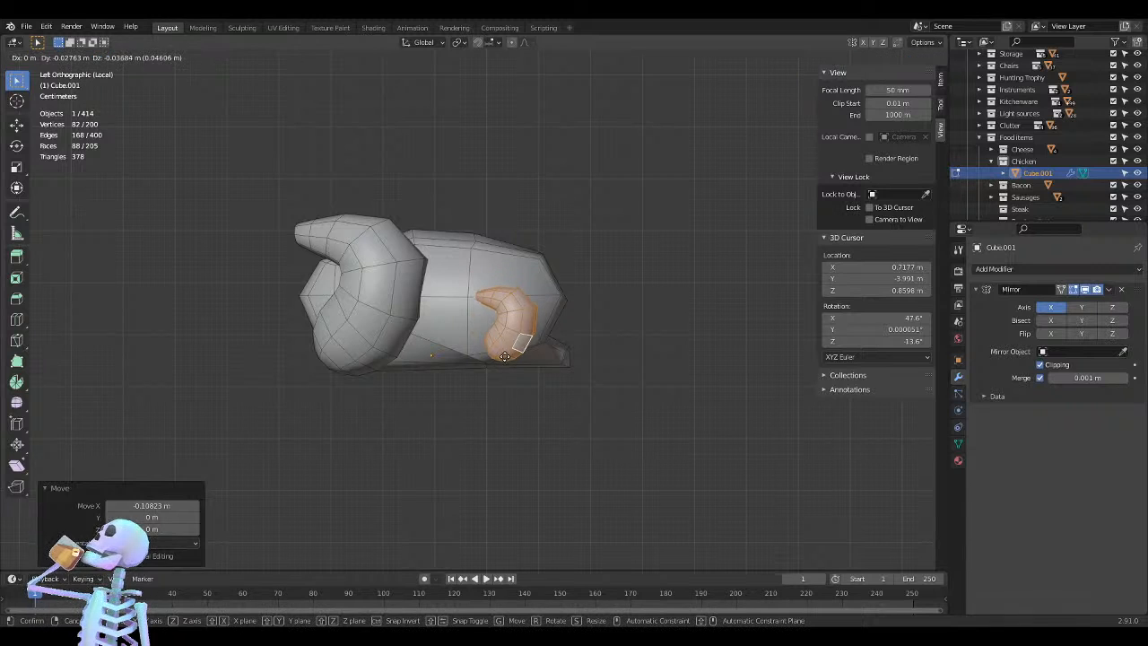
{"action": "left_click", "coordinate": [507, 358]}
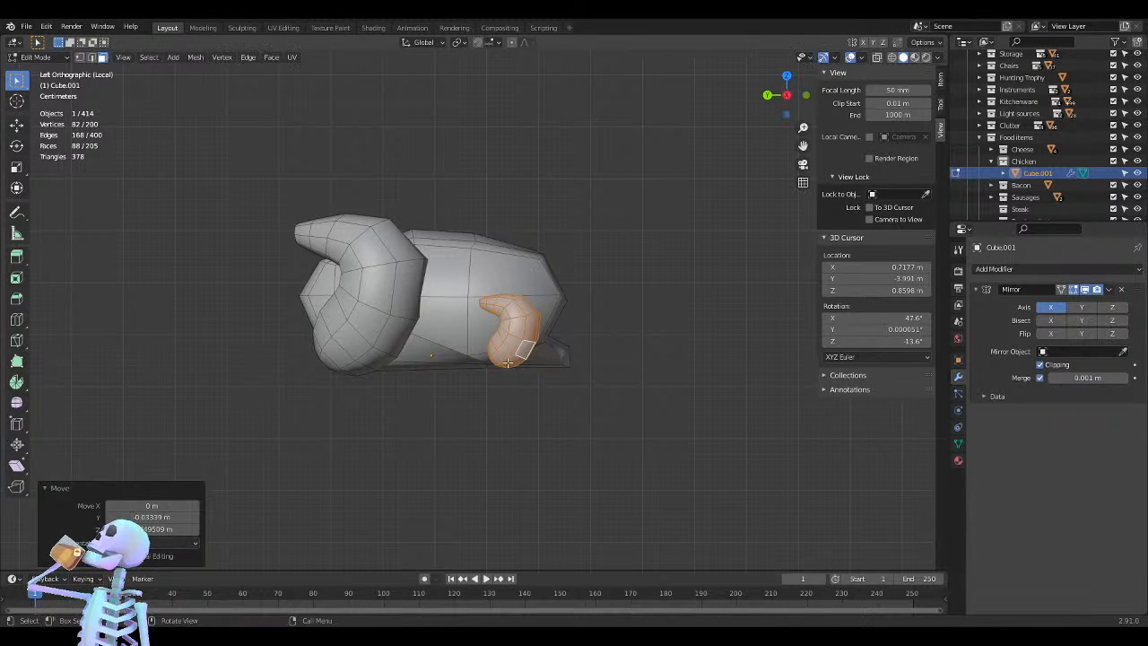
Rotate the small limb by 20.7° in front view and move it about 0.013 m inward and 0.014 m down
{"action": "scroll", "coordinate": [628, 350], "scroll_direction": "up", "scroll_amount": 3}
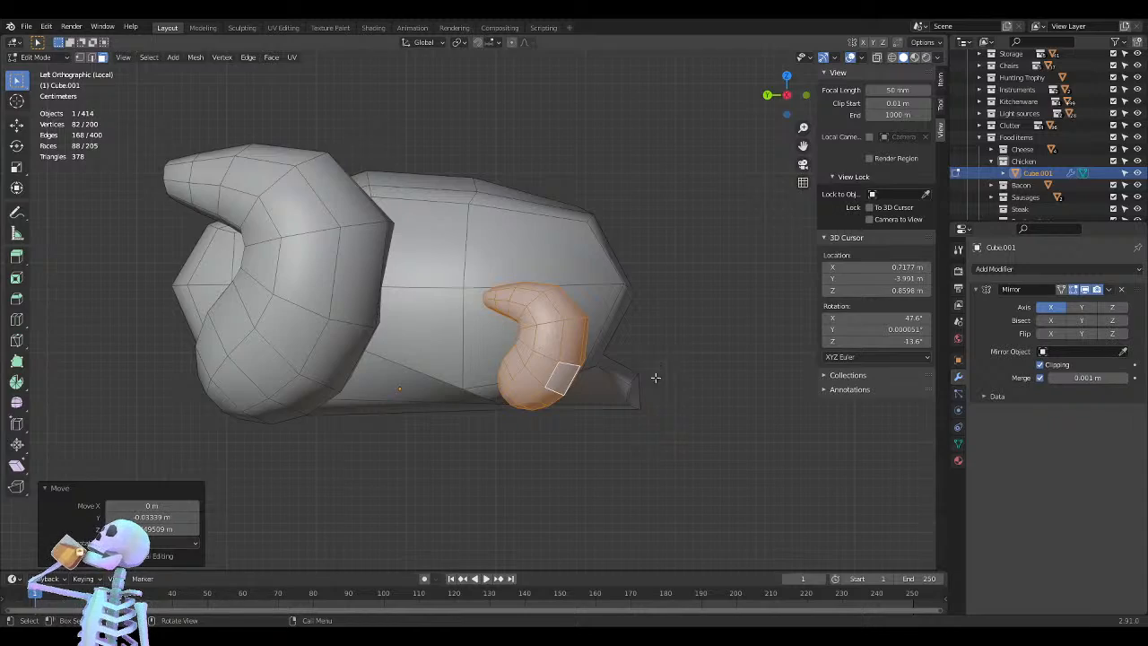
{"action": "middle_click_drag", "start_coordinate": [651, 374], "coordinate": [518, 382]}
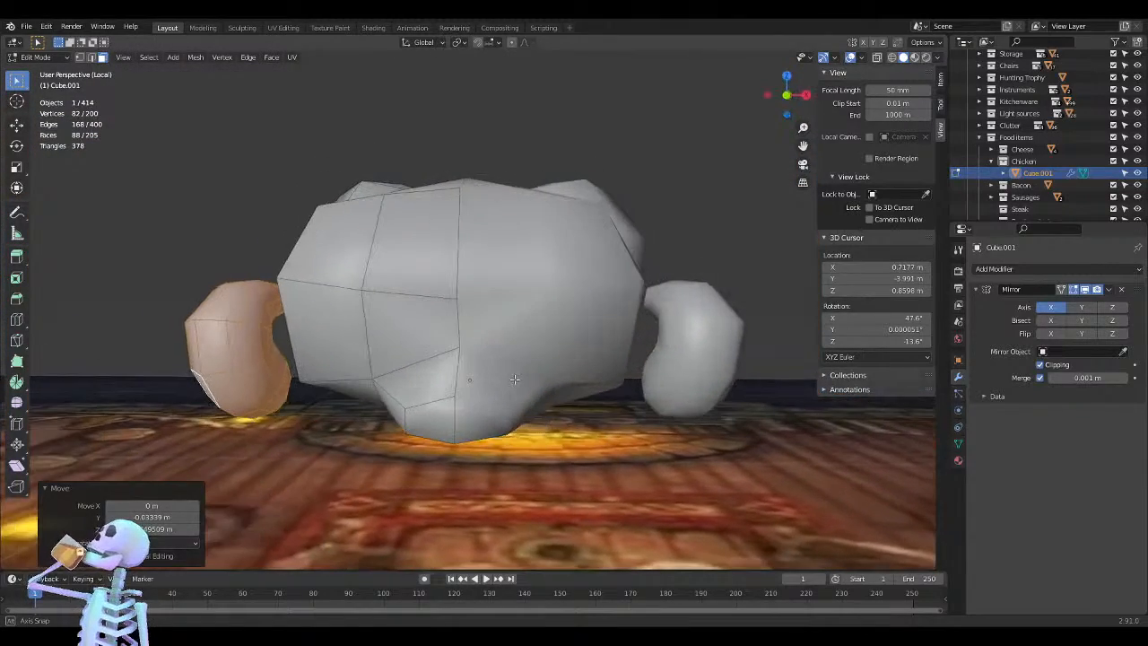
{"action": "key", "text": "KP_1"}
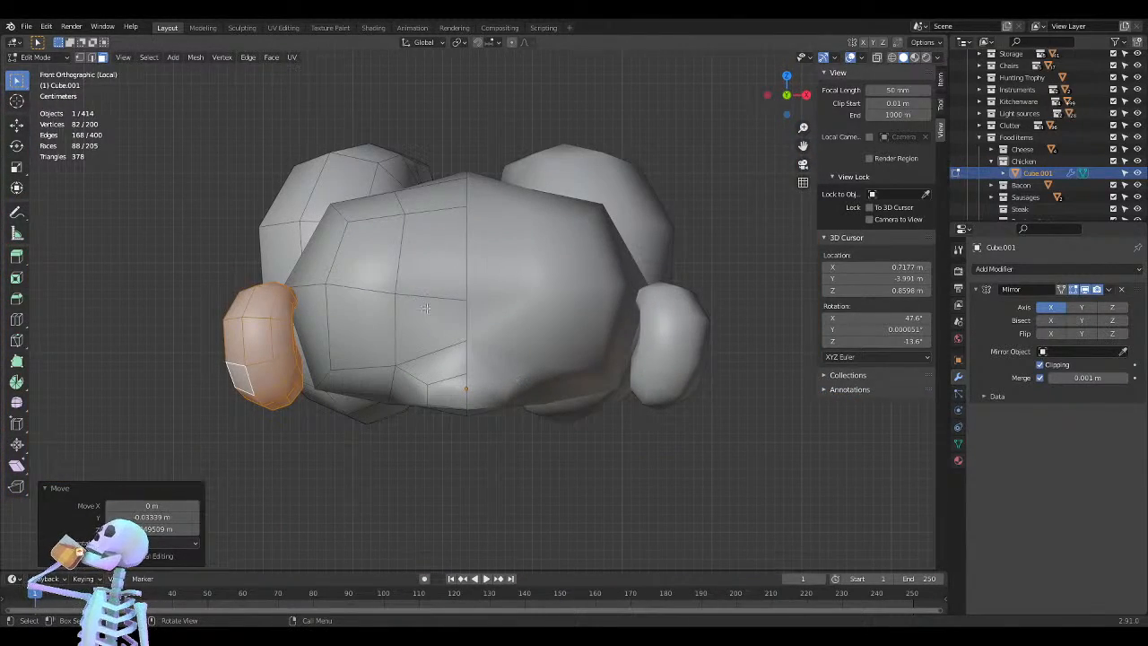
{"action": "key", "text": "r"}
{"action": "left_click", "coordinate": [427, 205]}
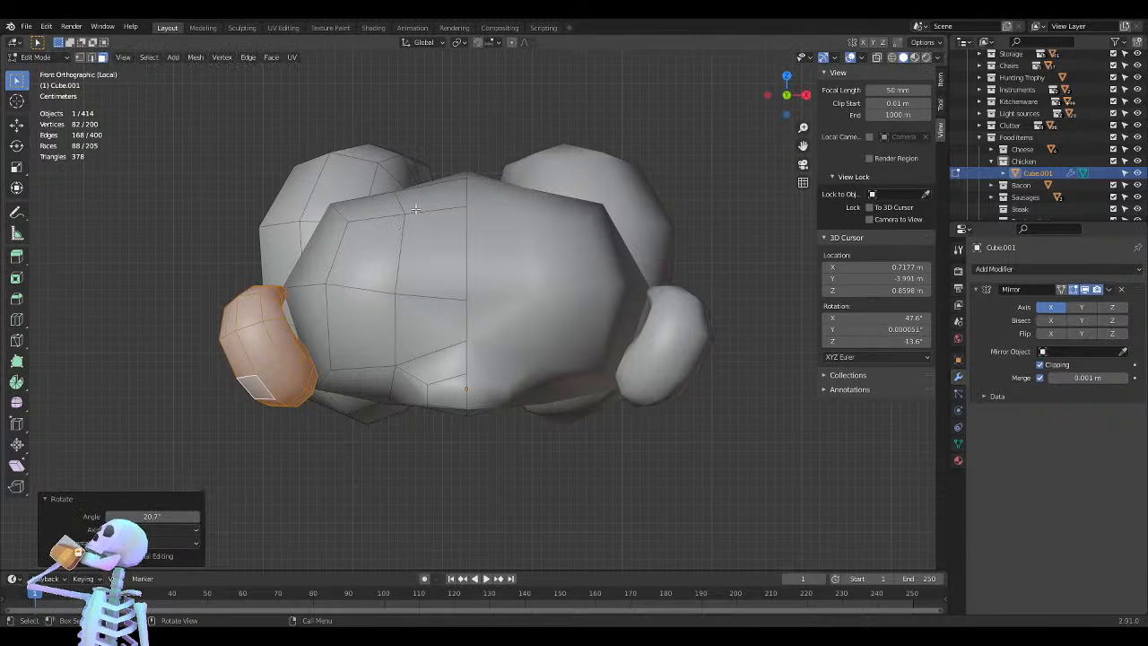
{"action": "key", "text": "g"}
{"action": "left_click", "coordinate": [428, 222]}
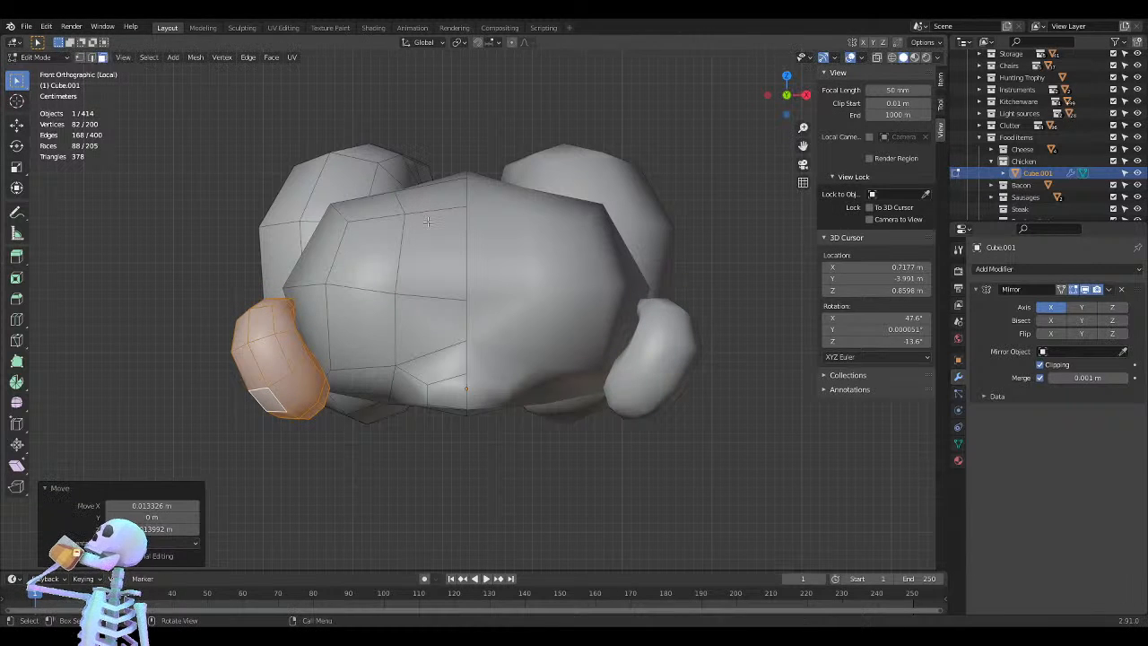
Rotate the small limb by 30.3° in top view and move it about 0.019 m along X and -0.011 m along Y
{"action": "key", "text": "KP_7"}
{"action": "key", "text": "r"}
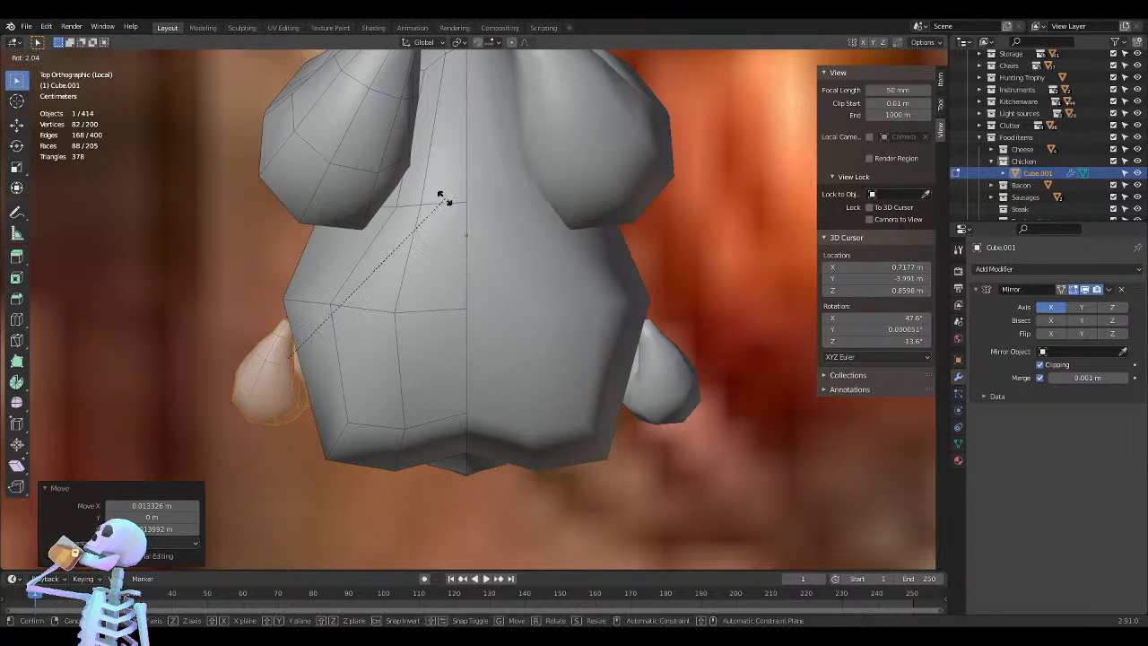
{"action": "left_click", "coordinate": [363, 97]}
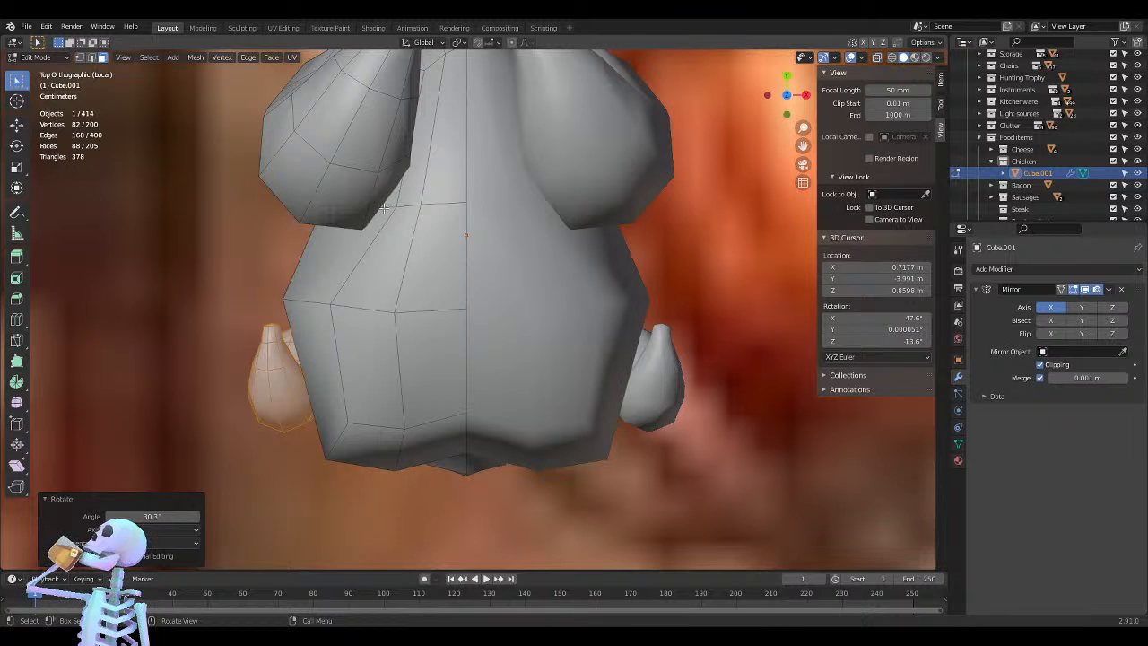
{"action": "key", "text": "g"}
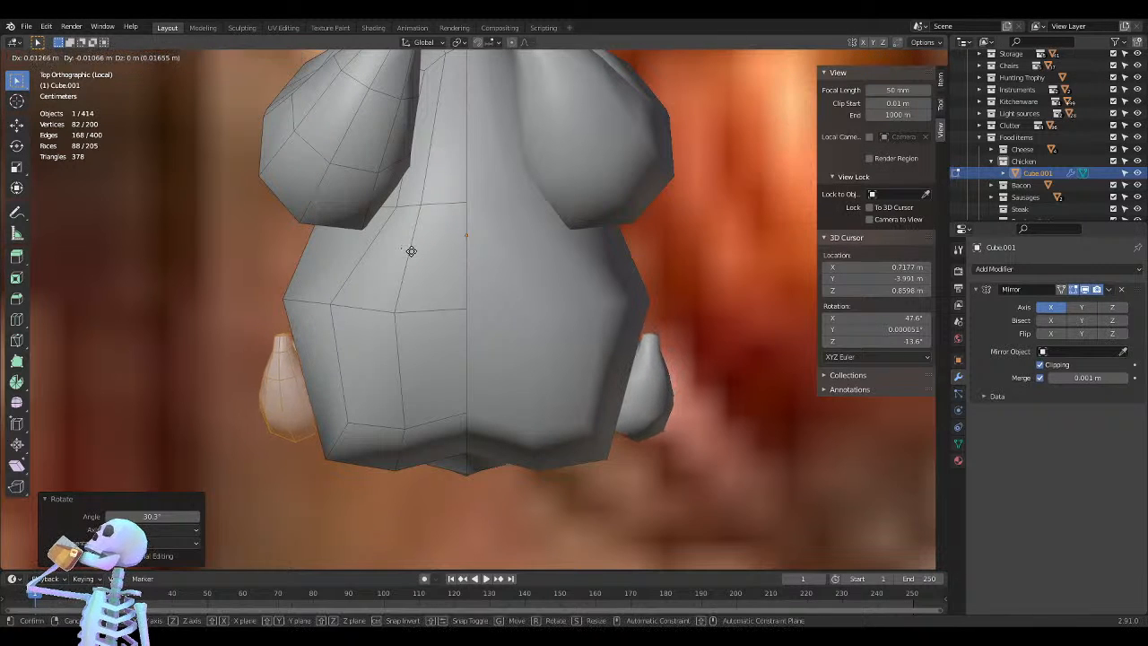
{"action": "left_click", "coordinate": [417, 251]}
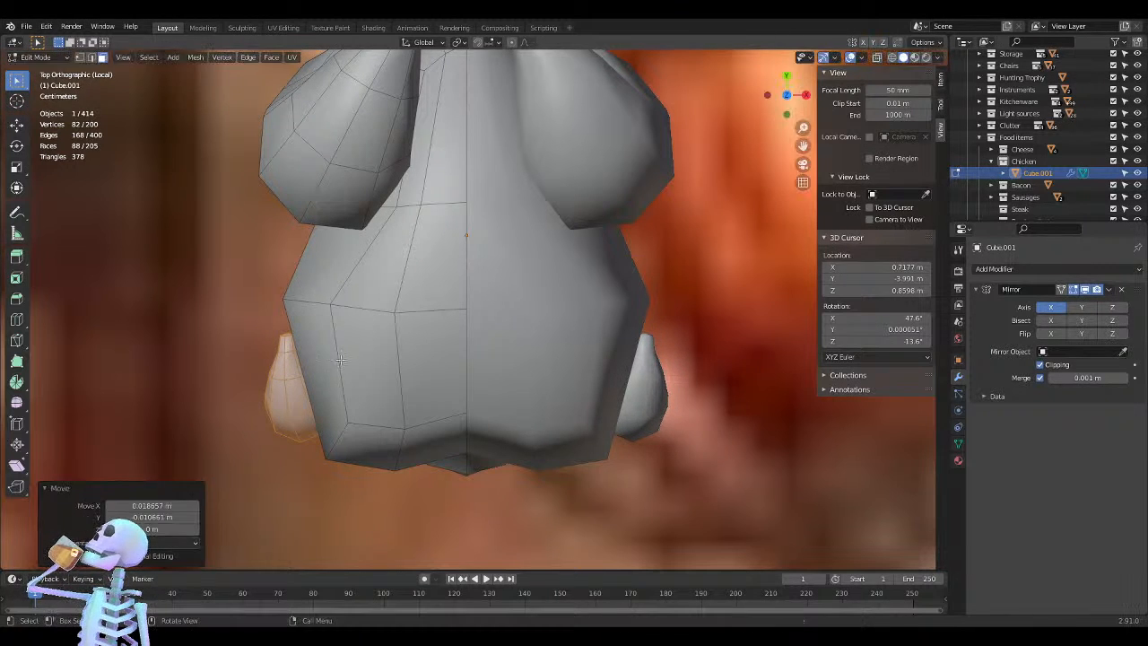
Shrink an edge loop around the thick lower section of the small limb to about 0.86 scale
{"action": "mouse_move", "coordinate": [417, 251]}
{"action": "middle_mouse_down"}
{"action": "mouse_move", "coordinate": [442, 255]}
{"action": "mouse_move", "coordinate": [429, 254]}
{"action": "middle_mouse_up"}
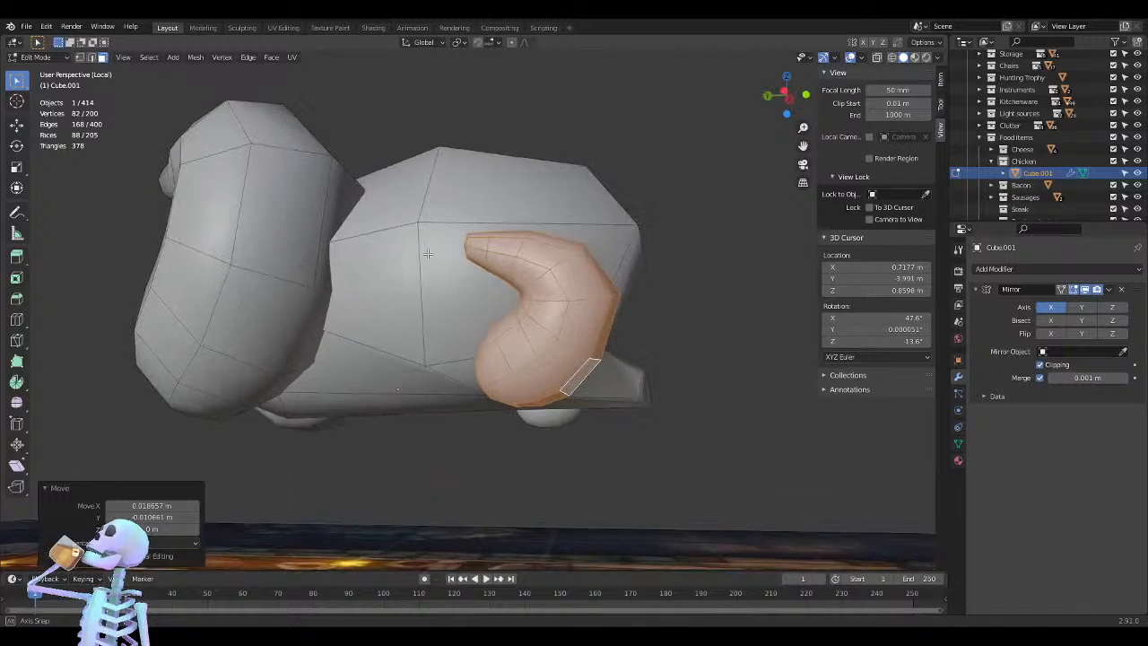
{"action": "scroll", "coordinate": [429, 254], "scroll_direction": "down", "scroll_amount": 3}
{"action": "middle_click_drag", "start_coordinate": [496, 275], "coordinate": [571, 390]}
{"action": "scroll", "coordinate": [572, 391], "scroll_direction": "up", "scroll_amount": 5}
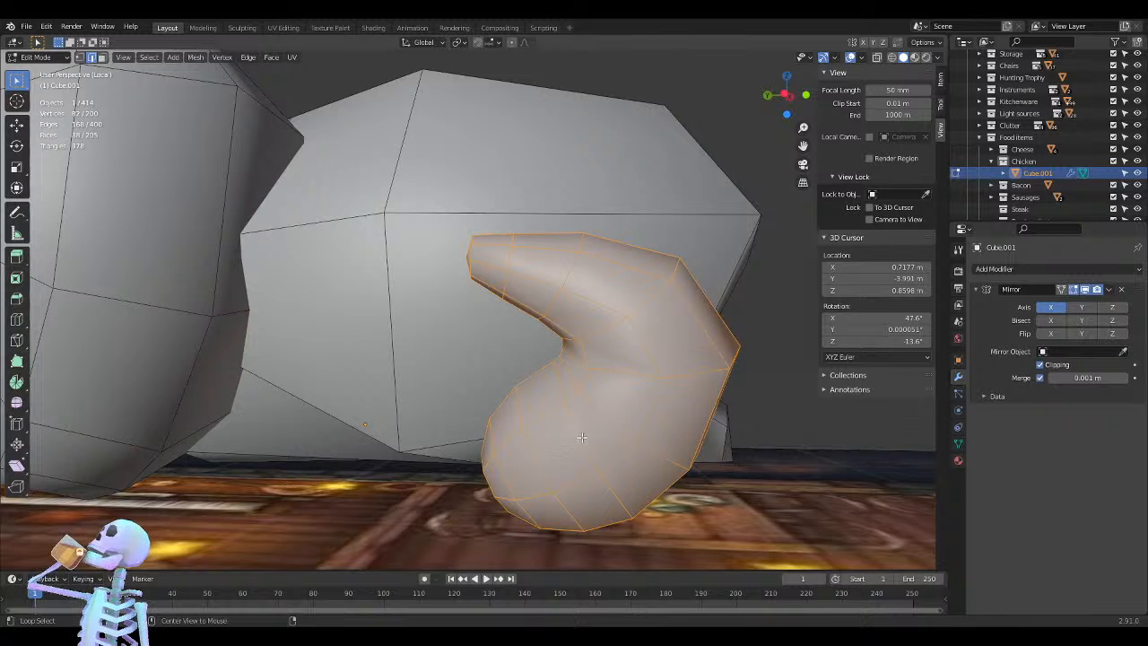
{"action": "left_click", "coordinate": [582, 436], "text": "alt"}
{"action": "key", "text": "s"}
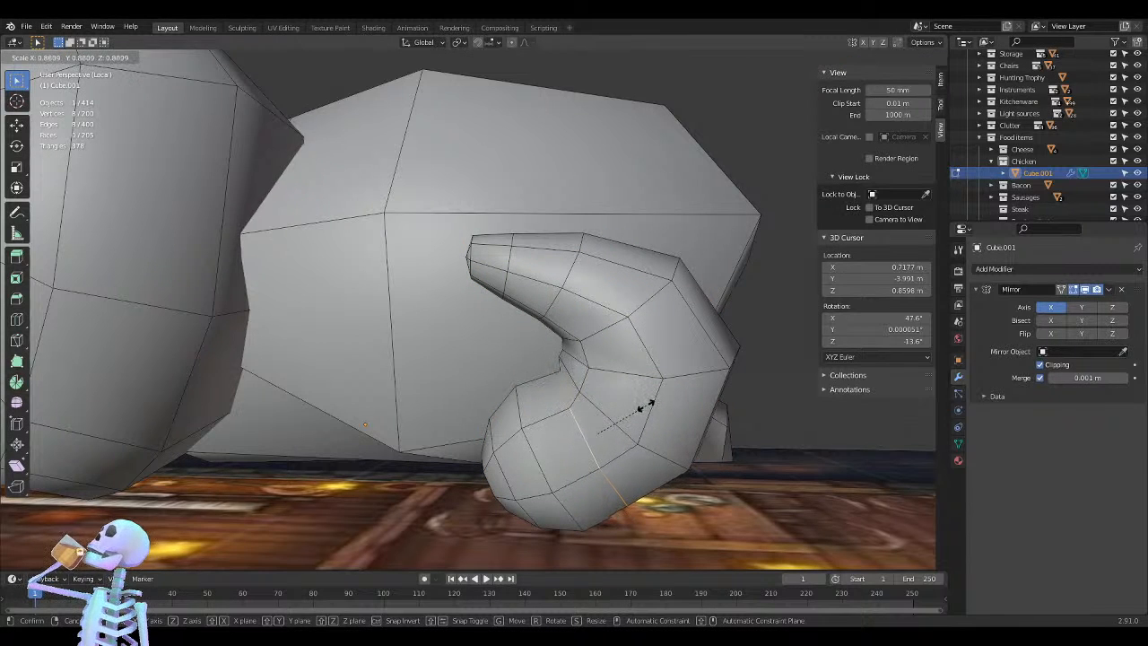
{"action": "left_click", "coordinate": [646, 405]}
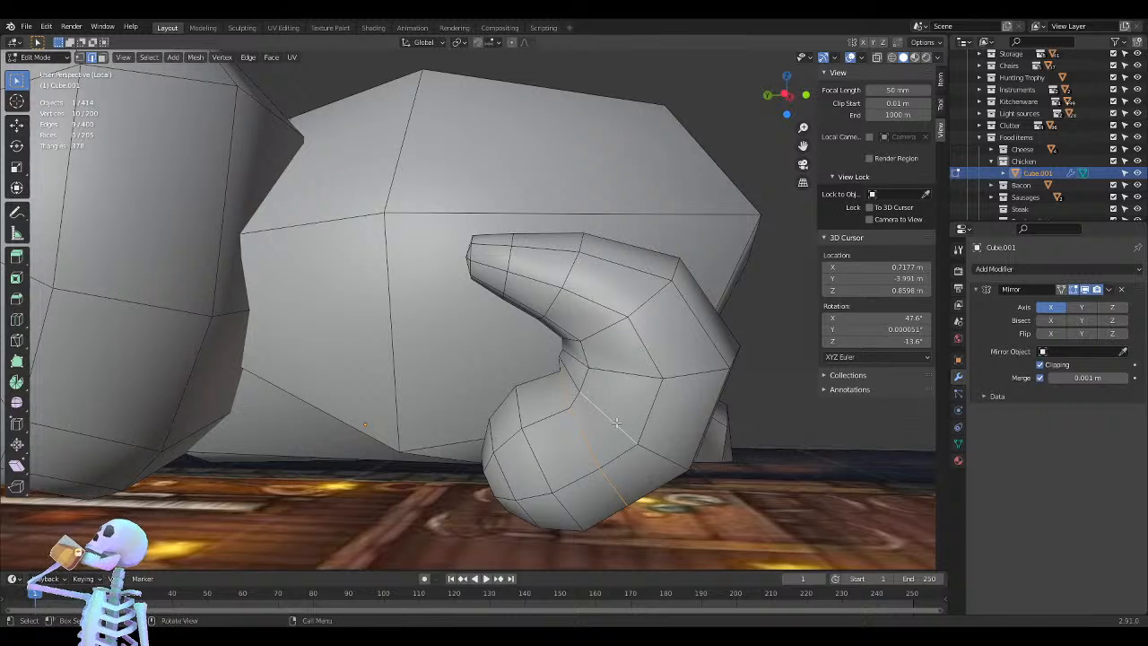
Scale the adjacent edge loop, one closer to the small limb's bend, to 0.778
{"action": "left_click", "coordinate": [616, 423]}
{"action": "left_click", "coordinate": [616, 423], "text": "alt"}
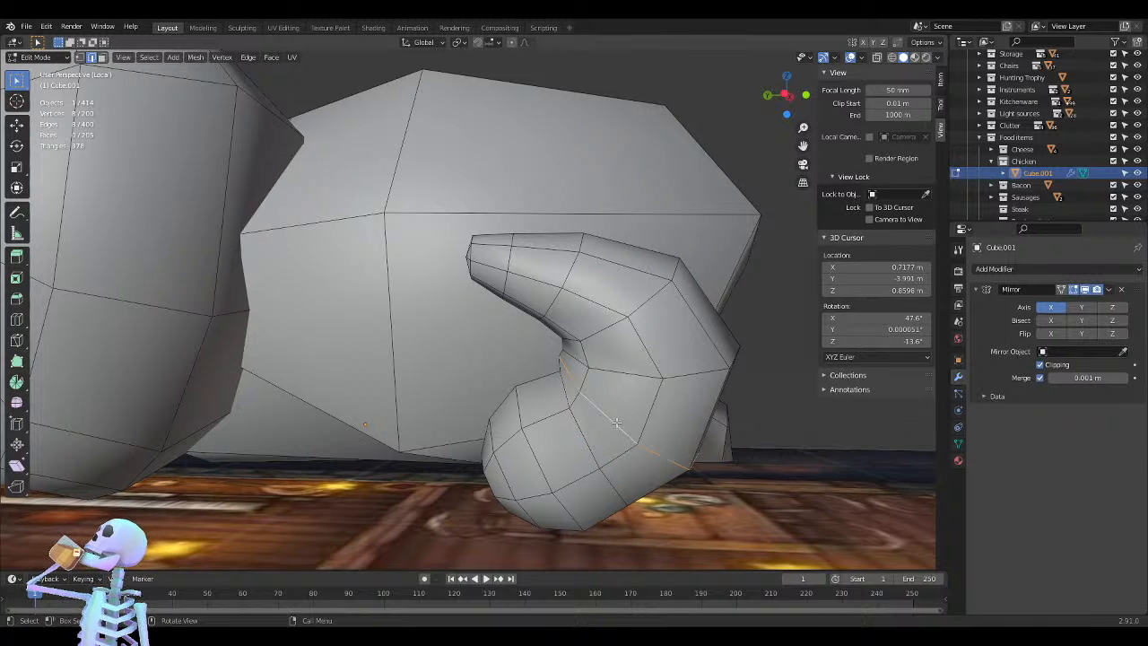
{"action": "key", "text": "s"}
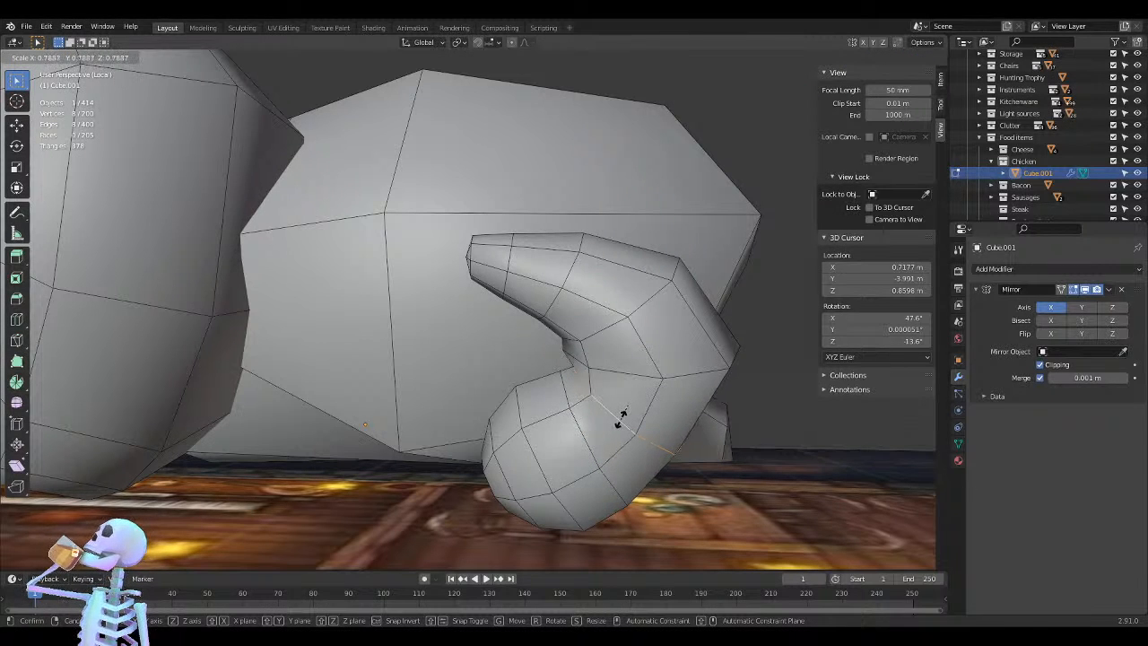
{"action": "left_click", "coordinate": [620, 414]}
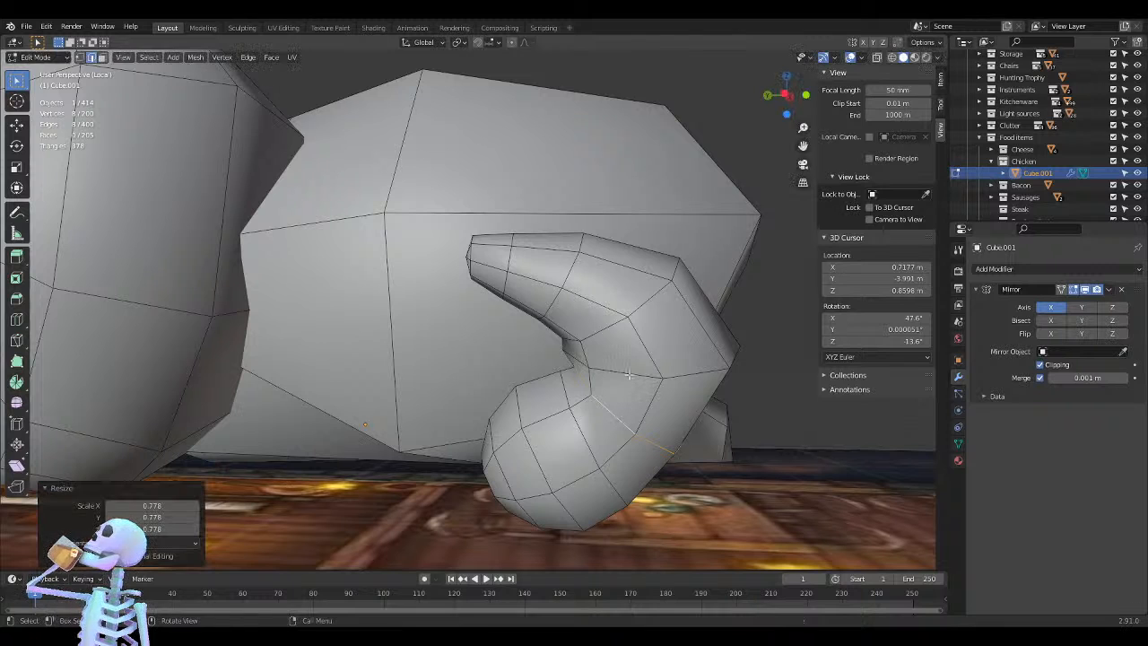
Scale the edge loop at the middle of the small limb's bend to 0.576
{"action": "middle_click_drag", "start_coordinate": [629, 374], "coordinate": [637, 386]}
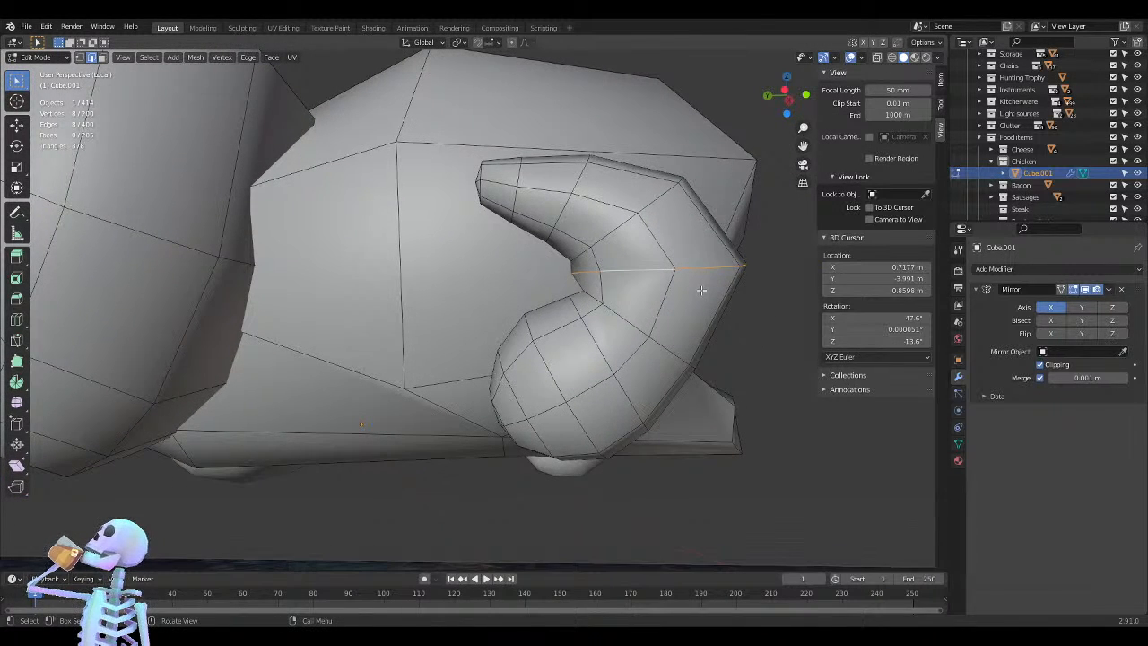
{"action": "key", "text": "s"}
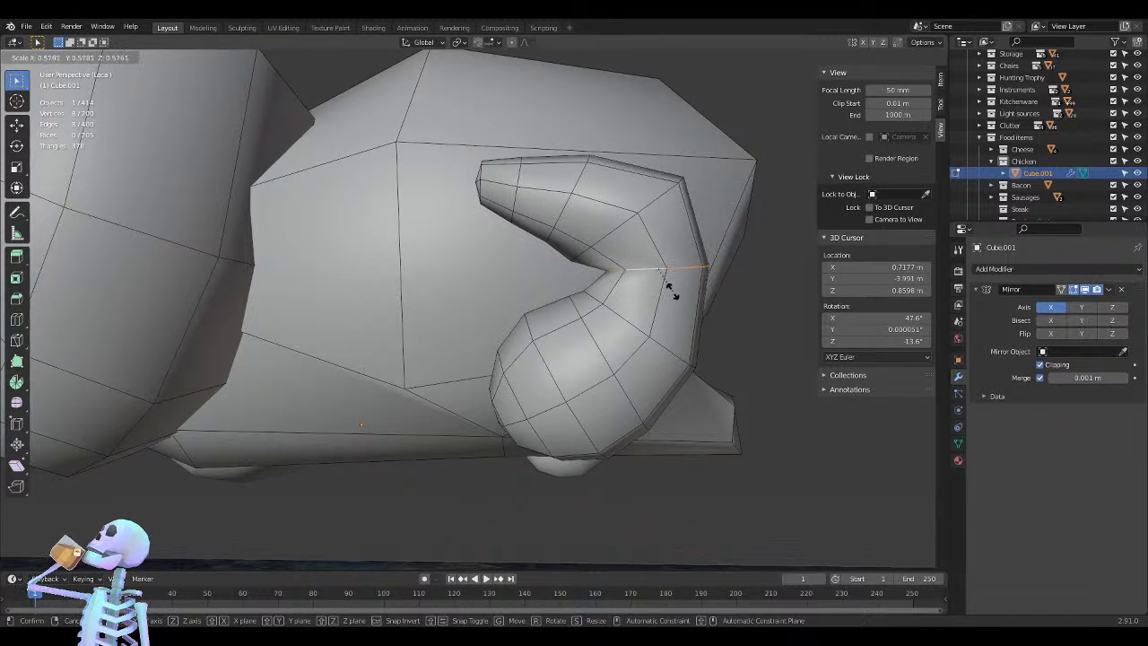
{"action": "left_click", "coordinate": [671, 289]}
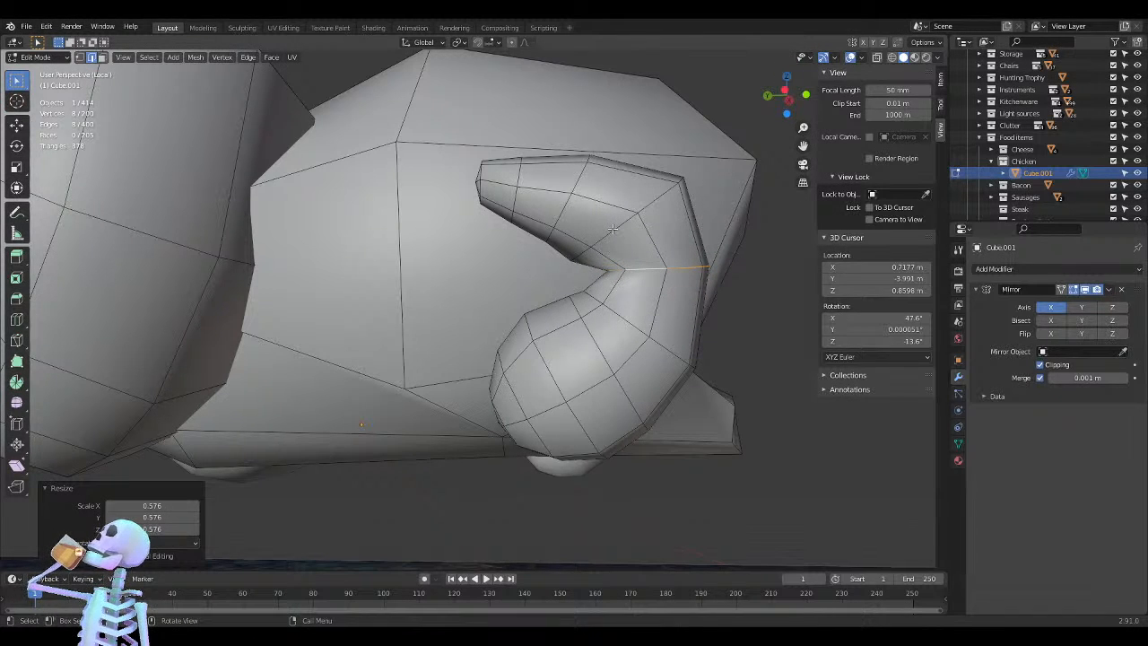
{"action": "key", "text": "s"}
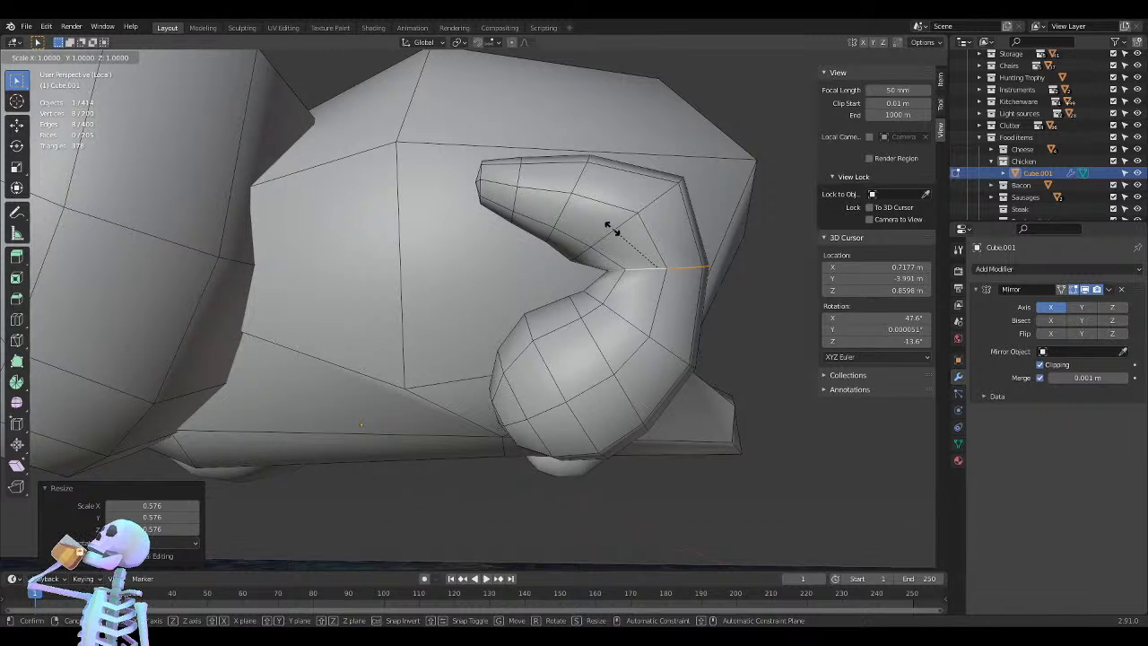
{"action": "right_click", "coordinate": [610, 229]}
Scale the next two edge loops from the bend toward the small limb's thin end to about 0.49 and 0.654
{"action": "left_click", "coordinate": [615, 228], "text": "alt"}
{"action": "key", "text": "s"}
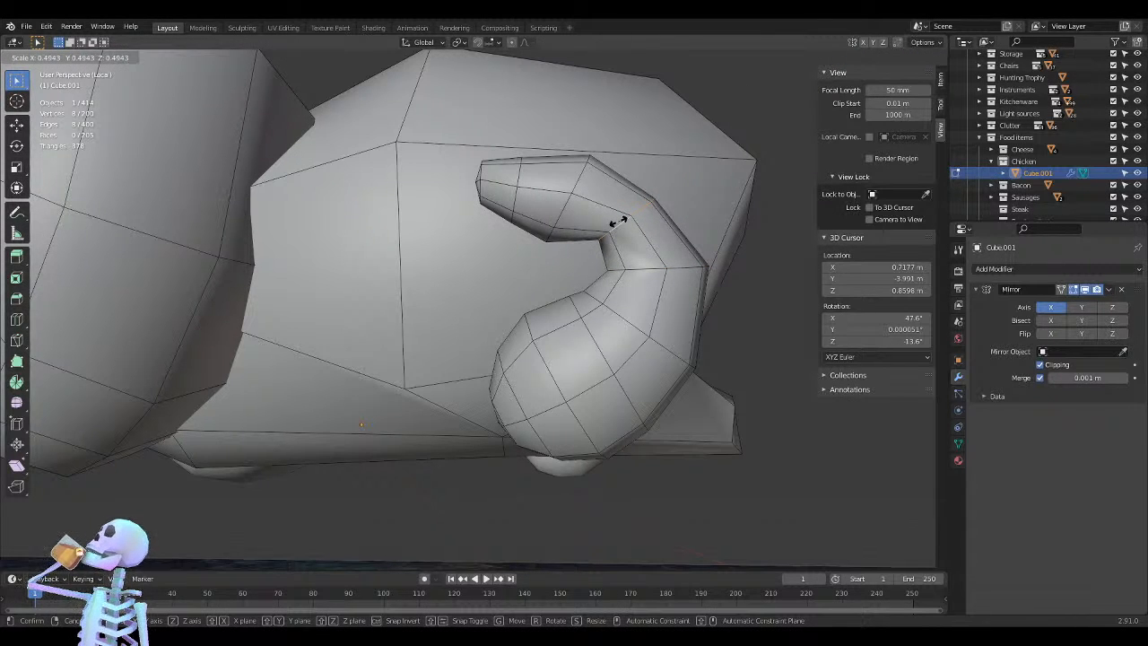
{"action": "left_click", "coordinate": [617, 222]}
{"action": "left_click", "coordinate": [559, 209]}
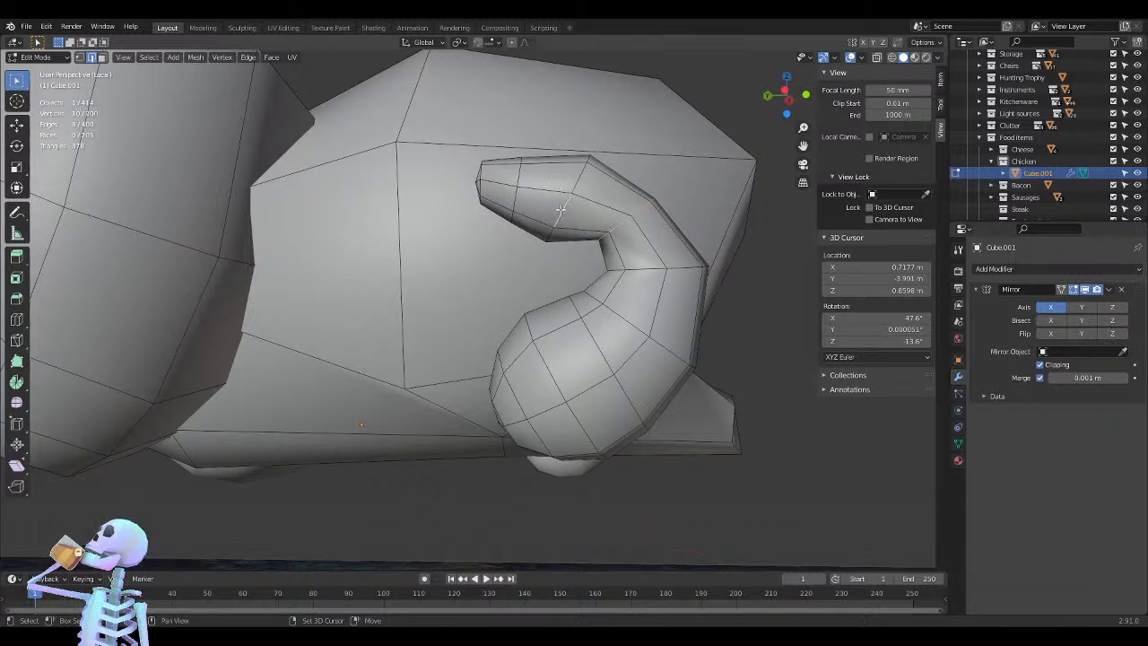
{"action": "left_click", "coordinate": [559, 209], "text": "shift"}
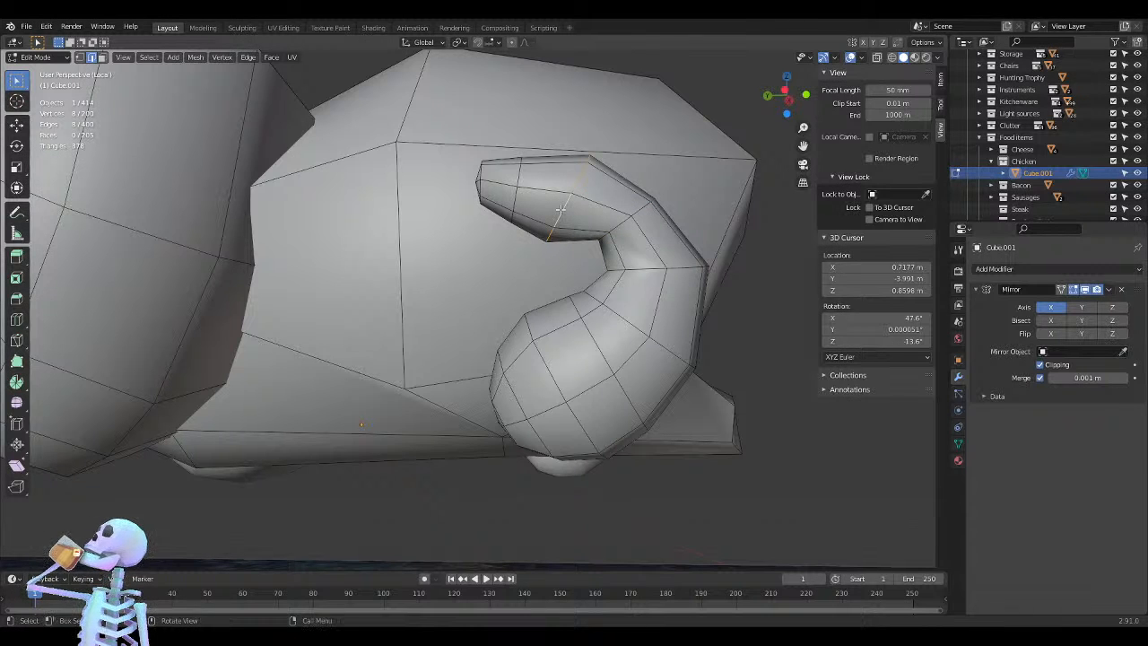
{"action": "key", "text": "s"}
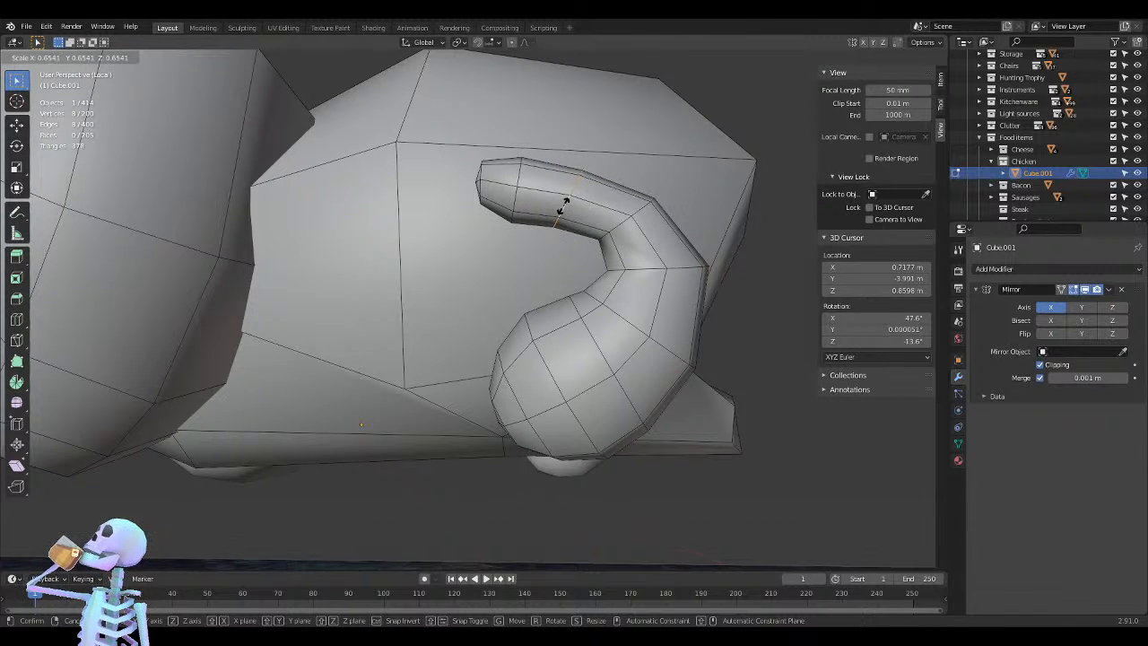
{"action": "left_click", "coordinate": [565, 203]}
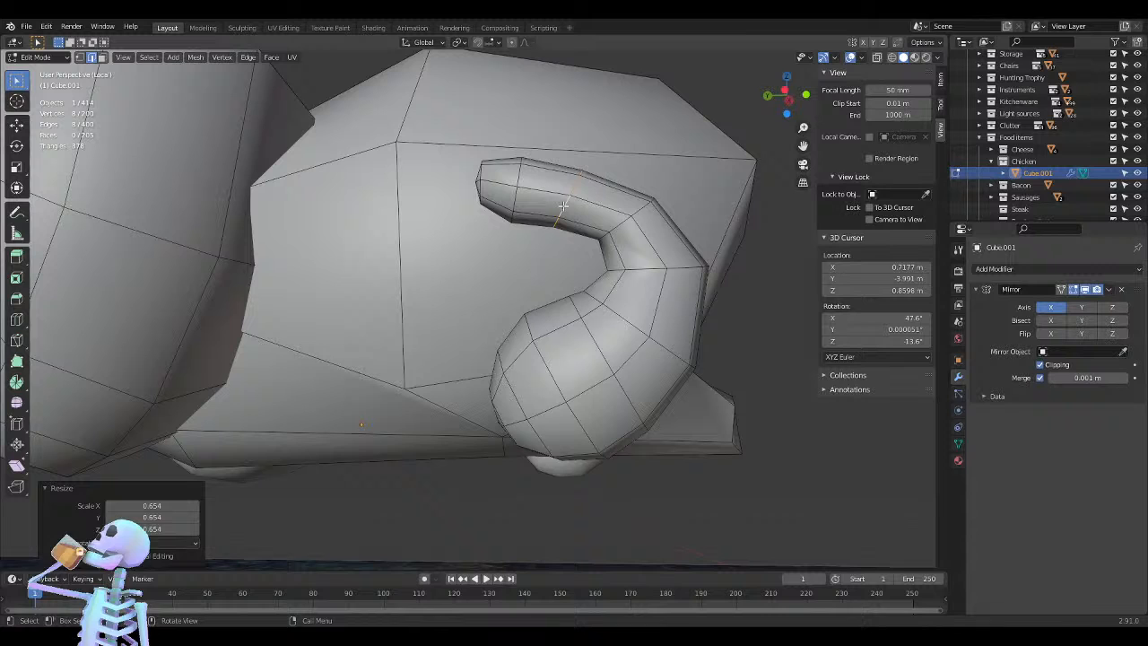
Scale the edge loop closest to the small limb's thin tip to about 0.784
{"action": "left_click", "coordinate": [518, 197]}
{"action": "left_click", "coordinate": [515, 195], "text": "alt"}
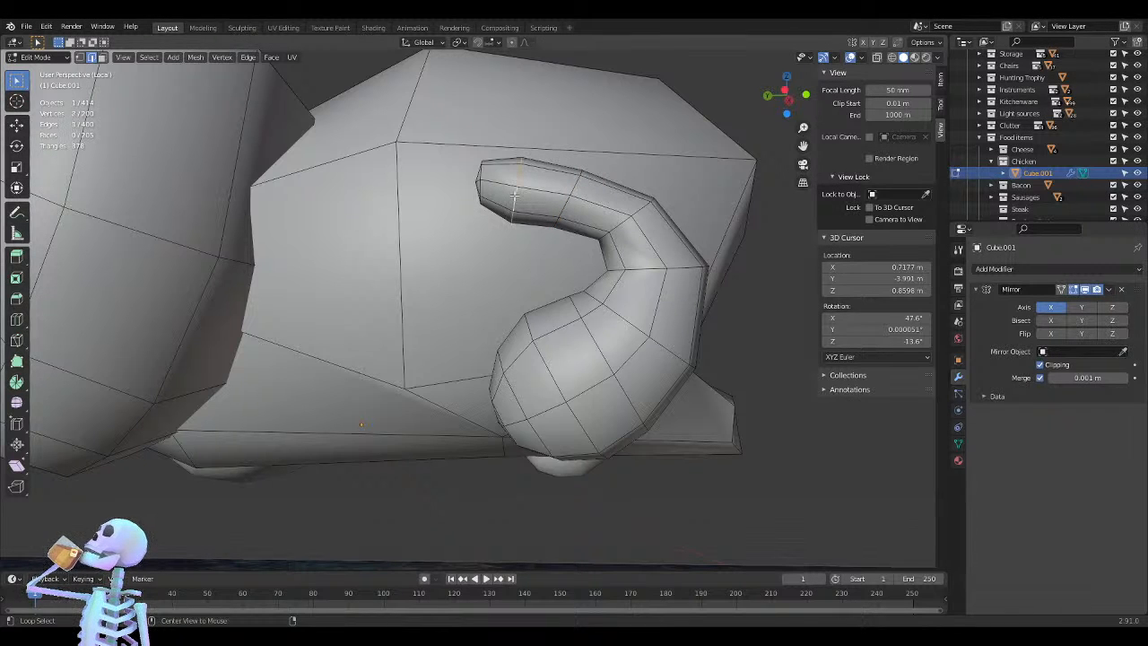
{"action": "key", "text": "s"}
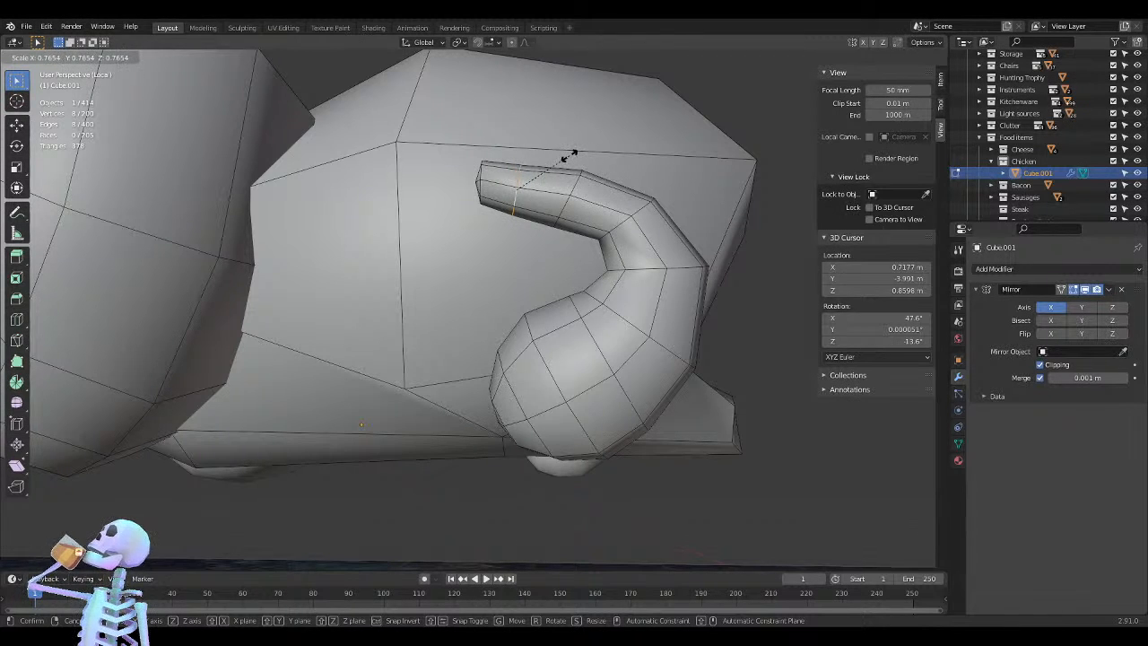
{"action": "left_click", "coordinate": [574, 154]}
Scale an edge loop around the small limb's rounded bulb to 0.890
{"action": "middle_click_drag", "start_coordinate": [575, 222], "coordinate": [660, 218]}
{"action": "scroll", "coordinate": [660, 218], "scroll_direction": "down", "scroll_amount": 5}
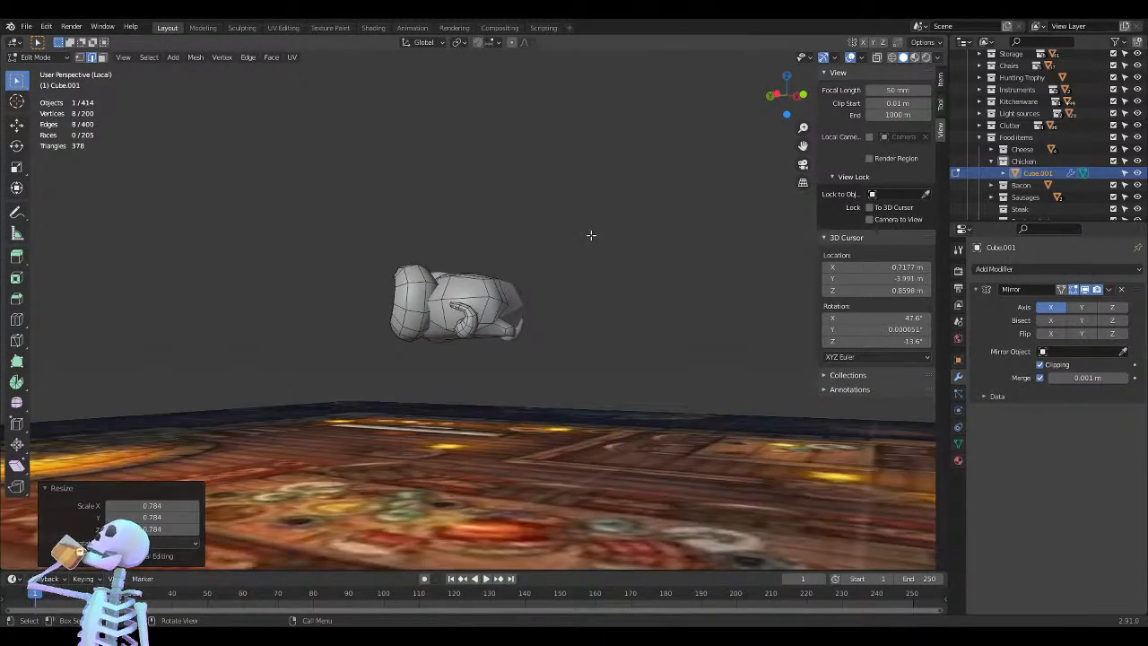
{"action": "scroll", "coordinate": [589, 235], "scroll_direction": "up", "scroll_amount": 4}
{"action": "middle_click_drag", "start_coordinate": [591, 241], "coordinate": [599, 257]}
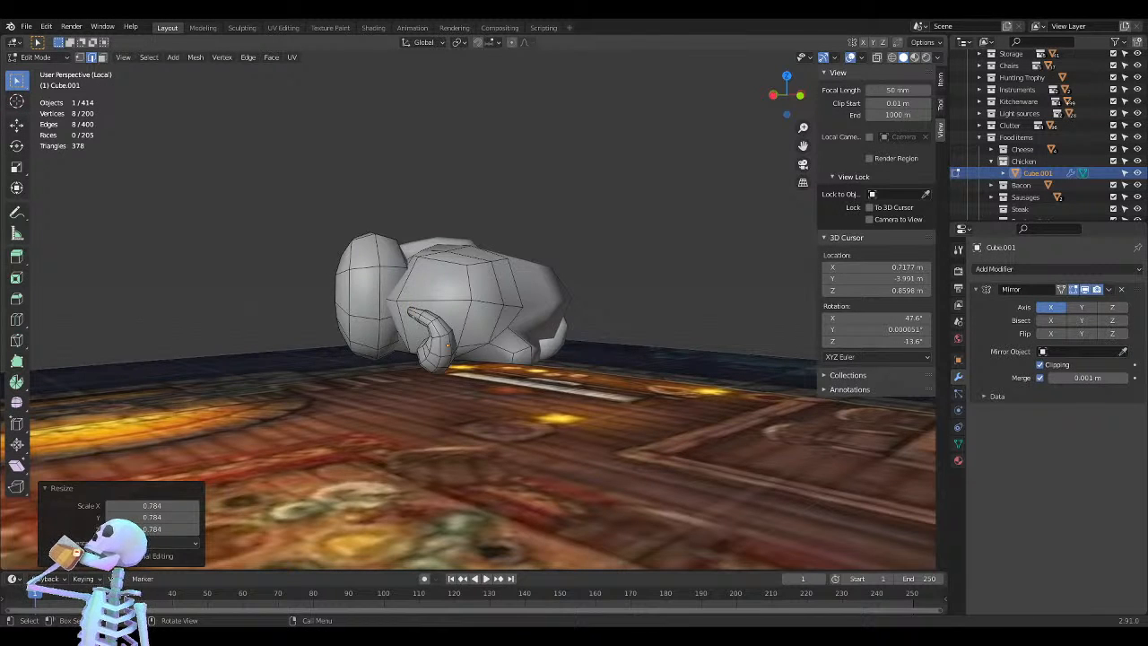
{"action": "middle_click_drag", "start_coordinate": [541, 350], "coordinate": [600, 317]}
{"action": "scroll", "coordinate": [543, 300], "scroll_direction": "up", "scroll_amount": 5}
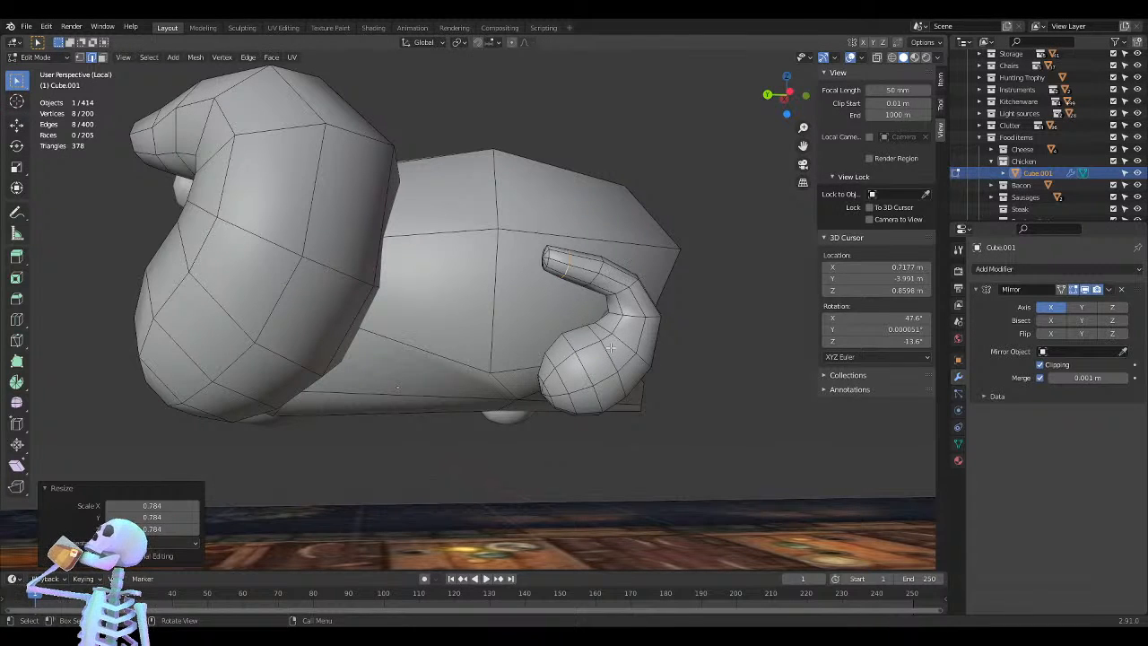
{"action": "left_click", "coordinate": [579, 368]}
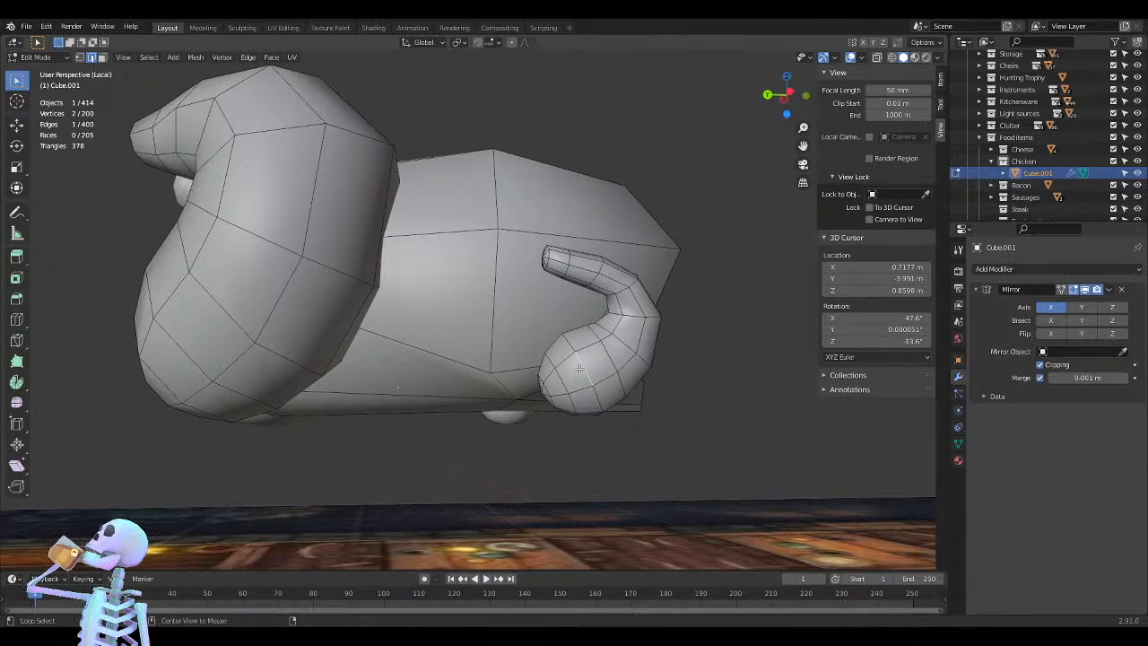
{"action": "middle_click_drag", "start_coordinate": [682, 328], "coordinate": [671, 333]}
{"action": "key", "text": "s"}
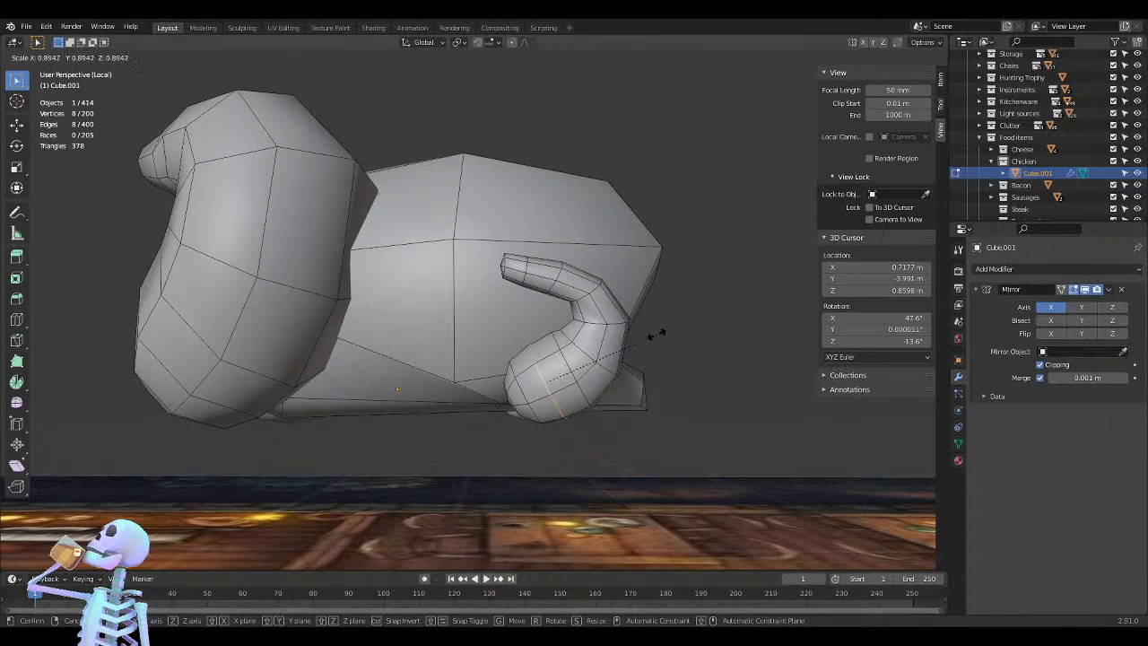
{"action": "left_click", "coordinate": [634, 341]}
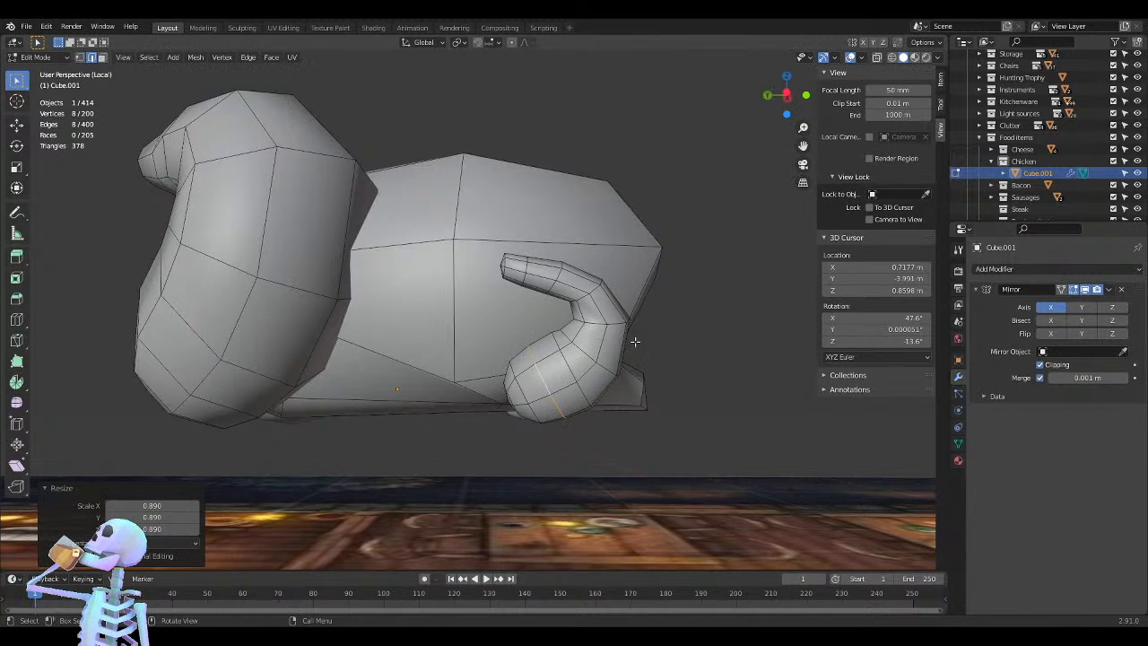
Scale the bulb's neighbouring edge loop on the side toward the bend to 0.946
{"action": "left_click", "coordinate": [568, 368]}
{"action": "left_click", "coordinate": [569, 368], "text": "alt"}
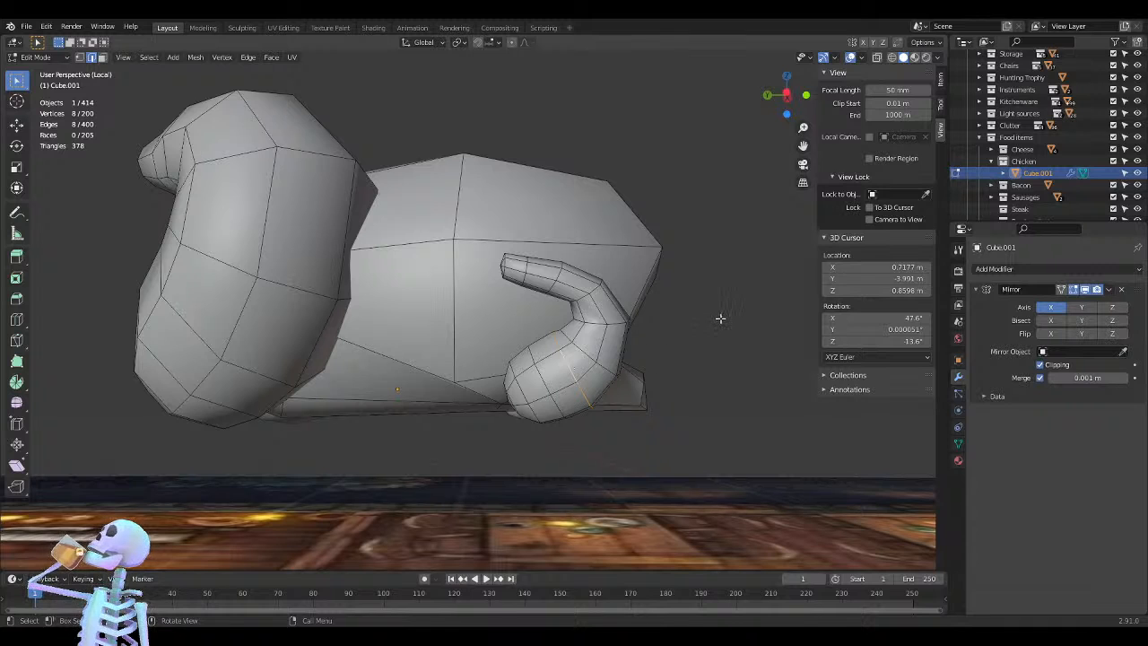
{"action": "key", "text": "s"}
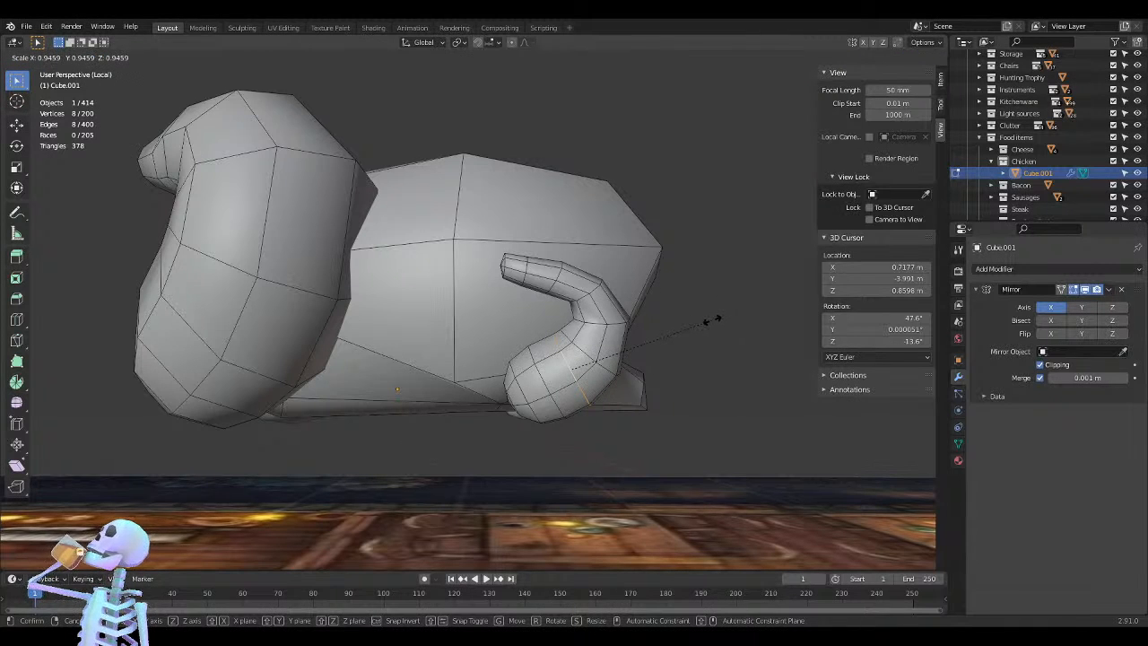
{"action": "left_click", "coordinate": [711, 321]}
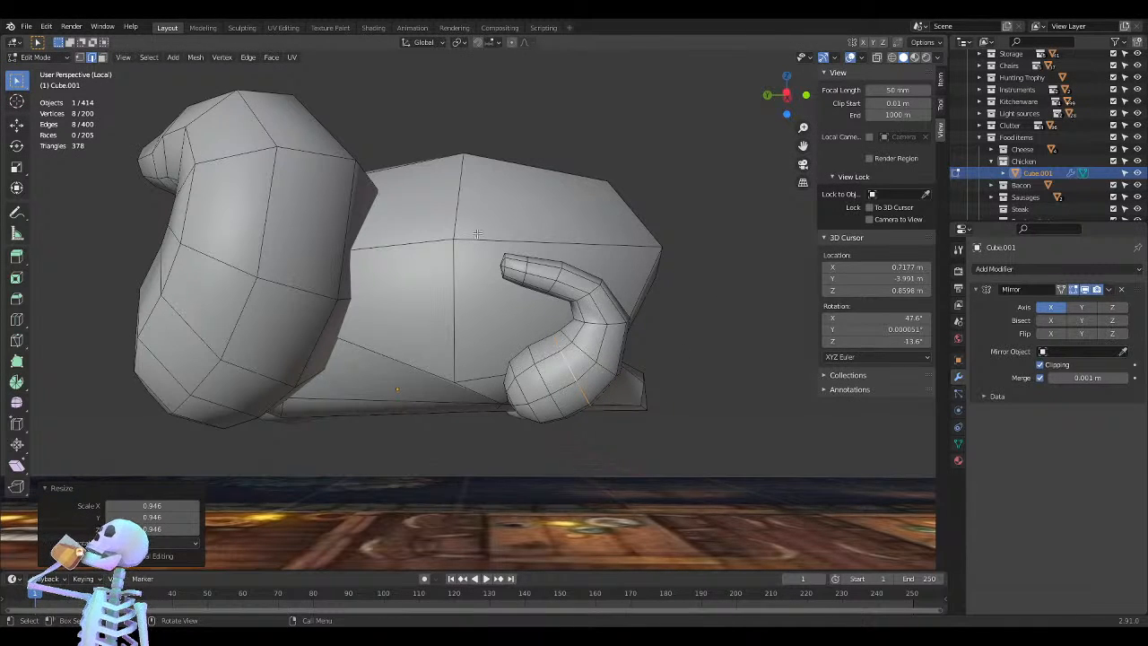
Select all faces of the small limb and rotate it by -22.1° in left view
{"action": "key", "text": "3"}
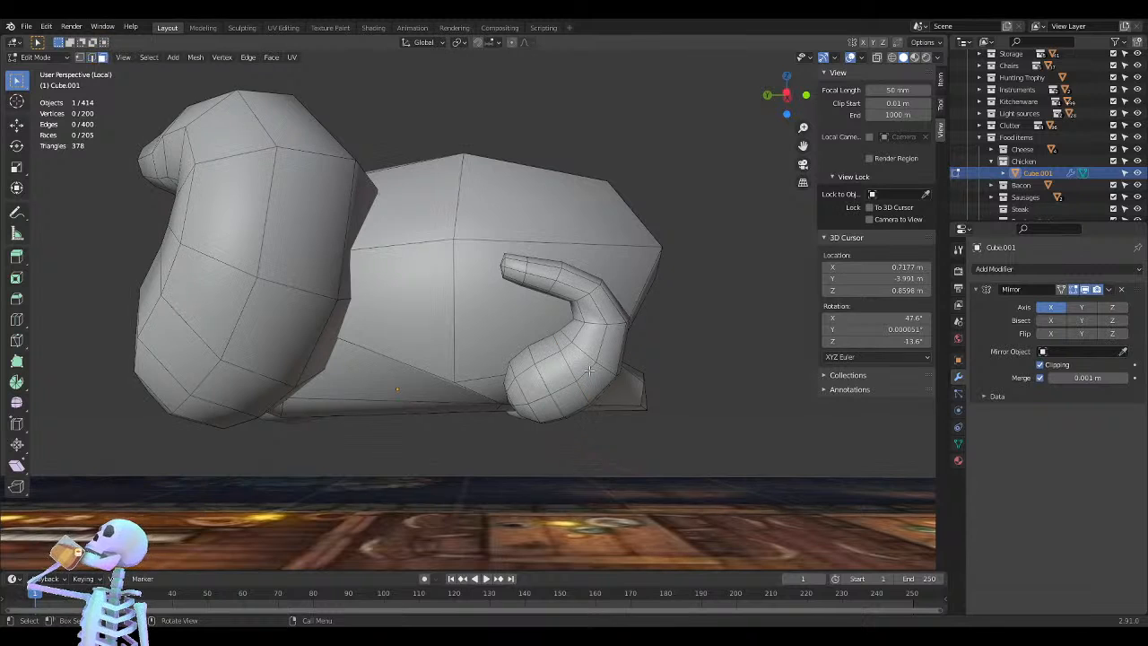
{"action": "left_click", "coordinate": [578, 365]}
{"action": "key", "text": "ctrl+KP_Add"}
{"action": "key", "text": "ctrl+KP_Add"}
{"action": "key", "text": "ctrl+KP_Add"}
{"action": "key", "text": "ctrl+KP_Add"}
{"action": "key", "text": "ctrl+KP_Add"}
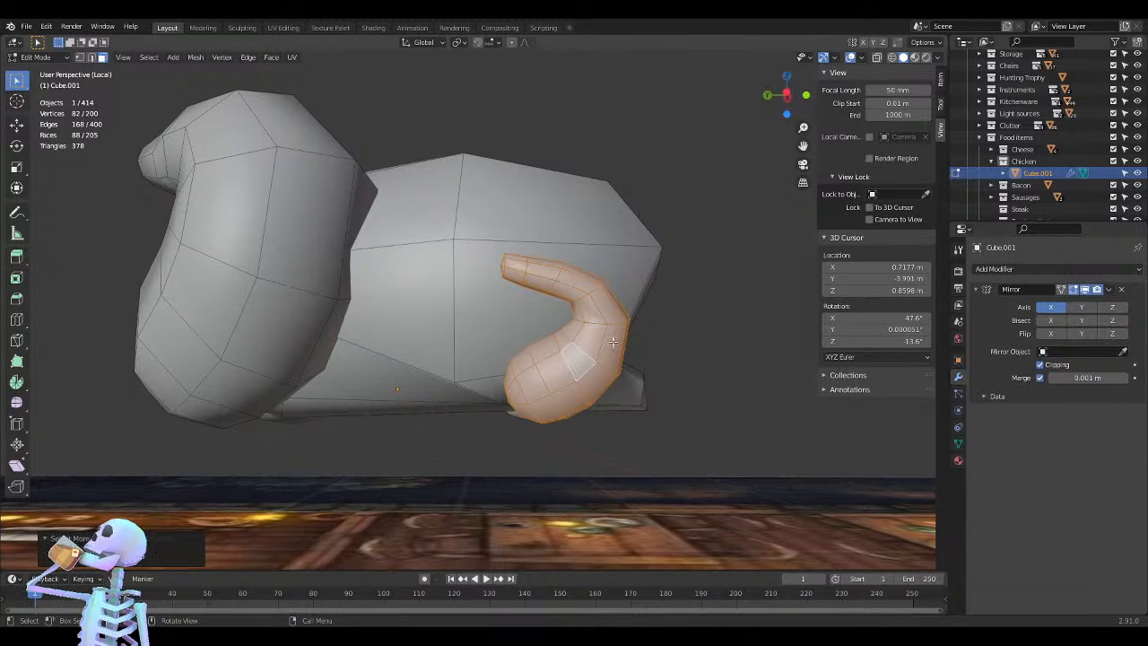
{"action": "key", "text": "KP_3"}
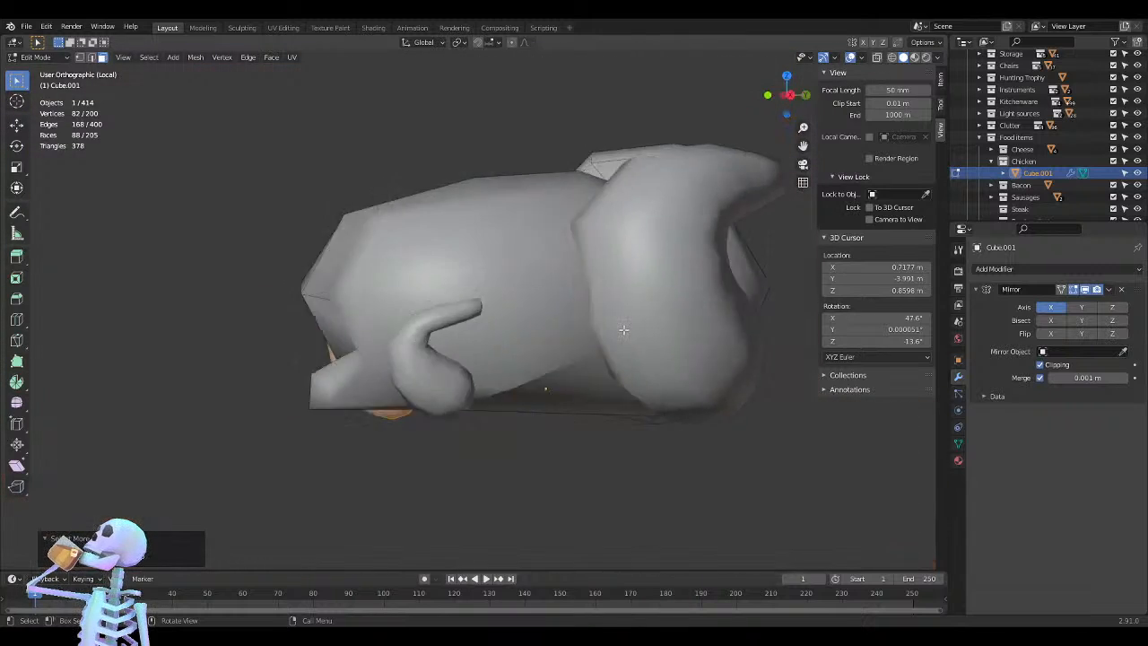
{"action": "key", "text": "ctrl+KP_3"}
{"action": "key", "text": "r"}
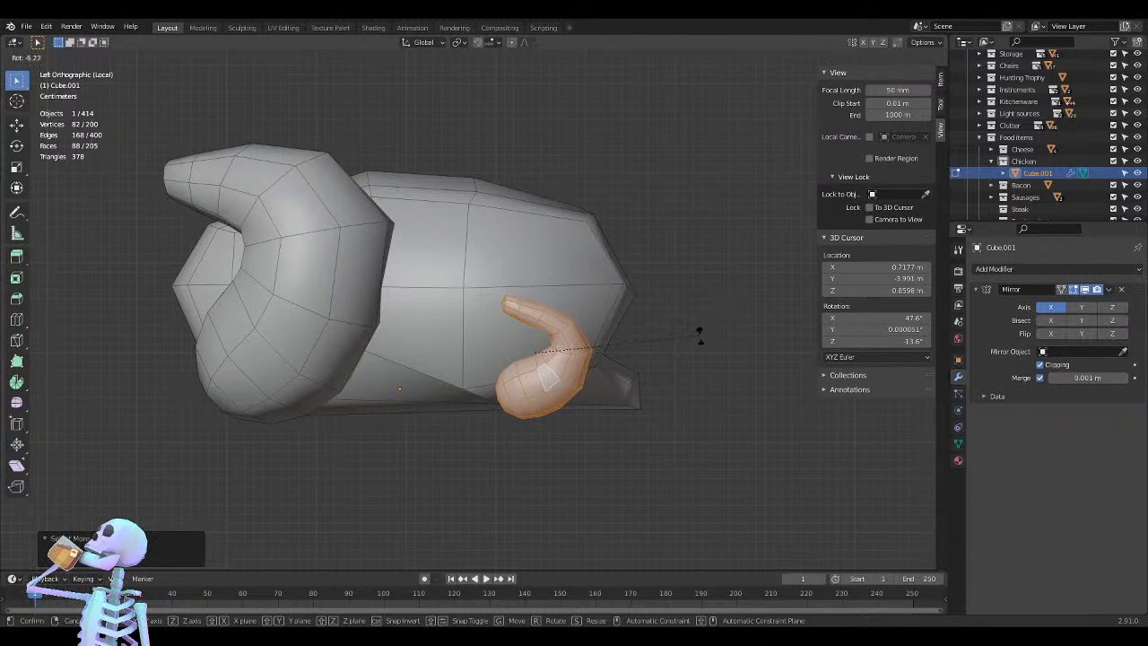
{"action": "left_click", "coordinate": [721, 384]}
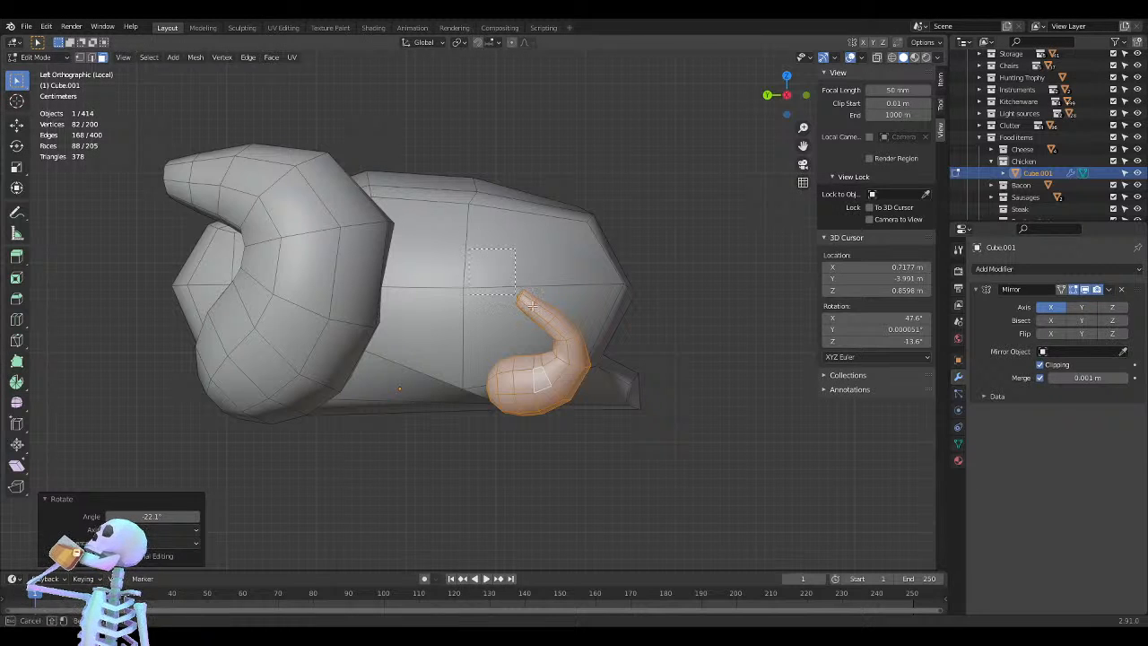
With X-ray on, leave only the small limb's lower bulb faces selected and scale them by 1.515 along global Y in left view
{"action": "left_click_drag", "start_coordinate": [467, 248], "coordinate": [631, 346]}
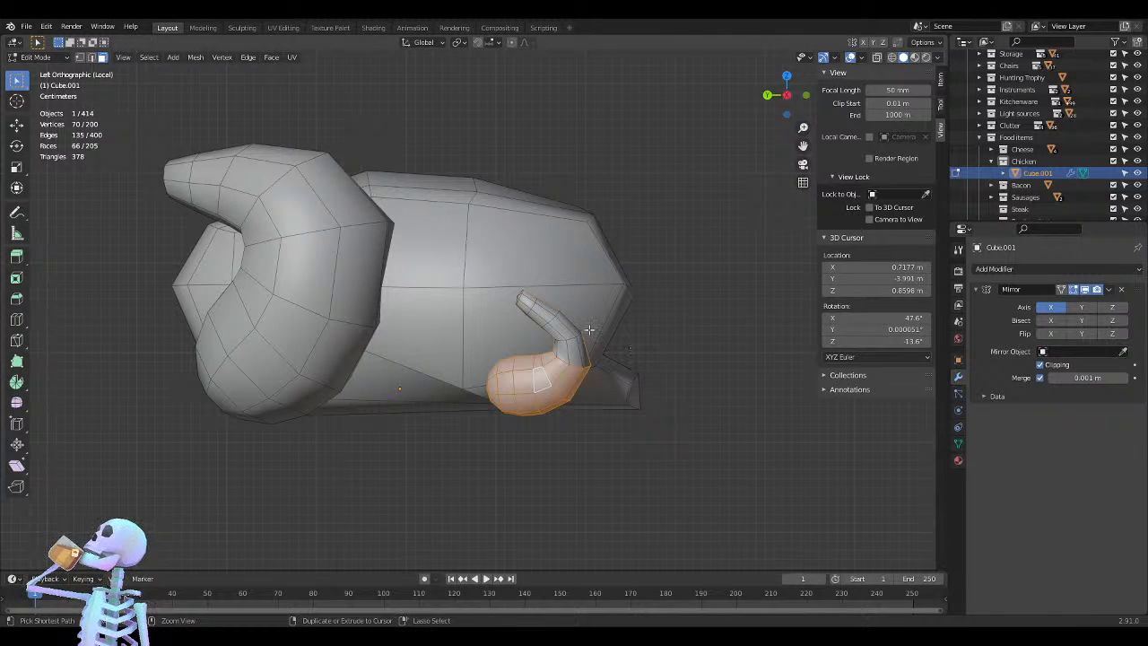
{"action": "key", "text": "alt+z"}
{"action": "left_click_drag", "start_coordinate": [471, 258], "coordinate": [583, 357]}
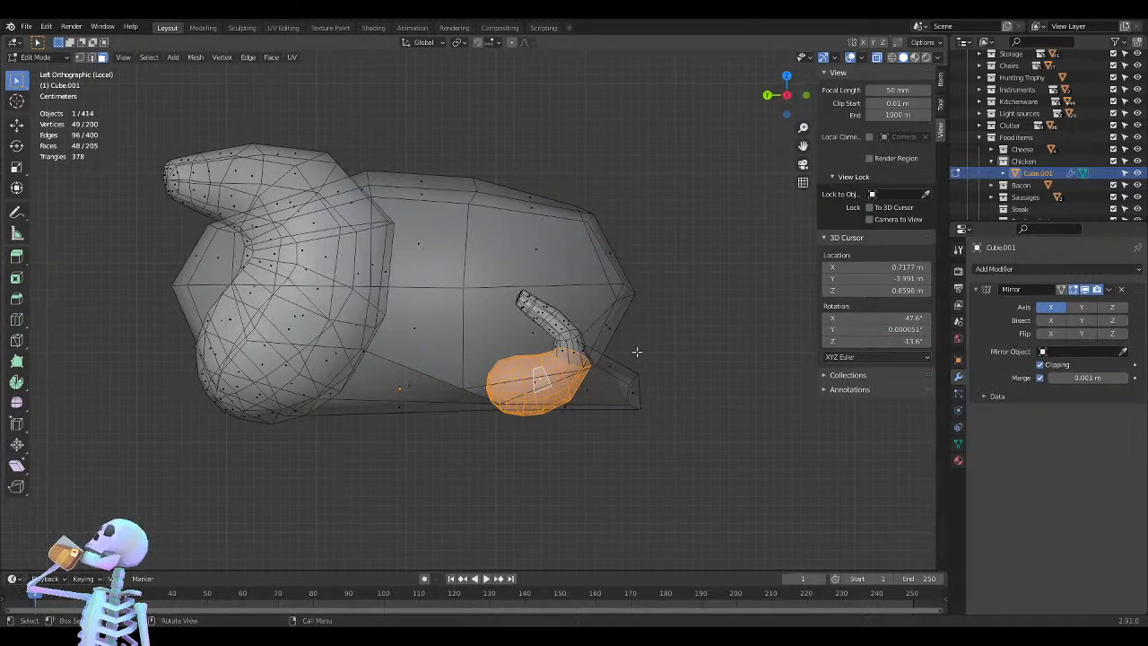
{"action": "mouse_move", "coordinate": [646, 352]}
{"action": "middle_mouse_down"}
{"action": "mouse_move", "coordinate": [642, 333]}
{"action": "mouse_move", "coordinate": [634, 351]}
{"action": "middle_mouse_up"}
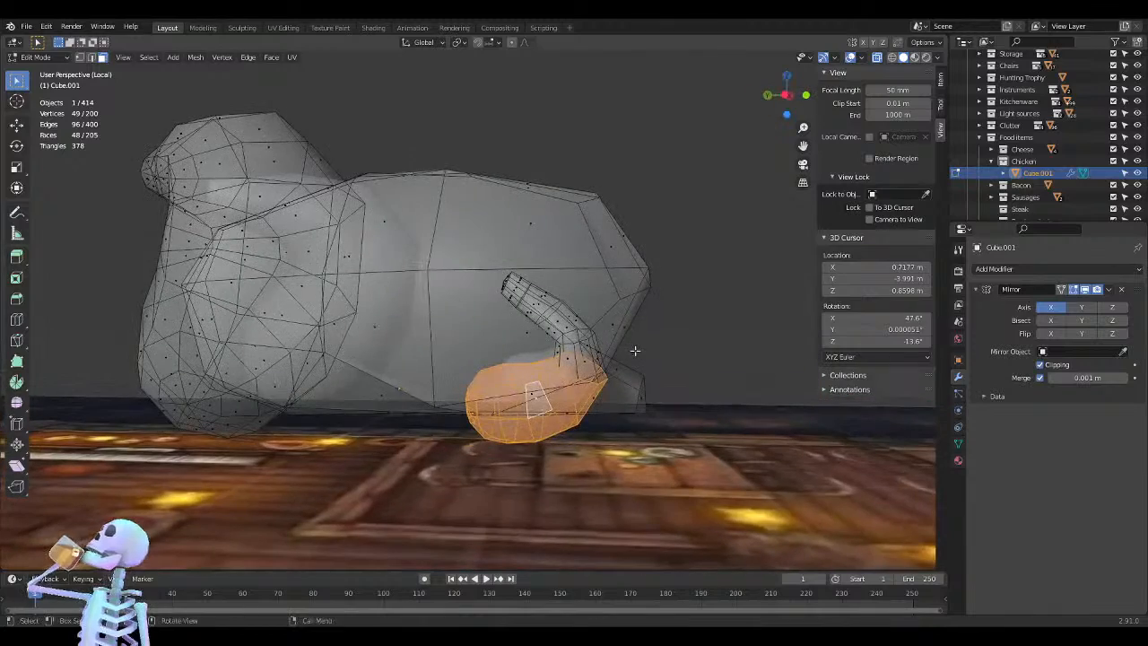
{"action": "key", "text": "KP_3"}
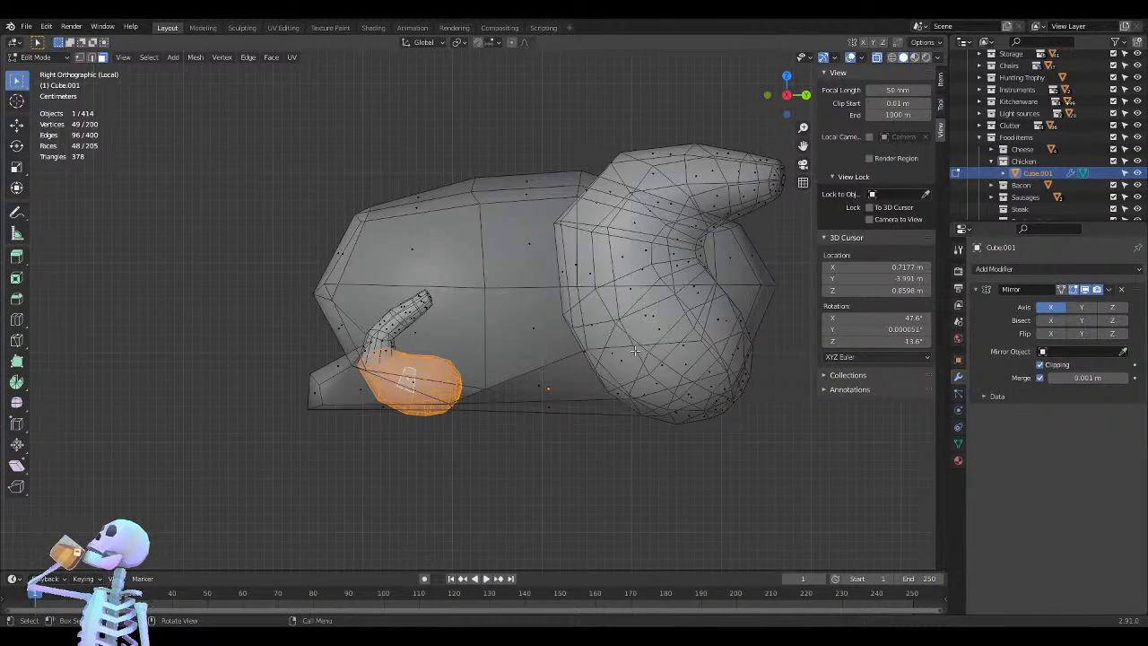
{"action": "key", "text": "ctrl+KP_3"}
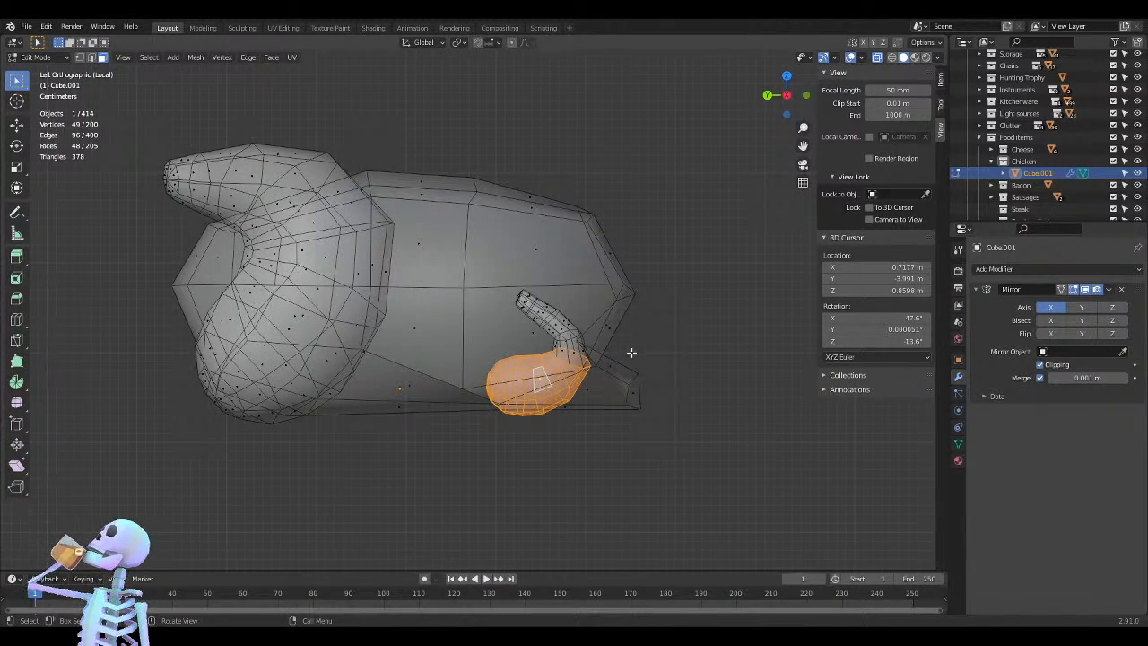
{"action": "key", "text": "s"}
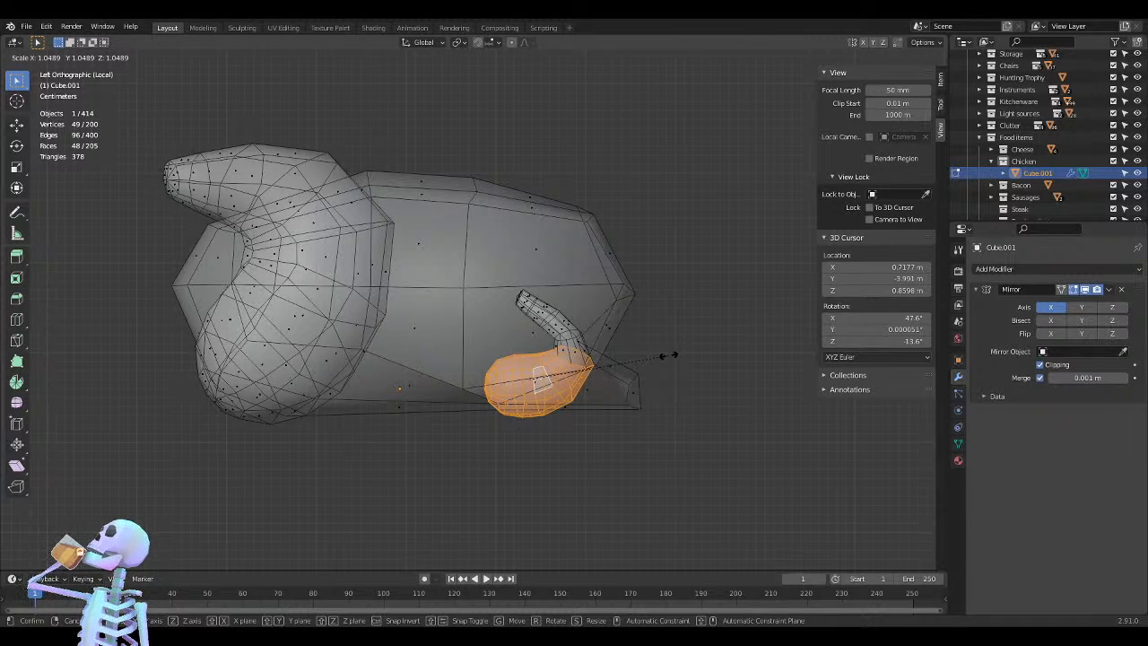
{"action": "key", "text": "y"}
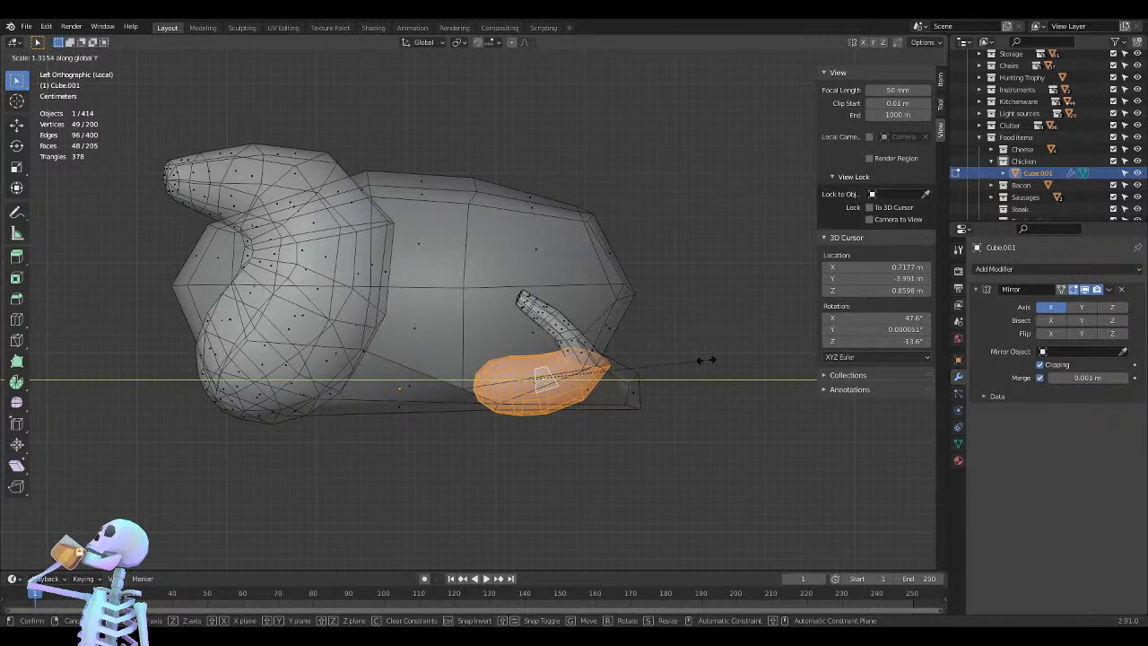
{"action": "left_click", "coordinate": [732, 363]}
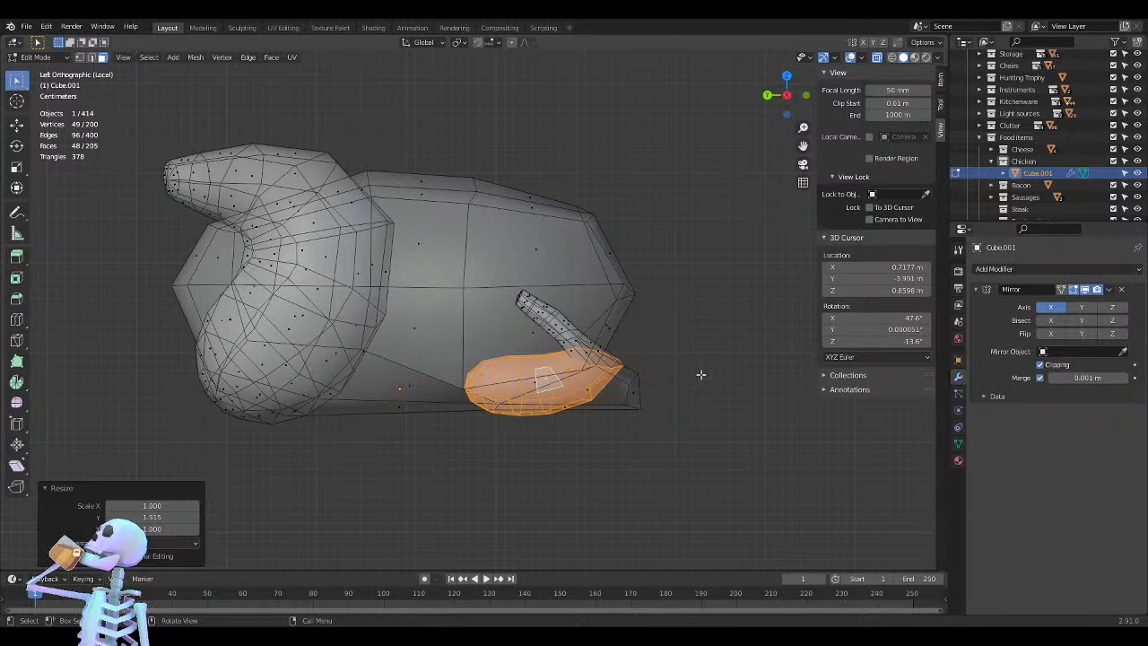
Scale the small limb's lower segment by 1.210 along Y and move it about 0.017 m in Y and -0.004 m in Z
{"action": "key", "text": "s"}
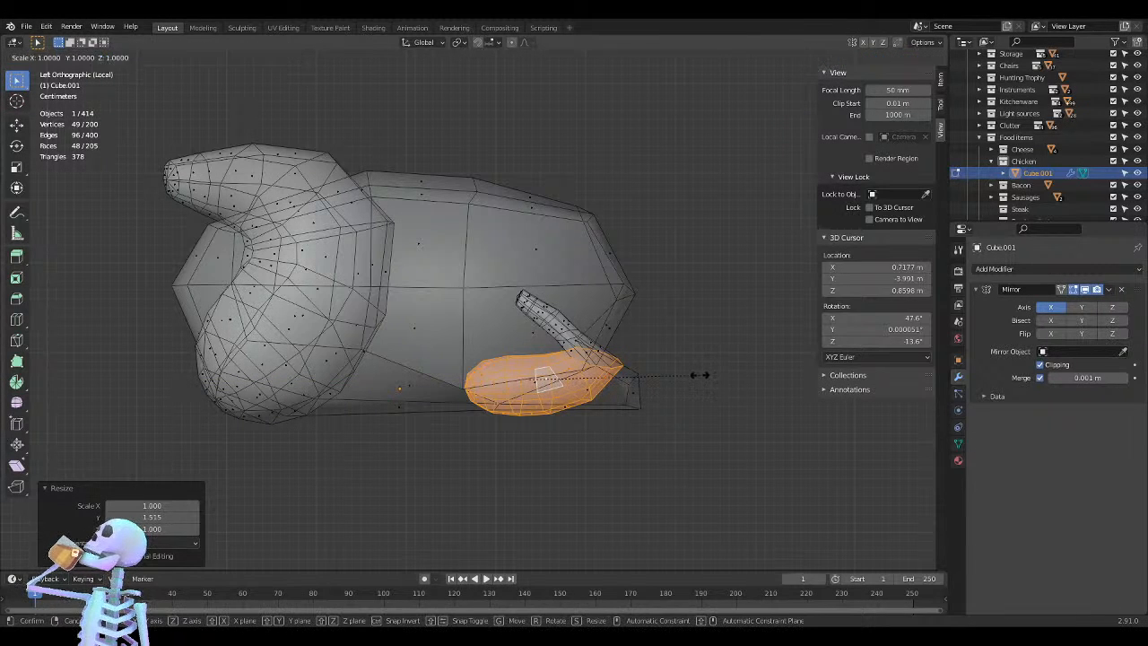
{"action": "key", "text": "y"}
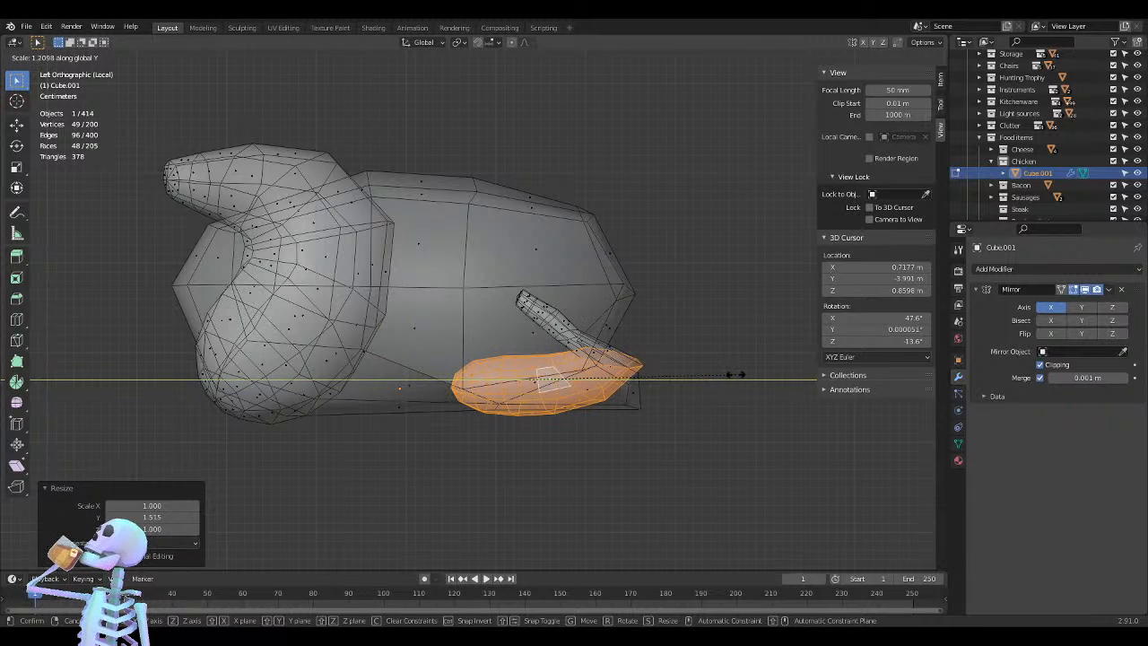
{"action": "left_click", "coordinate": [734, 375]}
{"action": "key", "text": "g"}
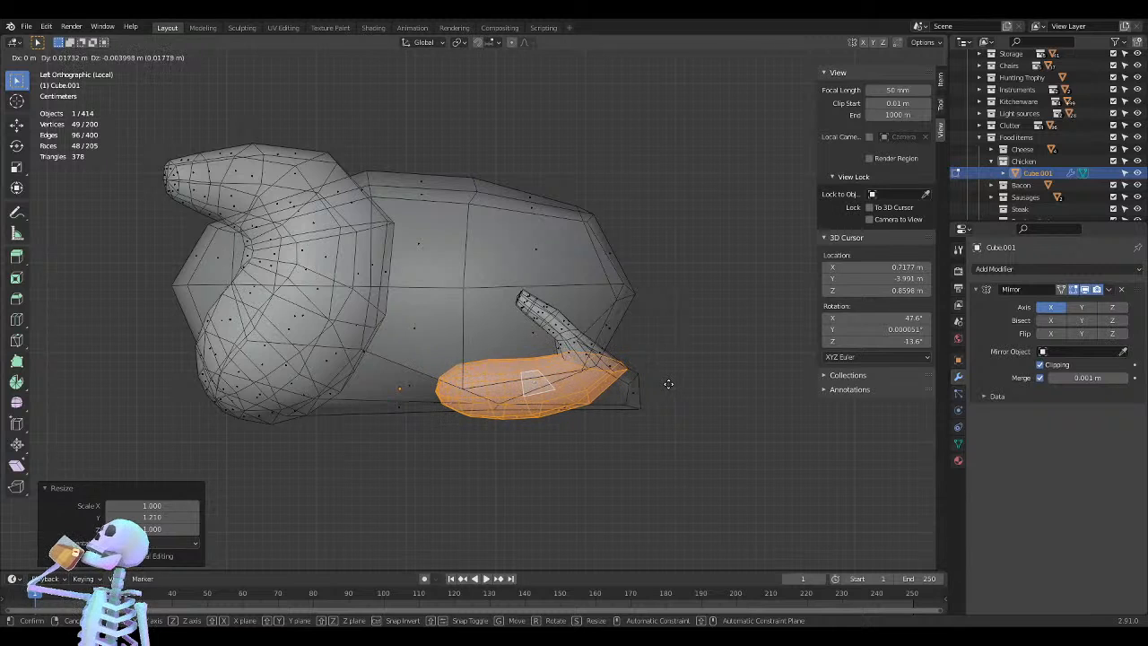
{"action": "left_click", "coordinate": [668, 384]}
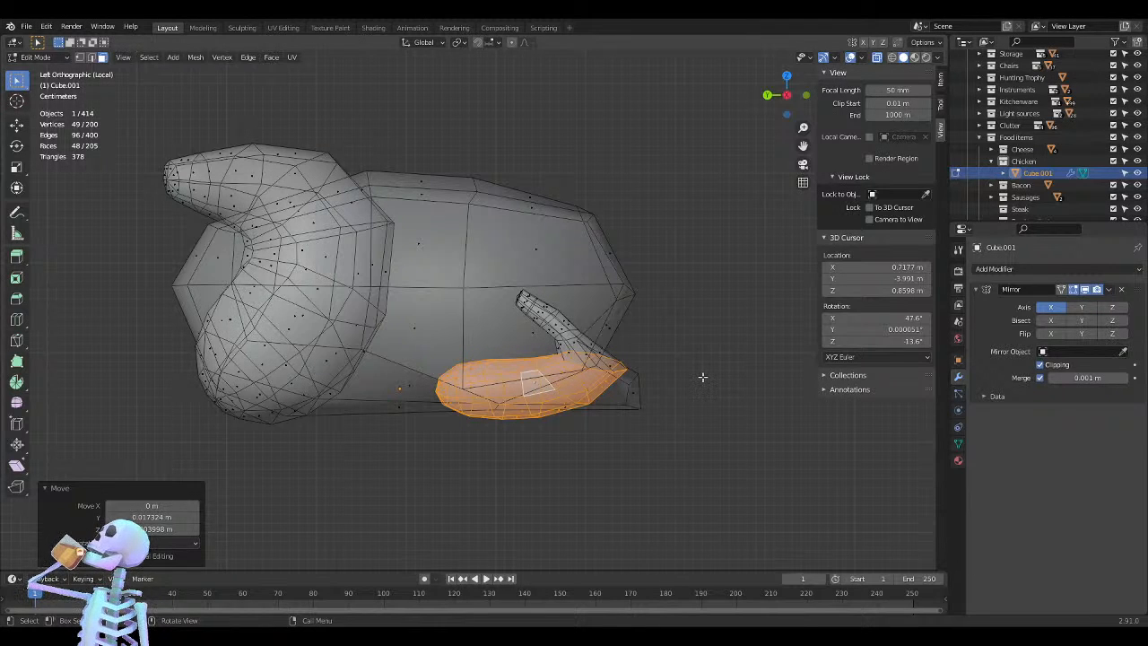
Stretch the small limb's lower segment by 1.184 along Y and shift it about 0.035 m in Y toward the legs
{"action": "key", "text": "s"}
{"action": "key", "text": "y"}
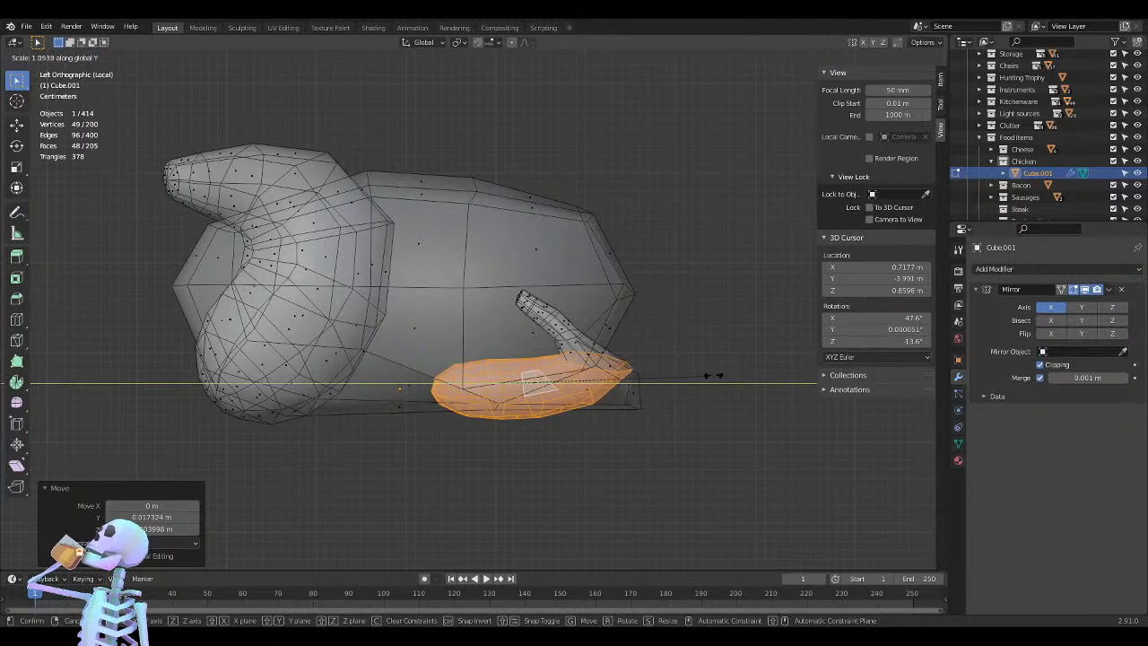
{"action": "left_click", "coordinate": [738, 373]}
{"action": "key", "text": "g"}
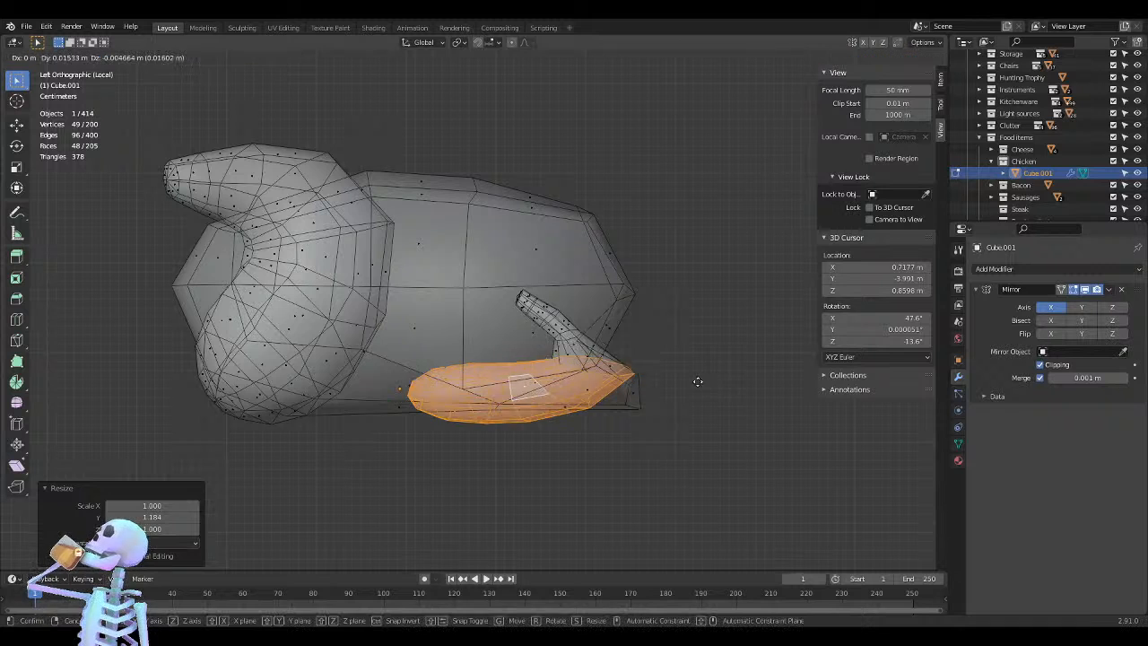
{"action": "left_click", "coordinate": [674, 378]}
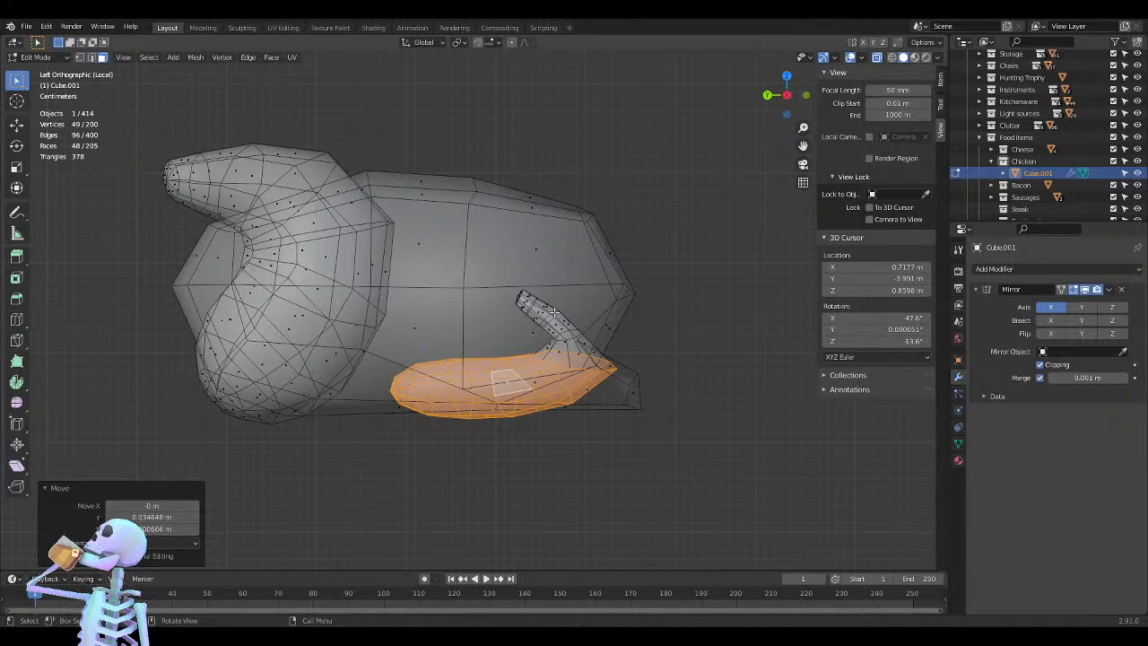
Select the small limb's thin upper segment from its tip down toward the bend and scale it uniformly by 1.468
{"action": "mouse_move", "coordinate": [654, 308]}
{"action": "middle_mouse_down"}
{"action": "mouse_move", "coordinate": [574, 352]}
{"action": "mouse_move", "coordinate": [536, 350]}
{"action": "mouse_move", "coordinate": [641, 322]}
{"action": "mouse_move", "coordinate": [642, 310]}
{"action": "middle_mouse_up"}
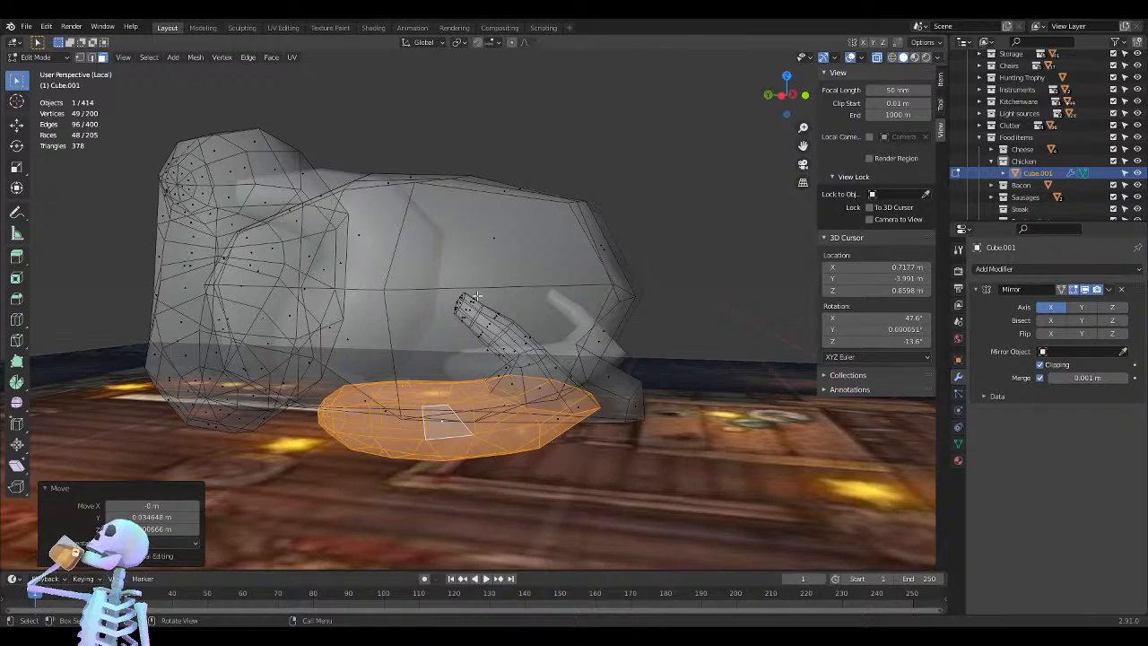
{"action": "left_click", "coordinate": [446, 312]}
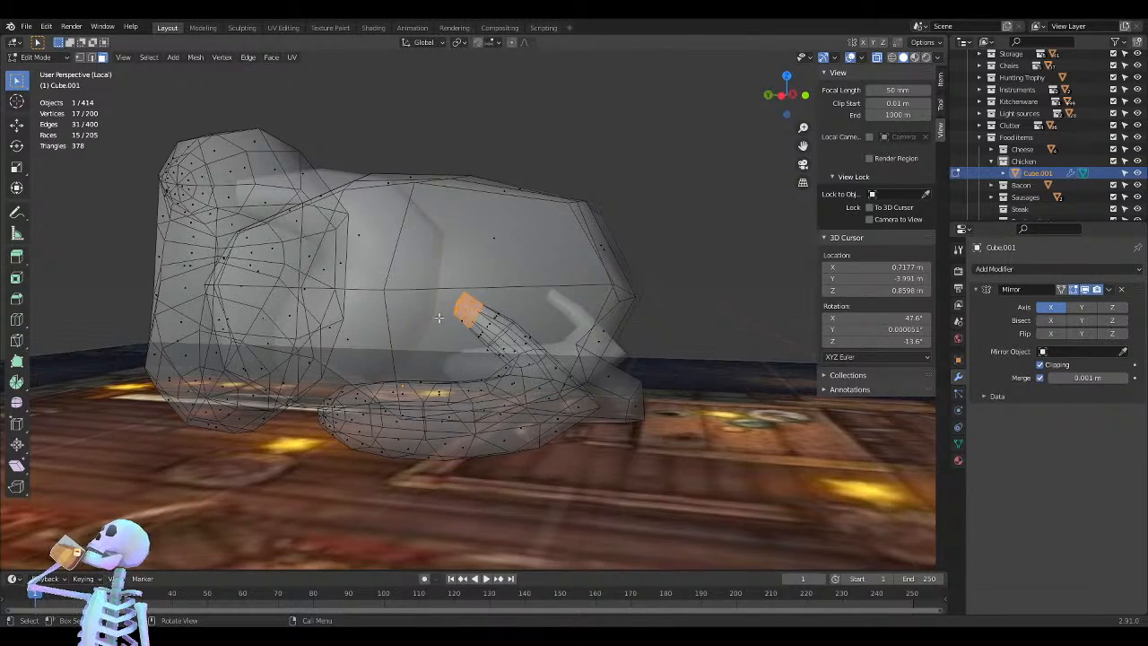
{"action": "middle_click_drag", "start_coordinate": [439, 317], "coordinate": [632, 304]}
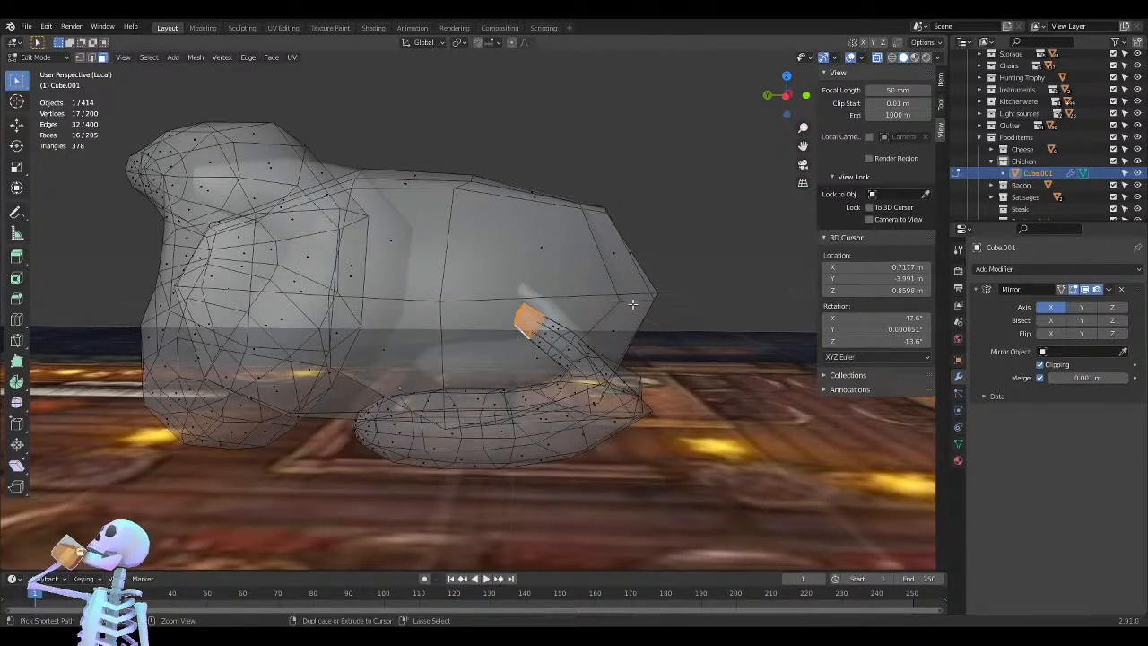
{"action": "key", "text": "ctrl+KP_Add"}
{"action": "key", "text": "ctrl+KP_Add"}
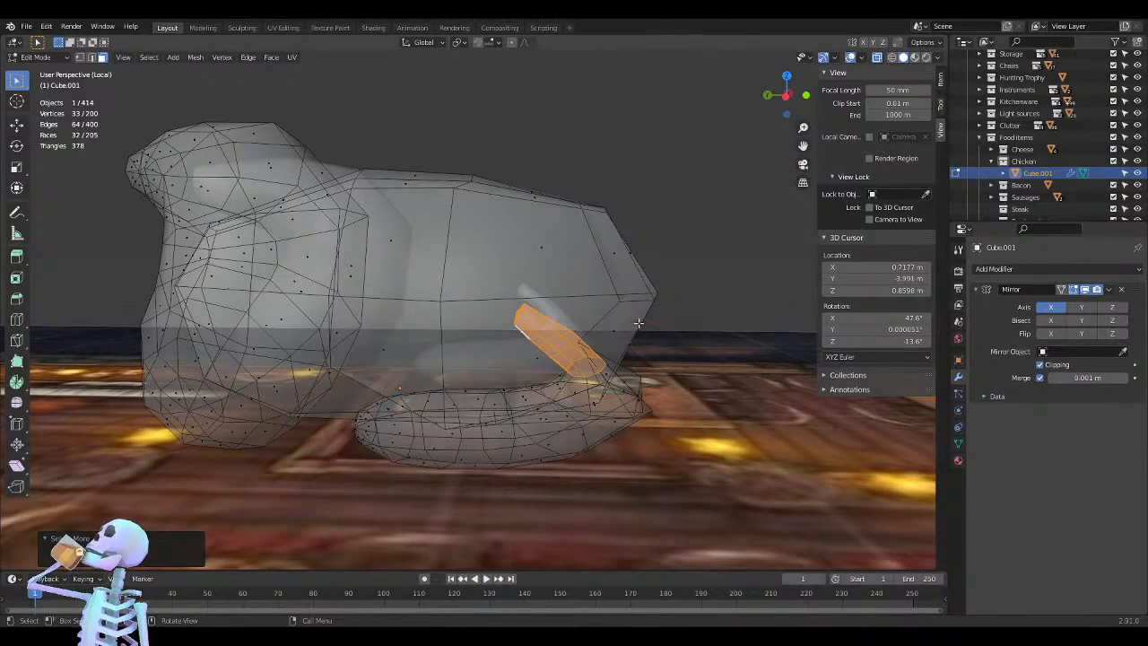
{"action": "middle_click_drag", "start_coordinate": [638, 321], "coordinate": [629, 336]}
{"action": "key", "text": "KP_1"}
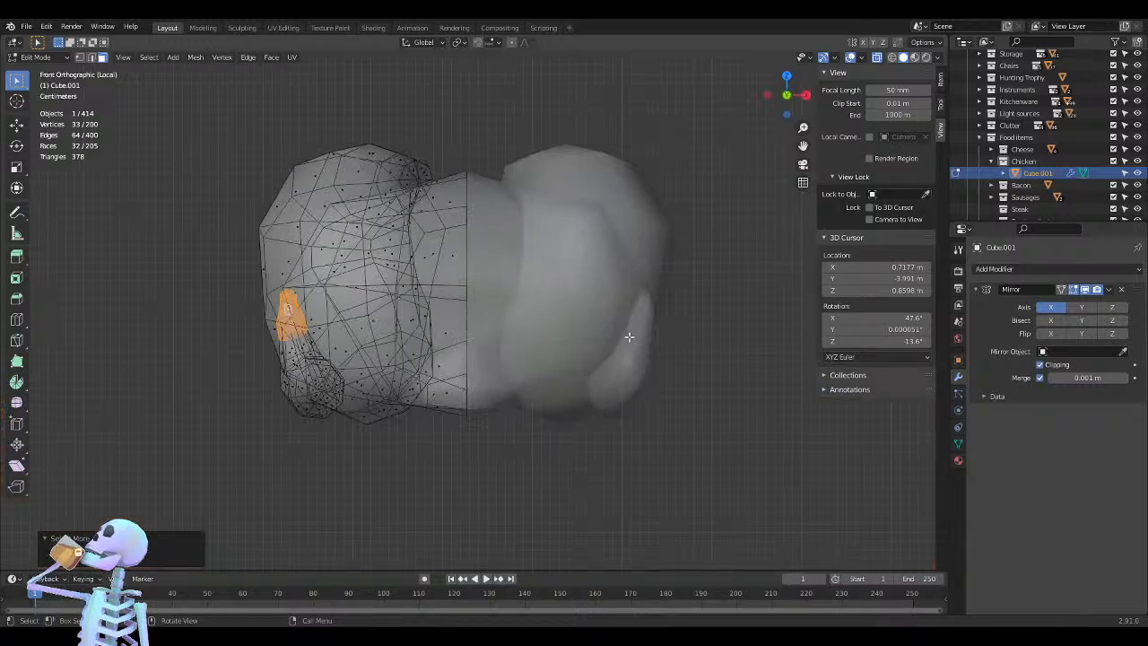
{"action": "key", "text": "ctrl+KP_3"}
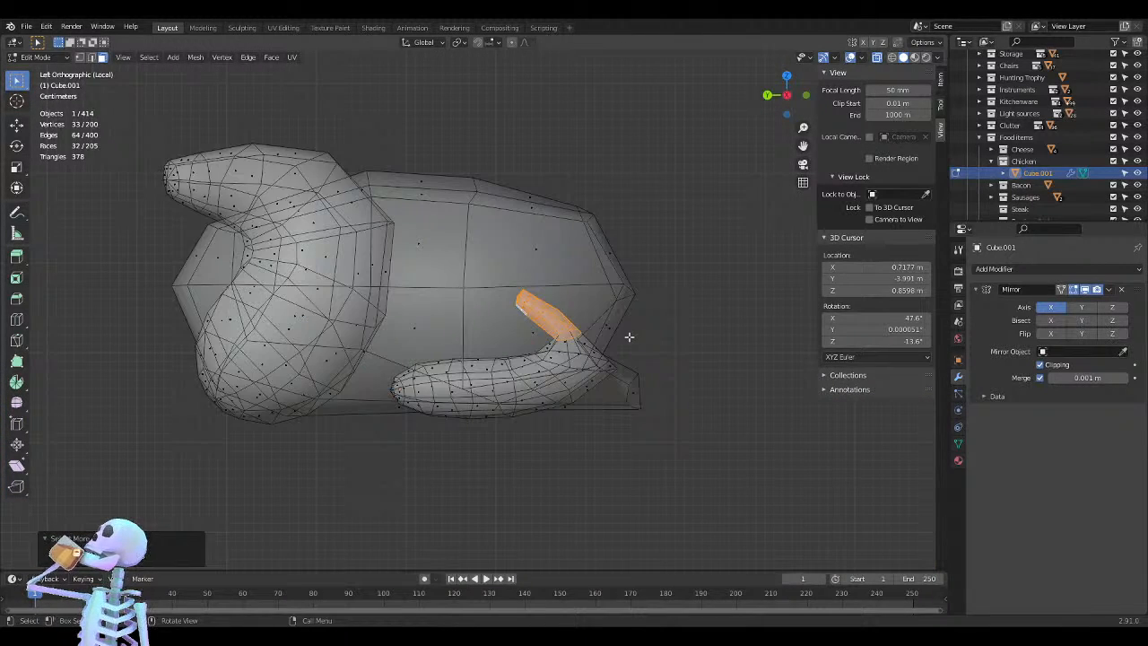
{"action": "key", "text": "s"}
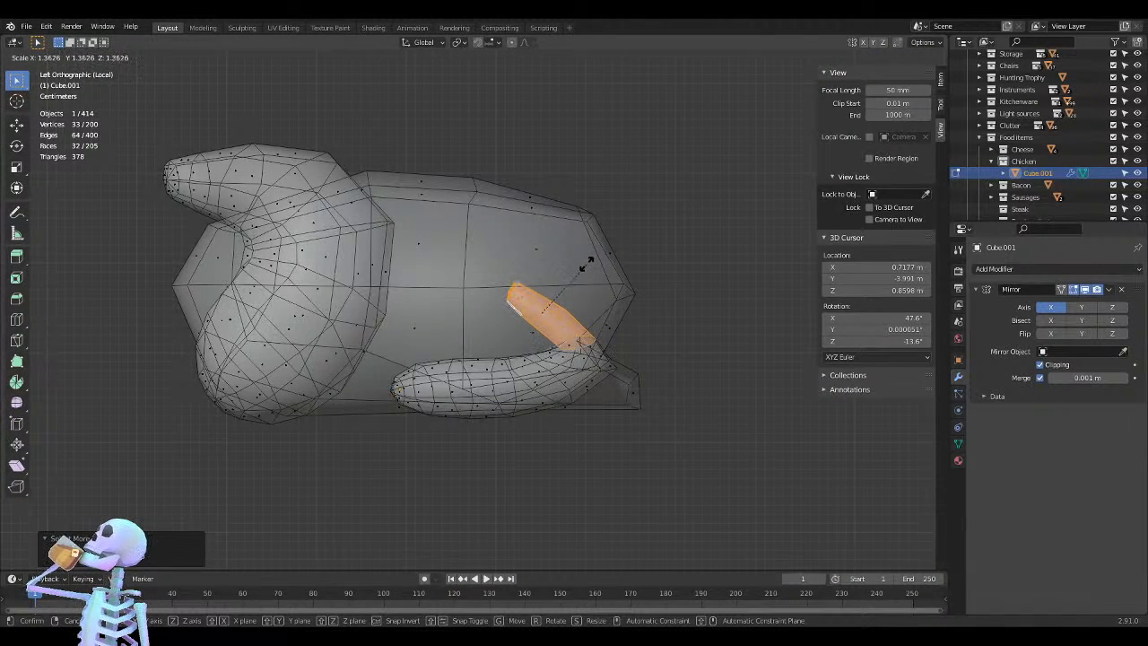
{"action": "left_click", "coordinate": [588, 259]}
Move the small limb's upper segment about 0.039 m in Y and 0.031 m in Z, and enlarge it by 1.201
{"action": "key", "text": "g"}
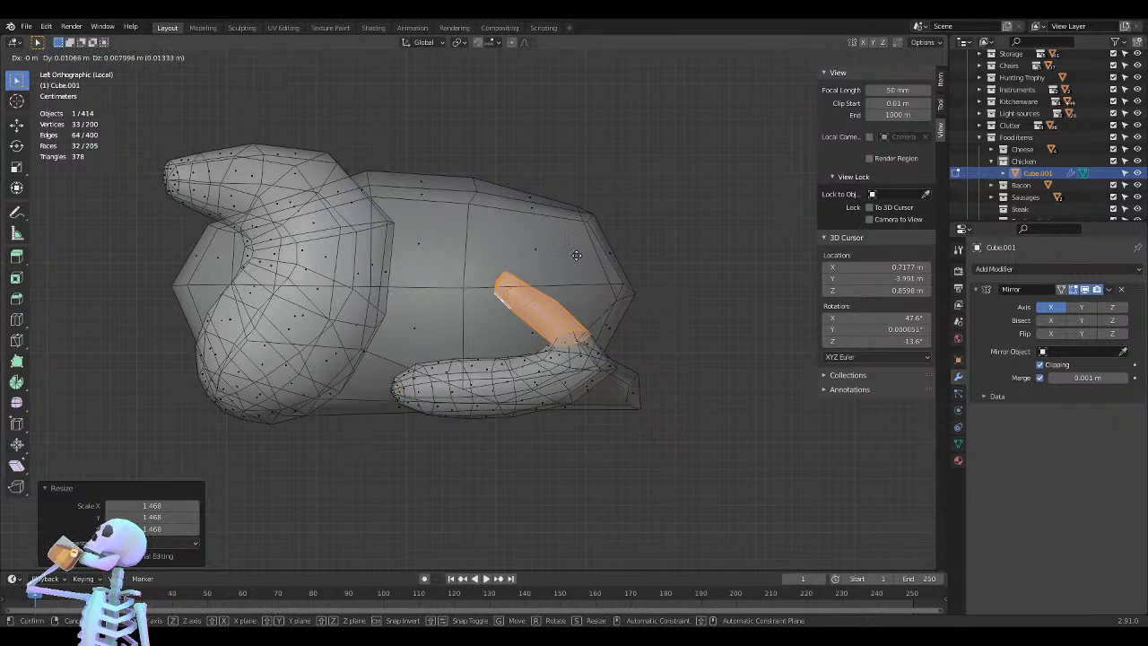
{"action": "left_click", "coordinate": [551, 233]}
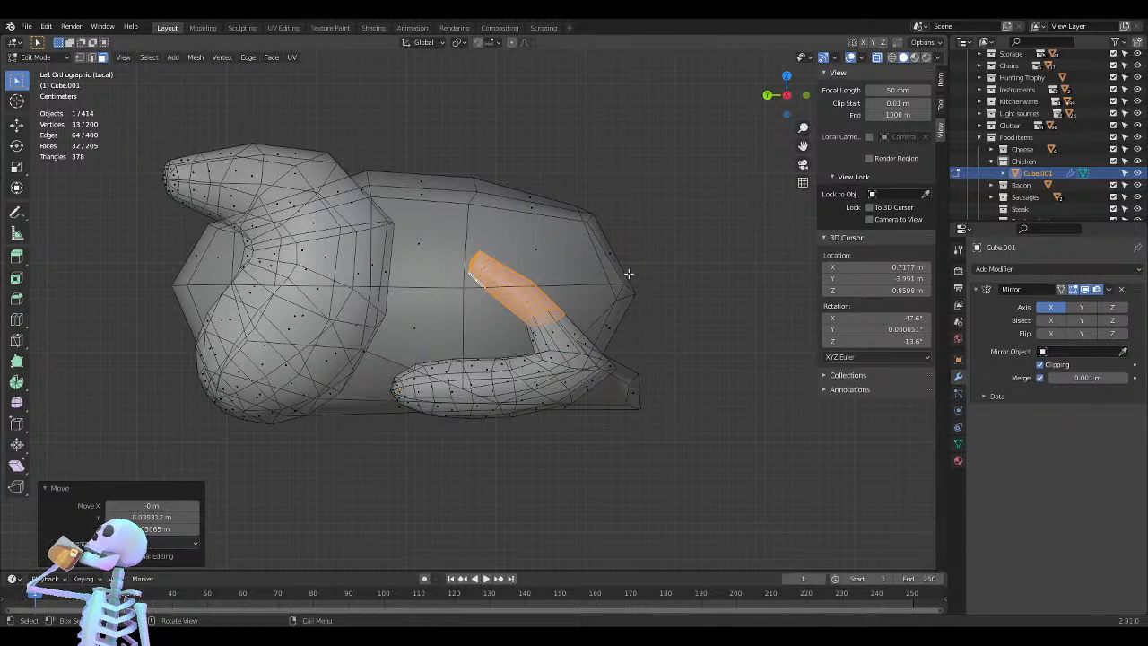
{"action": "key", "text": "s"}
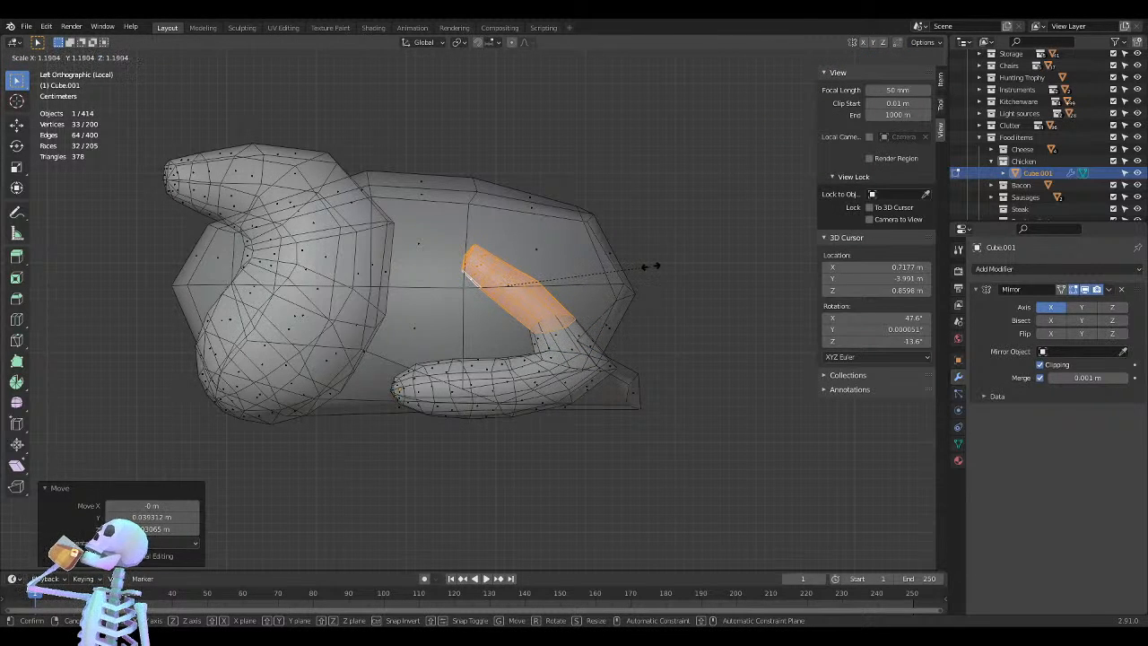
{"action": "left_click", "coordinate": [651, 266]}
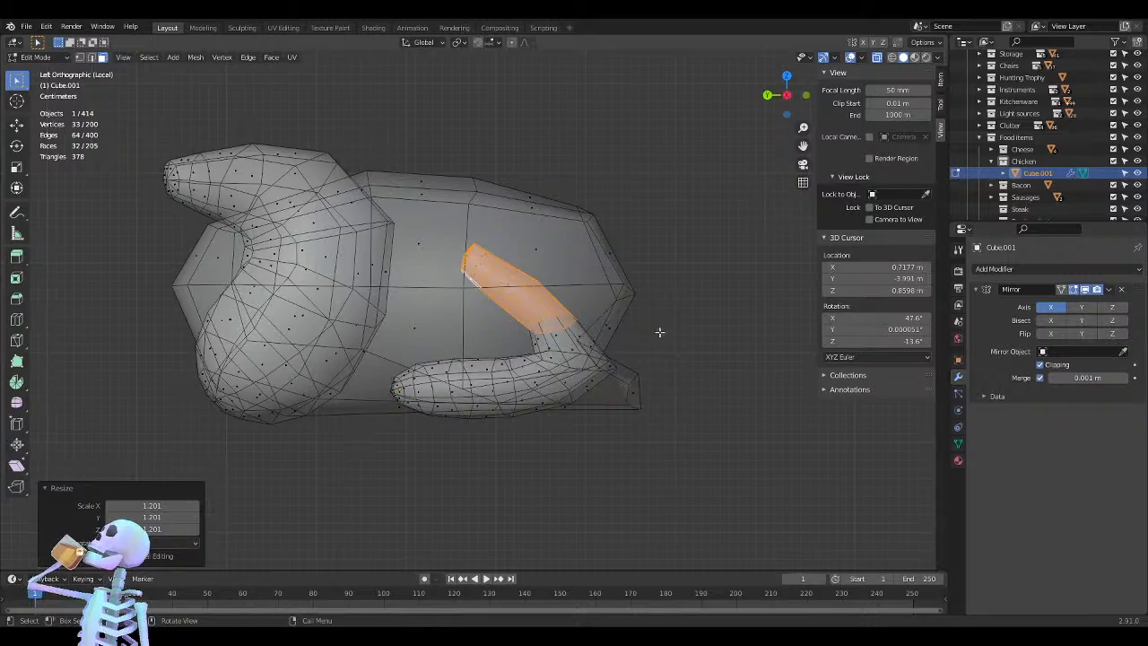
Dissolve the edge loop closest to the tip of the small limb's upper segment
{"action": "mouse_move", "coordinate": [659, 349]}
{"action": "middle_mouse_down"}
{"action": "mouse_move", "coordinate": [427, 403]}
{"action": "mouse_move", "coordinate": [659, 351]}
{"action": "middle_mouse_up"}
{"action": "left_click", "coordinate": [743, 278]}
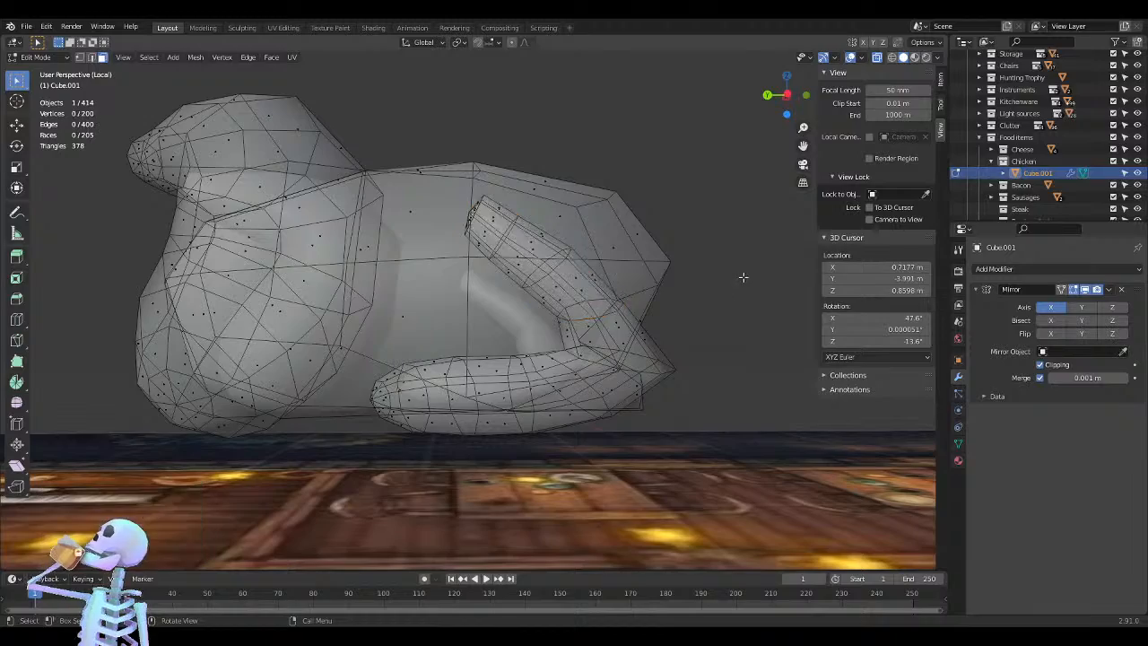
{"action": "middle_click_drag", "start_coordinate": [741, 281], "coordinate": [669, 257]}
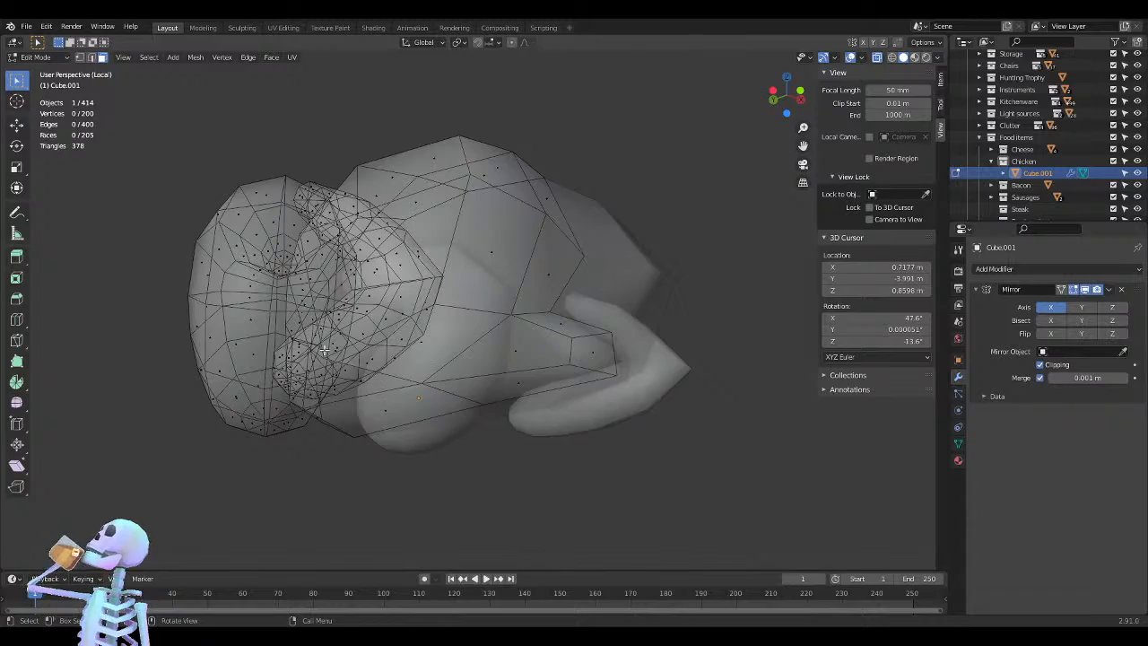
{"action": "middle_click_drag", "start_coordinate": [325, 350], "coordinate": [450, 376]}
{"action": "middle_click_drag", "start_coordinate": [575, 411], "coordinate": [497, 405]}
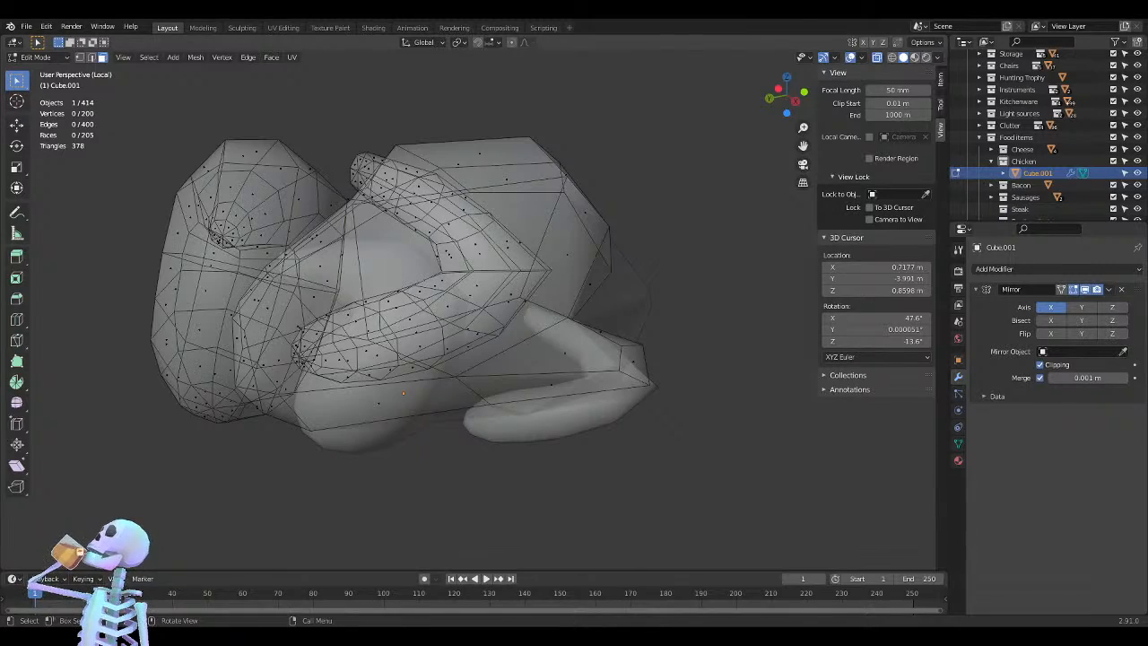
{"action": "middle_click_drag", "start_coordinate": [497, 356], "coordinate": [532, 382]}
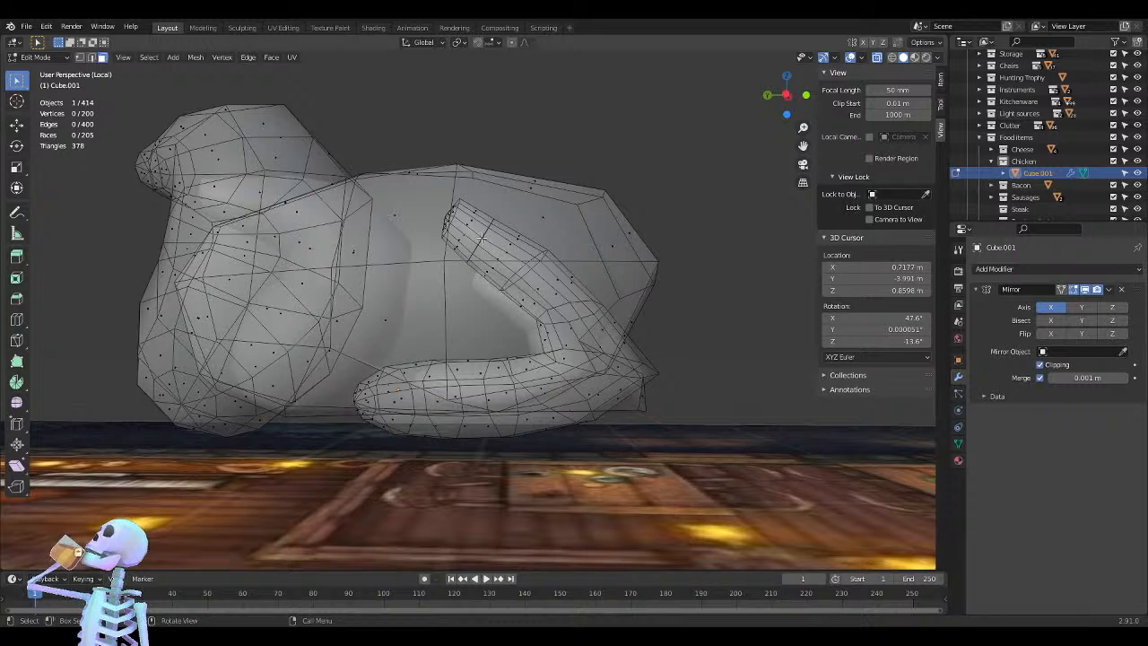
{"action": "key", "text": "2"}
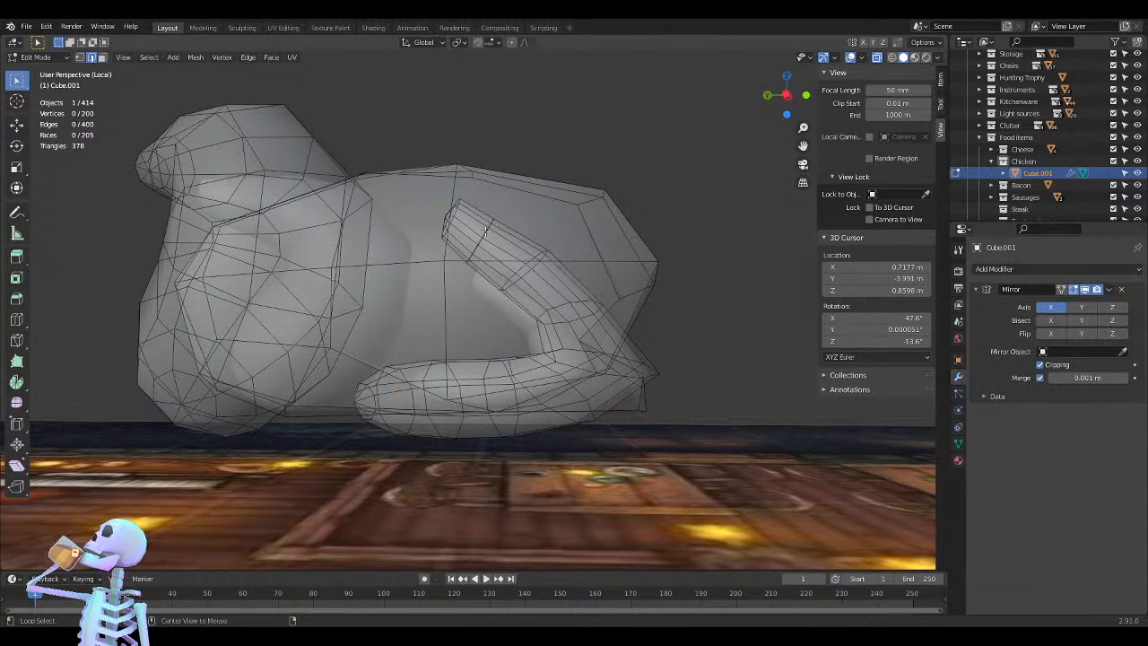
{"action": "left_click", "coordinate": [484, 232], "text": "alt"}
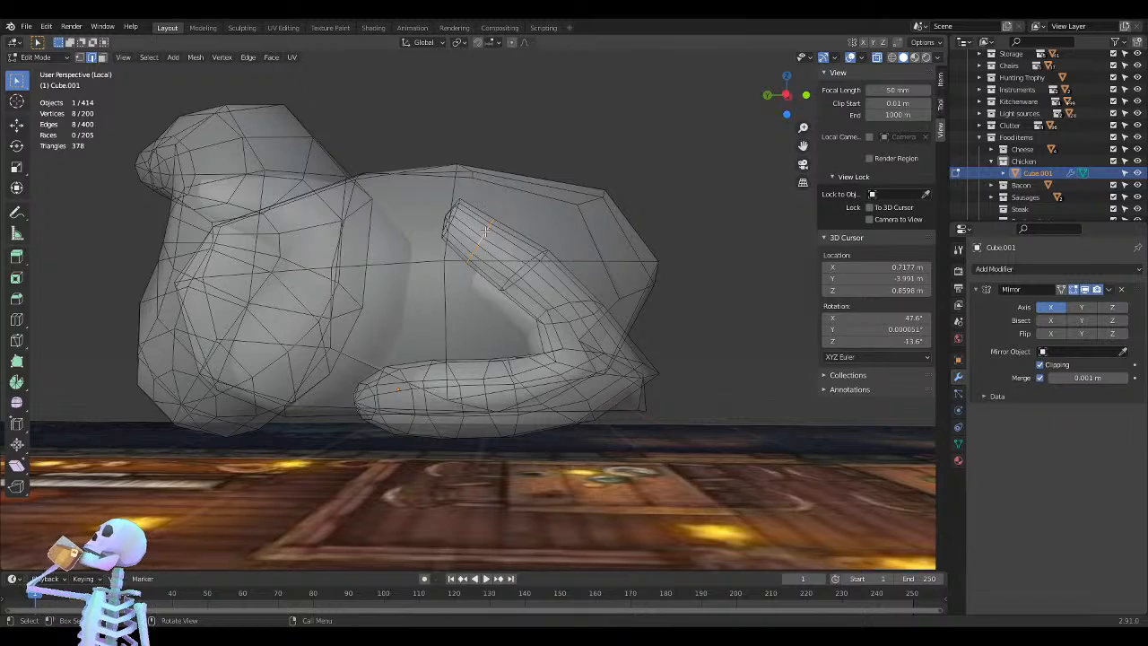
{"action": "key", "text": "x"}
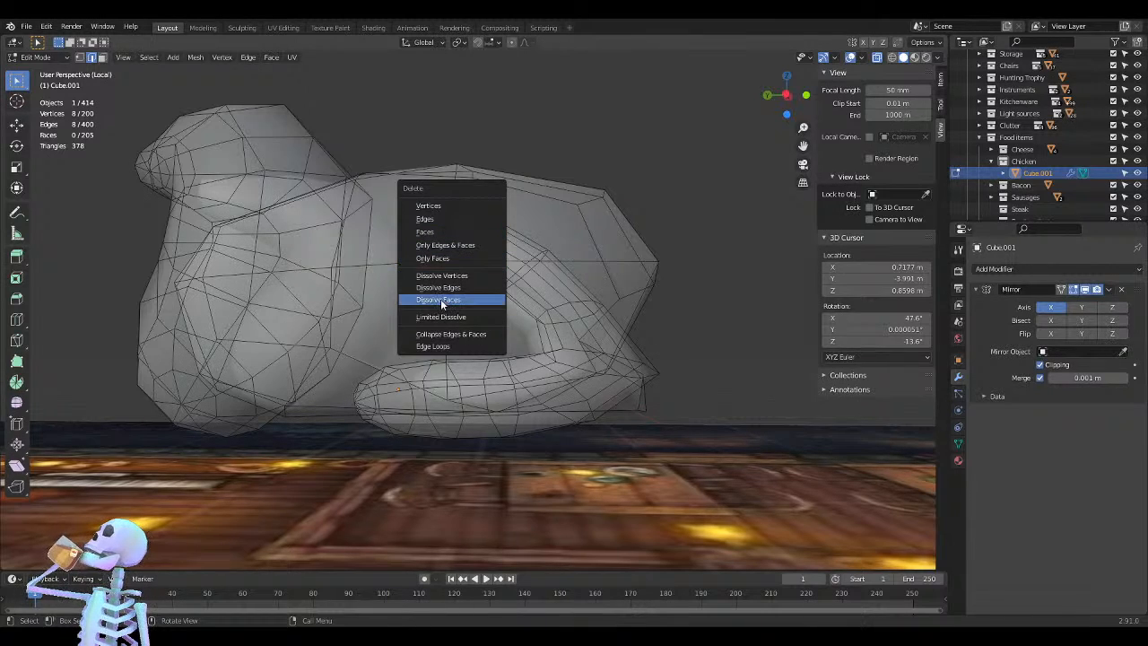
{"action": "left_click", "coordinate": [439, 287]}
Select the edge loop at the tip of the wing's upper segment and scale it uniformly by 0.842
{"action": "middle_click_drag", "start_coordinate": [444, 226], "coordinate": [570, 293]}
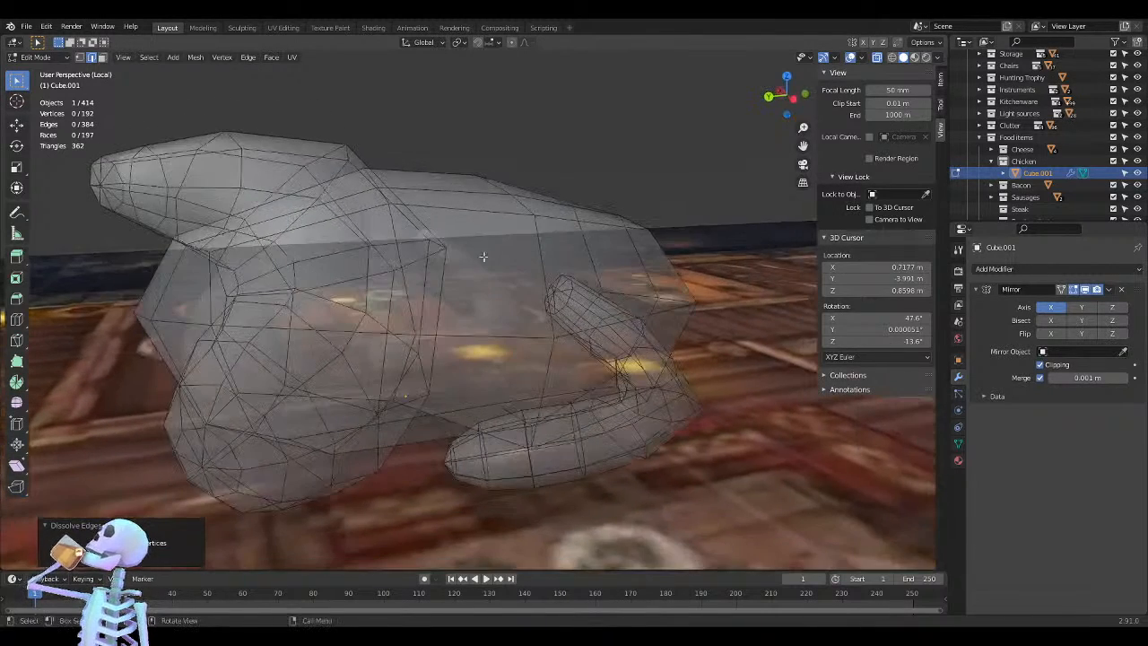
{"action": "left_click", "coordinate": [570, 293]}
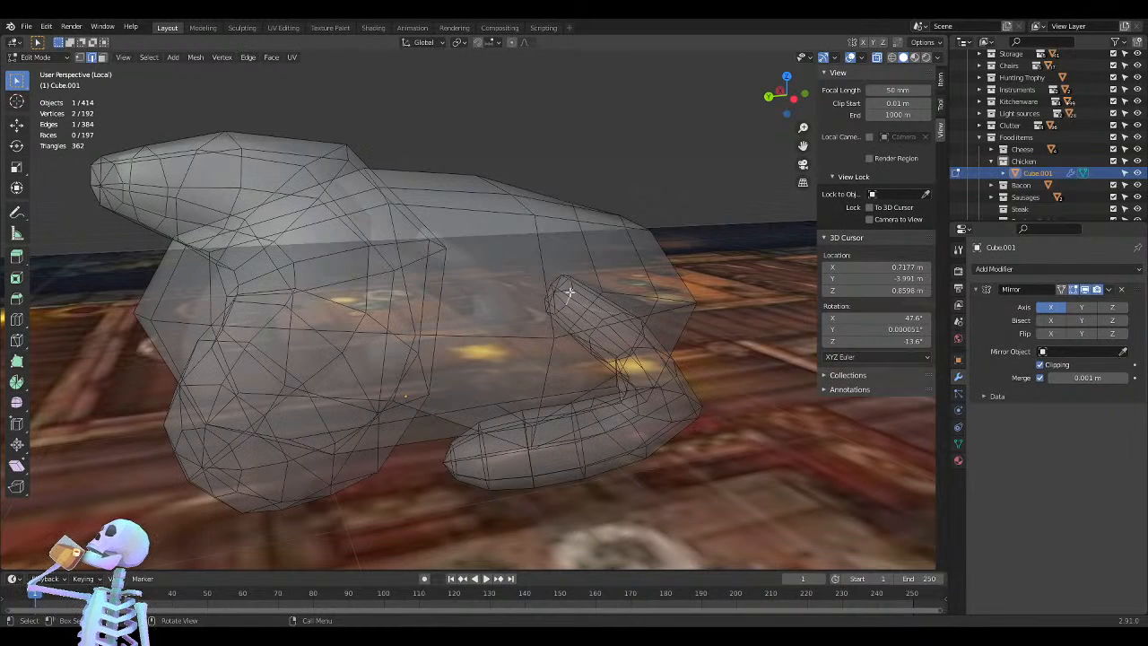
{"action": "left_click", "coordinate": [568, 292], "text": "alt"}
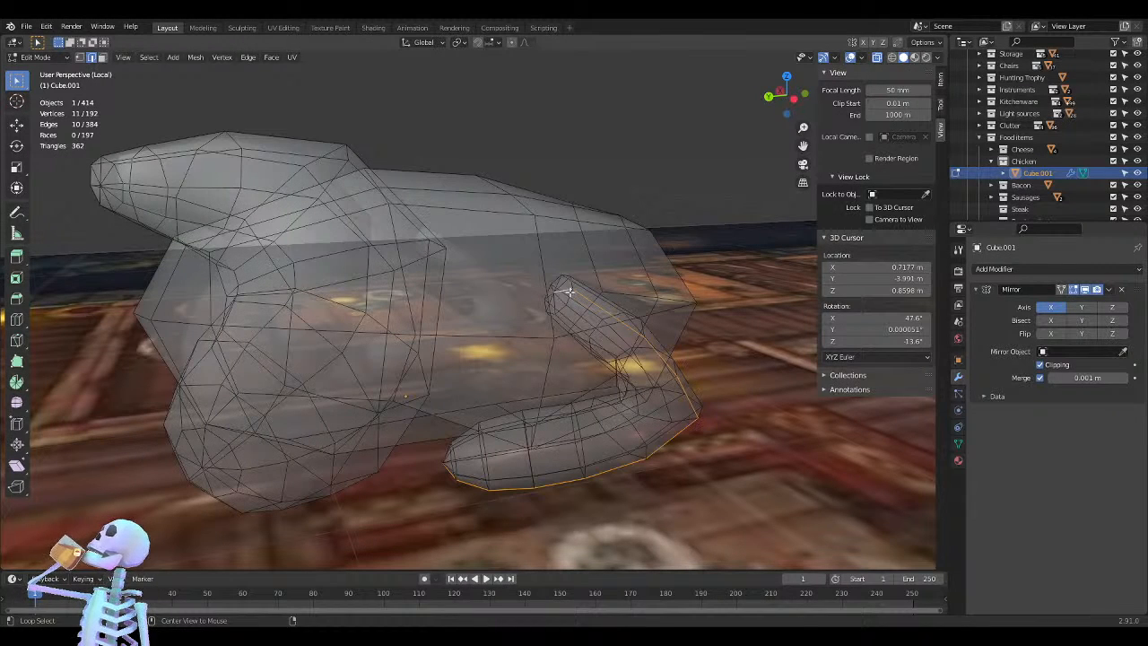
{"action": "left_click", "coordinate": [570, 292], "text": "alt"}
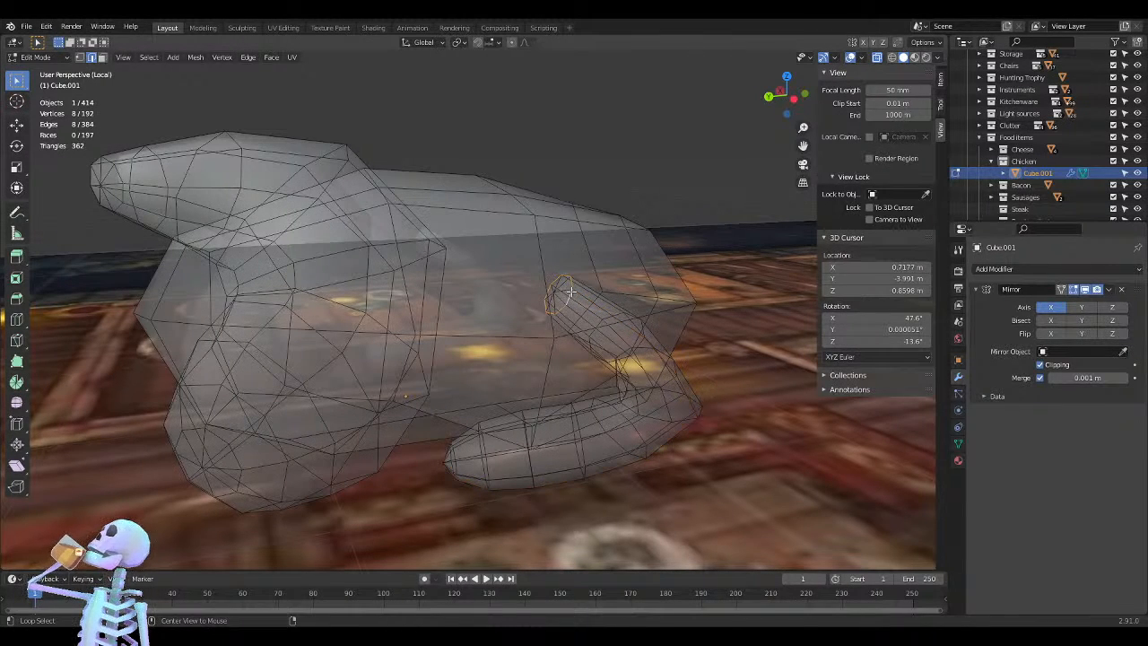
{"action": "middle_click_drag", "start_coordinate": [636, 292], "coordinate": [606, 280]}
{"action": "key", "text": "KP_1"}
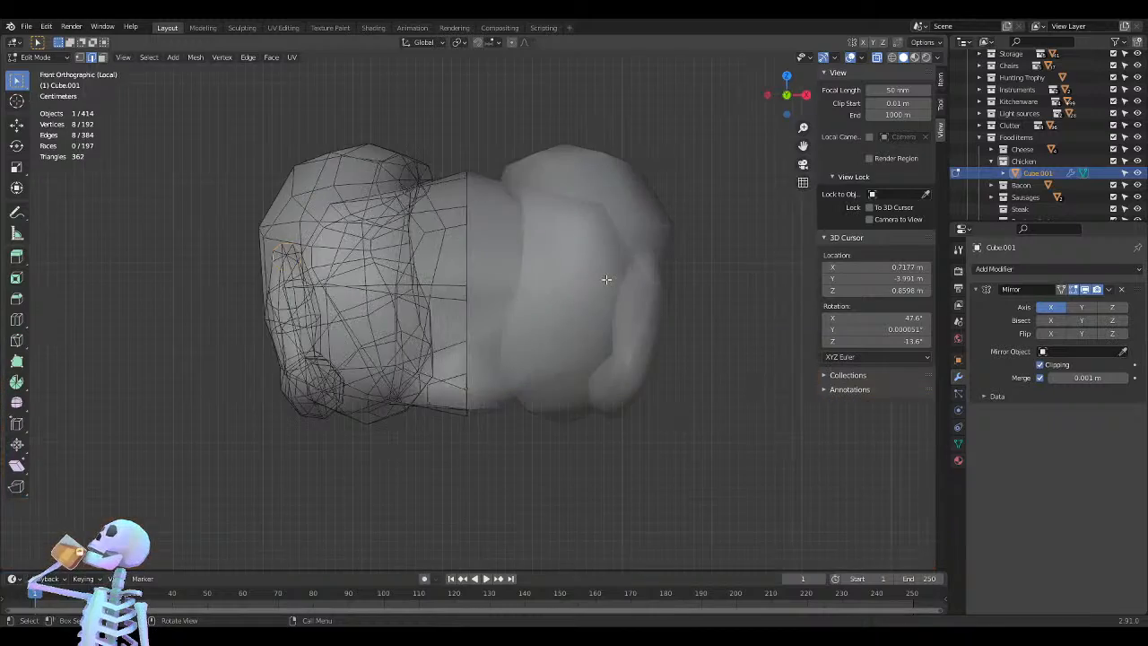
{"action": "key", "text": "KP_3"}
{"action": "key", "text": "ctrl+KP_3"}
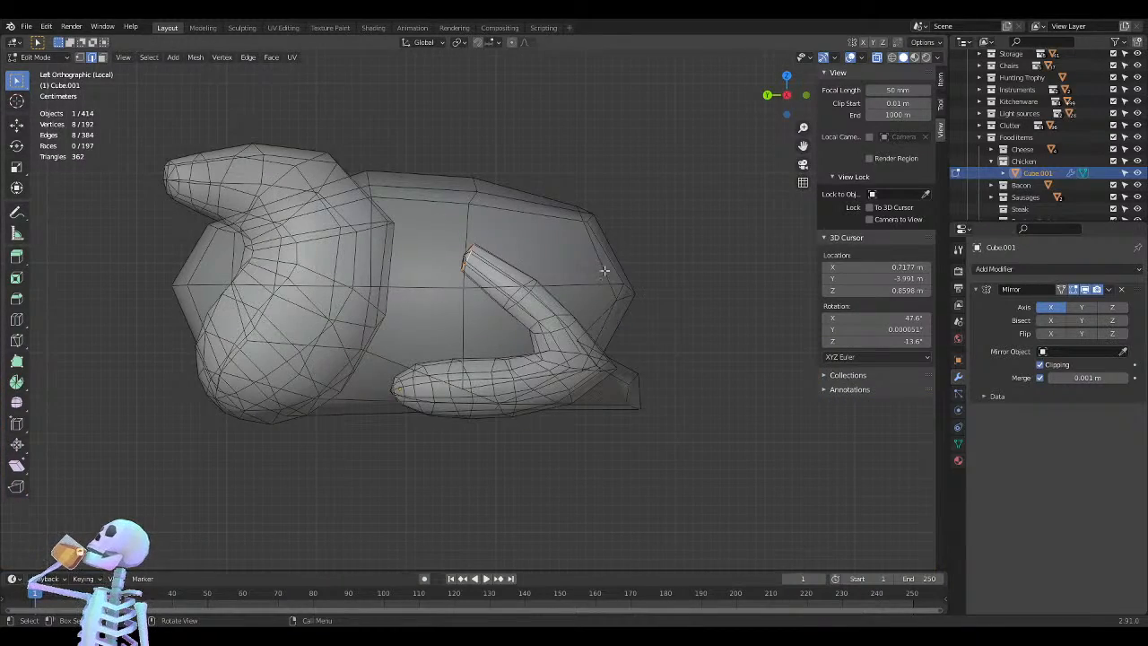
{"action": "scroll", "coordinate": [578, 250], "scroll_direction": "up", "scroll_amount": 2}
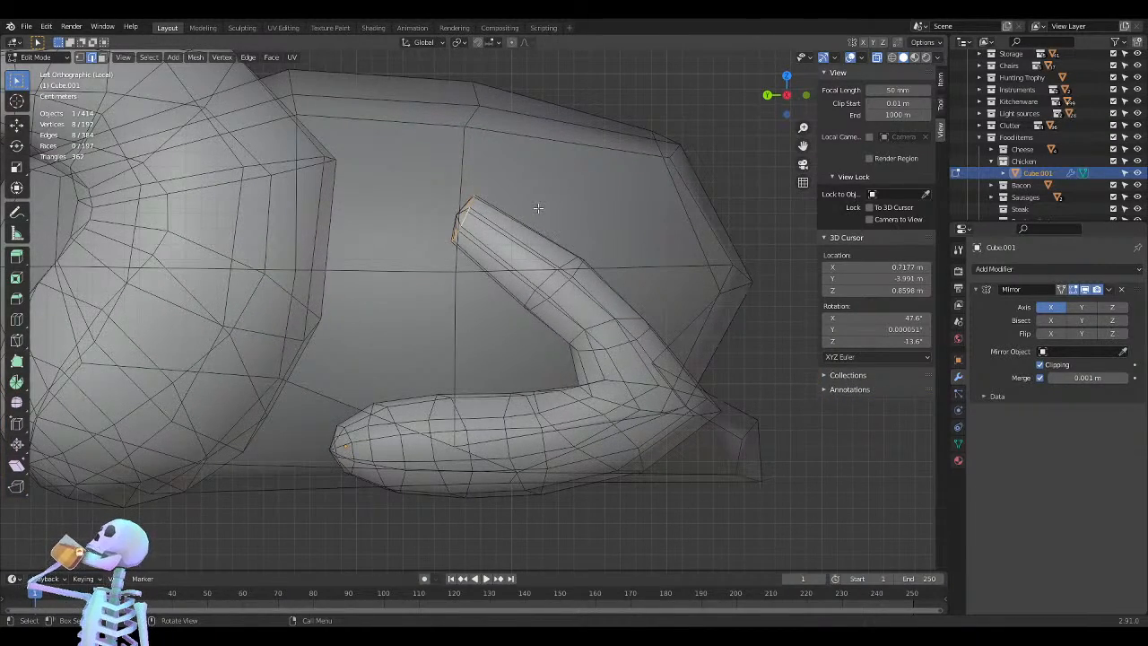
{"action": "key", "text": "s"}
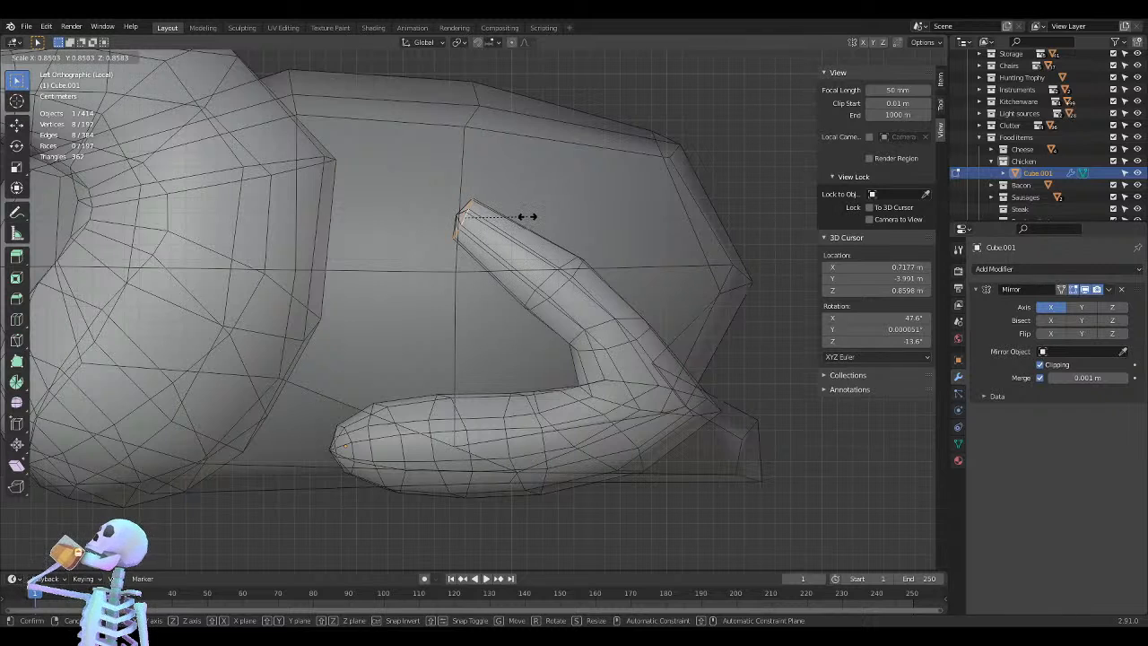
{"action": "left_click", "coordinate": [527, 216]}
Move the upper tip's edge loop about -0.005 m in Y and -0.003 m in Z, and clear the selection
{"action": "key", "text": "g"}
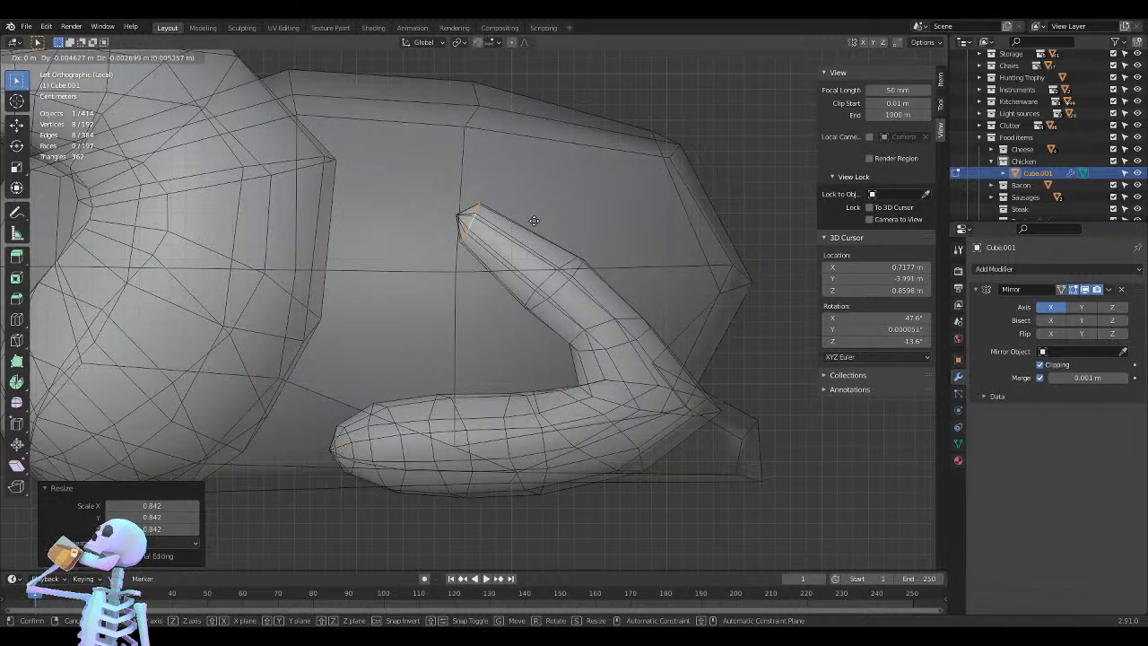
{"action": "left_click", "coordinate": [536, 221]}
{"action": "left_click", "coordinate": [751, 373]}
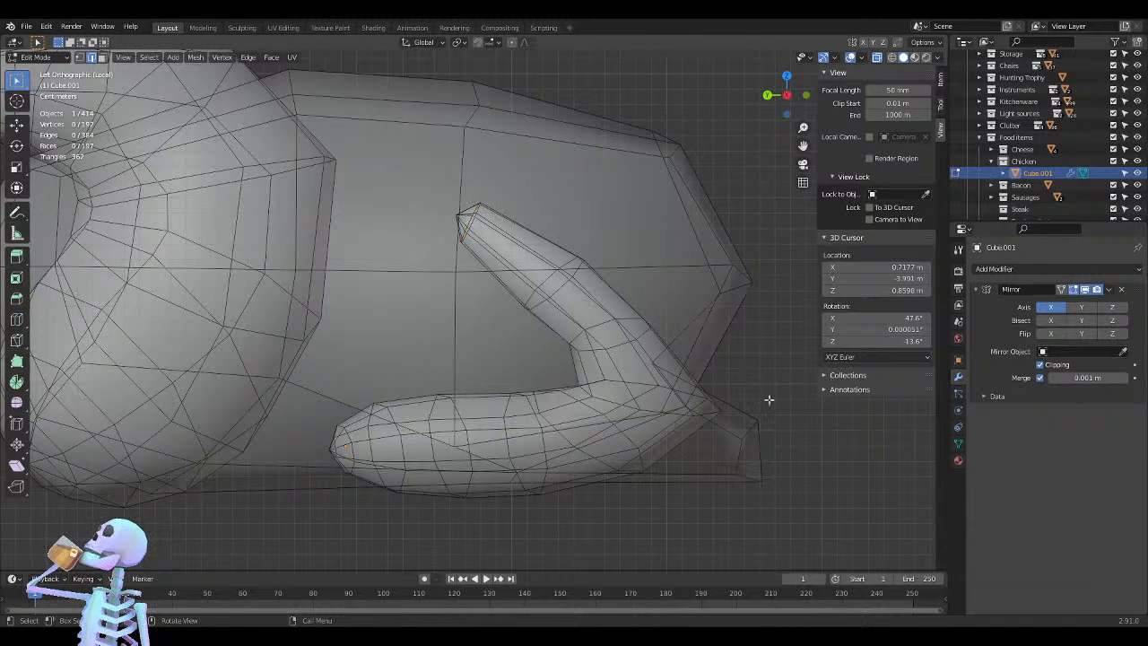
Try dissolving the edge loop midway along the wing's lower segment
{"action": "left_click", "coordinate": [529, 404], "text": "alt"}
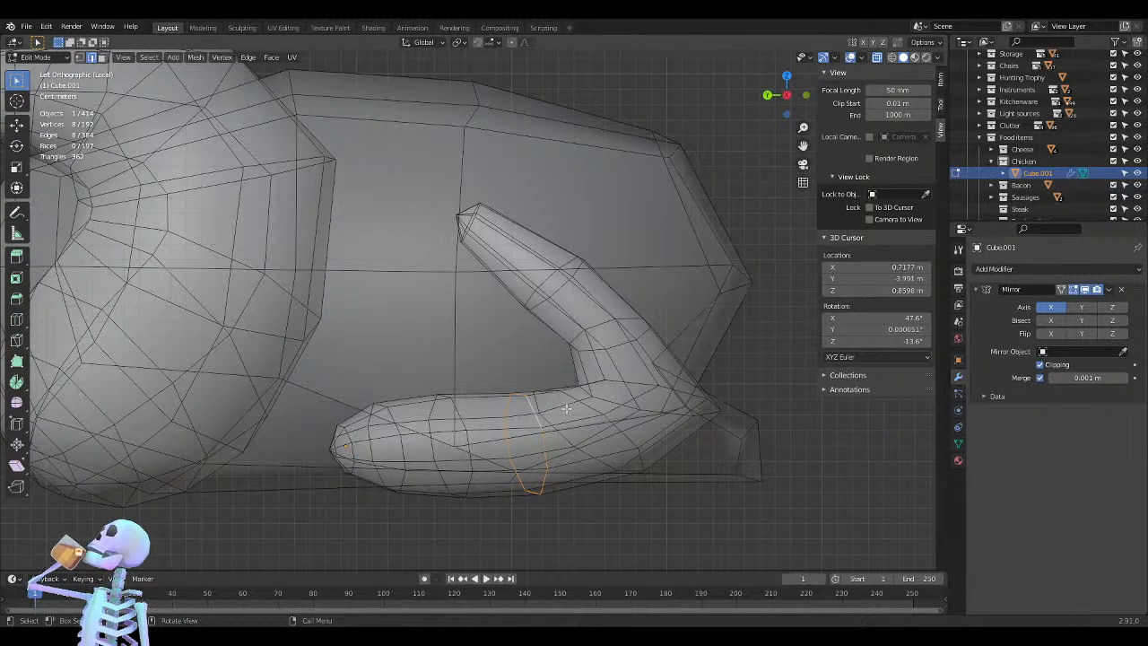
{"action": "key", "text": "x"}
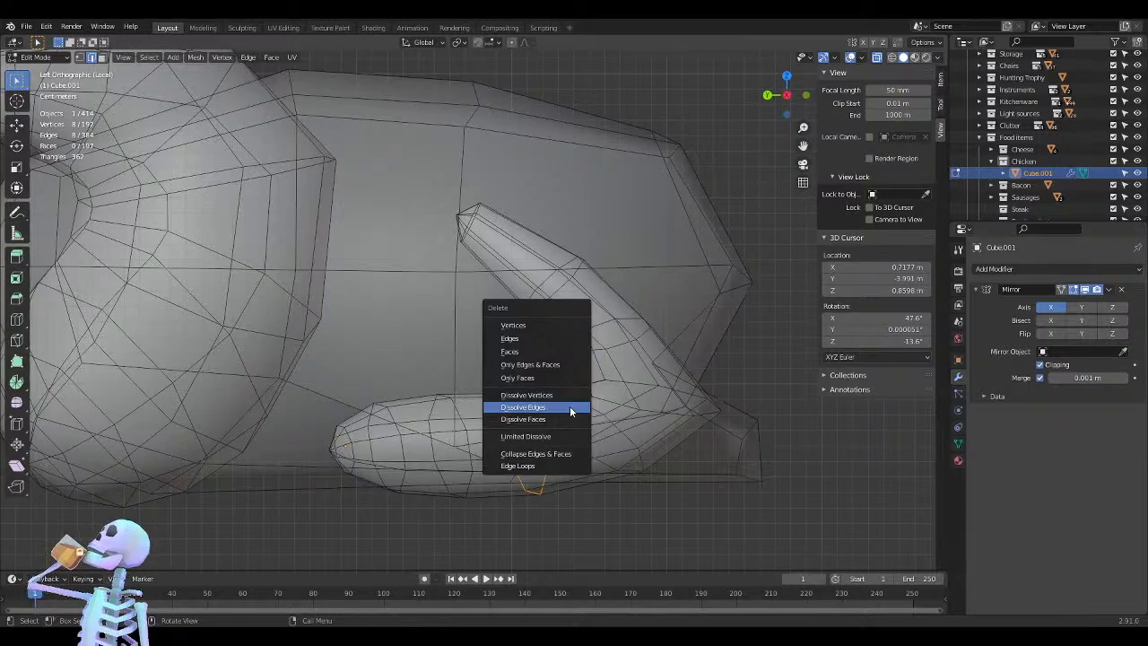
{"action": "left_click", "coordinate": [570, 411]}
{"action": "middle_click_drag", "start_coordinate": [581, 452], "coordinate": [599, 444]}
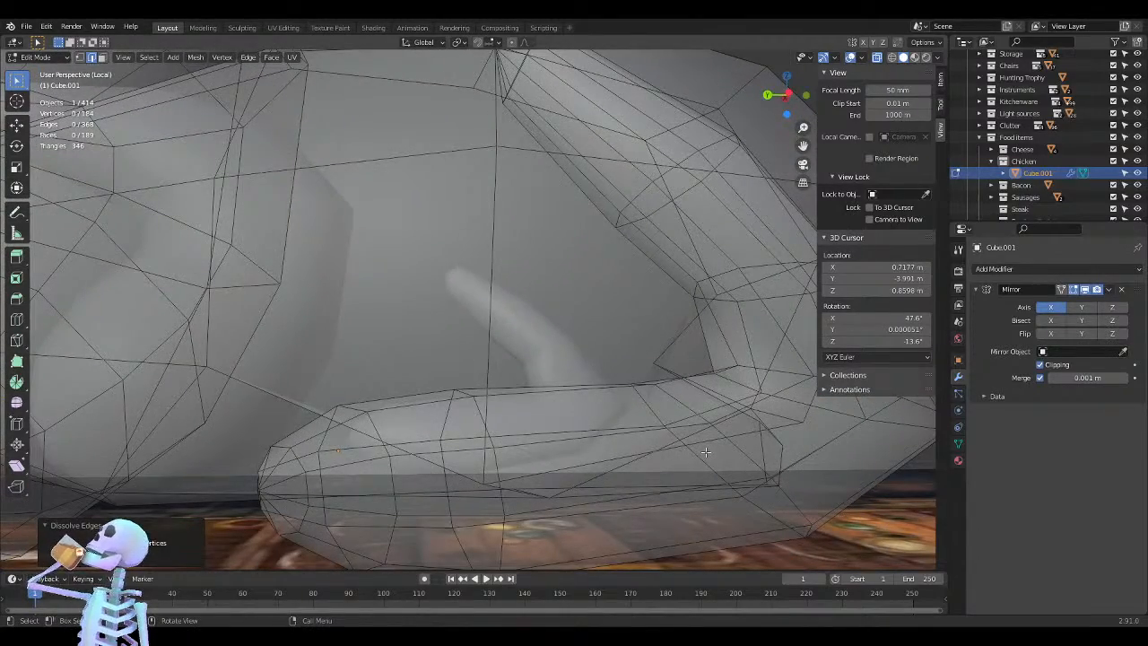
{"action": "key", "text": "ctrl+KP_3"}
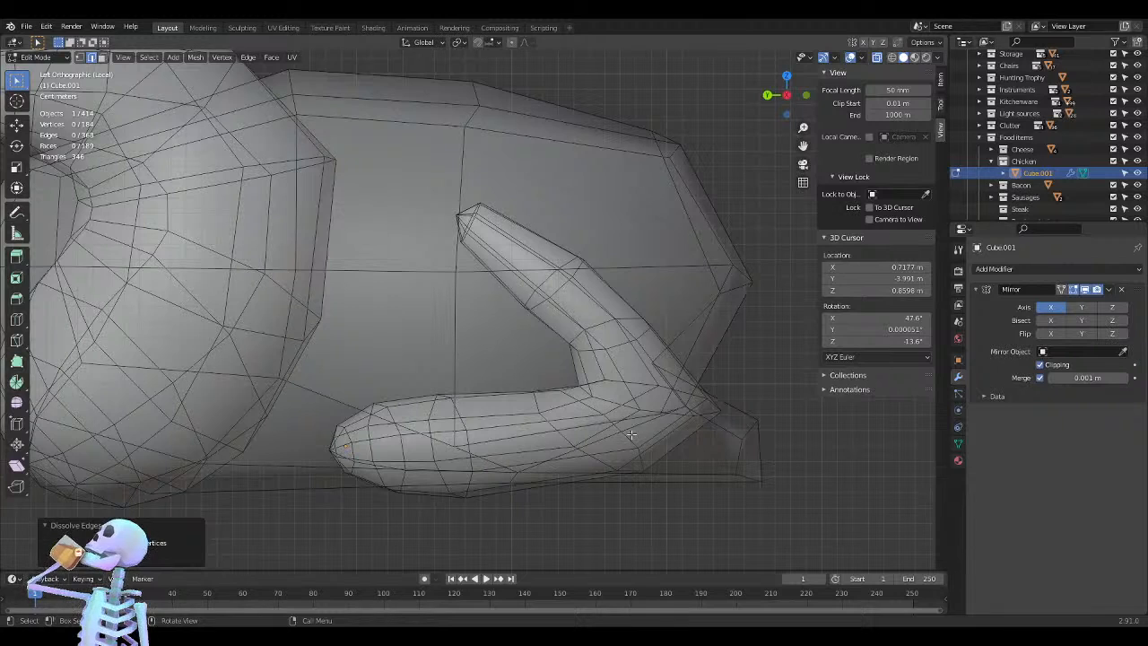
Try sliding the lower segment's slanted edge loop nearest the bend toward the blunt end by factors of 0.224 and 0.116
{"action": "left_click", "coordinate": [623, 438], "text": "alt"}
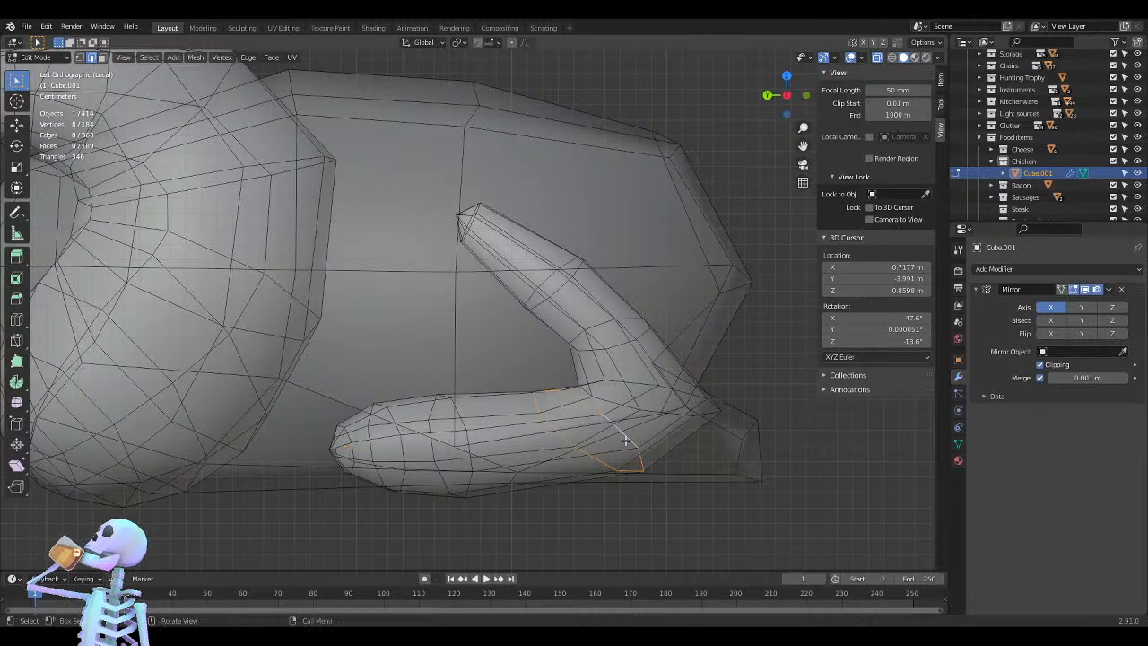
{"action": "key", "text": "g"}
{"action": "key", "text": "g"}
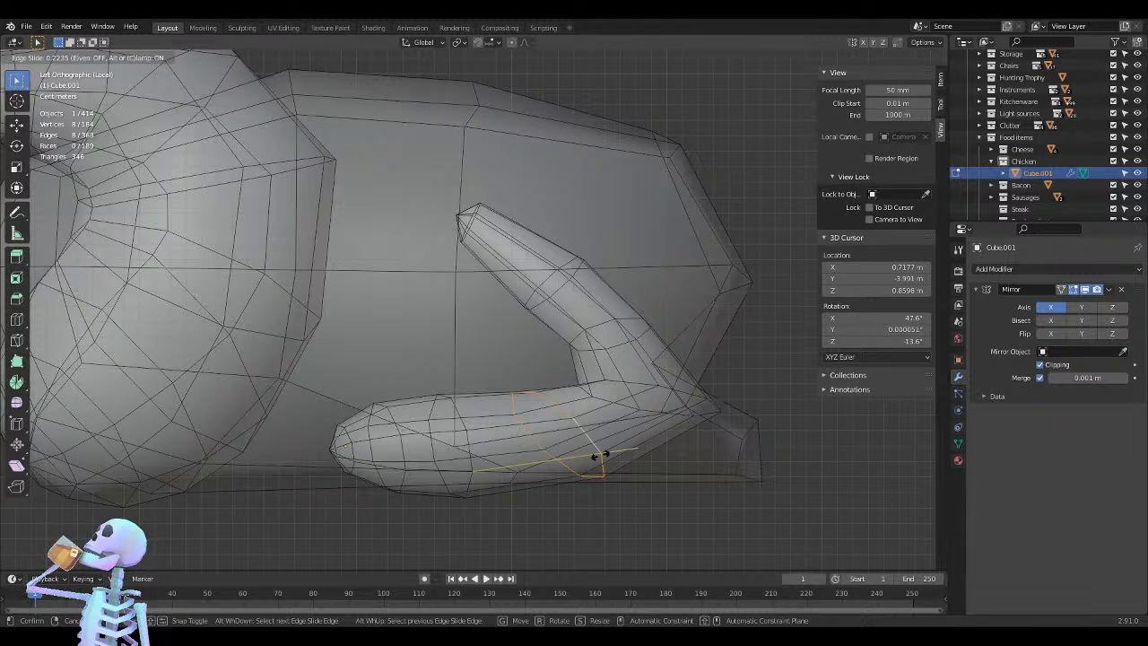
{"action": "left_click", "coordinate": [599, 455]}
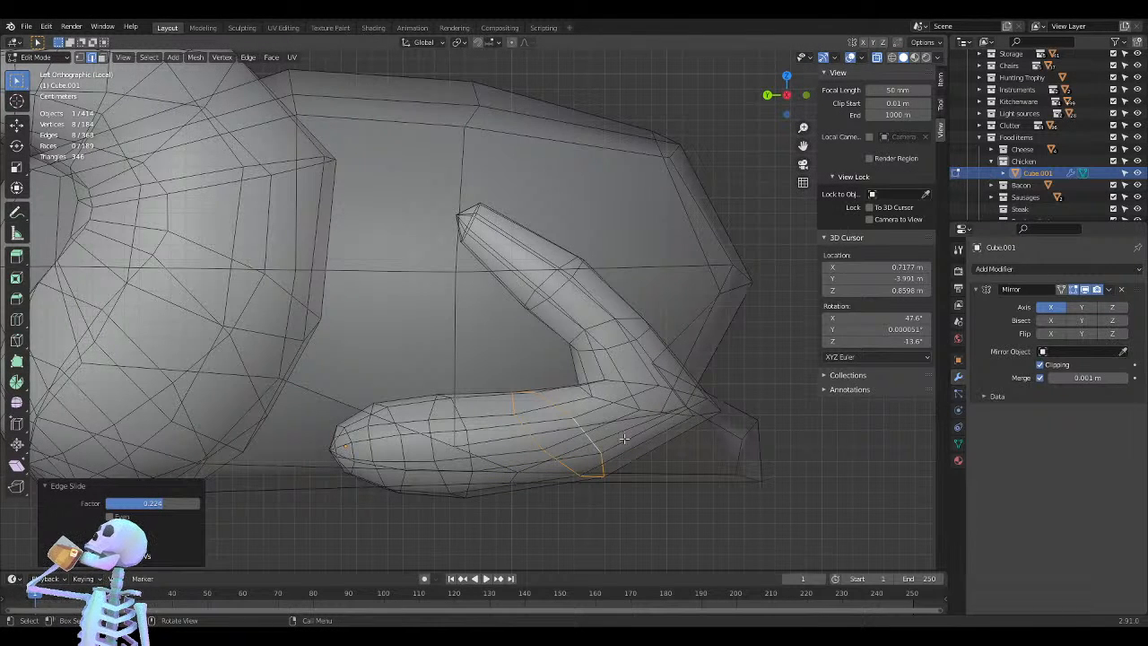
{"action": "key", "text": "g"}
{"action": "key", "text": "g"}
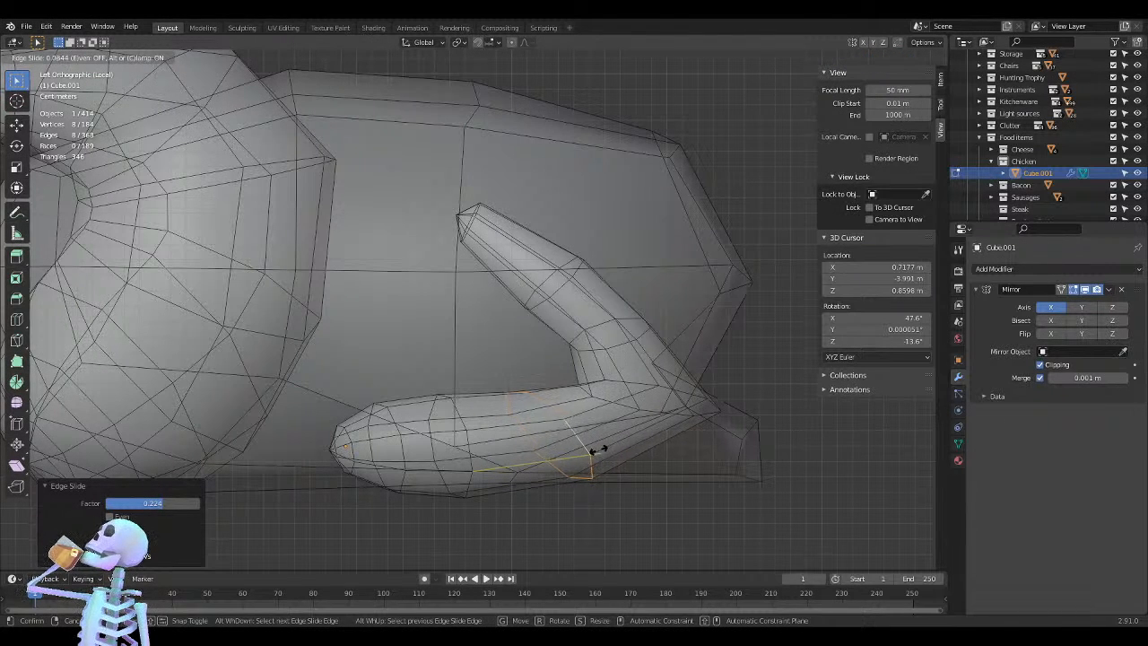
{"action": "left_click", "coordinate": [594, 453]}
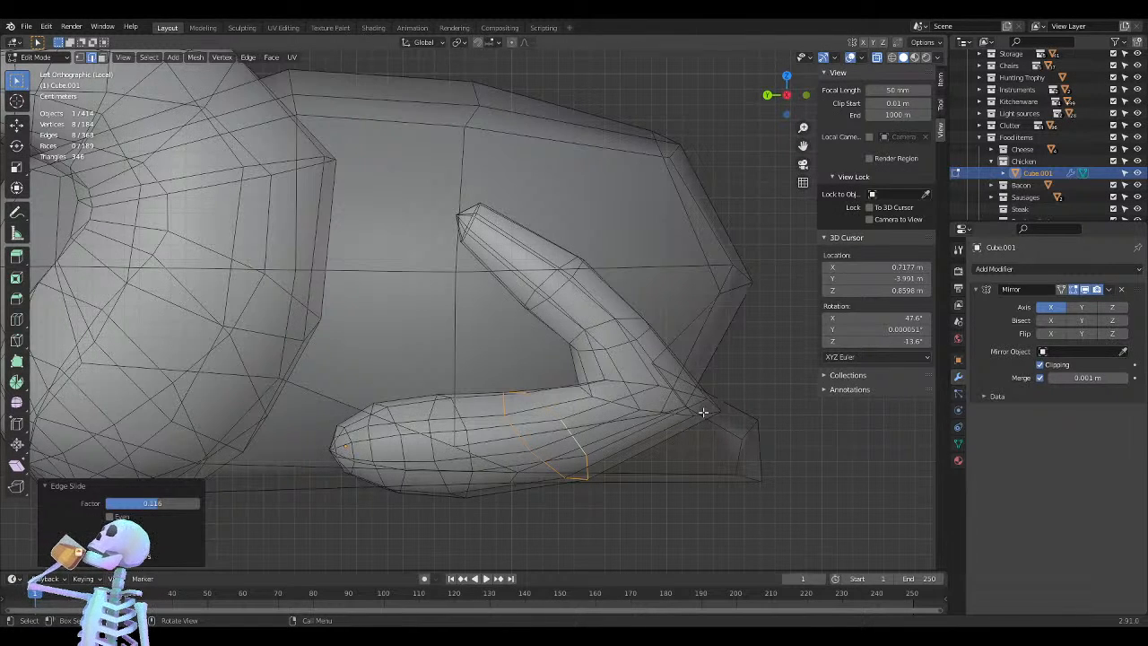
{"action": "left_click", "coordinate": [703, 411], "text": "alt"}
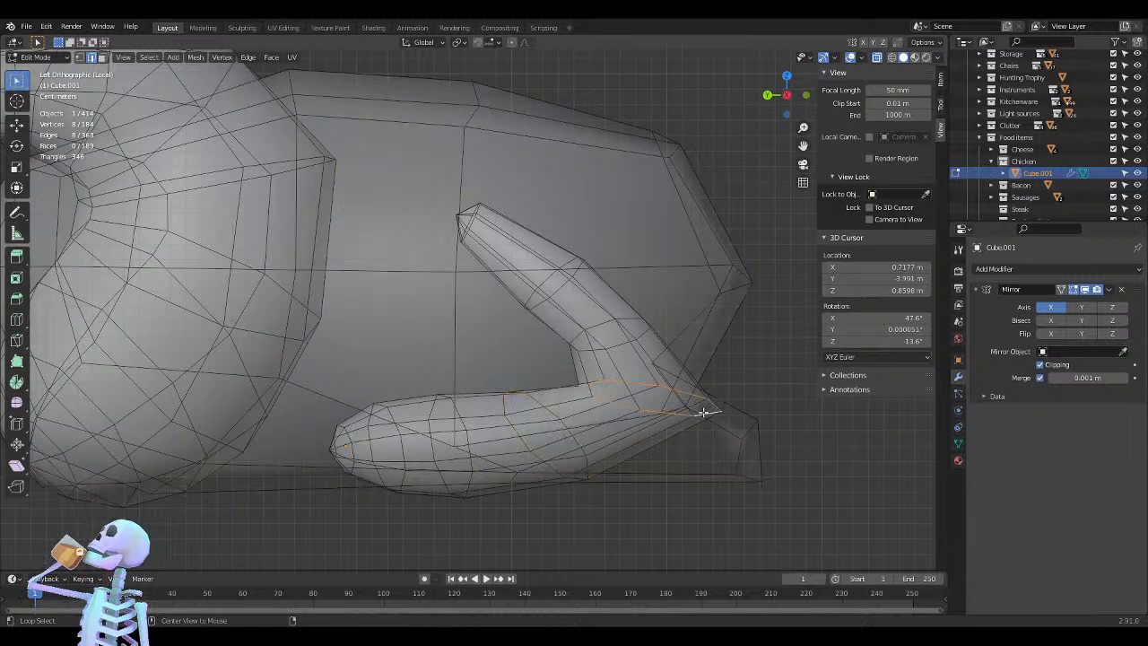
{"action": "key", "text": "ctrl+b"}
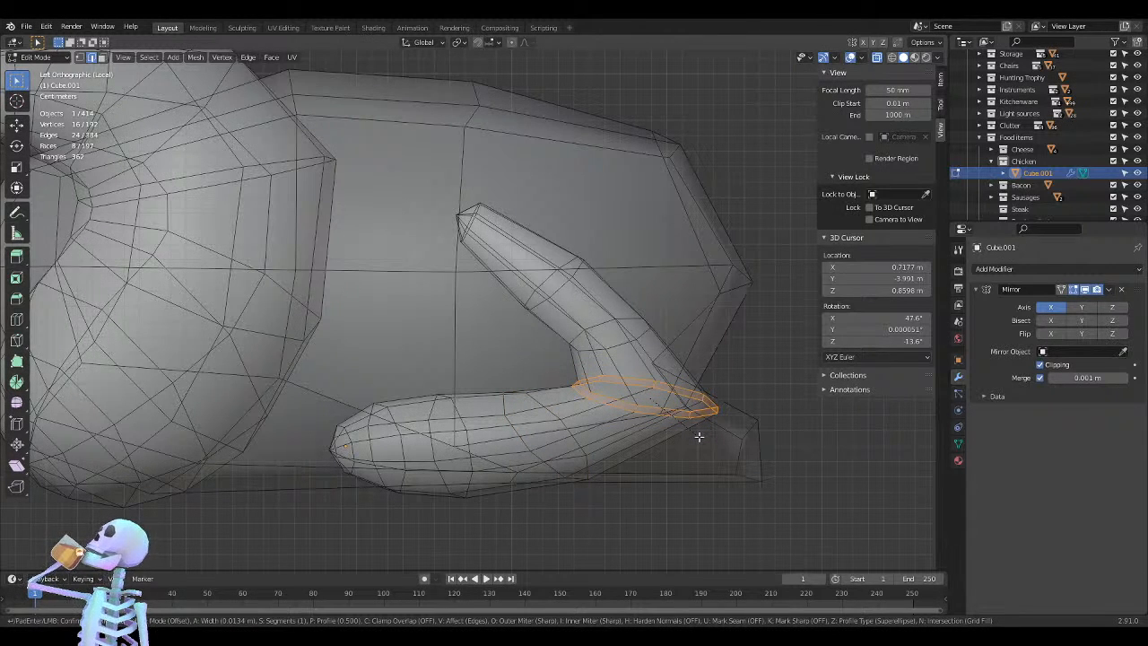
{"action": "right_click", "coordinate": [697, 437]}
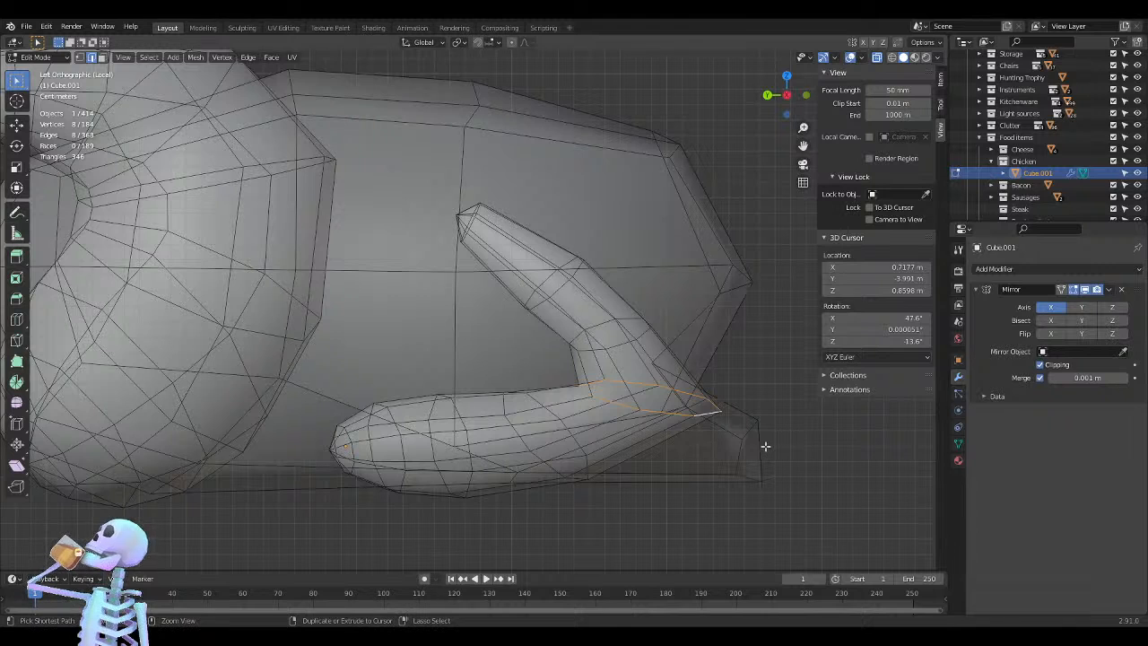
Undo the edge slides and the dissolve on the wing's lower segment
{"action": "key", "text": "ctrl+z"}
{"action": "key", "text": "ctrl+z"}
{"action": "key", "text": "ctrl+z"}
{"action": "key", "text": "ctrl+z"}
{"action": "key", "text": "ctrl+shift+z"}
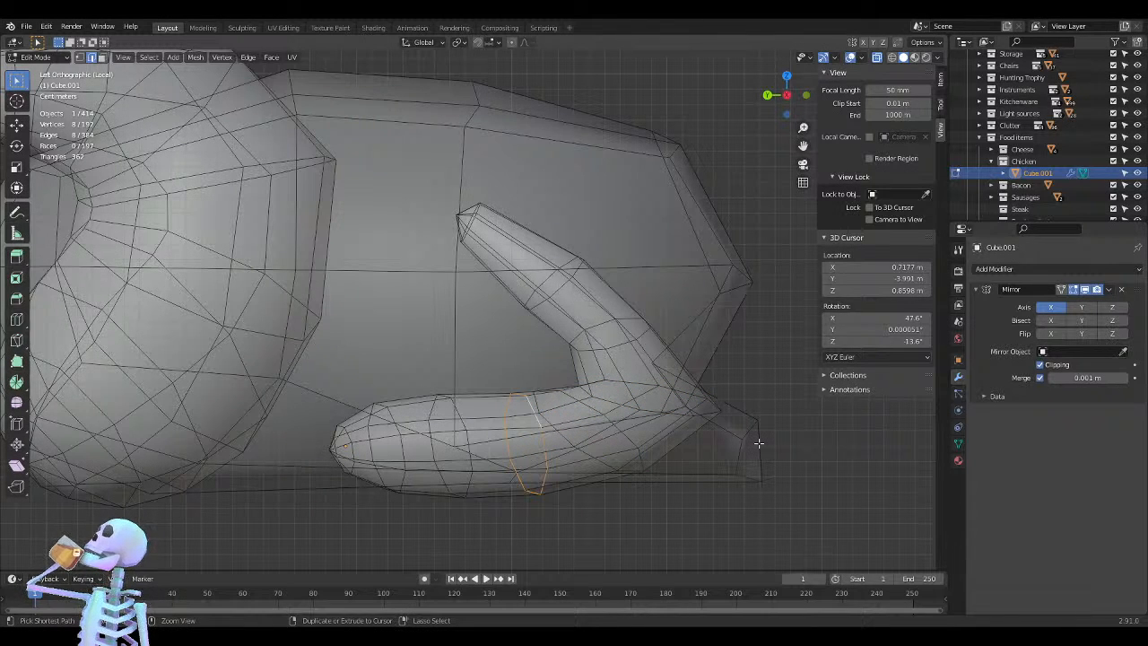
Dissolve the edge loop between the middle loop and the blunt end of the wing's lower segment
{"action": "left_click", "coordinate": [635, 533]}
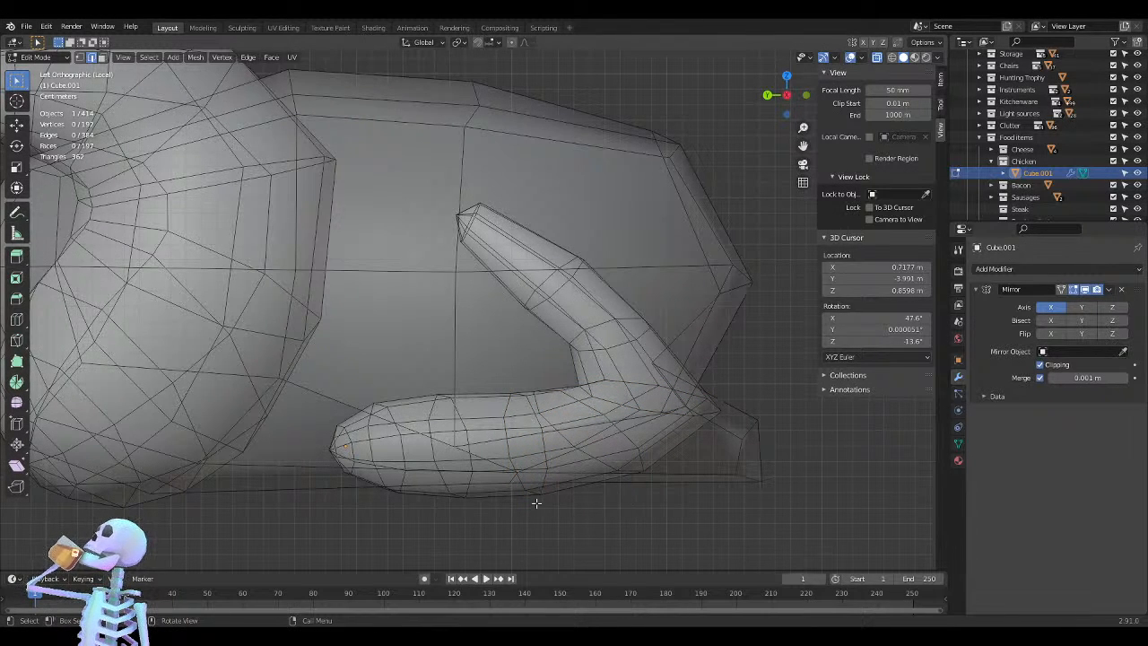
{"action": "left_click", "coordinate": [470, 451], "text": "alt"}
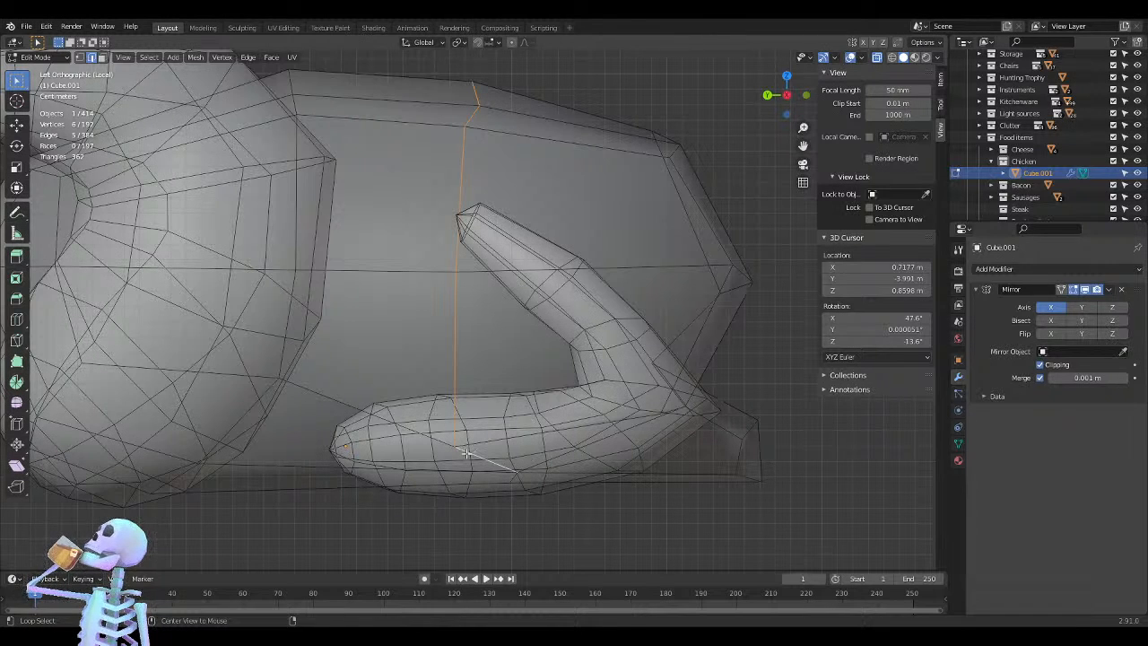
{"action": "left_click", "coordinate": [468, 442], "text": "alt"}
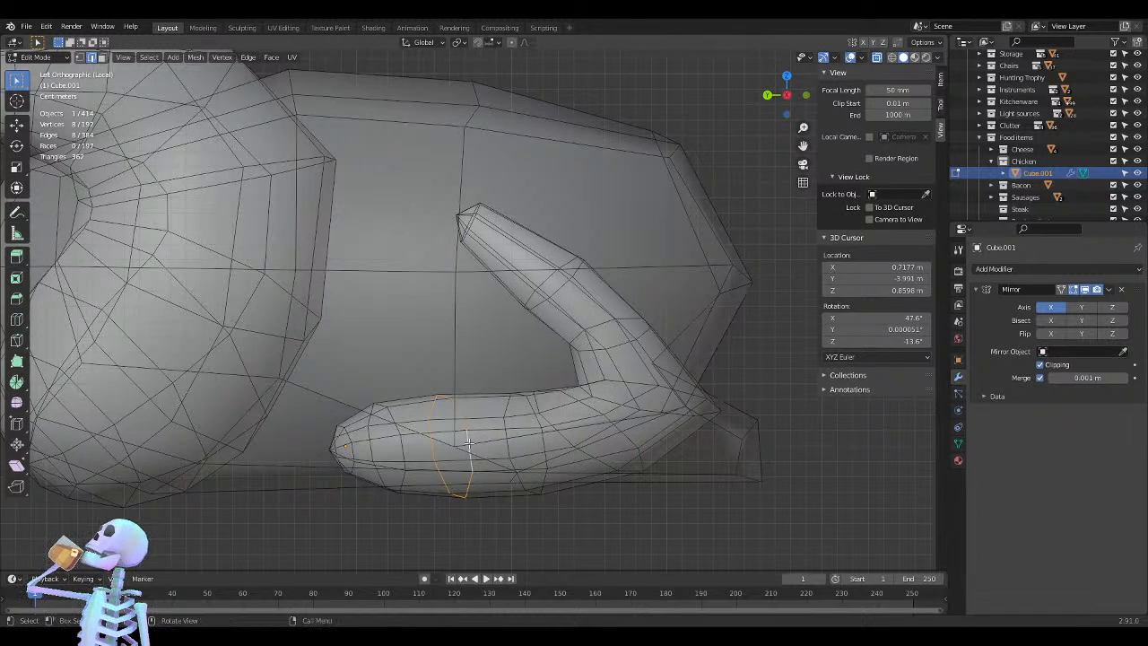
{"action": "key", "text": "x"}
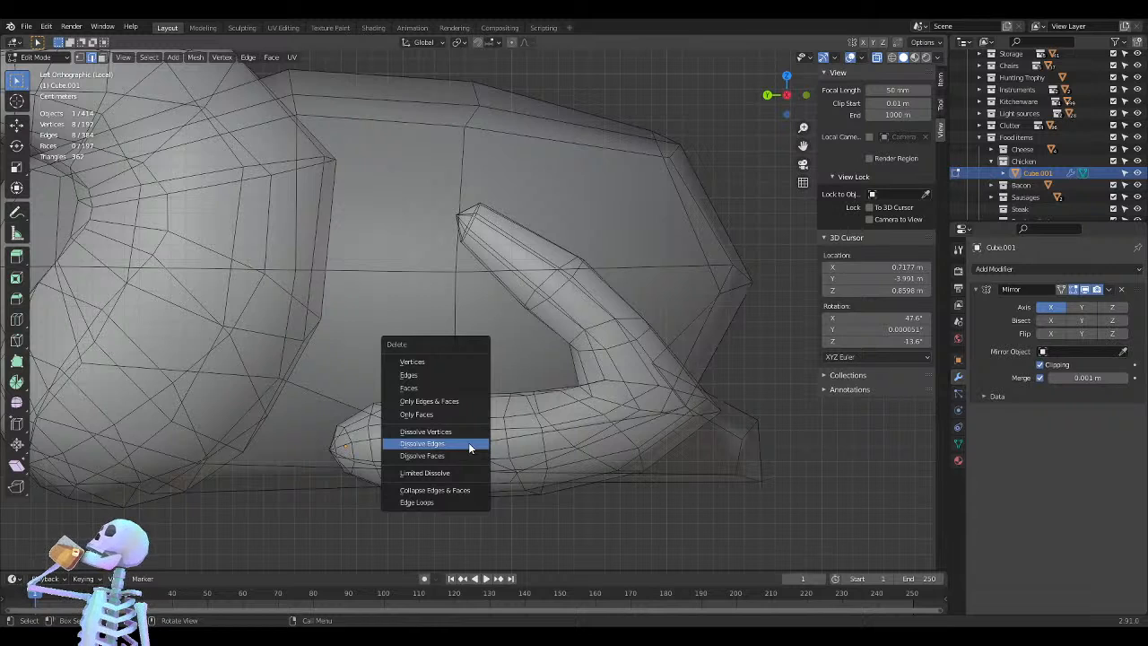
{"action": "left_click", "coordinate": [468, 442]}
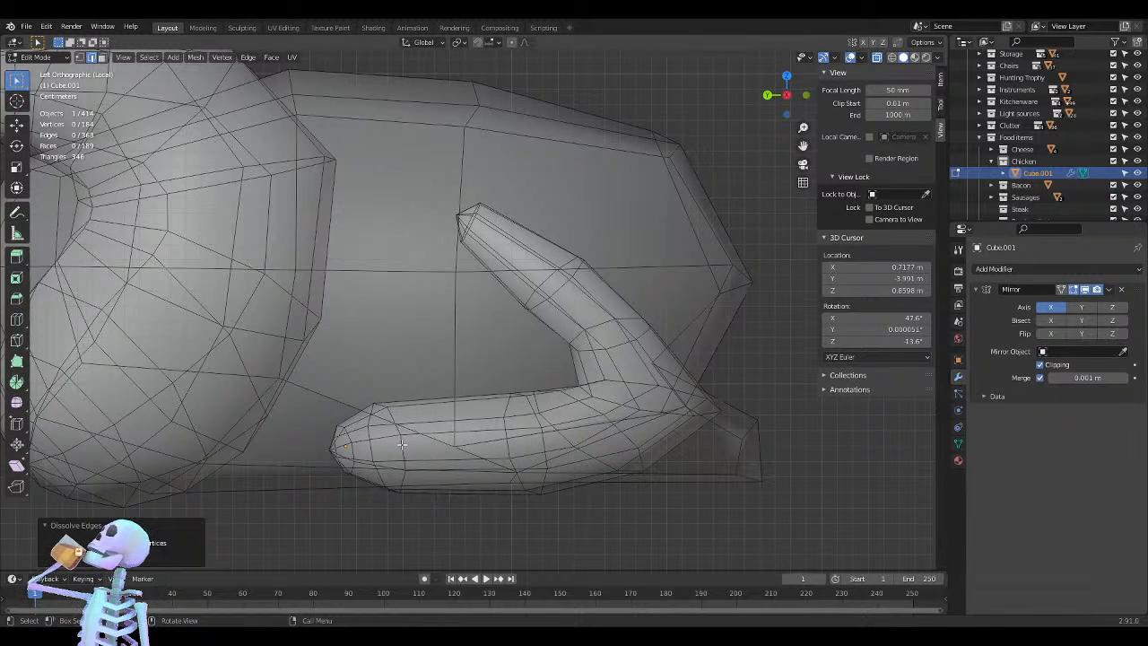
Select the edge loop near the blunt end of the wing's lower segment and scale it uniformly by 1.211
{"action": "left_click", "coordinate": [402, 445]}
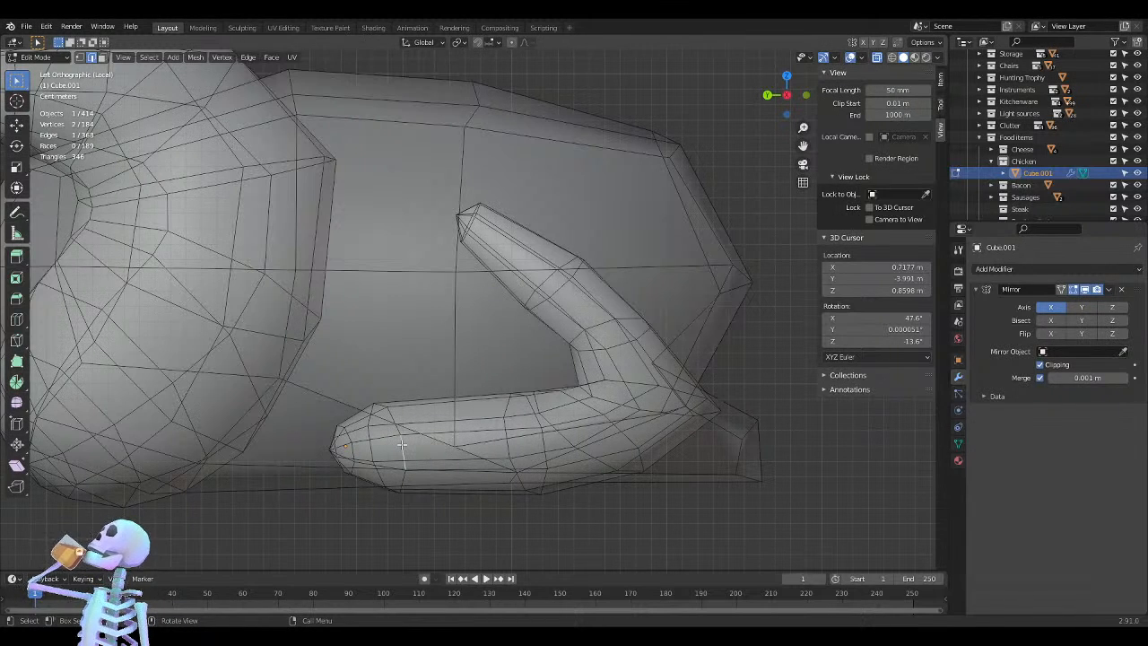
{"action": "left_click", "coordinate": [402, 445], "text": "alt"}
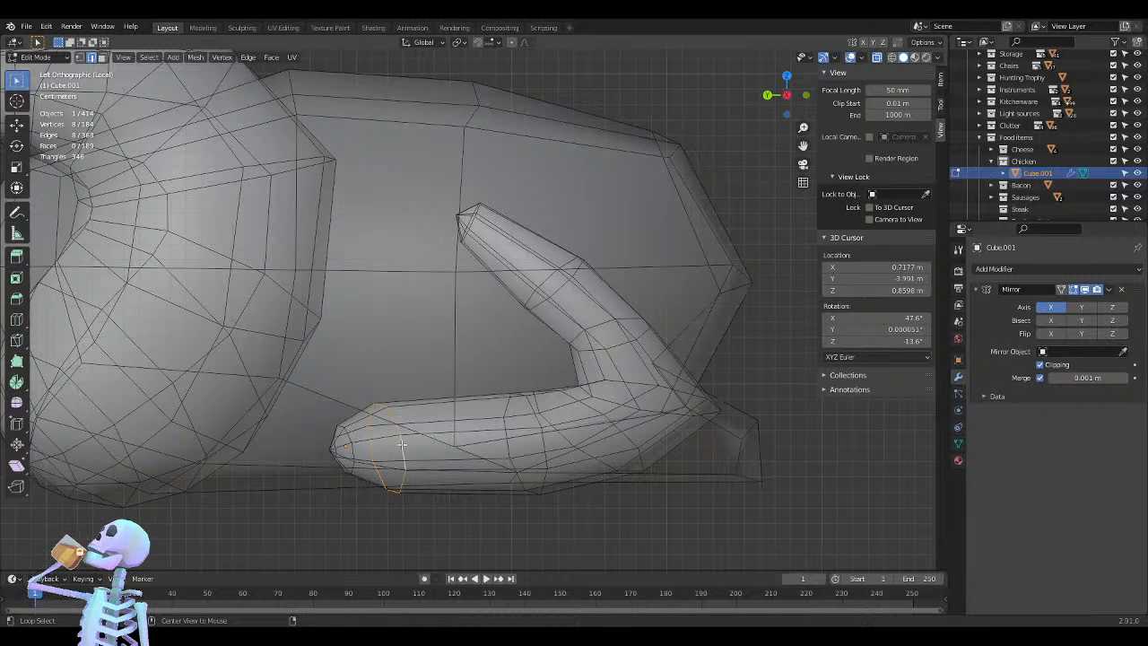
{"action": "key", "text": "s"}
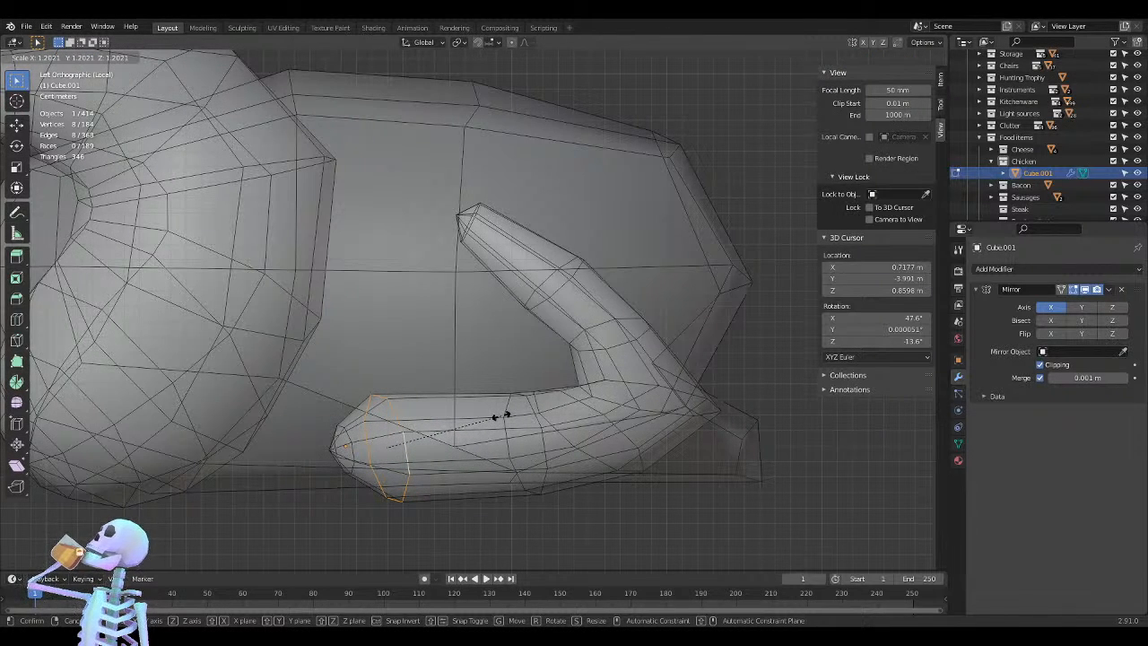
{"action": "left_click", "coordinate": [501, 414]}
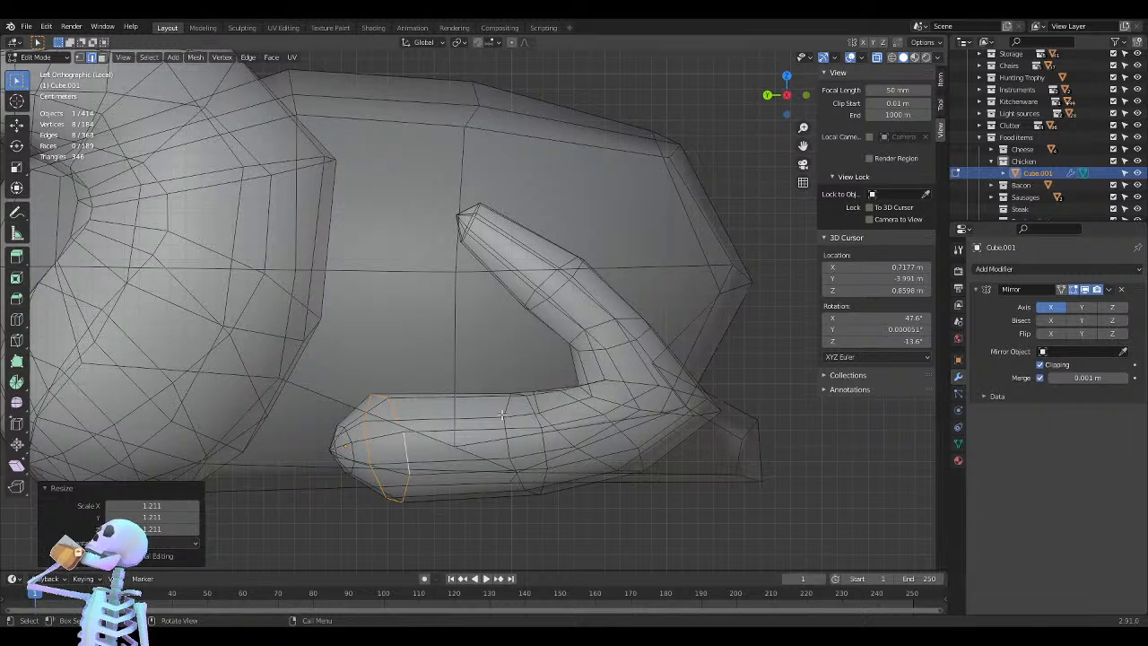
Slide the edge loop near the blunt end of the wing's lower segment toward the bend by factors of 0.189 and about 0.11
{"action": "key", "text": "g"}
{"action": "key", "text": "g"}
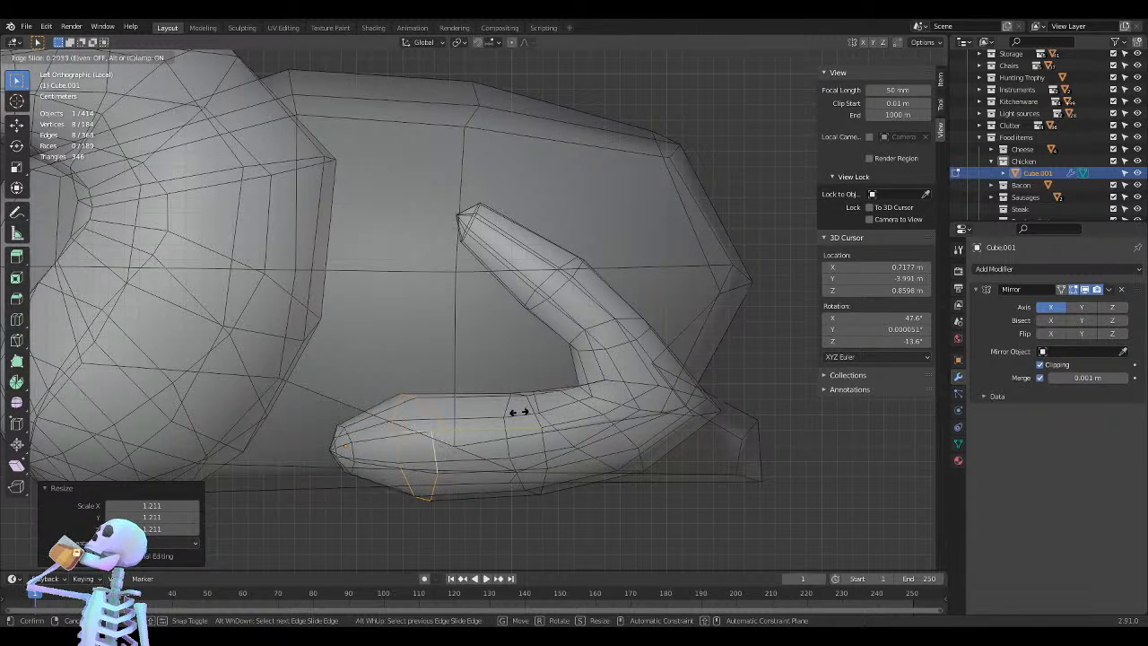
{"action": "left_click", "coordinate": [515, 412]}
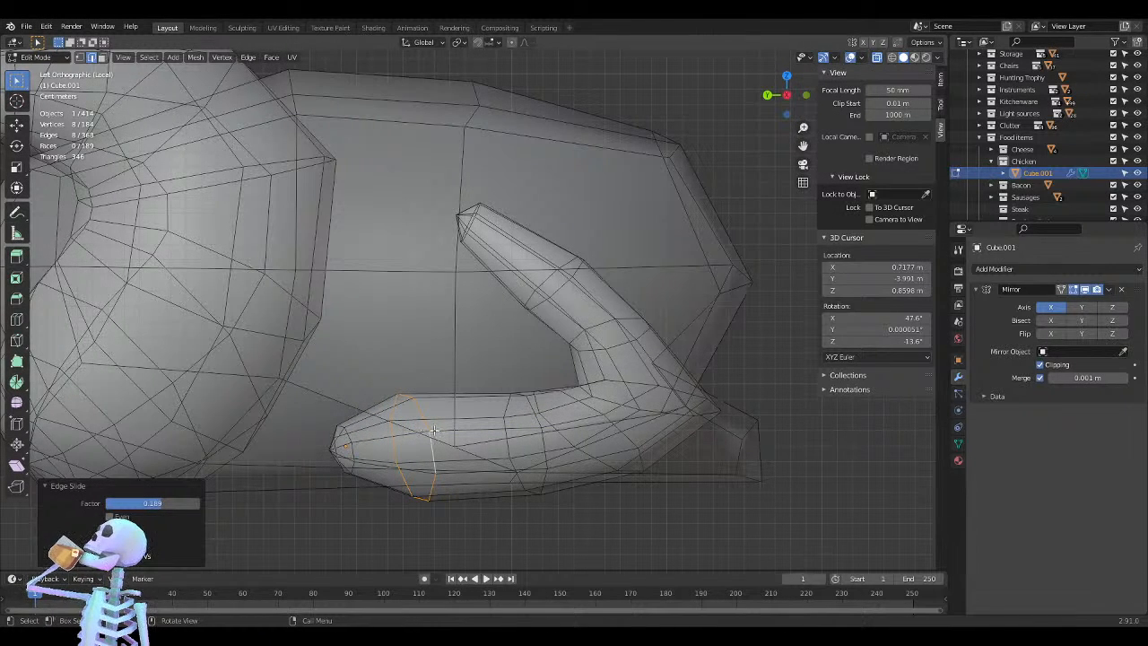
{"action": "key", "text": "g"}
{"action": "key", "text": "g"}
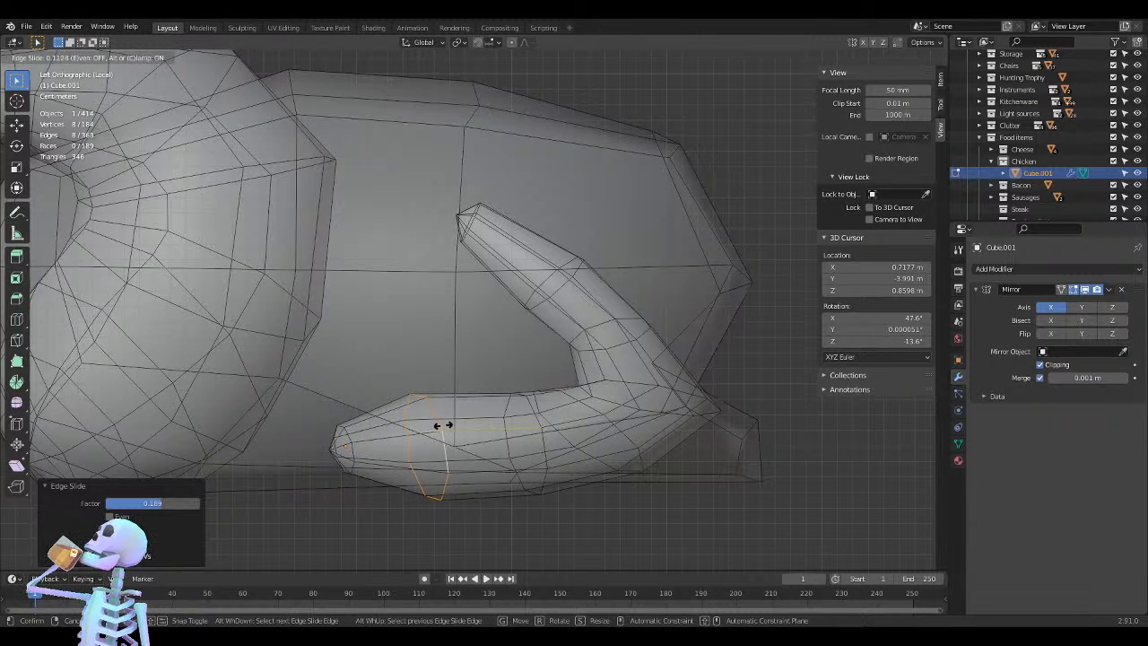
{"action": "left_click", "coordinate": [415, 432]}
Slide the edge loop at the wing's blunt tip toward the bend by 0.291 and scale it uniformly by about 1.05
{"action": "left_click", "coordinate": [353, 451], "text": "alt"}
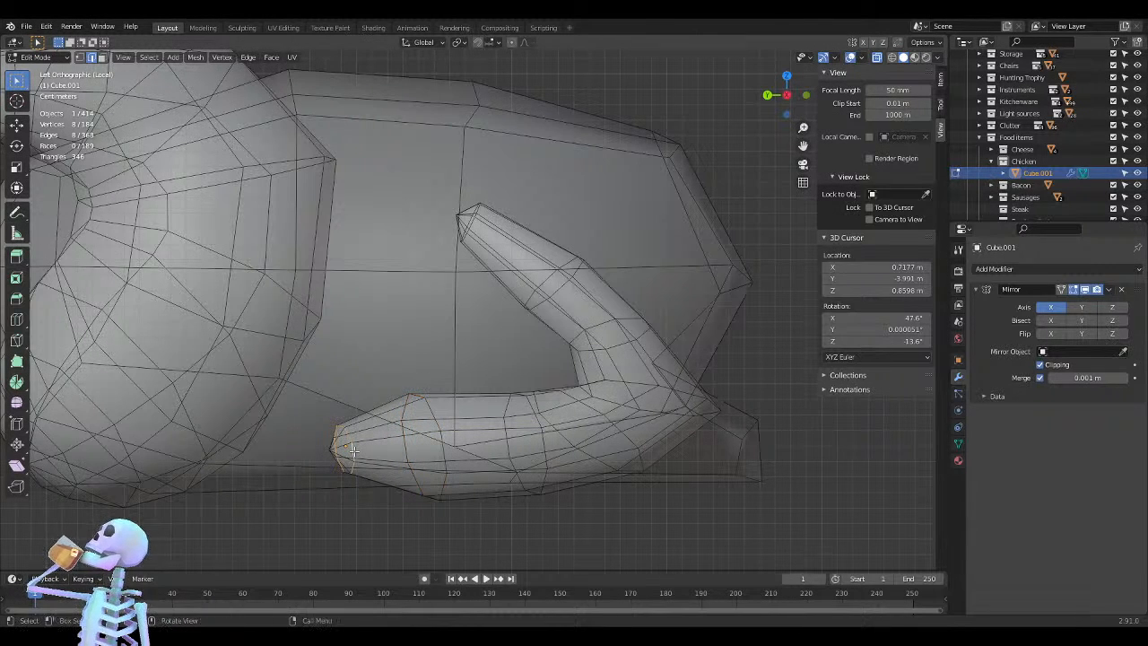
{"action": "key", "text": "g"}
{"action": "key", "text": "g"}
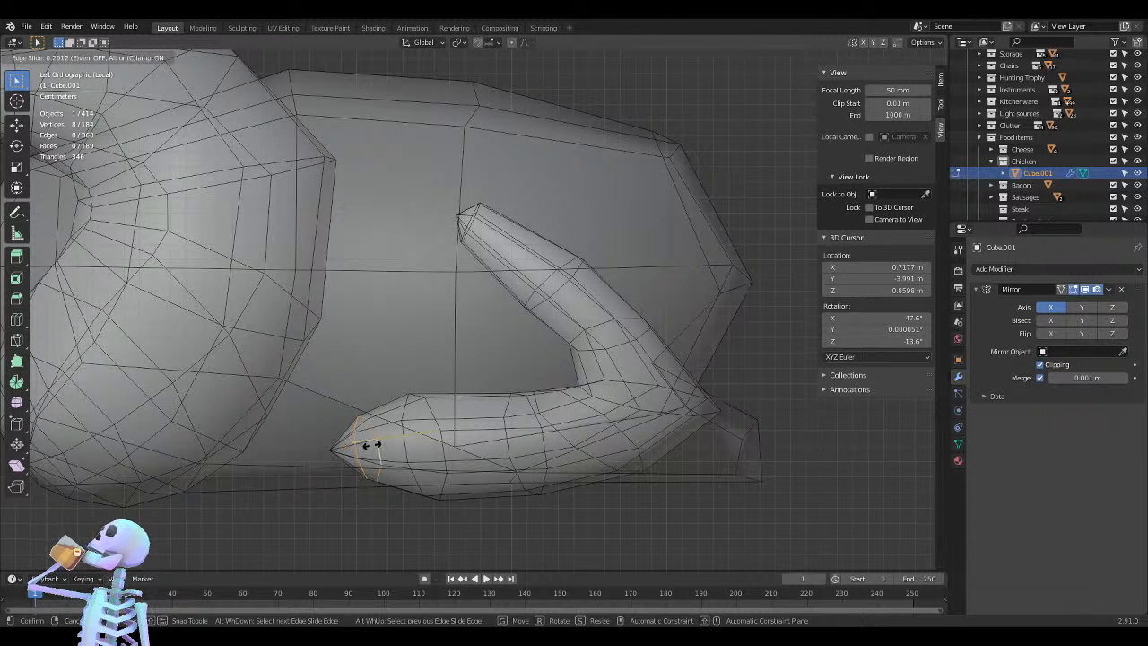
{"action": "left_click", "coordinate": [373, 445]}
{"action": "key", "text": "s"}
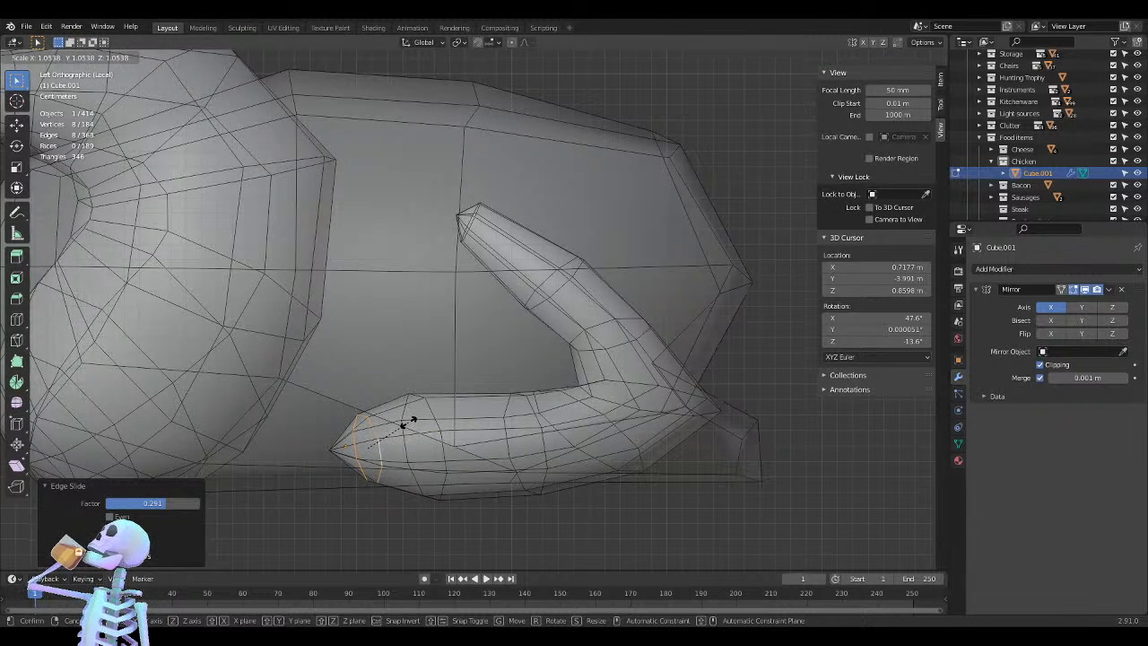
{"action": "left_click", "coordinate": [412, 419]}
Scale the second edge loop from the wing's blunt tip uniformly by 1.076 and nudge it upward about 0.0015 m
{"action": "left_click", "coordinate": [434, 422], "text": "alt"}
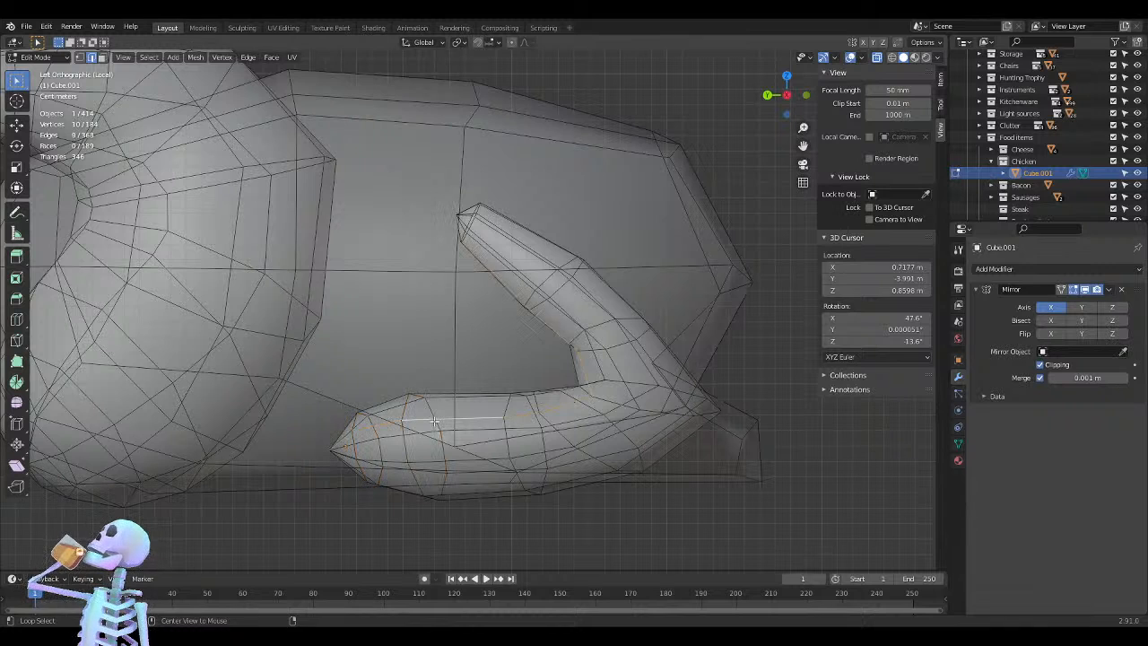
{"action": "left_click", "coordinate": [430, 414], "text": "alt"}
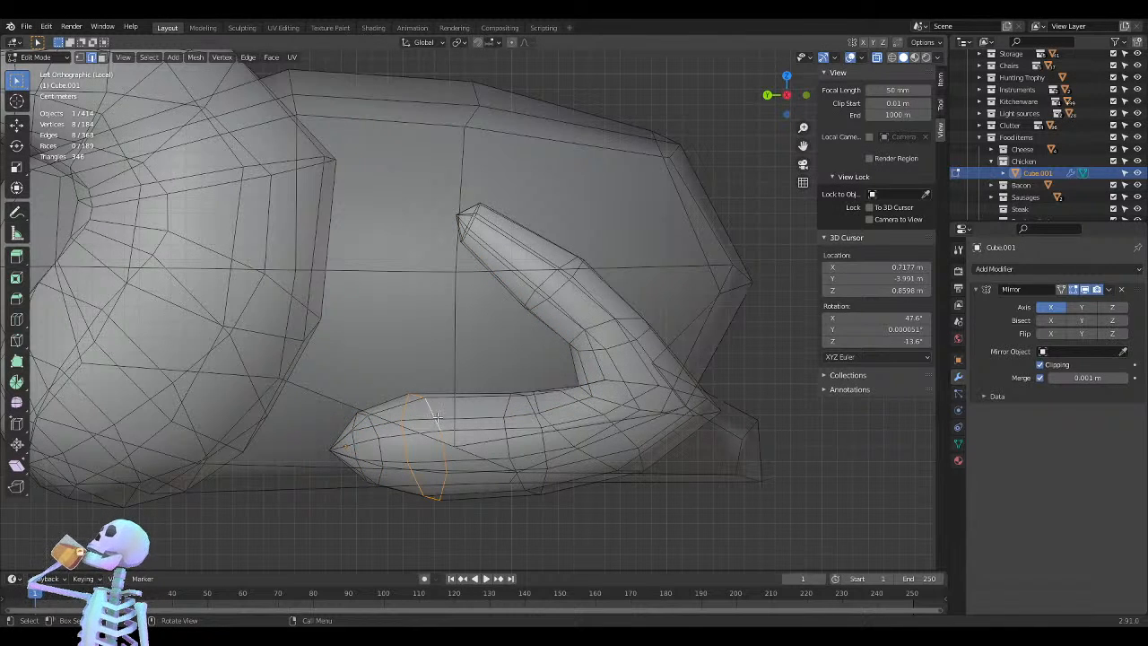
{"action": "key", "text": "s"}
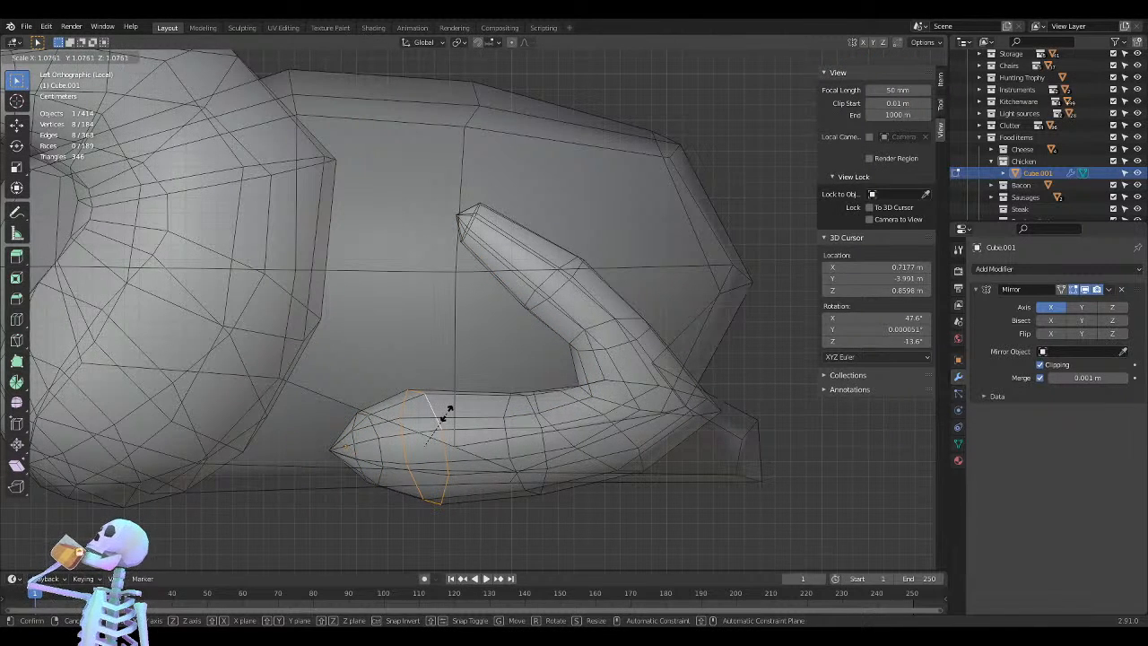
{"action": "left_click", "coordinate": [445, 413]}
{"action": "key", "text": "g"}
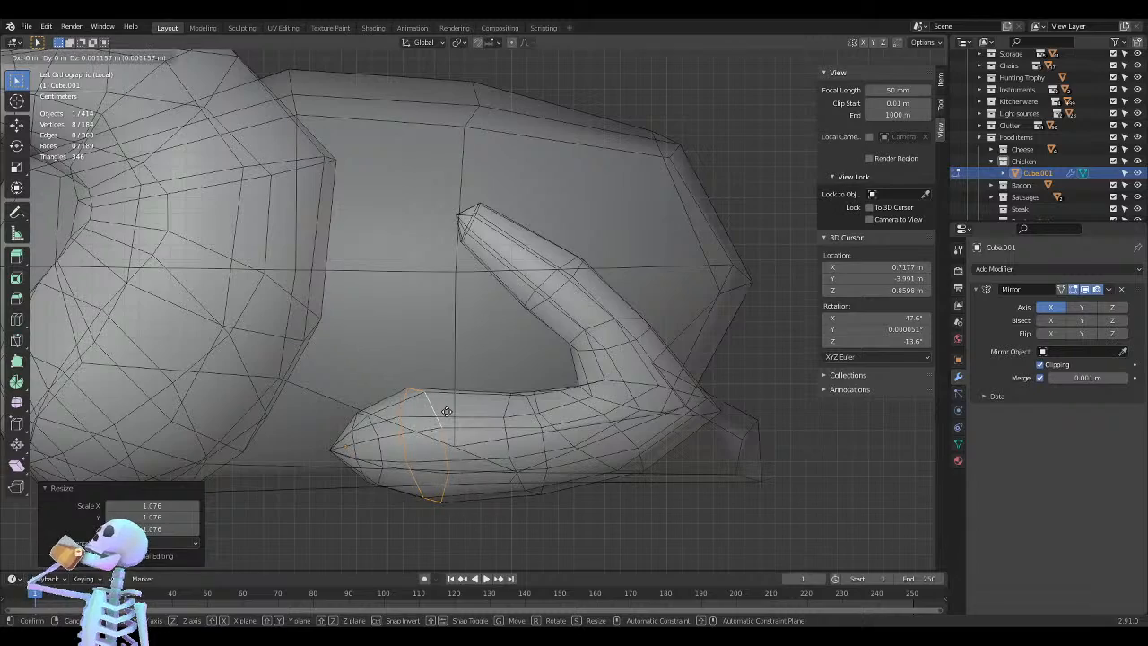
{"action": "left_click", "coordinate": [445, 410]}
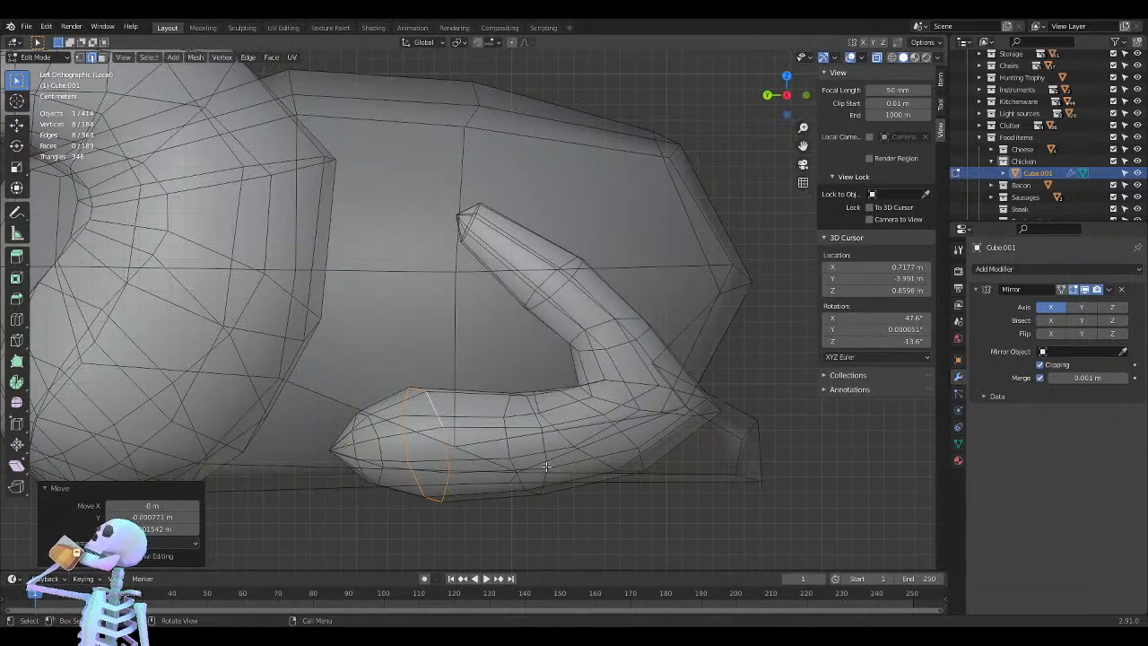
{"action": "left_click", "coordinate": [538, 523]}
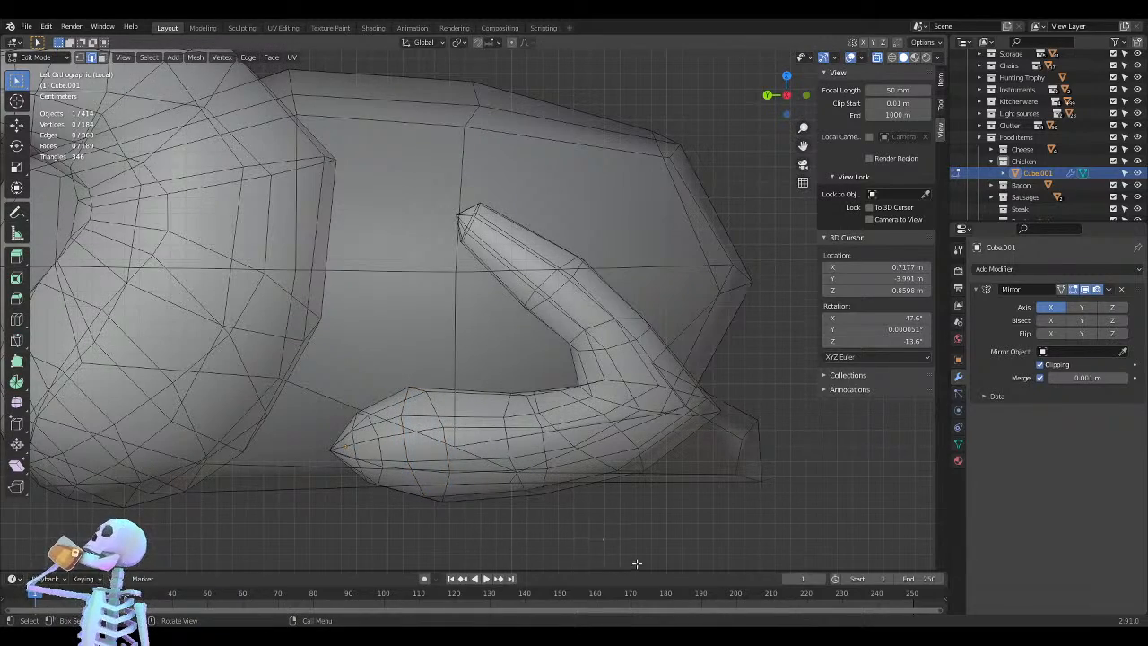
Inspect the proportions of the whole chicken from around and from directly above
{"action": "middle_click_drag", "start_coordinate": [598, 539], "coordinate": [502, 408]}
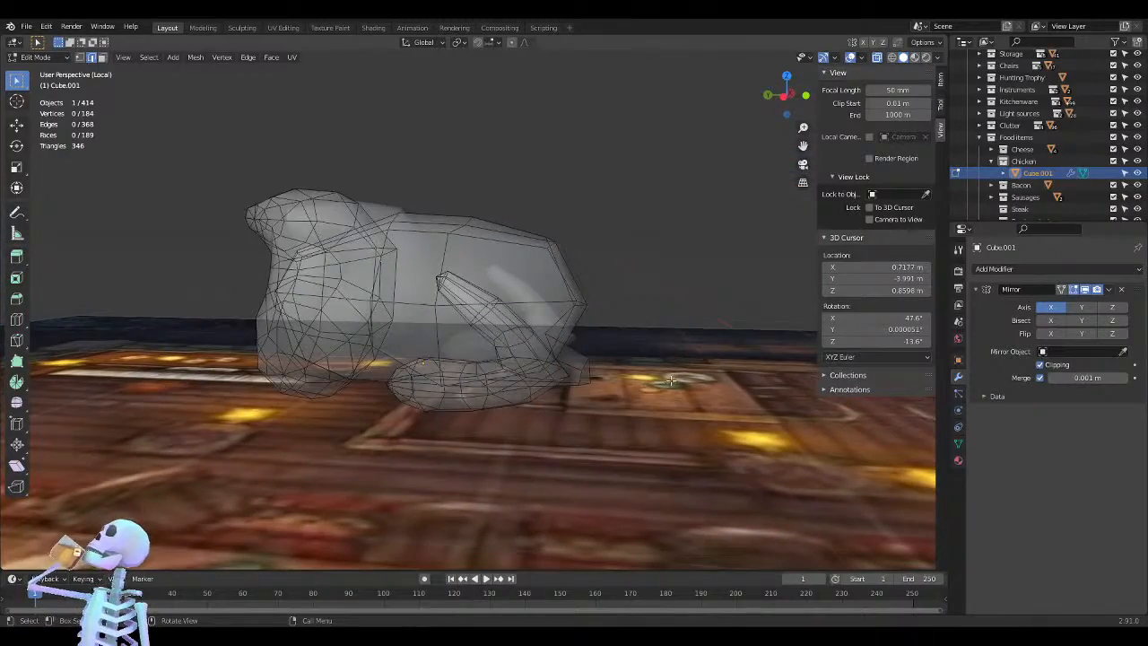
{"action": "key", "text": "Tab"}
{"action": "middle_click_drag", "start_coordinate": [678, 375], "coordinate": [482, 384]}
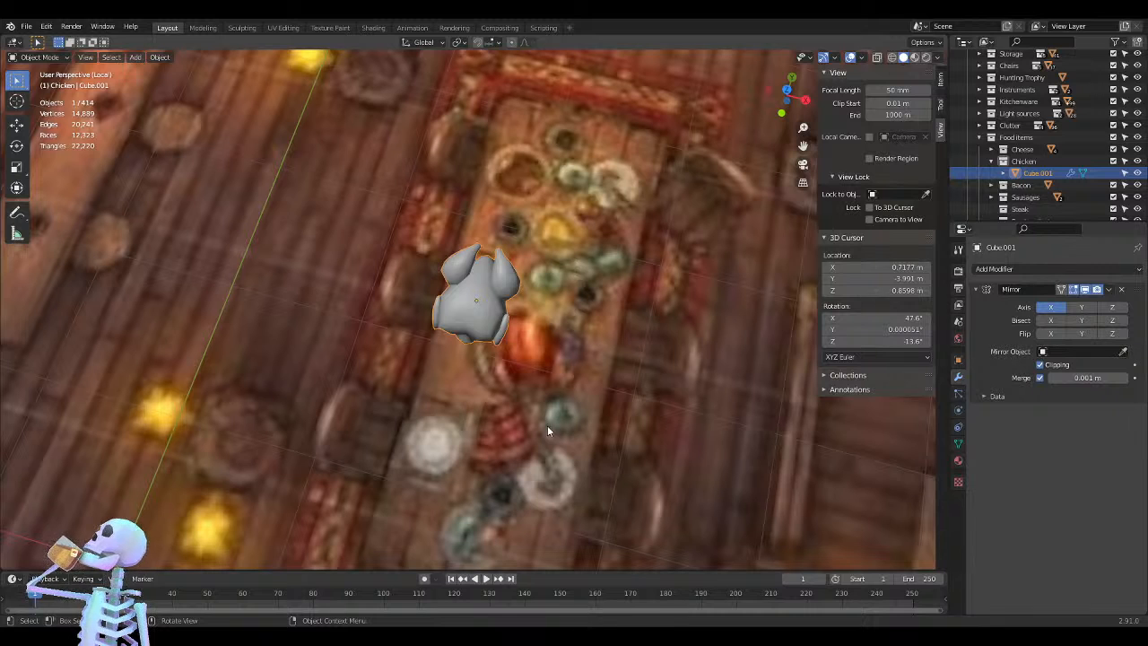
{"action": "key", "text": "KP_7"}
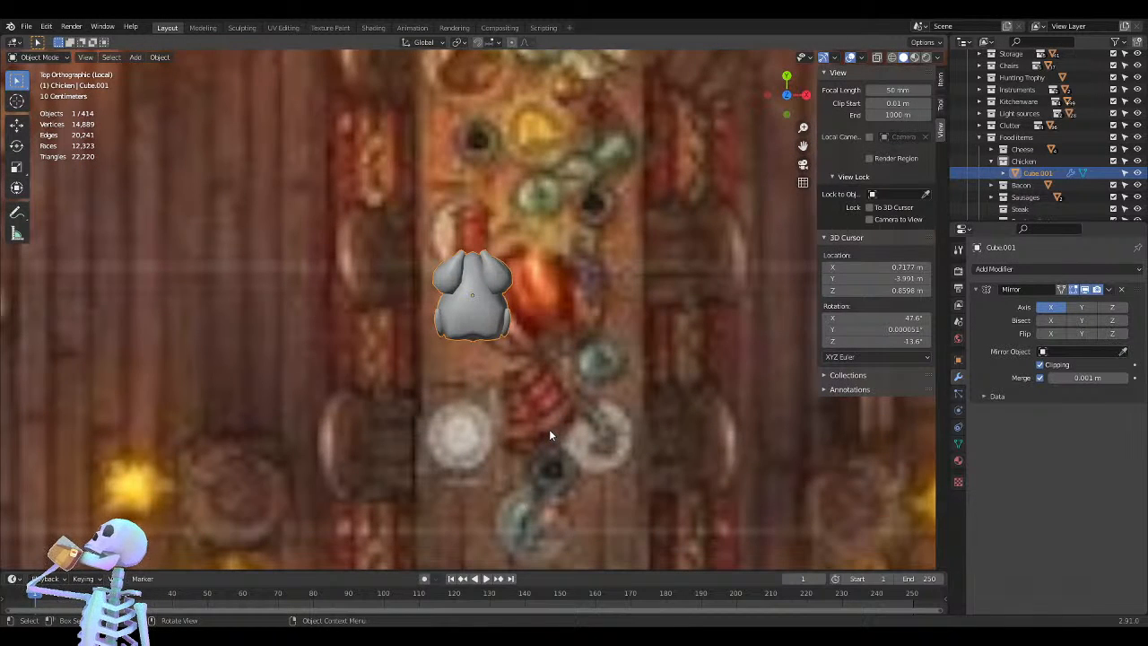
{"action": "scroll", "coordinate": [509, 398], "scroll_direction": "up", "scroll_amount": 5}
{"action": "key", "text": "Tab"}
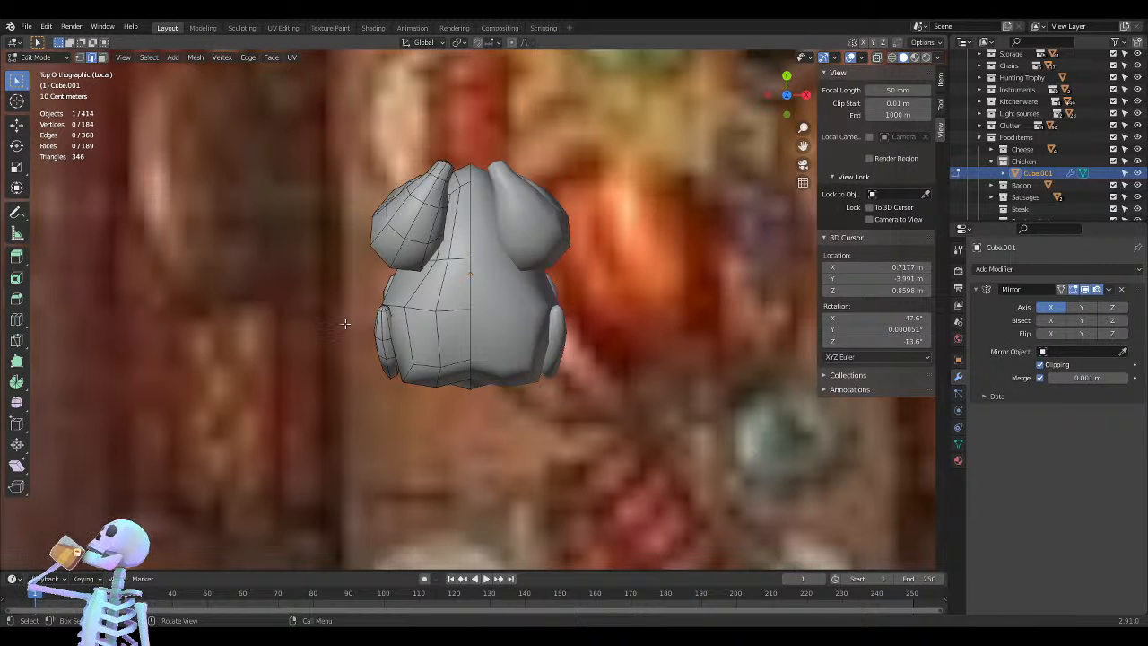
{"action": "left_click", "coordinate": [512, 43]}
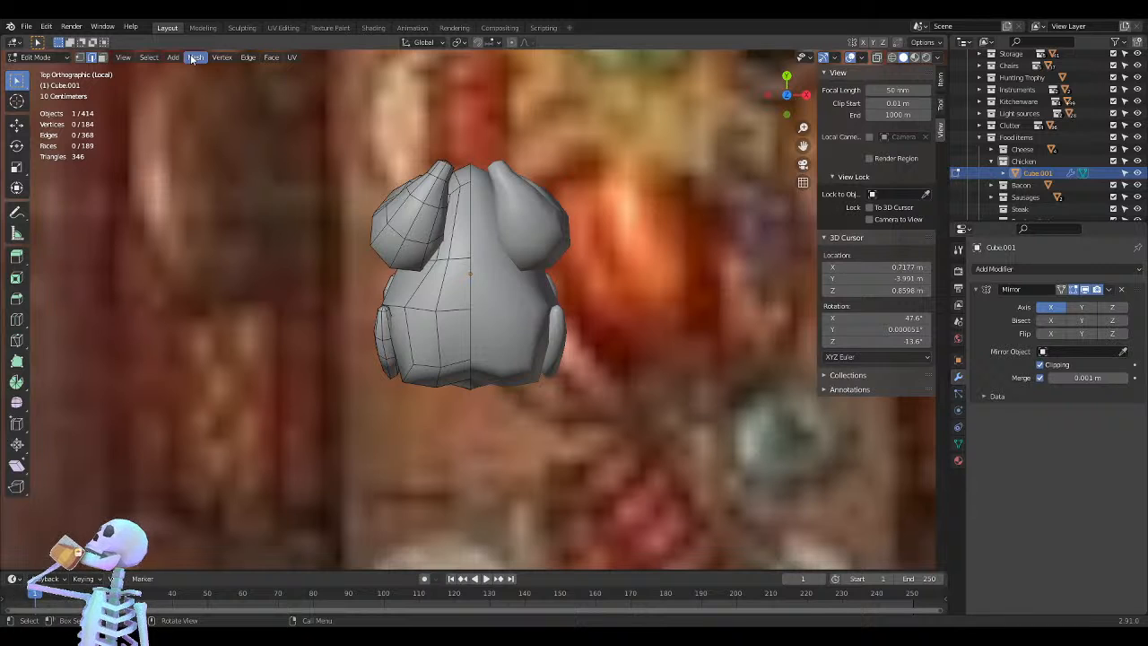
Add a lattice object and move it over the chicken by about 1.12 m in X and 6.05 m in Y in top view
{"action": "key", "text": "Tab"}
{"action": "left_click", "coordinate": [138, 57]}
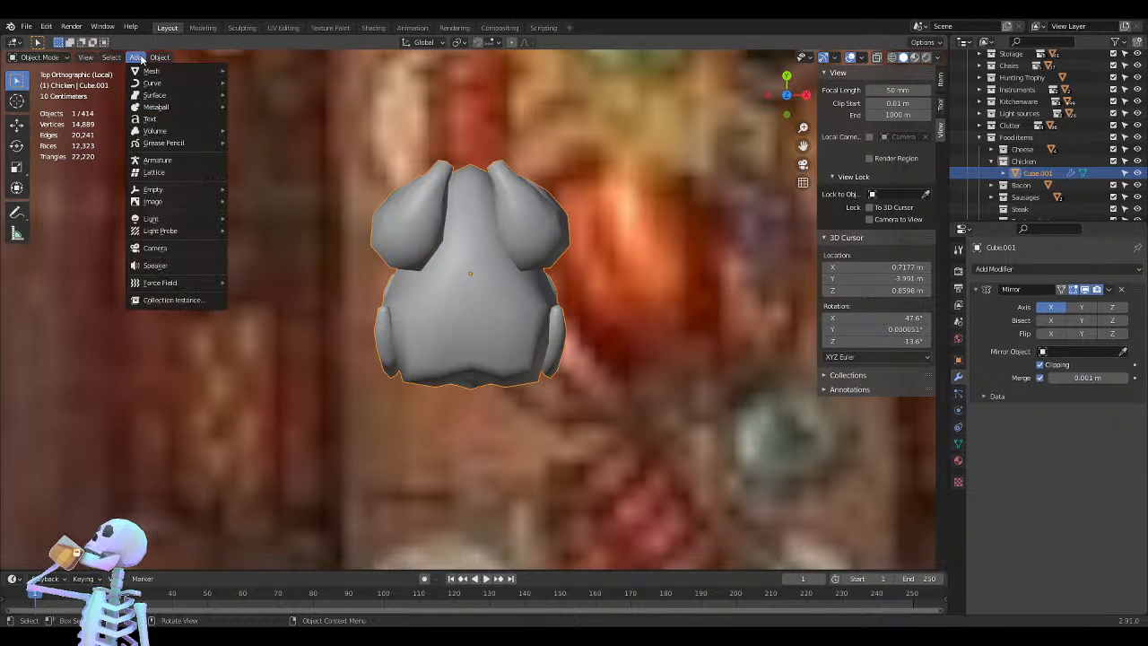
{"action": "left_click", "coordinate": [182, 173]}
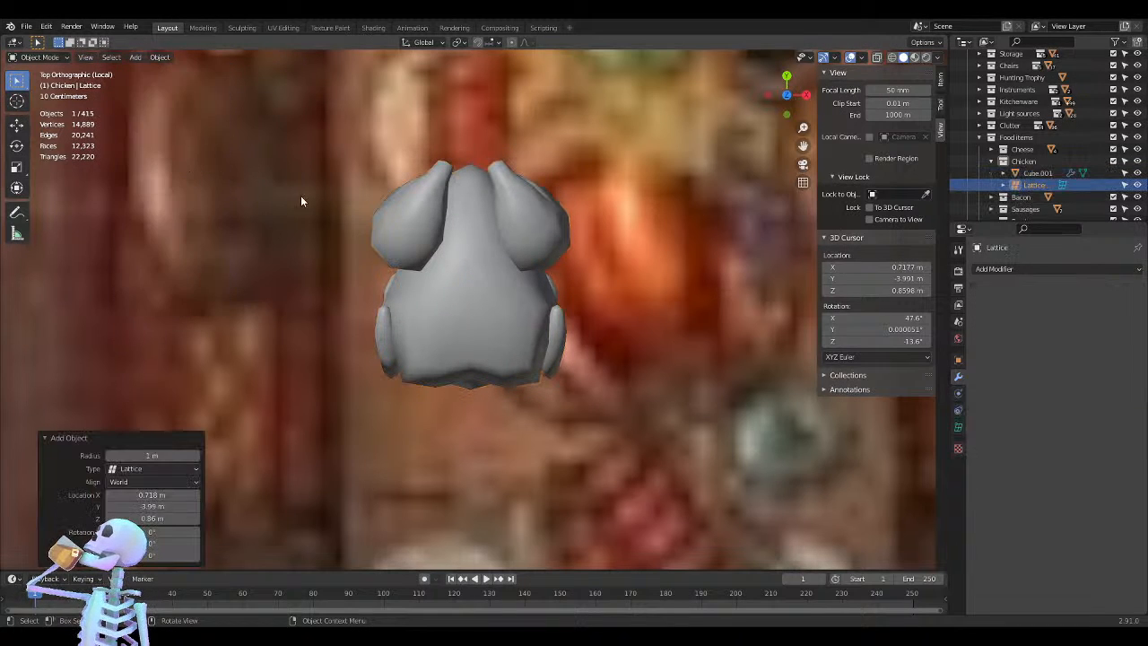
{"action": "scroll", "coordinate": [338, 351], "scroll_direction": "down", "scroll_amount": 8}
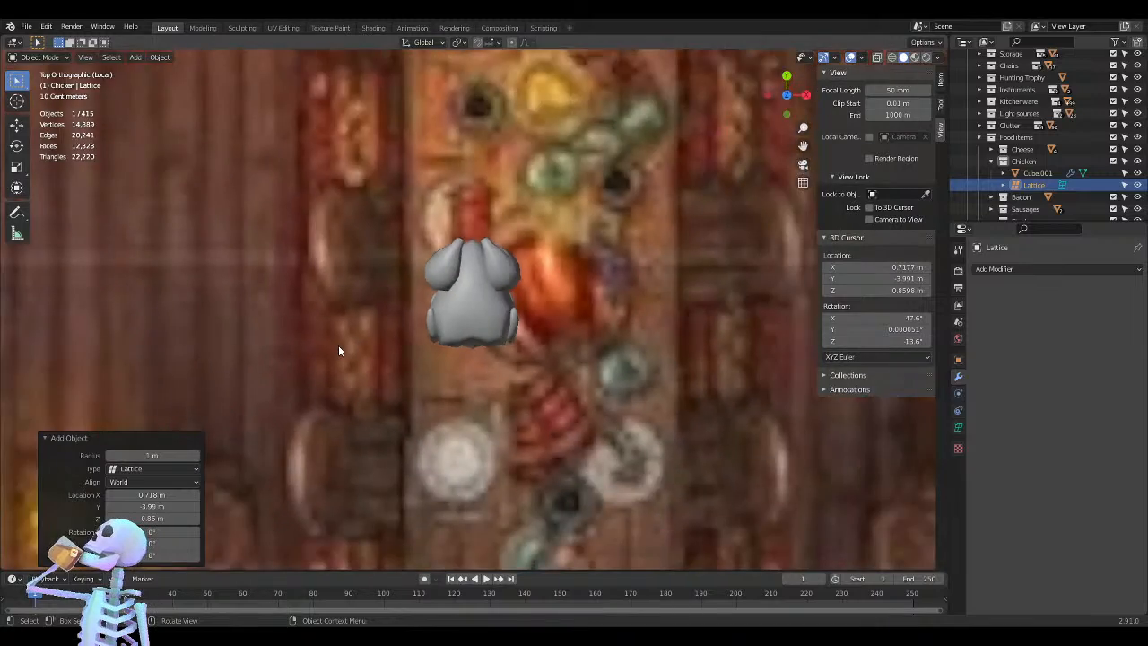
{"action": "scroll", "coordinate": [338, 344], "scroll_direction": "down", "scroll_amount": 5}
{"action": "scroll", "coordinate": [424, 409], "scroll_direction": "up", "scroll_amount": 4}
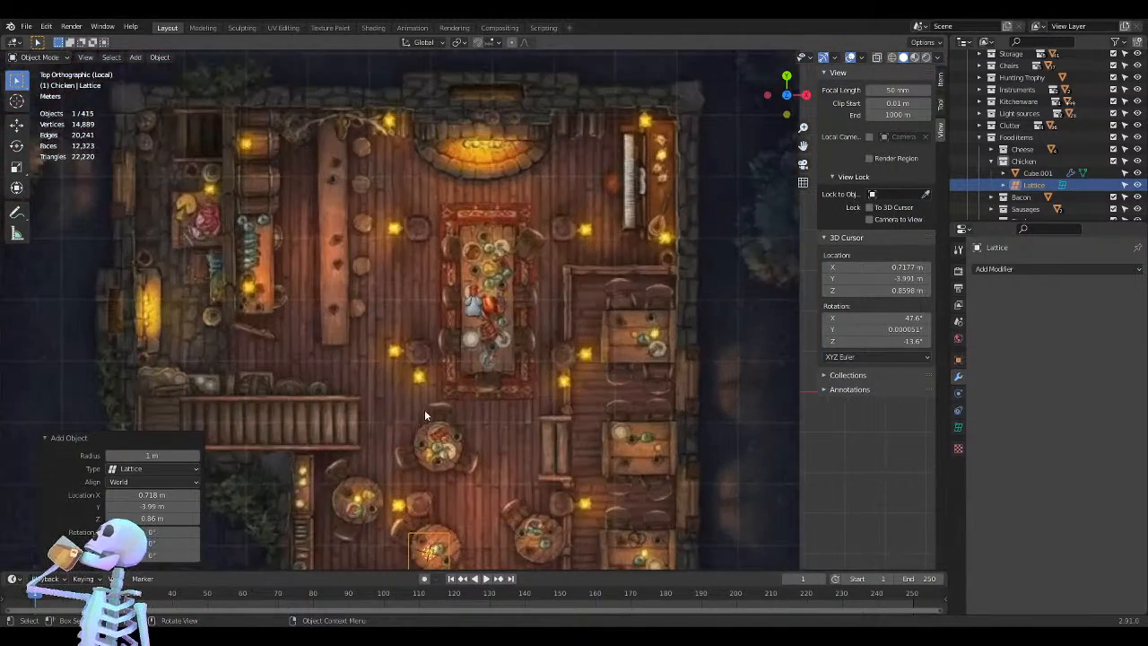
{"action": "key", "text": "g"}
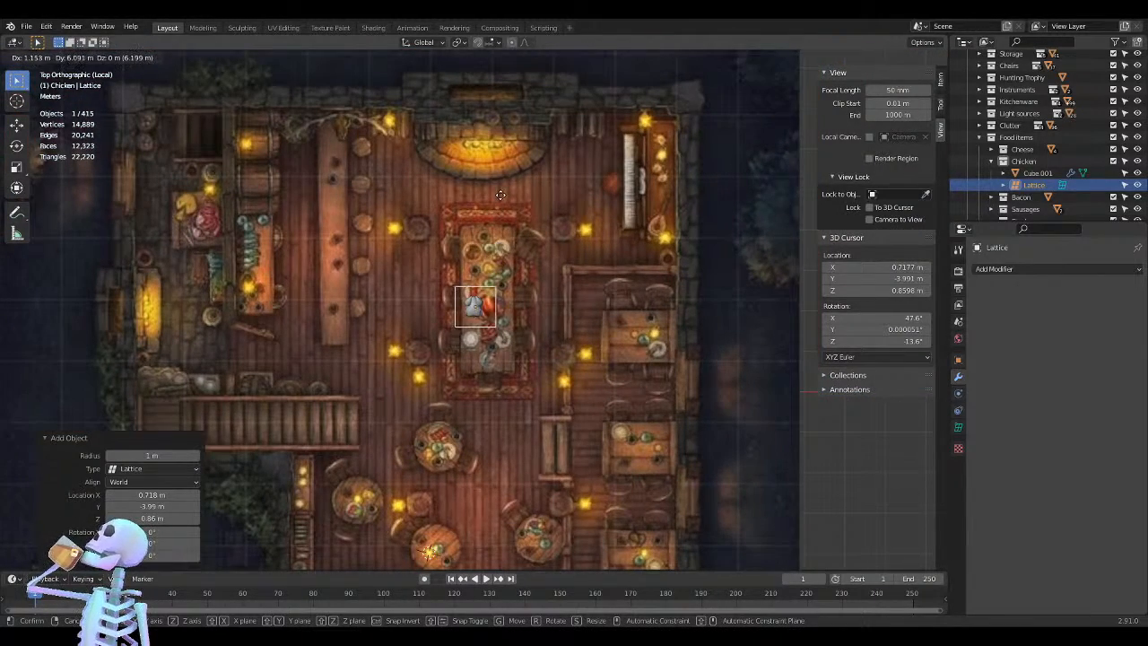
{"action": "left_click", "coordinate": [498, 195]}
Center the lattice on the chicken by shifting it about -0.0048 m along X, and show the lattice's data settings
{"action": "scroll", "coordinate": [472, 290], "scroll_direction": "up", "scroll_amount": 10}
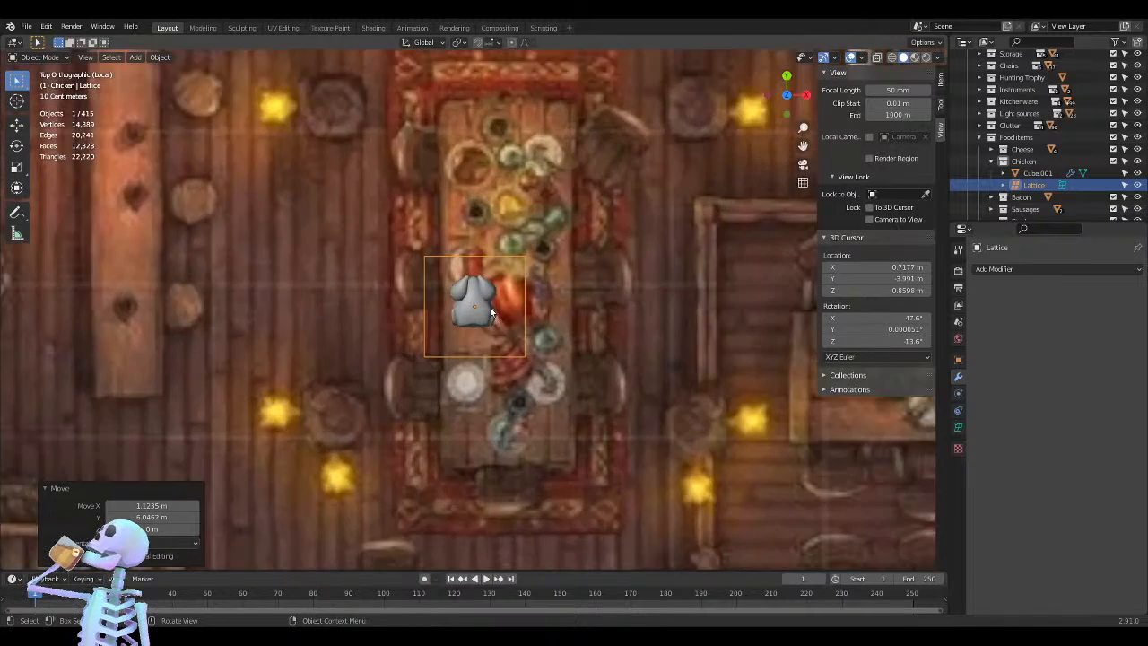
{"action": "key", "text": "g"}
{"action": "key", "text": "x"}
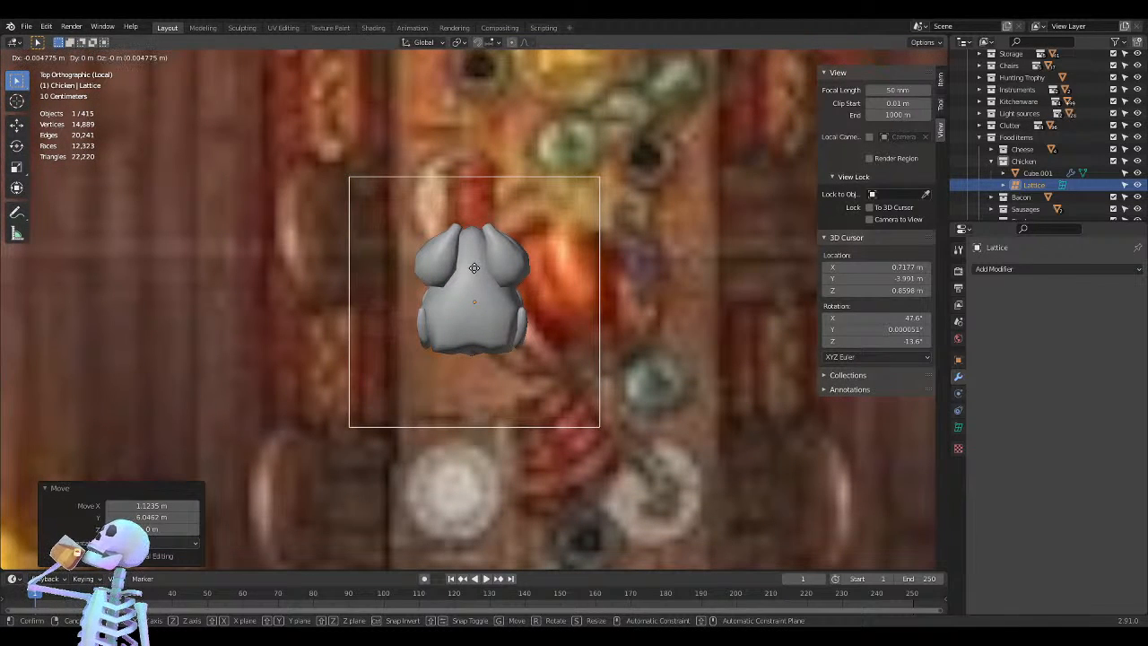
{"action": "left_click", "coordinate": [474, 268]}
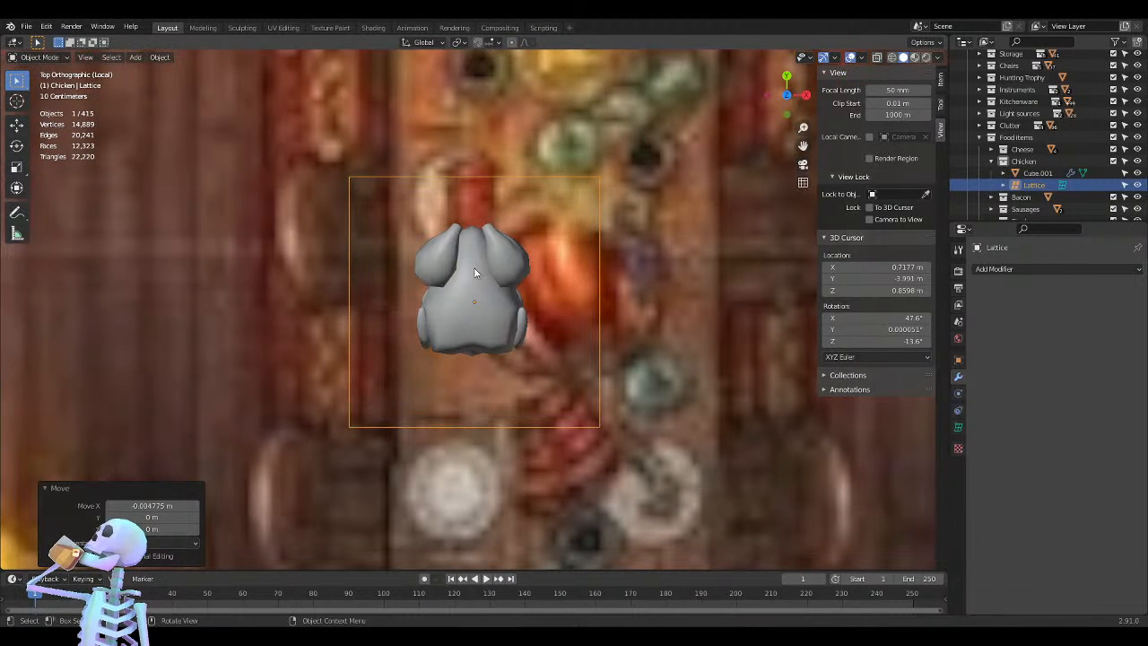
{"action": "left_click", "coordinate": [958, 359]}
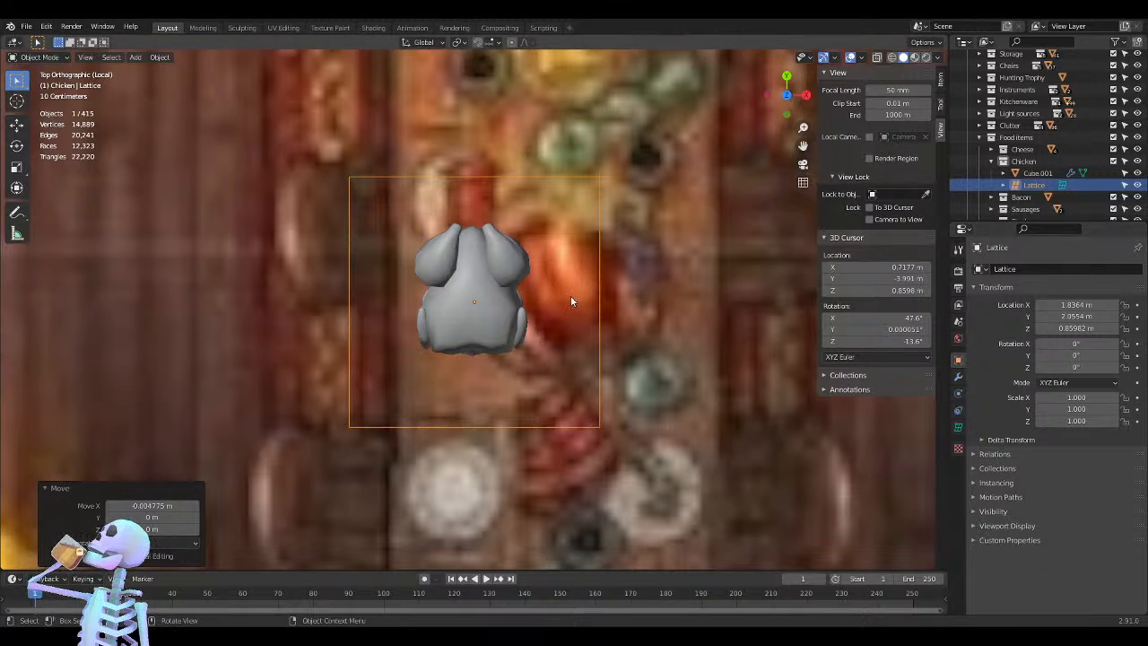
{"action": "left_click", "coordinate": [958, 427]}
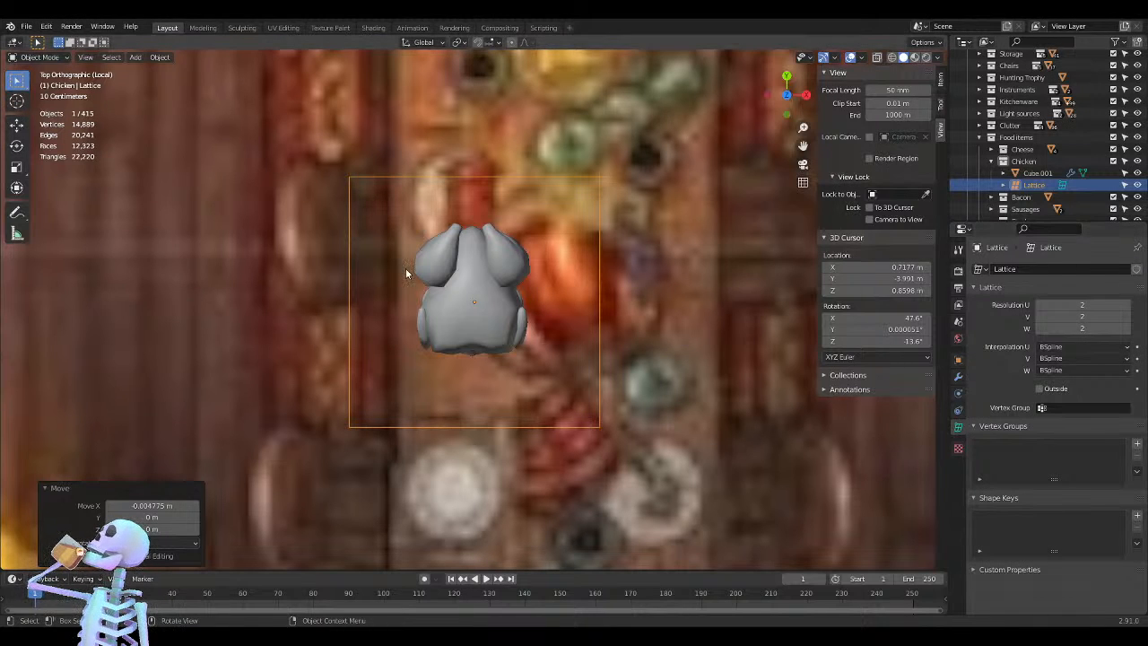
Scale the lattice uniformly by 0.574 and move it about -0.01 m in X and 0.045 m in Y to enclose the chicken
{"action": "key", "text": "s"}
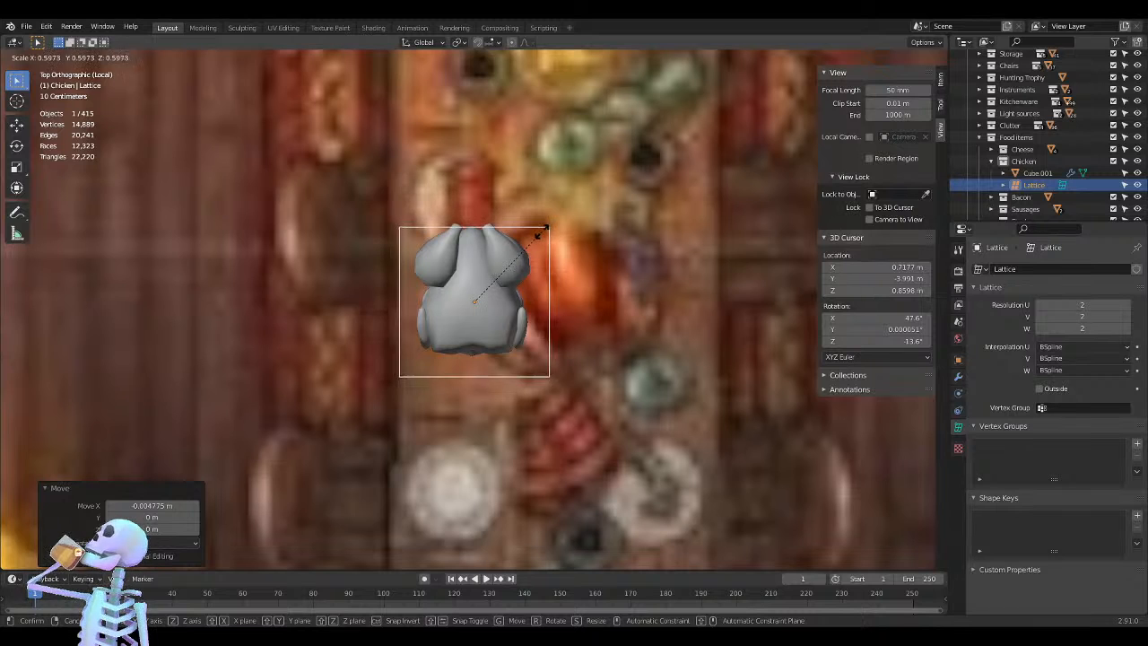
{"action": "left_click", "coordinate": [539, 238]}
{"action": "key", "text": "g"}
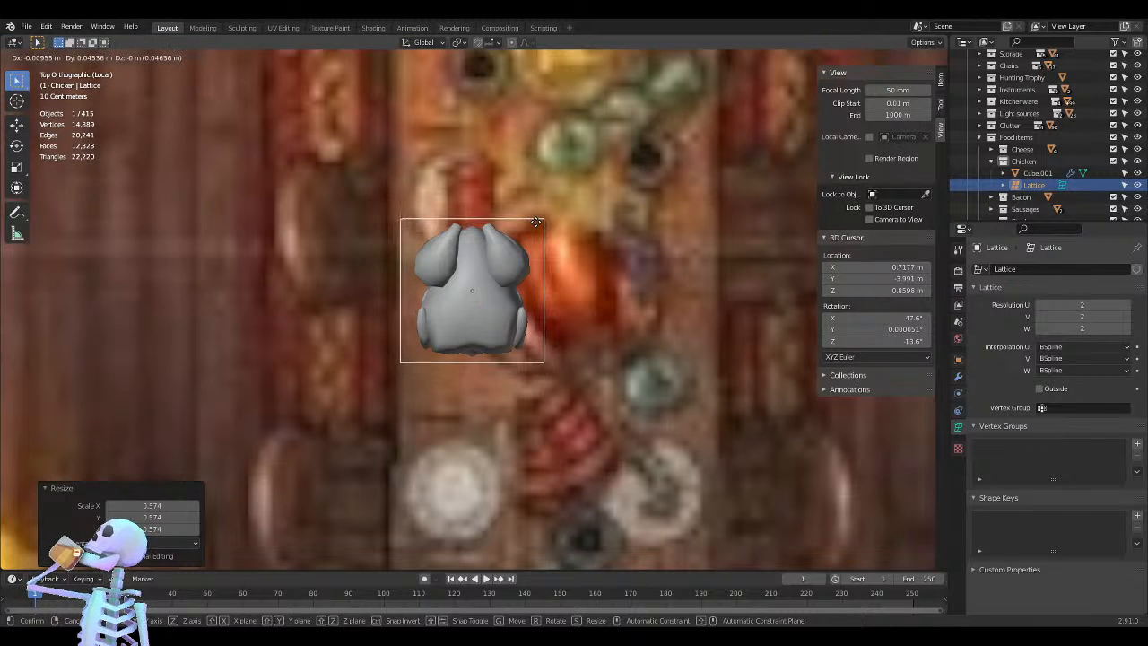
{"action": "left_click", "coordinate": [535, 221]}
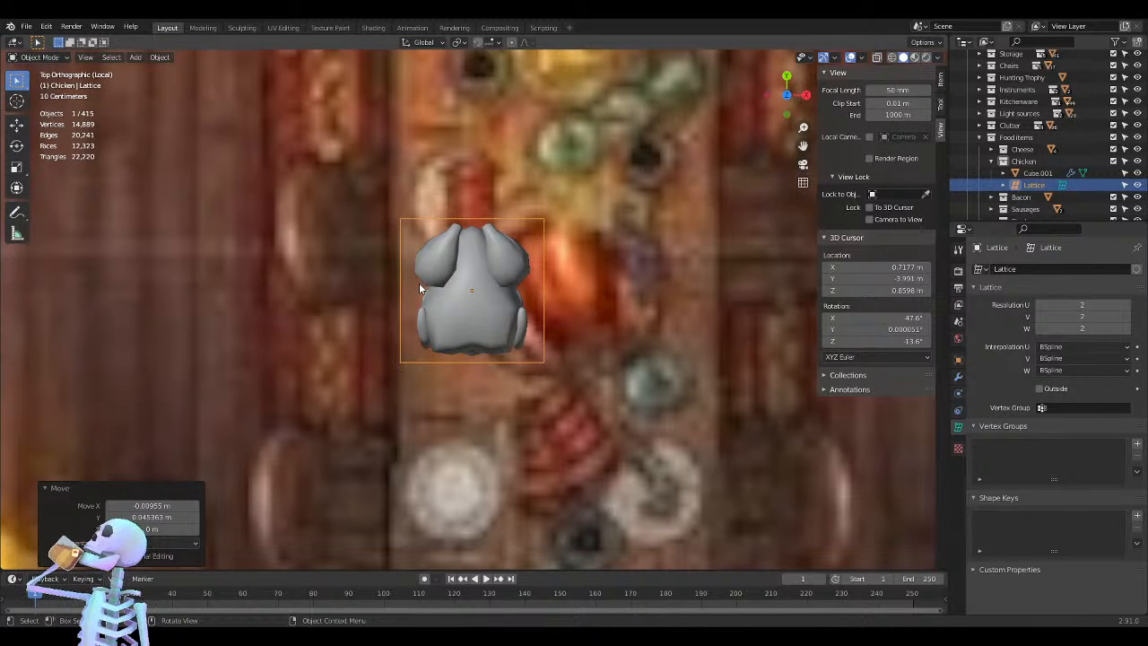
In front view, scale the lattice by 0.656 along Z and raise it about 0.119 m so it encloses the chicken's height
{"action": "key", "text": "KP_1"}
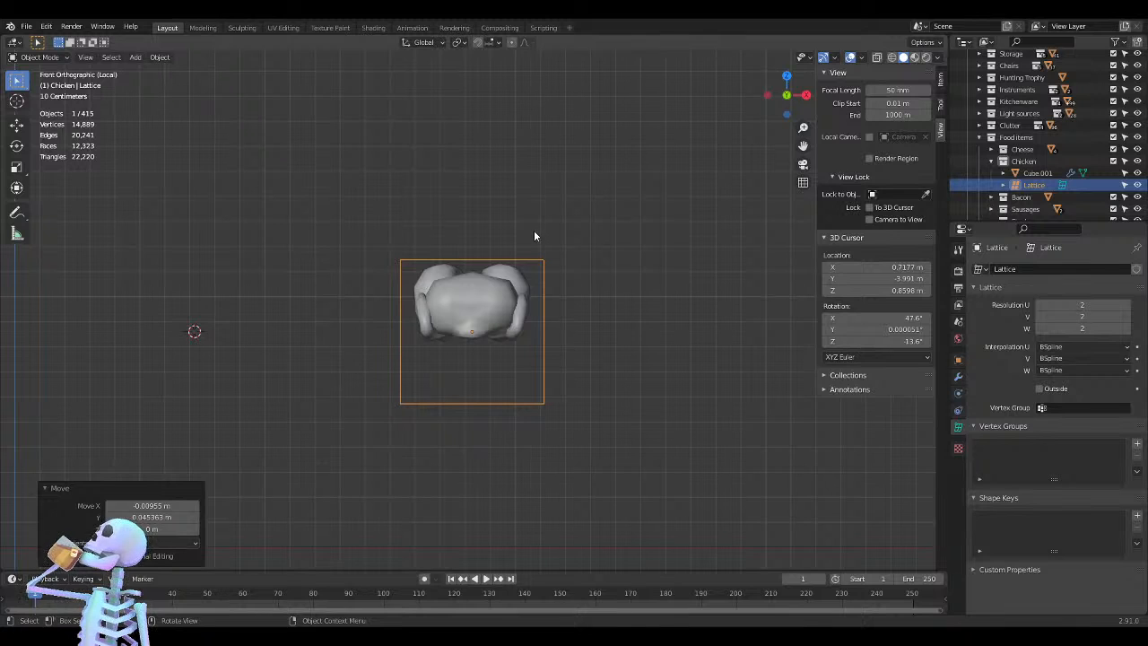
{"action": "key", "text": "s"}
{"action": "key", "text": "z"}
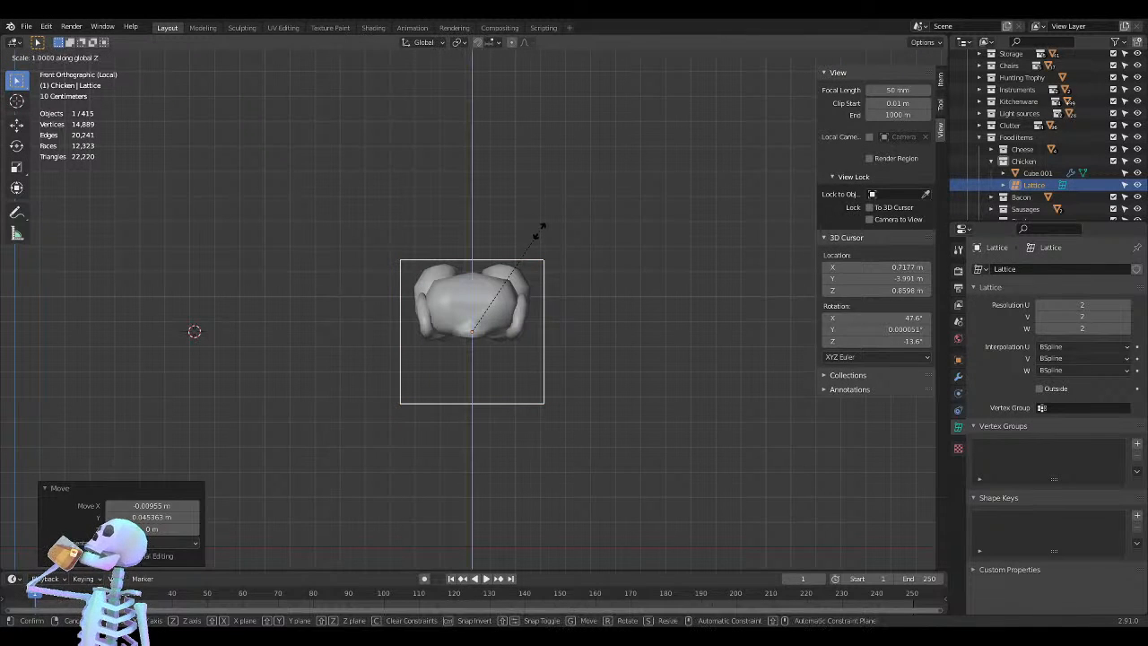
{"action": "left_click", "coordinate": [530, 281]}
{"action": "key", "text": "g"}
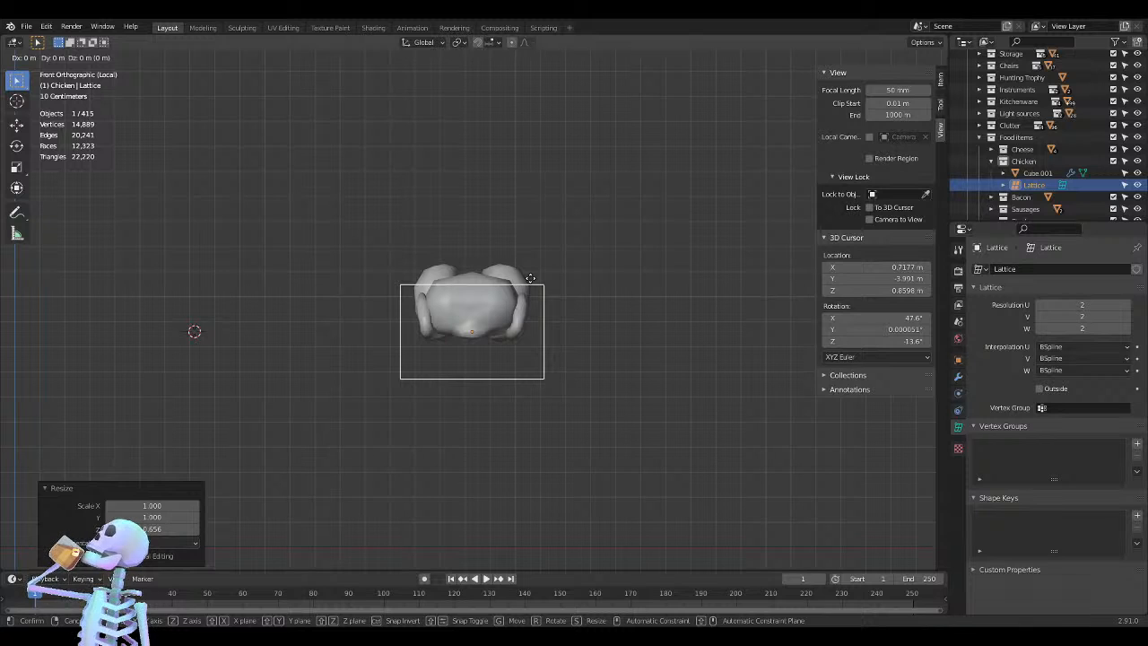
{"action": "key", "text": "z"}
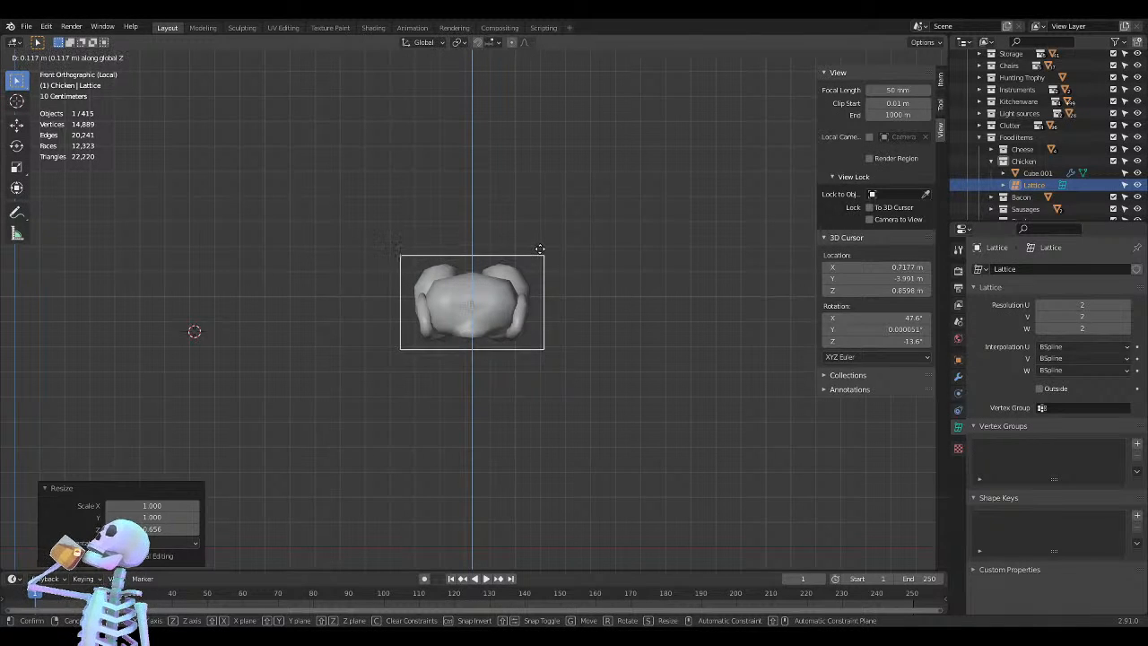
{"action": "left_click", "coordinate": [541, 254]}
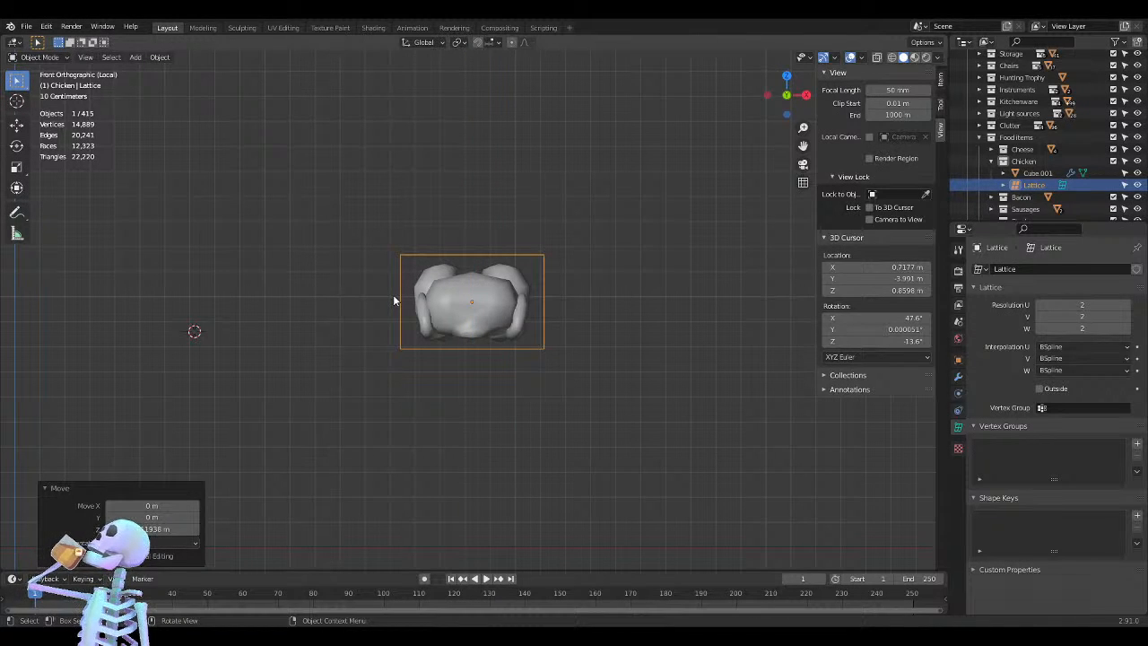
Set the lattice resolution to 4 in U, V and W
{"action": "key", "text": "KP_3"}
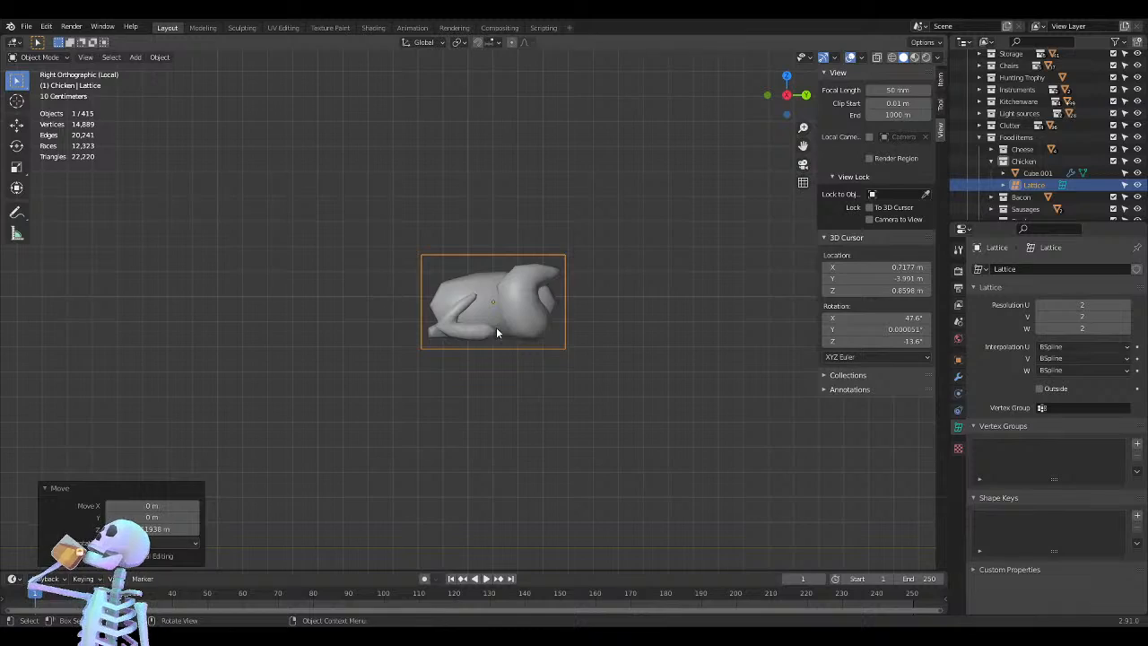
{"action": "middle_click_drag", "start_coordinate": [441, 310], "coordinate": [453, 342]}
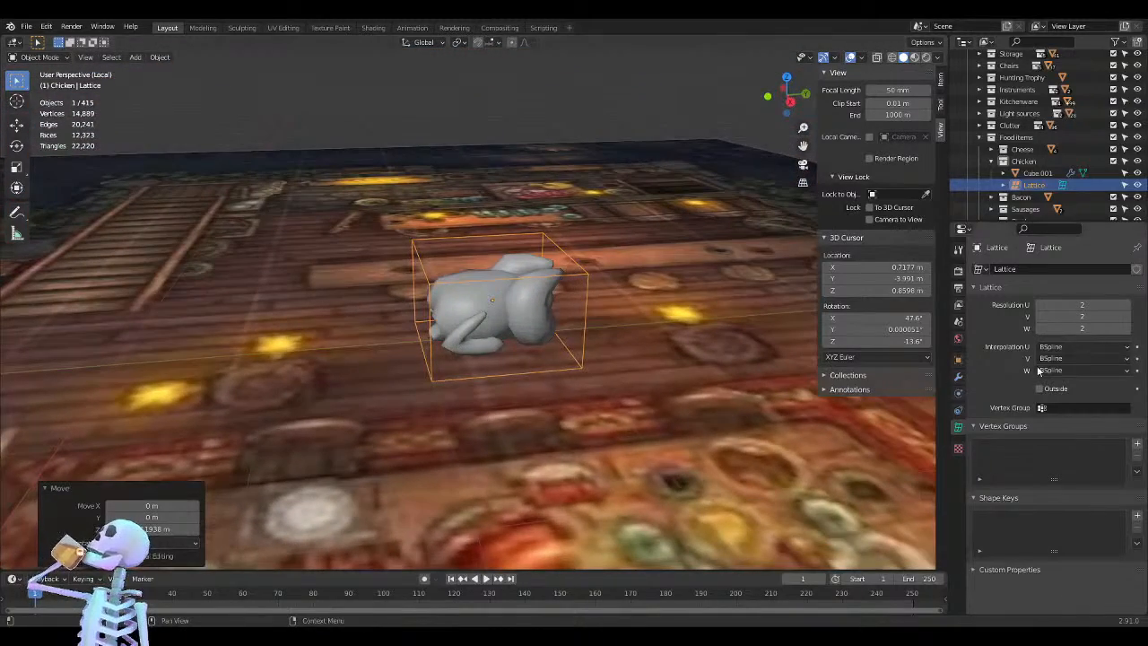
{"action": "left_click", "coordinate": [1128, 306]}
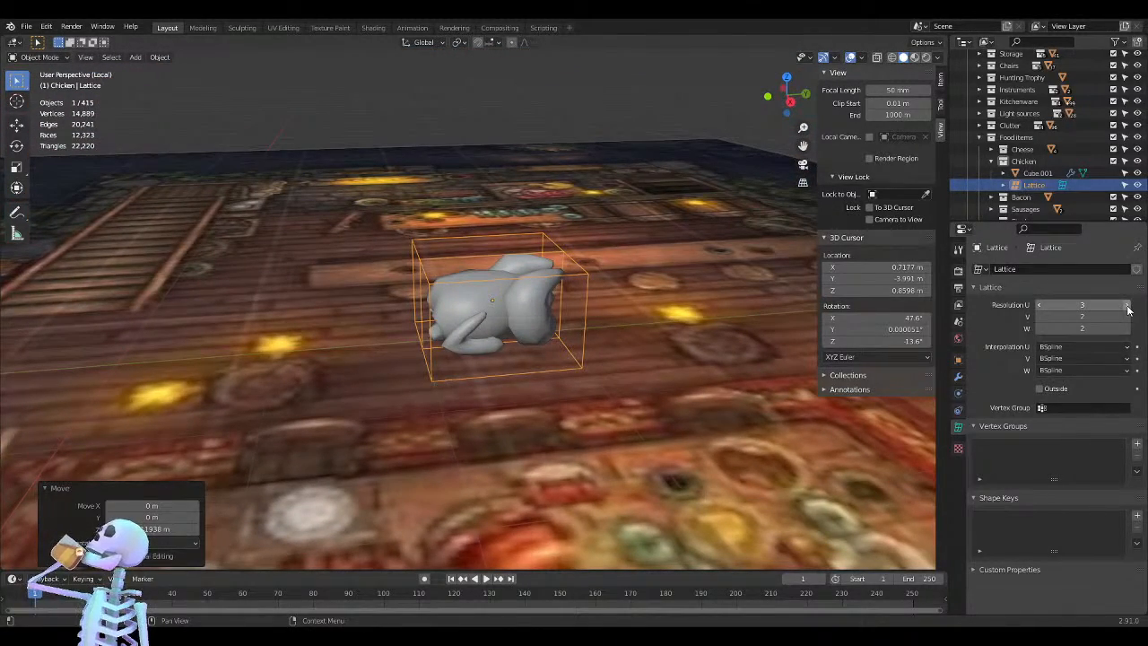
{"action": "left_click", "coordinate": [1128, 317]}
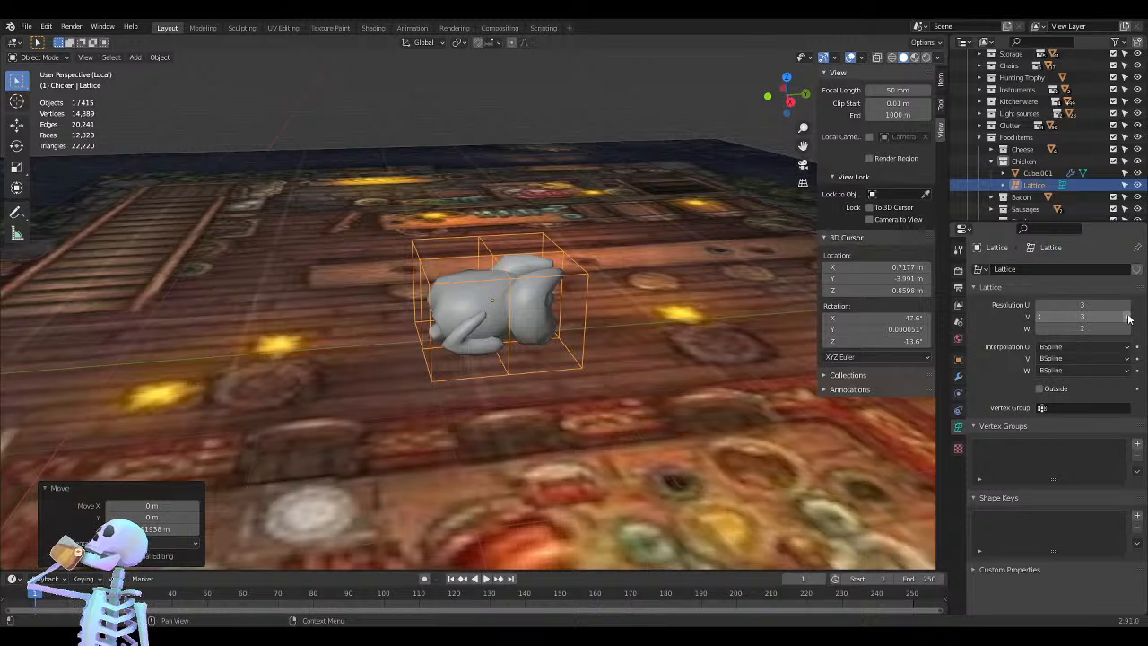
{"action": "left_click", "coordinate": [1128, 330]}
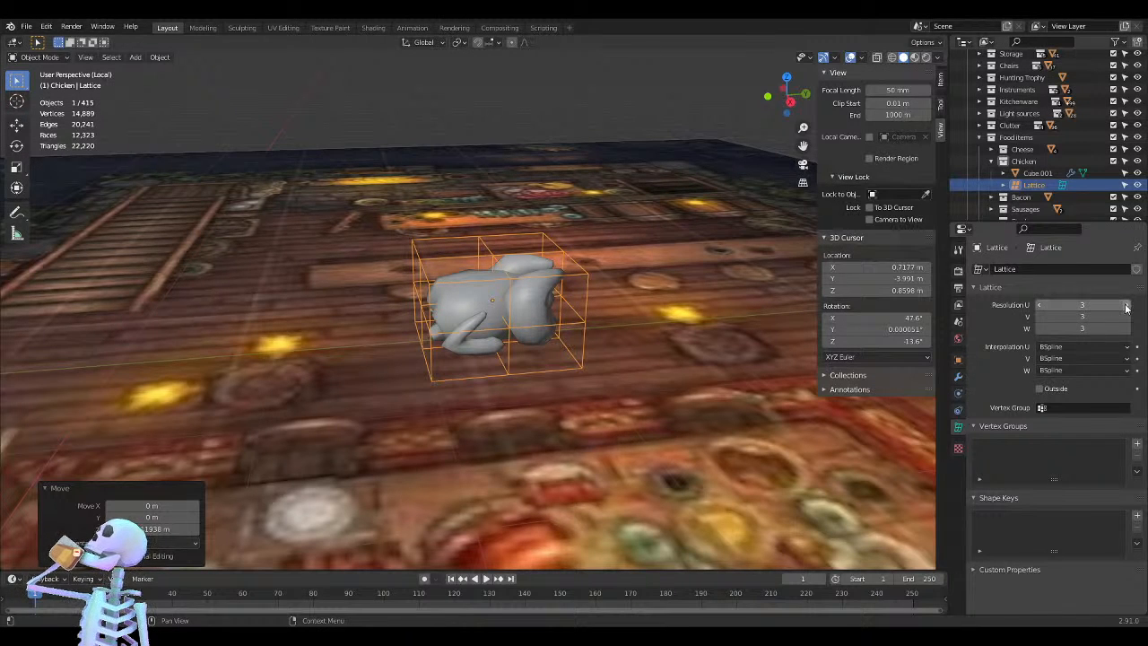
{"action": "left_click", "coordinate": [1126, 305]}
{"action": "left_click", "coordinate": [1127, 318]}
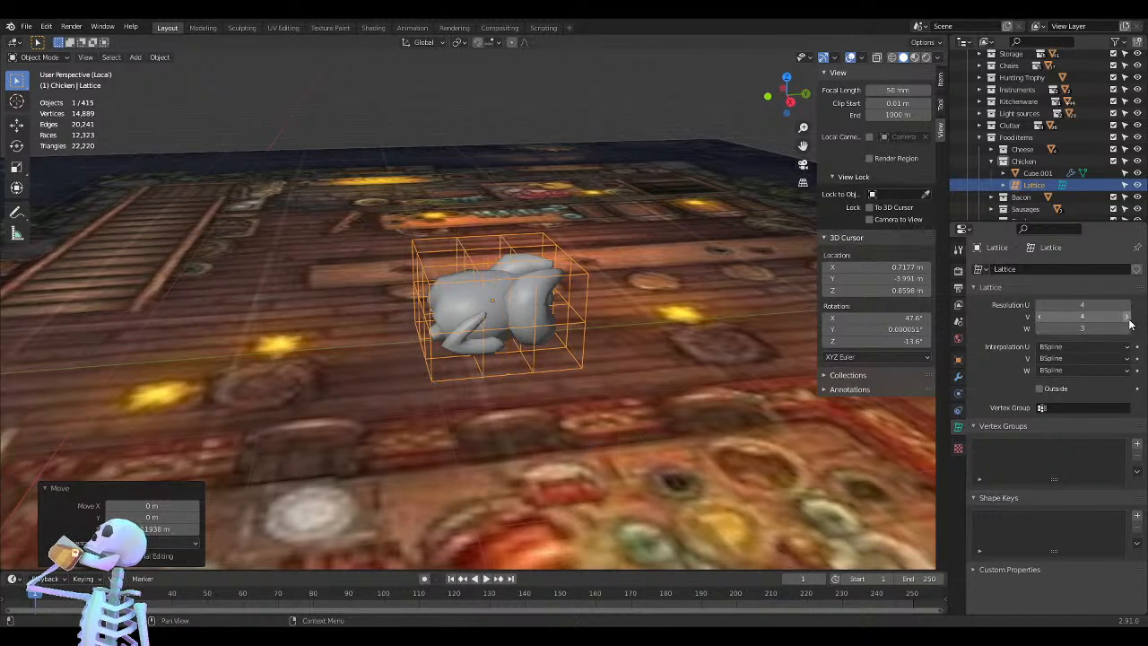
{"action": "left_click", "coordinate": [1128, 328]}
Add a Lattice modifier to the chicken mesh, with the Lattice object as its deforming object
{"action": "middle_click_drag", "start_coordinate": [634, 311], "coordinate": [485, 390]}
{"action": "key", "text": "KP_7"}
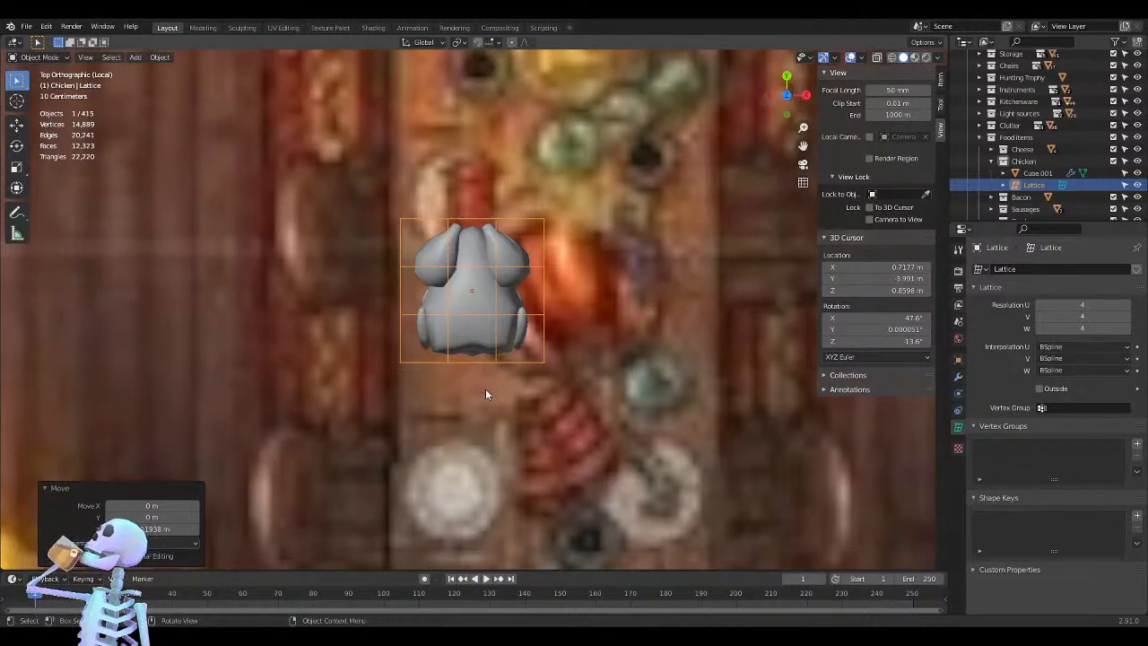
{"action": "scroll", "coordinate": [485, 392], "scroll_direction": "up", "scroll_amount": 2}
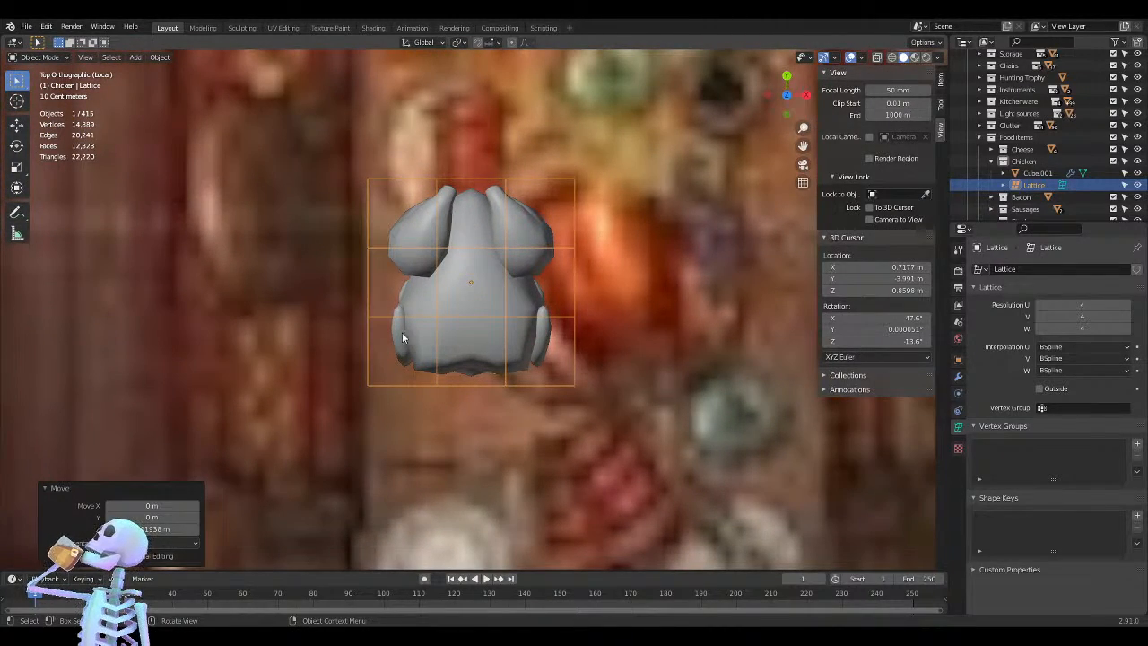
{"action": "left_click", "coordinate": [477, 300]}
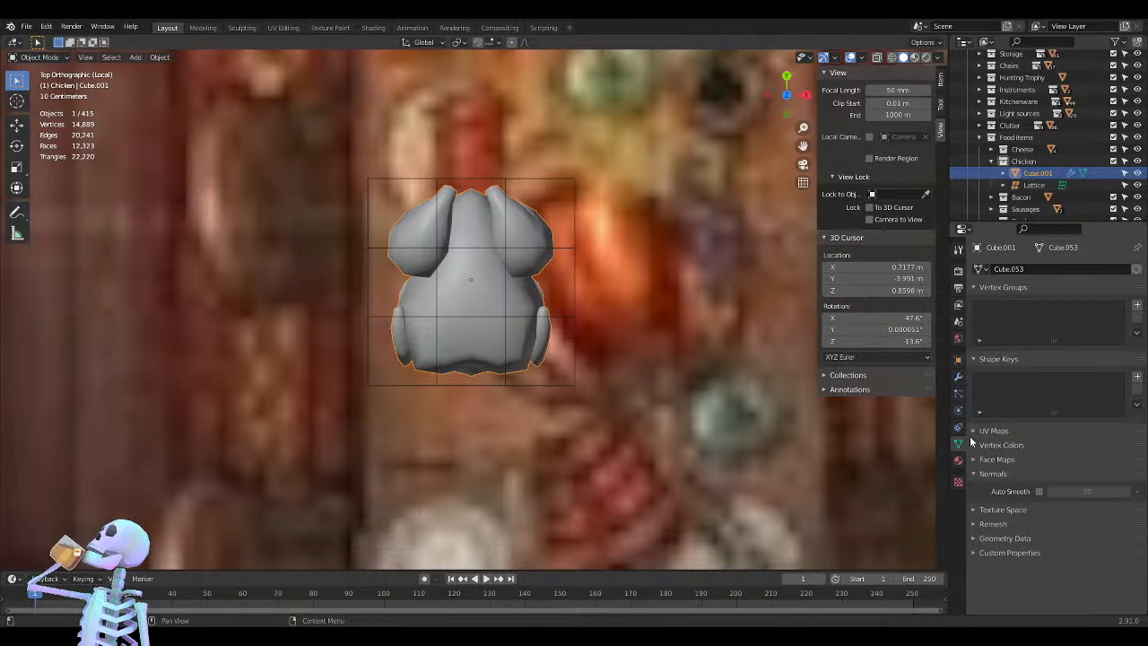
{"action": "left_click", "coordinate": [957, 379]}
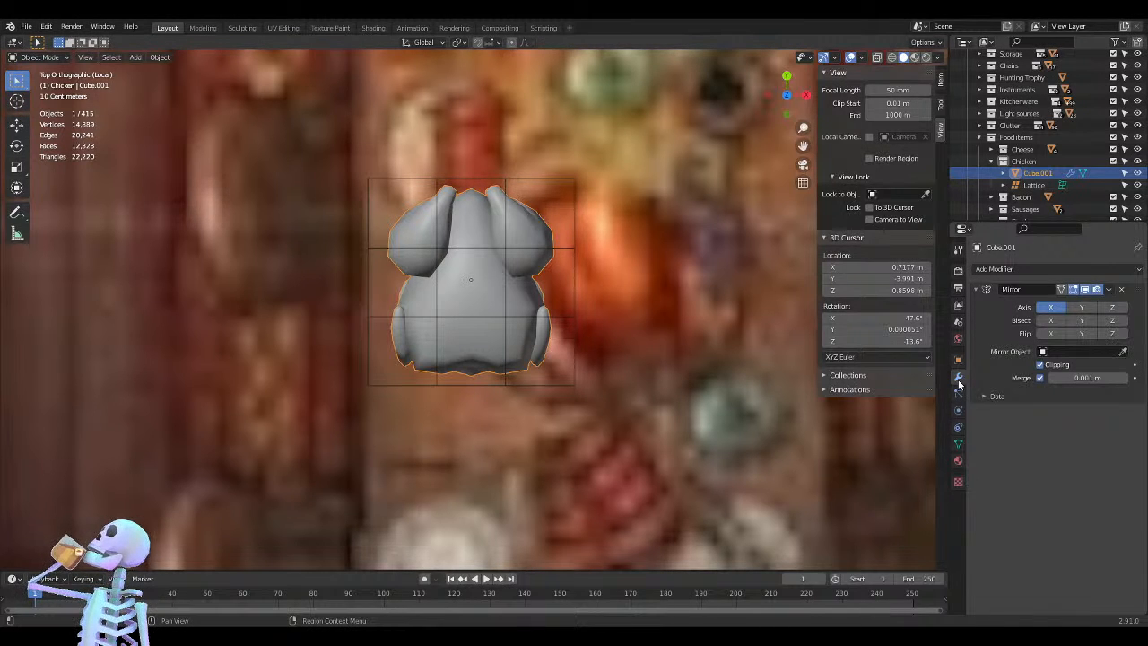
{"action": "left_click", "coordinate": [1027, 265]}
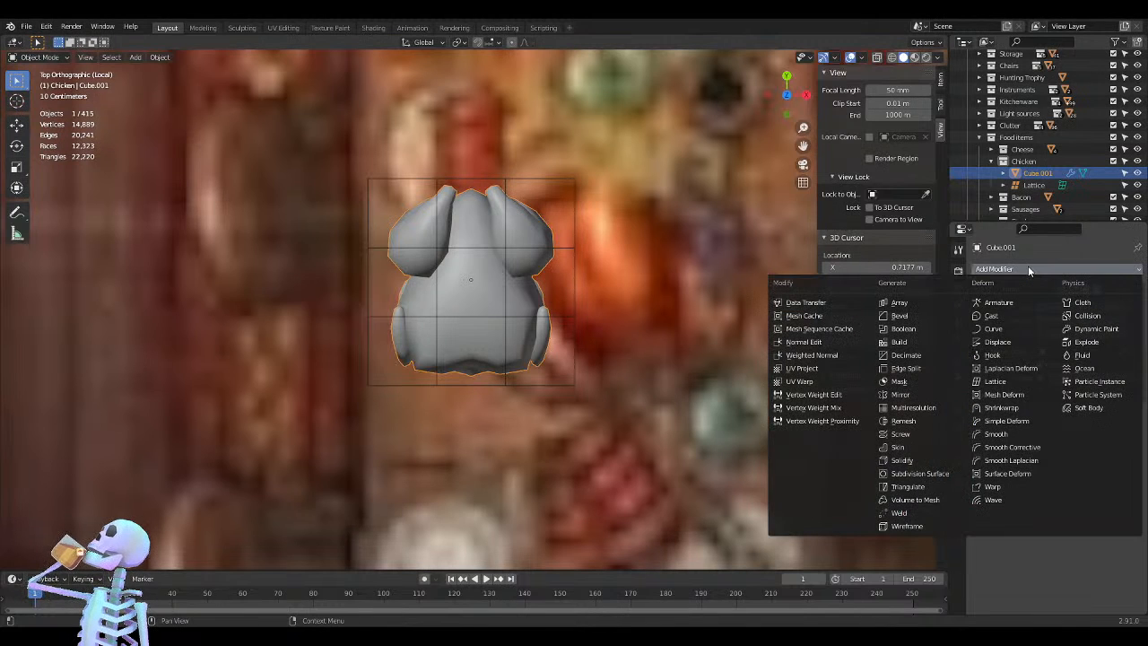
{"action": "left_click", "coordinate": [1016, 381]}
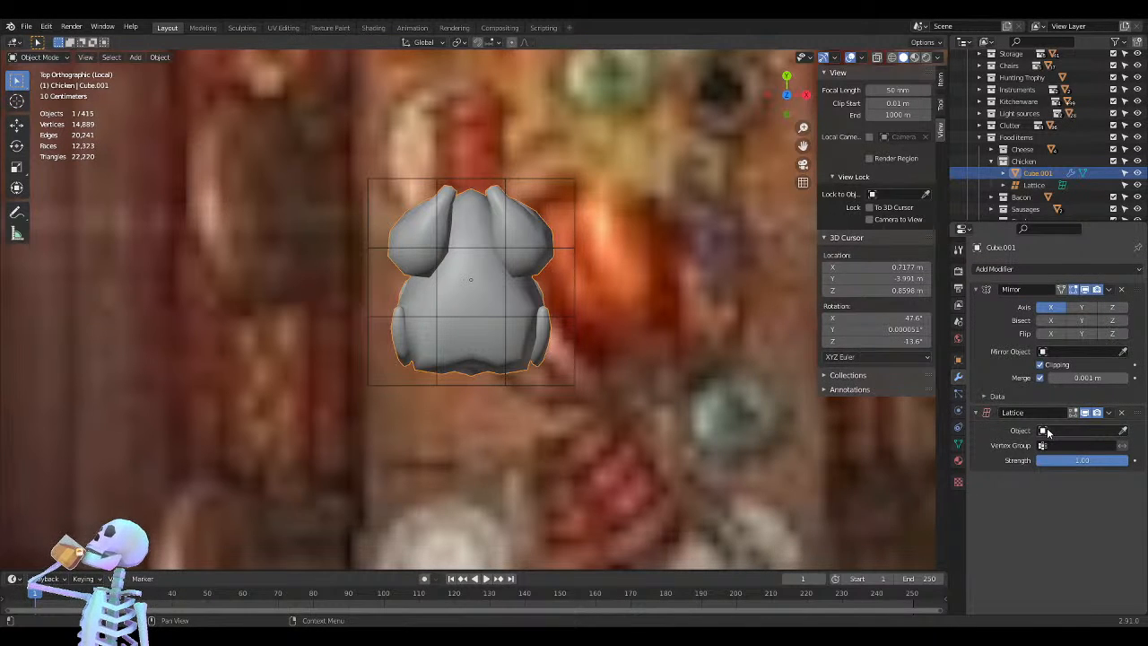
{"action": "left_click", "coordinate": [1048, 431]}
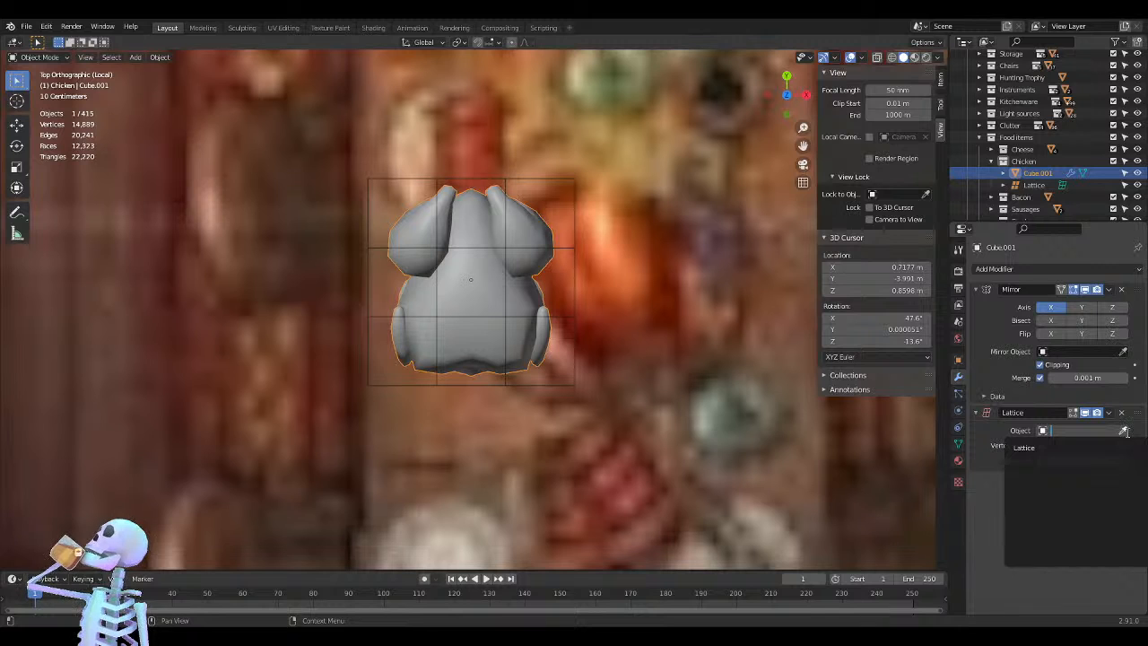
{"action": "left_click", "coordinate": [1032, 447]}
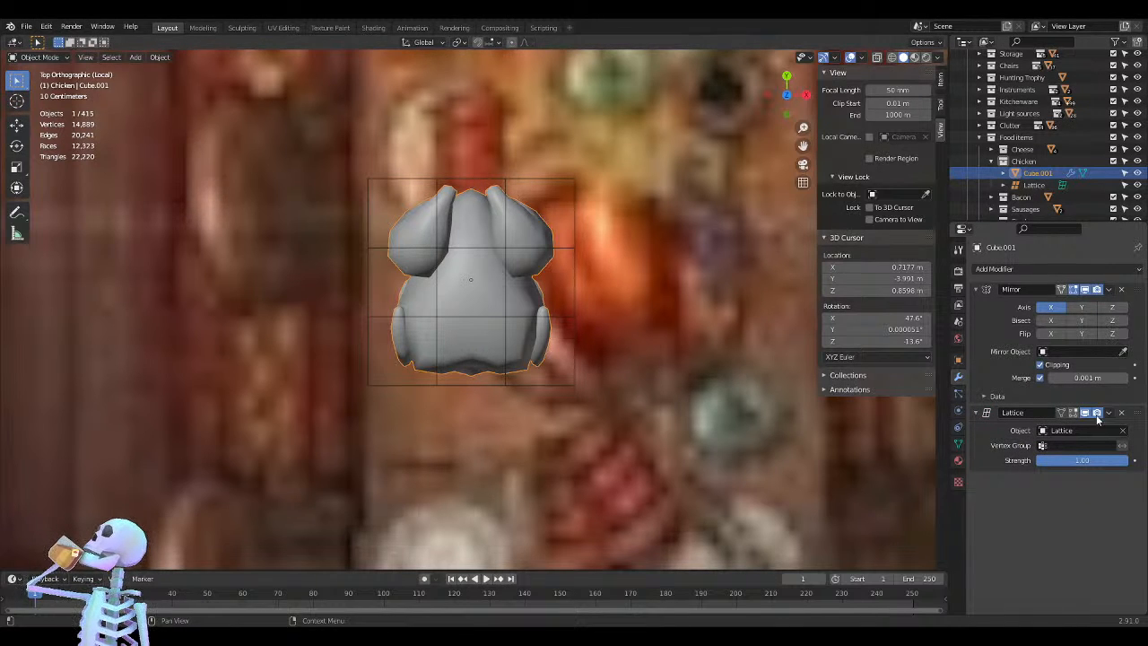
Edit the lattice in top view, pulling both corner point columns at the wing end inward about 0.055 m in X and 0.025 m in Y
{"action": "key", "text": "Tab"}
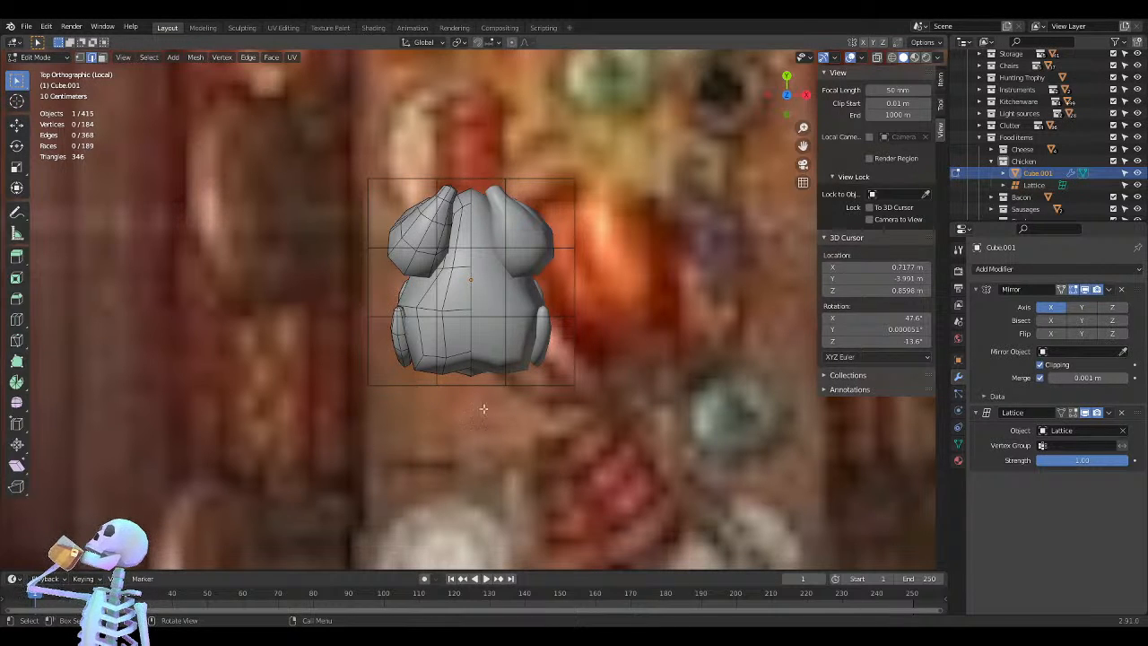
{"action": "key", "text": "Tab"}
{"action": "left_click", "coordinate": [369, 384]}
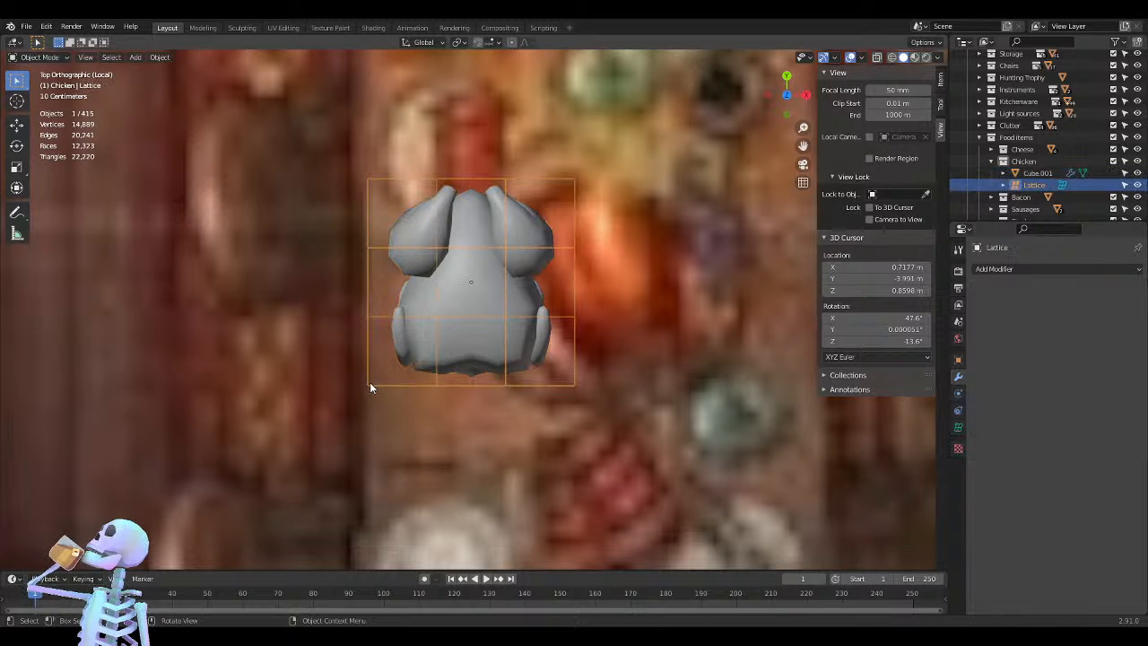
{"action": "key", "text": "Tab"}
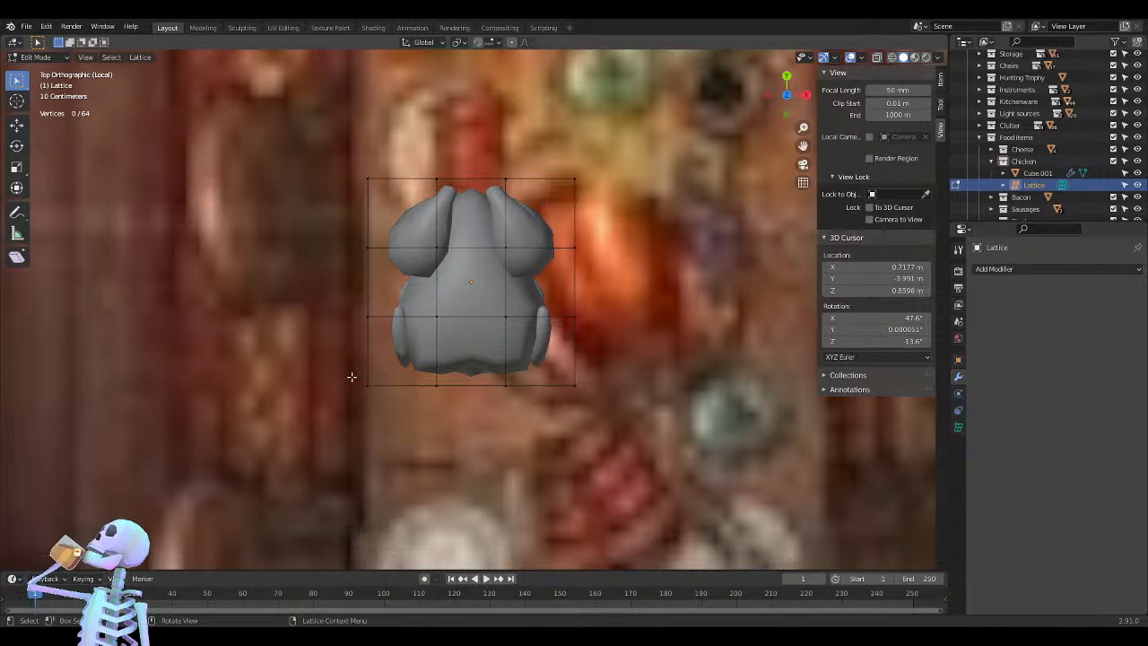
{"action": "left_click_drag", "start_coordinate": [342, 372], "coordinate": [394, 404]}
{"action": "key", "text": "g"}
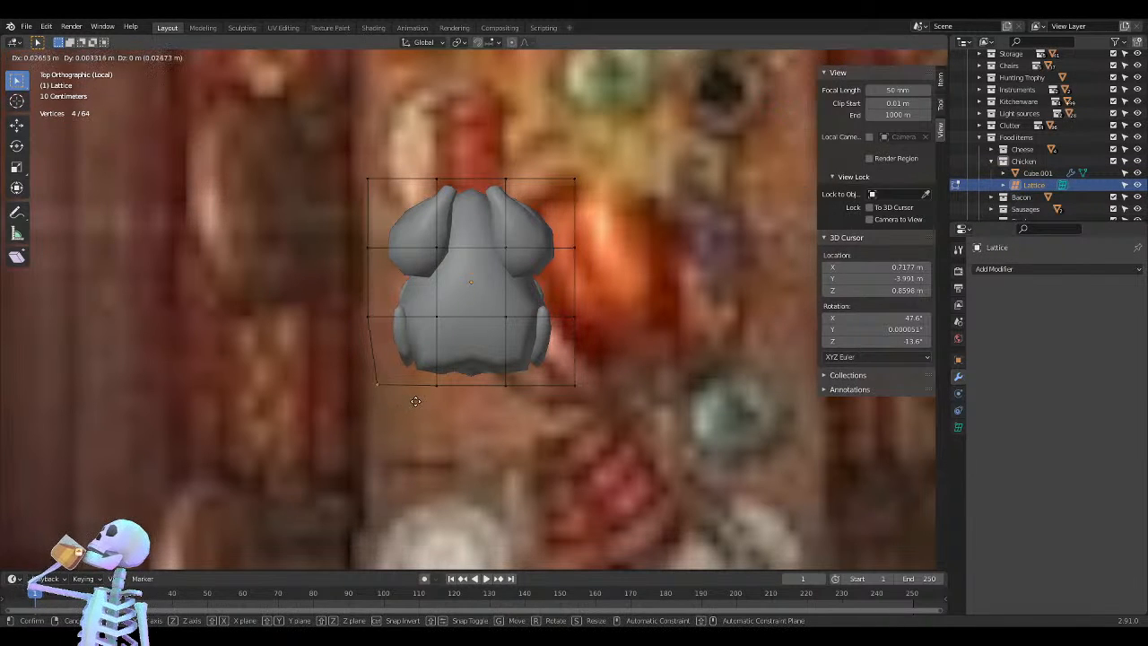
{"action": "left_click", "coordinate": [423, 394]}
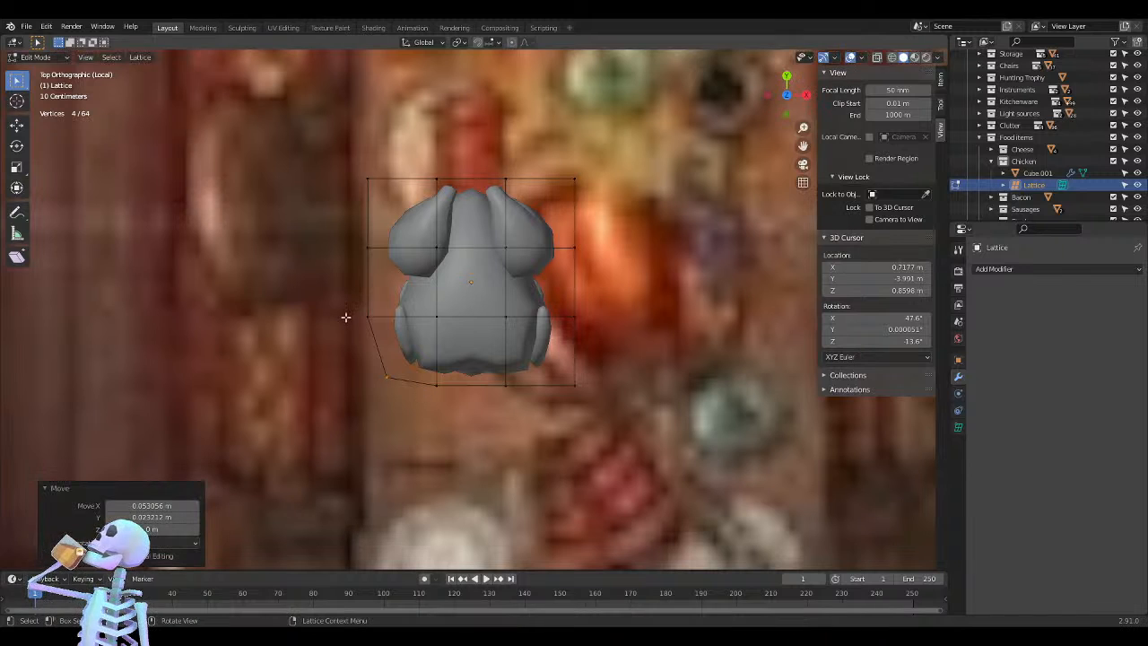
{"action": "left_click_drag", "start_coordinate": [599, 371], "coordinate": [541, 407]}
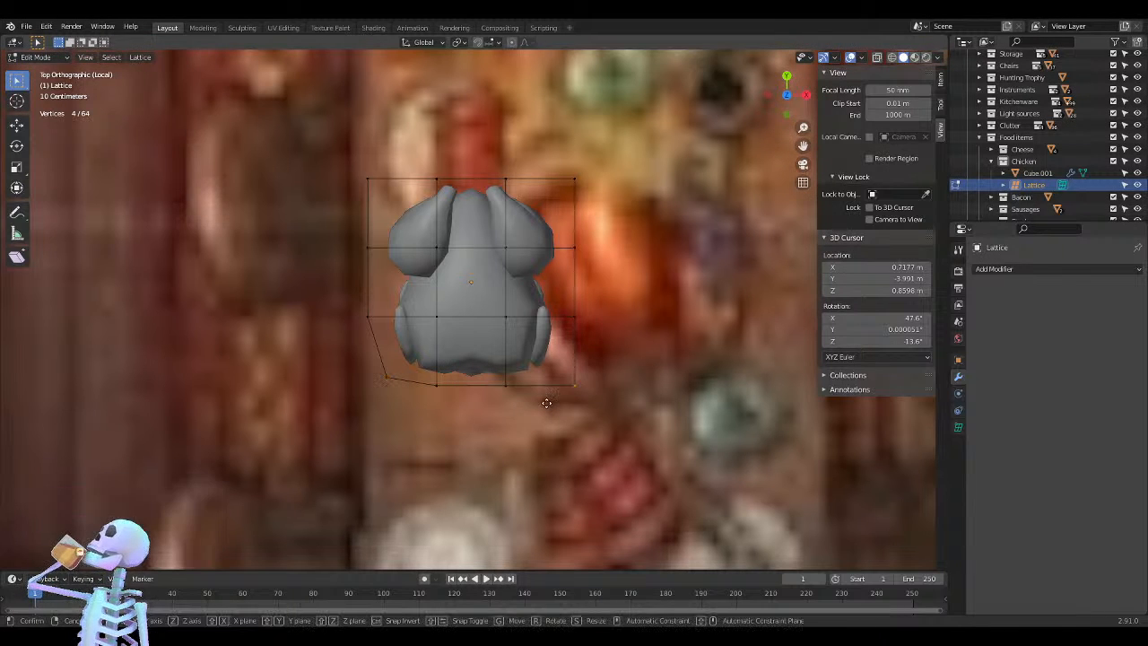
{"action": "key", "text": "g"}
{"action": "left_click", "coordinate": [526, 393]}
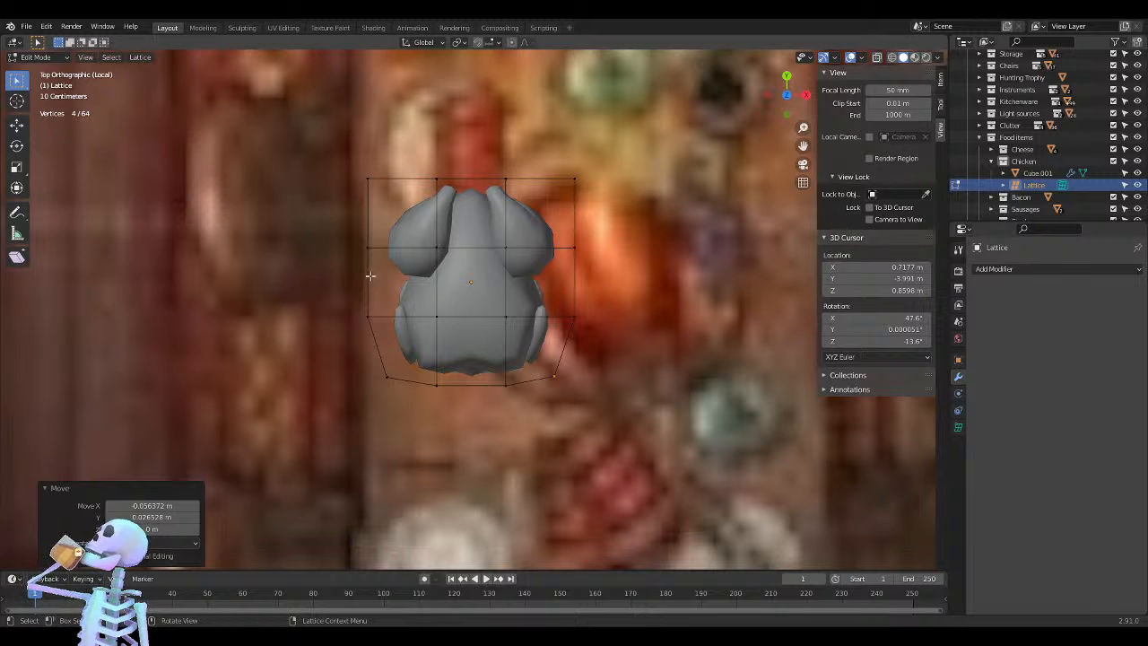
Pull the outer point columns in the second row from the wing end slightly inward, moving the -X one about 0.017 m in X
{"action": "left_click_drag", "start_coordinate": [327, 291], "coordinate": [417, 325]}
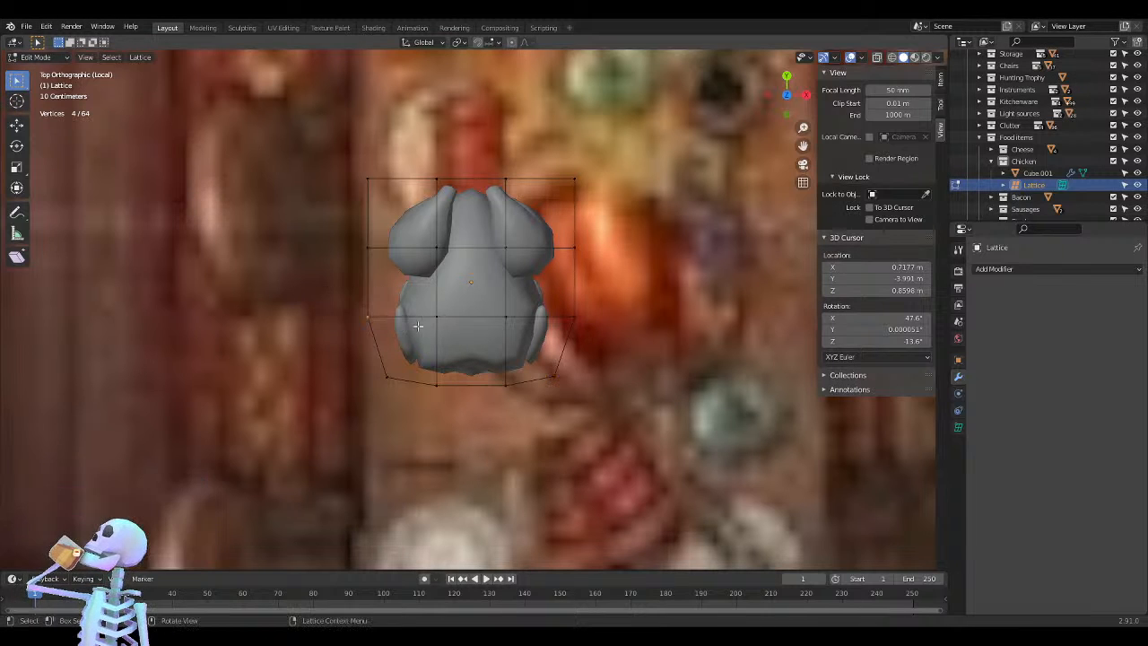
{"action": "key", "text": "g"}
{"action": "left_click", "coordinate": [602, 312]}
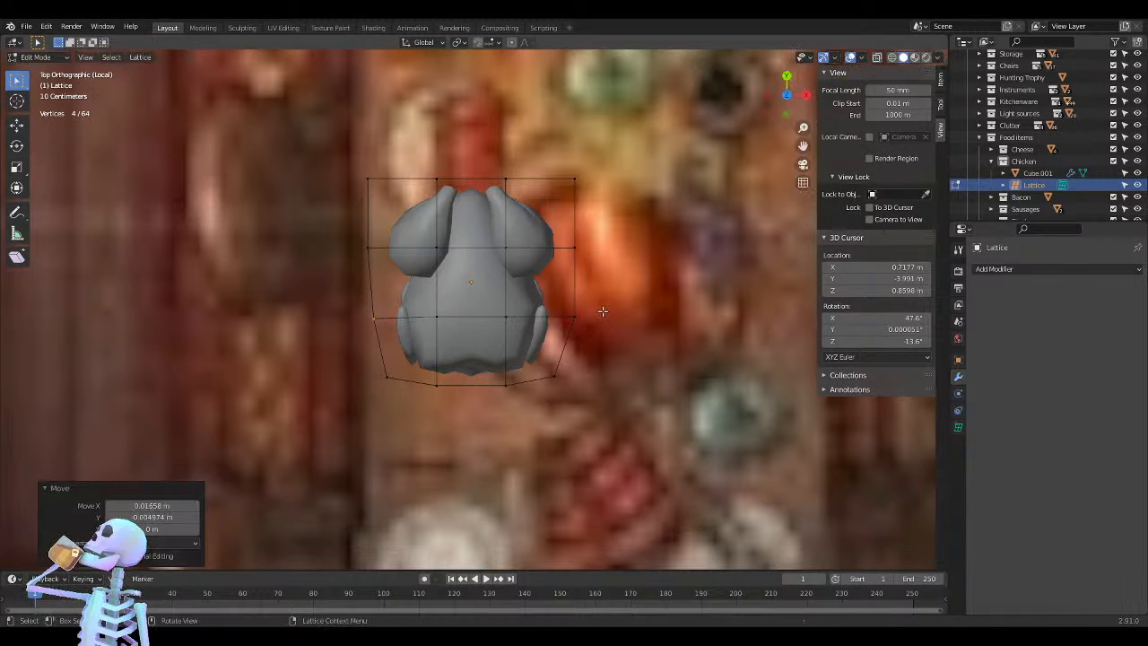
{"action": "left_click_drag", "start_coordinate": [629, 297], "coordinate": [487, 328]}
{"action": "key", "text": "g"}
{"action": "key", "text": "x"}
{"action": "left_click", "coordinate": [479, 297]}
Move the two inner point columns of the row across the wings toward the chicken's centerline by about 0.015 m in X
{"action": "key", "text": "g"}
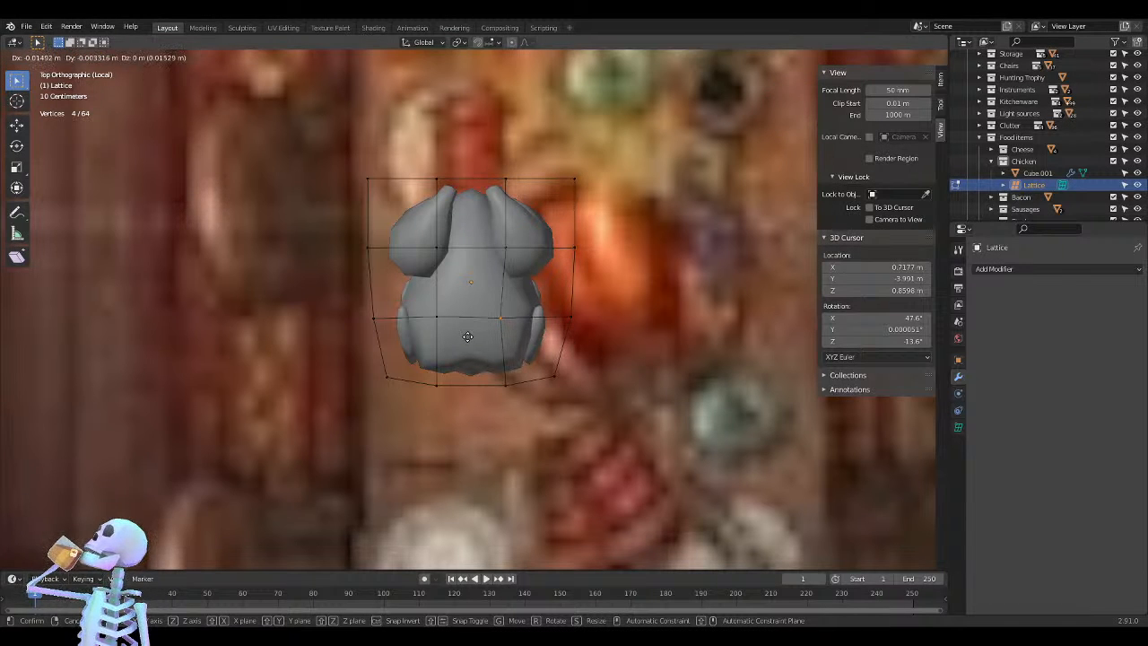
{"action": "left_click", "coordinate": [468, 336]}
{"action": "key", "text": "g"}
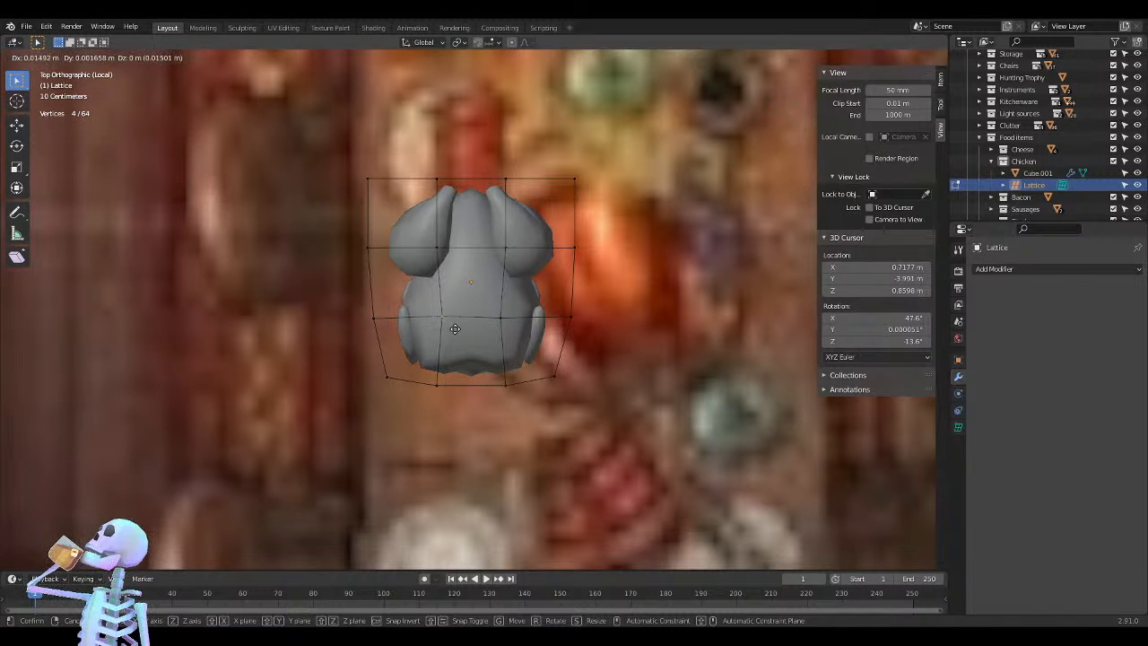
{"action": "left_click", "coordinate": [415, 341]}
In top view, move the -X side's inner lattice columns at the drumsticks inward, about 0.032 m in X mid-leg and 0.036 m at the end
{"action": "middle_click_drag", "start_coordinate": [393, 371], "coordinate": [665, 390]}
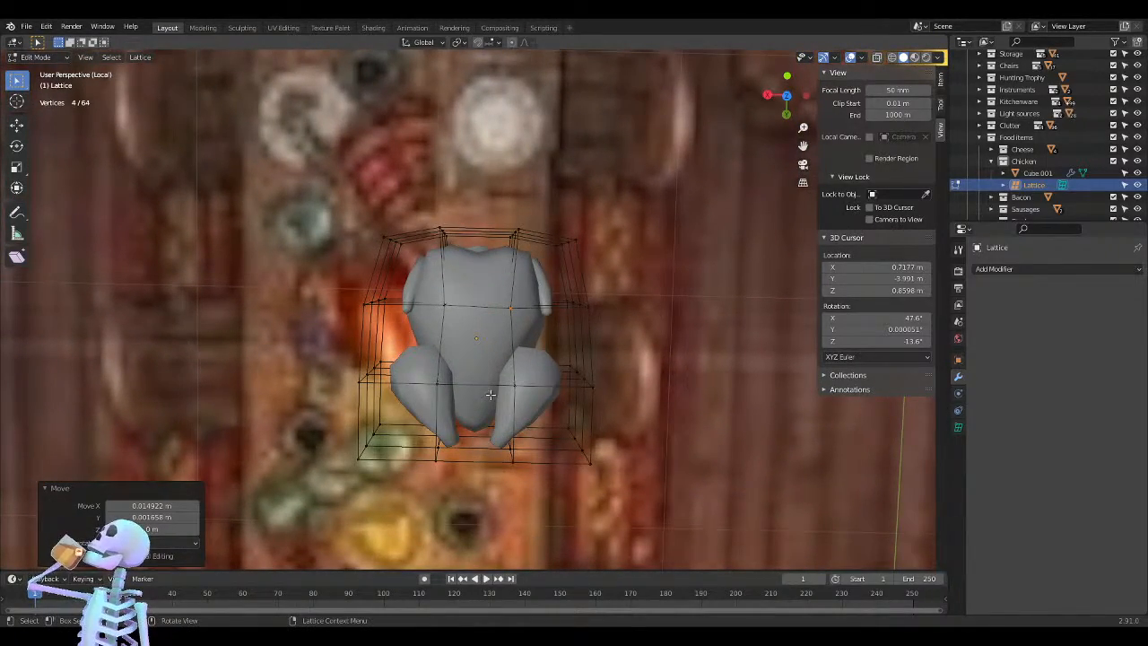
{"action": "key", "text": "KP_1"}
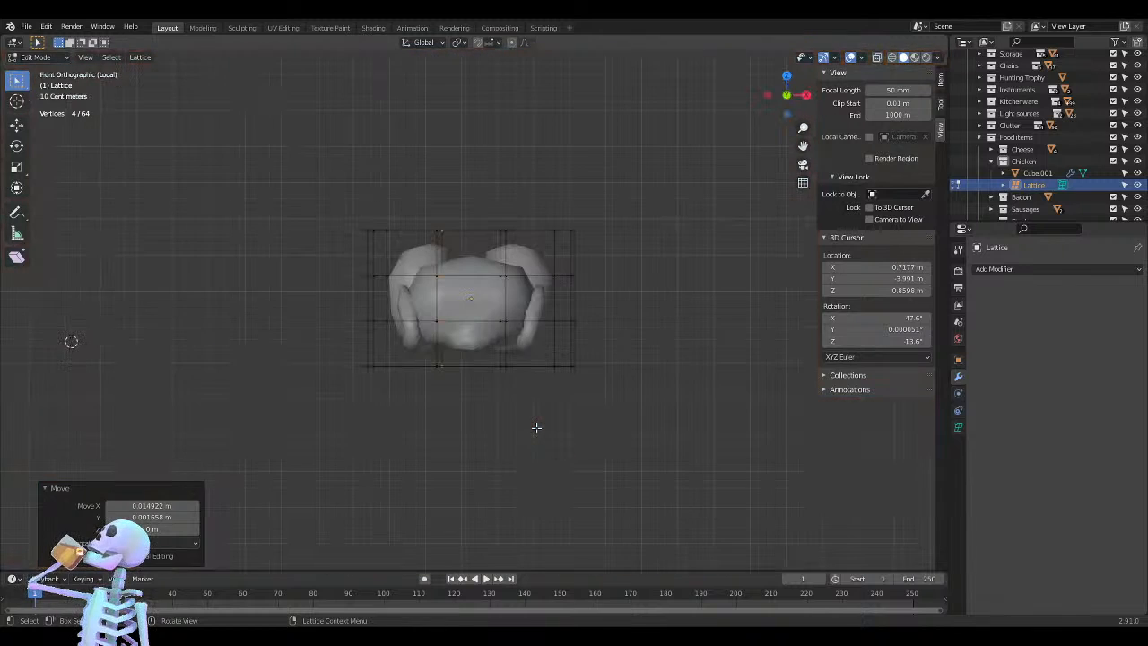
{"action": "key", "text": "KP_7"}
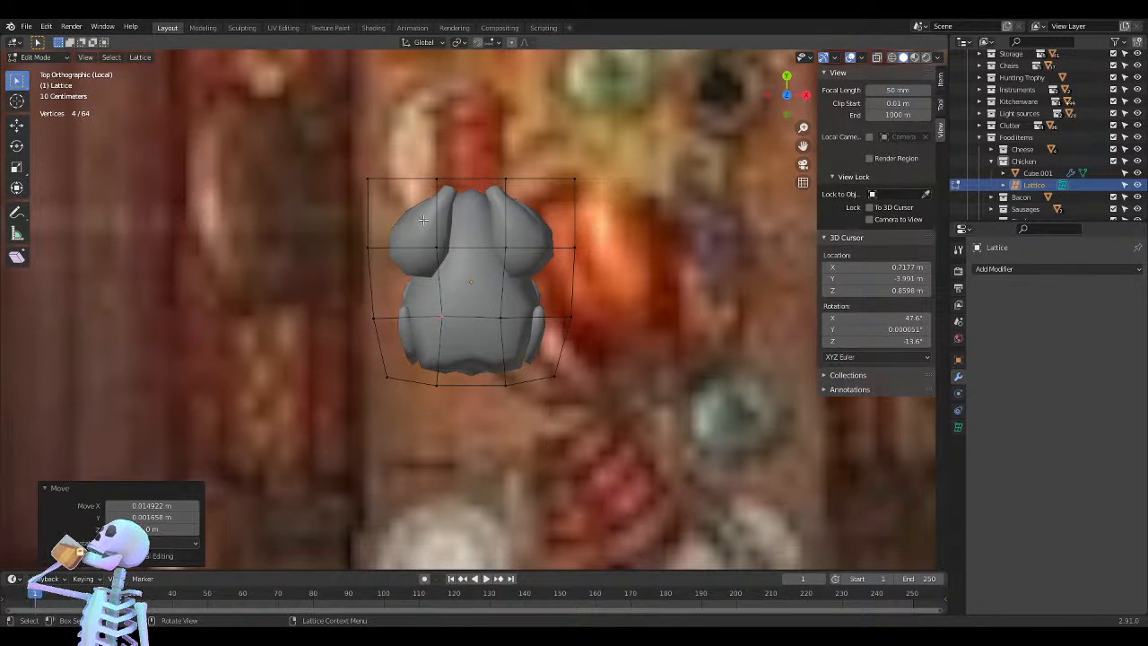
{"action": "left_click", "coordinate": [437, 247]}
{"action": "key", "text": "g"}
{"action": "left_click", "coordinate": [415, 262]}
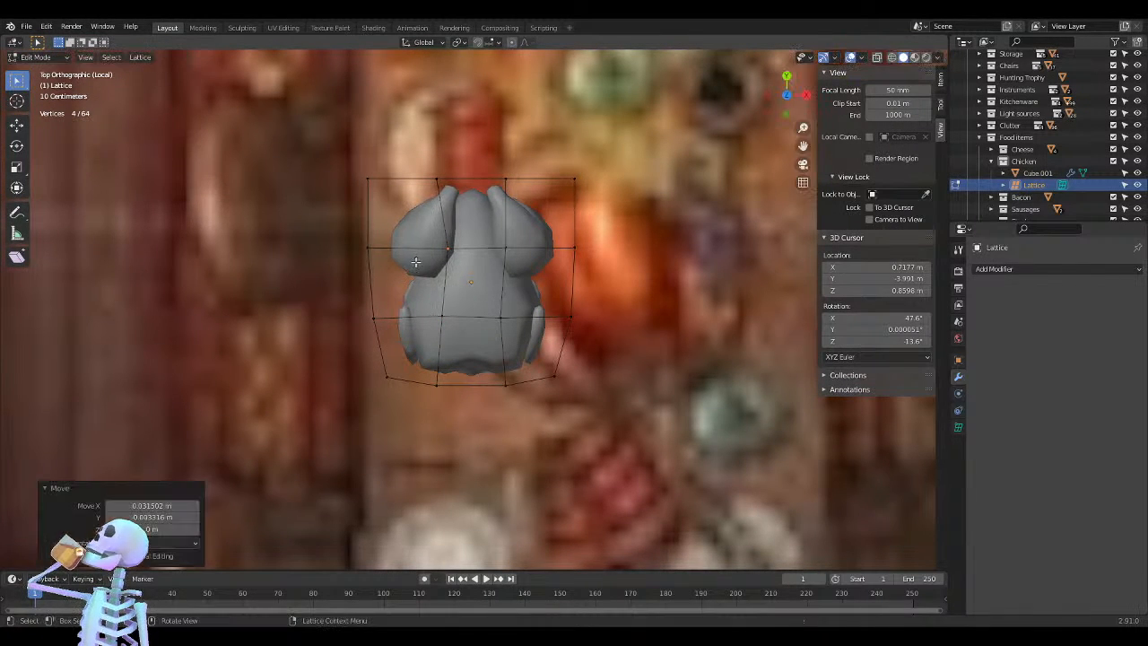
{"action": "left_click_drag", "start_coordinate": [446, 166], "coordinate": [423, 187]}
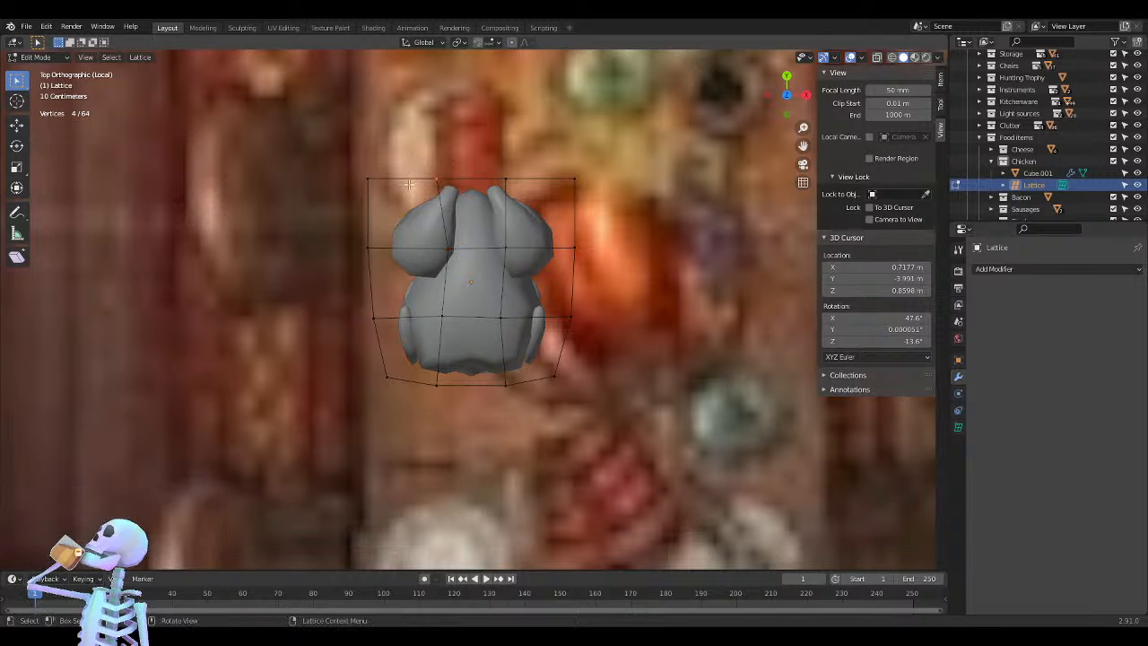
{"action": "key", "text": "g"}
{"action": "left_click", "coordinate": [436, 186]}
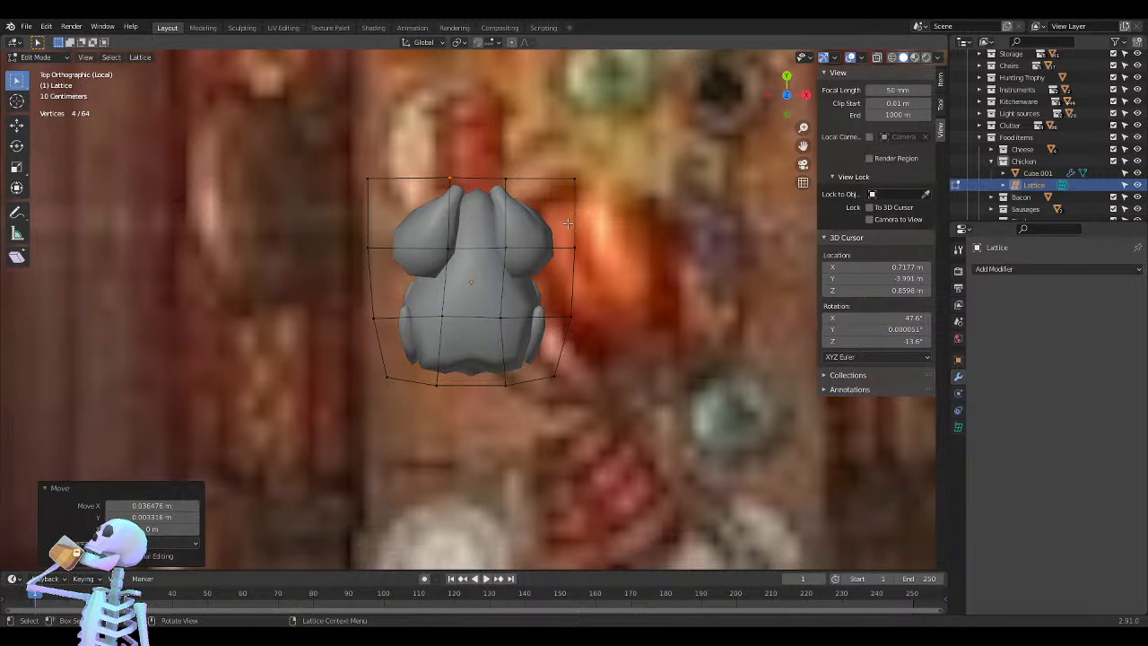
Move the inner lattice columns at the drumstick end toward the centerline, about 0.041 m in X on the +X side and 0.015 m on the -X side
{"action": "left_click_drag", "start_coordinate": [519, 235], "coordinate": [493, 255]}
{"action": "key", "text": "g"}
{"action": "left_click", "coordinate": [487, 260]}
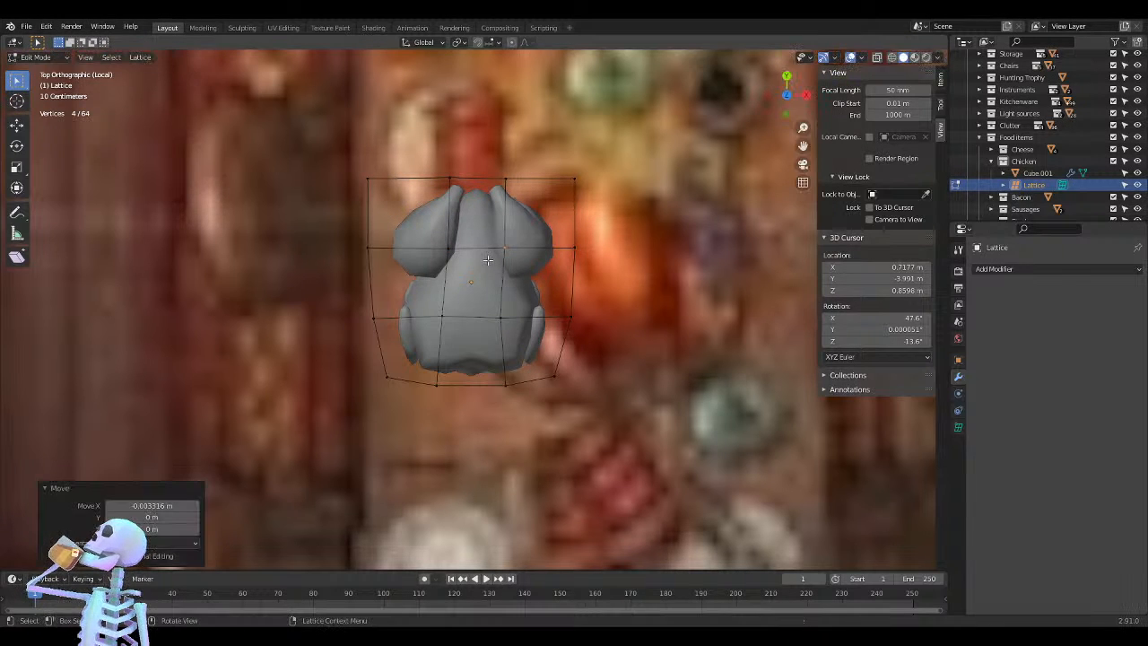
{"action": "left_click_drag", "start_coordinate": [527, 157], "coordinate": [483, 188]}
{"action": "key", "text": "g"}
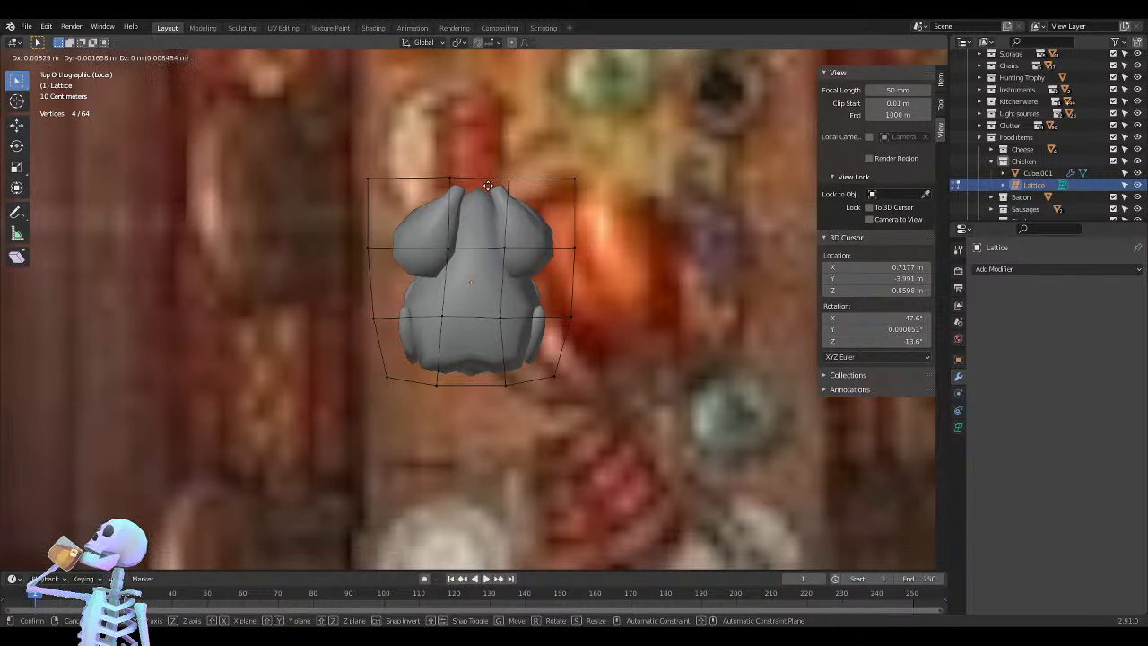
{"action": "left_click", "coordinate": [468, 185]}
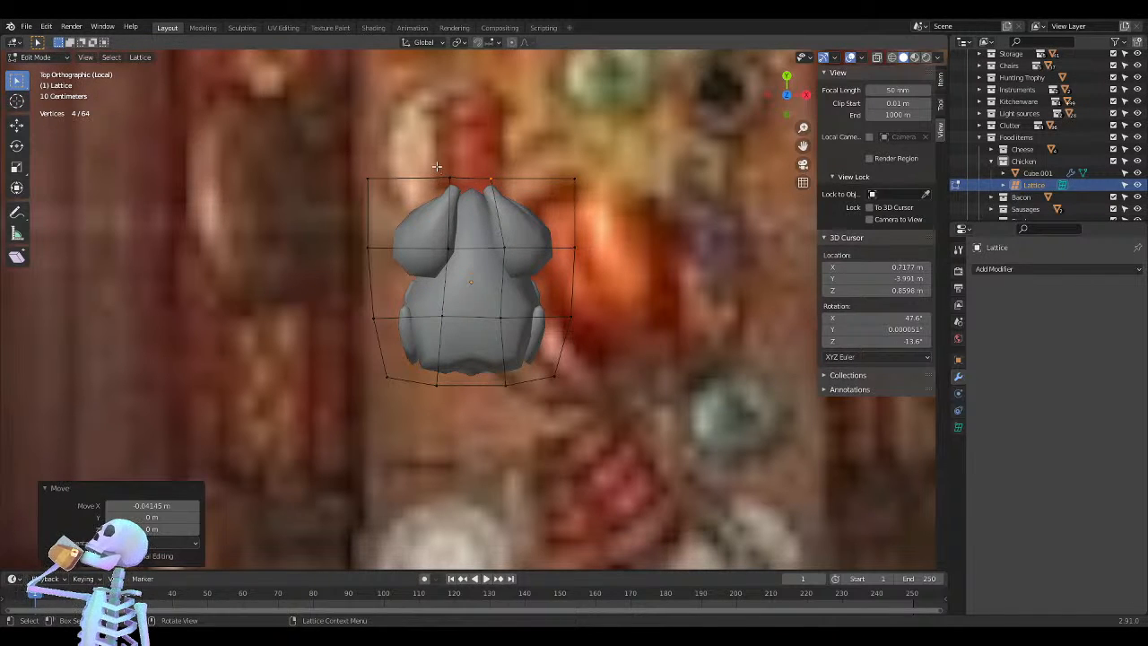
{"action": "key", "text": "g"}
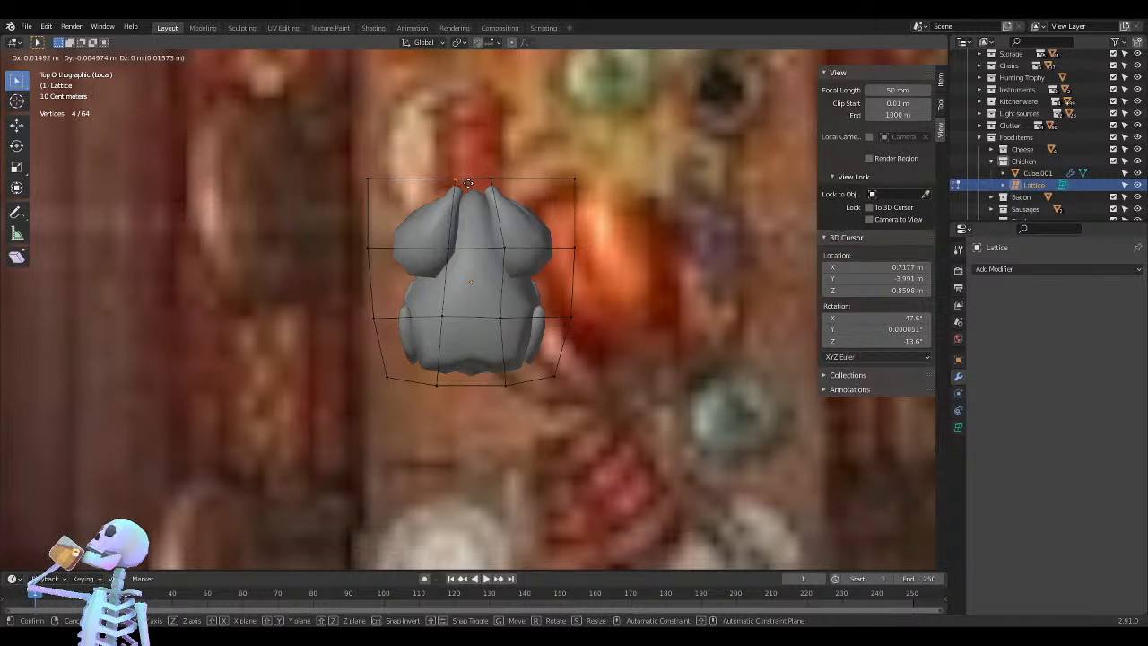
{"action": "left_click", "coordinate": [468, 183]}
Pull the +X corner column at the drumstick end inward and move its neighbor in the next row about -0.010 m in X and -0.027 m in Y
{"action": "key", "text": "g"}
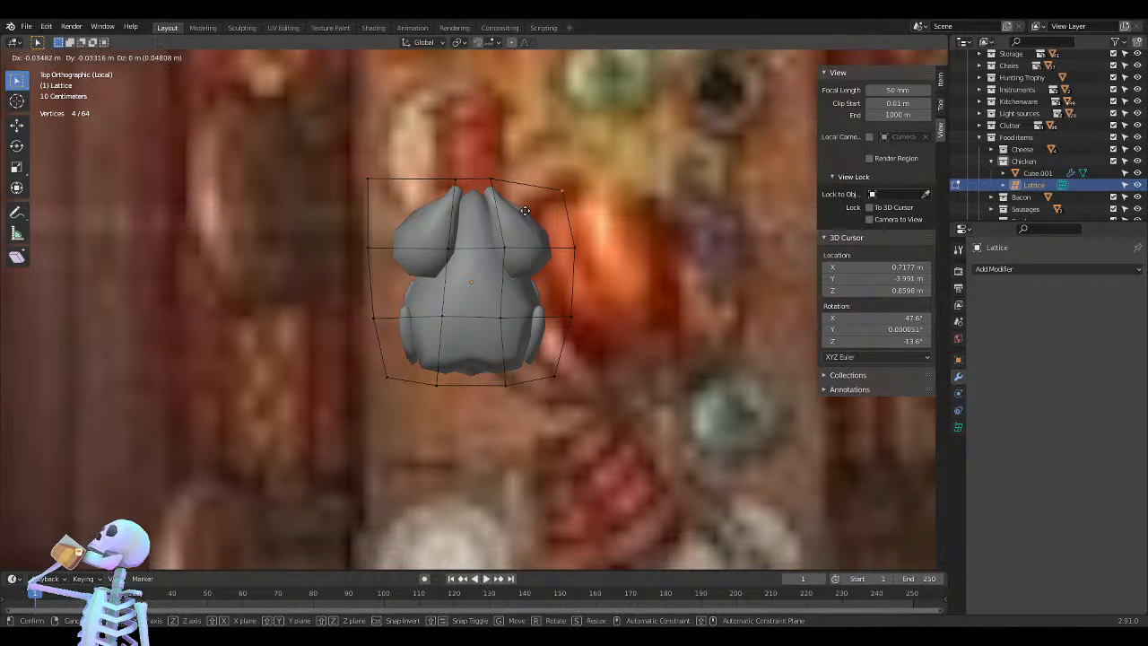
{"action": "left_click", "coordinate": [527, 219]}
{"action": "key", "text": "g"}
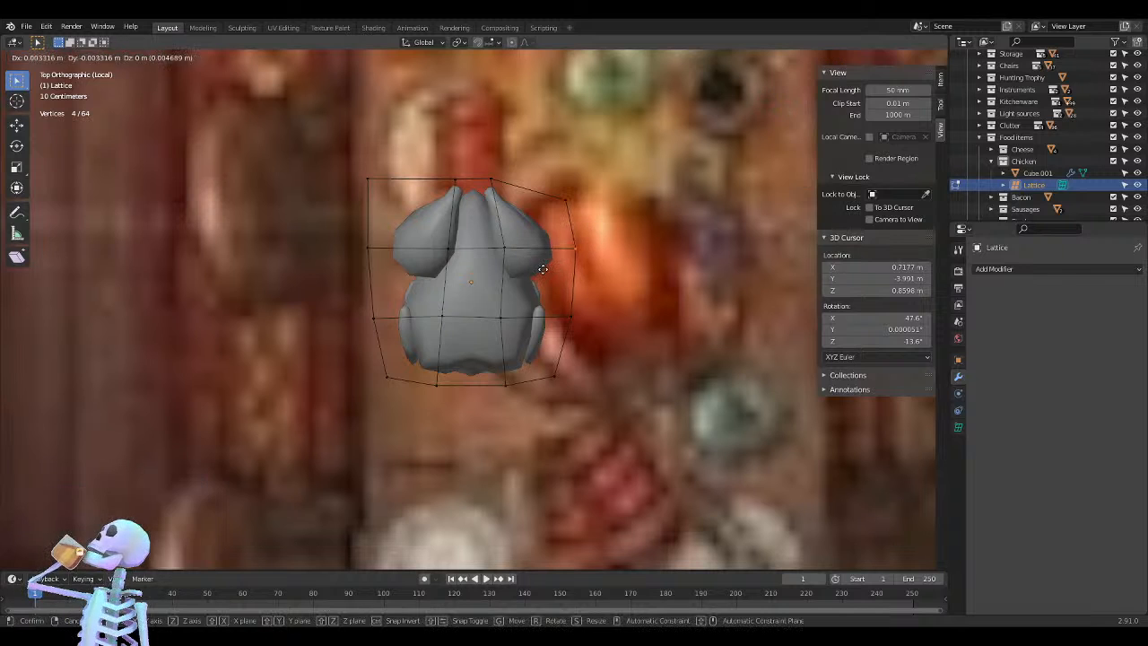
{"action": "left_click", "coordinate": [539, 277]}
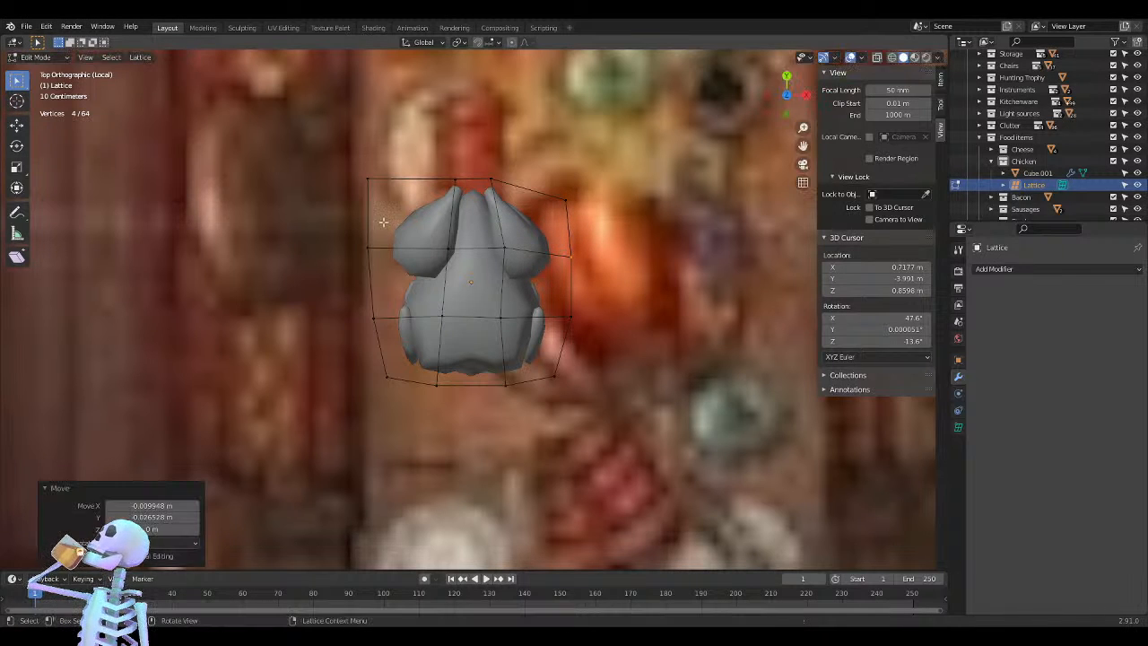
Move the -X corner column at the drumstick end about 0.038 m in X and 0.041 m in Y
{"action": "left_click_drag", "start_coordinate": [359, 157], "coordinate": [400, 199]}
{"action": "key", "text": "g"}
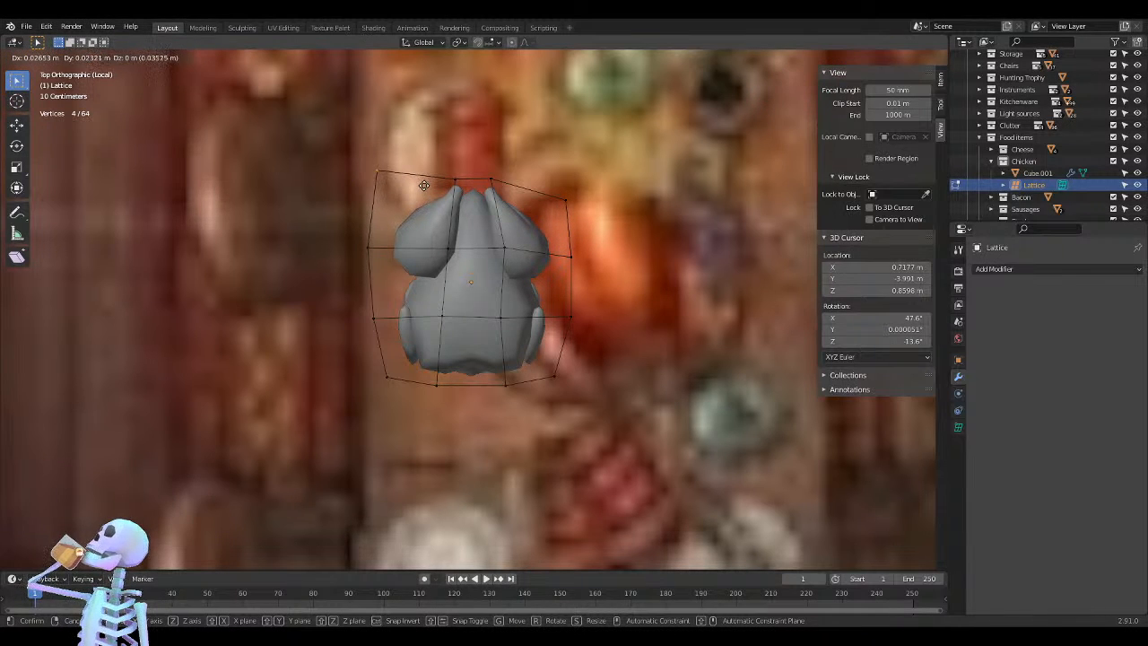
{"action": "left_click", "coordinate": [428, 179]}
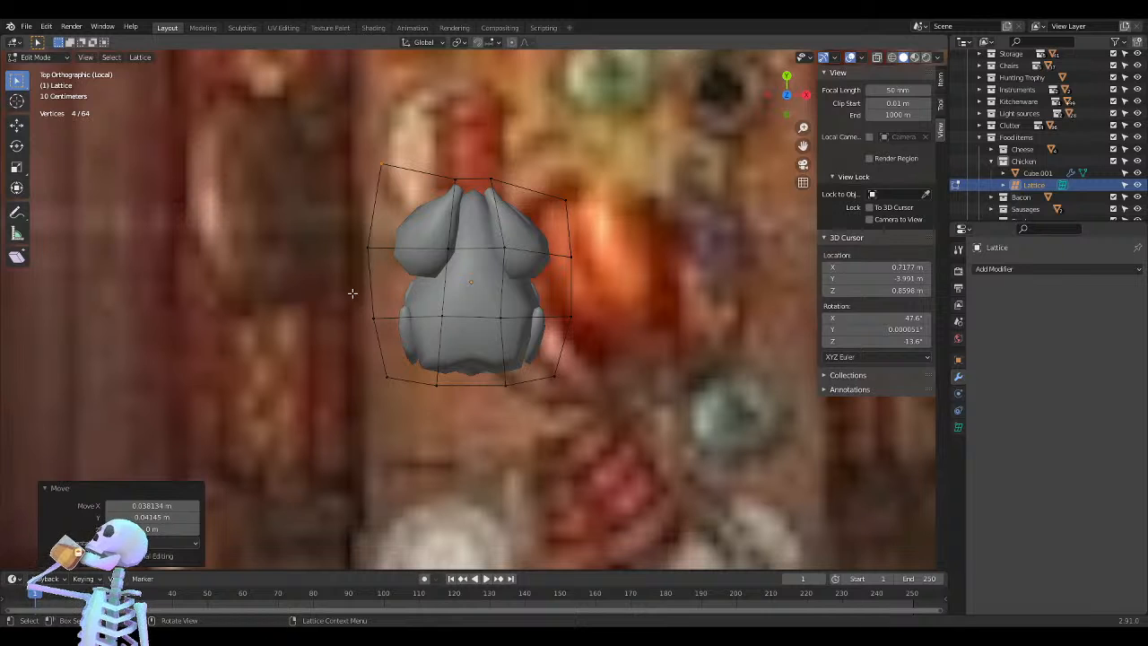
Push the two middle columns on the -X edge outward, about 0.010 m at the drumstick and 0.023 m in X nearer the wing
{"action": "left_click_drag", "start_coordinate": [347, 231], "coordinate": [378, 289]}
{"action": "key", "text": "g"}
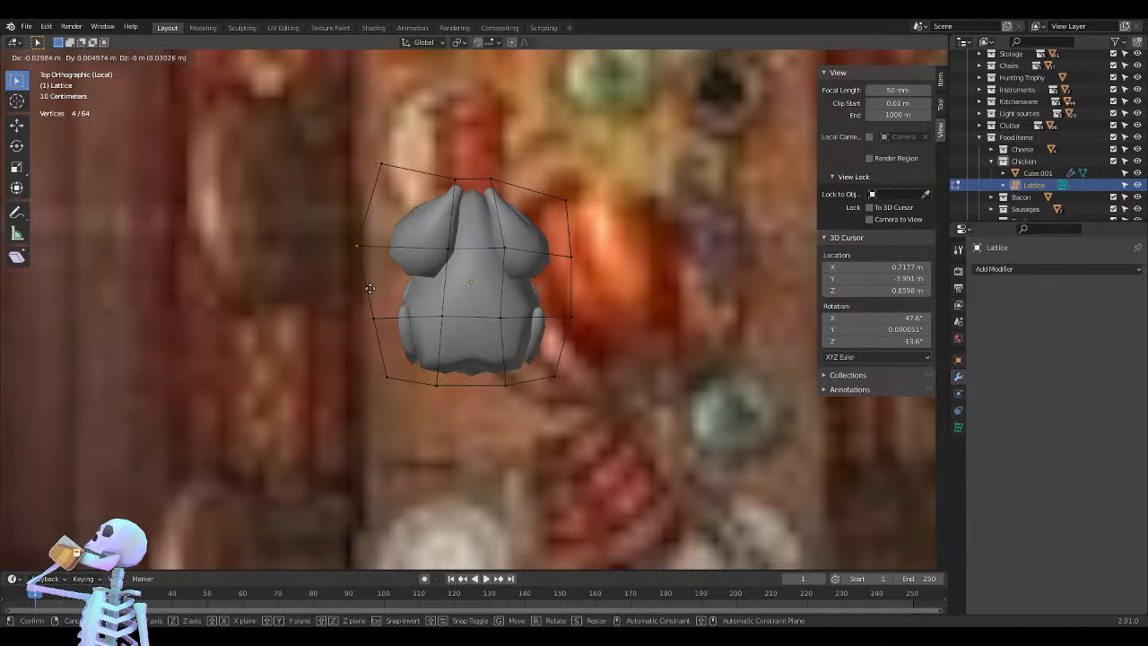
{"action": "left_click", "coordinate": [376, 288]}
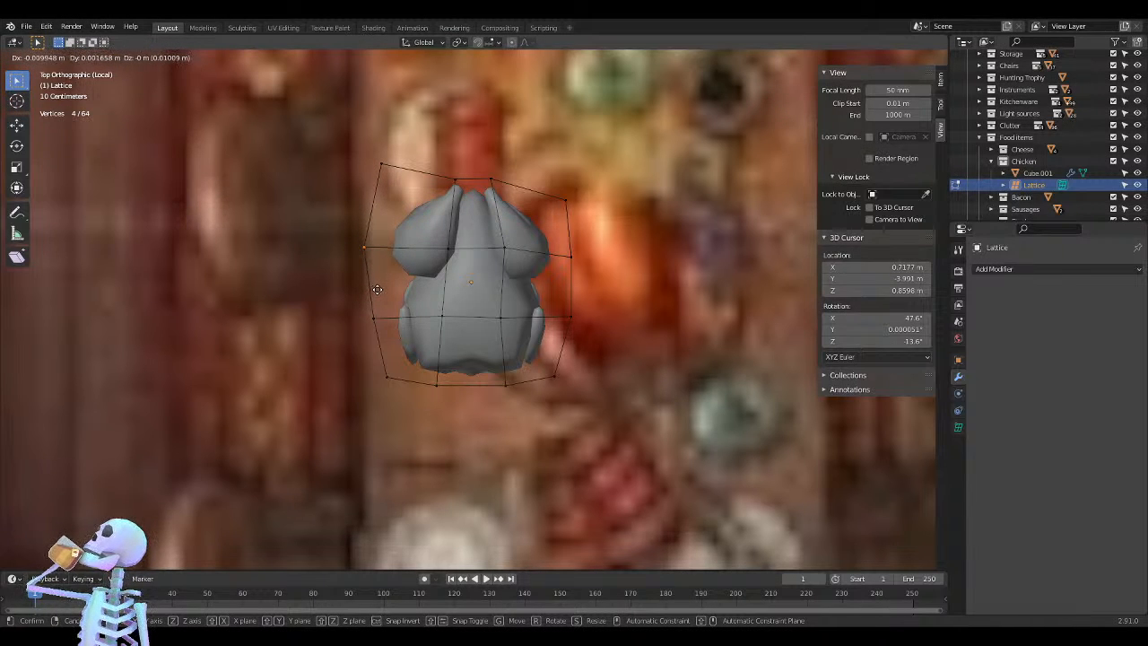
{"action": "left_click_drag", "start_coordinate": [400, 303], "coordinate": [329, 334]}
{"action": "key", "text": "g"}
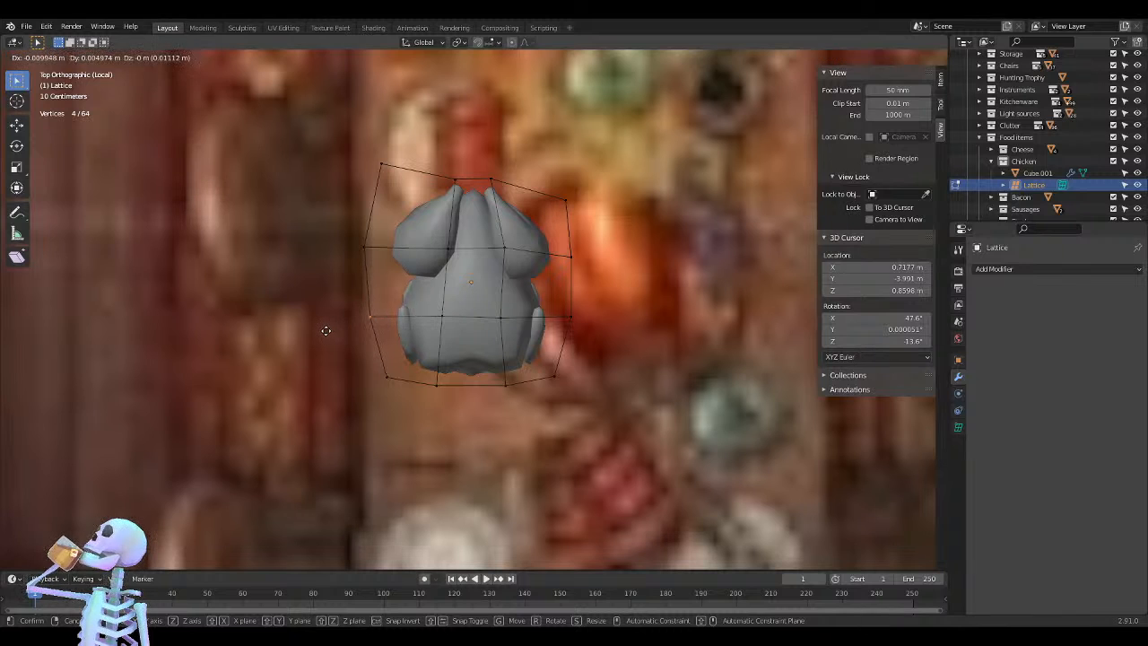
{"action": "left_click", "coordinate": [321, 325]}
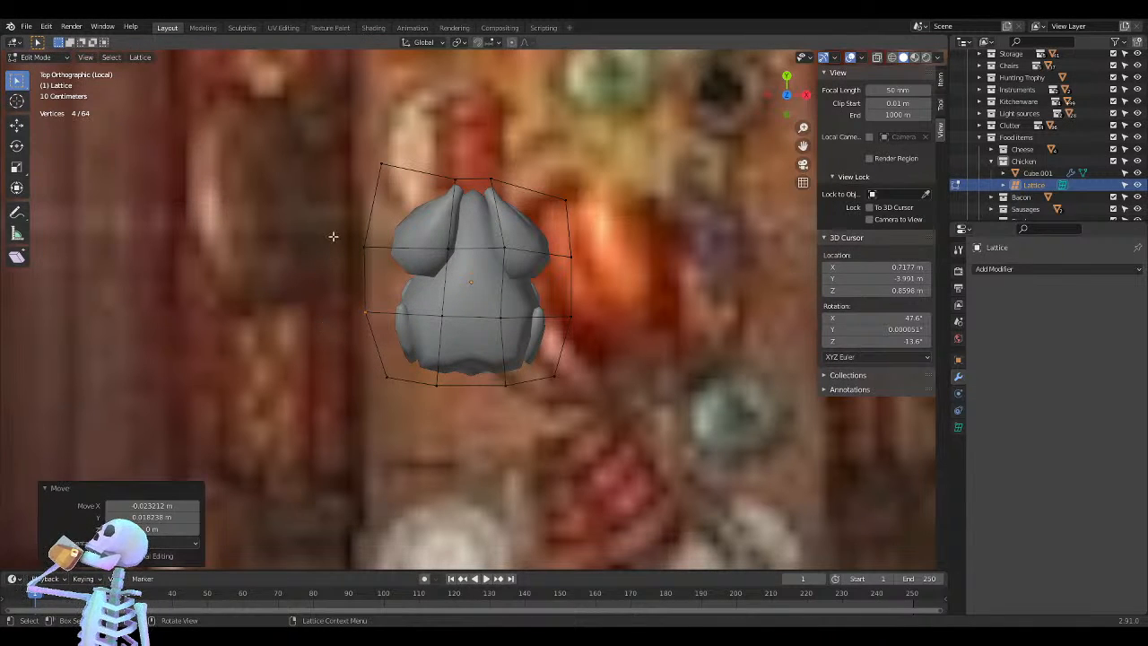
Move the -X outer column beside the drumstick inward about 0.020 m in X and about 0.040 m in Y toward the wing end, and deselect everything
{"action": "left_click_drag", "start_coordinate": [339, 224], "coordinate": [378, 271]}
{"action": "key", "text": "g"}
{"action": "left_click", "coordinate": [382, 272]}
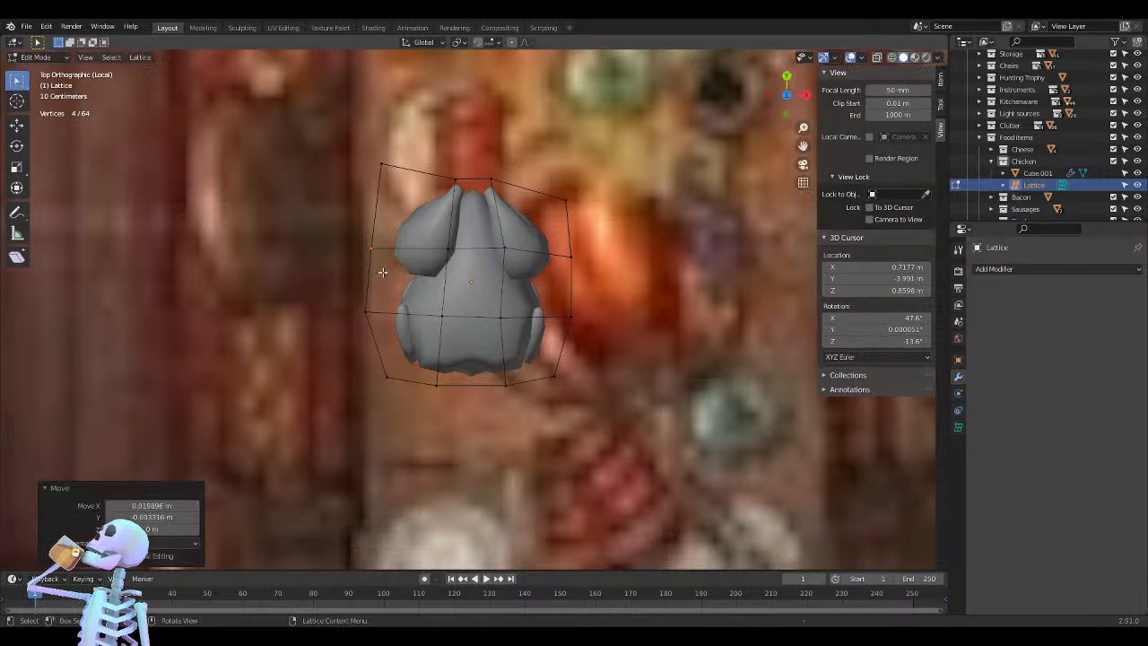
{"action": "key", "text": "g"}
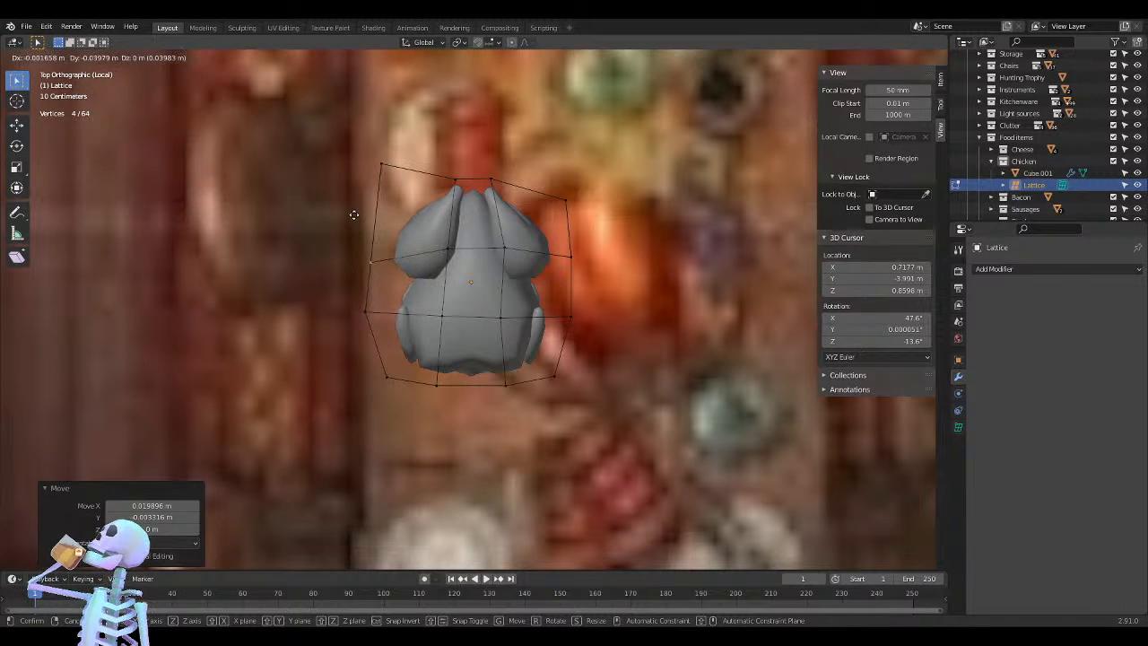
{"action": "left_click", "coordinate": [353, 212]}
{"action": "left_click", "coordinate": [305, 261]}
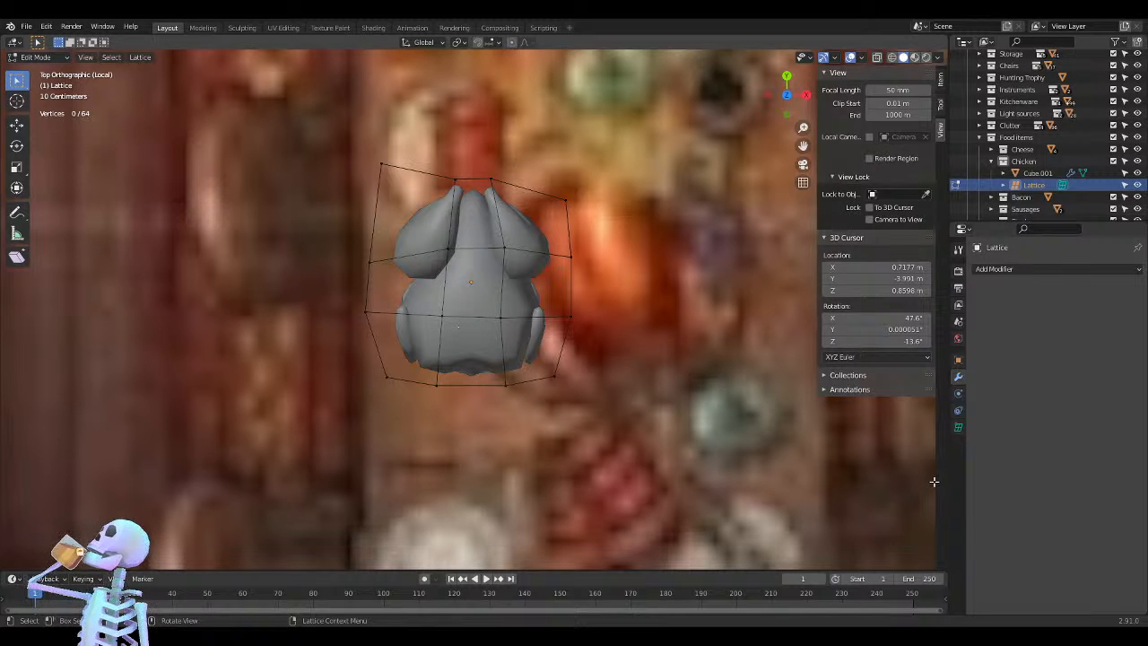
{"action": "key", "text": "KP_1"}
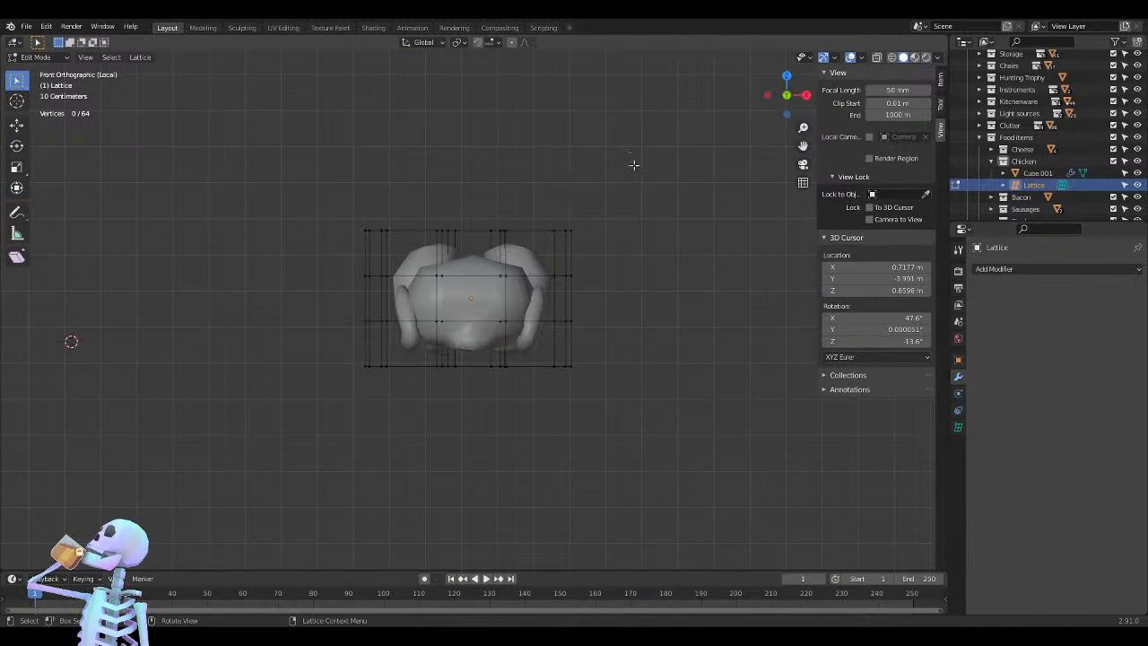
{"action": "left_click_drag", "start_coordinate": [634, 165], "coordinate": [600, 210]}
{"action": "key", "text": "KP_7"}
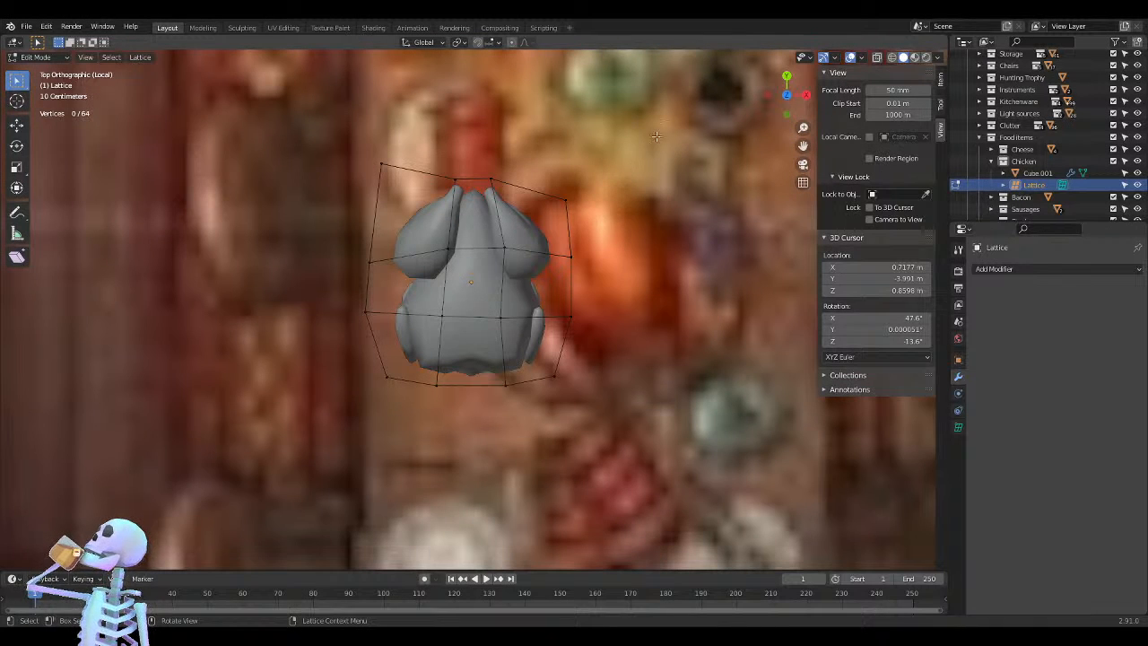
{"action": "left_click_drag", "start_coordinate": [656, 136], "coordinate": [301, 195]}
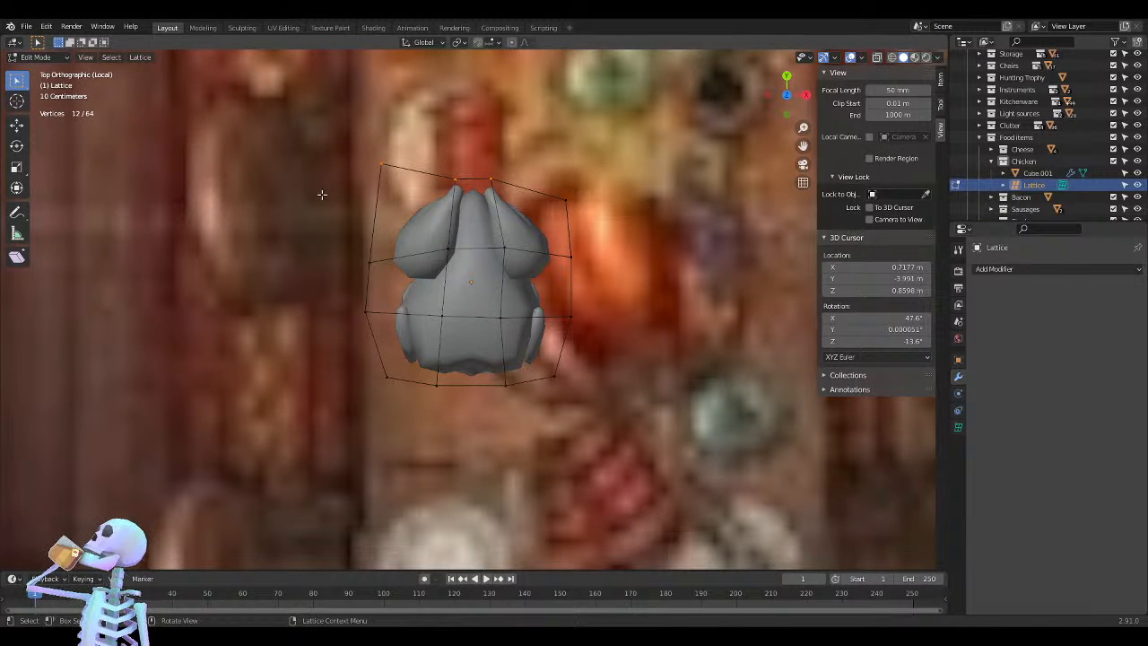
{"action": "key", "text": "KP_1"}
In right view, try raising the top lattice points at the drumstick end about 0.025 m, and undo the move
{"action": "key", "text": "KP_3"}
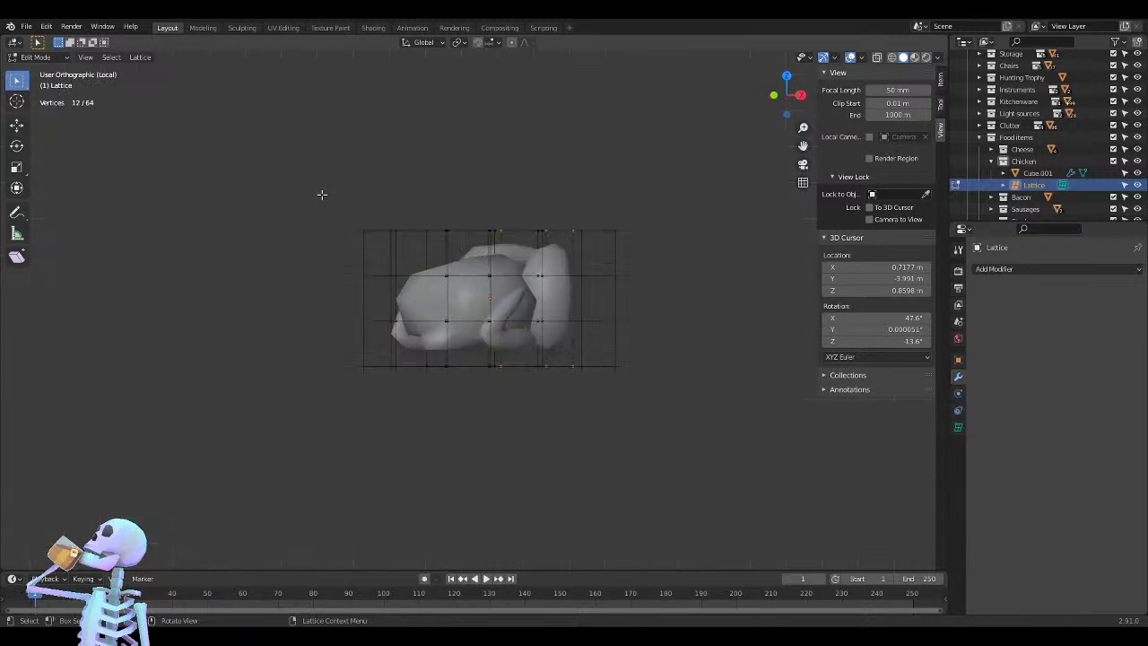
{"action": "left_click_drag", "start_coordinate": [689, 185], "coordinate": [544, 243]}
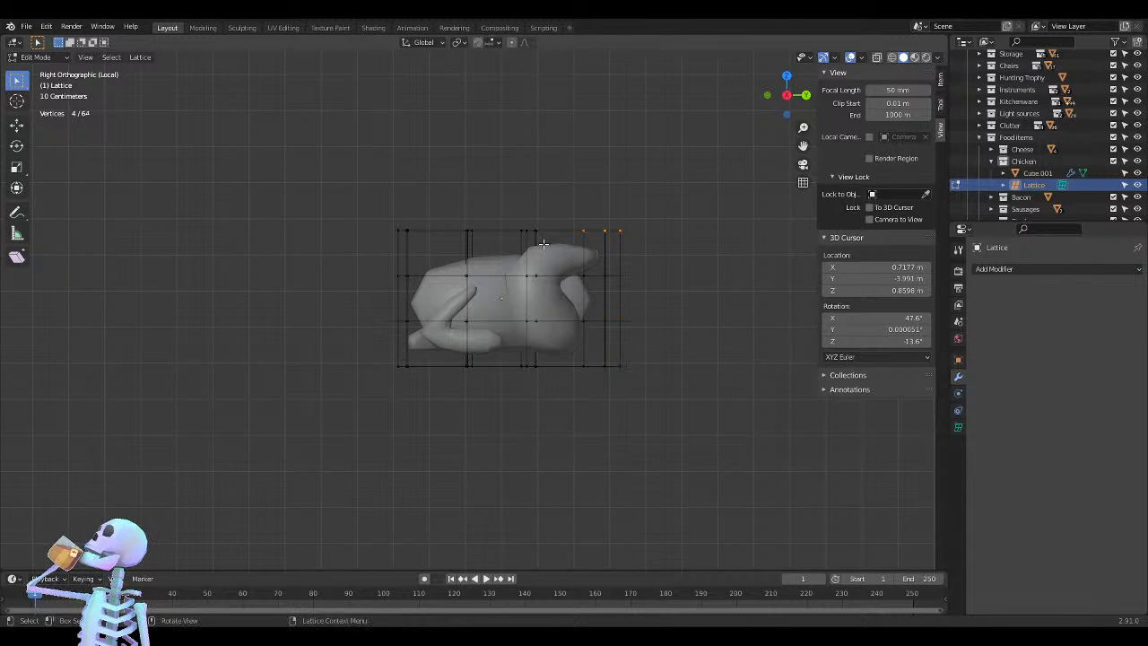
{"action": "key", "text": "g"}
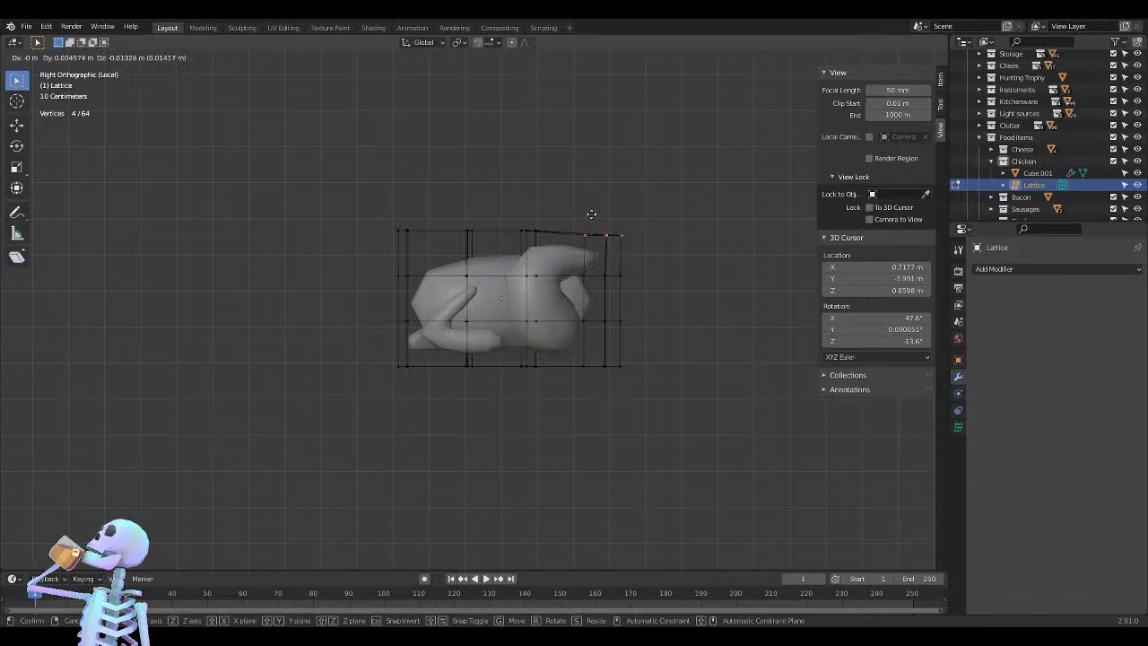
{"action": "left_click", "coordinate": [591, 204]}
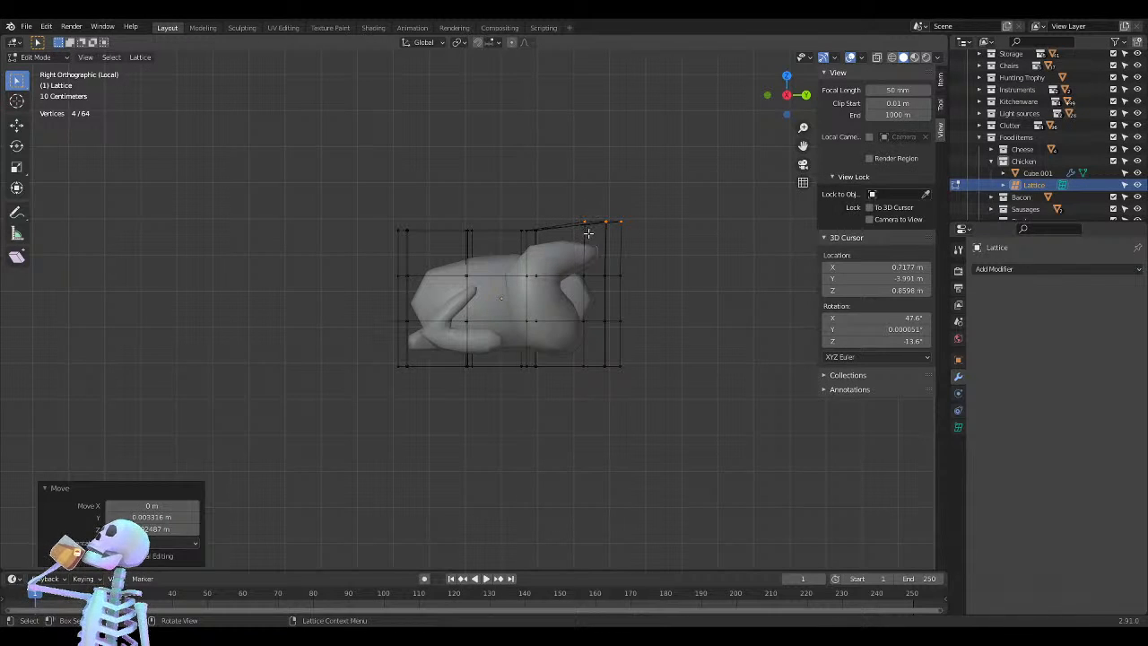
{"action": "key", "text": "ctrl+z"}
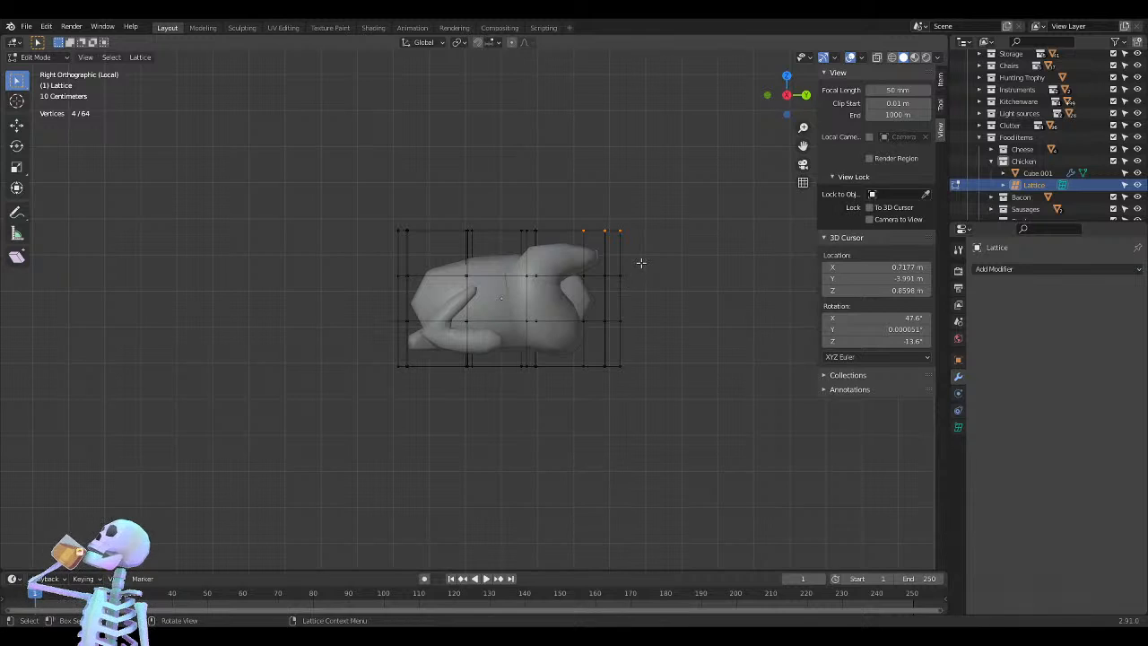
Scale all 16 lattice points at the drumstick end to 0.779 in Z and lower them about 0.028 m in Z
{"action": "left_click_drag", "start_coordinate": [640, 260], "coordinate": [581, 291]}
{"action": "left_click_drag", "start_coordinate": [656, 215], "coordinate": [574, 412]}
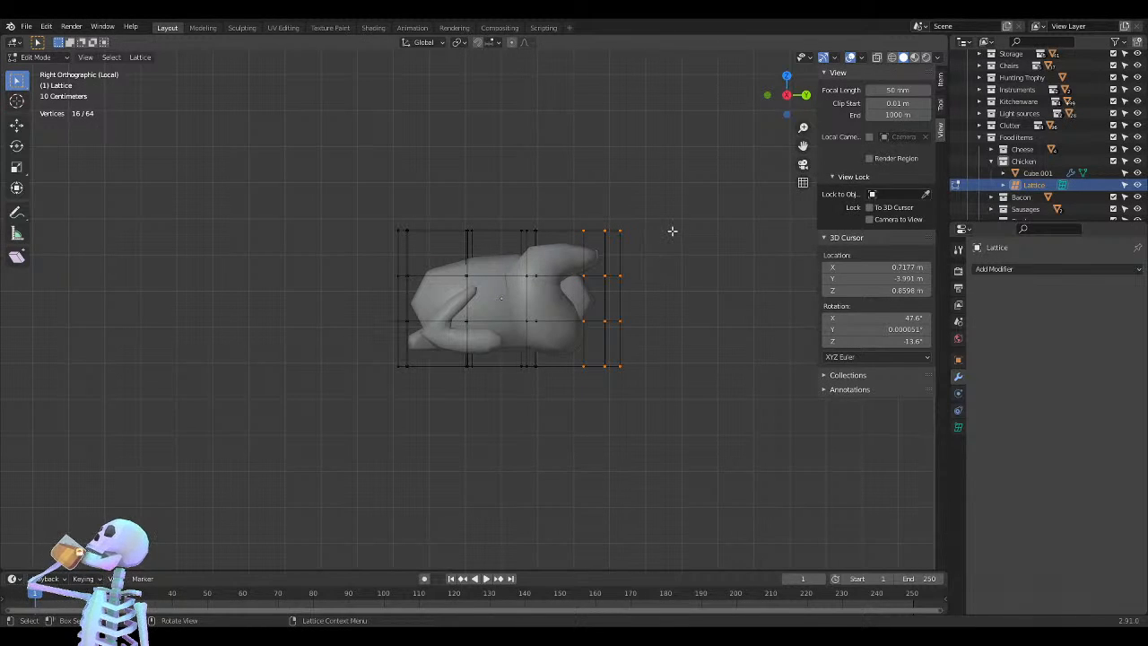
{"action": "key", "text": "s"}
{"action": "key", "text": "z"}
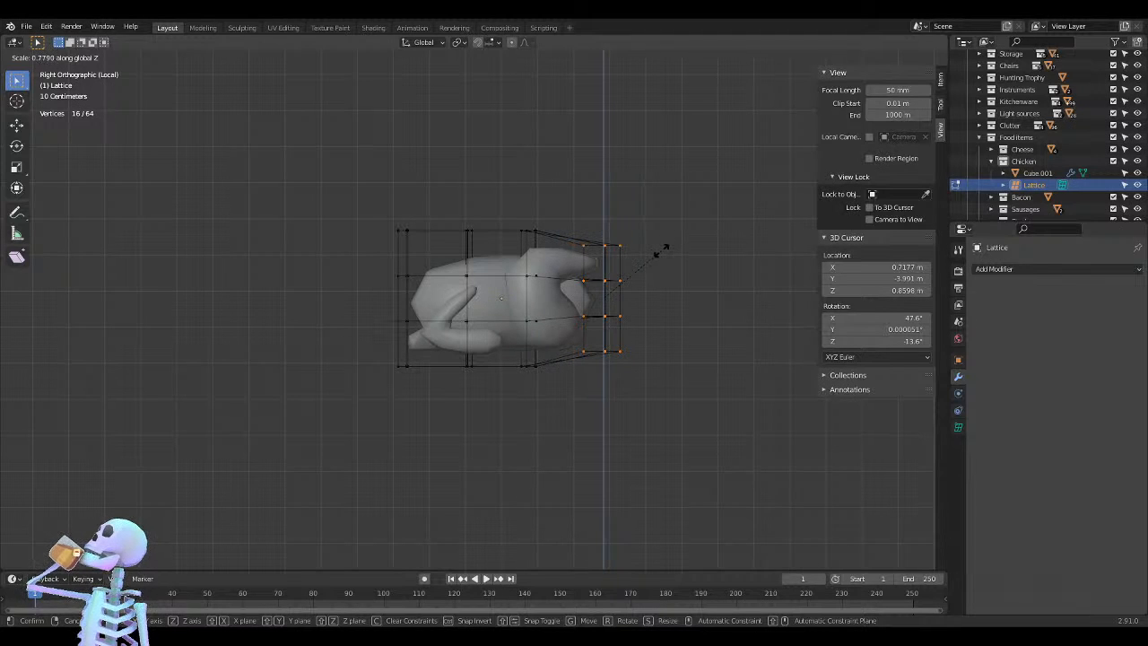
{"action": "left_click", "coordinate": [661, 249]}
{"action": "key", "text": "g"}
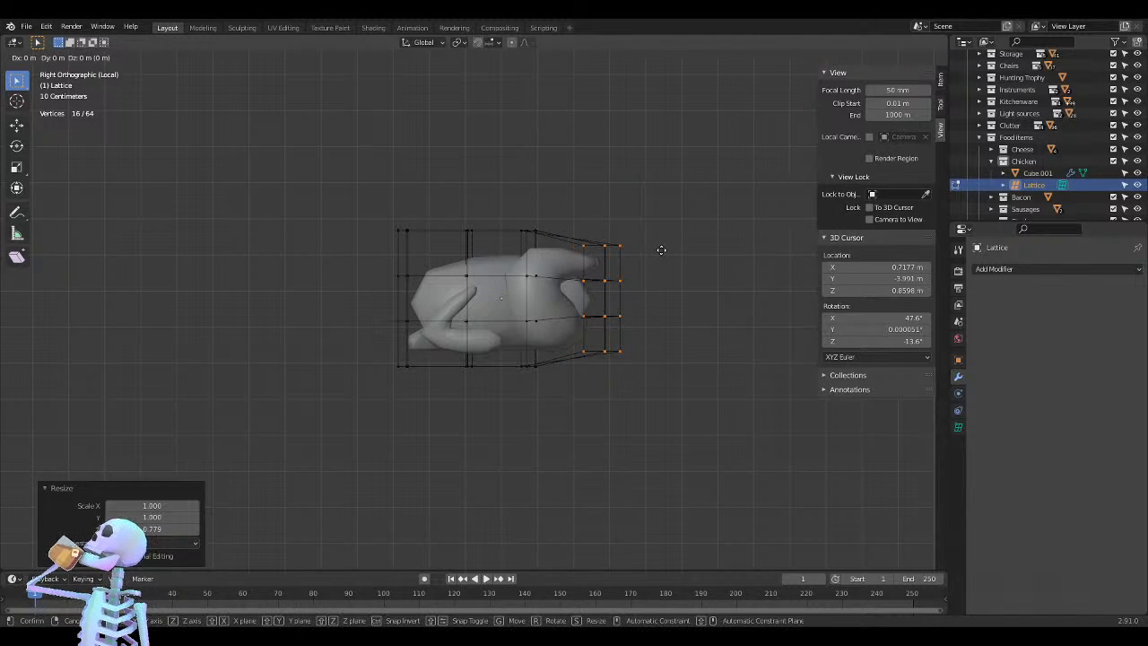
{"action": "key", "text": "z"}
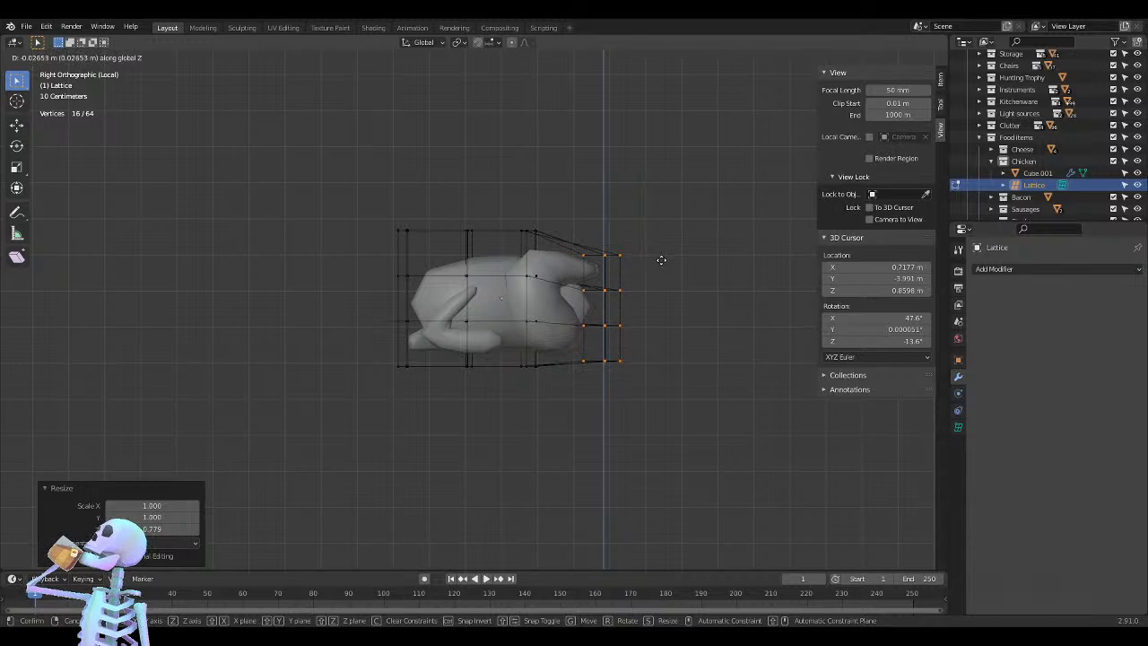
{"action": "left_click", "coordinate": [661, 260]}
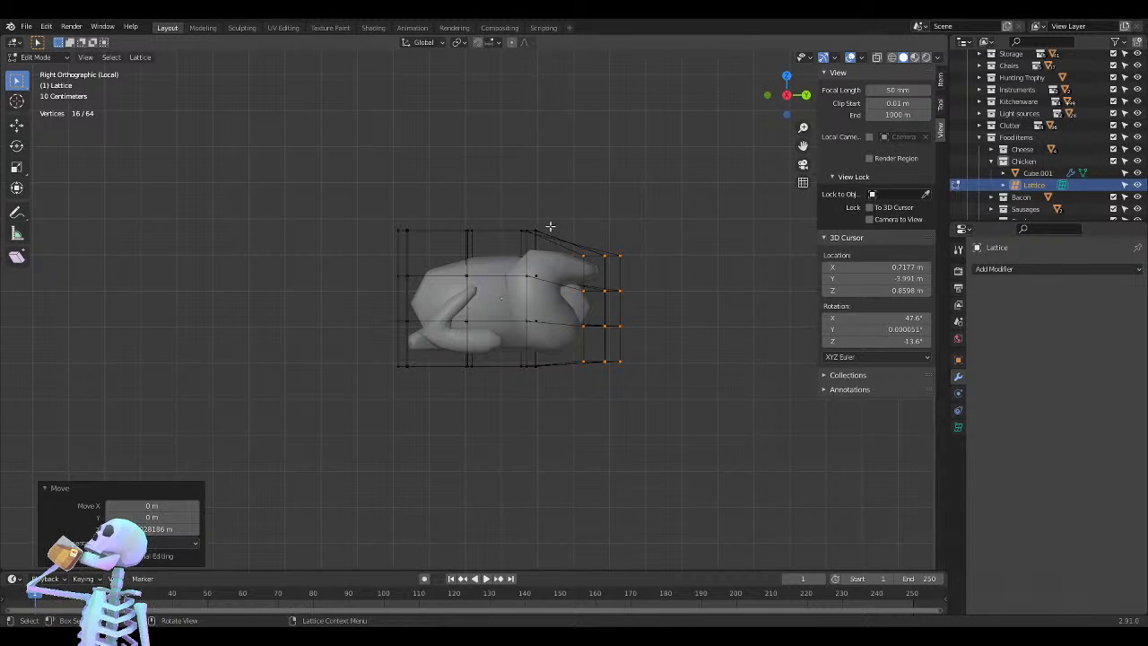
Raise the top lattice points in the second row from the wing end about 0.020 m in Z
{"action": "left_click_drag", "start_coordinate": [485, 188], "coordinate": [416, 236]}
{"action": "key", "text": "g"}
{"action": "key", "text": "z"}
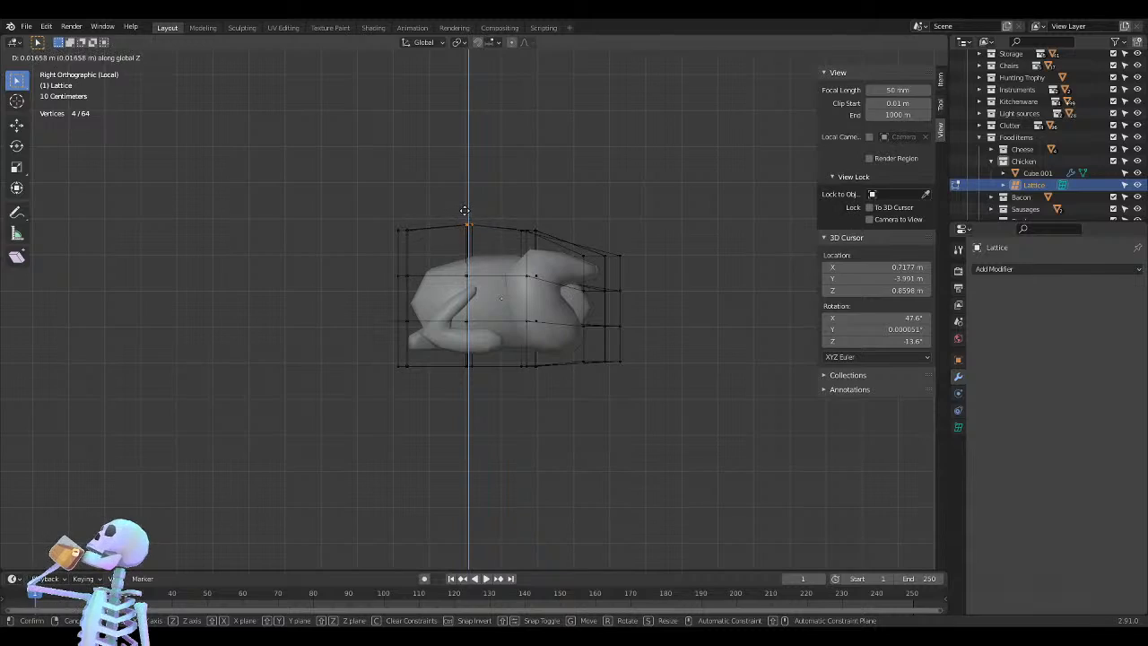
{"action": "left_click", "coordinate": [463, 210]}
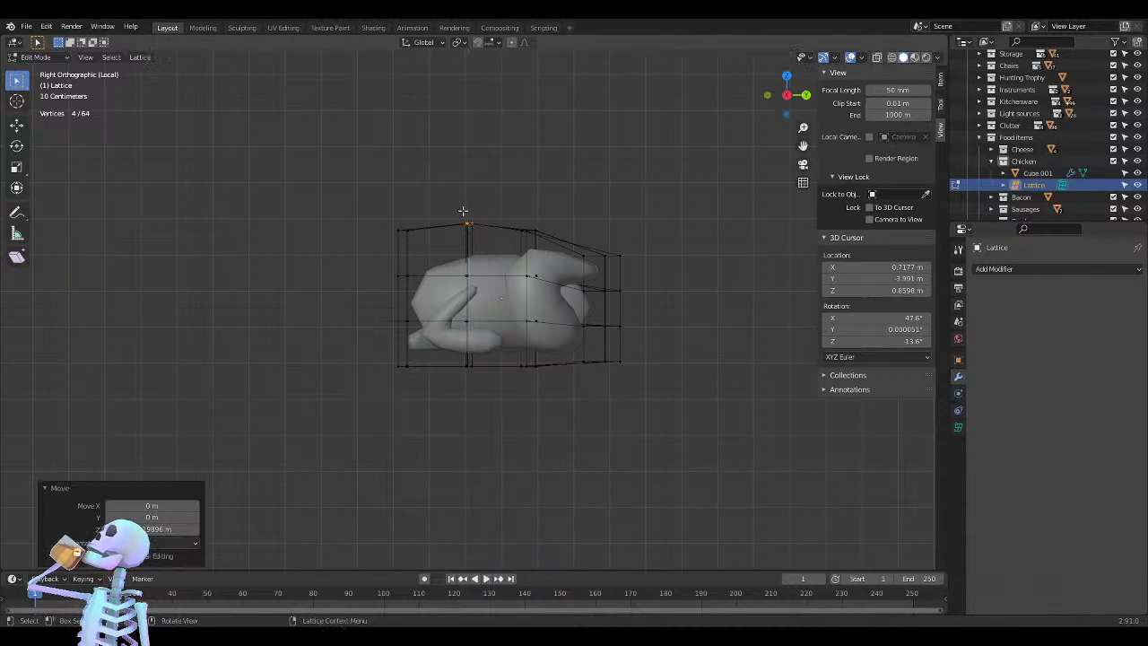
In a perspective view, lower a single lattice point at the +X drumstick
{"action": "mouse_move", "coordinate": [517, 277]}
{"action": "middle_mouse_down"}
{"action": "mouse_move", "coordinate": [631, 373]}
{"action": "mouse_move", "coordinate": [596, 409]}
{"action": "mouse_move", "coordinate": [522, 284]}
{"action": "middle_mouse_up"}
{"action": "middle_click_drag", "start_coordinate": [439, 201], "coordinate": [543, 279]}
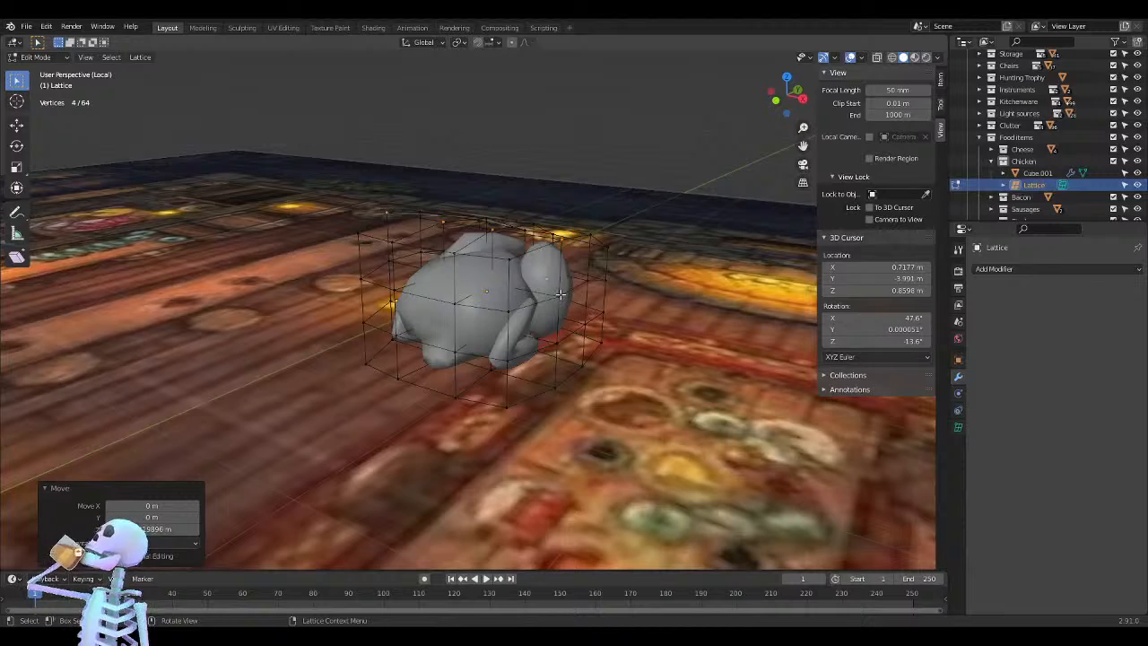
{"action": "left_click", "coordinate": [559, 295]}
{"action": "key", "text": "g"}
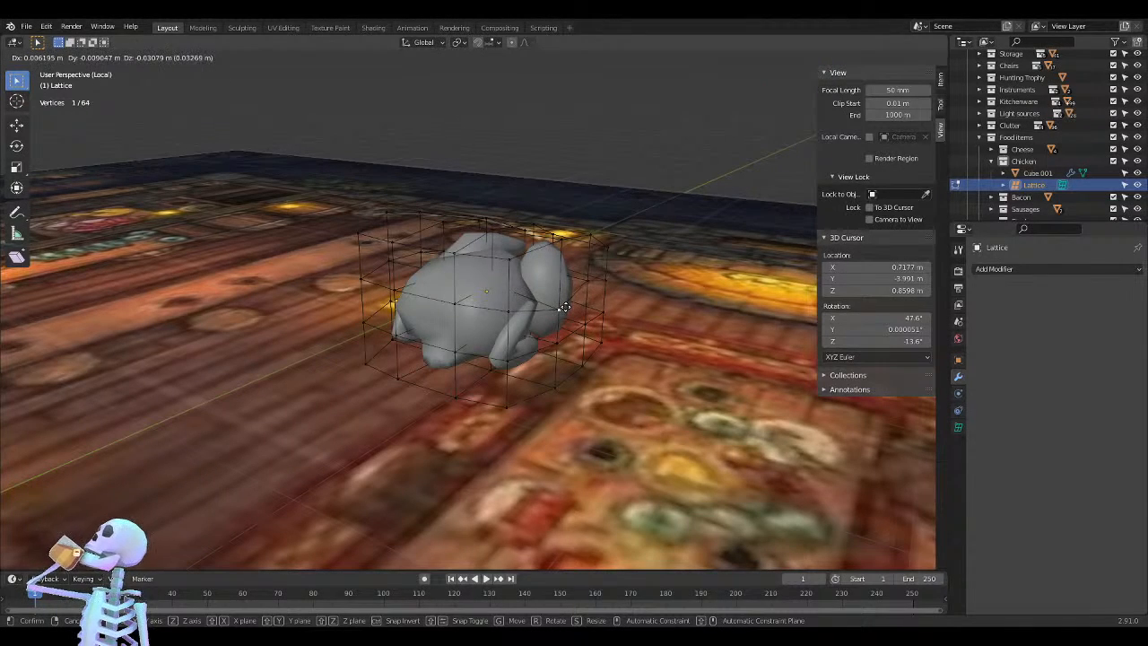
{"action": "left_click", "coordinate": [565, 321]}
Move a single upper lattice point beside the -X drumstick about 0.017 m in X and -0.015 m in Y
{"action": "middle_click_drag", "start_coordinate": [564, 321], "coordinate": [429, 269]}
{"action": "key", "text": "g"}
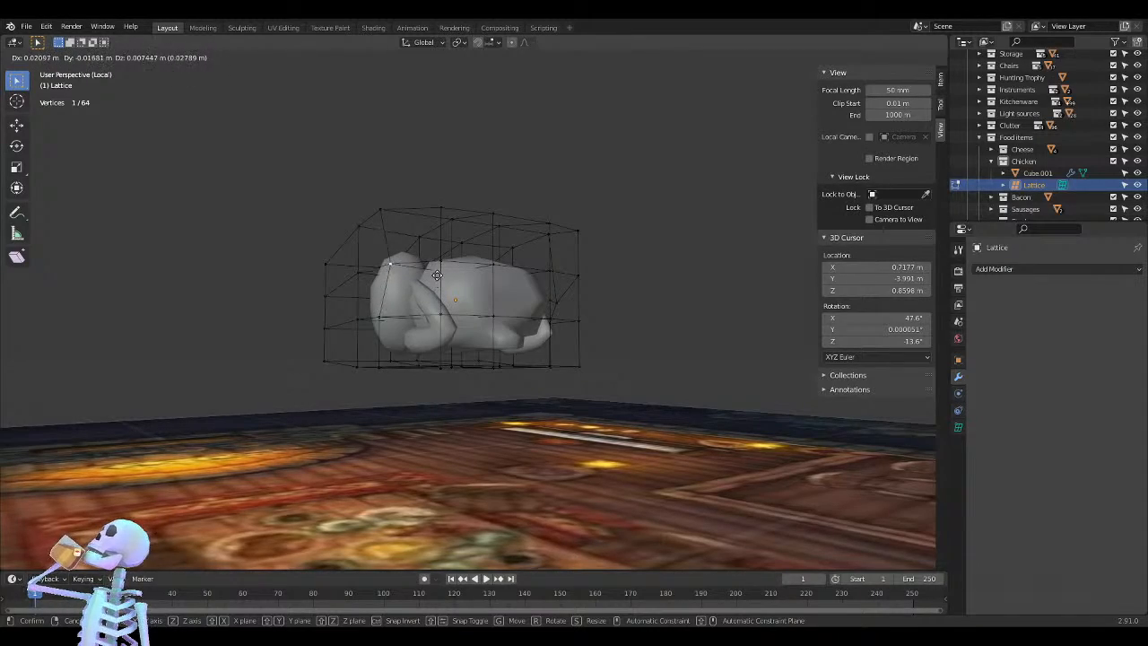
{"action": "left_click", "coordinate": [437, 274]}
{"action": "middle_click_drag", "start_coordinate": [439, 278], "coordinate": [408, 314]}
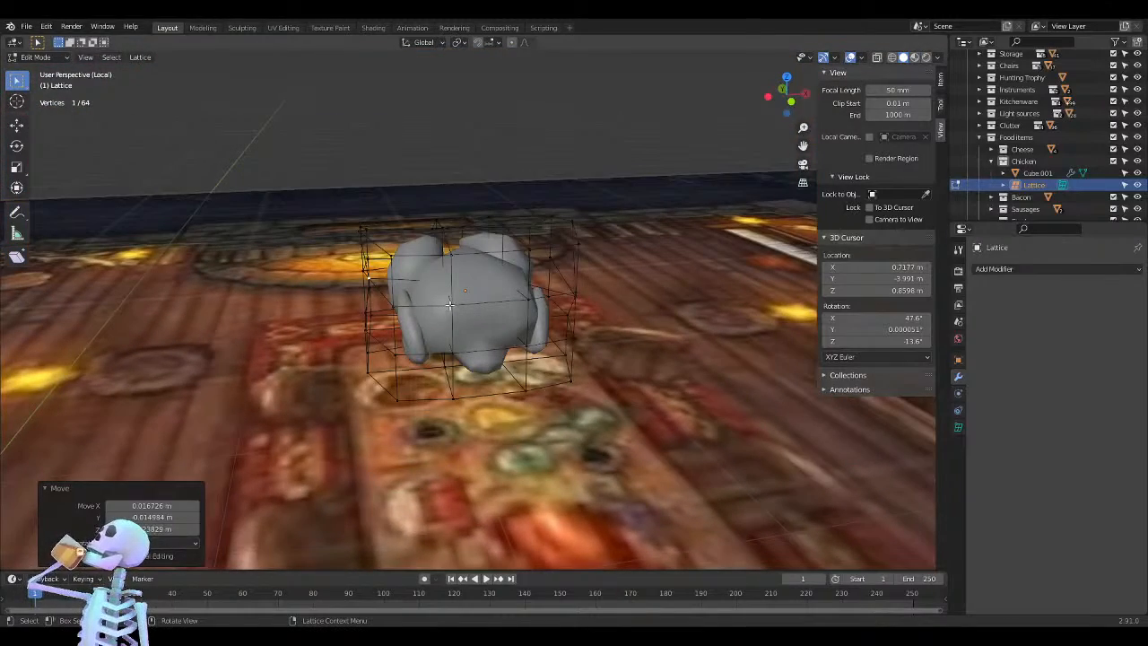
Adjust the upper lattice points over the chicken's back individually, shifting the last one about 0.017 m in X, and finish editing the lattice
{"action": "key", "text": "g"}
{"action": "left_click", "coordinate": [434, 300]}
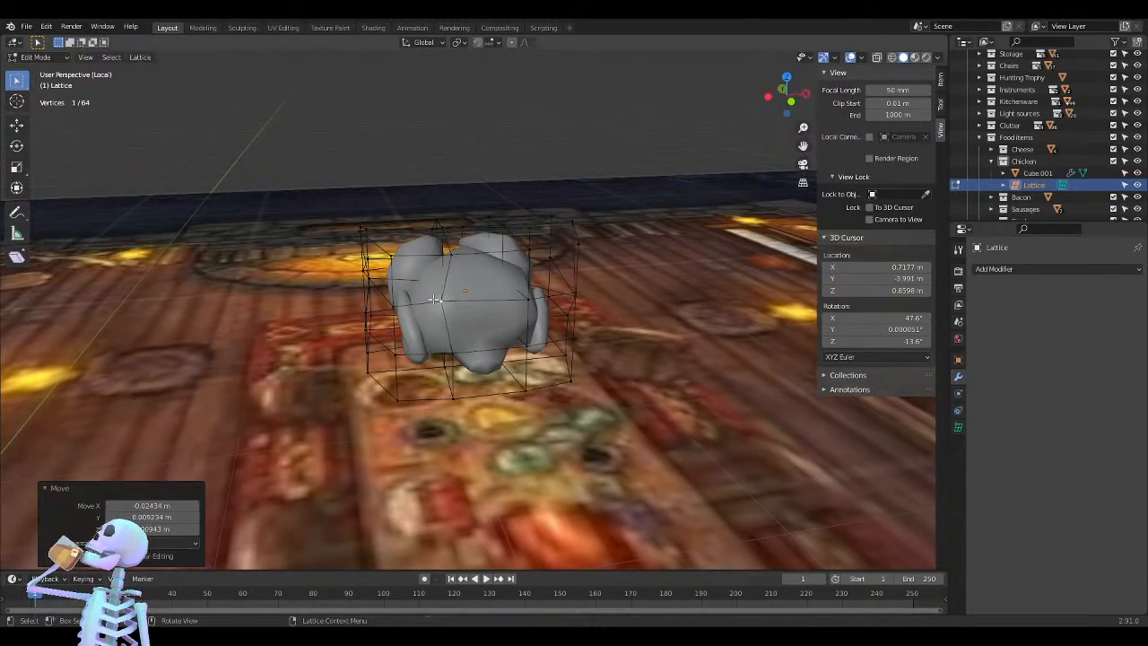
{"action": "key", "text": "g"}
{"action": "left_click", "coordinate": [519, 306]}
{"action": "middle_click_drag", "start_coordinate": [518, 307], "coordinate": [460, 310]}
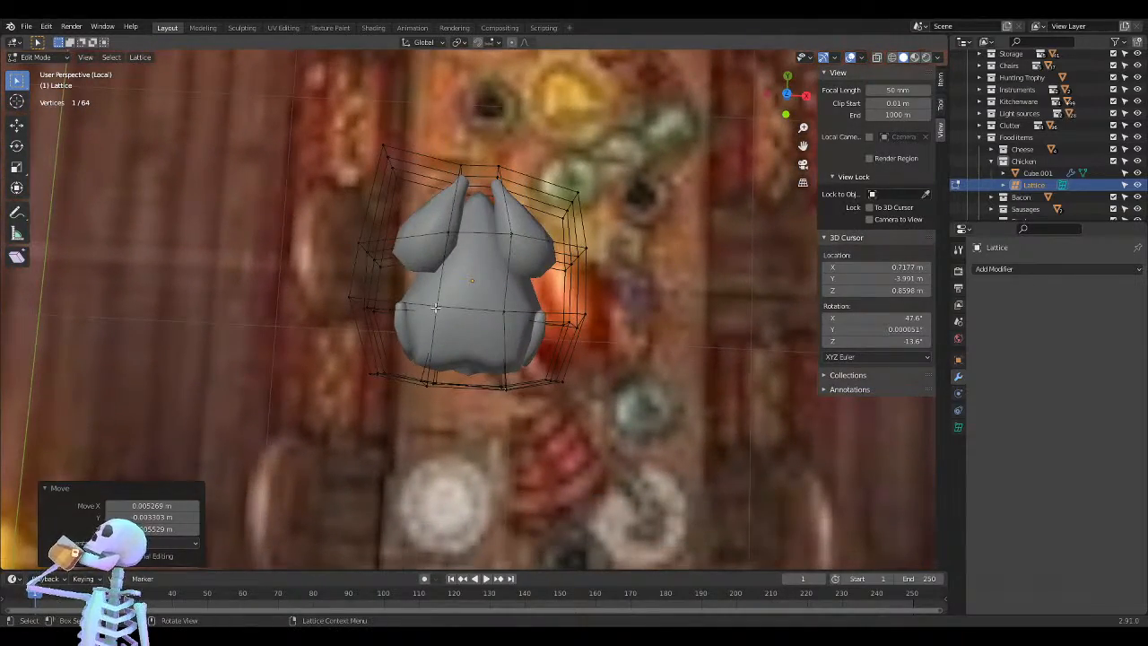
{"action": "key", "text": "g"}
{"action": "left_click", "coordinate": [442, 307]}
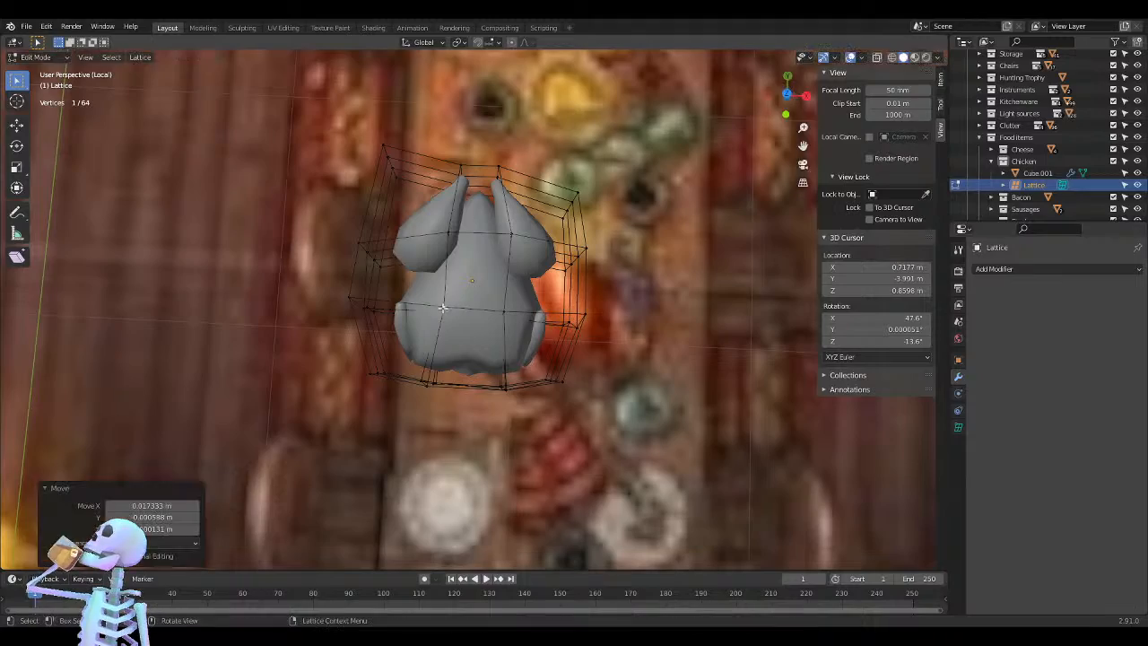
{"action": "middle_click_drag", "start_coordinate": [372, 308], "coordinate": [129, 295]}
{"action": "scroll", "coordinate": [128, 295], "scroll_direction": "down", "scroll_amount": 5}
{"action": "key", "text": "Tab"}
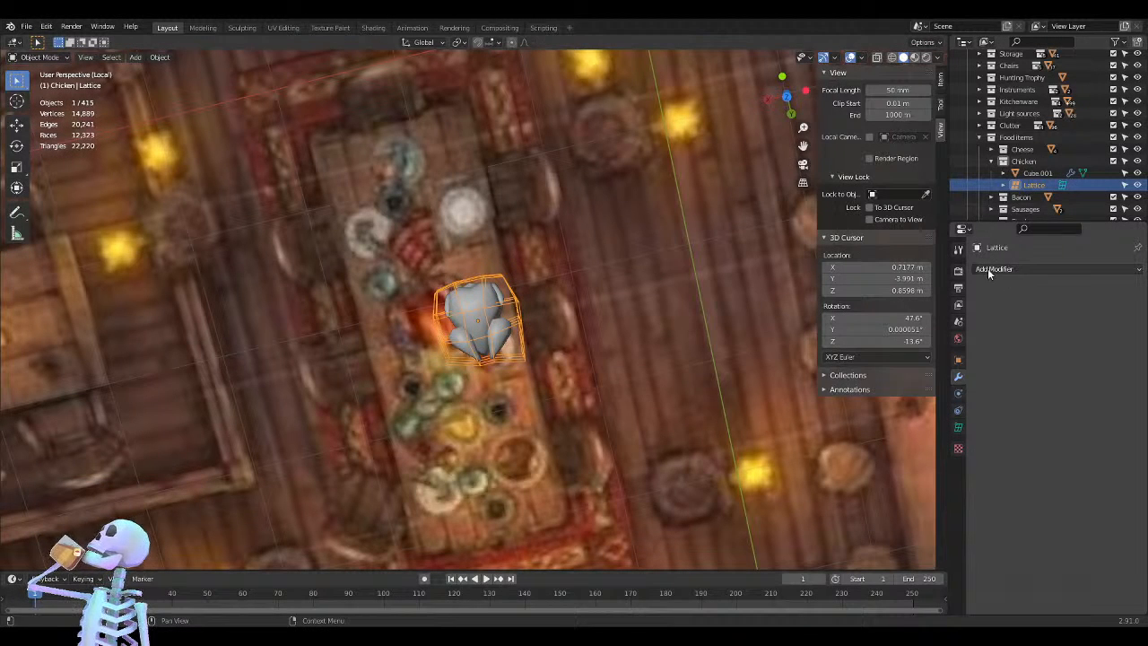
Rename the chicken mesh object Cube.001 as Chicken
{"action": "left_click", "coordinate": [1038, 173]}
{"action": "scroll", "coordinate": [1037, 179], "scroll_direction": "down", "scroll_amount": 1}
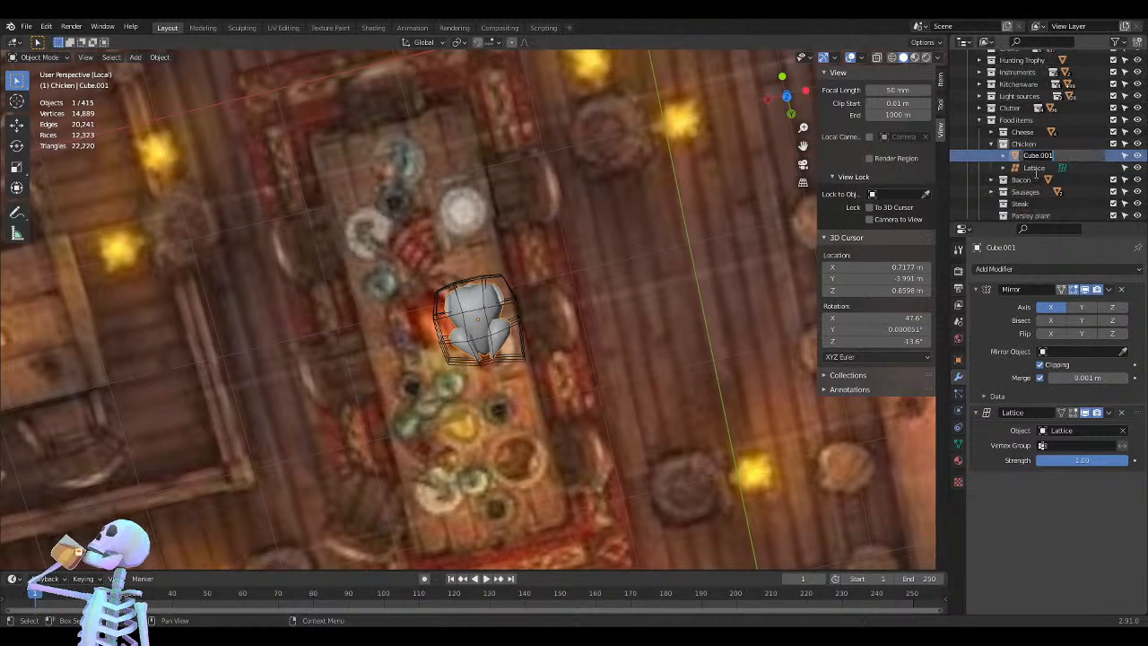
{"action": "type", "text": "Chicken"}
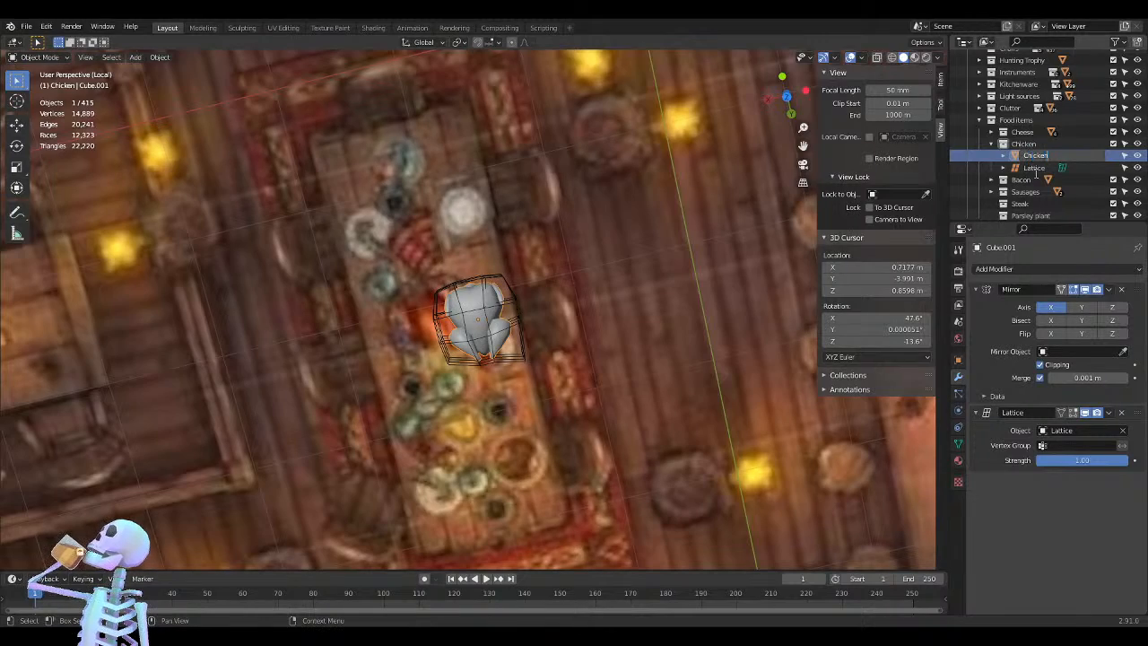
{"action": "key", "text": "Return"}
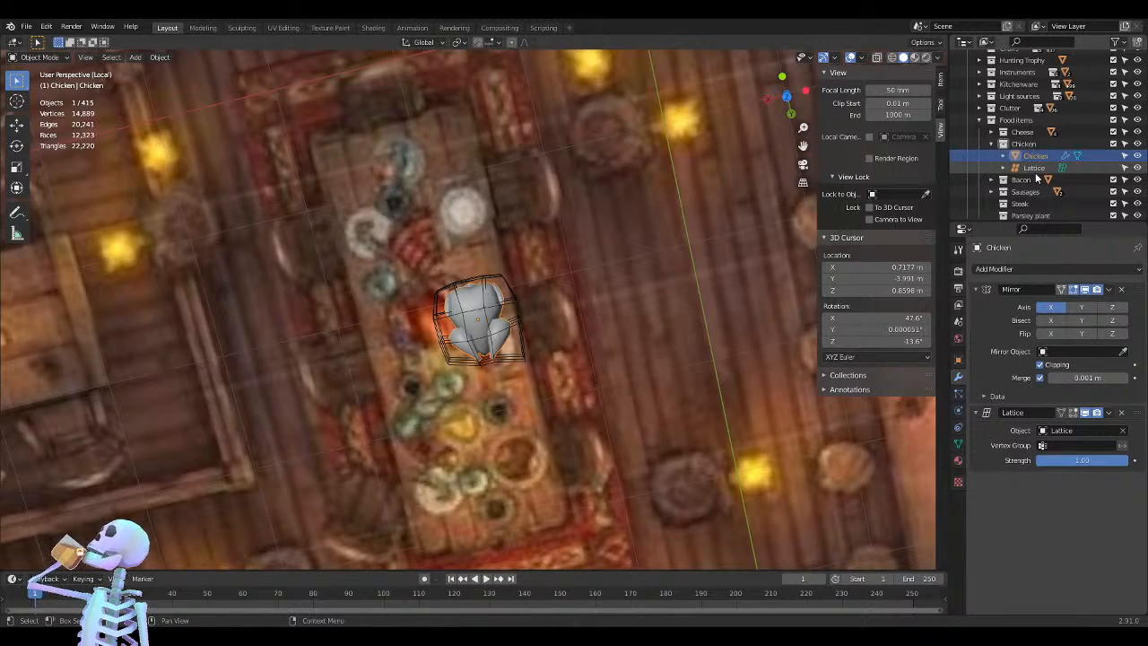
Apply the chicken's Mirror and Lattice modifiers, and delete the lattice object
{"action": "key", "text": "KP_Decimal"}
{"action": "mouse_move", "coordinate": [490, 302]}
{"action": "middle_mouse_down"}
{"action": "mouse_move", "coordinate": [455, 168]}
{"action": "mouse_move", "coordinate": [341, 160]}
{"action": "mouse_move", "coordinate": [381, 164]}
{"action": "mouse_move", "coordinate": [501, 322]}
{"action": "mouse_move", "coordinate": [500, 276]}
{"action": "mouse_move", "coordinate": [499, 293]}
{"action": "middle_mouse_up"}
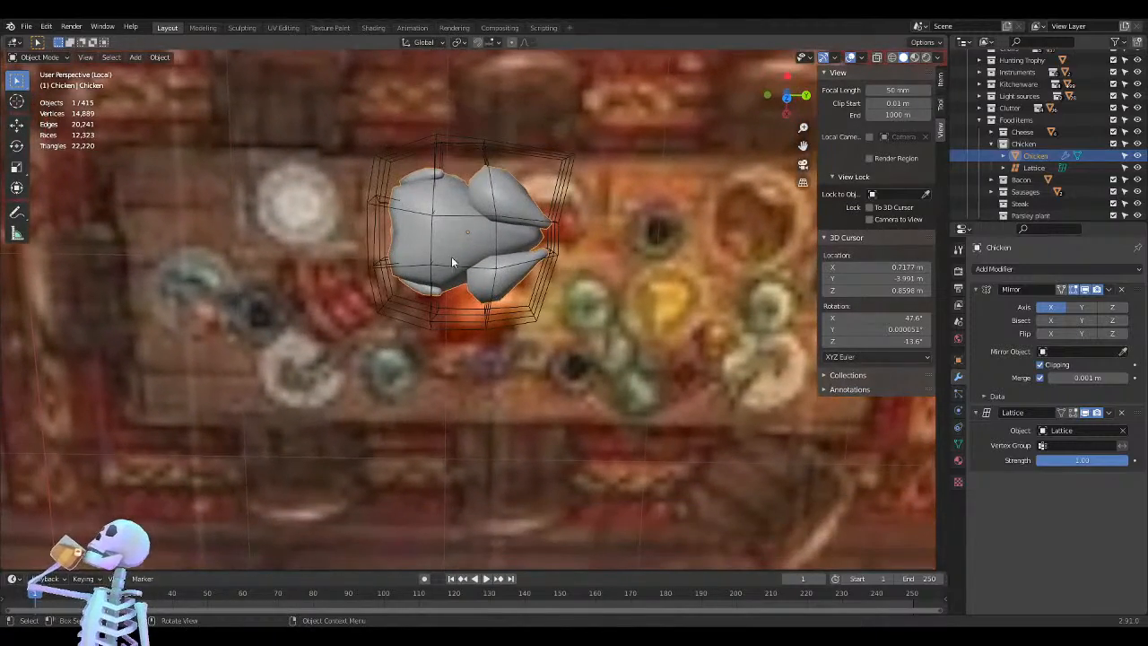
{"action": "left_click", "coordinate": [1109, 412]}
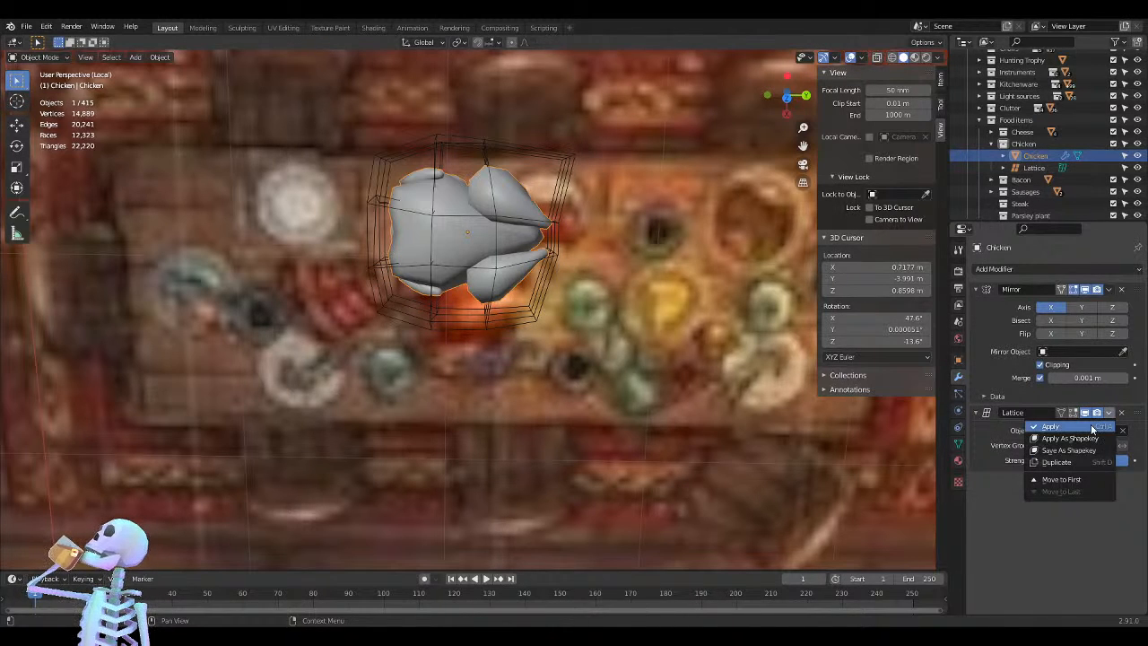
{"action": "left_click", "coordinate": [1109, 289]}
{"action": "left_click", "coordinate": [1090, 306]}
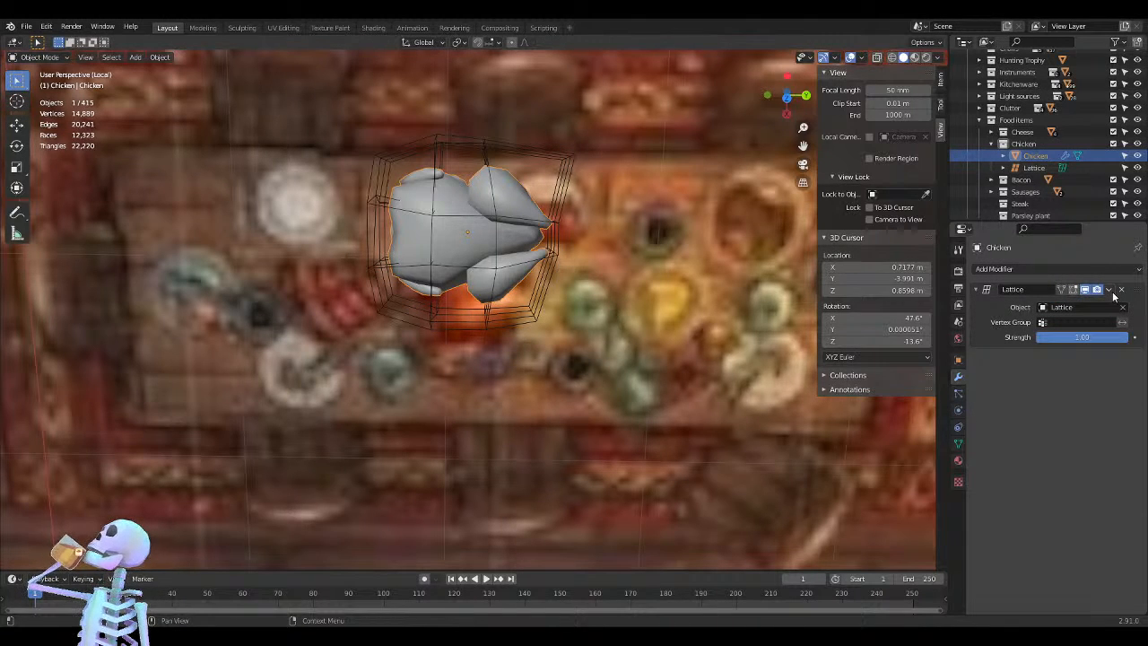
{"action": "left_click", "coordinate": [1109, 291]}
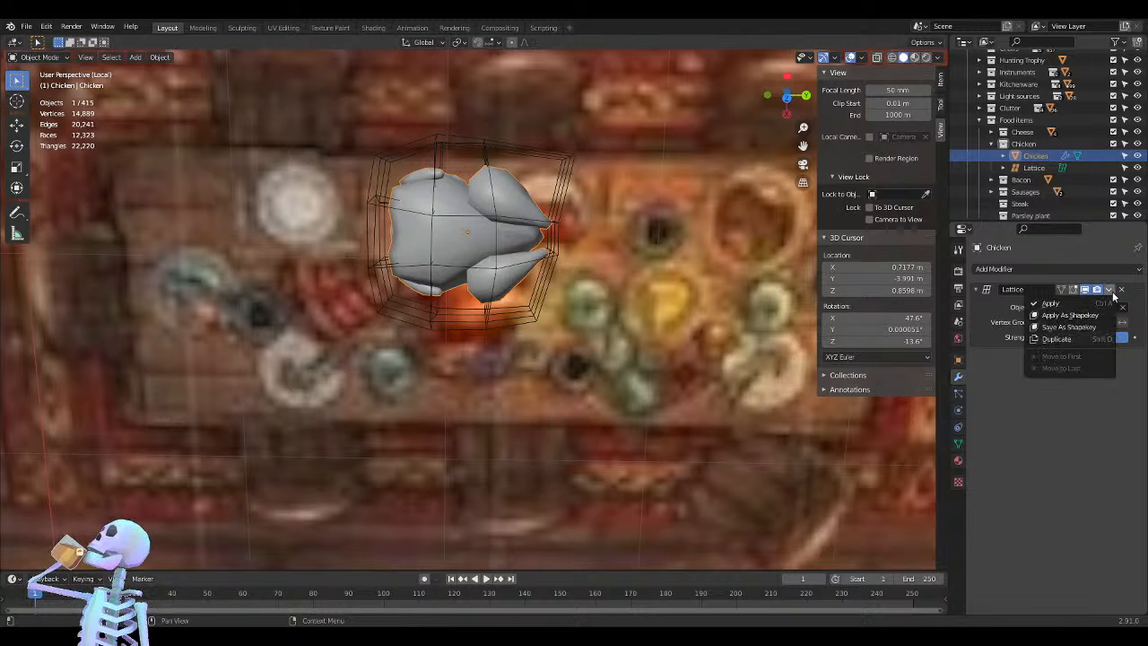
{"action": "left_click", "coordinate": [1092, 308]}
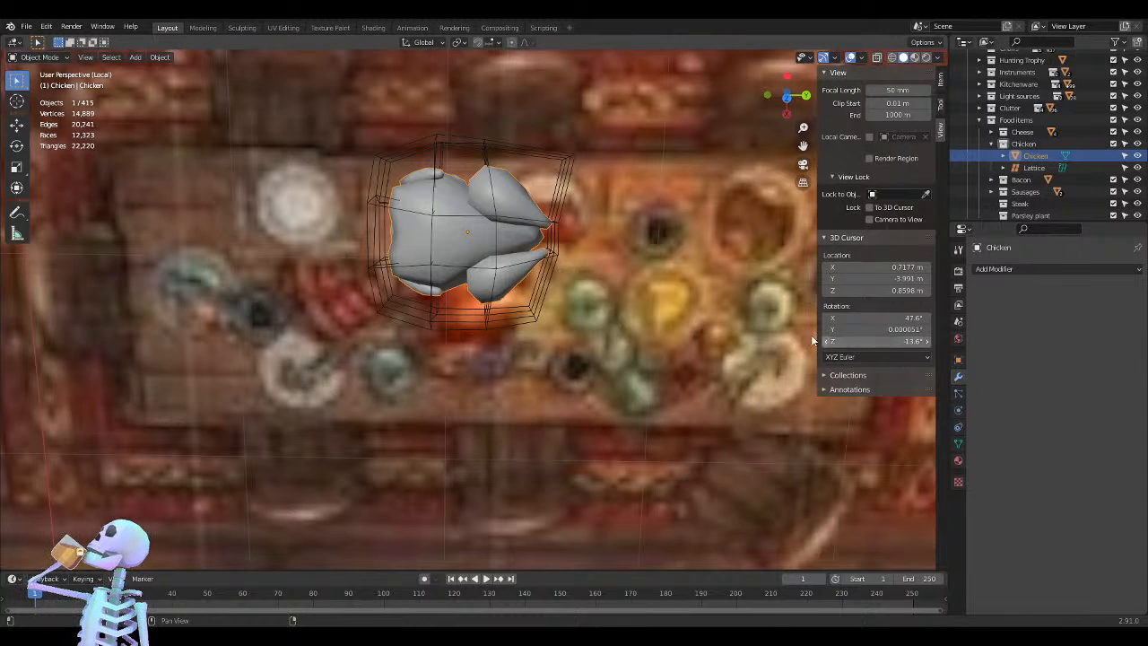
{"action": "left_click", "coordinate": [1026, 165]}
{"action": "key", "text": "x"}
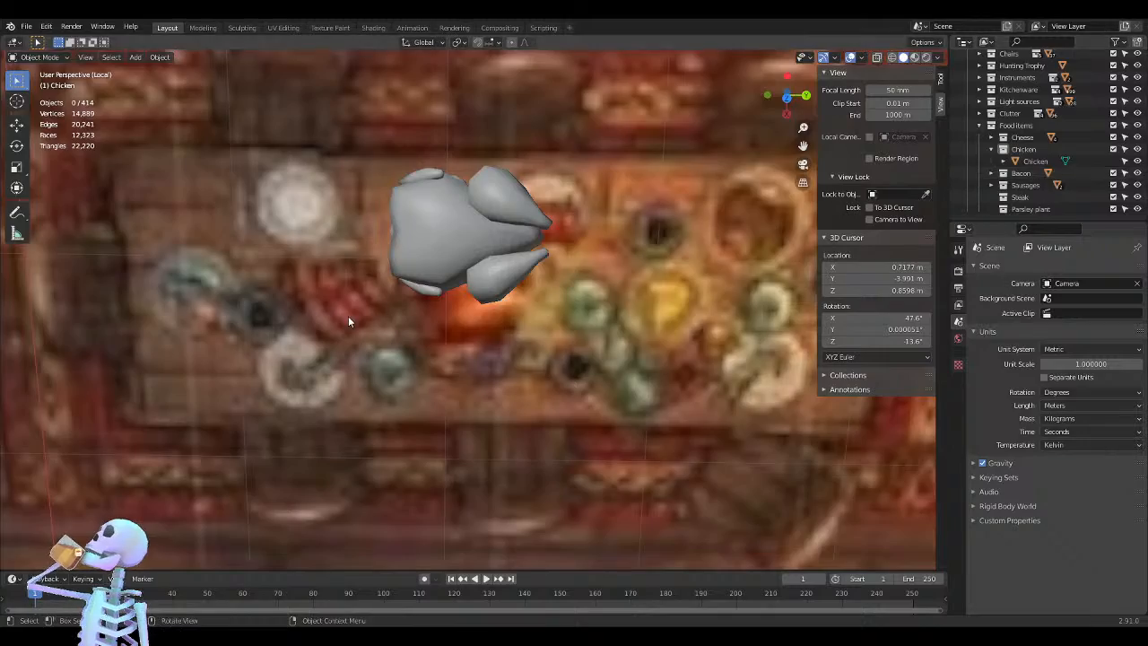
In top view, rotate the chicken about -145° and a further -4.93°, and move it about 0.351 m in X onto the reference image's roast chicken
{"action": "middle_click_drag", "start_coordinate": [348, 316], "coordinate": [505, 431]}
{"action": "key", "text": "KP_7"}
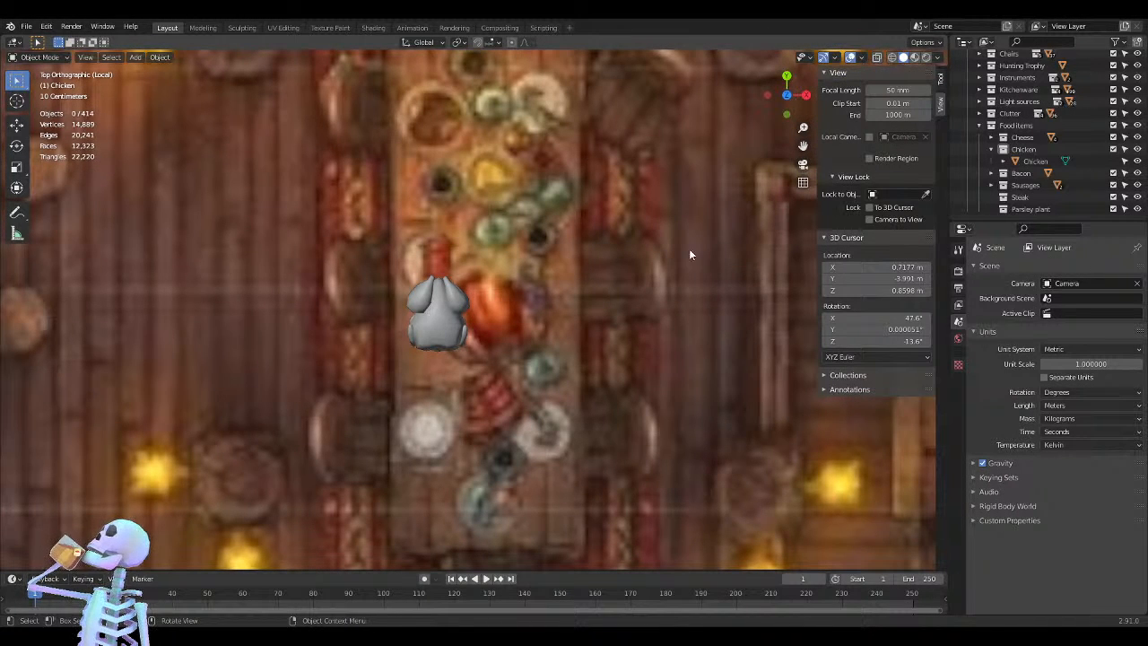
{"action": "left_click", "coordinate": [440, 334]}
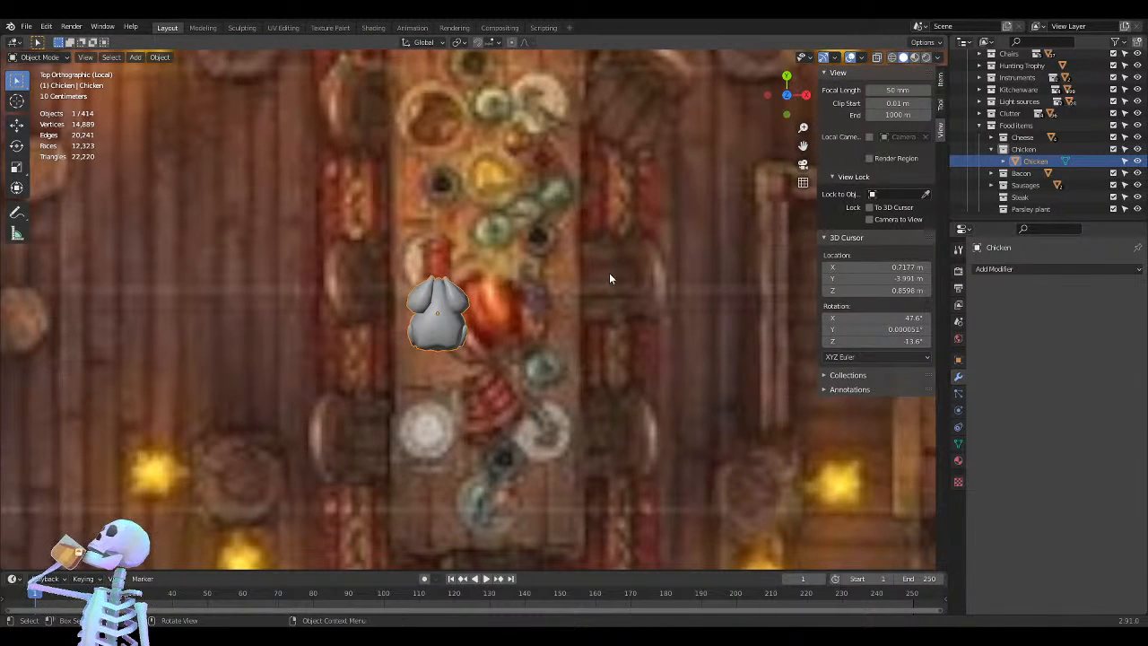
{"action": "key", "text": "r"}
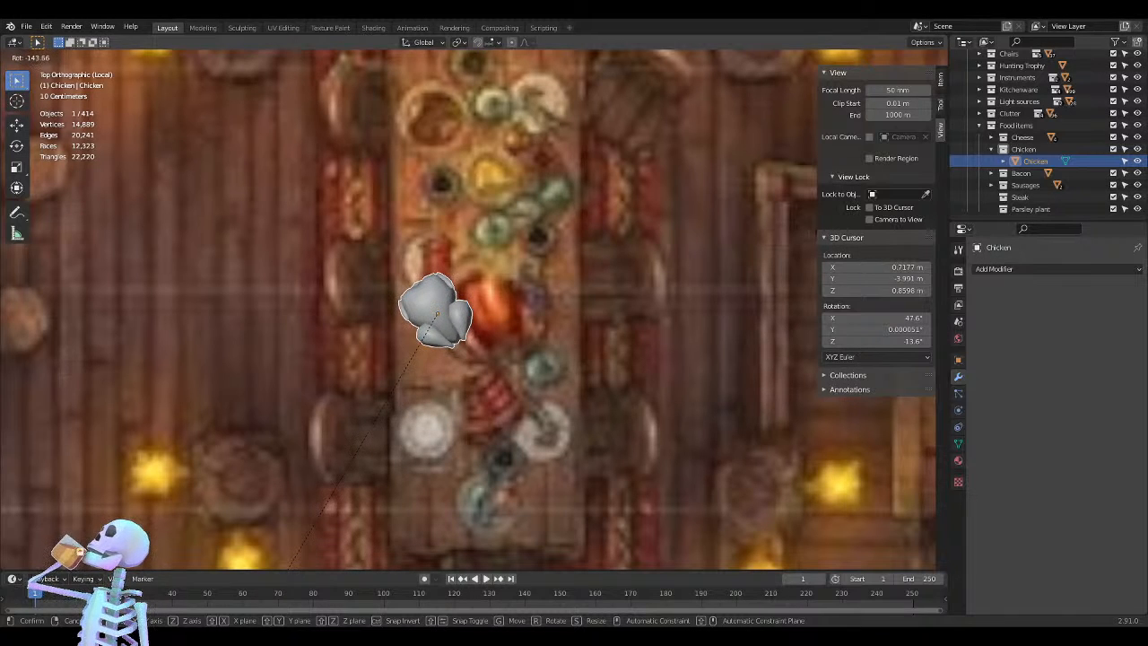
{"action": "left_click", "coordinate": [796, 243]}
{"action": "key", "text": "g"}
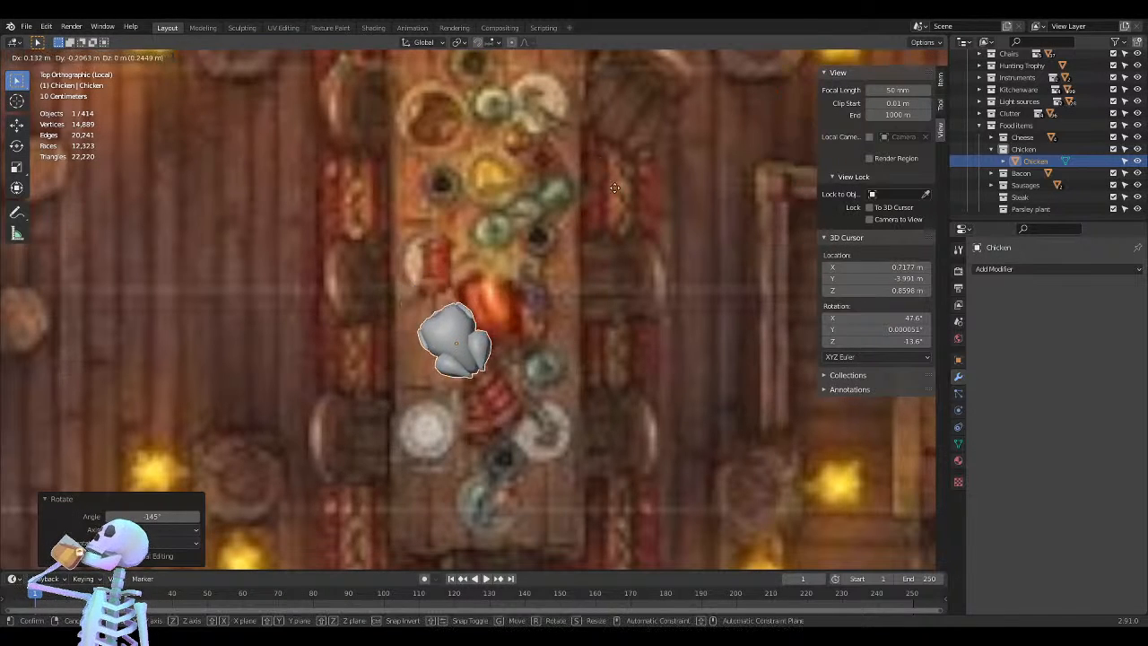
{"action": "left_click", "coordinate": [643, 154]}
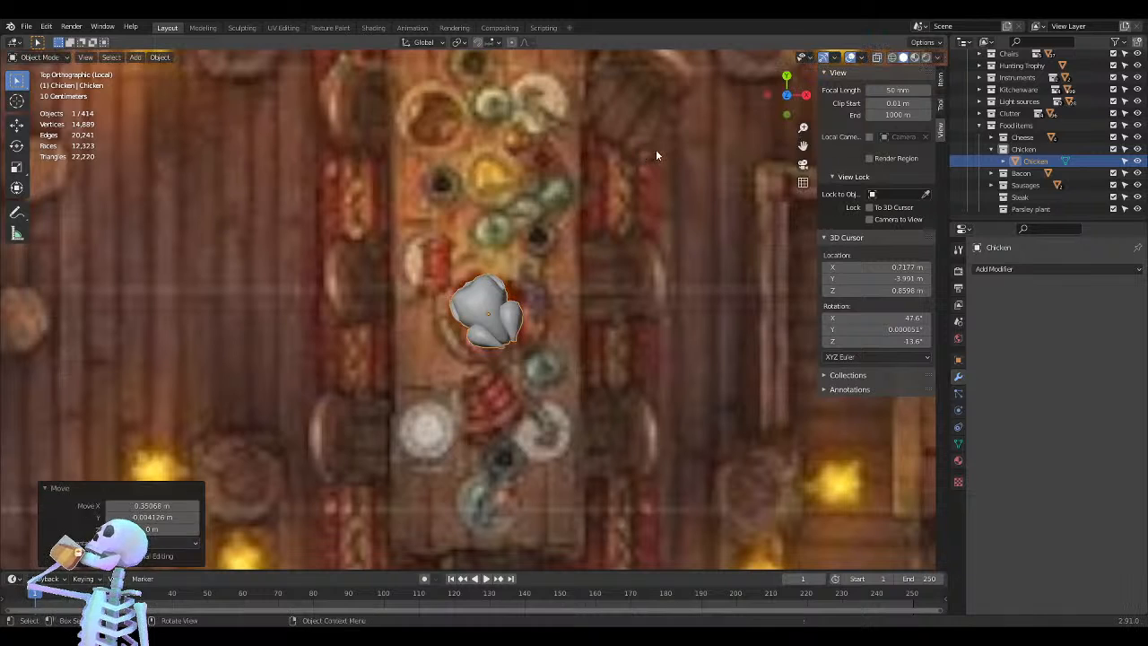
{"action": "key", "text": "r"}
{"action": "left_click", "coordinate": [683, 197]}
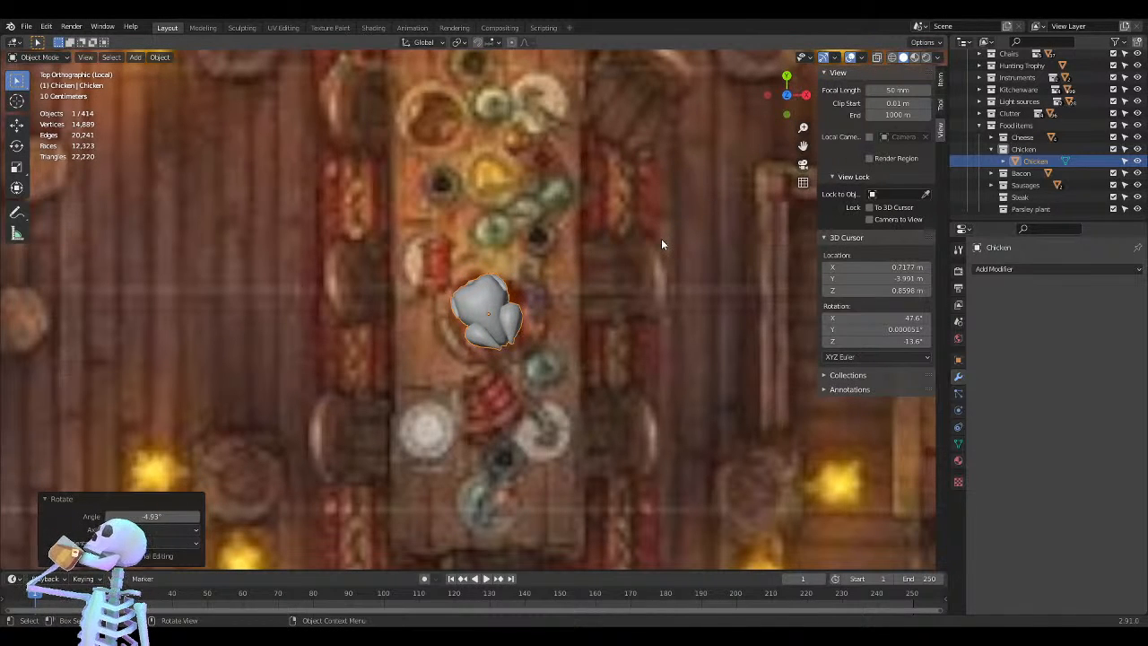
Scale the whole chicken mesh to about 1.06, and move the object about 0.017 m in X and -0.021 m in Y
{"action": "key", "text": "Tab"}
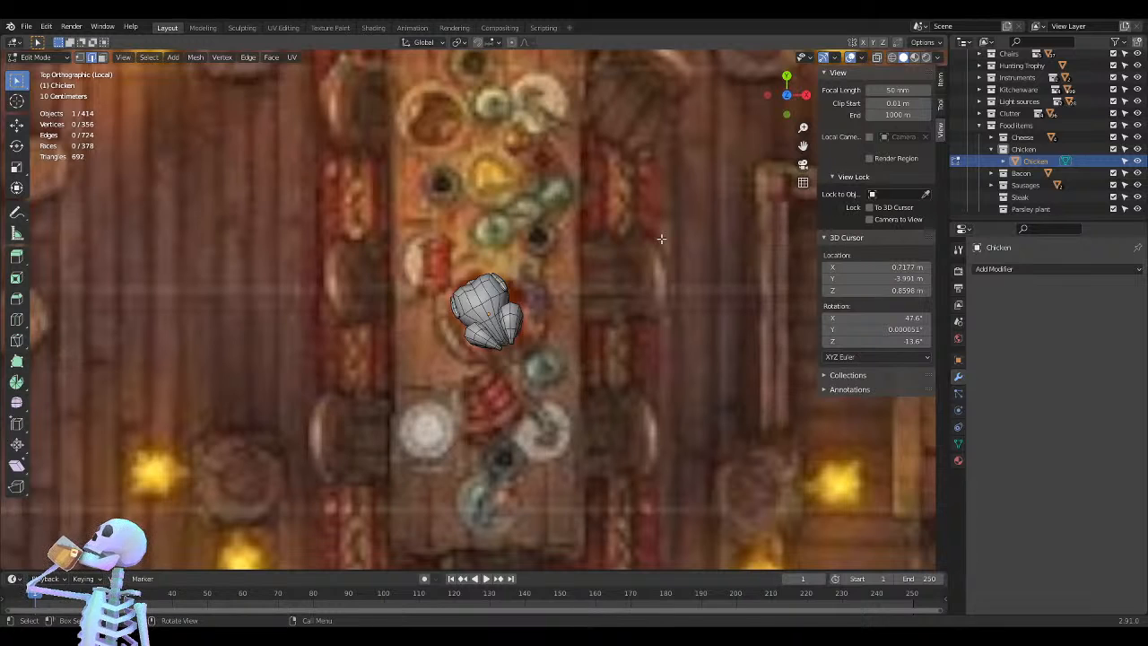
{"action": "key", "text": "a"}
{"action": "key", "text": "s"}
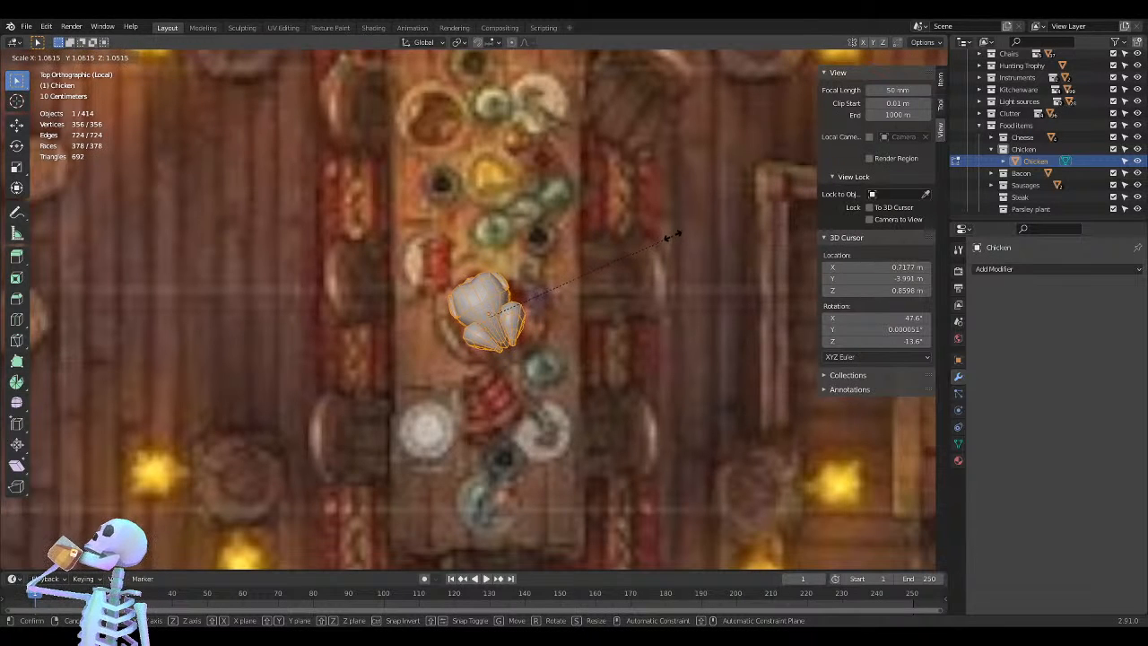
{"action": "left_click", "coordinate": [674, 235]}
{"action": "key", "text": "Tab"}
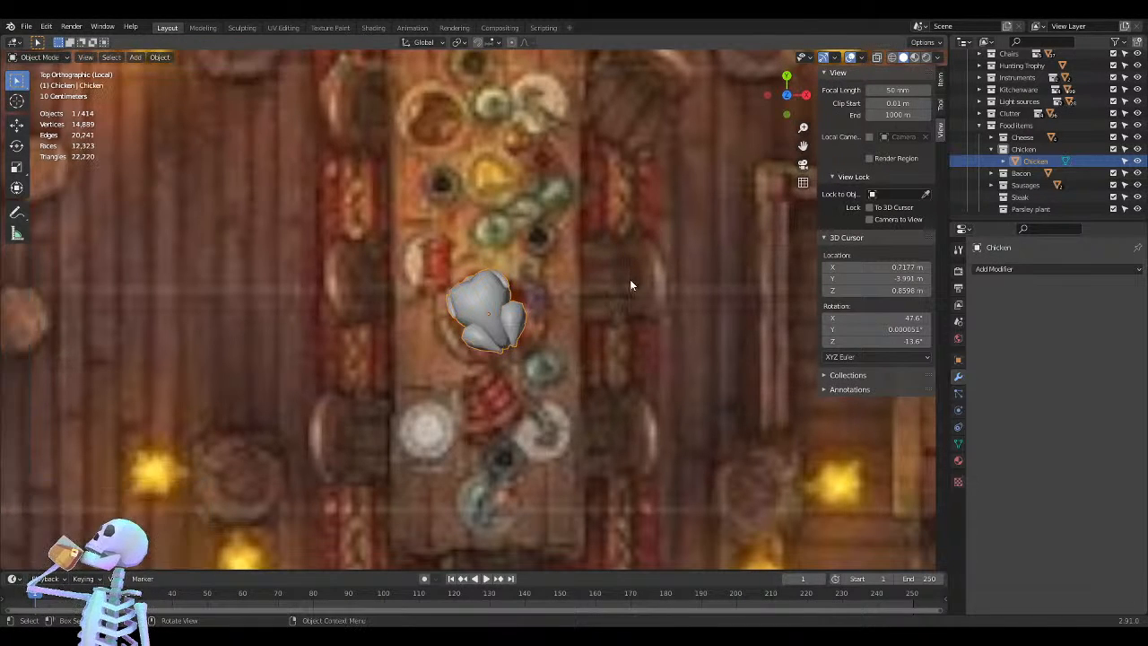
{"action": "key", "text": "g"}
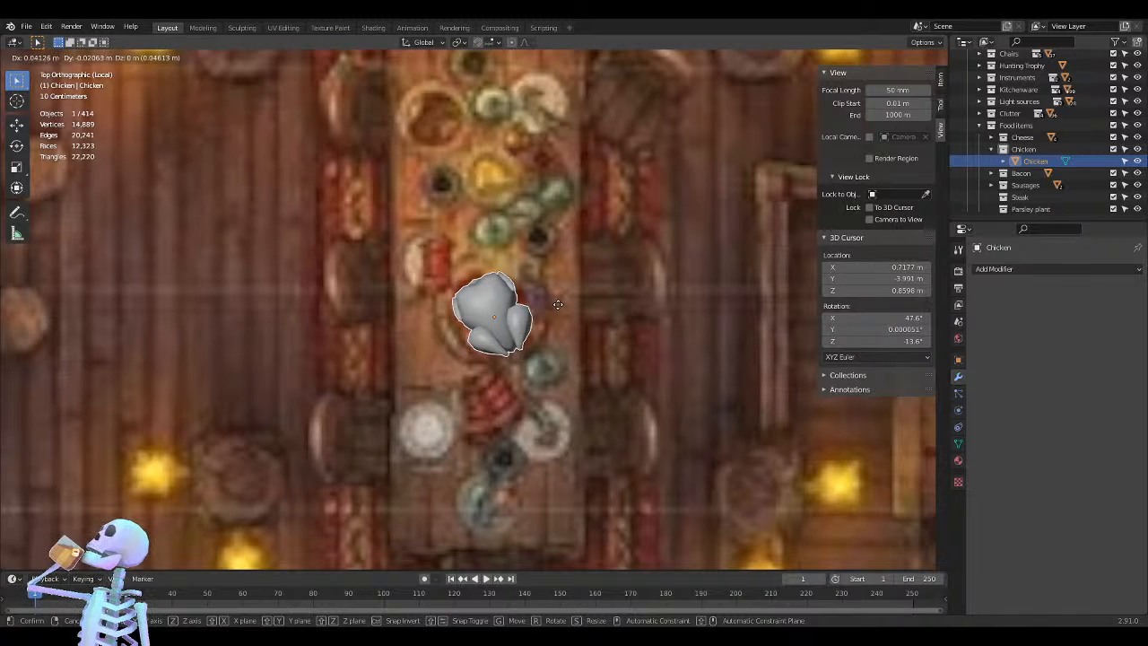
{"action": "left_click", "coordinate": [554, 304]}
Undo and redo the last move to compare the chicken's position, and examine its placement over the reference table from above and at an angle
{"action": "key", "text": "KP_5"}
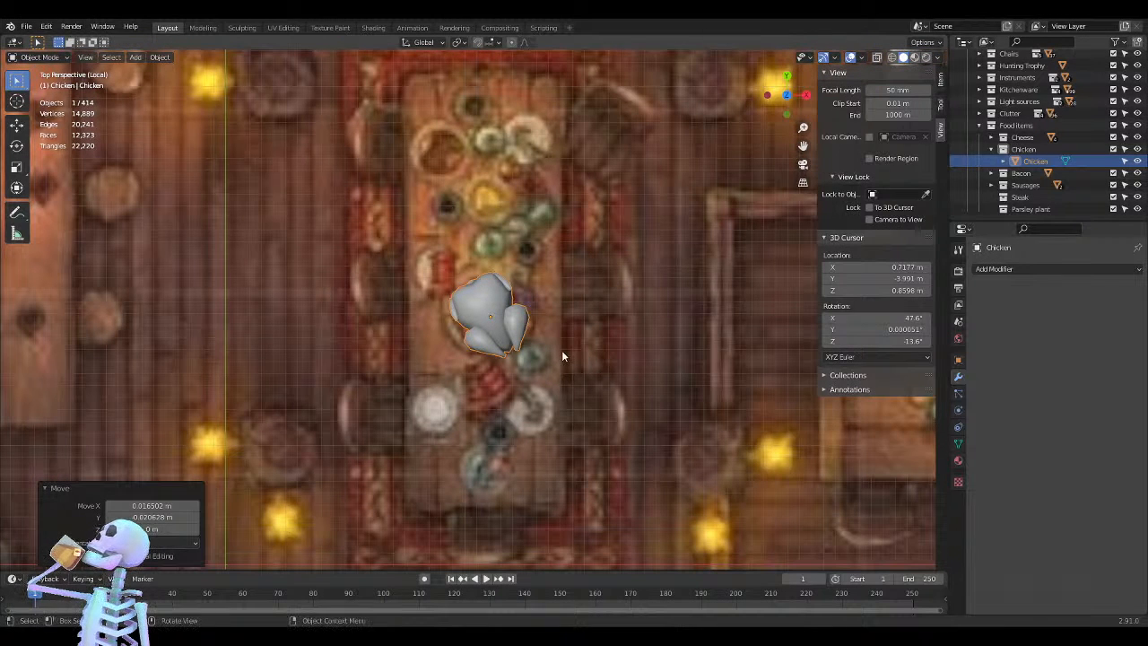
{"action": "key", "text": "ctrl+z"}
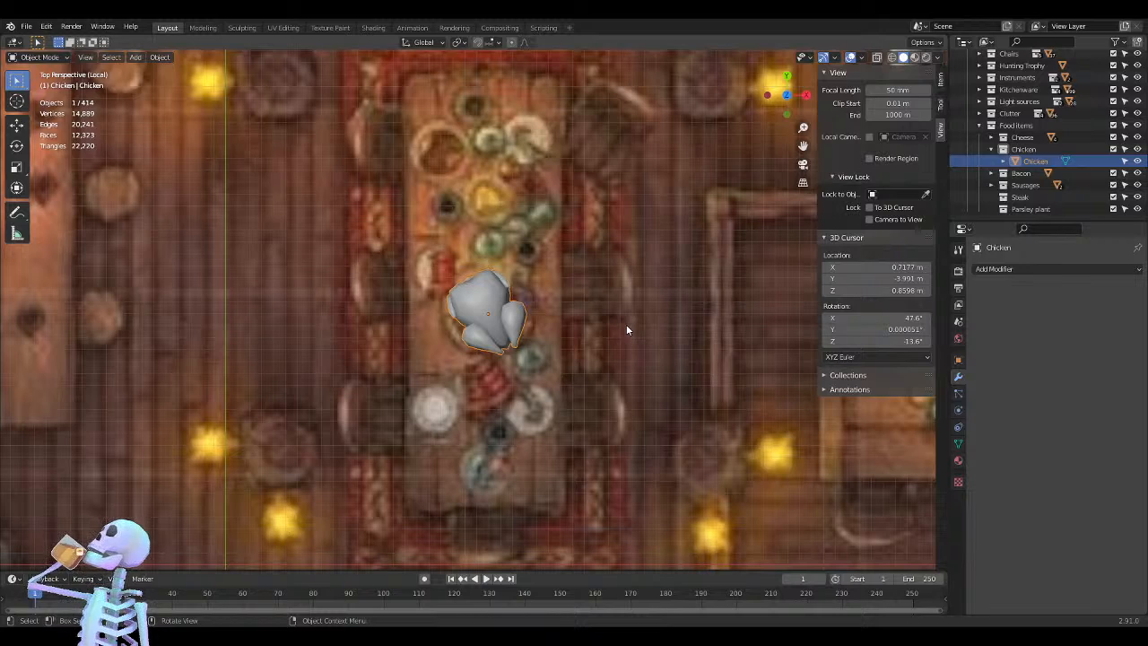
{"action": "key", "text": "ctrl+shift+z"}
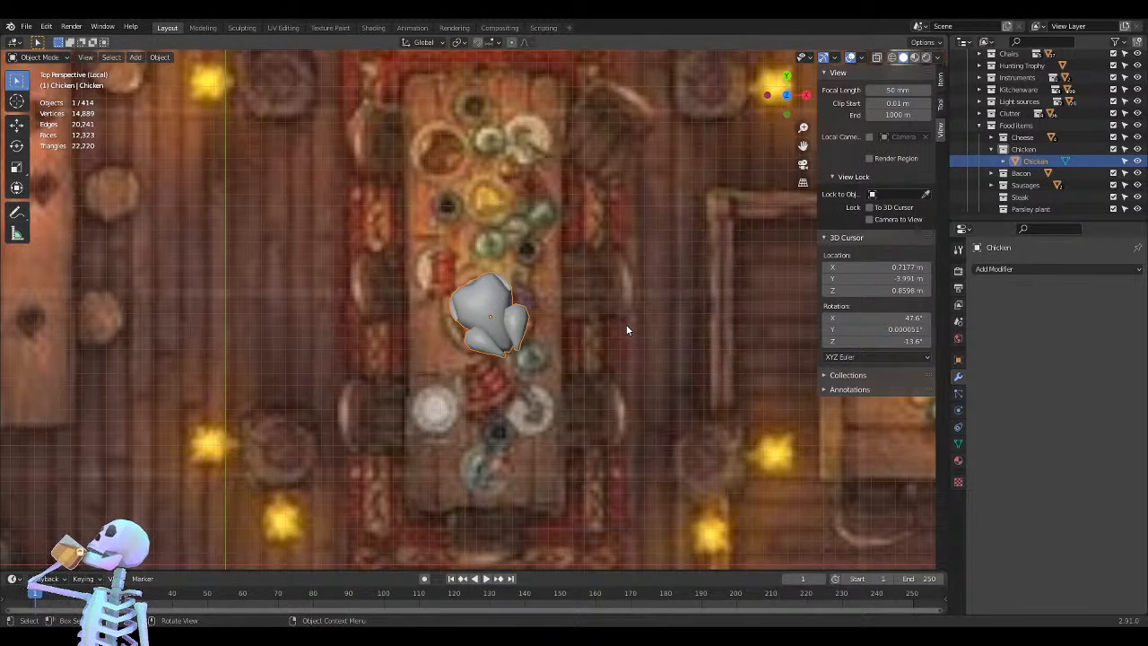
{"action": "middle_click_drag", "start_coordinate": [626, 324], "coordinate": [633, 252]}
{"action": "key", "text": "KP_7"}
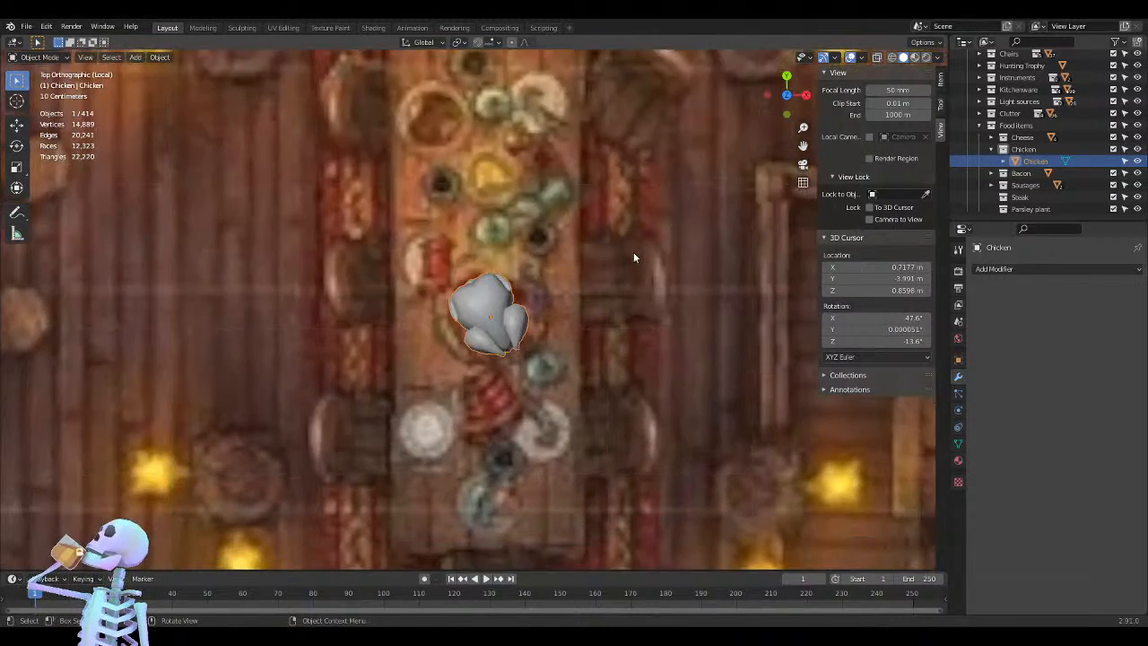
{"action": "scroll", "coordinate": [592, 233], "scroll_direction": "down", "scroll_amount": 8}
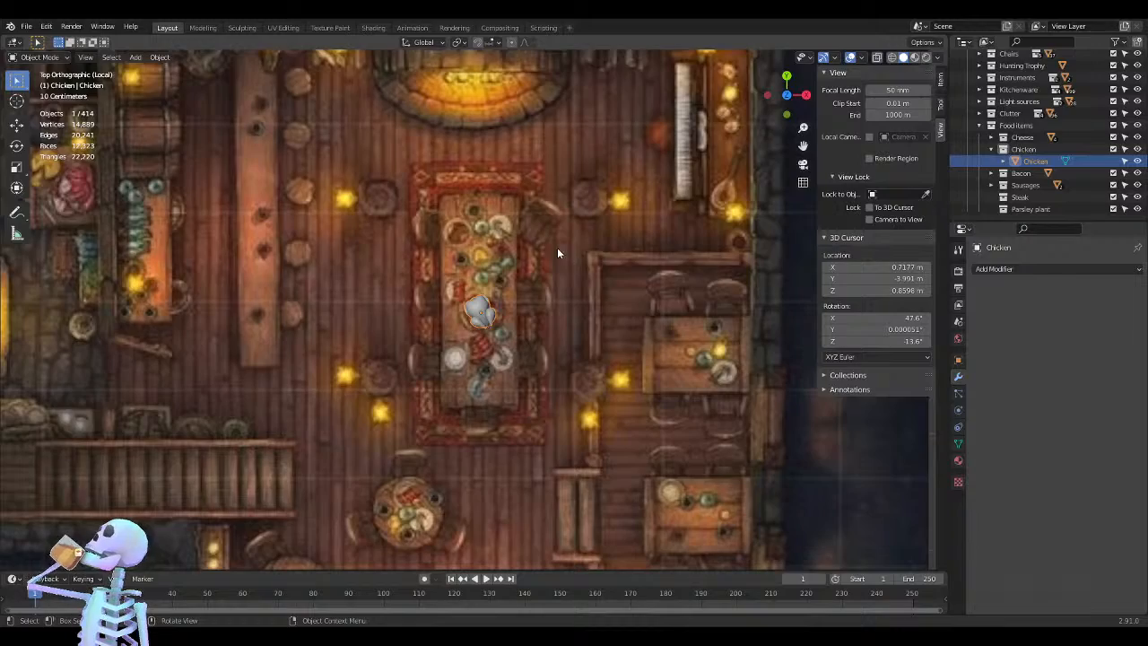
{"action": "middle_click_drag", "start_coordinate": [557, 247], "coordinate": [601, 183]}
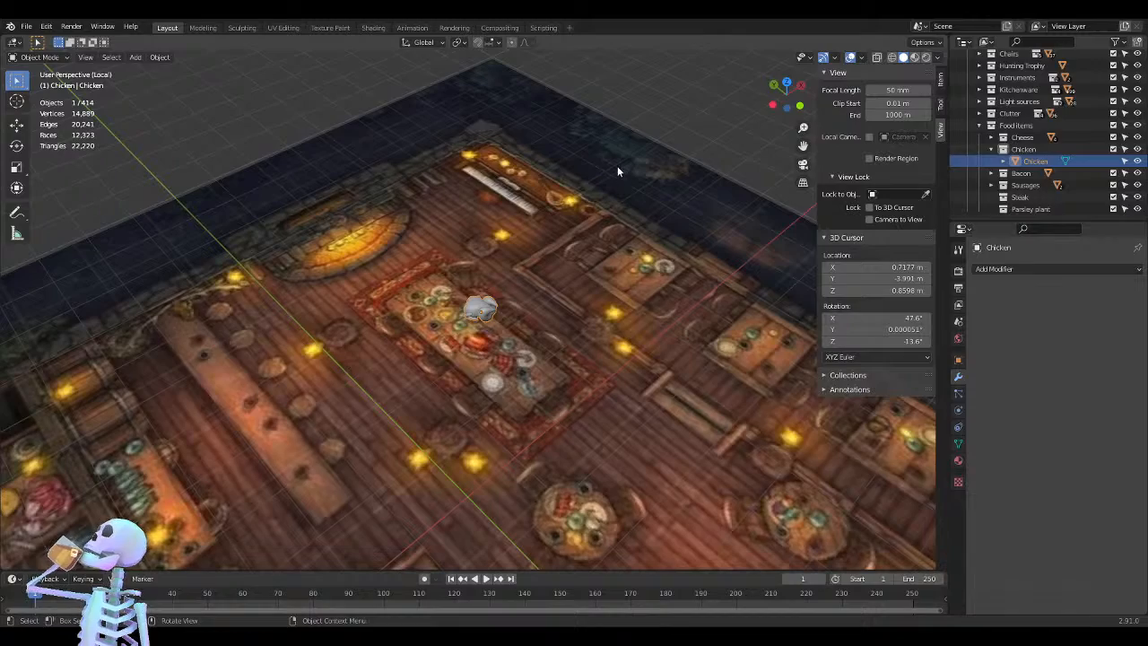
{"action": "mouse_move", "coordinate": [598, 185]}
{"action": "middle_mouse_down"}
{"action": "mouse_move", "coordinate": [557, 199]}
{"action": "mouse_move", "coordinate": [576, 192]}
{"action": "middle_mouse_up"}
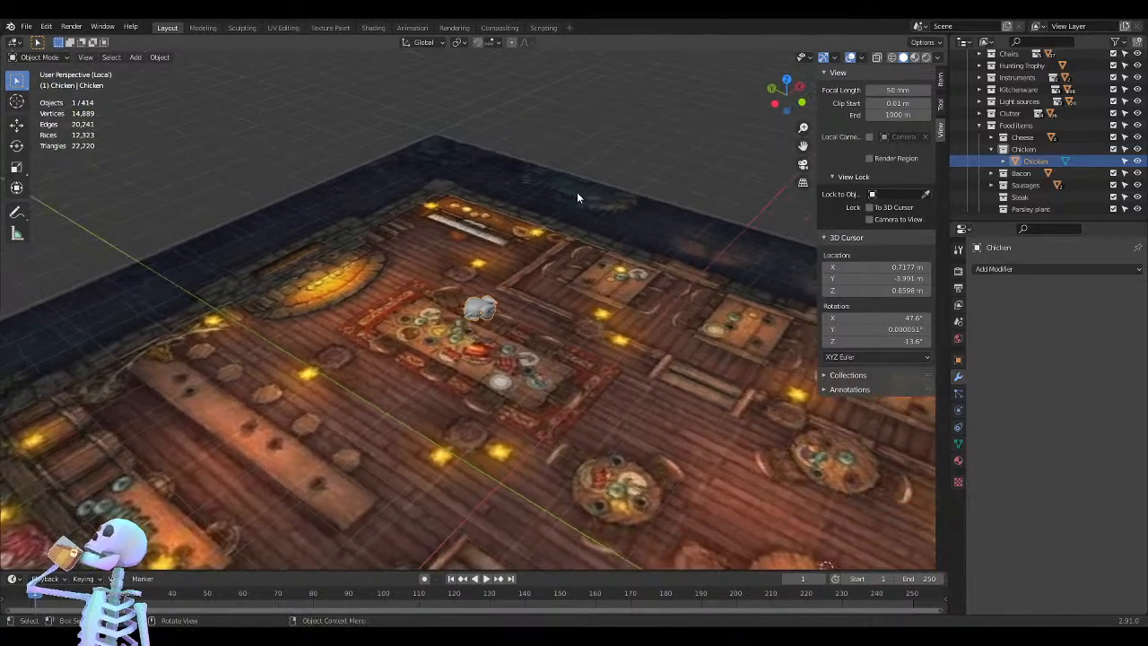
Leave local view and raise the chicken about 0.038 m in Z to rest on its plate on the dining table
{"action": "key", "text": "KP_Divide"}
{"action": "key", "text": "KP_Decimal"}
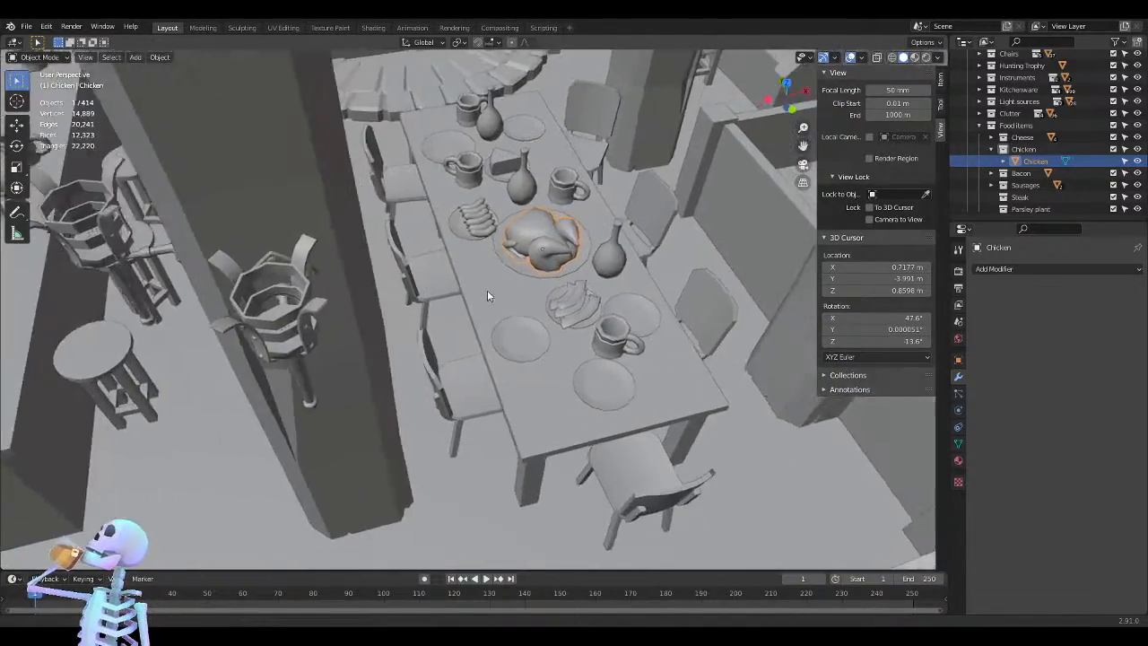
{"action": "middle_click_drag", "start_coordinate": [487, 295], "coordinate": [431, 262]}
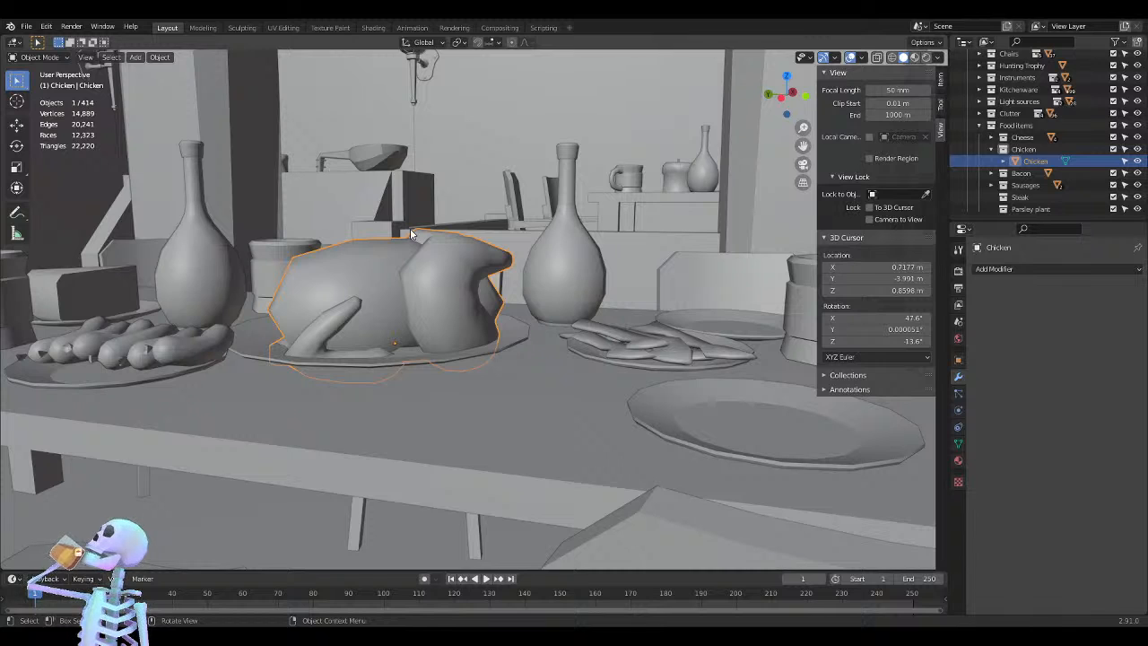
{"action": "middle_click_drag", "start_coordinate": [441, 232], "coordinate": [484, 255]}
{"action": "middle_click_drag", "start_coordinate": [383, 234], "coordinate": [453, 258], "text": "shift"}
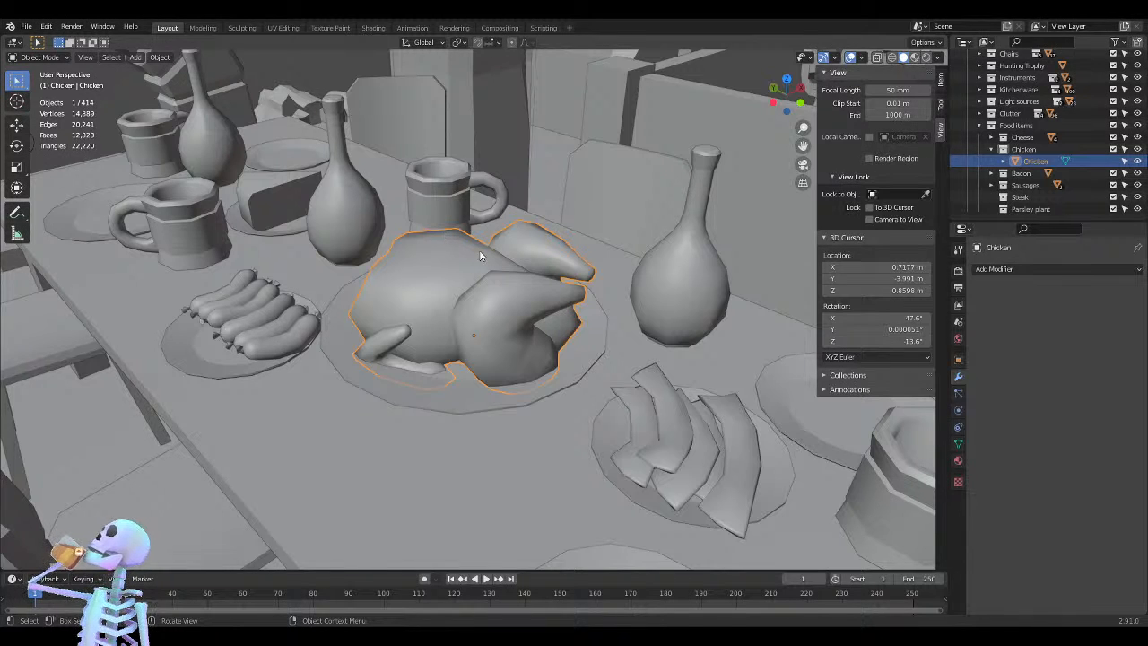
{"action": "key", "text": "g"}
{"action": "key", "text": "z"}
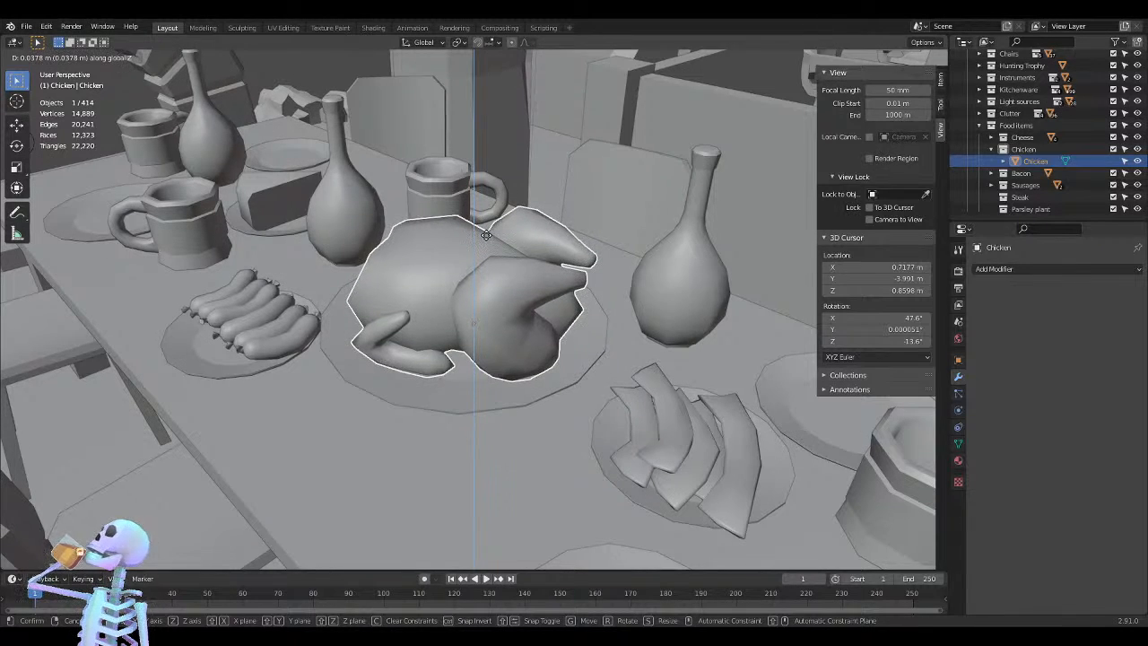
{"action": "left_click", "coordinate": [483, 235]}
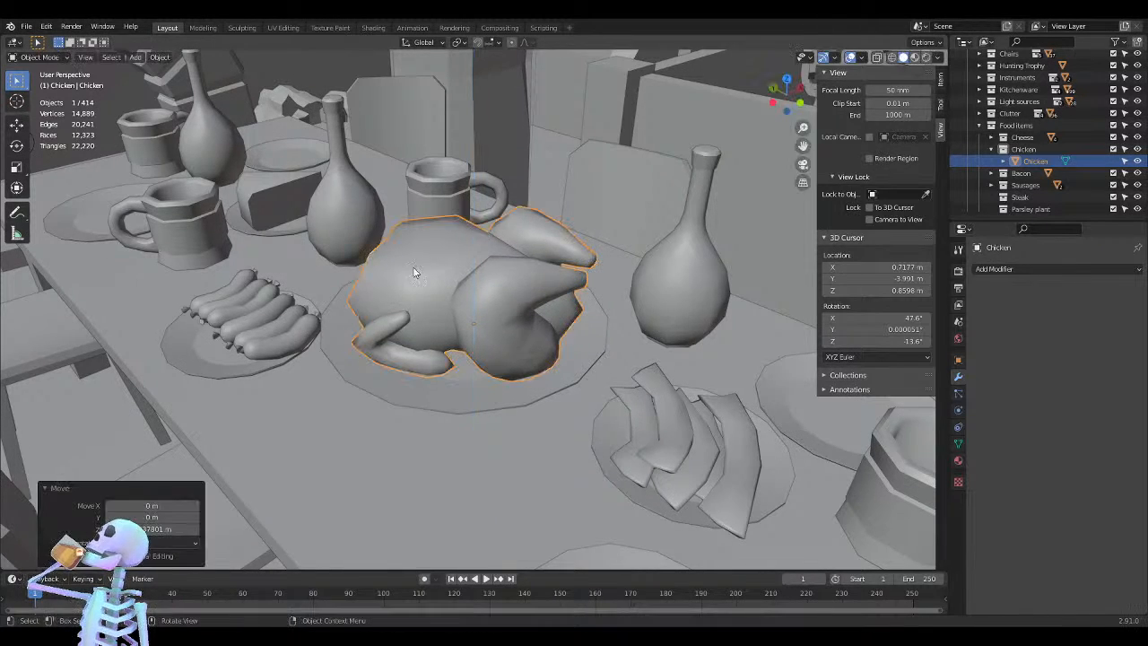
Deselect the chicken and inspect the whole tavern model from outside, from above and among its dining tables
{"action": "middle_click_drag", "start_coordinate": [483, 235], "coordinate": [477, 265]}
{"action": "scroll", "coordinate": [463, 251], "scroll_direction": "down", "scroll_amount": 10}
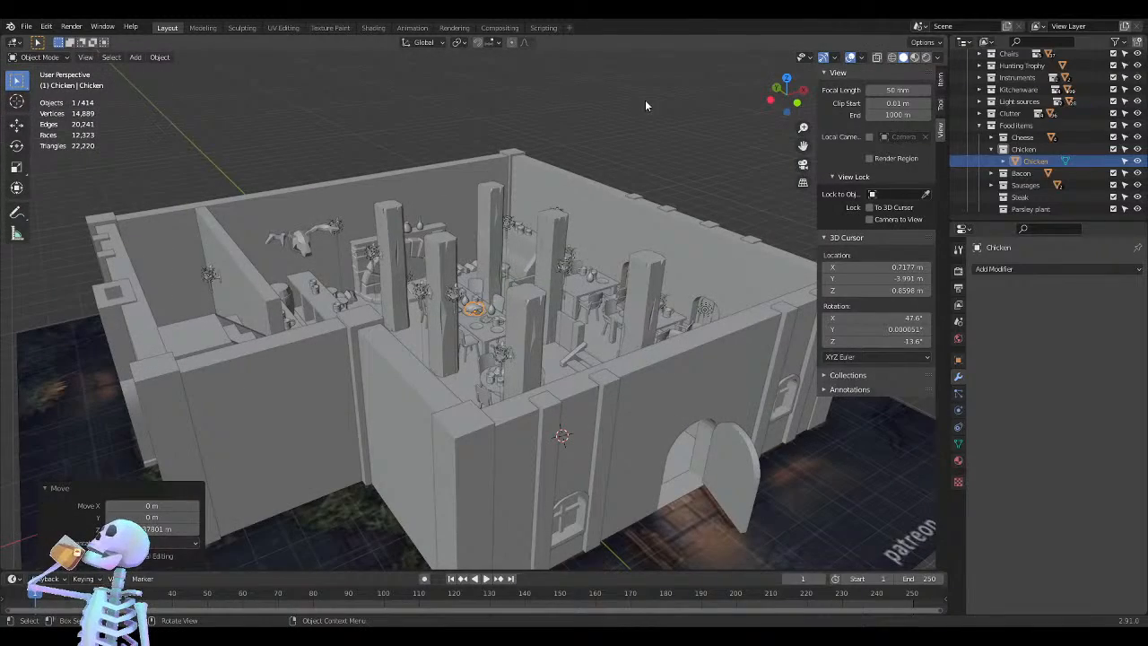
{"action": "left_click", "coordinate": [645, 101]}
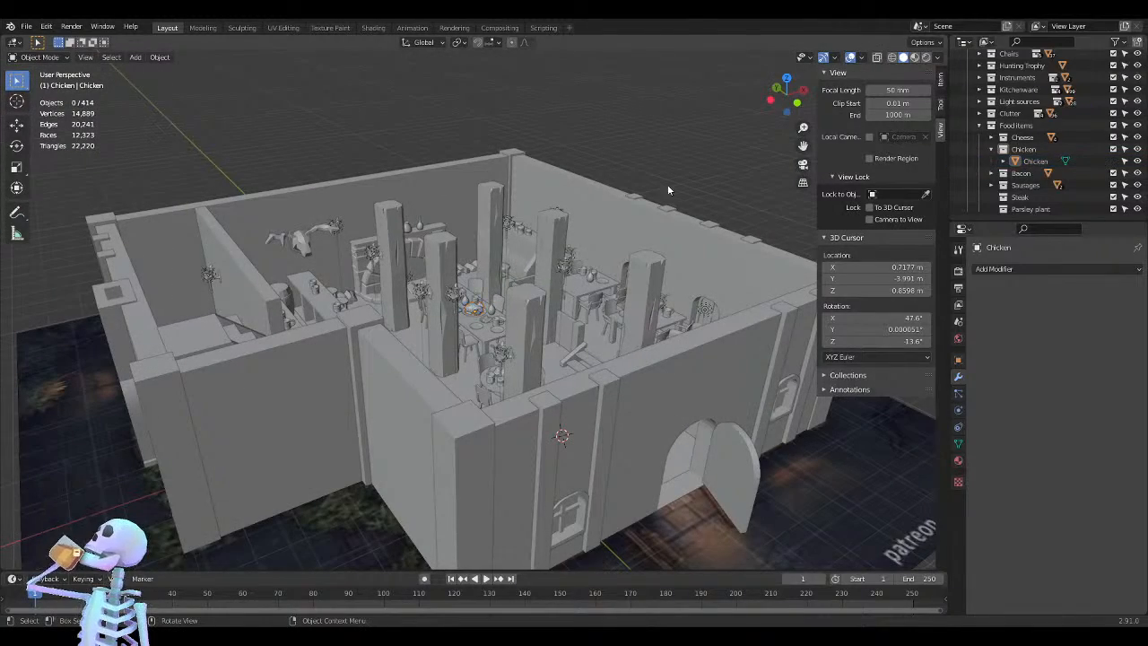
{"action": "middle_click_drag", "start_coordinate": [667, 184], "coordinate": [593, 152]}
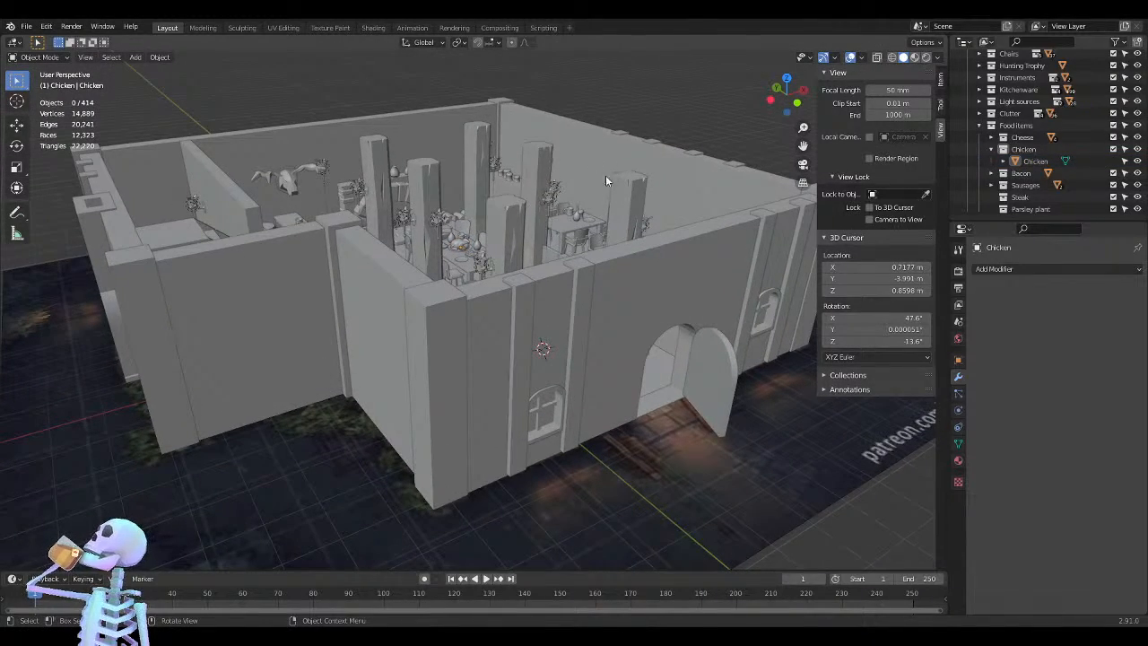
{"action": "middle_click_drag", "start_coordinate": [579, 226], "coordinate": [511, 236]}
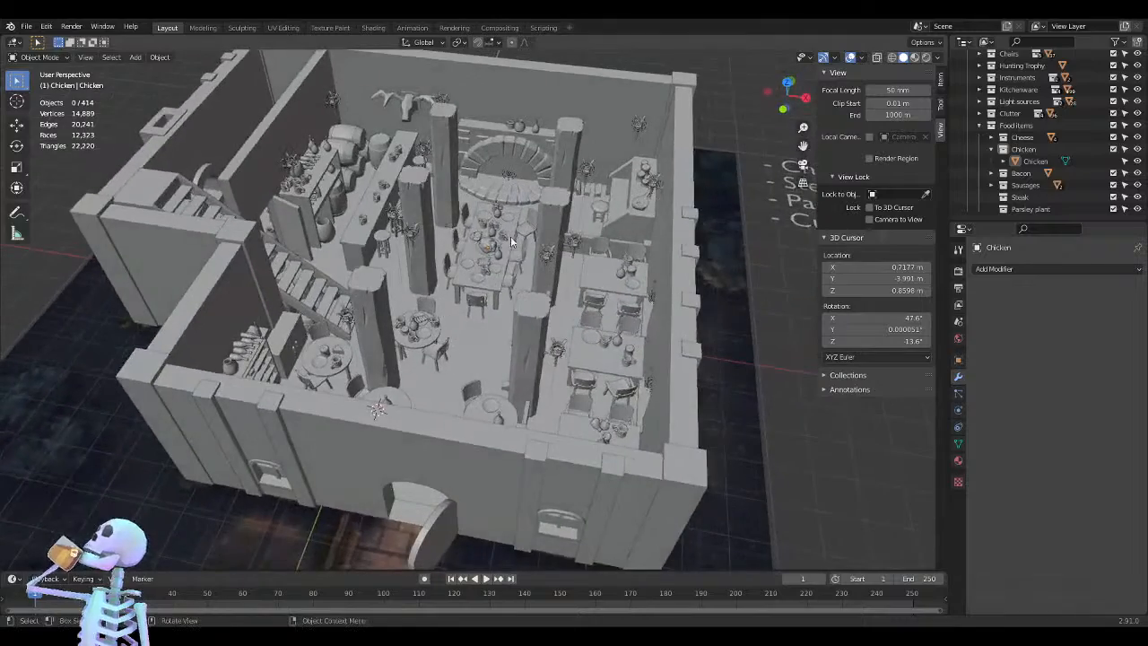
{"action": "scroll", "coordinate": [472, 244], "scroll_direction": "up", "scroll_amount": 8}
{"action": "middle_click_drag", "start_coordinate": [437, 169], "coordinate": [542, 255]}
{"action": "scroll", "coordinate": [542, 255], "scroll_direction": "down", "scroll_amount": 8}
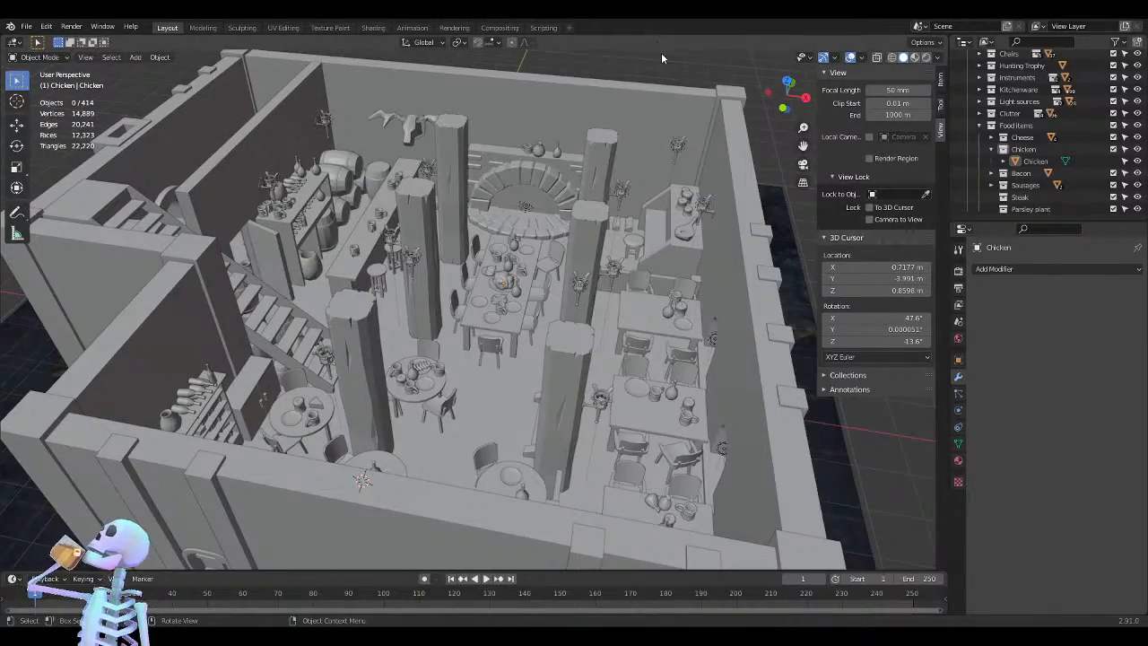
{"action": "scroll", "coordinate": [553, 250], "scroll_direction": "down", "scroll_amount": 6}
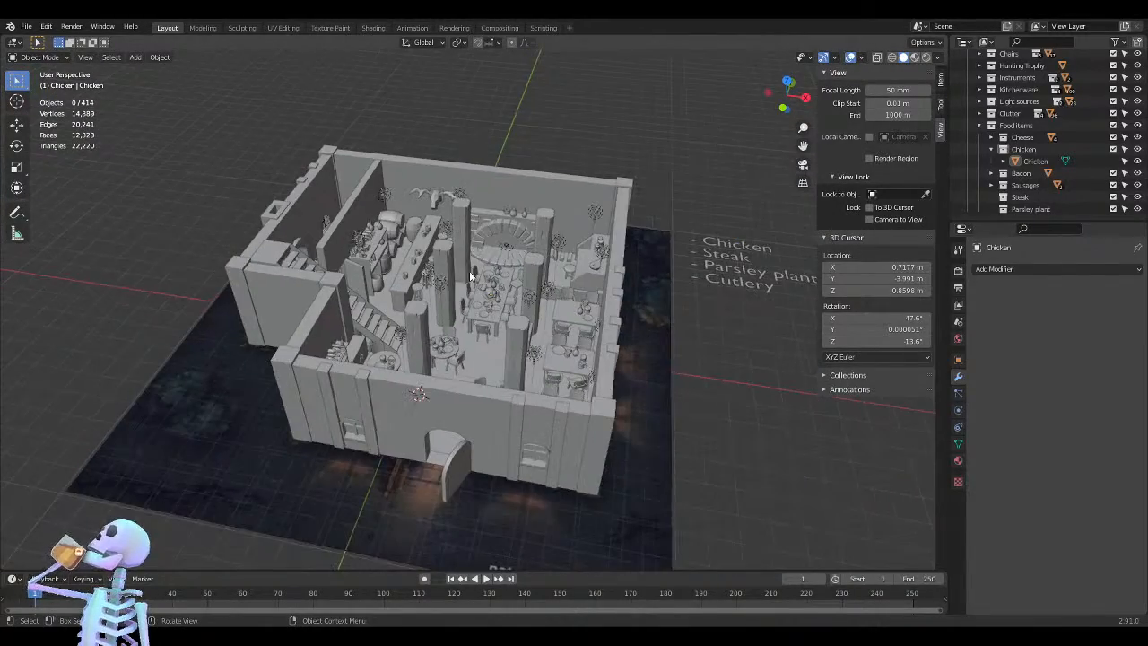
{"action": "scroll", "coordinate": [469, 271], "scroll_direction": "up", "scroll_amount": 10}
{"action": "middle_click_drag", "start_coordinate": [479, 280], "coordinate": [405, 253]}
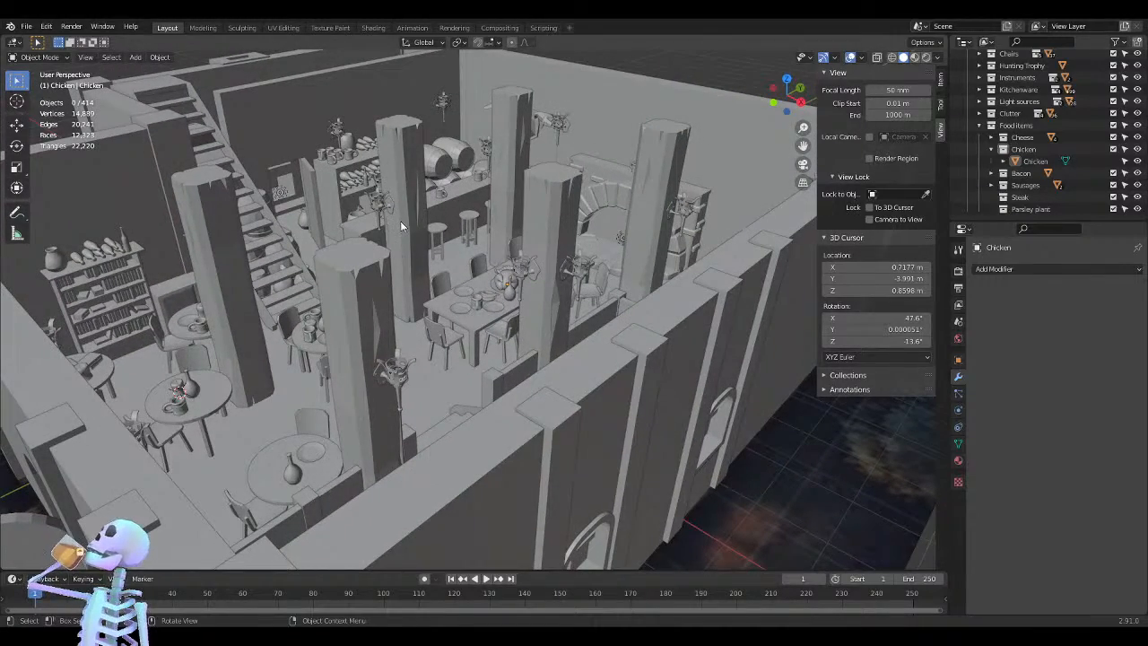
{"action": "middle_click_drag", "start_coordinate": [429, 208], "coordinate": [425, 255]}
{"action": "scroll", "coordinate": [426, 254], "scroll_direction": "up", "scroll_amount": 2}
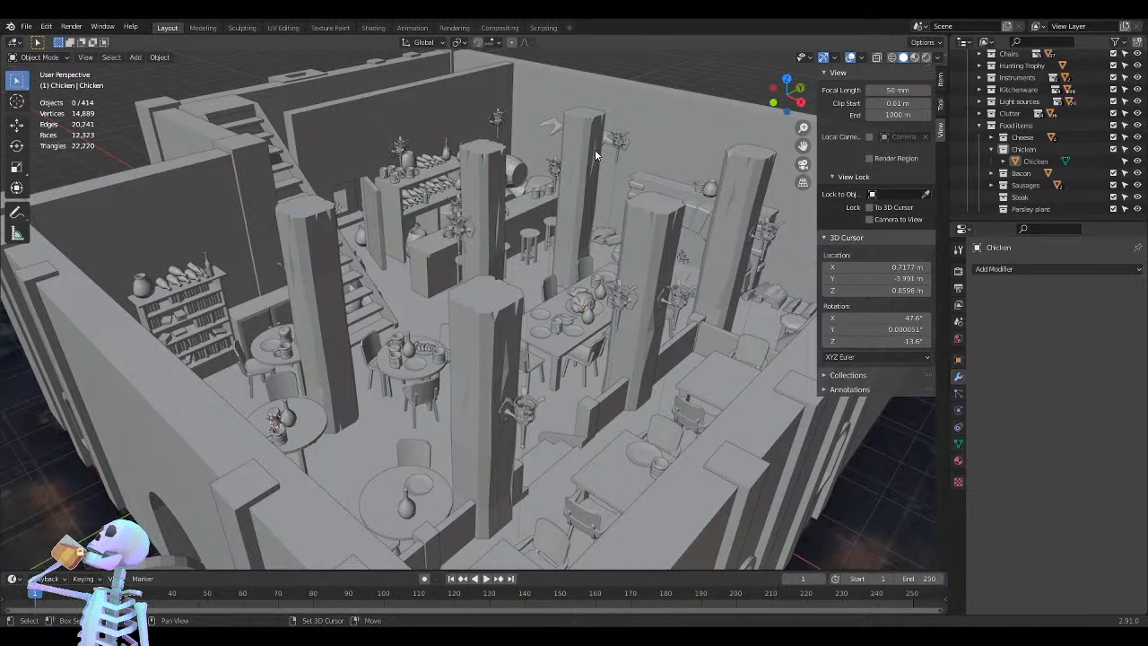
{"action": "middle_click_drag", "start_coordinate": [528, 233], "coordinate": [512, 165]}
{"action": "scroll", "coordinate": [513, 187], "scroll_direction": "up", "scroll_amount": 6}
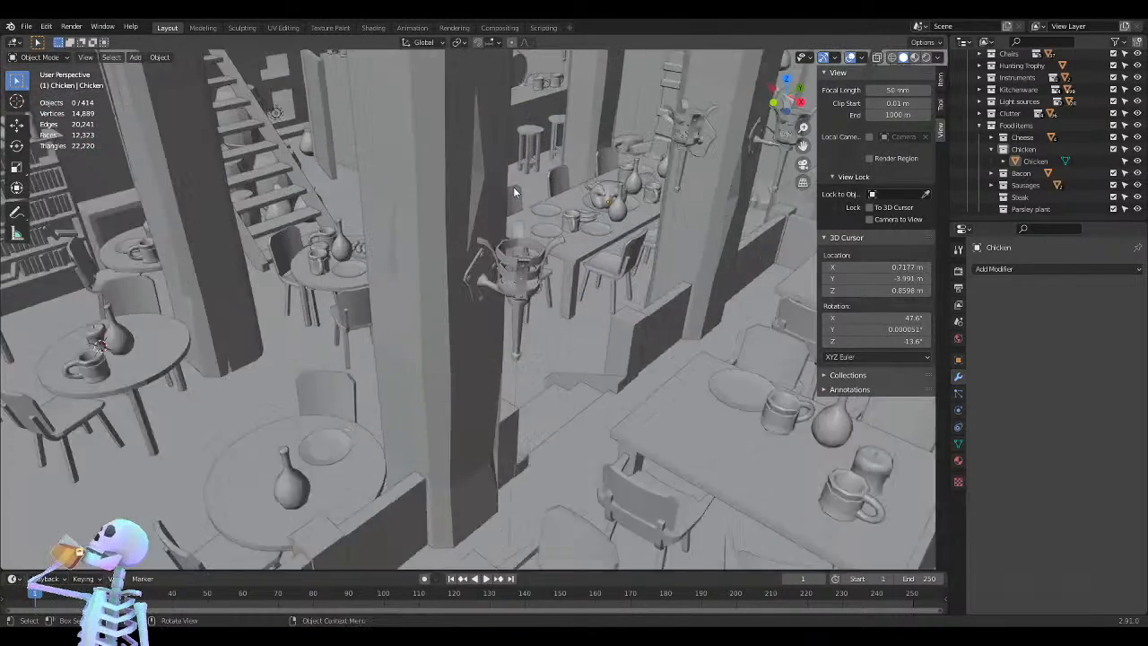
{"action": "middle_click_drag", "start_coordinate": [349, 212], "coordinate": [456, 230], "text": "shift"}
{"action": "scroll", "coordinate": [386, 215], "scroll_direction": "down", "scroll_amount": 6}
{"action": "scroll", "coordinate": [456, 230], "scroll_direction": "down", "scroll_amount": 8}
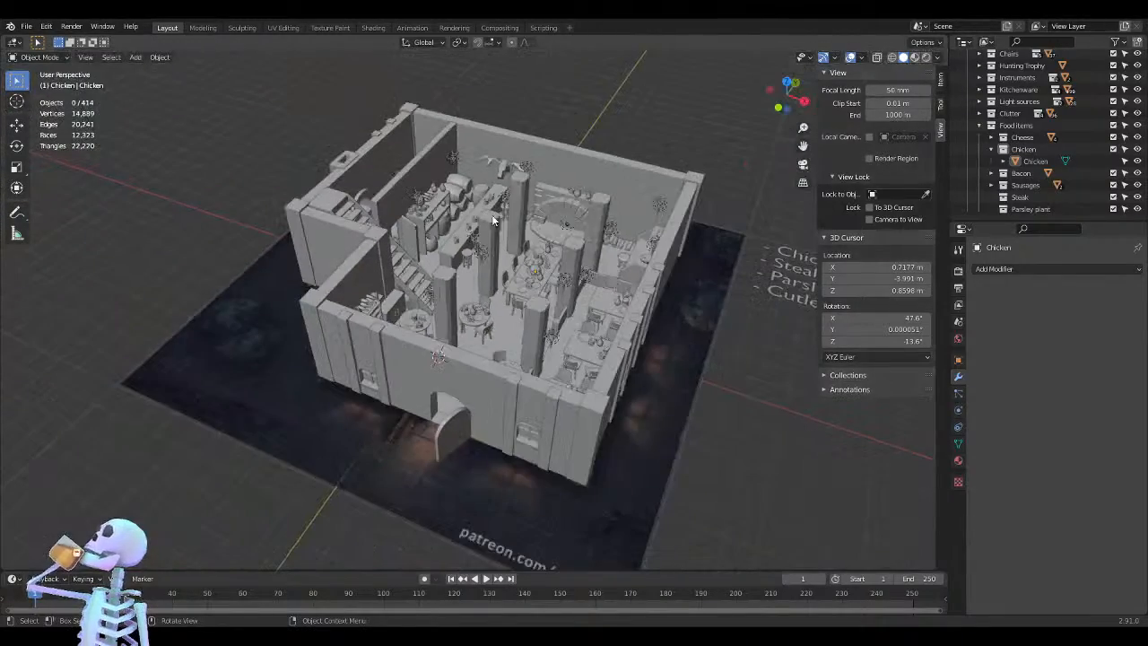
Delete the finished Chicken line from the to-do list text object beside the tavern, closing the gap above Steak
{"action": "middle_click_drag", "start_coordinate": [565, 231], "coordinate": [711, 269]}
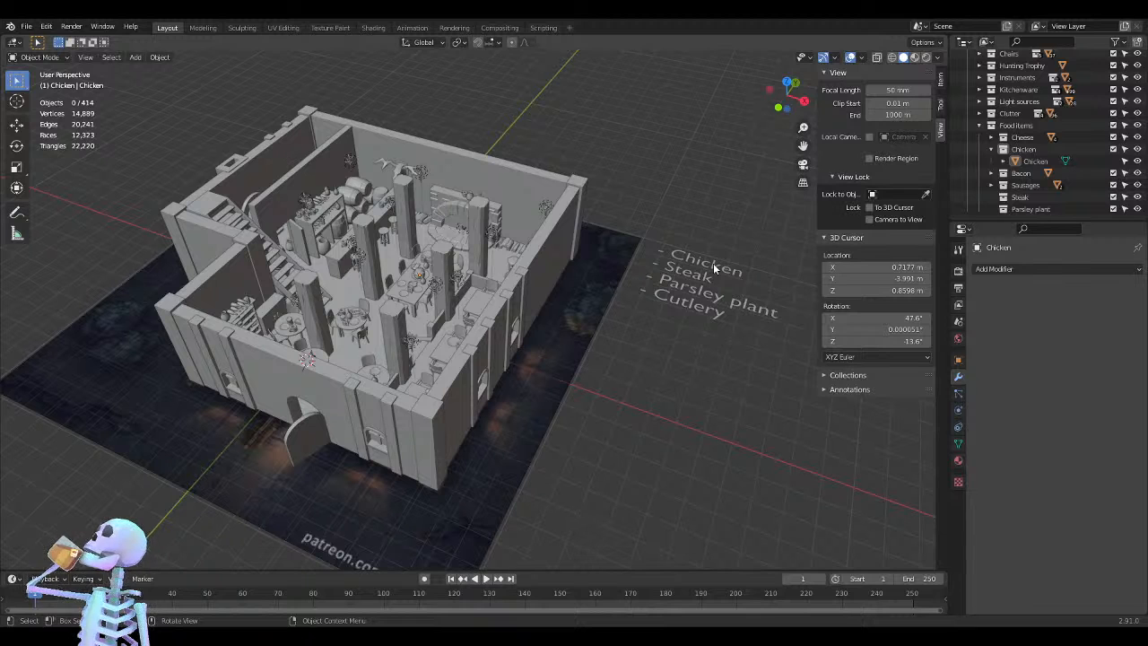
{"action": "left_click", "coordinate": [714, 267]}
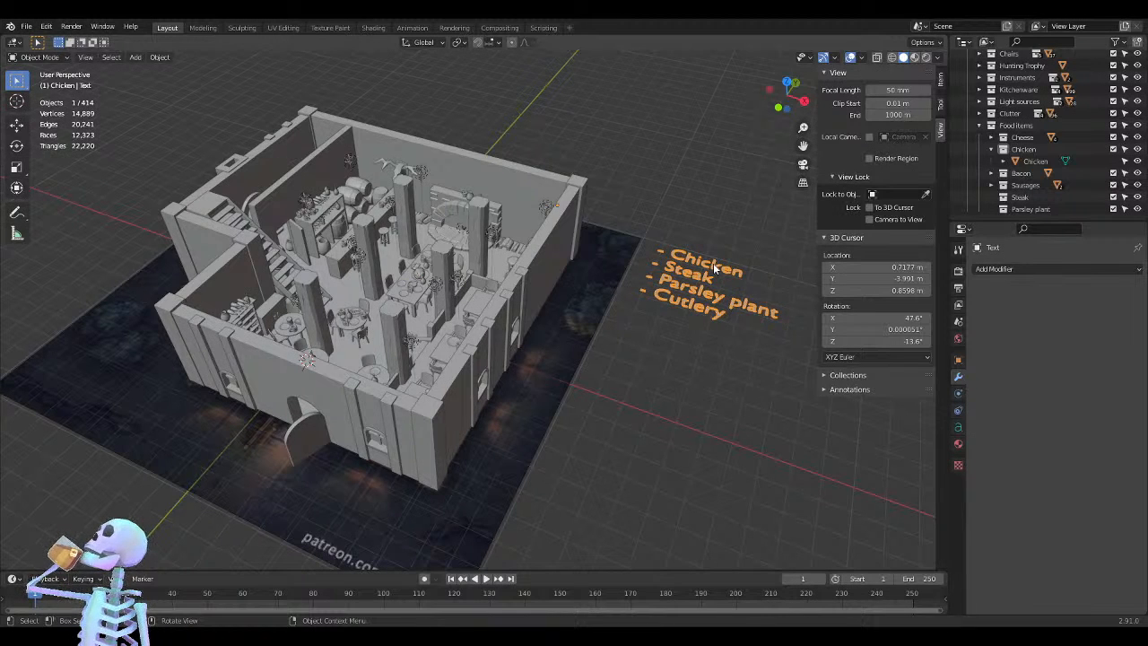
{"action": "key", "text": "Tab"}
{"action": "key", "text": "ctrl+Home"}
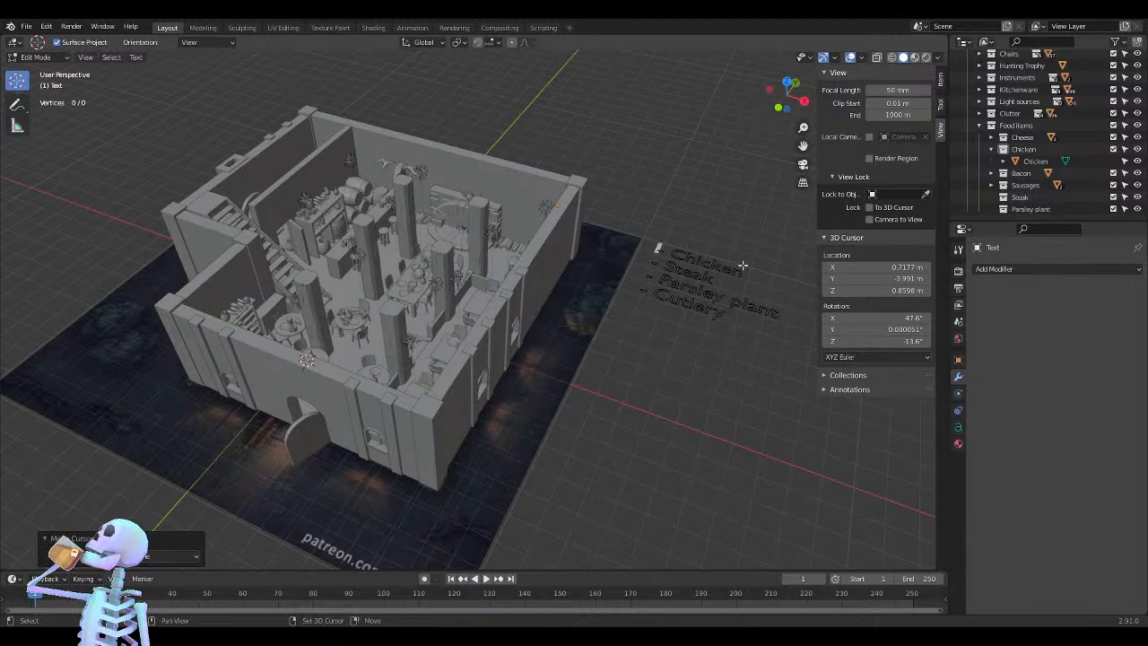
{"action": "key", "text": "shift+End"}
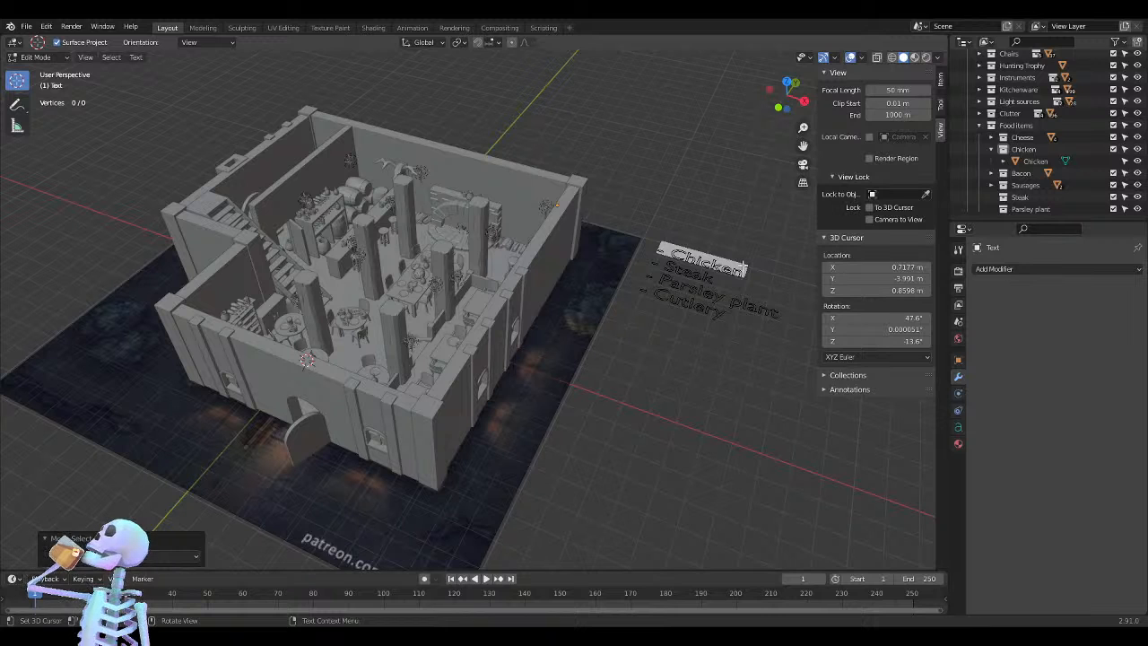
{"action": "key", "text": "Delete"}
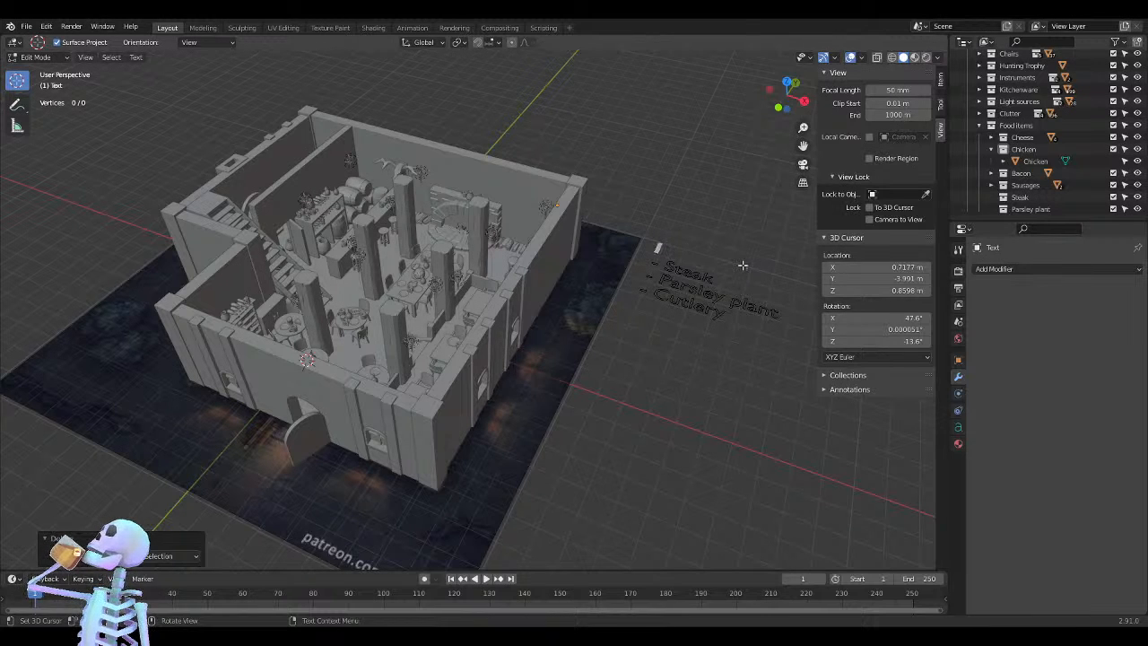
{"action": "key", "text": "Down"}
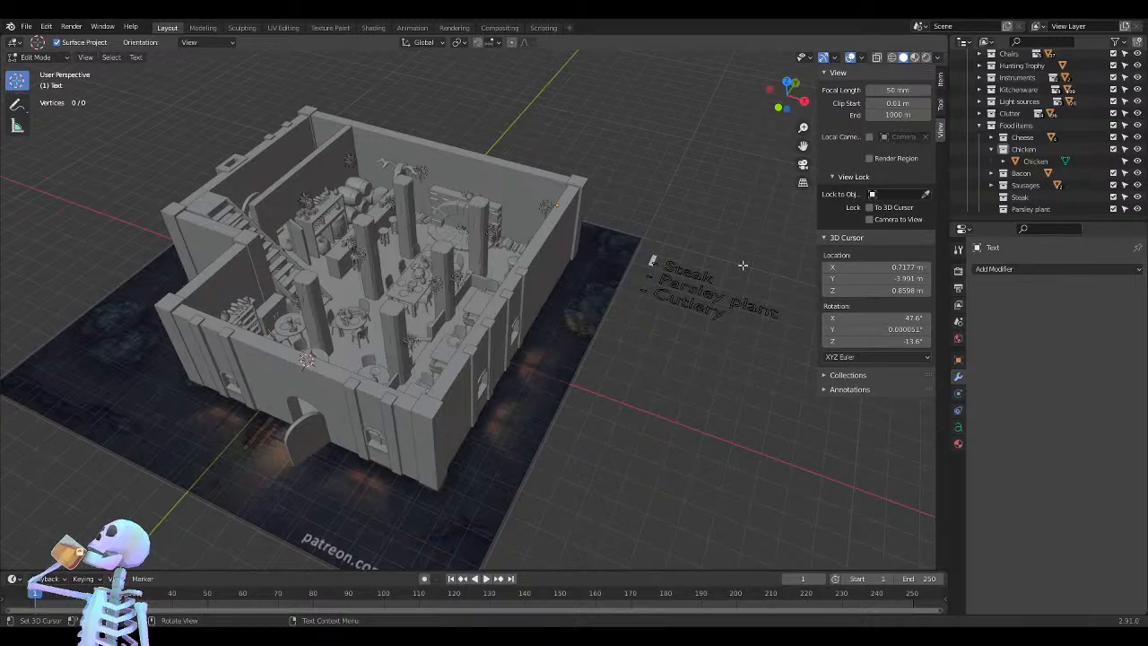
{"action": "key", "text": "Tab"}
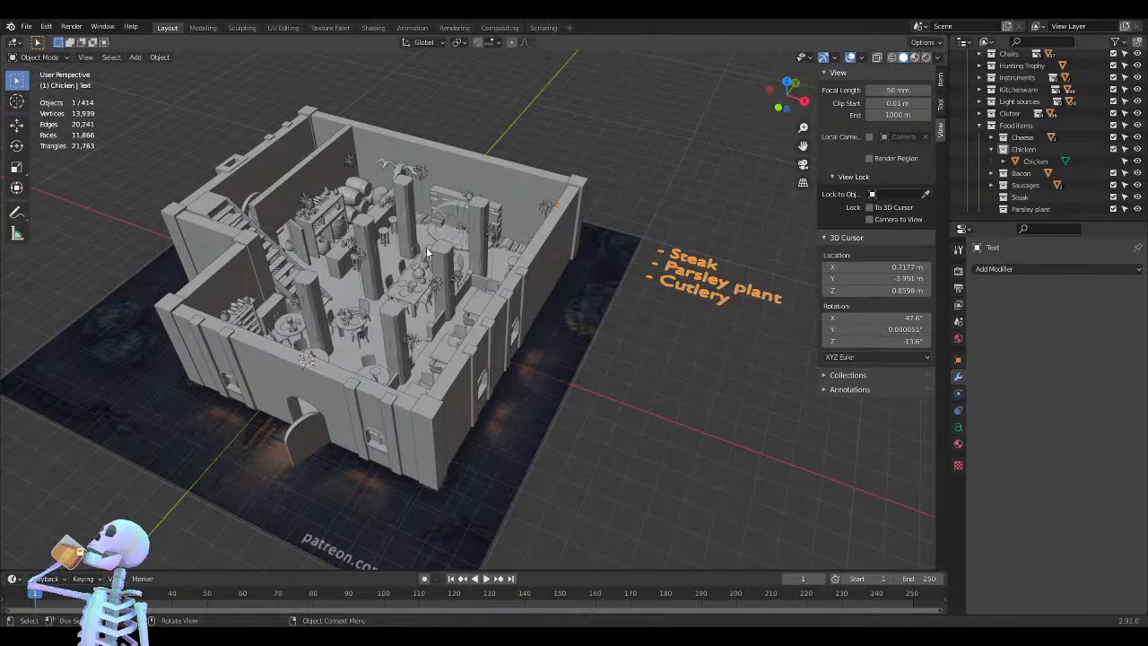
Isolate the reference image in local view, examine the tavern map from the top and at an angle, and return to the full scene
{"action": "middle_click_drag", "start_coordinate": [429, 253], "coordinate": [384, 220]}
{"action": "scroll", "coordinate": [377, 242], "scroll_direction": "up", "scroll_amount": 6}
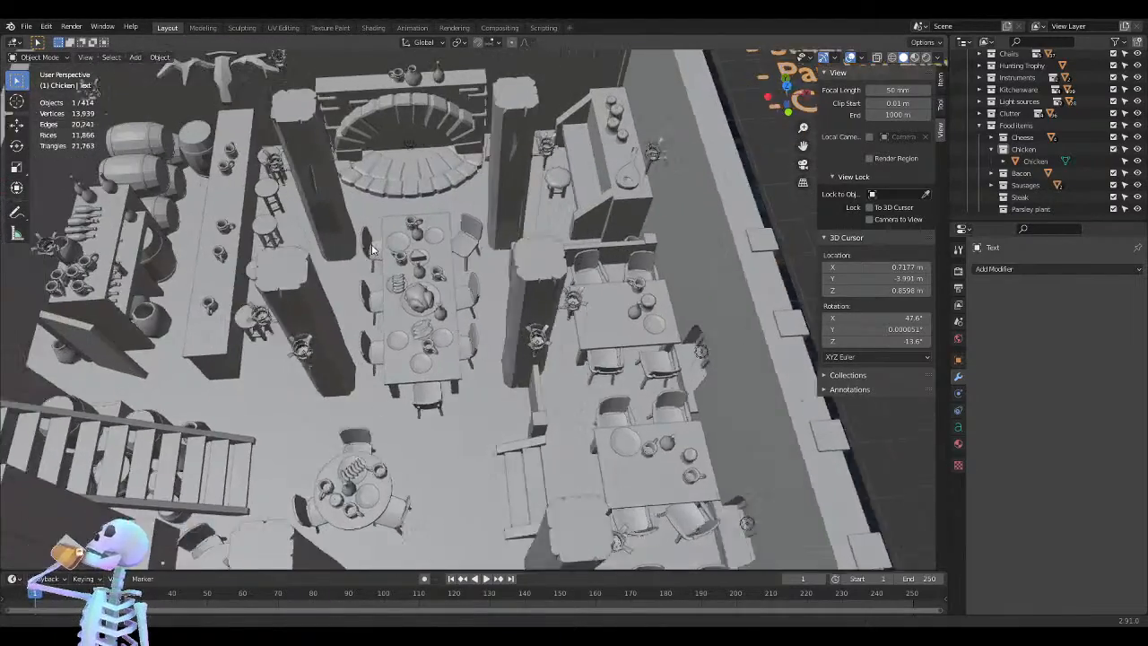
{"action": "scroll", "coordinate": [359, 301], "scroll_direction": "down", "scroll_amount": 8}
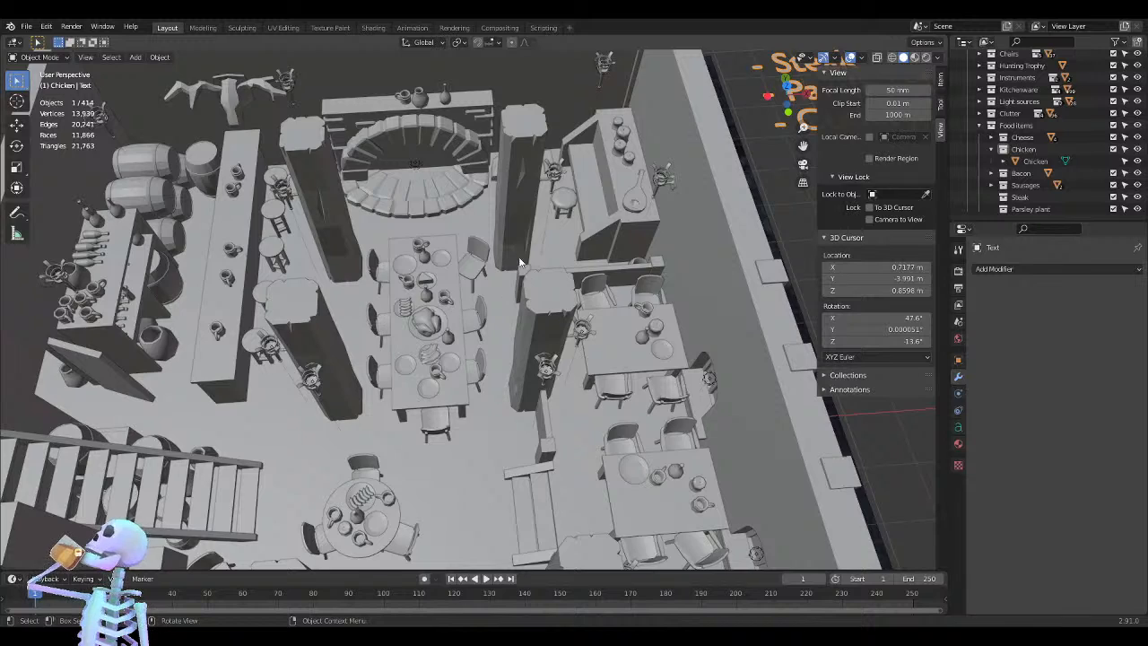
{"action": "left_click", "coordinate": [614, 416]}
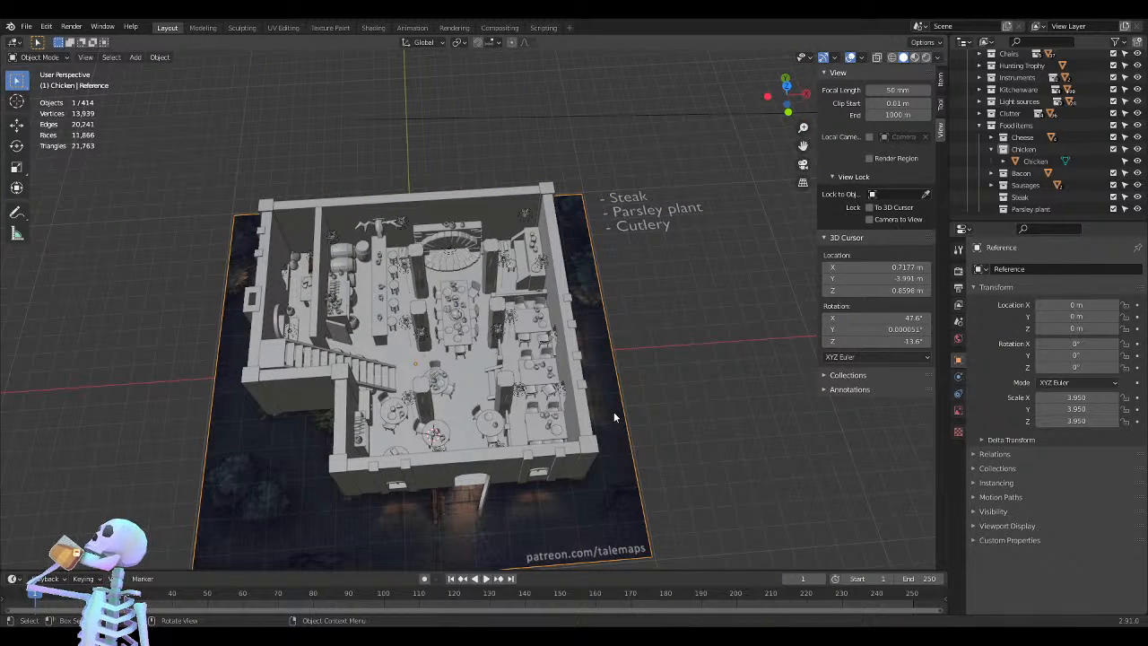
{"action": "key", "text": "KP_Divide"}
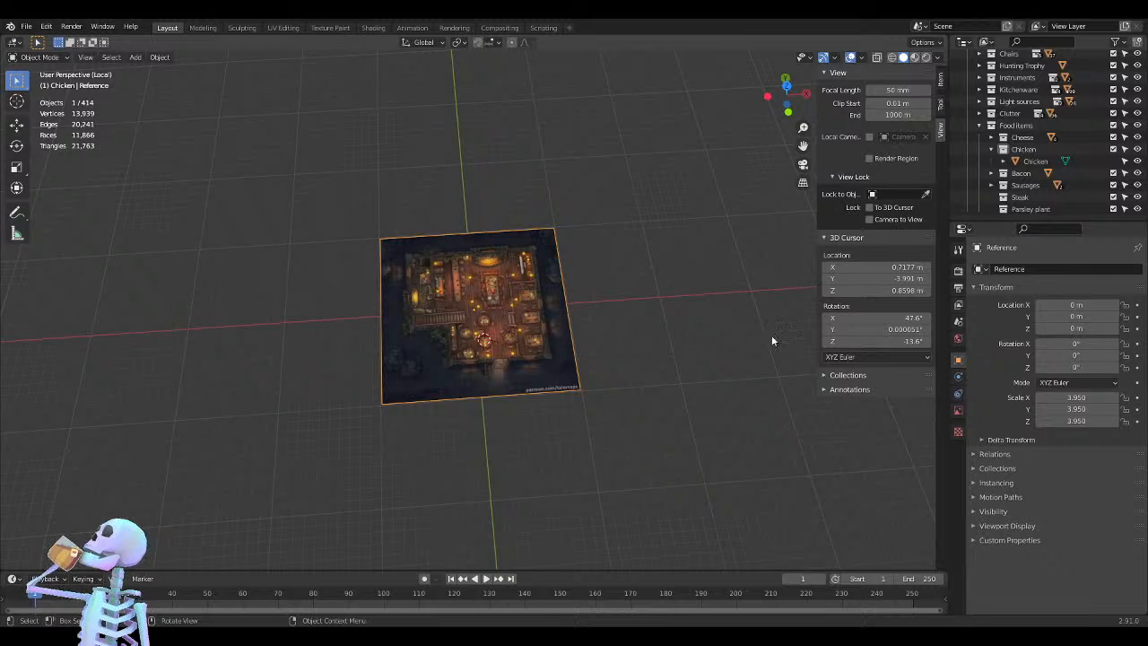
{"action": "middle_click_drag", "start_coordinate": [771, 335], "coordinate": [739, 446]}
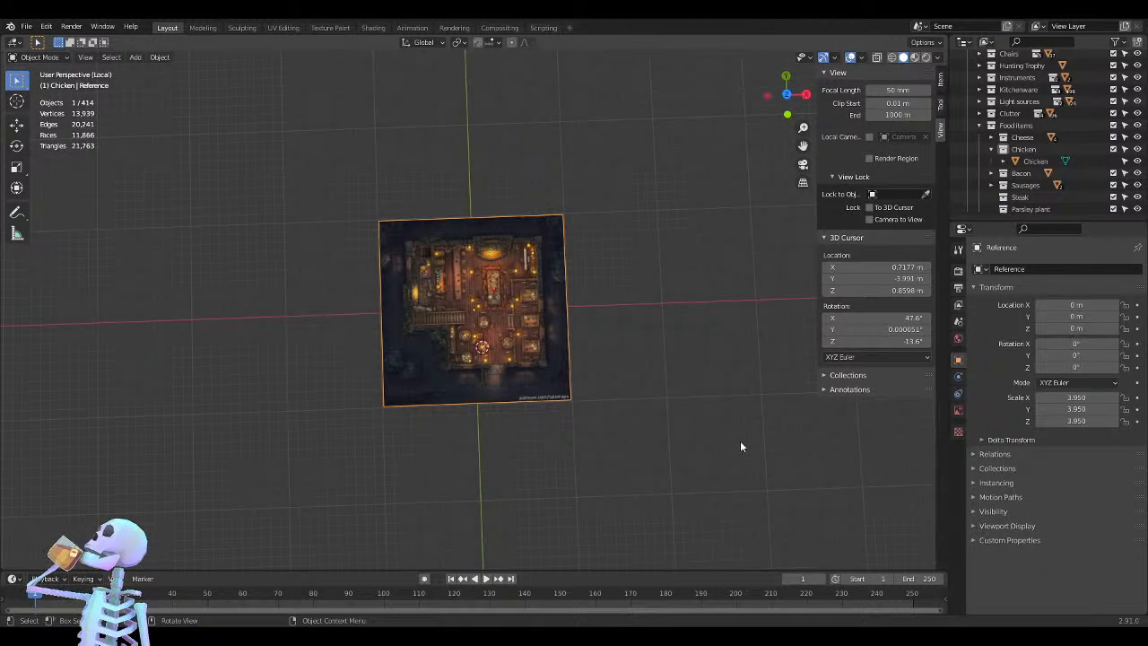
{"action": "key", "text": "KP_7"}
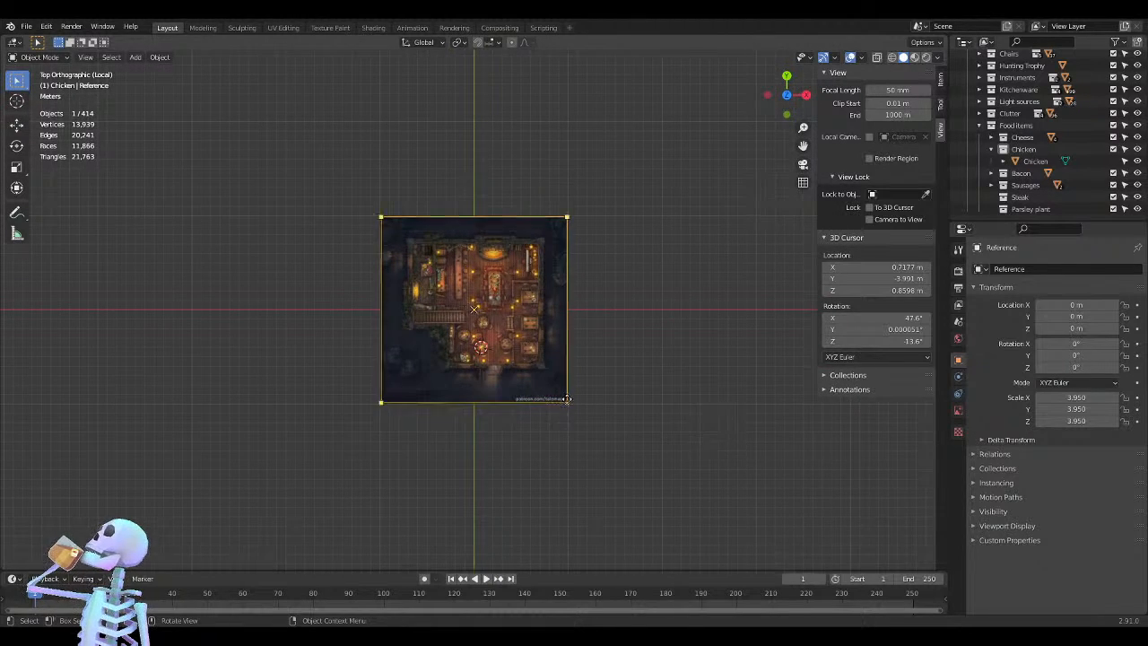
{"action": "scroll", "coordinate": [539, 370], "scroll_direction": "up", "scroll_amount": 6}
{"action": "middle_click_drag", "start_coordinate": [539, 366], "coordinate": [461, 336], "text": "shift"}
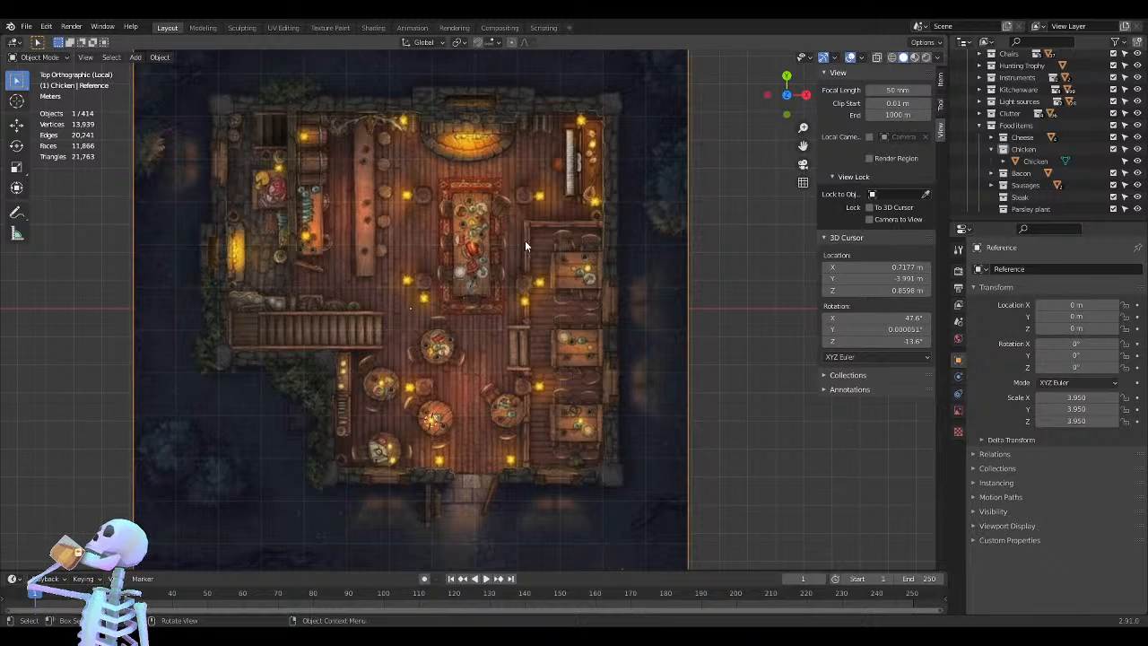
{"action": "mouse_move", "coordinate": [529, 260]}
{"action": "middle_mouse_down"}
{"action": "mouse_move", "coordinate": [506, 237]}
{"action": "mouse_move", "coordinate": [525, 242]}
{"action": "middle_mouse_up"}
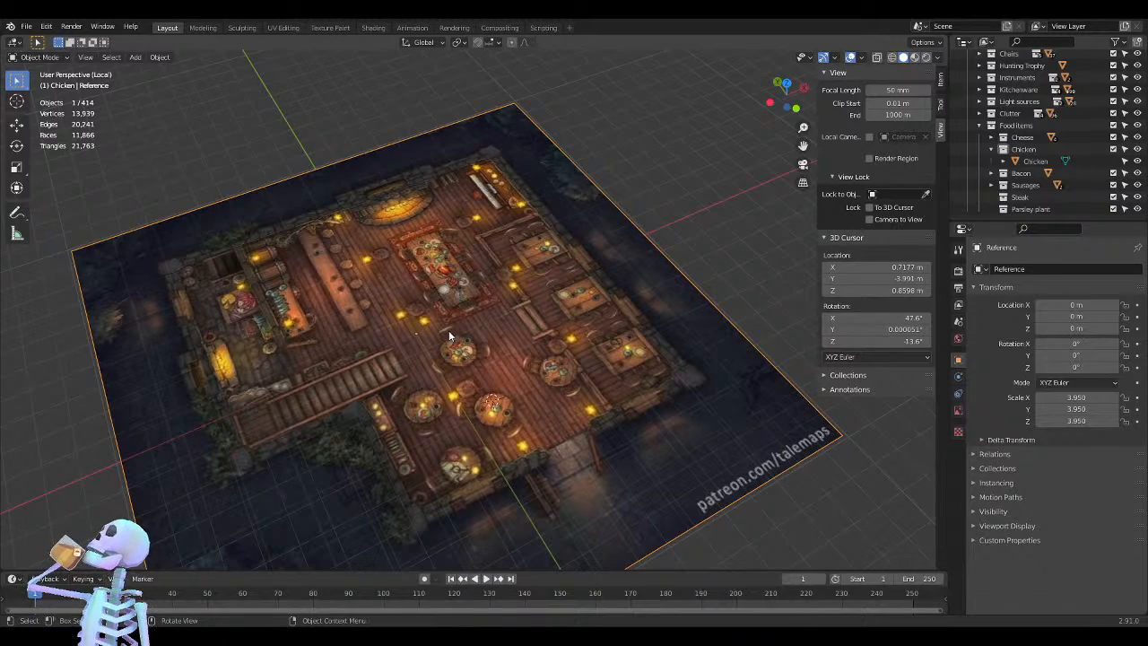
{"action": "middle_click_drag", "start_coordinate": [449, 335], "coordinate": [422, 340]}
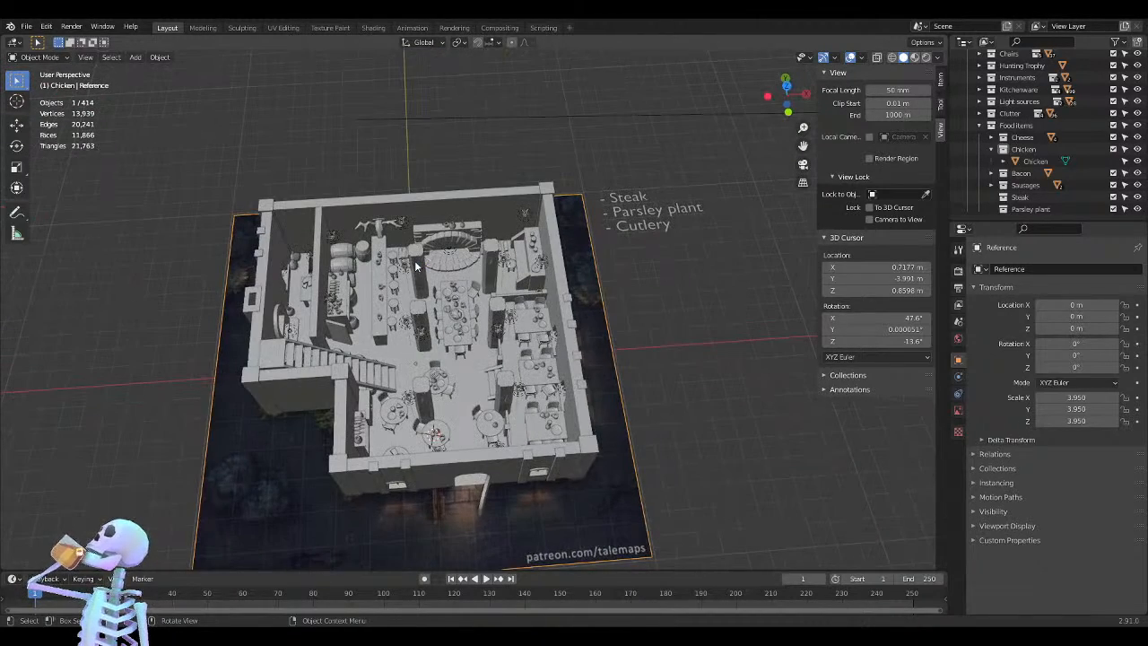
Inspect the modelled tavern's dining tables, bar, fireplace, stairs and pillars from several angles, close up and as a whole
{"action": "scroll", "coordinate": [532, 267], "scroll_direction": "up", "scroll_amount": 8}
{"action": "middle_click_drag", "start_coordinate": [533, 267], "coordinate": [437, 286]}
{"action": "middle_click_drag", "start_coordinate": [372, 231], "coordinate": [408, 275], "text": "shift"}
{"action": "scroll", "coordinate": [332, 322], "scroll_direction": "up", "scroll_amount": 3}
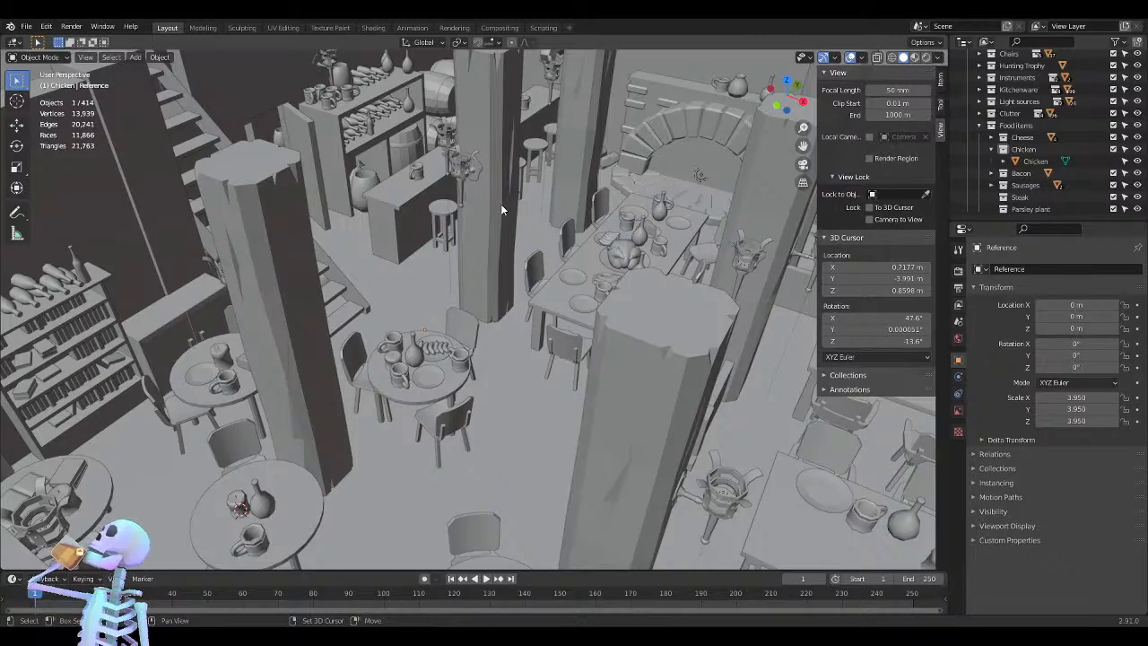
{"action": "middle_click_drag", "start_coordinate": [500, 204], "coordinate": [590, 292]}
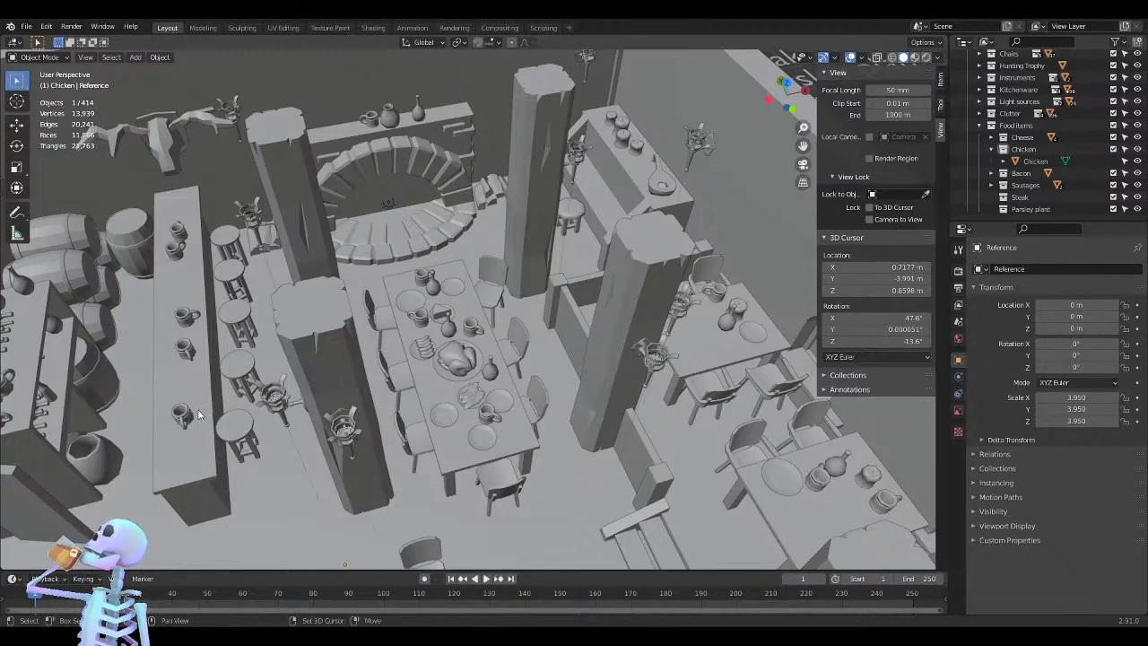
{"action": "mouse_move", "coordinate": [340, 385]}
{"action": "middle_mouse_down"}
{"action": "mouse_move", "coordinate": [321, 322]}
{"action": "mouse_move", "coordinate": [395, 343]}
{"action": "mouse_move", "coordinate": [358, 371]}
{"action": "middle_mouse_up"}
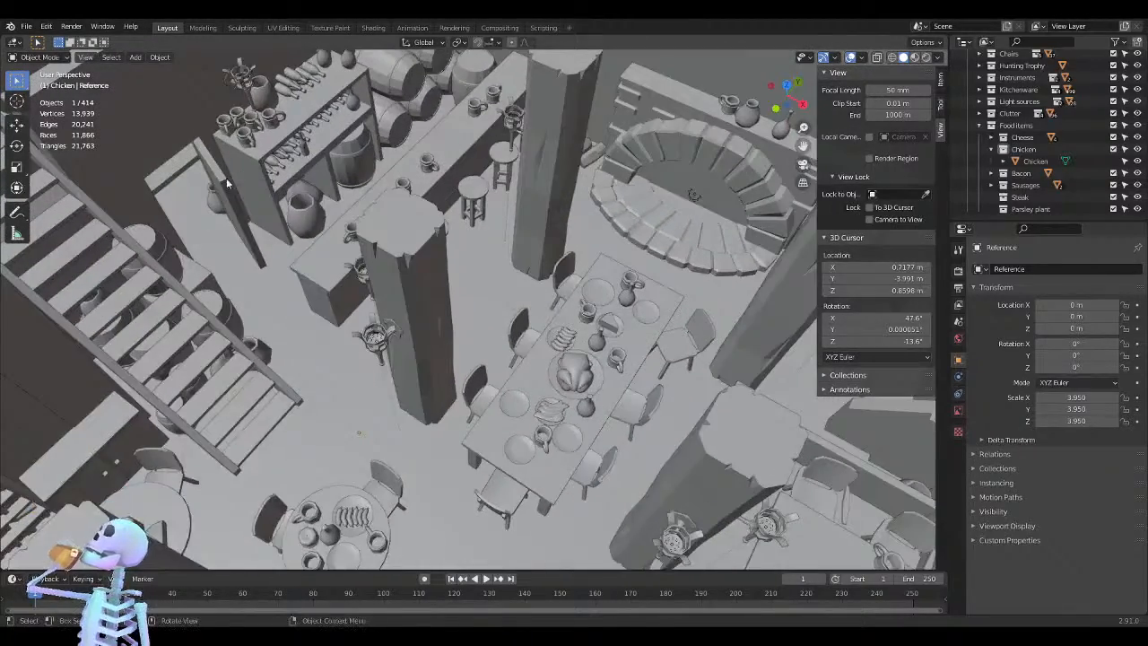
{"action": "scroll", "coordinate": [361, 432], "scroll_direction": "down", "scroll_amount": 4}
{"action": "middle_click_drag", "start_coordinate": [363, 437], "coordinate": [376, 391]}
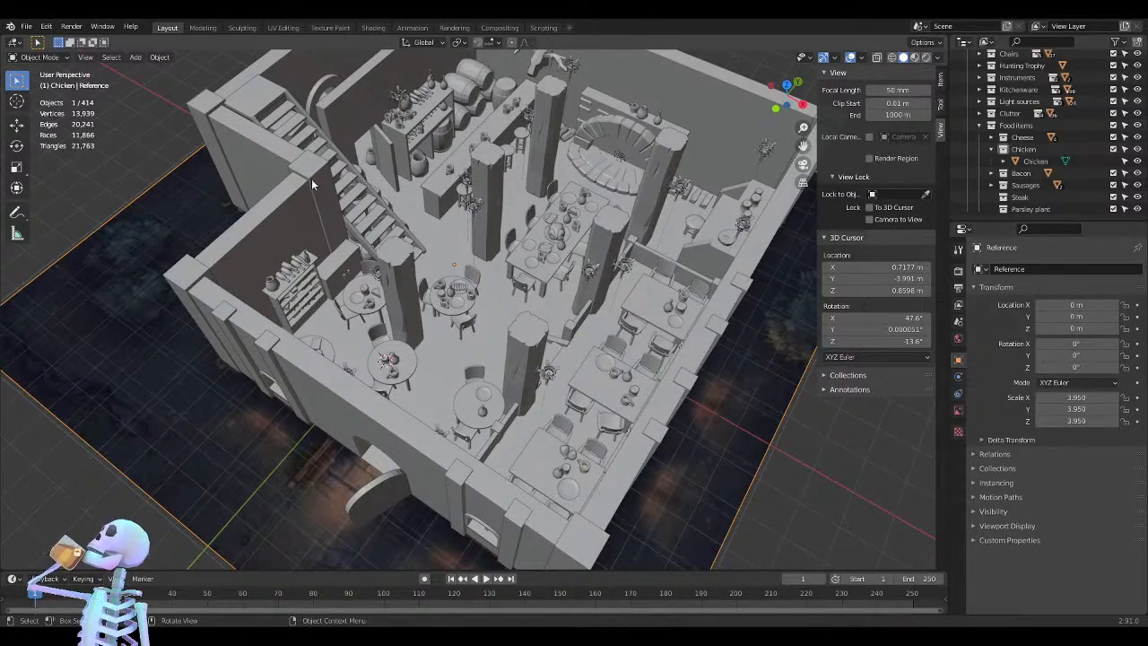
{"action": "scroll", "coordinate": [515, 303], "scroll_direction": "up", "scroll_amount": 5}
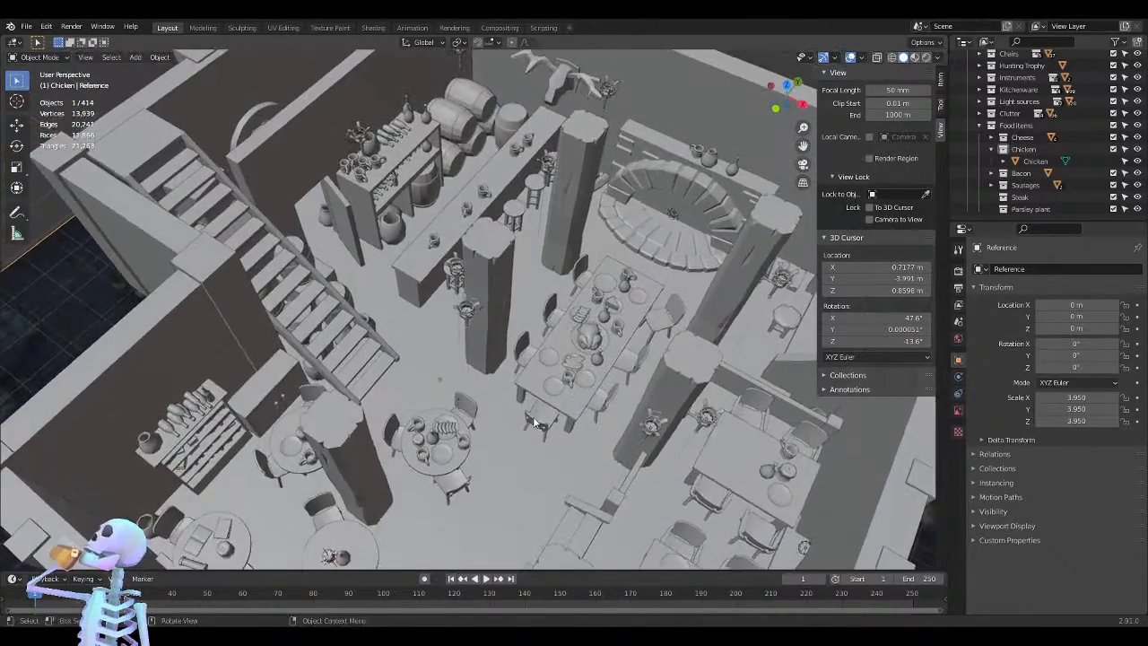
{"action": "middle_click_drag", "start_coordinate": [534, 422], "coordinate": [372, 333]}
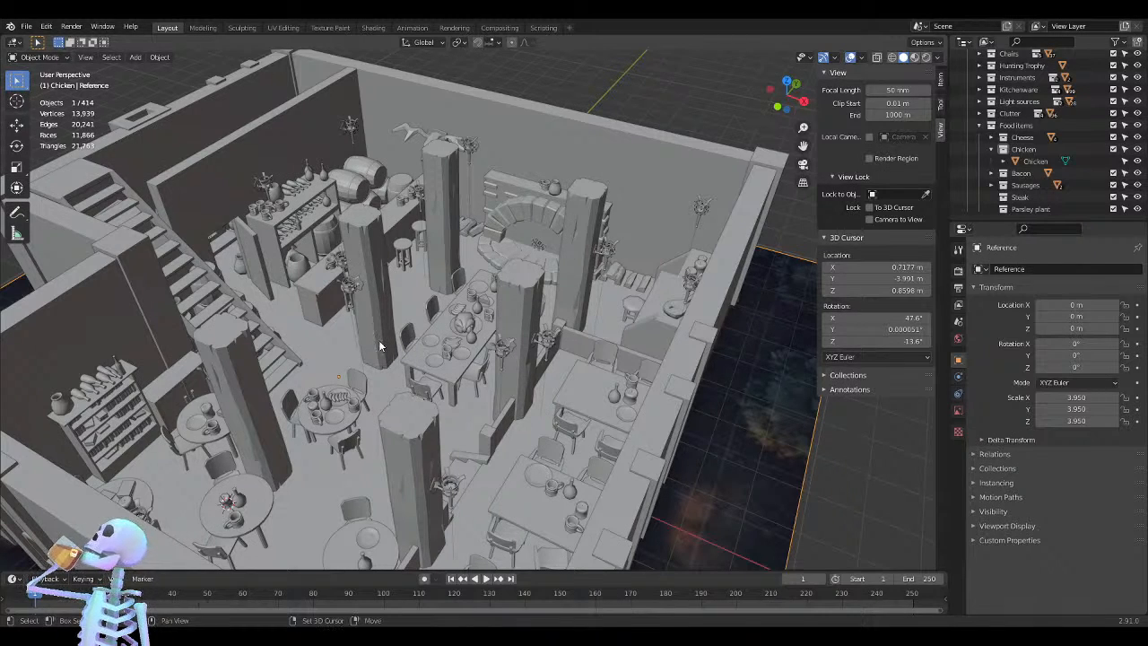
{"action": "middle_click_drag", "start_coordinate": [374, 339], "coordinate": [439, 314]}
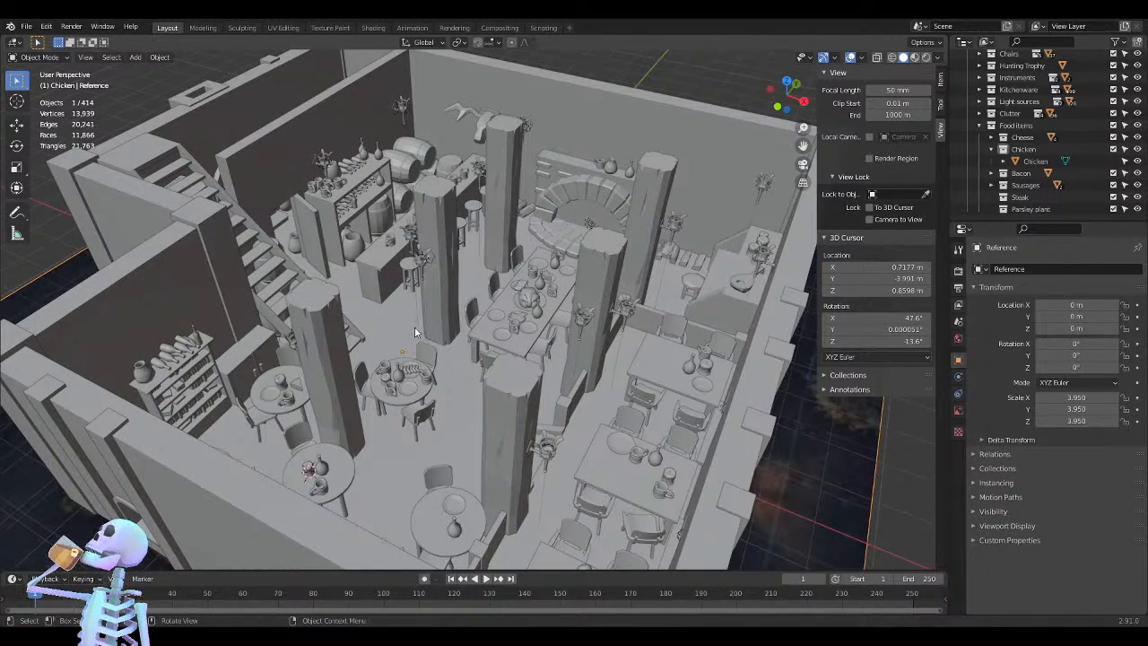
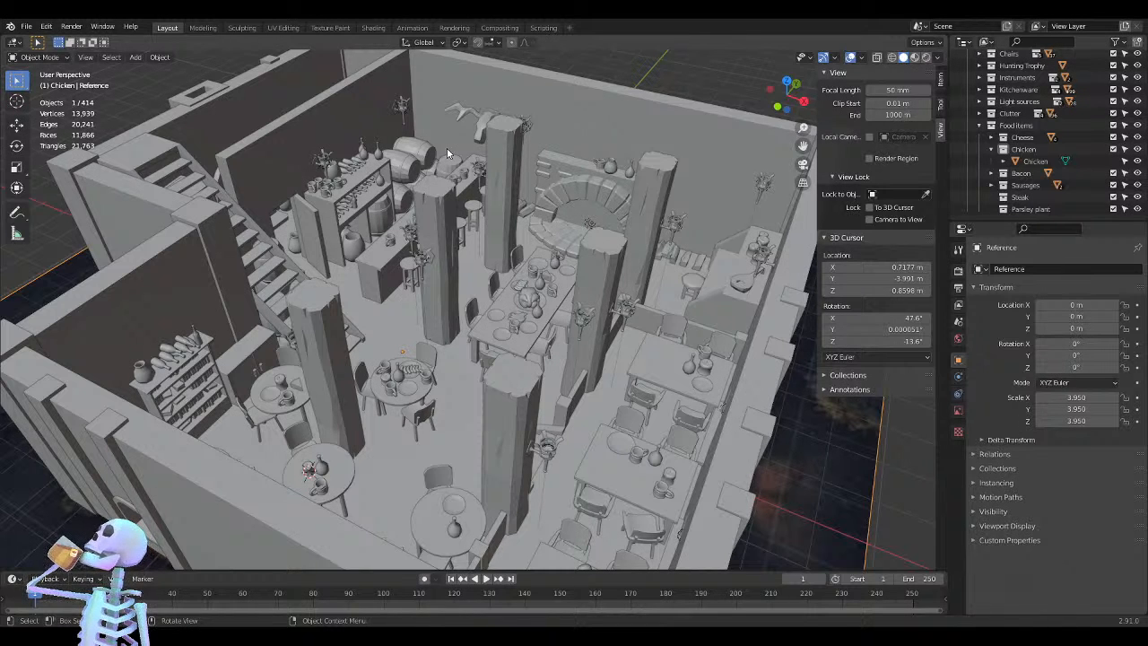
{"action": "scroll", "coordinate": [447, 148], "scroll_direction": "down", "scroll_amount": 5}
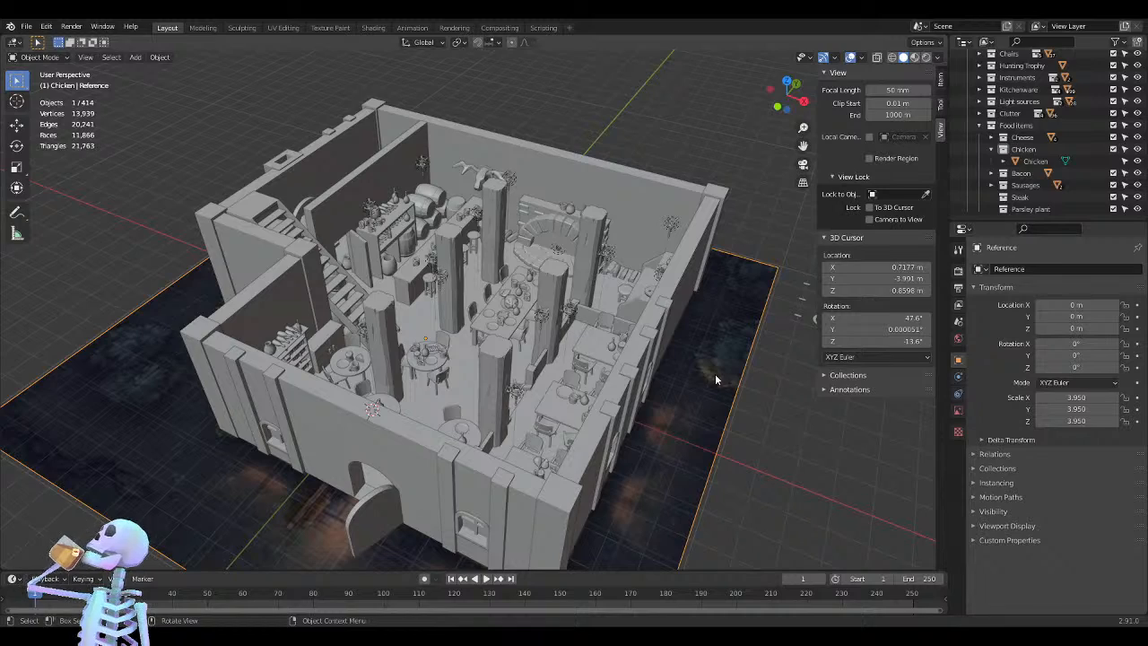
Isolate the reference image again and examine the map's table layout, entrance and surroundings
{"action": "key", "text": "KP_Divide"}
{"action": "scroll", "coordinate": [715, 380], "scroll_direction": "down", "scroll_amount": 2}
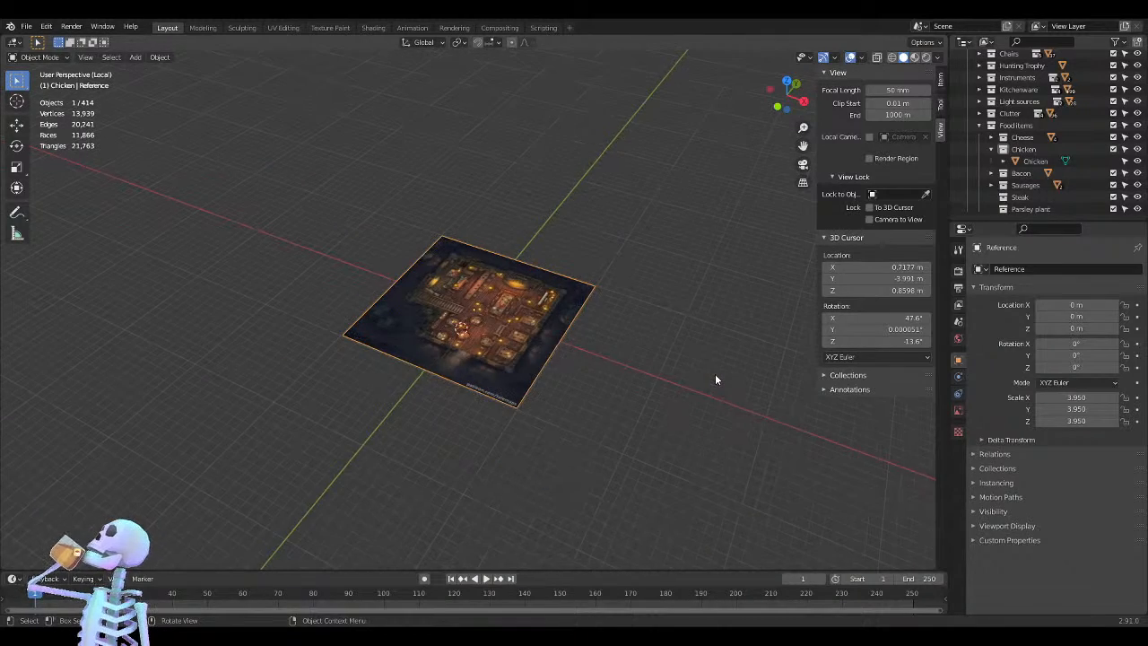
{"action": "scroll", "coordinate": [496, 341], "scroll_direction": "up", "scroll_amount": 4}
{"action": "middle_click_drag", "start_coordinate": [496, 341], "coordinate": [374, 240]}
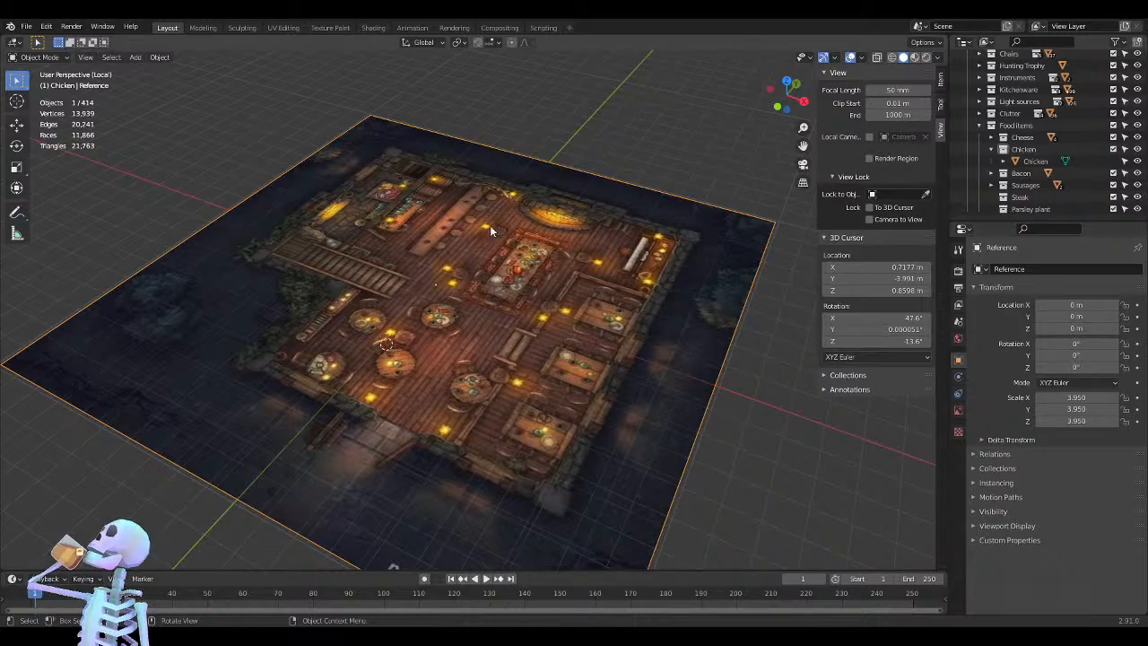
{"action": "middle_click_drag", "start_coordinate": [480, 253], "coordinate": [525, 306]}
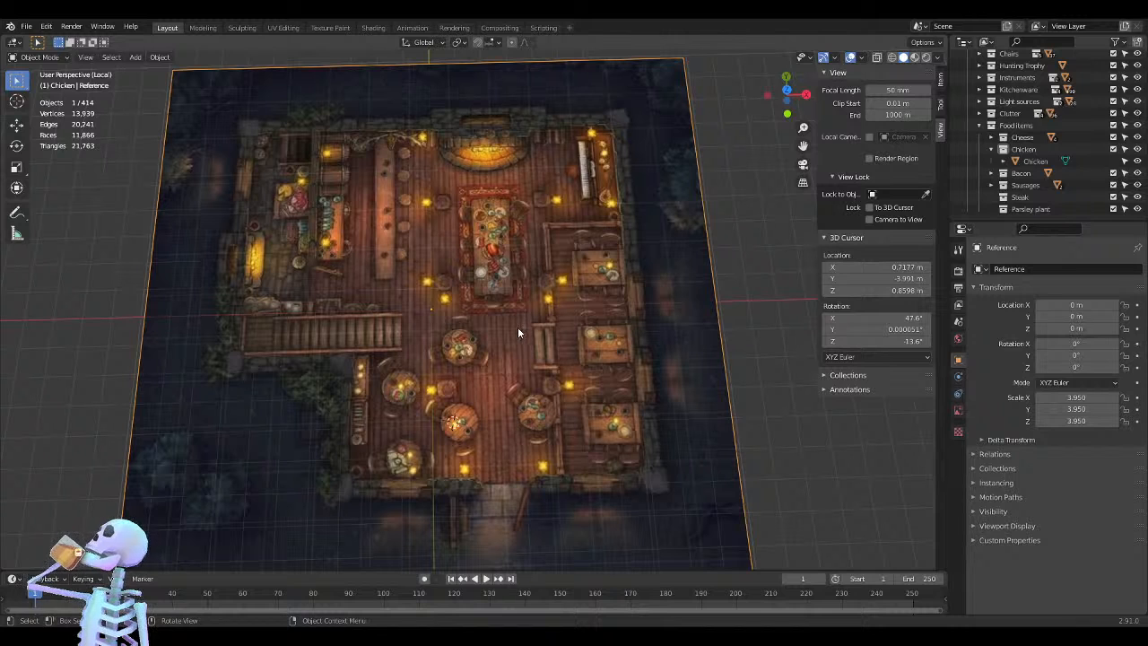
{"action": "middle_click_drag", "start_coordinate": [519, 408], "coordinate": [565, 406], "text": "shift"}
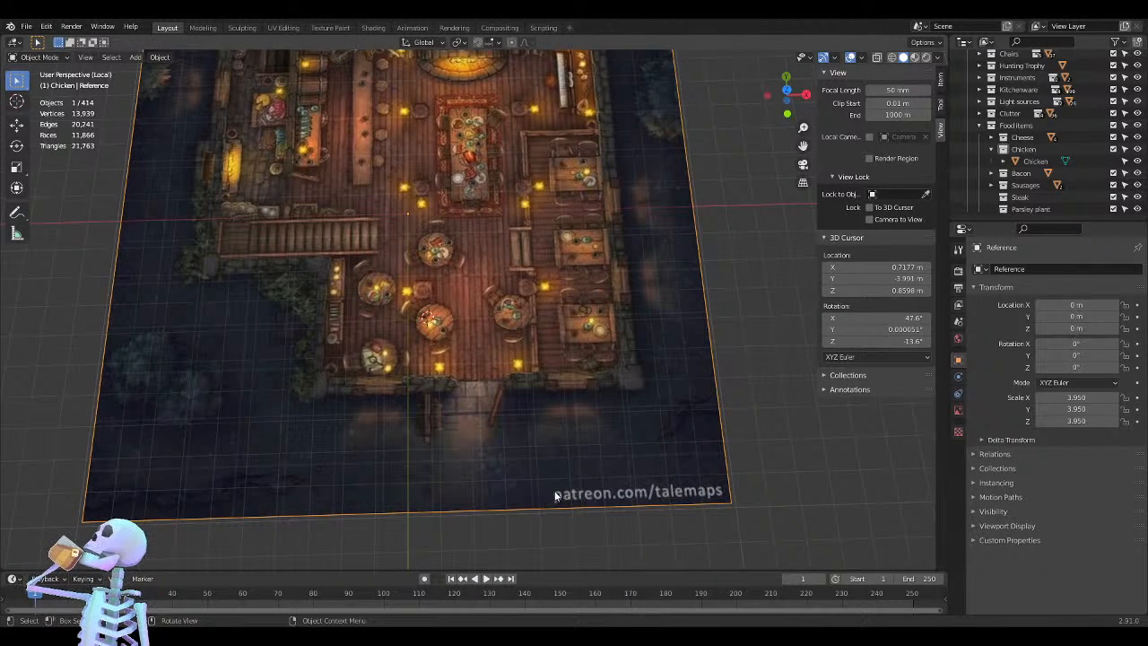
{"action": "middle_click_drag", "start_coordinate": [396, 308], "coordinate": [434, 374], "text": "shift"}
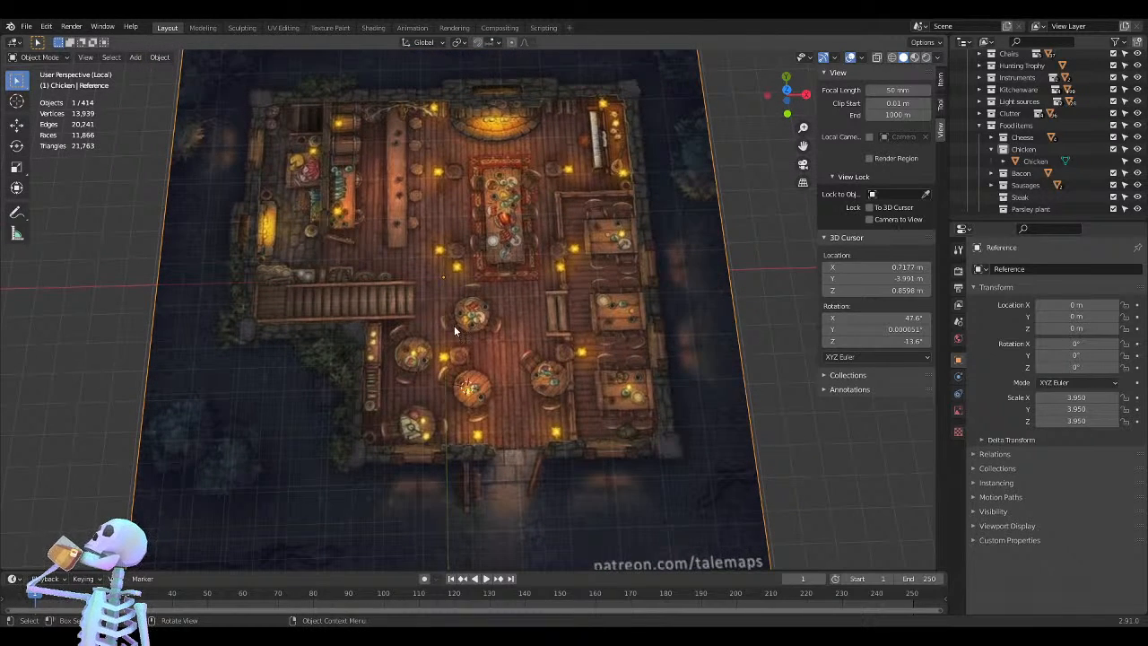
Examine the modelled tavern interior from several angles, covering the pillars, tables, bar, staircase and fireplace
{"action": "scroll", "coordinate": [477, 336], "scroll_direction": "down", "scroll_amount": 3}
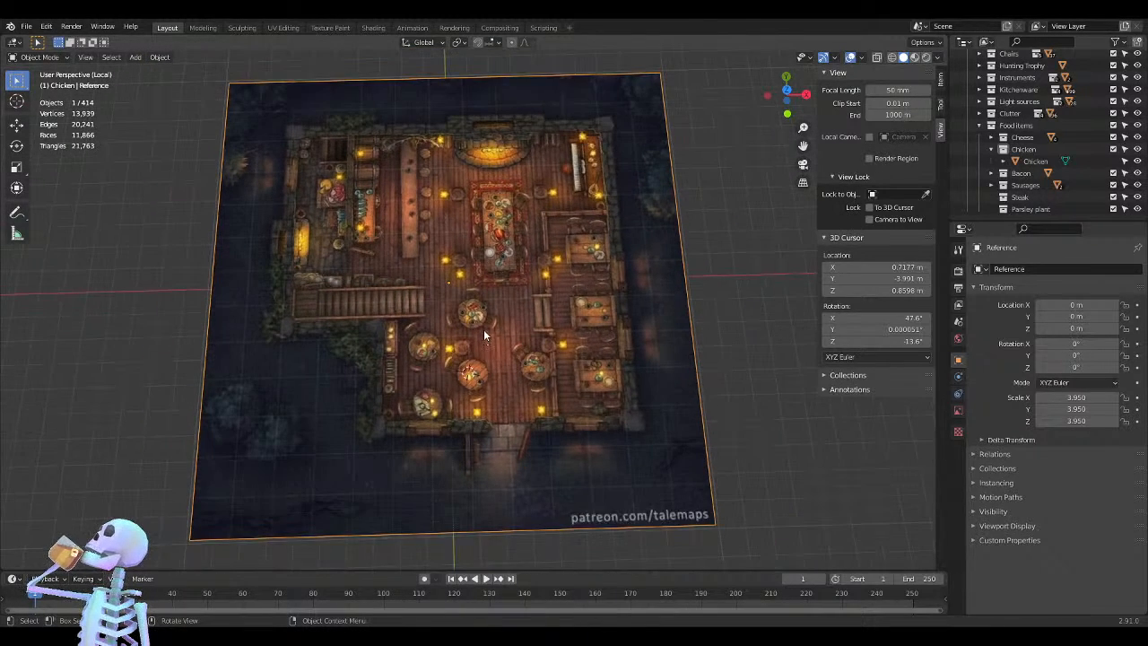
{"action": "middle_click_drag", "start_coordinate": [530, 350], "coordinate": [637, 333]}
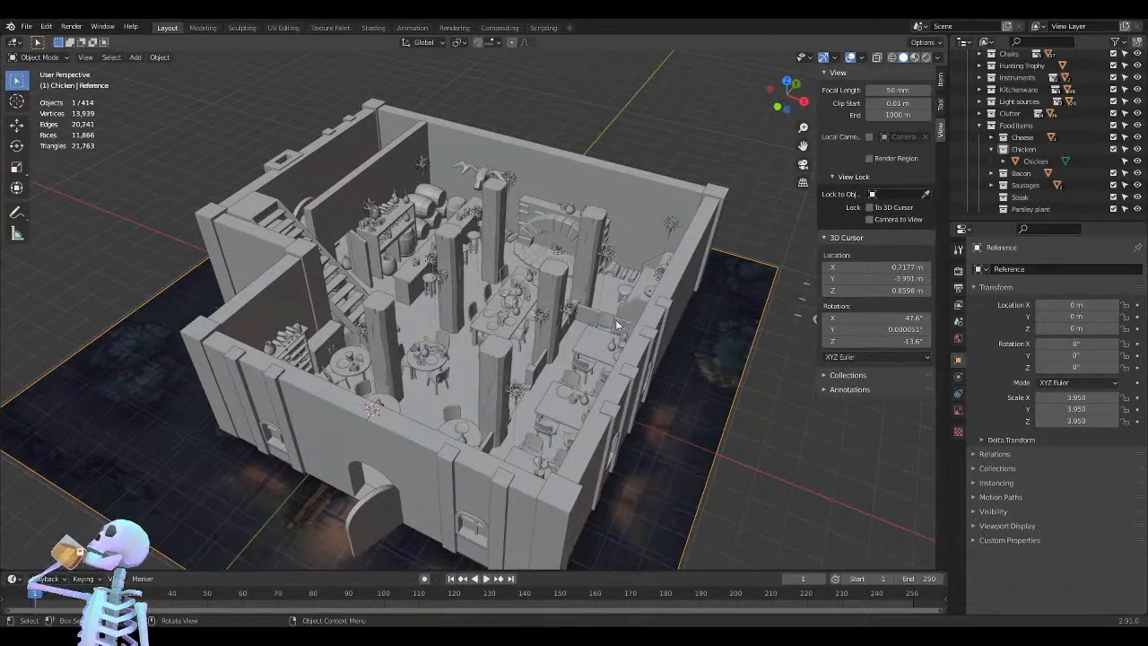
{"action": "scroll", "coordinate": [601, 311], "scroll_direction": "up", "scroll_amount": 5}
{"action": "middle_click_drag", "start_coordinate": [409, 222], "coordinate": [575, 249]}
{"action": "scroll", "coordinate": [574, 249], "scroll_direction": "down", "scroll_amount": 5}
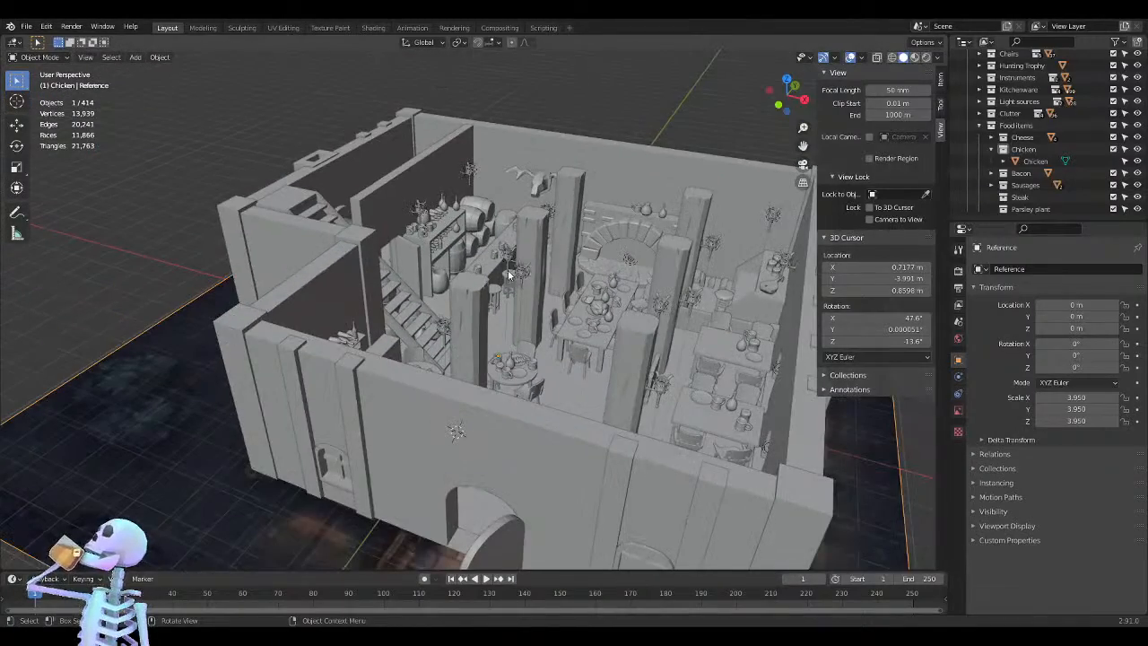
{"action": "middle_click_drag", "start_coordinate": [522, 283], "coordinate": [582, 309], "text": "shift"}
{"action": "middle_click_drag", "start_coordinate": [650, 315], "coordinate": [319, 167]}
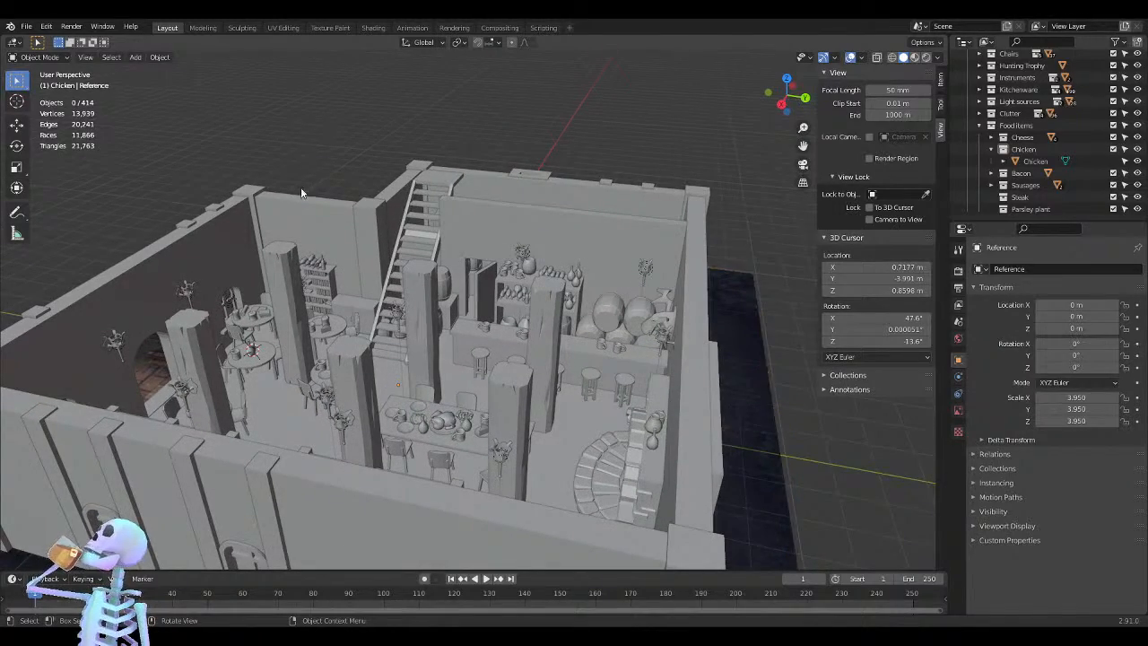
{"action": "scroll", "coordinate": [304, 194], "scroll_direction": "up", "scroll_amount": 4}
{"action": "middle_click_drag", "start_coordinate": [261, 226], "coordinate": [435, 183]}
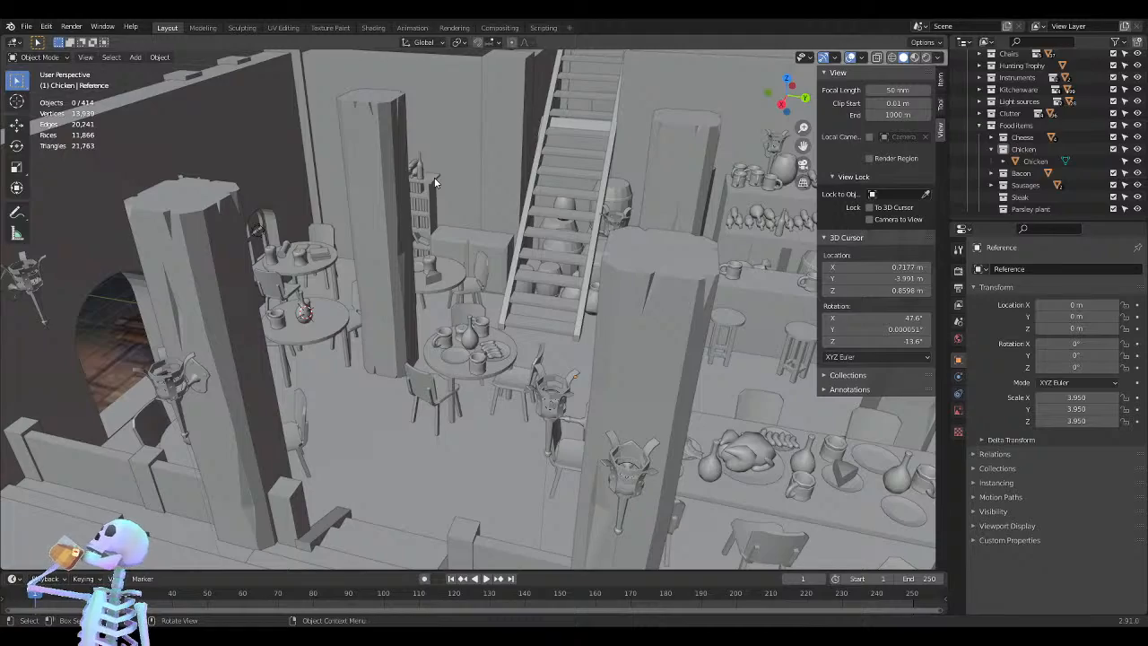
{"action": "middle_click_drag", "start_coordinate": [359, 217], "coordinate": [444, 232]}
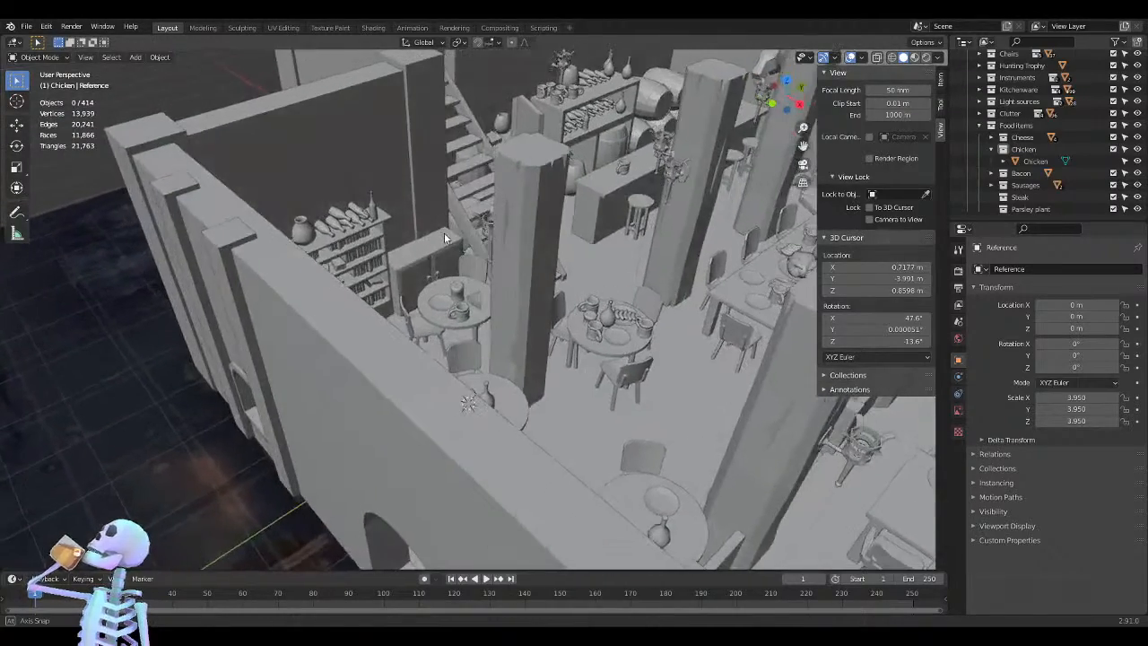
{"action": "middle_click_drag", "start_coordinate": [513, 257], "coordinate": [450, 260]}
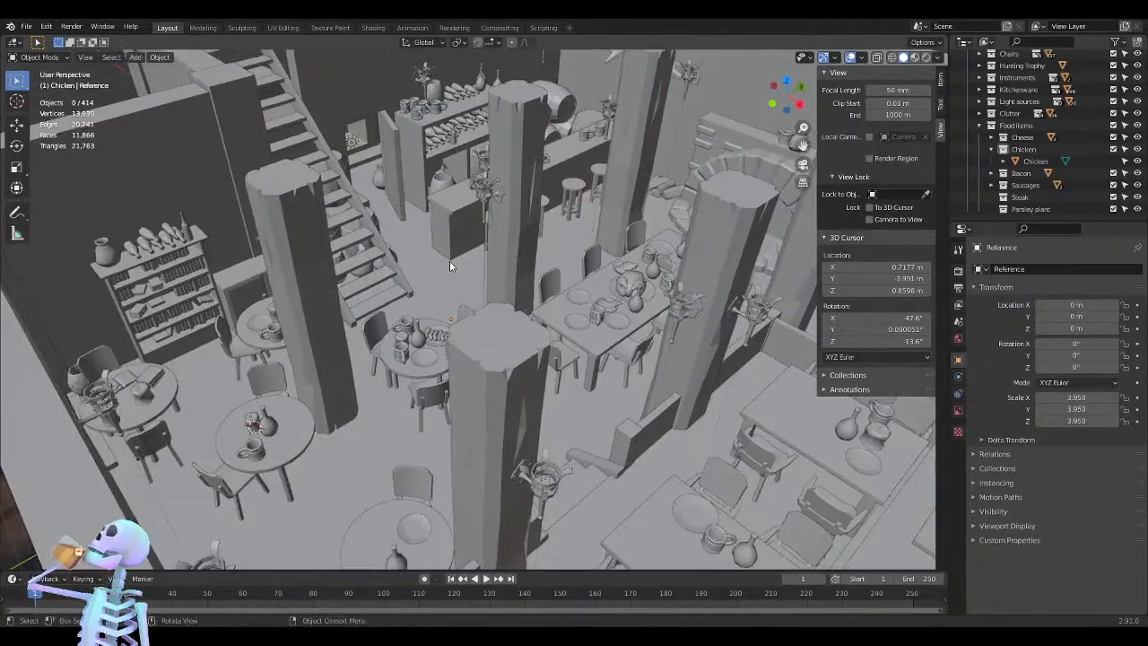
{"action": "middle_click_drag", "start_coordinate": [554, 250], "coordinate": [450, 285]}
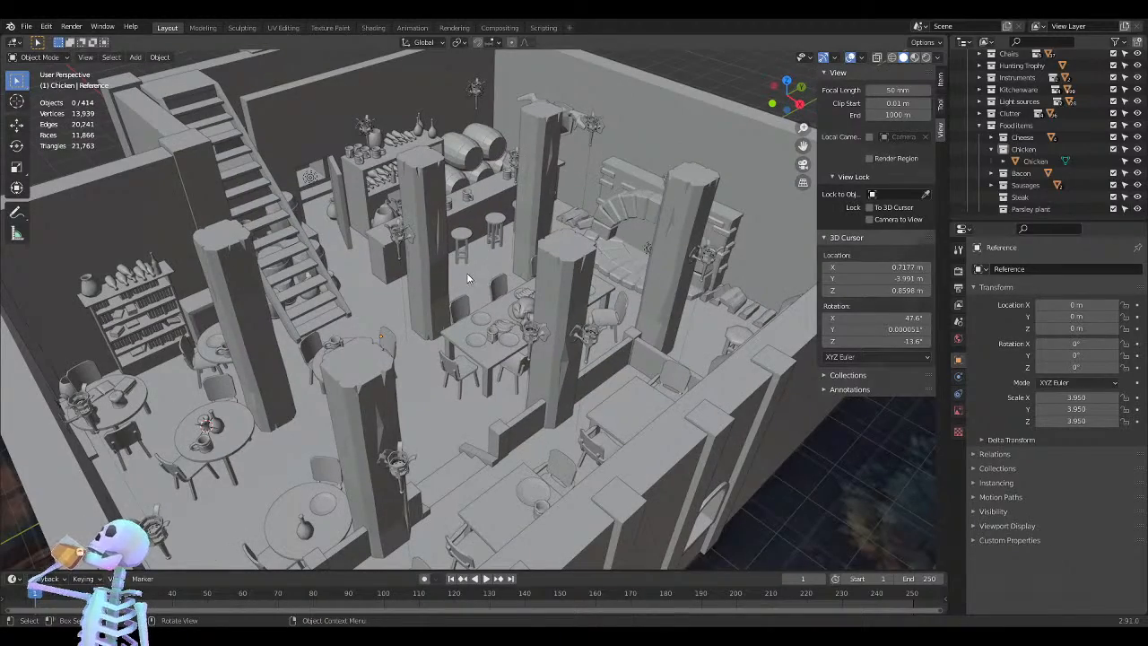
{"action": "scroll", "coordinate": [464, 275], "scroll_direction": "down", "scroll_amount": 5}
{"action": "middle_click_drag", "start_coordinate": [524, 312], "coordinate": [532, 238]}
{"action": "scroll", "coordinate": [319, 325], "scroll_direction": "up", "scroll_amount": 2}
{"action": "scroll", "coordinate": [466, 266], "scroll_direction": "up", "scroll_amount": 2}
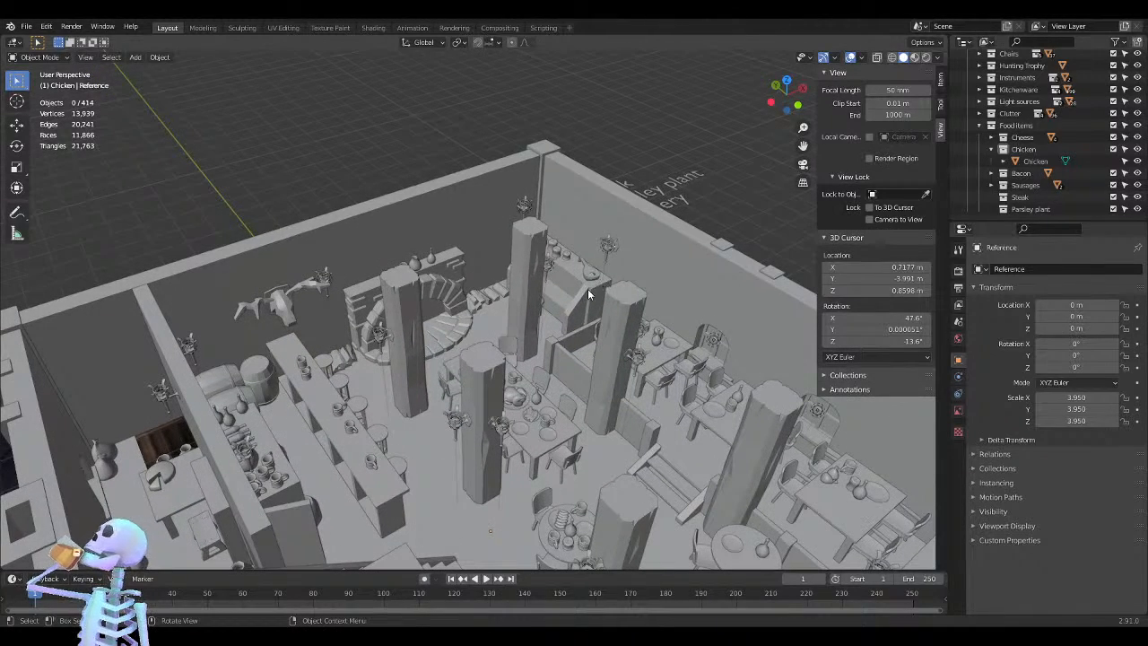
Review the text list of remaining props placed outside the tavern walls
{"action": "scroll", "coordinate": [585, 294], "scroll_direction": "down", "scroll_amount": 8}
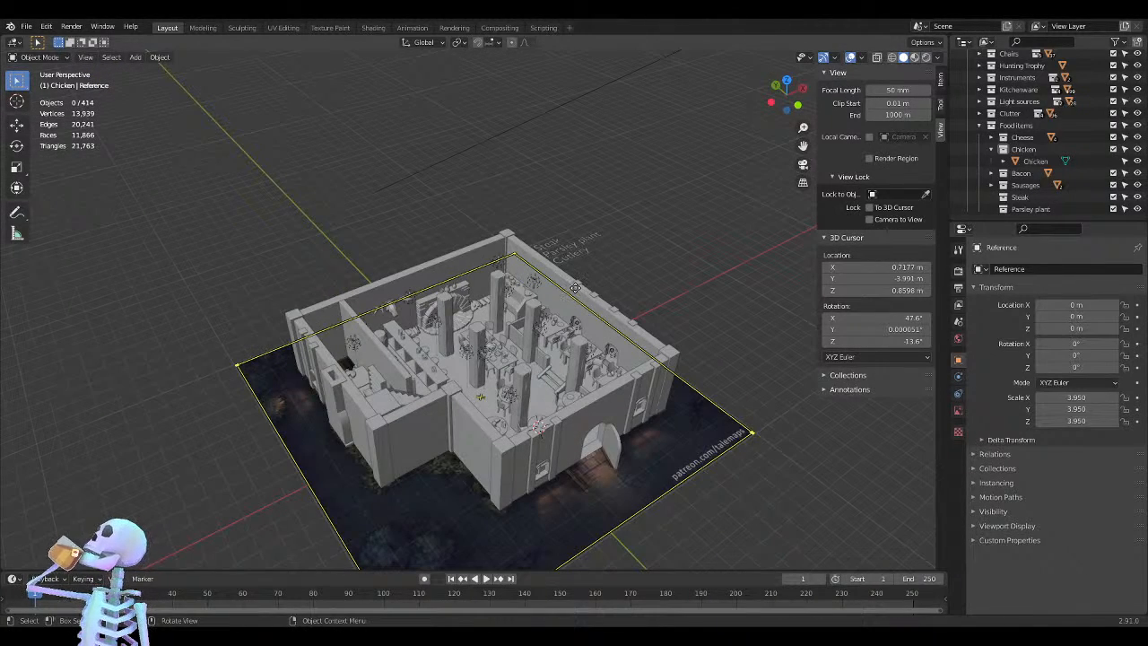
{"action": "left_click", "coordinate": [638, 248]}
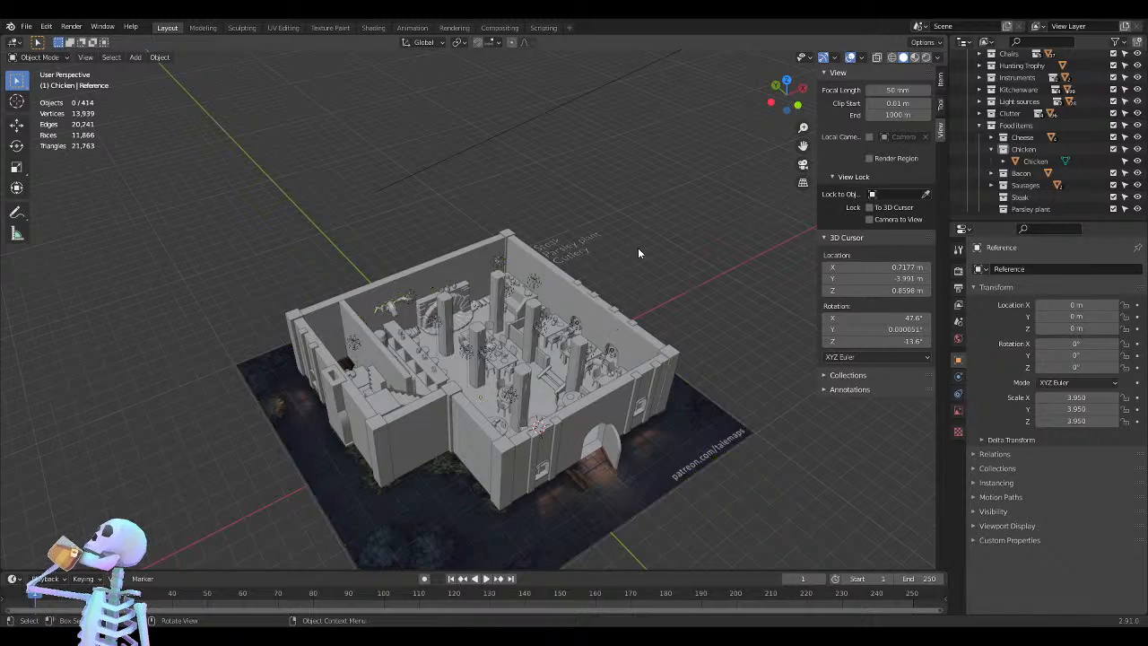
{"action": "scroll", "coordinate": [619, 229], "scroll_direction": "up", "scroll_amount": 5}
{"action": "scroll", "coordinate": [636, 226], "scroll_direction": "down", "scroll_amount": 1}
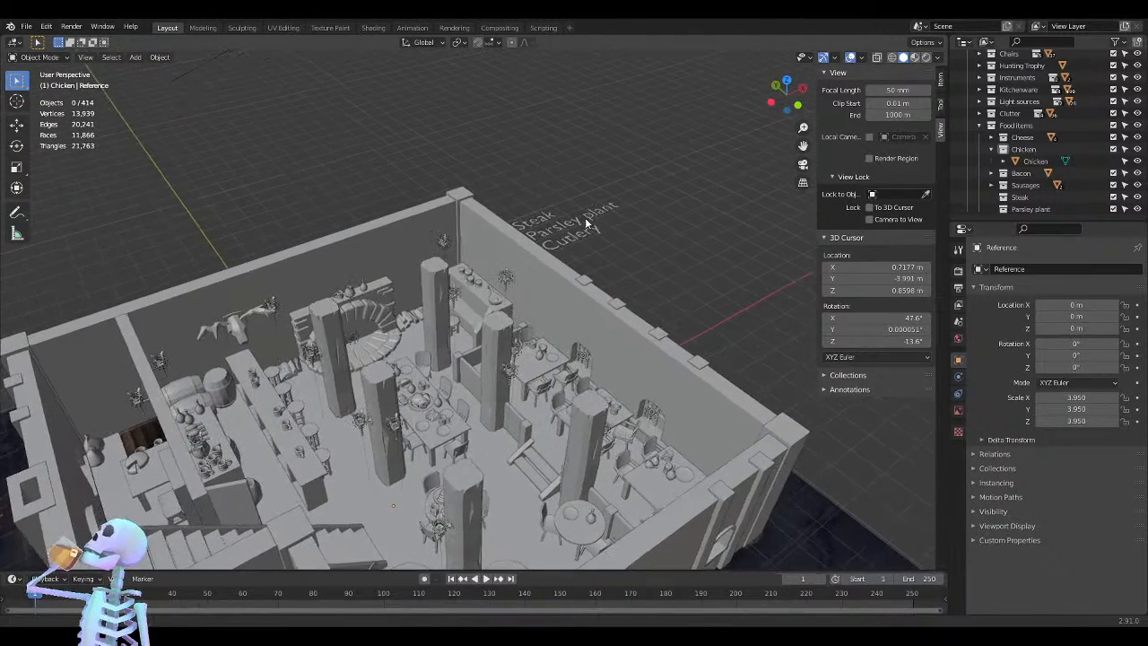
{"action": "middle_click_drag", "start_coordinate": [644, 232], "coordinate": [602, 269]}
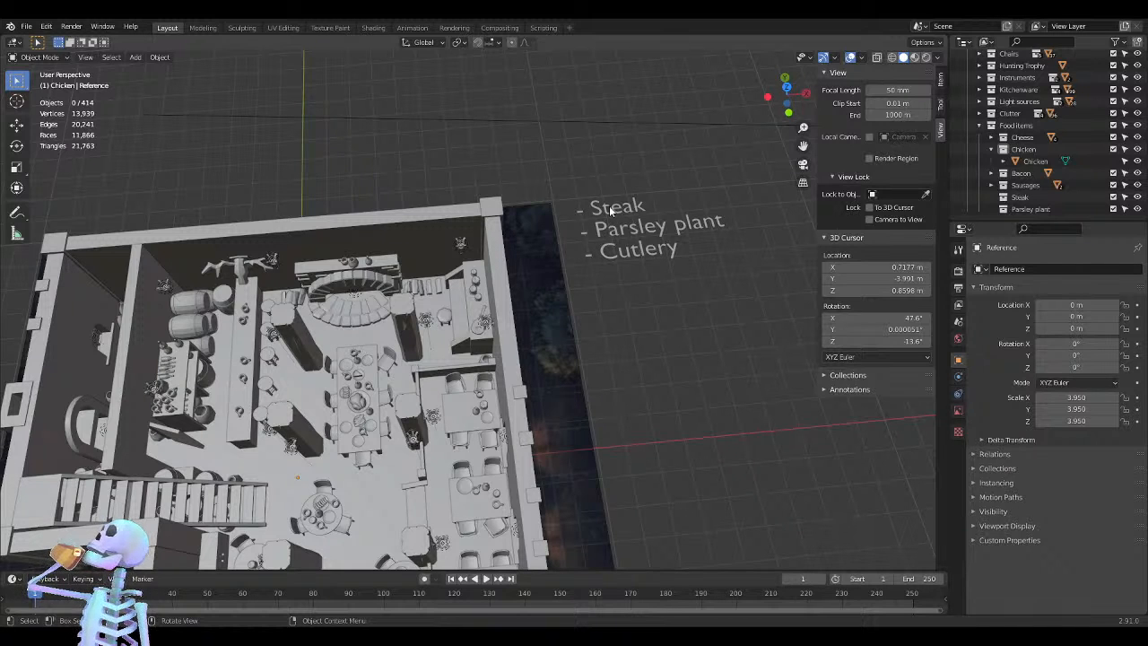
{"action": "left_click", "coordinate": [642, 252]}
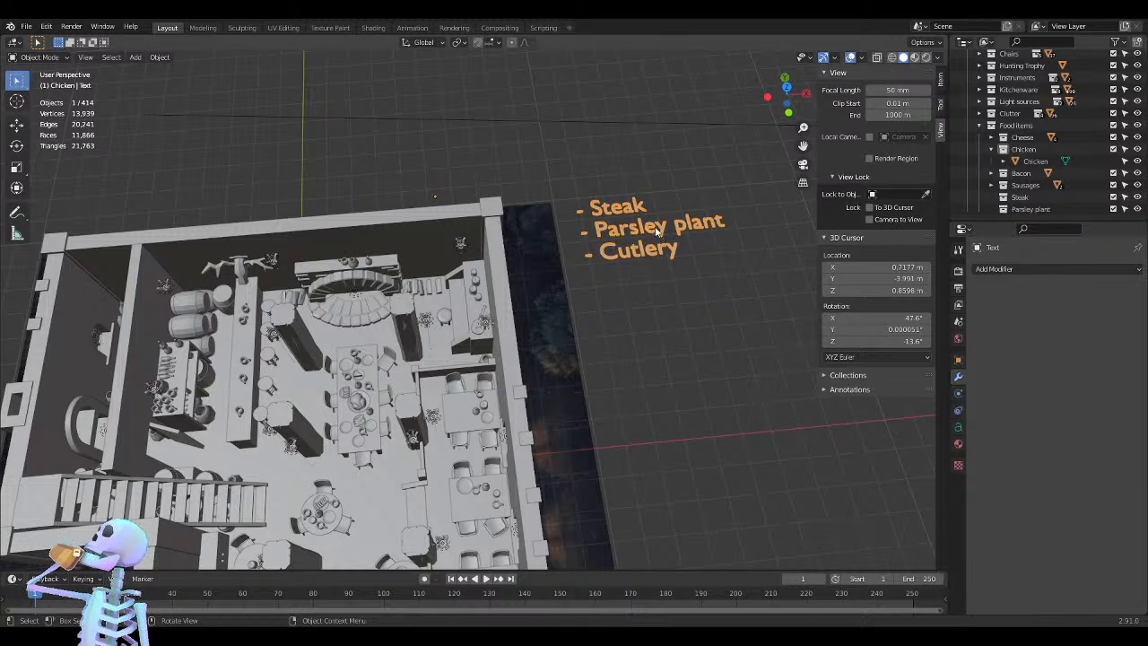
{"action": "left_click", "coordinate": [543, 153]}
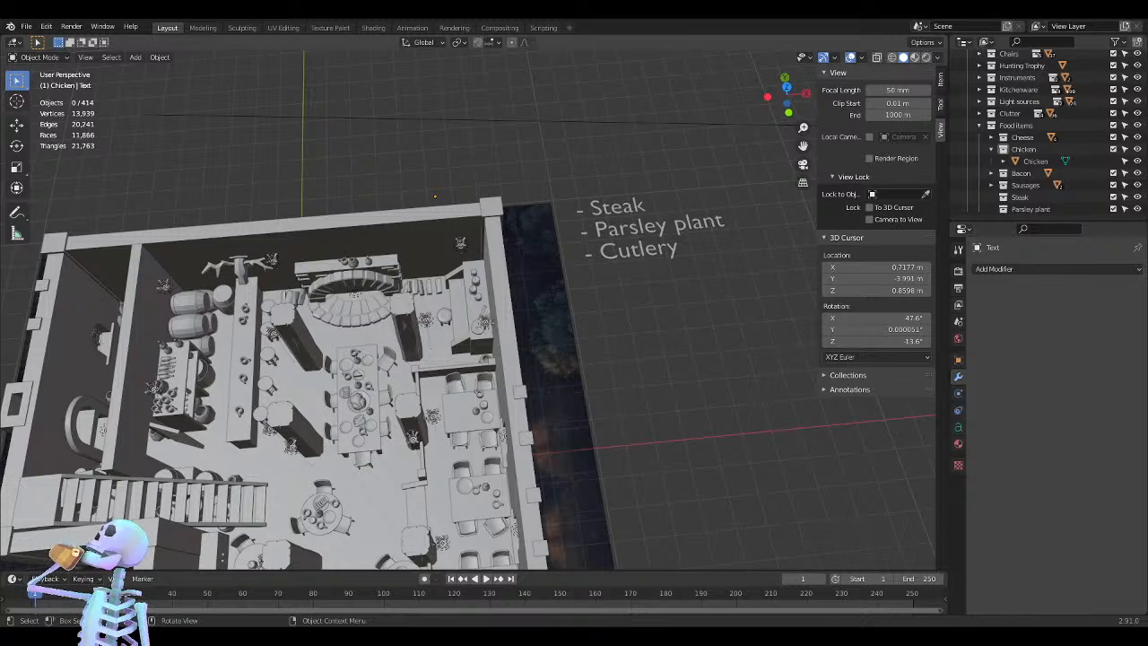
Inspect the food and dishes on the long dining table and the surrounding bar area
{"action": "middle_click_drag", "start_coordinate": [674, 385], "coordinate": [663, 357]}
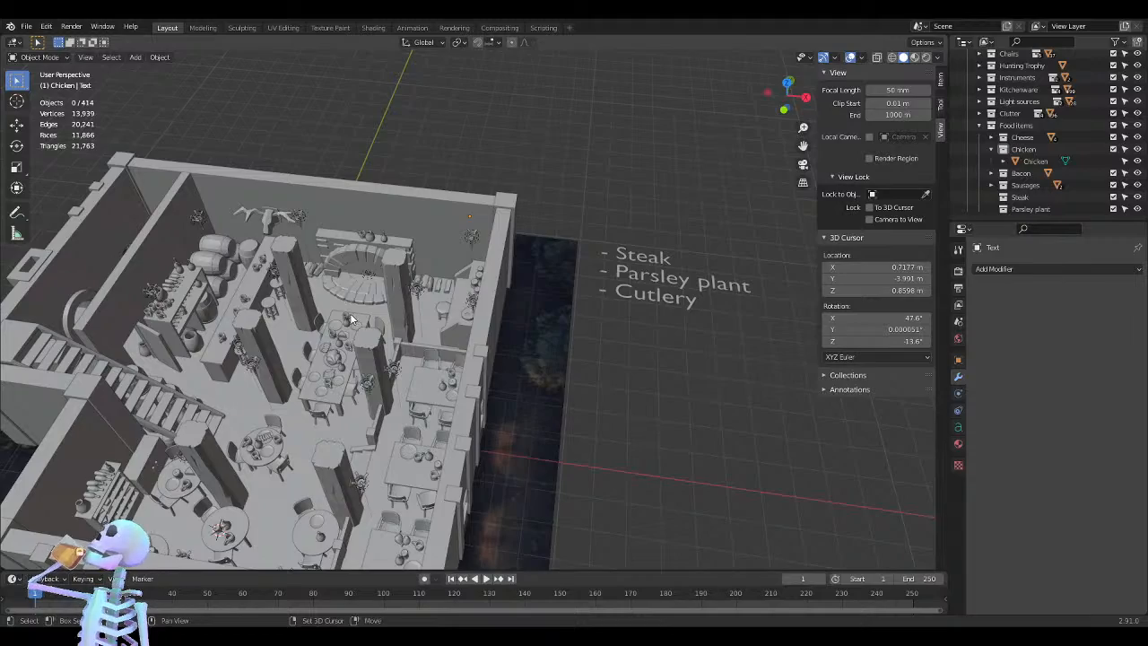
{"action": "middle_click_drag", "start_coordinate": [355, 320], "coordinate": [479, 246], "text": "shift"}
{"action": "scroll", "coordinate": [484, 325], "scroll_direction": "up", "scroll_amount": 8}
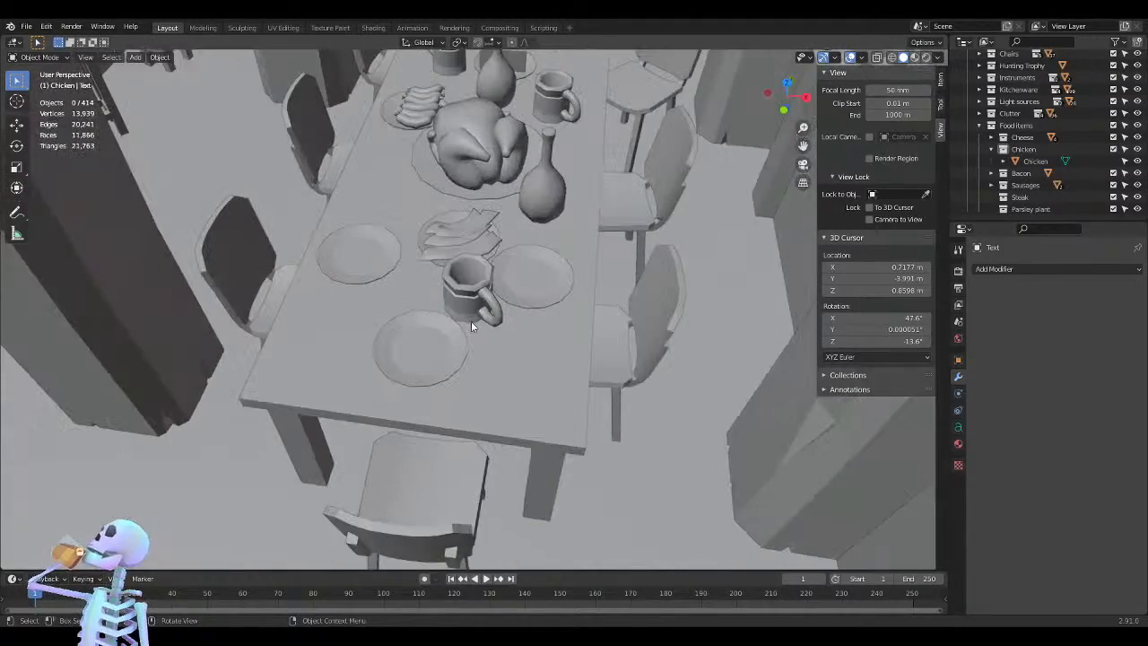
{"action": "scroll", "coordinate": [398, 257], "scroll_direction": "down", "scroll_amount": 5}
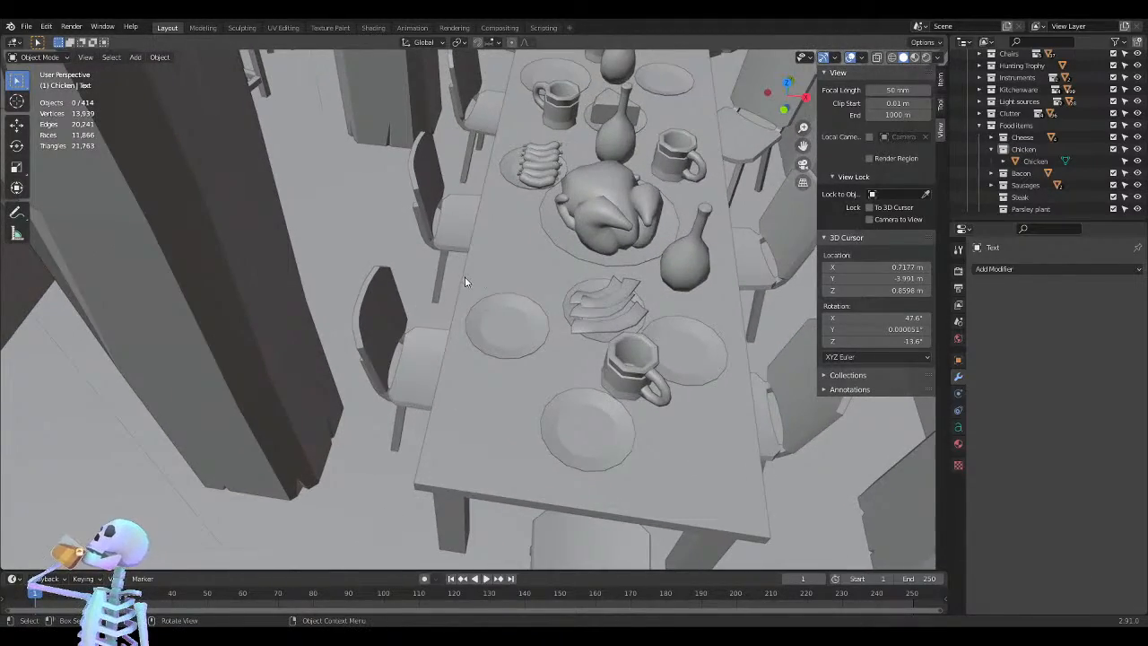
{"action": "scroll", "coordinate": [464, 280], "scroll_direction": "down", "scroll_amount": 2}
{"action": "middle_click_drag", "start_coordinate": [366, 236], "coordinate": [444, 319], "text": "shift"}
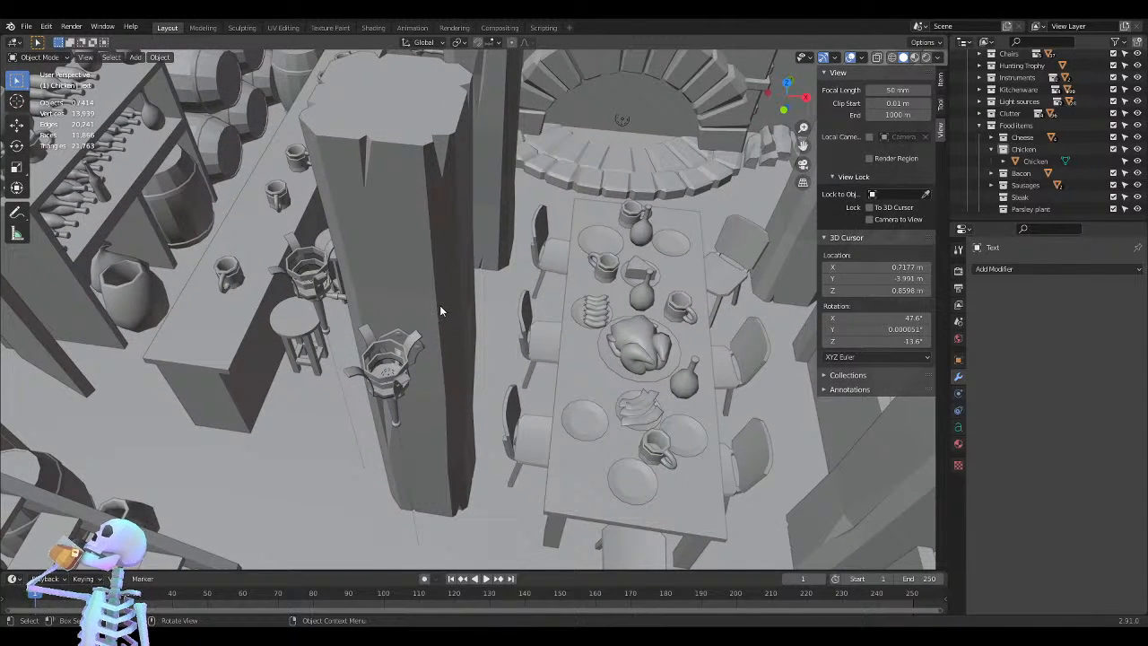
{"action": "scroll", "coordinate": [436, 303], "scroll_direction": "down", "scroll_amount": 5}
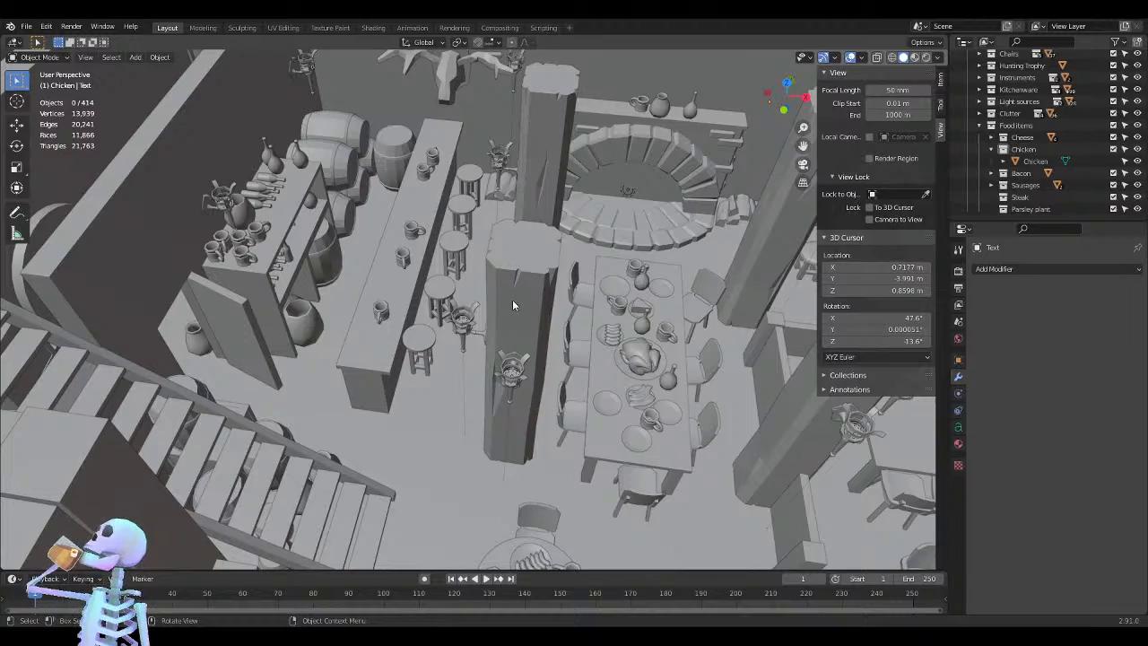
{"action": "mouse_move", "coordinate": [513, 306]}
{"action": "middle_mouse_down"}
{"action": "mouse_move", "coordinate": [457, 292]}
{"action": "mouse_move", "coordinate": [511, 314]}
{"action": "middle_mouse_up"}
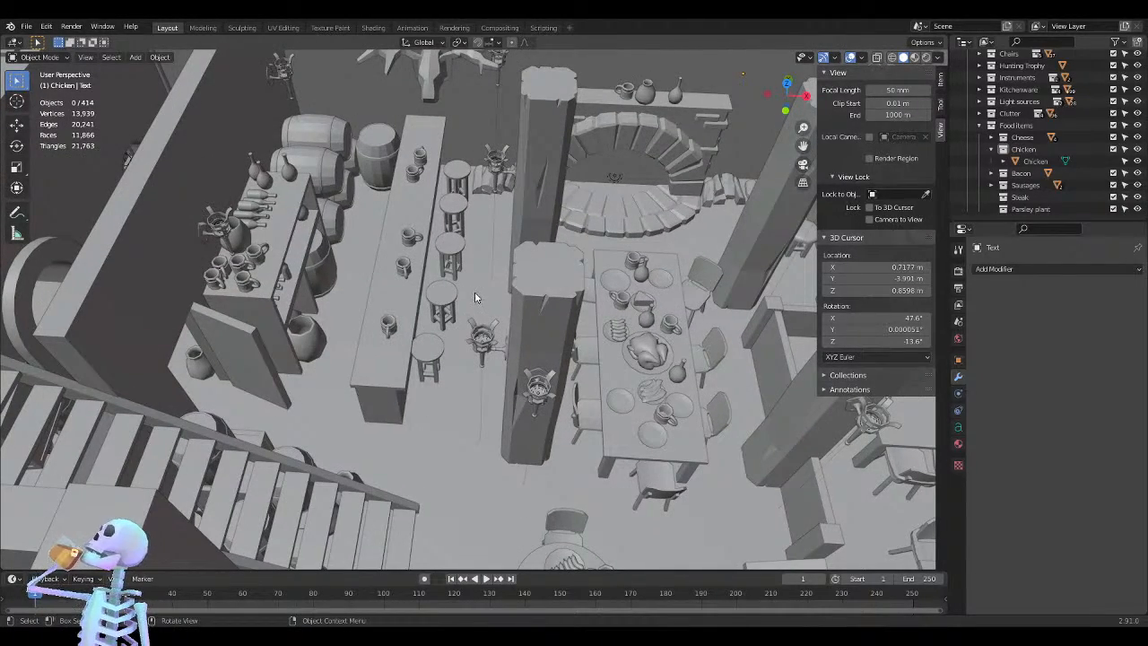
{"action": "middle_click_drag", "start_coordinate": [473, 296], "coordinate": [509, 298]}
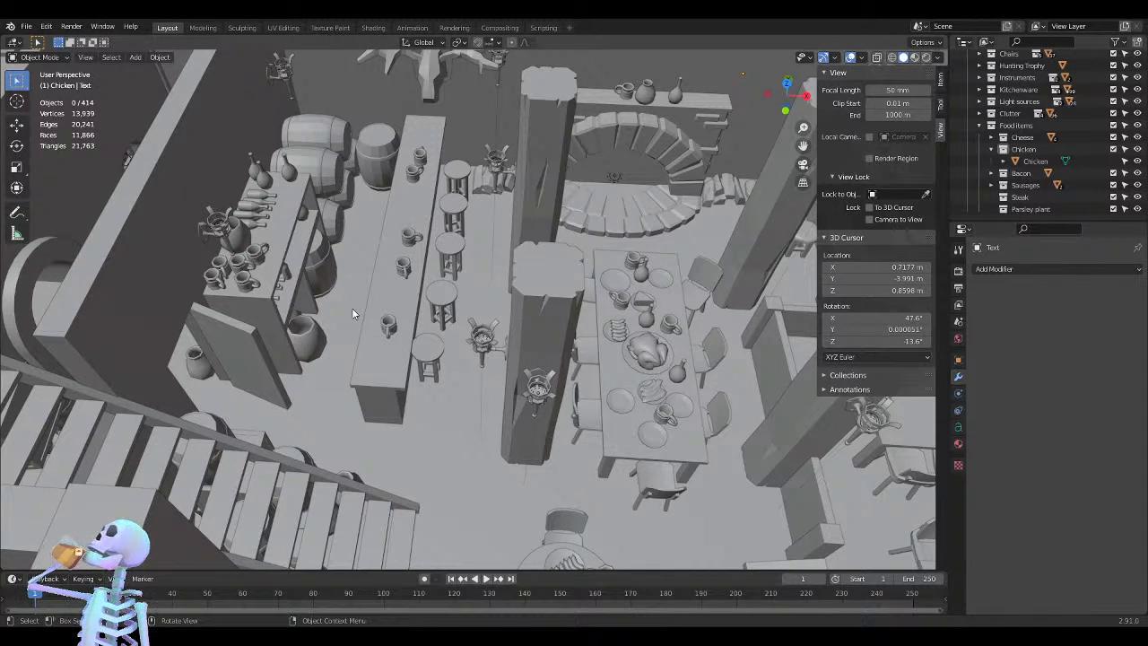
{"action": "scroll", "coordinate": [354, 312], "scroll_direction": "down", "scroll_amount": 8}
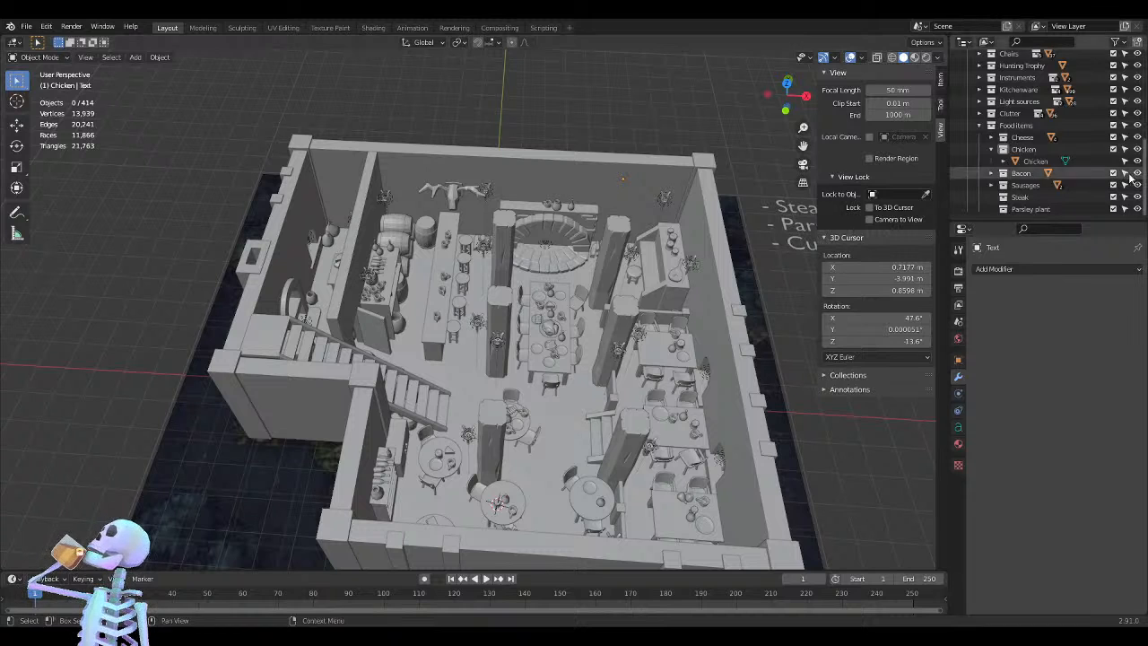
Isolate the tavern map reference image in local view and make the Steak collection active
{"action": "left_click", "coordinate": [992, 150]}
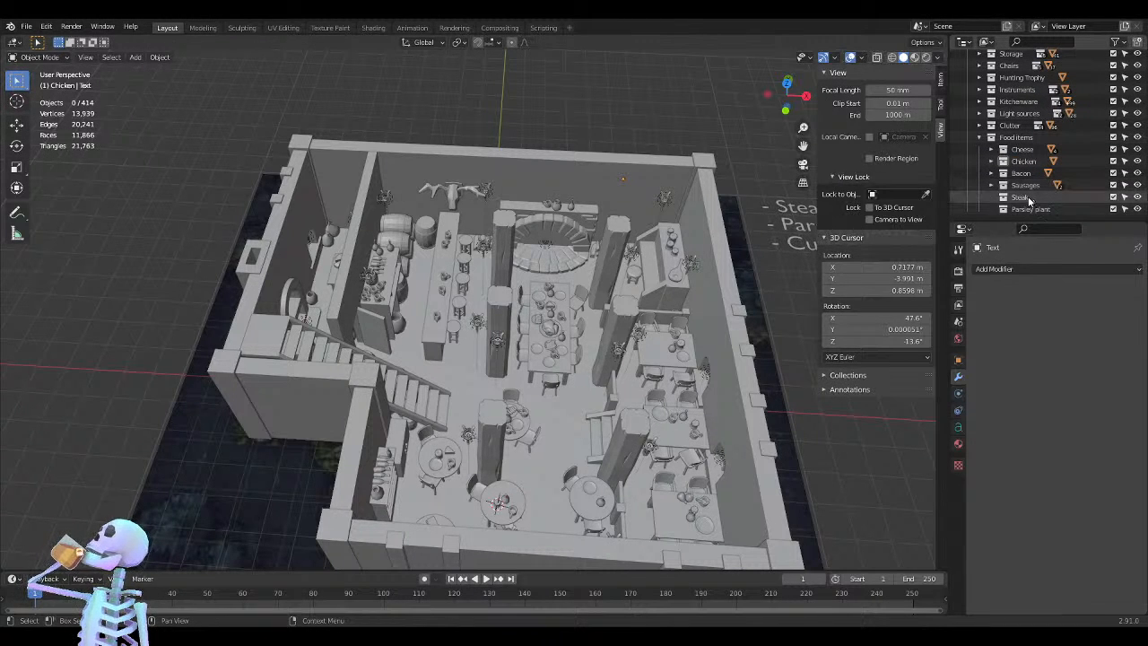
{"action": "left_click", "coordinate": [1025, 198]}
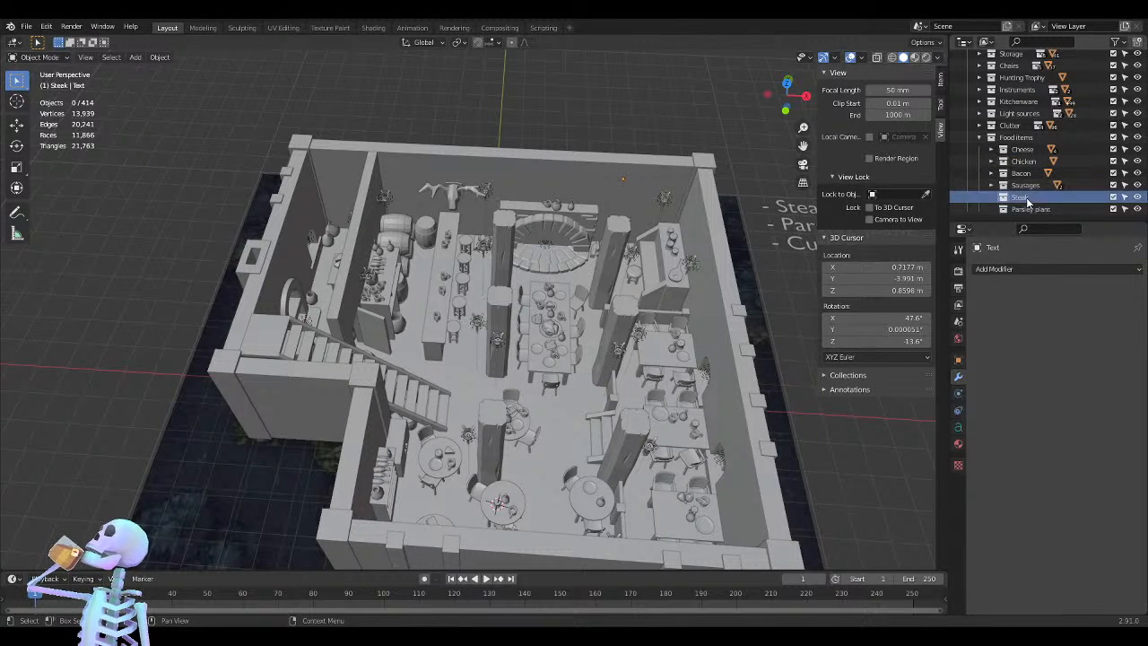
{"action": "left_click", "coordinate": [761, 330]}
{"action": "key", "text": "KP_Divide"}
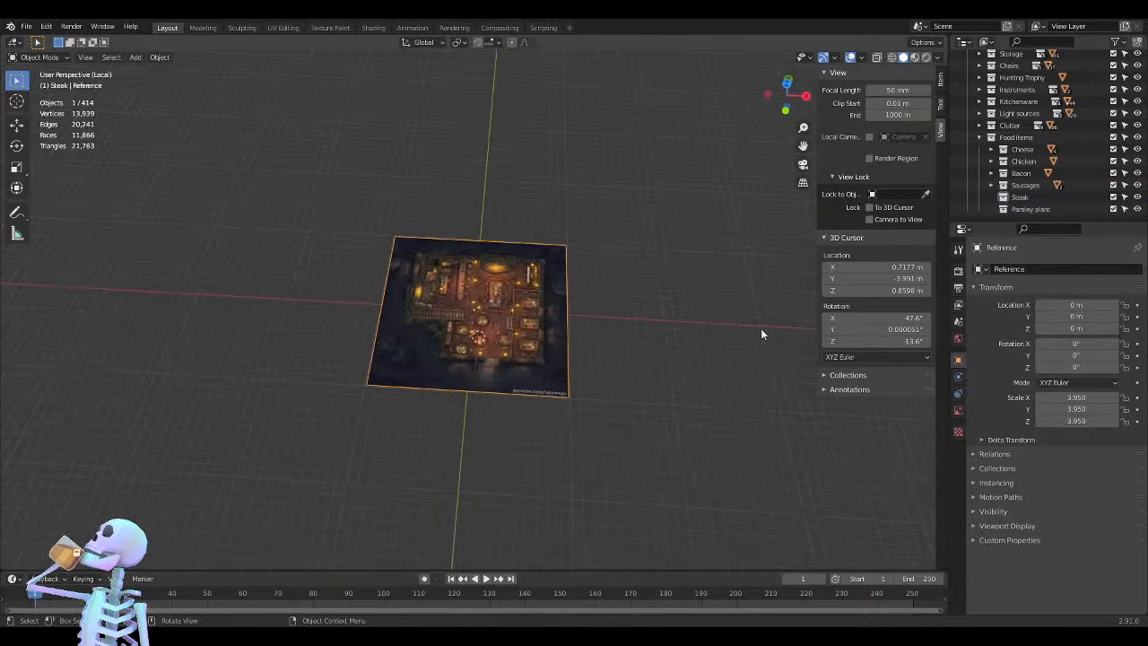
{"action": "left_click", "coordinate": [1026, 196]}
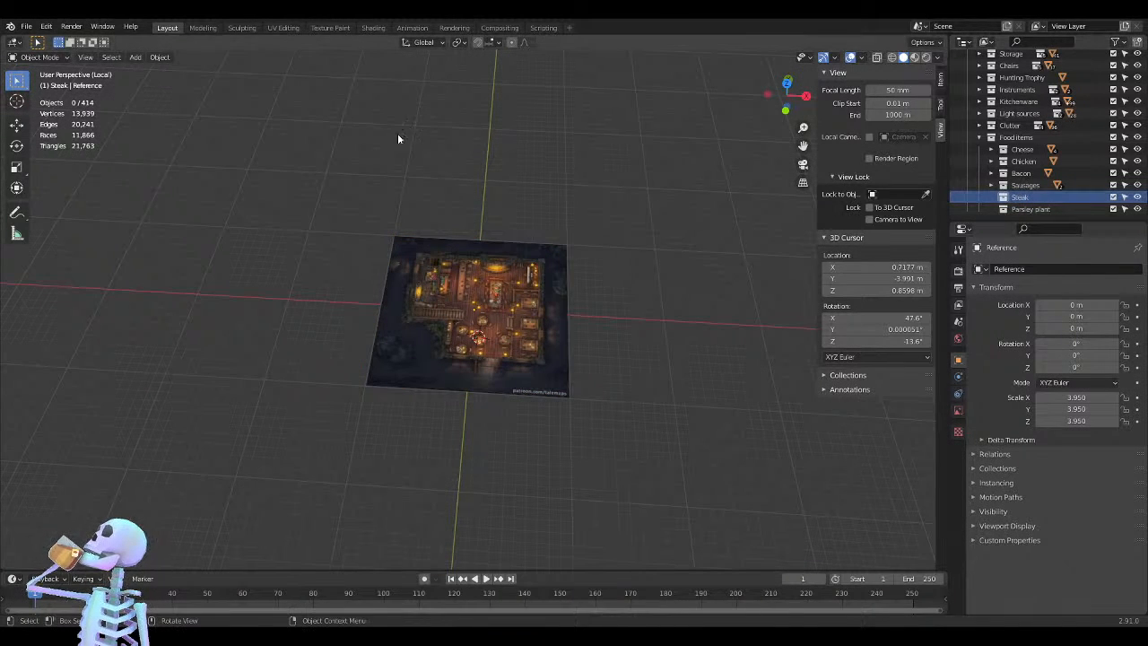
Add a cylinder mesh to the Steak collection and view it from the top over the reference map
{"action": "left_click", "coordinate": [133, 56]}
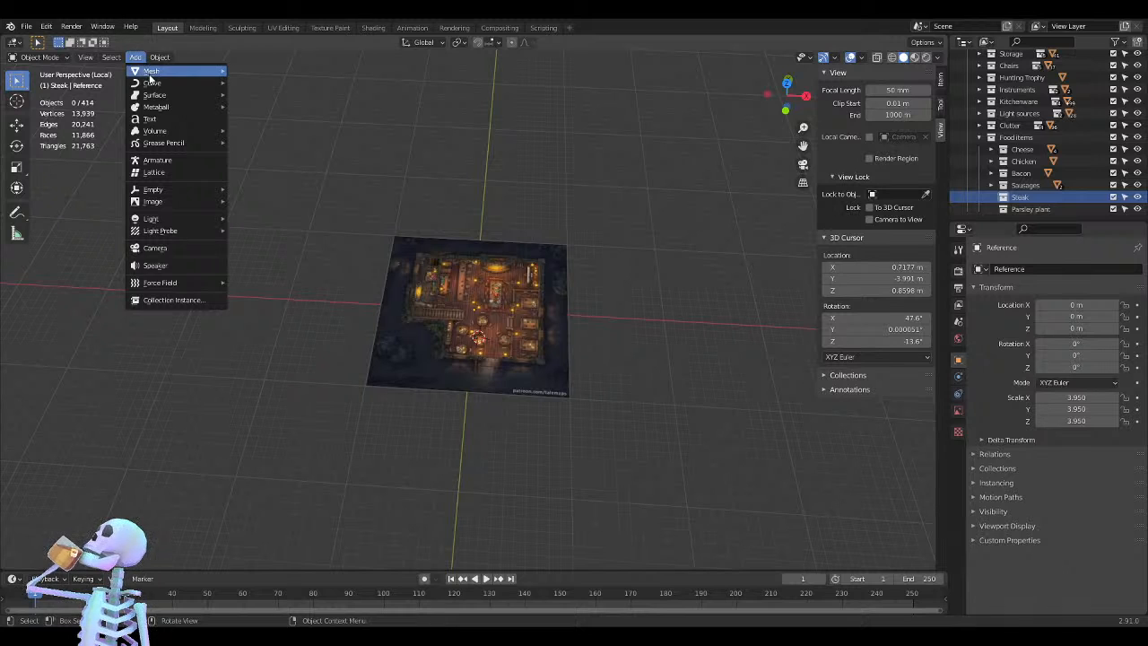
{"action": "mouse_move", "coordinate": [150, 86]}
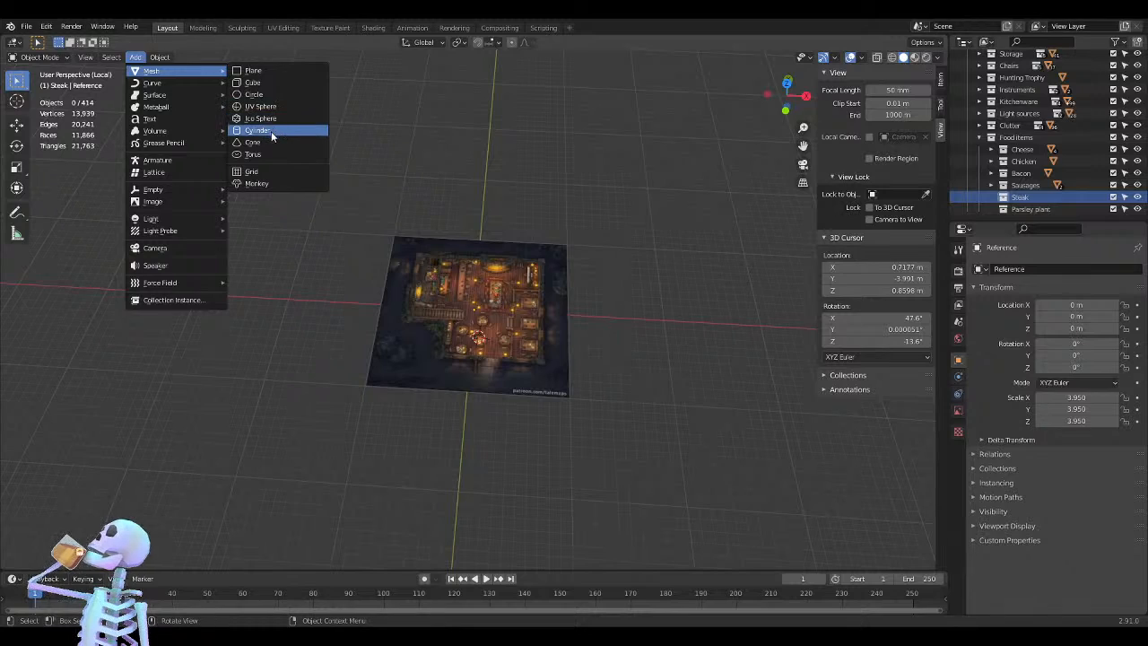
{"action": "left_click", "coordinate": [271, 131]}
{"action": "scroll", "coordinate": [525, 257], "scroll_direction": "up", "scroll_amount": 3}
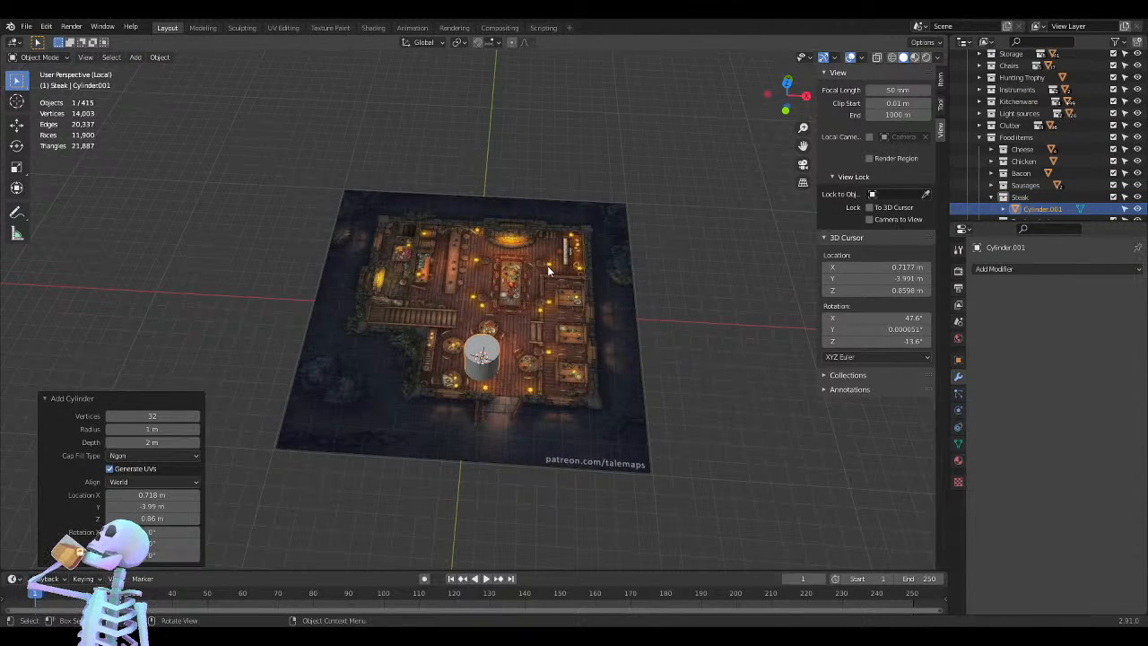
{"action": "key", "text": "KP_7"}
{"action": "scroll", "coordinate": [542, 350], "scroll_direction": "up", "scroll_amount": 4}
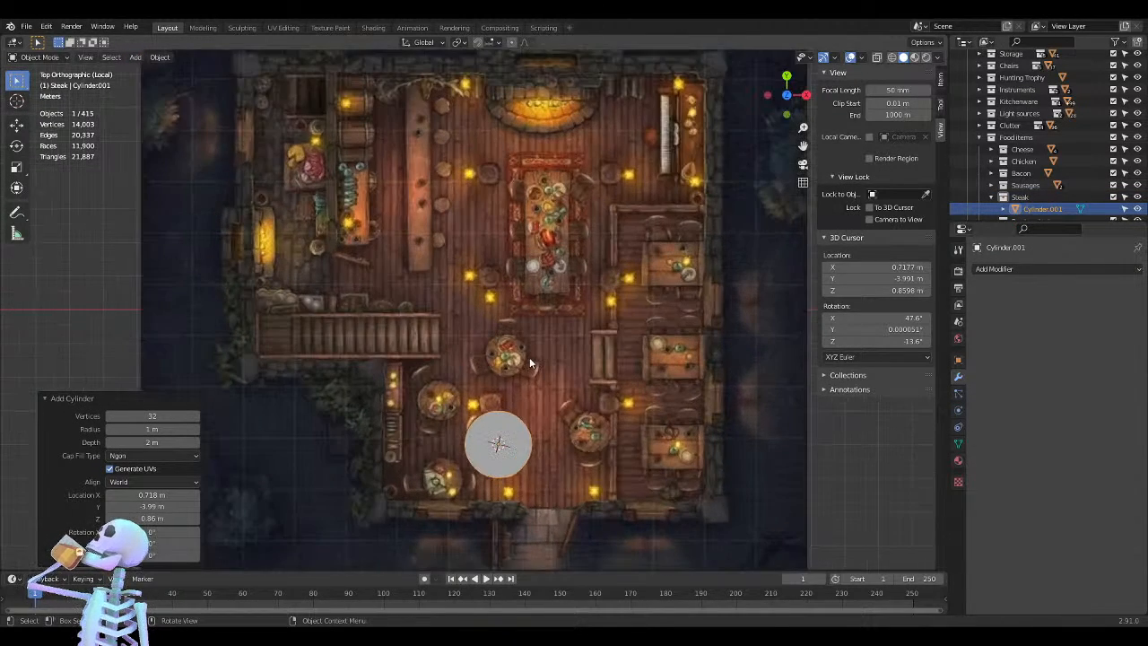
{"action": "middle_click_drag", "start_coordinate": [525, 384], "coordinate": [475, 258], "text": "shift"}
Set the new cylinder's vertex count to 8
{"action": "left_click", "coordinate": [168, 417]}
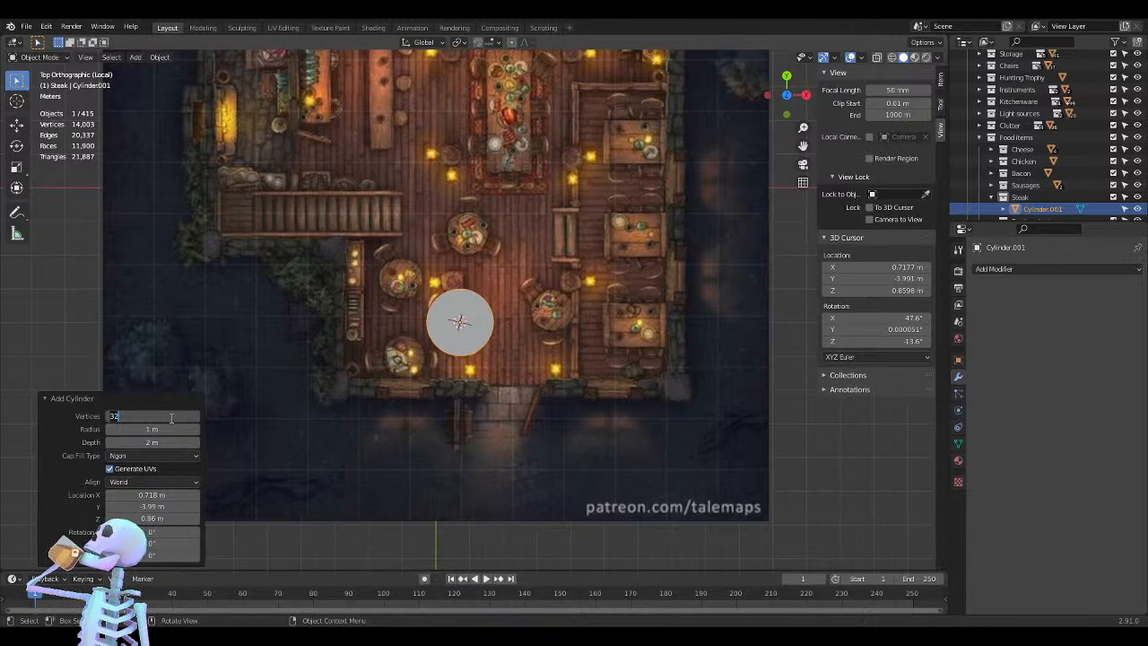
{"action": "type", "text": "8"}
{"action": "key", "text": "Return"}
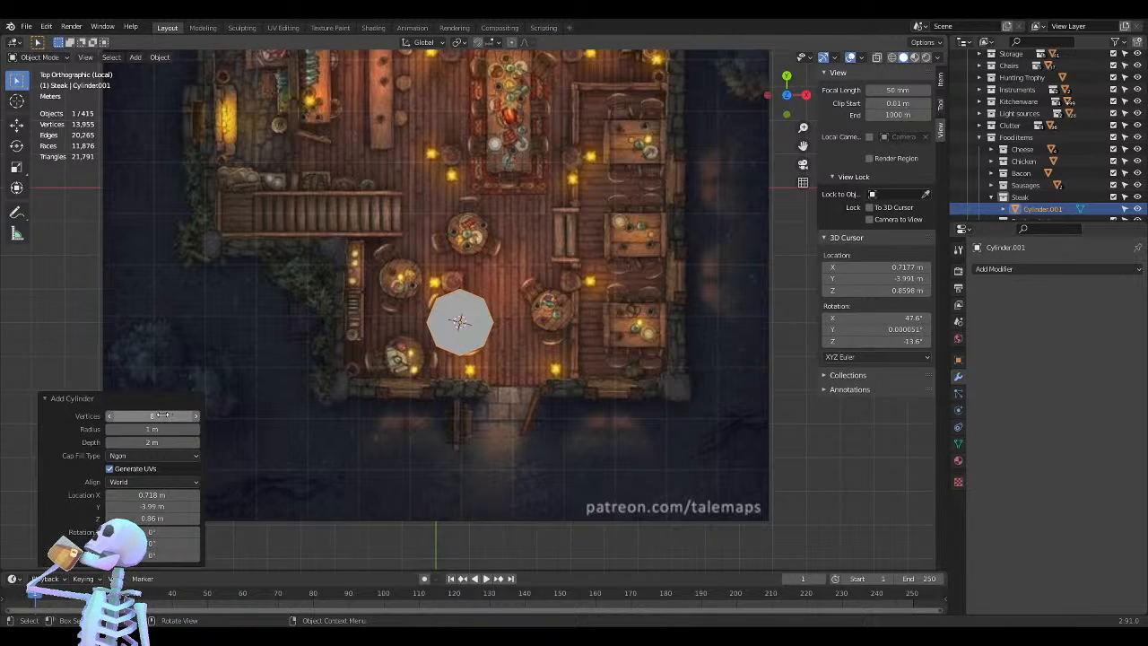
{"action": "middle_click_drag", "start_coordinate": [319, 255], "coordinate": [336, 177], "text": "shift"}
{"action": "scroll", "coordinate": [408, 175], "scroll_direction": "up", "scroll_amount": 2}
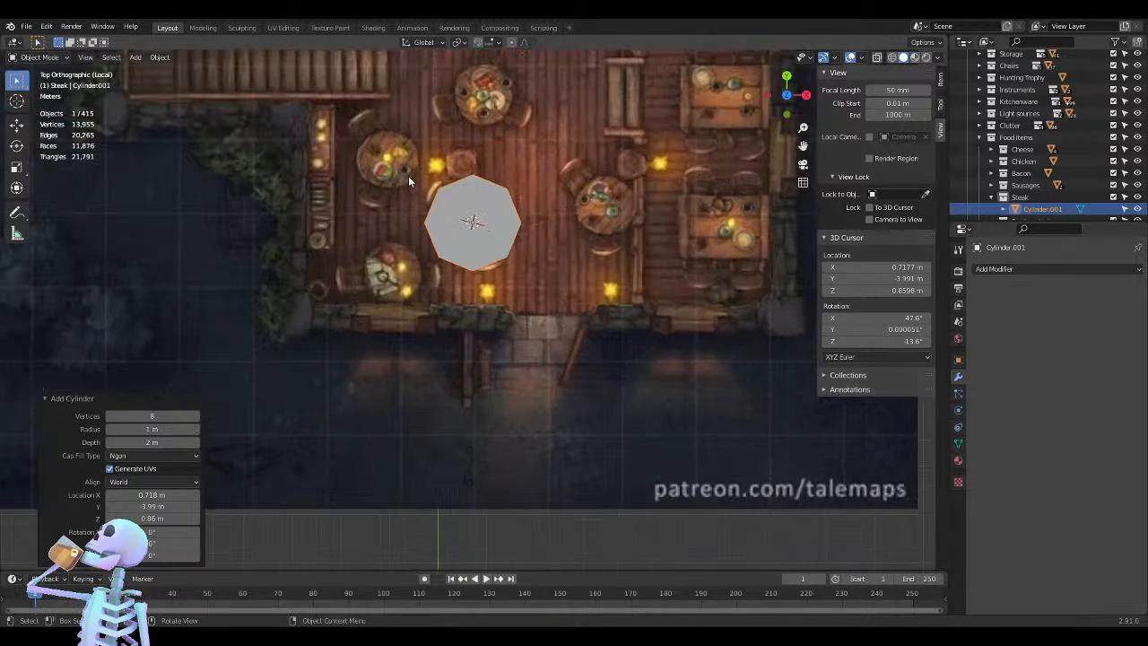
{"action": "middle_click_drag", "start_coordinate": [408, 176], "coordinate": [412, 262], "text": "shift"}
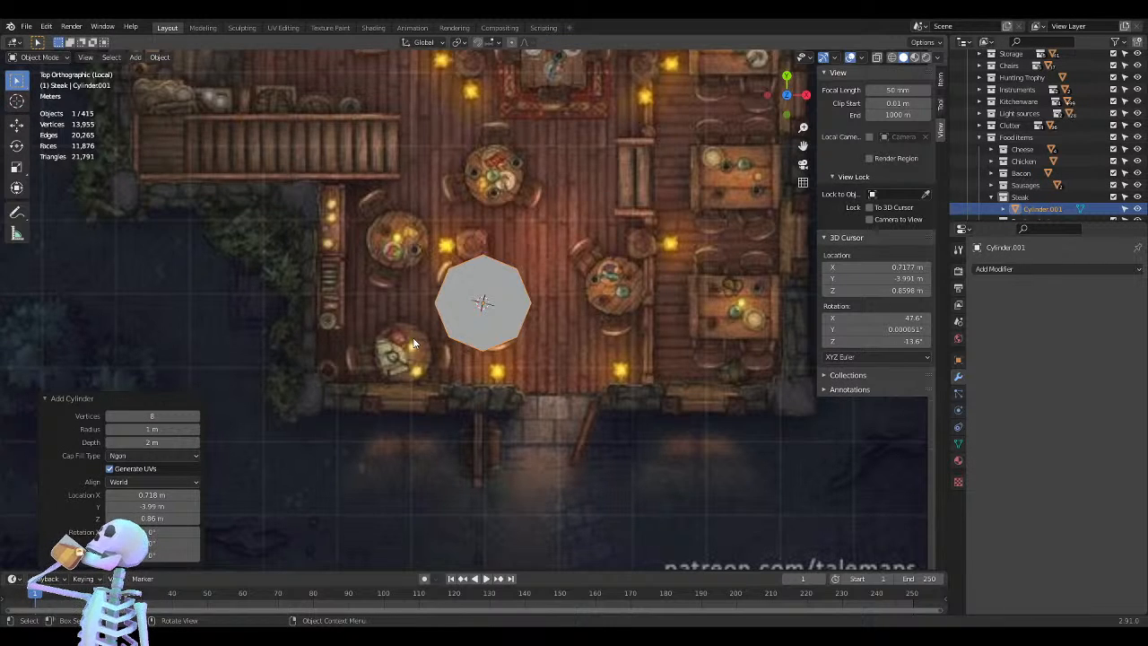
{"action": "middle_click_drag", "start_coordinate": [541, 268], "coordinate": [487, 436], "text": "shift"}
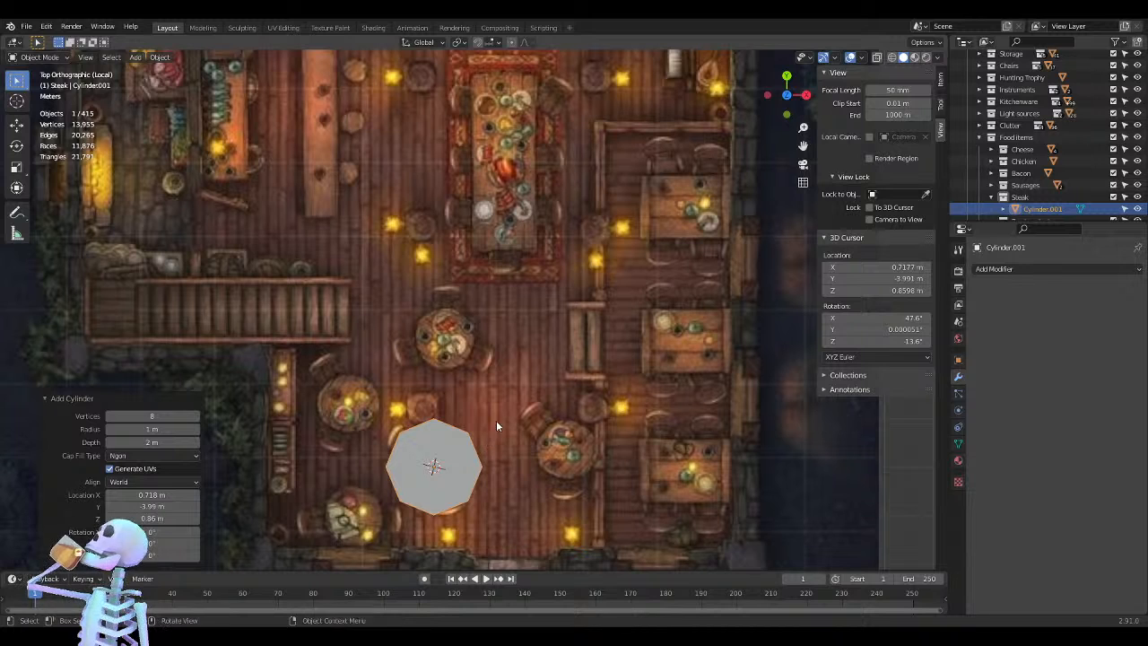
{"action": "key", "text": "s"}
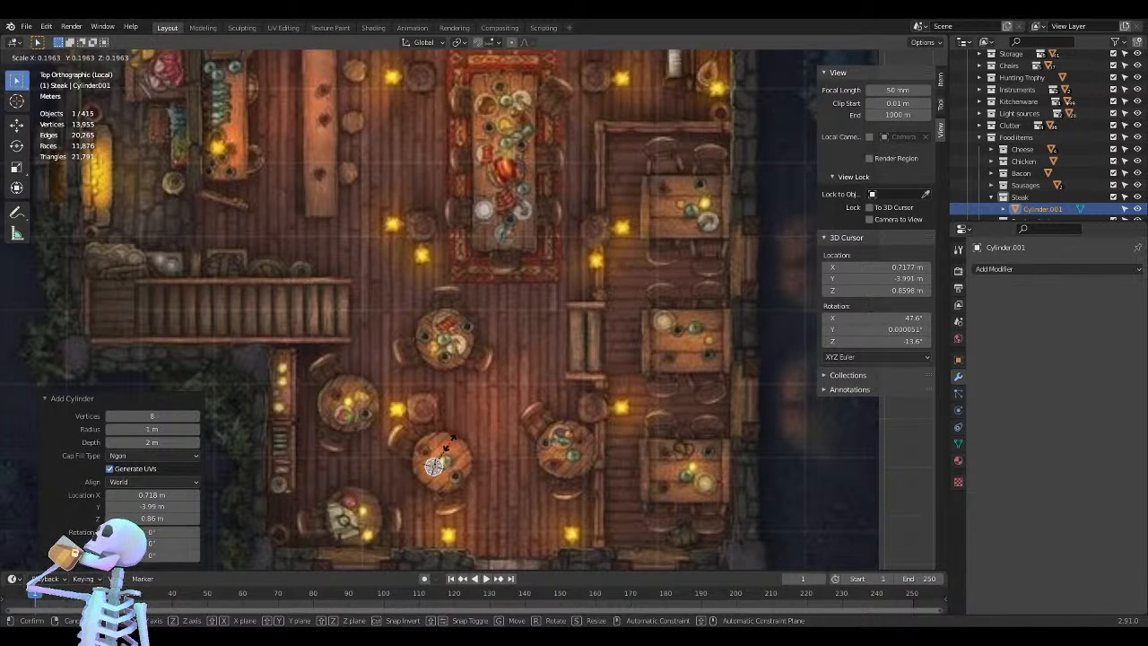
{"action": "left_click", "coordinate": [448, 443]}
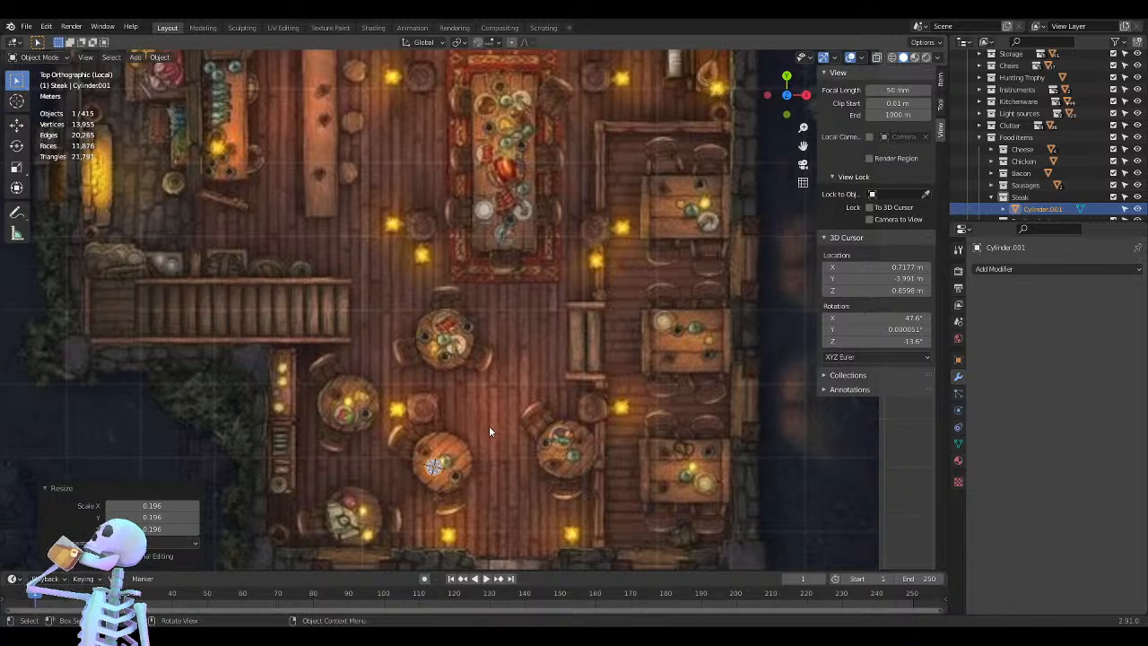
{"action": "key", "text": "ctrl+z"}
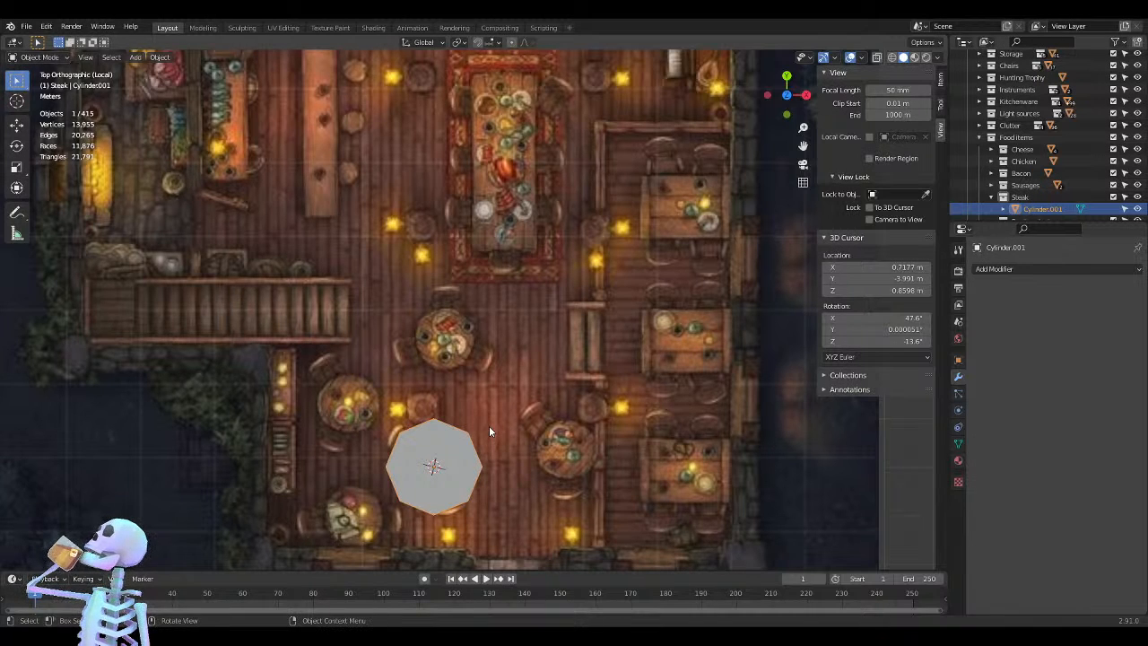
Scale the cylinder's entire mesh down to about 0.22 of its size in Edit Mode, then return to Object Mode
{"action": "key", "text": "Tab"}
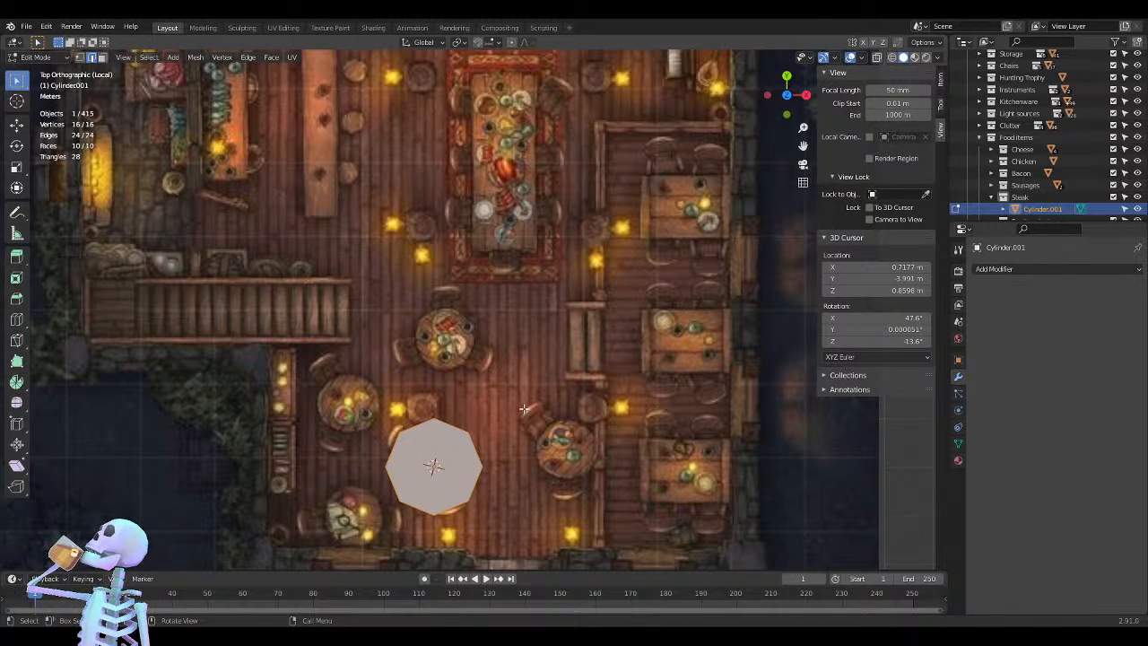
{"action": "key", "text": "s"}
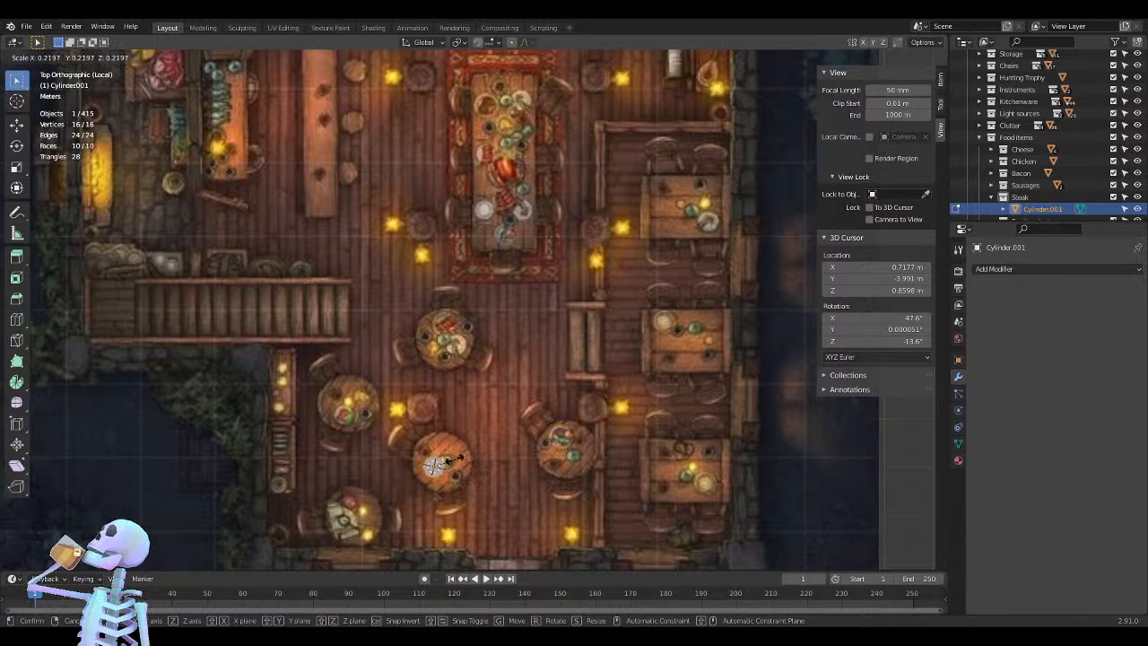
{"action": "left_click", "coordinate": [455, 460]}
{"action": "key", "text": "Tab"}
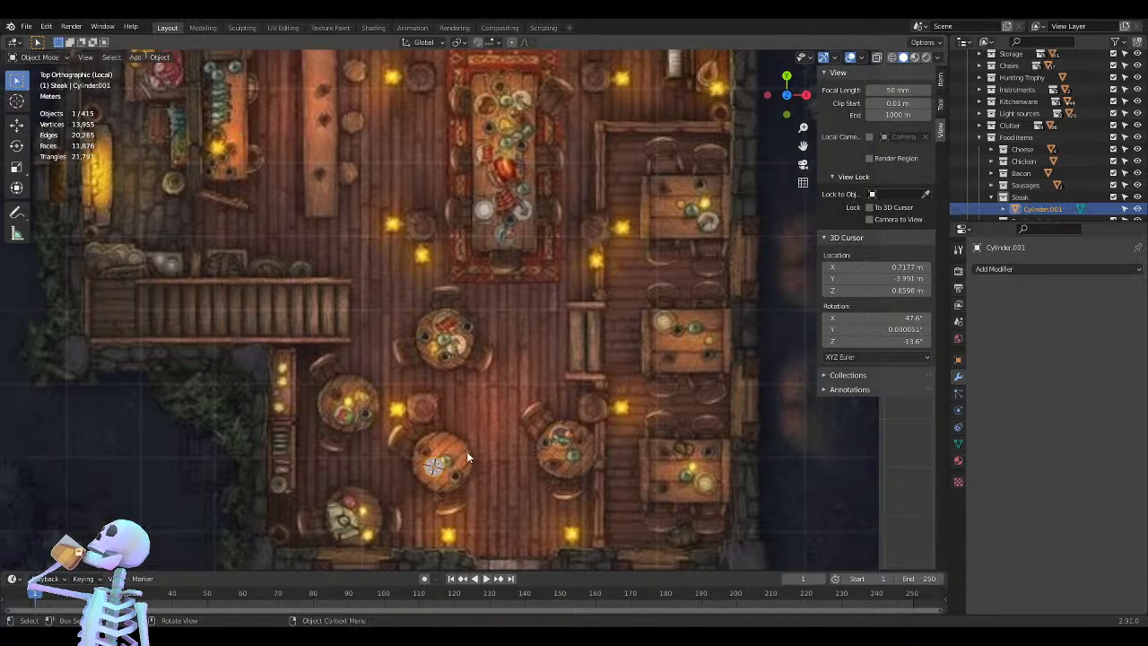
Move the small cylinder over the reference map to just beside the upper end of the long dining table
{"action": "key", "text": "g"}
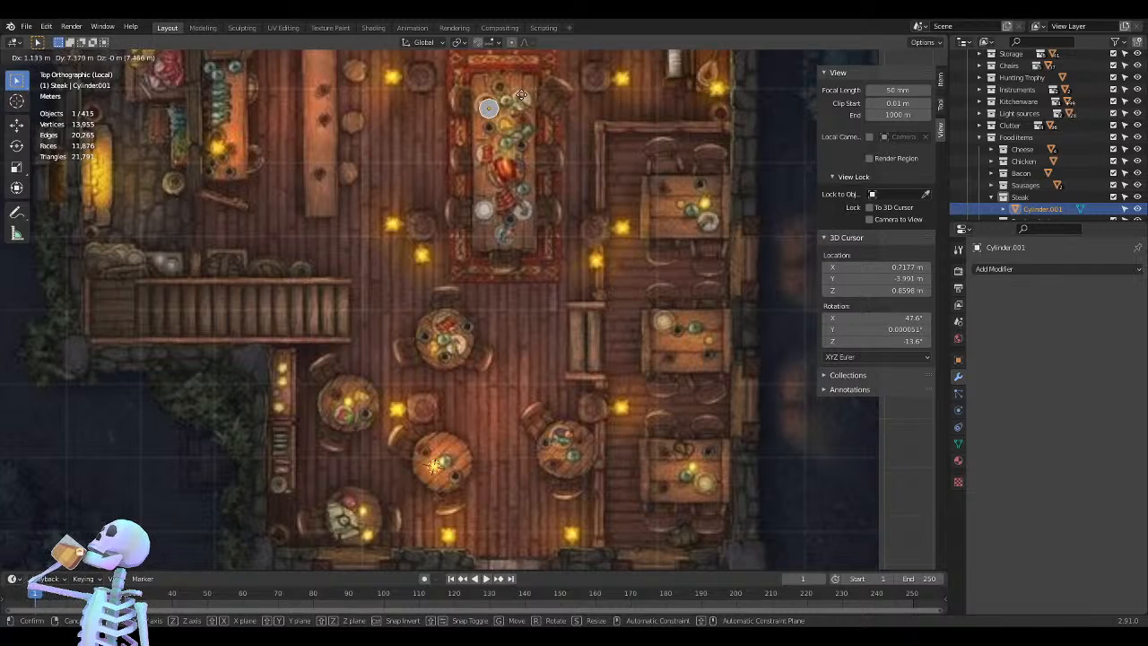
{"action": "left_click", "coordinate": [503, 97]}
{"action": "scroll", "coordinate": [489, 327], "scroll_direction": "up", "scroll_amount": 8}
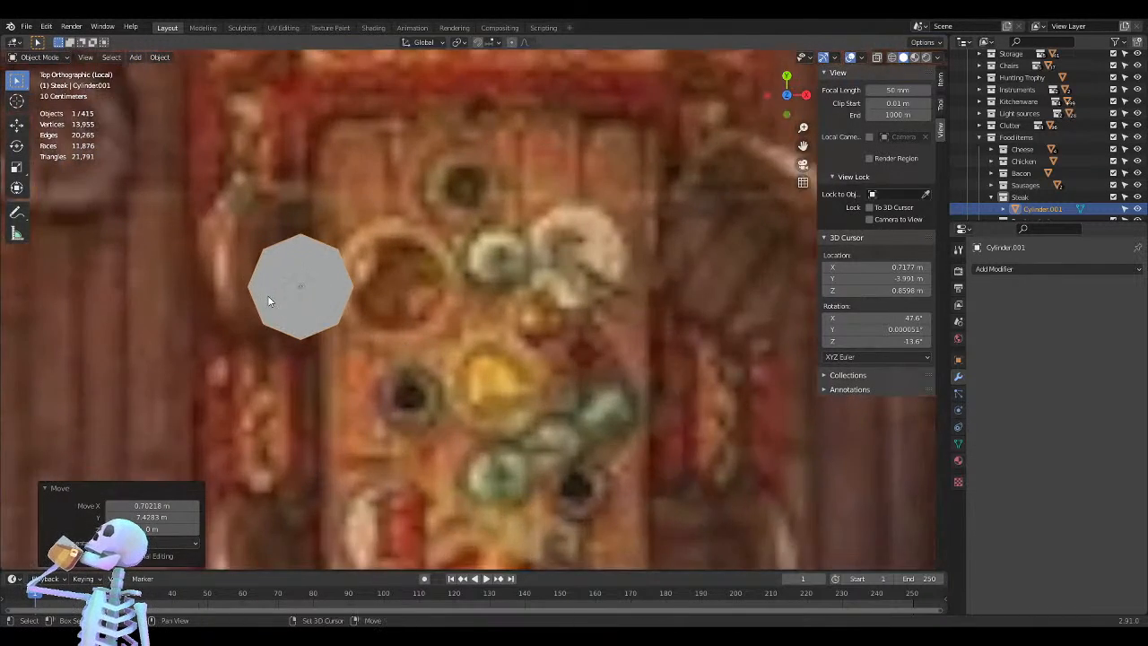
{"action": "middle_click_drag", "start_coordinate": [268, 300], "coordinate": [442, 343], "text": "shift"}
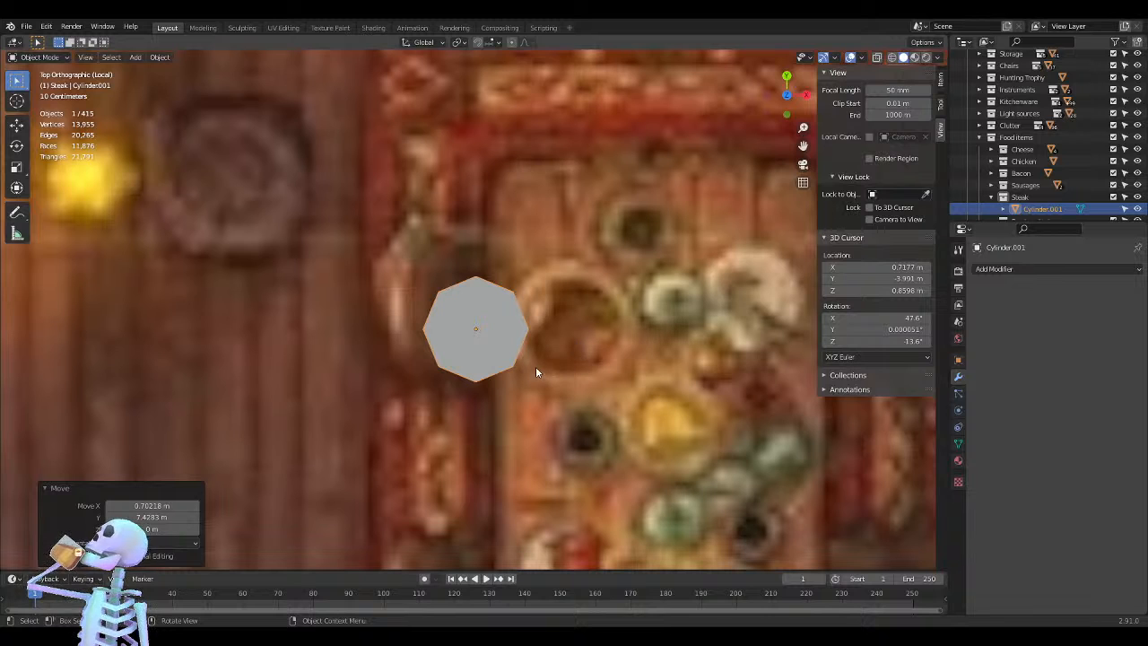
{"action": "scroll", "coordinate": [571, 375], "scroll_direction": "down", "scroll_amount": 2}
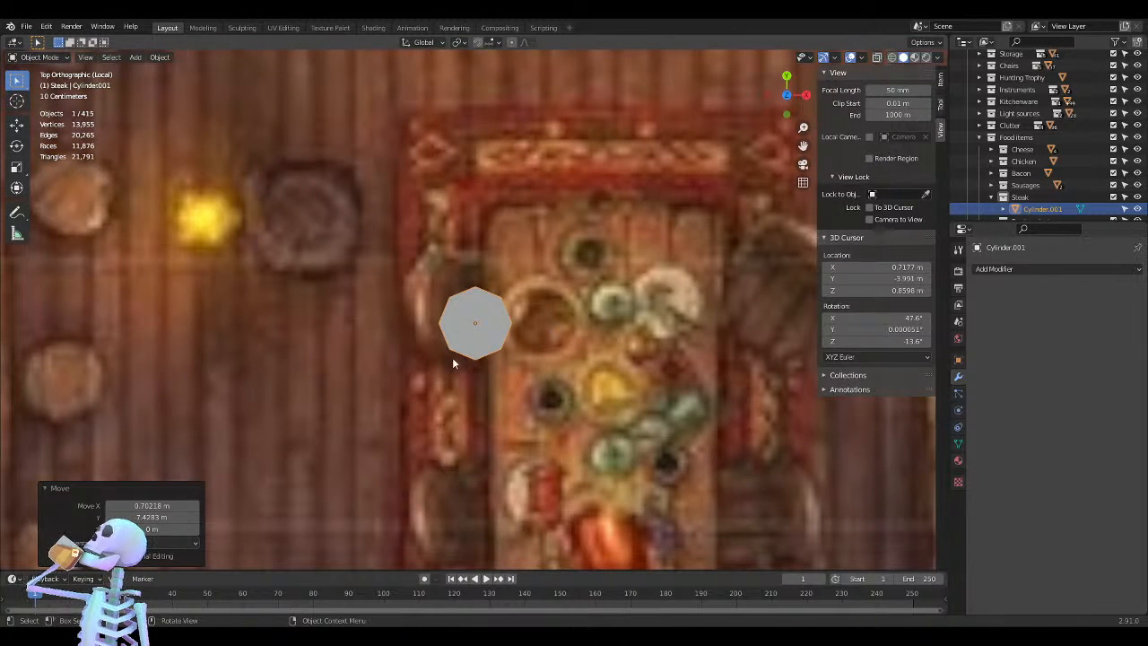
{"action": "scroll", "coordinate": [452, 363], "scroll_direction": "down", "scroll_amount": 4}
{"action": "scroll", "coordinate": [475, 363], "scroll_direction": "up", "scroll_amount": 4}
{"action": "scroll", "coordinate": [529, 357], "scroll_direction": "down", "scroll_amount": 2}
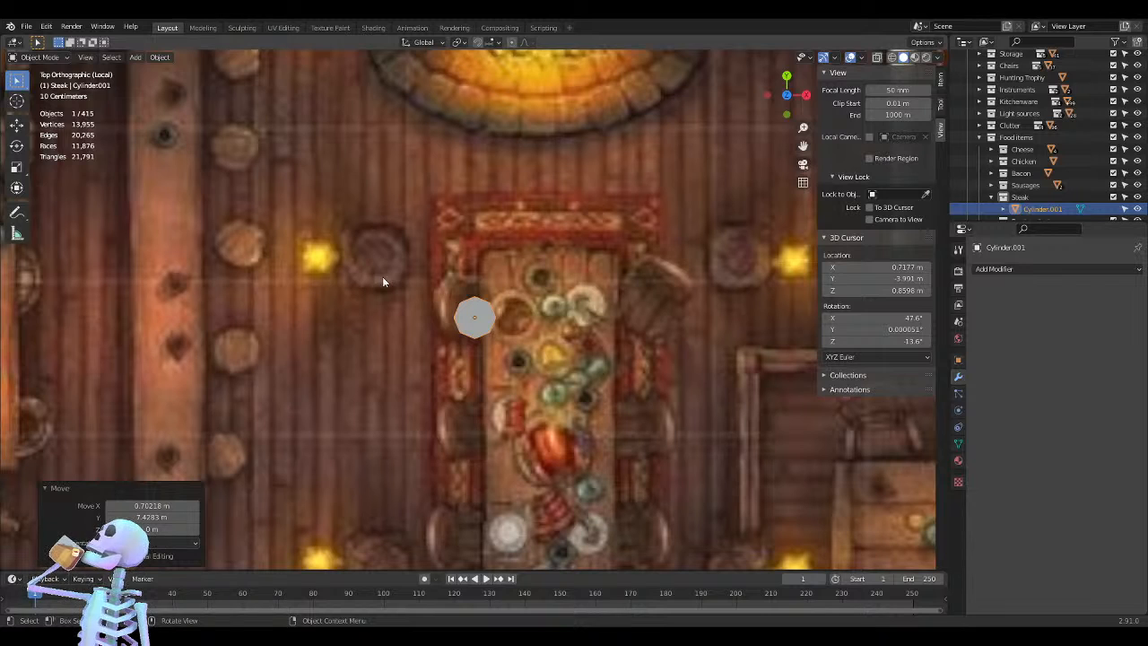
{"action": "scroll", "coordinate": [476, 345], "scroll_direction": "up", "scroll_amount": 3}
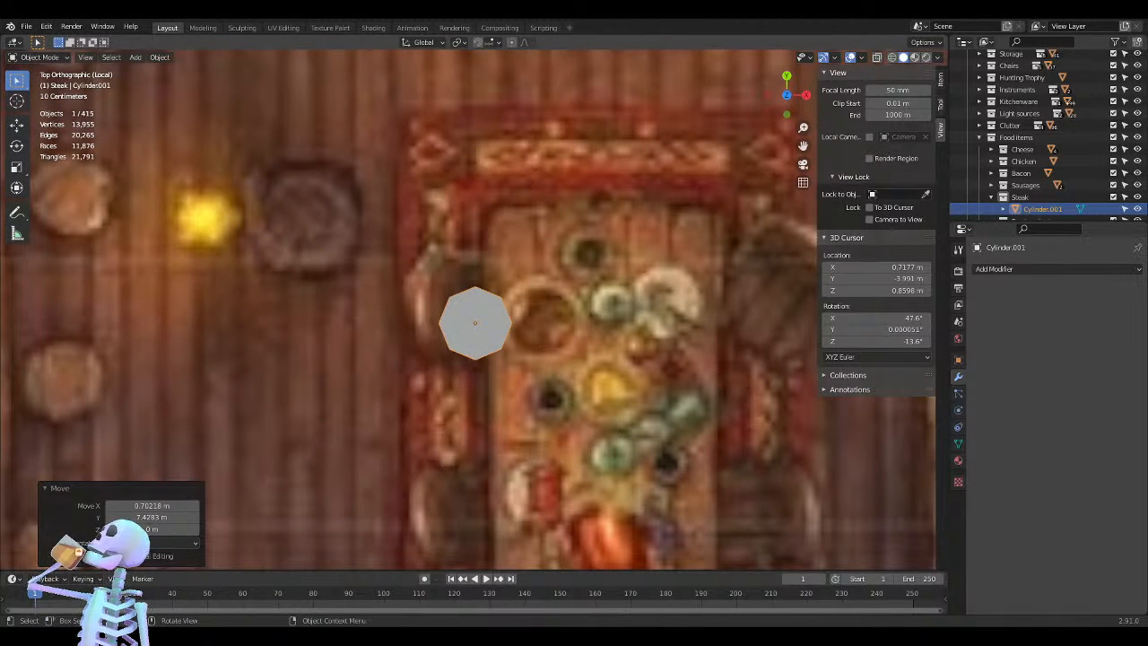
{"action": "scroll", "coordinate": [478, 302], "scroll_direction": "up", "scroll_amount": 3}
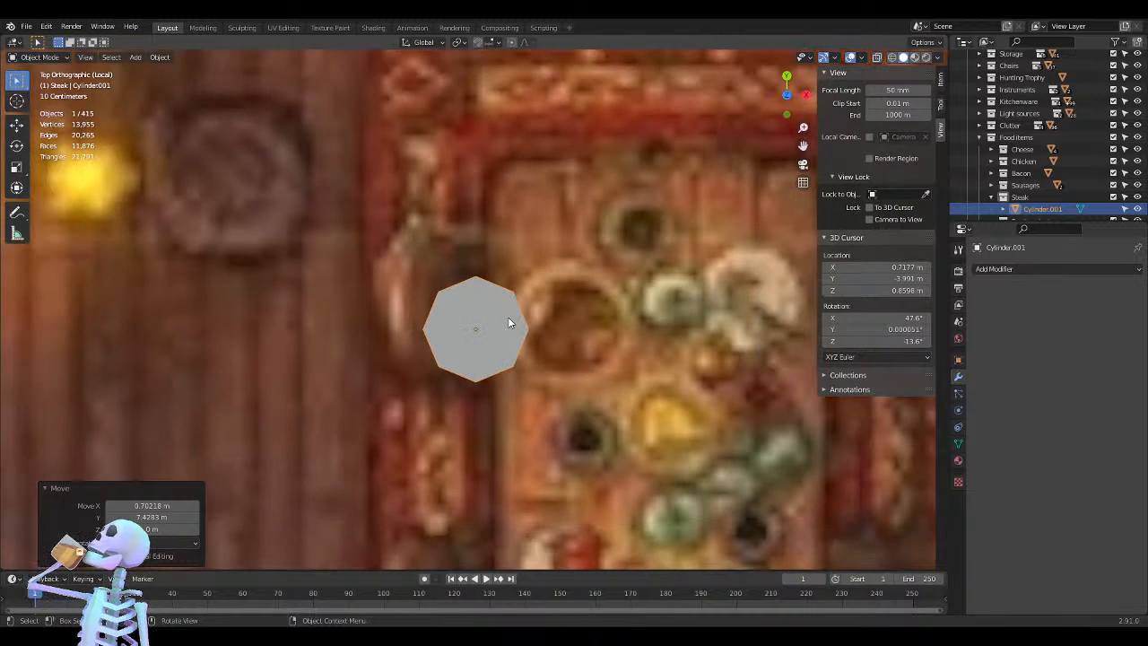
Edit the cylinder's vertices with X-ray on and move the octagon's bottom corner inward about 0.14 m to notch the outline
{"action": "middle_click_drag", "start_coordinate": [511, 321], "coordinate": [494, 263], "text": "shift"}
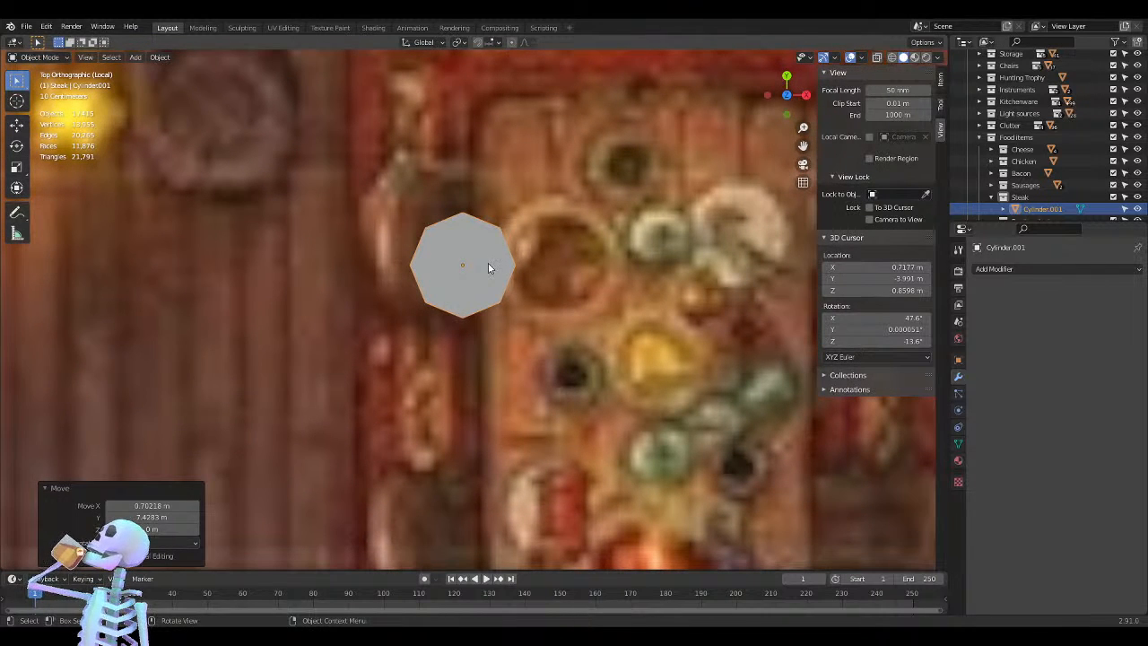
{"action": "key", "text": "Tab"}
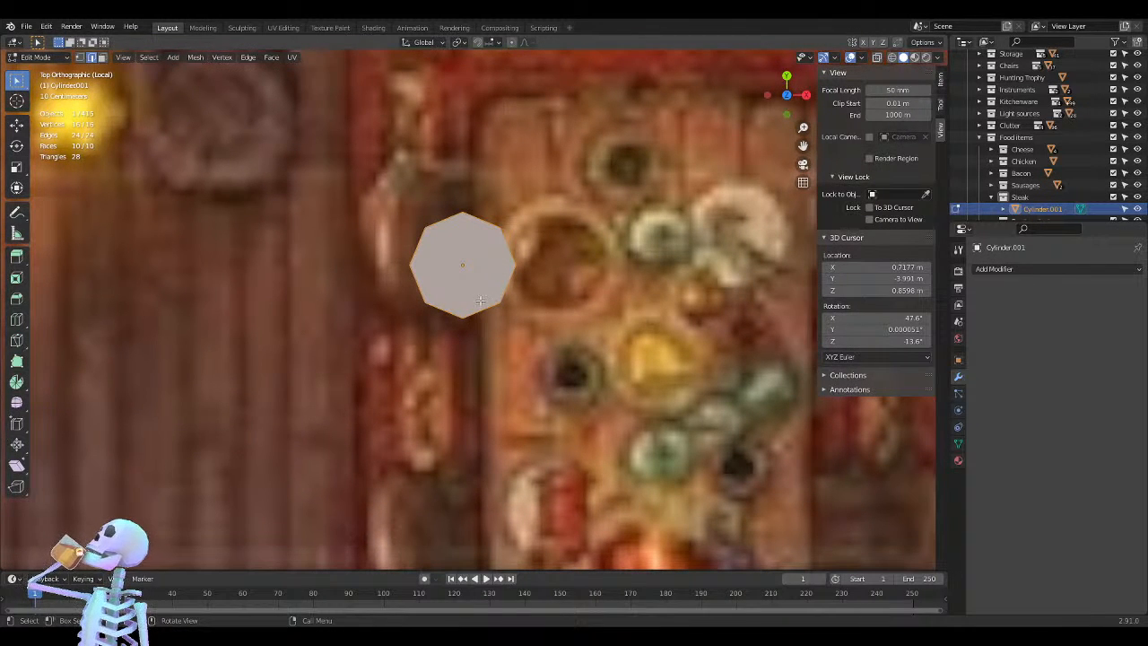
{"action": "left_click", "coordinate": [478, 301]}
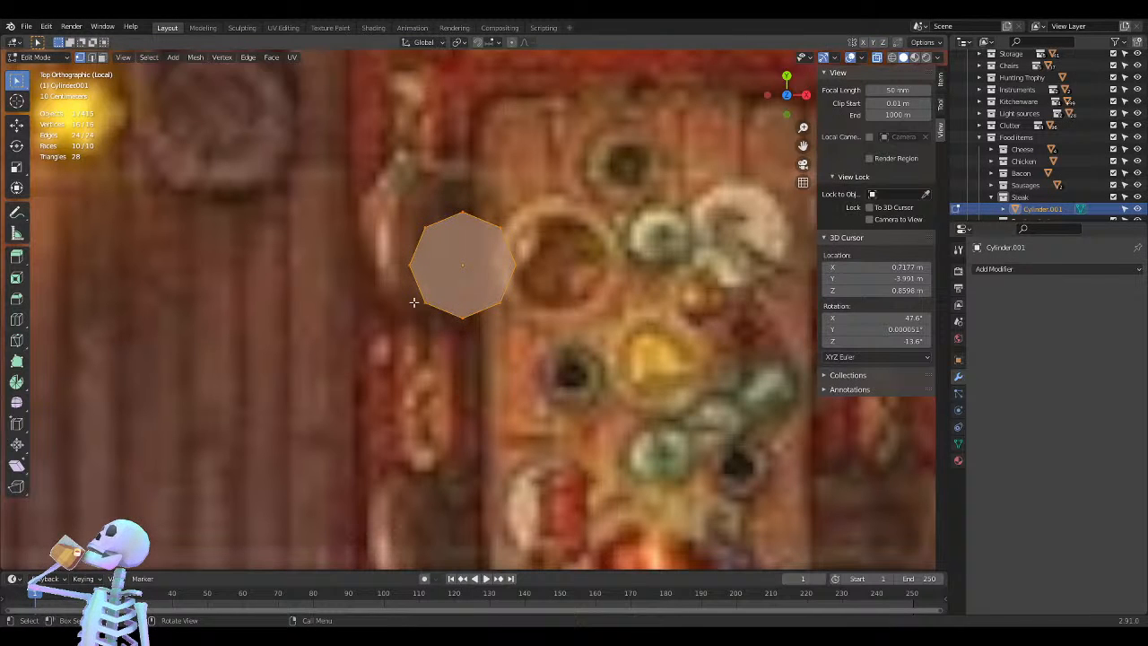
{"action": "left_click", "coordinate": [461, 311]}
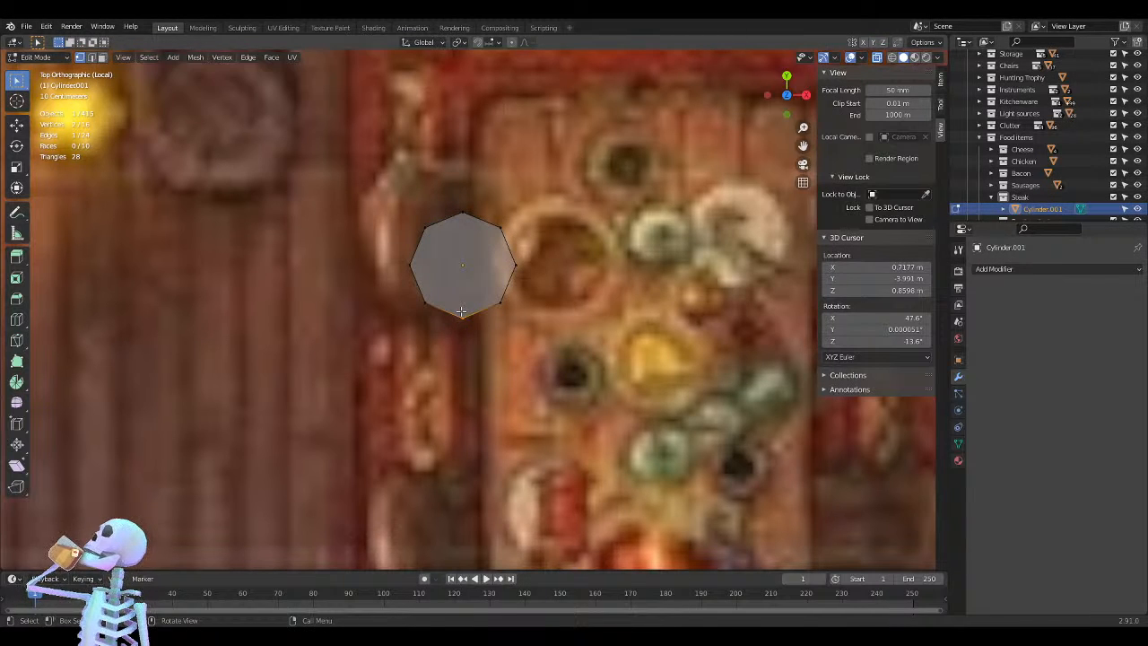
{"action": "key", "text": "g"}
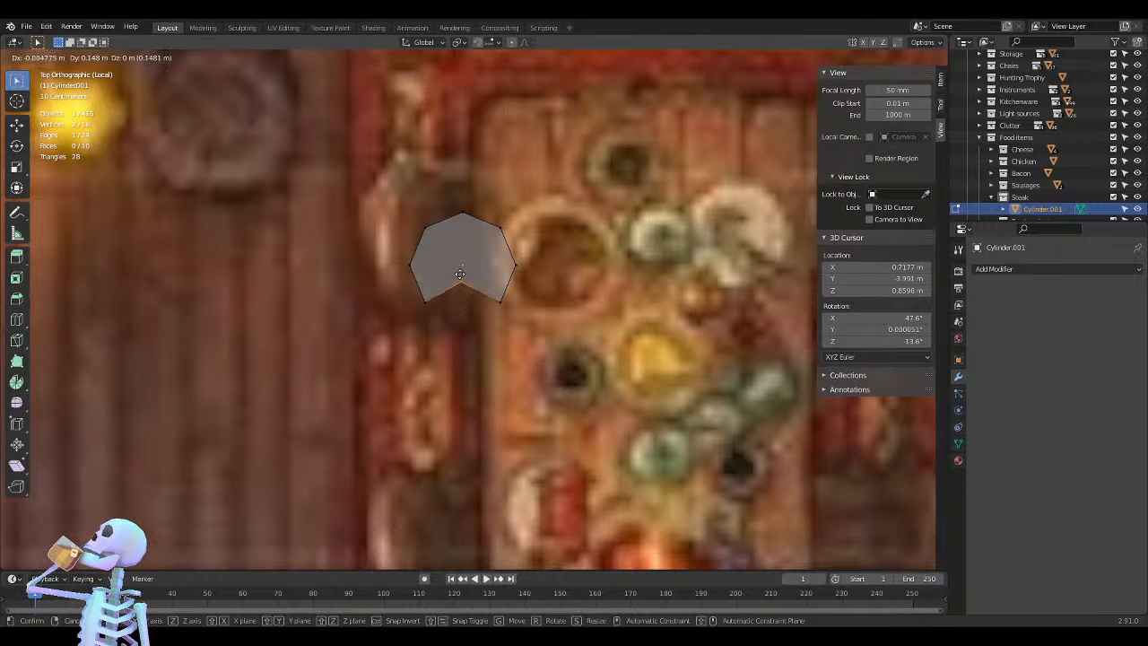
{"action": "left_click", "coordinate": [460, 275]}
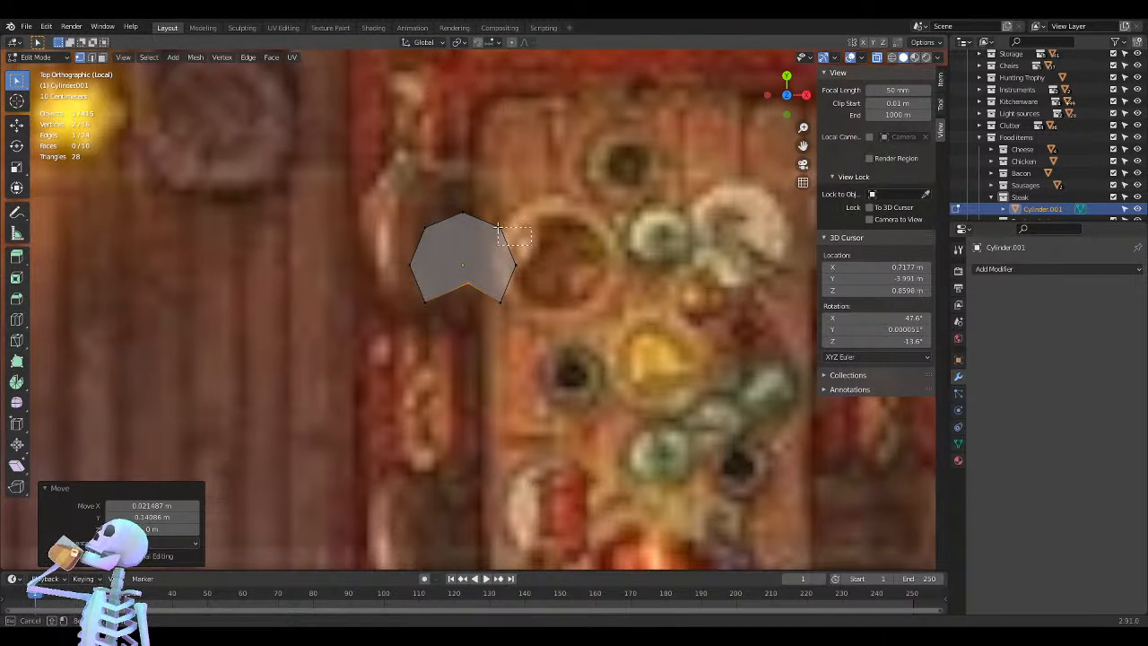
Pull the octagon's upper-right, right and top corner vertices down and inward to form the steak's narrow tail
{"action": "left_click", "coordinate": [500, 226]}
{"action": "key", "text": "g"}
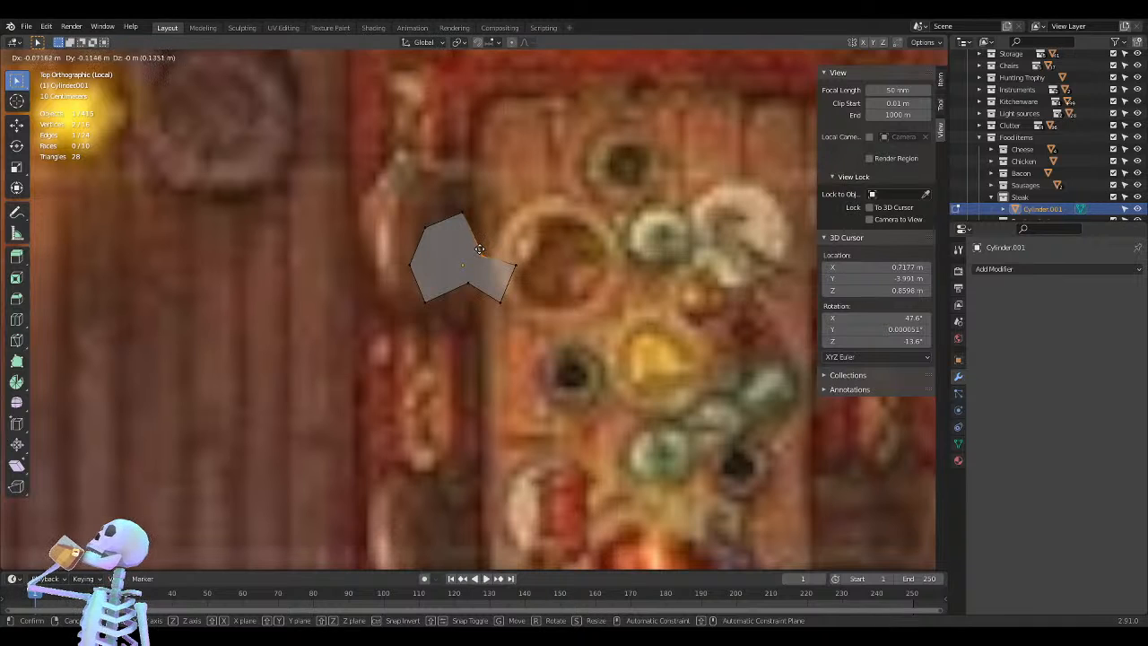
{"action": "left_click", "coordinate": [480, 251]}
{"action": "key", "text": "g"}
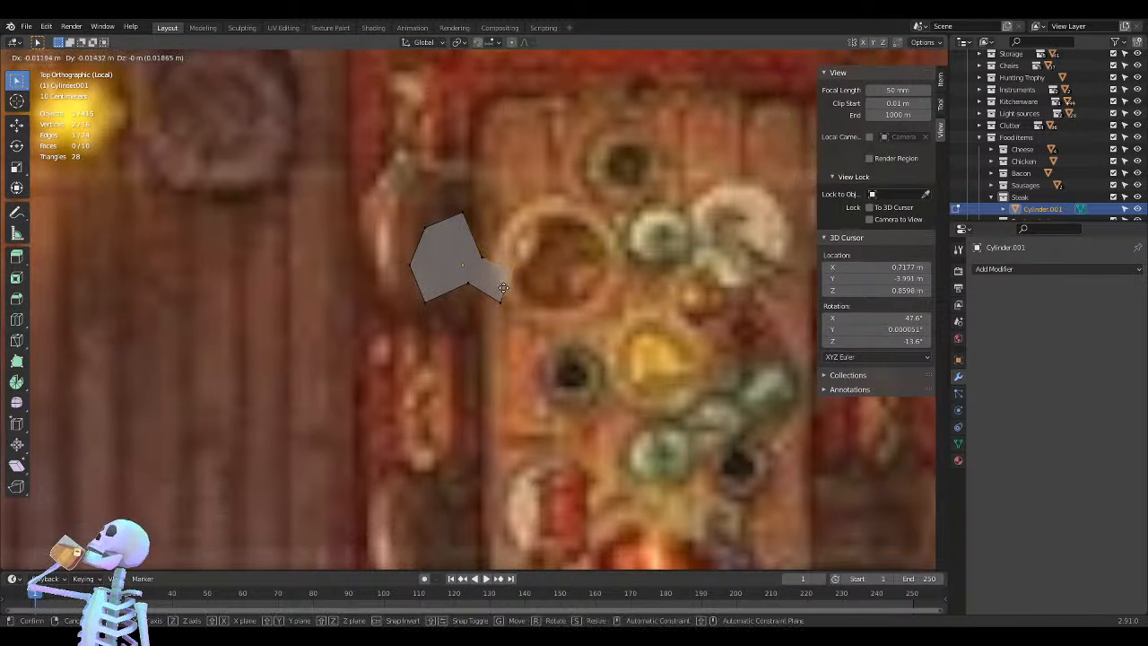
{"action": "left_click", "coordinate": [499, 302]}
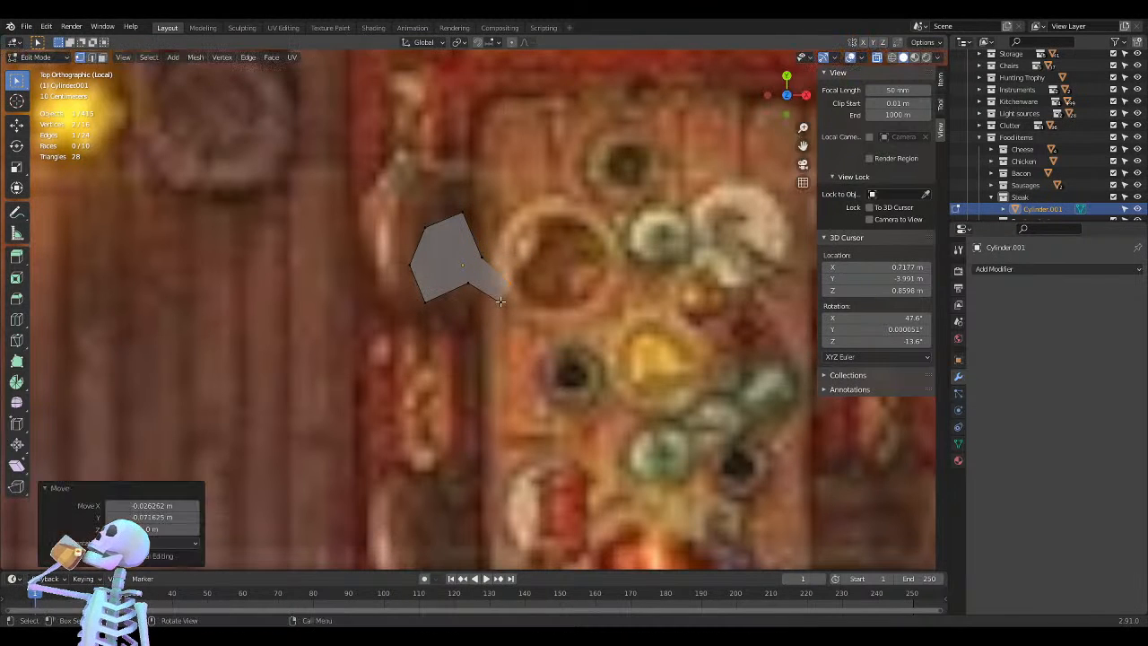
{"action": "left_click", "coordinate": [462, 213]}
{"action": "key", "text": "g"}
{"action": "left_click", "coordinate": [440, 256]}
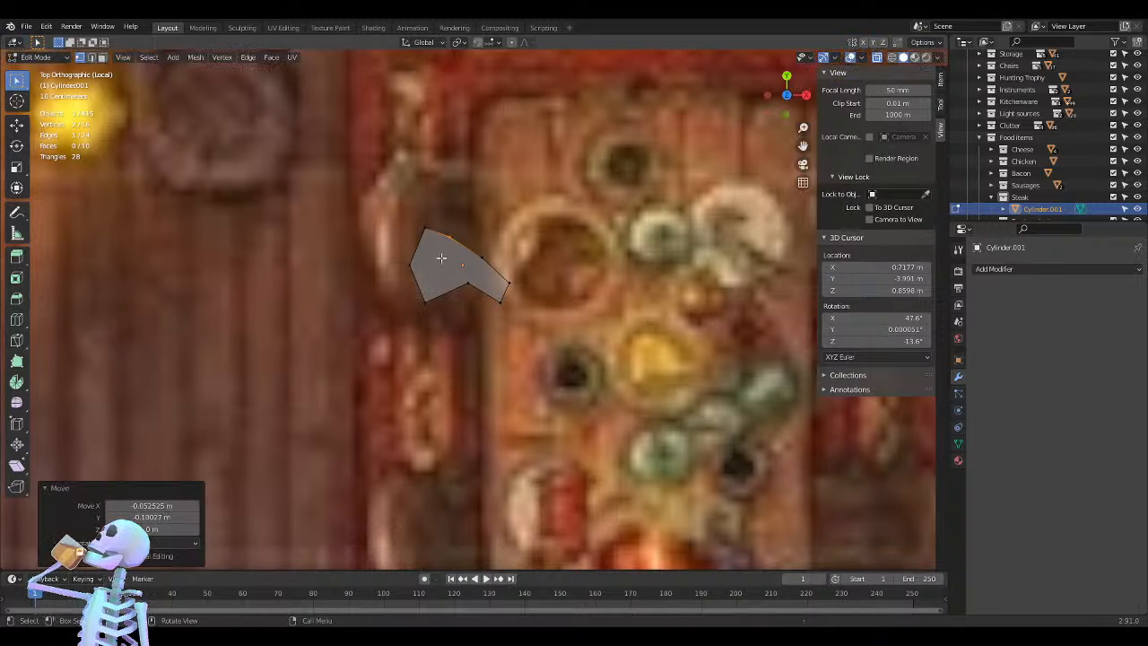
Nudge the bottom notch vertices slightly down and the vertices on the tail's upper edge slightly up
{"action": "left_click", "coordinate": [466, 289]}
{"action": "key", "text": "g"}
{"action": "left_click", "coordinate": [451, 296]}
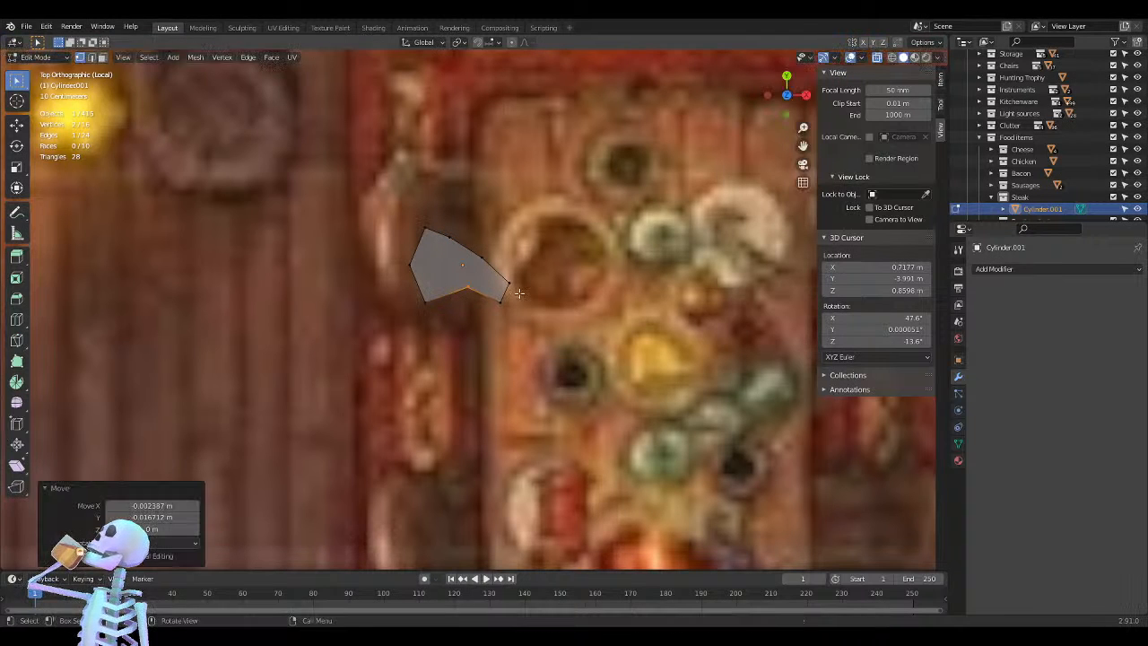
{"action": "left_click_drag", "start_coordinate": [501, 249], "coordinate": [465, 273]}
{"action": "key", "text": "g"}
{"action": "left_click", "coordinate": [475, 264]}
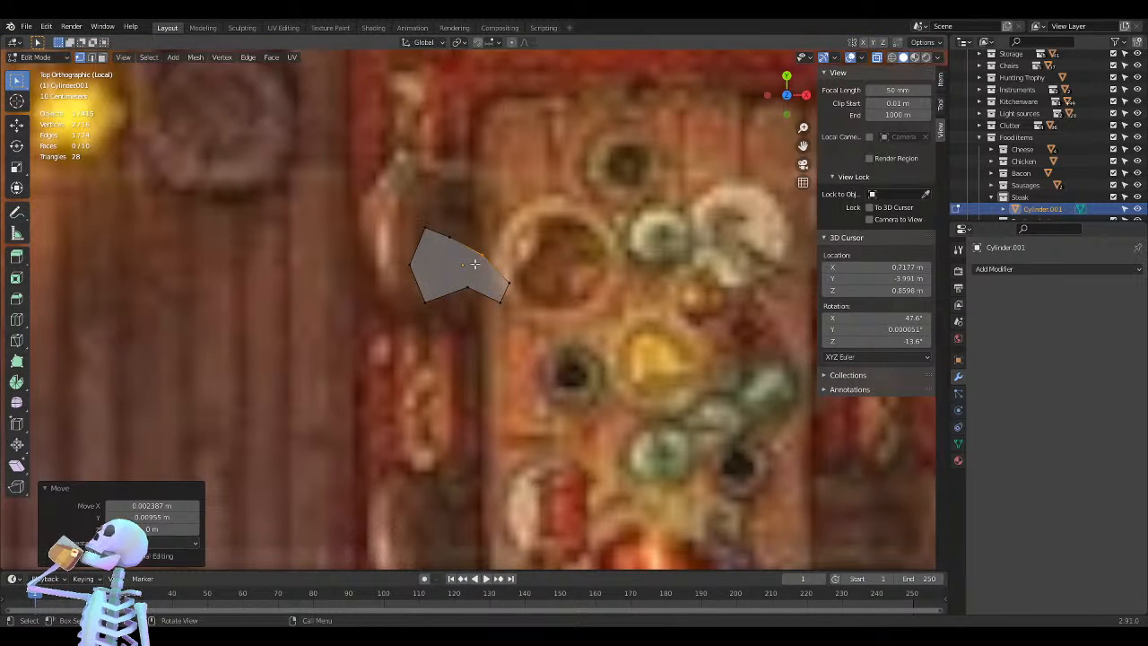
Reshape the steak's wide end by adjusting its upper-left, left and lower-left corner vertices
{"action": "left_click", "coordinate": [427, 230]}
{"action": "key", "text": "g"}
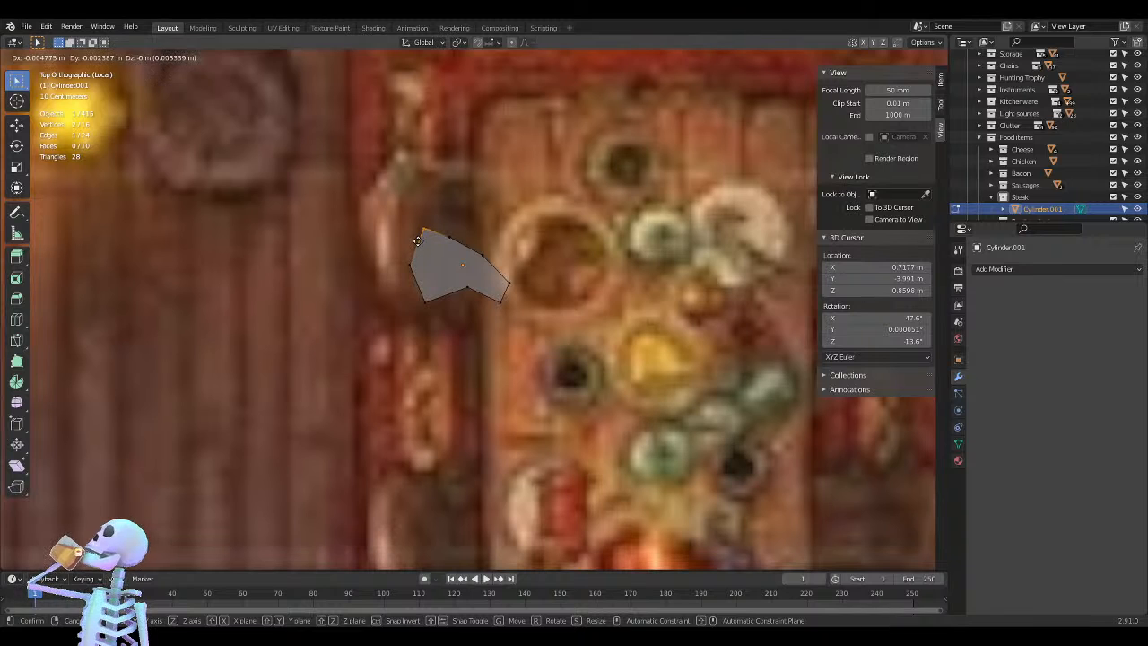
{"action": "left_click", "coordinate": [419, 243]}
{"action": "left_click", "coordinate": [410, 268]}
{"action": "key", "text": "g"}
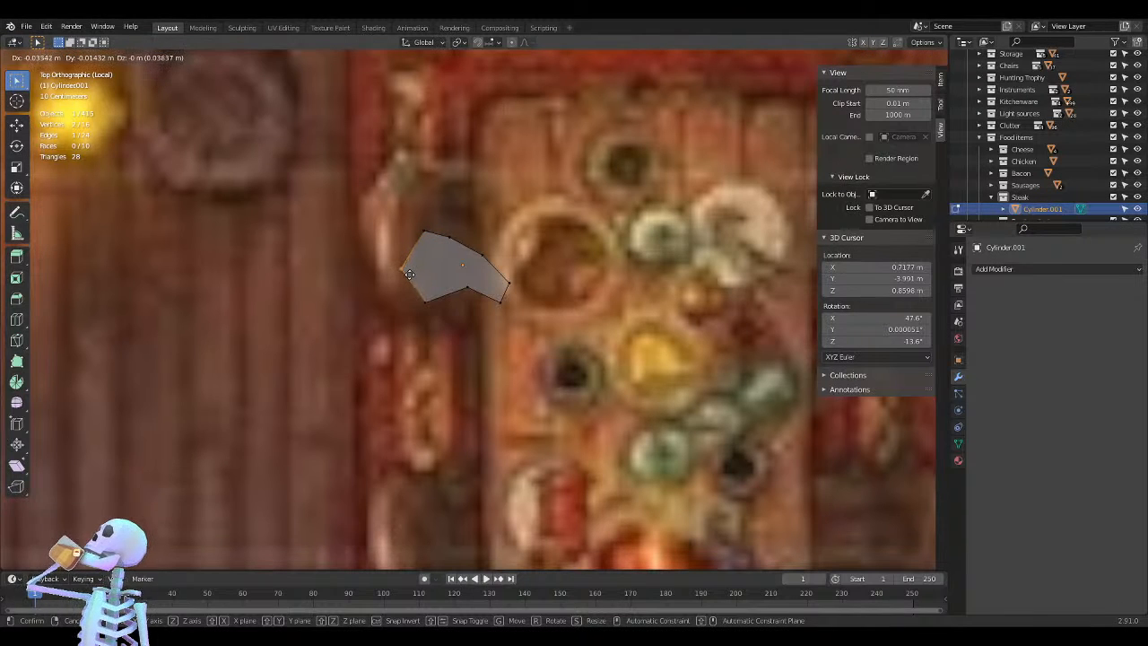
{"action": "left_click", "coordinate": [403, 269]}
{"action": "left_click", "coordinate": [423, 303]}
{"action": "key", "text": "g"}
{"action": "left_click", "coordinate": [417, 314]}
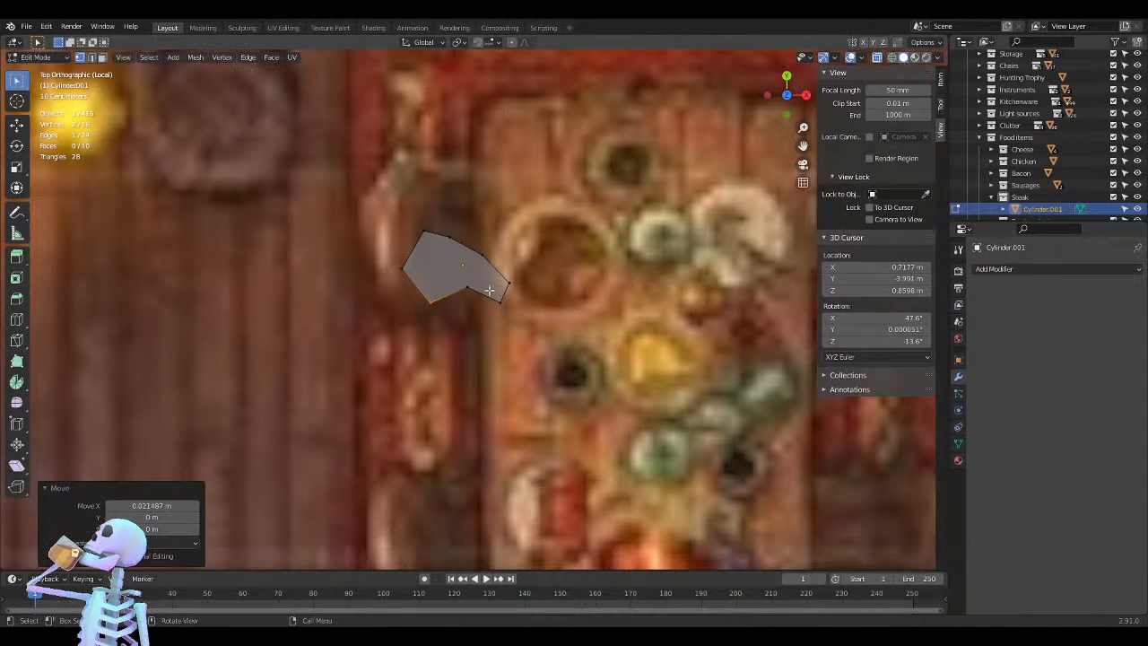
Raise the bottom notch vertices slightly and move the tail's lower corner up and inward about 0.03 m each way
{"action": "left_click", "coordinate": [464, 289]}
{"action": "key", "text": "g"}
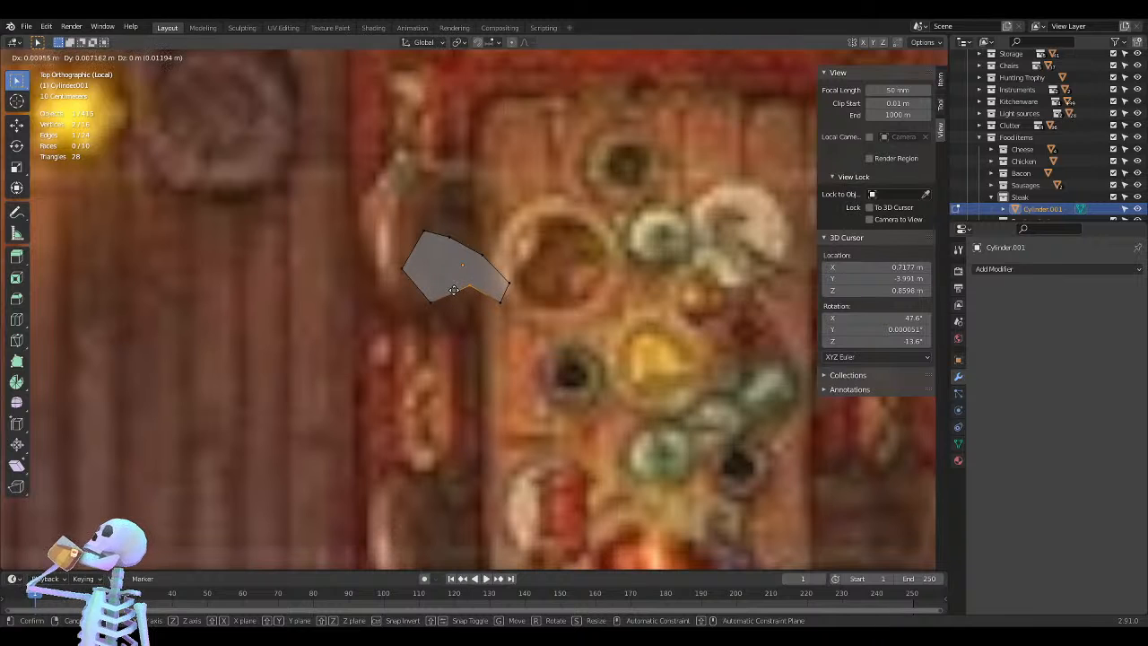
{"action": "left_click", "coordinate": [460, 293]}
{"action": "left_click", "coordinate": [507, 302]}
{"action": "key", "text": "g"}
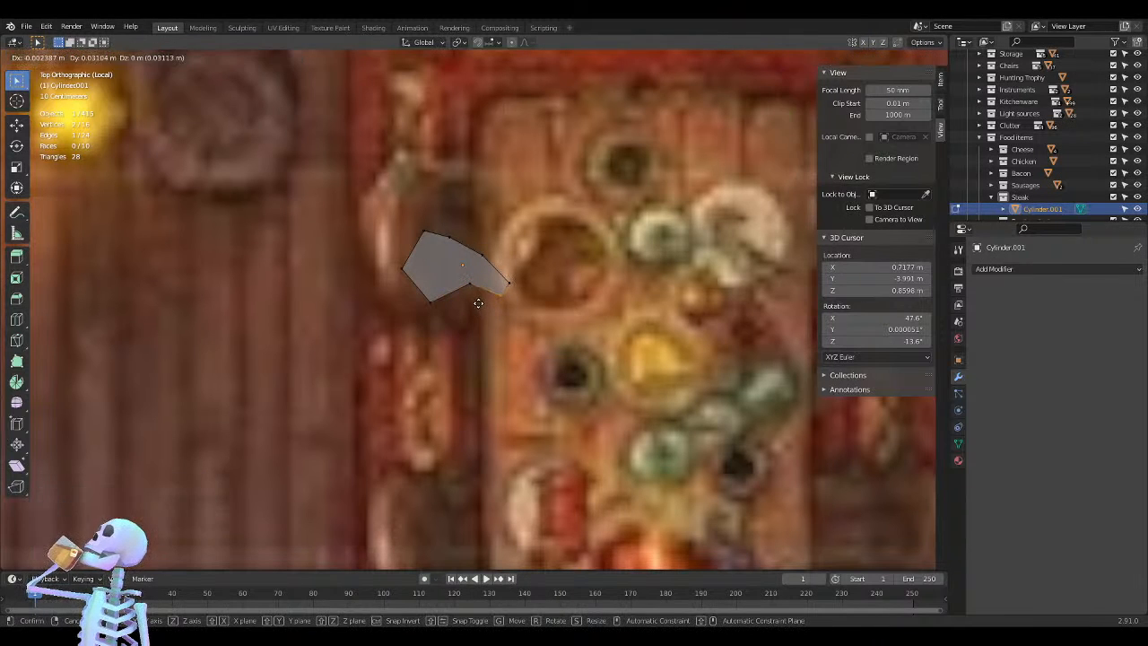
{"action": "left_click", "coordinate": [471, 302]}
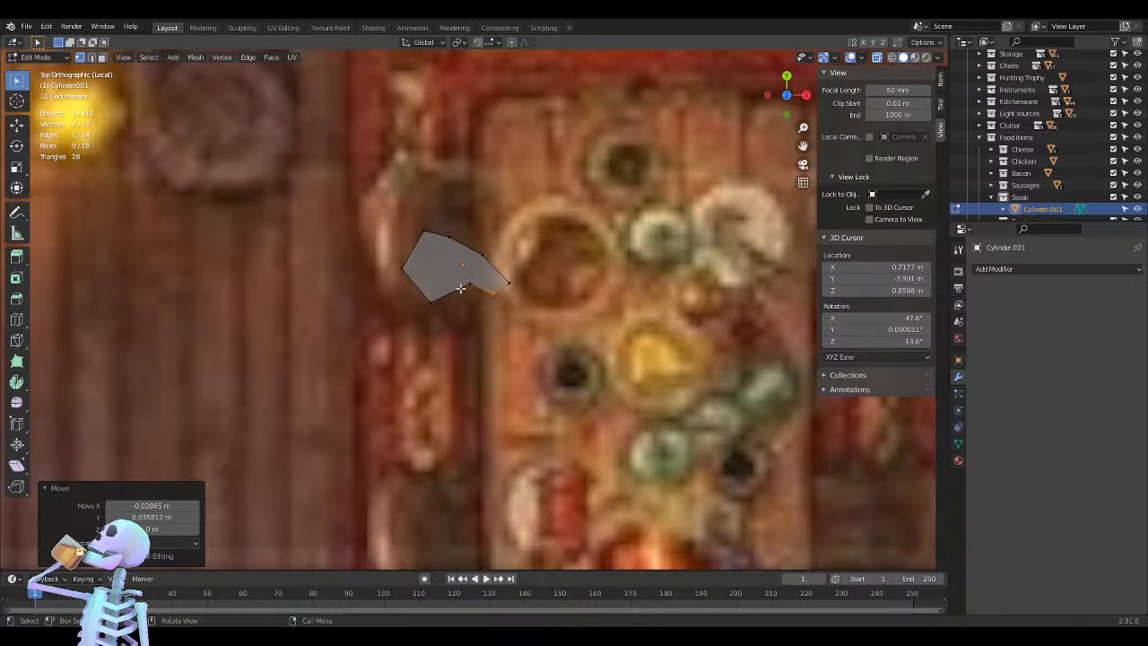
Move the vertices at the tail's right tip up about 0.03 m and slightly outward
{"action": "scroll", "coordinate": [462, 286], "scroll_direction": "up", "scroll_amount": 2}
{"action": "scroll", "coordinate": [488, 271], "scroll_direction": "up", "scroll_amount": 2}
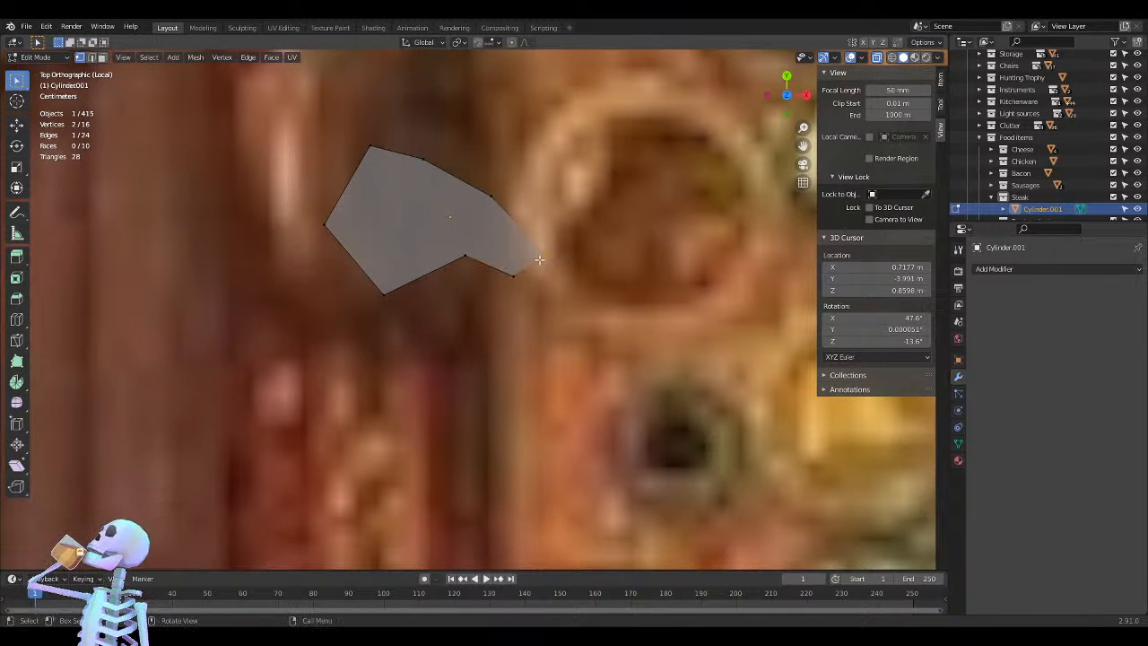
{"action": "key", "text": "g"}
{"action": "left_click", "coordinate": [545, 239]}
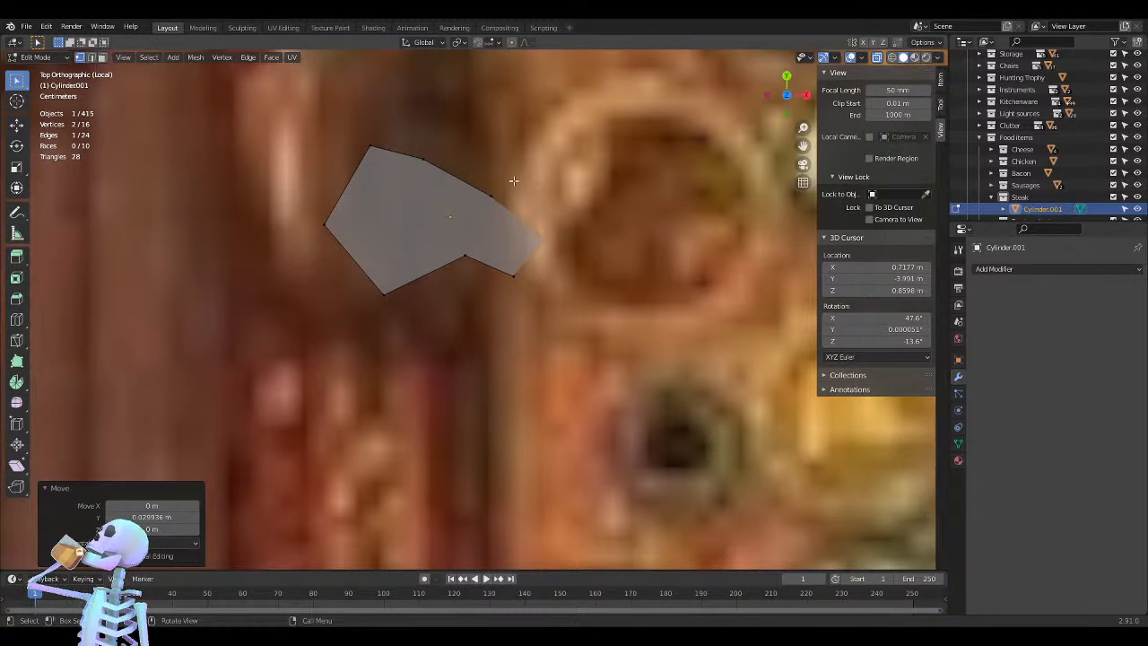
{"action": "key", "text": "g"}
{"action": "left_click", "coordinate": [457, 205]}
Dissolve the two intermediate vertical edges along the steak's long upper side, joining the top corner straight to the tail's tip
{"action": "left_click_drag", "start_coordinate": [440, 145], "coordinate": [403, 183]}
{"action": "key", "text": "g"}
{"action": "left_click", "coordinate": [404, 182]}
{"action": "left_click_drag", "start_coordinate": [375, 132], "coordinate": [356, 167]}
{"action": "left_click_drag", "start_coordinate": [519, 174], "coordinate": [467, 202]}
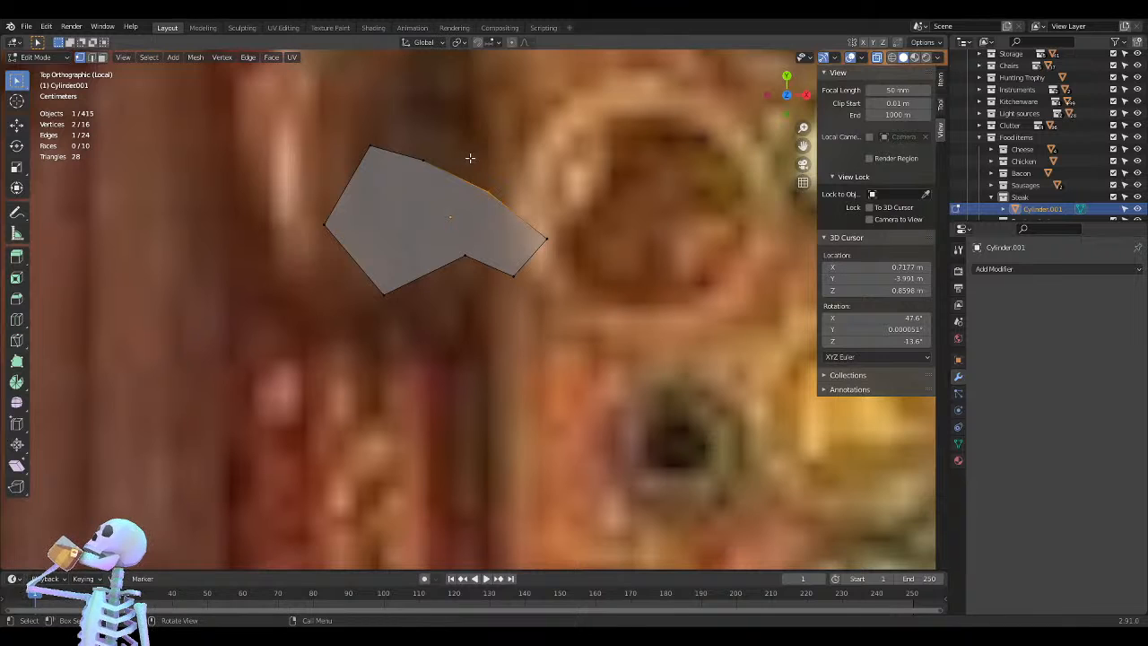
{"action": "left_click_drag", "start_coordinate": [532, 150], "coordinate": [465, 199]}
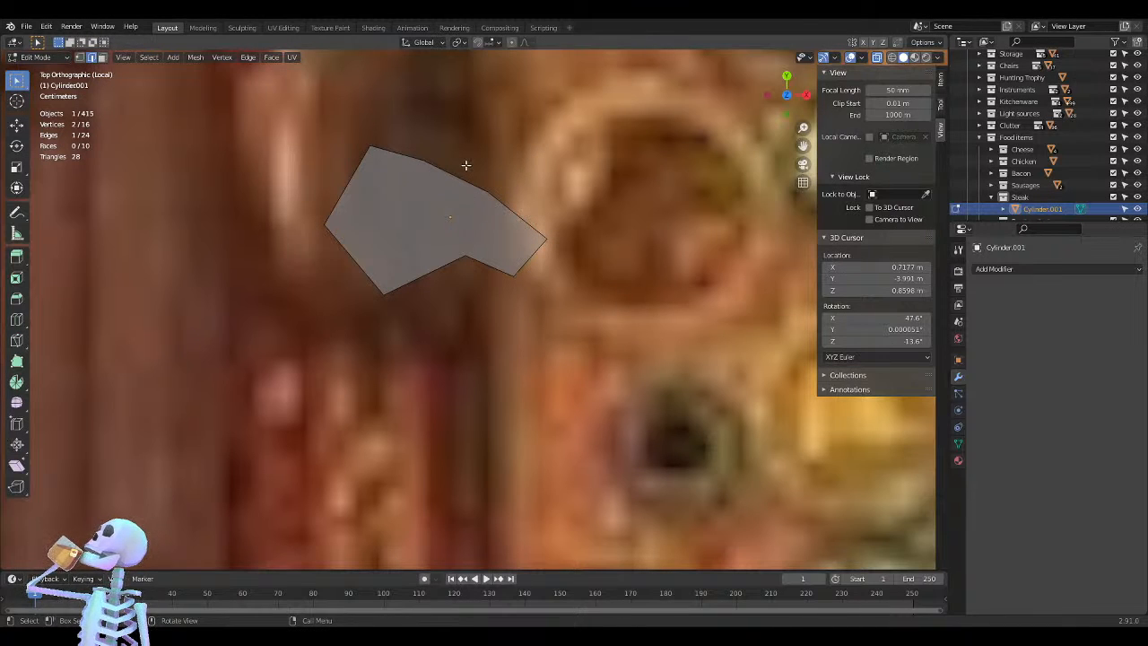
{"action": "left_click_drag", "start_coordinate": [462, 134], "coordinate": [396, 182], "text": "shift"}
{"action": "key", "text": "x"}
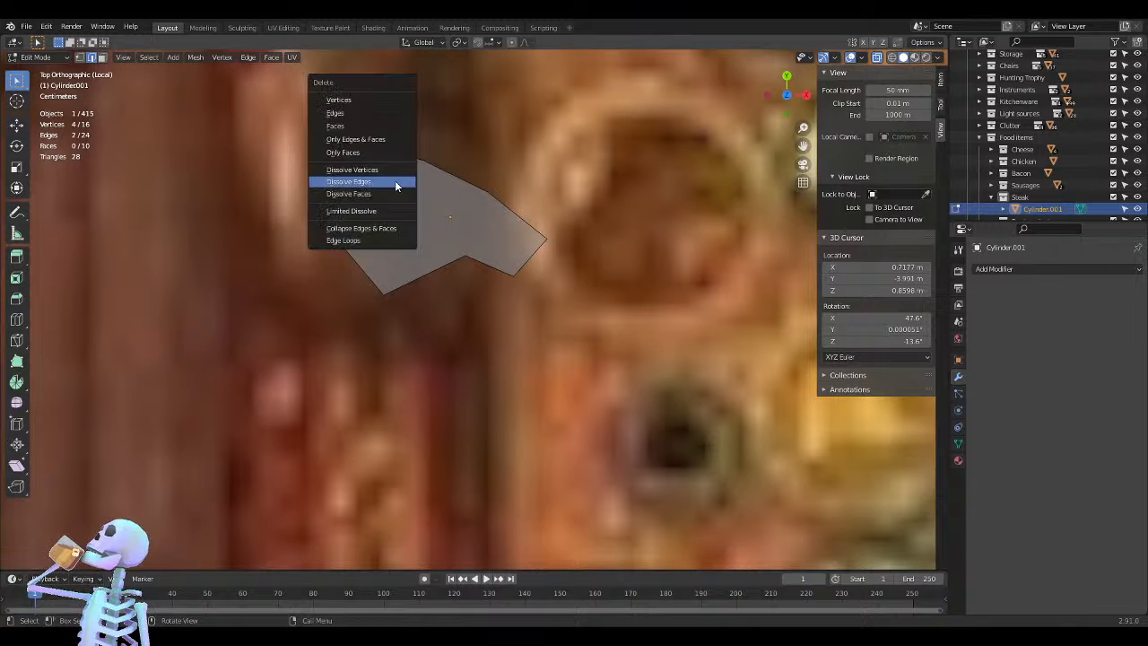
{"action": "left_click", "coordinate": [395, 182]}
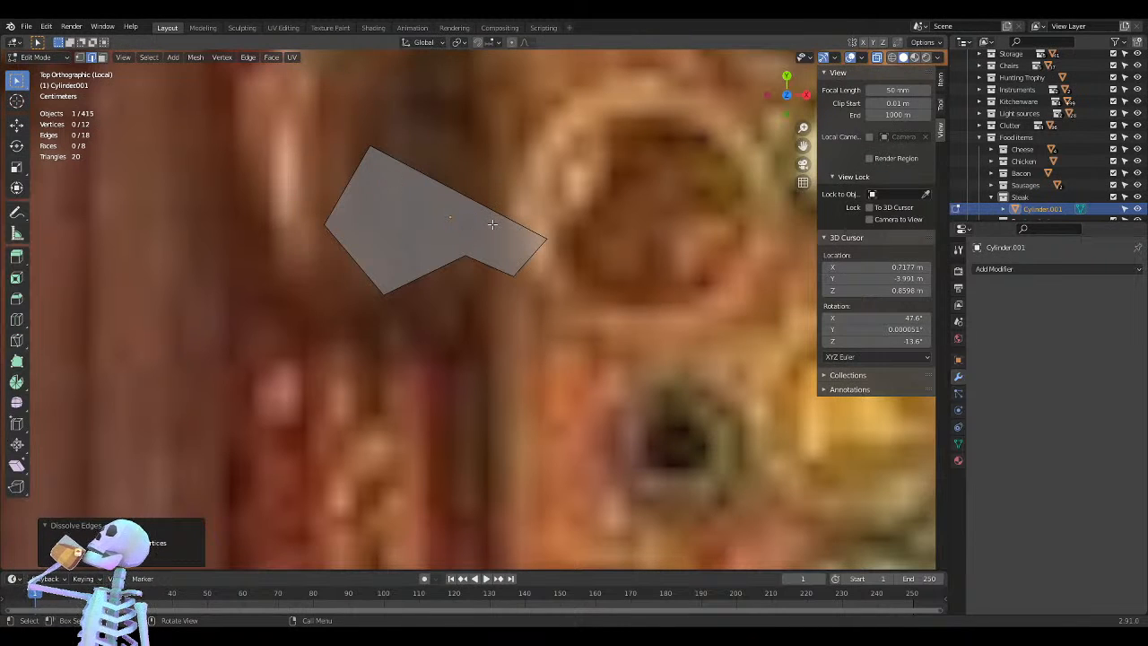
{"action": "key", "text": "1"}
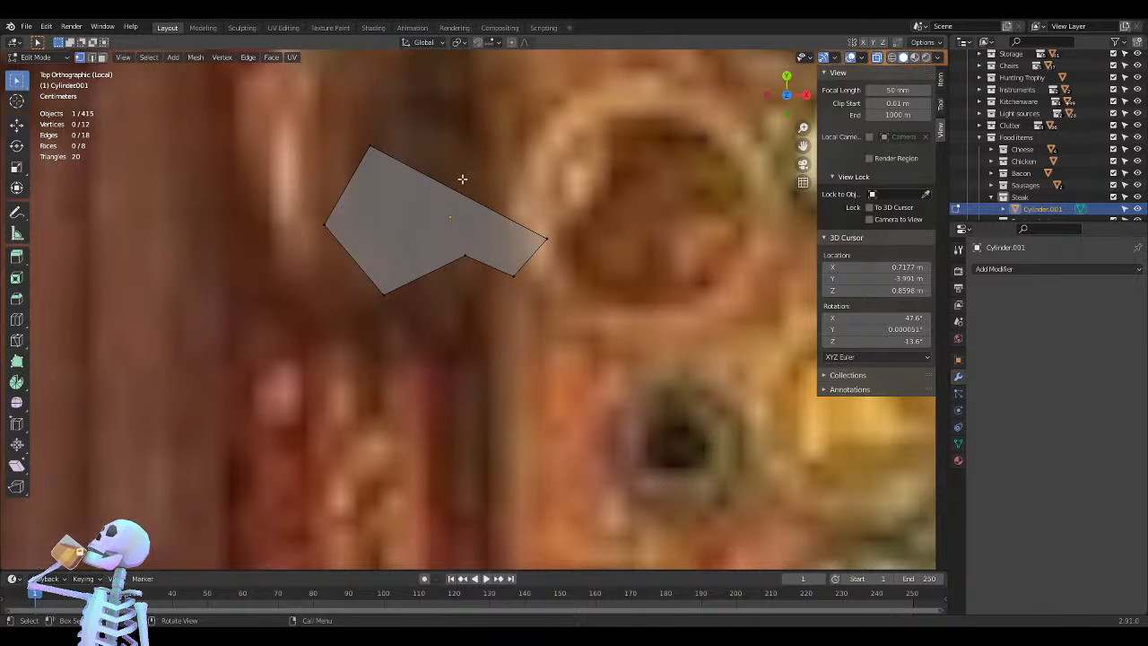
{"action": "key", "text": "ctrl+r"}
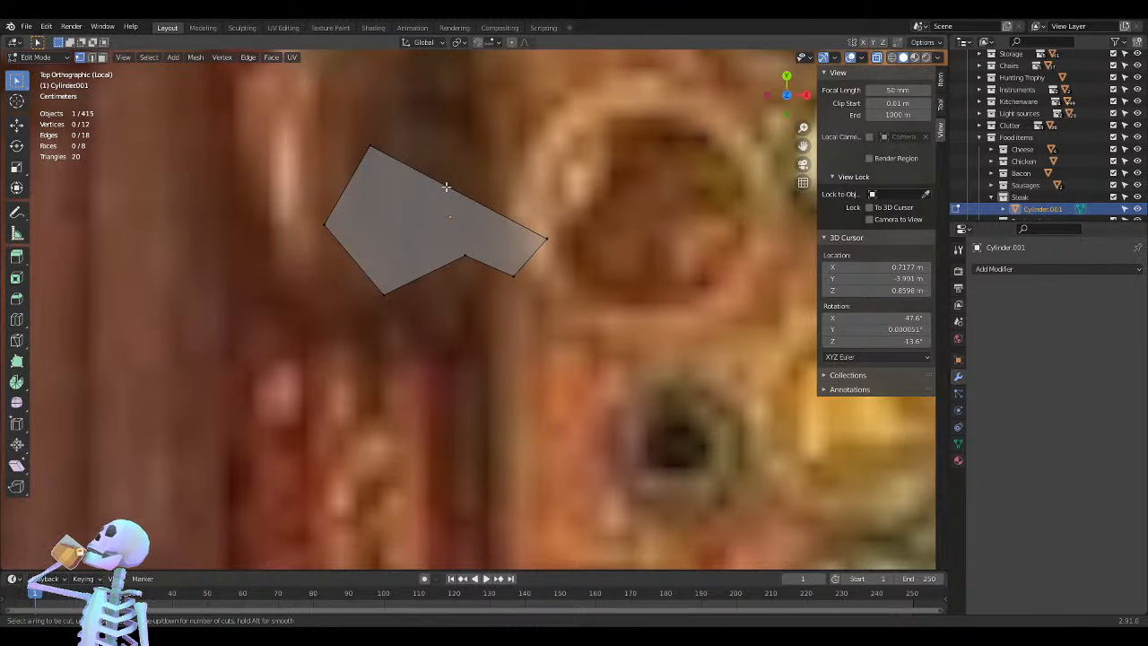
{"action": "right_click", "coordinate": [599, 183]}
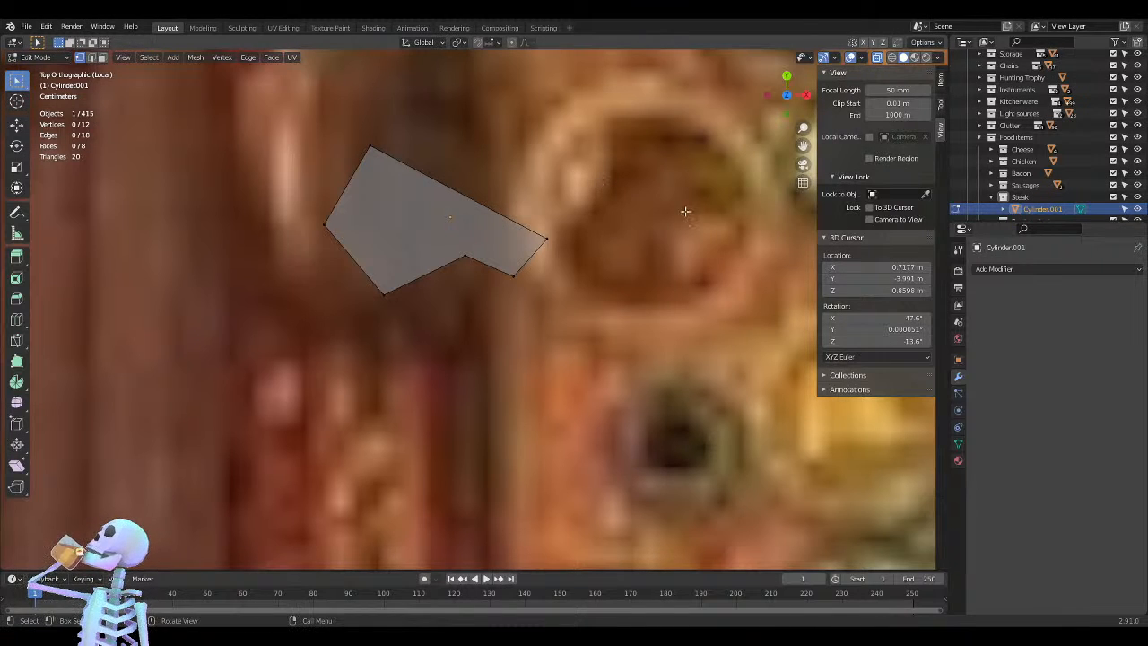
Undo the edge dissolve and dissolve the same two edges on the steak's upper side again
{"action": "key", "text": "ctrl+shift+z"}
{"action": "key", "text": "ctrl+shift+z"}
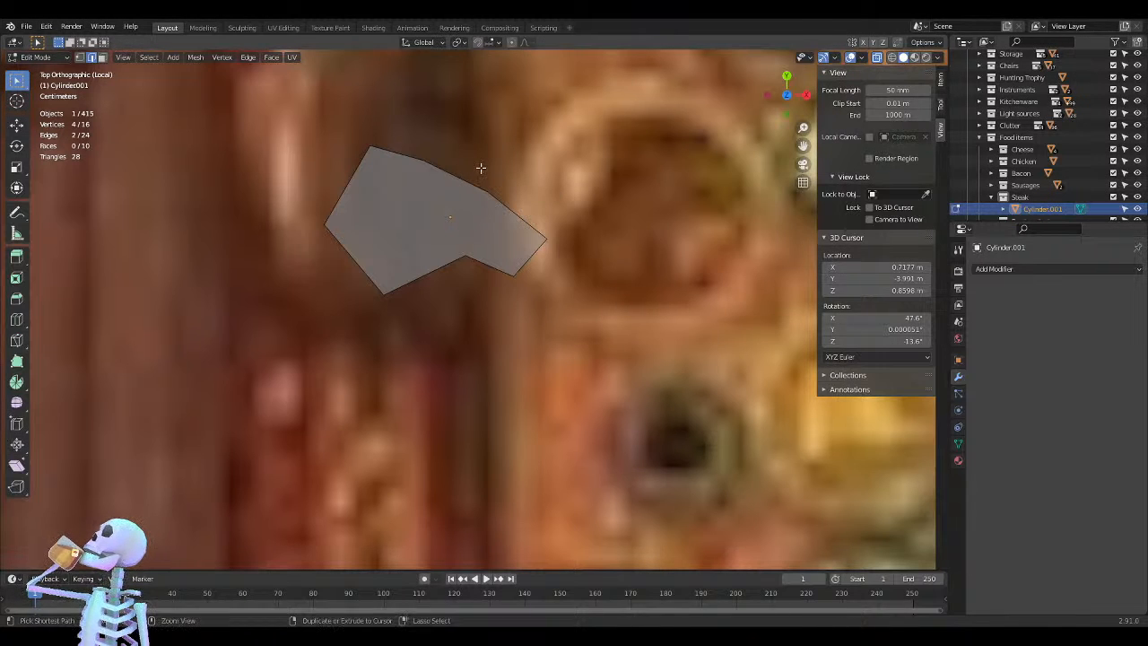
{"action": "key", "text": "ctrl+x"}
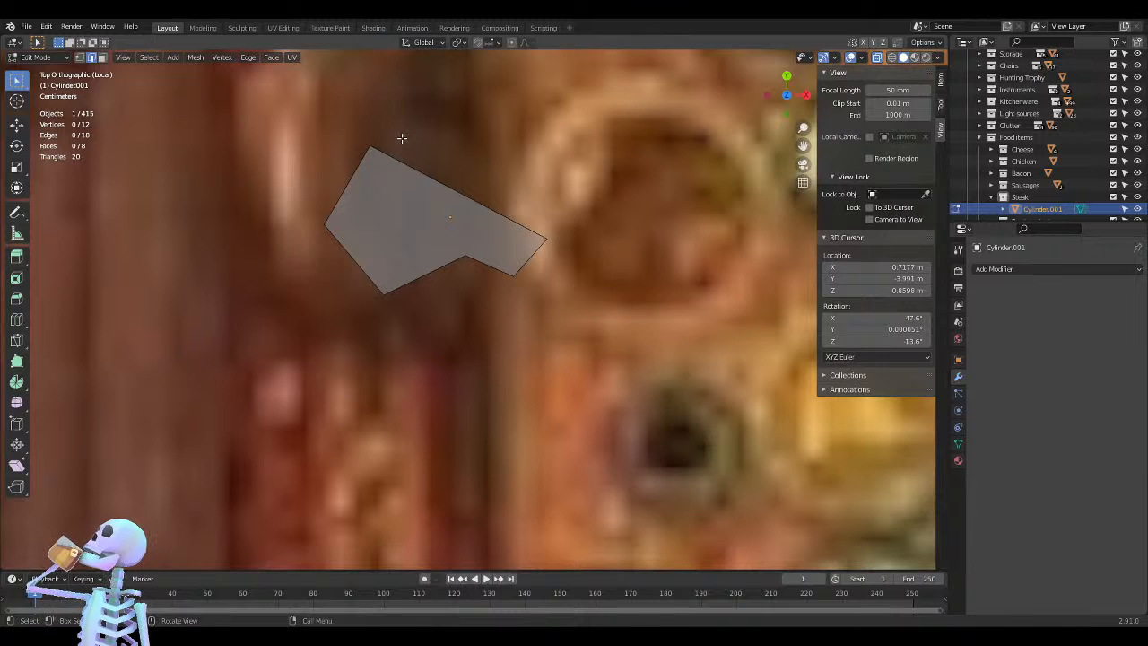
Move the steak's top corner vertices about 0.06 m right and 0.03 m up
{"action": "left_click_drag", "start_coordinate": [405, 118], "coordinate": [372, 149]}
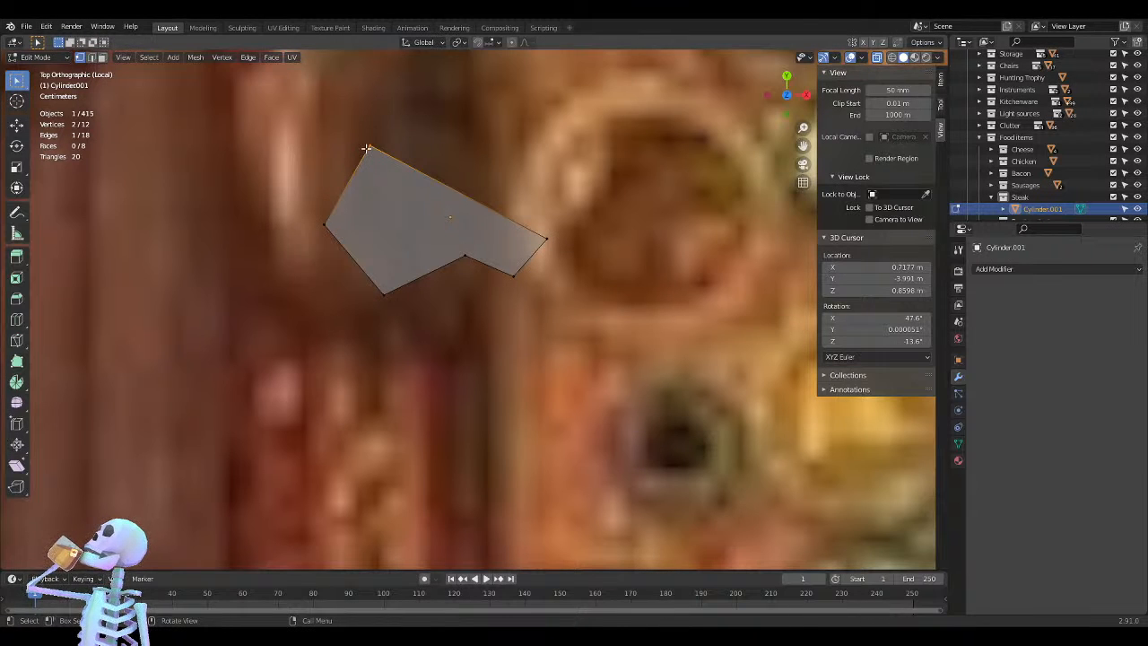
{"action": "key", "text": "g"}
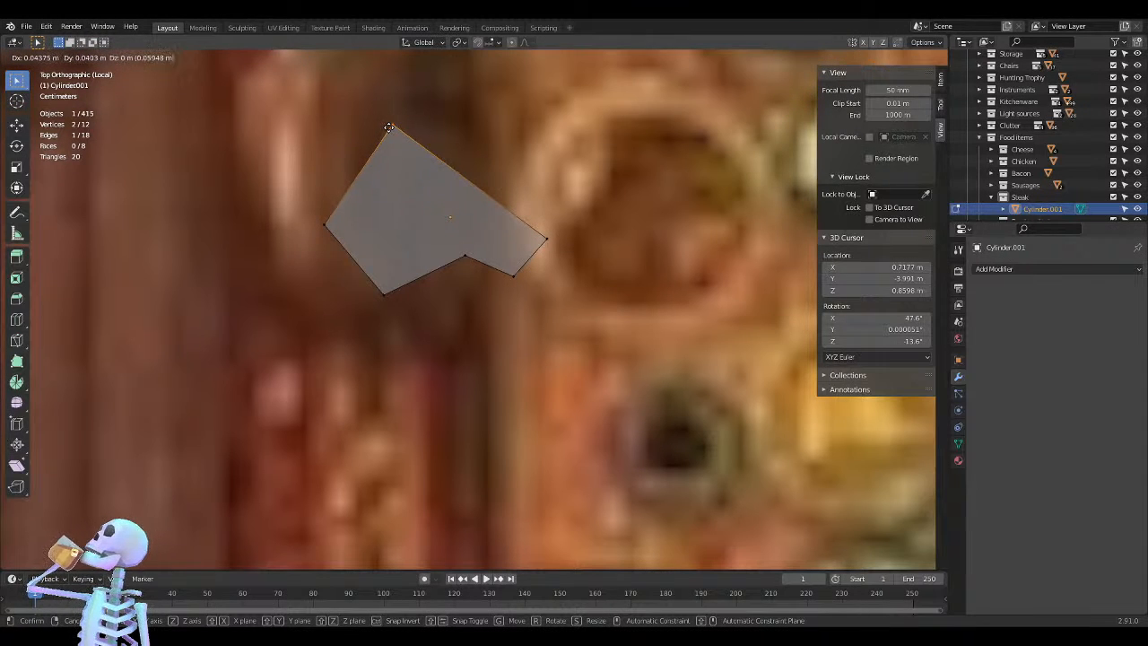
{"action": "left_click", "coordinate": [388, 130]}
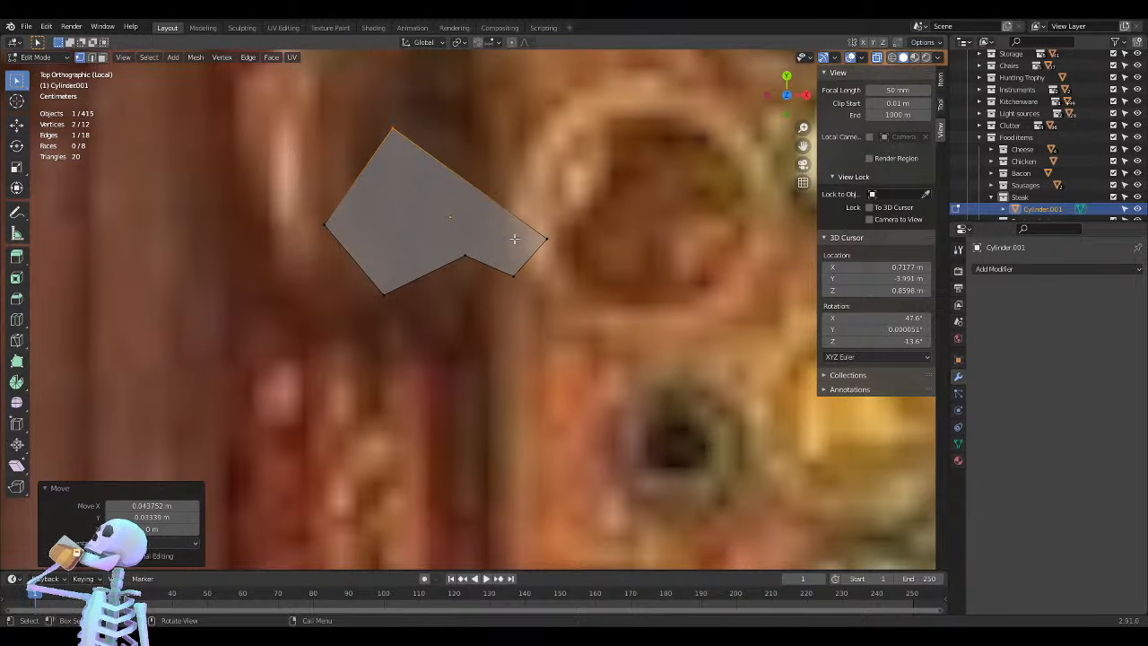
{"action": "key", "text": "g"}
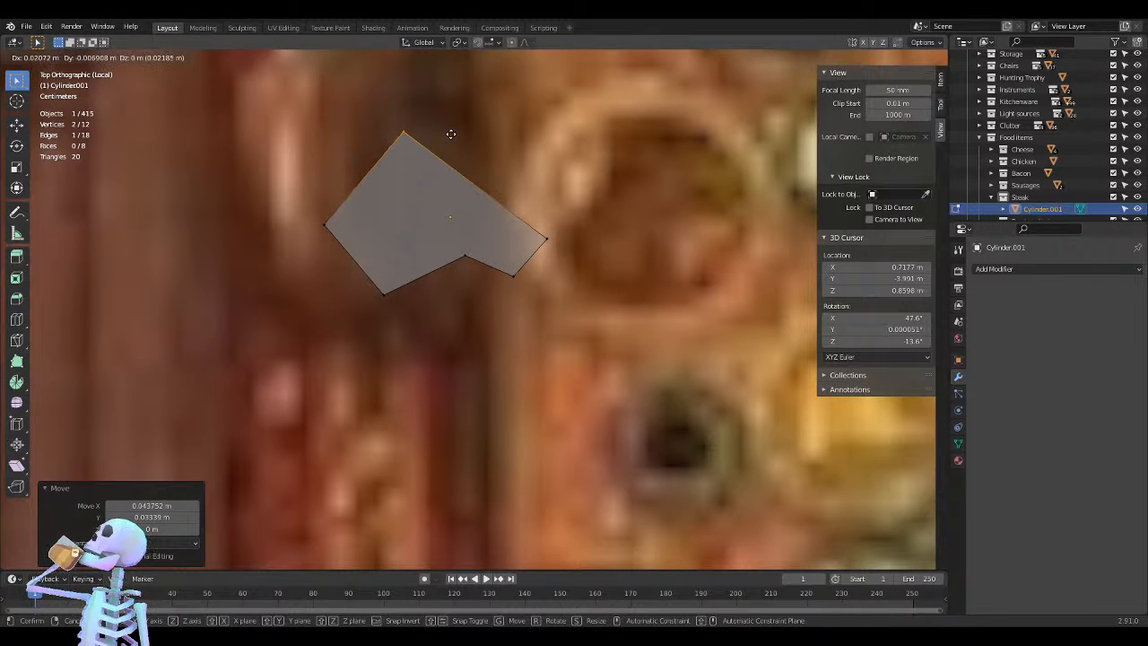
{"action": "left_click", "coordinate": [448, 130]}
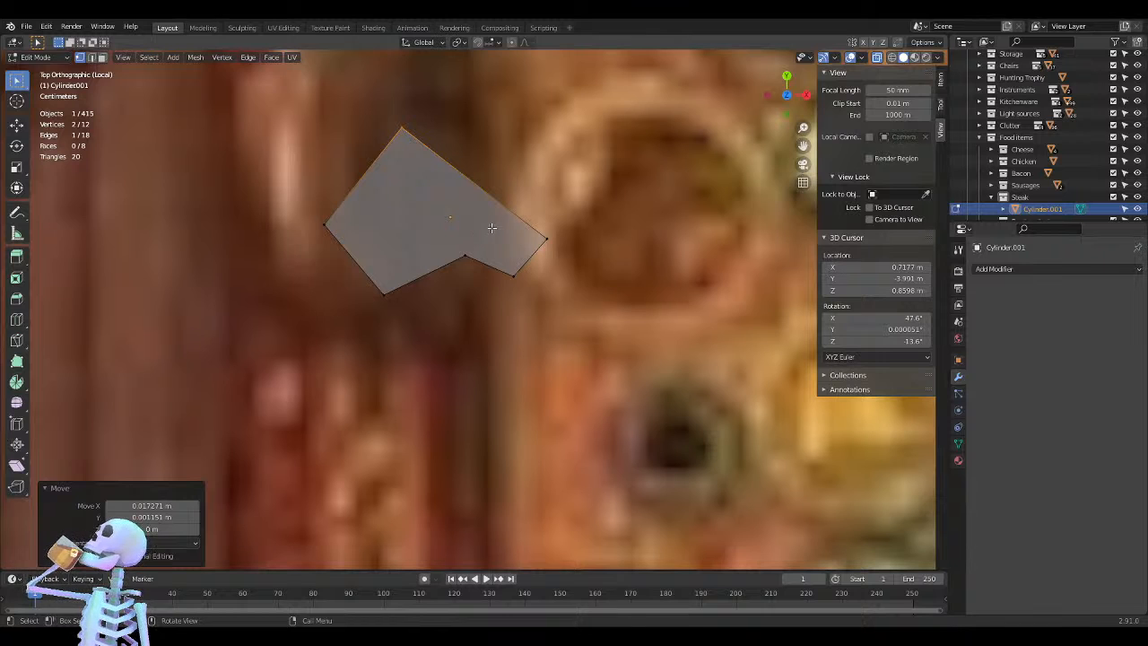
Move the bottom notch and the tail's lower corner vertices together about 0.013 m right and 0.014 m up
{"action": "left_click", "coordinate": [465, 255]}
{"action": "key", "text": "g"}
{"action": "left_click", "coordinate": [453, 266]}
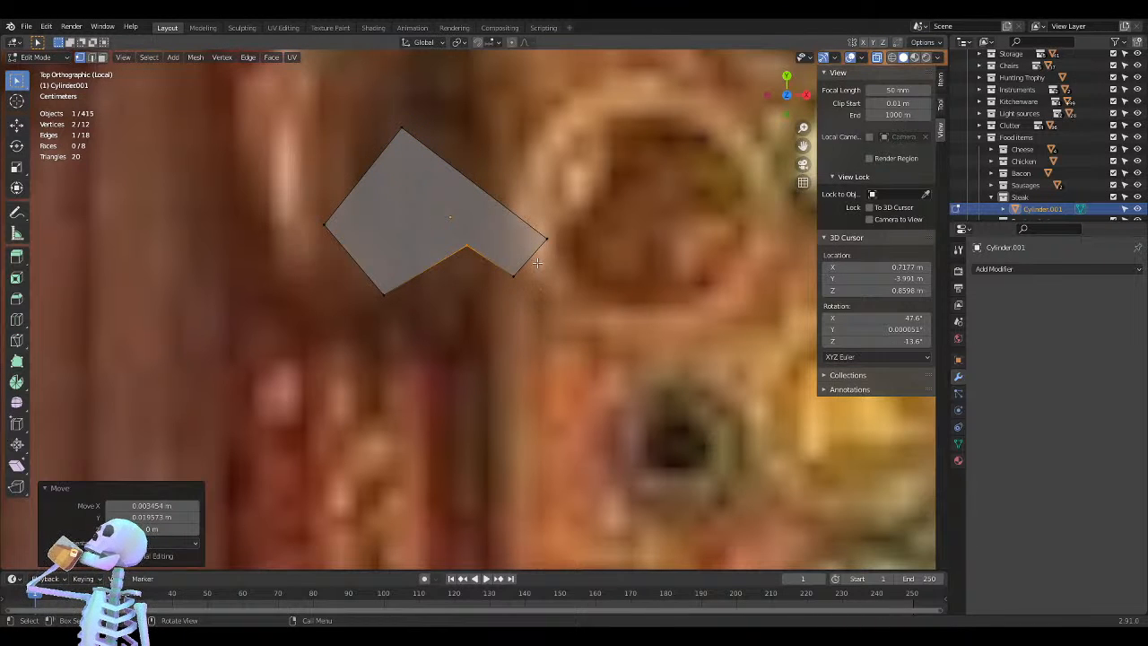
{"action": "key", "text": "ctrl+z"}
{"action": "left_click_drag", "start_coordinate": [534, 262], "coordinate": [488, 287], "text": "shift"}
{"action": "key", "text": "g"}
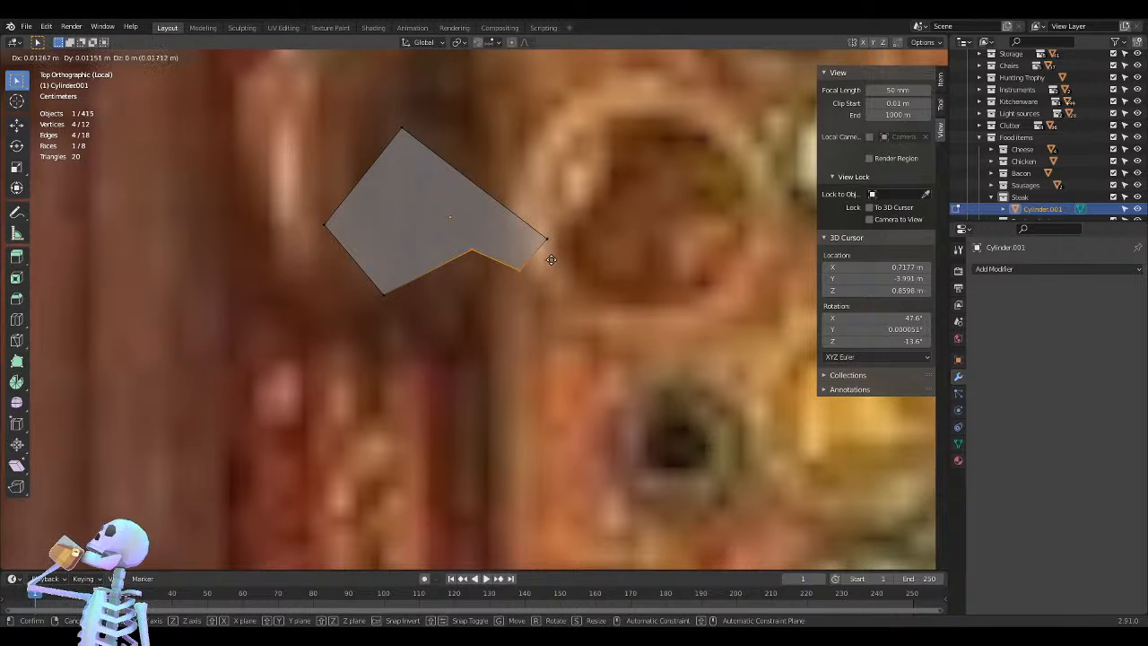
{"action": "left_click", "coordinate": [551, 259]}
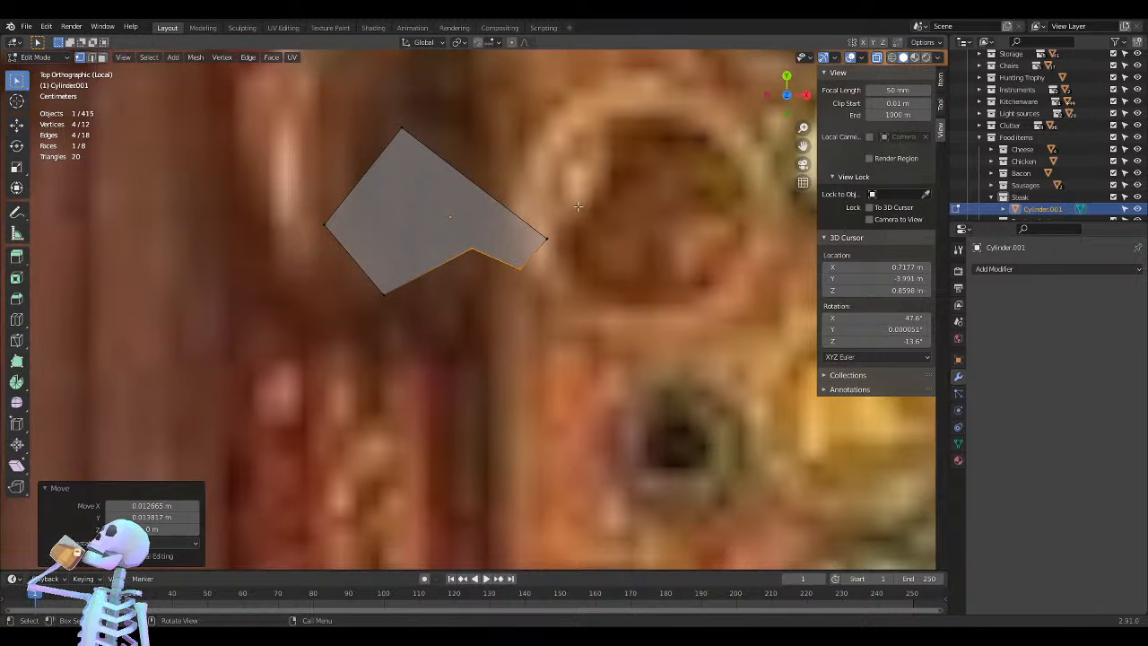
Move the tail's tip vertices about 0.009 m left and down, and lower the top corner vertices slightly
{"action": "left_click_drag", "start_coordinate": [581, 214], "coordinate": [527, 267]}
{"action": "key", "text": "g"}
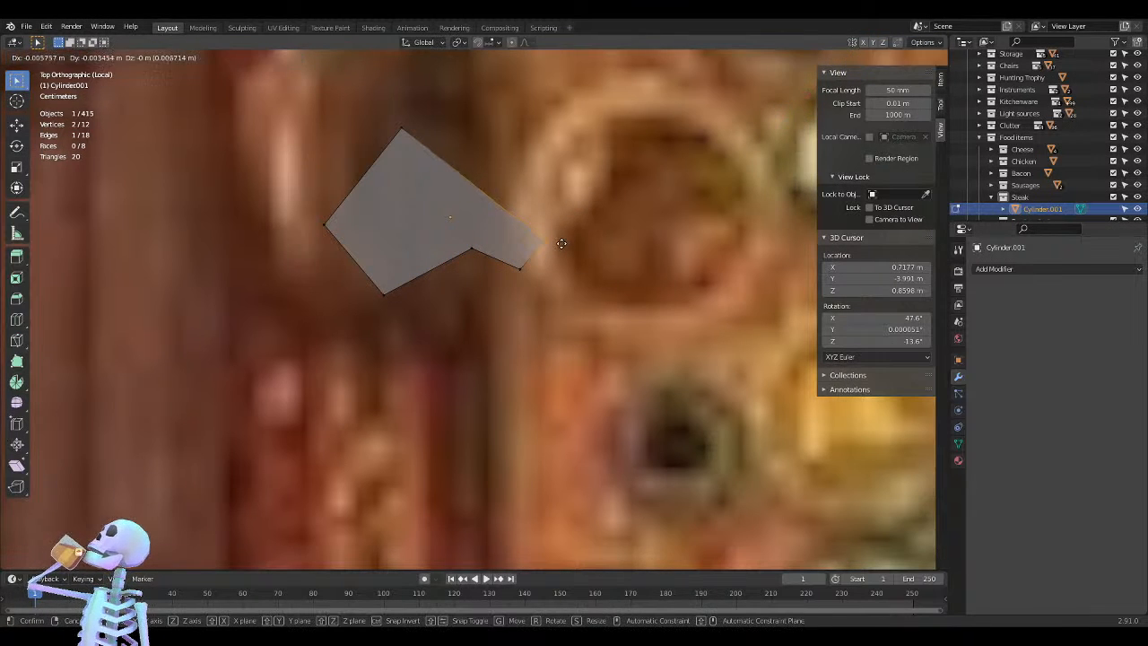
{"action": "left_click", "coordinate": [559, 247]}
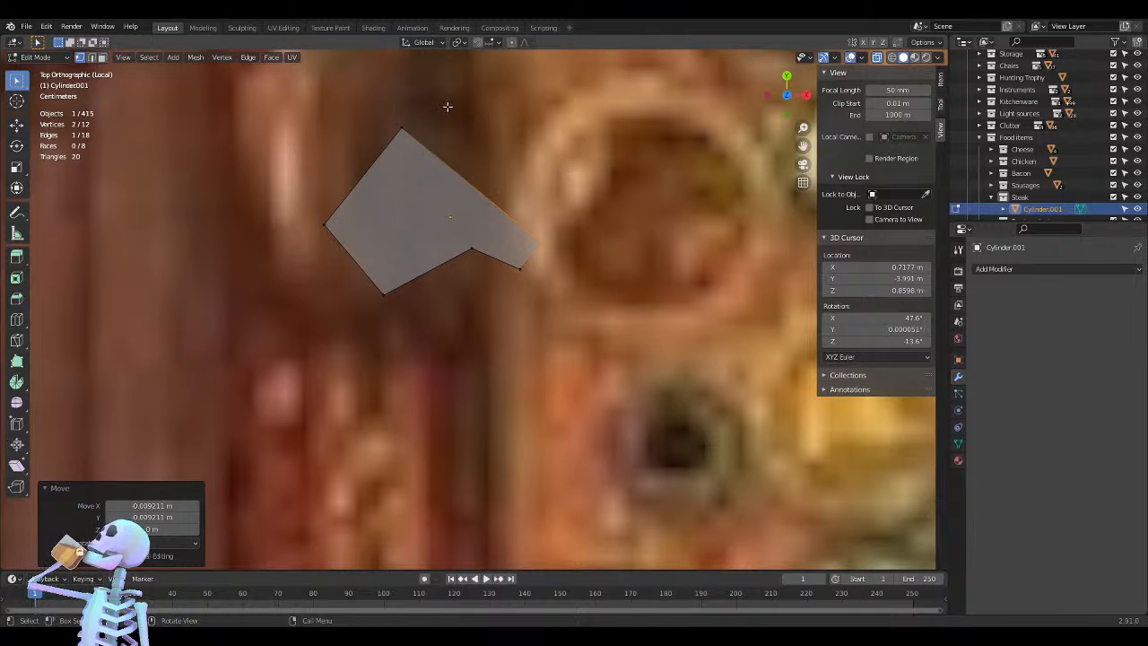
{"action": "left_click_drag", "start_coordinate": [421, 103], "coordinate": [392, 137], "text": "shift"}
{"action": "key", "text": "g"}
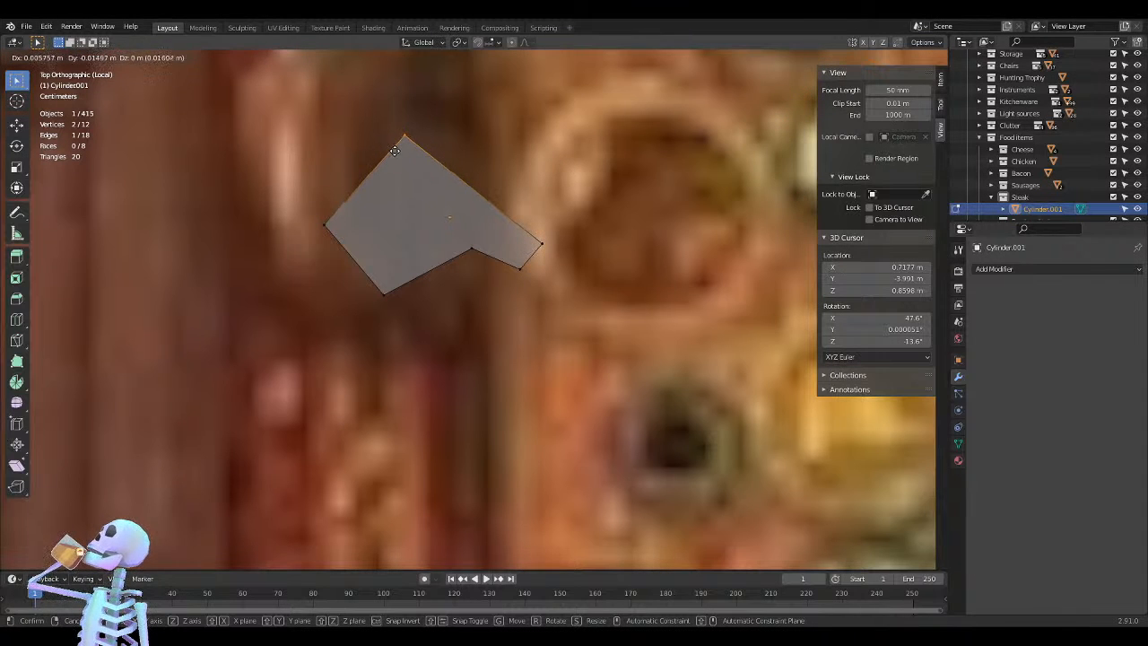
{"action": "left_click", "coordinate": [396, 154]}
{"action": "left_click", "coordinate": [541, 139]}
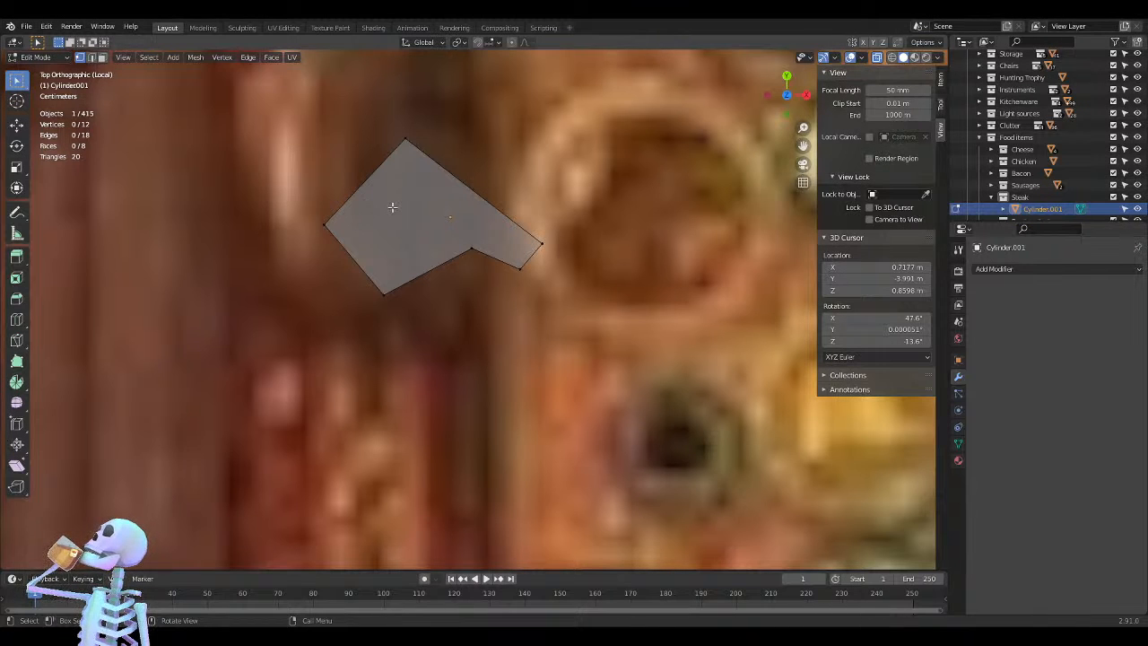
Flatten the steak by lowering all its top face vertices about 0.37 m along Z in front view
{"action": "middle_click_drag", "start_coordinate": [313, 184], "coordinate": [353, 213]}
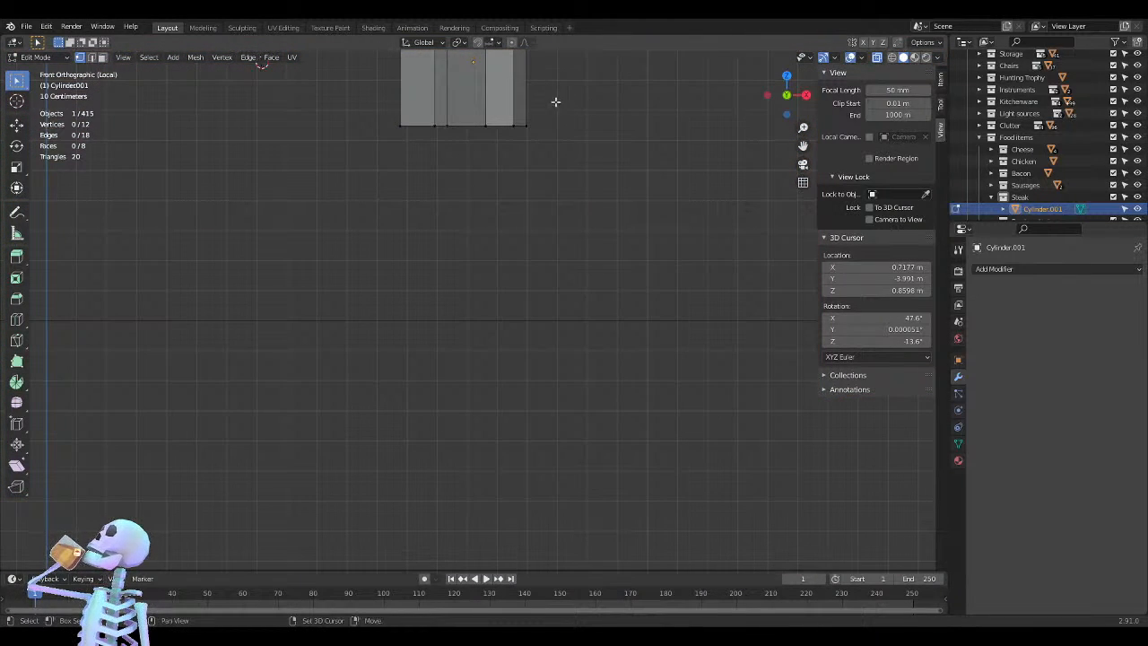
{"action": "middle_click_drag", "start_coordinate": [556, 102], "coordinate": [622, 251], "text": "shift"}
{"action": "left_click_drag", "start_coordinate": [618, 128], "coordinate": [323, 192]}
{"action": "key", "text": "s"}
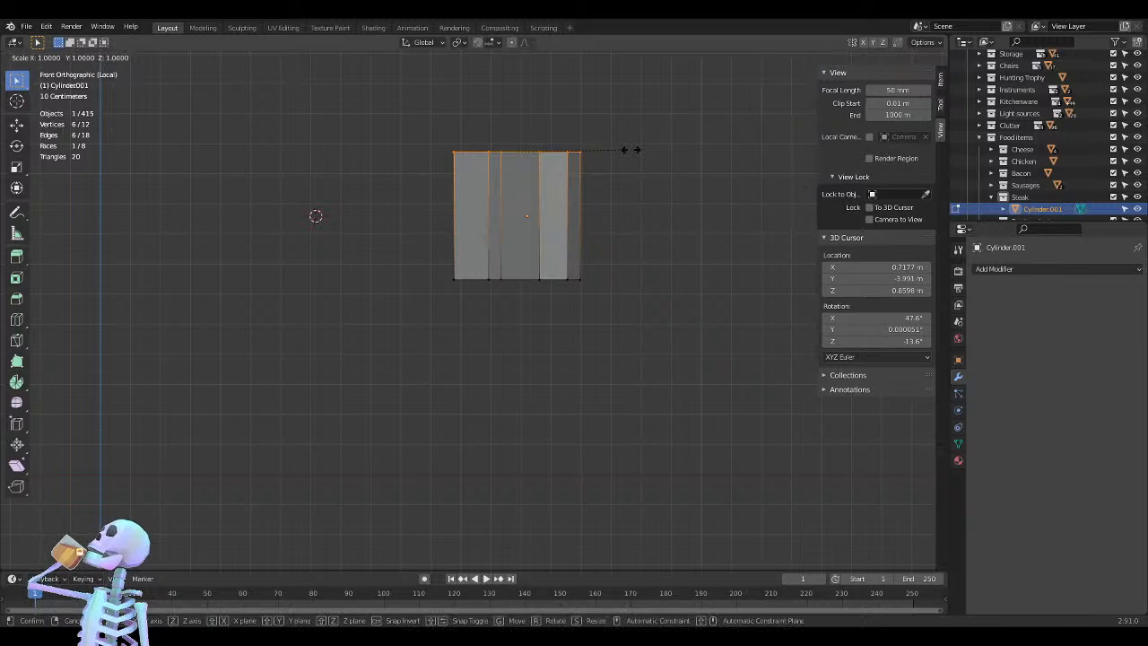
{"action": "key", "text": "Escape"}
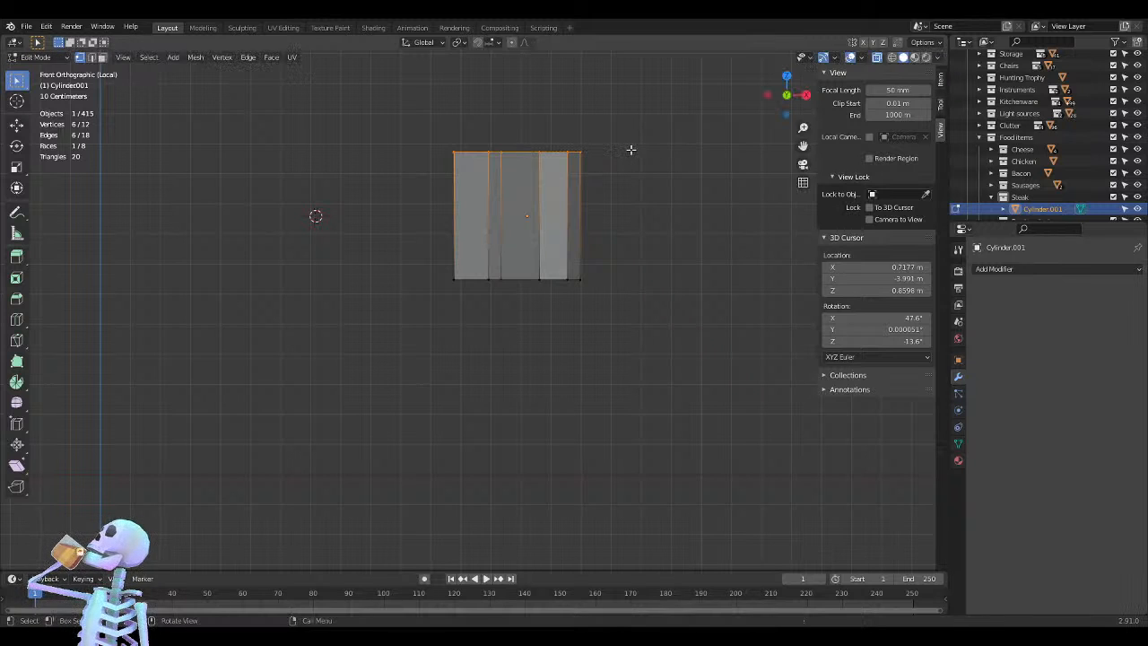
{"action": "key", "text": "g"}
{"action": "key", "text": "z"}
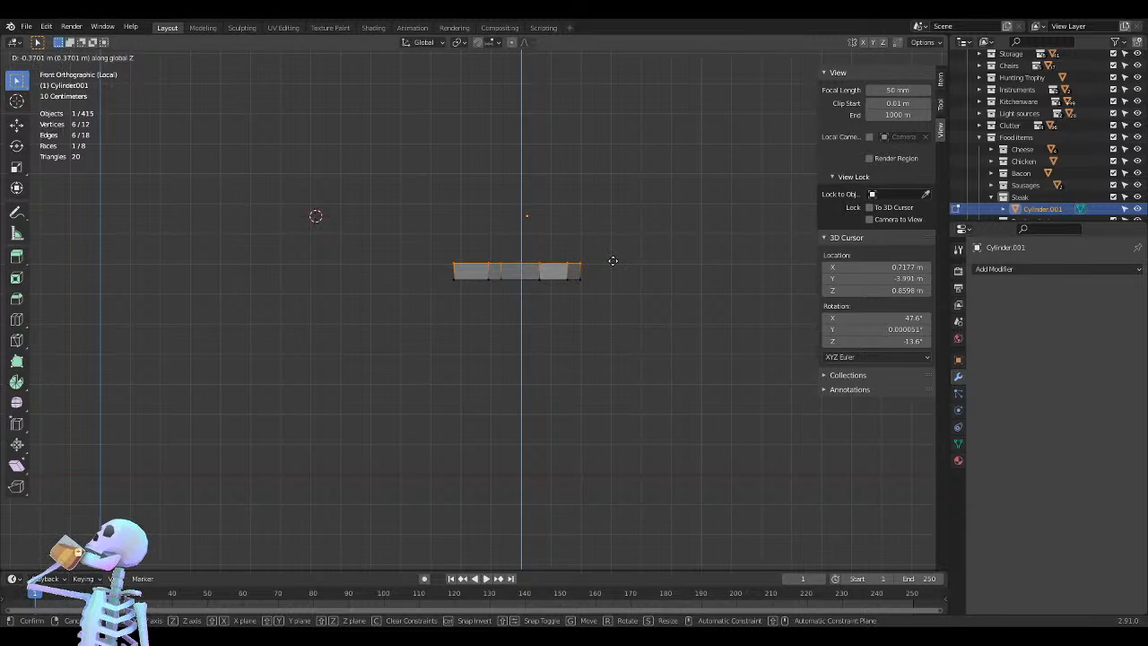
{"action": "left_click", "coordinate": [611, 260]}
Thin the steak slightly more by lowering its top face about 0.005 m along Z
{"action": "mouse_move", "coordinate": [611, 260]}
{"action": "middle_mouse_down"}
{"action": "mouse_move", "coordinate": [617, 225]}
{"action": "mouse_move", "coordinate": [625, 248]}
{"action": "middle_mouse_up"}
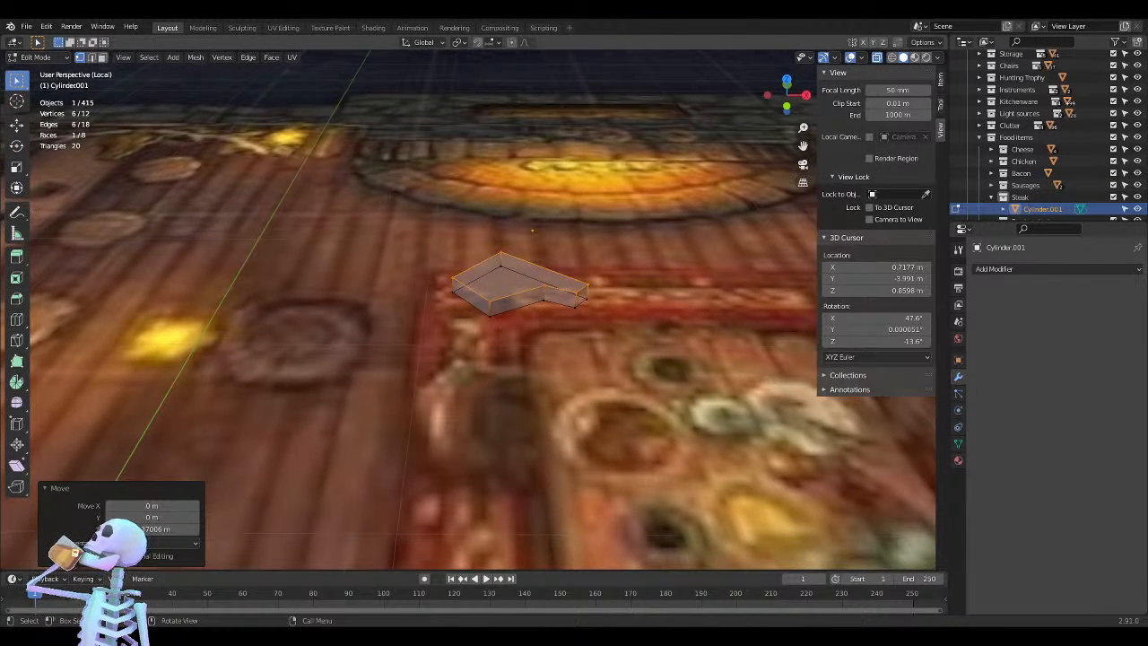
{"action": "scroll", "coordinate": [627, 229], "scroll_direction": "up", "scroll_amount": 5}
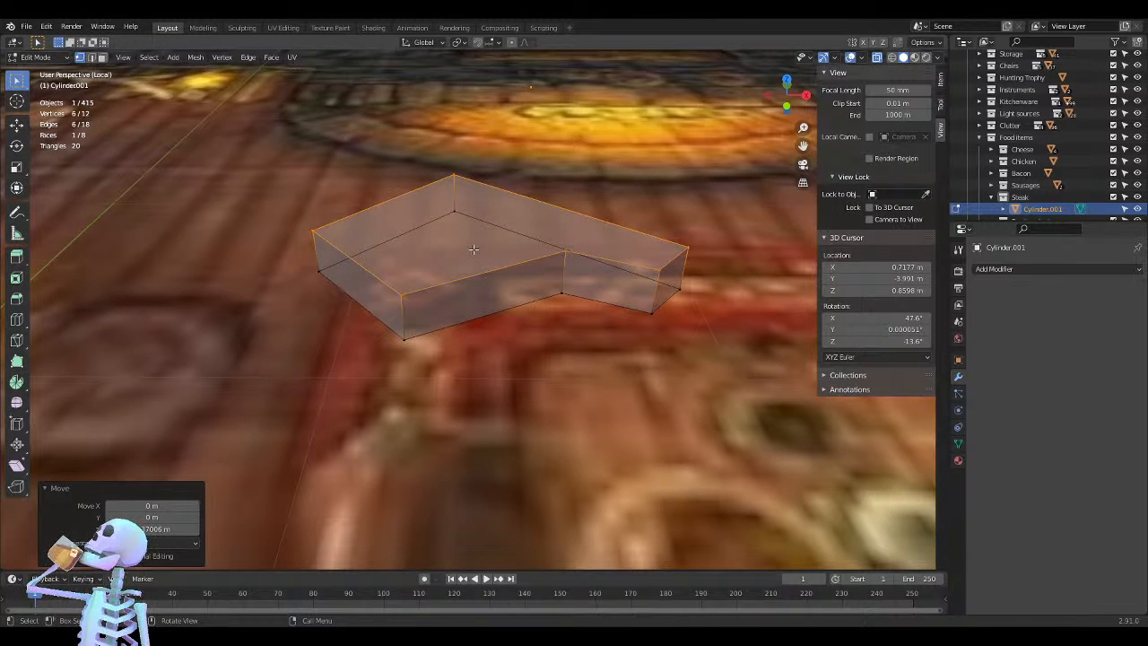
{"action": "key", "text": "g"}
{"action": "key", "text": "z"}
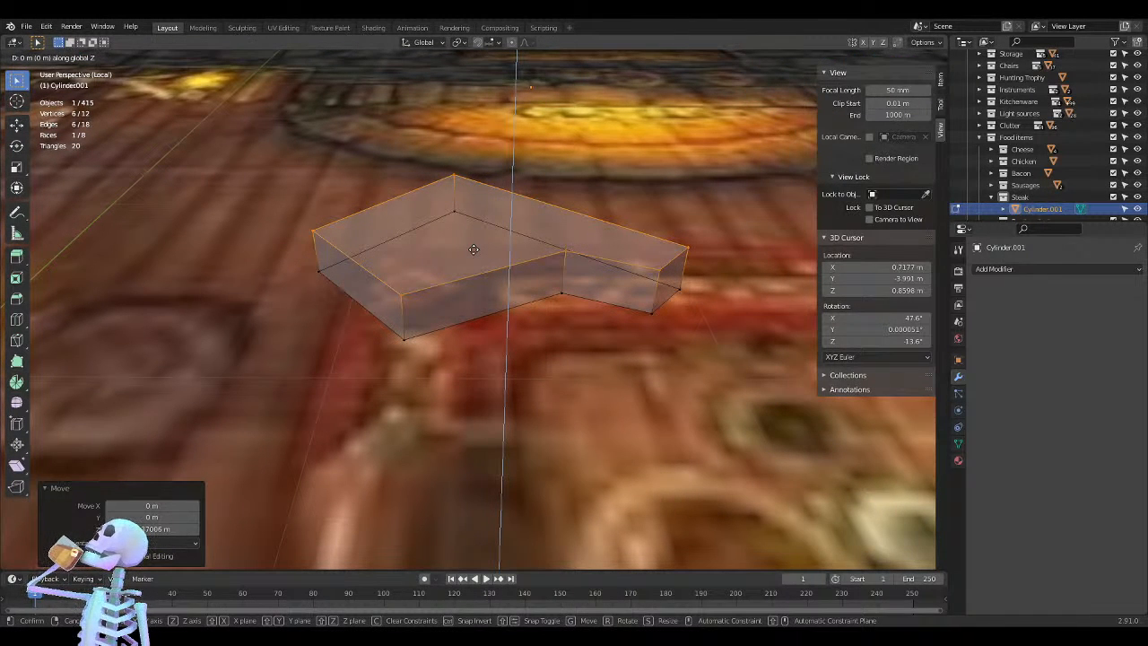
{"action": "left_click", "coordinate": [469, 254]}
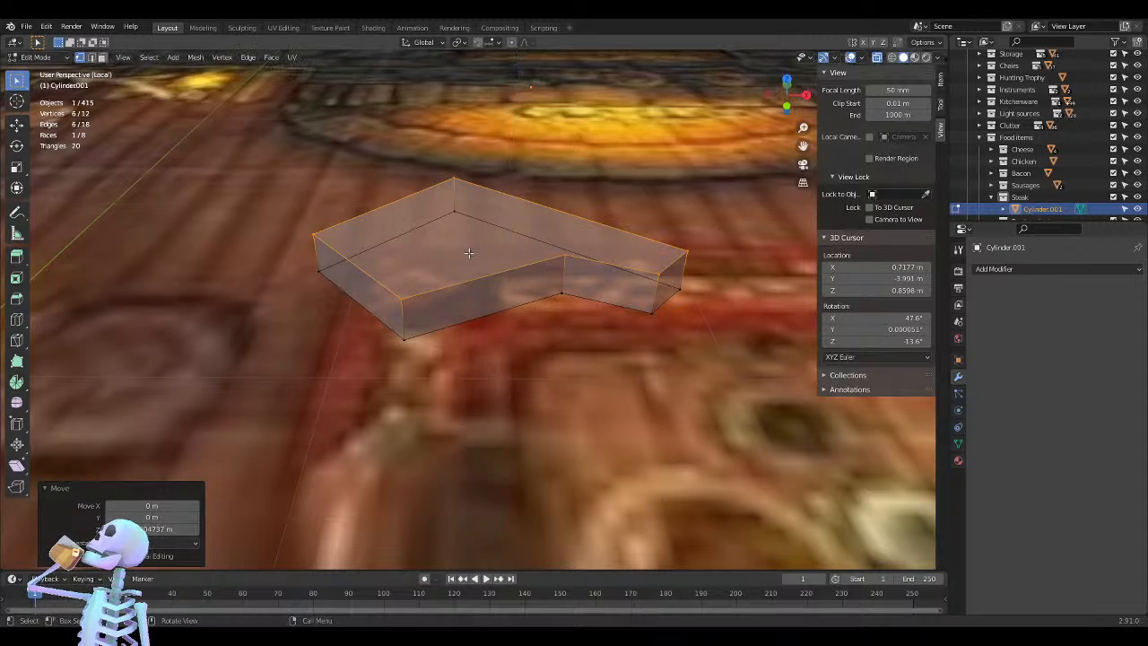
Add one centred vertical loop cut to each of the two side faces meeting at the wide end's left corner
{"action": "middle_click_drag", "start_coordinate": [421, 264], "coordinate": [442, 265]}
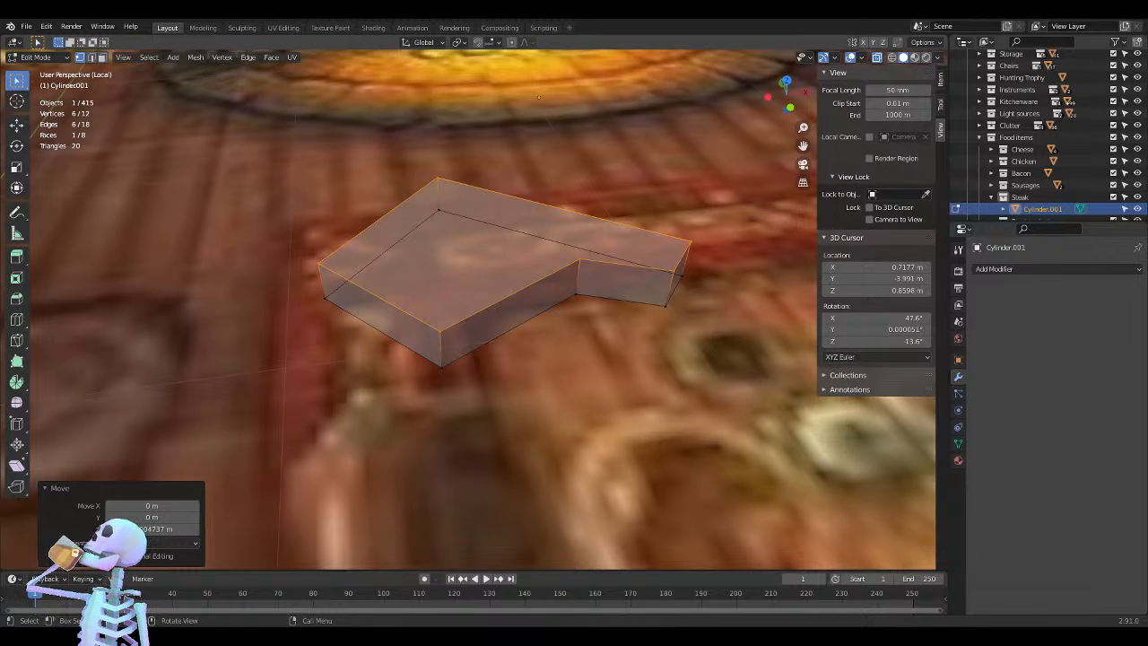
{"action": "mouse_move", "coordinate": [565, 314]}
{"action": "middle_mouse_down"}
{"action": "mouse_move", "coordinate": [592, 309]}
{"action": "mouse_move", "coordinate": [573, 322]}
{"action": "middle_mouse_up"}
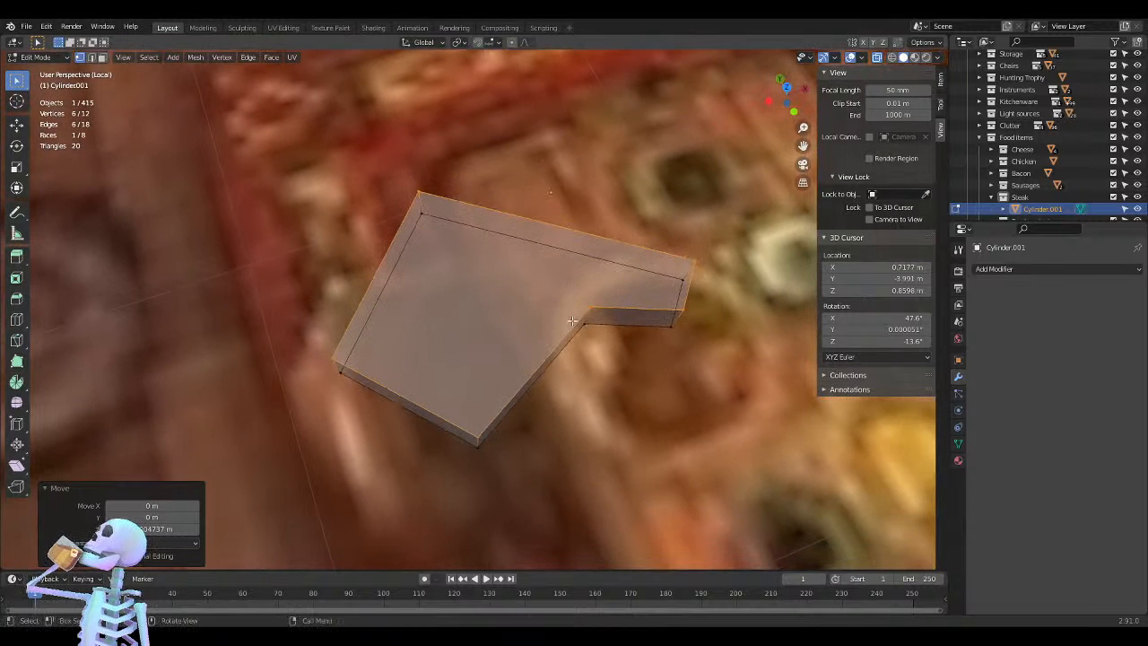
{"action": "key", "text": "ctrl+r"}
{"action": "left_click", "coordinate": [411, 408]}
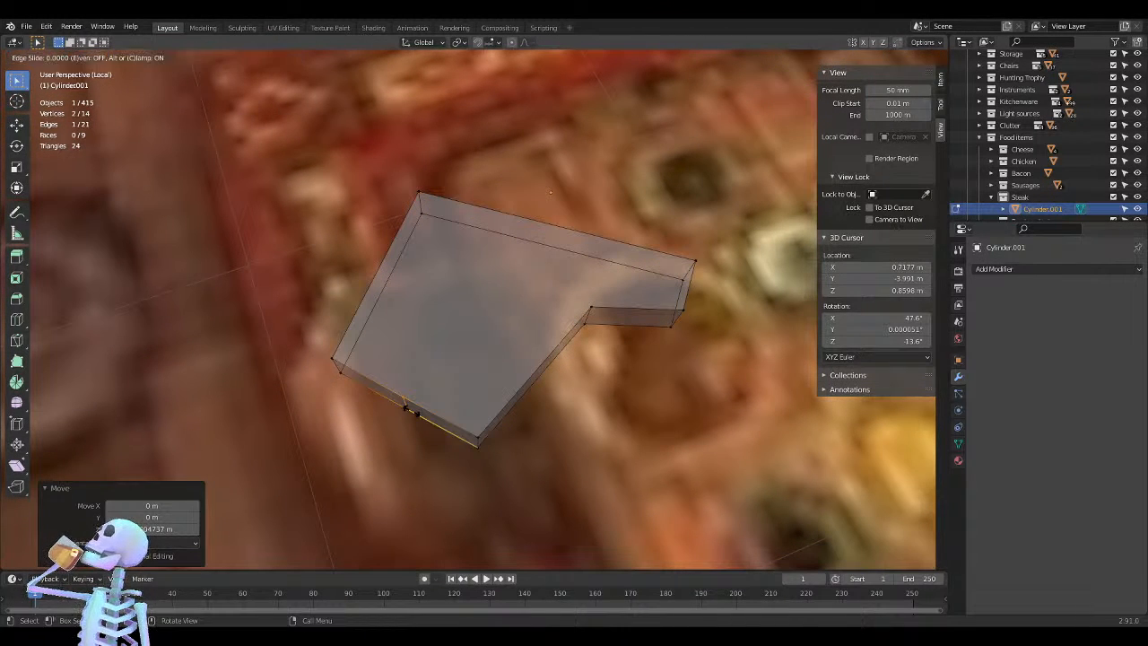
{"action": "right_click", "coordinate": [411, 410]}
{"action": "middle_click_drag", "start_coordinate": [495, 282], "coordinate": [428, 318]}
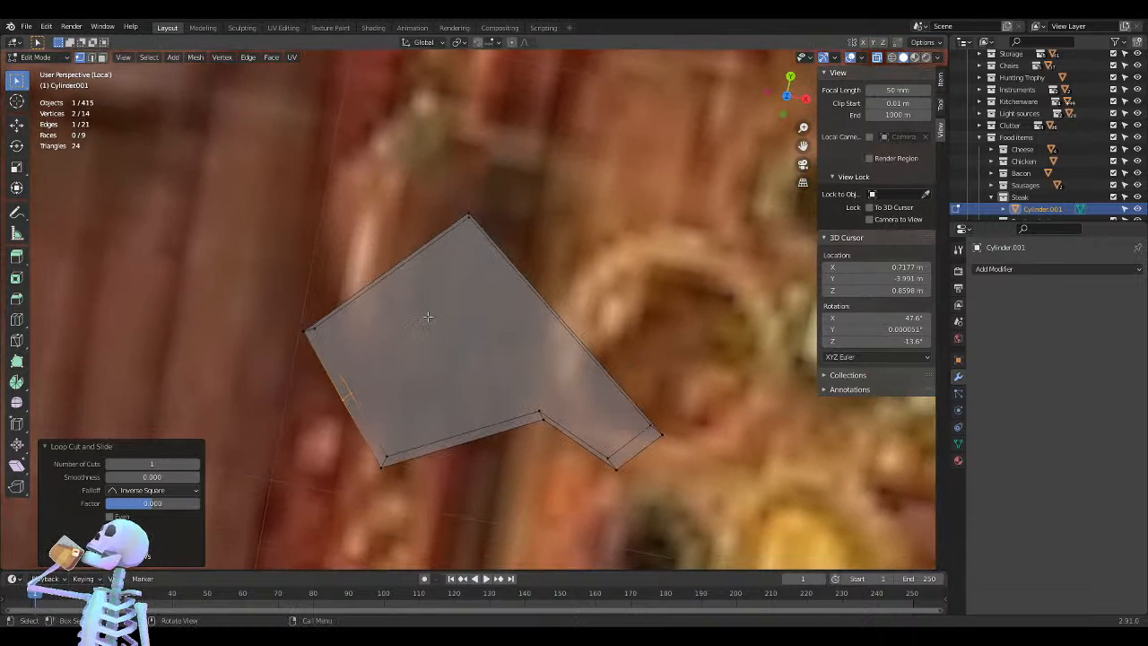
{"action": "key", "text": "ctrl+r"}
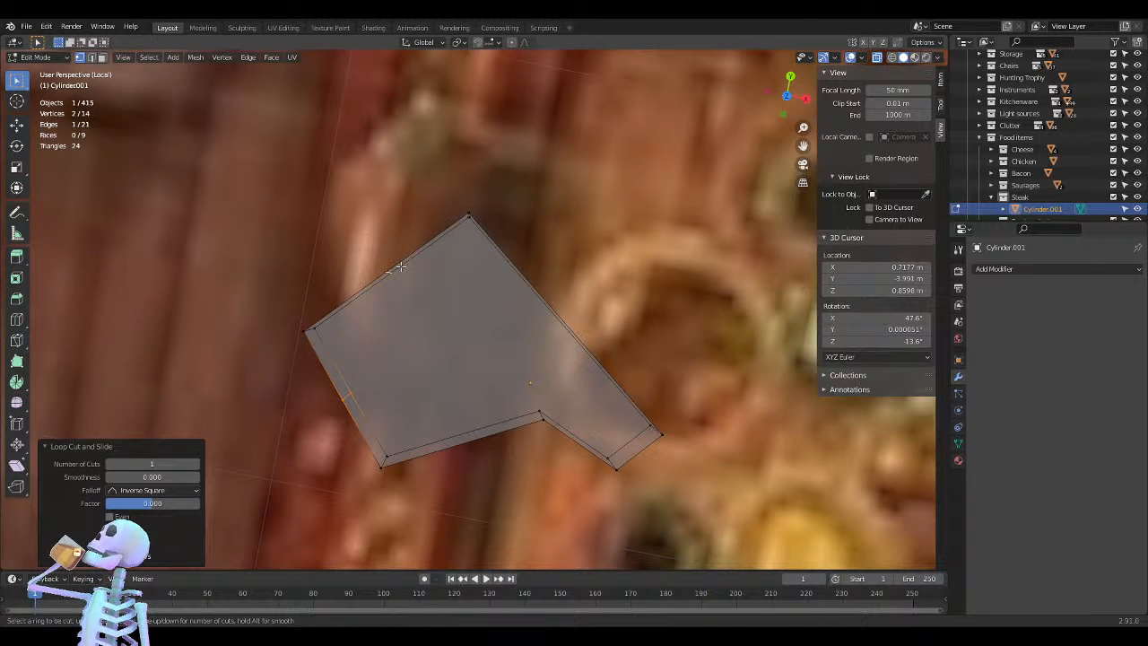
{"action": "left_click", "coordinate": [401, 267]}
{"action": "right_click", "coordinate": [436, 264]}
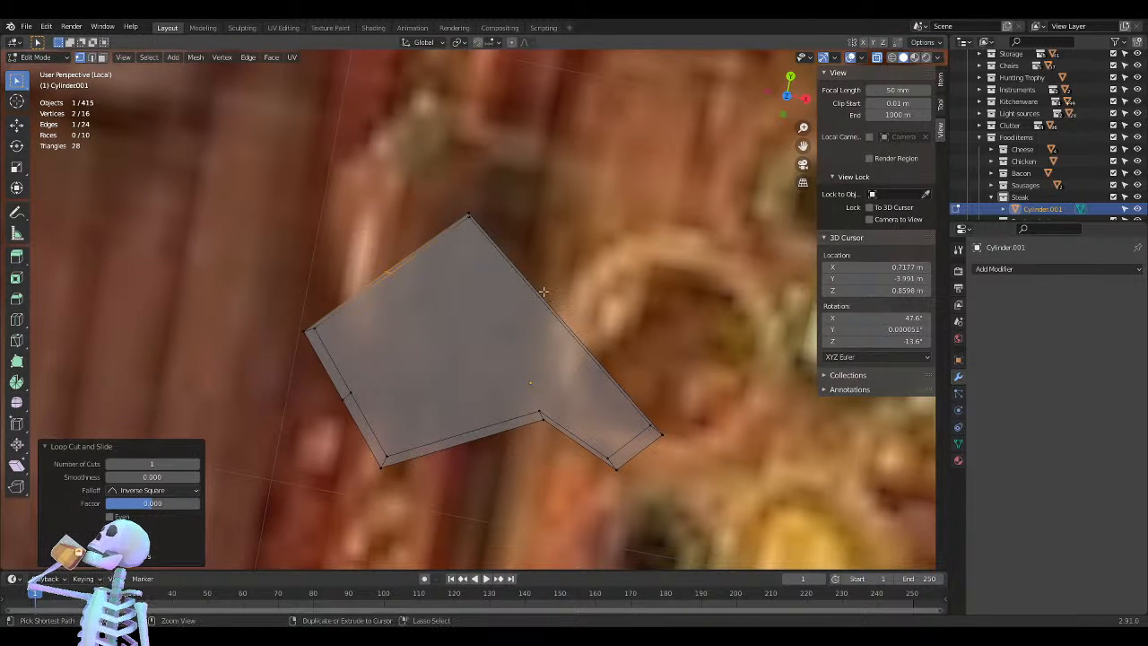
Add two evenly spaced vertical loop cuts to the steak's long upper-right side face and one centred cut to the lower side face
{"action": "key", "text": "ctrl+r"}
{"action": "scroll", "coordinate": [543, 292], "scroll_direction": "up", "scroll_amount": 1}
{"action": "left_click", "coordinate": [542, 291]}
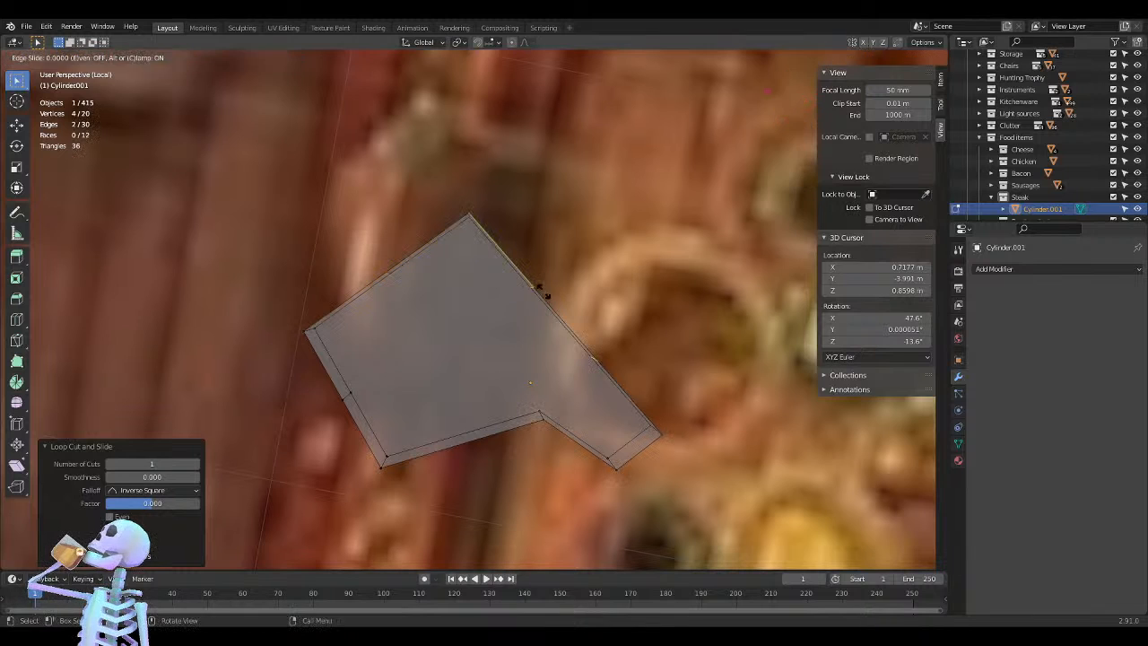
{"action": "right_click", "coordinate": [597, 270]}
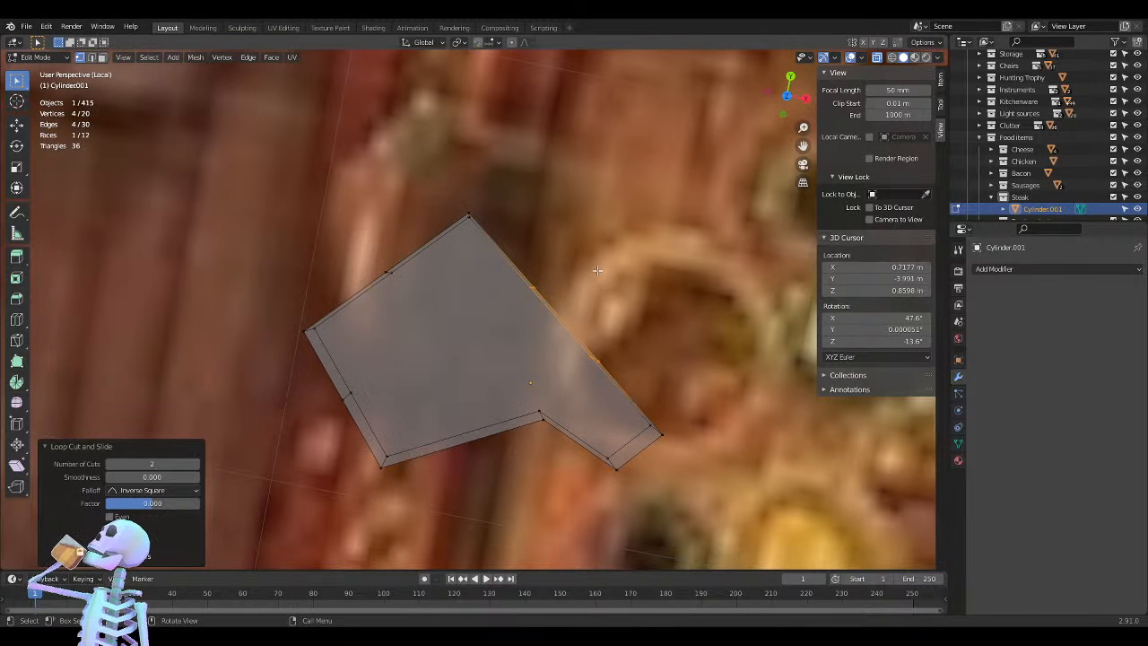
{"action": "key", "text": "ctrl+r"}
{"action": "scroll", "coordinate": [467, 439], "scroll_direction": "down", "scroll_amount": 1}
{"action": "left_click", "coordinate": [467, 439]}
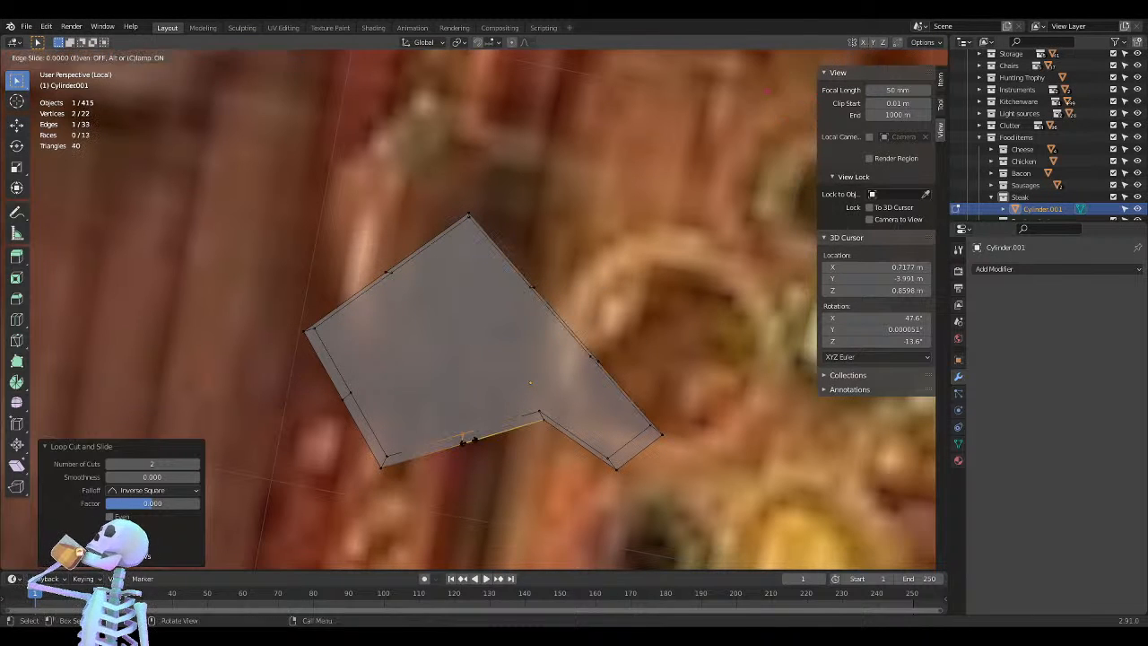
{"action": "right_click", "coordinate": [476, 444]}
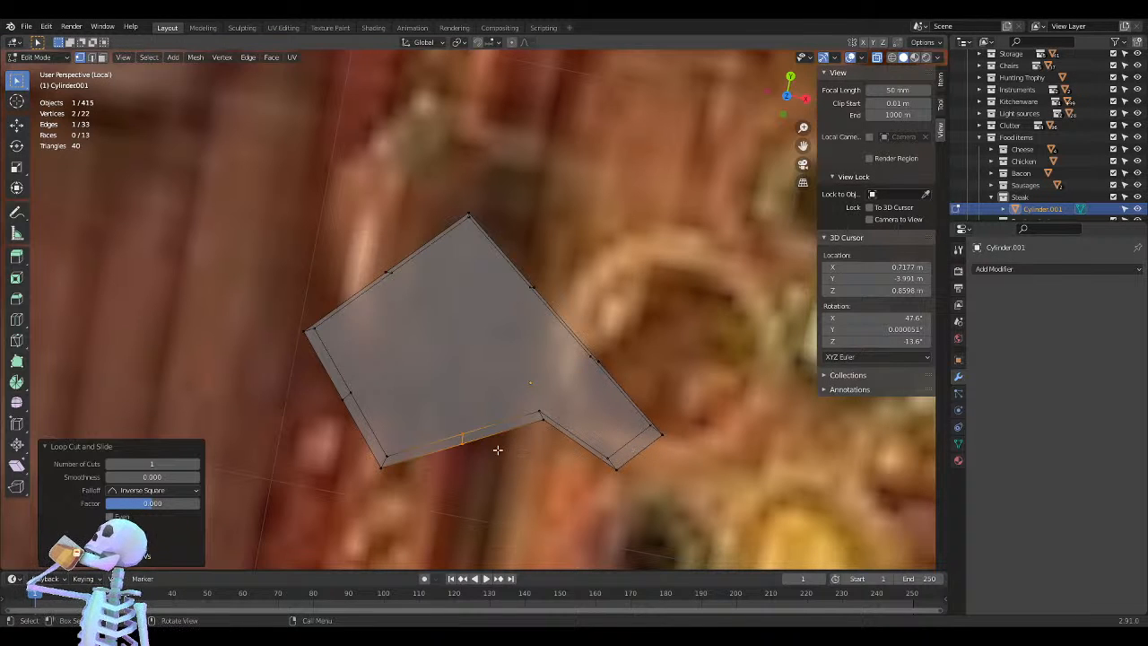
In top view, push the midpoint vertices of the lower, lower-left and upper-left sides outward by about 0.011, 0.018 and 0.015 m
{"action": "key", "text": "KP_7"}
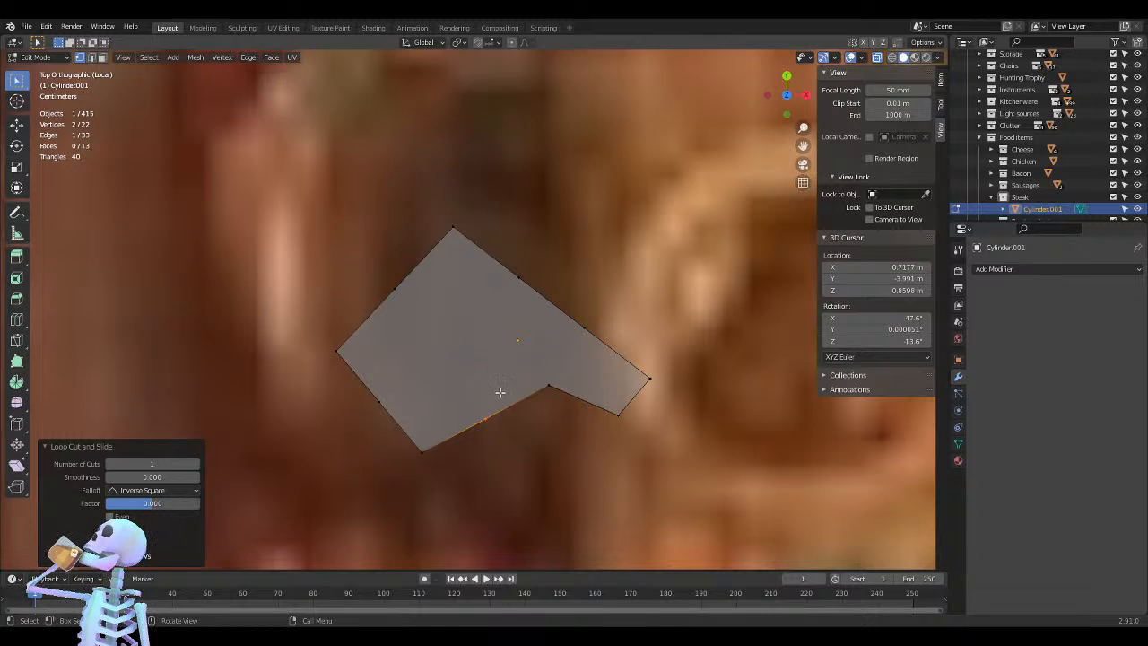
{"action": "key", "text": "g"}
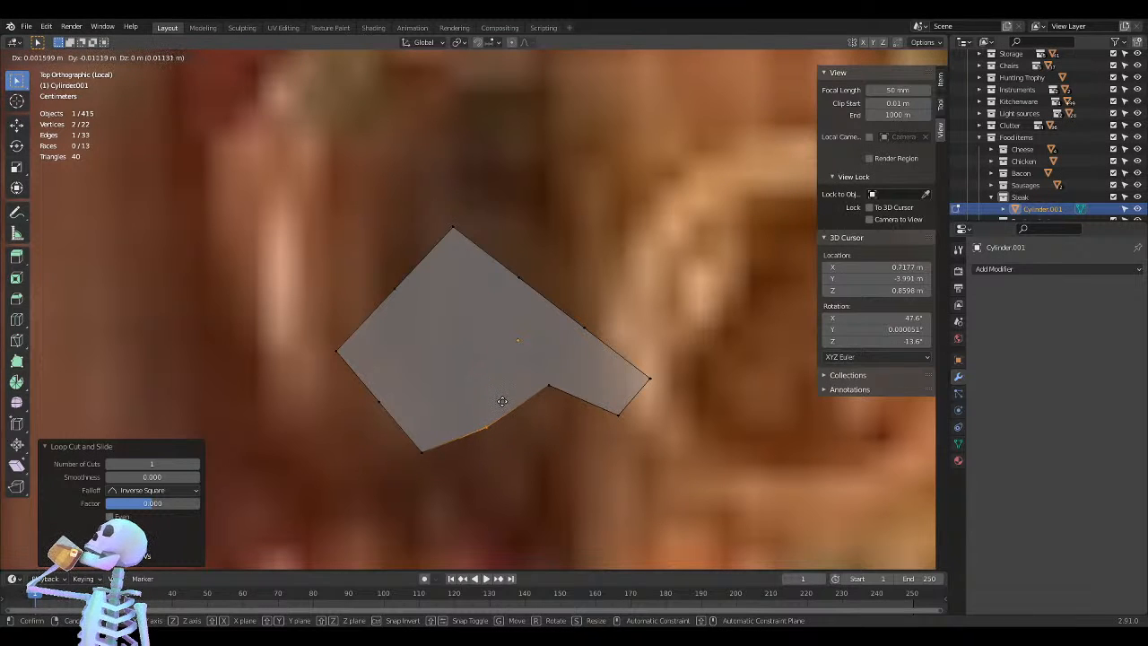
{"action": "left_click", "coordinate": [504, 401]}
{"action": "left_click_drag", "start_coordinate": [394, 373], "coordinate": [352, 432]}
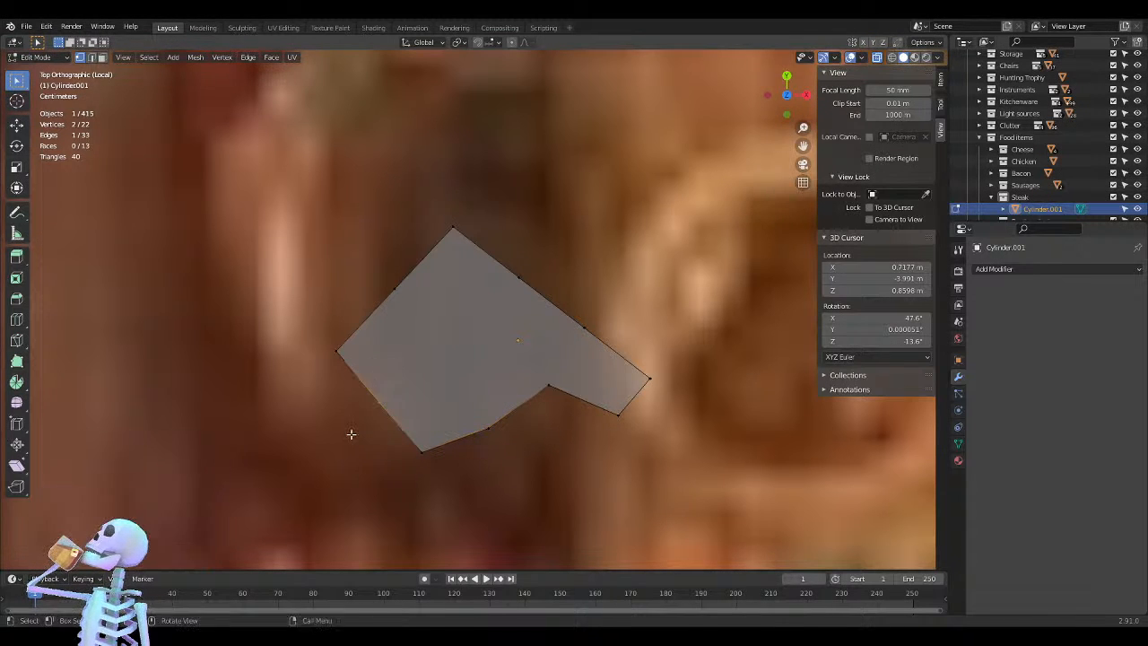
{"action": "key", "text": "g"}
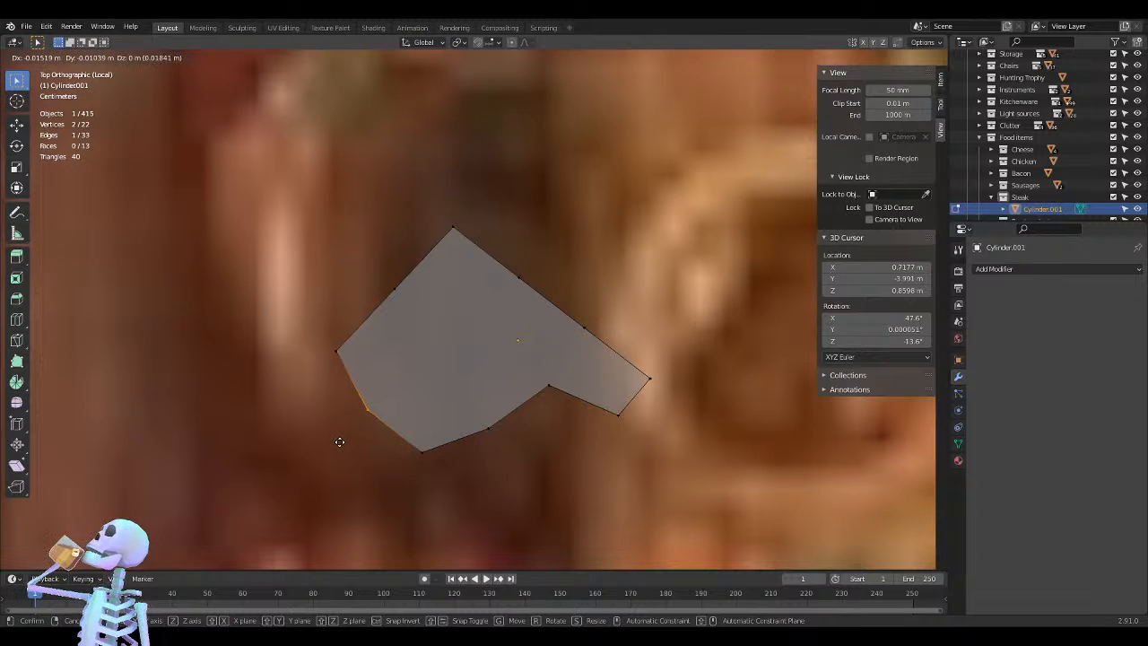
{"action": "left_click", "coordinate": [340, 441]}
{"action": "left_click_drag", "start_coordinate": [425, 265], "coordinate": [369, 323]}
{"action": "key", "text": "g"}
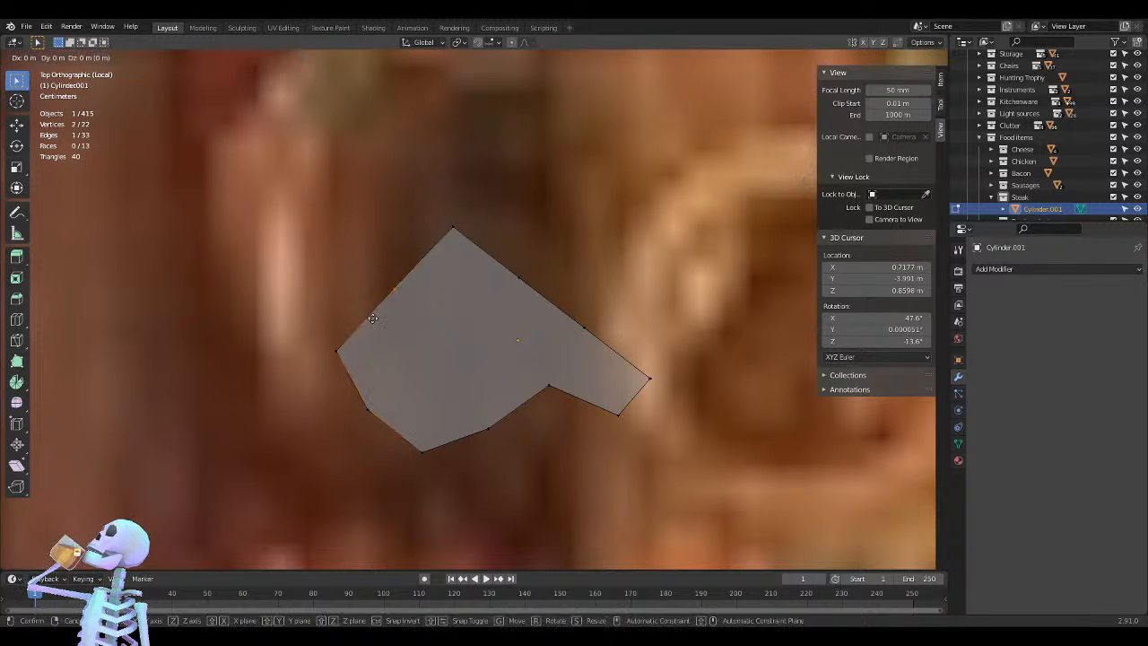
{"action": "left_click", "coordinate": [366, 305]}
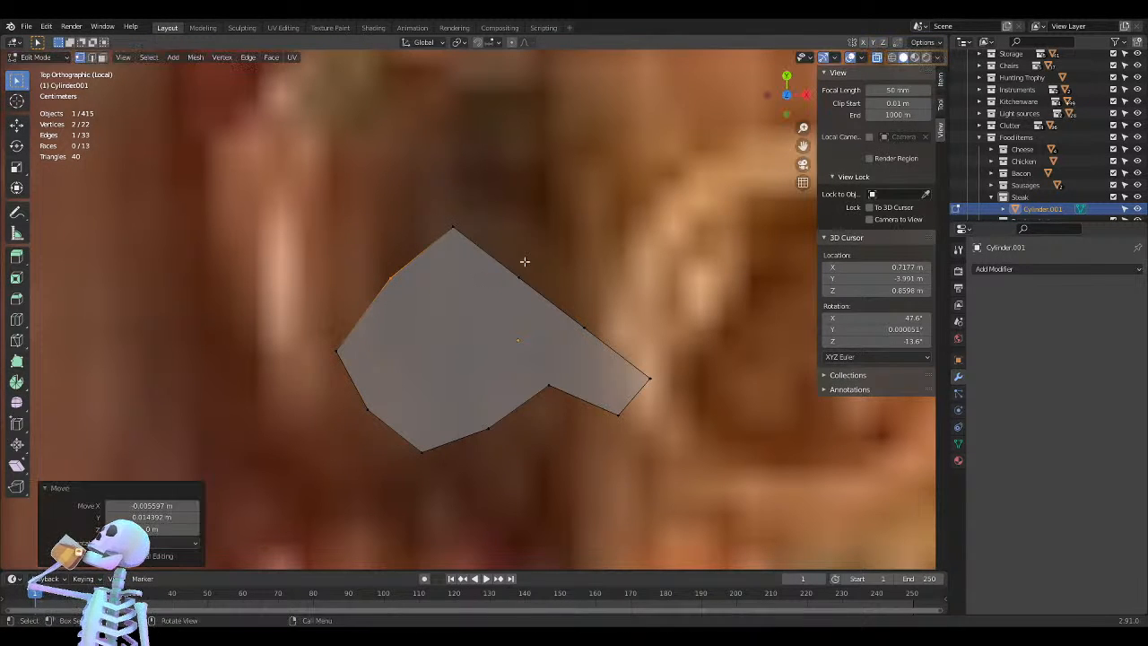
Try nudging the two intermediate vertex pairs on the long upper-right side by a few millimetres, and undo the moves
{"action": "left_click", "coordinate": [494, 305]}
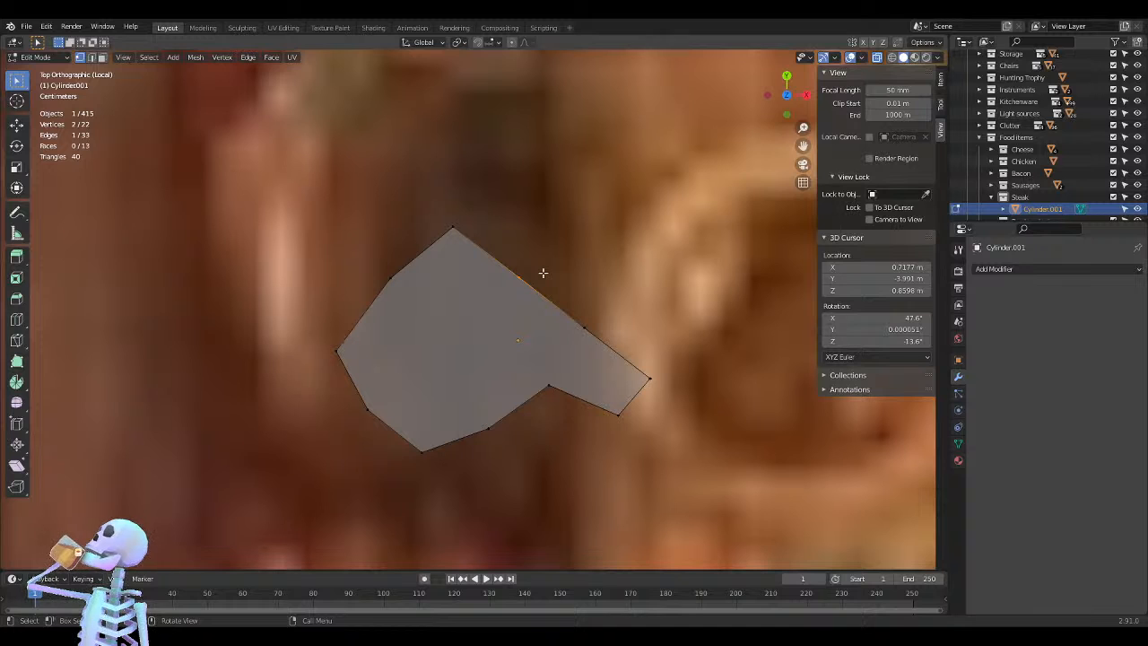
{"action": "key", "text": "g"}
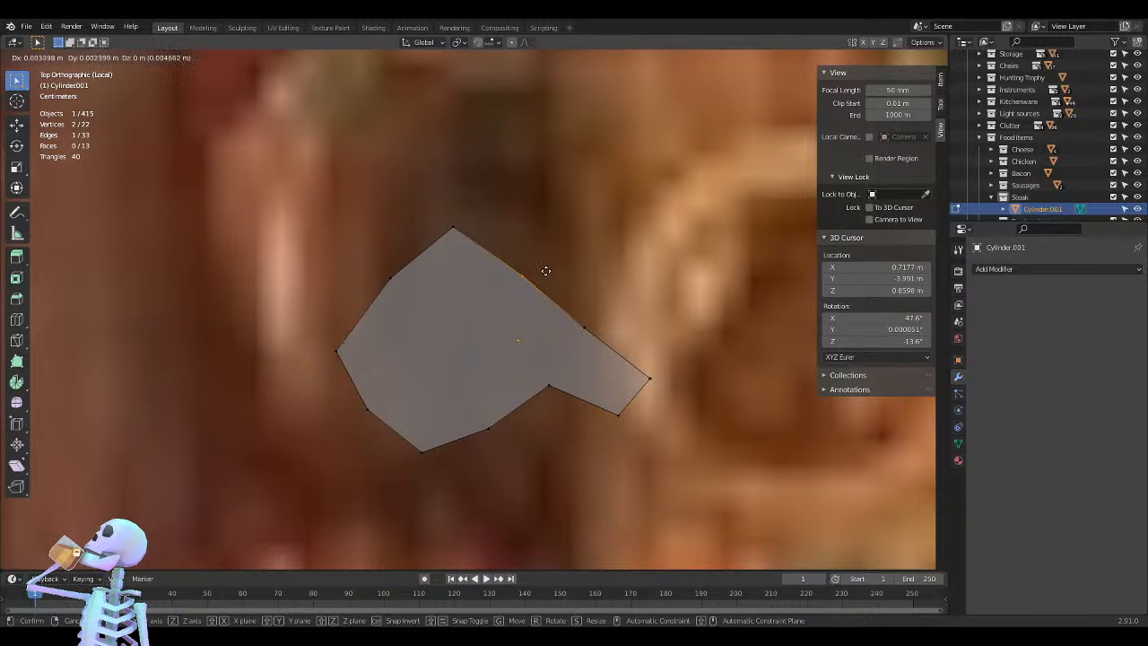
{"action": "left_click", "coordinate": [546, 270]}
{"action": "left_click", "coordinate": [583, 325]}
{"action": "key", "text": "g"}
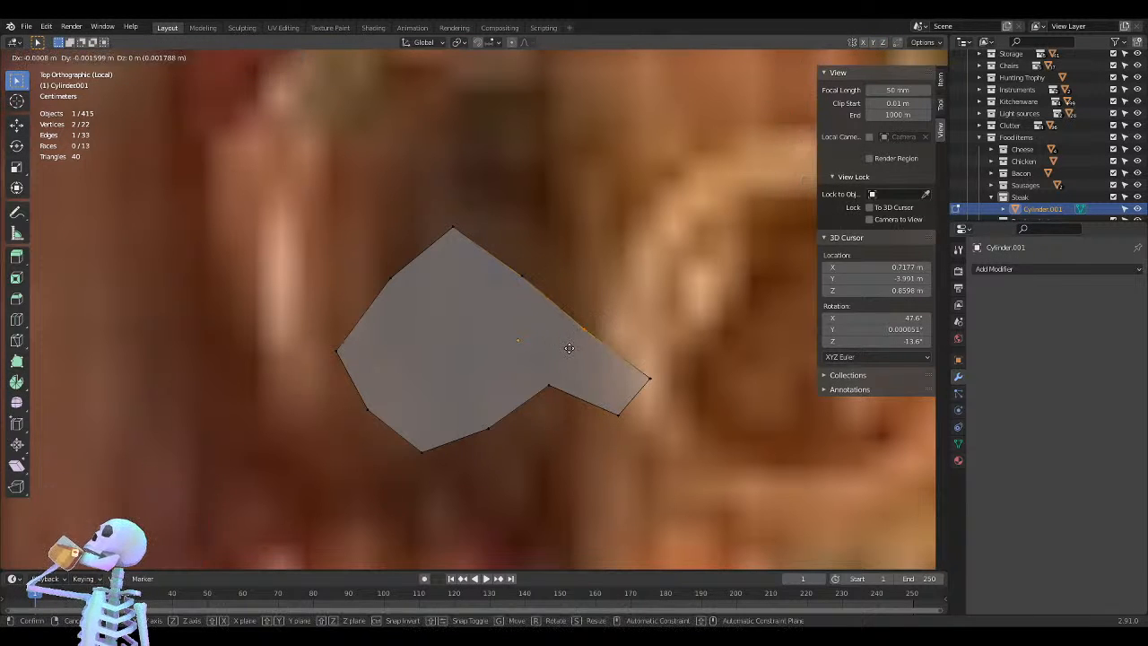
{"action": "left_click", "coordinate": [569, 349]}
{"action": "left_click", "coordinate": [527, 272]}
{"action": "key", "text": "g"}
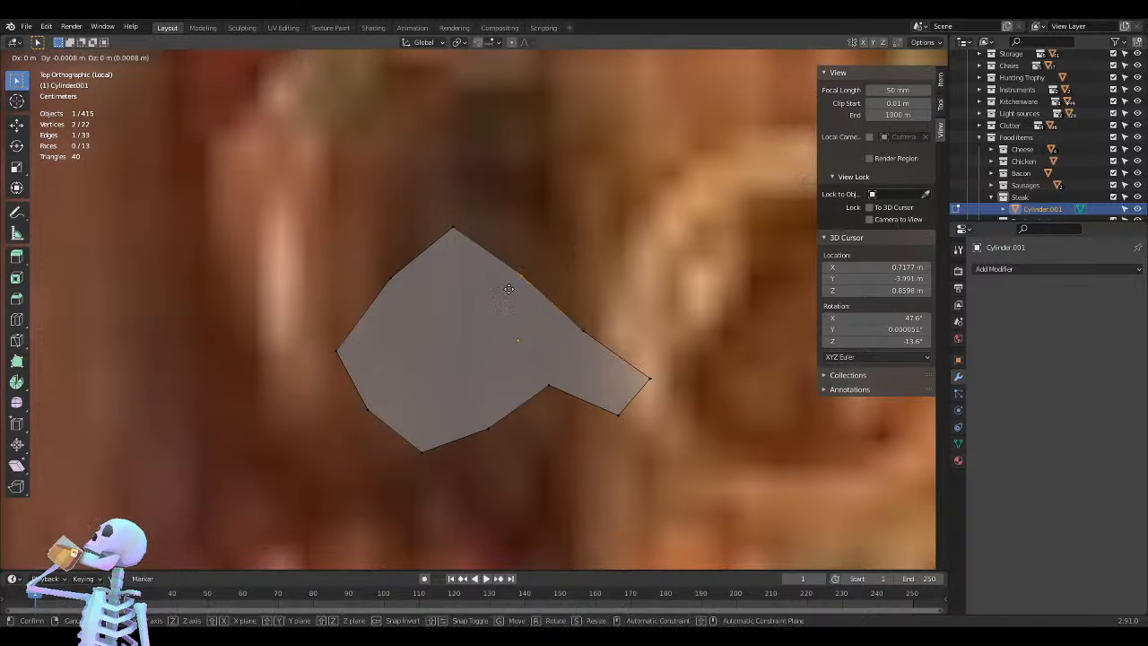
{"action": "left_click", "coordinate": [511, 284]}
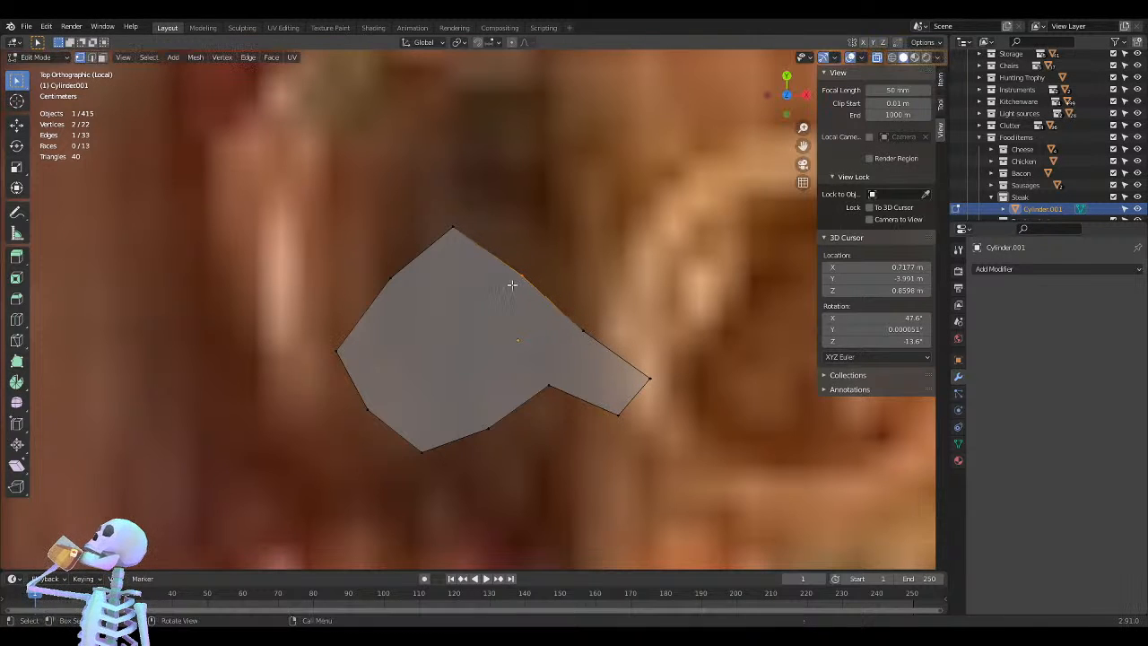
{"action": "left_click", "coordinate": [589, 247], "text": "ctrl"}
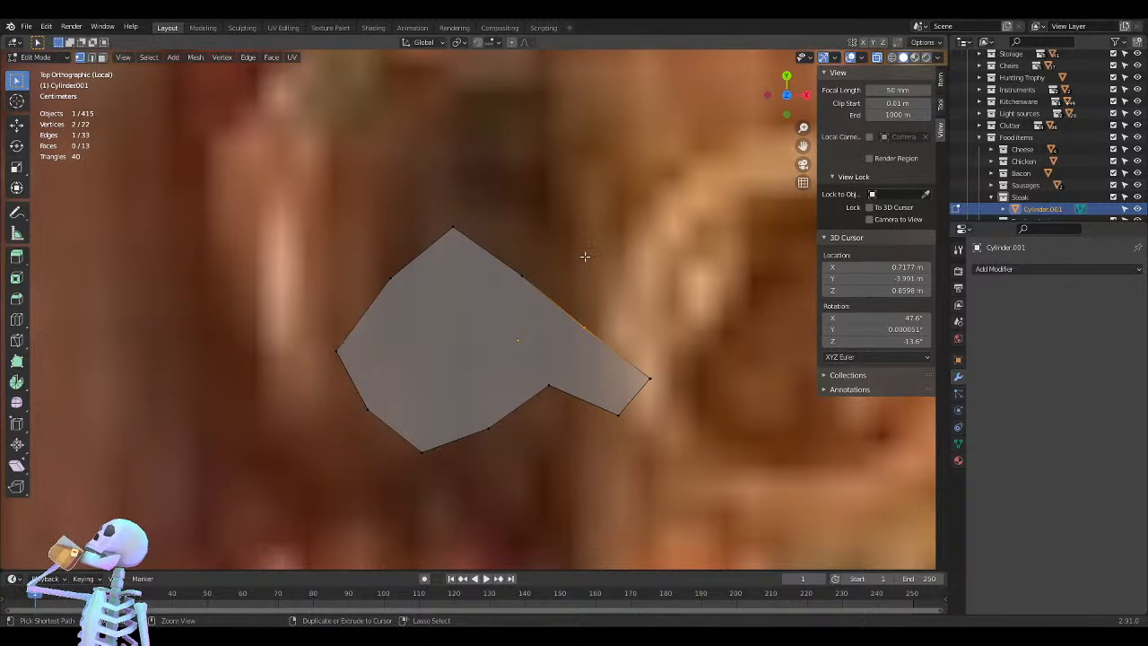
{"action": "key", "text": "ctrl+z"}
{"action": "key", "text": "ctrl+z"}
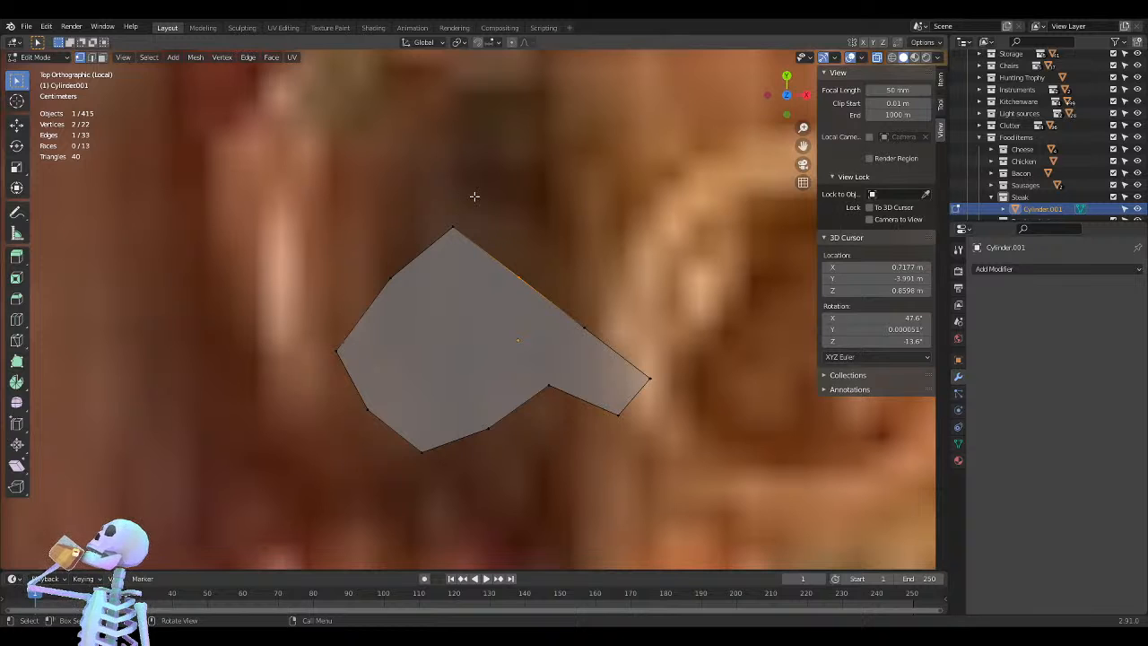
Bevel the steak's vertical corner edges with one segment, the top corner about 0.025 m wide and the left corner about 0.0135 m
{"action": "left_click_drag", "start_coordinate": [473, 196], "coordinate": [406, 258]}
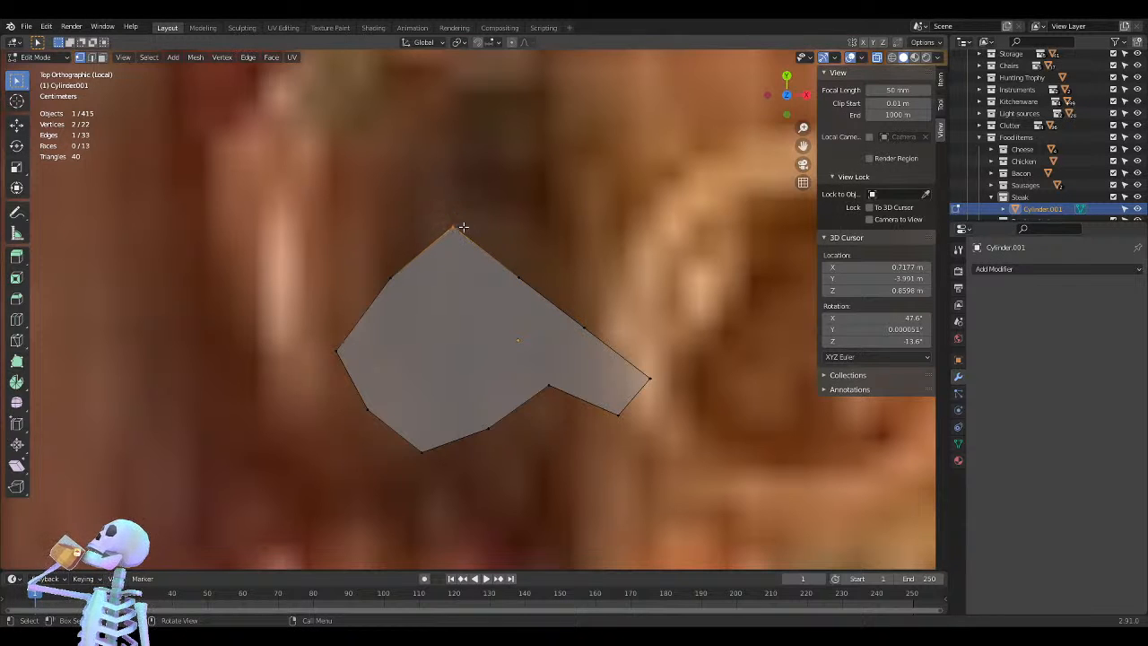
{"action": "key", "text": "2"}
{"action": "left_click_drag", "start_coordinate": [516, 174], "coordinate": [400, 260]}
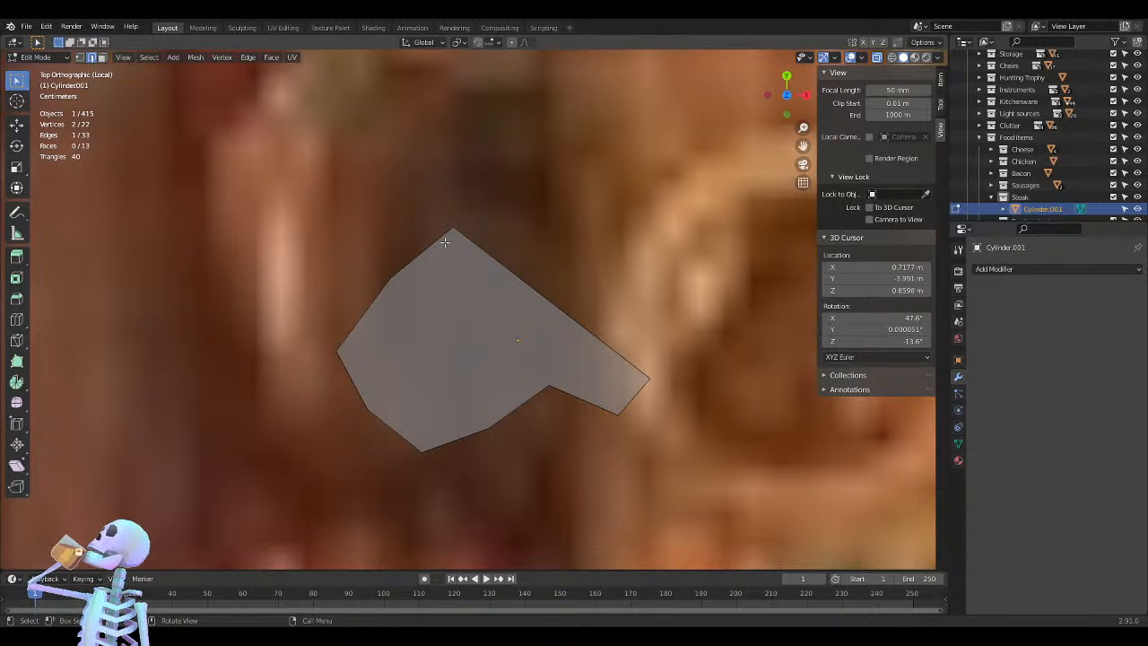
{"action": "key", "text": "ctrl+b"}
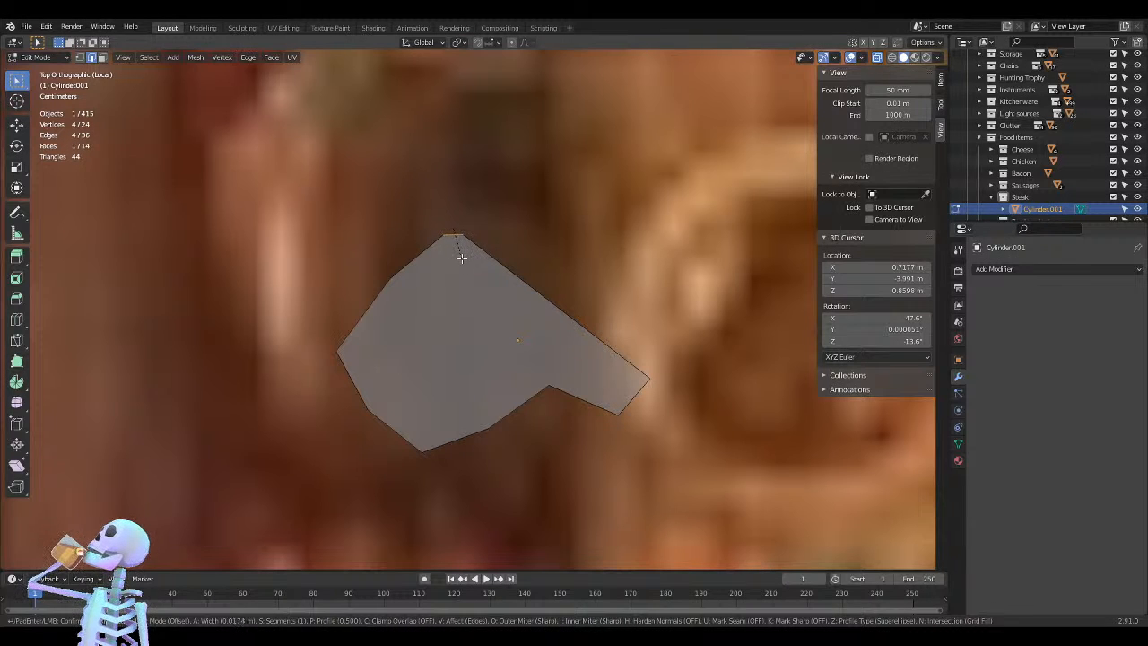
{"action": "left_click", "coordinate": [463, 258]}
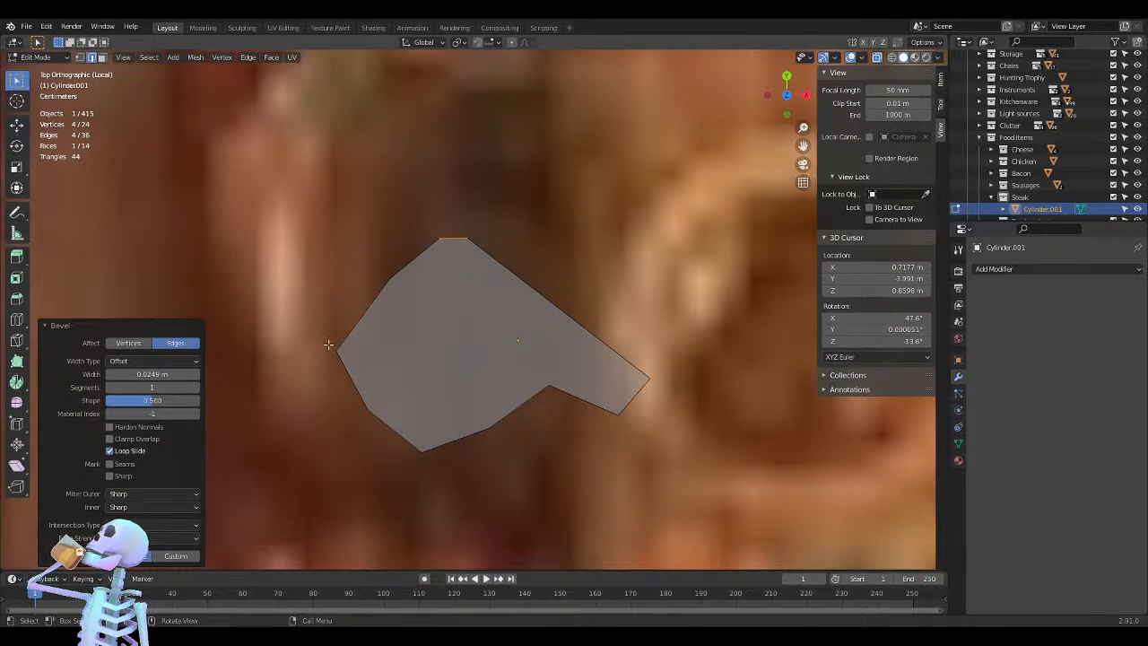
{"action": "left_click_drag", "start_coordinate": [326, 344], "coordinate": [346, 374]}
{"action": "key", "text": "ctrl+b"}
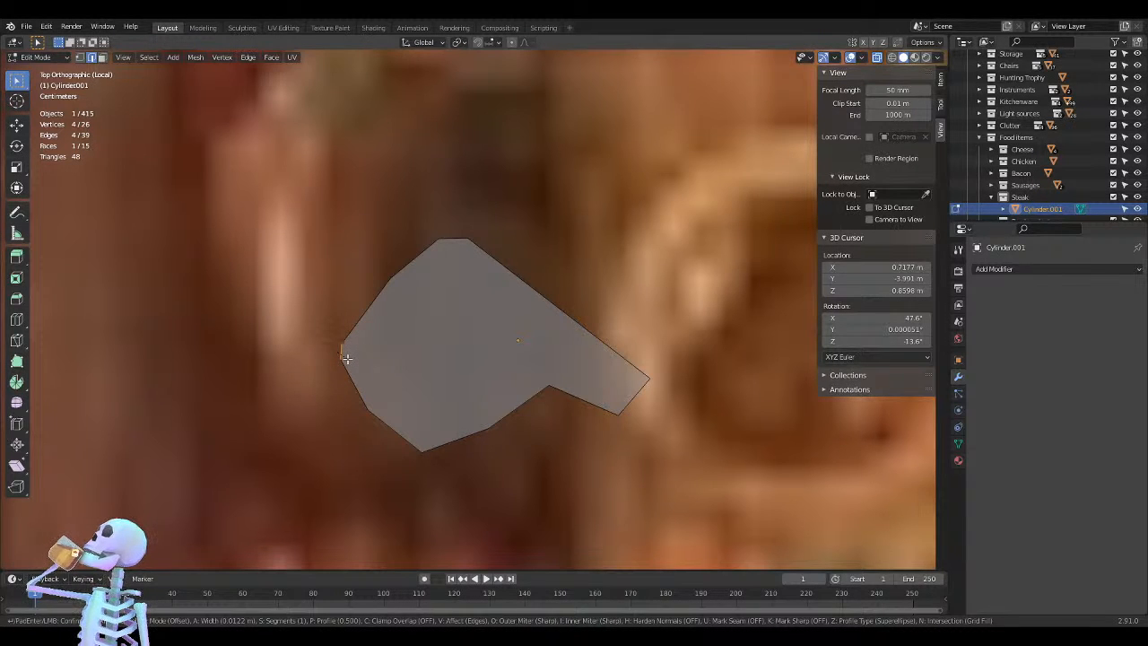
{"action": "left_click", "coordinate": [349, 358]}
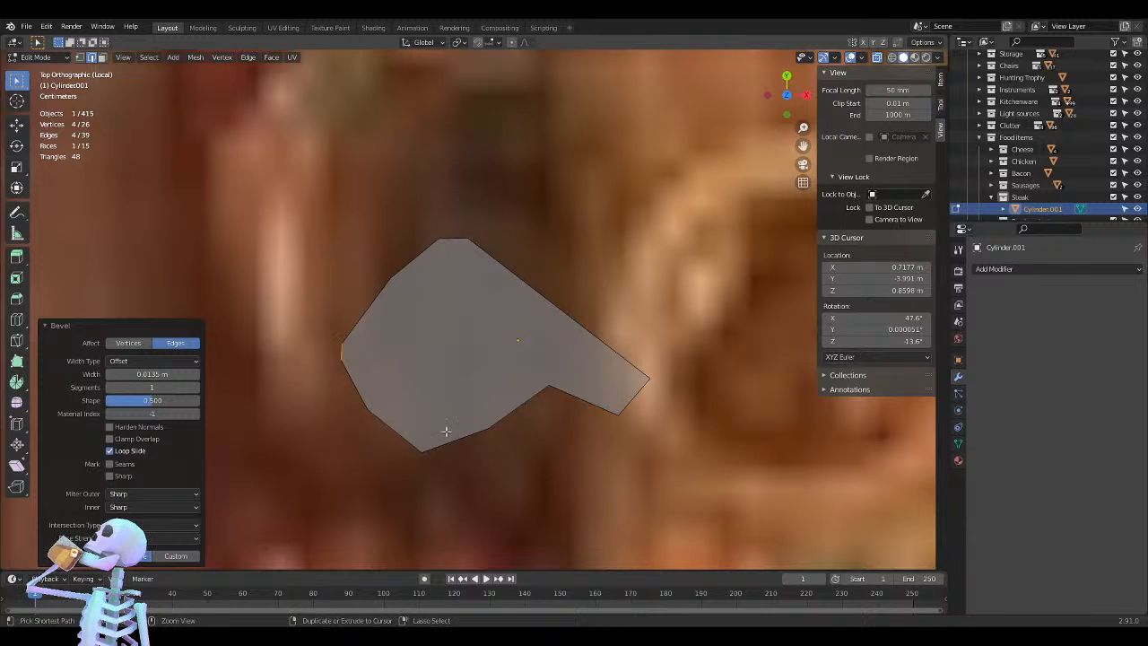
{"action": "left_click_drag", "start_coordinate": [447, 431], "coordinate": [402, 467], "text": "ctrl"}
{"action": "key", "text": "ctrl+b"}
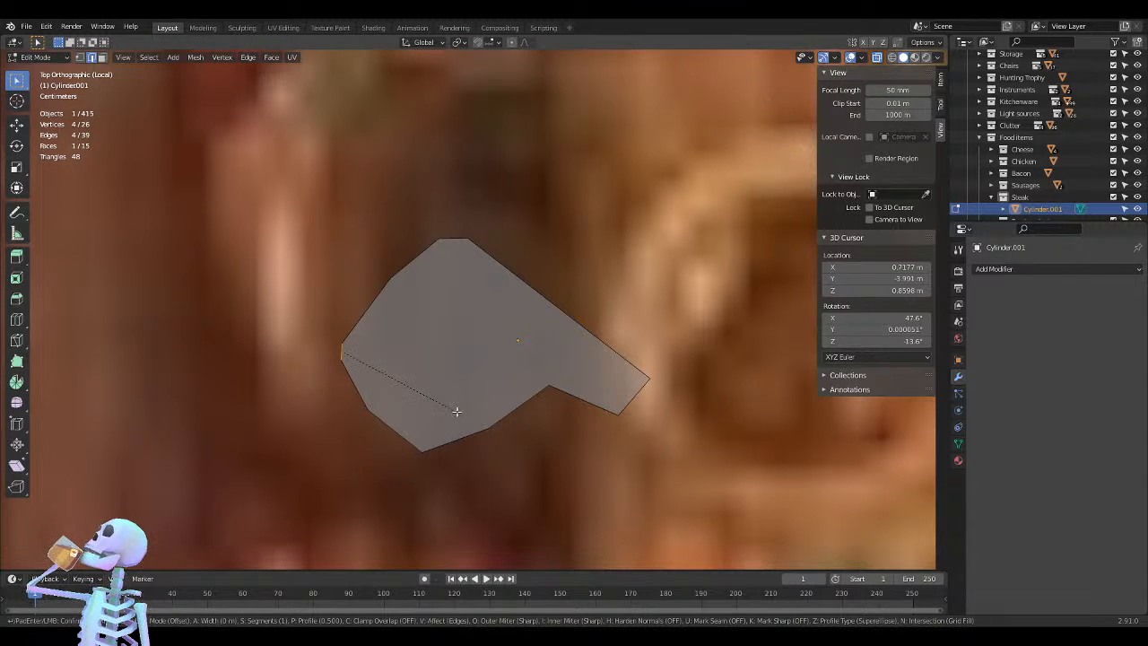
{"action": "right_click", "coordinate": [465, 414]}
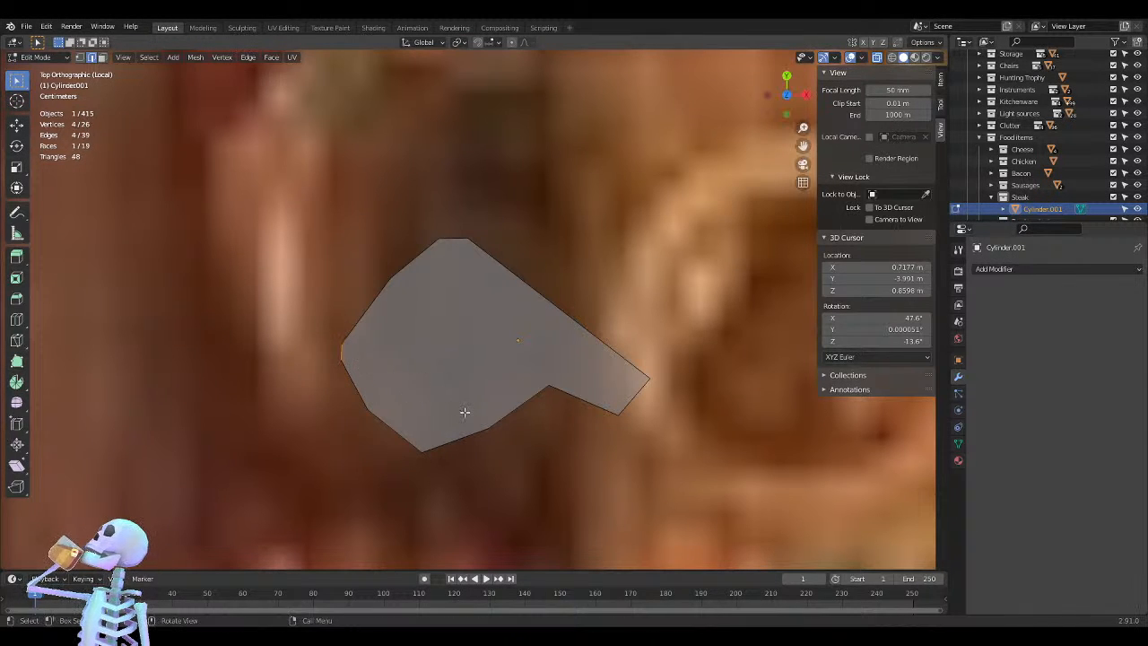
{"action": "key", "text": "ctrl+z"}
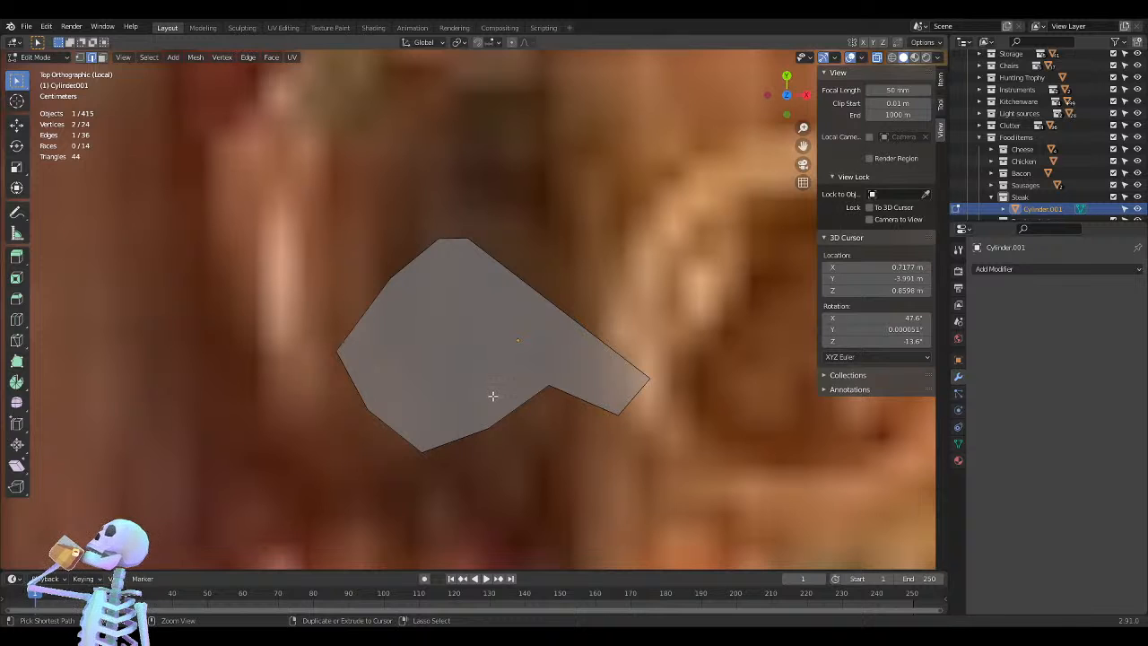
Bevel the bottom corner's vertical edge about 0.0156 m and the inner notch edge beside the tail about 0.02 m, one segment each
{"action": "left_click_drag", "start_coordinate": [450, 442], "coordinate": [404, 476]}
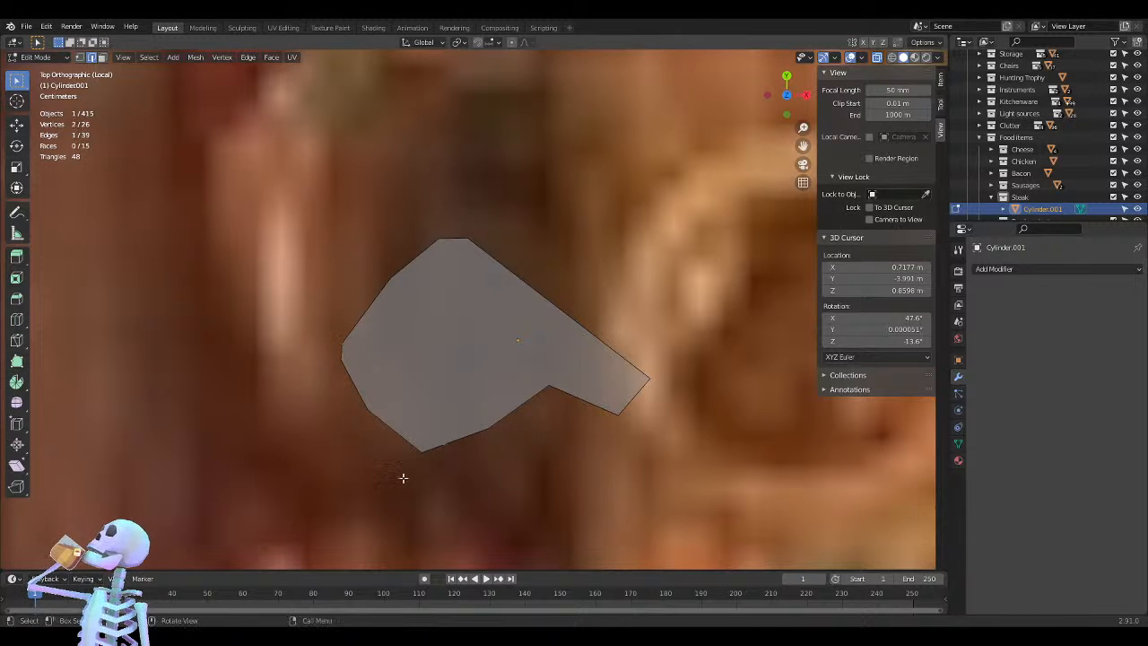
{"action": "key", "text": "ctrl+b"}
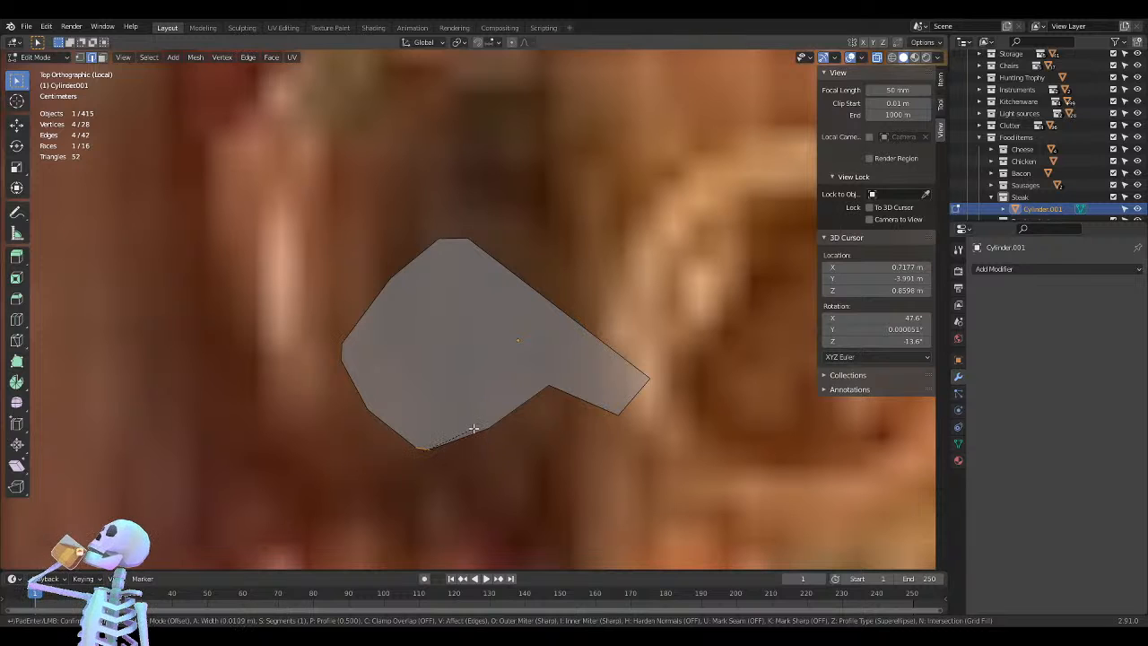
{"action": "left_click", "coordinate": [476, 429]}
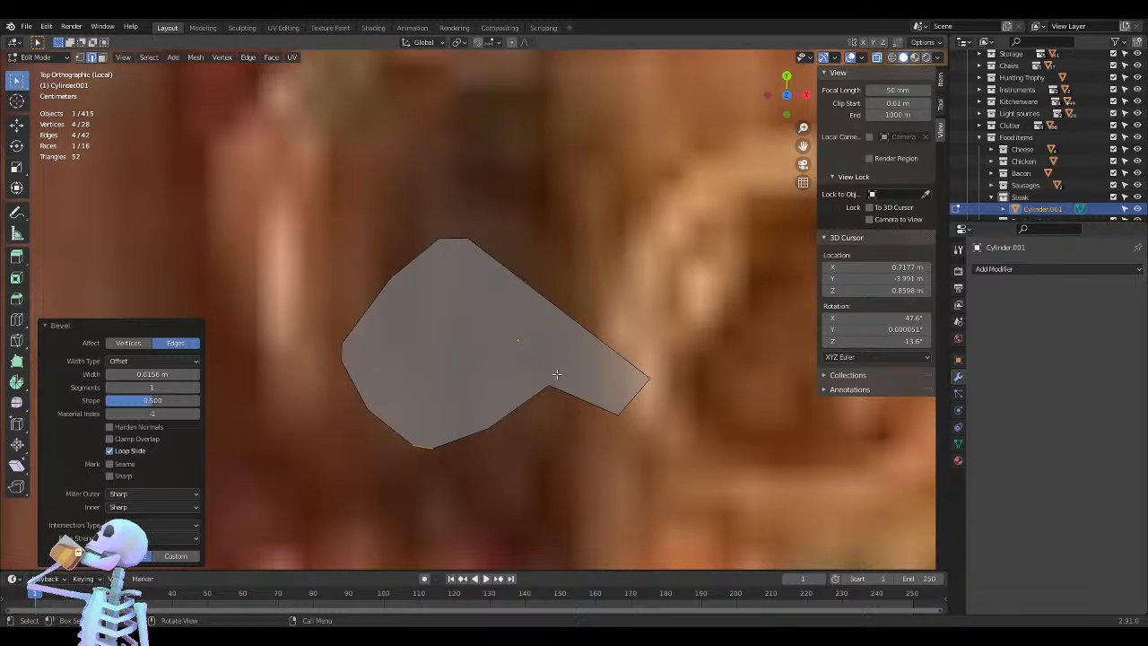
{"action": "left_click_drag", "start_coordinate": [557, 378], "coordinate": [535, 401]}
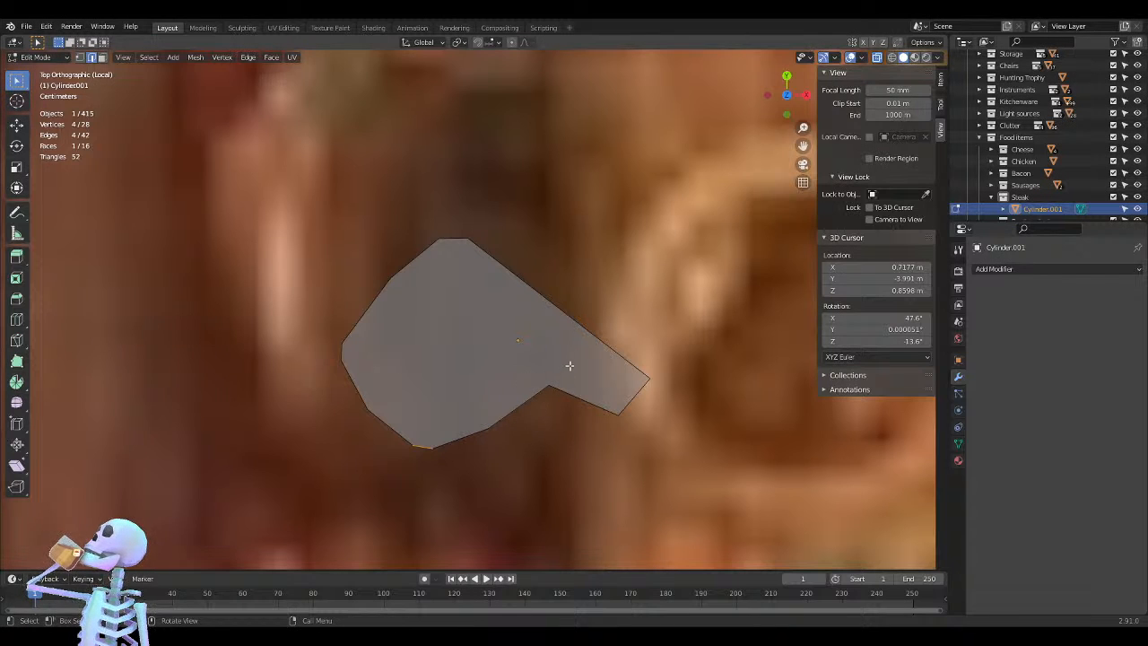
{"action": "left_click_drag", "start_coordinate": [568, 365], "coordinate": [532, 404]}
{"action": "key", "text": "ctrl+b"}
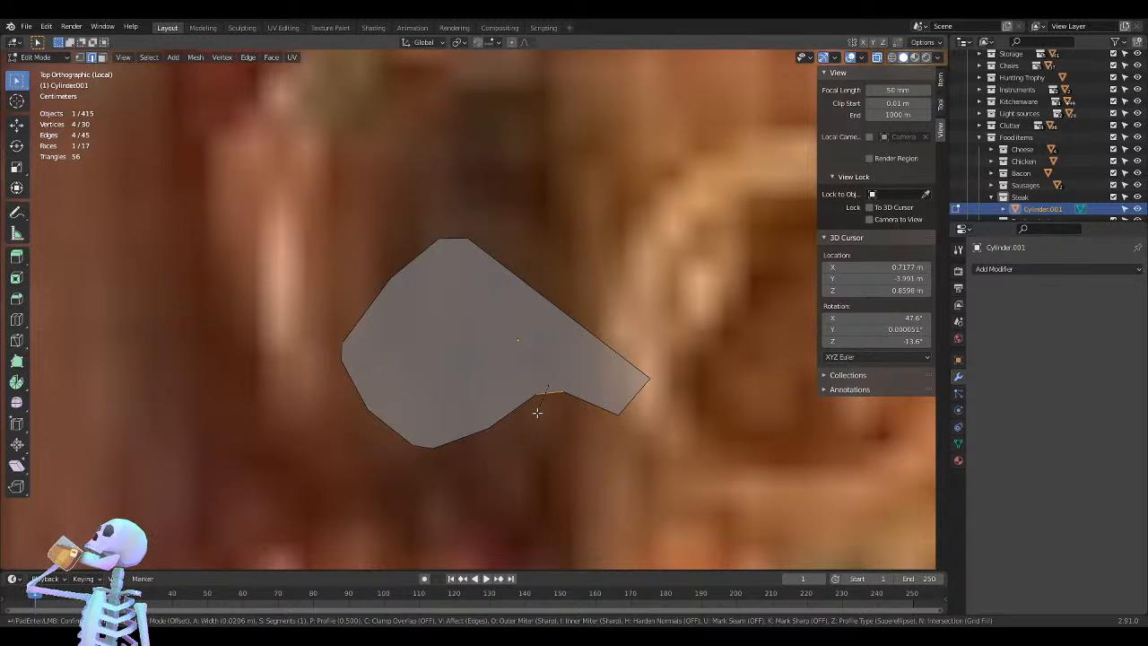
{"action": "left_click", "coordinate": [536, 413]}
{"action": "left_click", "coordinate": [531, 461]}
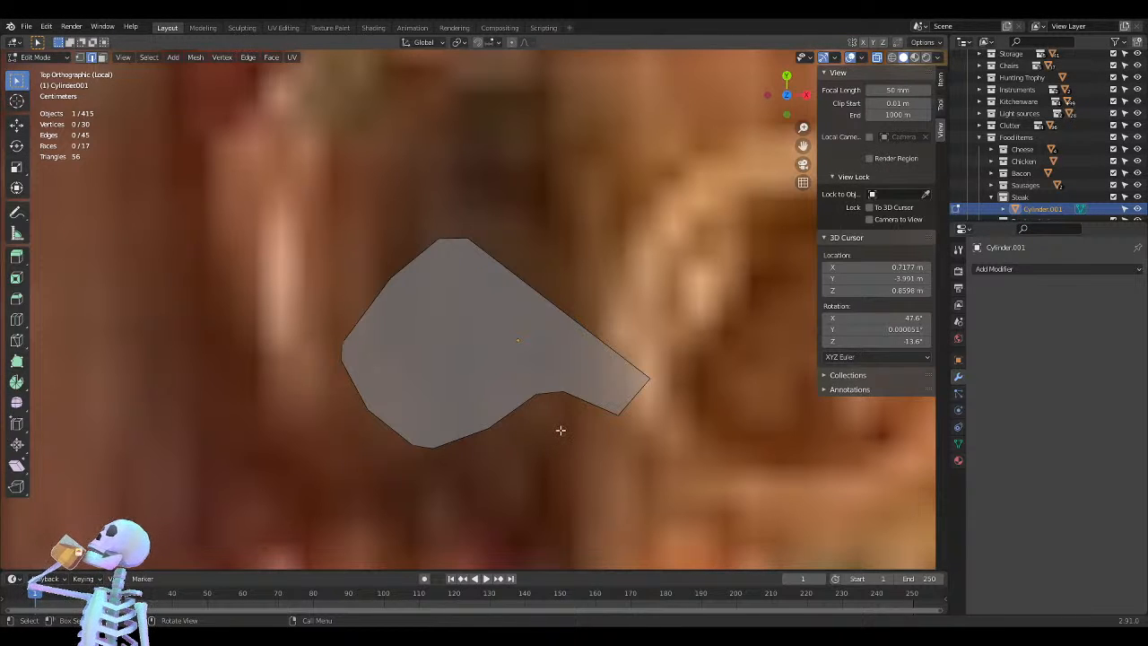
Bevel the vertical edge at the tail tip's lower corner about 0.029 m with one segment, and return to vertex selection
{"action": "left_click_drag", "start_coordinate": [634, 409], "coordinate": [601, 427]}
{"action": "key", "text": "ctrl+b"}
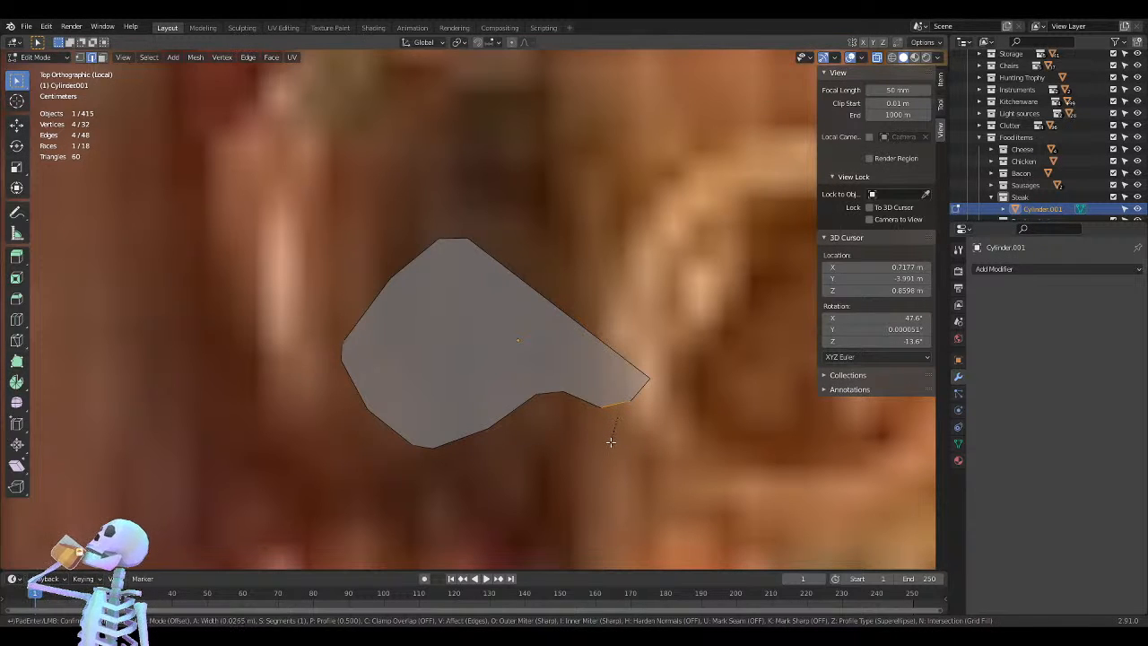
{"action": "left_click", "coordinate": [610, 443]}
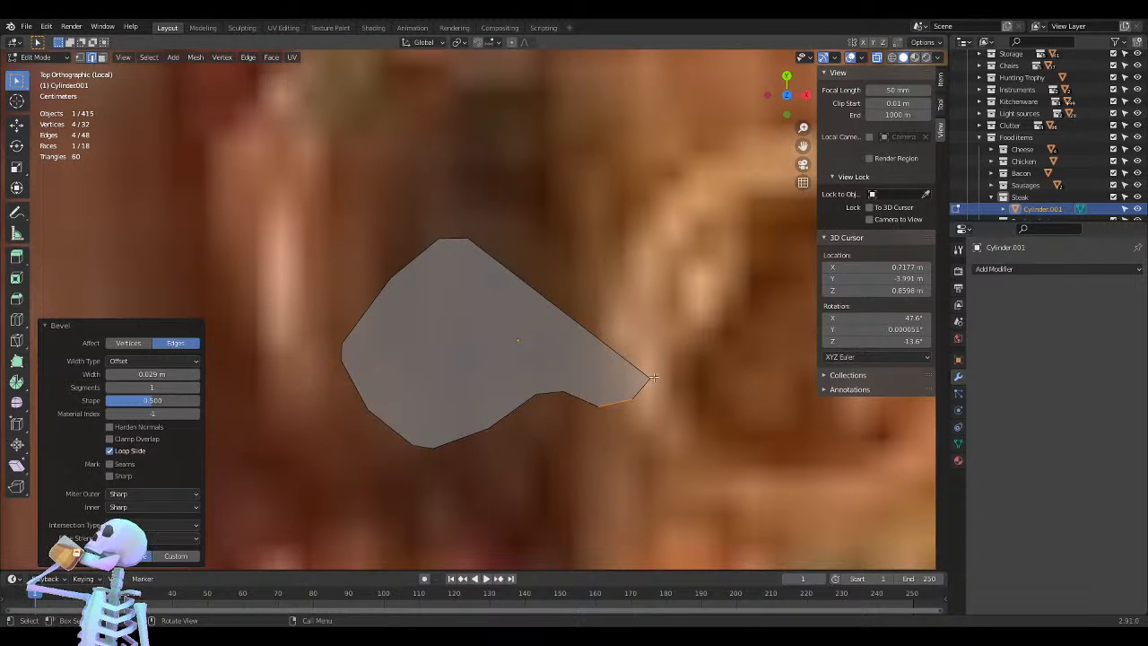
{"action": "key", "text": "1"}
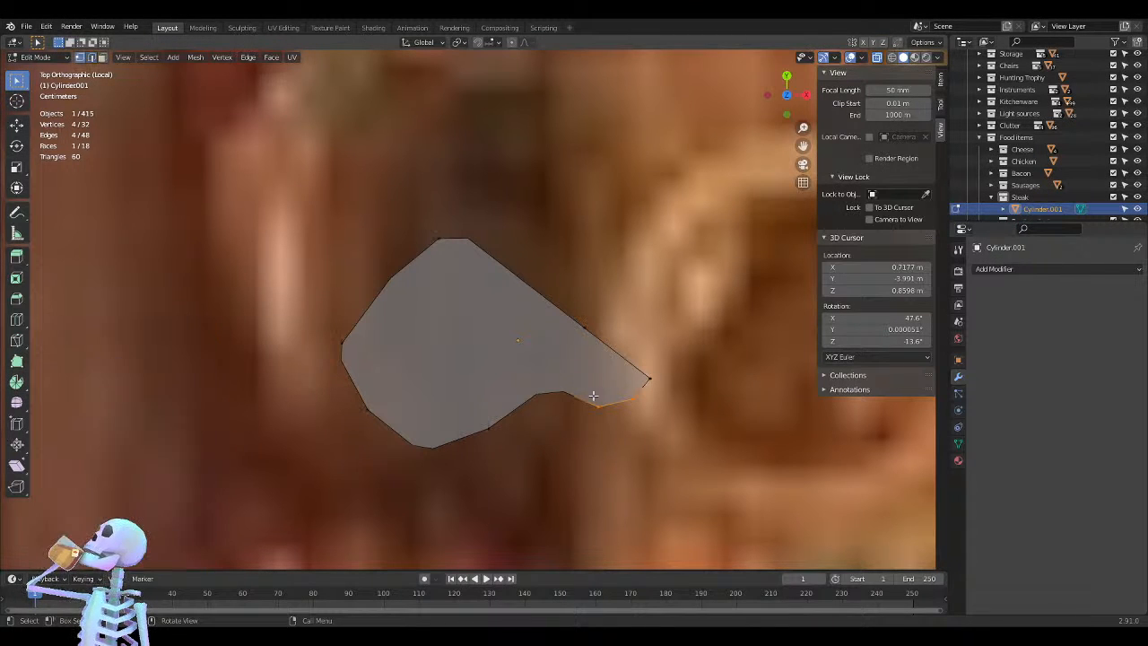
Move the upper vertex at the inner end of the tail's lower edge about 0.015 m inward along Y
{"action": "left_click", "coordinate": [598, 406]}
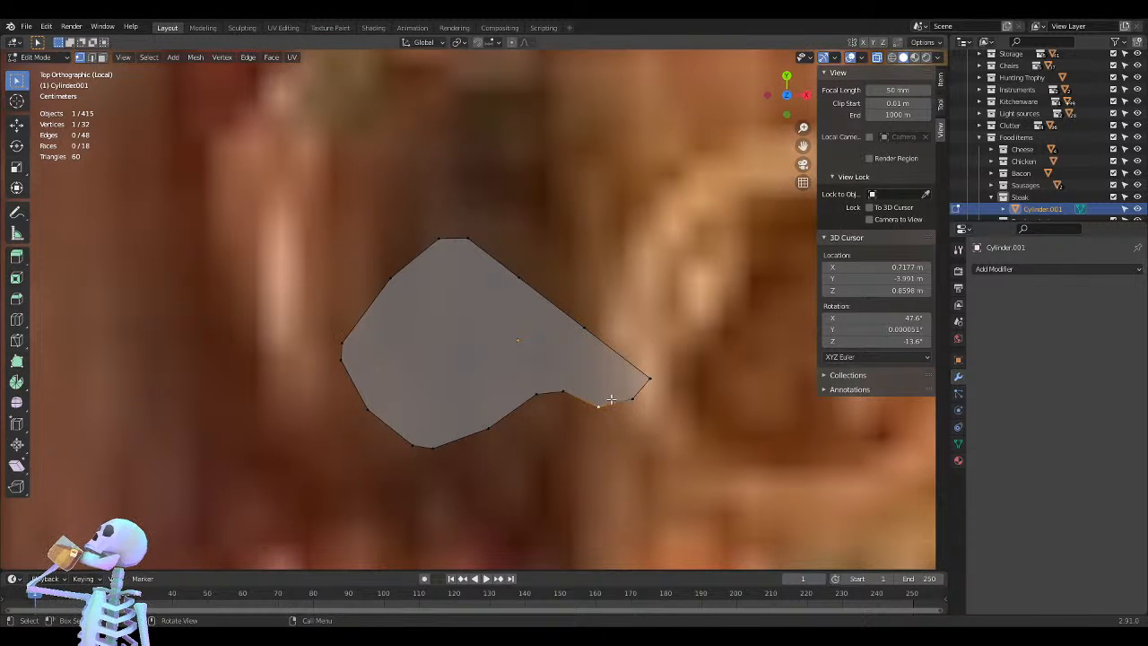
{"action": "key", "text": "g"}
{"action": "key", "text": "y"}
{"action": "left_click", "coordinate": [611, 388]}
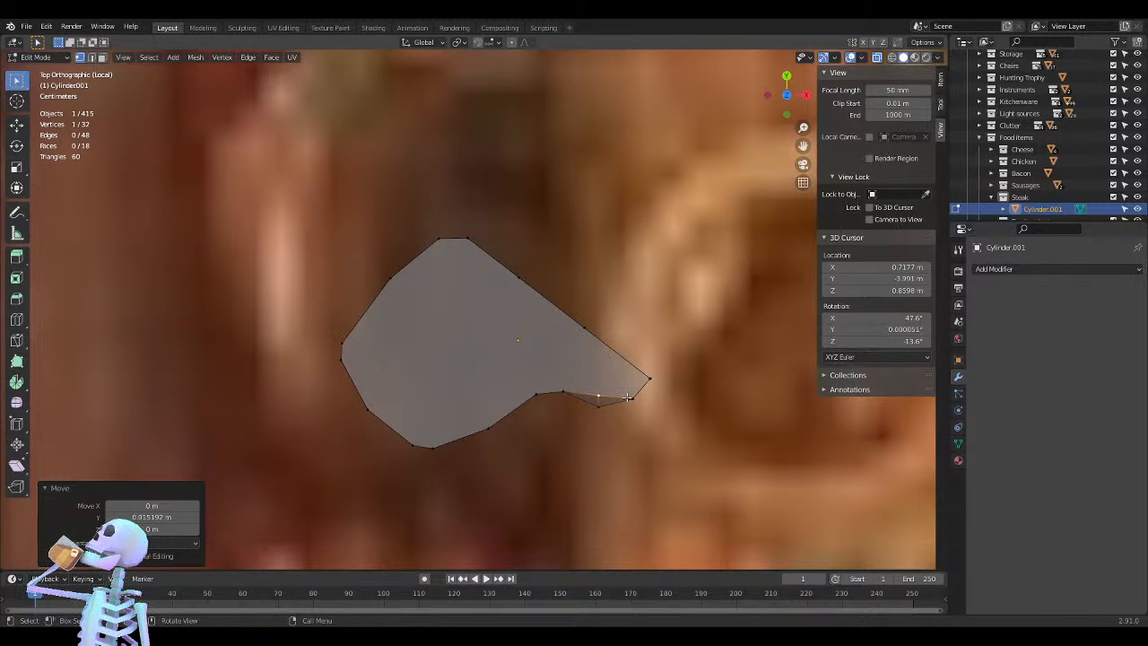
Spread the stacked vertices at the tail tip's lower corner and end point apart by nudging them a few millimetres each
{"action": "key", "text": "g"}
{"action": "left_click", "coordinate": [625, 400]}
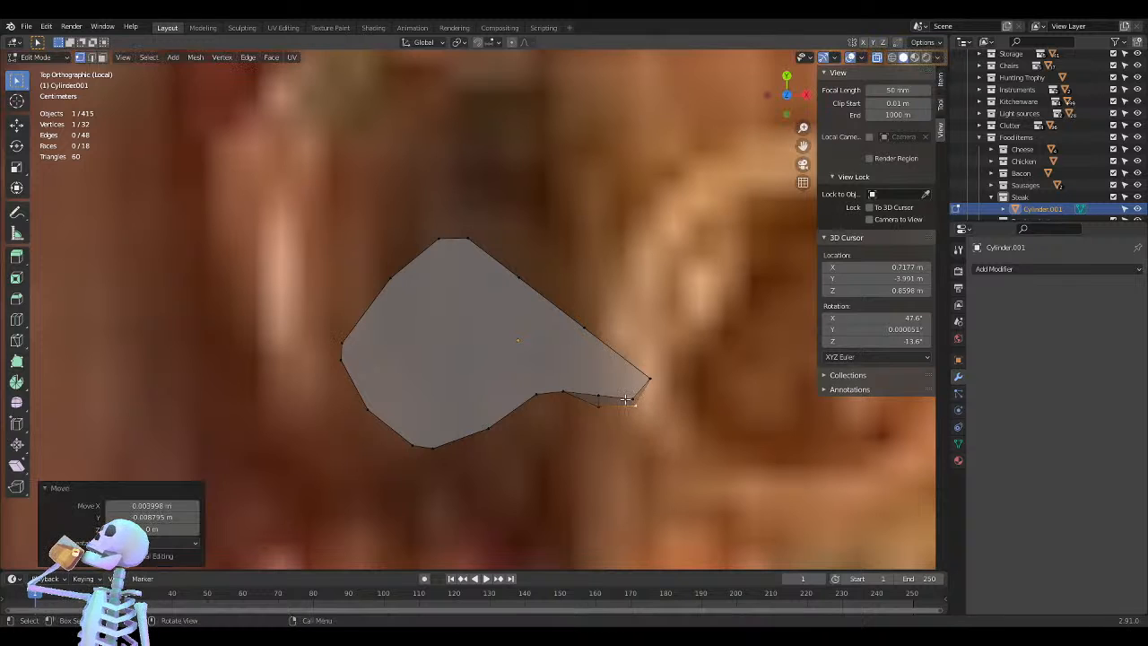
{"action": "key", "text": "g"}
{"action": "left_click", "coordinate": [625, 393]}
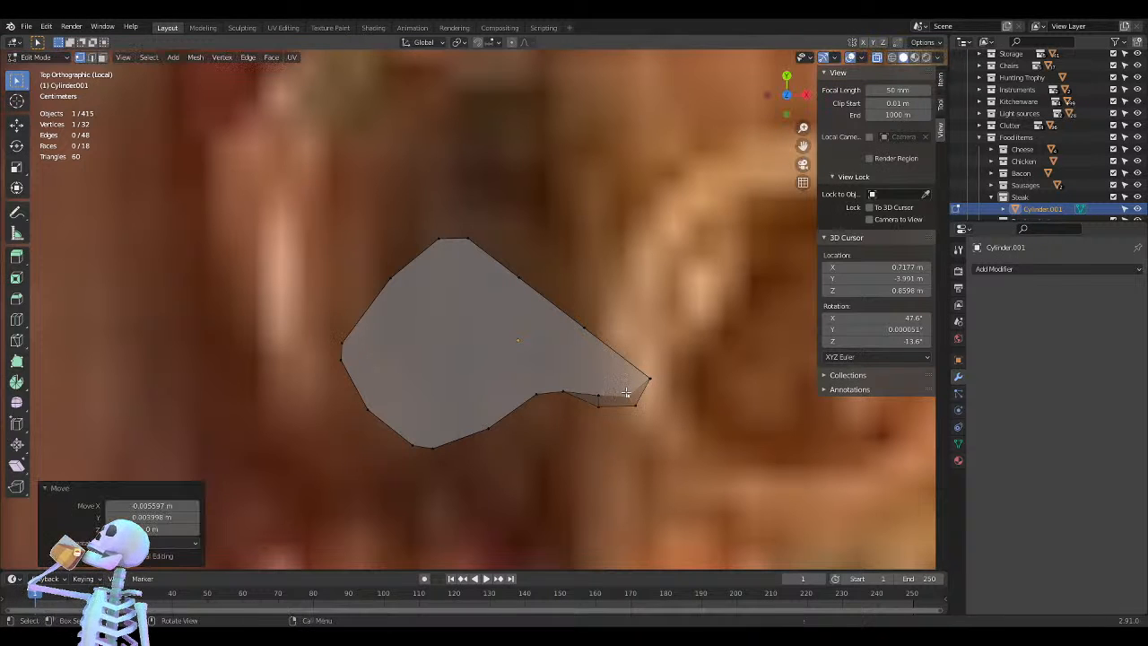
{"action": "key", "text": "g"}
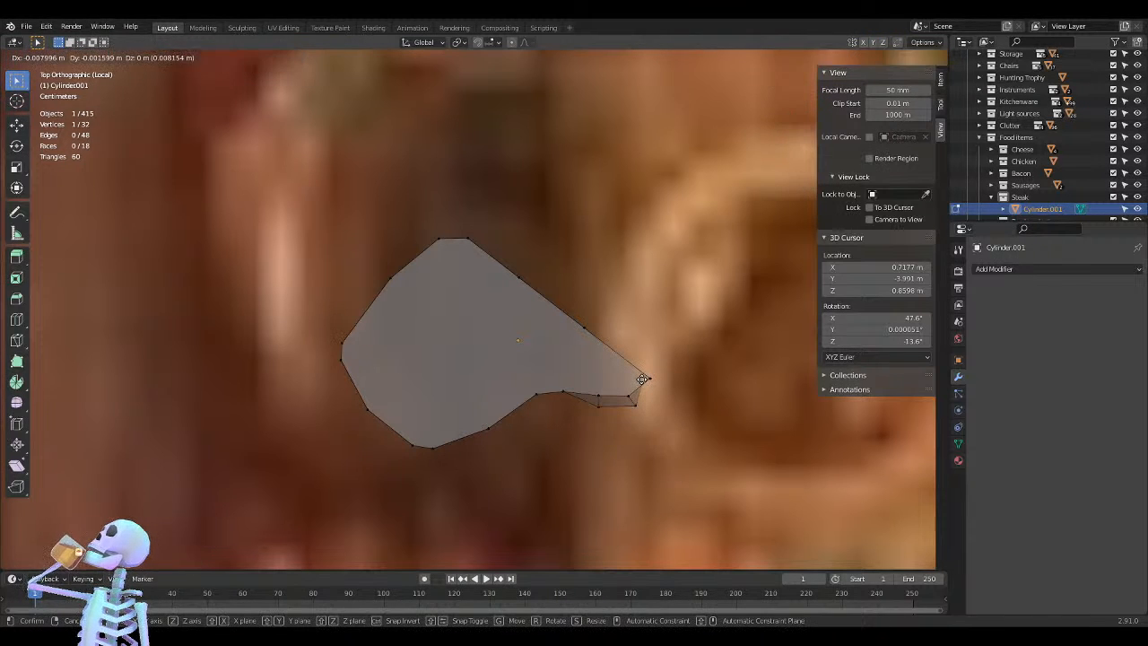
{"action": "left_click", "coordinate": [646, 379]}
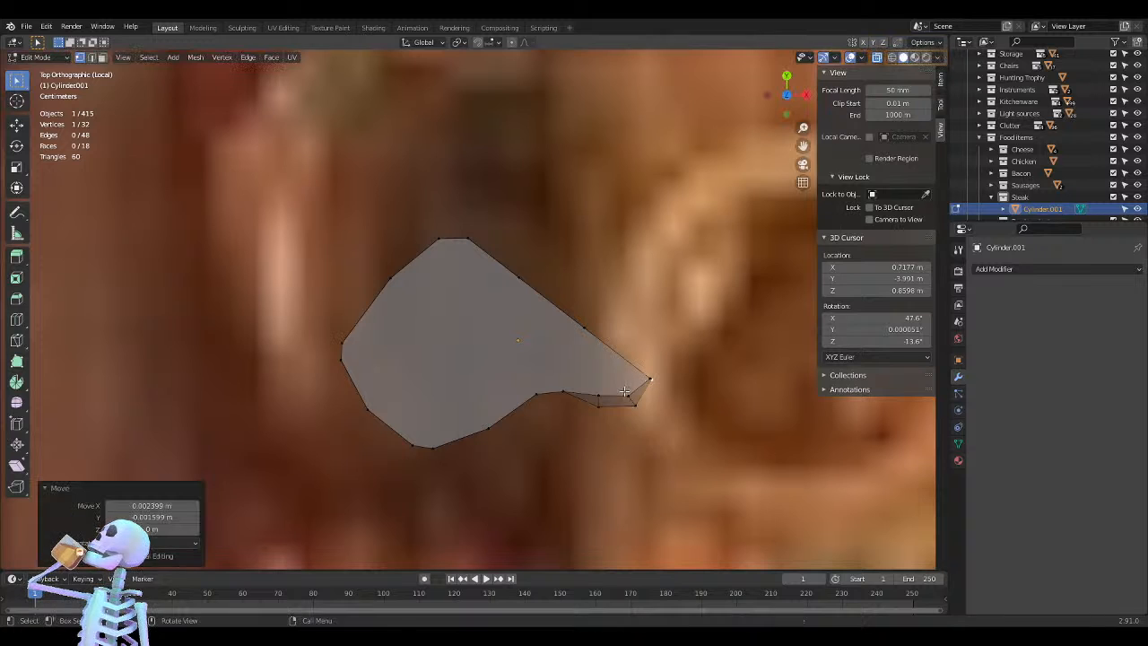
{"action": "key", "text": "g"}
{"action": "left_click", "coordinate": [645, 379]}
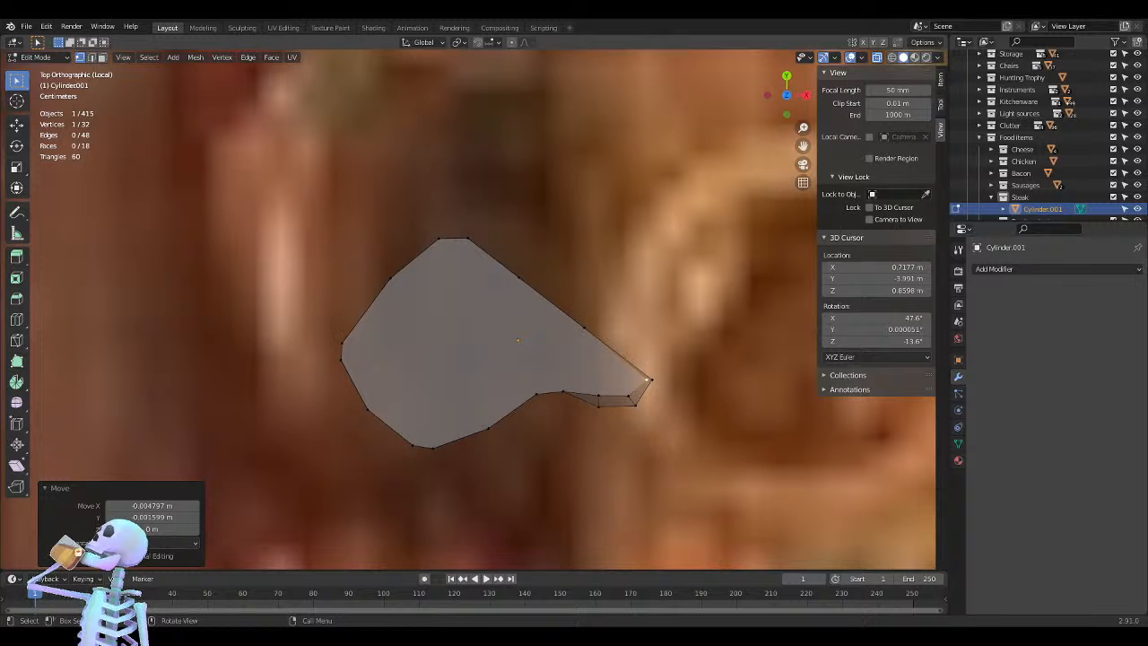
Pull the two upper notch vertices beside the tail inward to slope that side, the one nearer the tail about 0.017 m
{"action": "left_click", "coordinate": [566, 361]}
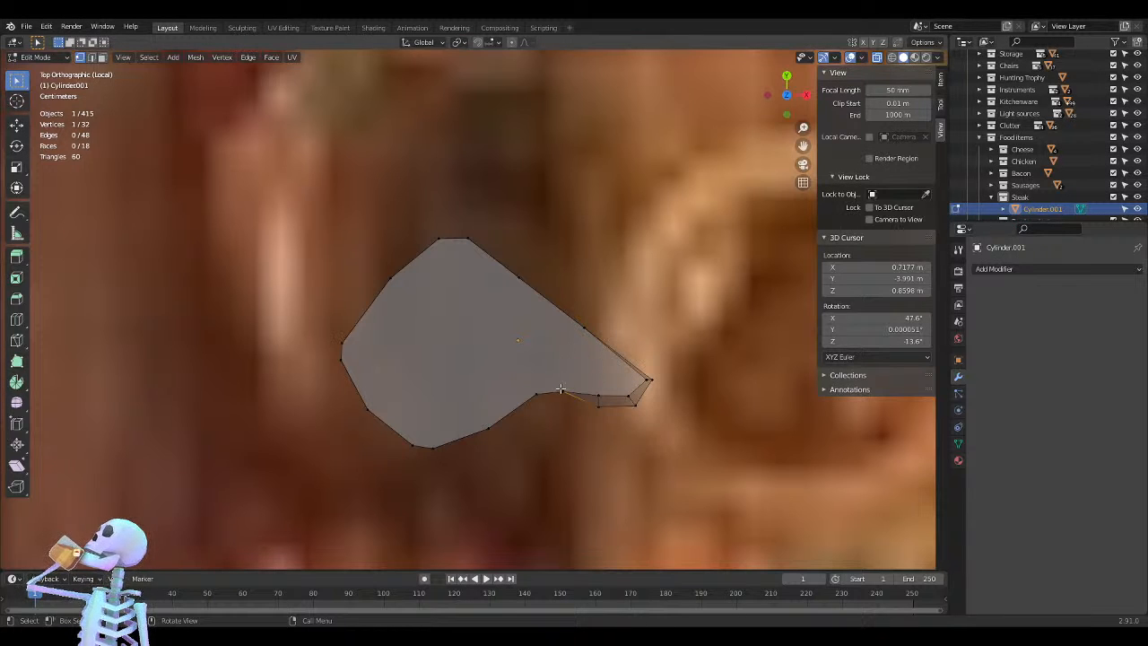
{"action": "key", "text": "g"}
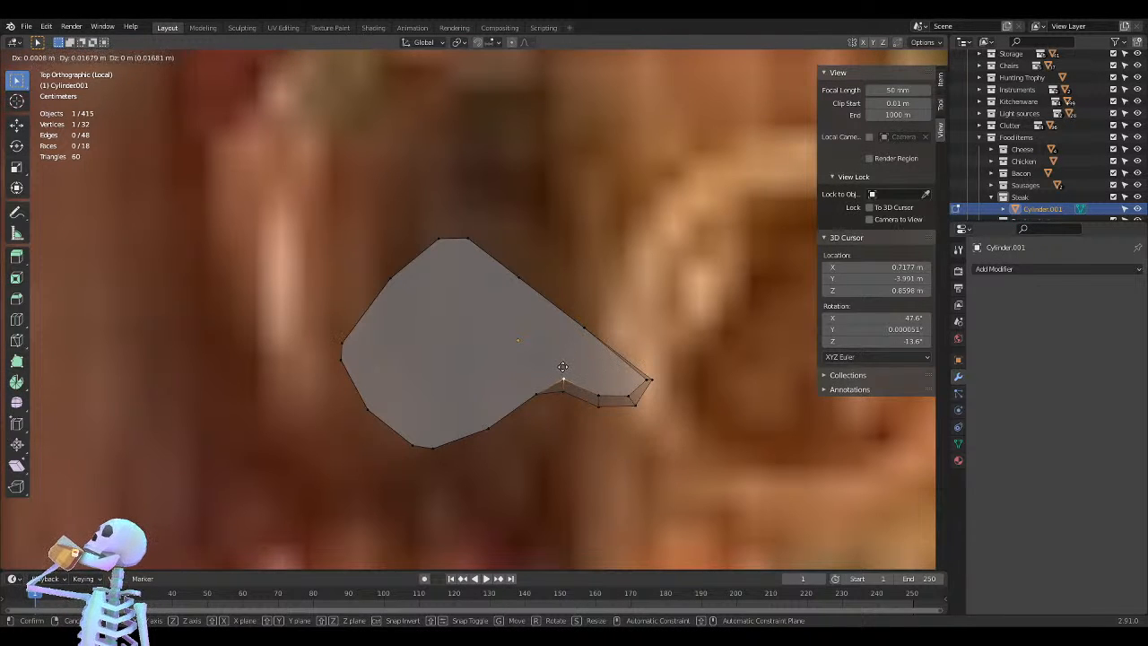
{"action": "left_click", "coordinate": [561, 368]}
{"action": "left_click", "coordinate": [540, 387]}
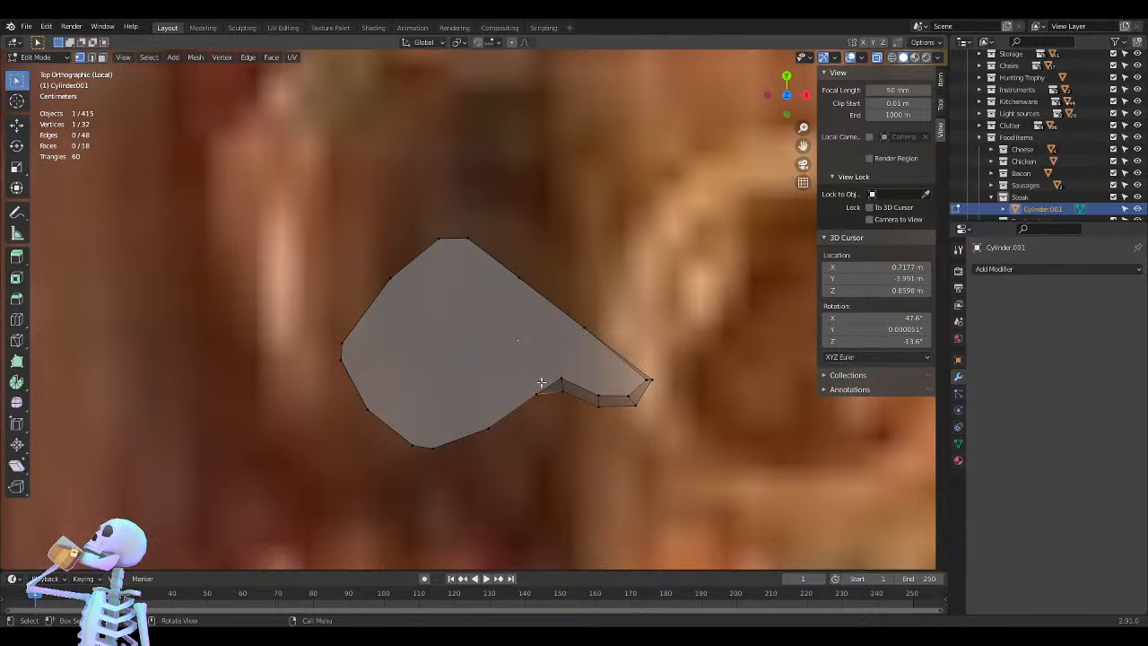
{"action": "key", "text": "g"}
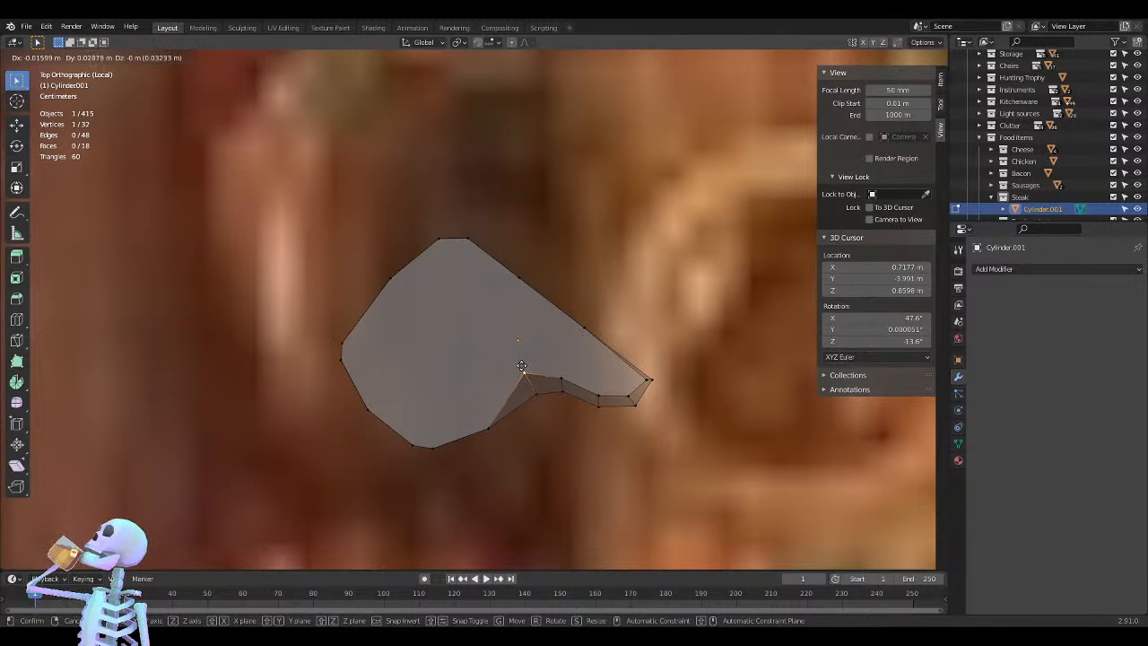
{"action": "left_click", "coordinate": [521, 366]}
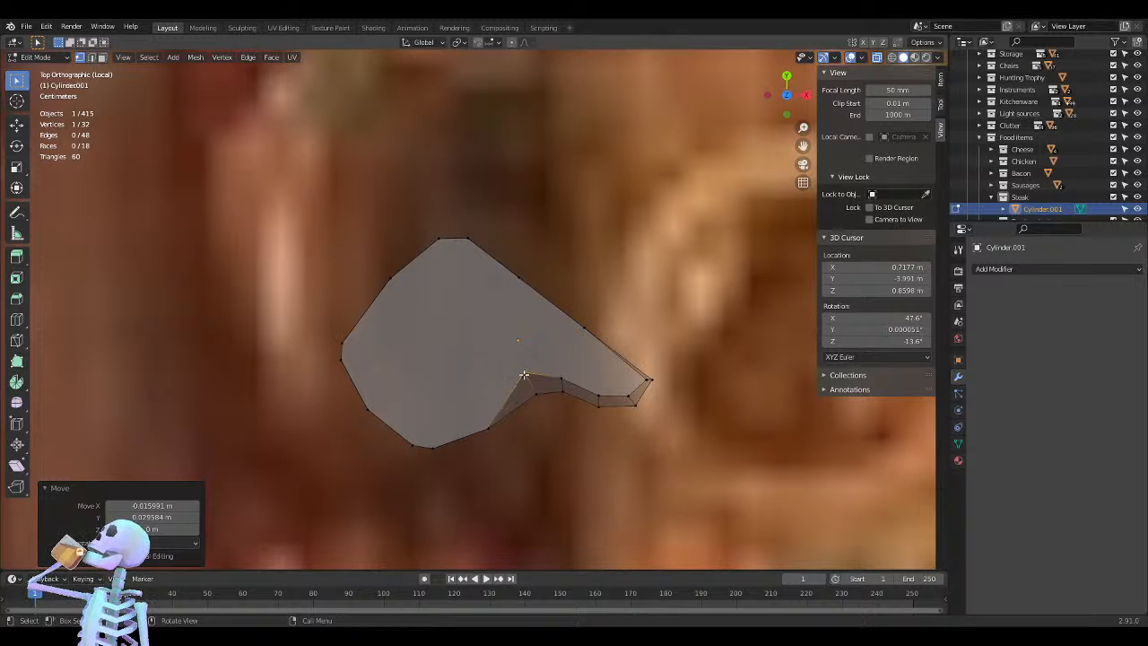
{"action": "left_click_drag", "start_coordinate": [524, 373], "coordinate": [528, 383]}
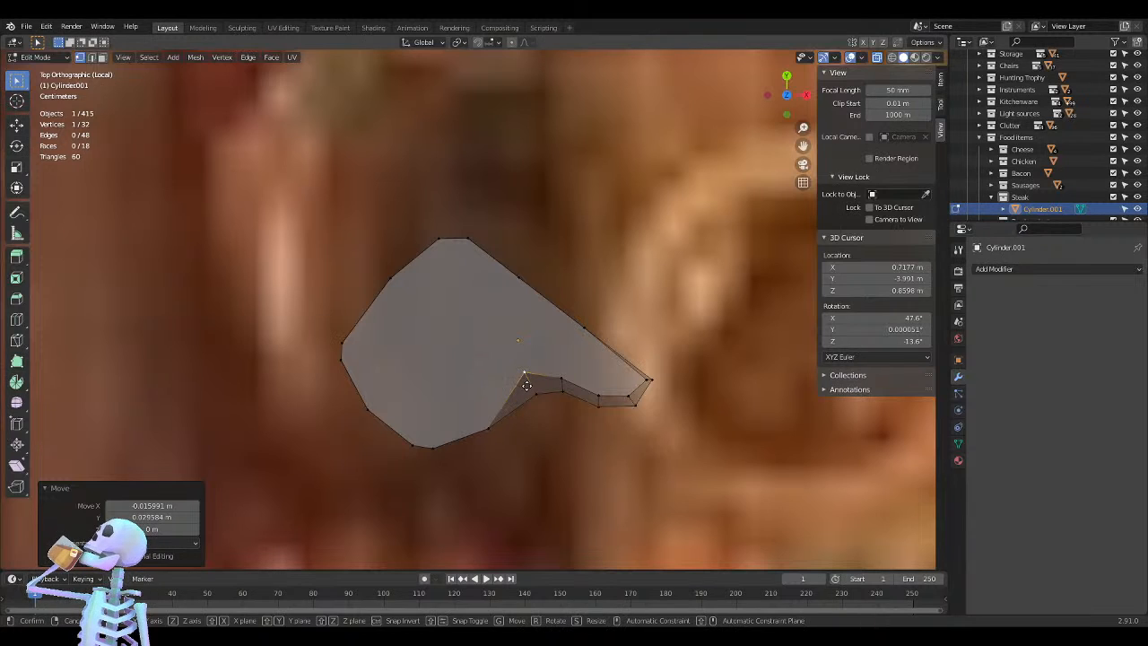
Shift the upper vertex on the lower-right edge and the two bottom corner vertices slightly, the right bottom one about 0.013 m inward along Y
{"action": "left_click", "coordinate": [486, 429]}
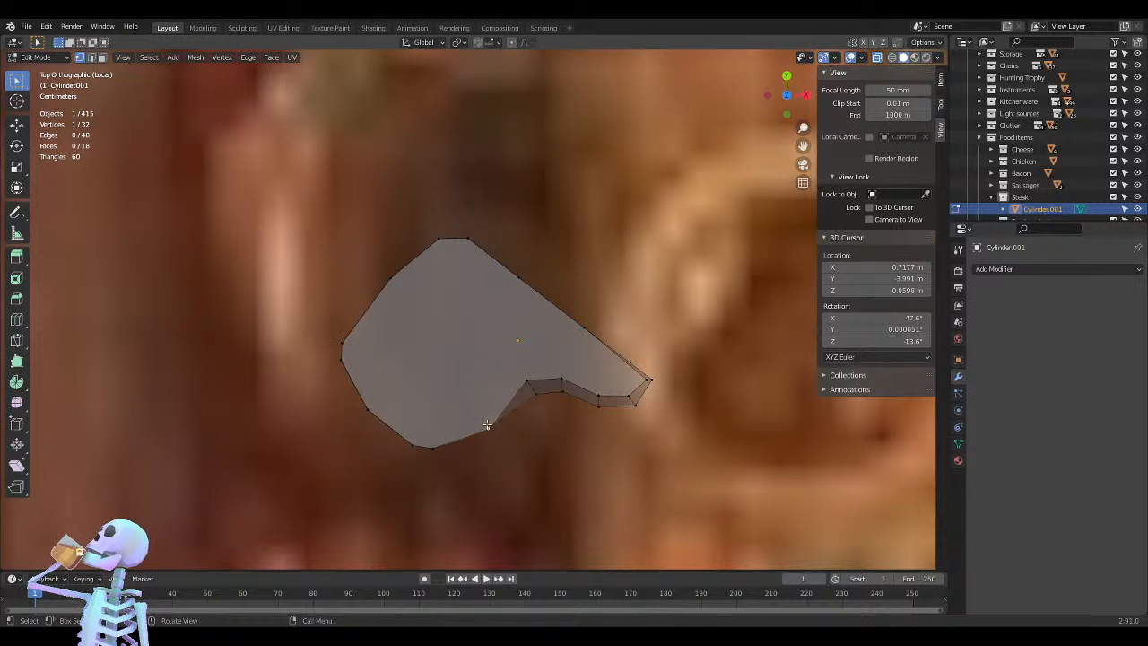
{"action": "left_click_drag", "start_coordinate": [491, 427], "coordinate": [487, 417]}
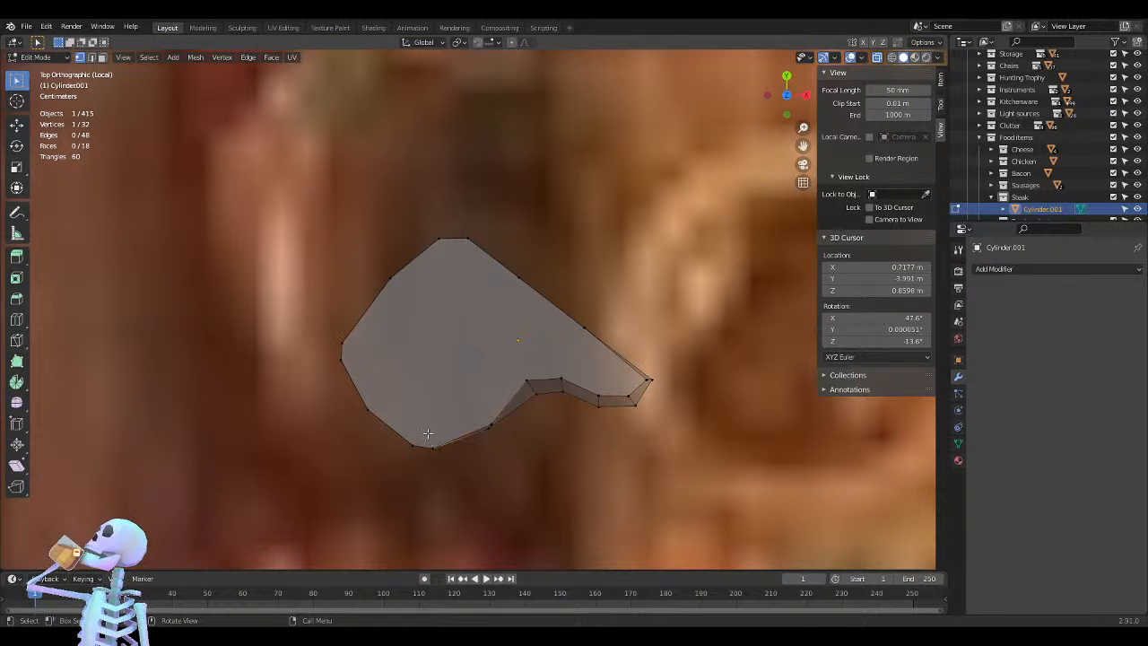
{"action": "left_click", "coordinate": [431, 443]}
{"action": "key", "text": "g"}
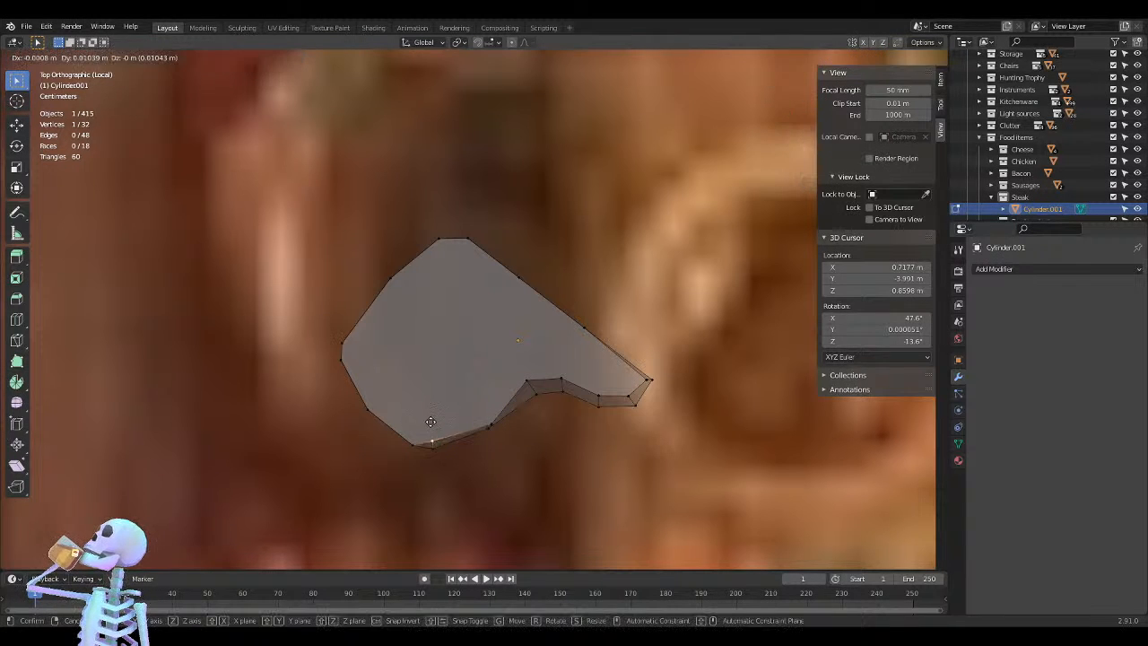
{"action": "left_click", "coordinate": [430, 420]}
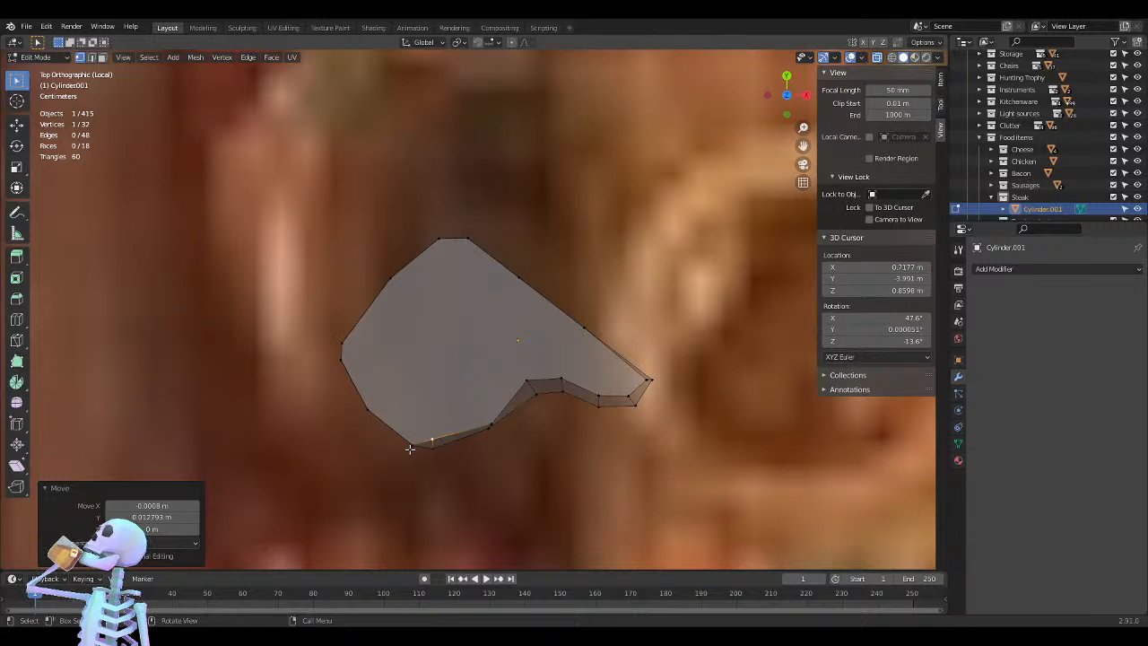
{"action": "key", "text": "g"}
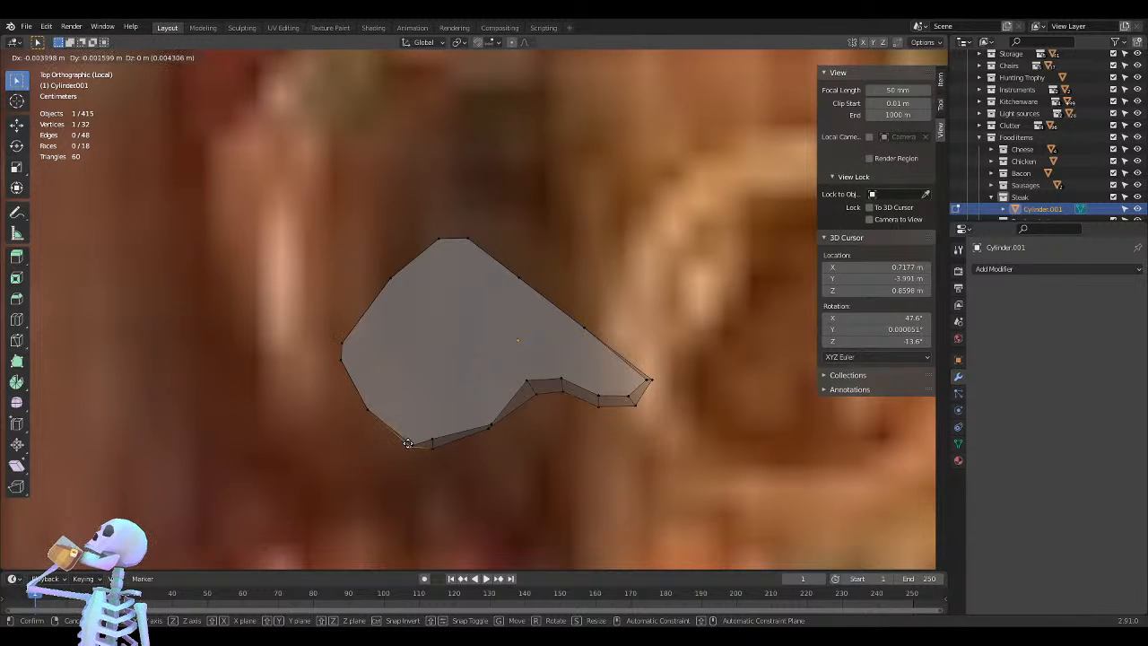
{"action": "left_click", "coordinate": [407, 445]}
Nudge the vertices stacked at the steak's lower-left corner by a few millimetres, ending with an inward move of about 0.004 m along X
{"action": "left_click", "coordinate": [365, 405]}
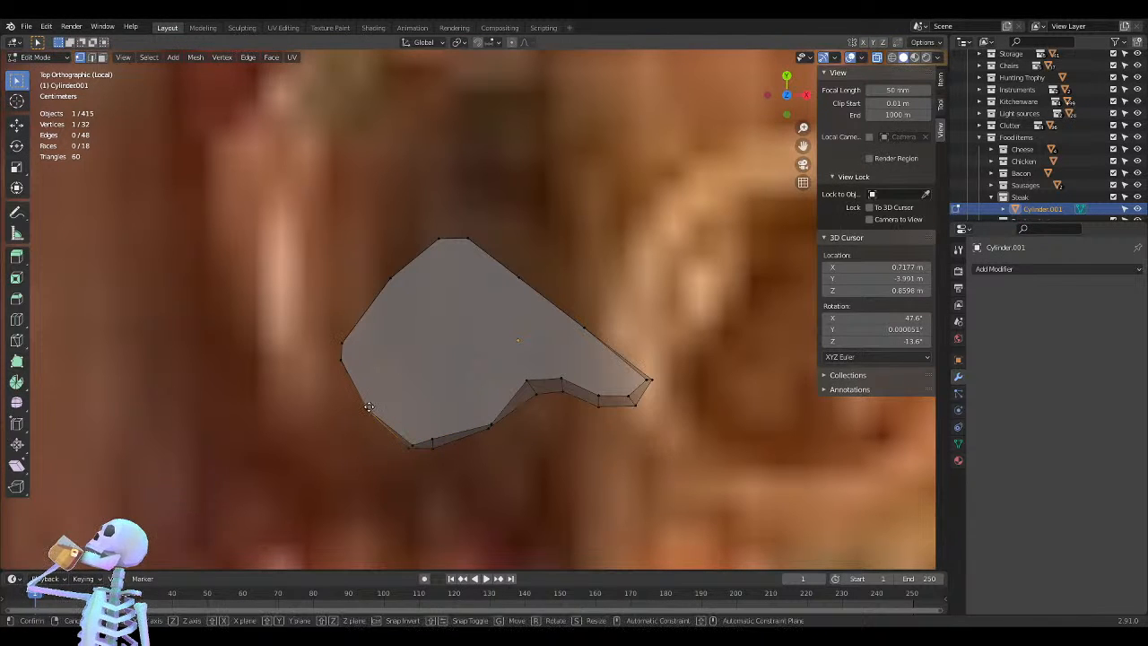
{"action": "key", "text": "g"}
{"action": "left_click", "coordinate": [367, 409]}
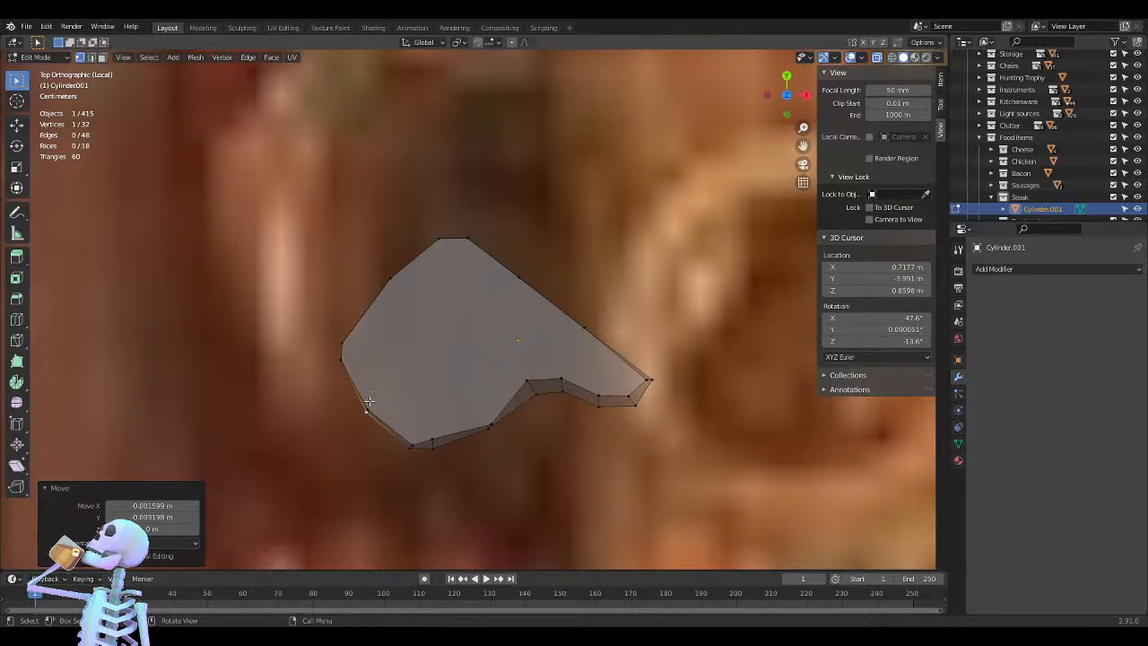
{"action": "left_click", "coordinate": [368, 402]}
{"action": "key", "text": "g"}
{"action": "key", "text": "x"}
{"action": "left_click", "coordinate": [373, 403]}
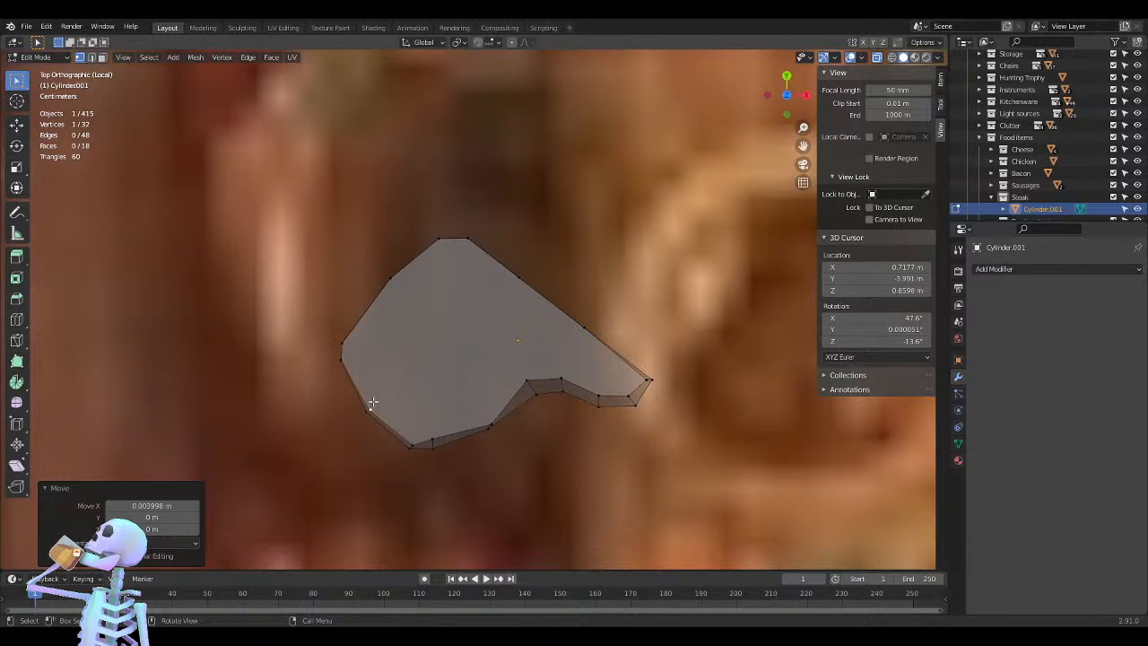
Move the two vertices at the steak's left corner inward, the lower one about 0.010 m and the upper one about 0.005 m
{"action": "left_click", "coordinate": [346, 354]}
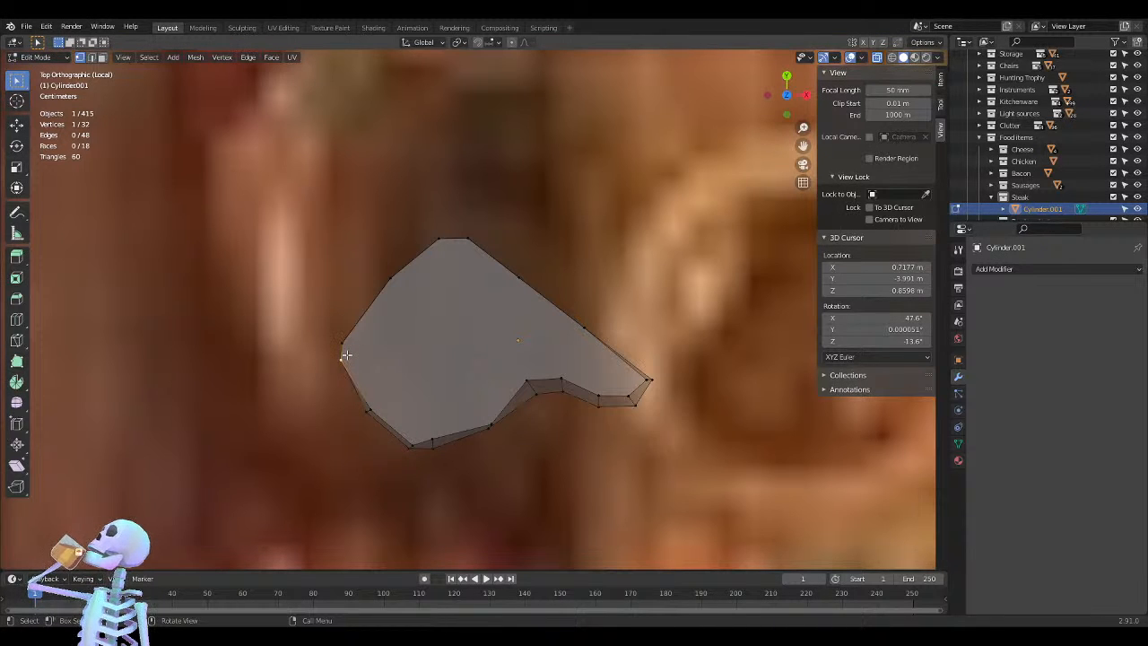
{"action": "key", "text": "g"}
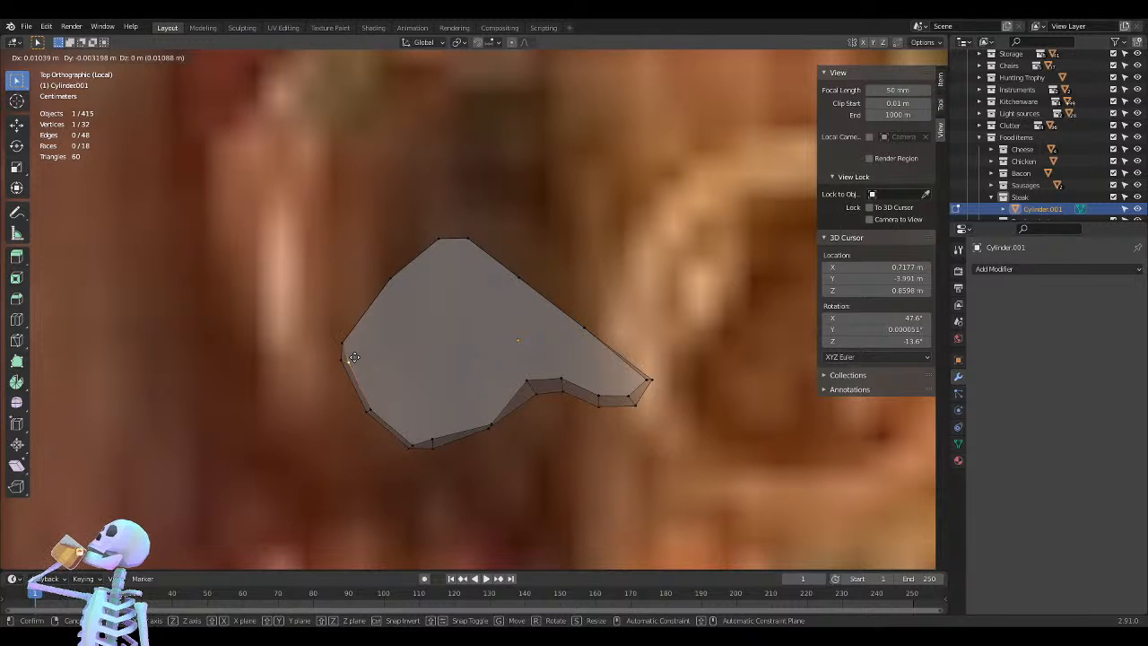
{"action": "left_click", "coordinate": [354, 357]}
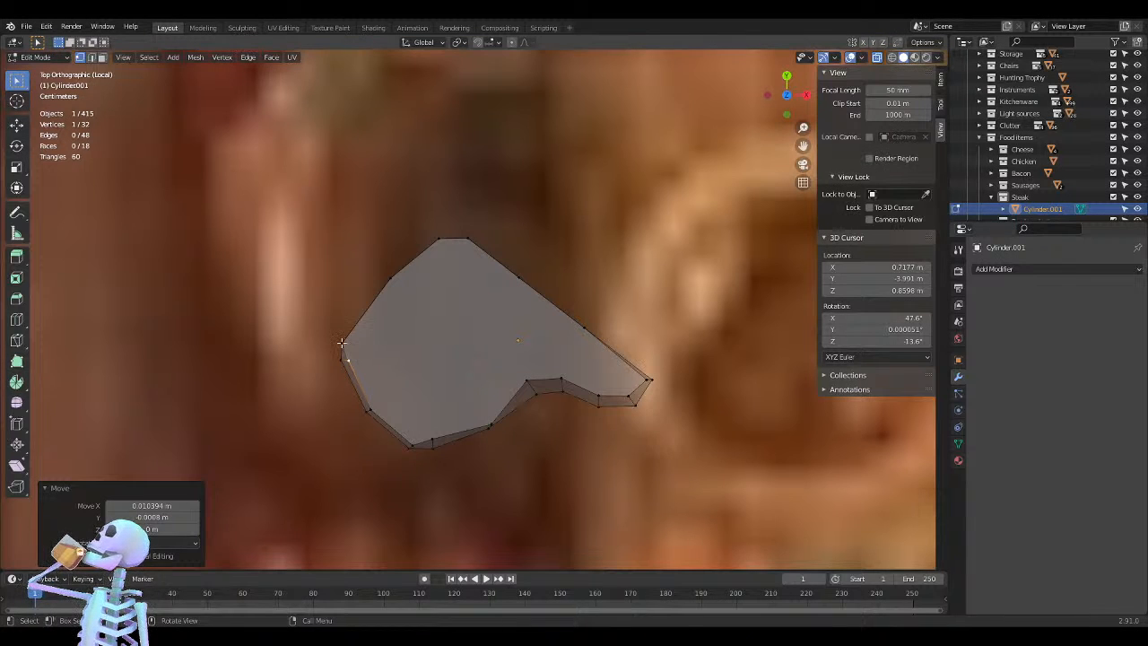
{"action": "left_click", "coordinate": [356, 343]}
{"action": "key", "text": "g"}
{"action": "left_click", "coordinate": [361, 335]}
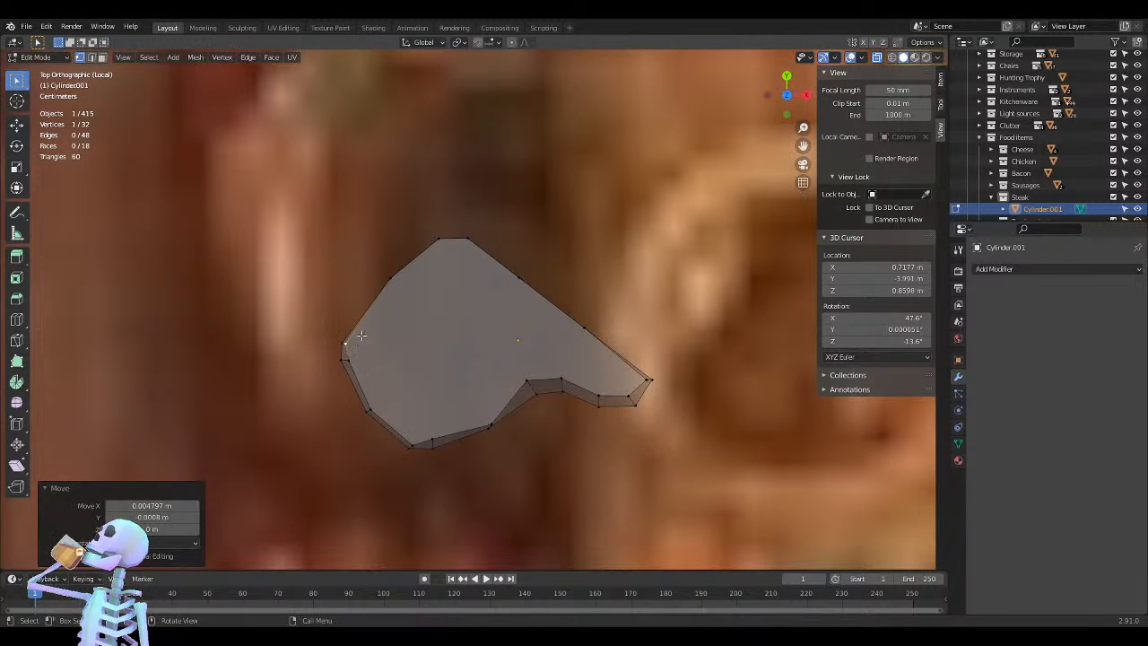
Turn off X-ray and move the long side's two intermediate top-face vertices inward with Z locked, about 0.008 m and 0.018 m
{"action": "middle_click_drag", "start_coordinate": [505, 431], "coordinate": [366, 339]}
{"action": "key", "text": "alt+z"}
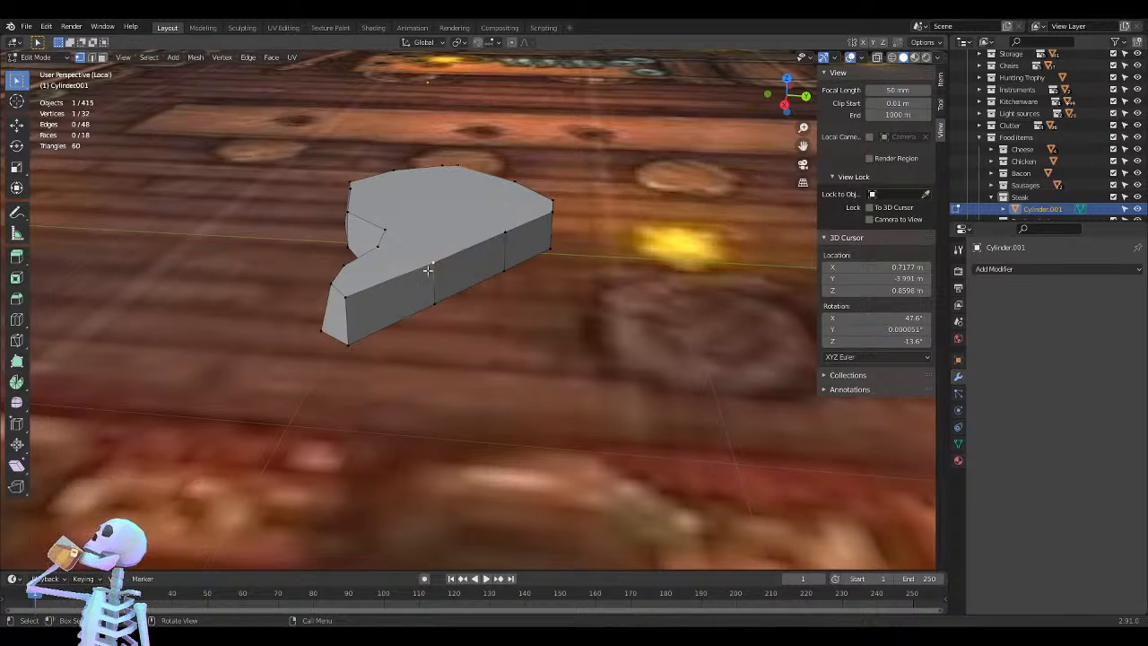
{"action": "middle_click_drag", "start_coordinate": [433, 261], "coordinate": [460, 302]}
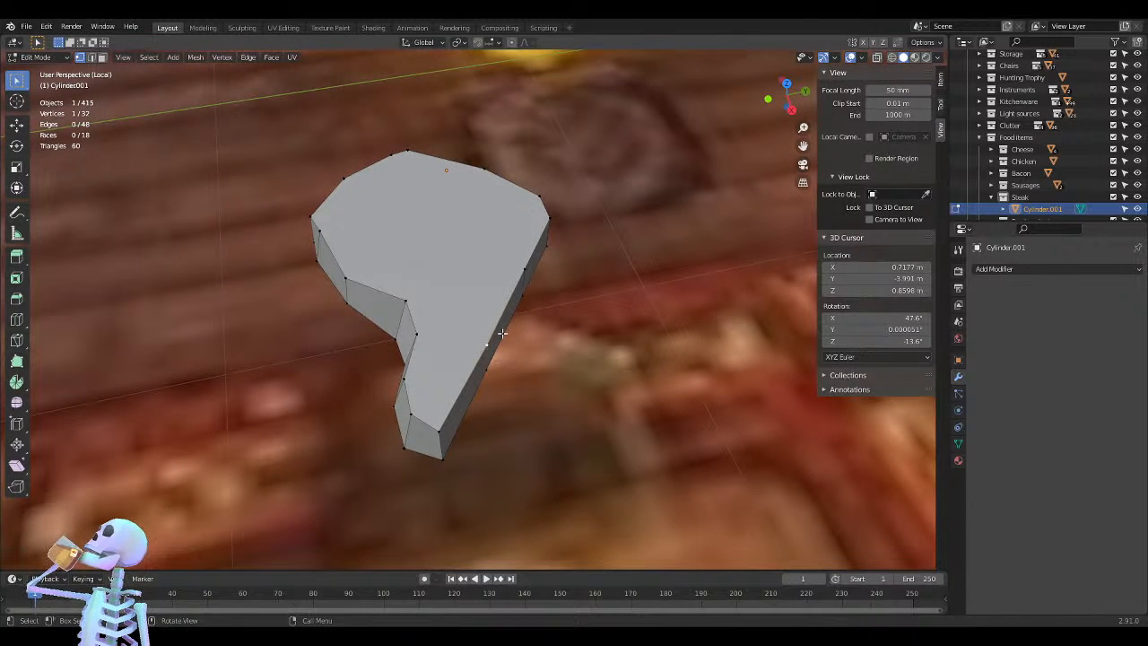
{"action": "key", "text": "g"}
{"action": "key", "text": "z"}
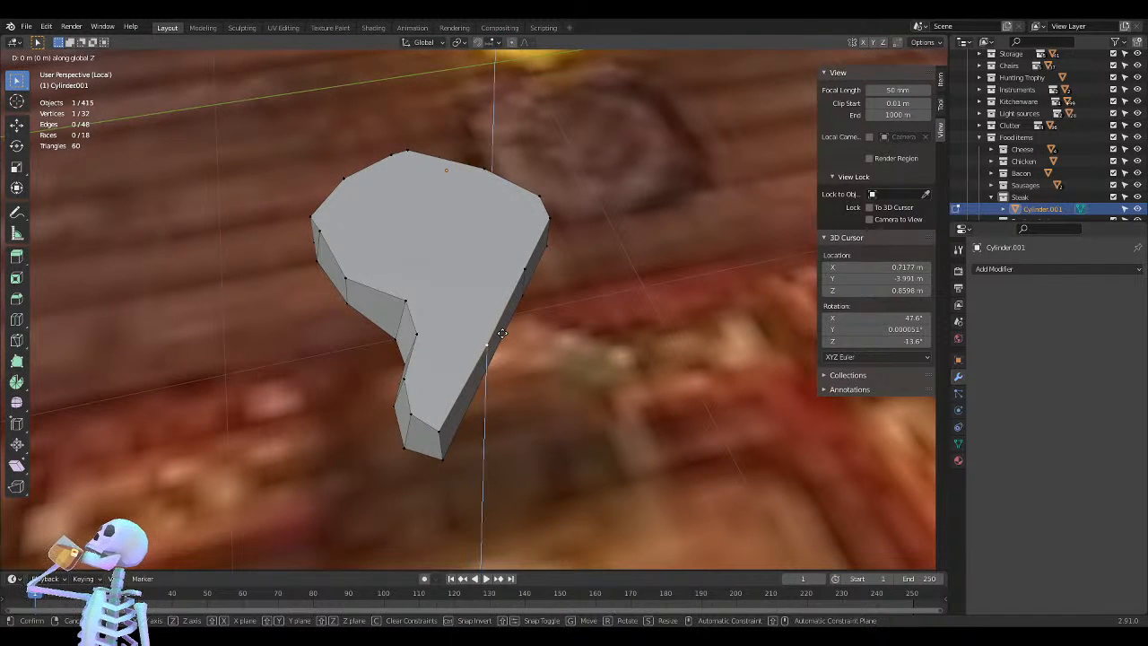
{"action": "key", "text": "shift+z"}
{"action": "key", "text": "shift+z"}
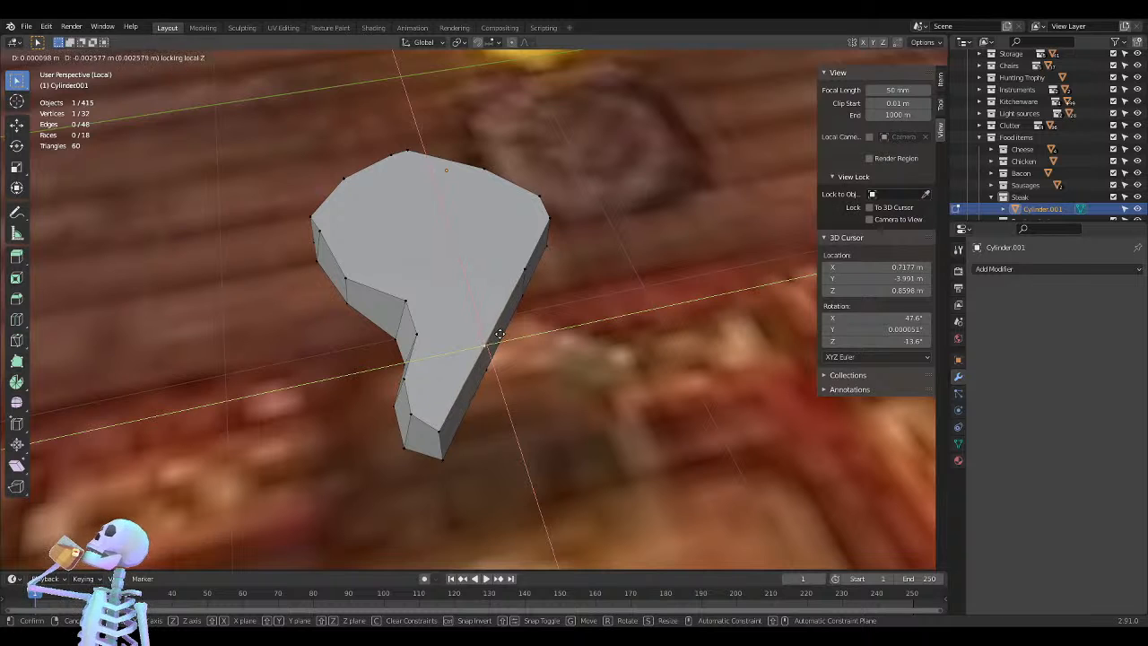
{"action": "left_click", "coordinate": [511, 335]}
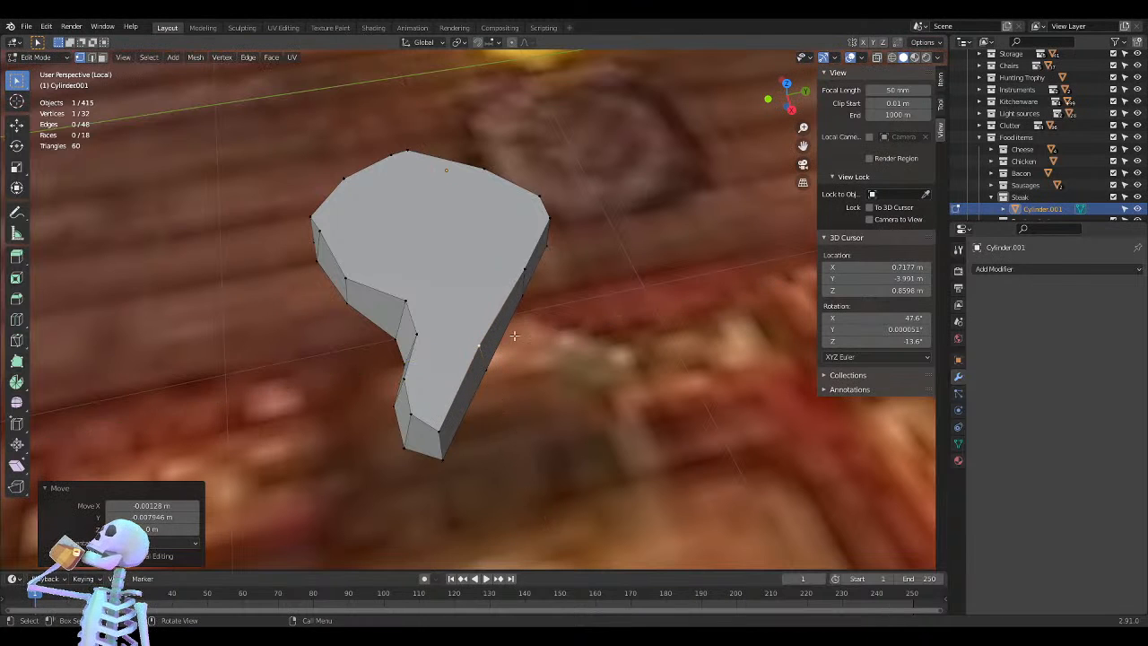
{"action": "key", "text": "g"}
{"action": "key", "text": "shift+z"}
{"action": "left_click", "coordinate": [511, 269]}
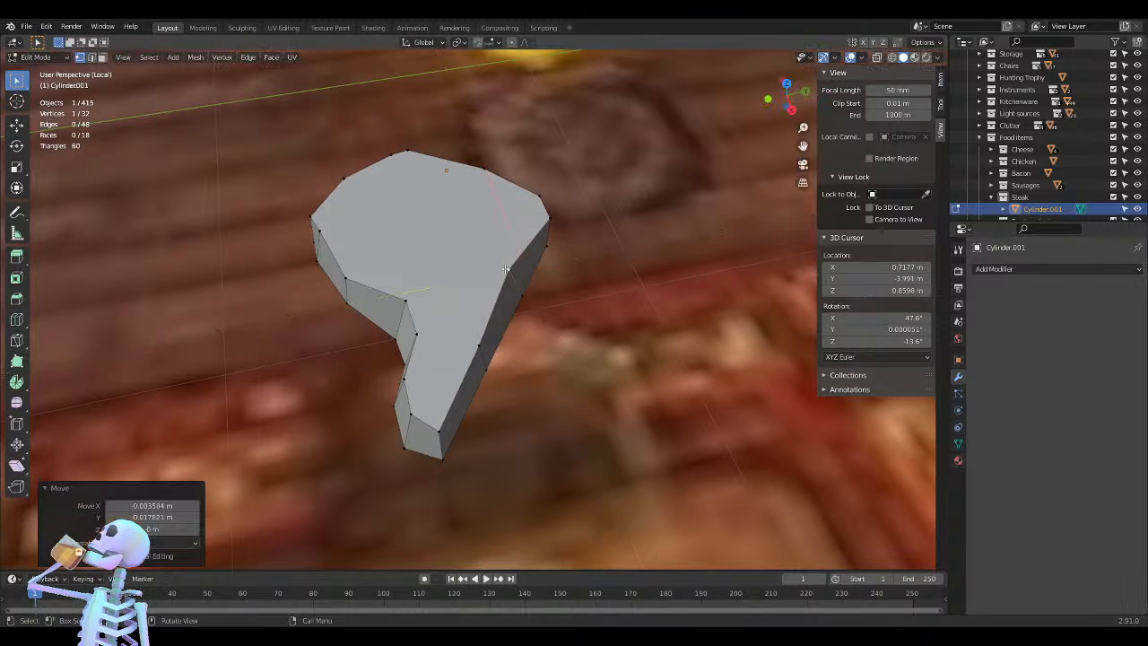
Move the top-face corner vertex at the end of the long side and its neighbour inward with Z locked, about 0.010 m and 0.014 m
{"action": "middle_click_drag", "start_coordinate": [511, 269], "coordinate": [546, 315]}
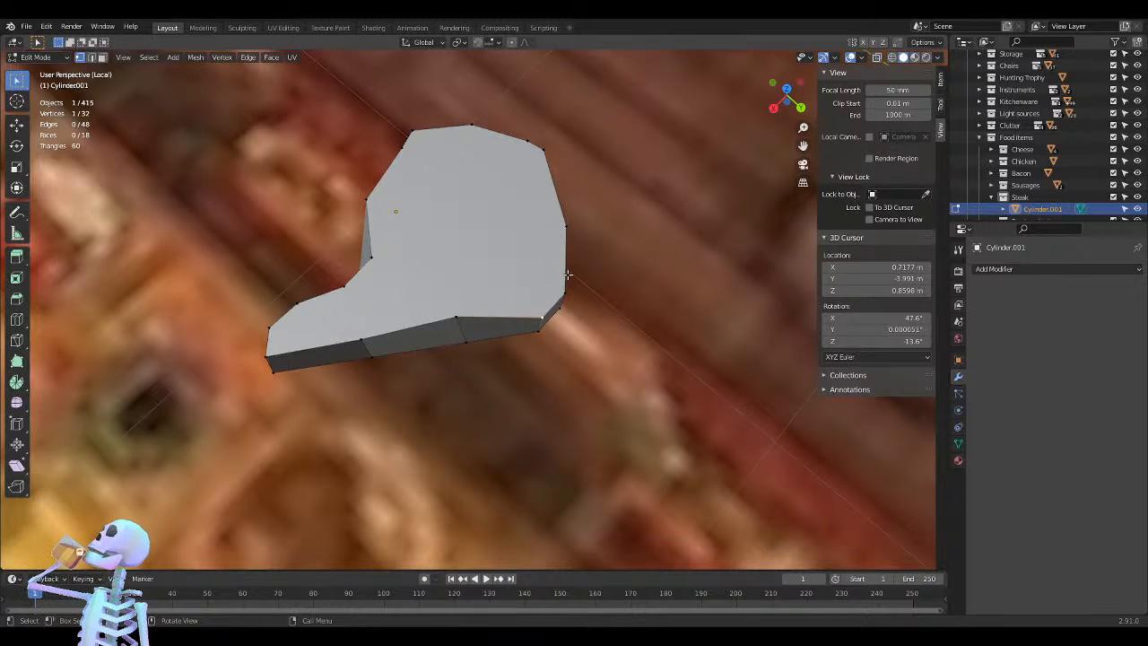
{"action": "key", "text": "g"}
{"action": "key", "text": "shift+z"}
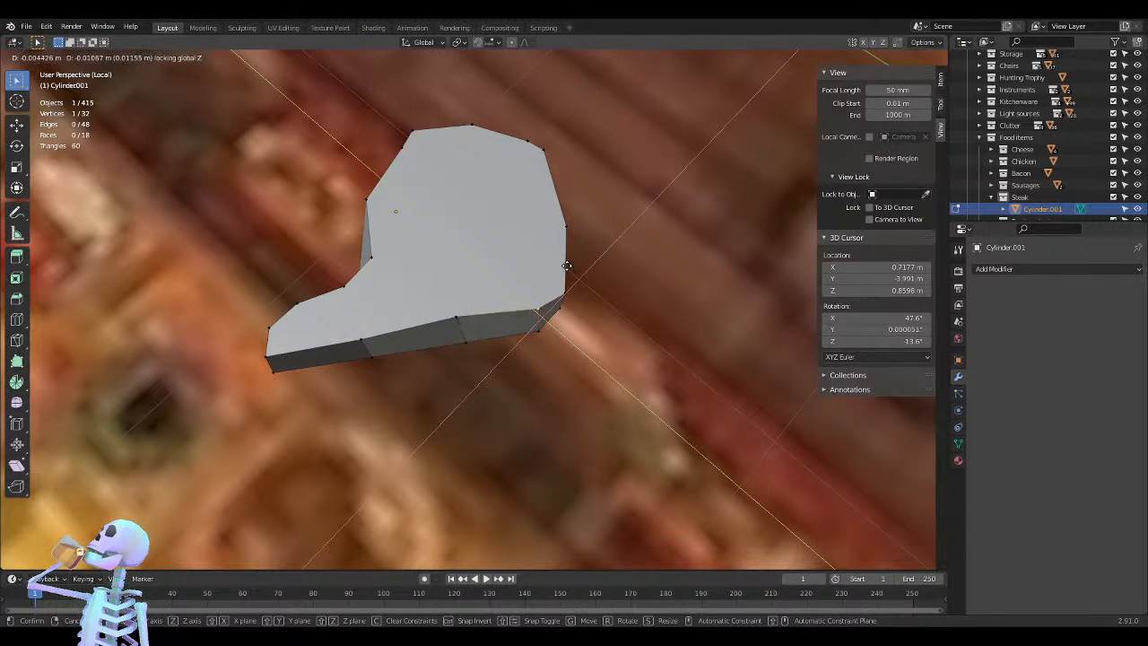
{"action": "left_click", "coordinate": [567, 265]}
{"action": "middle_click_drag", "start_coordinate": [646, 290], "coordinate": [574, 266]}
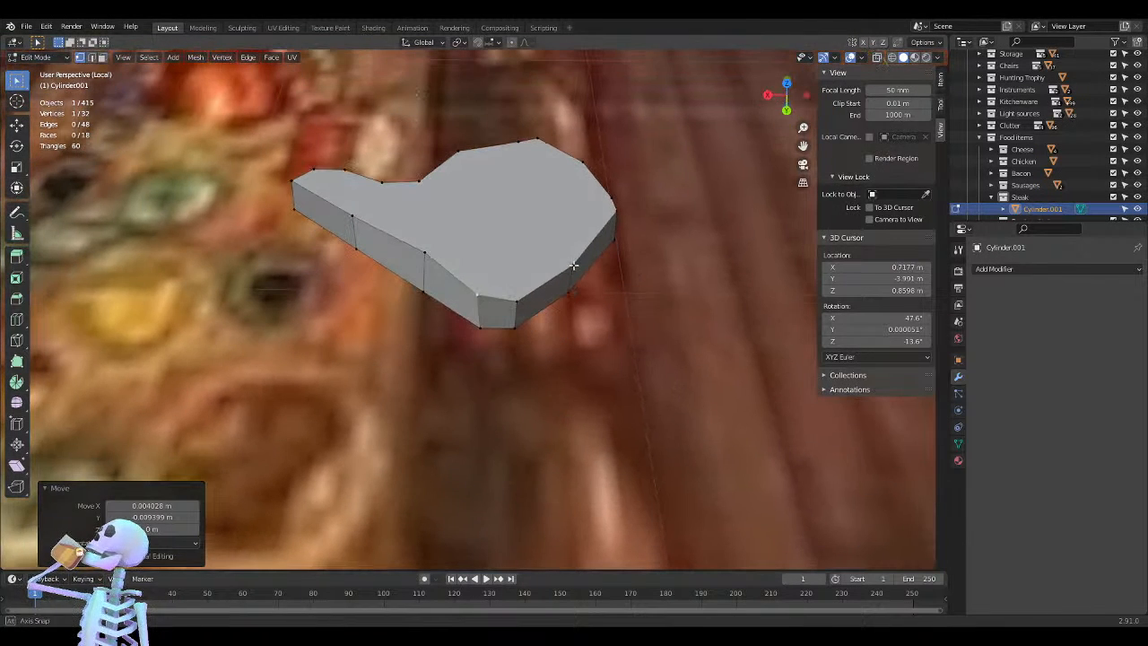
{"action": "left_click", "coordinate": [516, 297]}
{"action": "key", "text": "g"}
{"action": "key", "text": "shift+z"}
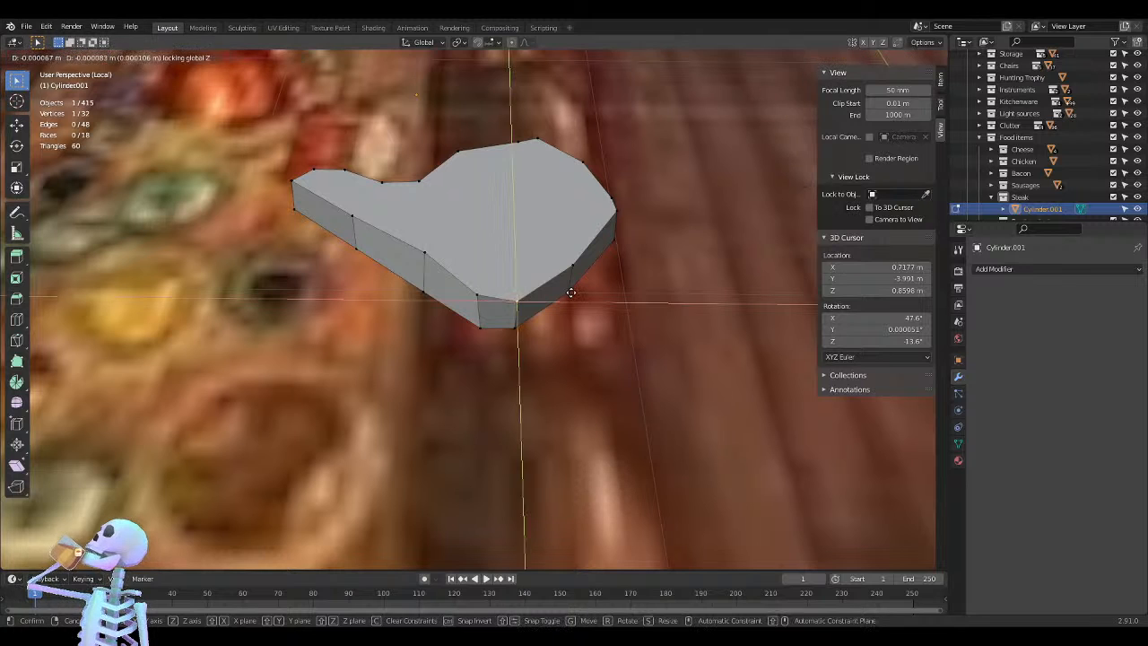
{"action": "left_click", "coordinate": [570, 294]}
Move the next two top-face vertices around the steak's wide end inward with Z locked, about 0.010 m and 0.009 m
{"action": "middle_click_drag", "start_coordinate": [576, 283], "coordinate": [539, 350]}
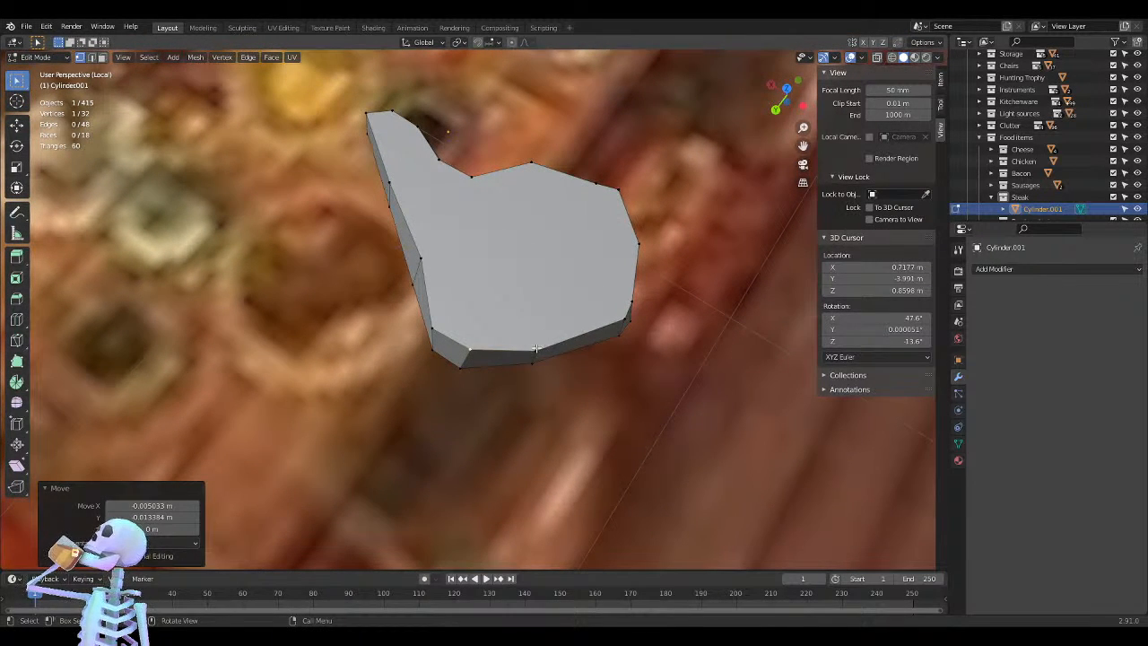
{"action": "left_click", "coordinate": [536, 347]}
{"action": "key", "text": "g"}
{"action": "key", "text": "shift+z"}
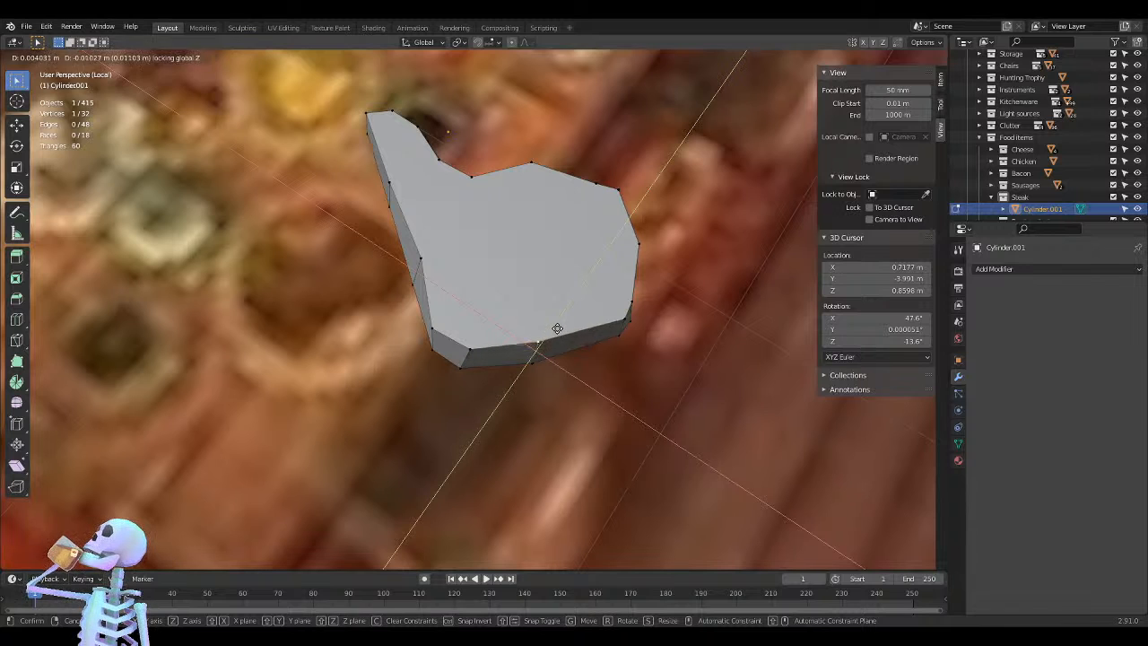
{"action": "left_click", "coordinate": [556, 325]}
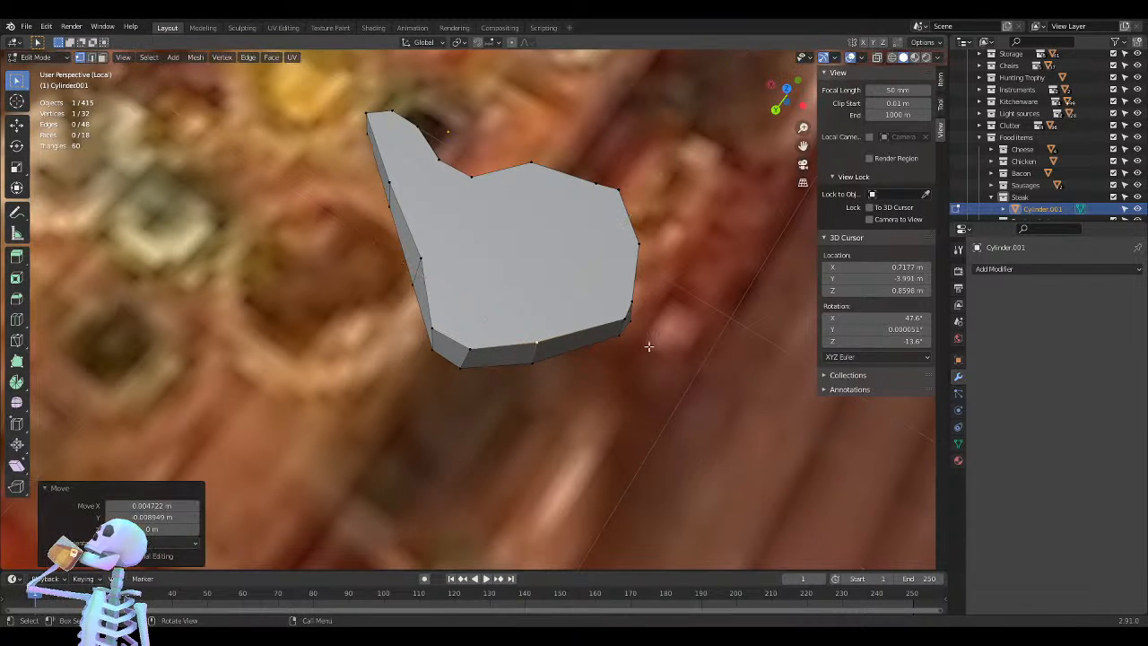
{"action": "middle_click_drag", "start_coordinate": [649, 341], "coordinate": [573, 328]}
{"action": "left_click", "coordinate": [571, 328]}
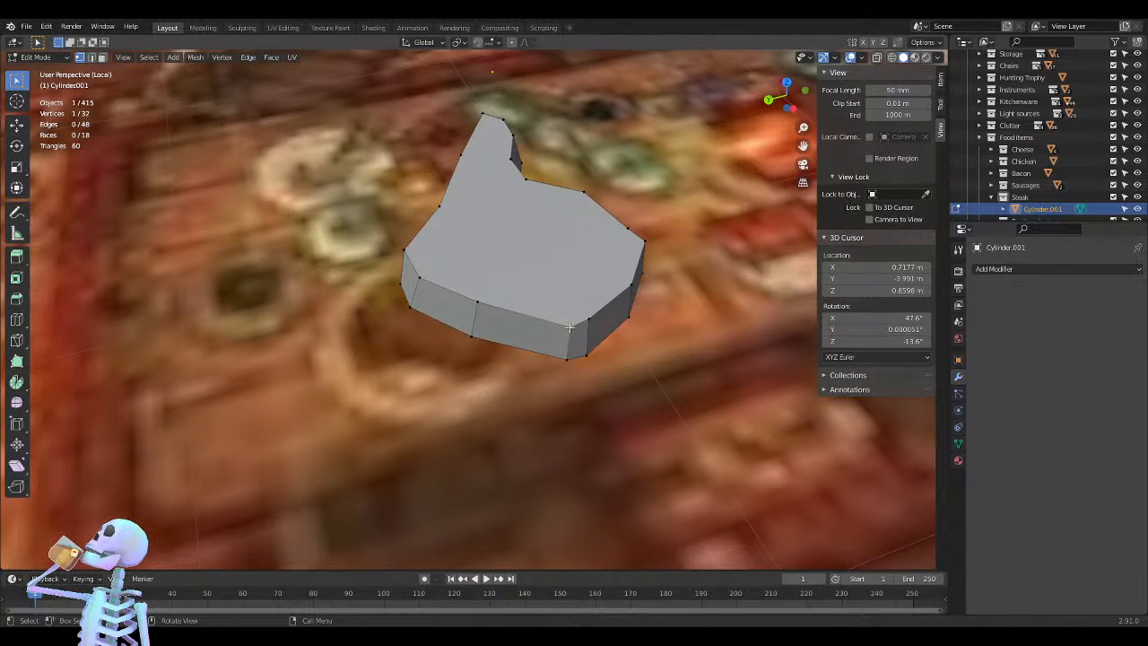
{"action": "key", "text": "g"}
{"action": "key", "text": "shift+z"}
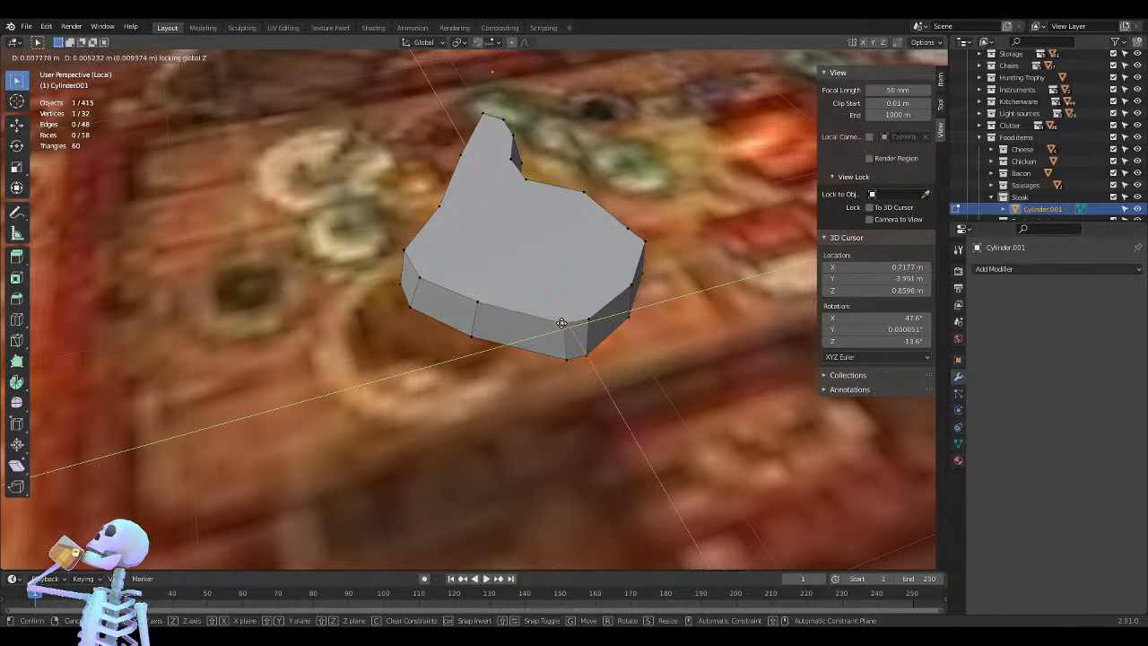
{"action": "left_click", "coordinate": [605, 333]}
Move the adjacent top-face corner vertex about 0.016 m inward with Z locked, and shift a bottom vertex below it about 0.007 m along Y
{"action": "key", "text": "g"}
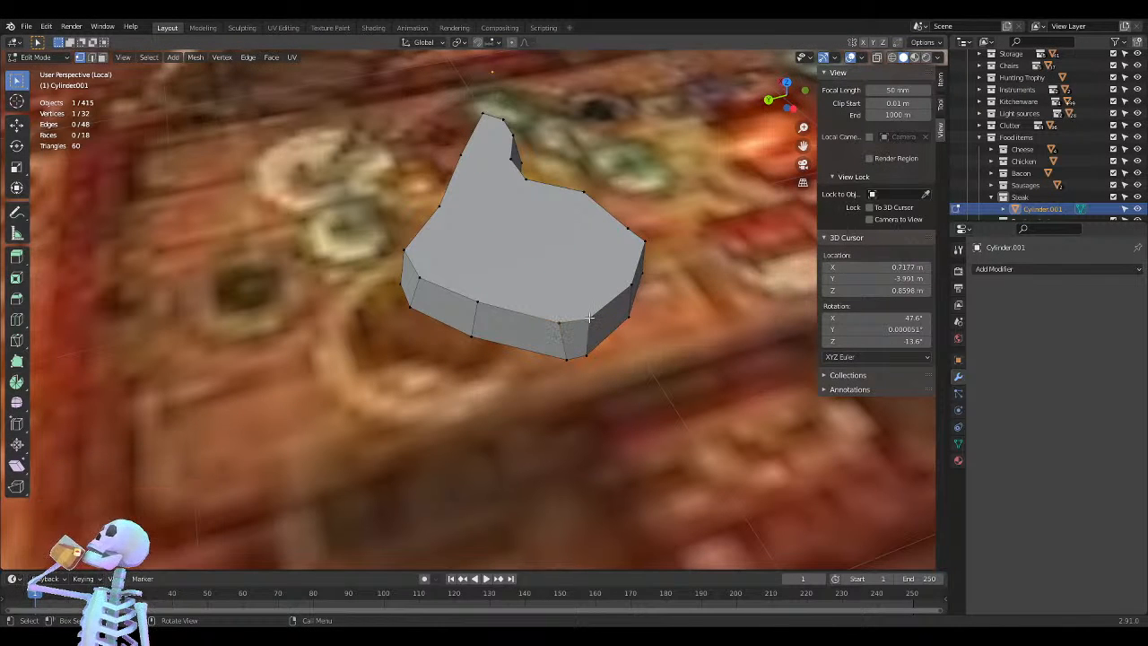
{"action": "key", "text": "shift+z"}
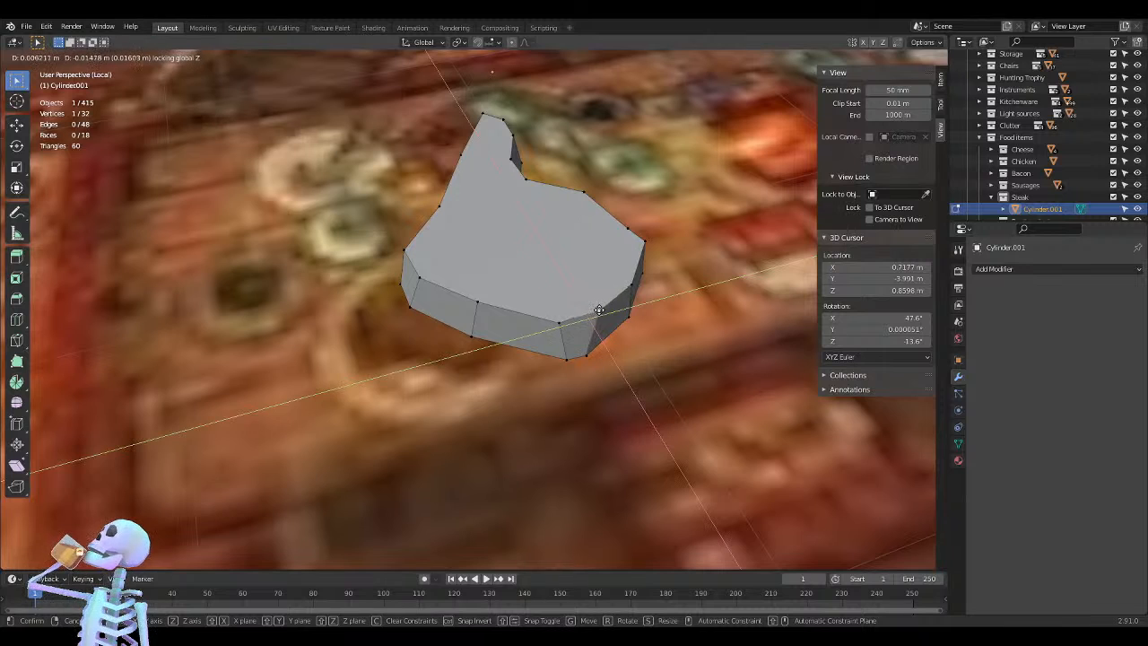
{"action": "left_click", "coordinate": [600, 310]}
{"action": "middle_click_drag", "start_coordinate": [701, 359], "coordinate": [619, 324]}
{"action": "left_click", "coordinate": [463, 332]}
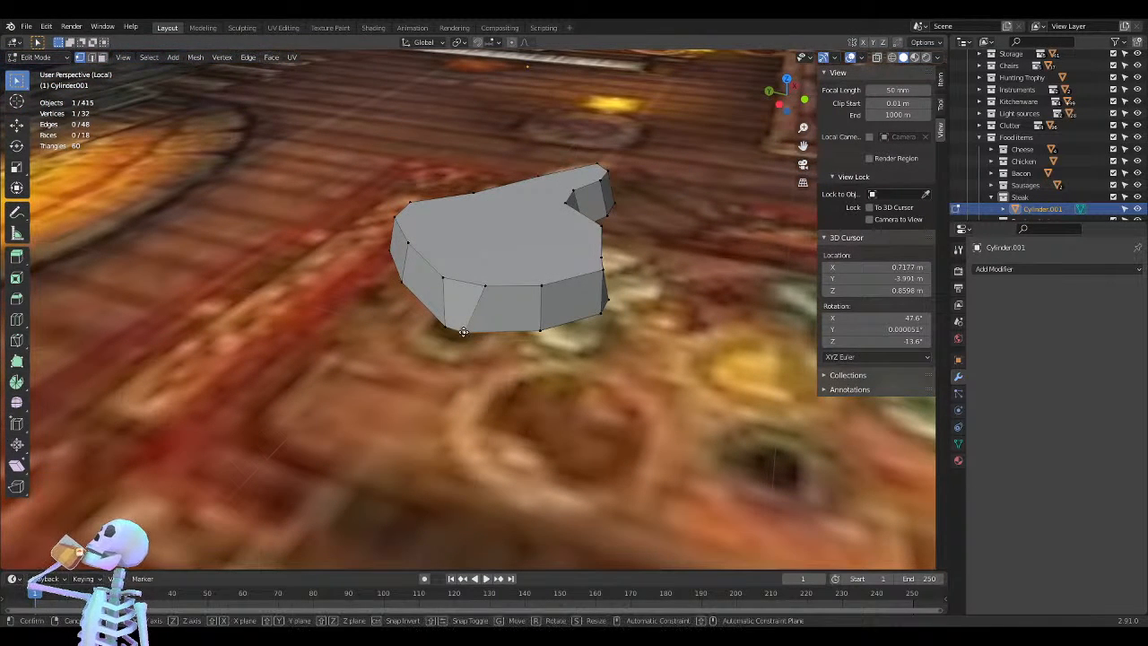
{"action": "key", "text": "g"}
{"action": "left_click", "coordinate": [472, 333]}
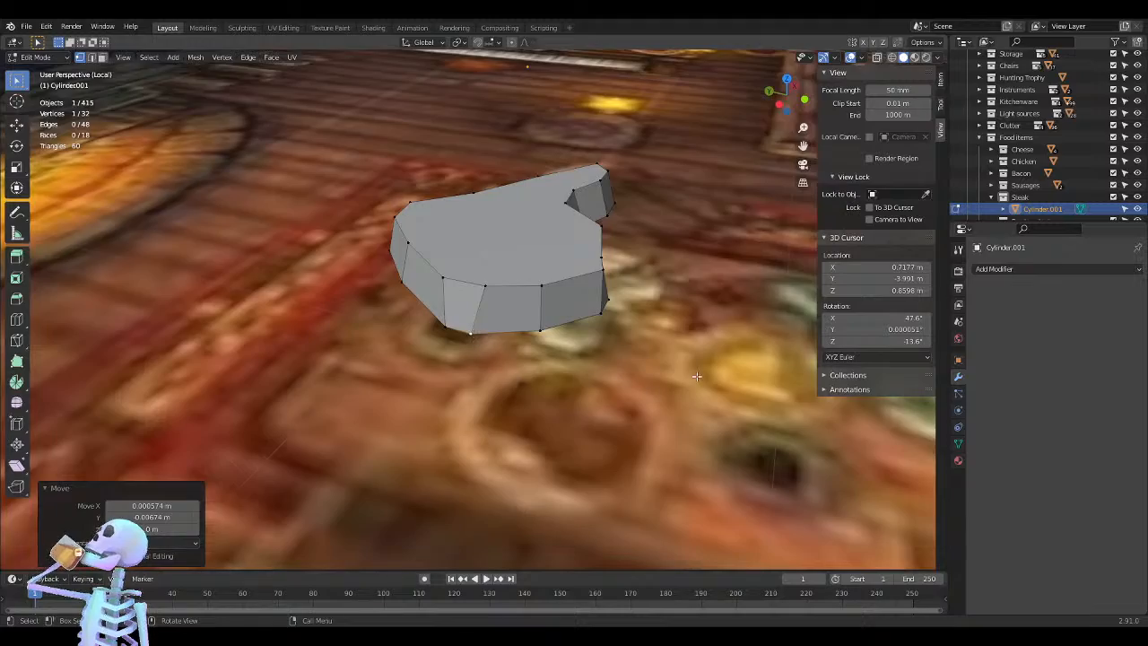
Move the top-face vertex on the long side of the steak's narrow tail with Z locked
{"action": "middle_click_drag", "start_coordinate": [697, 377], "coordinate": [381, 392]}
{"action": "key", "text": "Tab"}
{"action": "key", "text": "Tab"}
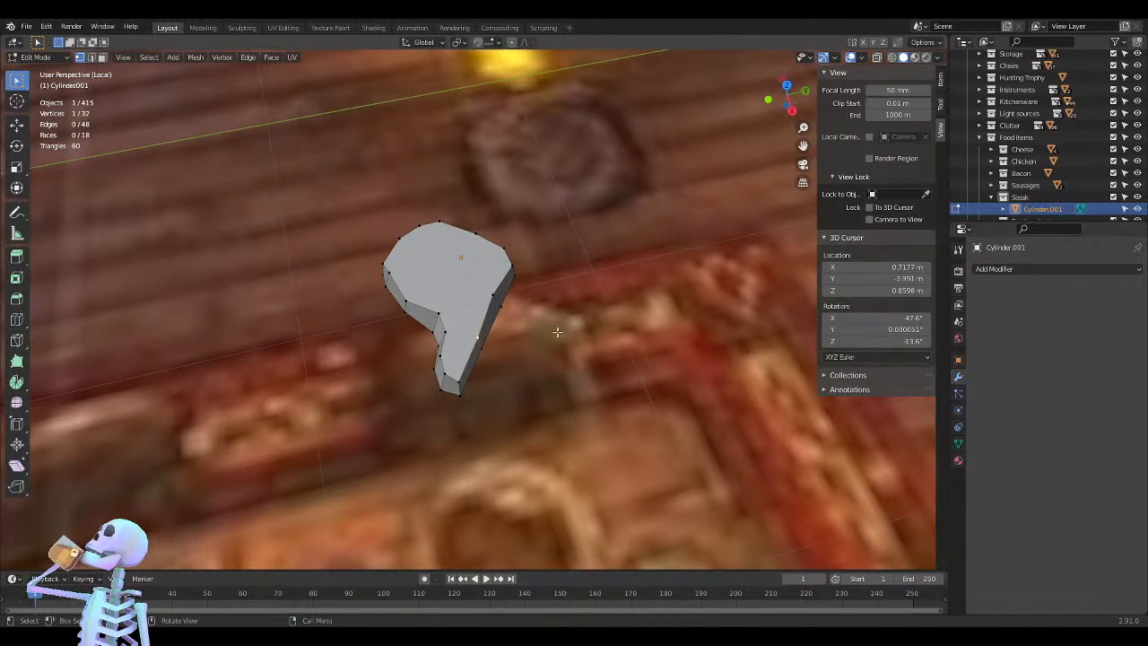
{"action": "key", "text": "g"}
{"action": "key", "text": "shift+z"}
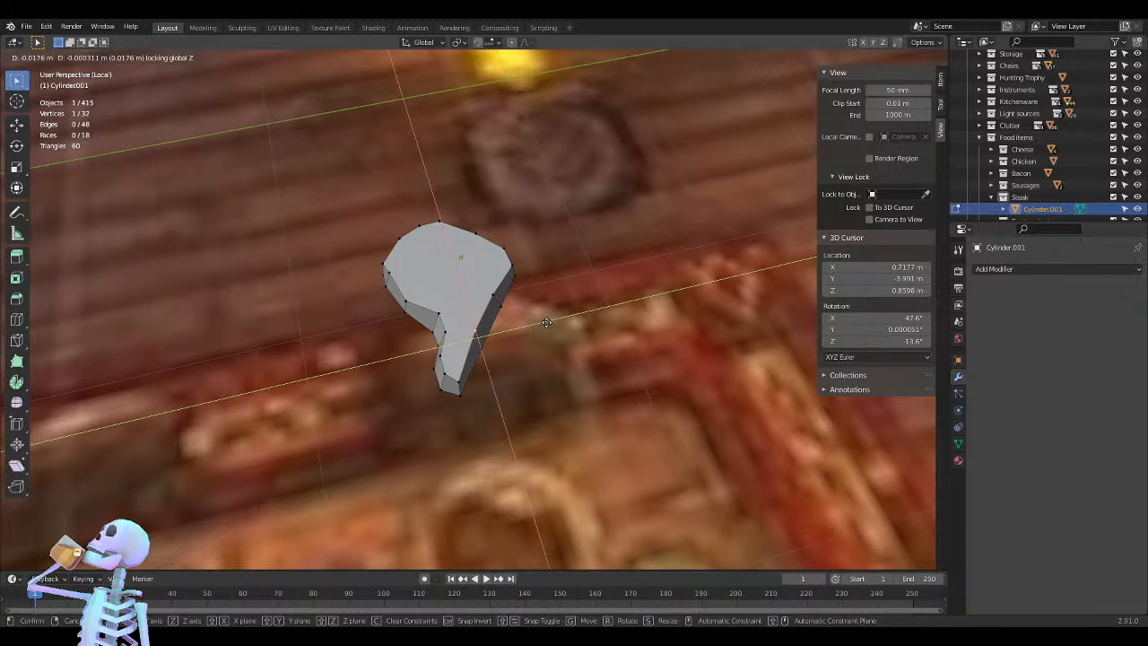
{"action": "left_click", "coordinate": [552, 323]}
Apply smooth shading to all of the steak's faces and return to Object Mode
{"action": "middle_click_drag", "start_coordinate": [559, 333], "coordinate": [216, 341]}
{"action": "key", "text": "Tab"}
{"action": "scroll", "coordinate": [478, 281], "scroll_direction": "up", "scroll_amount": 5}
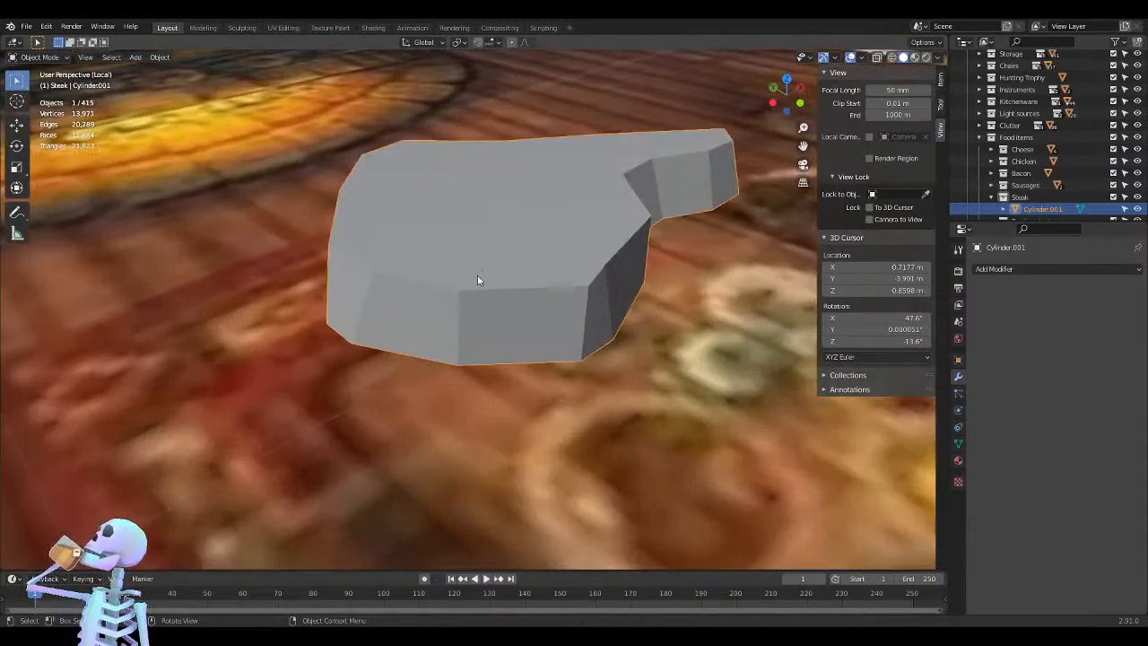
{"action": "scroll", "coordinate": [544, 261], "scroll_direction": "down", "scroll_amount": 2}
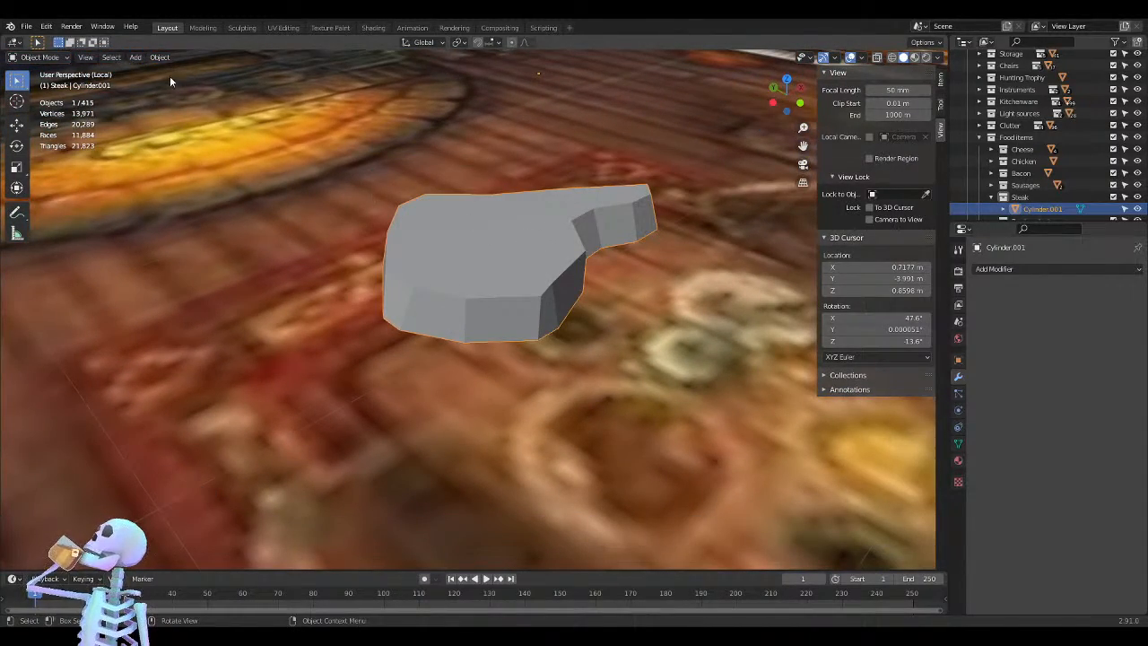
{"action": "key", "text": "Tab"}
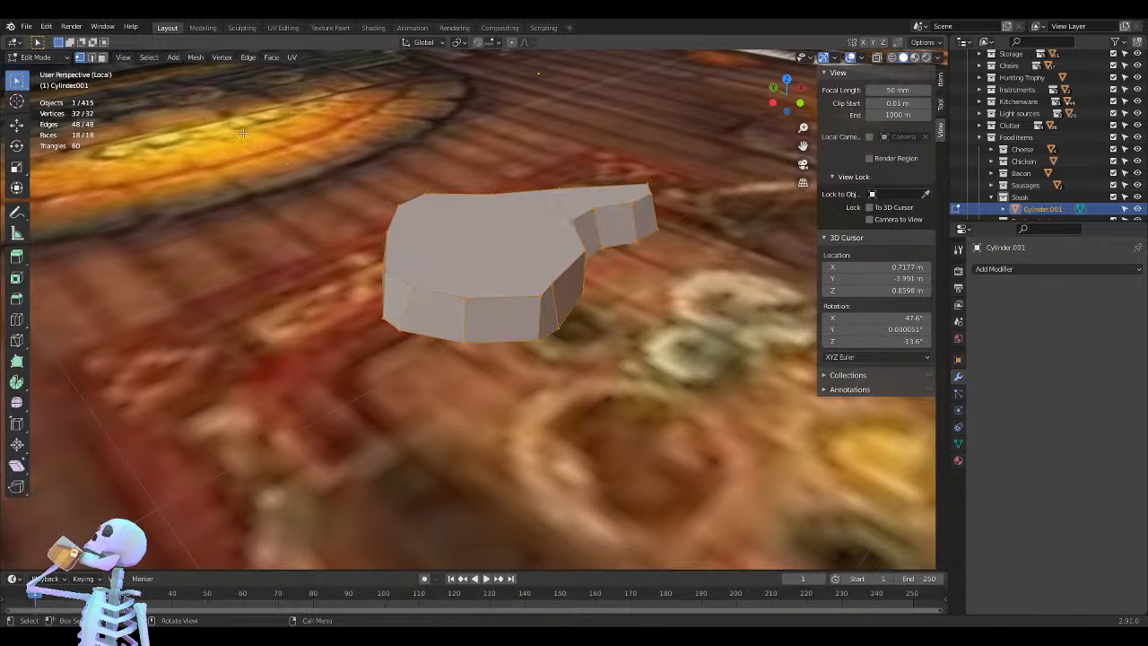
{"action": "left_click", "coordinate": [271, 57]}
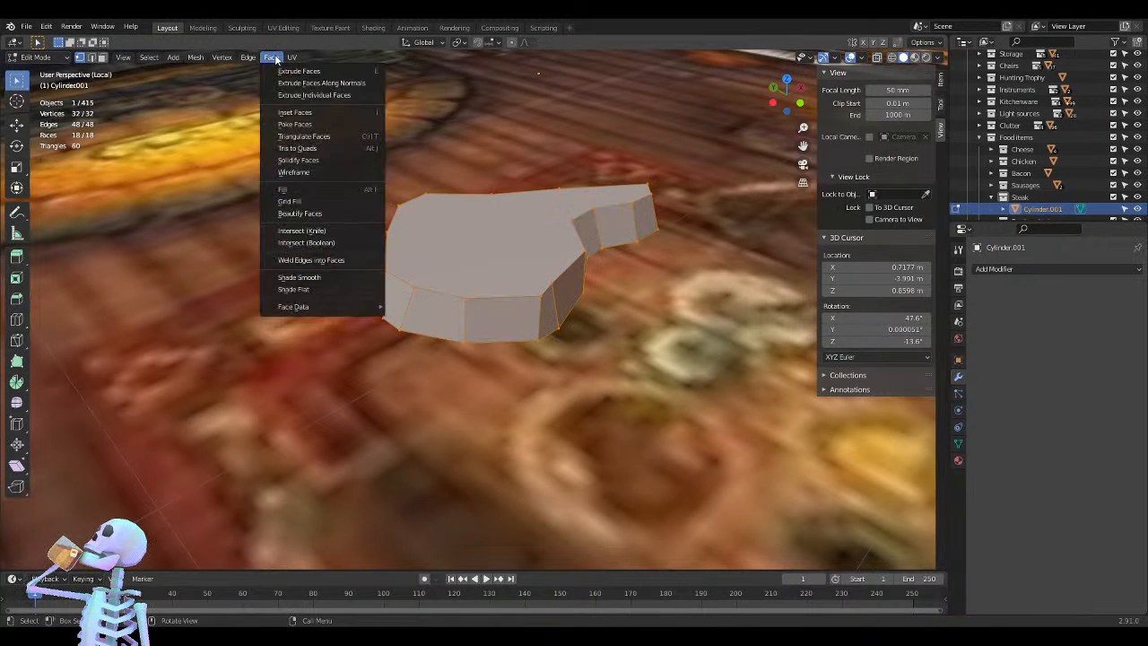
{"action": "left_click", "coordinate": [330, 277]}
{"action": "key", "text": "Tab"}
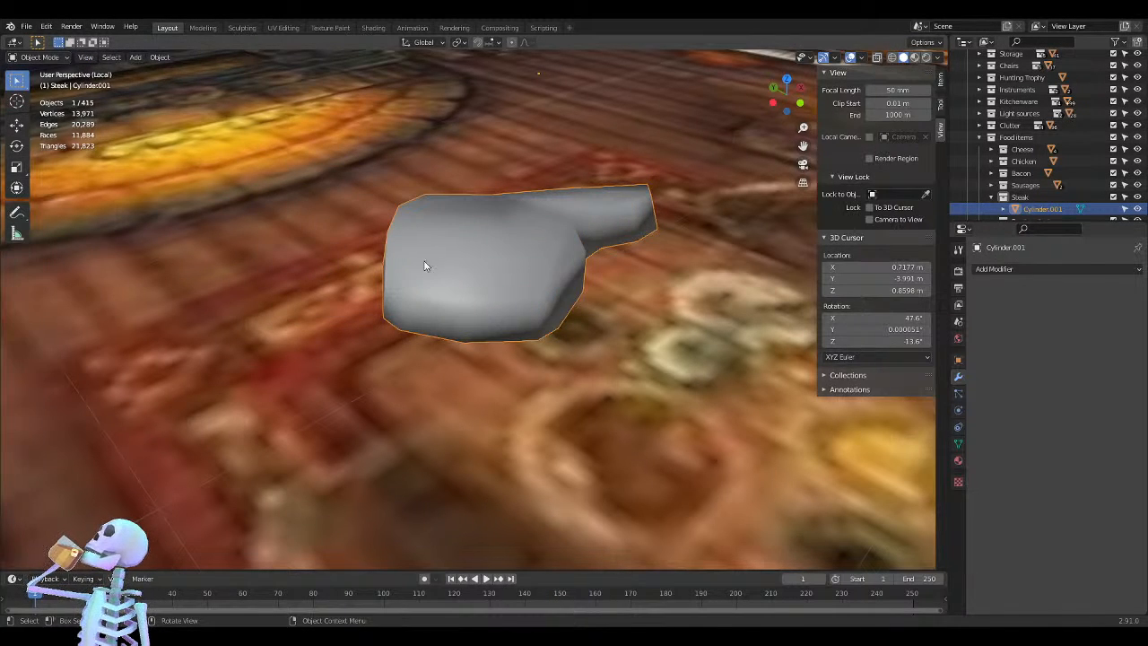
Select the edge loop outlining the steak's top face in edge select mode
{"action": "mouse_move", "coordinate": [425, 266]}
{"action": "middle_mouse_down"}
{"action": "mouse_move", "coordinate": [455, 267]}
{"action": "mouse_move", "coordinate": [327, 290]}
{"action": "mouse_move", "coordinate": [424, 265]}
{"action": "middle_mouse_up"}
{"action": "key", "text": "Tab"}
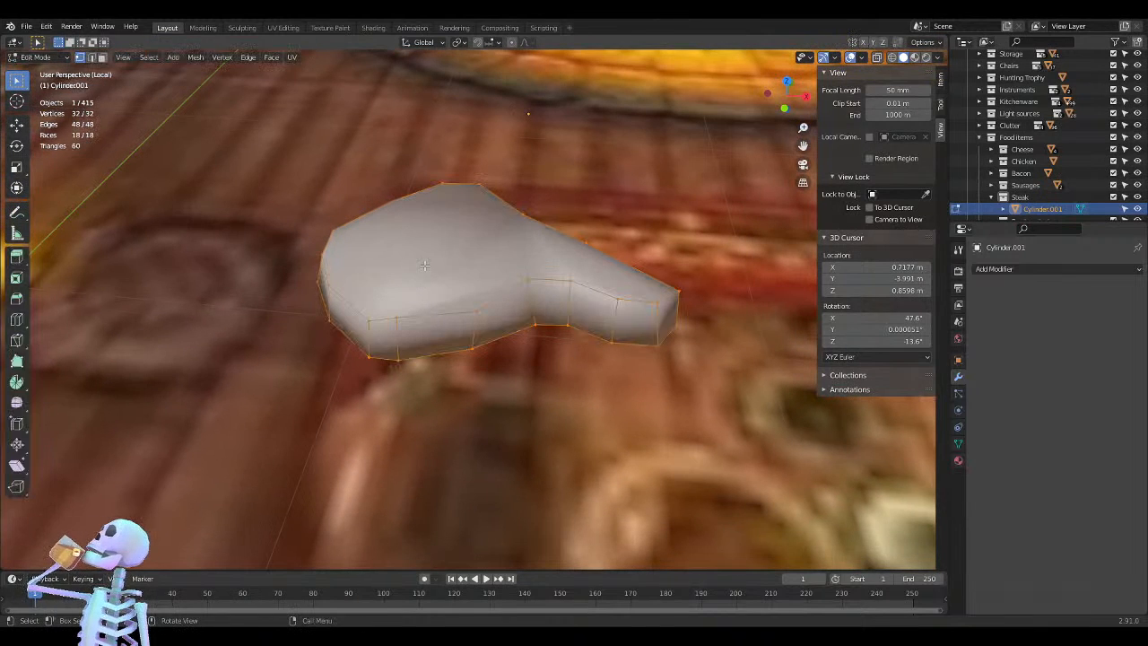
{"action": "key", "text": "2"}
{"action": "left_click", "coordinate": [427, 313], "text": "alt"}
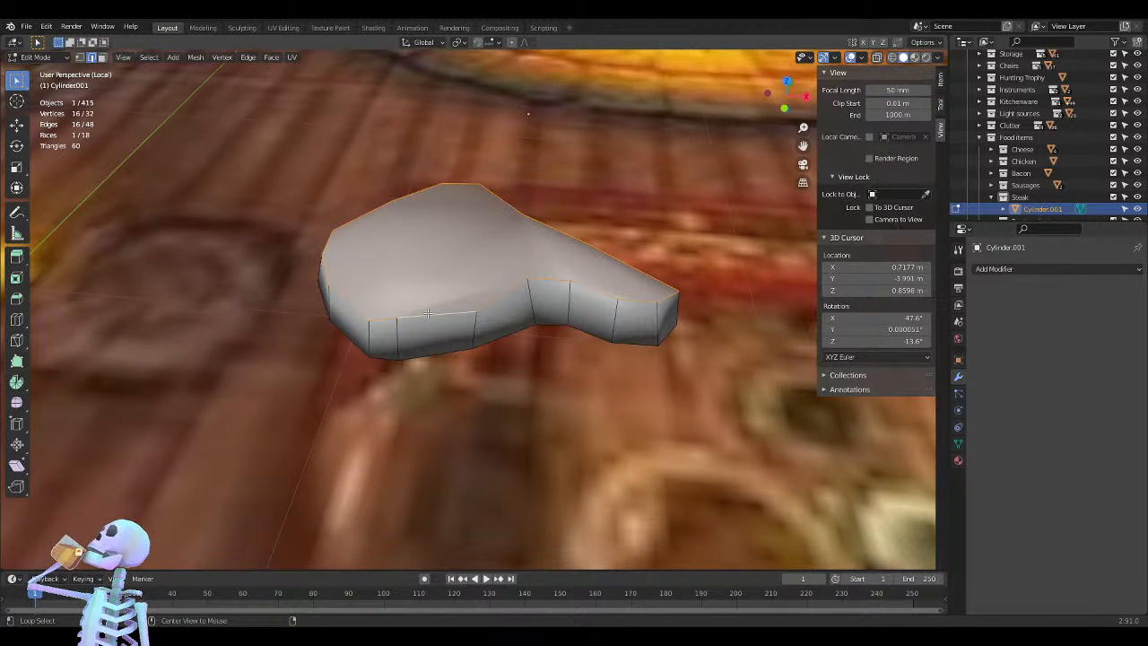
Try a bevel about 0.005 m wide on the top-face outline and inspect the shading in Object Mode
{"action": "key", "text": "ctrl+b"}
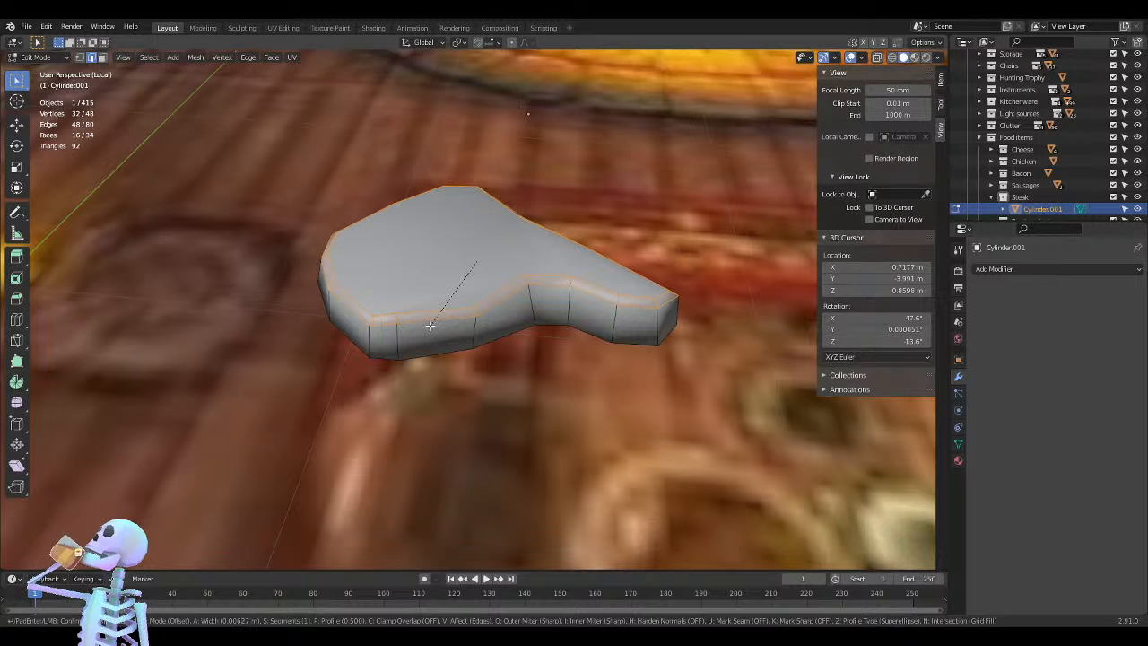
{"action": "left_click", "coordinate": [431, 324]}
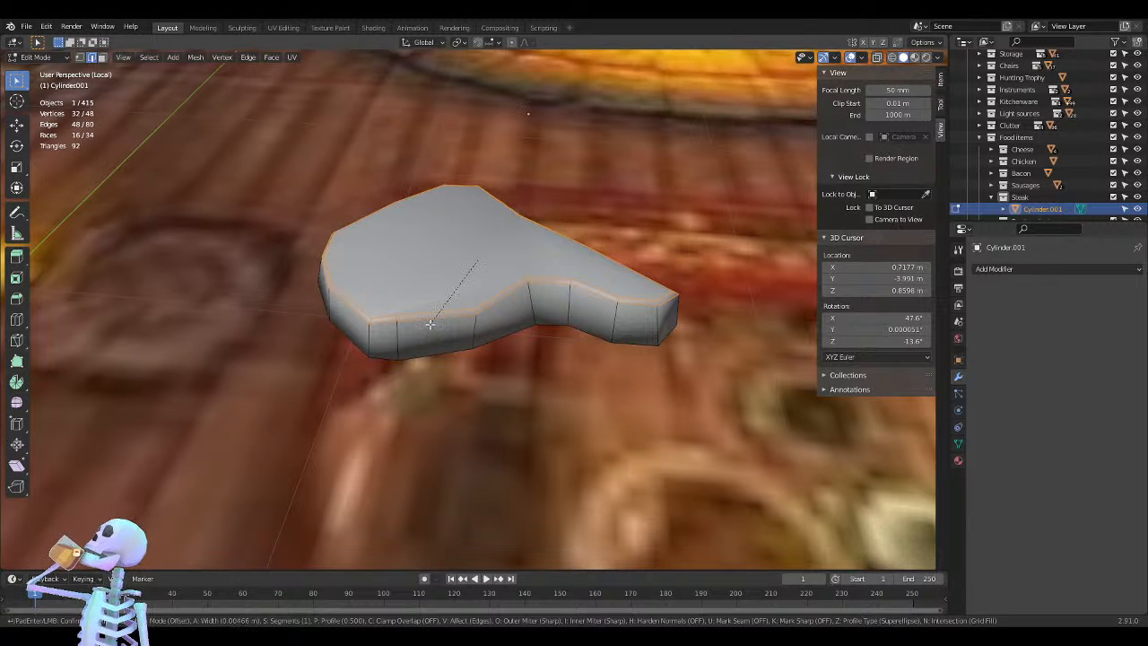
{"action": "key", "text": "Tab"}
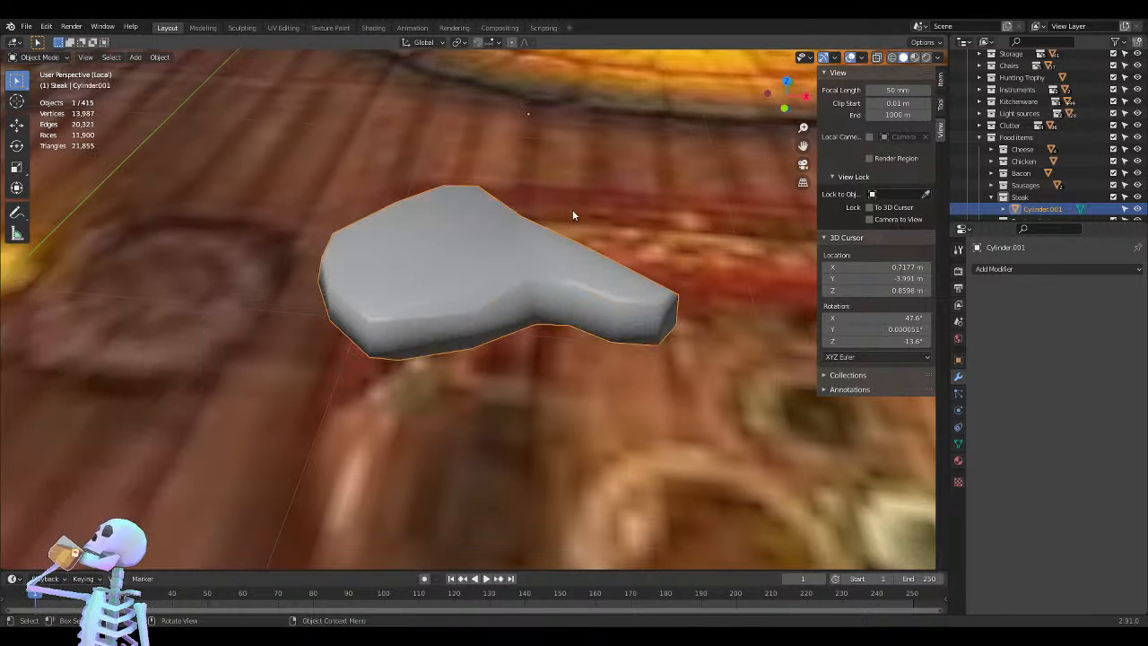
{"action": "middle_click_drag", "start_coordinate": [658, 228], "coordinate": [696, 262]}
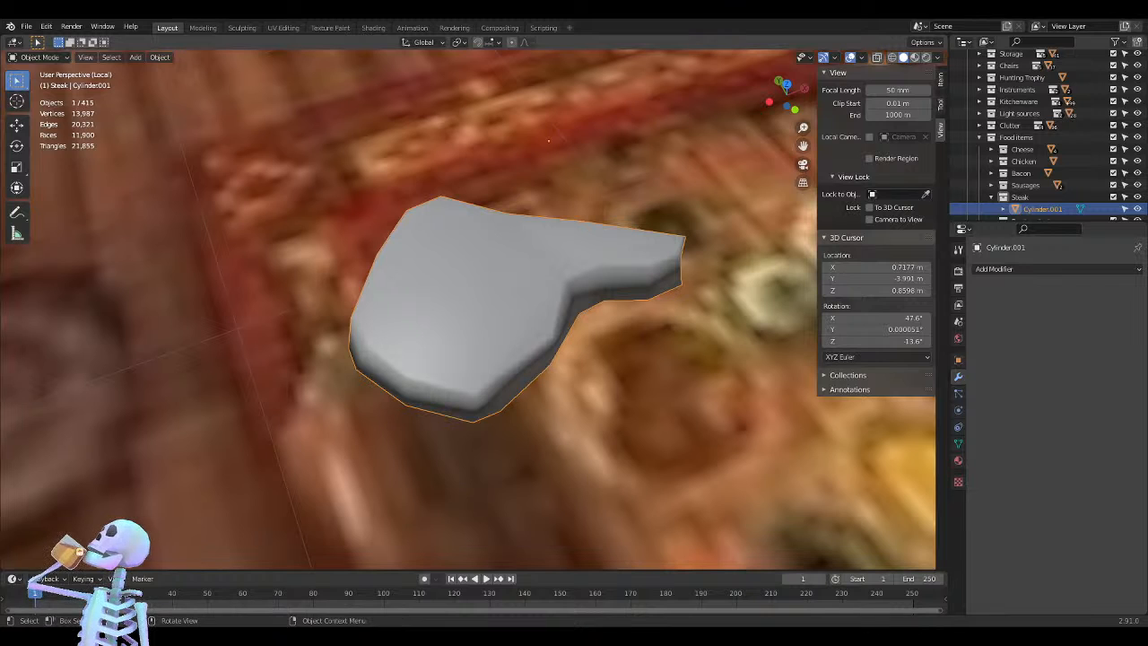
Try a wider one-segment bevel of about 0.017 m on the top-face outline and inspect the steak in Object Mode
{"action": "key", "text": "Tab"}
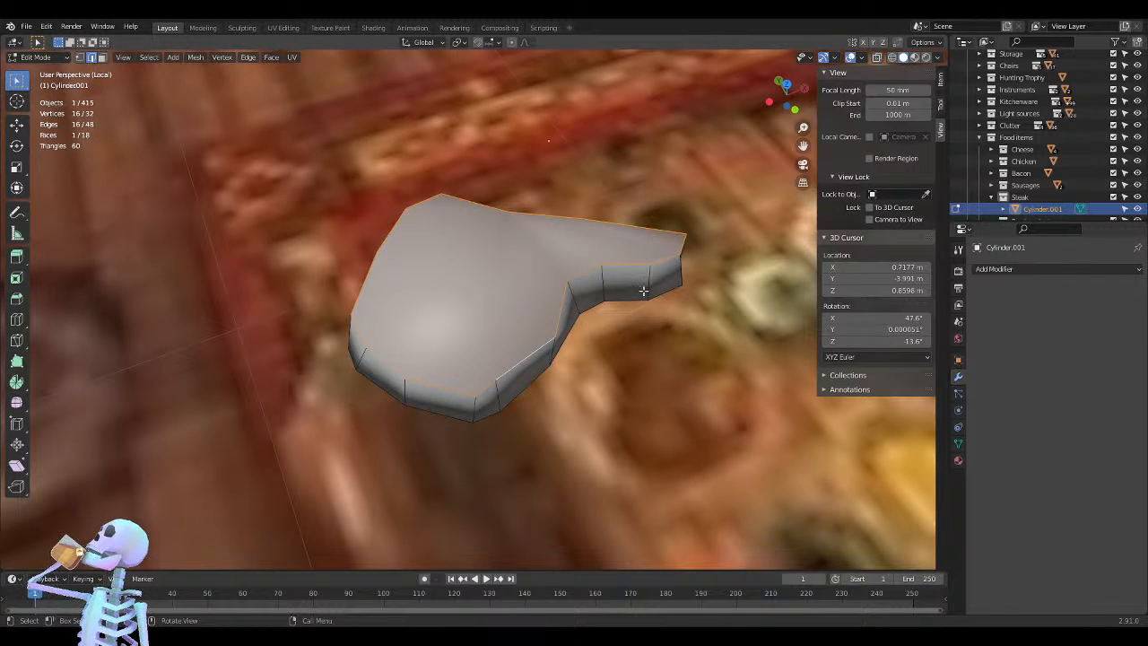
{"action": "key", "text": "ctrl+l"}
{"action": "key", "text": "ctrl+z"}
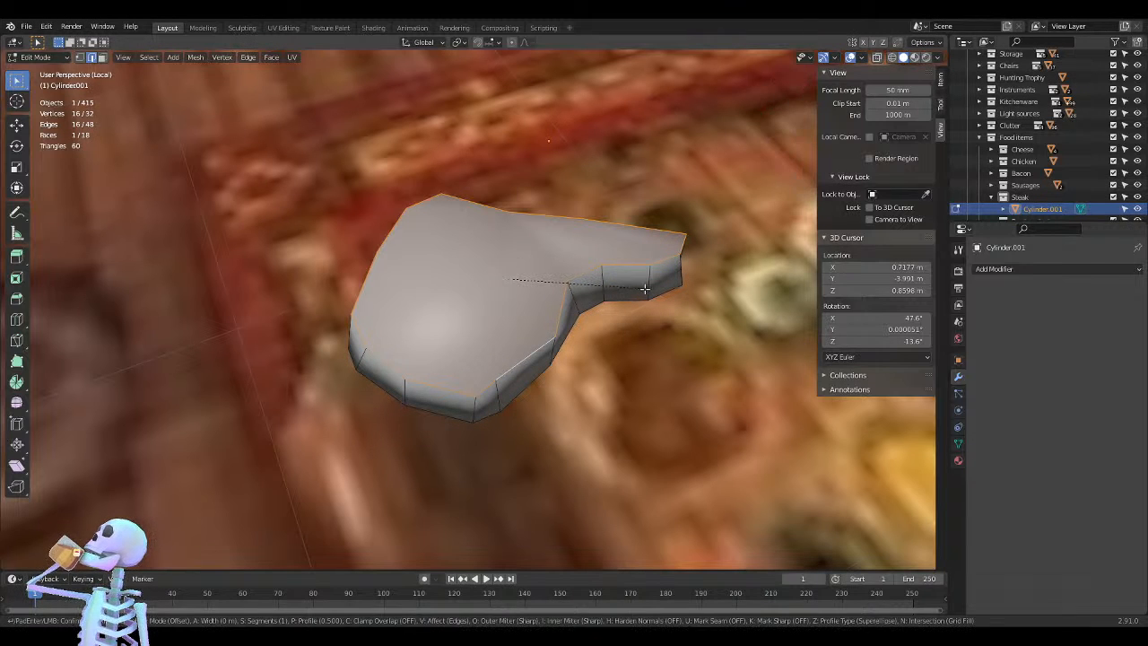
{"action": "key", "text": "i"}
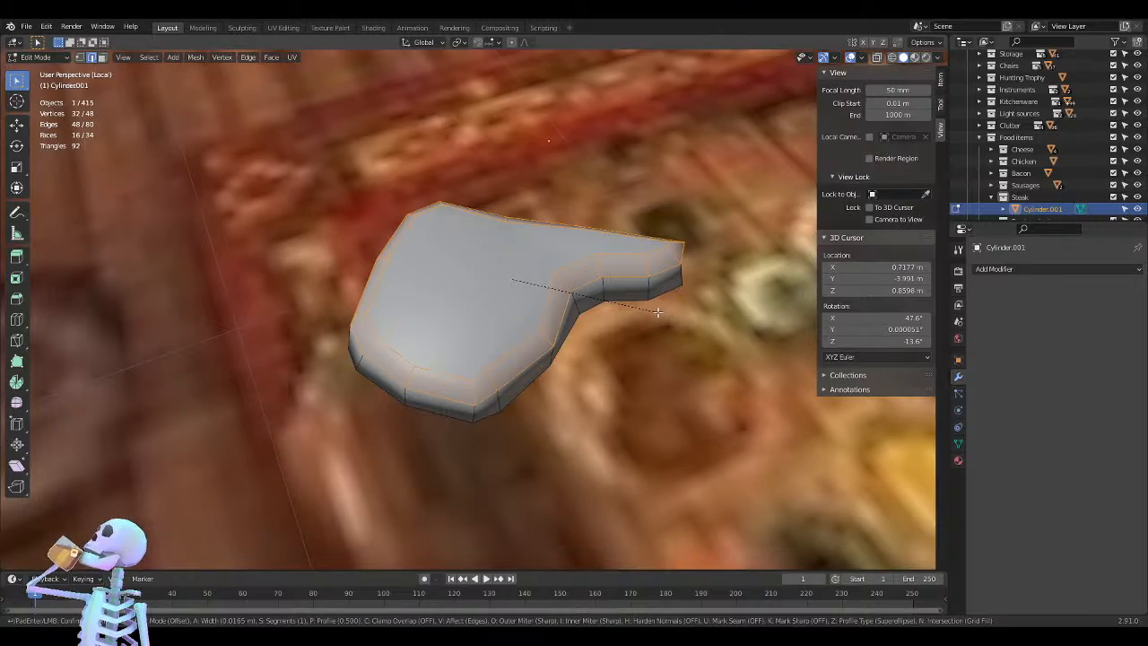
{"action": "left_click", "coordinate": [658, 311]}
{"action": "middle_click_drag", "start_coordinate": [684, 336], "coordinate": [511, 320]}
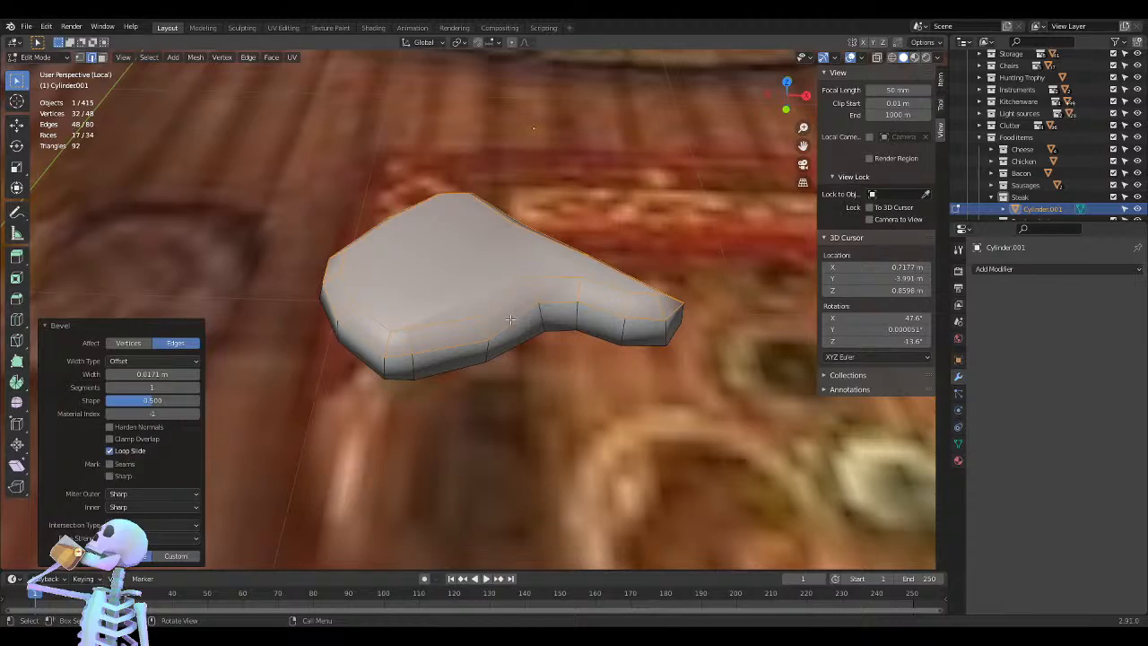
{"action": "left_click", "coordinate": [238, 226]}
{"action": "key", "text": "Tab"}
{"action": "middle_click_drag", "start_coordinate": [303, 270], "coordinate": [515, 254]}
{"action": "scroll", "coordinate": [513, 287], "scroll_direction": "up", "scroll_amount": 5}
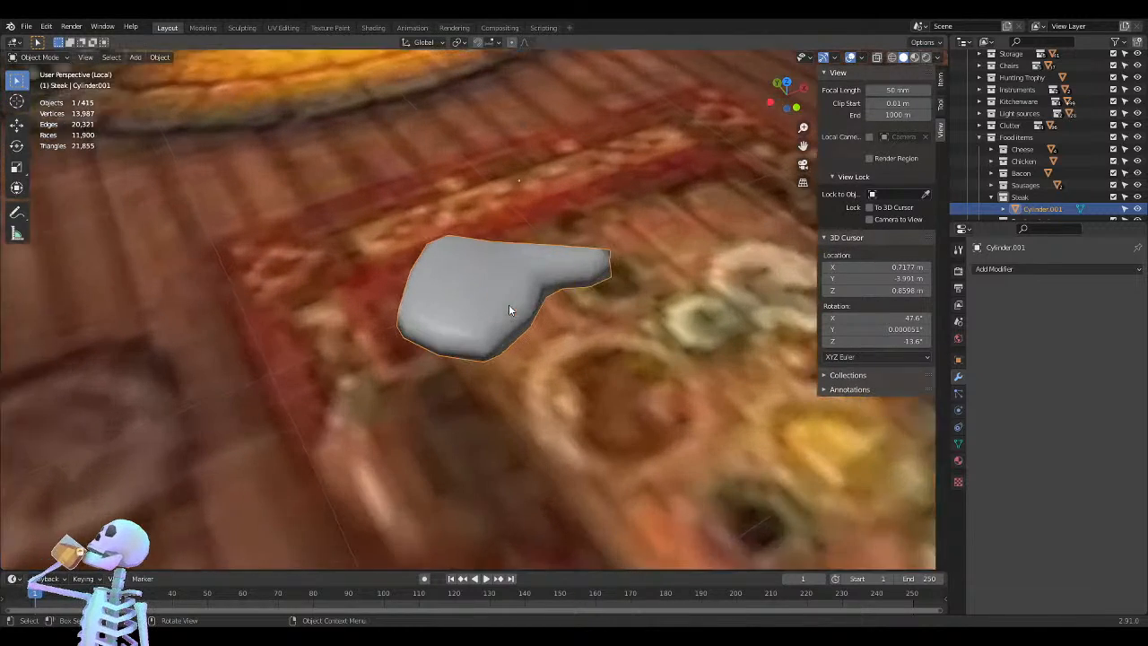
Bevel the top-face outline with one segment about 0.007 m wide and return to Object Mode
{"action": "key", "text": "Tab"}
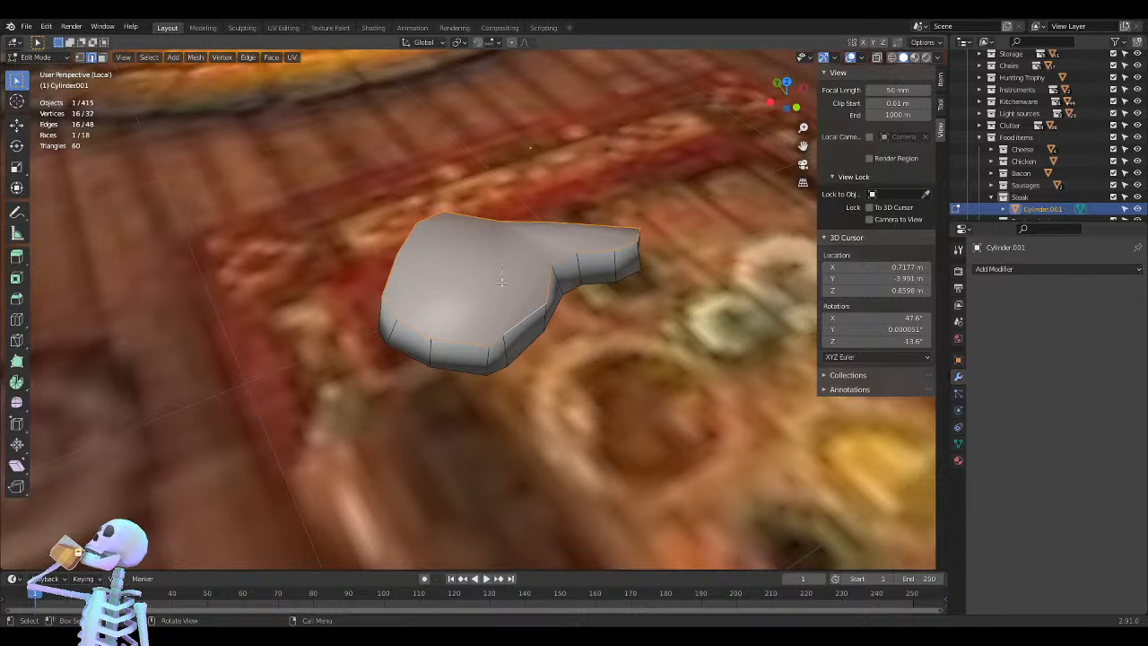
{"action": "key", "text": "ctrl+b"}
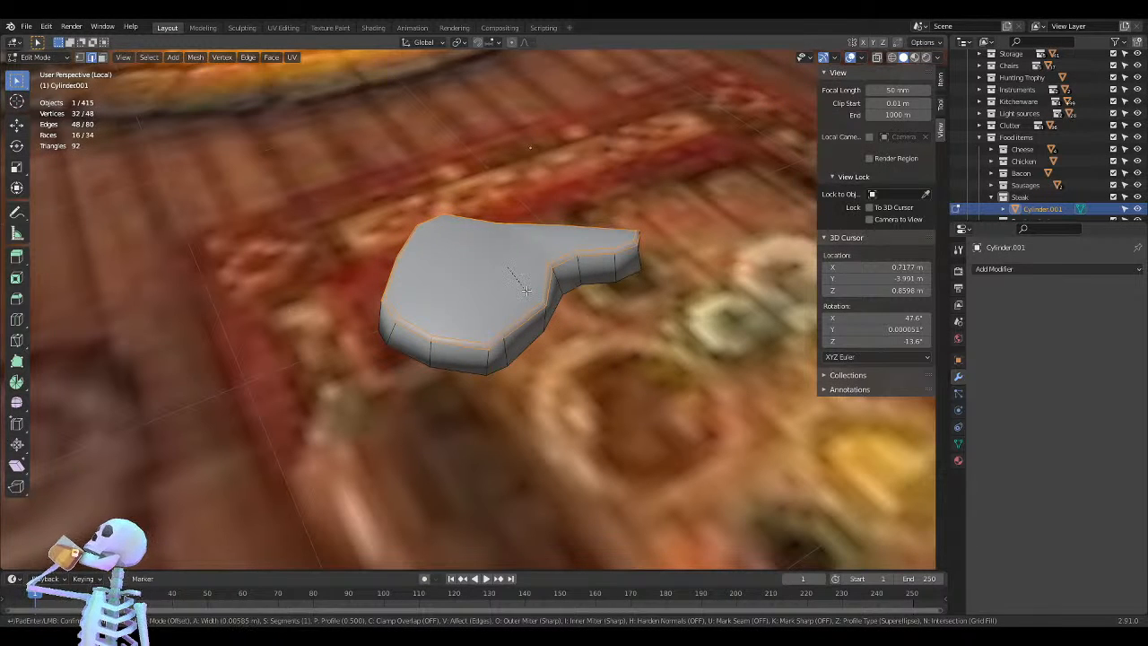
{"action": "left_click", "coordinate": [525, 291]}
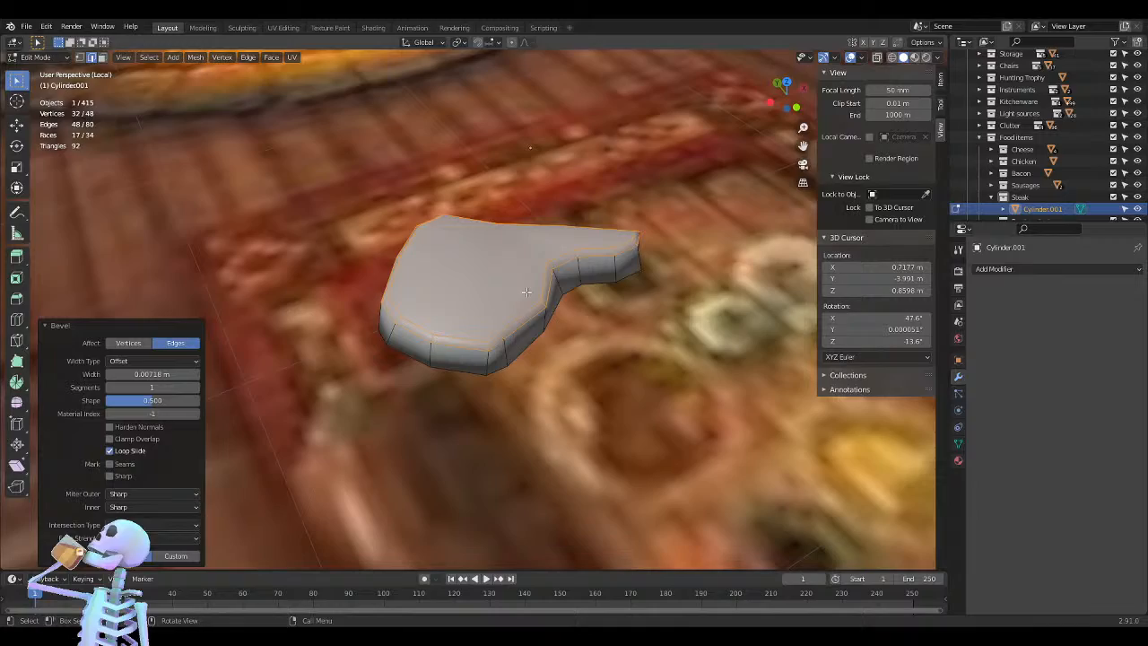
{"action": "left_click", "coordinate": [376, 209]}
{"action": "key", "text": "Tab"}
{"action": "mouse_move", "coordinate": [533, 295]}
{"action": "middle_mouse_down"}
{"action": "mouse_move", "coordinate": [533, 313]}
{"action": "mouse_move", "coordinate": [459, 324]}
{"action": "mouse_move", "coordinate": [381, 373]}
{"action": "mouse_move", "coordinate": [395, 307]}
{"action": "mouse_move", "coordinate": [647, 282]}
{"action": "mouse_move", "coordinate": [564, 349]}
{"action": "mouse_move", "coordinate": [531, 319]}
{"action": "mouse_move", "coordinate": [550, 321]}
{"action": "mouse_move", "coordinate": [446, 307]}
{"action": "mouse_move", "coordinate": [459, 325]}
{"action": "mouse_move", "coordinate": [430, 352]}
{"action": "mouse_move", "coordinate": [487, 341]}
{"action": "mouse_move", "coordinate": [564, 296]}
{"action": "mouse_move", "coordinate": [561, 307]}
{"action": "middle_mouse_up"}
{"action": "scroll", "coordinate": [502, 305], "scroll_direction": "up", "scroll_amount": 5}
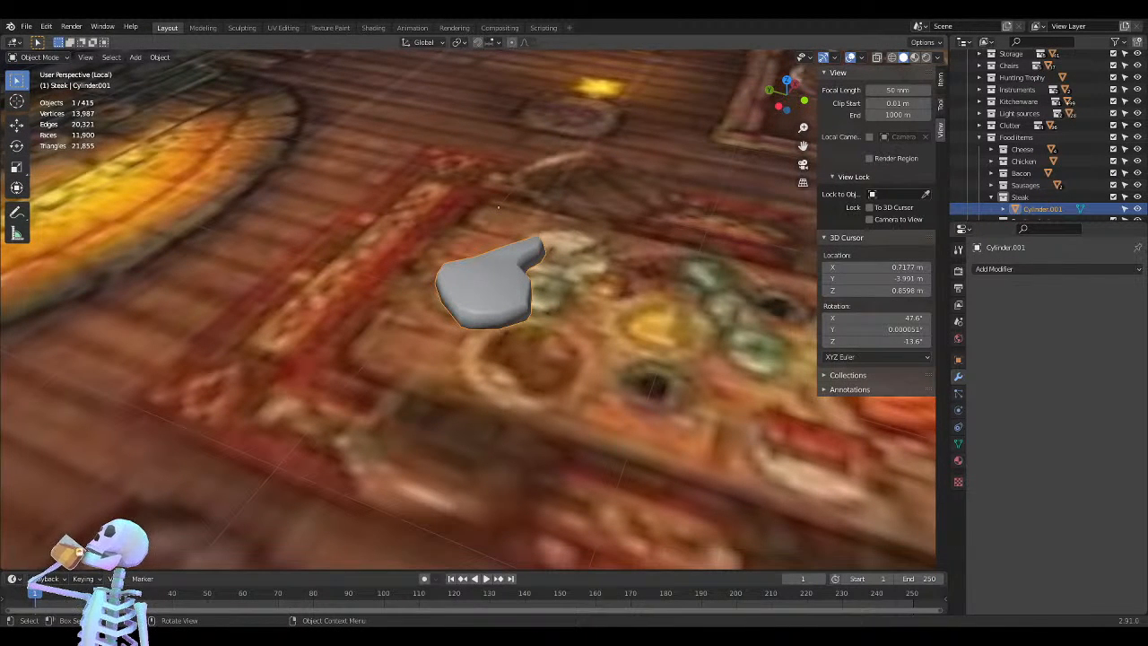
In the top view with X-ray enabled, move the upper outline vertices where the steak's body narrows into the tail outward
{"action": "middle_click_drag", "start_coordinate": [551, 310], "coordinate": [391, 313]}
{"action": "scroll", "coordinate": [412, 309], "scroll_direction": "down", "scroll_amount": 5}
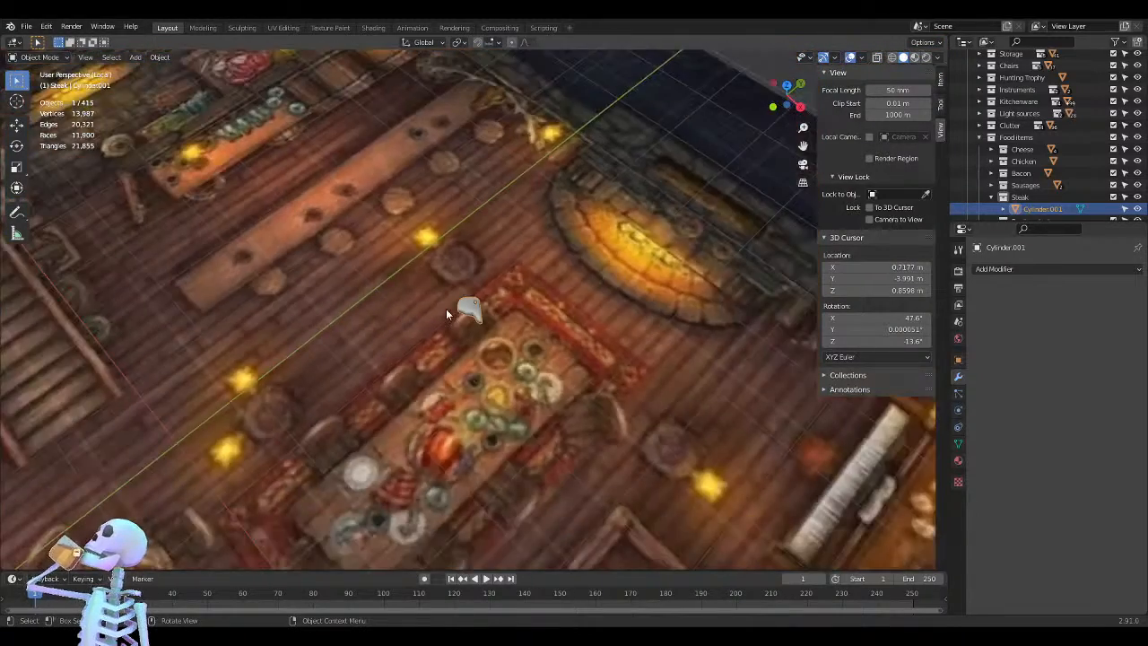
{"action": "scroll", "coordinate": [457, 308], "scroll_direction": "up", "scroll_amount": 6}
{"action": "key", "text": "KP_7"}
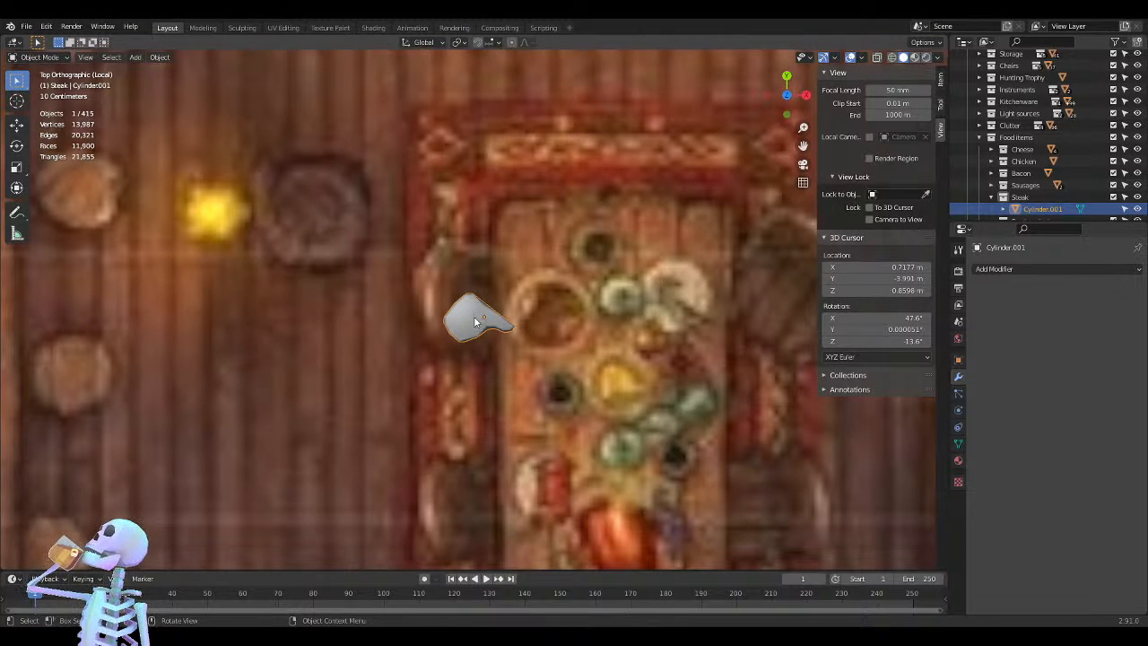
{"action": "scroll", "coordinate": [475, 323], "scroll_direction": "up", "scroll_amount": 7}
{"action": "key", "text": "Tab"}
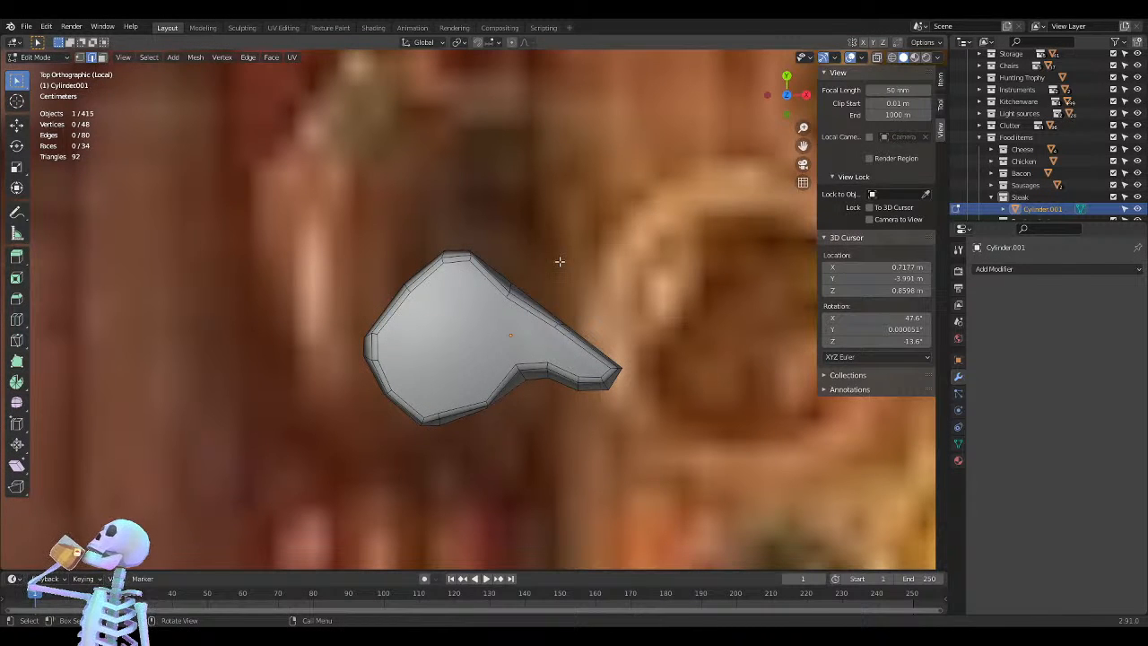
{"action": "key", "text": "alt+z"}
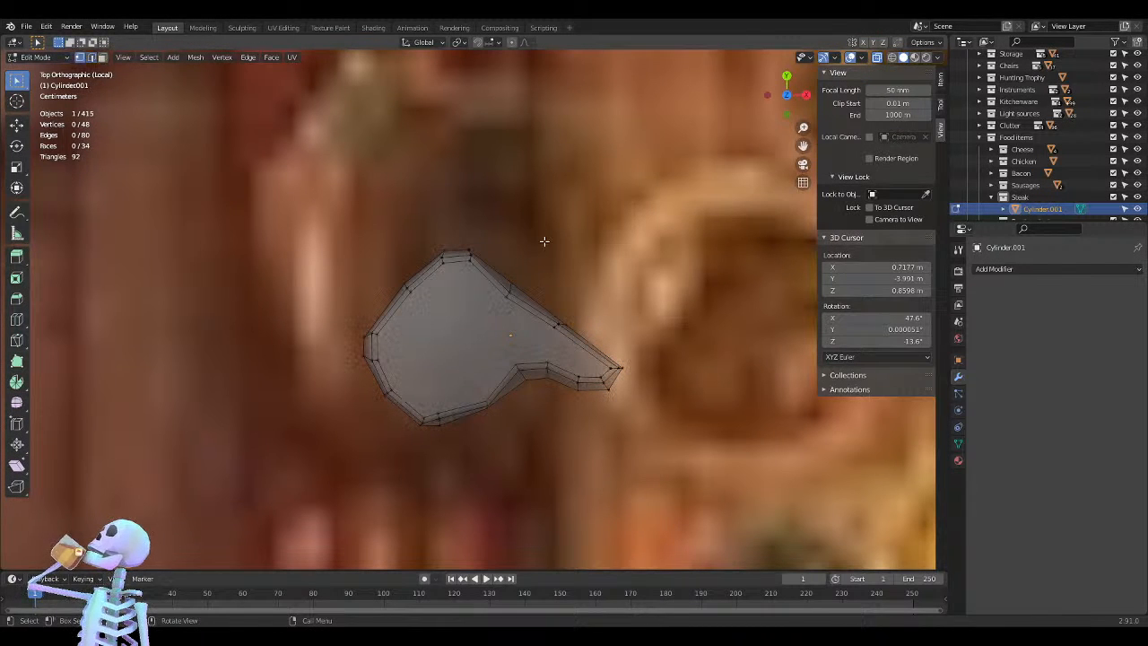
{"action": "left_click_drag", "start_coordinate": [543, 240], "coordinate": [495, 321]}
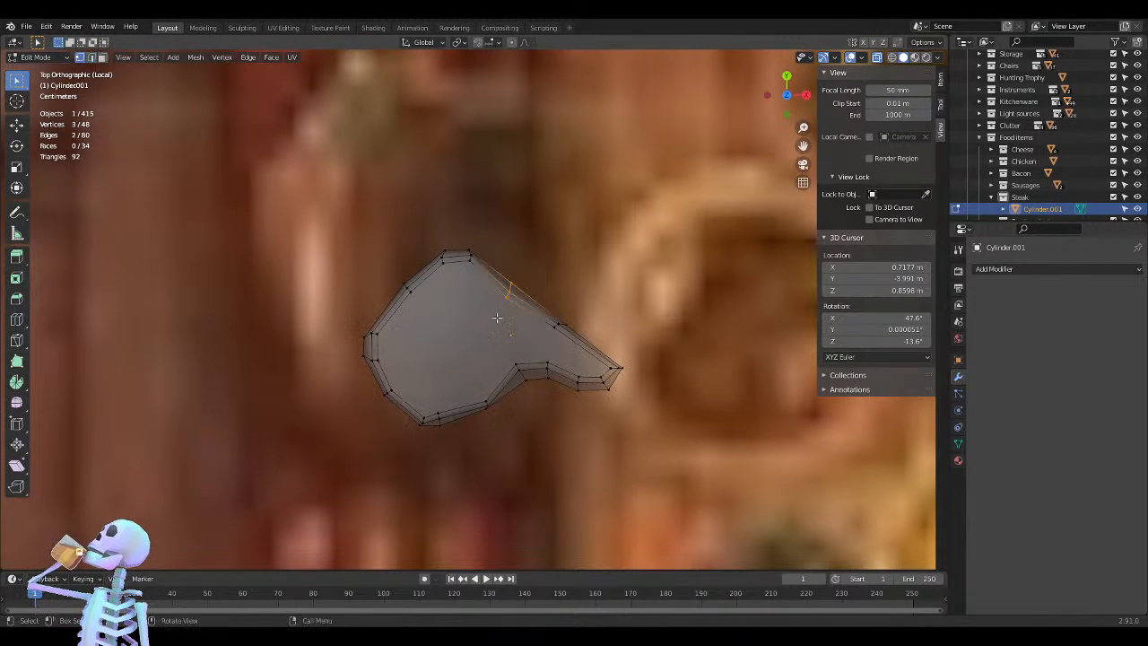
{"action": "key", "text": "g"}
{"action": "left_click", "coordinate": [571, 225]}
Push the vertices midway along the tail's outer edge outward and refine both vertex groups into a smoother curve, finishing in Object Mode
{"action": "left_click_drag", "start_coordinate": [599, 260], "coordinate": [543, 348]}
{"action": "key", "text": "g"}
{"action": "left_click", "coordinate": [560, 323]}
{"action": "left_click_drag", "start_coordinate": [590, 250], "coordinate": [499, 310]}
{"action": "key", "text": "g"}
{"action": "left_click", "coordinate": [514, 301]}
{"action": "left_click_drag", "start_coordinate": [597, 297], "coordinate": [551, 331]}
{"action": "key", "text": "g"}
{"action": "left_click", "coordinate": [558, 328]}
{"action": "key", "text": "Tab"}
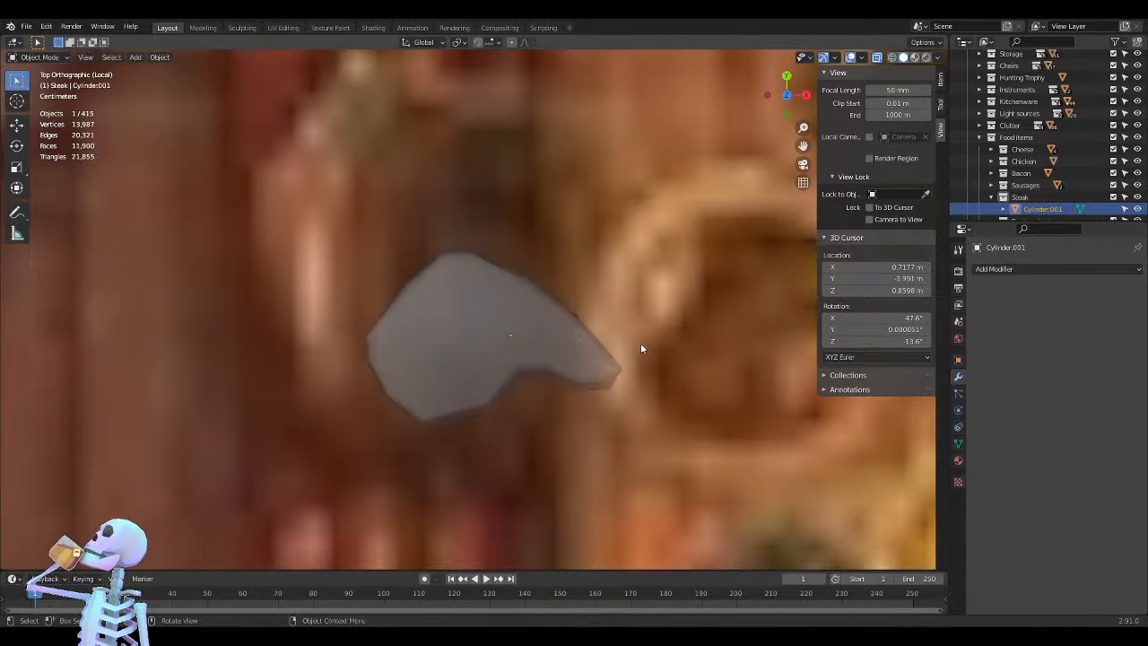
Knife-cut an edge across the steak's top face from the inner corner between body and tail to the opposite outline vertex
{"action": "middle_click_drag", "start_coordinate": [641, 345], "coordinate": [538, 275]}
{"action": "middle_click_drag", "start_coordinate": [403, 296], "coordinate": [424, 340]}
{"action": "scroll", "coordinate": [481, 326], "scroll_direction": "up", "scroll_amount": 5}
{"action": "key", "text": "Tab"}
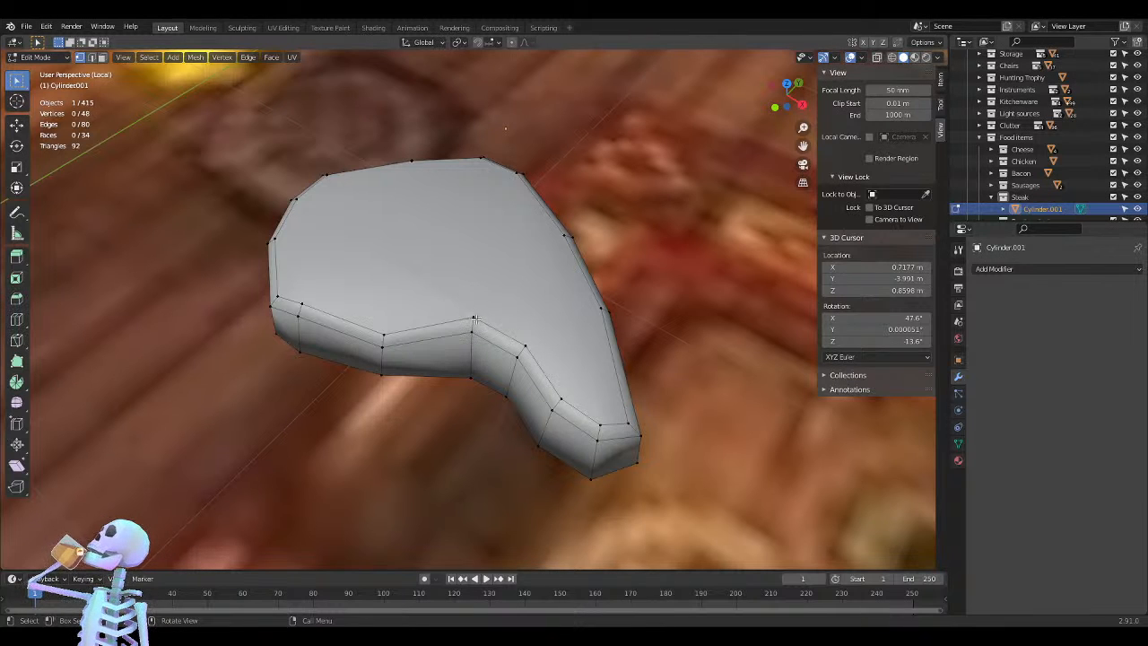
{"action": "key", "text": "k"}
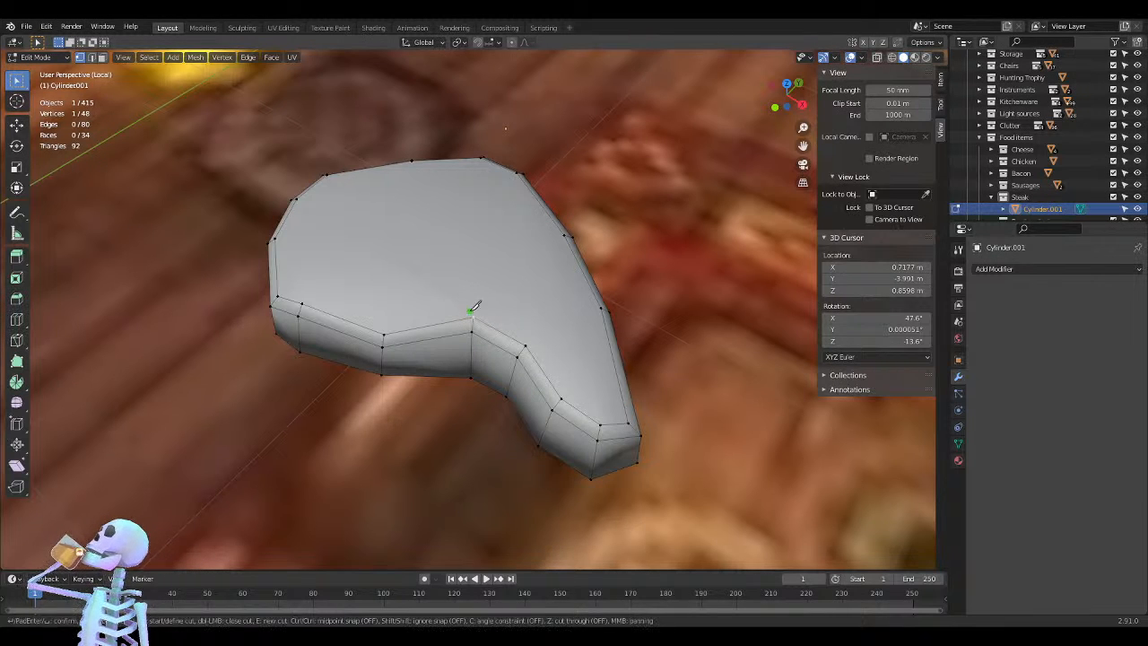
{"action": "left_click", "coordinate": [472, 317]}
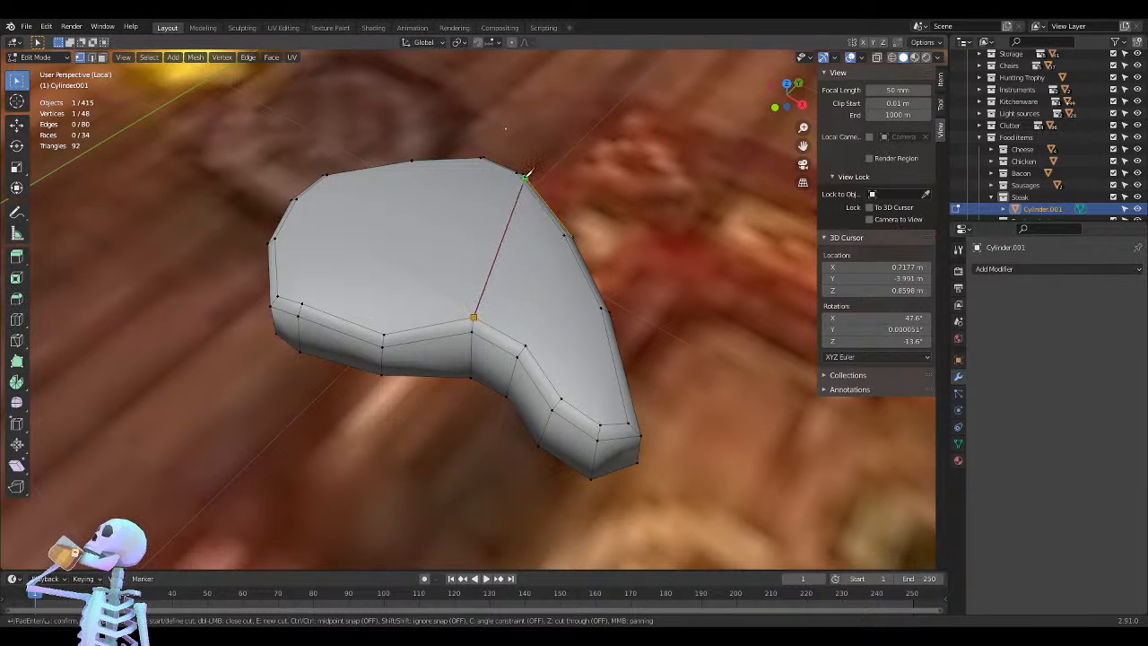
{"action": "left_click", "coordinate": [517, 170]}
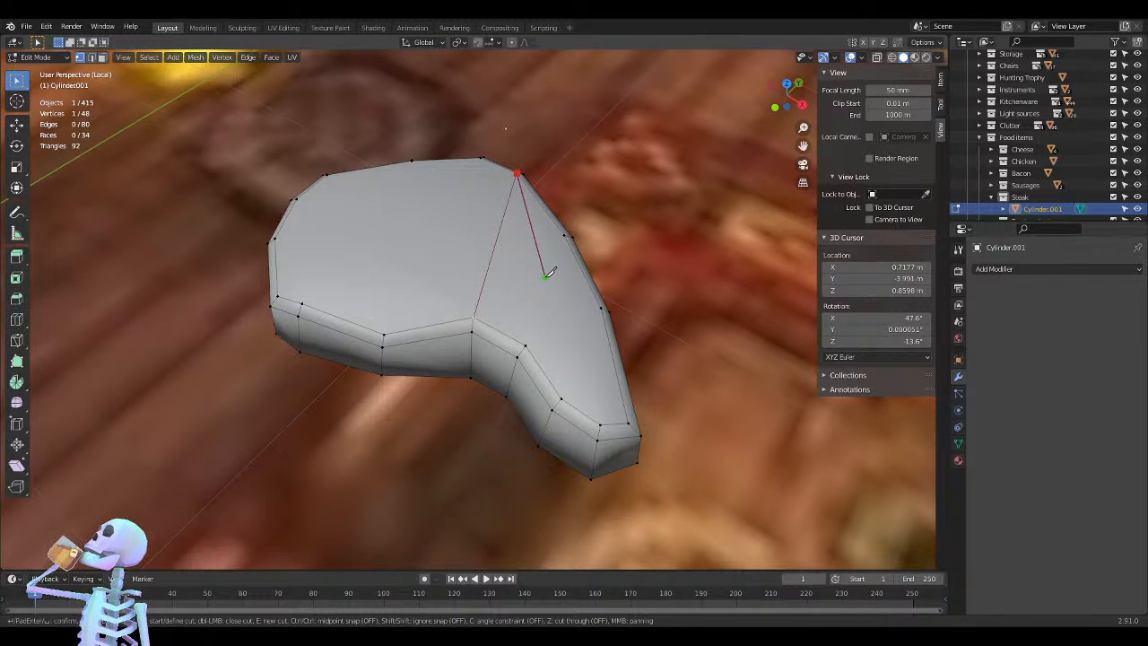
{"action": "key", "text": "Return"}
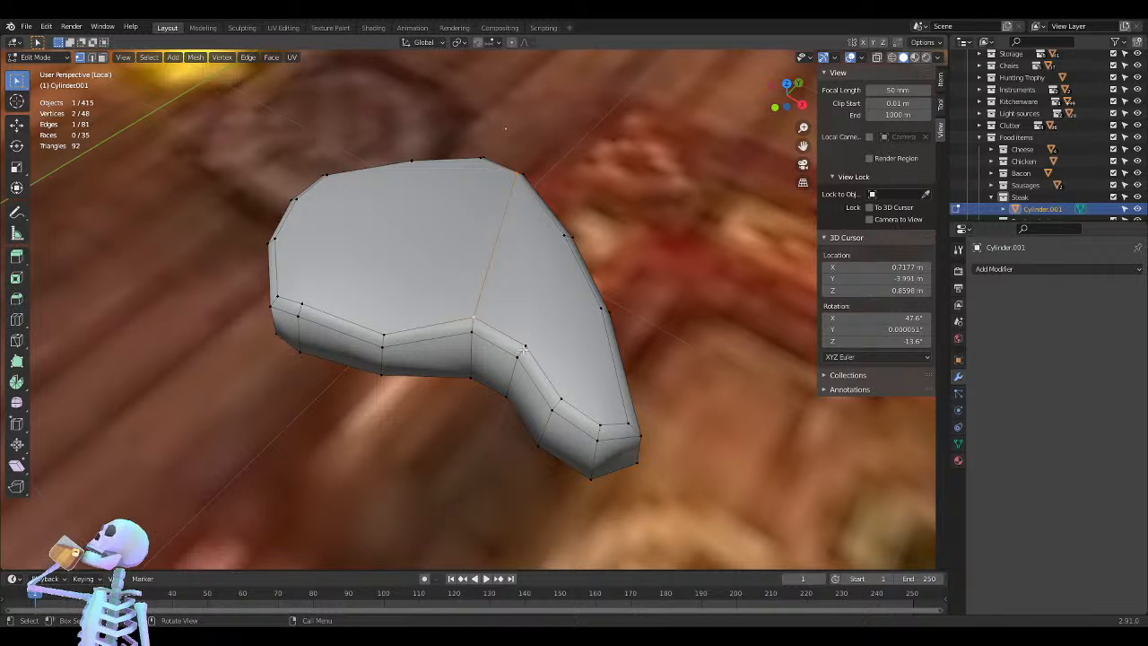
{"action": "key", "text": "k"}
{"action": "left_click", "coordinate": [525, 344]}
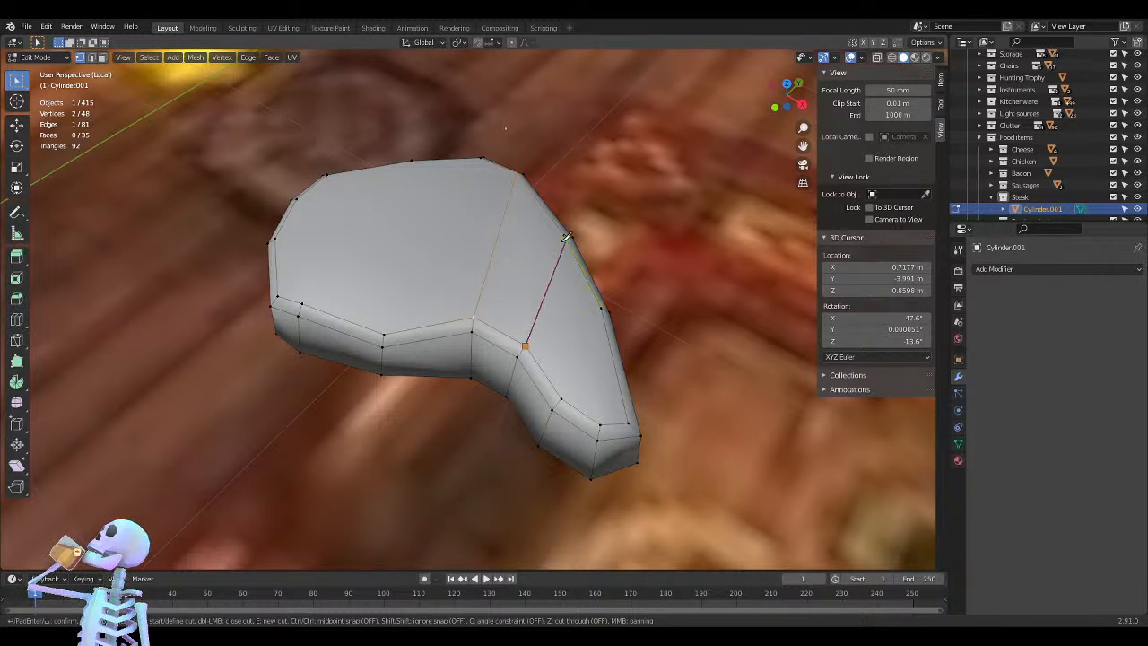
{"action": "key", "text": "Escape"}
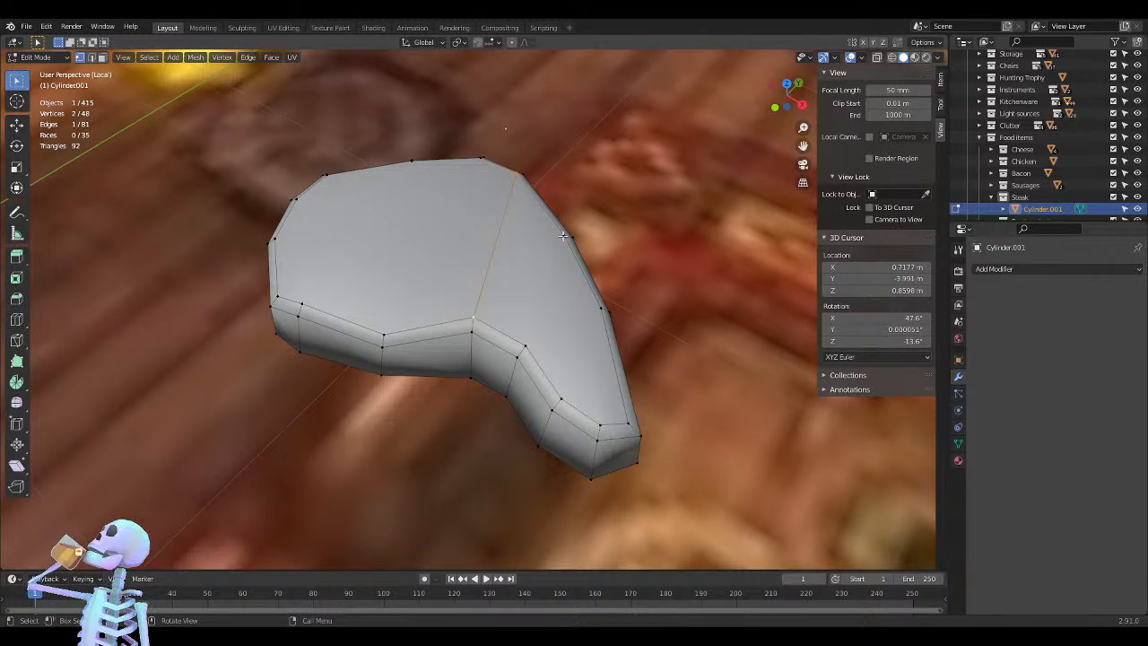
Try two more knife cuts across the tail's top face between the next facing pairs of outline vertices
{"action": "key", "text": "k"}
{"action": "left_click", "coordinate": [527, 343]}
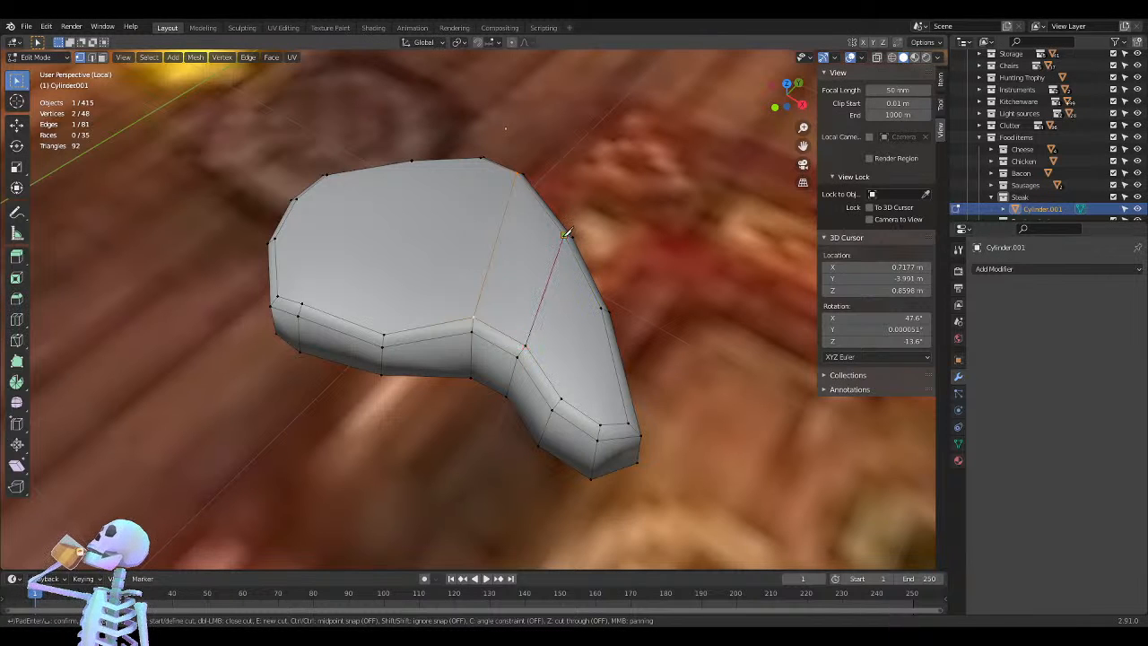
{"action": "left_click", "coordinate": [566, 232]}
{"action": "key", "text": "Return"}
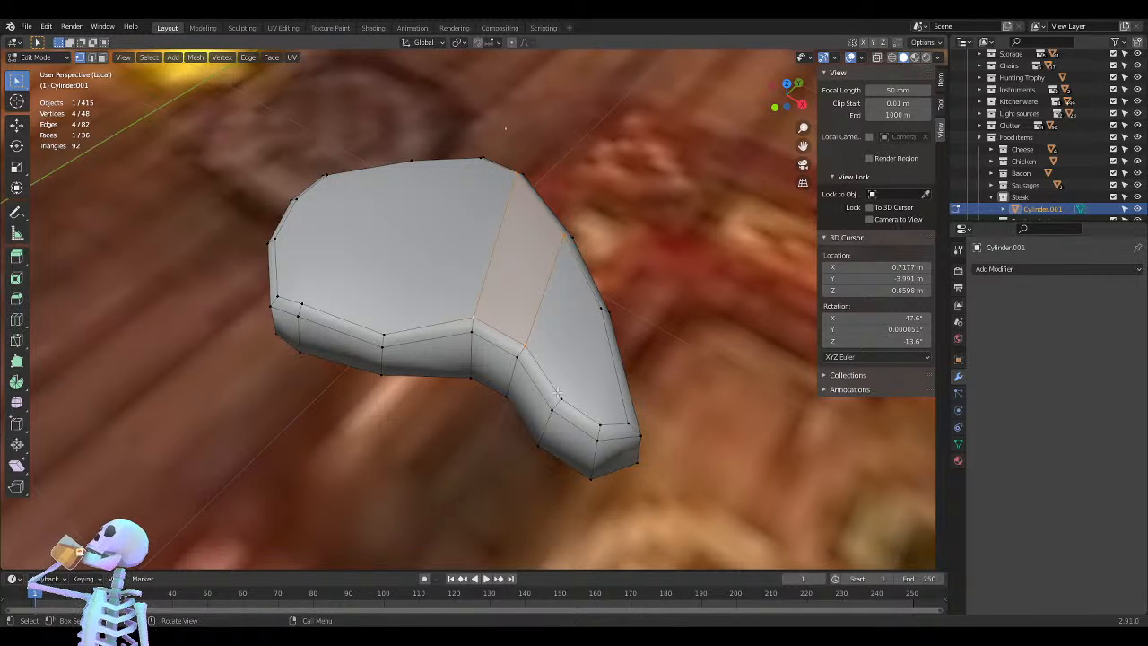
{"action": "key", "text": "k"}
{"action": "left_click", "coordinate": [561, 397]}
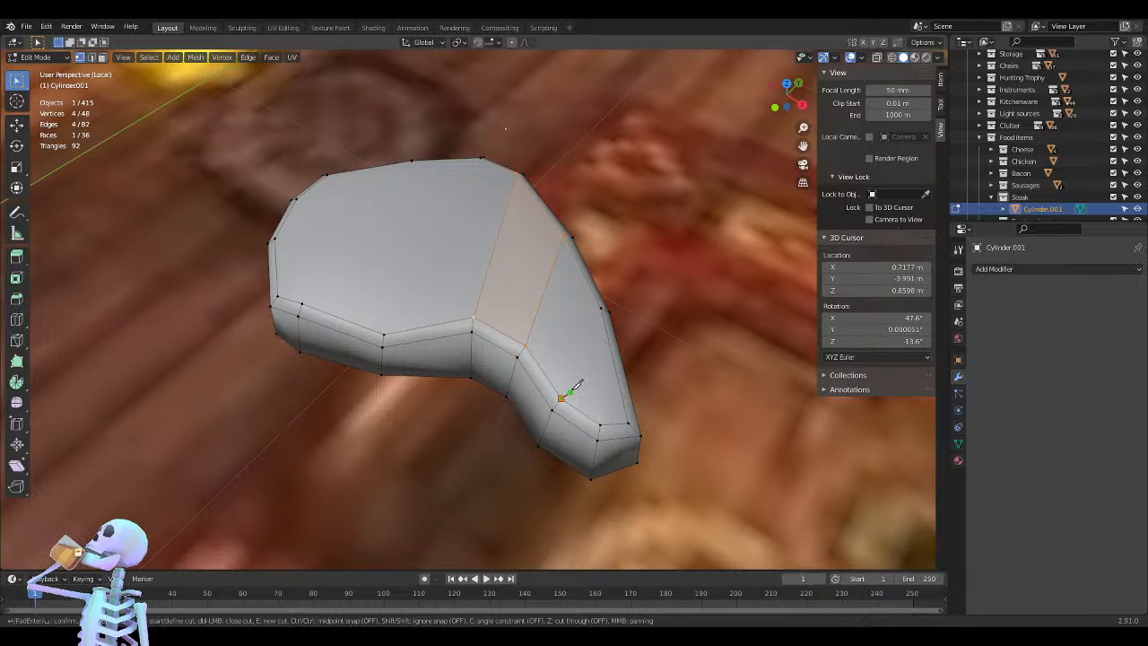
{"action": "left_click", "coordinate": [603, 307]}
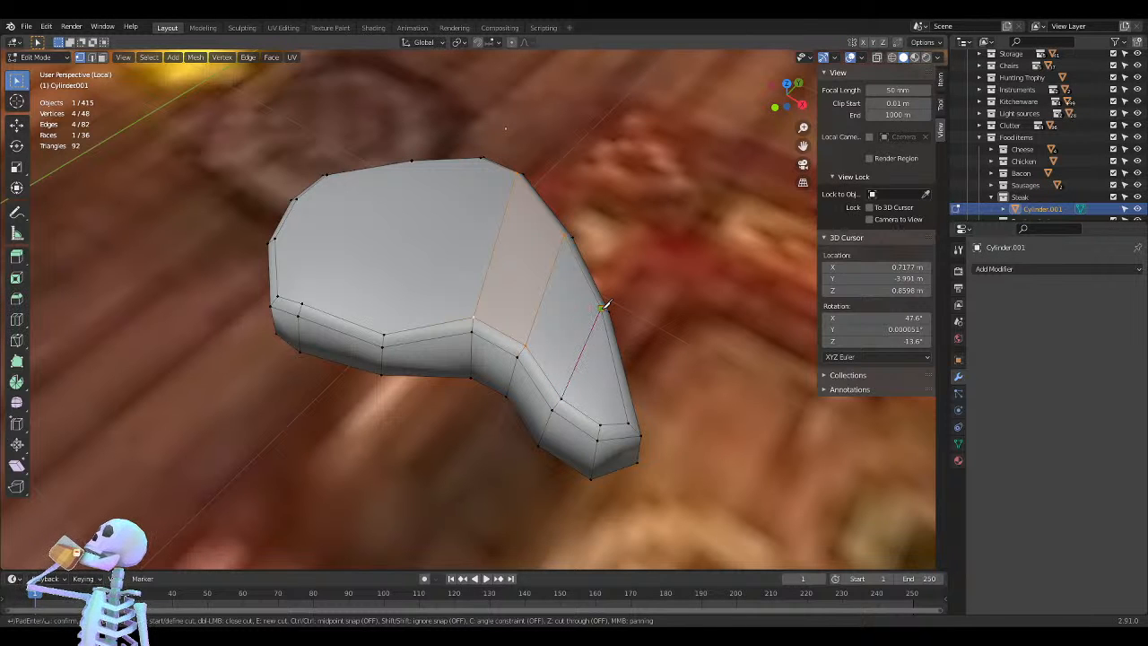
{"action": "key", "text": "Return"}
{"action": "middle_click_drag", "start_coordinate": [420, 273], "coordinate": [508, 328]}
{"action": "middle_click_drag", "start_coordinate": [466, 370], "coordinate": [530, 407], "text": "shift"}
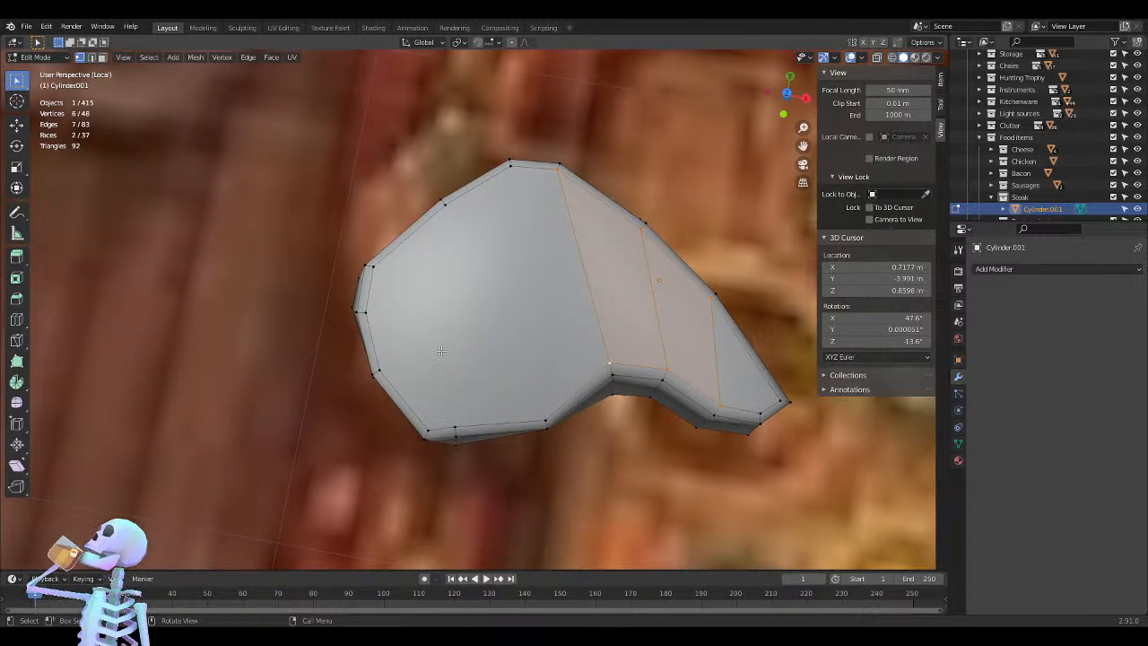
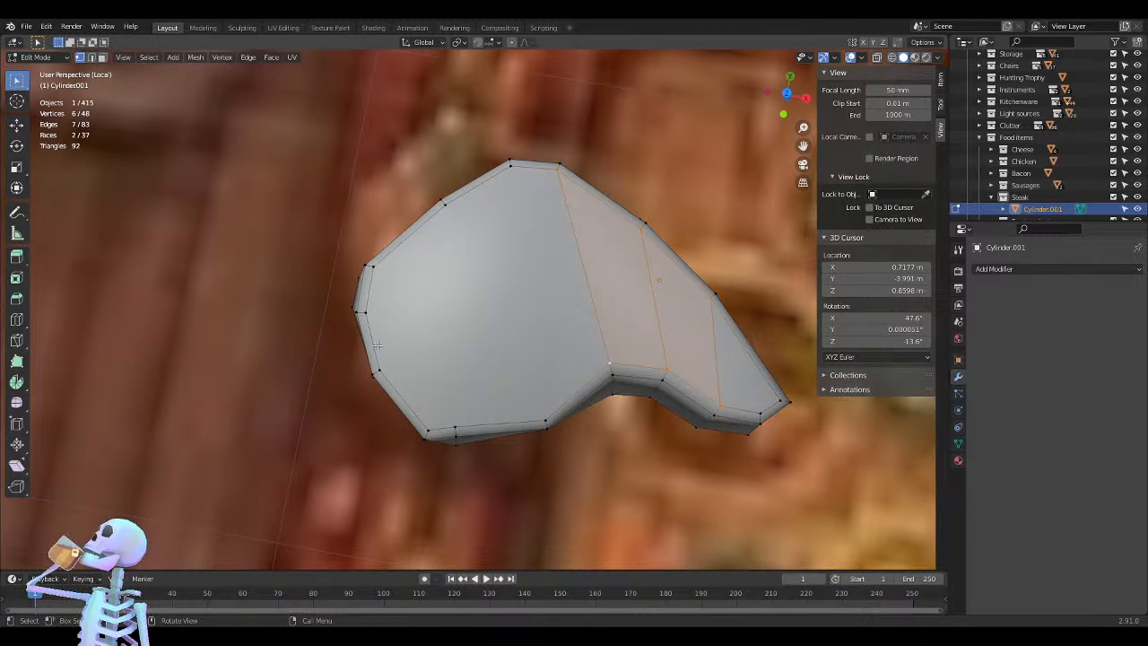
{"action": "key", "text": "ctrl+z"}
Inspect the steak's shading in Object Mode and compare its top face with and without the first knife cut
{"action": "middle_click_drag", "start_coordinate": [377, 339], "coordinate": [451, 323]}
{"action": "key", "text": "Tab"}
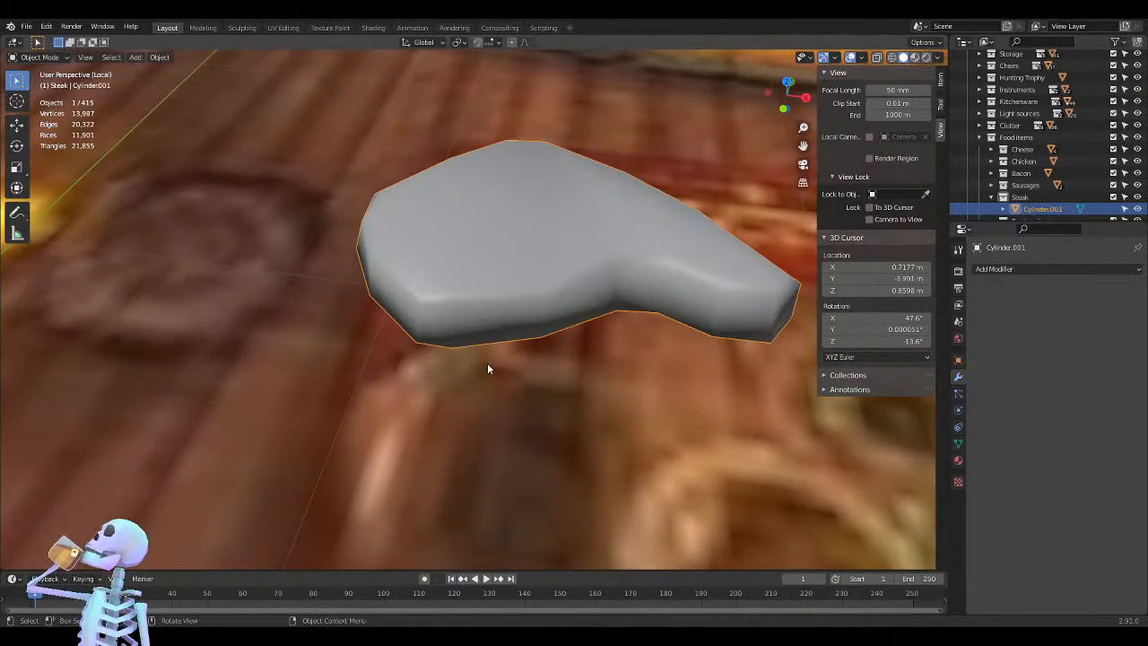
{"action": "middle_click_drag", "start_coordinate": [487, 367], "coordinate": [547, 395]}
{"action": "key", "text": "Tab"}
{"action": "scroll", "coordinate": [602, 287], "scroll_direction": "up", "scroll_amount": 4}
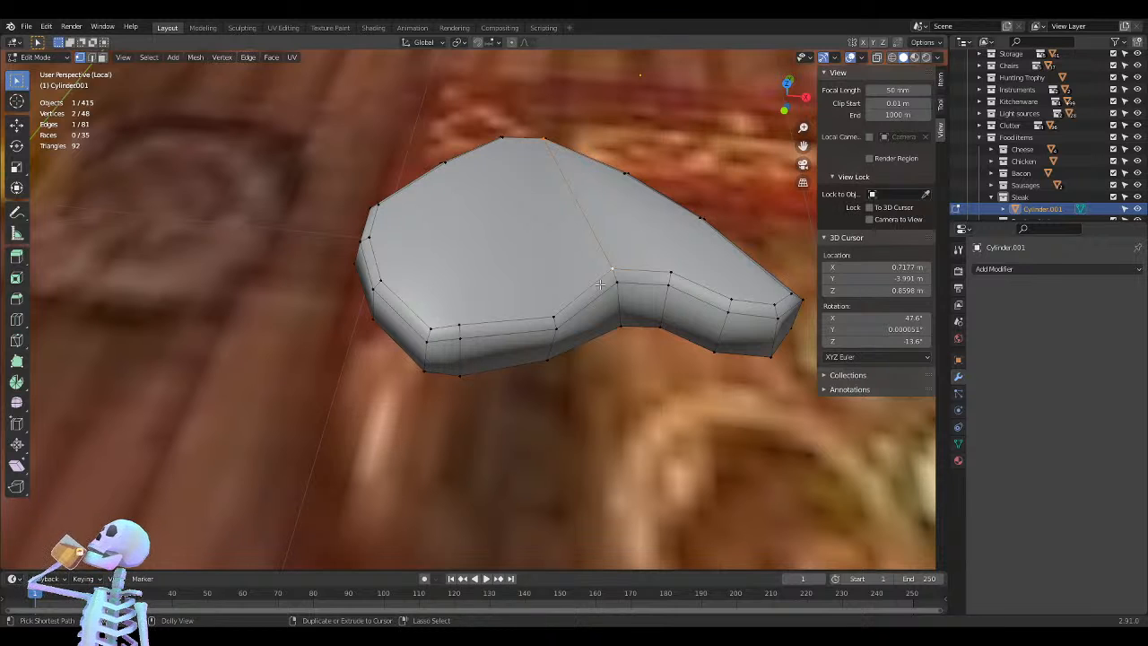
{"action": "key", "text": "Tab"}
{"action": "key", "text": "Tab"}
{"action": "key", "text": "ctrl+x"}
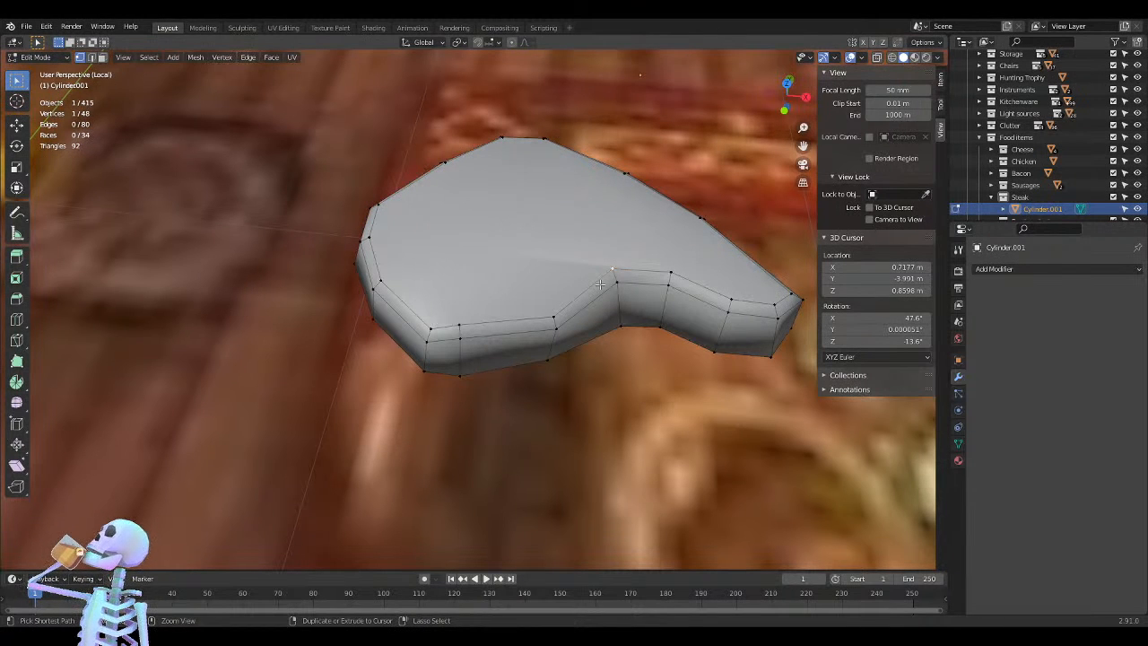
{"action": "key", "text": "ctrl+z"}
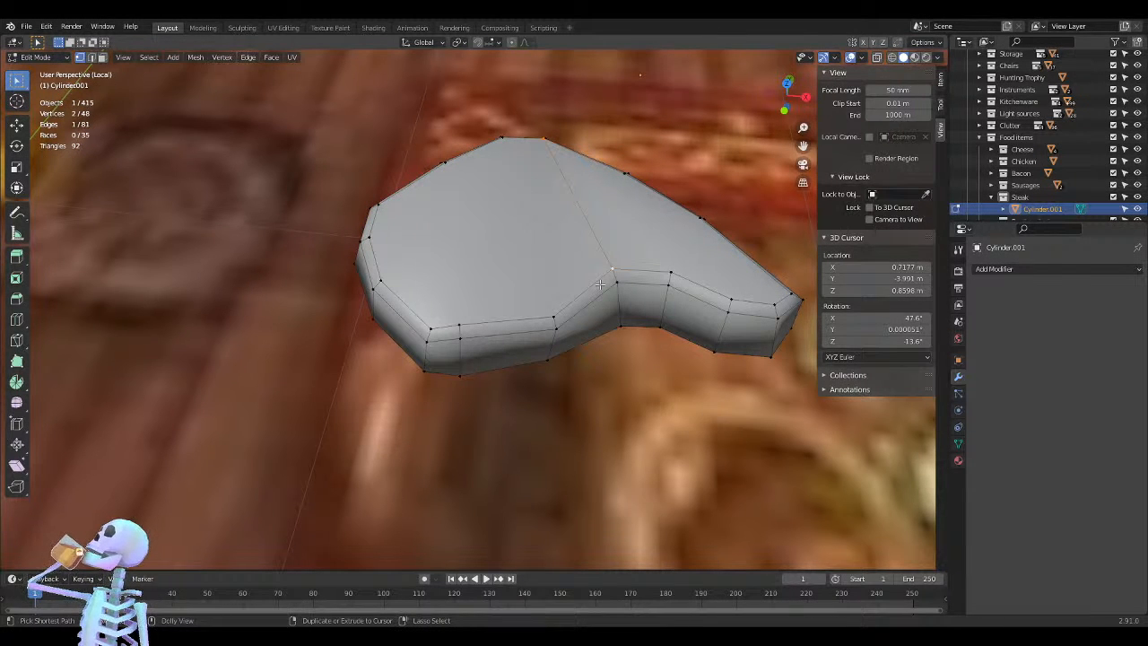
Knife-cut a second edge across the top face beside the first, one vertex pair toward the tail tip, and return to Object Mode
{"action": "middle_click_drag", "start_coordinate": [599, 284], "coordinate": [651, 289]}
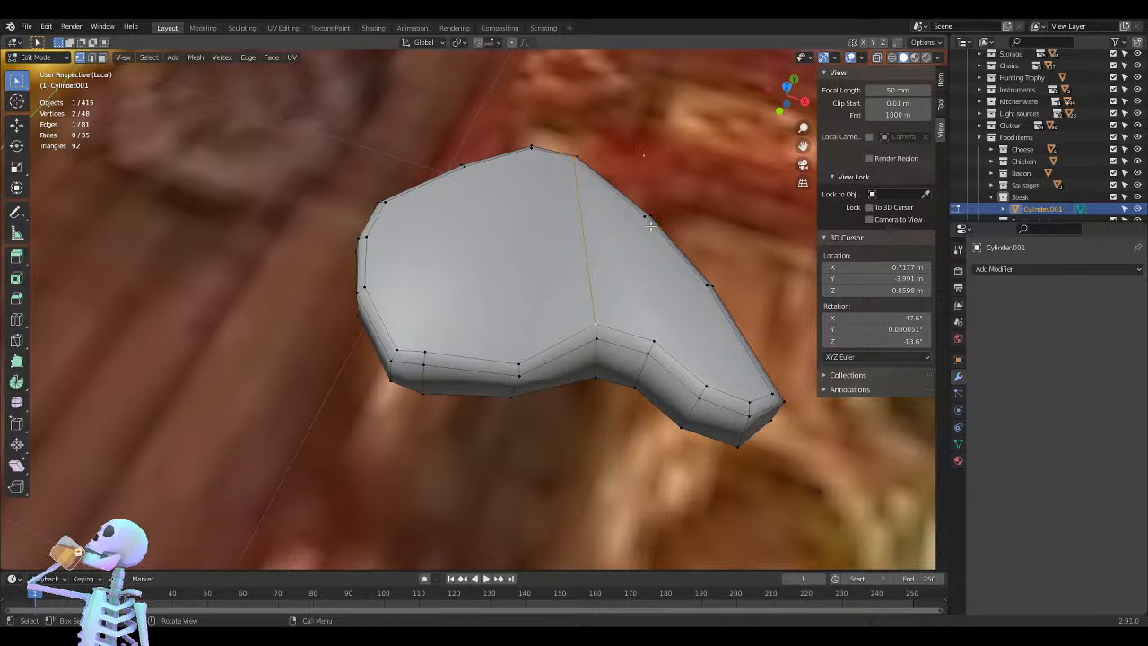
{"action": "key", "text": "k"}
{"action": "left_click", "coordinate": [653, 341]}
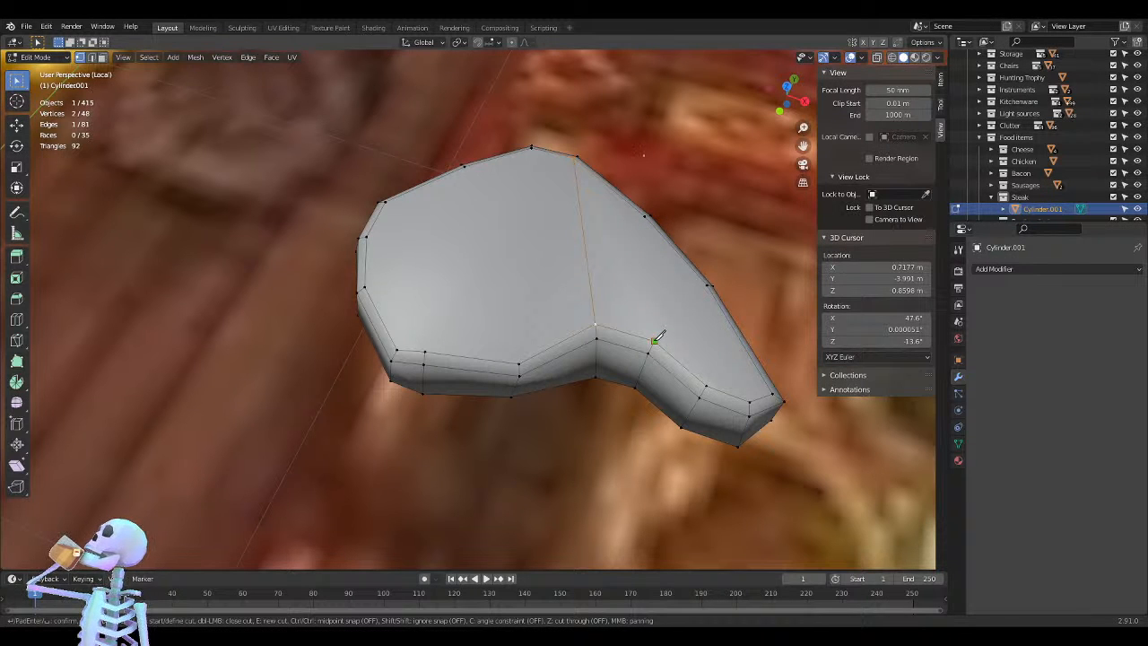
{"action": "left_click", "coordinate": [645, 216]}
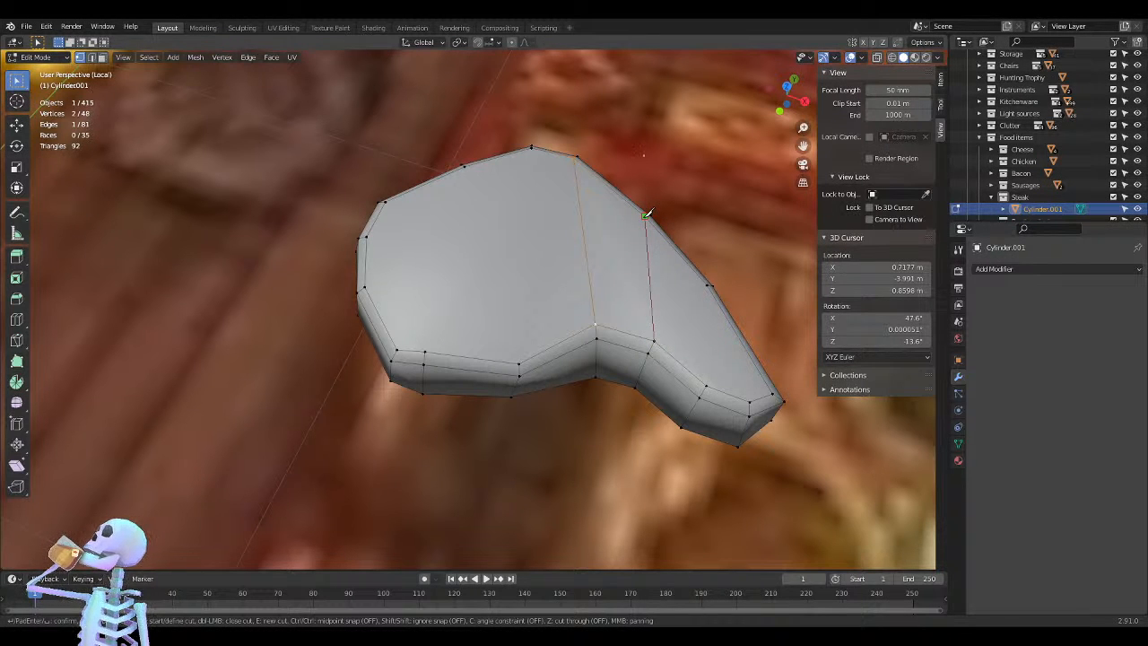
{"action": "key", "text": "Return"}
{"action": "mouse_move", "coordinate": [628, 269]}
{"action": "middle_mouse_down"}
{"action": "mouse_move", "coordinate": [595, 292]}
{"action": "mouse_move", "coordinate": [576, 334]}
{"action": "mouse_move", "coordinate": [524, 305]}
{"action": "mouse_move", "coordinate": [591, 277]}
{"action": "mouse_move", "coordinate": [613, 293]}
{"action": "mouse_move", "coordinate": [804, 300]}
{"action": "mouse_move", "coordinate": [674, 333]}
{"action": "mouse_move", "coordinate": [620, 327]}
{"action": "mouse_move", "coordinate": [502, 348]}
{"action": "mouse_move", "coordinate": [460, 303]}
{"action": "mouse_move", "coordinate": [365, 284]}
{"action": "mouse_move", "coordinate": [421, 287]}
{"action": "mouse_move", "coordinate": [438, 259]}
{"action": "mouse_move", "coordinate": [430, 295]}
{"action": "mouse_move", "coordinate": [686, 277]}
{"action": "mouse_move", "coordinate": [685, 287]}
{"action": "mouse_move", "coordinate": [617, 280]}
{"action": "middle_mouse_up"}
{"action": "key", "text": "Tab"}
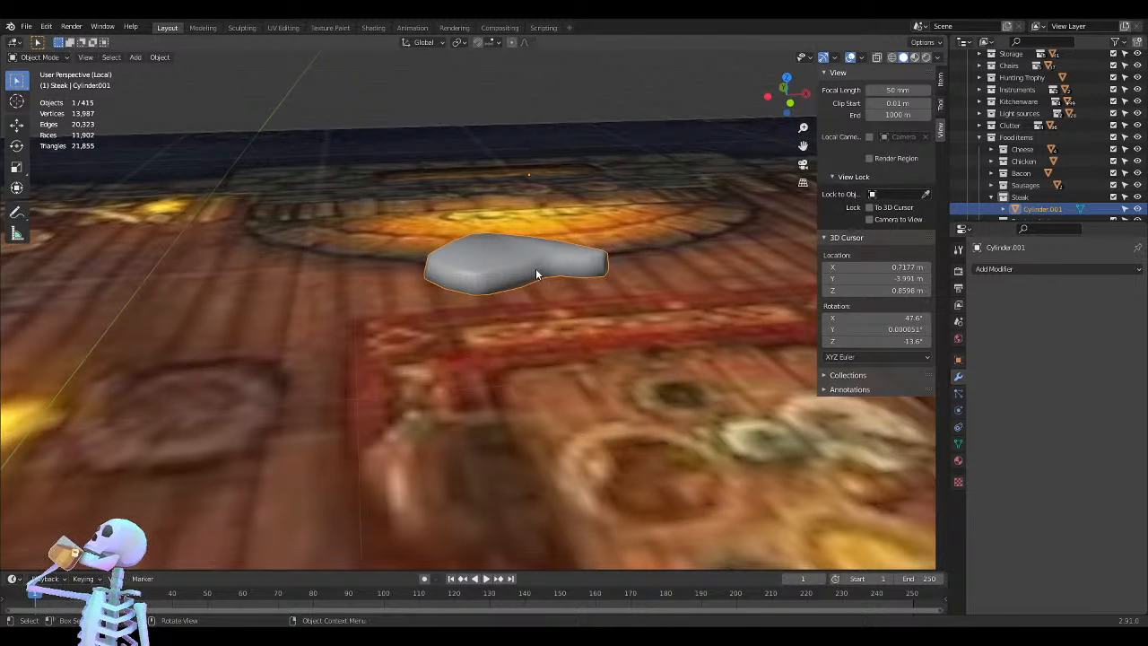
Knife-cut an edge across the steak's main body, connecting the outline vertices directly beside the first cut on the rounded side
{"action": "key", "text": "Tab"}
{"action": "middle_click_drag", "start_coordinate": [569, 231], "coordinate": [550, 317]}
{"action": "scroll", "coordinate": [550, 318], "scroll_direction": "up", "scroll_amount": 3}
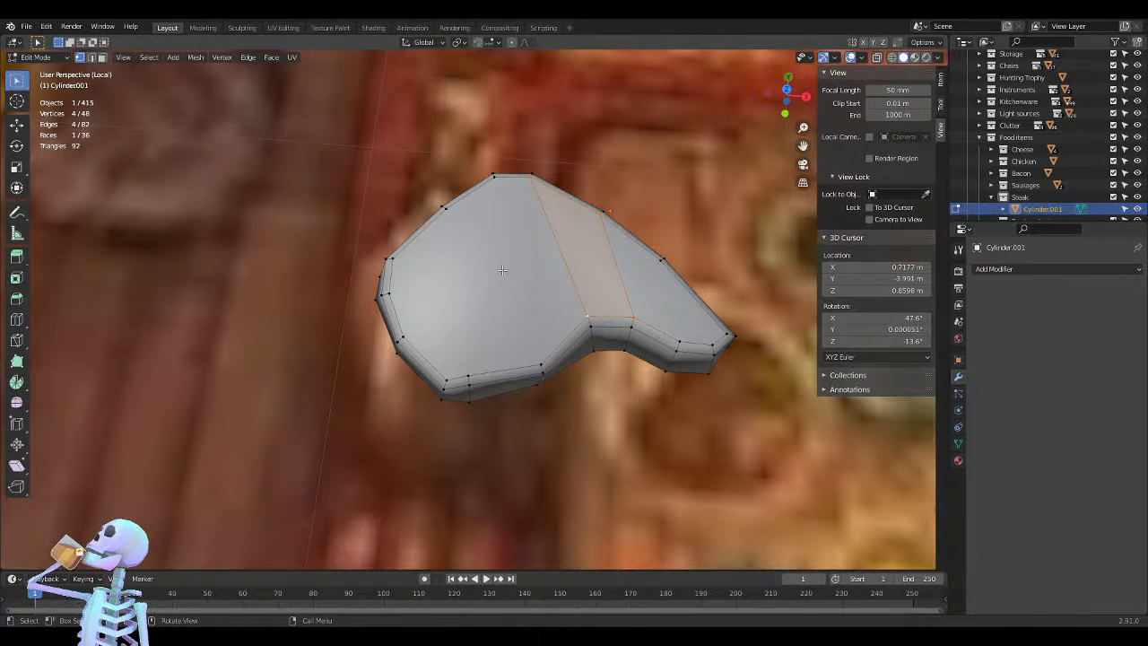
{"action": "key", "text": "k"}
{"action": "left_click", "coordinate": [495, 176]}
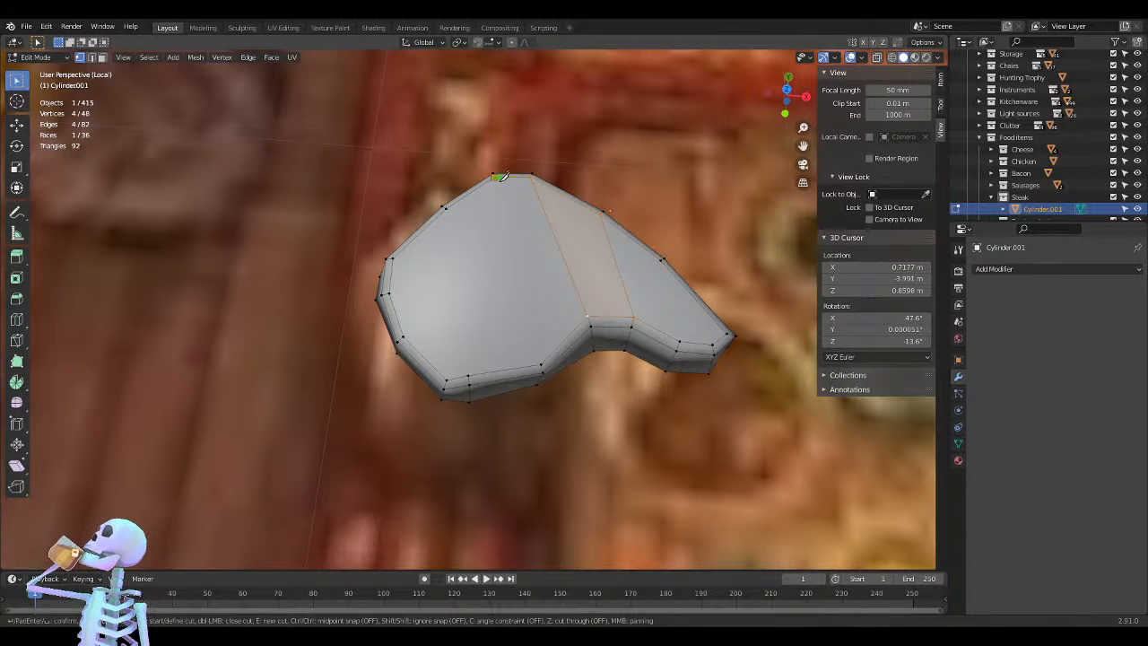
{"action": "left_click", "coordinate": [541, 361]}
{"action": "key", "text": "Return"}
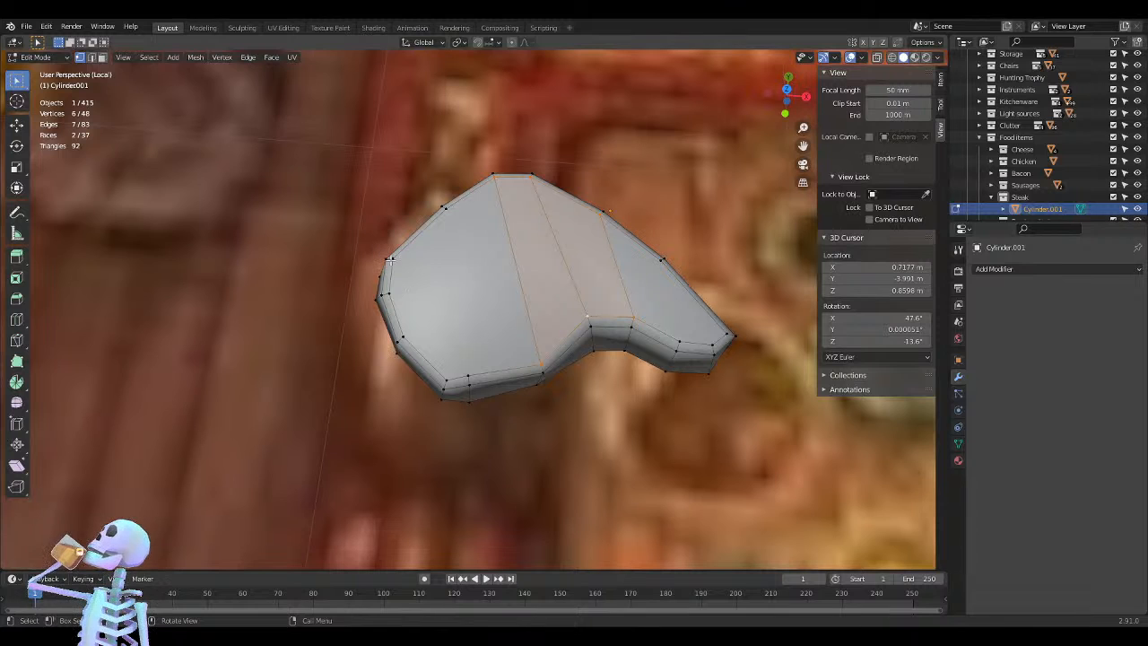
Knife-cut two edges across the top face of the steak's rounded end, each connecting a facing pair of outline vertices
{"action": "key", "text": "k"}
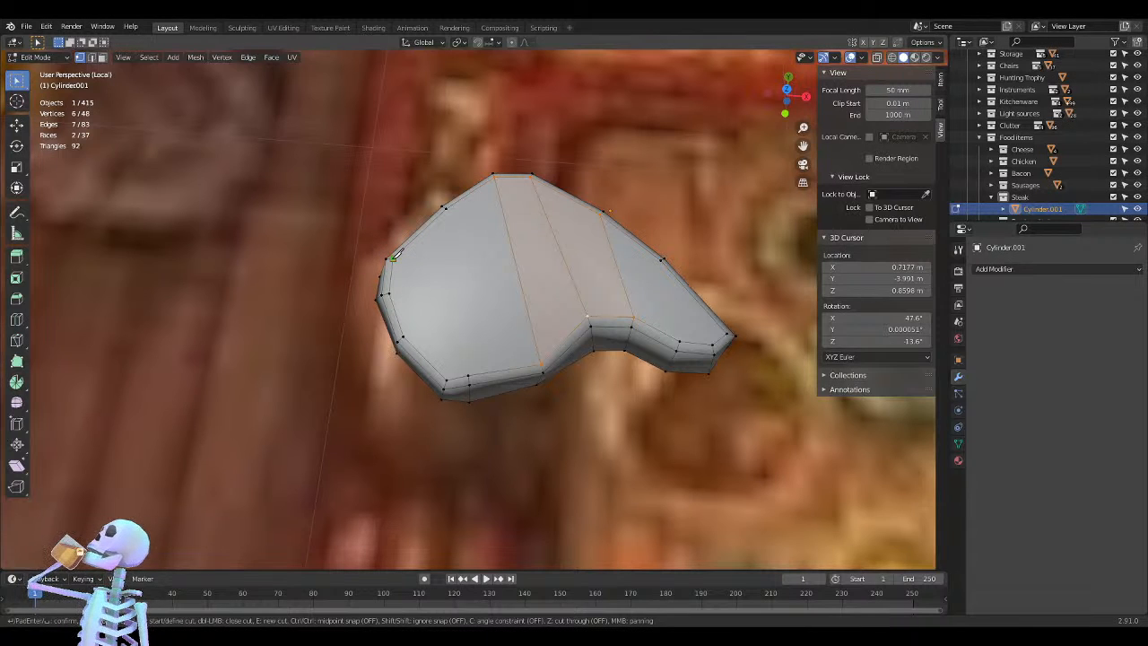
{"action": "left_click", "coordinate": [392, 257]}
{"action": "left_click", "coordinate": [449, 376]}
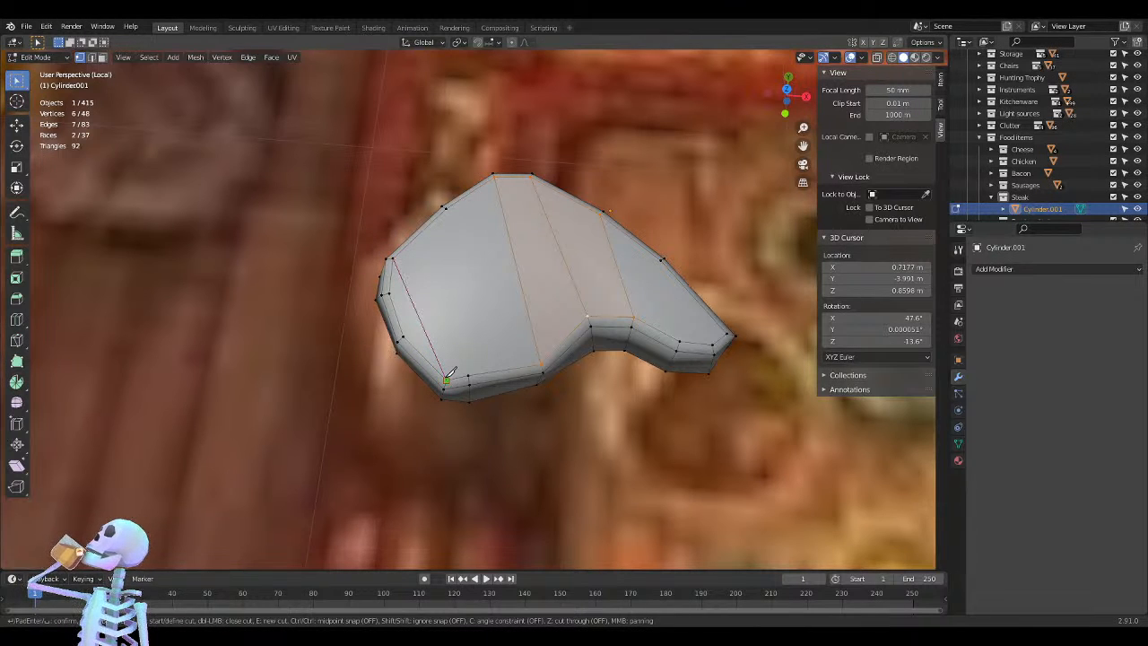
{"action": "key", "text": "Return"}
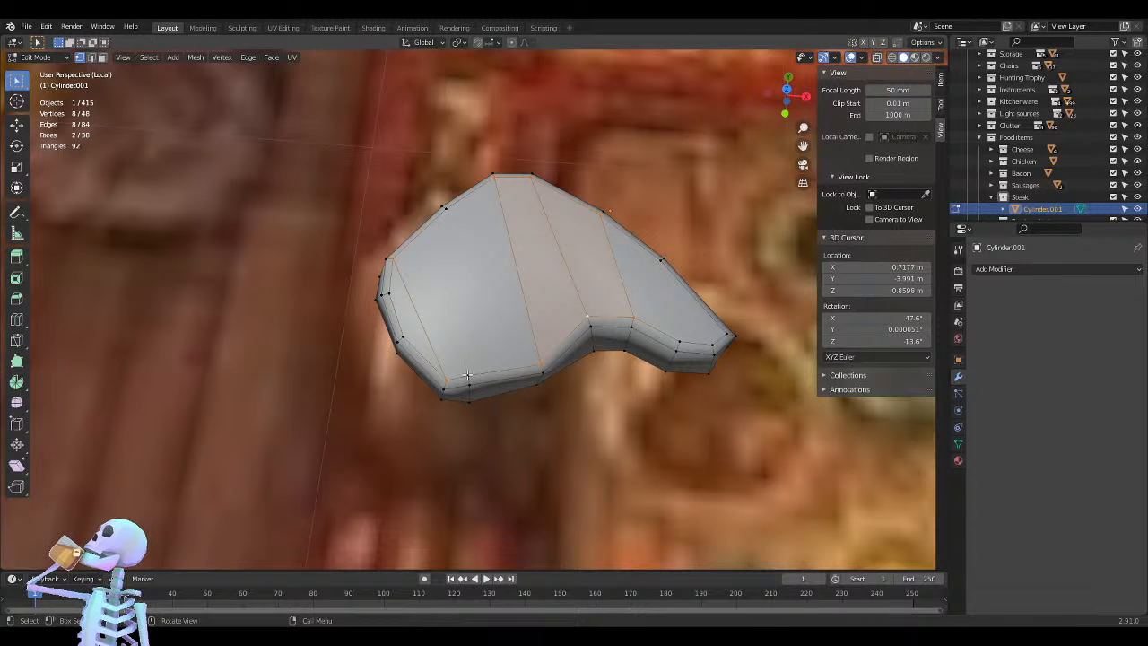
{"action": "key", "text": "k"}
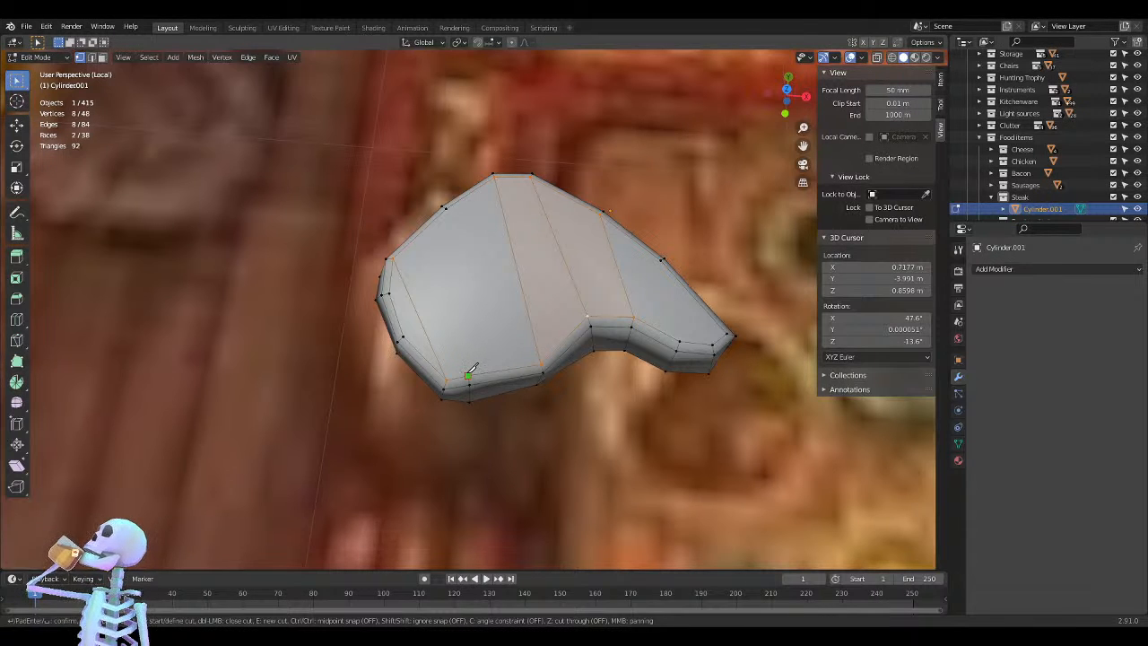
{"action": "left_click", "coordinate": [468, 376]}
{"action": "left_click", "coordinate": [446, 207]}
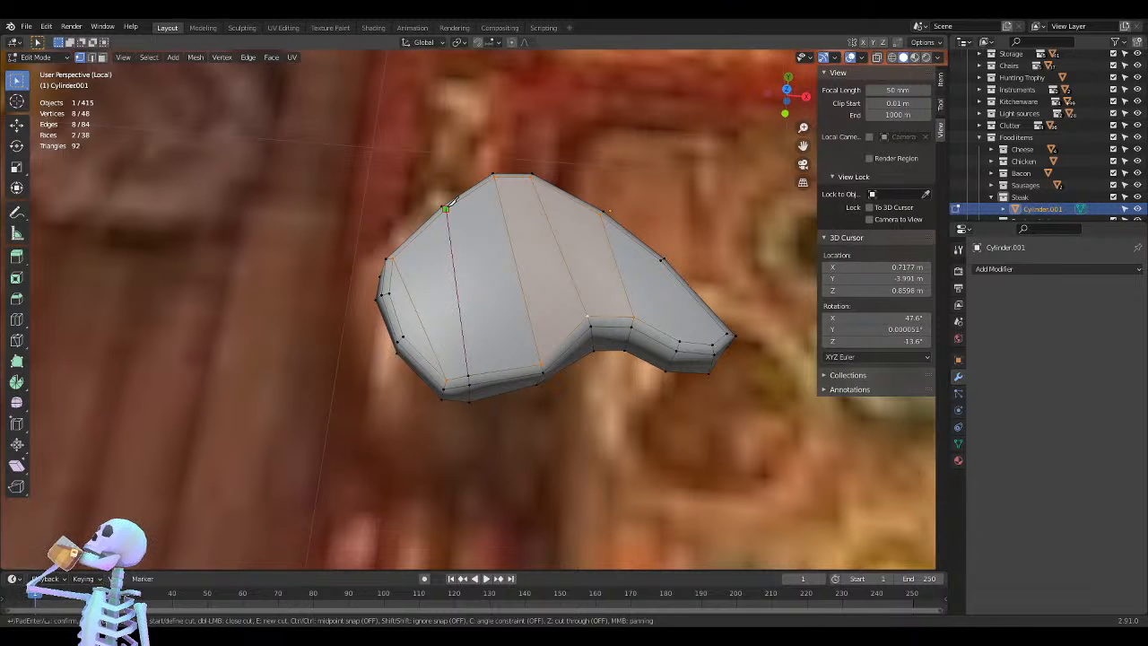
{"action": "key", "text": "Return"}
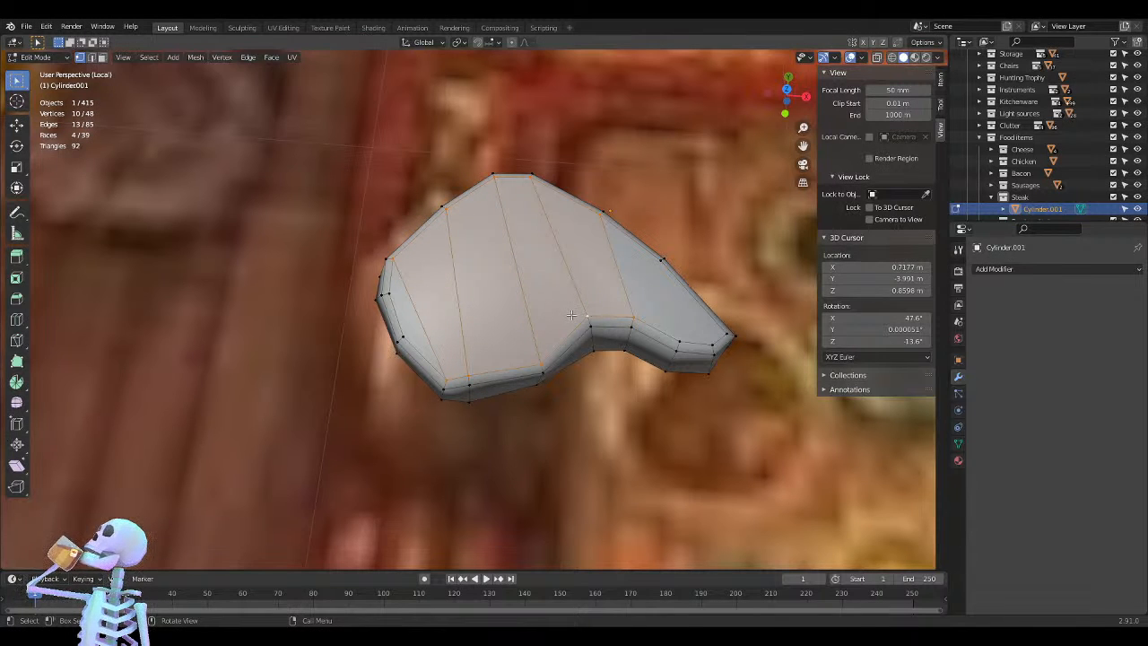
Knife-cut an edge across the top face near the tail tip, between the facing outline vertices
{"action": "middle_click_drag", "start_coordinate": [572, 315], "coordinate": [668, 393]}
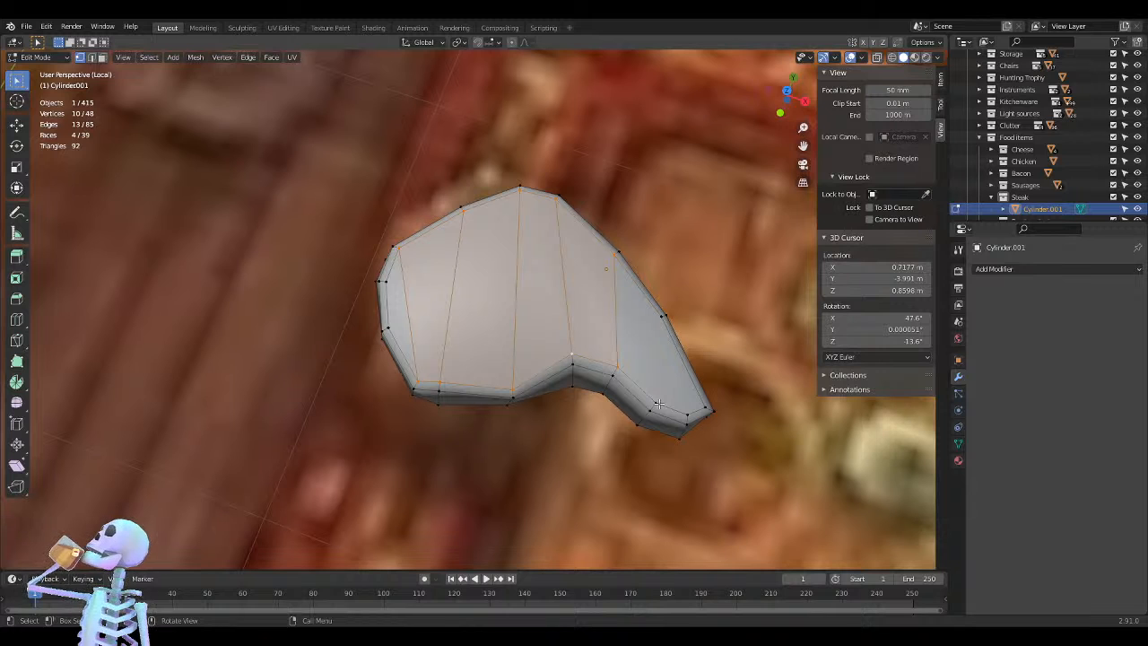
{"action": "key", "text": "k"}
{"action": "left_click", "coordinate": [655, 402]}
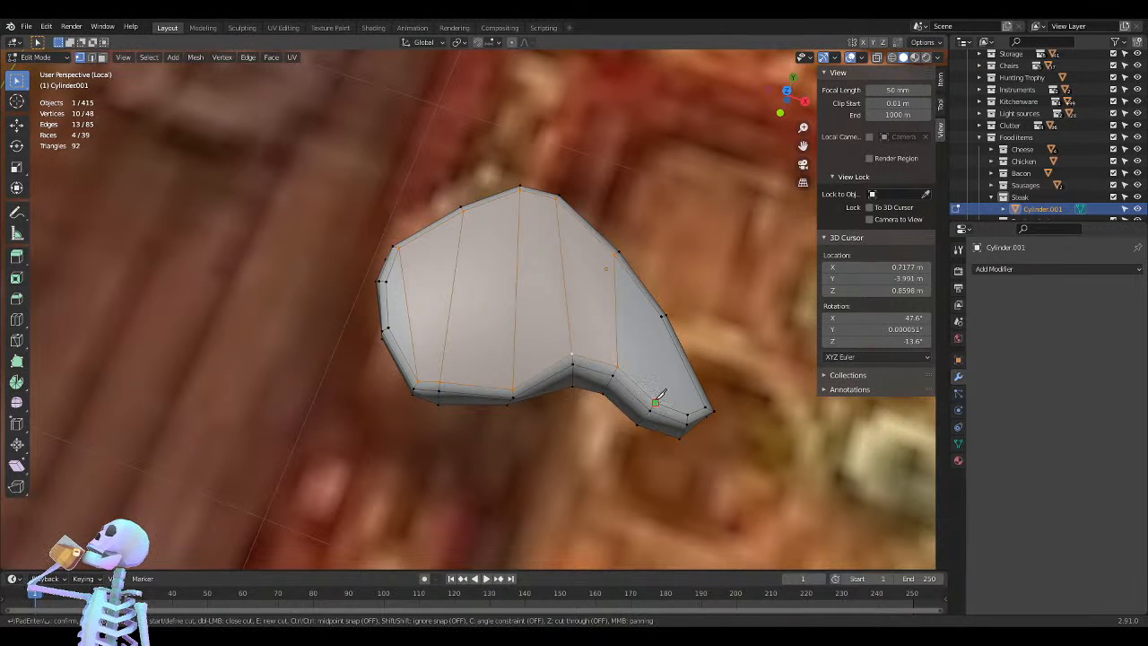
{"action": "left_click", "coordinate": [664, 313]}
{"action": "key", "text": "Return"}
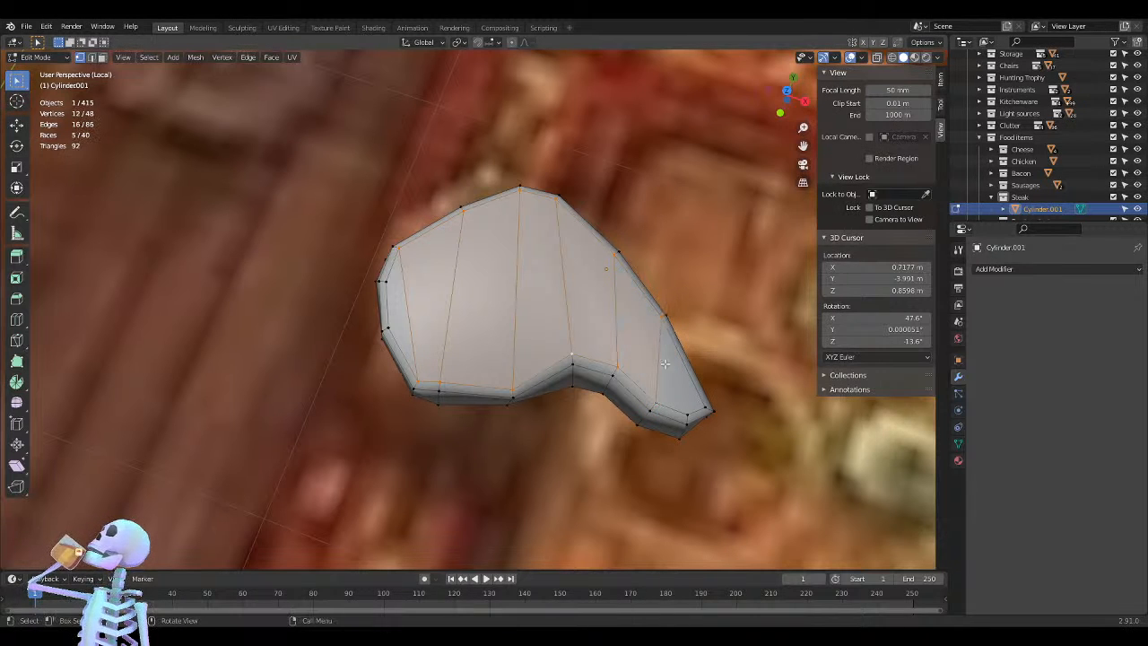
Examine the divided top face's shading from several angles in Object Mode and preview a lengthwise loop cut without keeping it
{"action": "scroll", "coordinate": [511, 263], "scroll_direction": "down", "scroll_amount": 1}
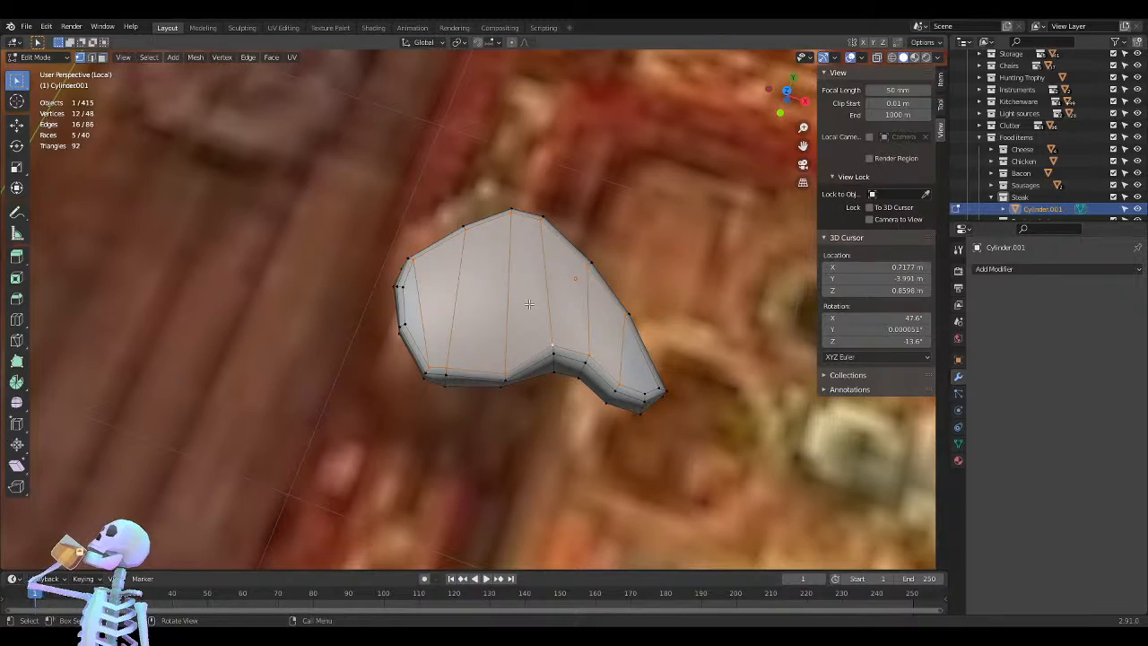
{"action": "key", "text": "Tab"}
{"action": "middle_click_drag", "start_coordinate": [534, 373], "coordinate": [532, 327]}
{"action": "key", "text": "Tab"}
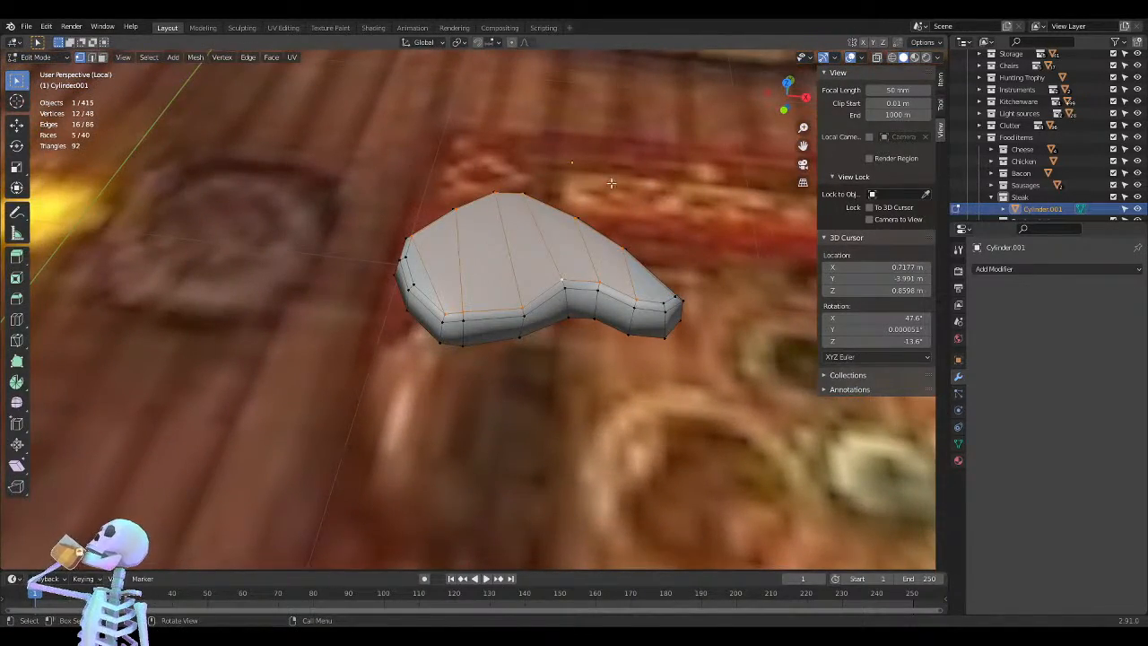
{"action": "scroll", "coordinate": [611, 183], "scroll_direction": "down", "scroll_amount": 5}
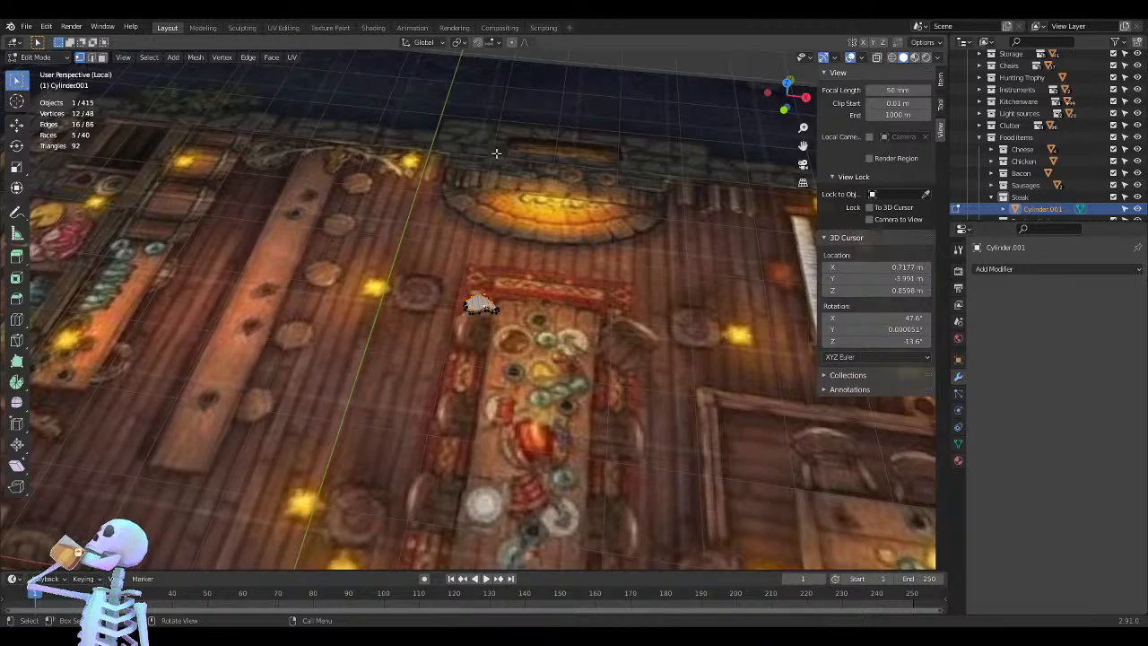
{"action": "scroll", "coordinate": [511, 307], "scroll_direction": "up", "scroll_amount": 6}
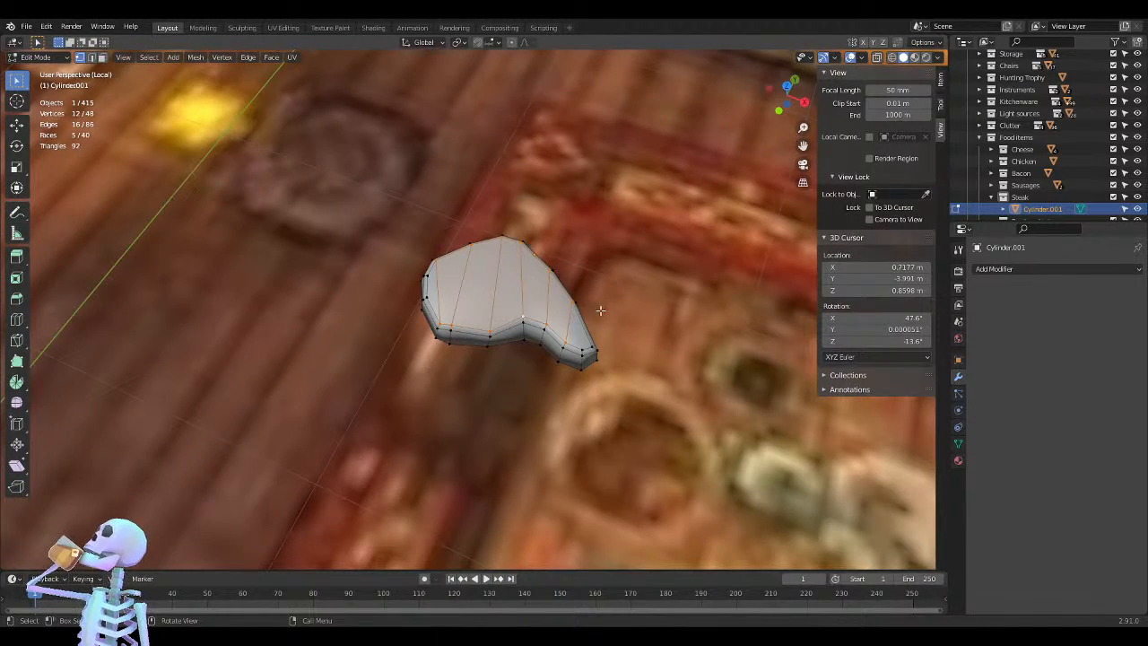
{"action": "key", "text": "Tab"}
{"action": "middle_click_drag", "start_coordinate": [598, 301], "coordinate": [224, 341]}
{"action": "key", "text": "Tab"}
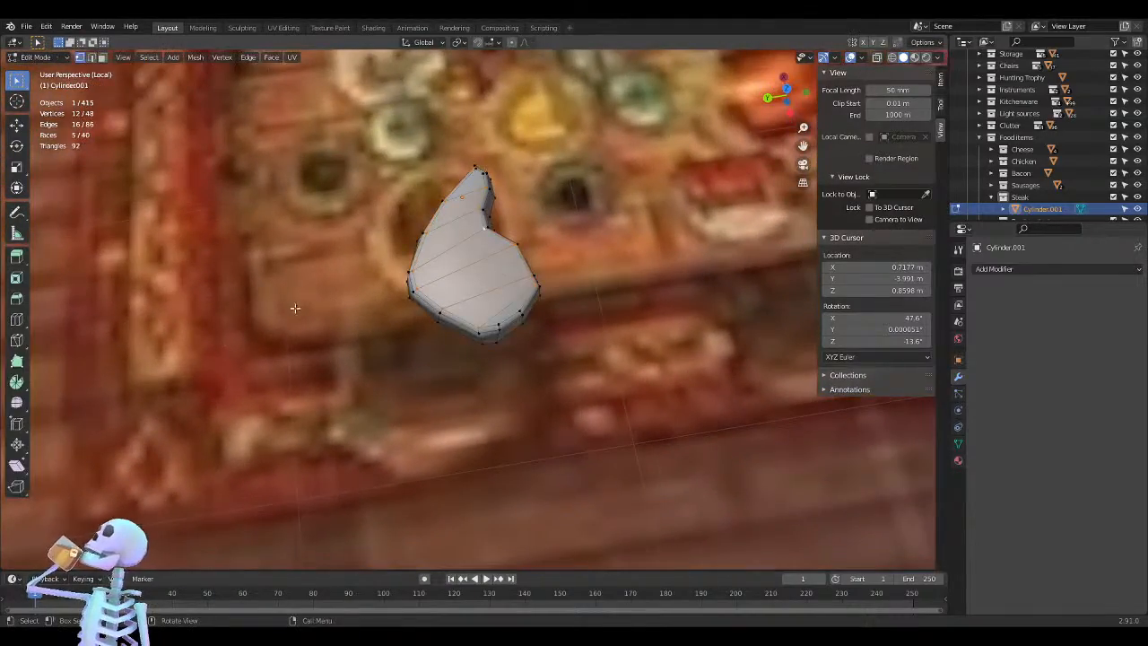
{"action": "middle_click_drag", "start_coordinate": [296, 309], "coordinate": [312, 235]}
{"action": "scroll", "coordinate": [440, 313], "scroll_direction": "up", "scroll_amount": 4}
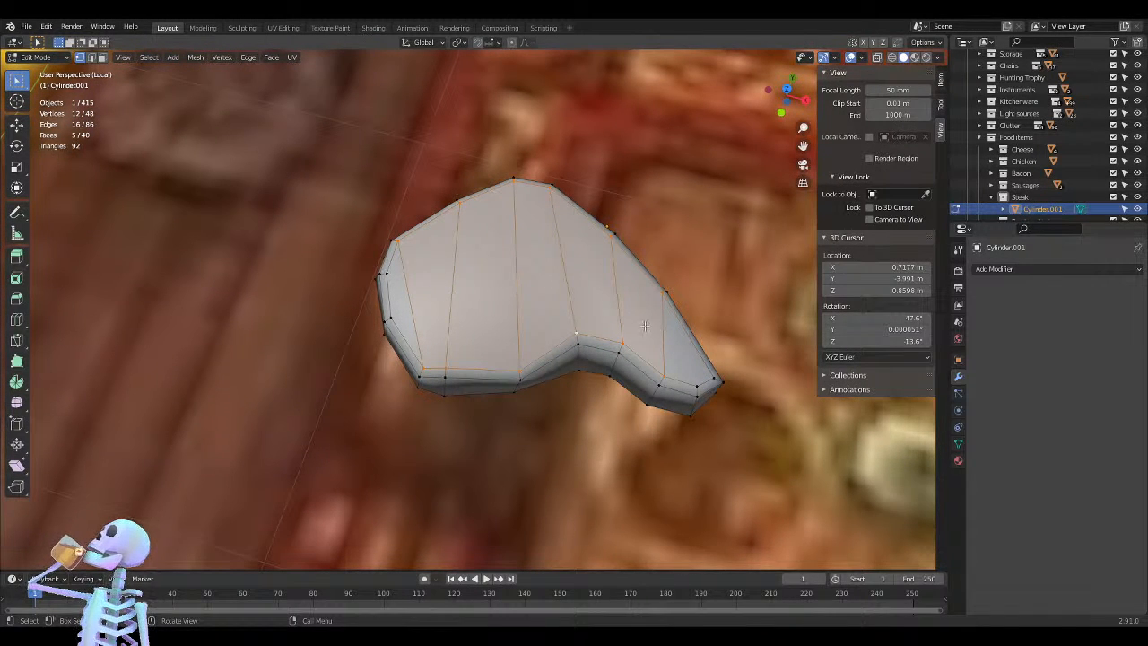
{"action": "key", "text": "ctrl+r"}
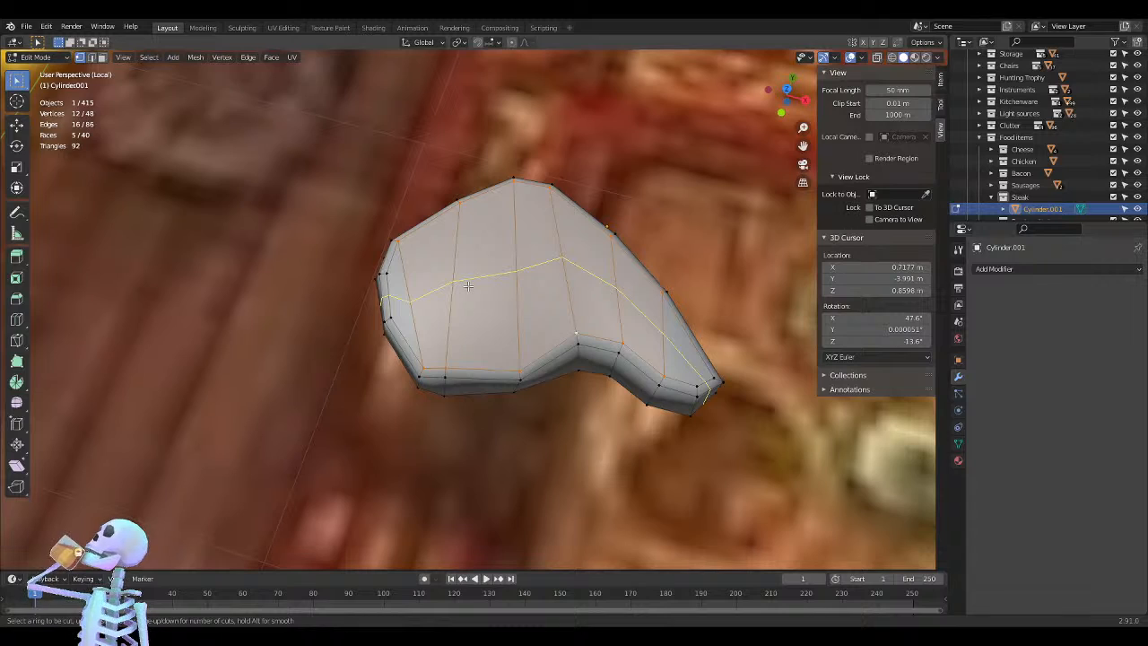
{"action": "key", "text": "Escape"}
Return the finished steak to Object Mode and deselect everything
{"action": "middle_click_drag", "start_coordinate": [615, 343], "coordinate": [551, 195]}
{"action": "scroll", "coordinate": [617, 288], "scroll_direction": "down", "scroll_amount": 6}
{"action": "left_click", "coordinate": [555, 116]}
{"action": "key", "text": "Tab"}
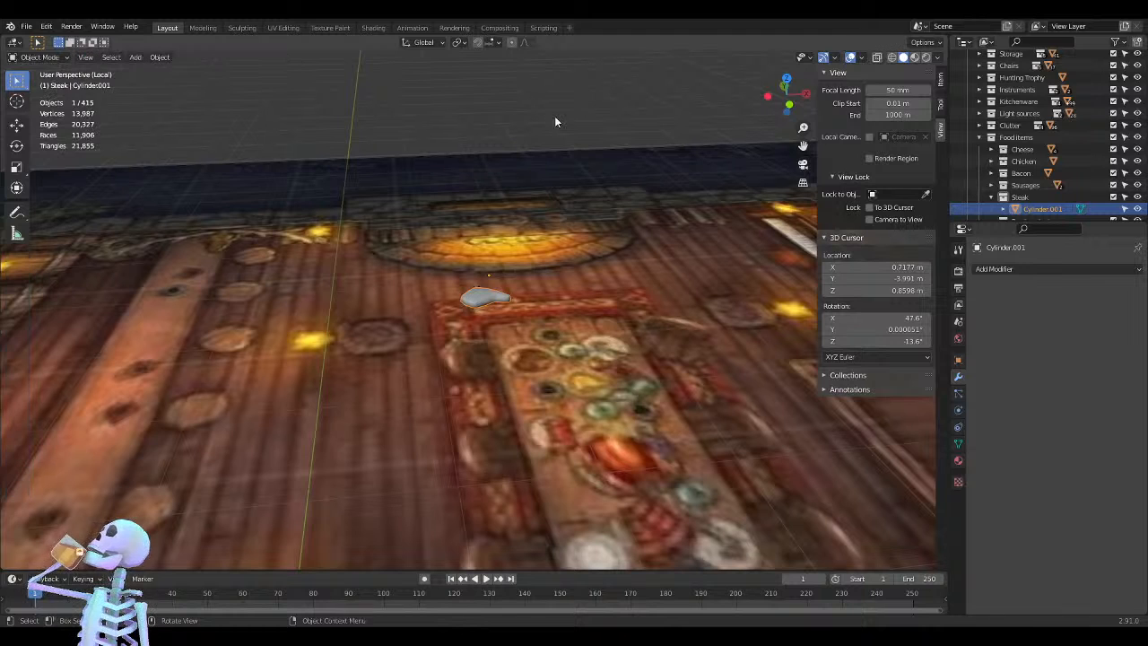
{"action": "left_click", "coordinate": [584, 150]}
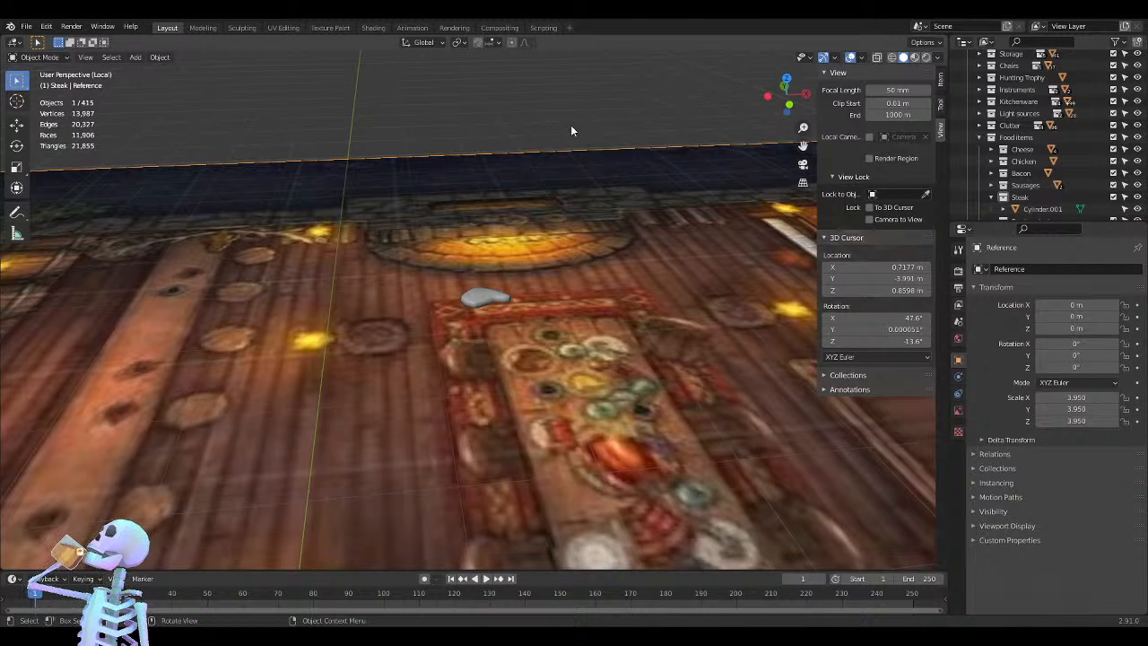
{"action": "left_click", "coordinate": [560, 88]}
{"action": "middle_click_drag", "start_coordinate": [609, 140], "coordinate": [615, 173]}
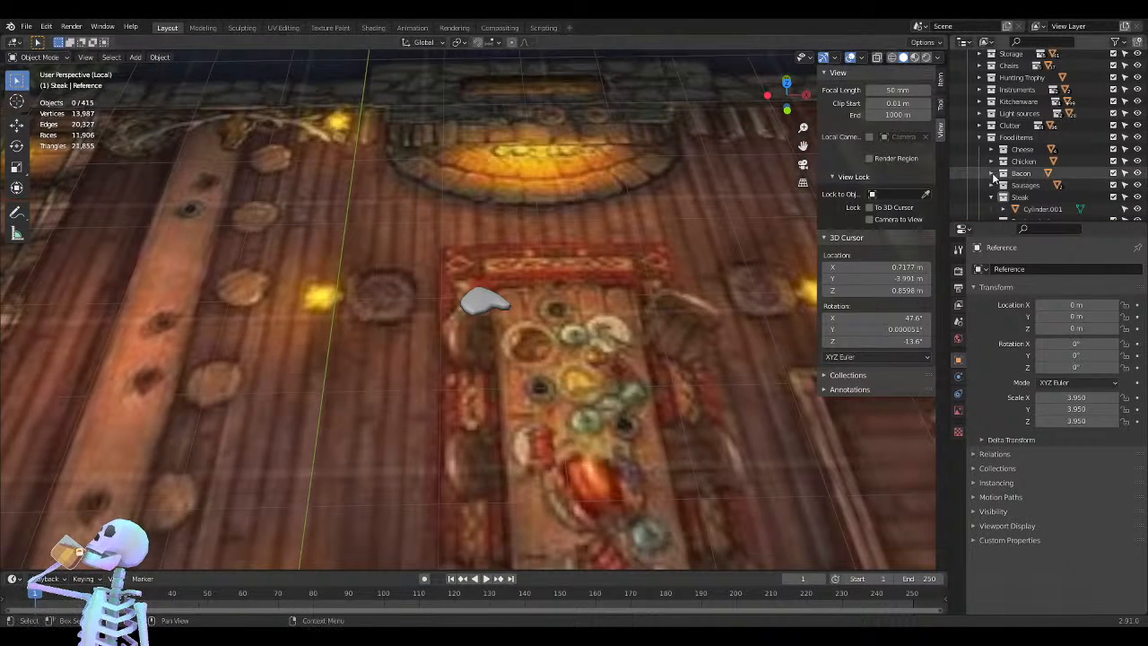
Rename the mesh object inside the Steak collection as Steak
{"action": "scroll", "coordinate": [993, 177], "scroll_direction": "down", "scroll_amount": 1}
{"action": "double_click", "coordinate": [1041, 196]}
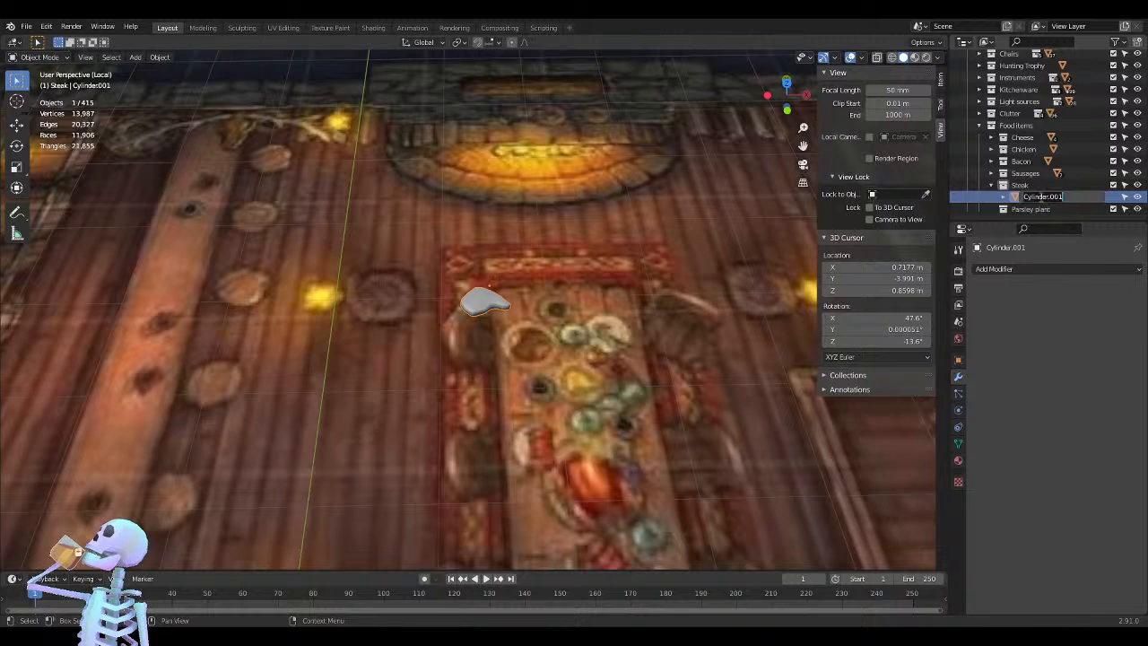
{"action": "type", "text": "Ste"}
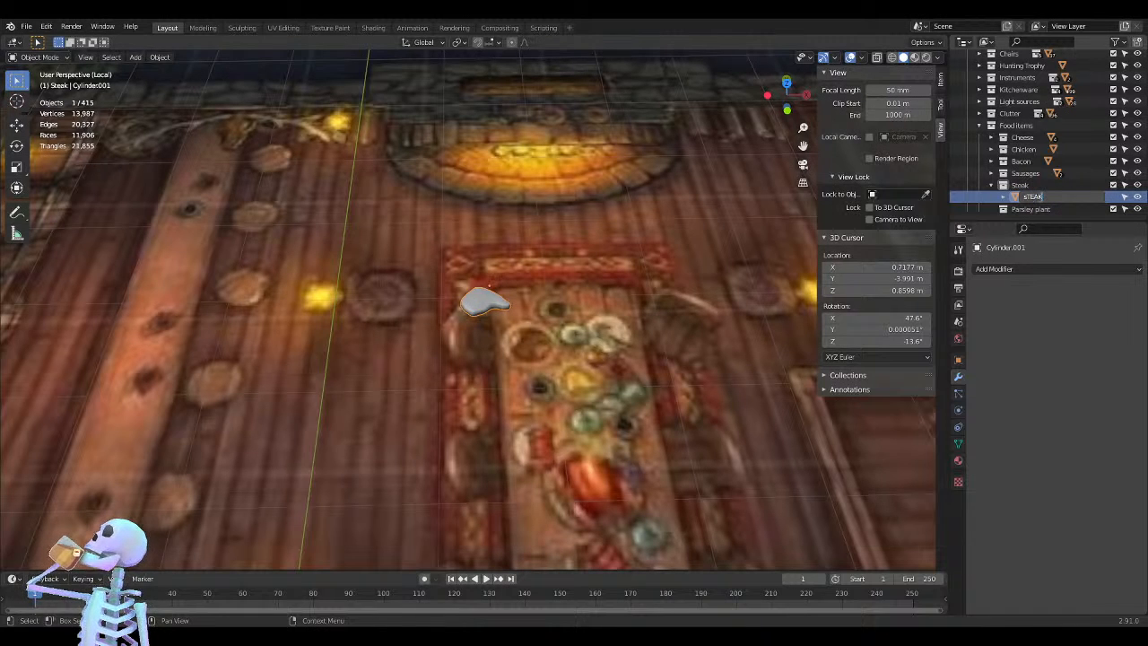
{"action": "key", "text": "Return"}
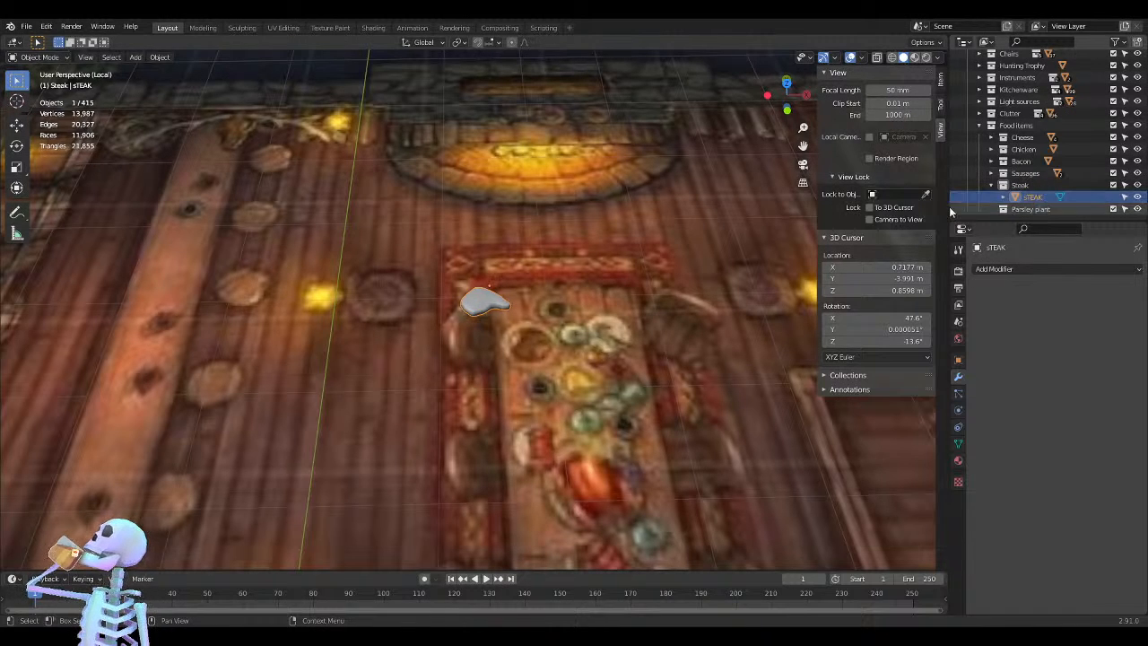
{"action": "middle_click_drag", "start_coordinate": [647, 230], "coordinate": [638, 233]}
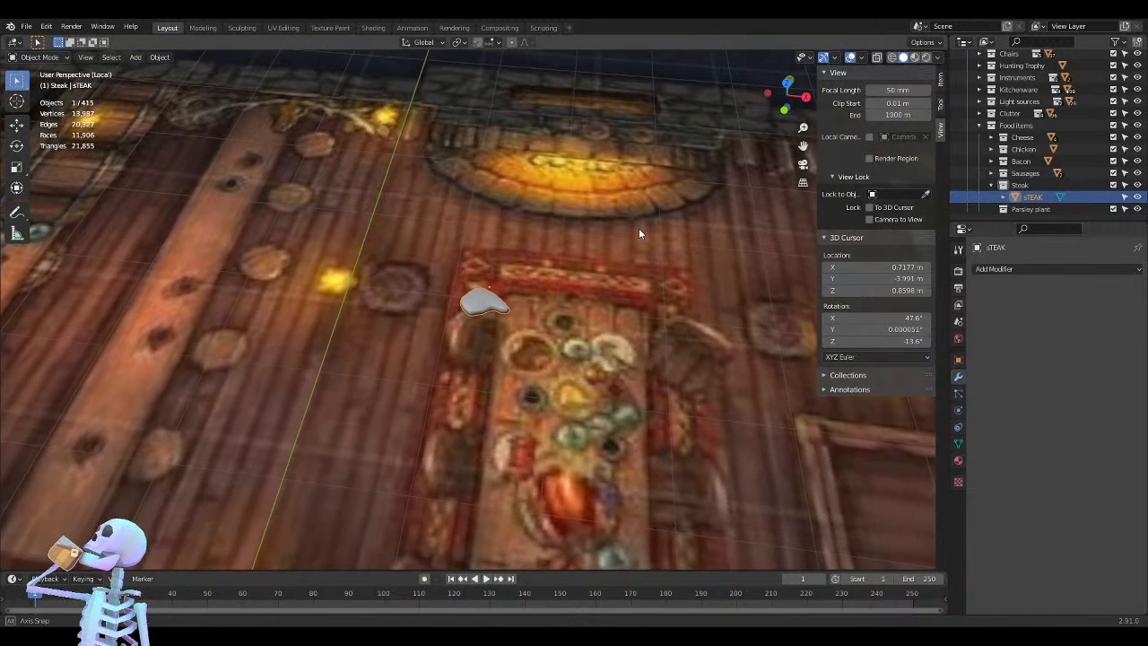
{"action": "double_click", "coordinate": [1036, 197]}
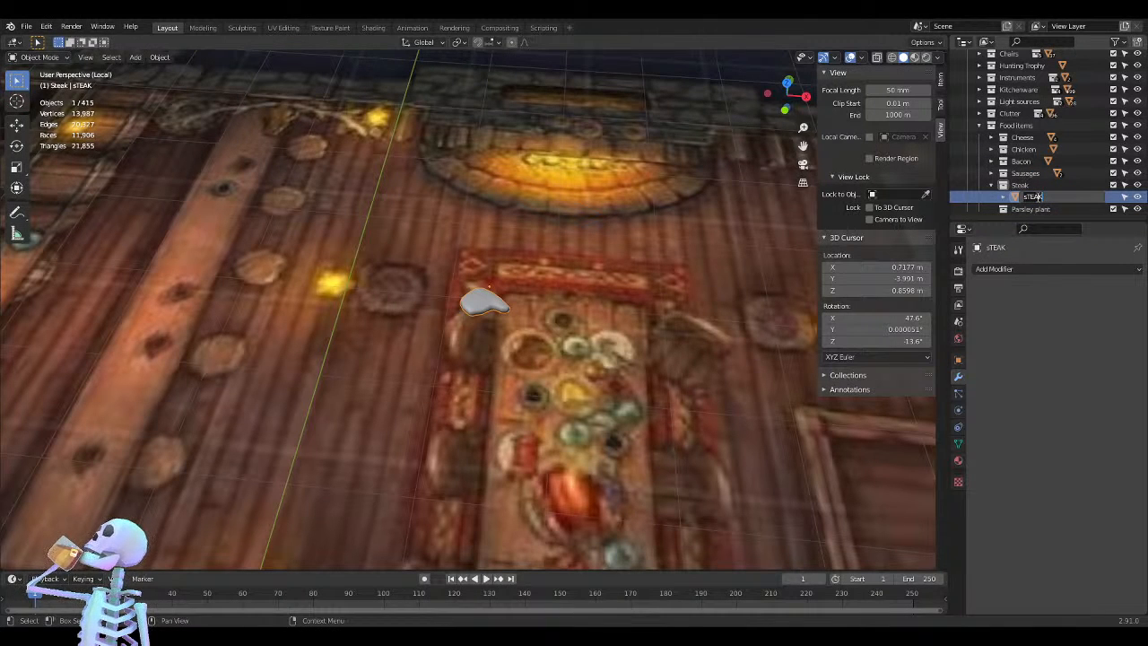
{"action": "type", "text": "Steak"}
{"action": "key", "text": "Return"}
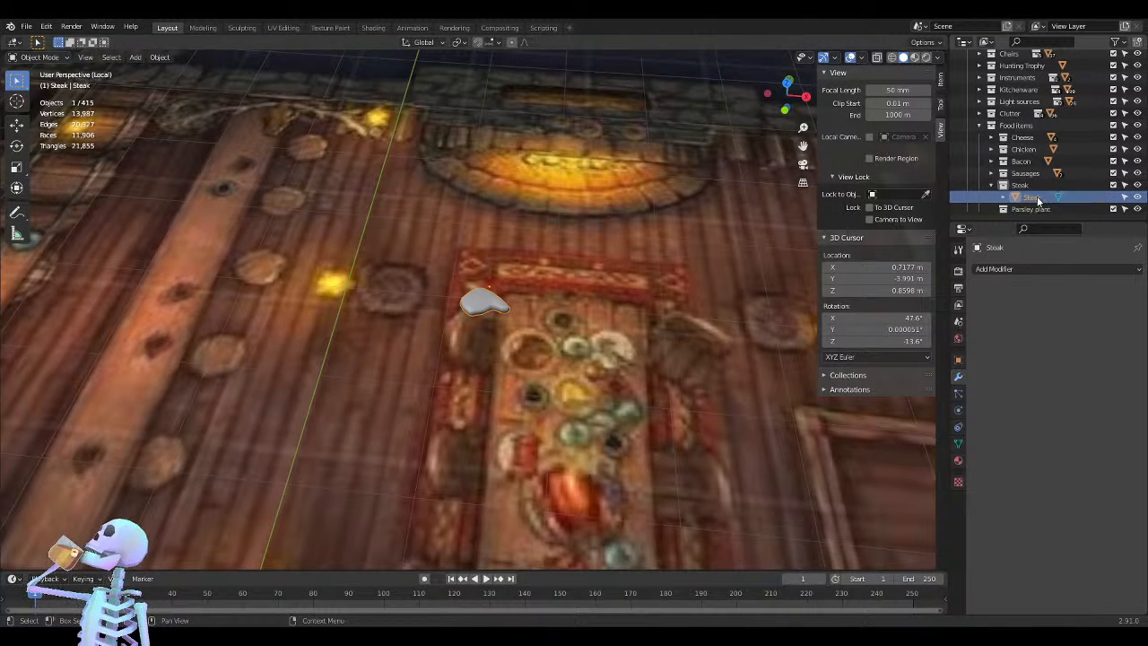
Set the steak's origin to its geometry
{"action": "scroll", "coordinate": [501, 155], "scroll_direction": "down", "scroll_amount": 4}
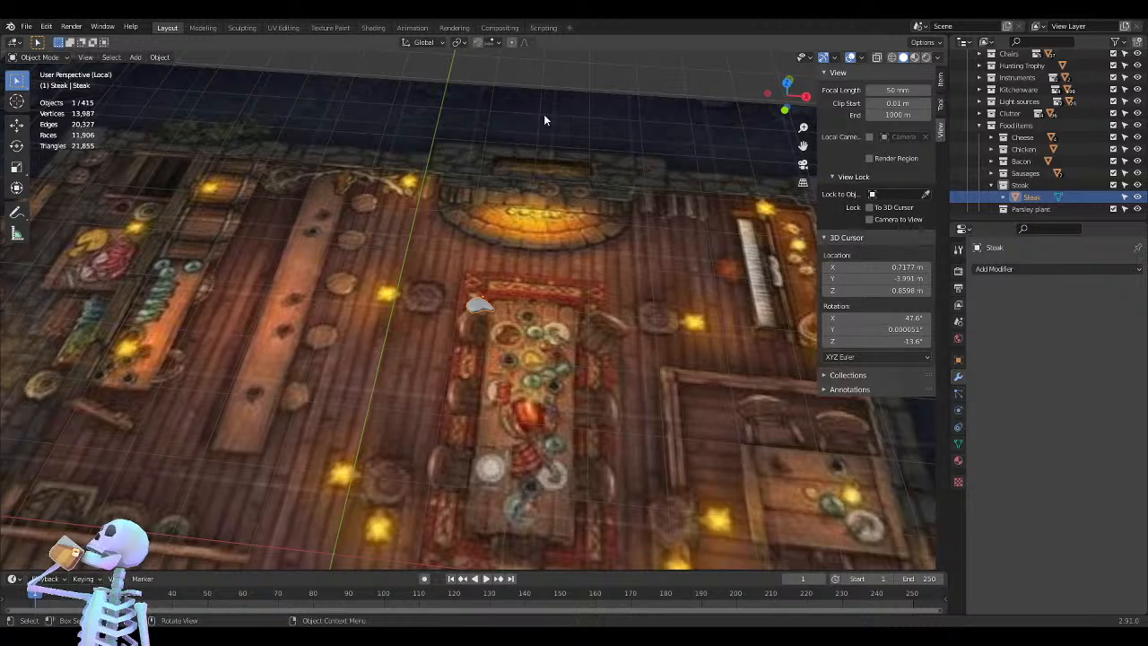
{"action": "scroll", "coordinate": [467, 133], "scroll_direction": "up", "scroll_amount": 3}
{"action": "middle_click_drag", "start_coordinate": [493, 201], "coordinate": [246, 75]}
{"action": "left_click", "coordinate": [173, 58]}
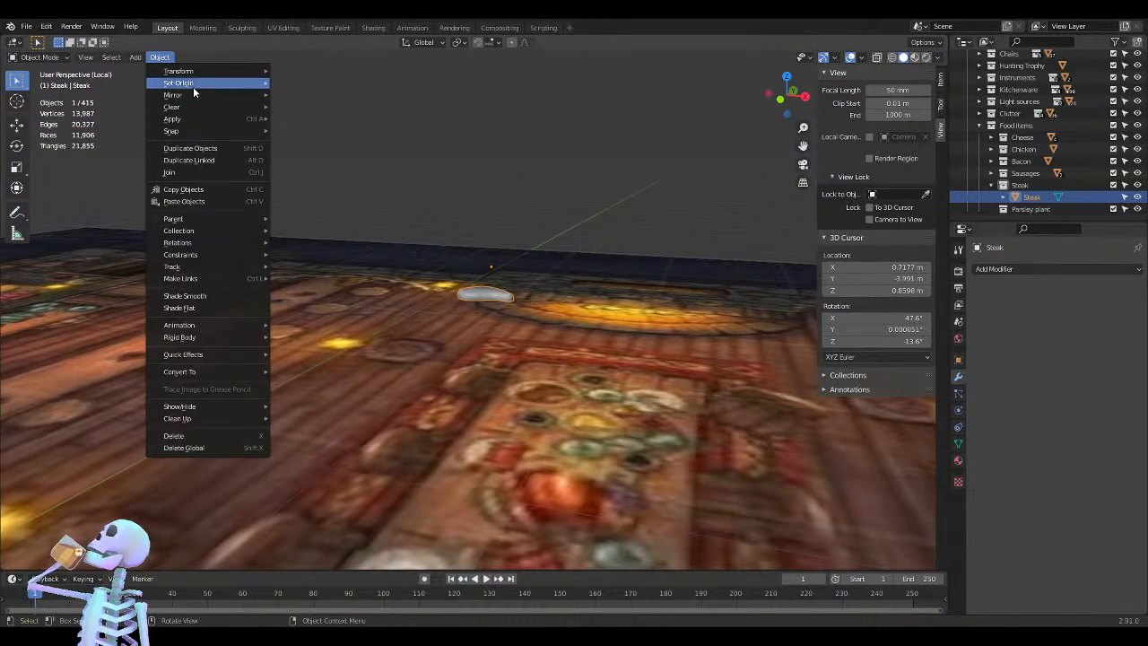
{"action": "mouse_move", "coordinate": [193, 86]}
{"action": "left_click", "coordinate": [334, 109]}
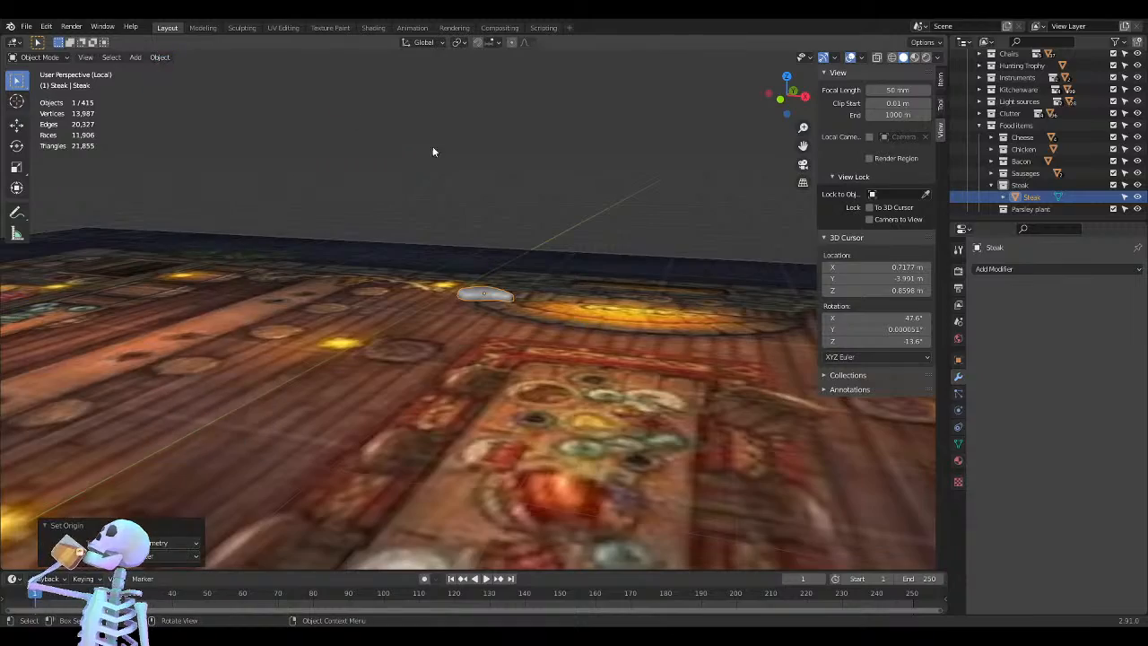
{"action": "middle_click_drag", "start_coordinate": [432, 146], "coordinate": [638, 229]}
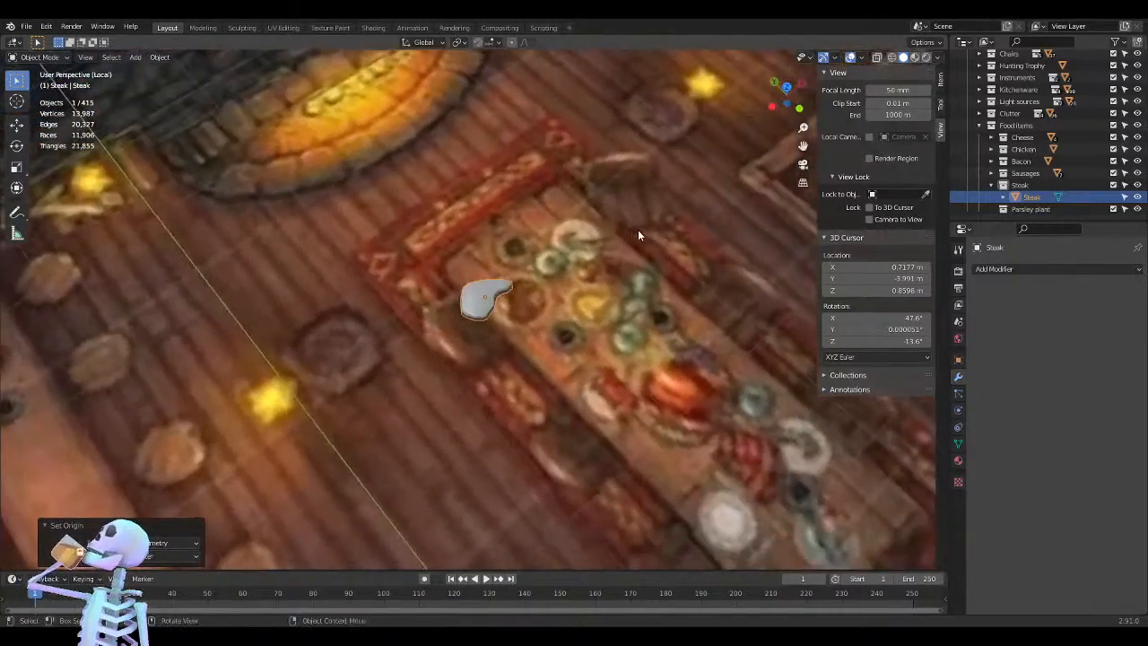
Look over the tavern reference map from the top view, and leave Local View to bring back the full scene
{"action": "key", "text": "KP_7"}
{"action": "scroll", "coordinate": [630, 224], "scroll_direction": "down", "scroll_amount": 5}
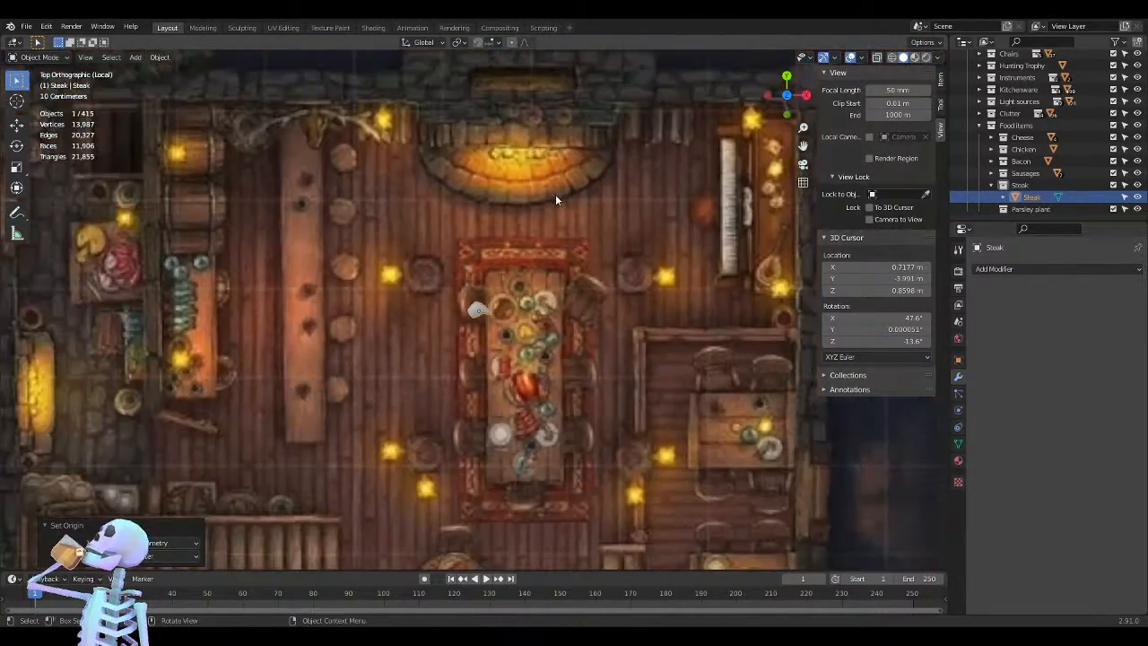
{"action": "key", "text": "Tab"}
{"action": "key", "text": "Tab"}
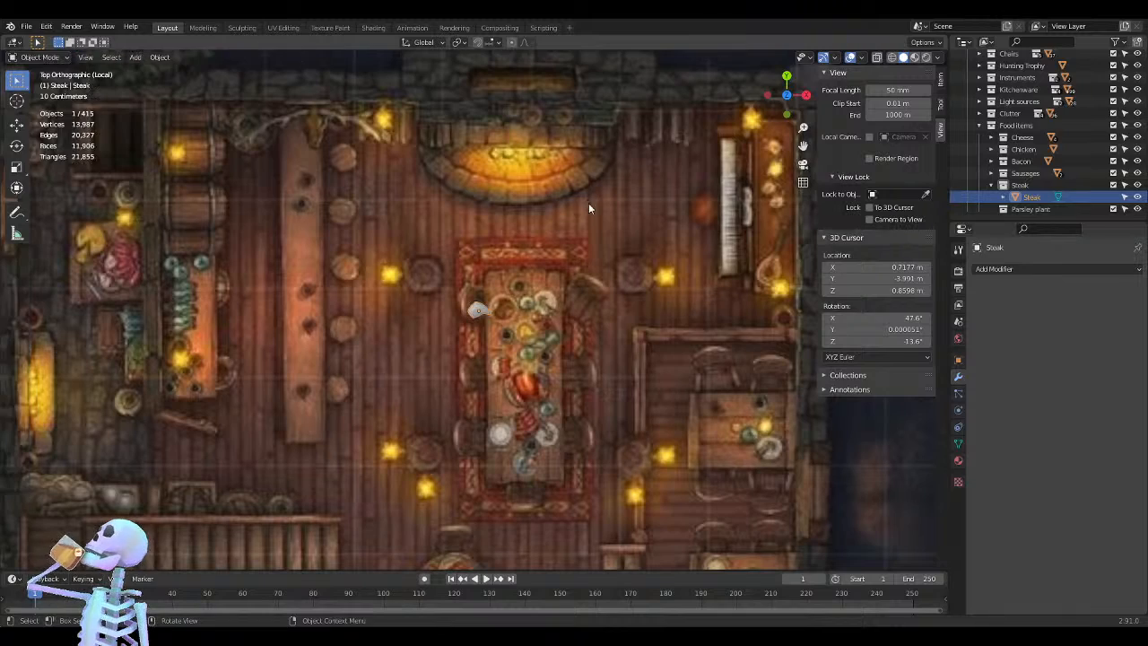
{"action": "scroll", "coordinate": [588, 204], "scroll_direction": "down", "scroll_amount": 2}
{"action": "middle_click_drag", "start_coordinate": [574, 372], "coordinate": [459, 274], "text": "shift"}
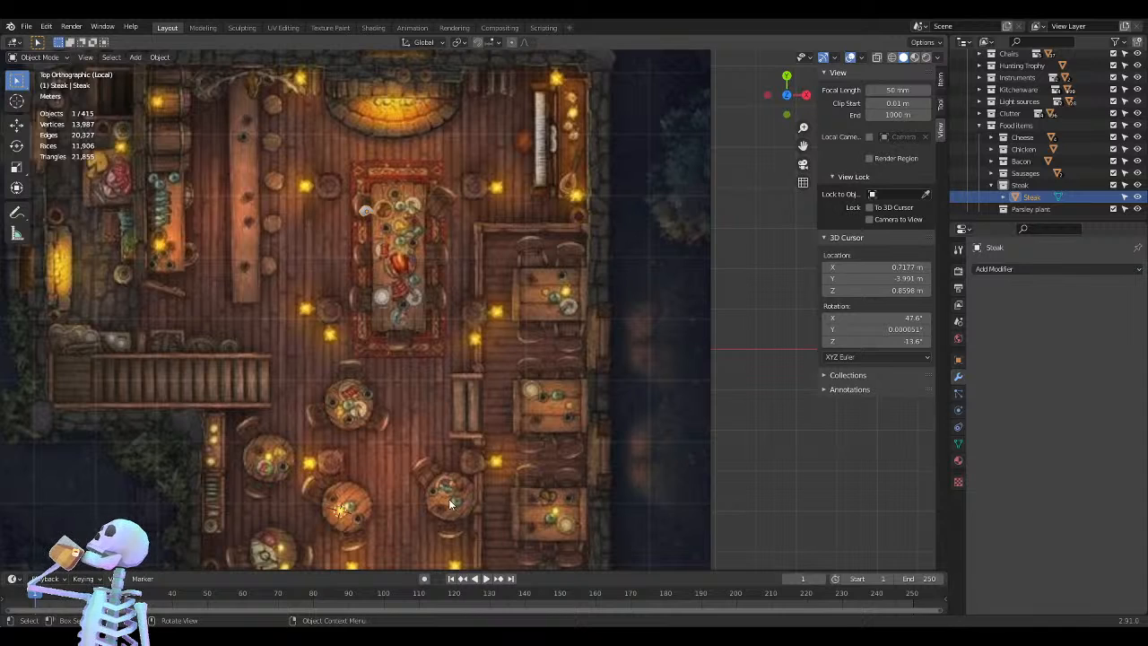
{"action": "middle_click_drag", "start_coordinate": [379, 276], "coordinate": [461, 378], "text": "shift"}
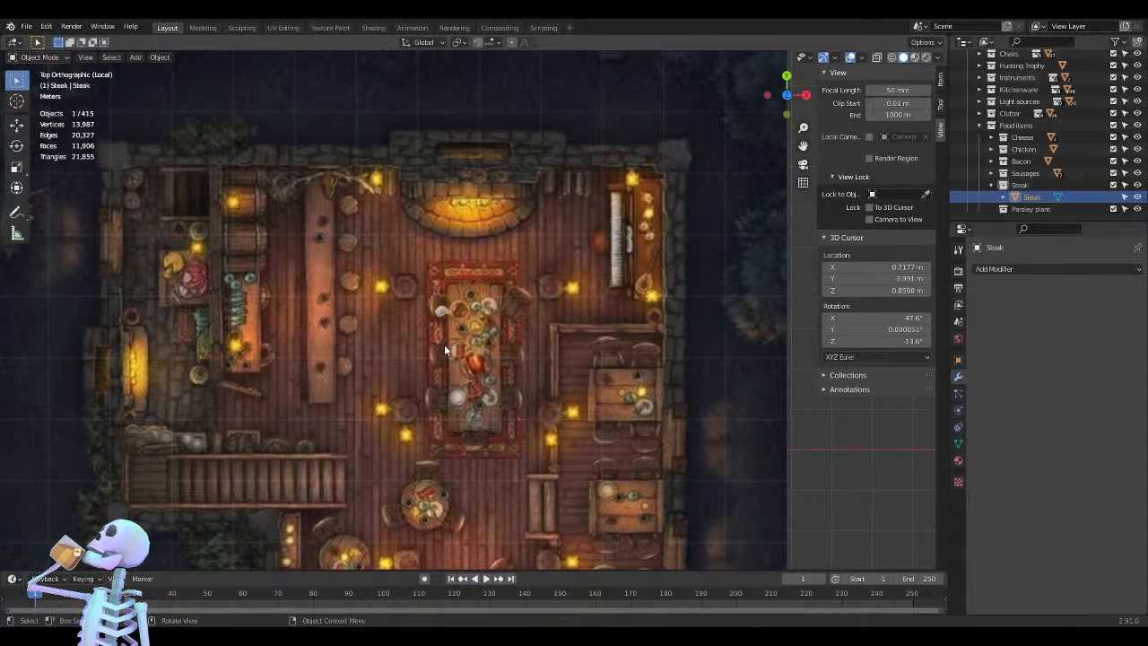
{"action": "scroll", "coordinate": [443, 344], "scroll_direction": "up", "scroll_amount": 2}
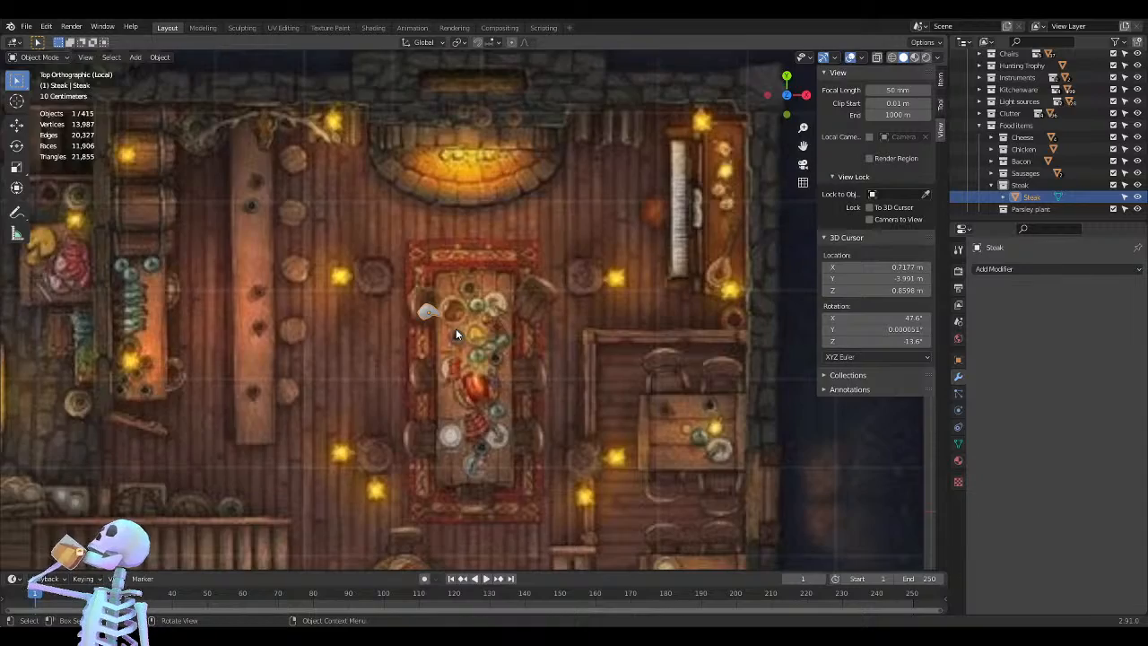
{"action": "key", "text": "KP_Divide"}
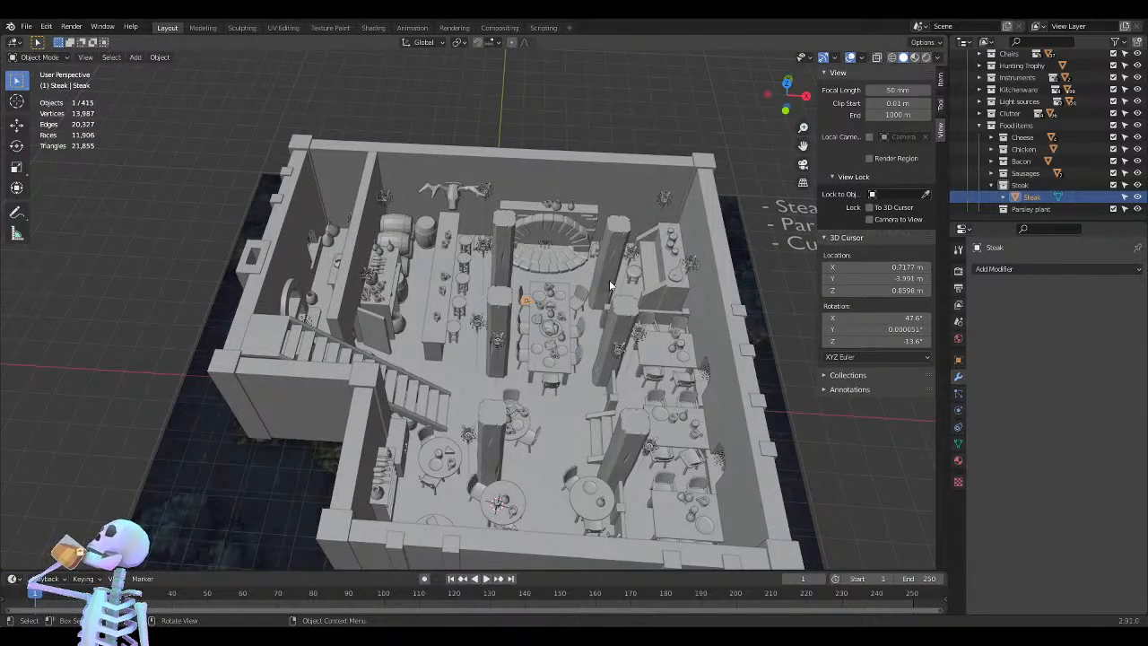
Move the steak in top view onto the empty plate near the fireplace end of the long dining table
{"action": "middle_click_drag", "start_coordinate": [609, 284], "coordinate": [616, 327]}
{"action": "key", "text": "KP_7"}
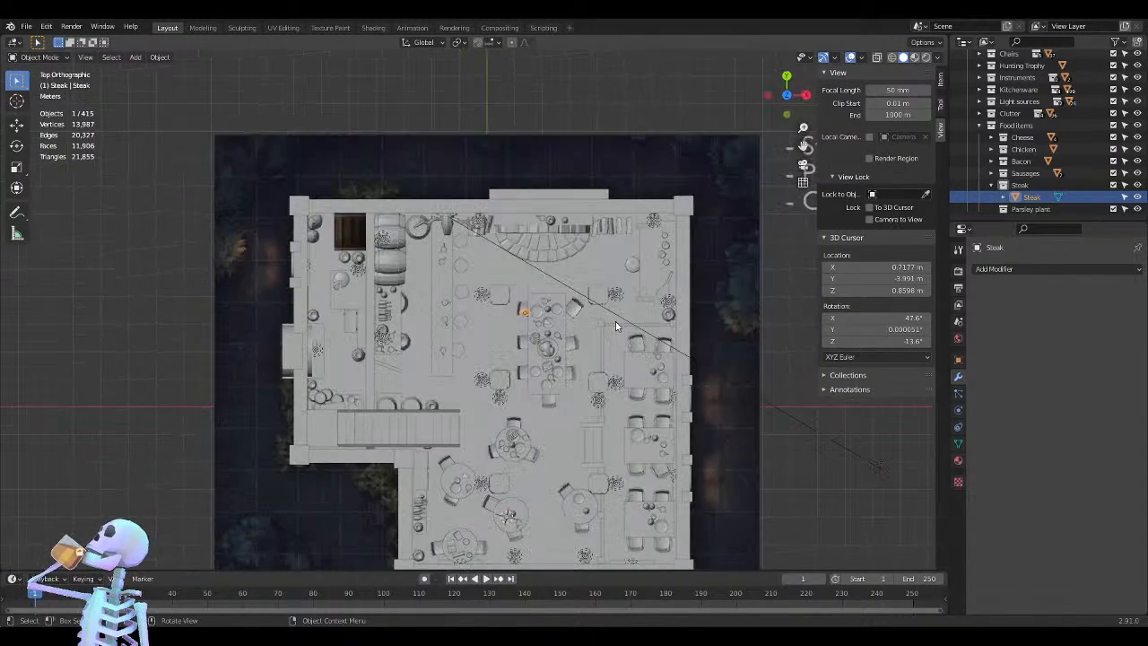
{"action": "scroll", "coordinate": [574, 352], "scroll_direction": "up", "scroll_amount": 5}
{"action": "middle_click_drag", "start_coordinate": [518, 284], "coordinate": [482, 265], "text": "shift"}
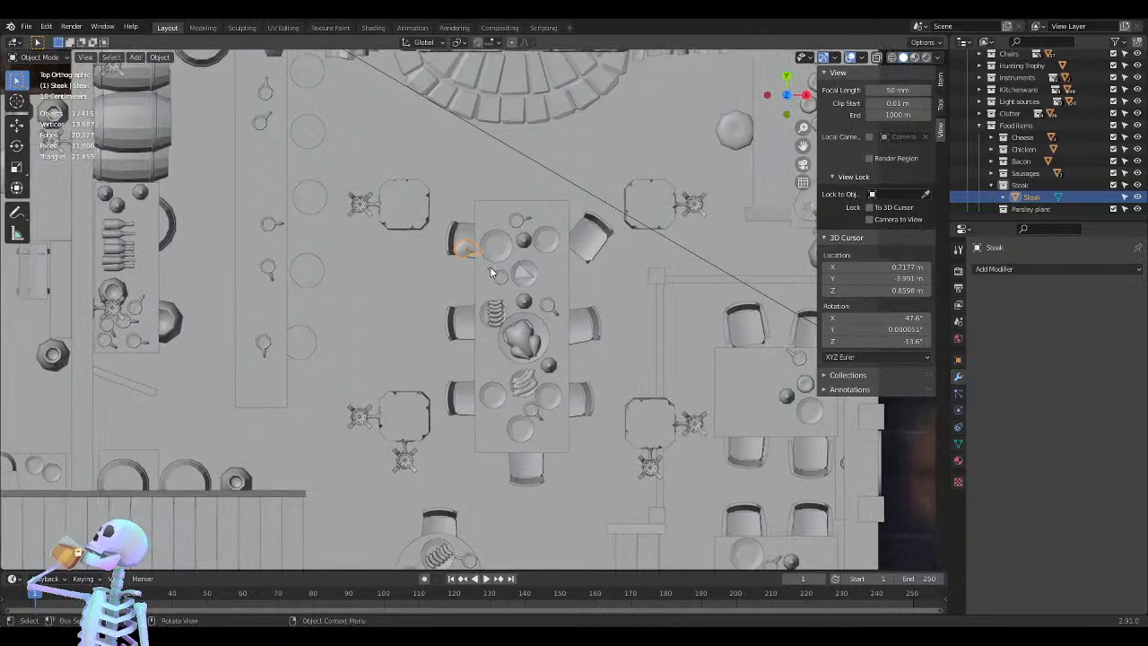
{"action": "key", "text": "alt+z"}
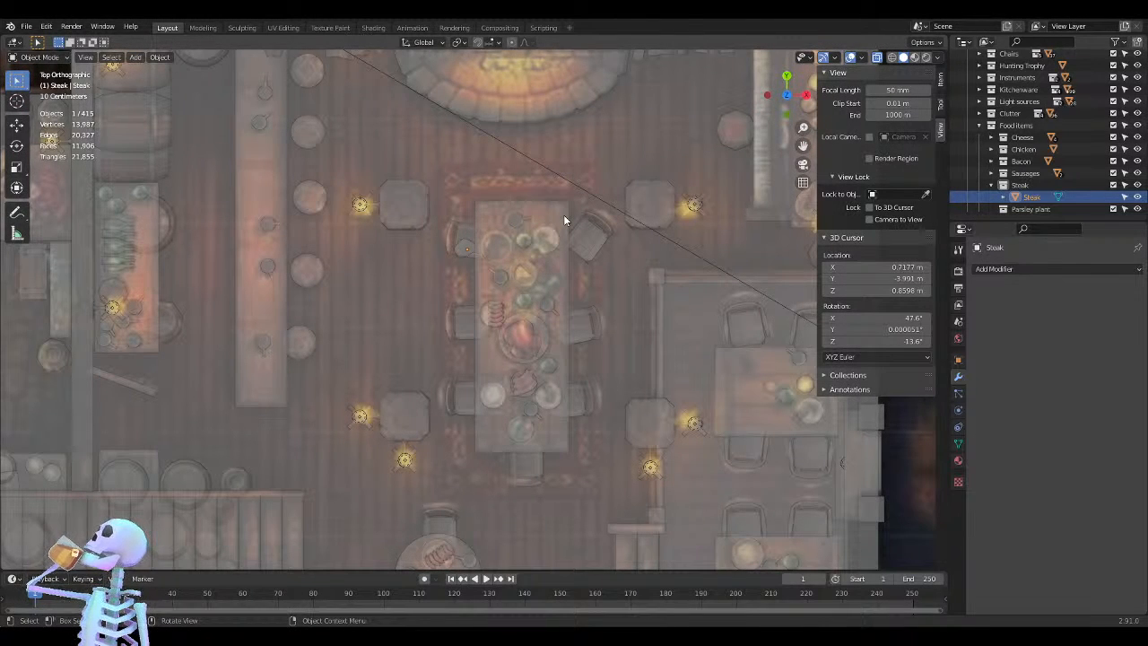
{"action": "key", "text": "g"}
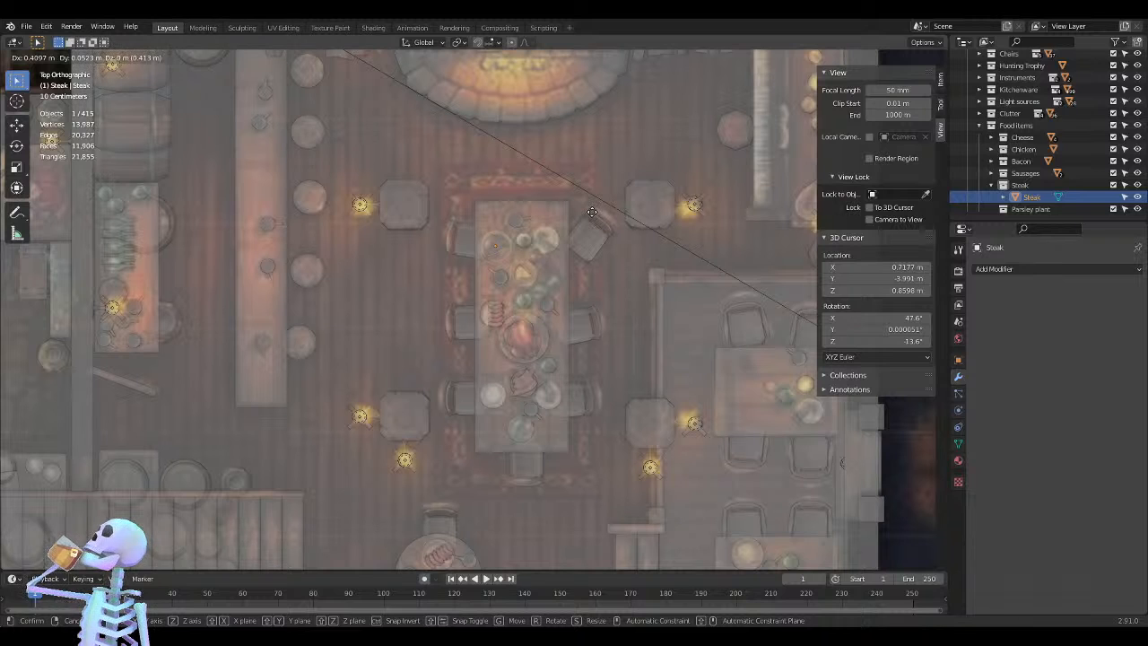
{"action": "left_click", "coordinate": [592, 212]}
Rotate the steak about 60° in top view and nudge it to centre it on its plate
{"action": "key", "text": "r"}
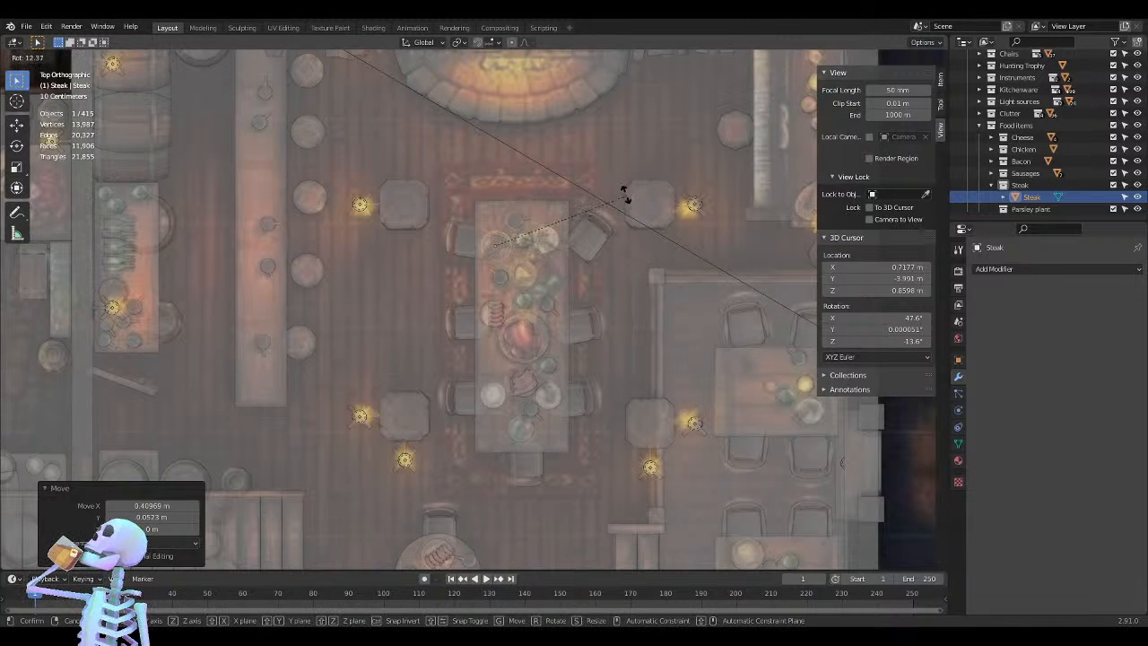
{"action": "left_click", "coordinate": [542, 132]}
{"action": "key", "text": "g"}
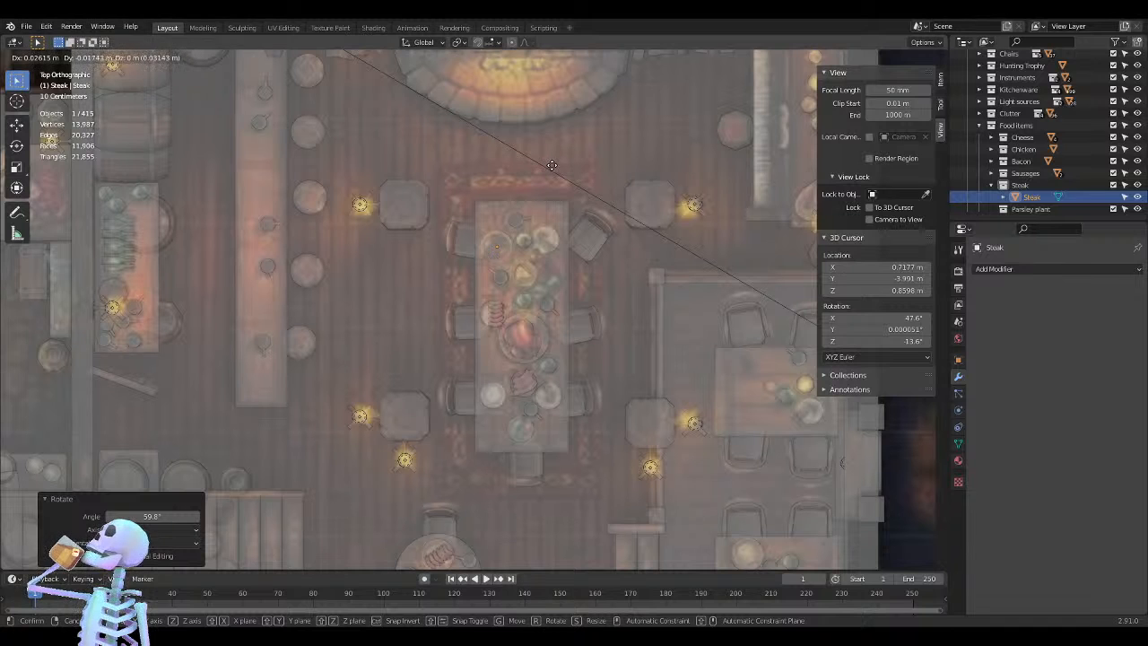
{"action": "left_click", "coordinate": [551, 166]}
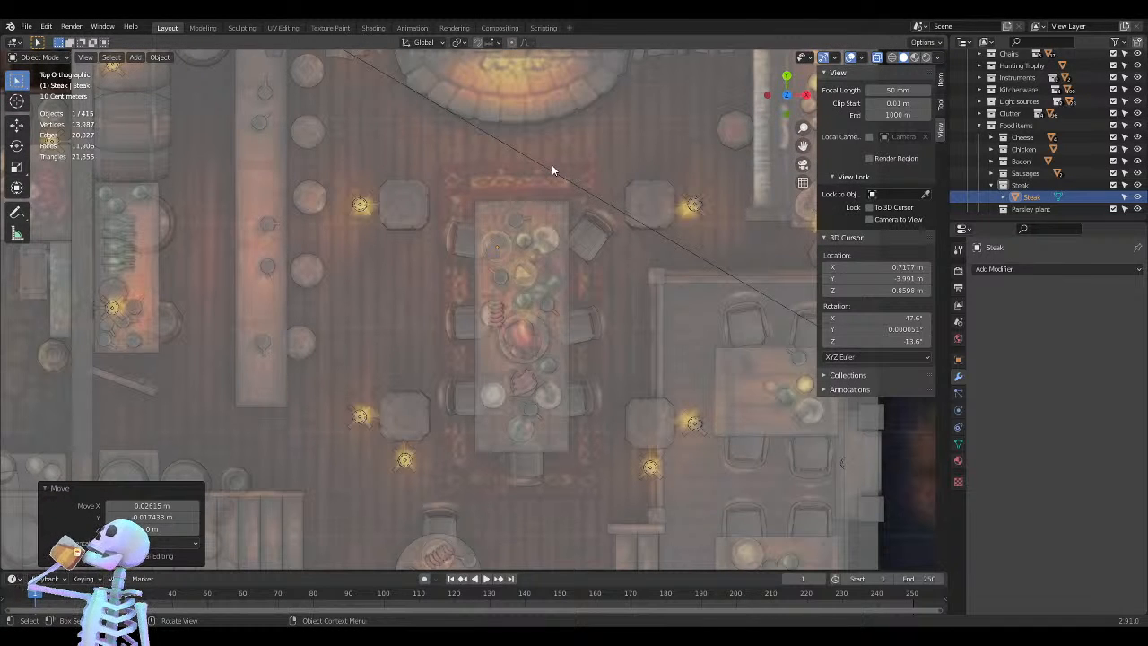
{"action": "key", "text": "alt+z"}
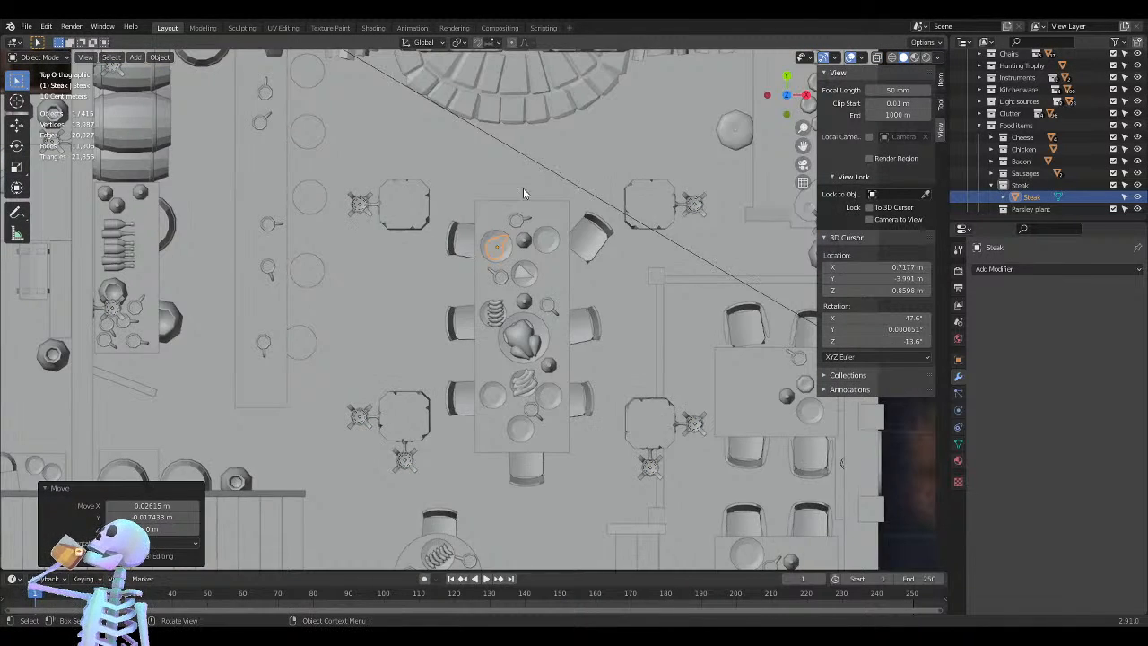
Raise the steak about 0.234 m along Z so it rests on the plate
{"action": "scroll", "coordinate": [502, 269], "scroll_direction": "up", "scroll_amount": 3}
{"action": "middle_click_drag", "start_coordinate": [532, 273], "coordinate": [451, 316]}
{"action": "scroll", "coordinate": [448, 305], "scroll_direction": "up", "scroll_amount": 2}
{"action": "key", "text": "g"}
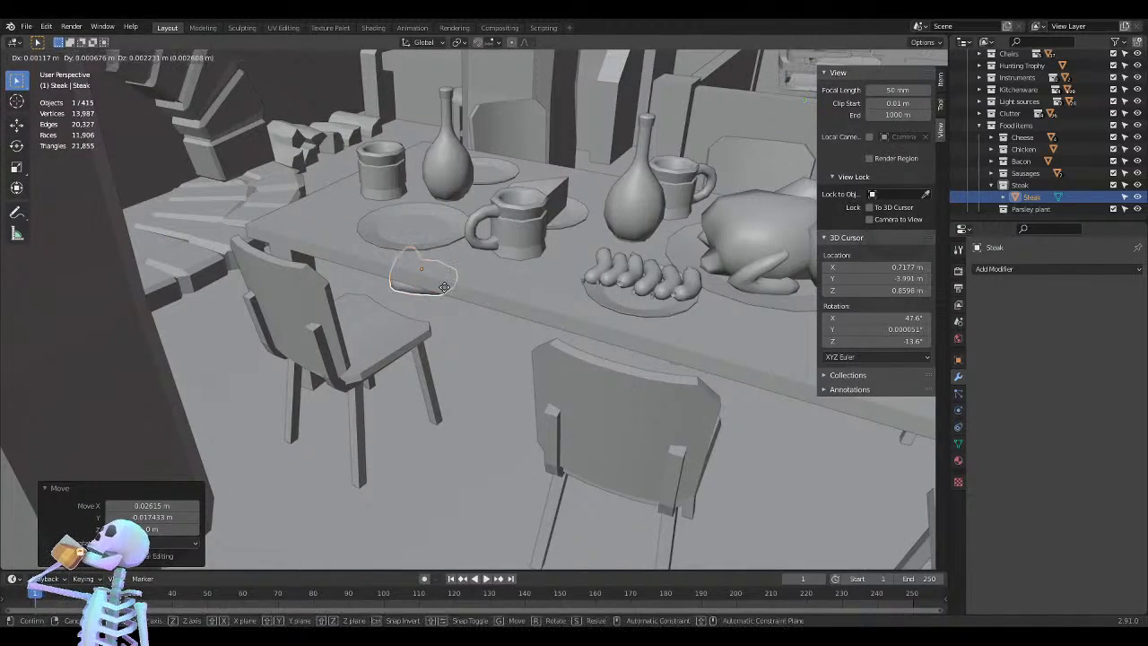
{"action": "key", "text": "z"}
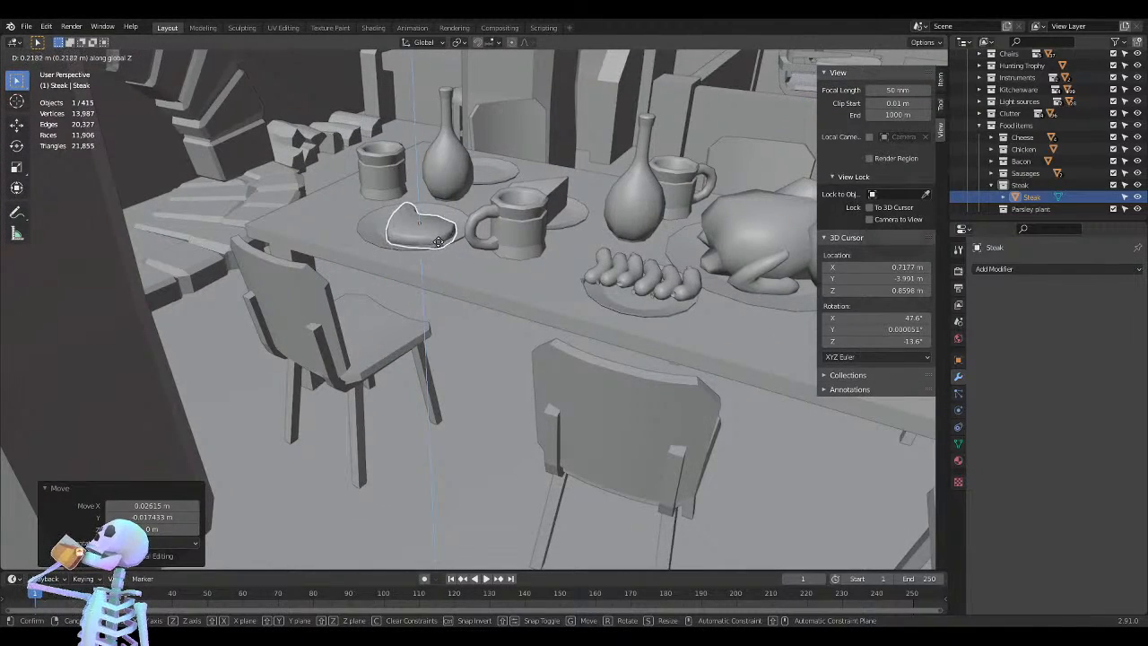
{"action": "left_click", "coordinate": [440, 238]}
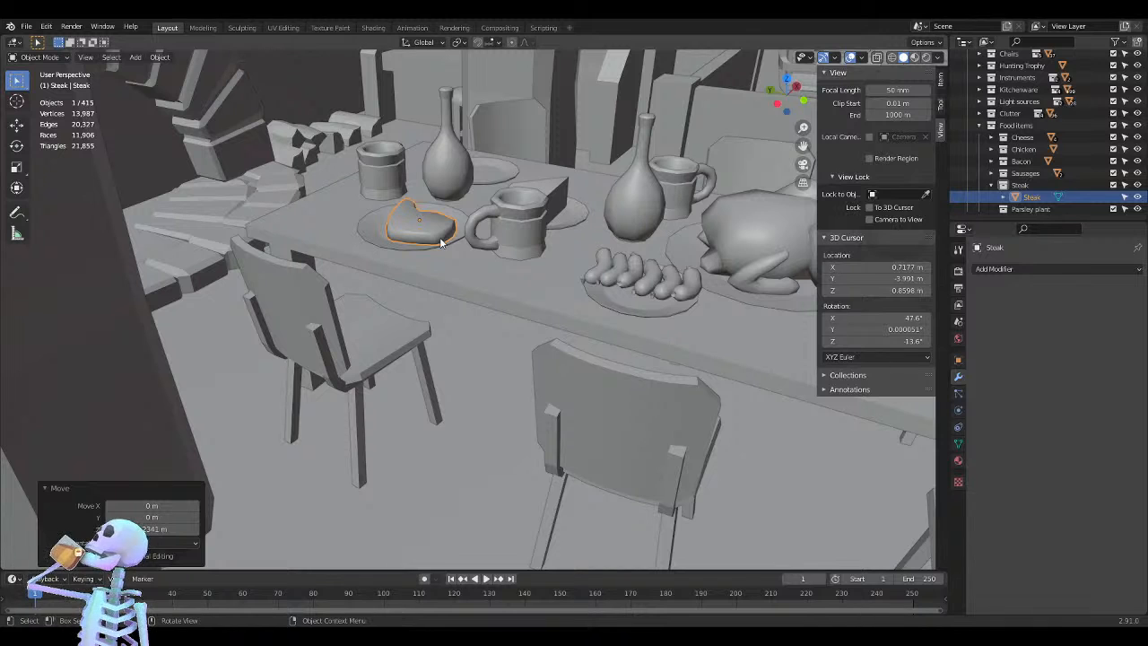
Check how the steak sits on the plate in wireframe from the front and right, and return to solid shading
{"action": "key", "text": "KP_1"}
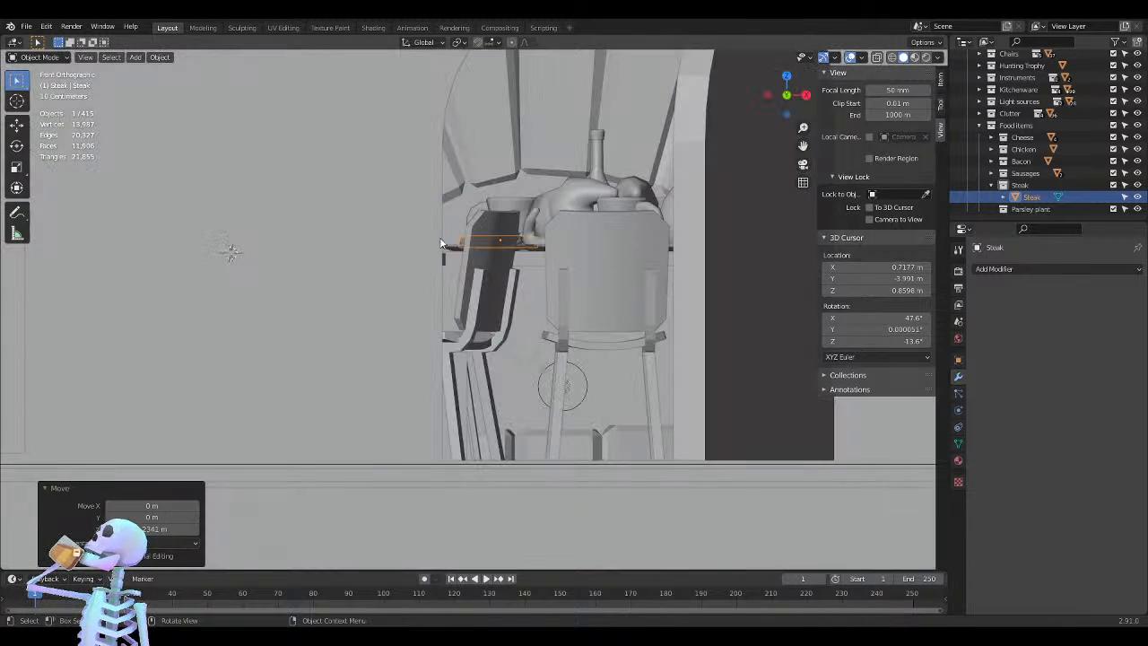
{"action": "middle_click_drag", "start_coordinate": [536, 211], "coordinate": [563, 287], "text": "shift"}
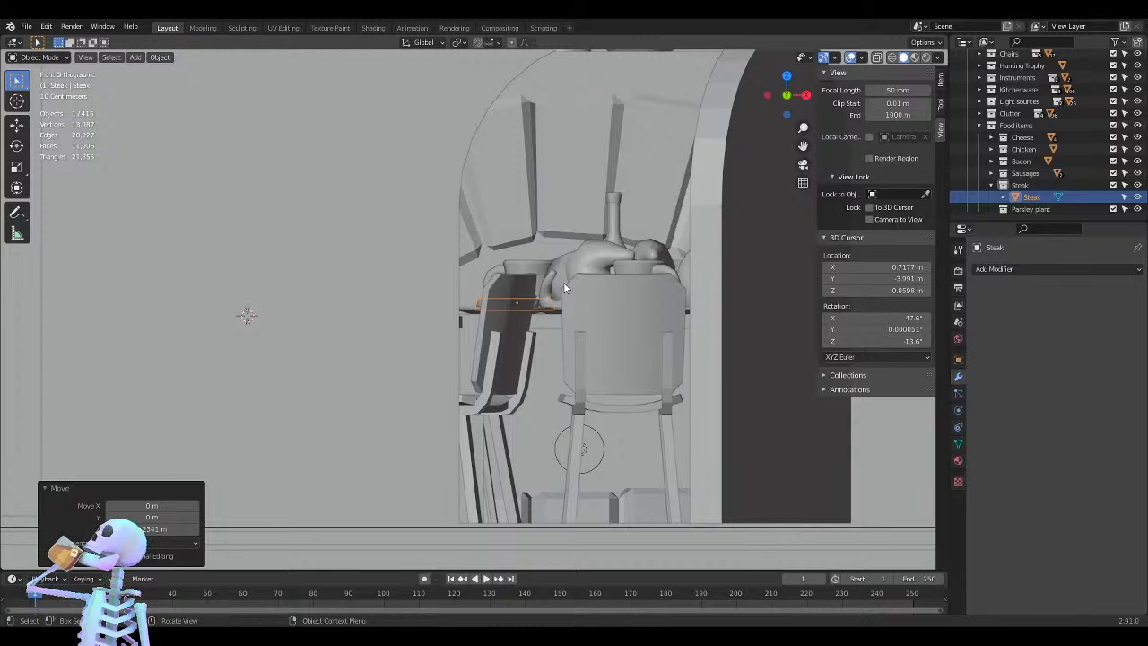
{"action": "scroll", "coordinate": [563, 282], "scroll_direction": "up", "scroll_amount": 3}
{"action": "scroll", "coordinate": [570, 272], "scroll_direction": "down", "scroll_amount": 1}
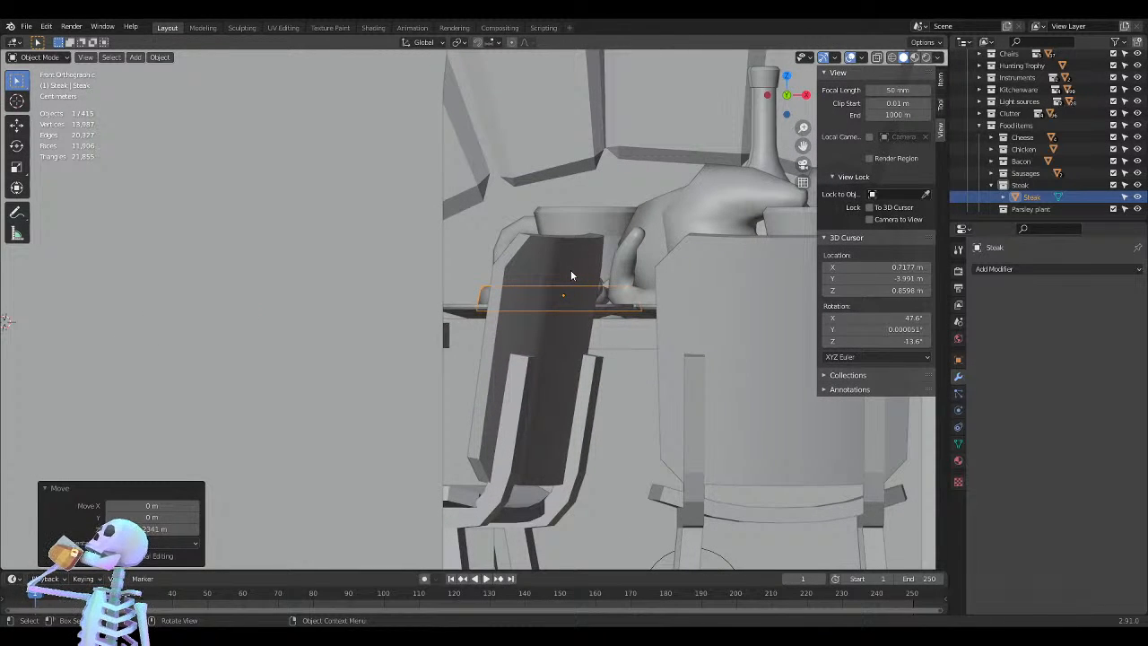
{"action": "key", "text": "z"}
{"action": "left_click", "coordinate": [502, 266]}
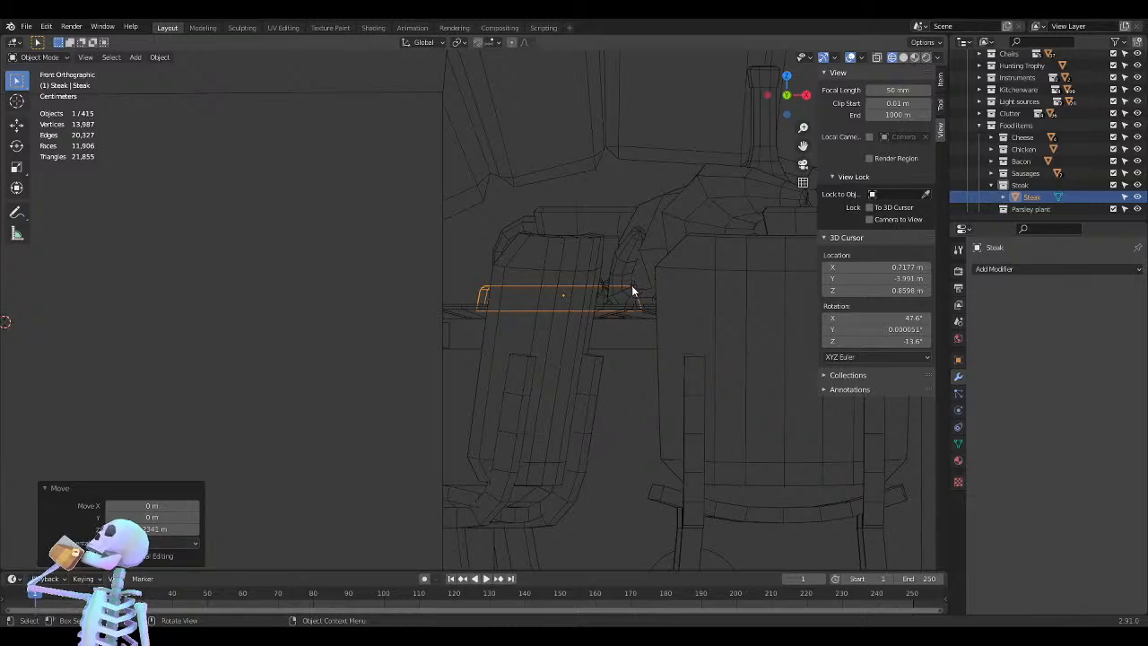
{"action": "key", "text": "alt+z"}
{"action": "scroll", "coordinate": [581, 287], "scroll_direction": "up", "scroll_amount": 5}
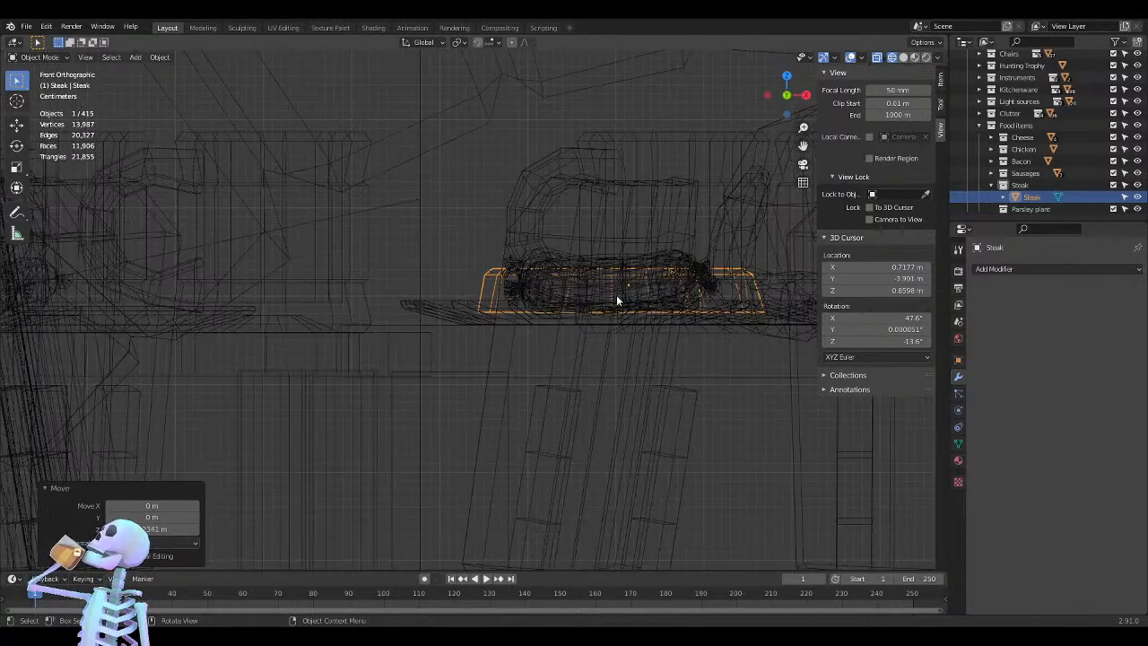
{"action": "middle_click_drag", "start_coordinate": [560, 273], "coordinate": [507, 243]}
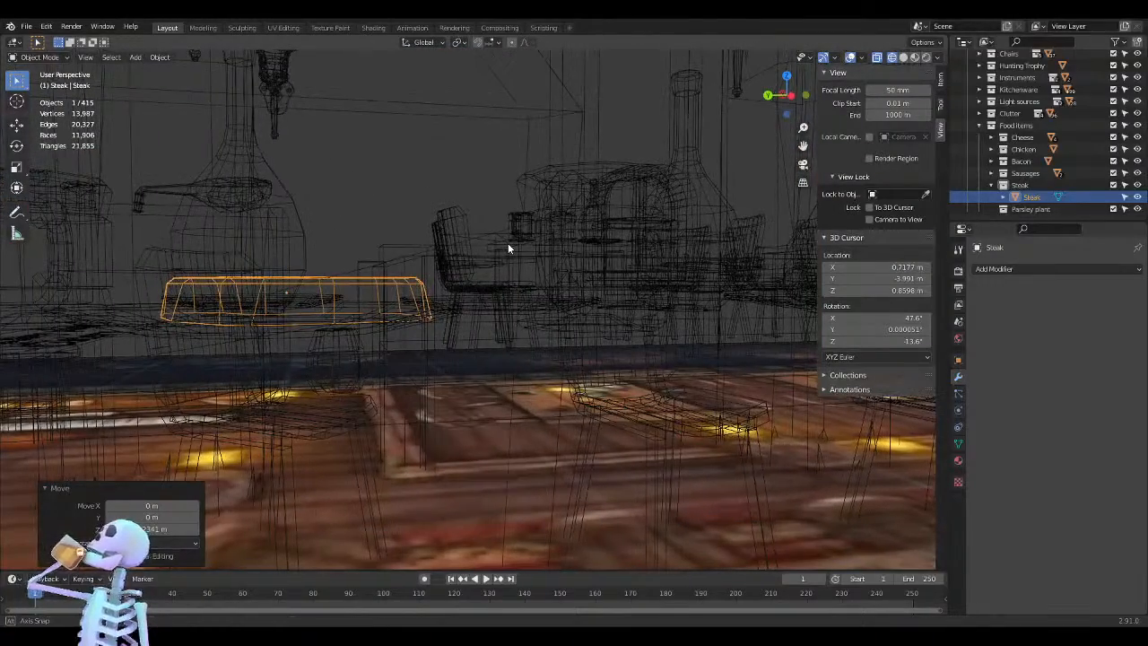
{"action": "key", "text": "KP_3"}
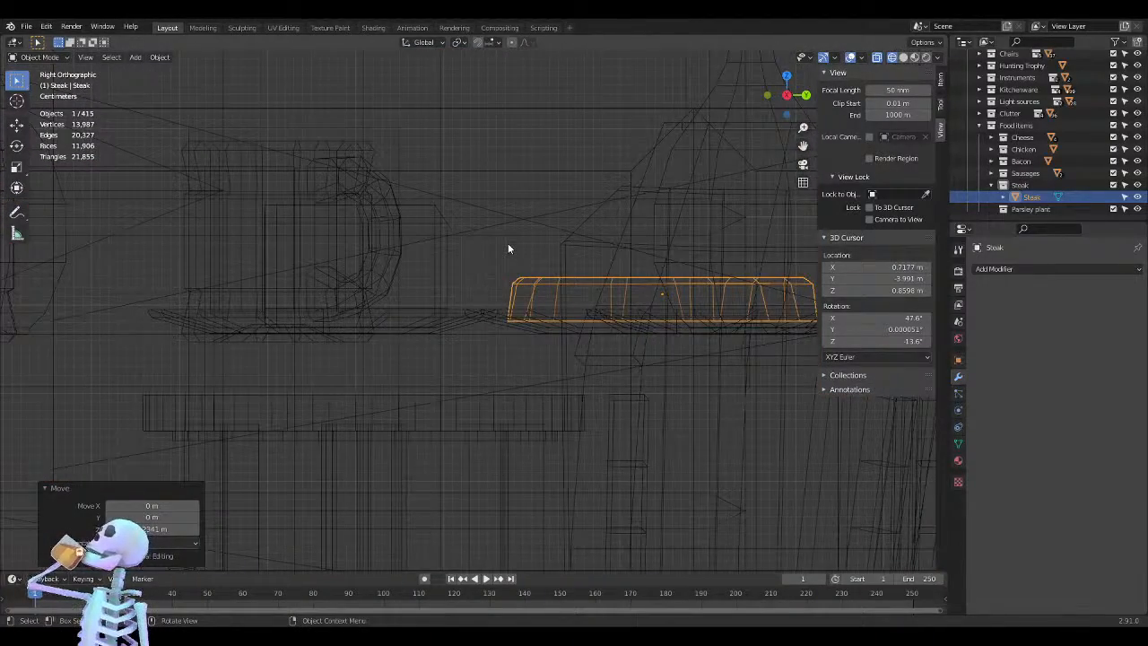
{"action": "middle_click_drag", "start_coordinate": [530, 310], "coordinate": [370, 325], "text": "shift"}
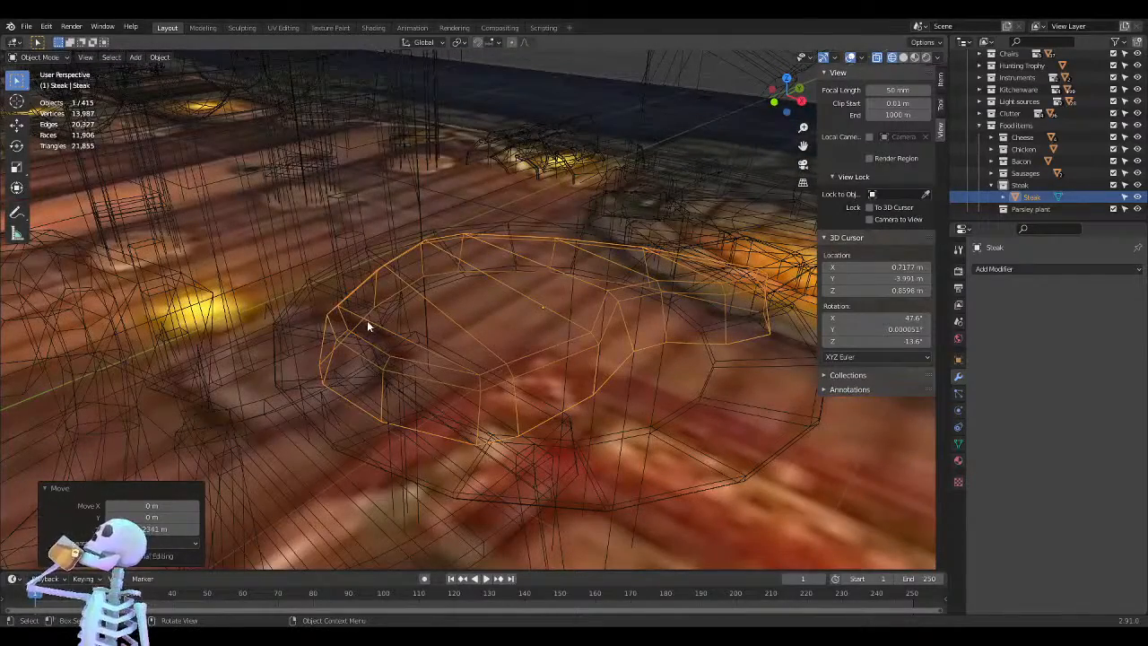
{"action": "key", "text": "z"}
{"action": "left_click", "coordinate": [441, 325]}
{"action": "middle_click_drag", "start_coordinate": [443, 327], "coordinate": [199, 391]}
{"action": "scroll", "coordinate": [380, 289], "scroll_direction": "down", "scroll_amount": 12}
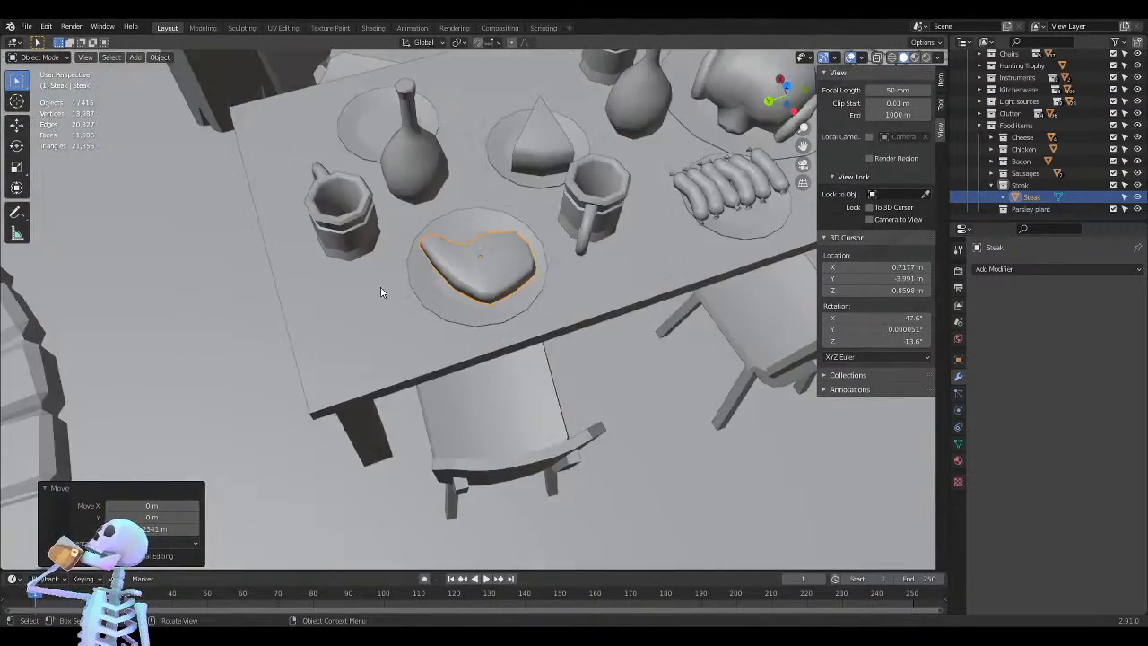
Deselect the steak and look over the whole tavern, the prop list and the laid dining table
{"action": "middle_click_drag", "start_coordinate": [348, 299], "coordinate": [211, 337]}
{"action": "scroll", "coordinate": [212, 337], "scroll_direction": "down", "scroll_amount": 8}
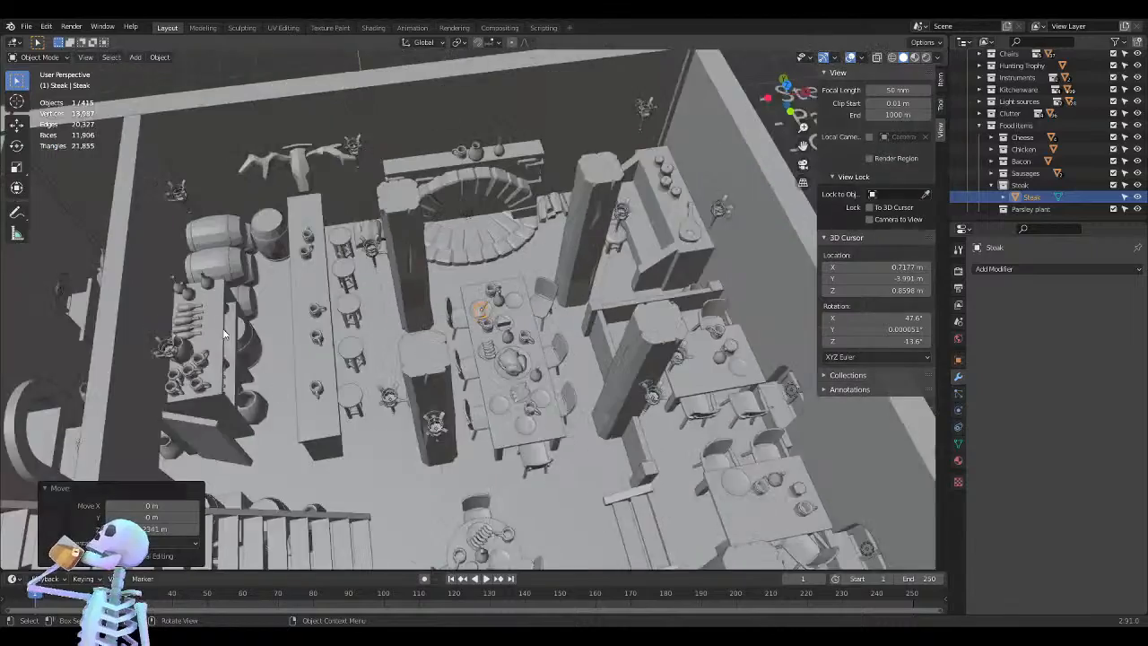
{"action": "key", "text": "Tab"}
{"action": "key", "text": "Tab"}
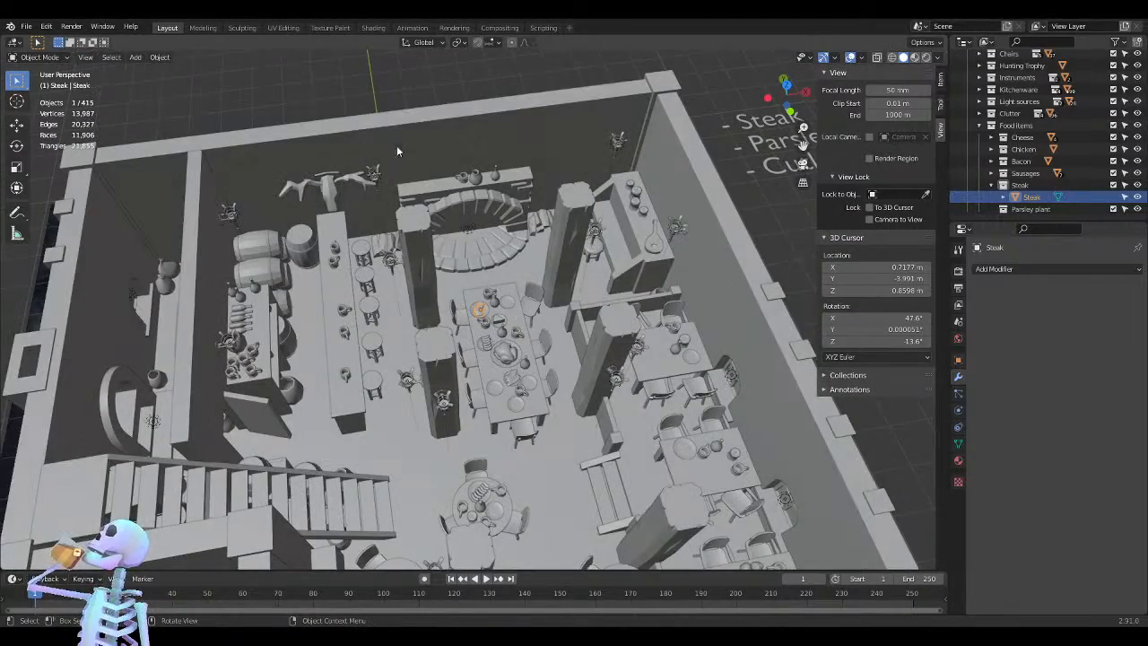
{"action": "left_click", "coordinate": [410, 84]}
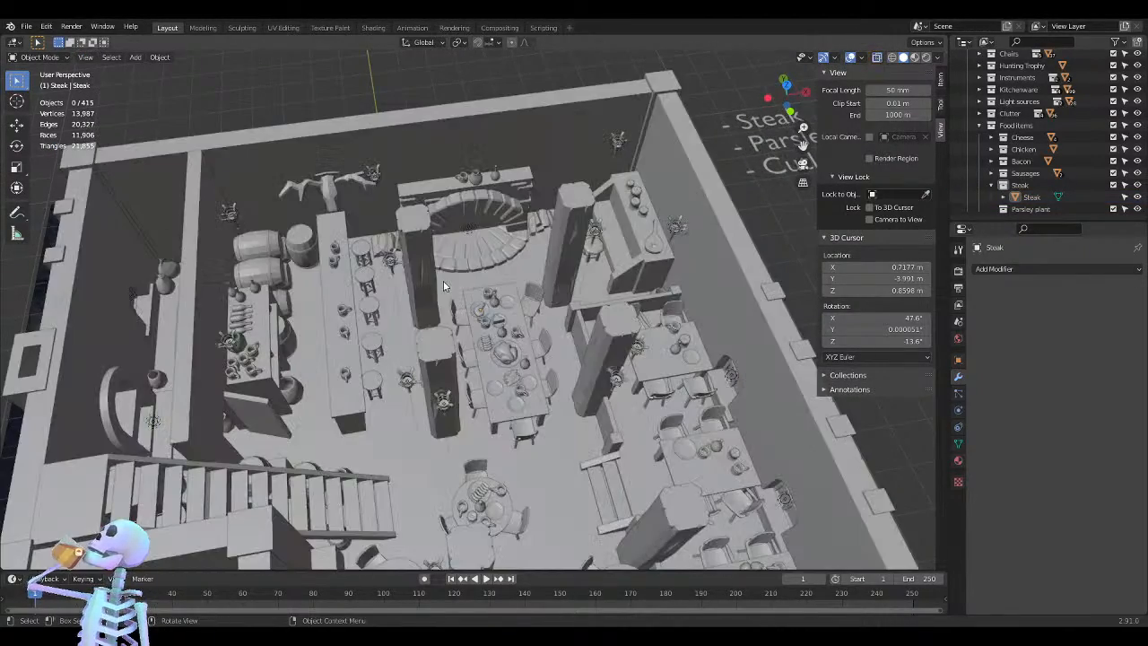
{"action": "middle_click_drag", "start_coordinate": [443, 281], "coordinate": [502, 318]}
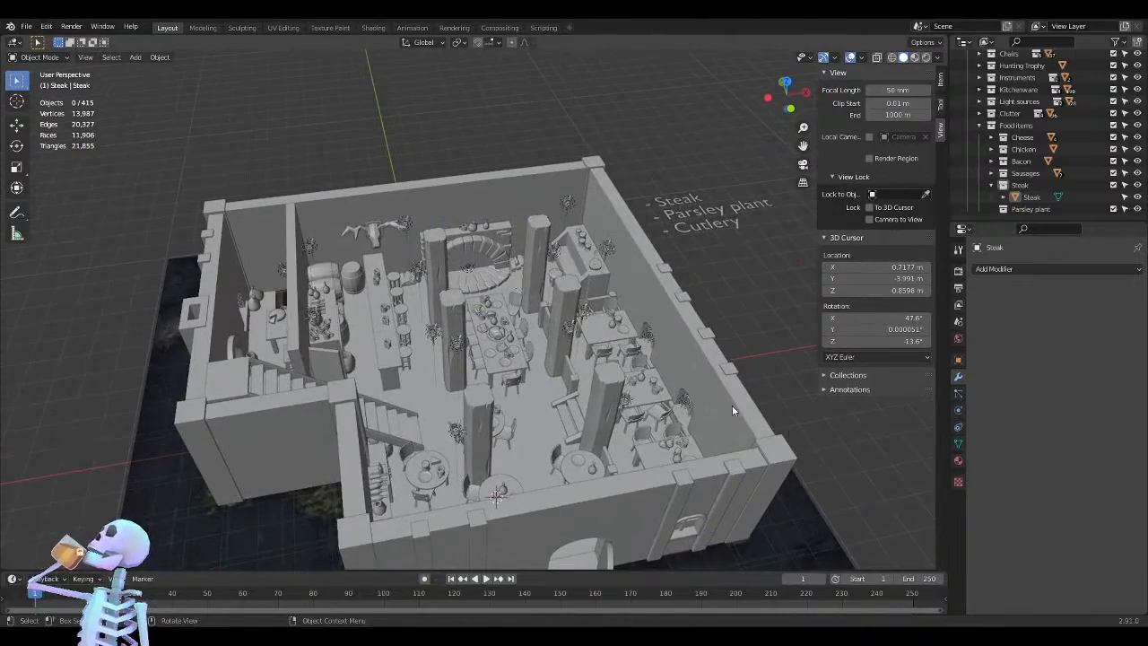
{"action": "left_click", "coordinate": [810, 526]}
{"action": "middle_click_drag", "start_coordinate": [874, 482], "coordinate": [851, 474]}
{"action": "scroll", "coordinate": [851, 474], "scroll_direction": "up", "scroll_amount": 8}
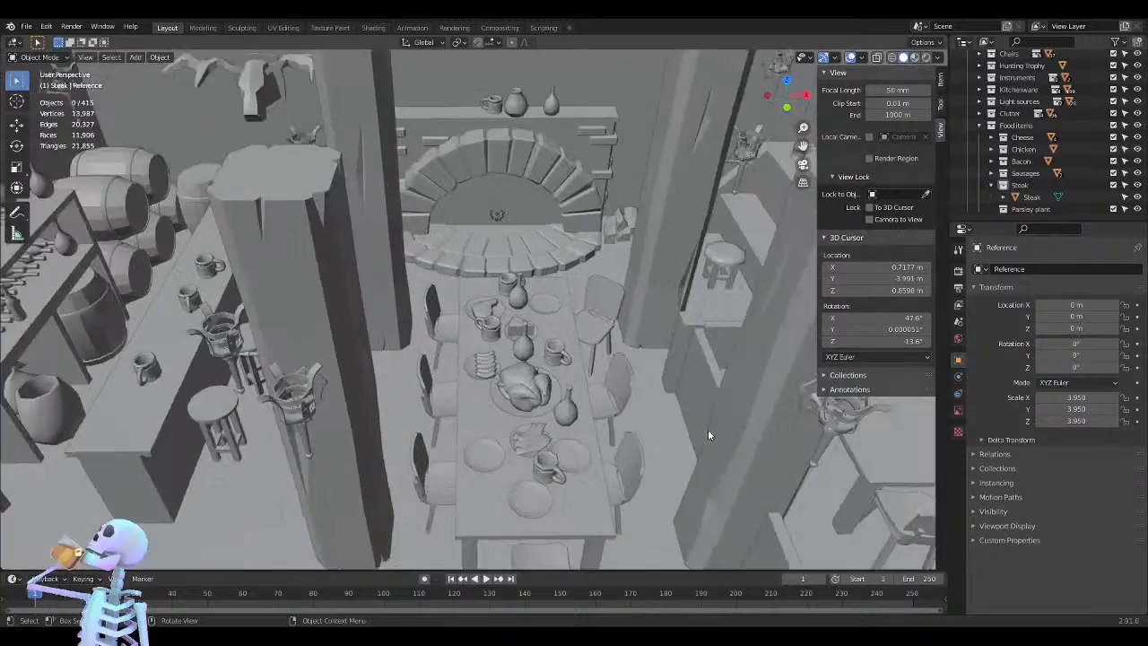
{"action": "scroll", "coordinate": [707, 435], "scroll_direction": "up", "scroll_amount": 2}
{"action": "scroll", "coordinate": [550, 375], "scroll_direction": "down", "scroll_amount": 4}
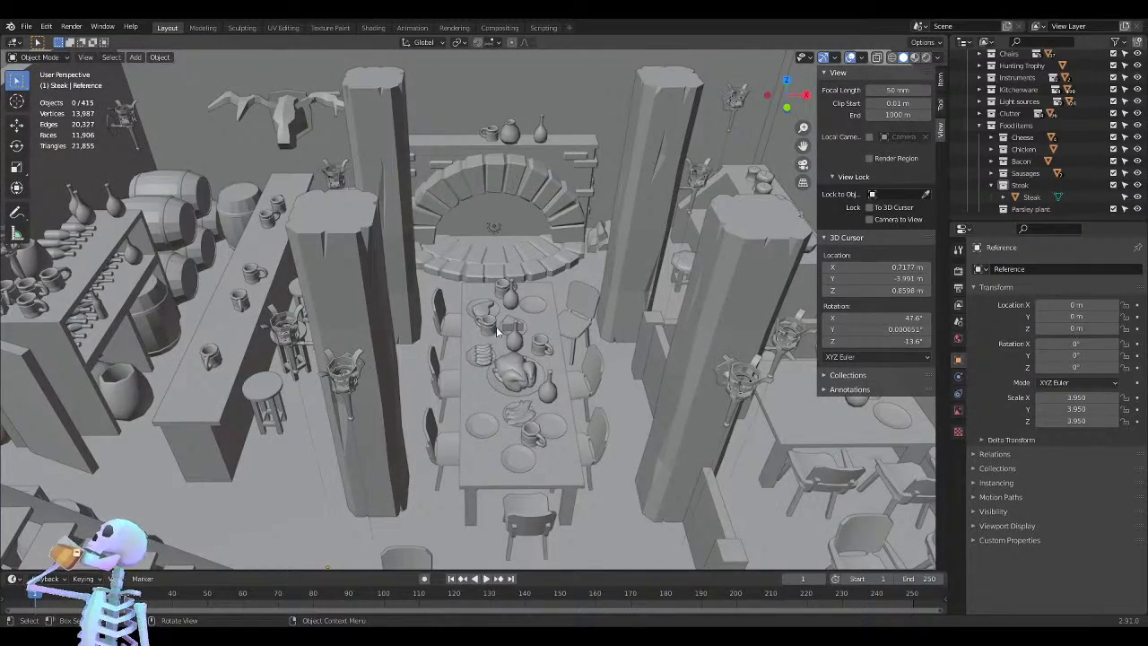
Make a linked duplicate of the steak and place it on the plate of the round table nearest the low partition
{"action": "left_click", "coordinate": [483, 304]}
{"action": "scroll", "coordinate": [502, 321], "scroll_direction": "down", "scroll_amount": 5}
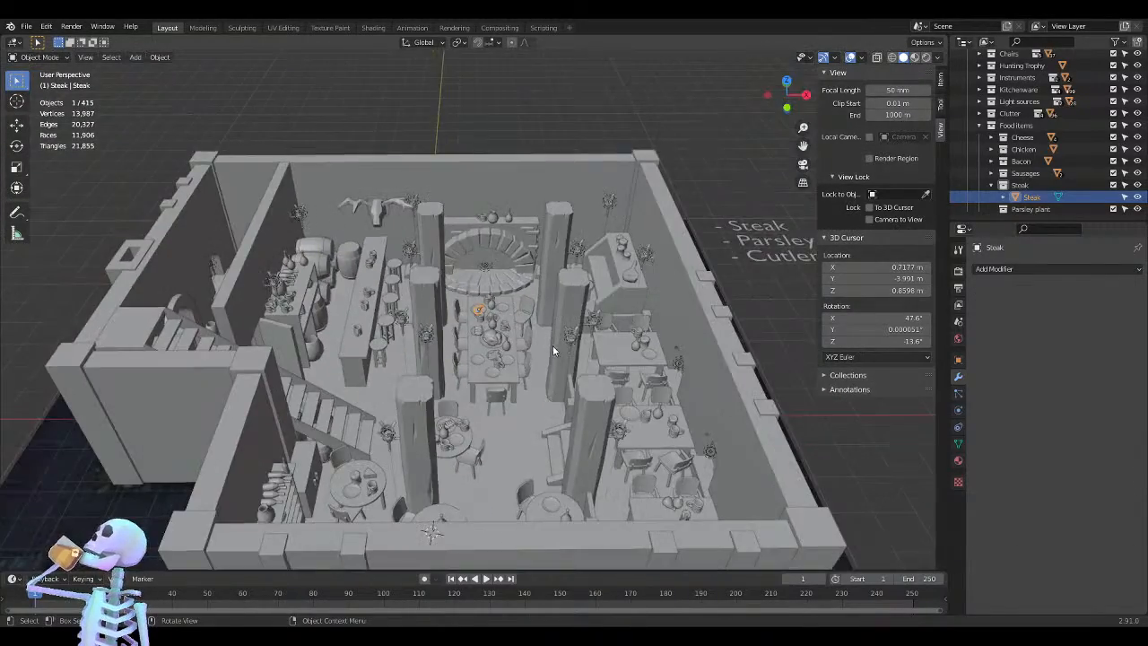
{"action": "middle_click_drag", "start_coordinate": [552, 346], "coordinate": [529, 342]}
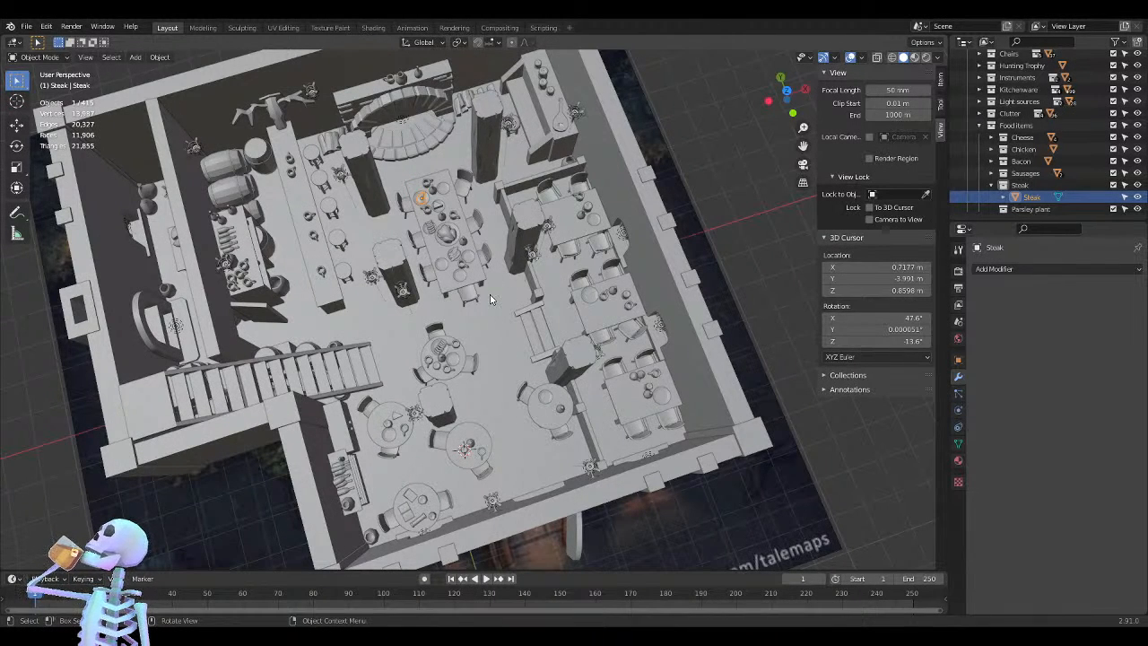
{"action": "key", "text": "KP_7"}
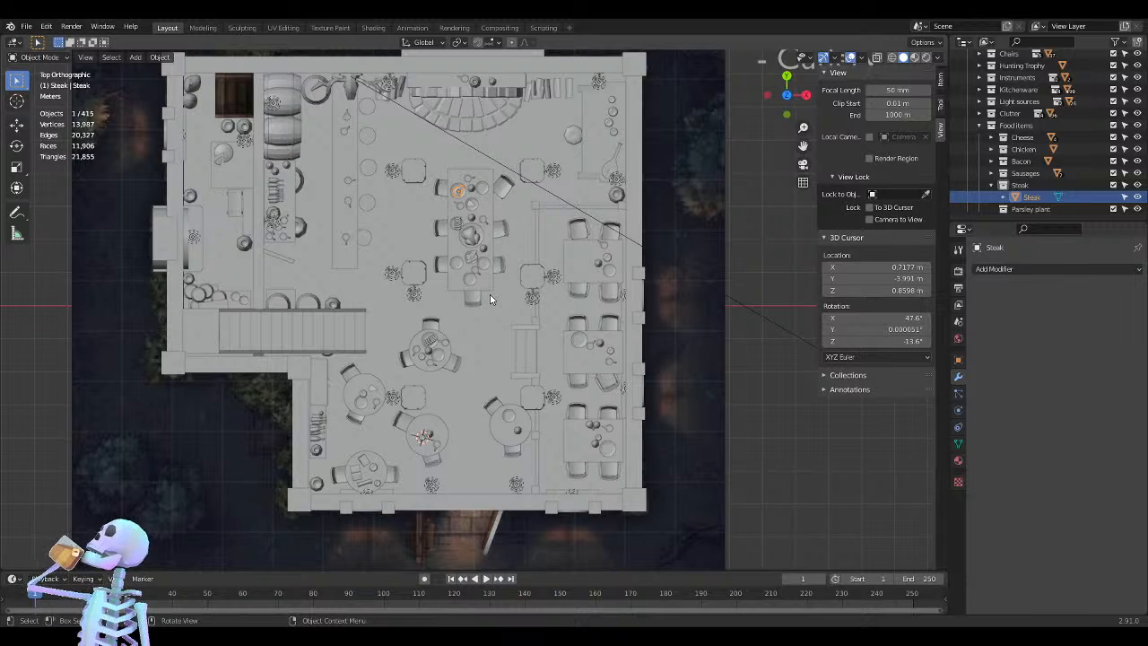
{"action": "key", "text": "shift+d"}
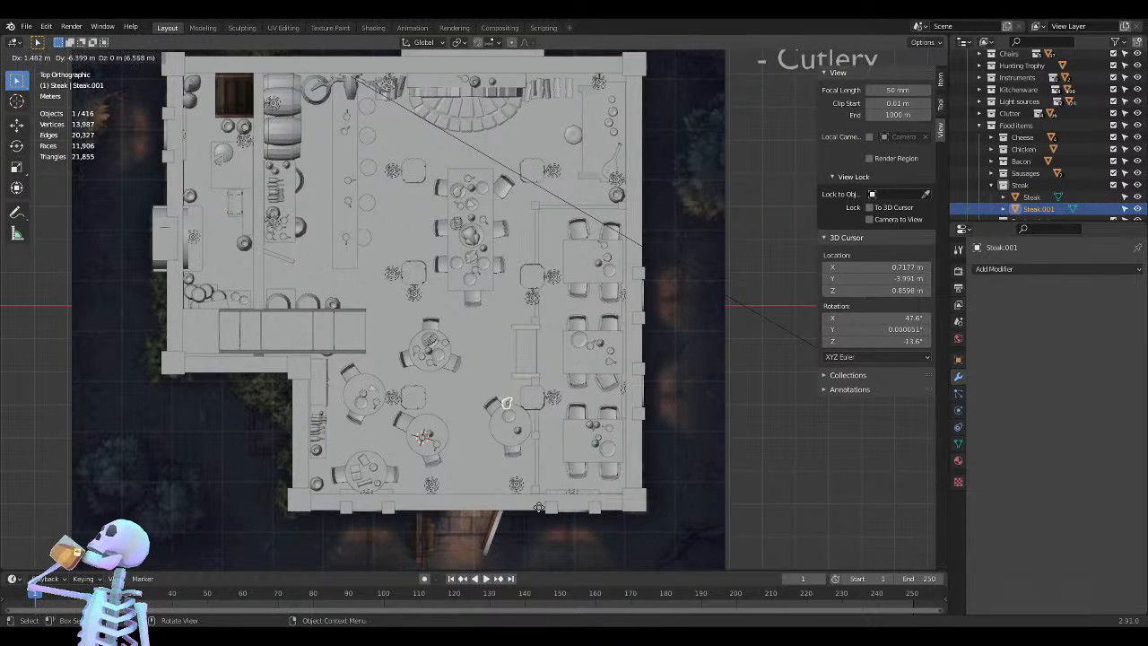
{"action": "left_click", "coordinate": [539, 507]}
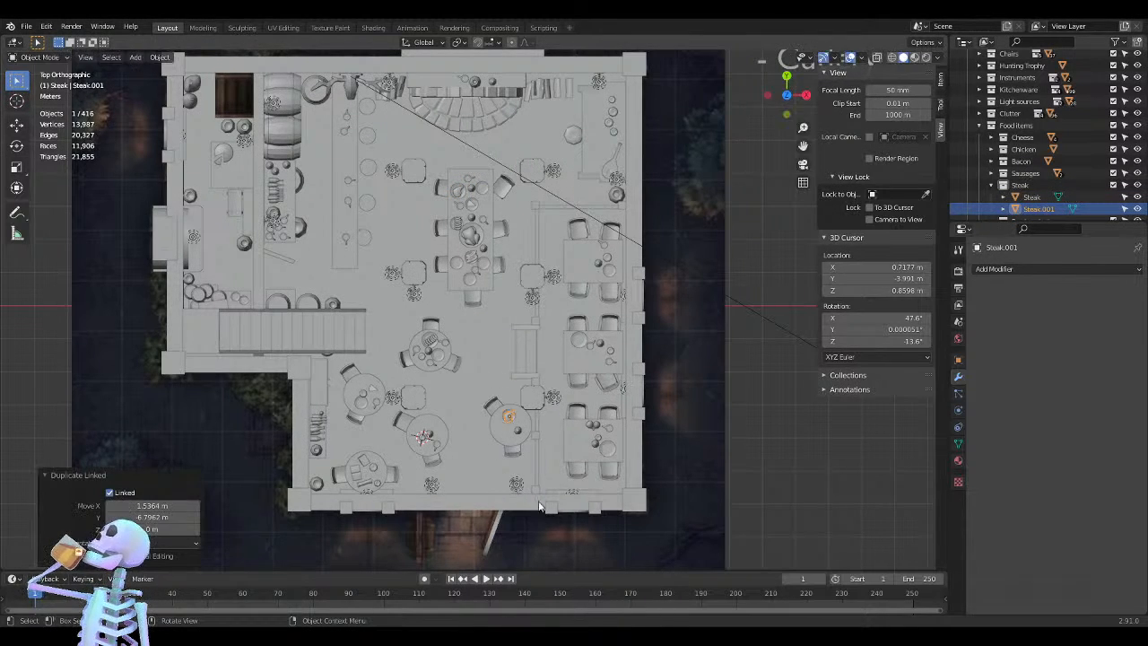
Rotate the duplicated steak -135° in top view and nudge it to fit its plate on the round table
{"action": "scroll", "coordinate": [539, 508], "scroll_direction": "up", "scroll_amount": 6}
{"action": "middle_click_drag", "start_coordinate": [520, 383], "coordinate": [487, 295], "text": "shift"}
{"action": "scroll", "coordinate": [412, 272], "scroll_direction": "up", "scroll_amount": 2}
{"action": "scroll", "coordinate": [541, 309], "scroll_direction": "up", "scroll_amount": 2}
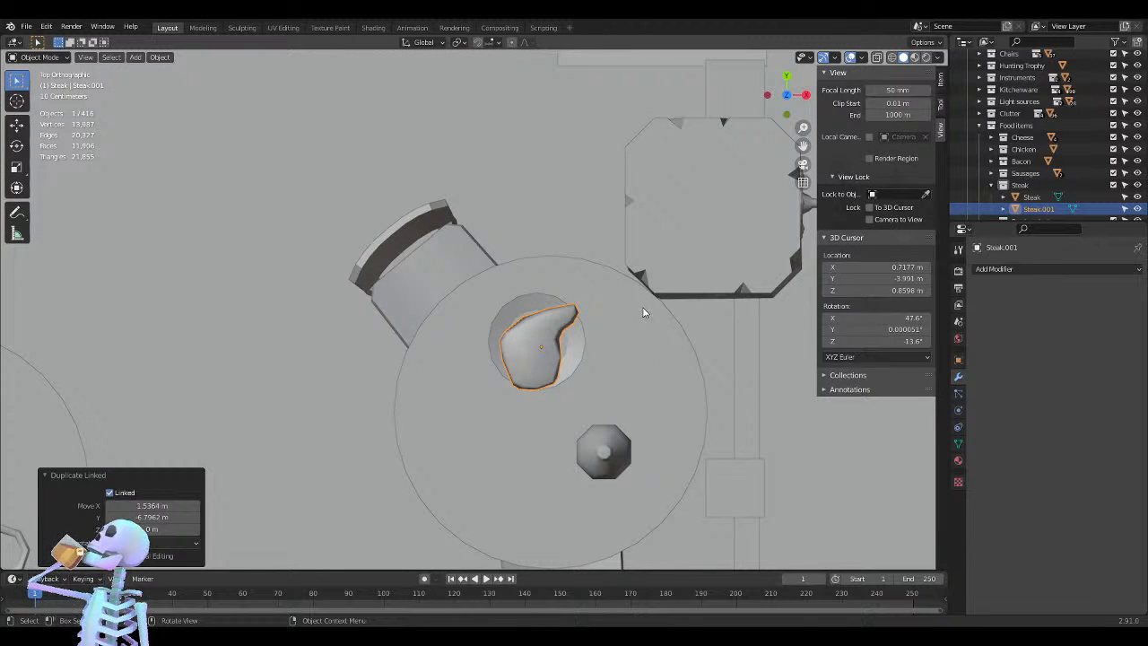
{"action": "key", "text": "r"}
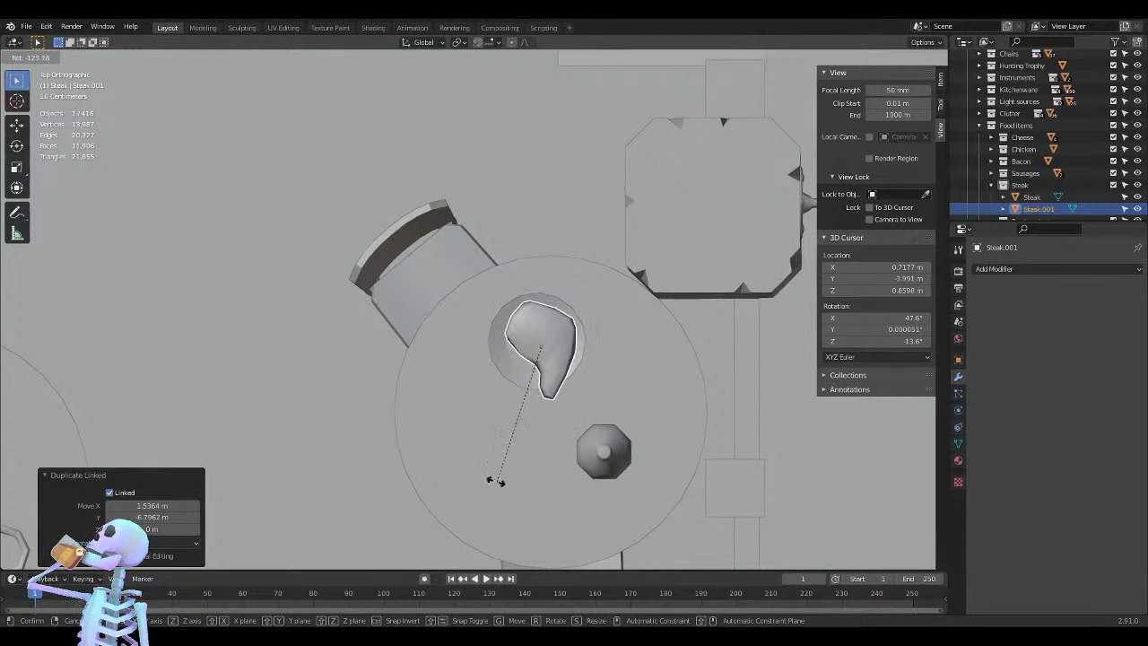
{"action": "left_click", "coordinate": [484, 483]}
{"action": "key", "text": "g"}
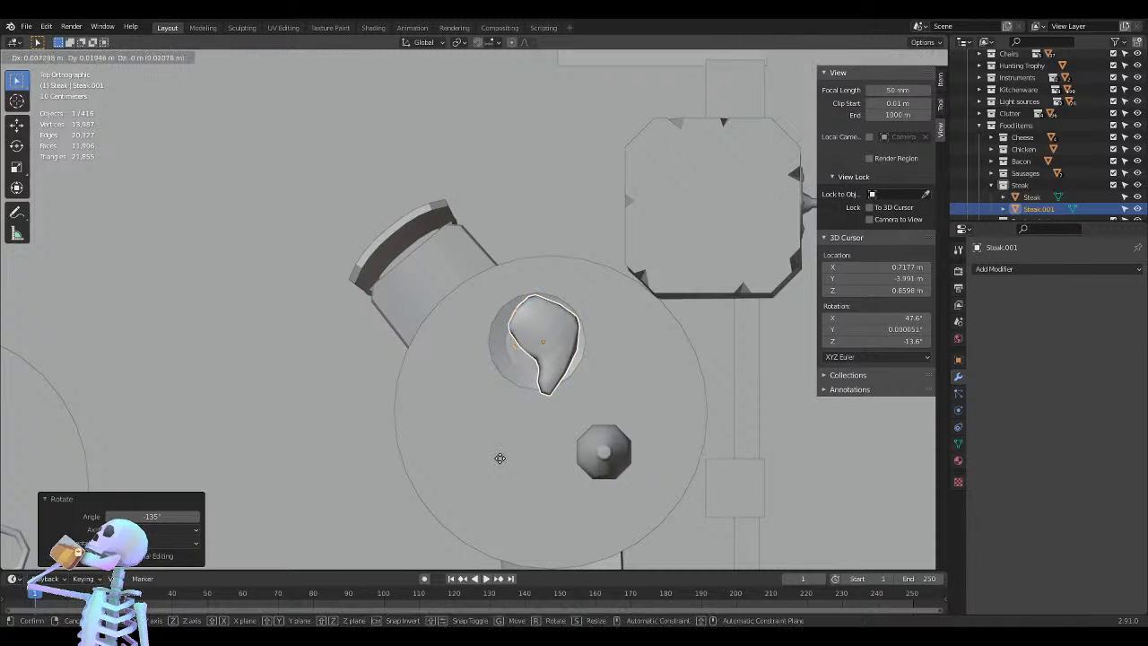
{"action": "left_click", "coordinate": [501, 458]}
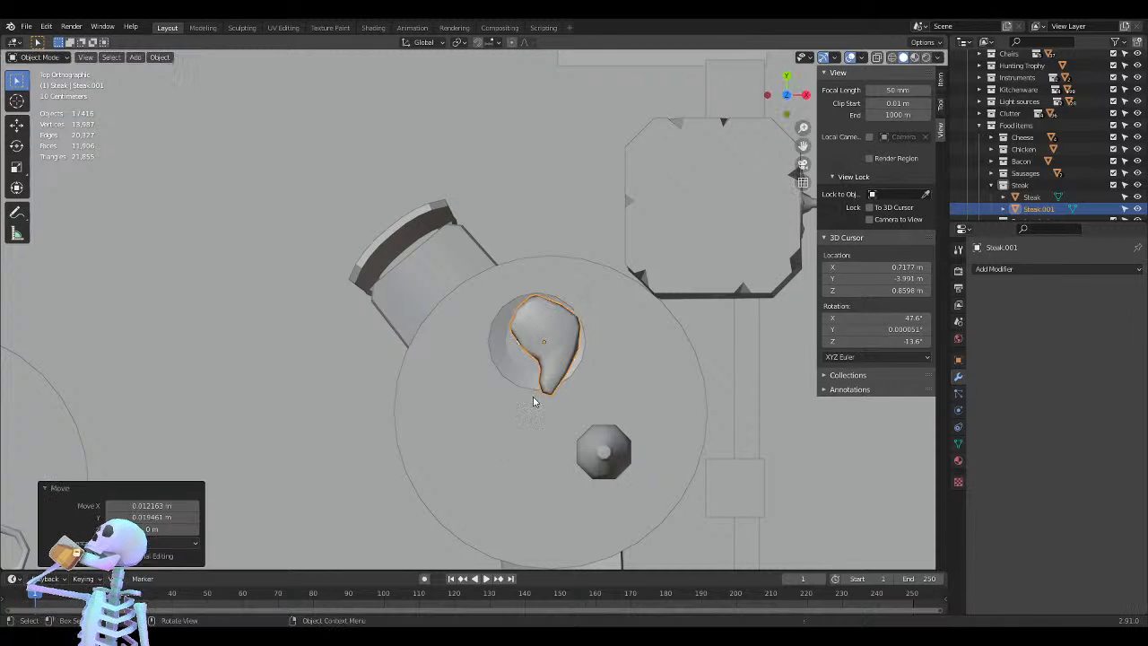
Scale the duplicated steak to 0.834, nudge it to sit centred on its round-table plate, and deselect it
{"action": "key", "text": "s"}
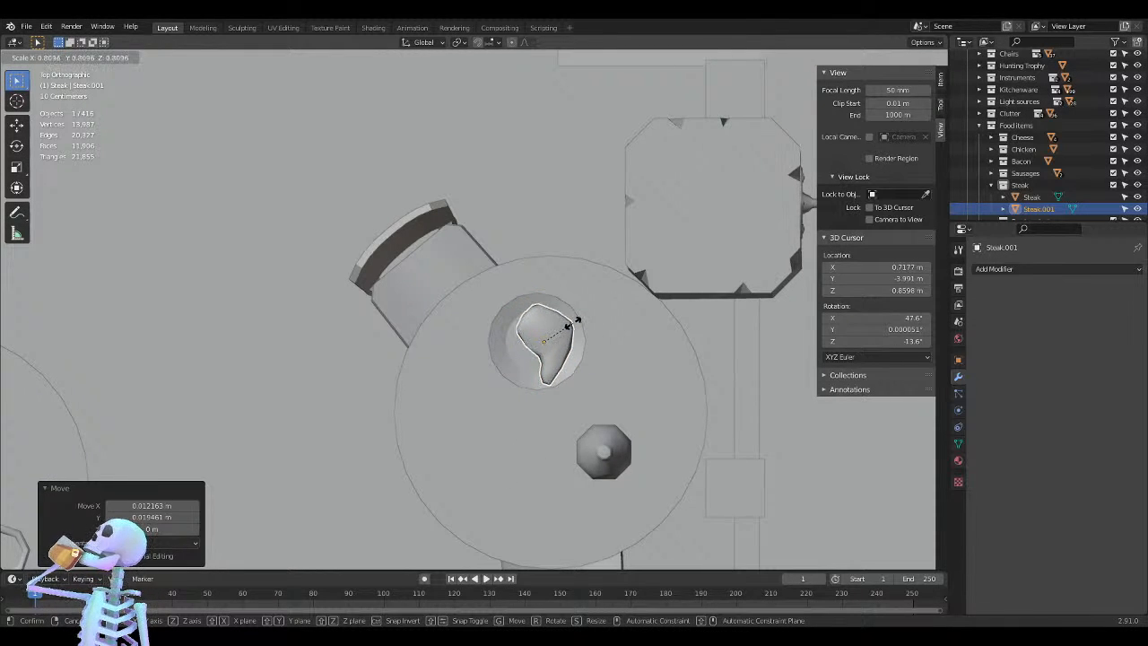
{"action": "left_click", "coordinate": [579, 321]}
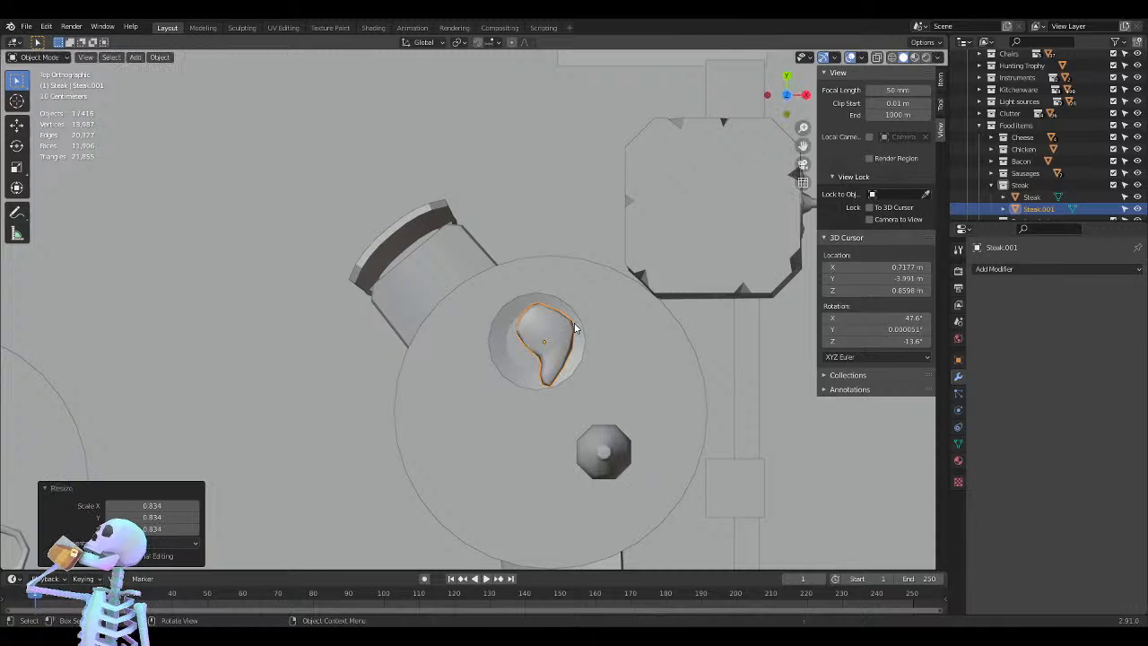
{"action": "key", "text": "g"}
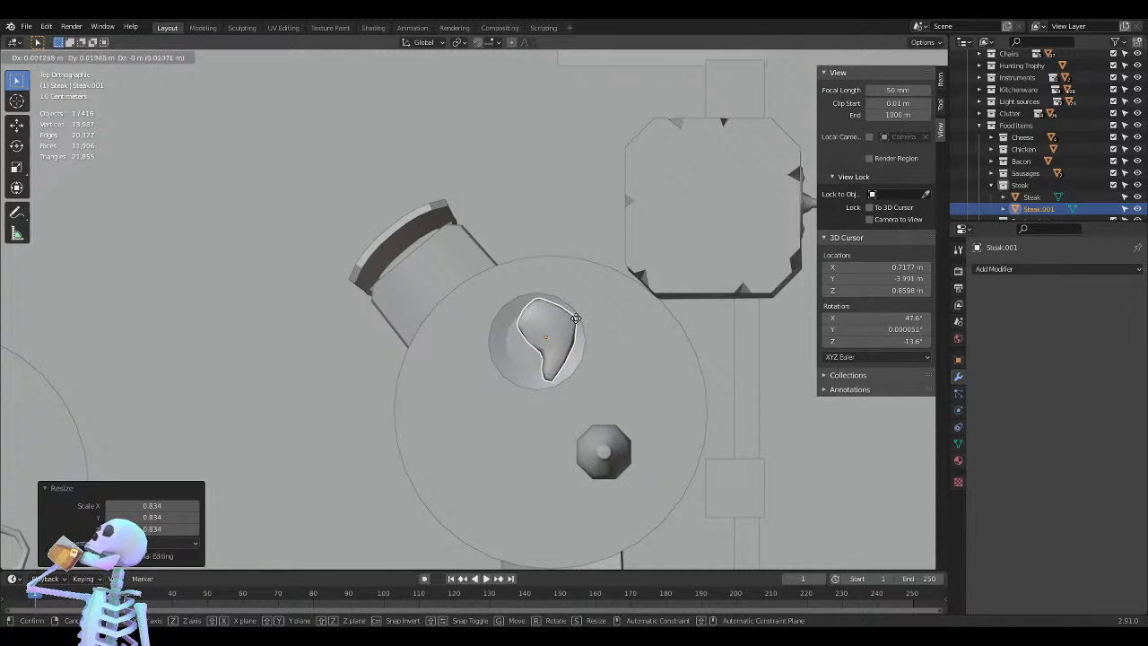
{"action": "left_click", "coordinate": [578, 322]}
{"action": "scroll", "coordinate": [538, 340], "scroll_direction": "down", "scroll_amount": 8}
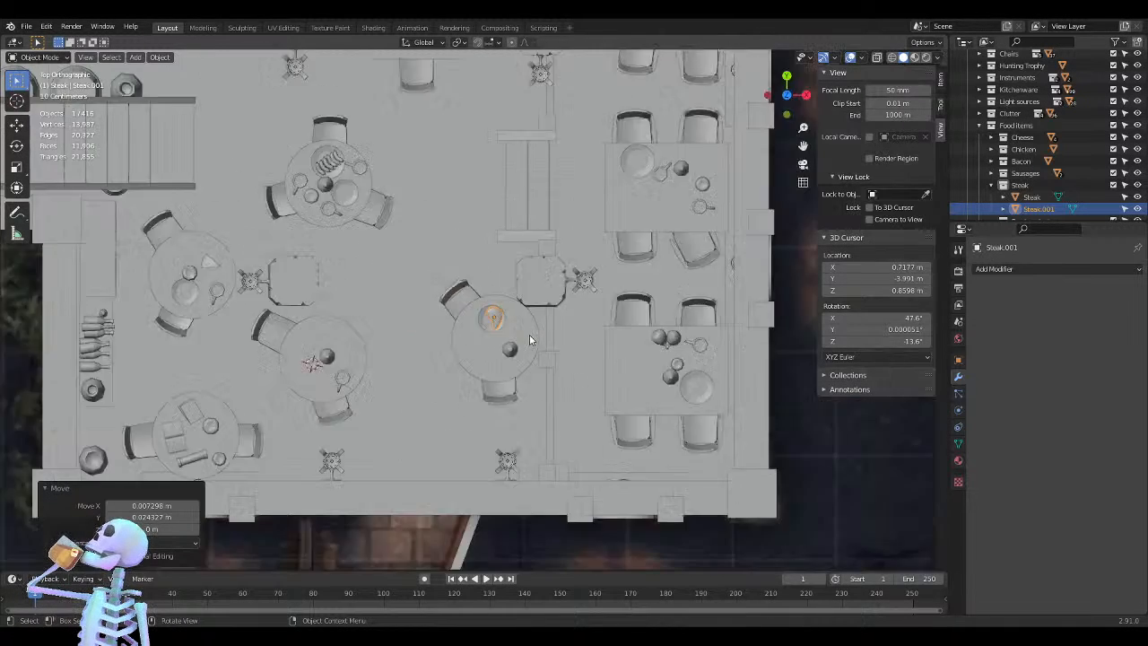
{"action": "left_click", "coordinate": [777, 387]}
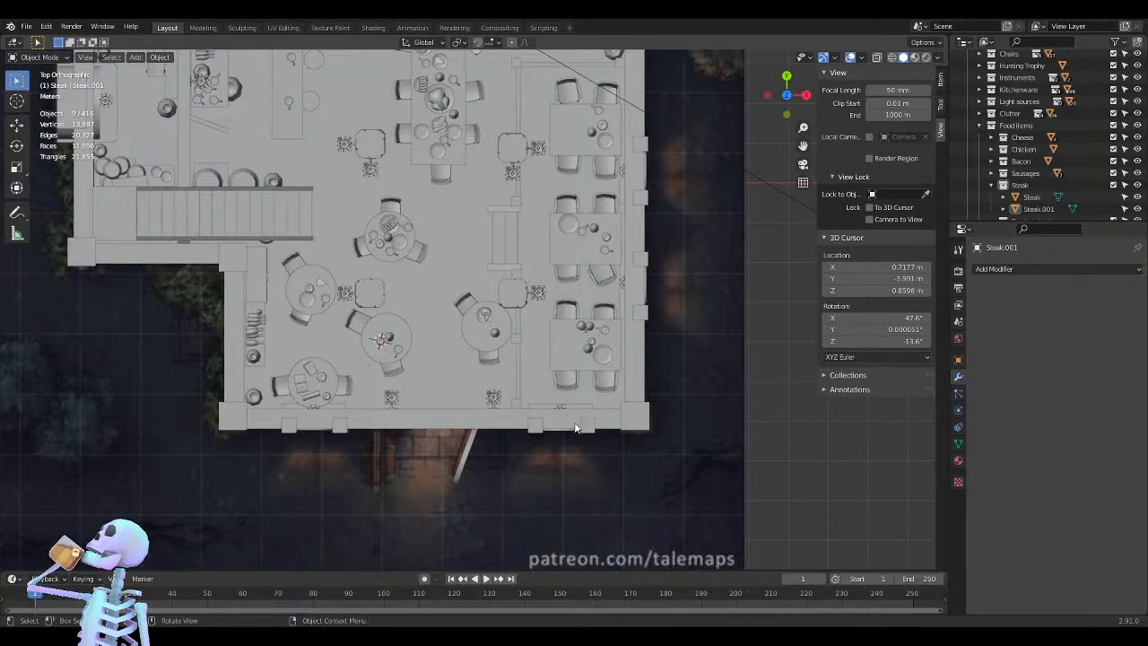
Look over the tavern's furnished interior and the prop list beside it, and save the file
{"action": "middle_click_drag", "start_coordinate": [411, 422], "coordinate": [494, 348]}
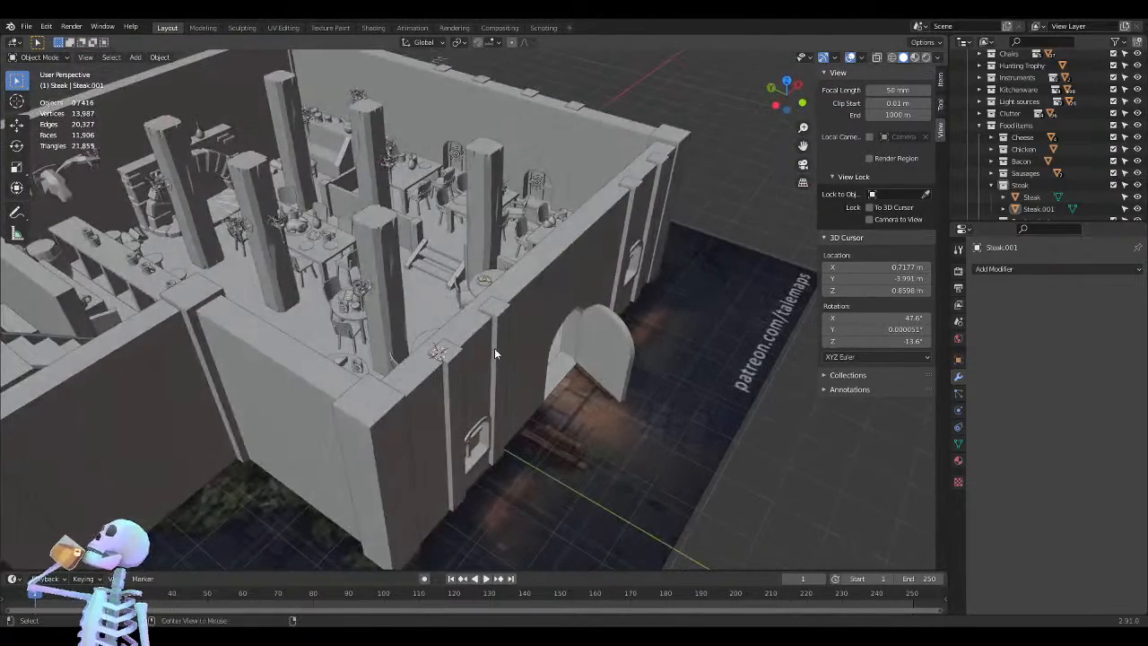
{"action": "key", "text": "alt+z"}
{"action": "key", "text": "alt+z"}
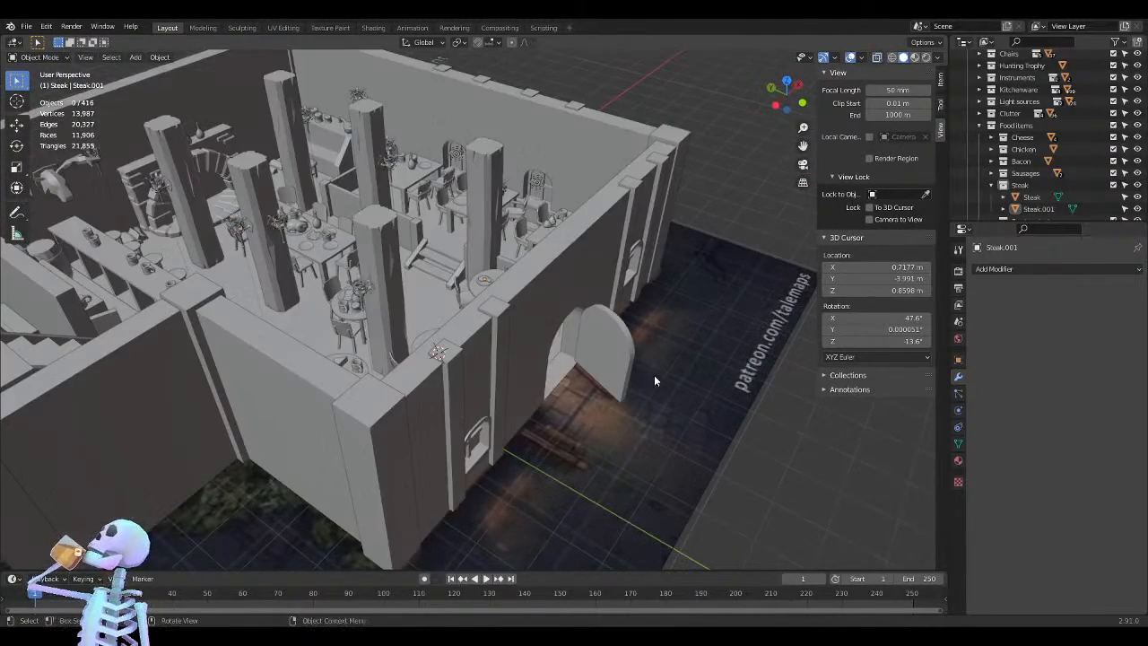
{"action": "left_click", "coordinate": [724, 300]}
{"action": "left_click", "coordinate": [744, 181]}
{"action": "middle_click_drag", "start_coordinate": [448, 319], "coordinate": [426, 367]}
{"action": "scroll", "coordinate": [485, 302], "scroll_direction": "up", "scroll_amount": 5}
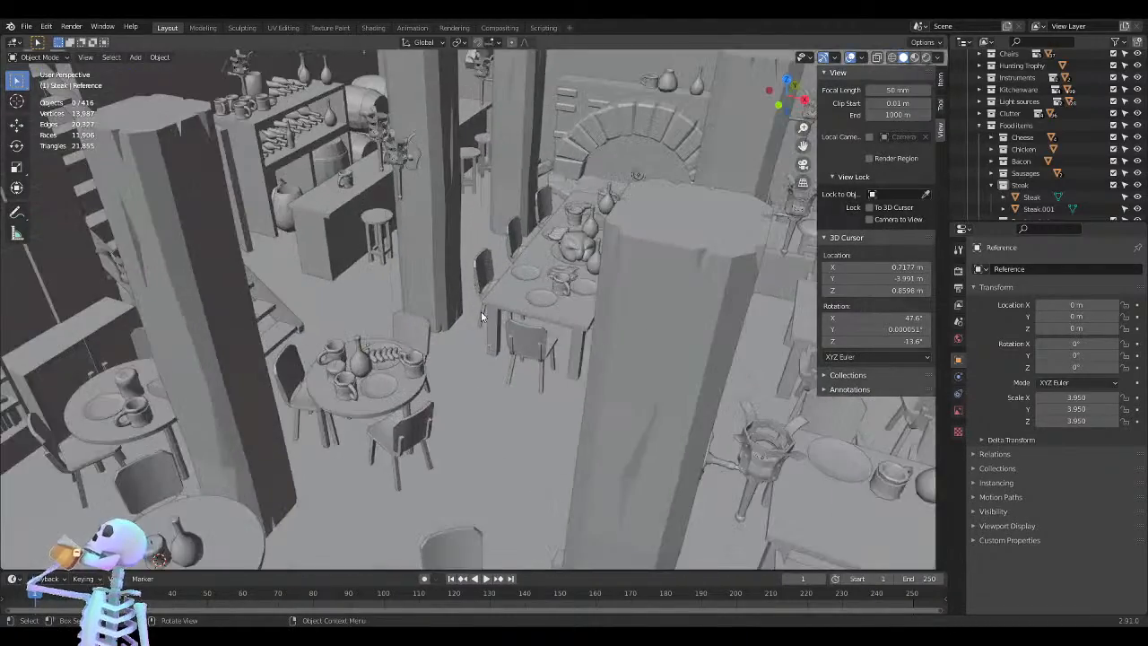
{"action": "middle_click_drag", "start_coordinate": [481, 311], "coordinate": [501, 342]}
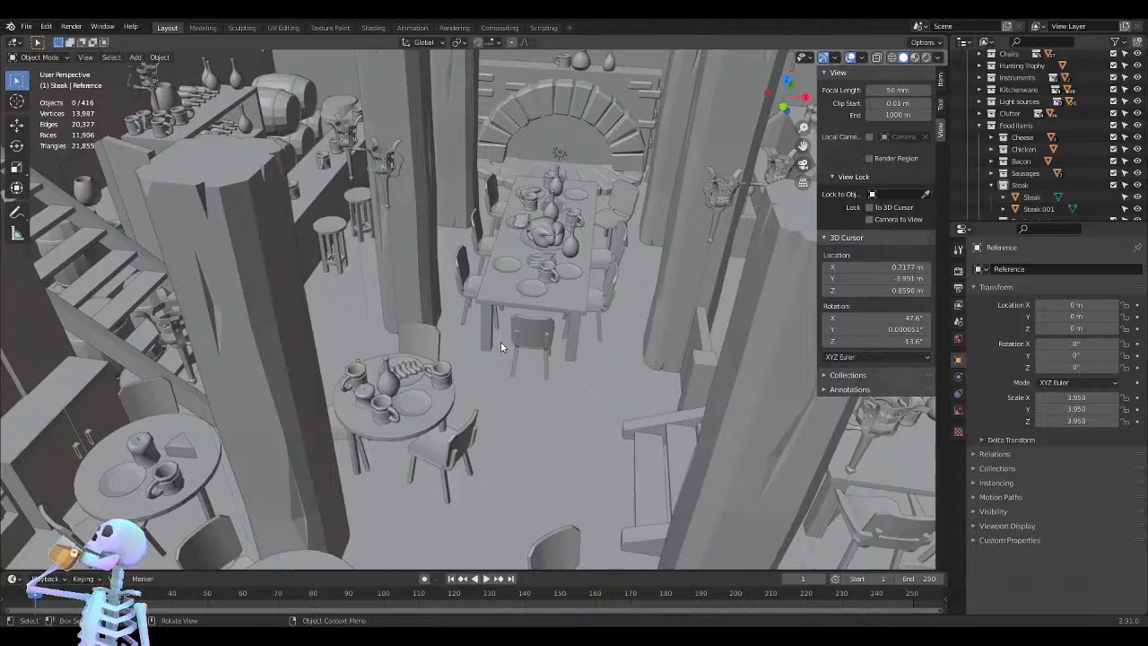
{"action": "scroll", "coordinate": [500, 342], "scroll_direction": "down", "scroll_amount": 3}
{"action": "scroll", "coordinate": [500, 354], "scroll_direction": "down", "scroll_amount": 3}
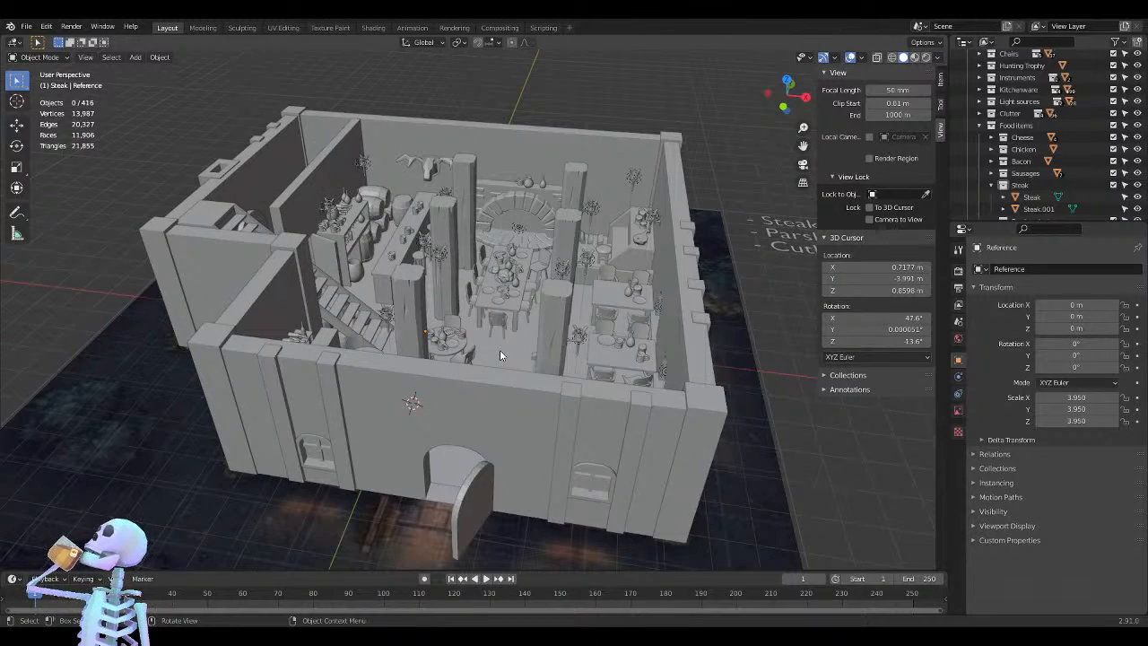
{"action": "scroll", "coordinate": [499, 357], "scroll_direction": "down", "scroll_amount": 3}
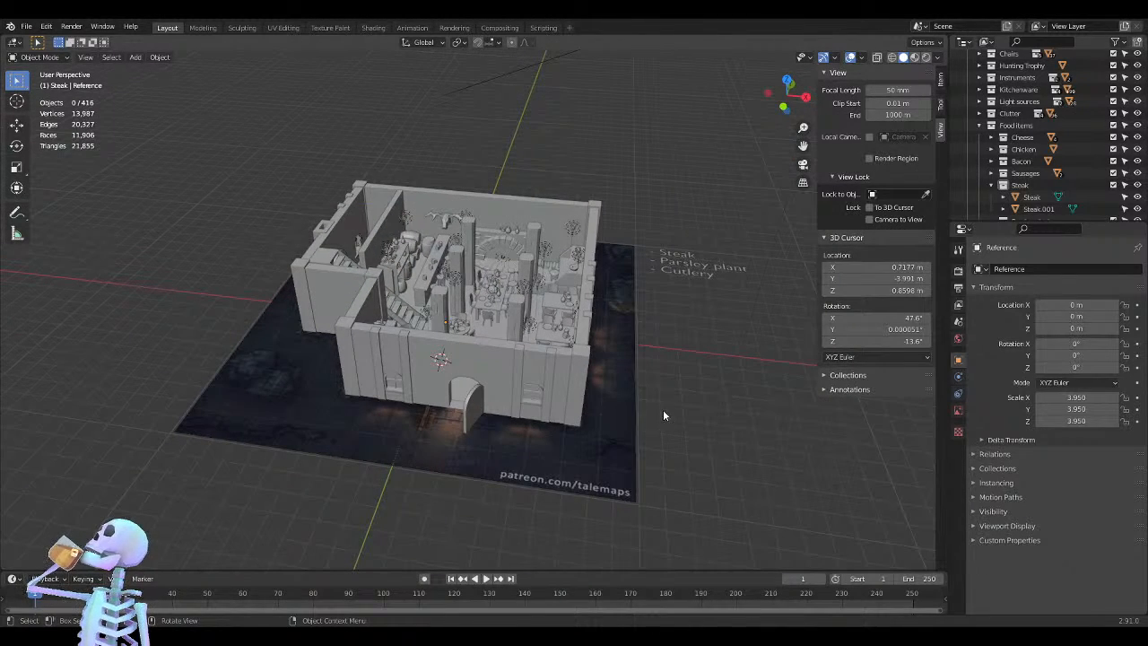
{"action": "middle_click_drag", "start_coordinate": [705, 416], "coordinate": [671, 424]}
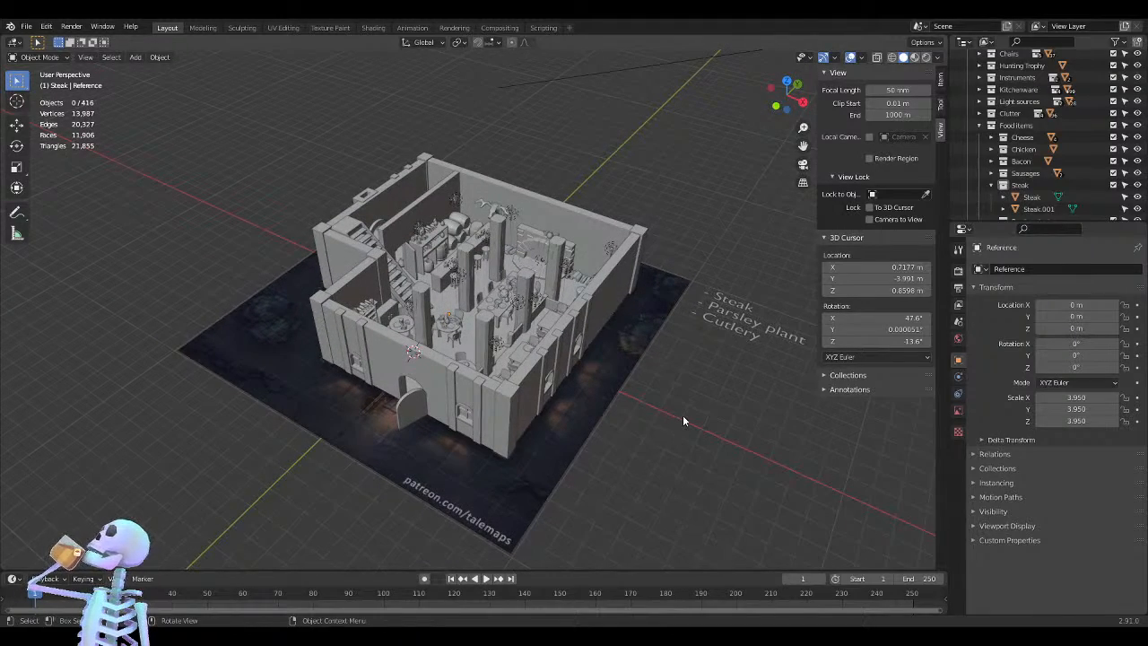
{"action": "key", "text": "ctrl+s"}
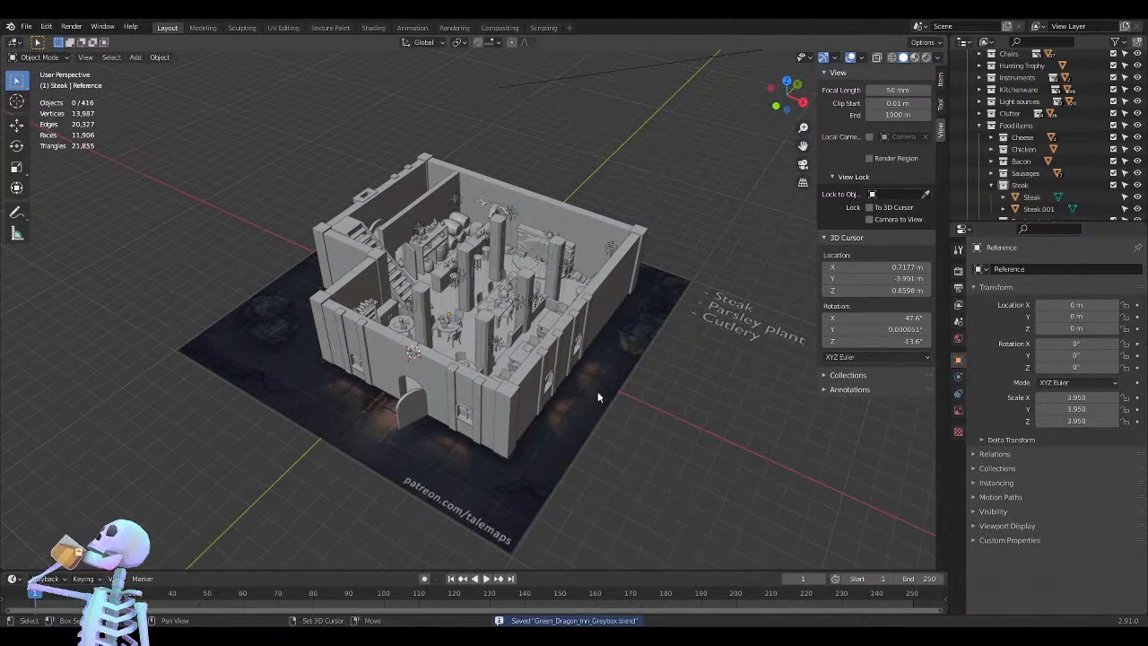
Remove the "- Steak" line from the prop list text beside the tavern, keeping Parsley plant and Cutlery
{"action": "middle_click_drag", "start_coordinate": [598, 391], "coordinate": [476, 409]}
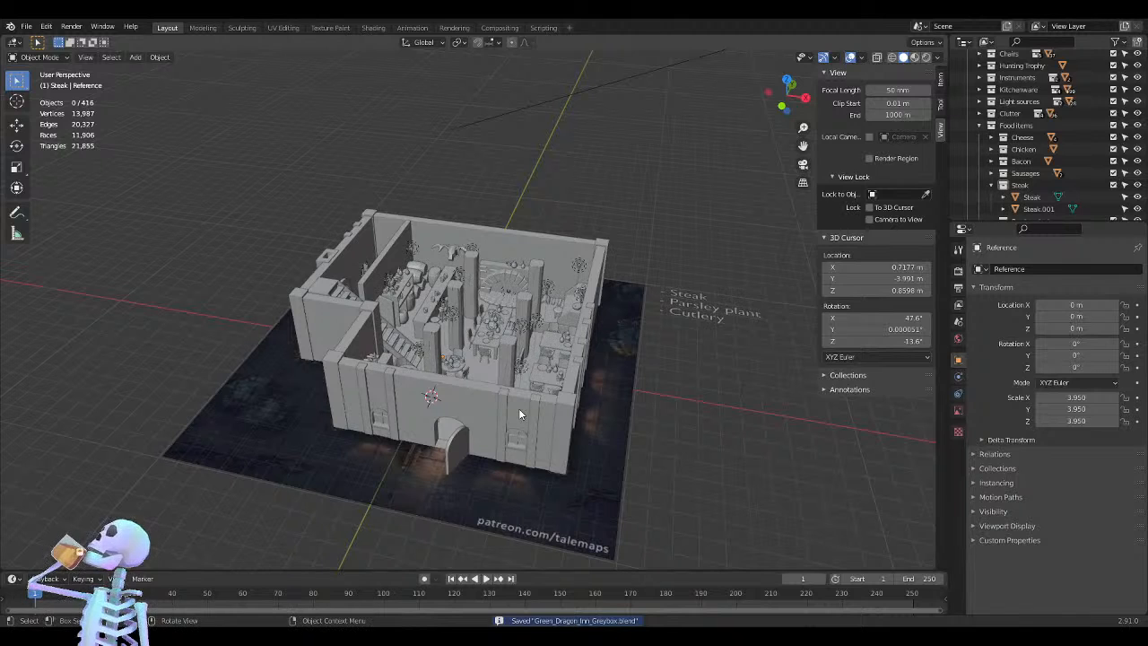
{"action": "left_click", "coordinate": [694, 313]}
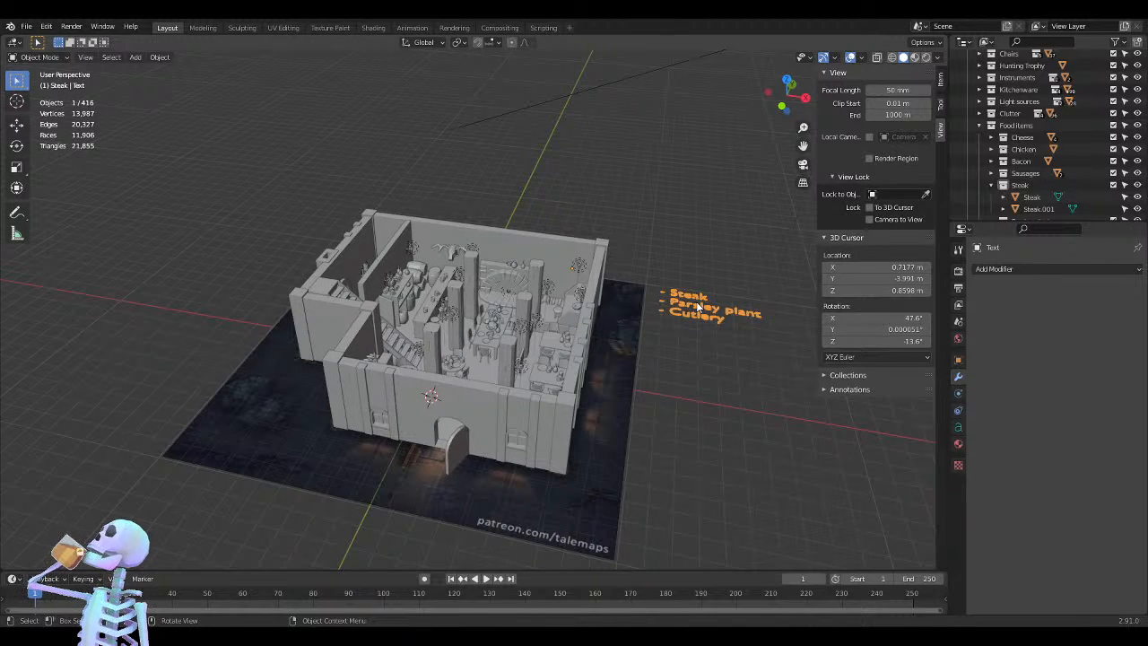
{"action": "key", "text": "Tab"}
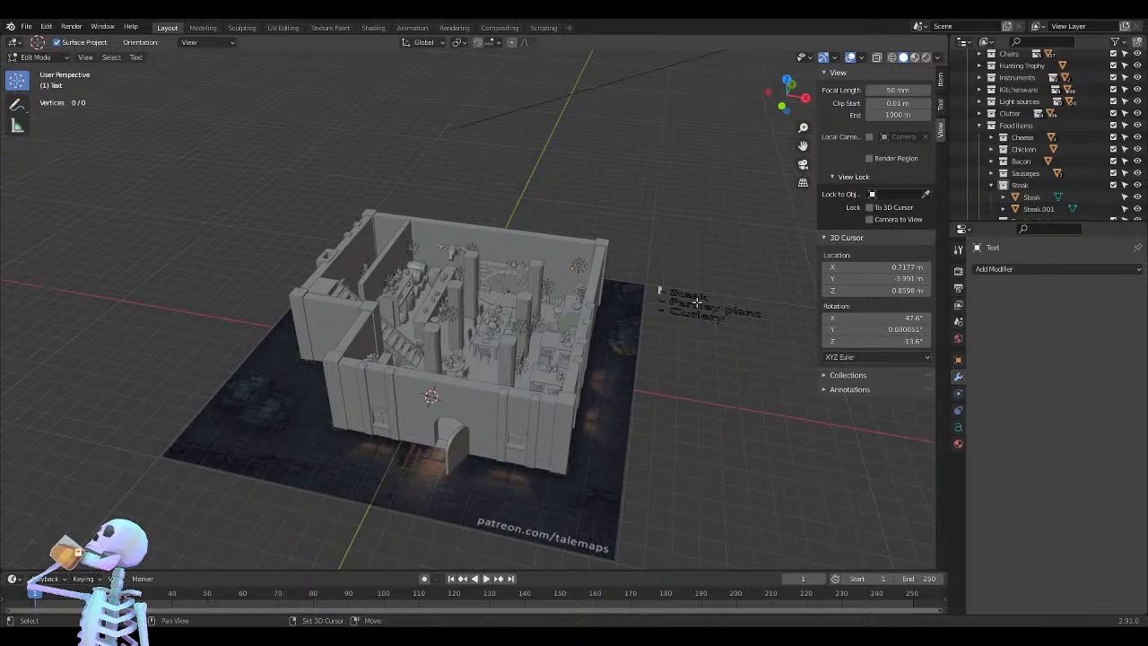
{"action": "key", "text": "shift+End"}
{"action": "key", "text": "Delete"}
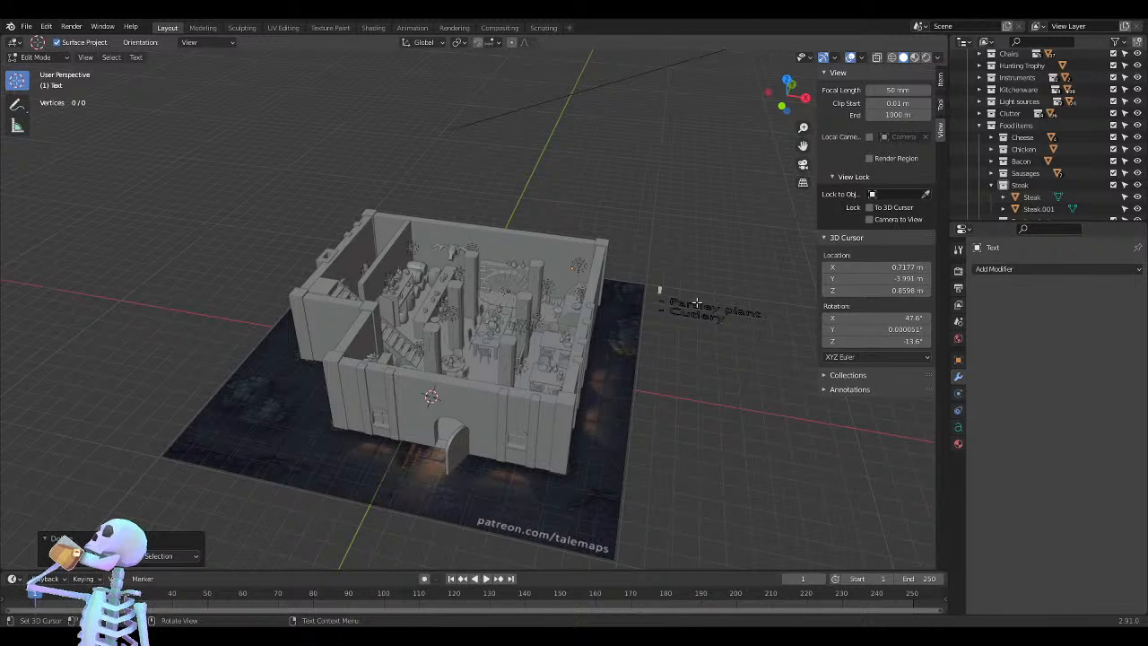
{"action": "key", "text": "Delete"}
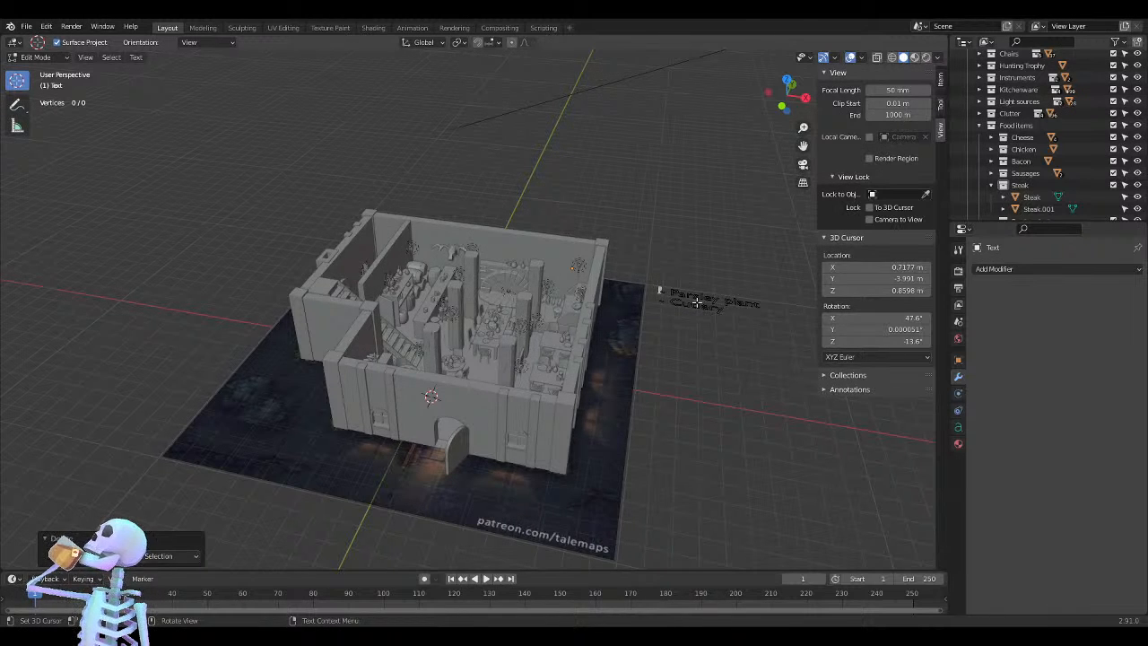
{"action": "key", "text": "Tab"}
Select all objects in the scene and make them single-user with Object & Data
{"action": "middle_click_drag", "start_coordinate": [605, 296], "coordinate": [575, 303]}
{"action": "scroll", "coordinate": [576, 304], "scroll_direction": "up", "scroll_amount": 3}
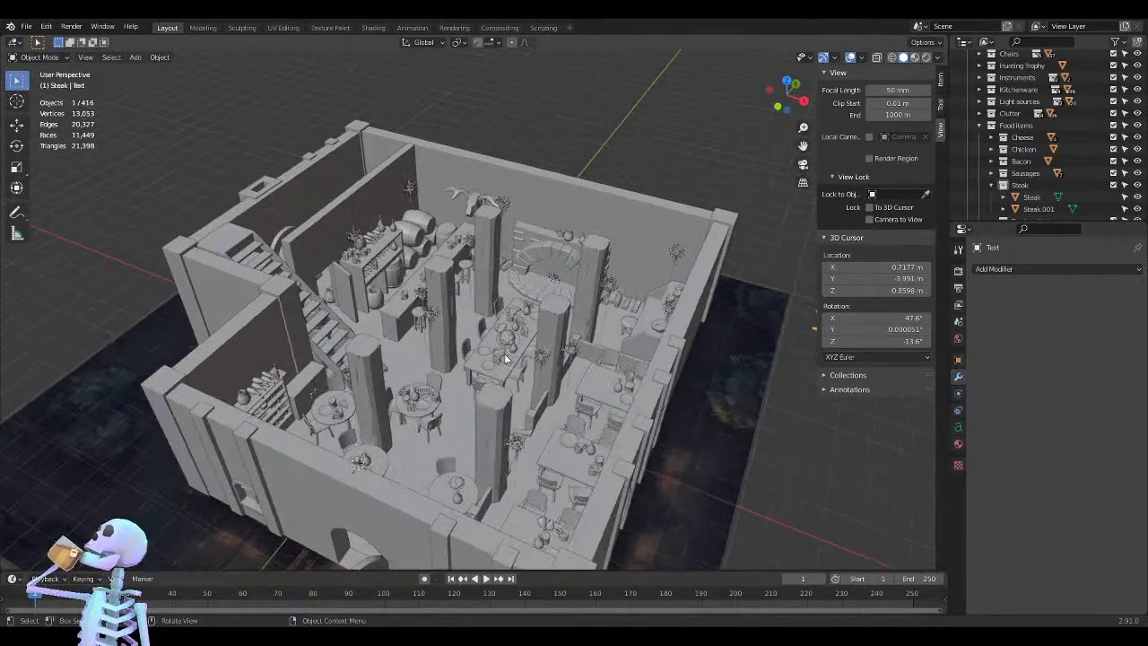
{"action": "mouse_move", "coordinate": [491, 345]}
{"action": "middle_mouse_down"}
{"action": "mouse_move", "coordinate": [446, 326]}
{"action": "mouse_move", "coordinate": [484, 348]}
{"action": "middle_mouse_up"}
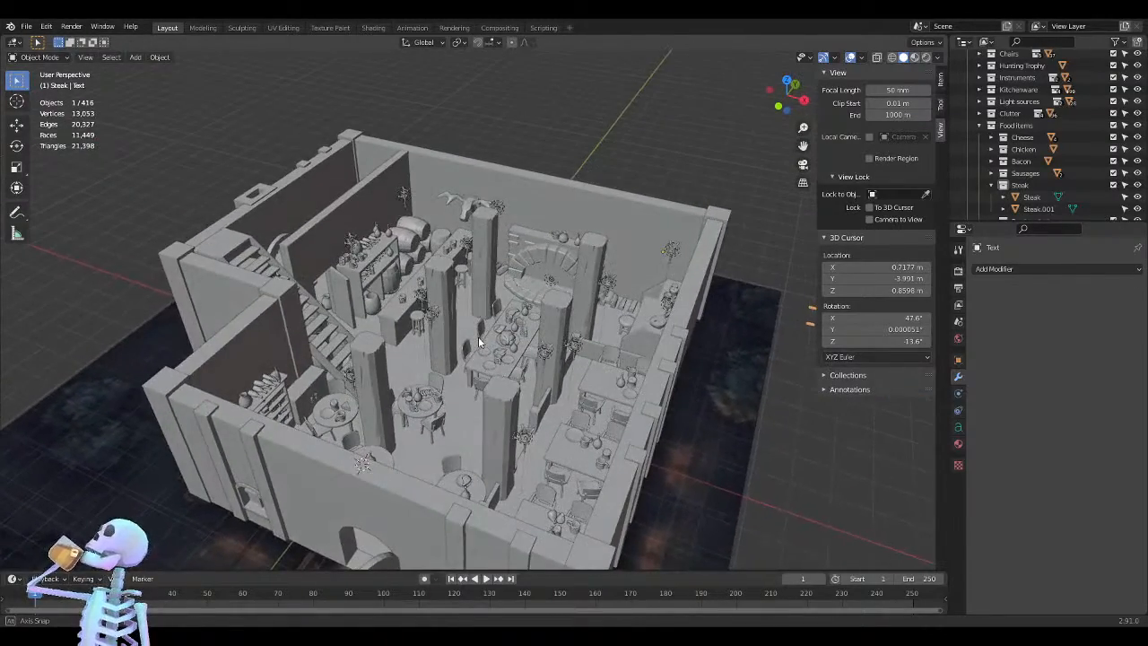
{"action": "scroll", "coordinate": [482, 348], "scroll_direction": "down", "scroll_amount": 6}
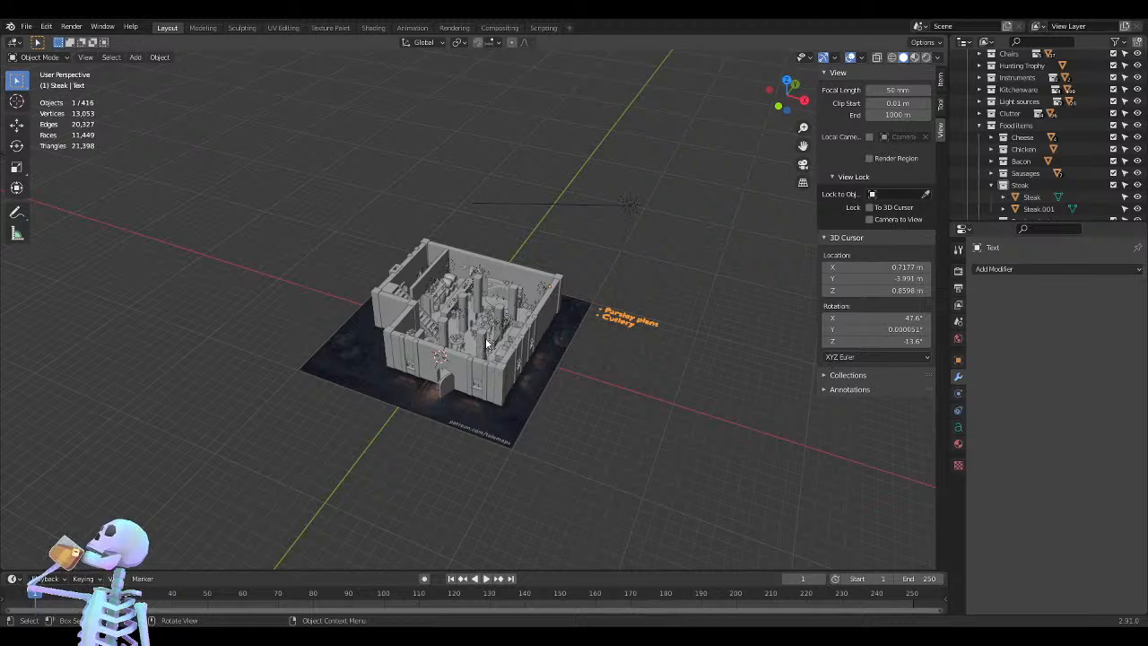
{"action": "key", "text": "a"}
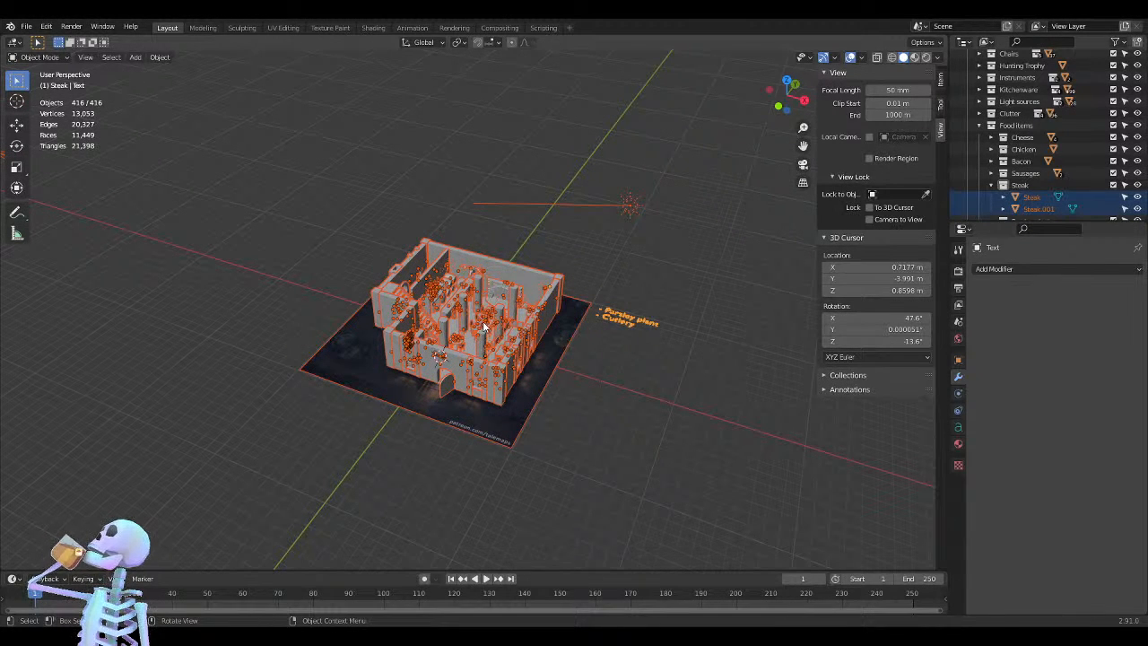
{"action": "key", "text": "Tab"}
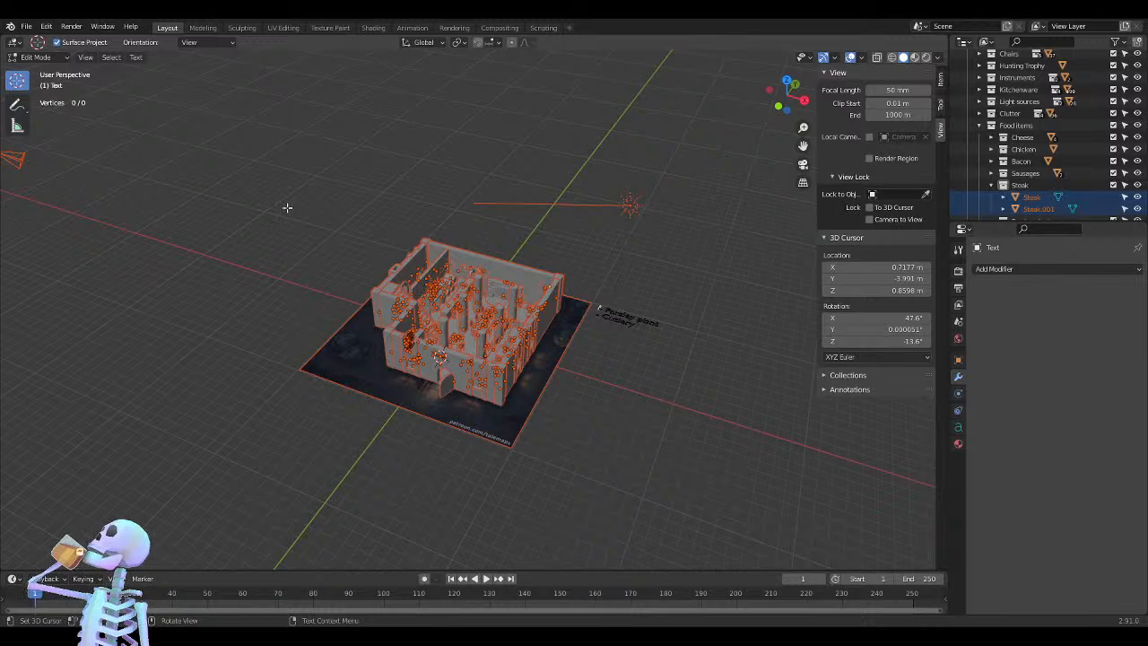
{"action": "key", "text": "Tab"}
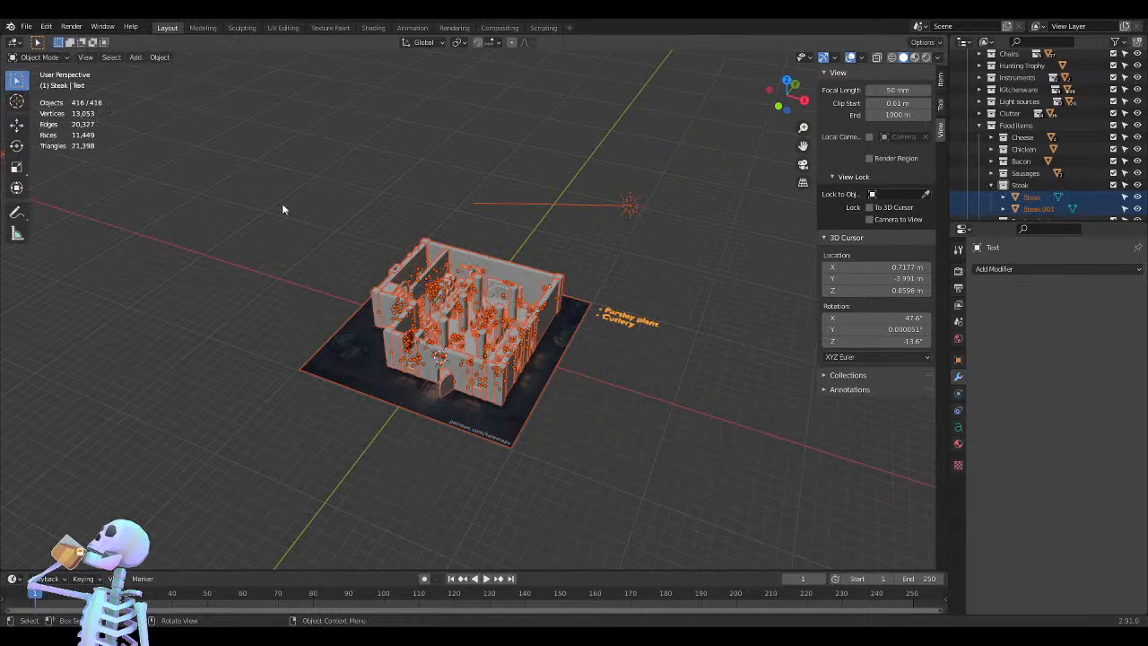
{"action": "left_click", "coordinate": [162, 57]}
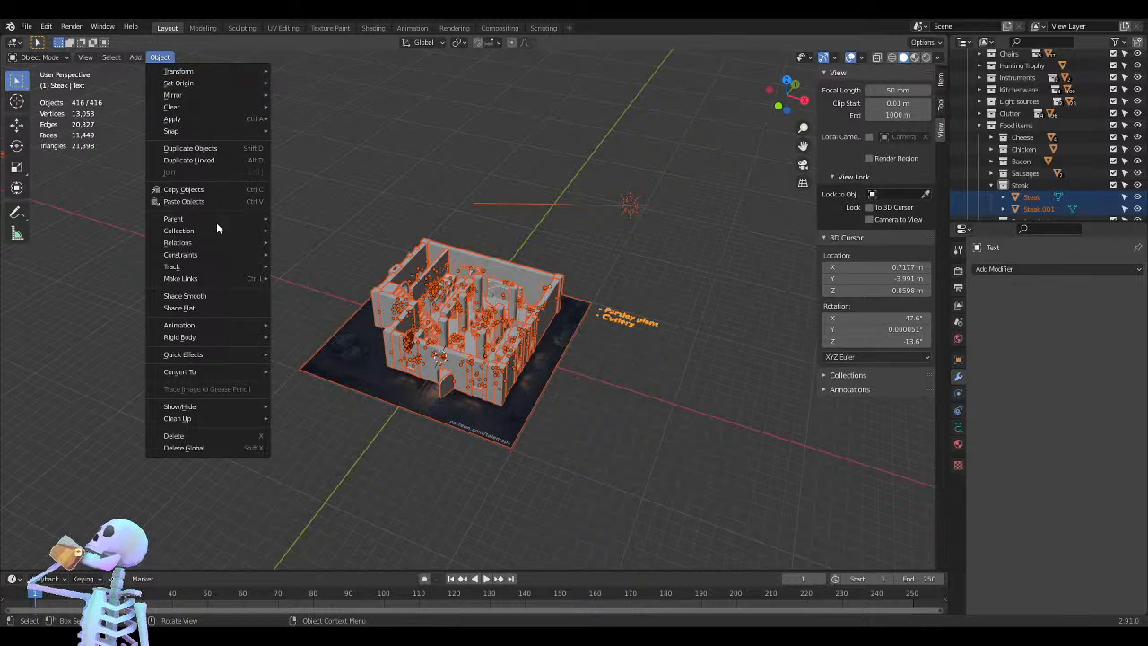
{"action": "mouse_move", "coordinate": [218, 243]}
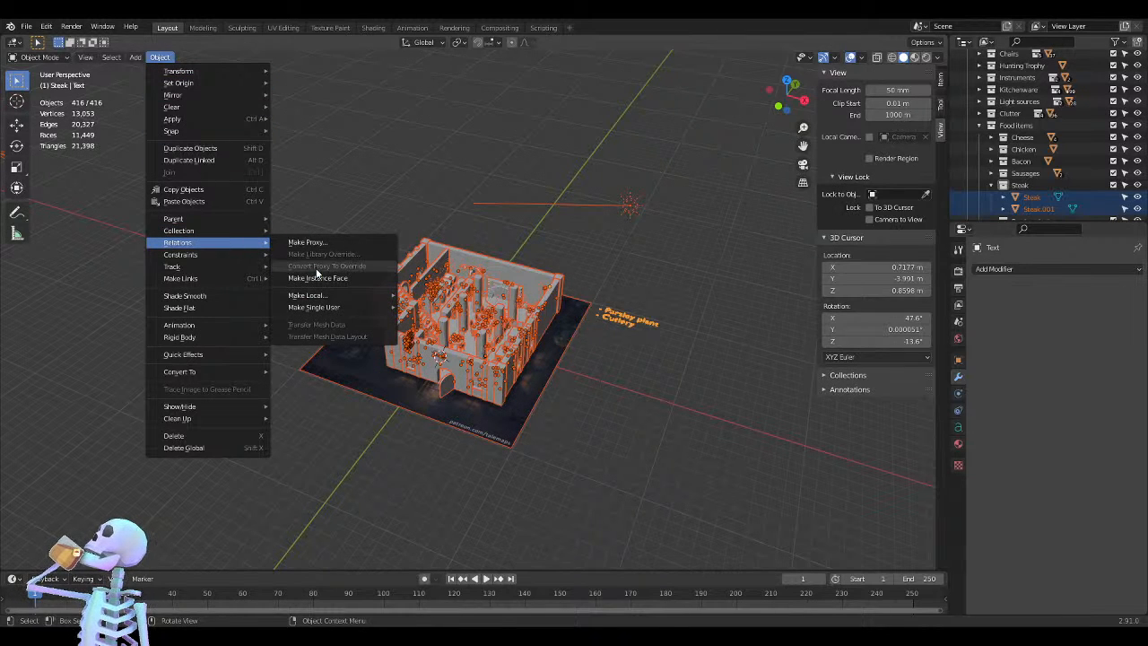
{"action": "mouse_move", "coordinate": [342, 310]}
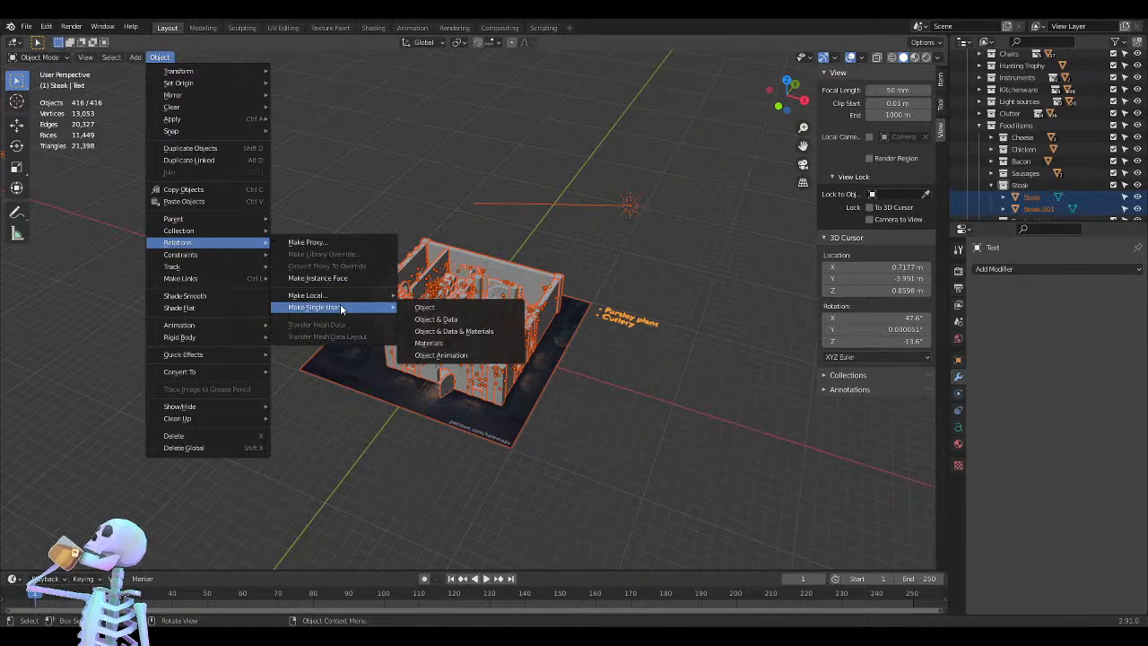
{"action": "left_click", "coordinate": [456, 320]}
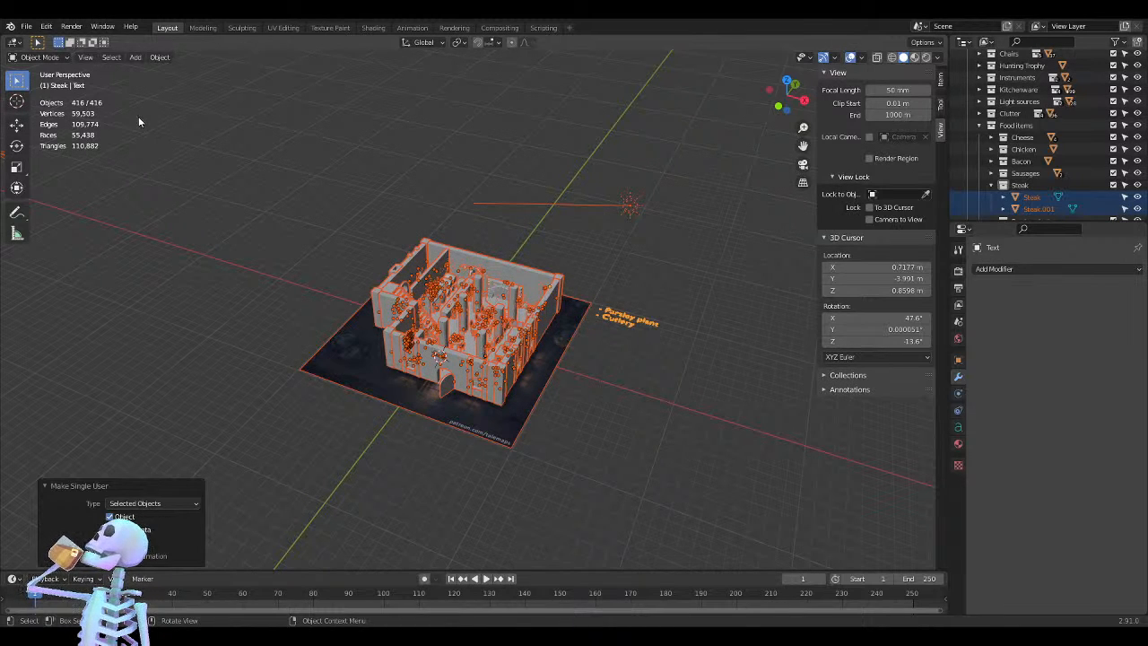
Examine the scene's full geometry statistics, undo the single-user conversion and deselect everything
{"action": "scroll", "coordinate": [228, 166], "scroll_direction": "up", "scroll_amount": 3}
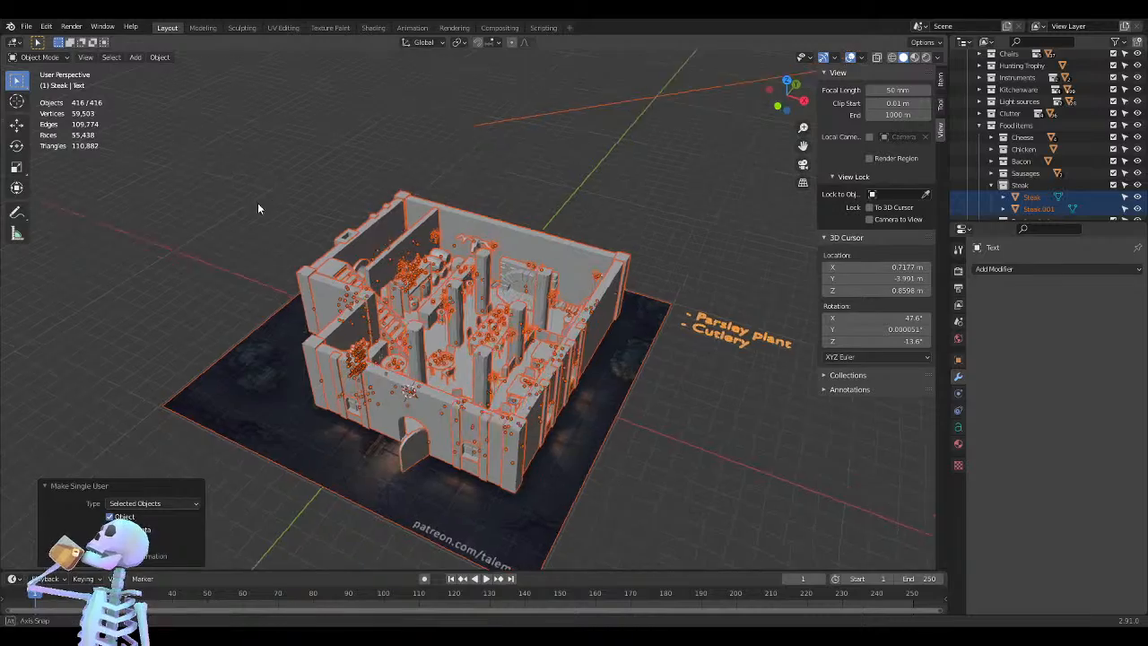
{"action": "mouse_move", "coordinate": [258, 205]}
{"action": "middle_mouse_down"}
{"action": "mouse_move", "coordinate": [203, 225]}
{"action": "mouse_move", "coordinate": [215, 246]}
{"action": "mouse_move", "coordinate": [255, 207]}
{"action": "middle_mouse_up"}
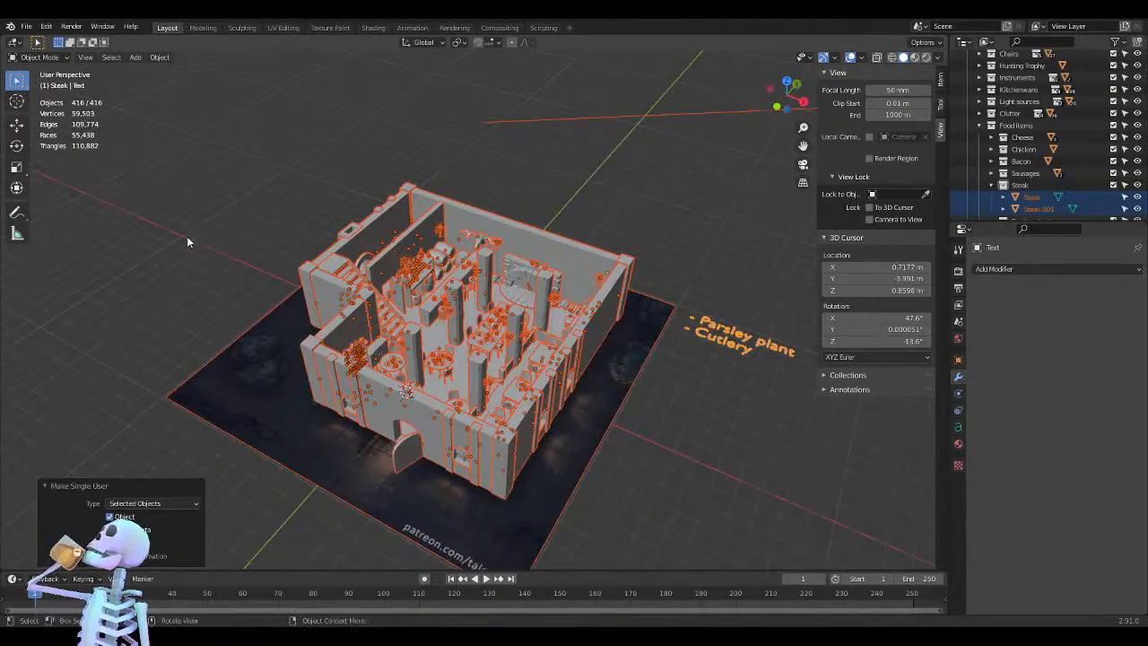
{"action": "scroll", "coordinate": [185, 235], "scroll_direction": "up", "scroll_amount": 4}
{"action": "mouse_move", "coordinate": [182, 235]}
{"action": "middle_mouse_down"}
{"action": "mouse_move", "coordinate": [158, 243]}
{"action": "mouse_move", "coordinate": [176, 261]}
{"action": "mouse_move", "coordinate": [259, 228]}
{"action": "mouse_move", "coordinate": [452, 260]}
{"action": "mouse_move", "coordinate": [377, 240]}
{"action": "mouse_move", "coordinate": [256, 294]}
{"action": "mouse_move", "coordinate": [189, 250]}
{"action": "middle_mouse_up"}
{"action": "key", "text": "ctrl+z"}
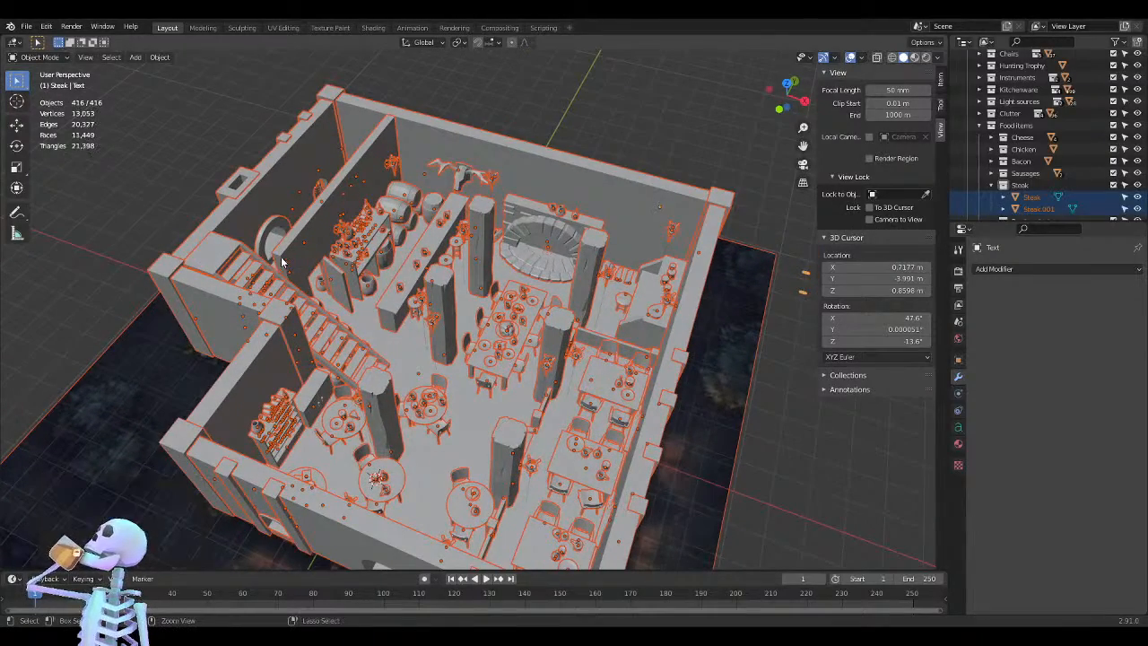
{"action": "left_click", "coordinate": [64, 255]}
Inspect the bar counter, bottle shelves and barrels up close, and save the file
{"action": "scroll", "coordinate": [70, 260], "scroll_direction": "down", "scroll_amount": 3}
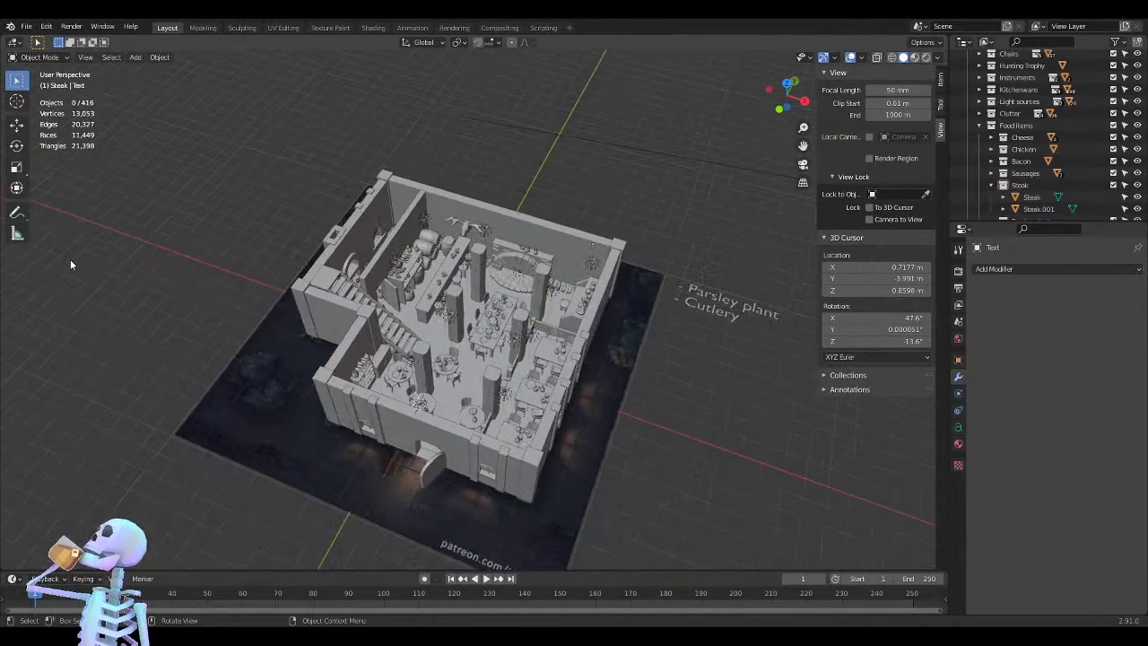
{"action": "middle_click_drag", "start_coordinate": [260, 324], "coordinate": [157, 175]}
{"action": "scroll", "coordinate": [248, 301], "scroll_direction": "up", "scroll_amount": 3}
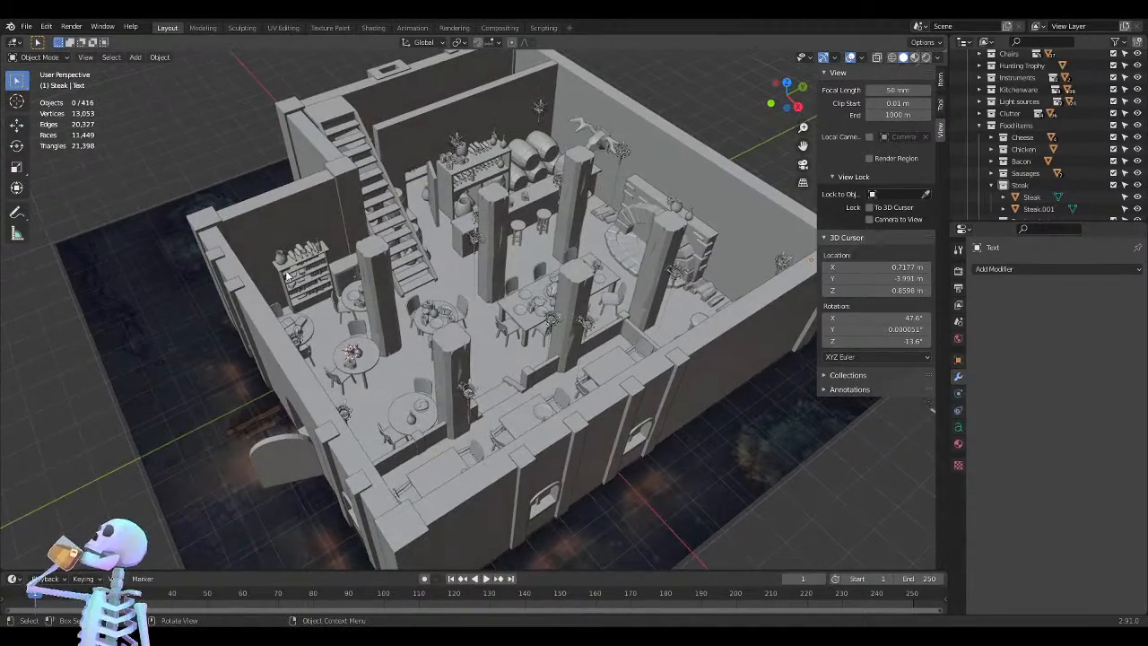
{"action": "scroll", "coordinate": [259, 313], "scroll_direction": "up", "scroll_amount": 5}
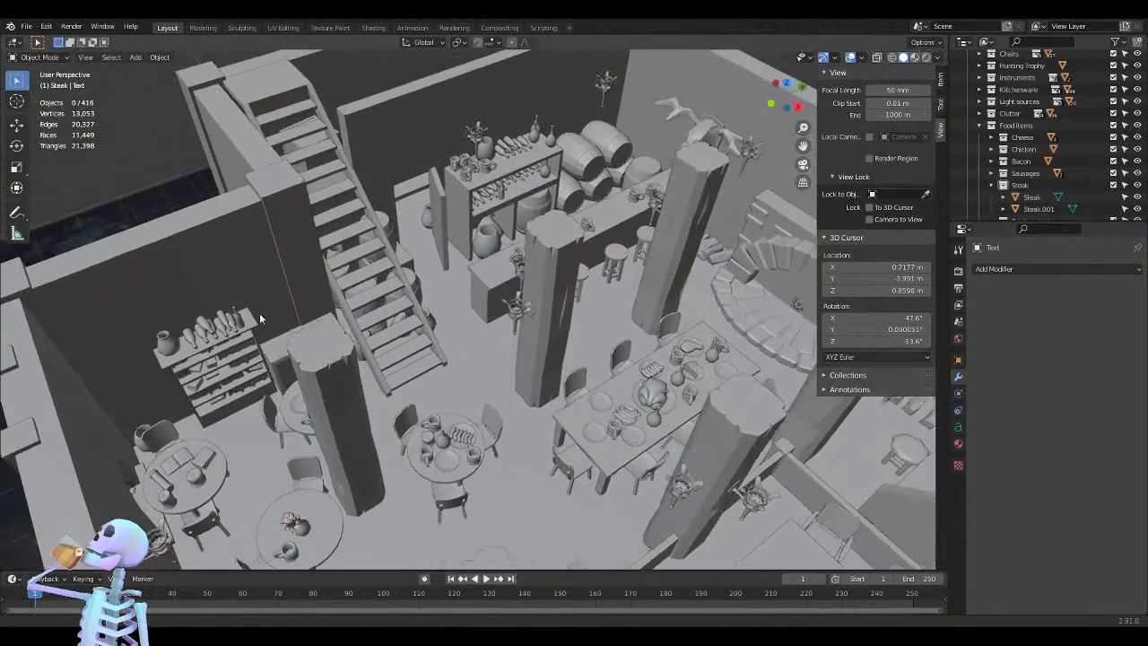
{"action": "middle_click_drag", "start_coordinate": [260, 312], "coordinate": [510, 344]}
{"action": "scroll", "coordinate": [359, 280], "scroll_direction": "up", "scroll_amount": 4}
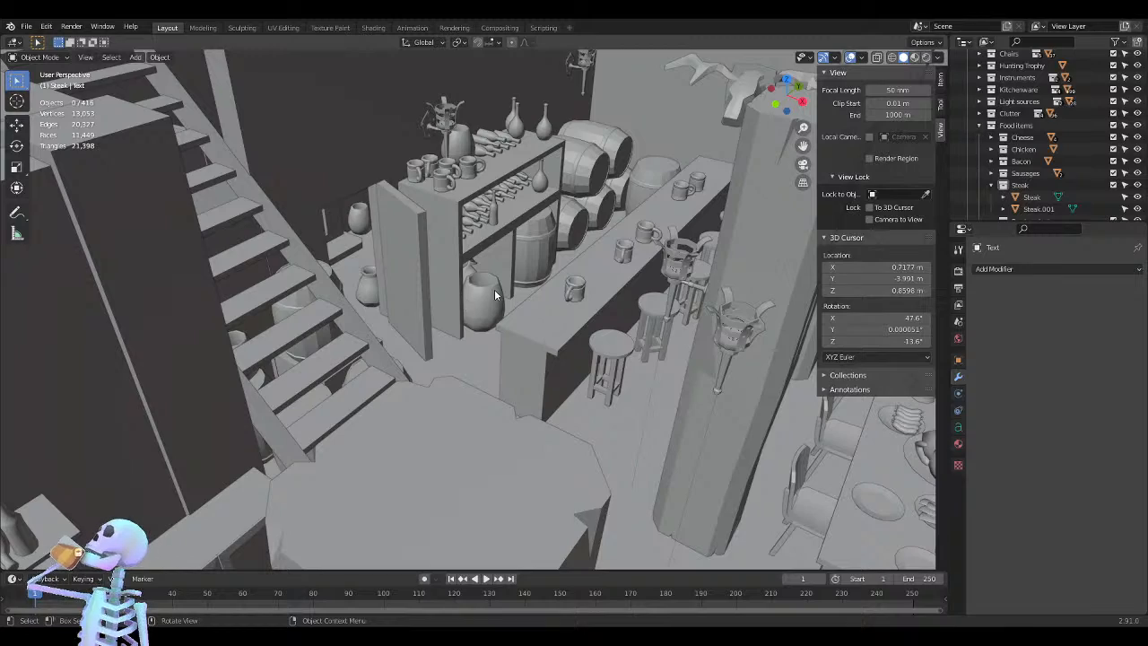
{"action": "key", "text": "ctrl+s"}
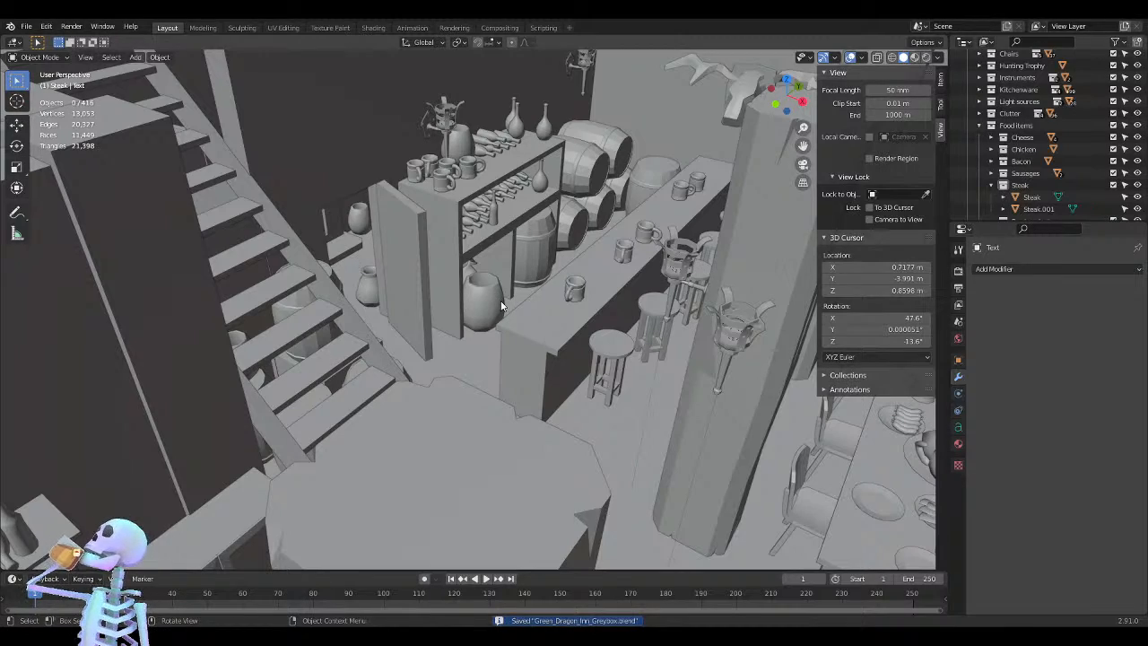
View the whole tavern from the entrance and staircase sides, and save the file again
{"action": "scroll", "coordinate": [500, 306], "scroll_direction": "down", "scroll_amount": 10}
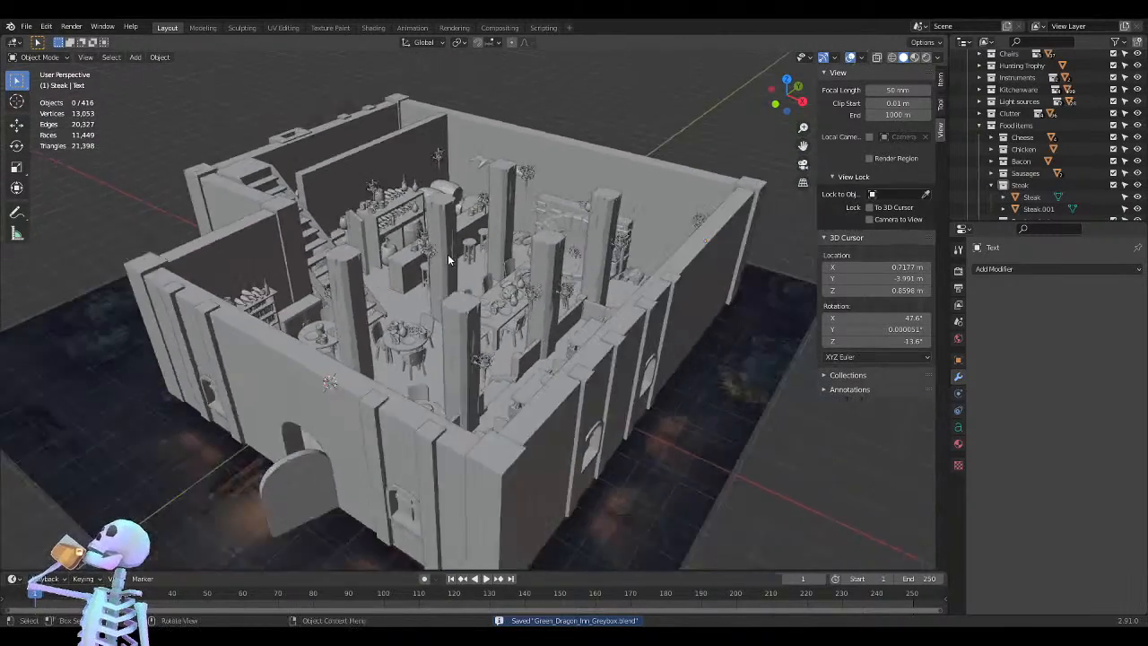
{"action": "middle_click_drag", "start_coordinate": [448, 254], "coordinate": [344, 272]}
{"action": "scroll", "coordinate": [404, 248], "scroll_direction": "up", "scroll_amount": 2}
{"action": "scroll", "coordinate": [400, 257], "scroll_direction": "down", "scroll_amount": 2}
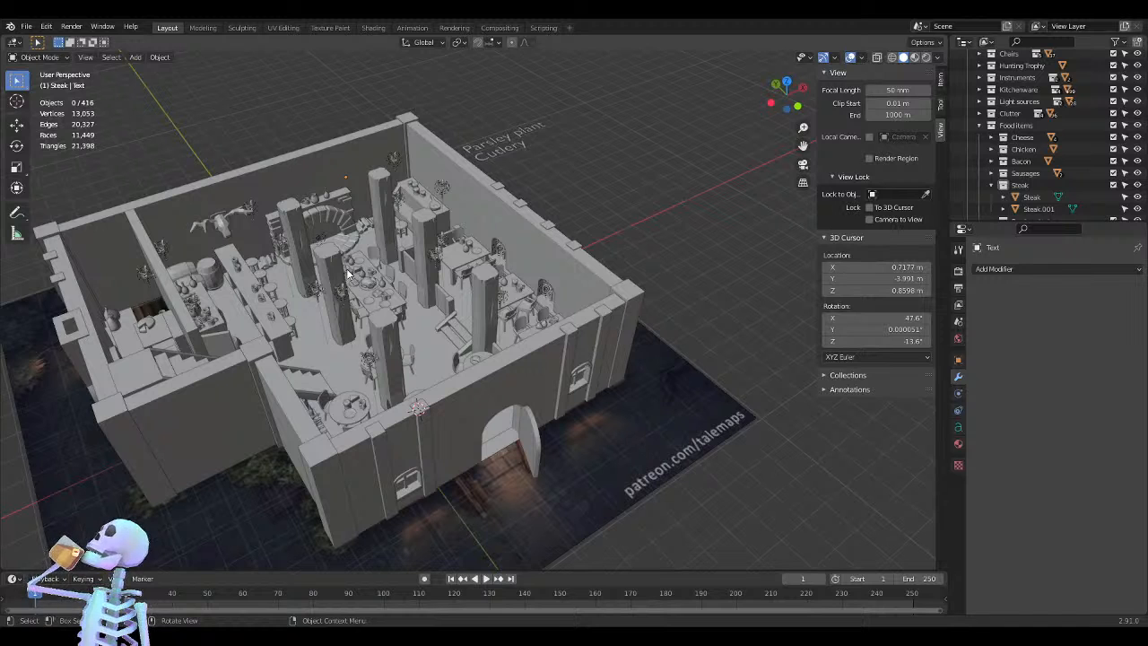
{"action": "key", "text": "ctrl+s"}
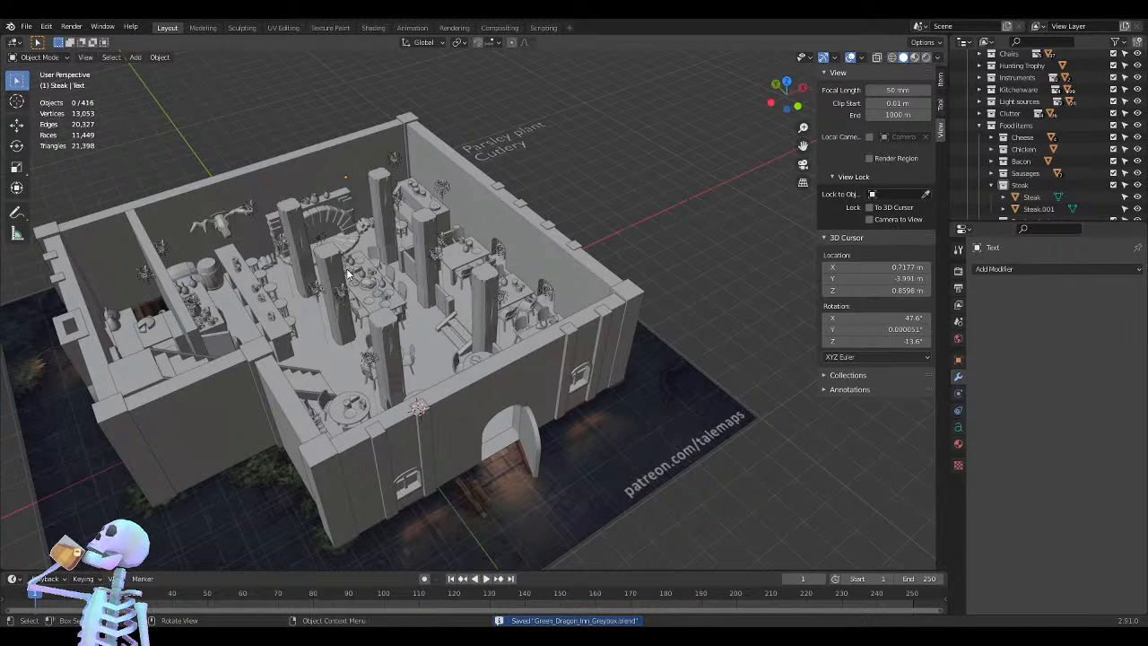